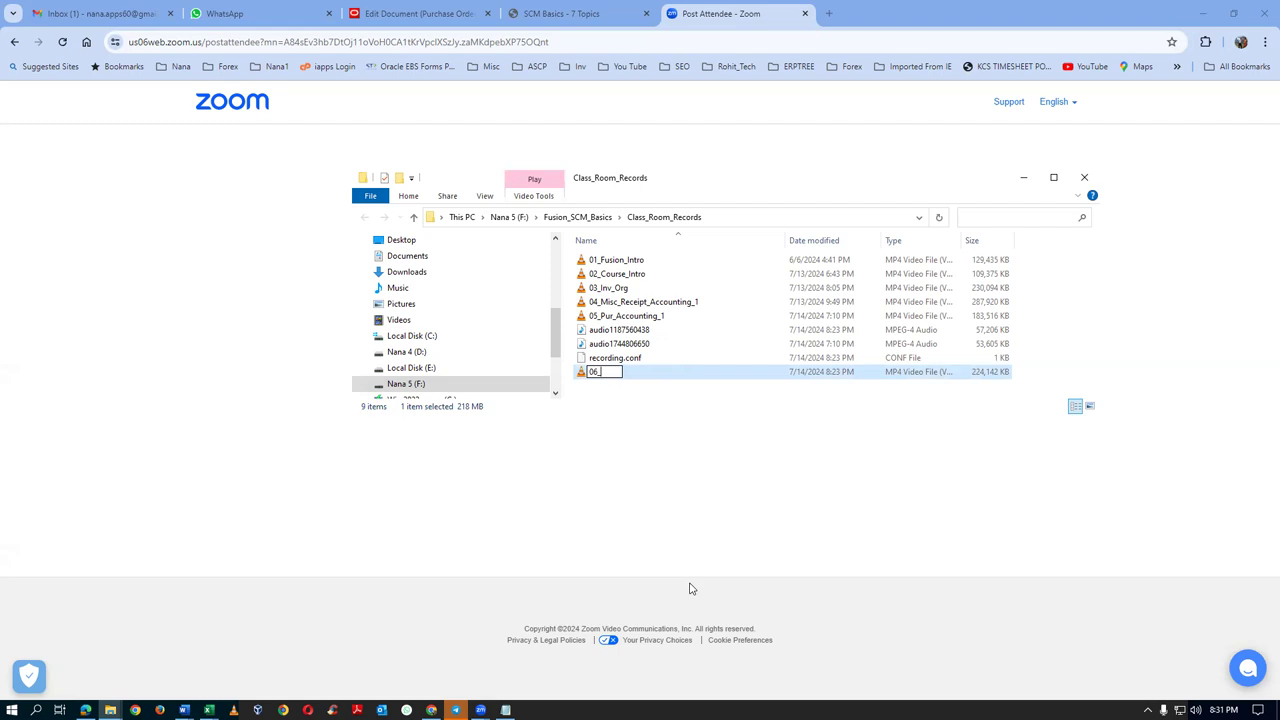
# Rename the new video recording in Class_Room_Records as 06_Pur_Accounting_2
pyautogui.write('Pur_Accounting_2')
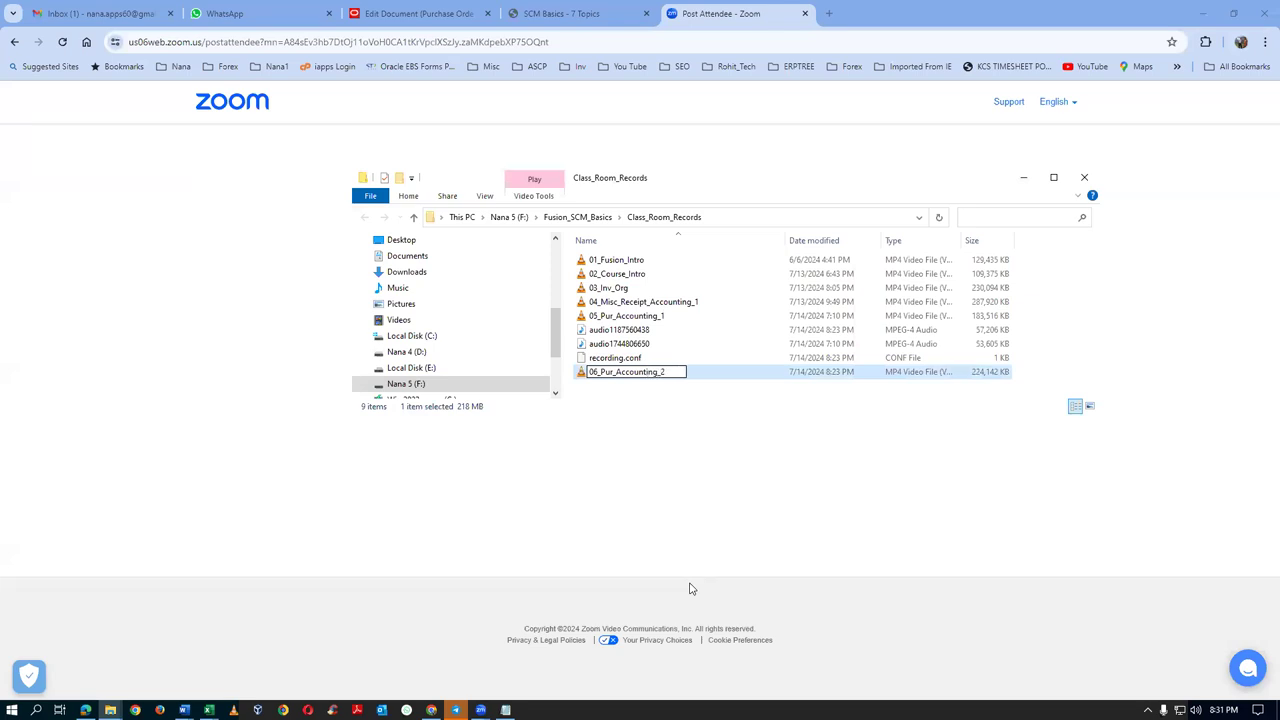
pyautogui.press('Return')
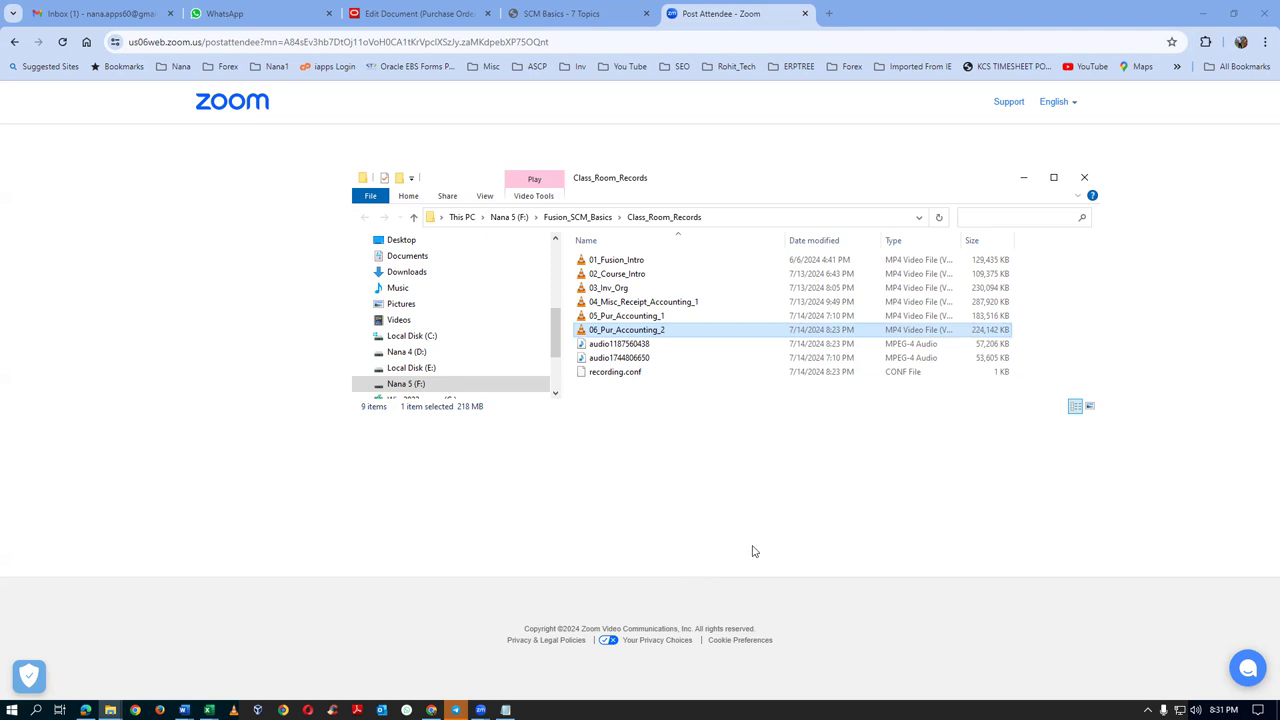
# Return to the browser, close the Zoom page and dismiss the purchase order's Errors dialog
pyautogui.click(614, 517)
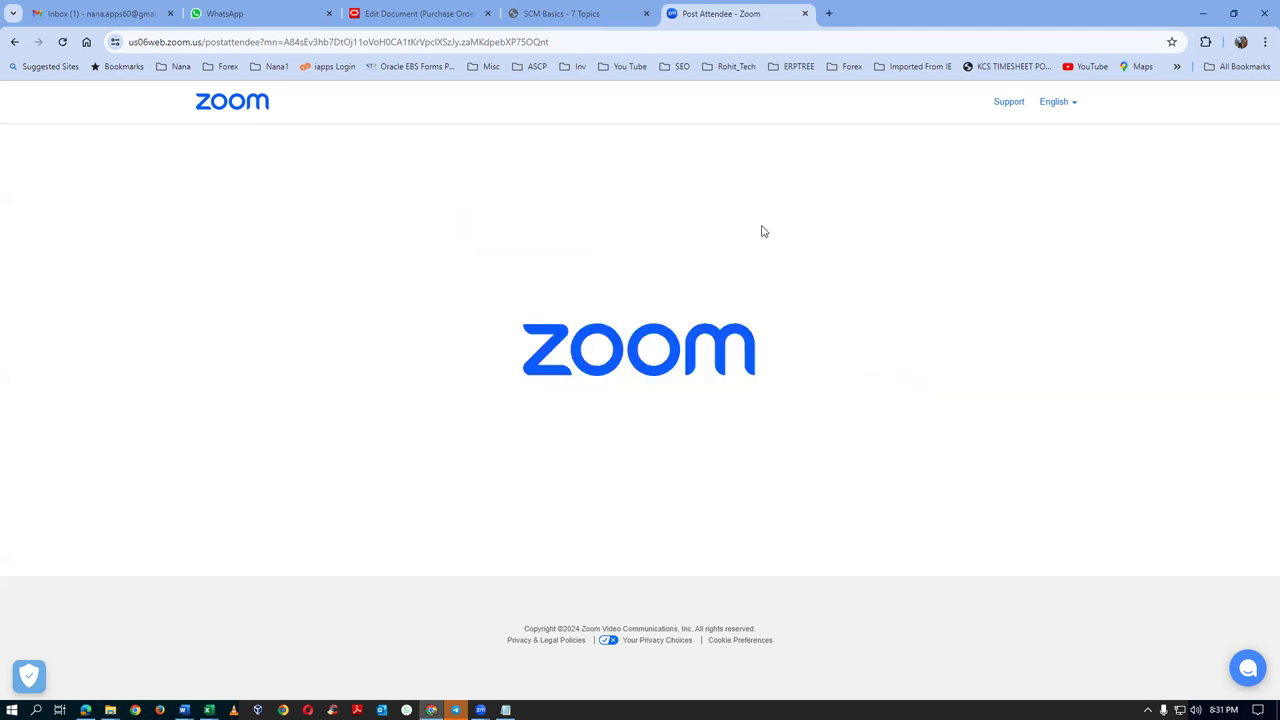
pyautogui.click(805, 13)
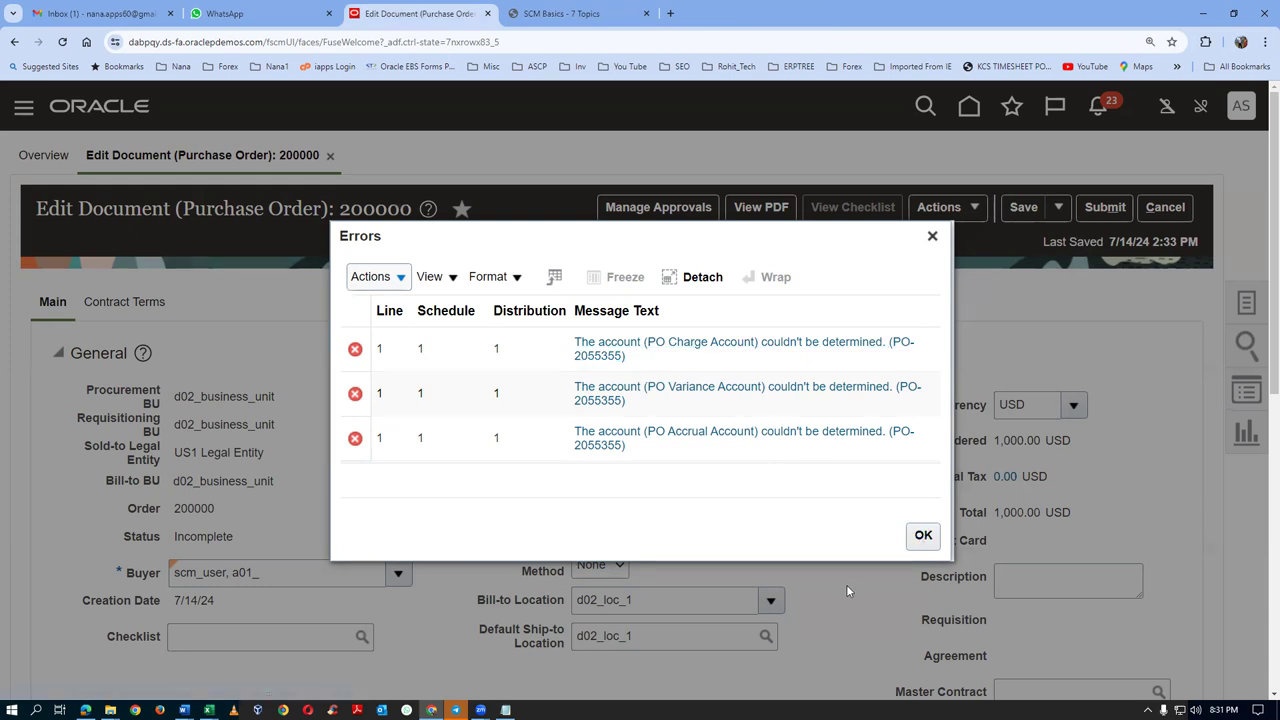
pyautogui.click(933, 537)
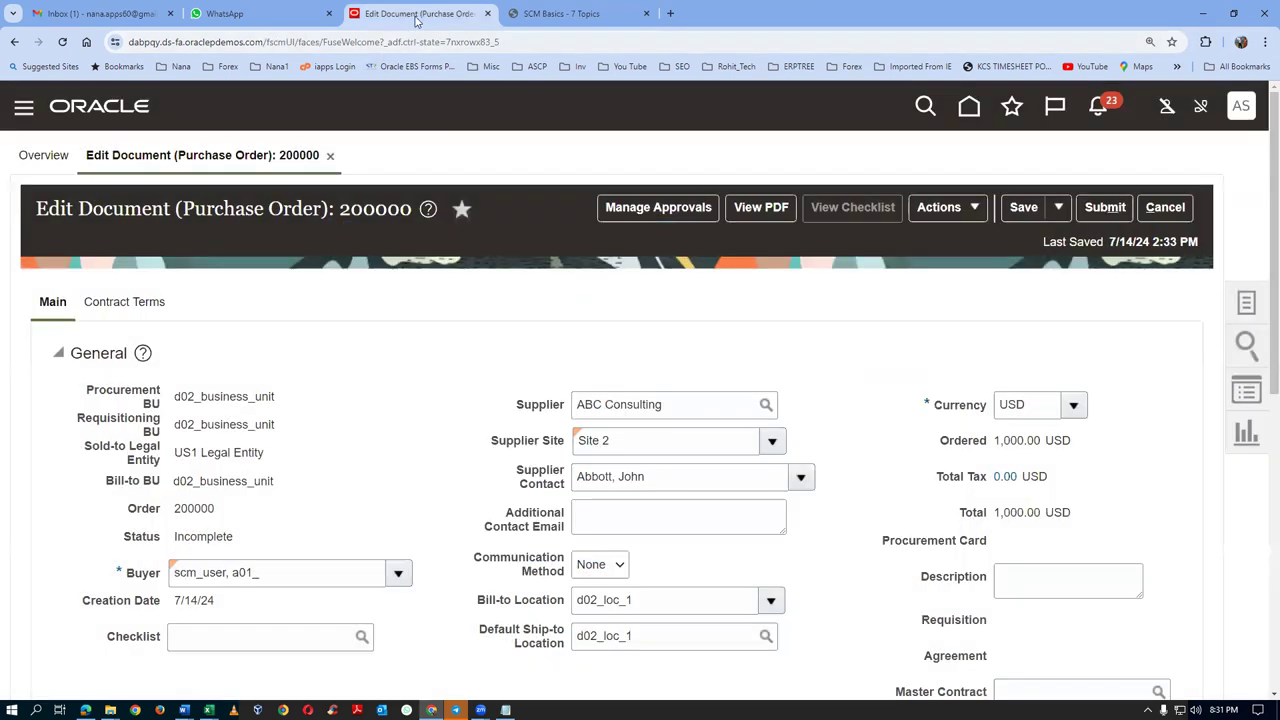
# Duplicate the purchase order's browser tab and load the Fusion home page there by shortening its address to end at fscmUI/faces
pyautogui.rightClick(416, 17)
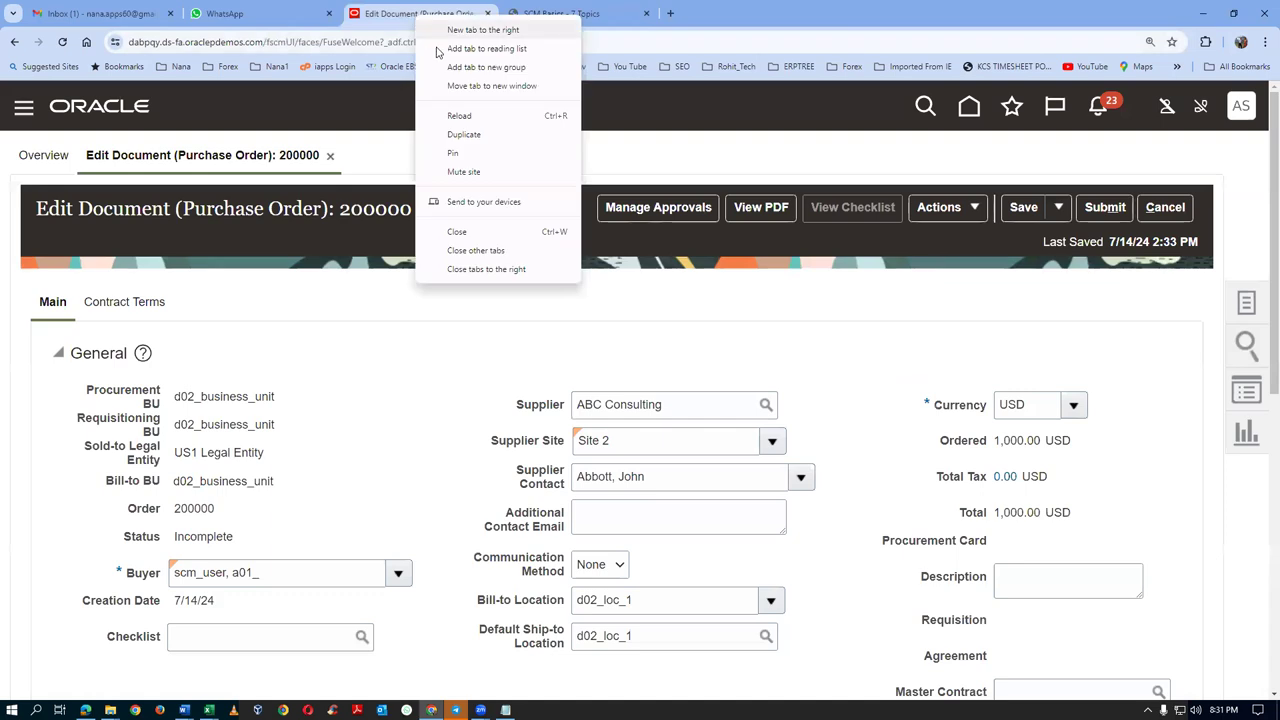
pyautogui.click(463, 136)
pyautogui.click(517, 42)
pyautogui.click(562, 42)
pyautogui.press('BackSpace')
pyautogui.press('BackSpace')
pyautogui.press('BackSpace')
pyautogui.press('BackSpace')
pyautogui.press('BackSpace')
pyautogui.press('BackSpace')
pyautogui.press('BackSpace')
pyautogui.press('BackSpace')
pyautogui.press('BackSpace')
pyautogui.press('BackSpace')
pyautogui.press('BackSpace')
pyautogui.press('BackSpace')
pyautogui.press('BackSpace')
pyautogui.press('BackSpace')
pyautogui.press('BackSpace')
pyautogui.press('BackSpace')
pyautogui.press('BackSpace')
pyautogui.press('BackSpace')
pyautogui.press('BackSpace')
pyautogui.press('BackSpace')
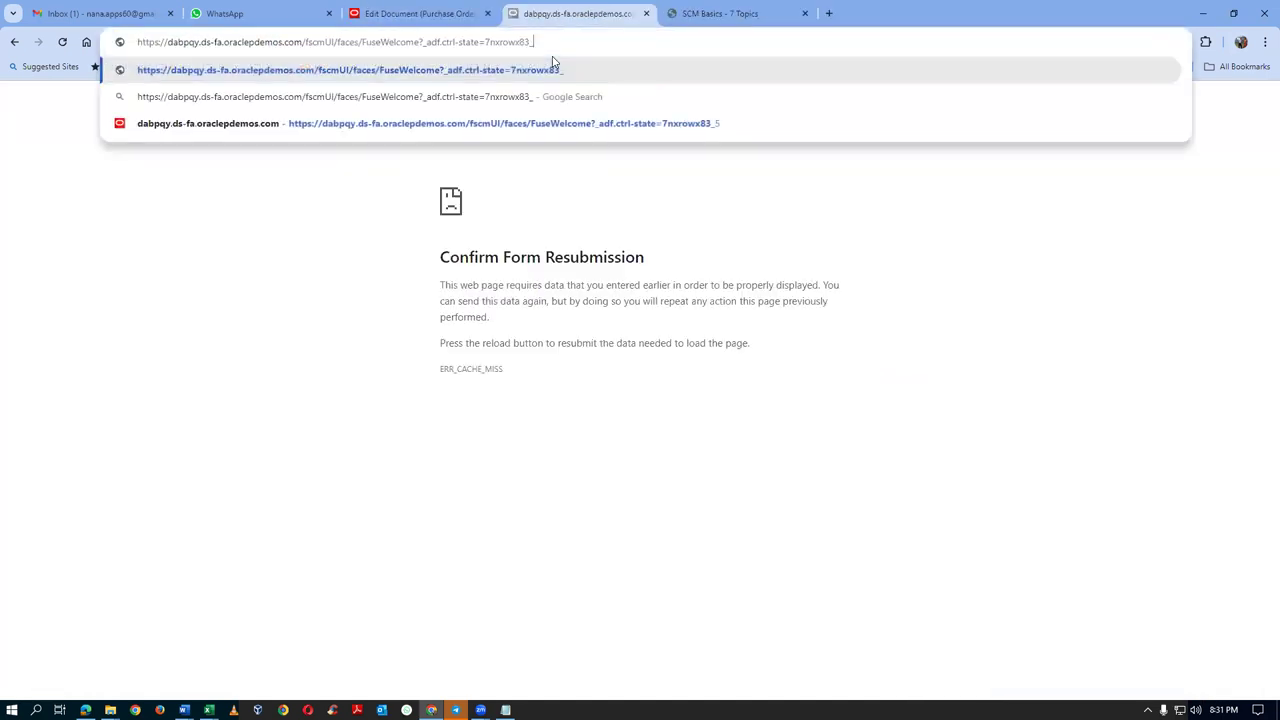
pyautogui.press('BackSpace')
pyautogui.press('BackSpace')
pyautogui.press('BackSpace')
pyautogui.press('BackSpace')
pyautogui.press('BackSpace')
pyautogui.press('BackSpace')
pyautogui.press('BackSpace')
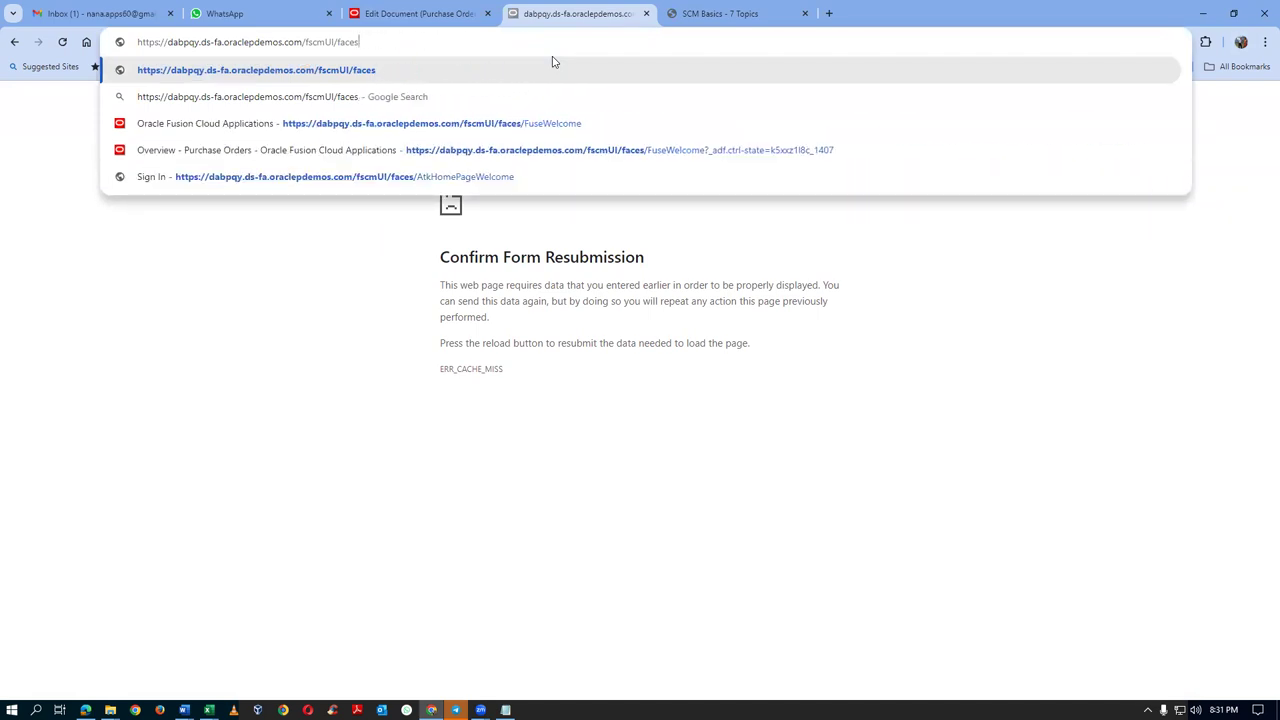
pyautogui.press('Return')
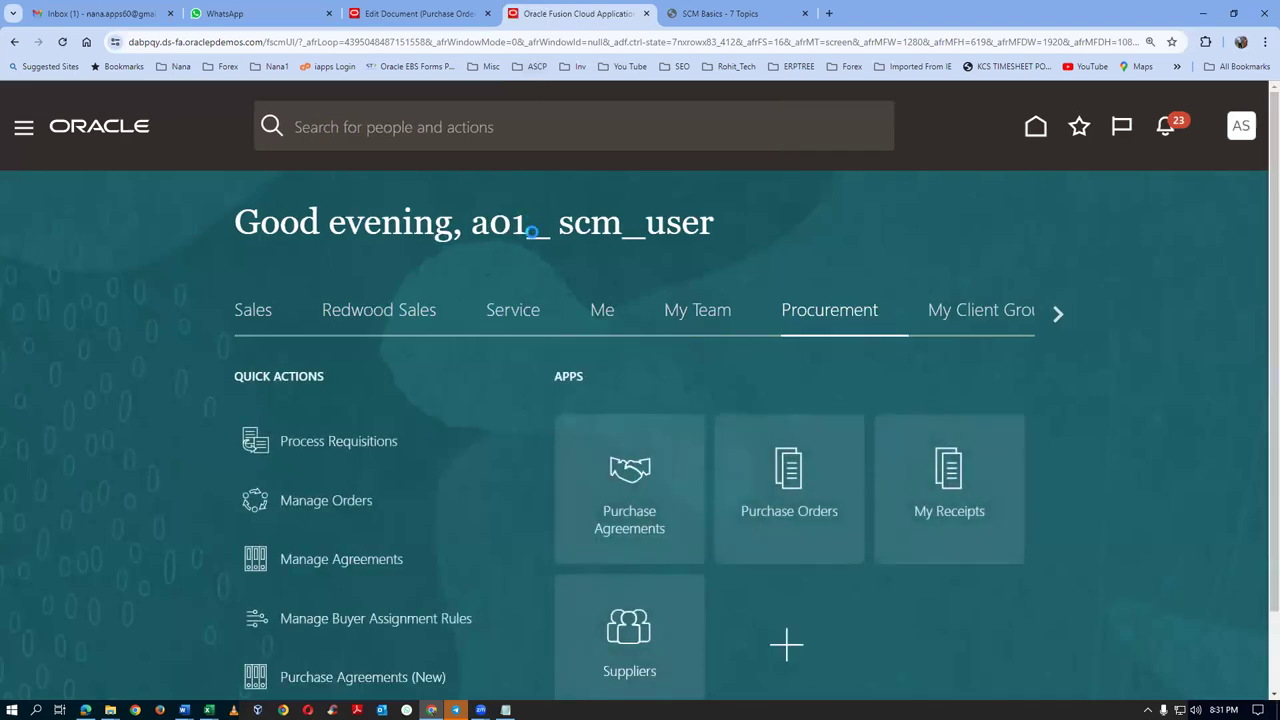
# Open Setup and Maintenance and switch the setup offering to Manufacturing and Supply Chain Materials Management
pyautogui.click(1241, 130)
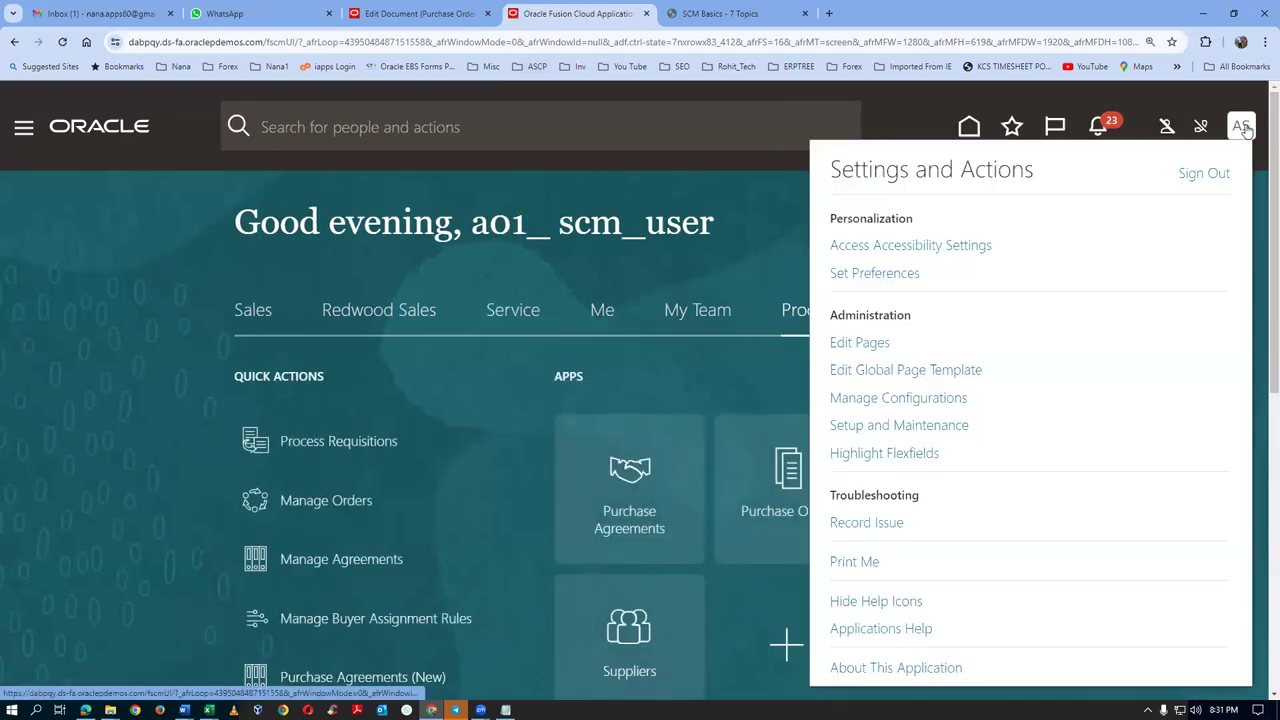
pyautogui.click(846, 428)
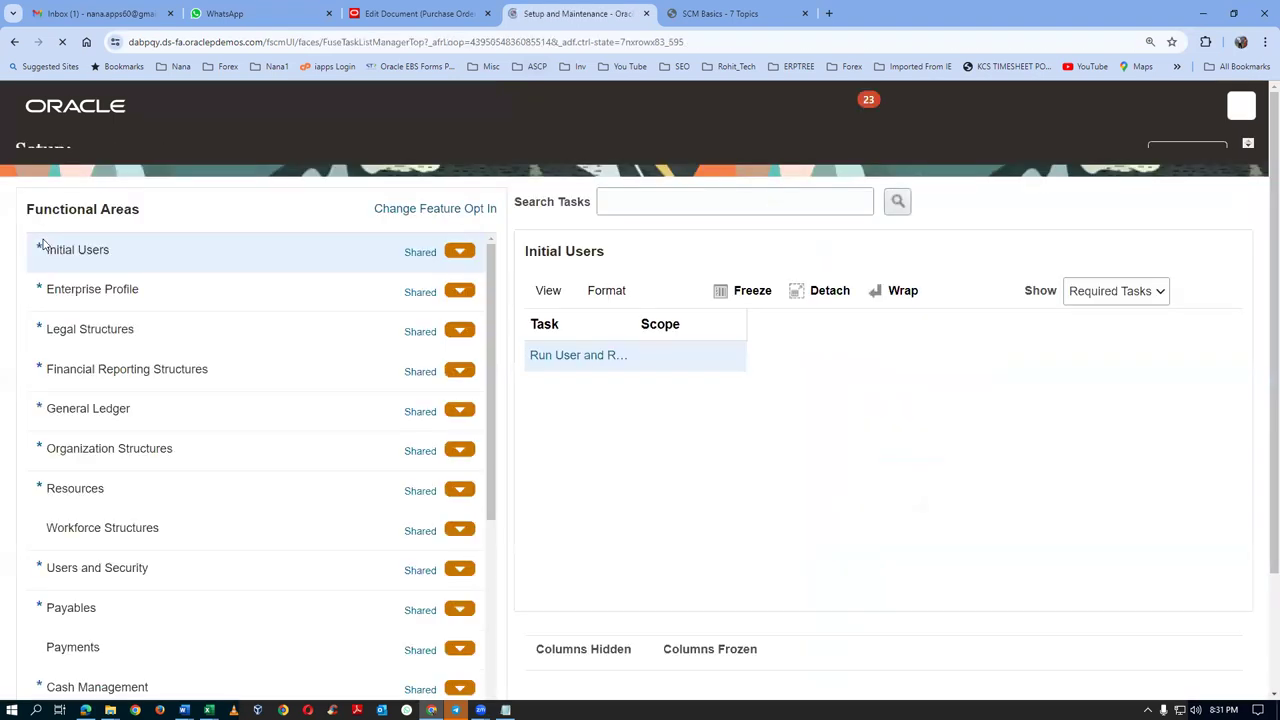
pyautogui.click(180, 158)
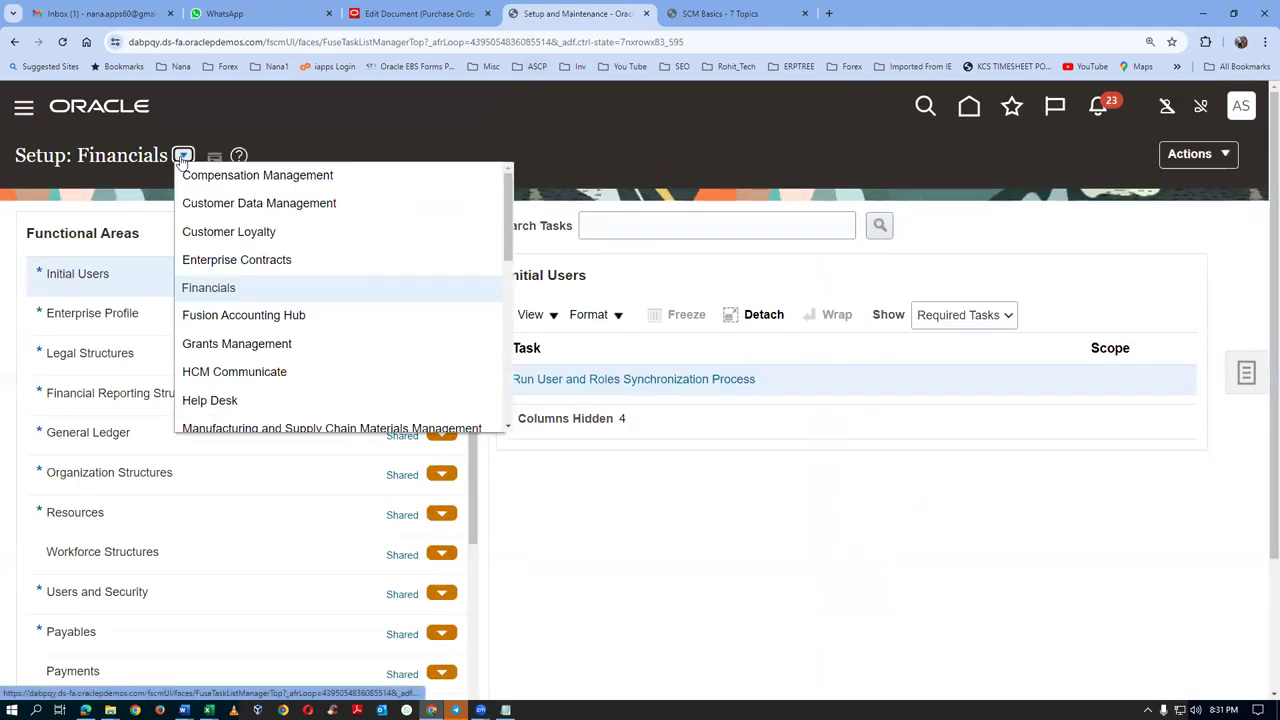
pyautogui.click(224, 432)
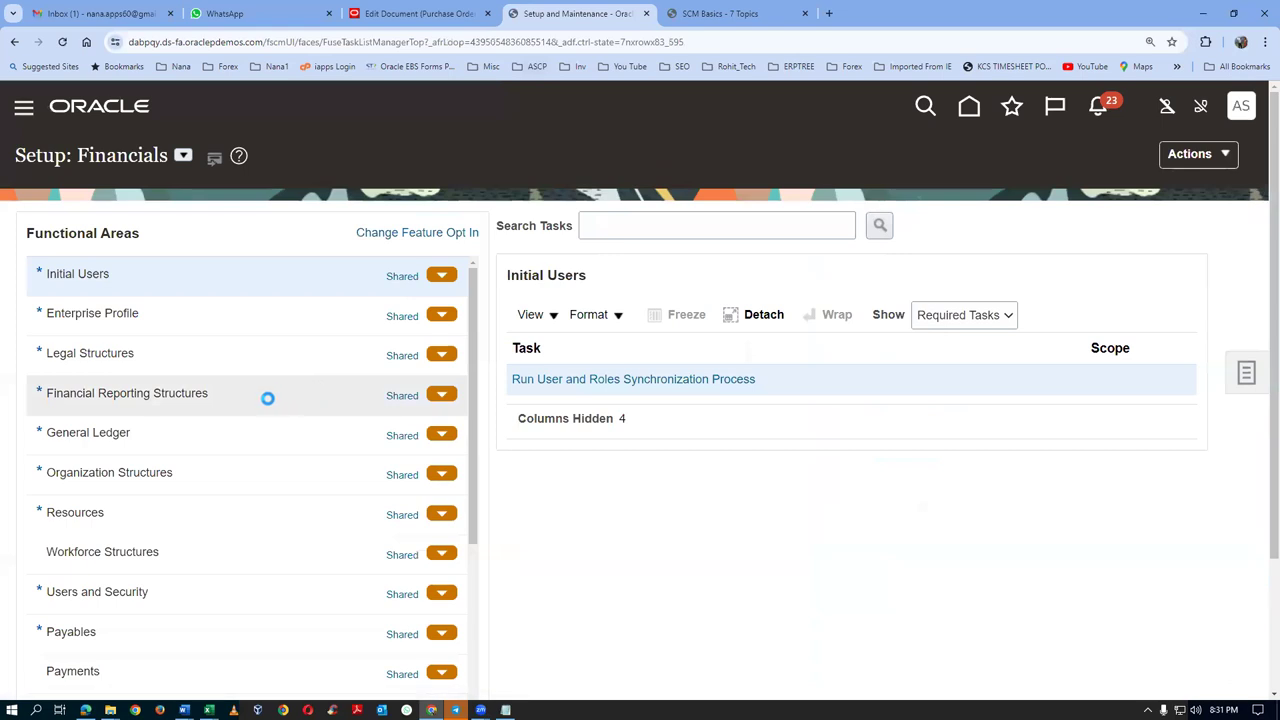
# Search the setup tasks for man%map%set% and open Manage Mapping Sets for Cost Management
pyautogui.click(680, 226)
pyautogui.write('man%map%set%')
pyautogui.press('Return')
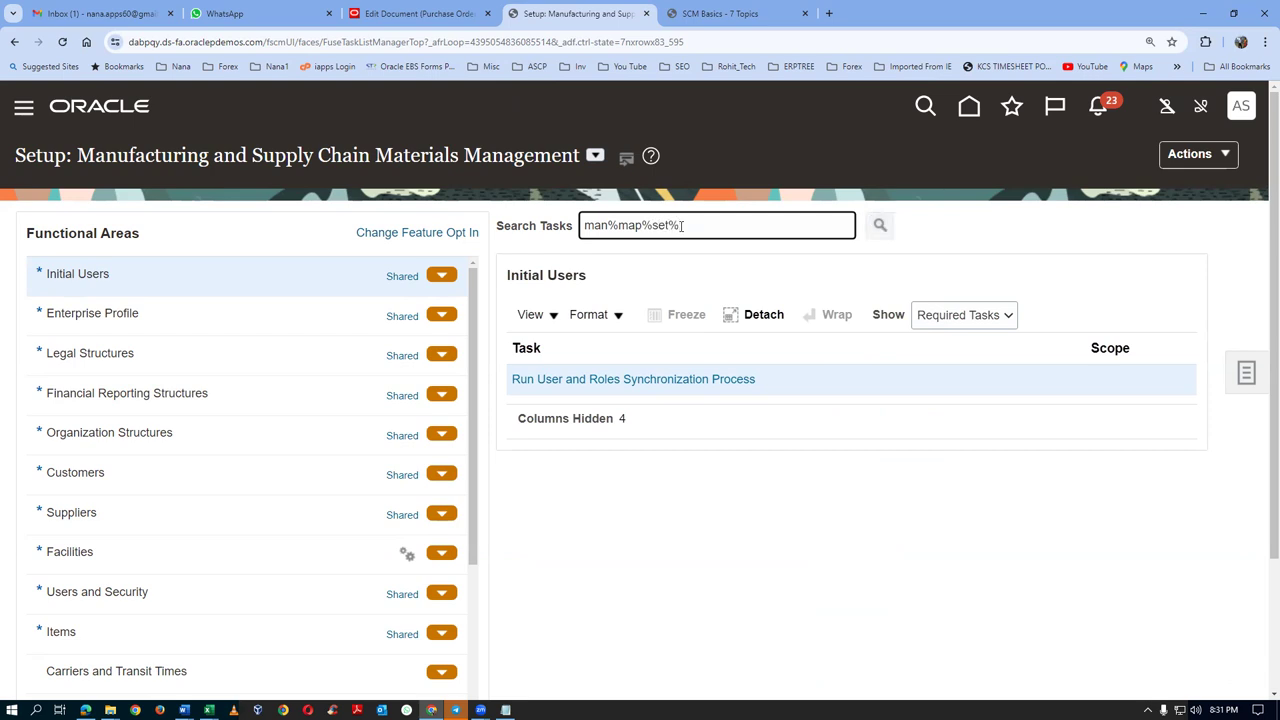
pyautogui.click(331, 401)
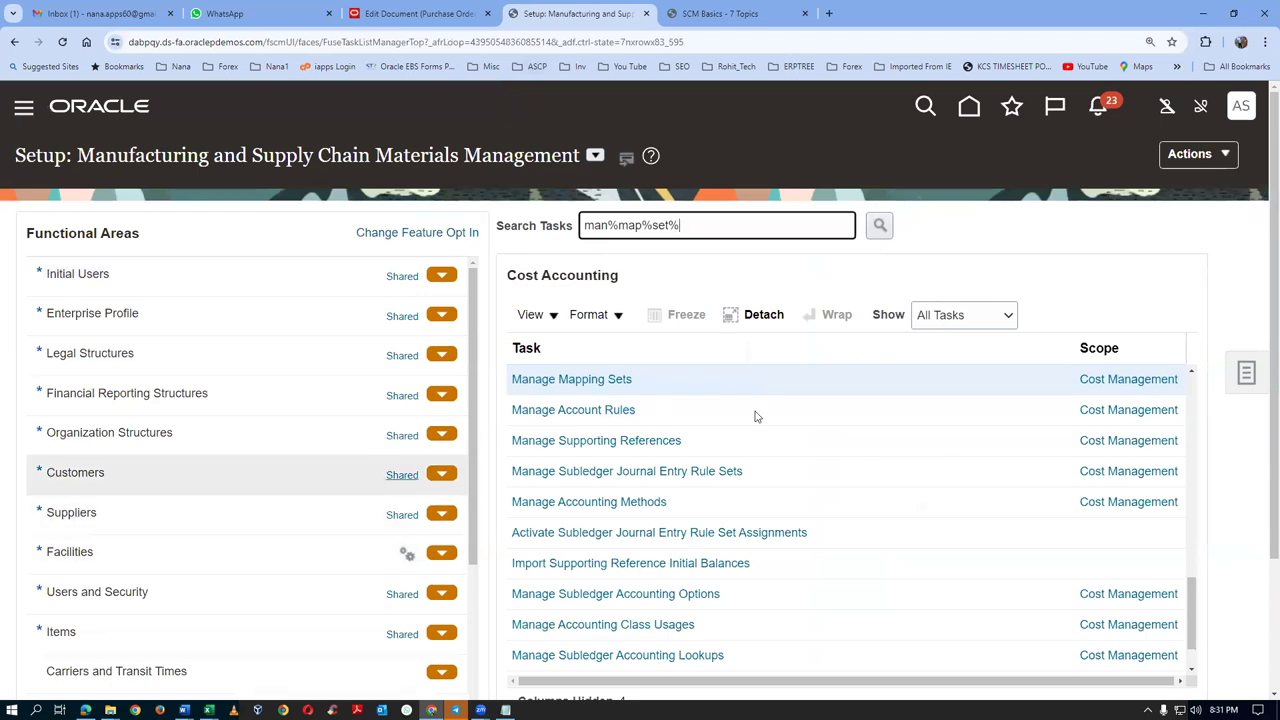
pyautogui.click(574, 386)
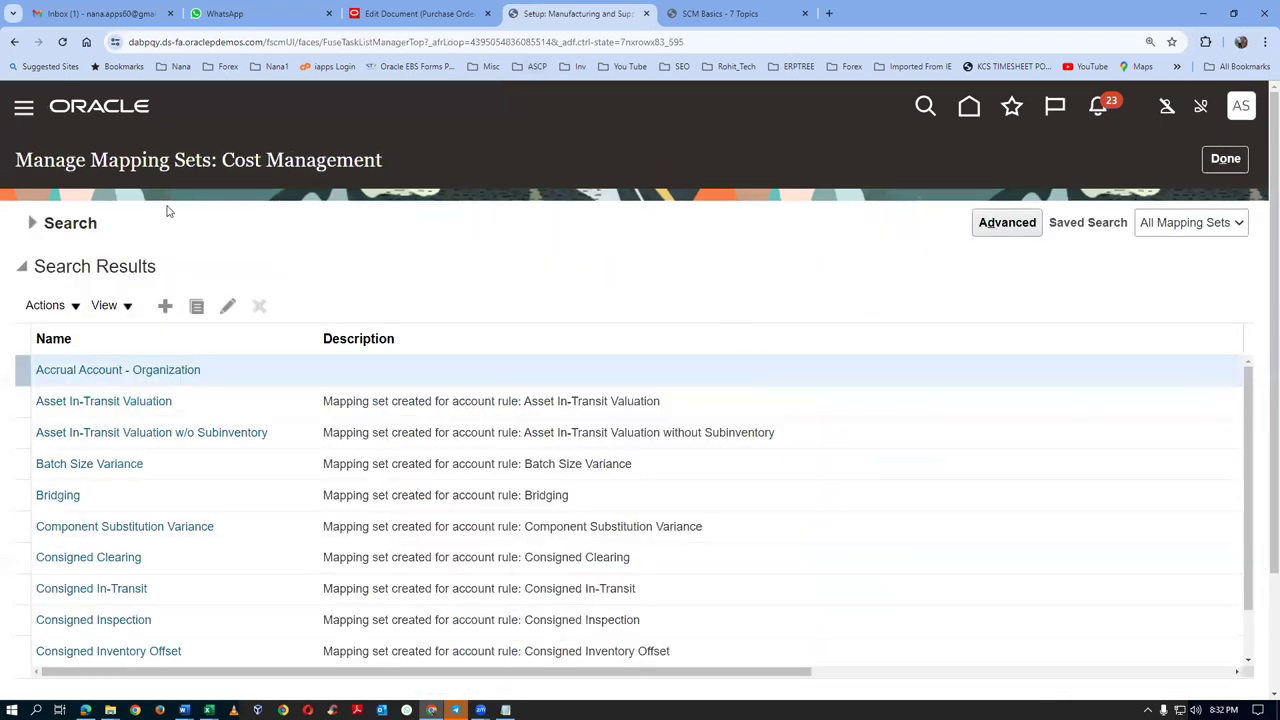
# Search the mapping sets for "material" and open Material Account - Organization for editing
pyautogui.click(33, 226)
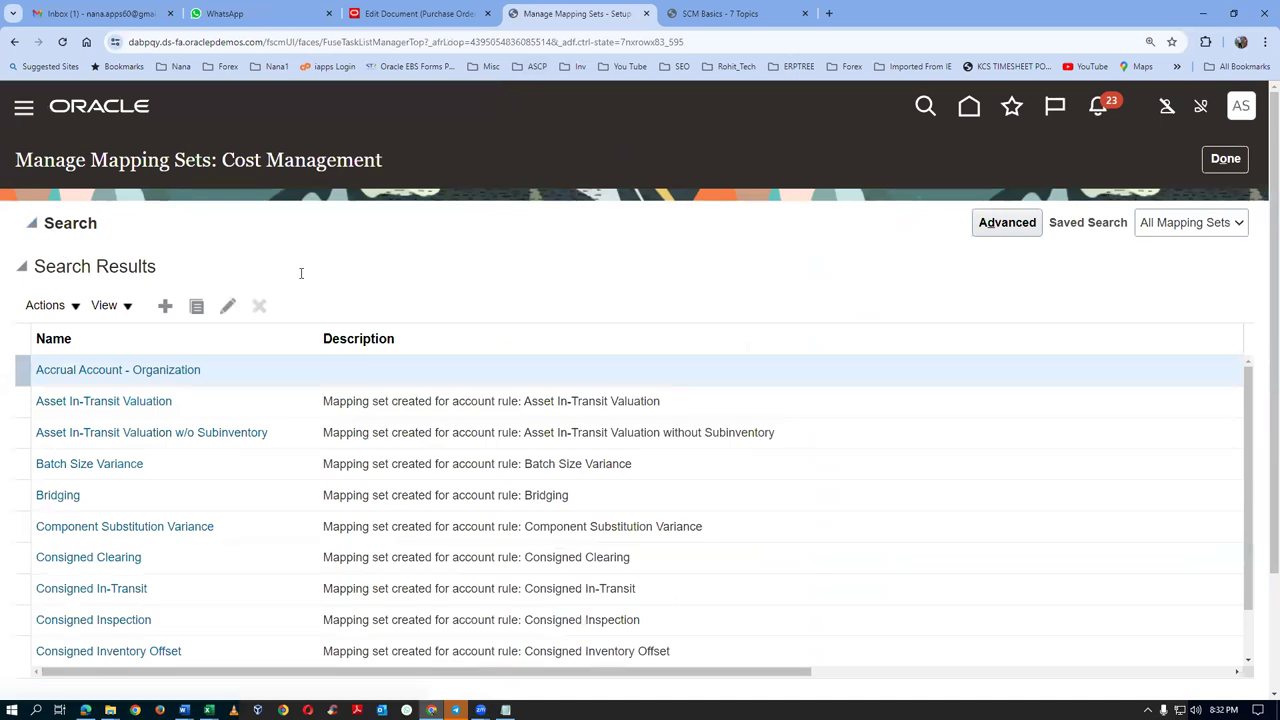
pyautogui.click(304, 260)
pyautogui.write('material')
pyautogui.press('Return')
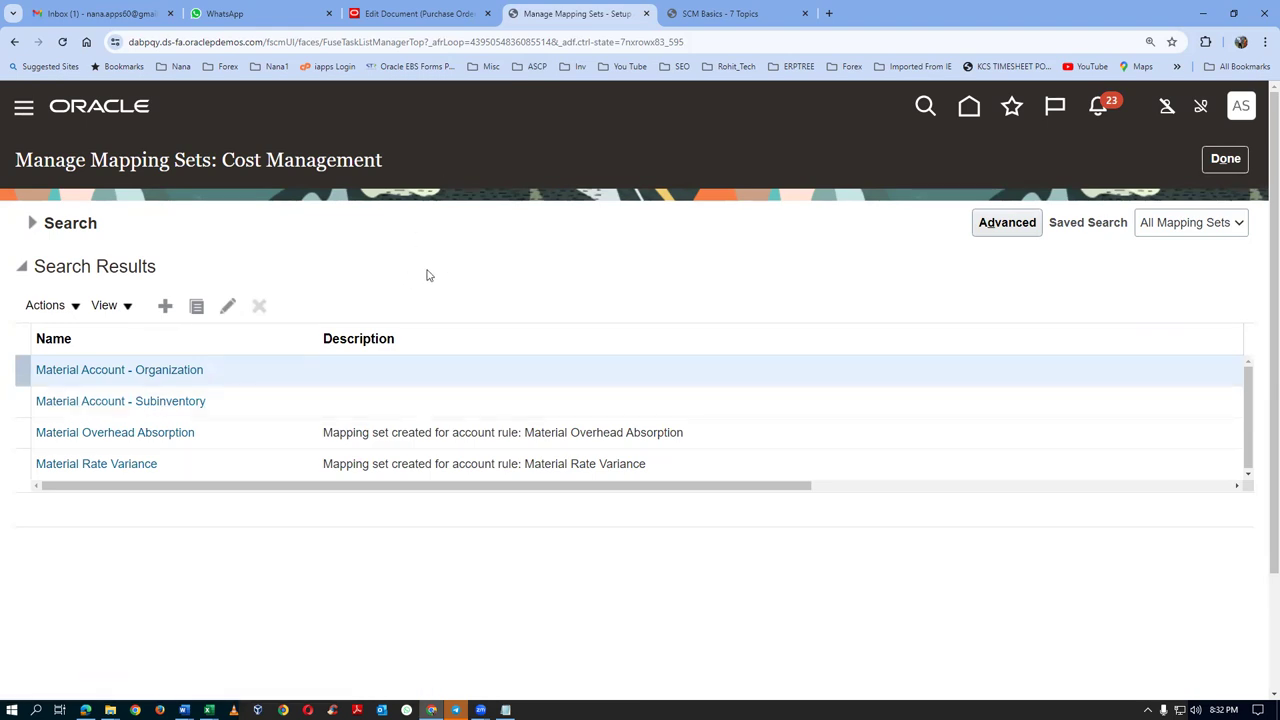
pyautogui.click(174, 371)
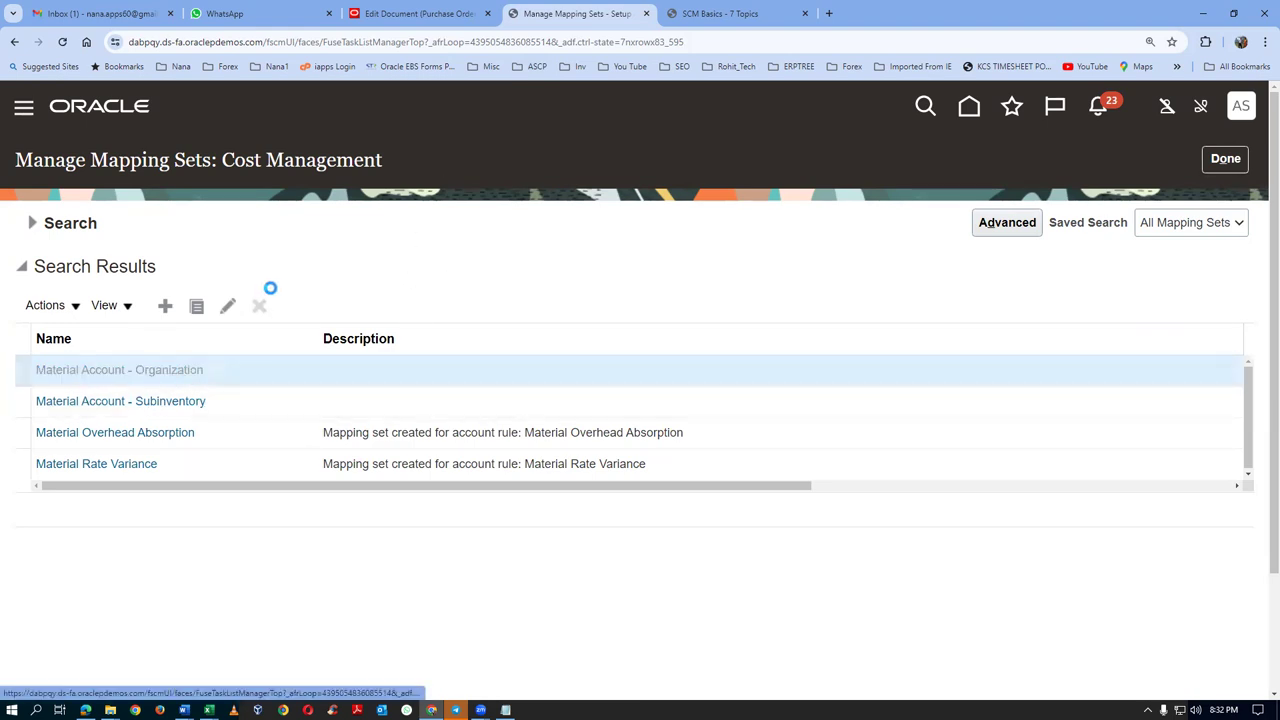
# Copy the output account combination of inventory organization 001 in the US Chart of Accounts mappings
pyautogui.scroll(-3, 318, 255)
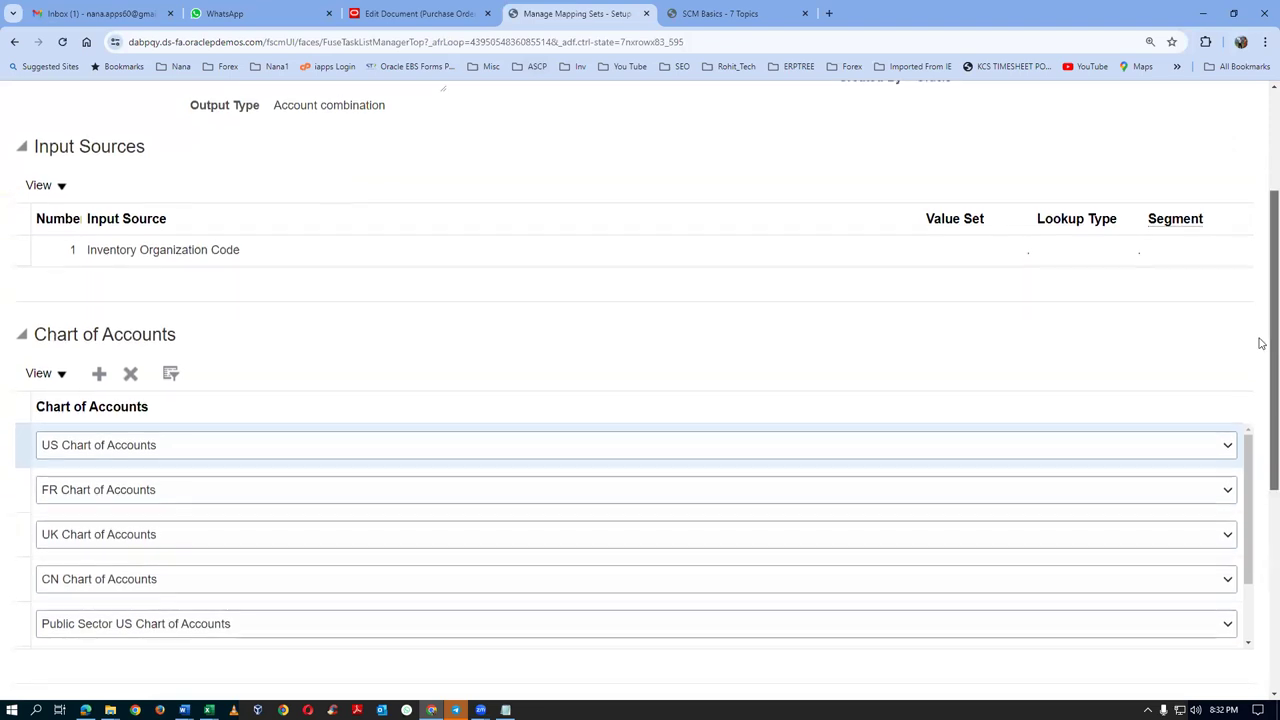
pyautogui.scroll(-4, 1260, 343)
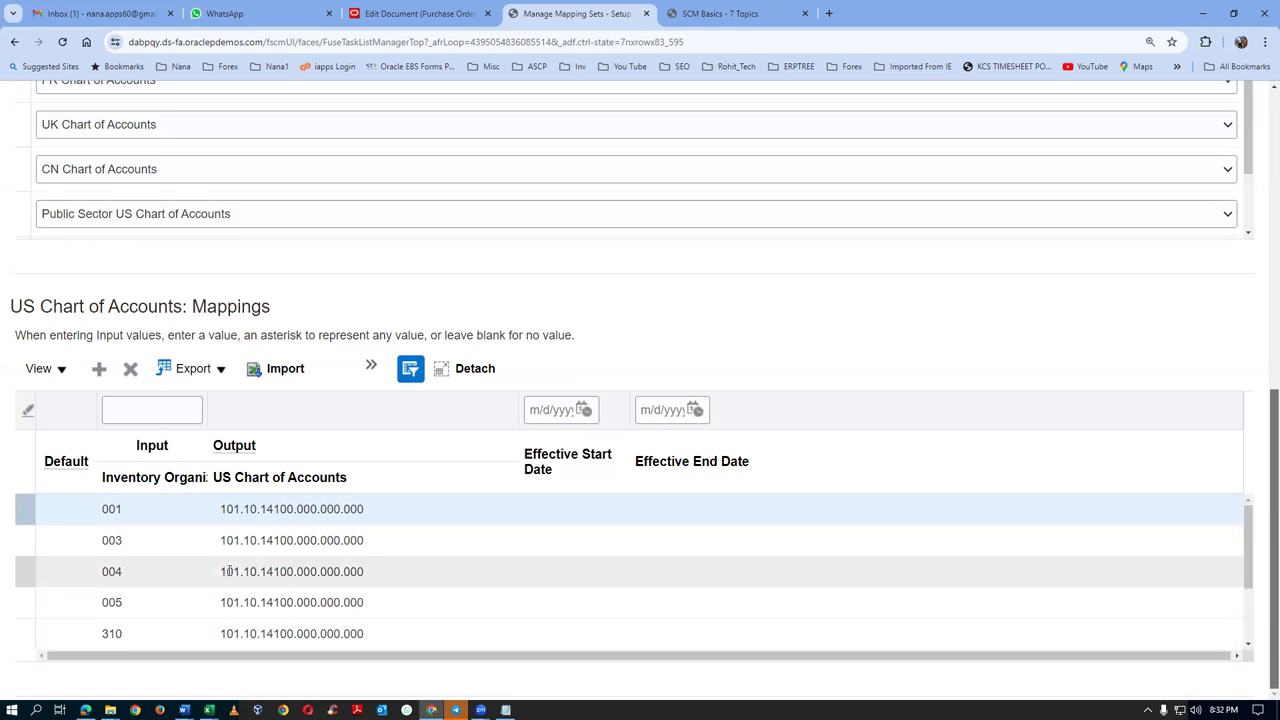
pyautogui.click(305, 509)
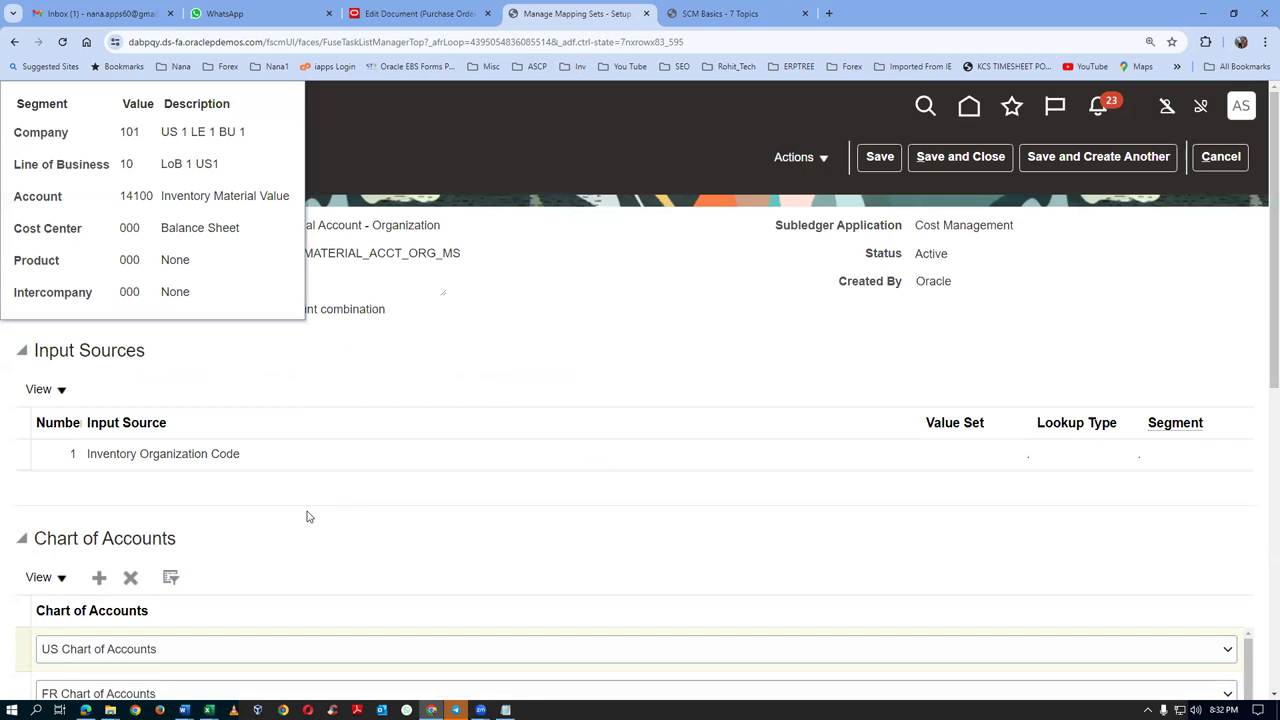
pyautogui.scroll(-6, 307, 518)
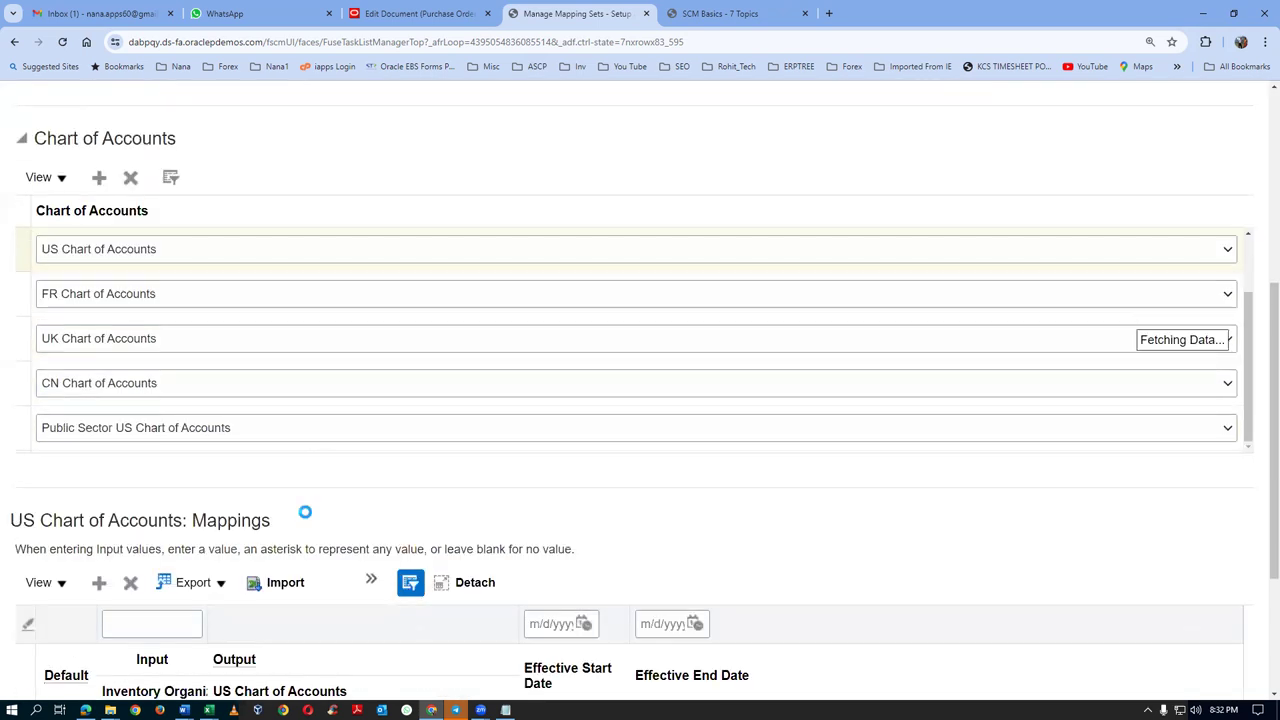
pyautogui.click(224, 501)
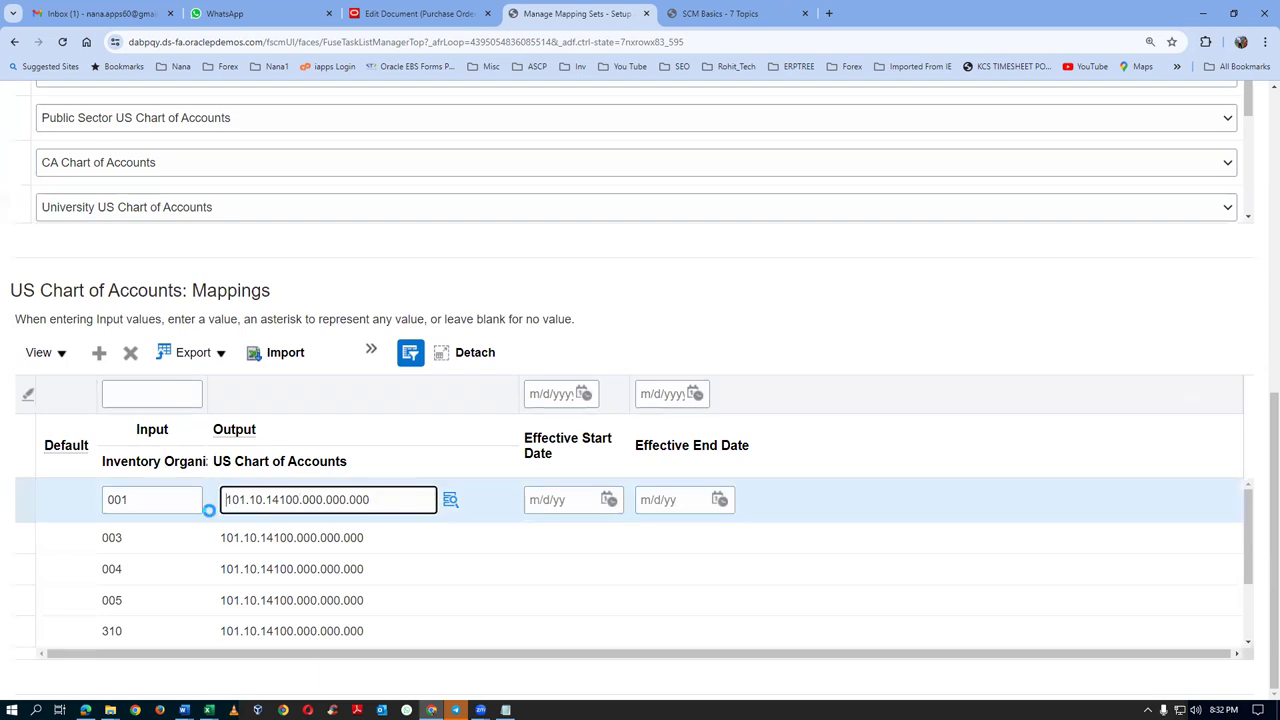
pyautogui.moveTo(411, 496); pyautogui.dragTo(228, 504)
pyautogui.hotkey('ctrl', 'c')
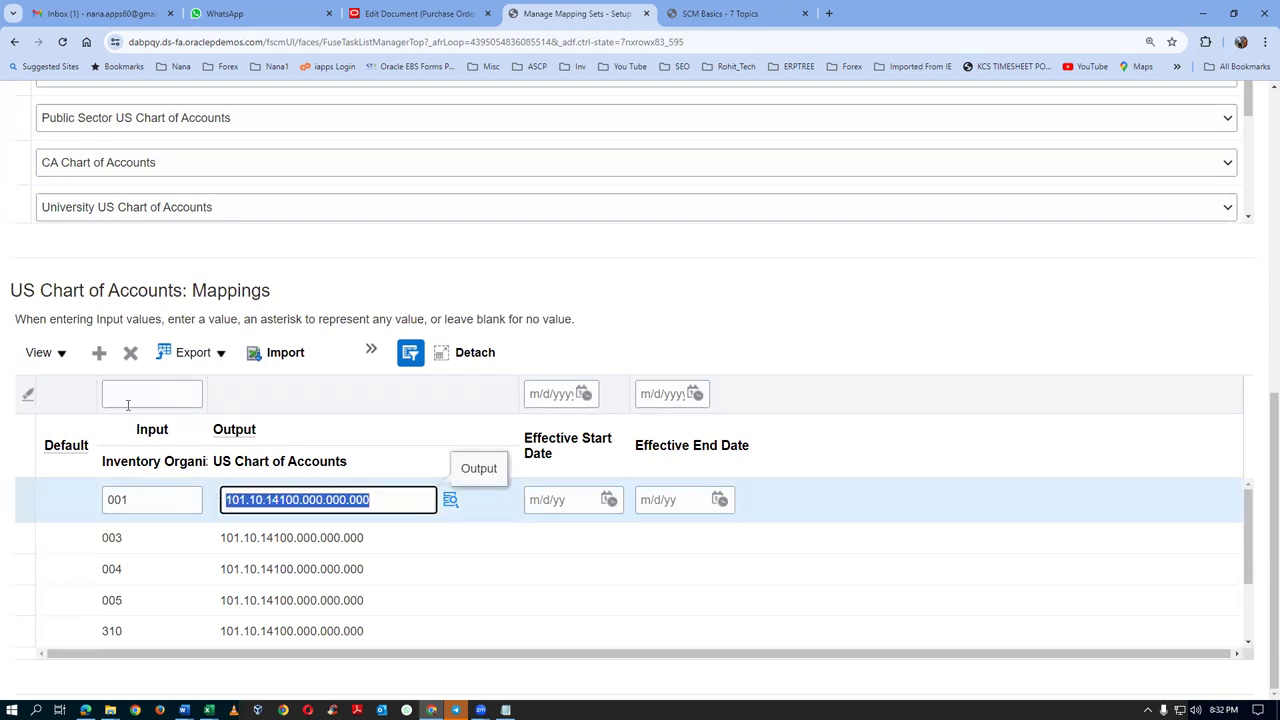
# Add a US Chart of Accounts mapping with input D021 and output 101.10.14100.000.000.000, then save and close the mapping set
pyautogui.click(99, 352)
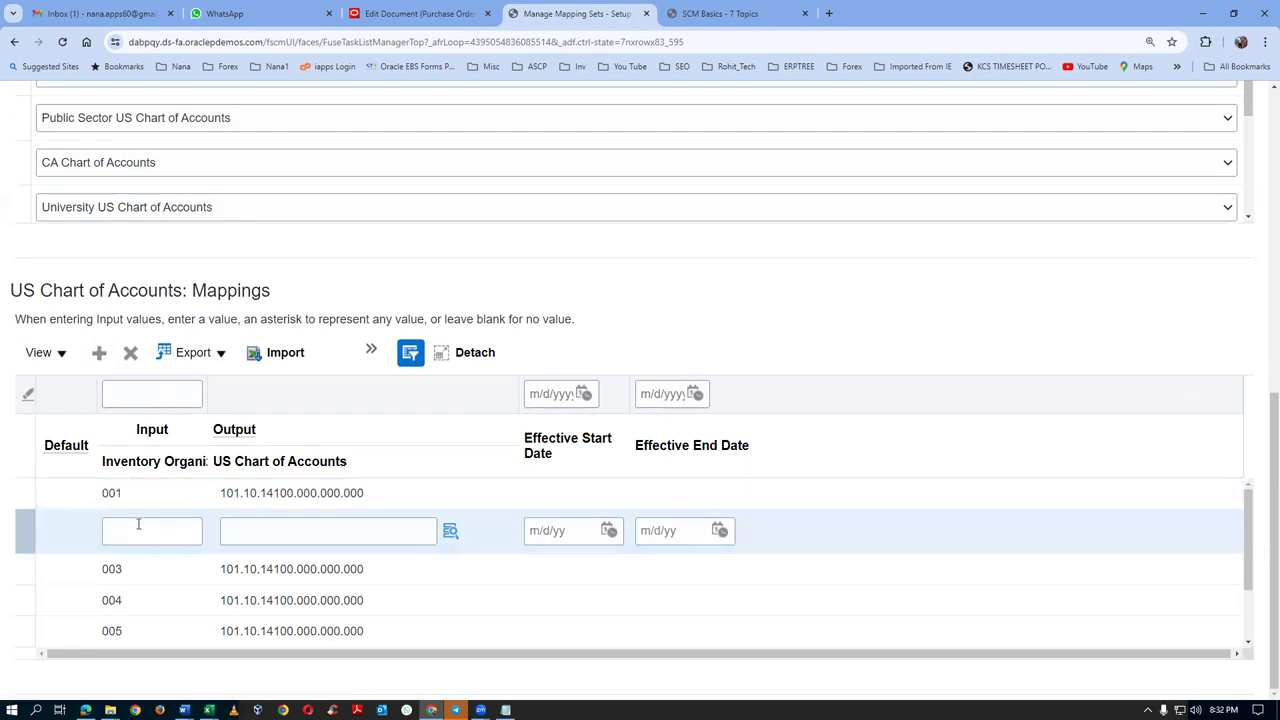
pyautogui.click(140, 521)
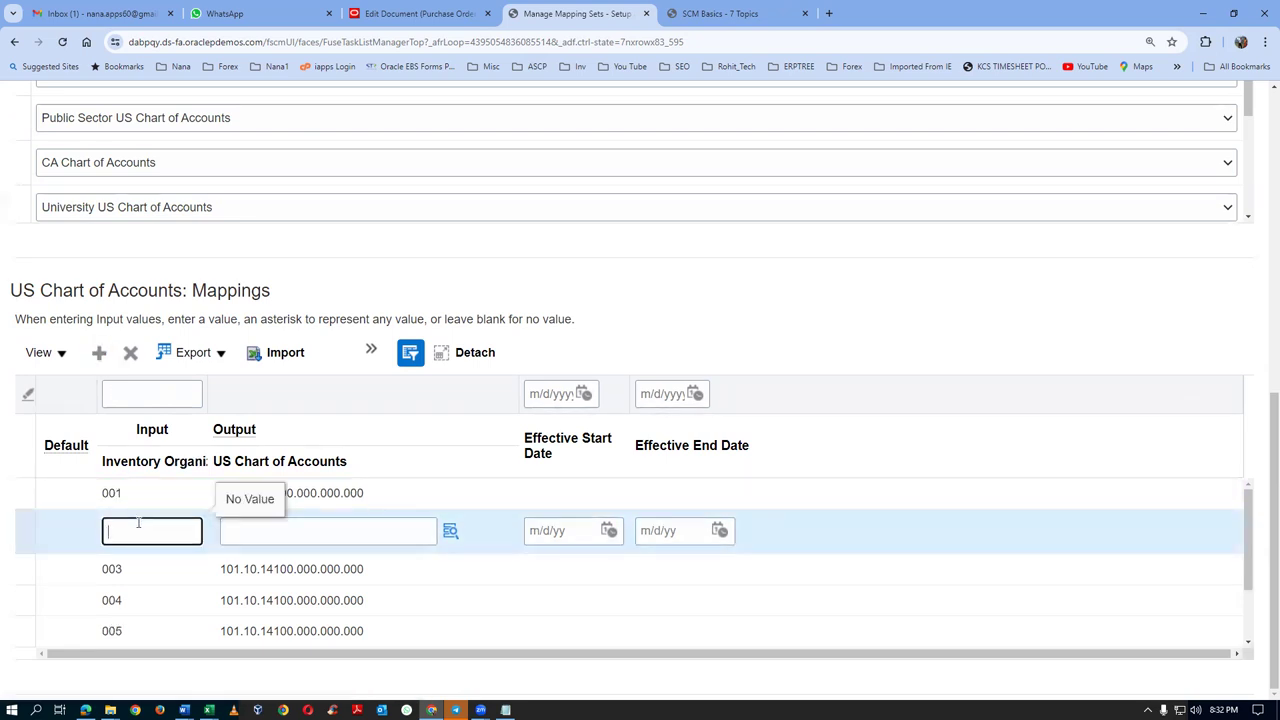
pyautogui.write('D021')
pyautogui.press('Tab')
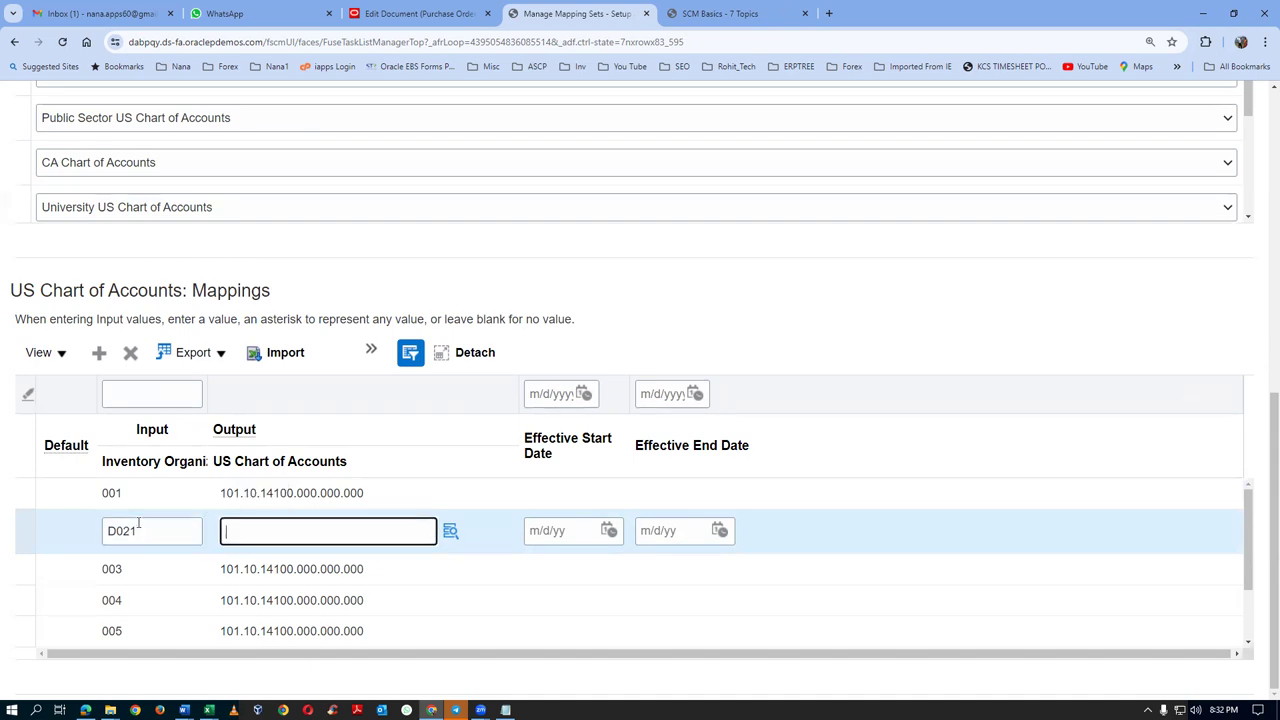
pyautogui.hotkey('ctrl', 'v')
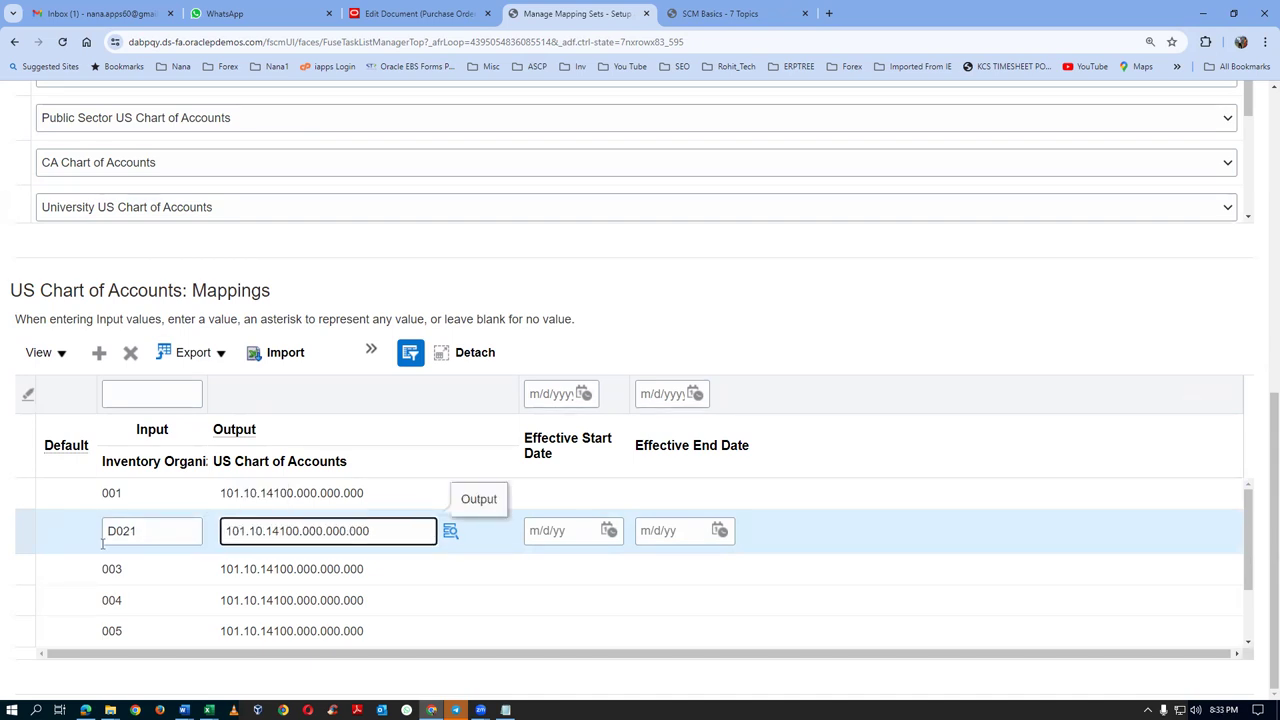
pyautogui.click(750, 298)
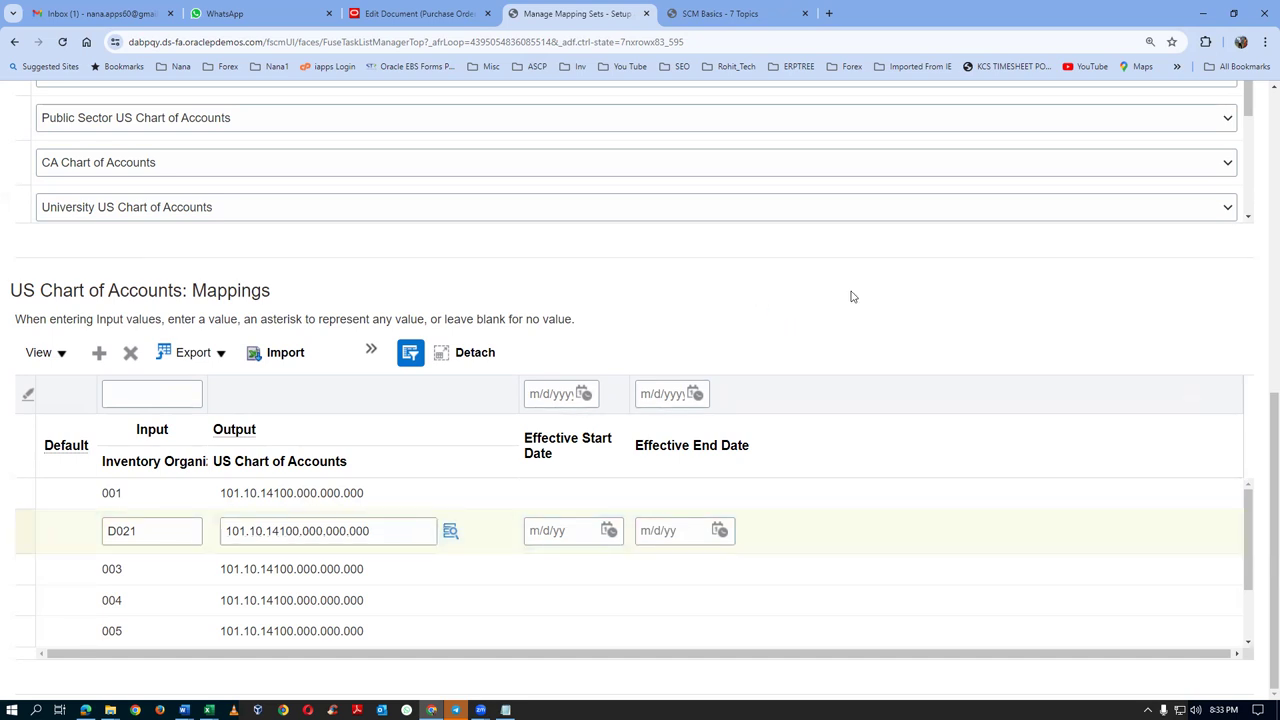
pyautogui.scroll(10, 853, 297)
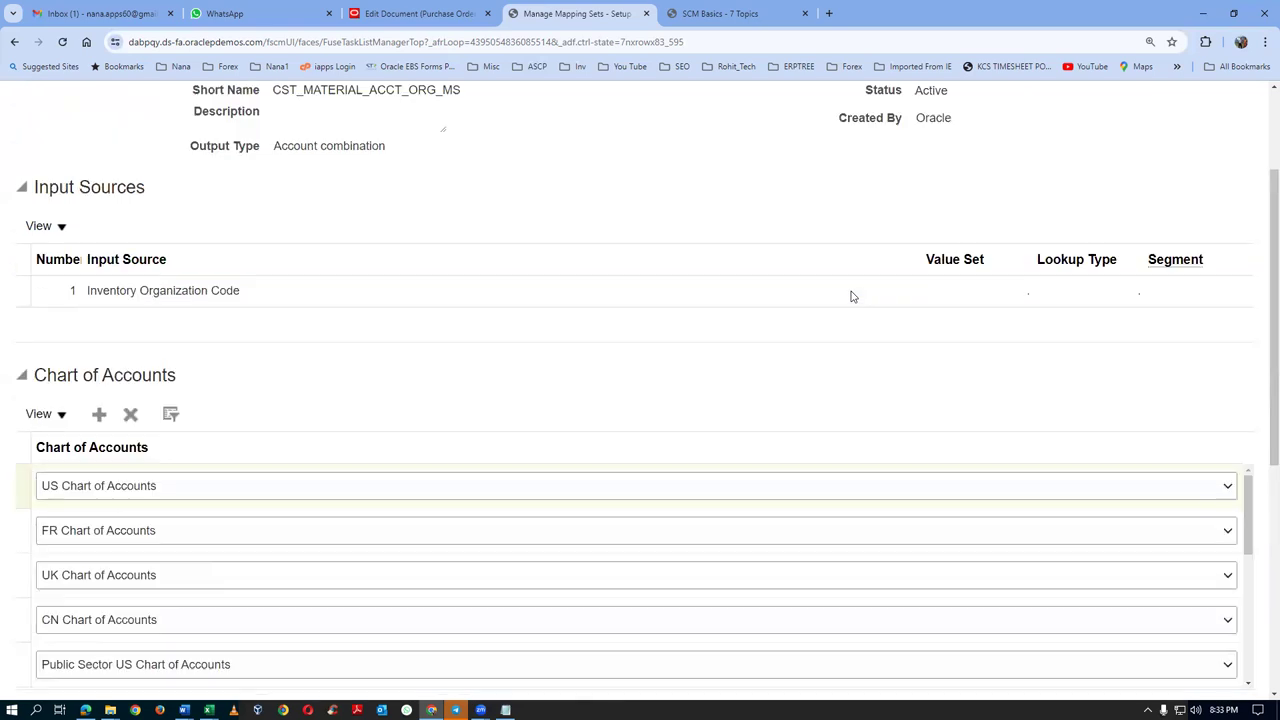
pyautogui.click(951, 156)
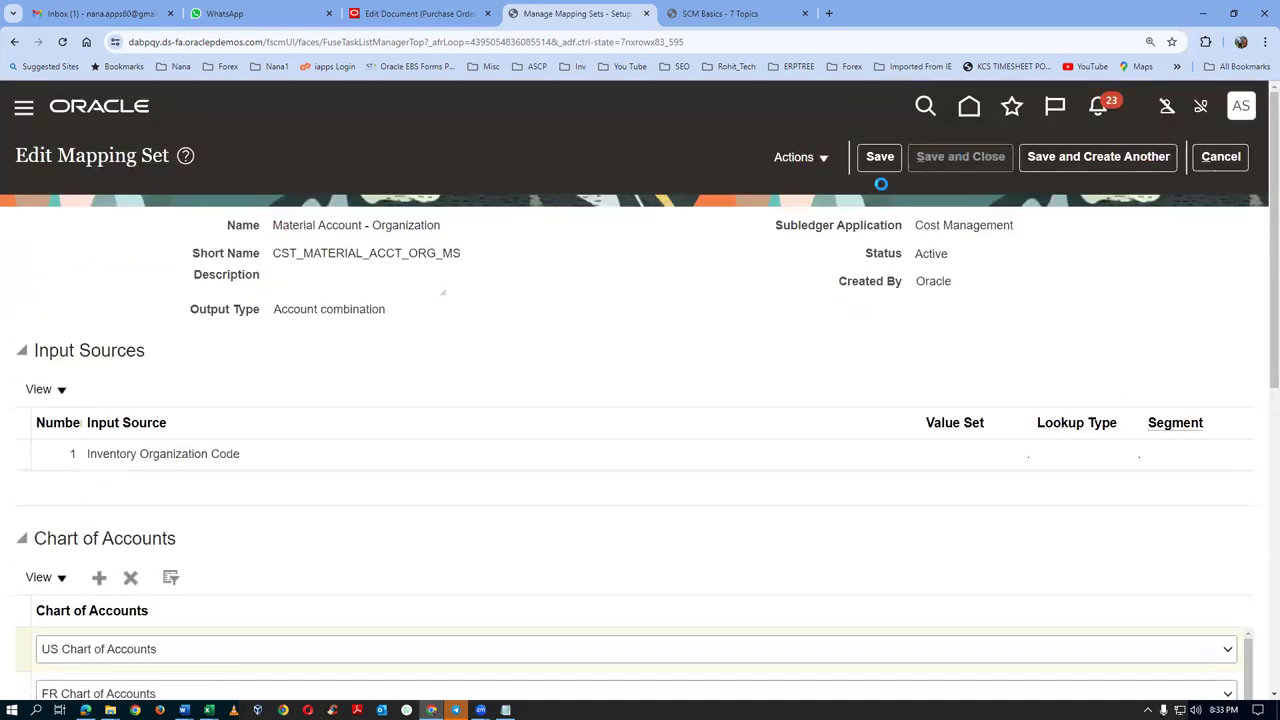
# Return to the purchase order being edited and validate the document
pyautogui.click(477, 16)
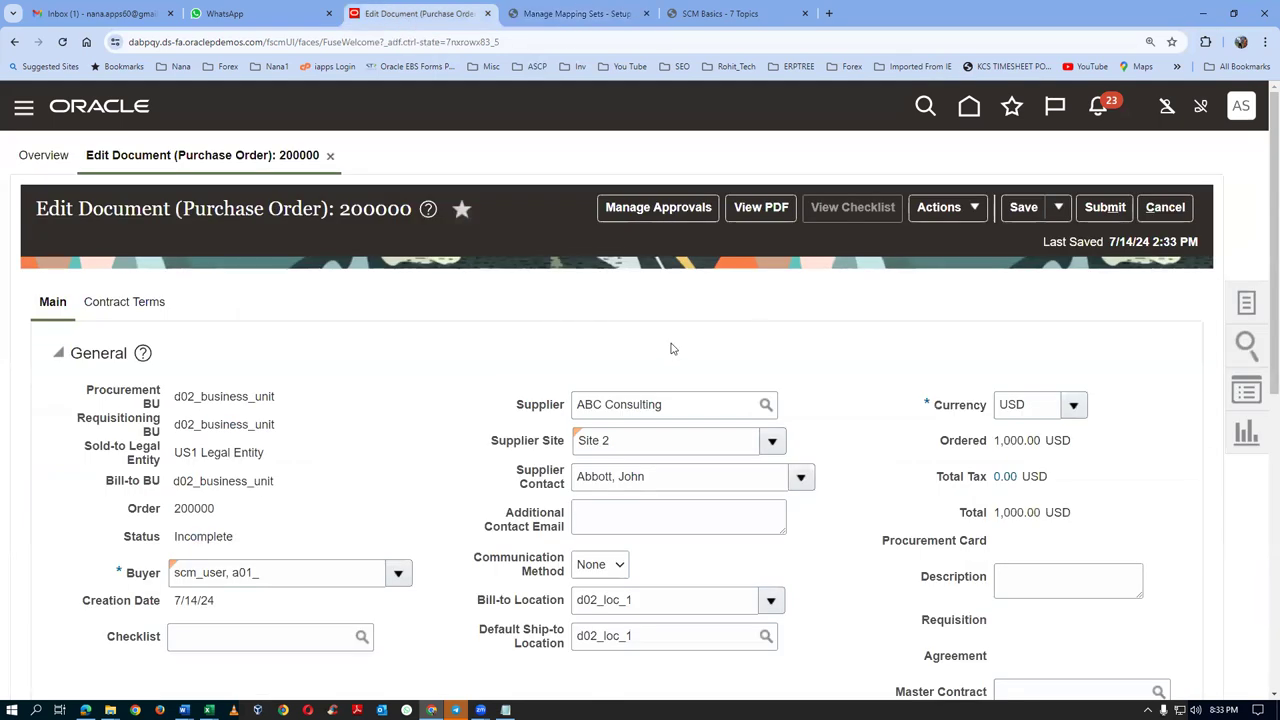
pyautogui.click(929, 216)
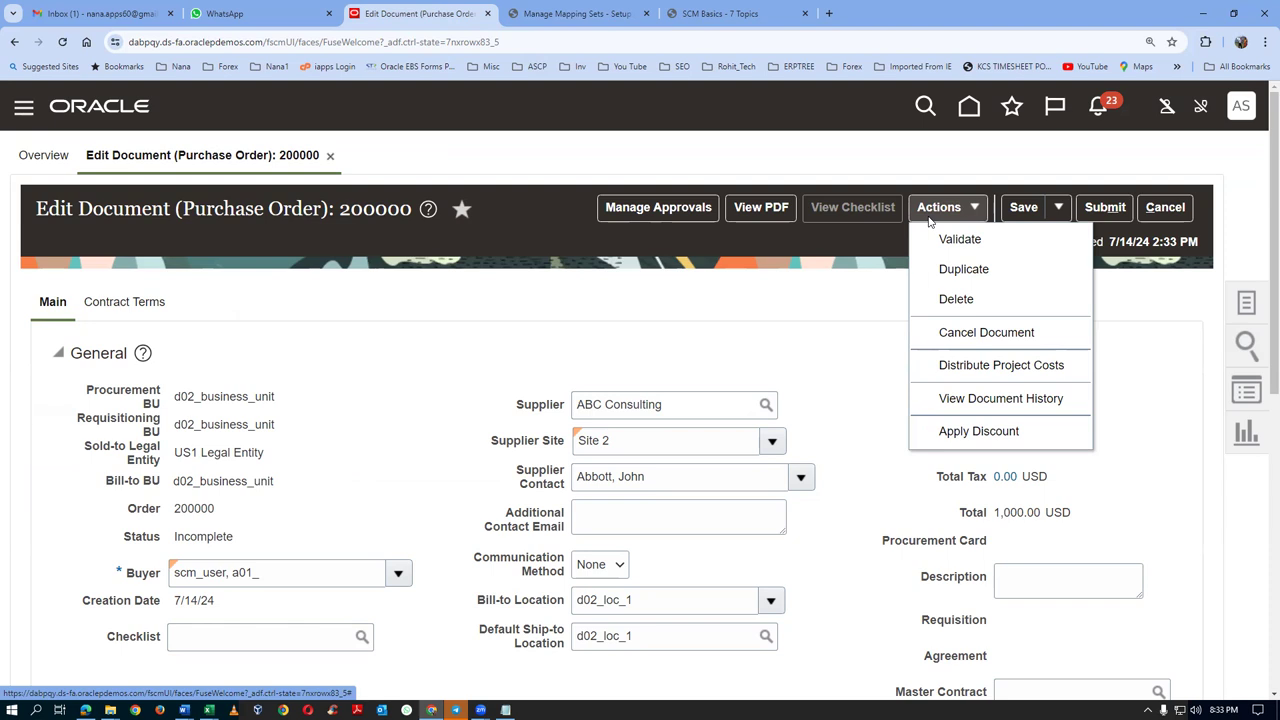
pyautogui.click(946, 240)
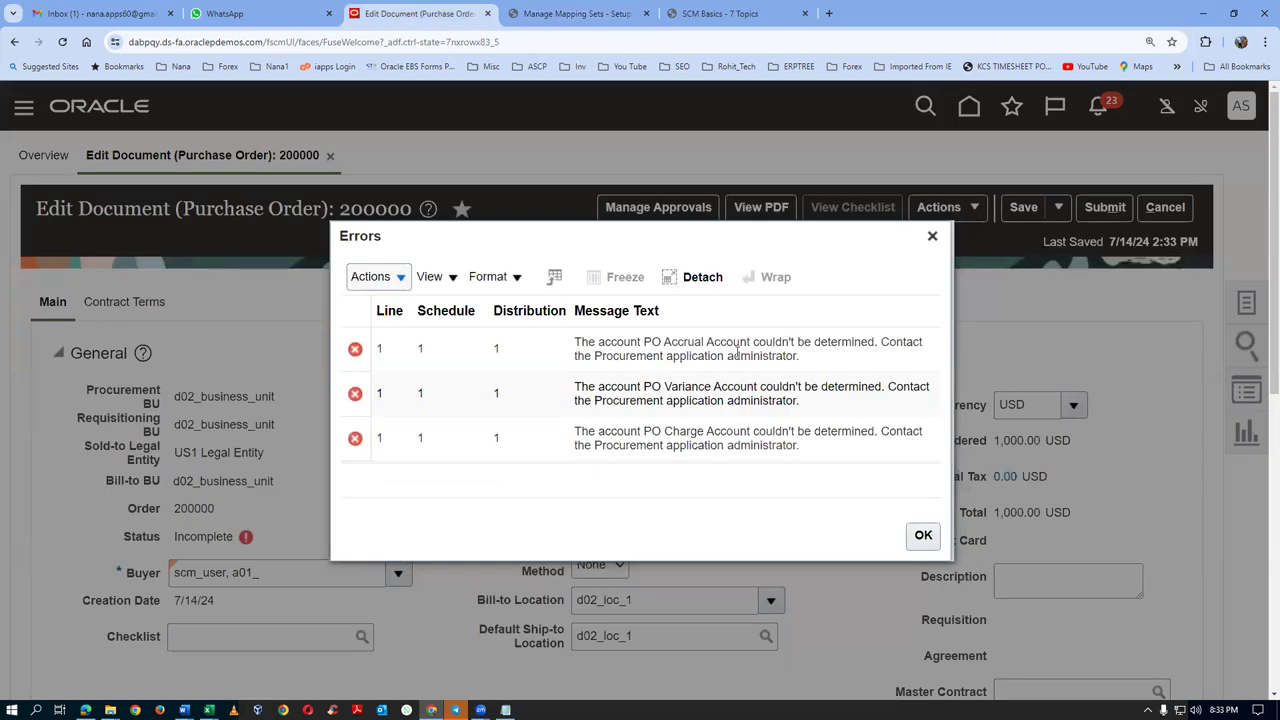
# Dismiss the purchase order errors and reopen the Material Account - Organization mapping set in Manage Mapping Sets
pyautogui.click(923, 536)
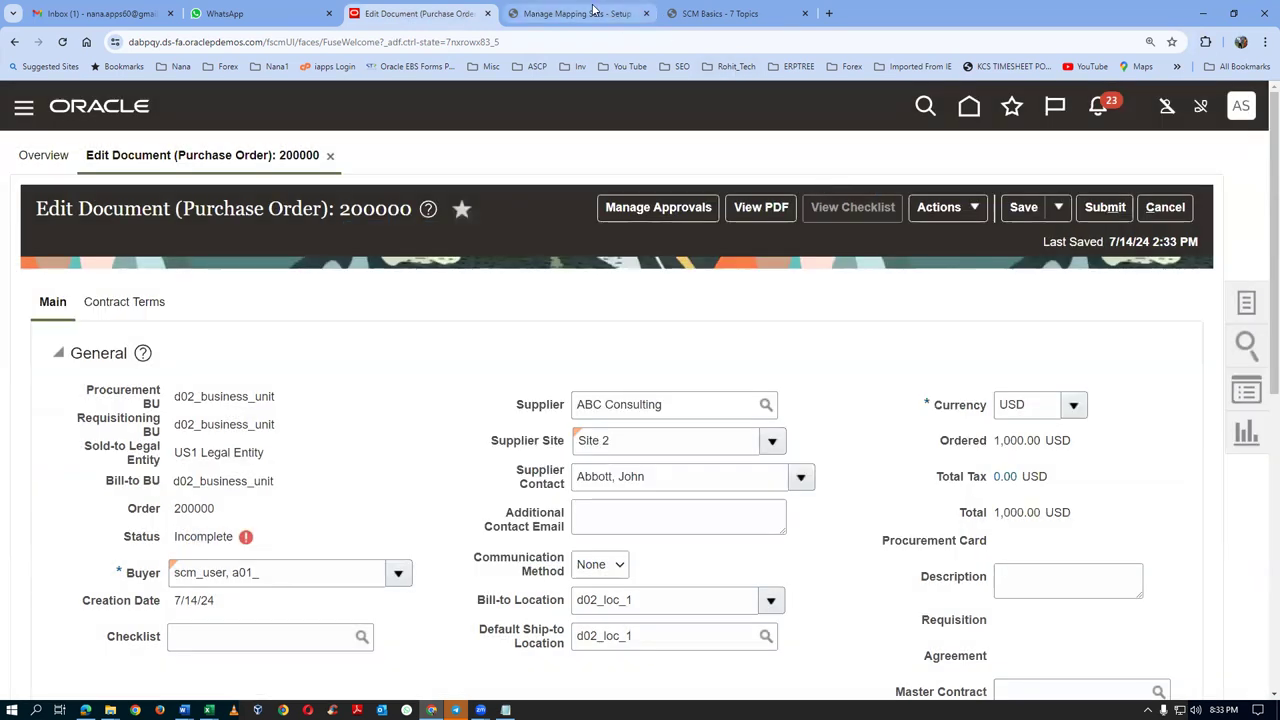
pyautogui.click(575, 13)
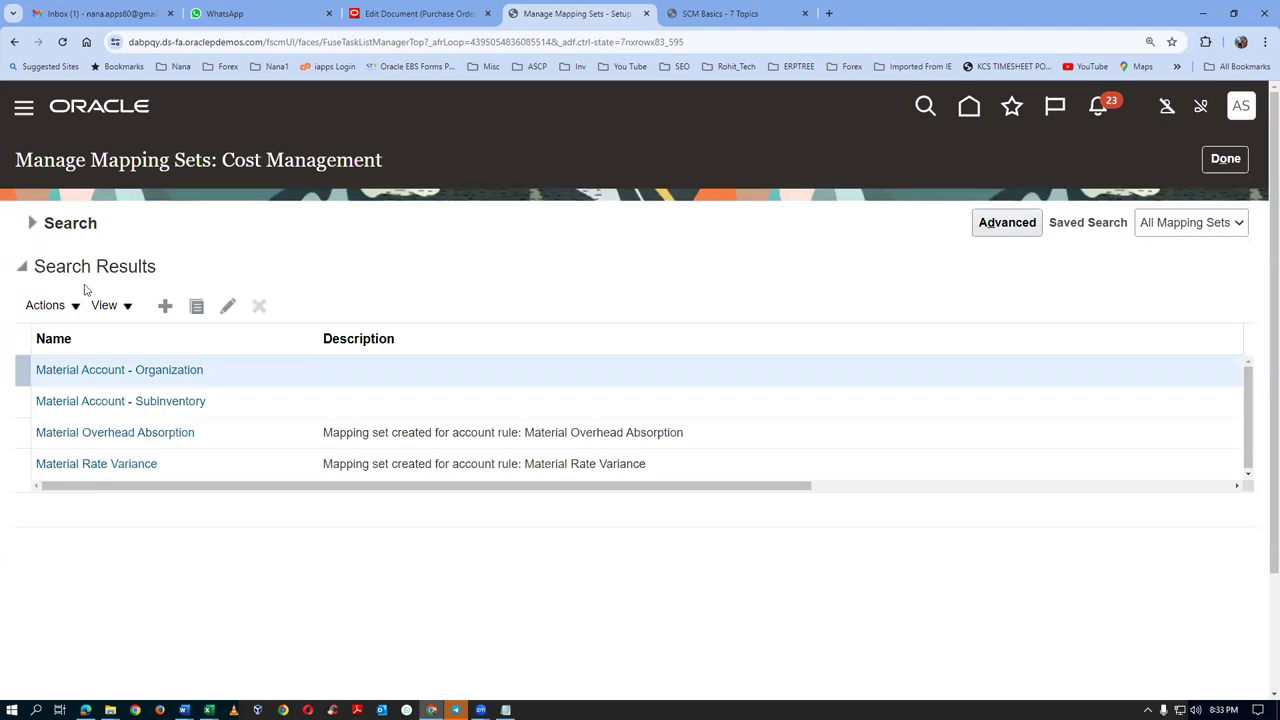
pyautogui.click(86, 369)
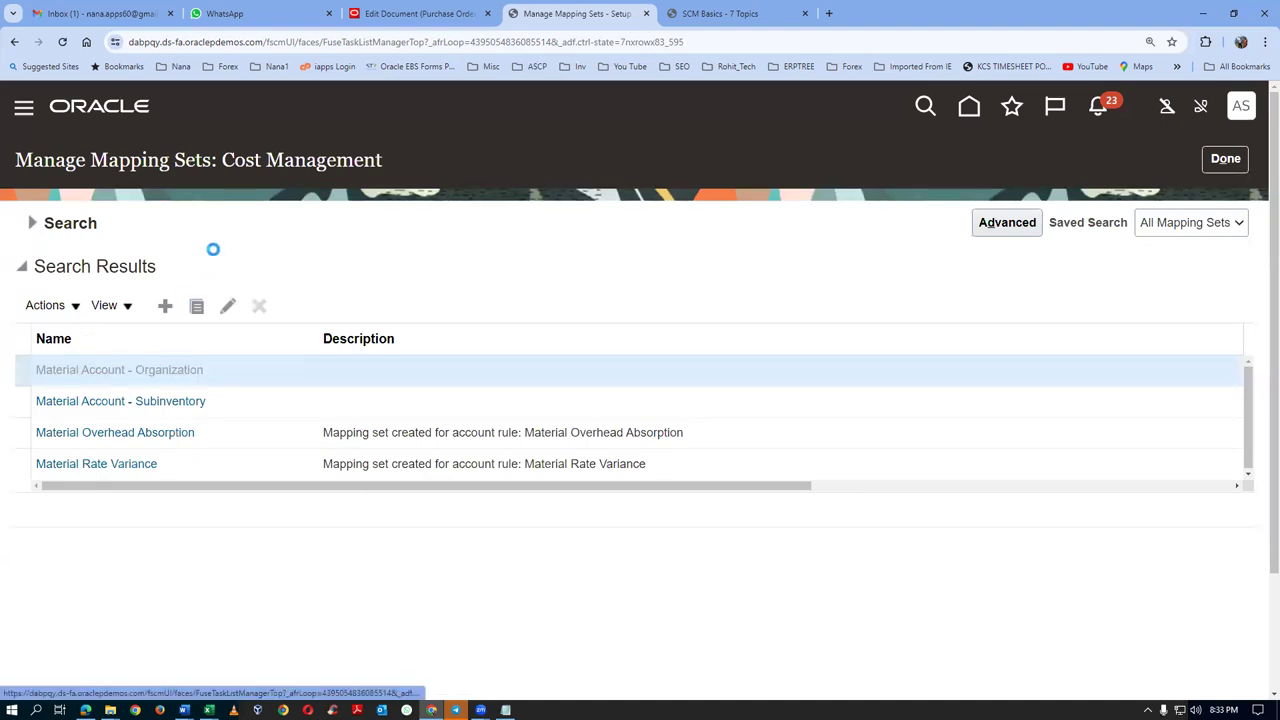
# Filter the US Chart of Accounts mappings by input D021 and check the segments of its output account
pyautogui.scroll(-2, 180, 400)
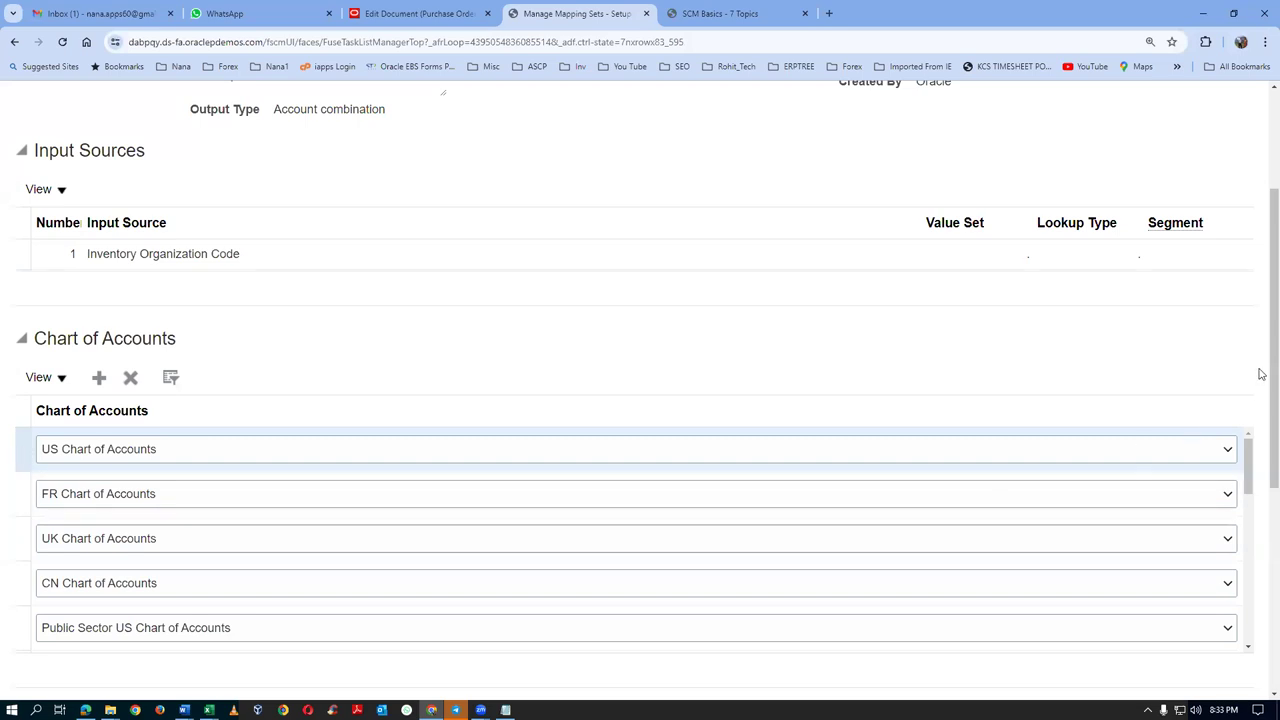
pyautogui.scroll(-4, 1261, 374)
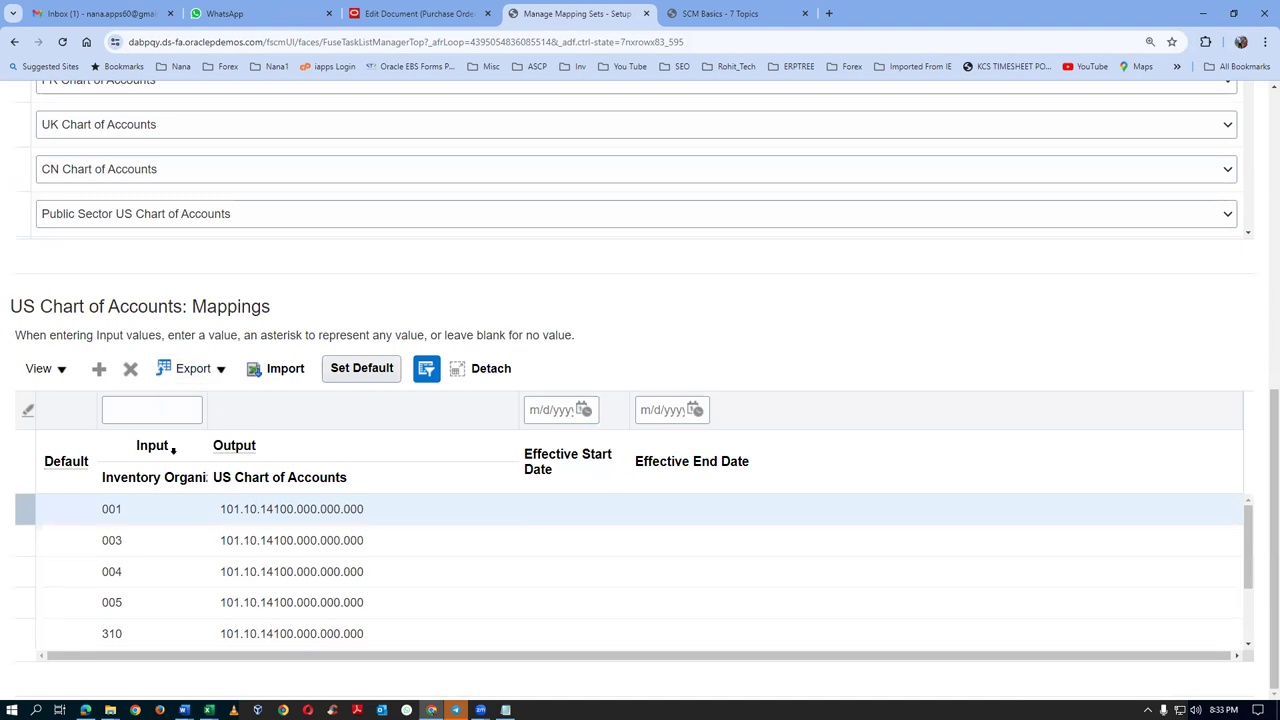
pyautogui.click(140, 410)
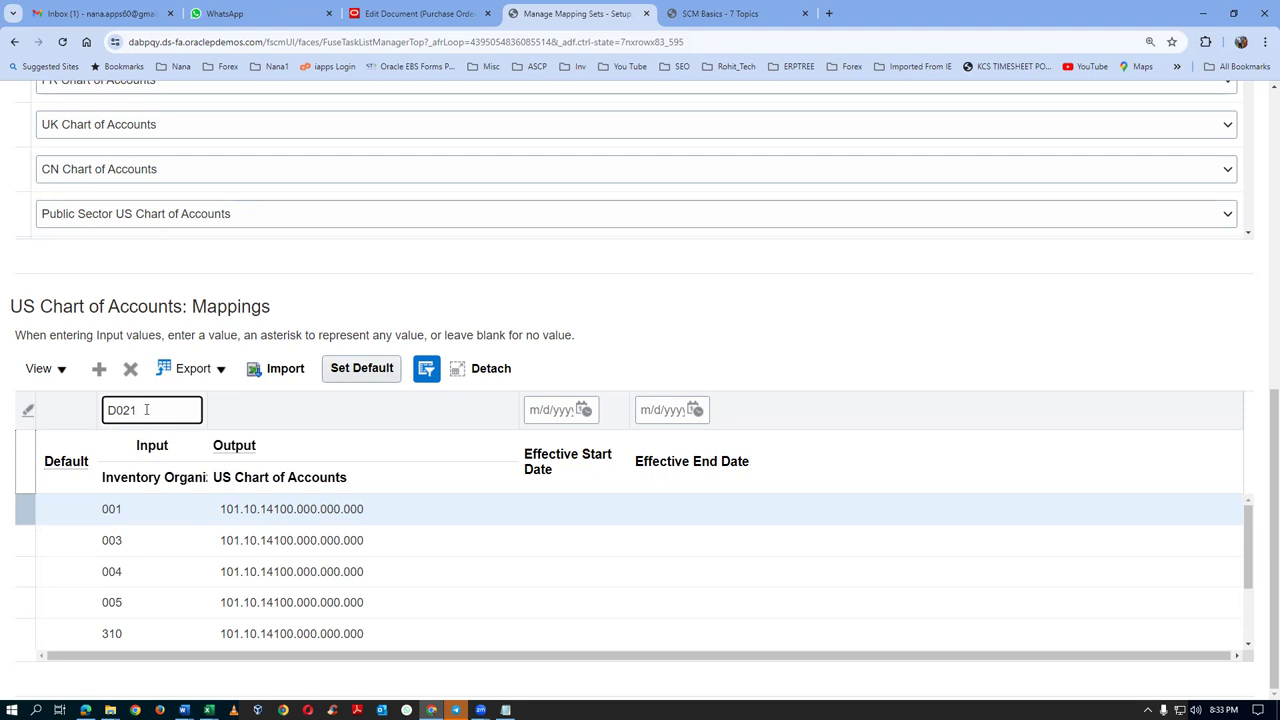
pyautogui.press('Return')
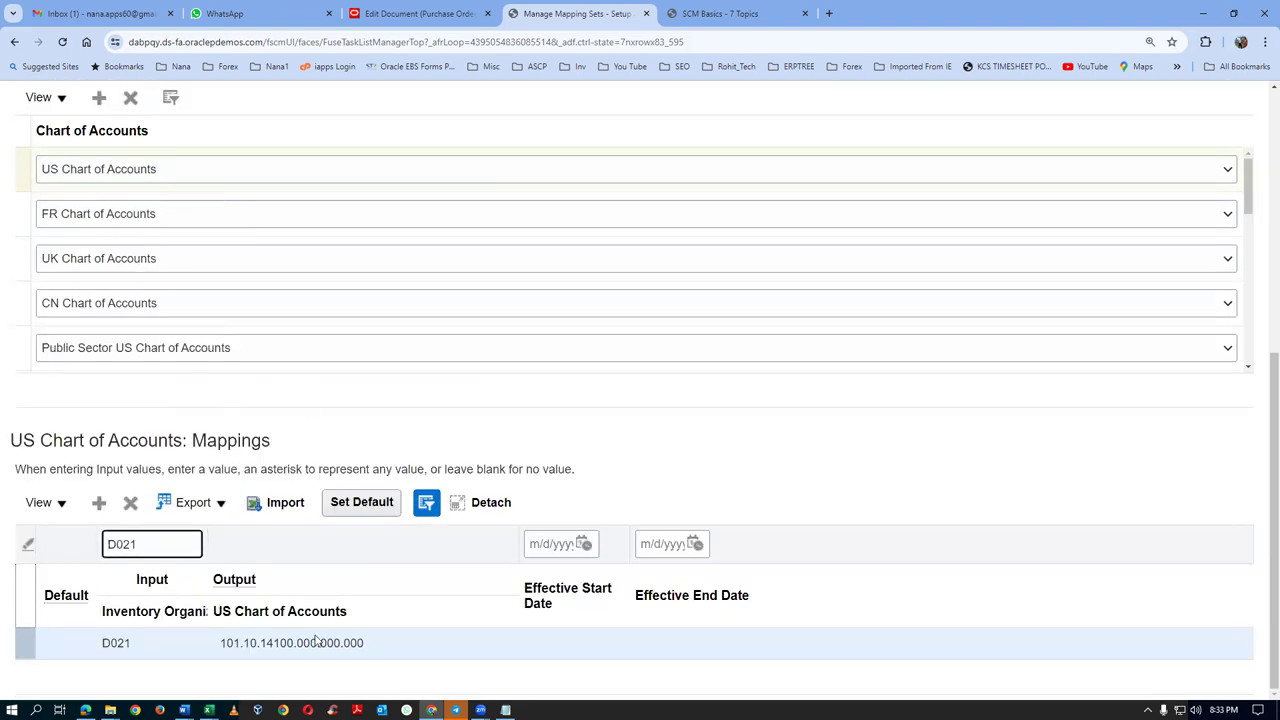
pyautogui.moveTo(314, 642)
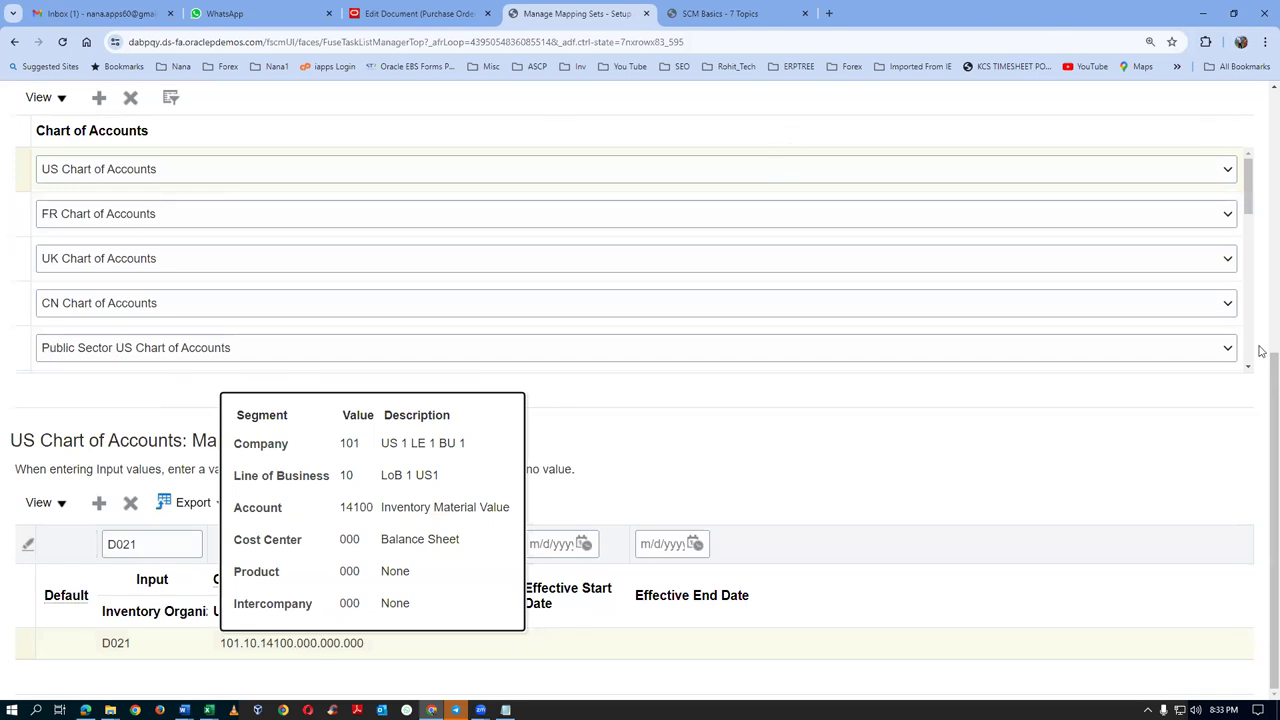
pyautogui.scroll(5, 1262, 280)
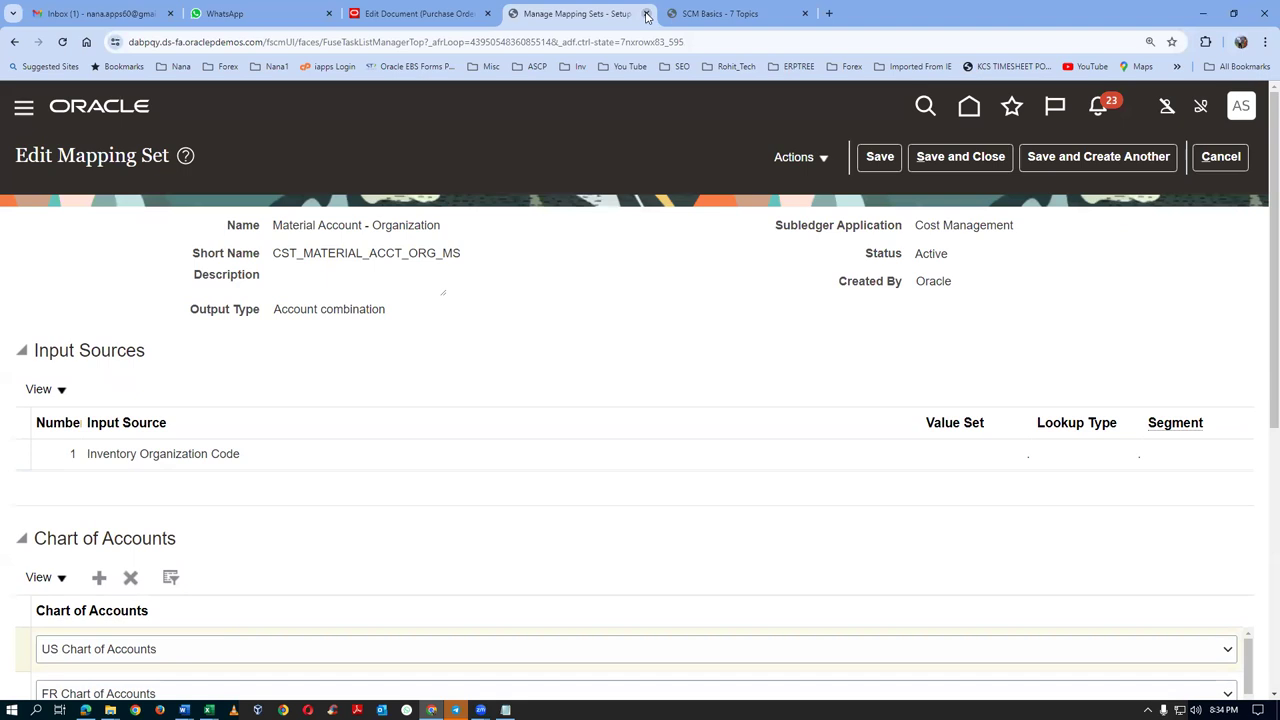
# Close the mapping set page and the purchase order being edited, discarding its unsaved changes
pyautogui.click(646, 14)
pyautogui.click(452, 20)
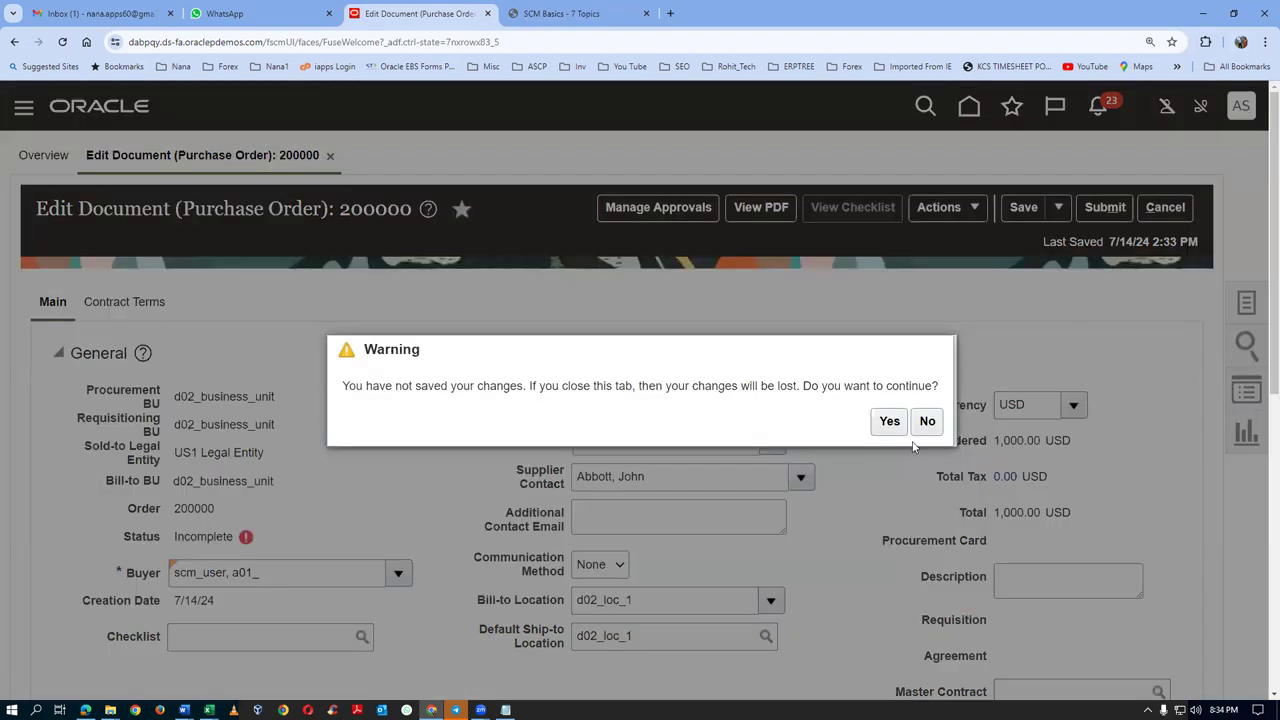
pyautogui.click(889, 421)
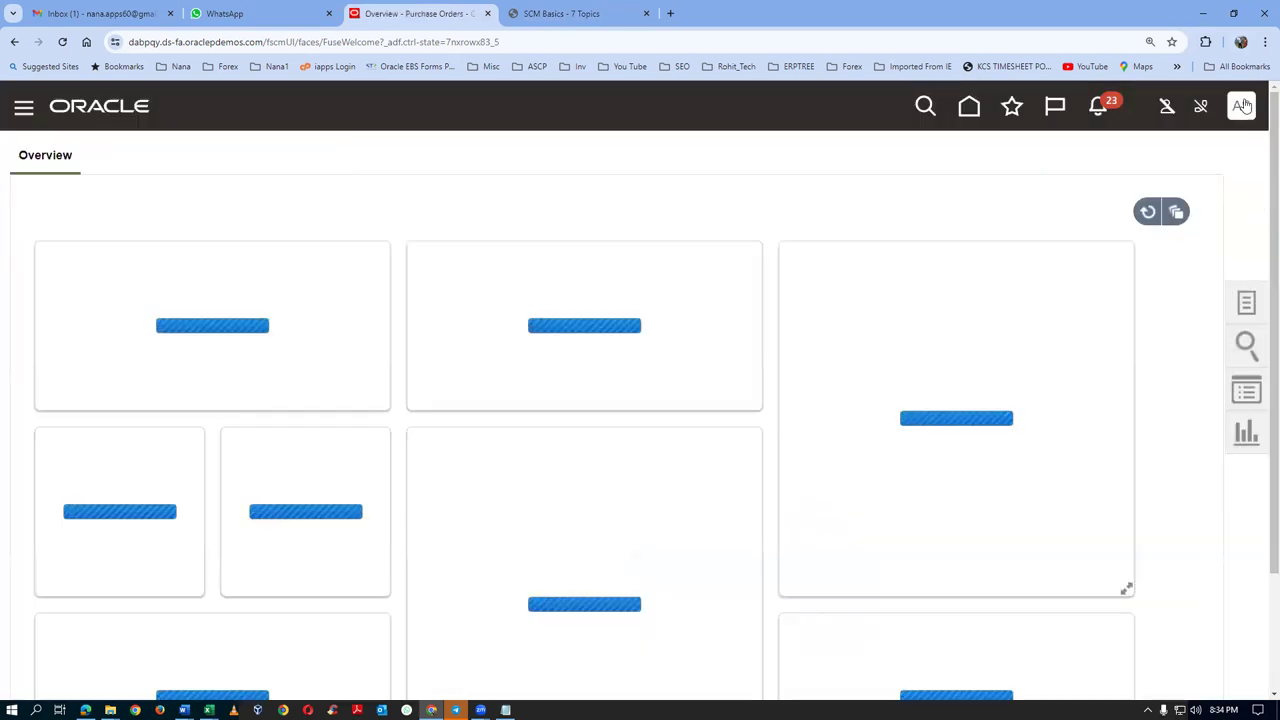
# Sign out of the application and sign back in to reach the home page
pyautogui.click(1241, 106)
pyautogui.click(1203, 158)
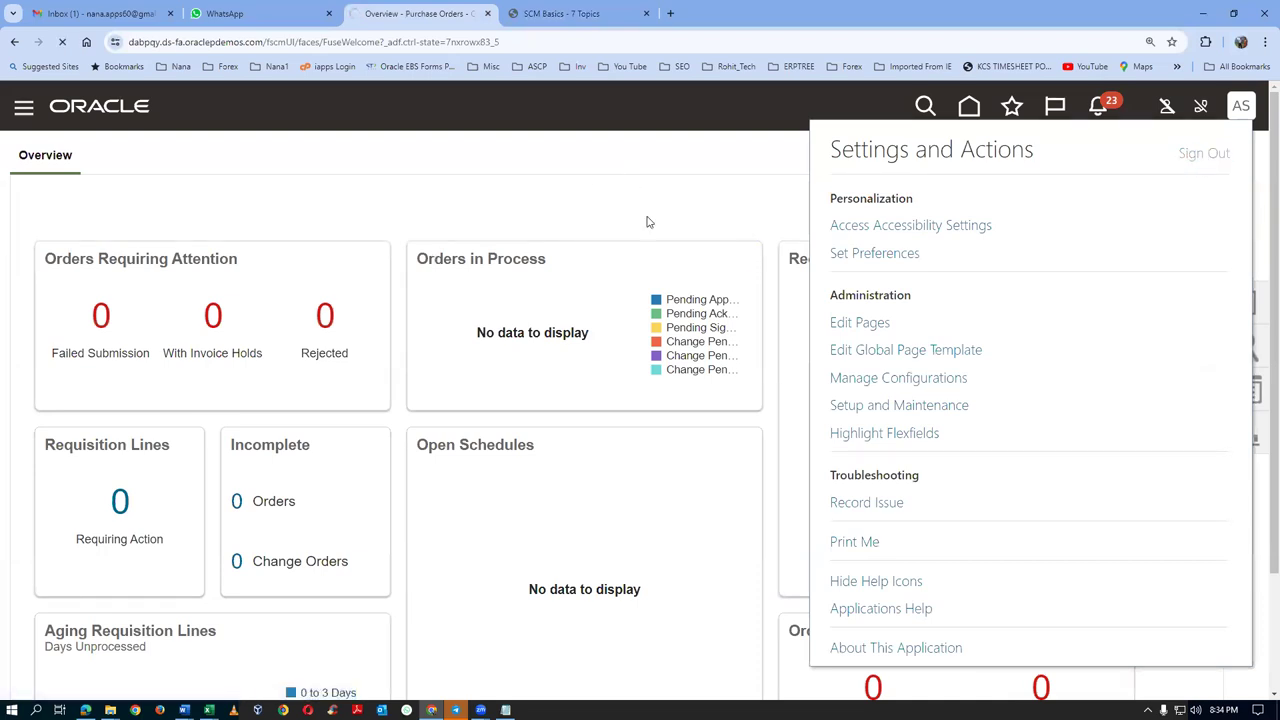
pyautogui.click(609, 362)
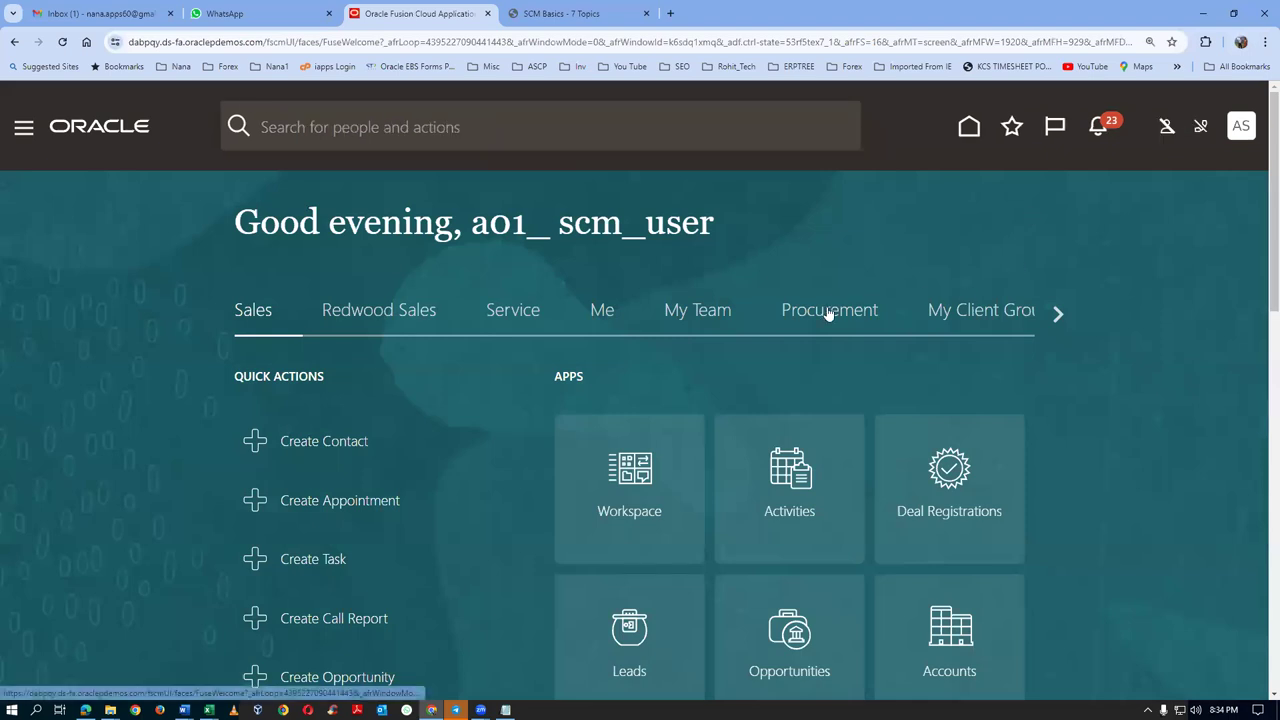
# Open Purchase Orders in the Procurement area and start the Manage Orders task
pyautogui.click(829, 312)
pyautogui.click(851, 497)
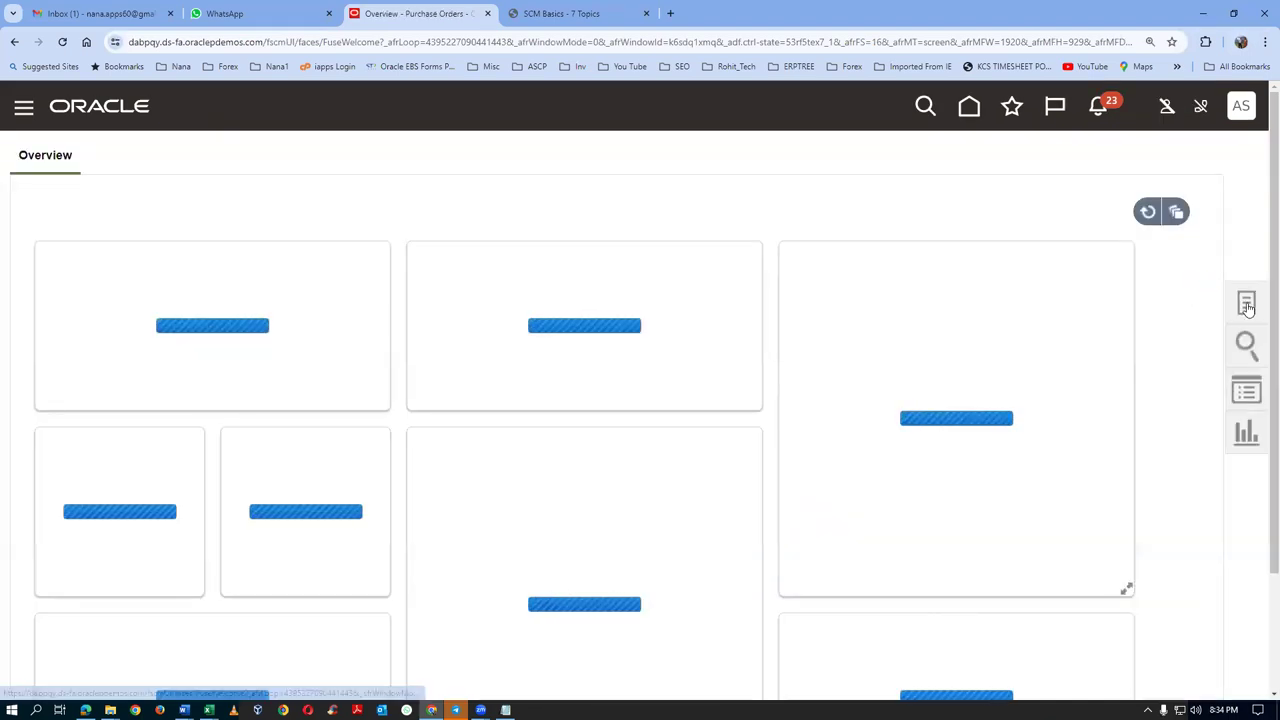
pyautogui.click(1246, 302)
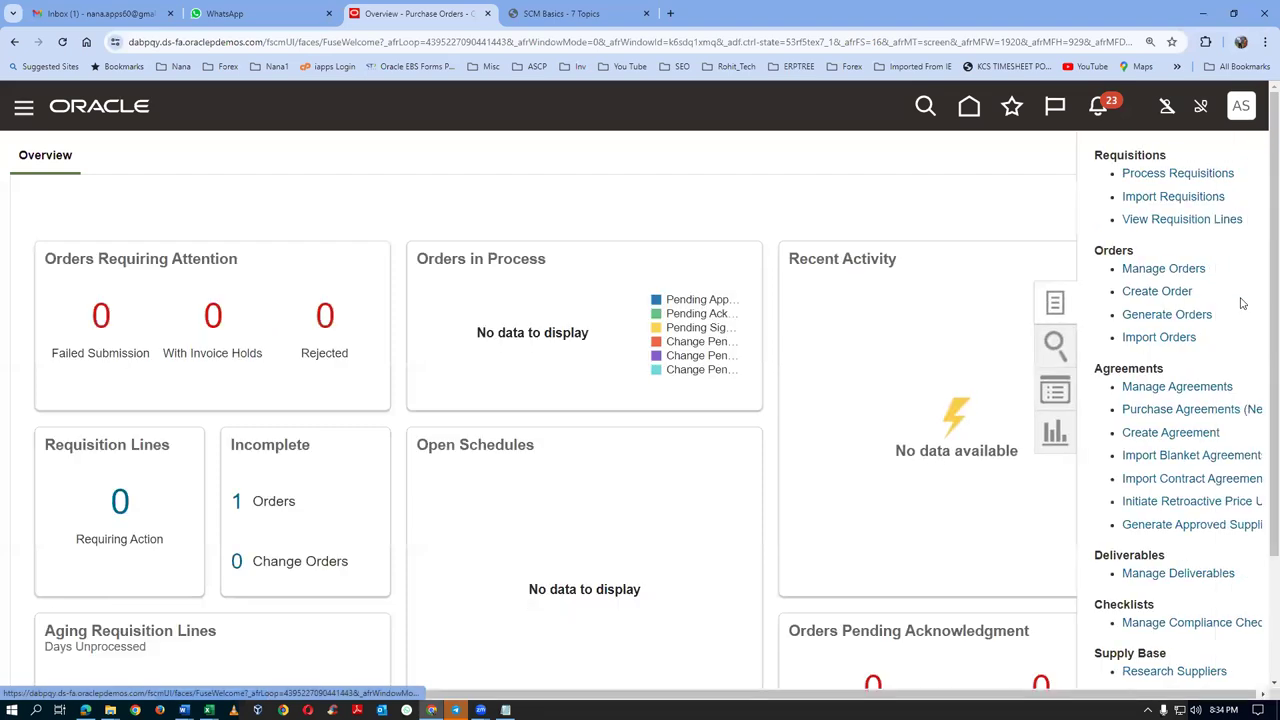
pyautogui.click(1145, 268)
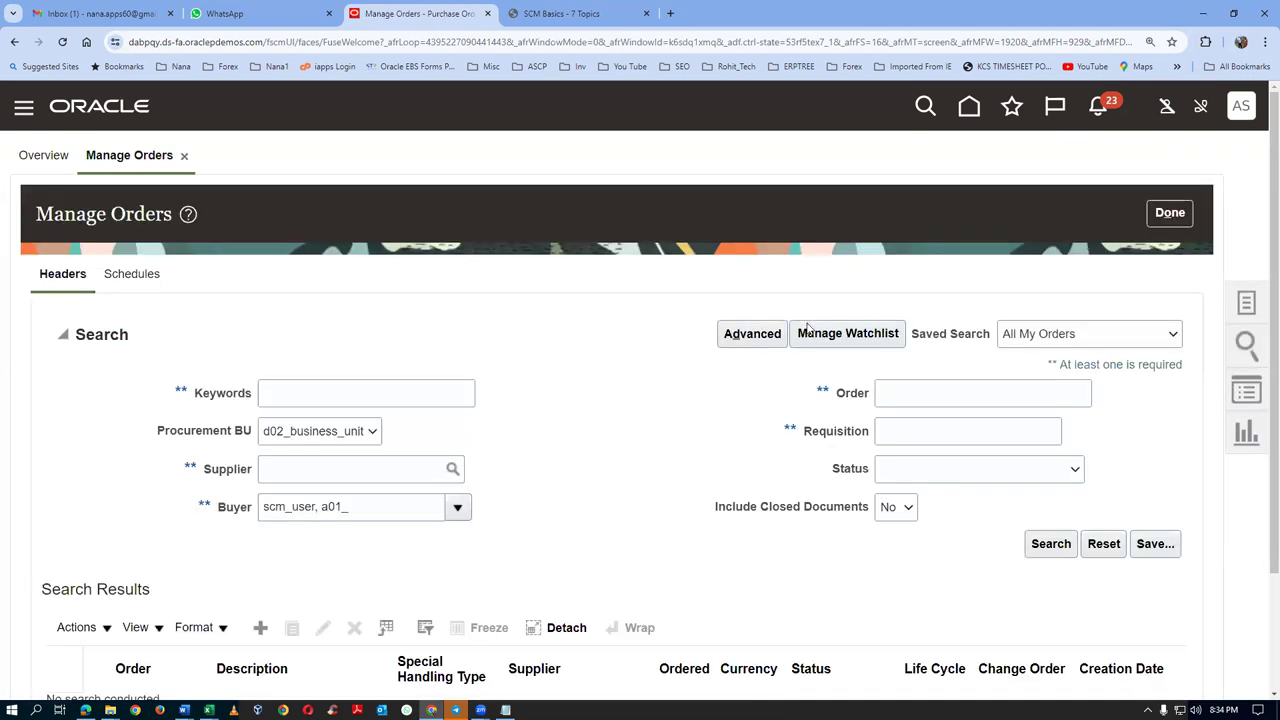
# Search for the incomplete ABC Consulting purchase order by its order number and open it
pyautogui.click(901, 394)
pyautogui.write('200000')
pyautogui.press('Tab')
pyautogui.click(1040, 550)
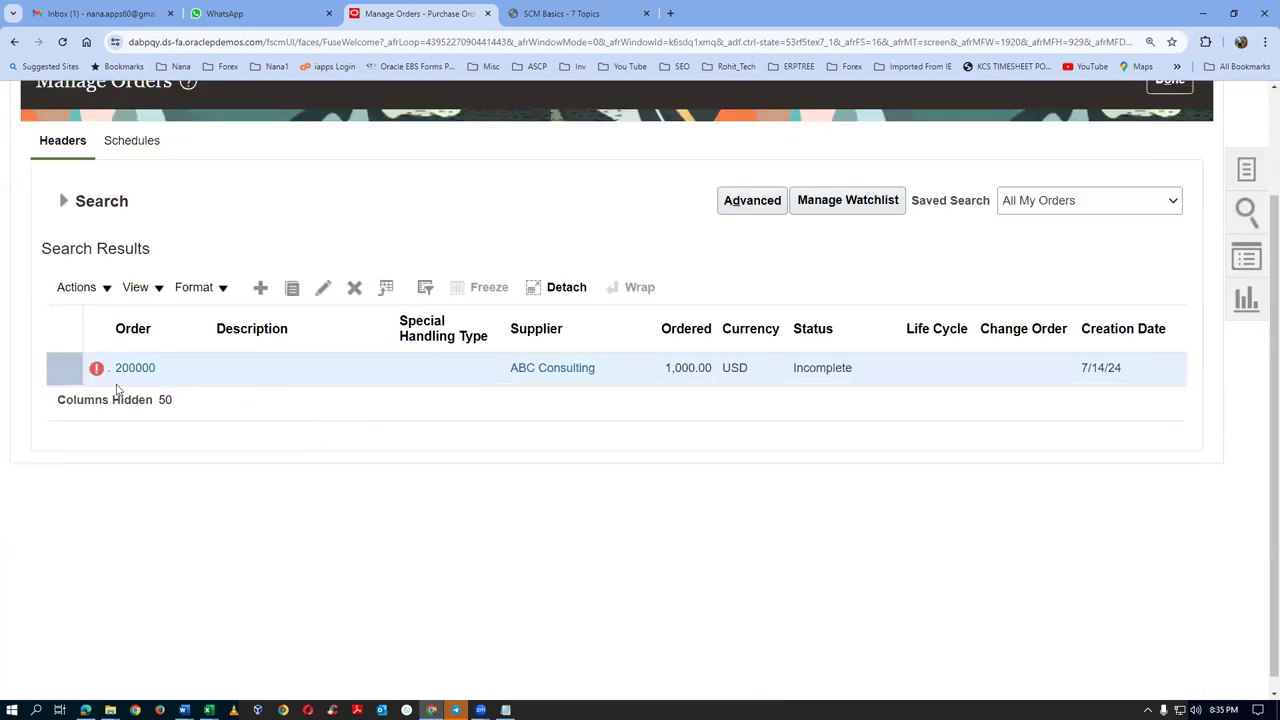
pyautogui.click(130, 369)
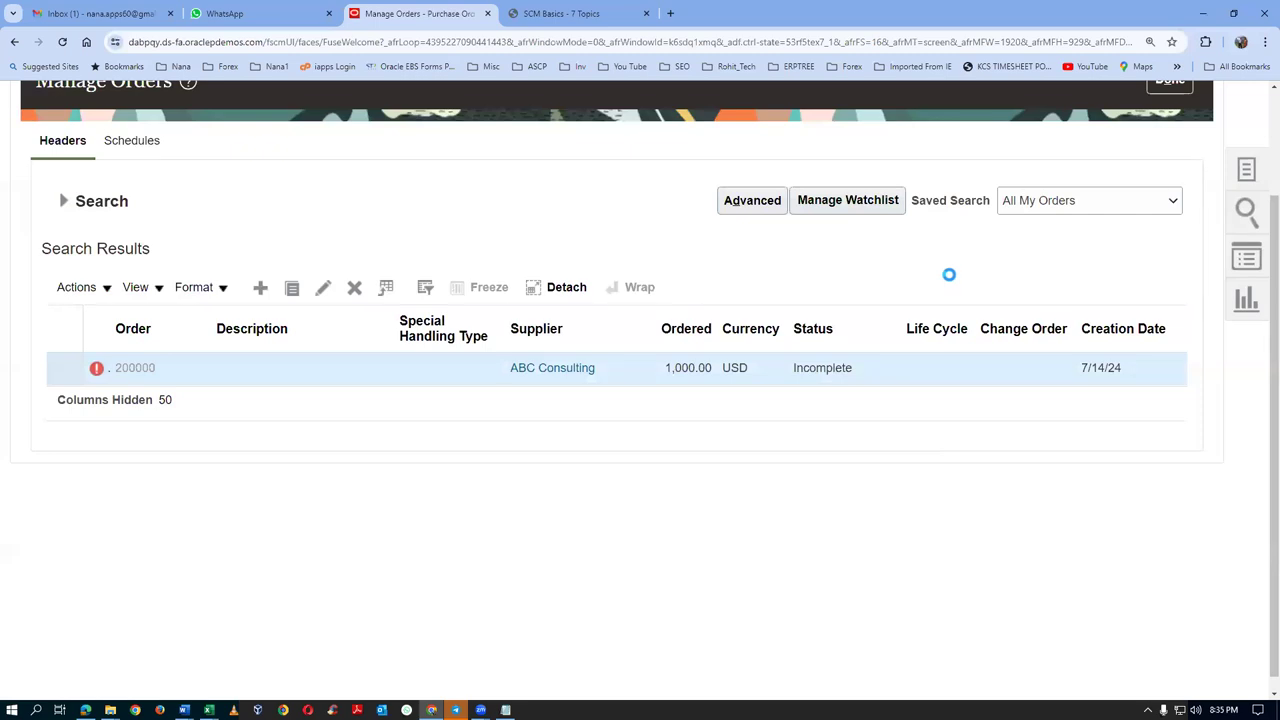
# Put the purchase order in edit mode and validate the document
pyautogui.click(1042, 212)
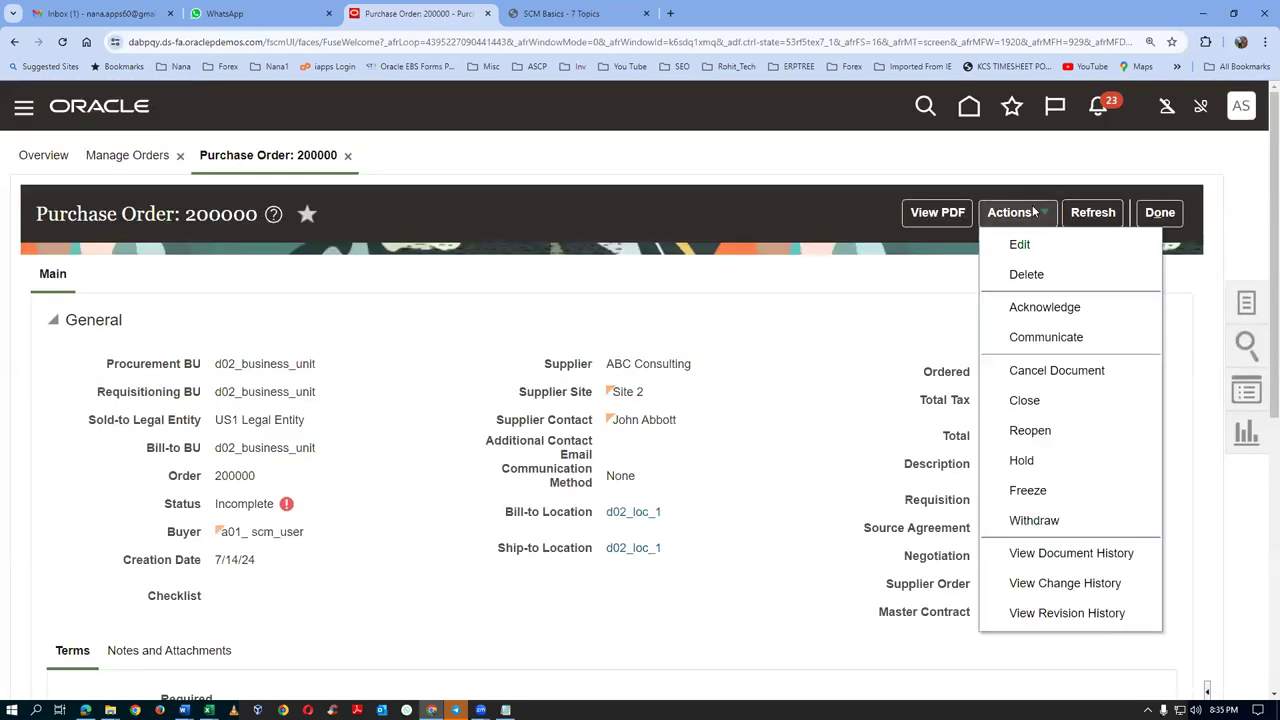
pyautogui.click(1020, 247)
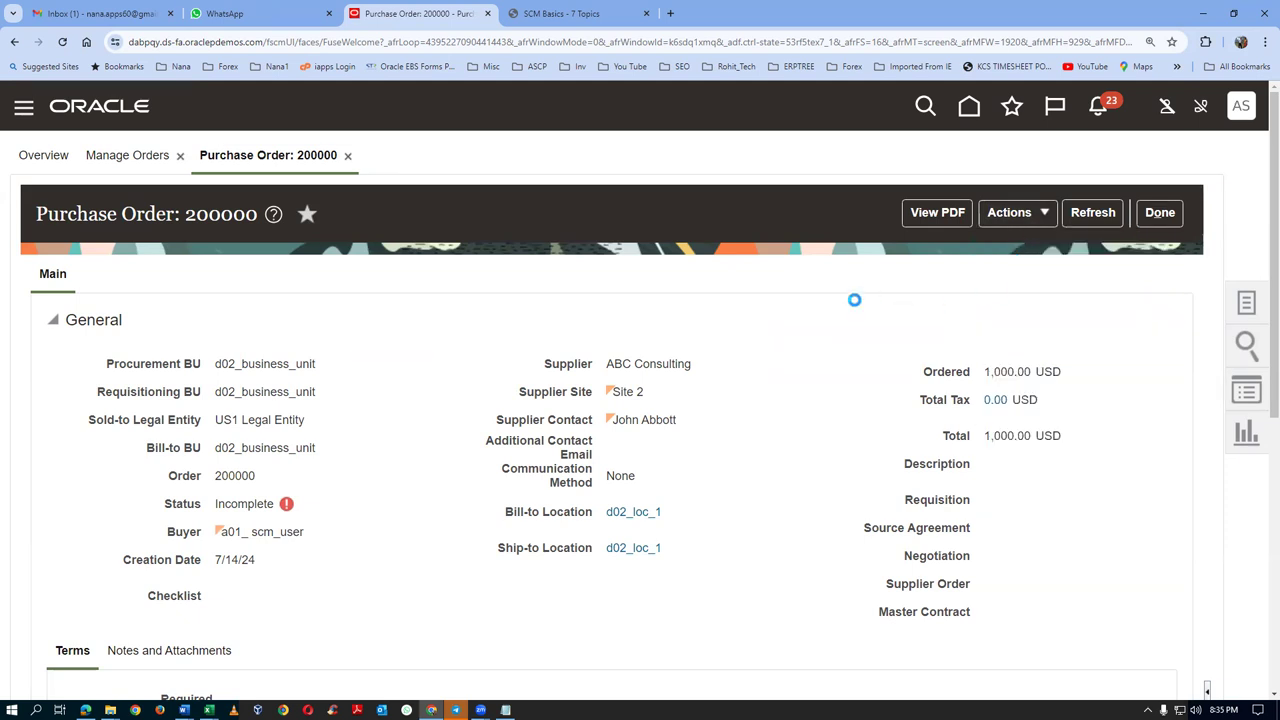
pyautogui.click(930, 216)
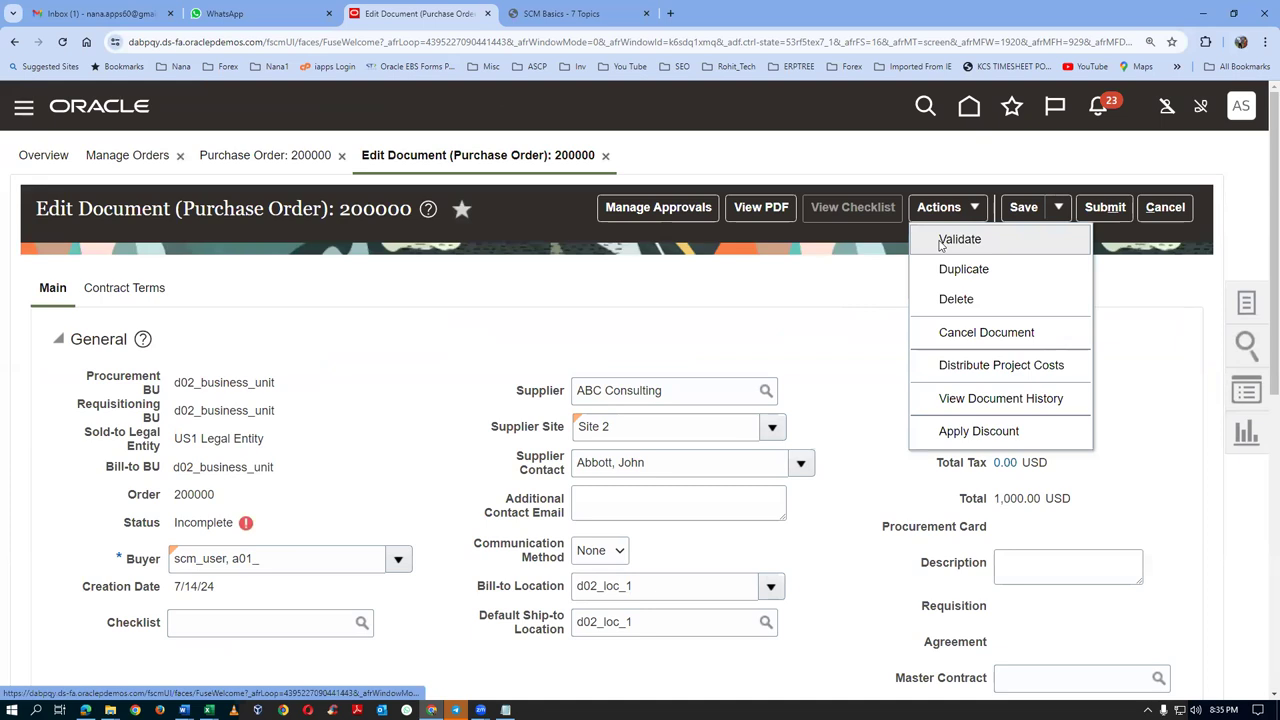
pyautogui.click(940, 243)
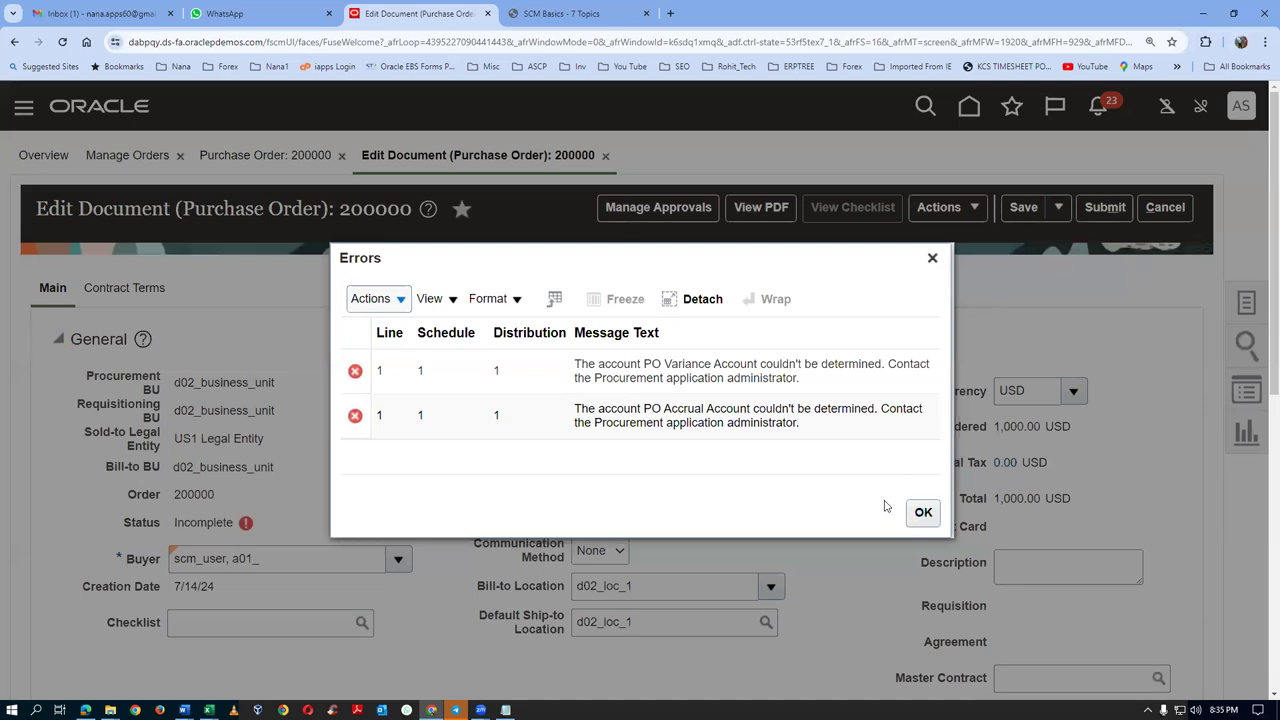
# Switch to Notepad to review the account notes and return to the purchase order errors in the browser
pyautogui.hotkey('alt', 'Tab')
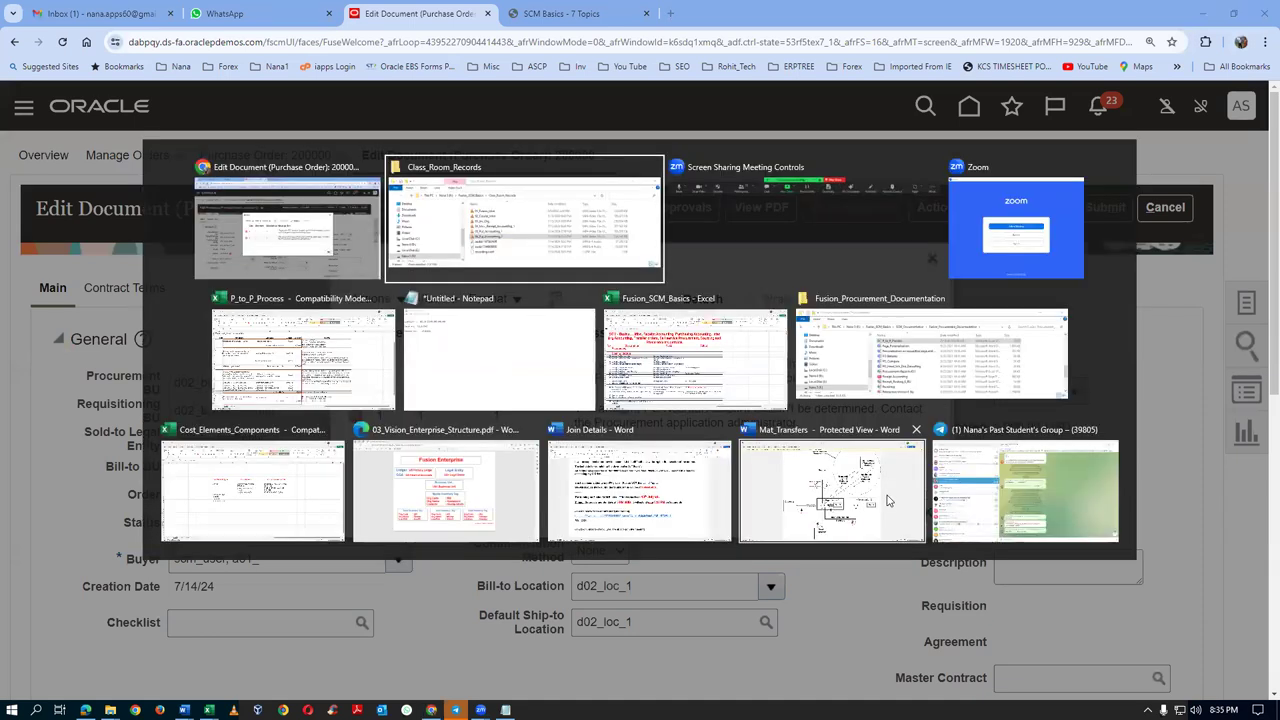
pyautogui.hotkey('alt', 'Tab')
pyautogui.hotkey('alt', 'Tab')
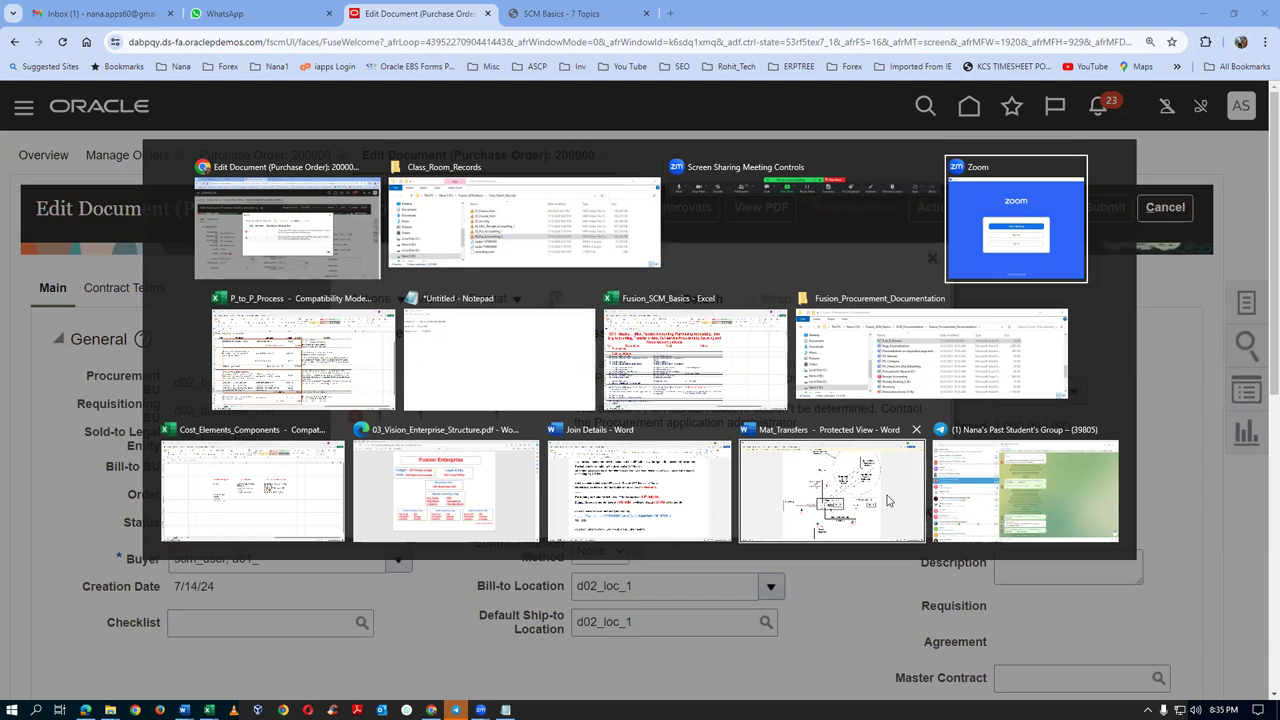
pyautogui.hotkey('alt', 'Tab')
pyautogui.hotkey('alt', 'Tab')
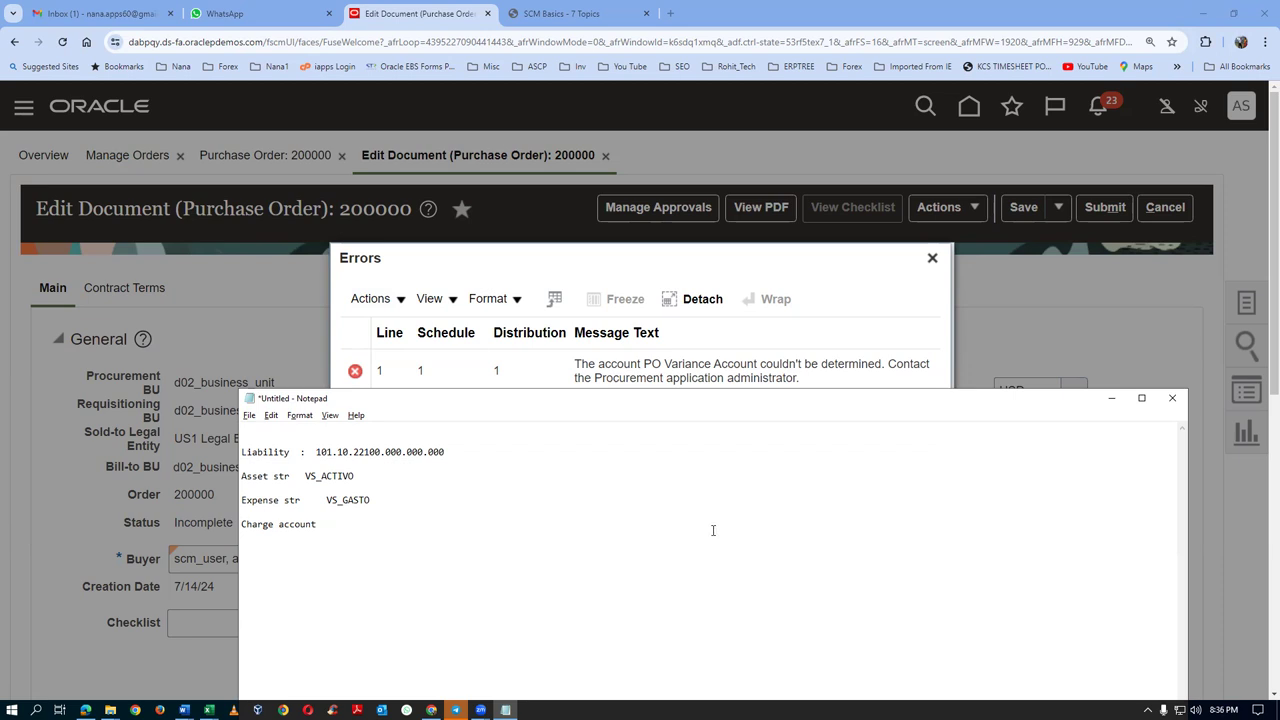
pyautogui.click(703, 386)
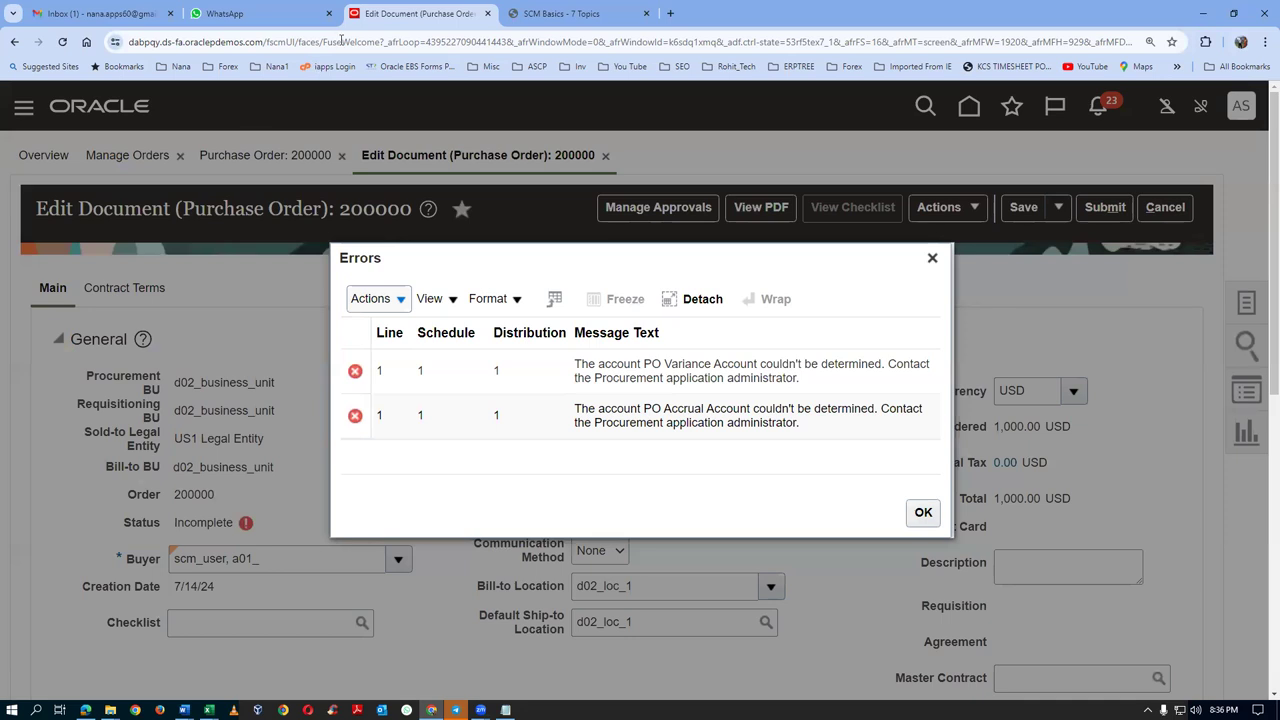
# Duplicate the purchase order's browser tab and open Setup and Maintenance in the copy
pyautogui.rightClick(397, 15)
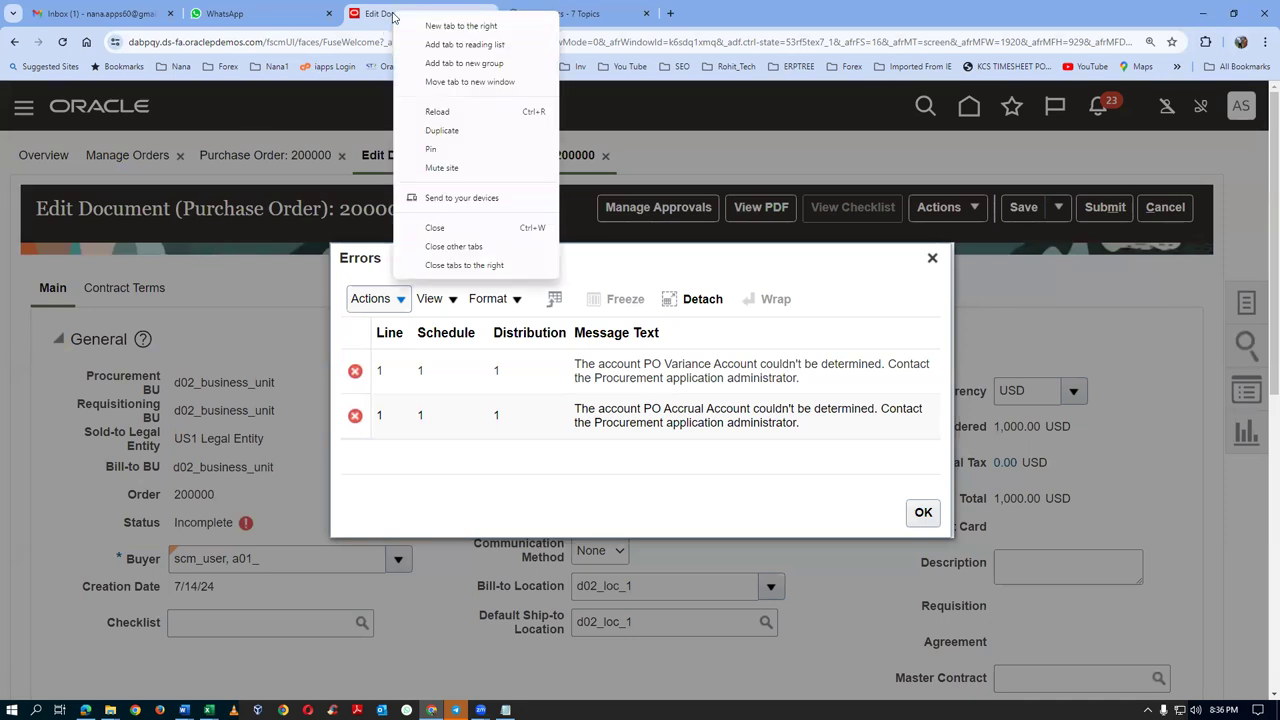
pyautogui.click(425, 131)
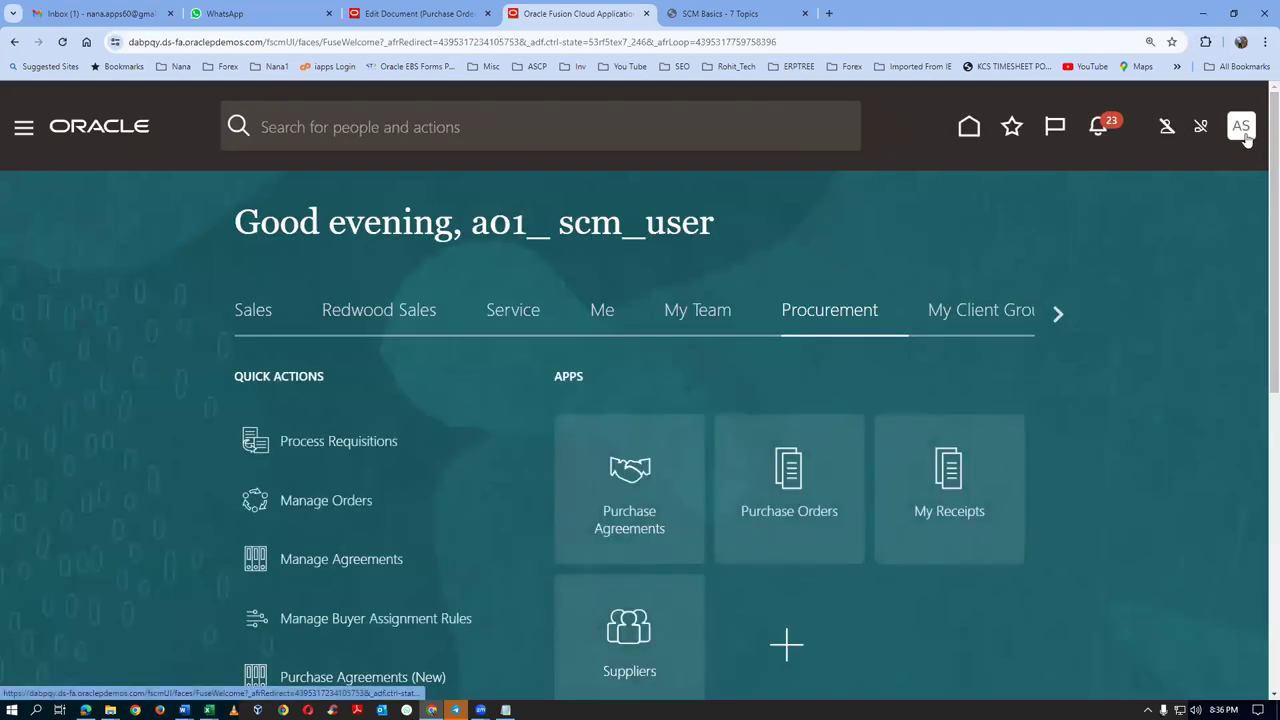
pyautogui.click(886, 424)
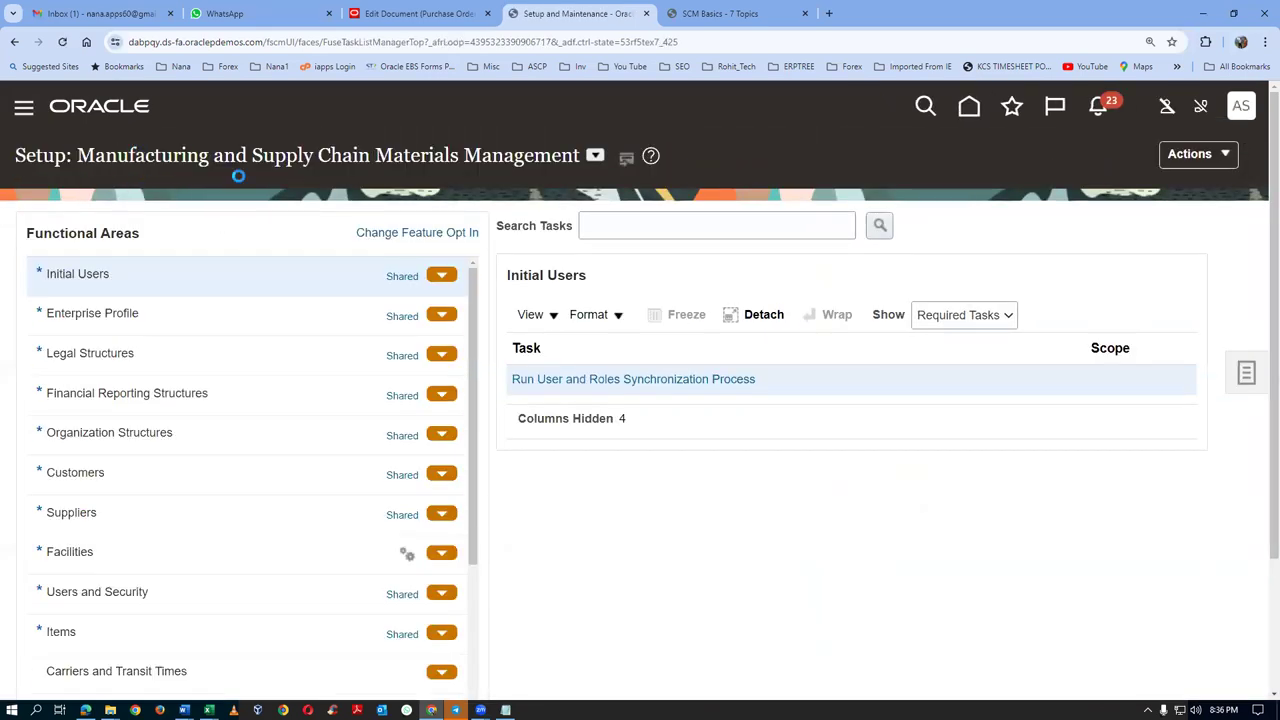
# Search the setup tasks for man%map%set% and open Manage Mapping Sets for the Cost Accounting functional area
pyautogui.click(640, 224)
pyautogui.write('man%map%')
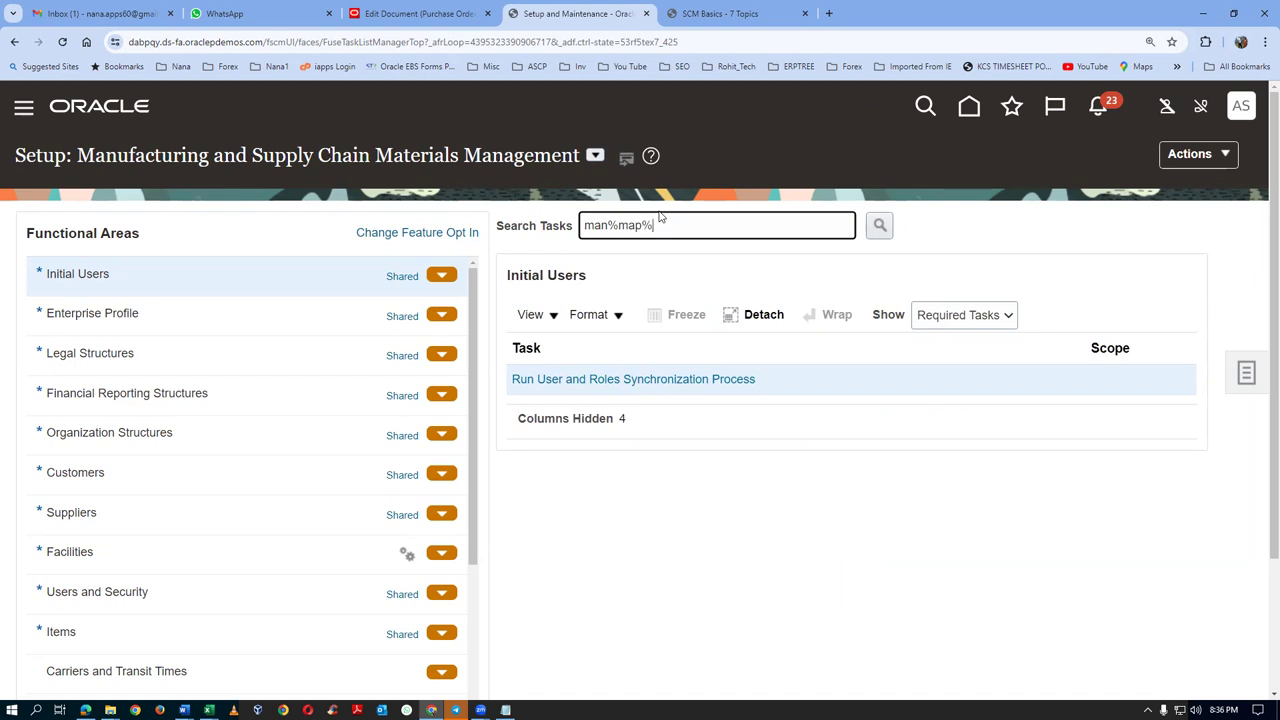
pyautogui.write('set%')
pyautogui.press('Return')
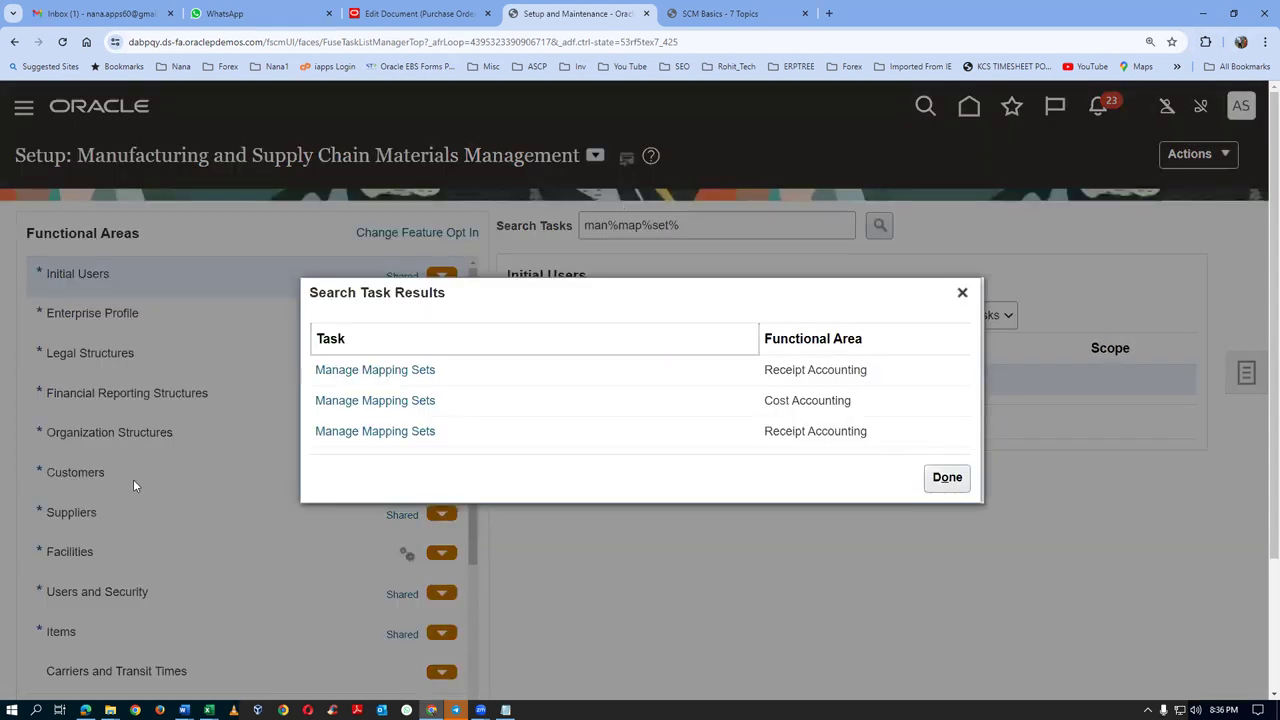
pyautogui.click(355, 402)
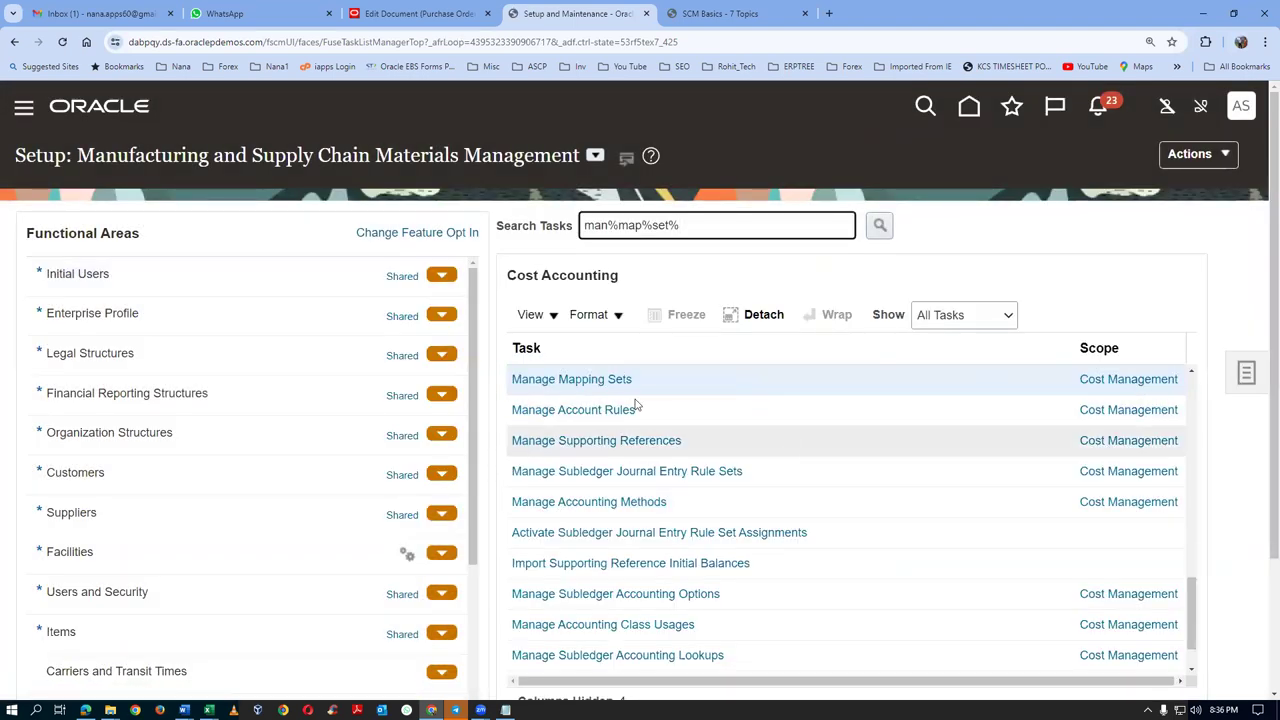
pyautogui.click(575, 379)
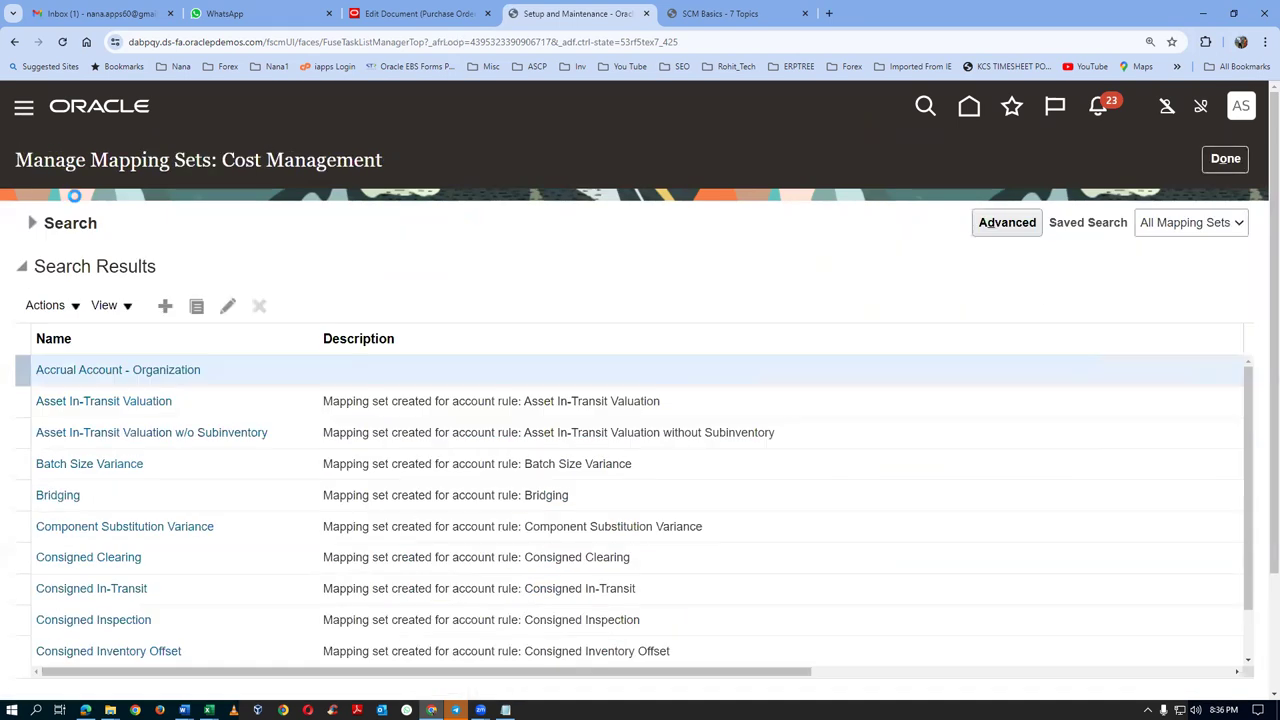
# Search the Cost Management mapping sets by the name "Invoice"
pyautogui.click(32, 222)
pyautogui.click(393, 259)
pyautogui.write('Invoice')
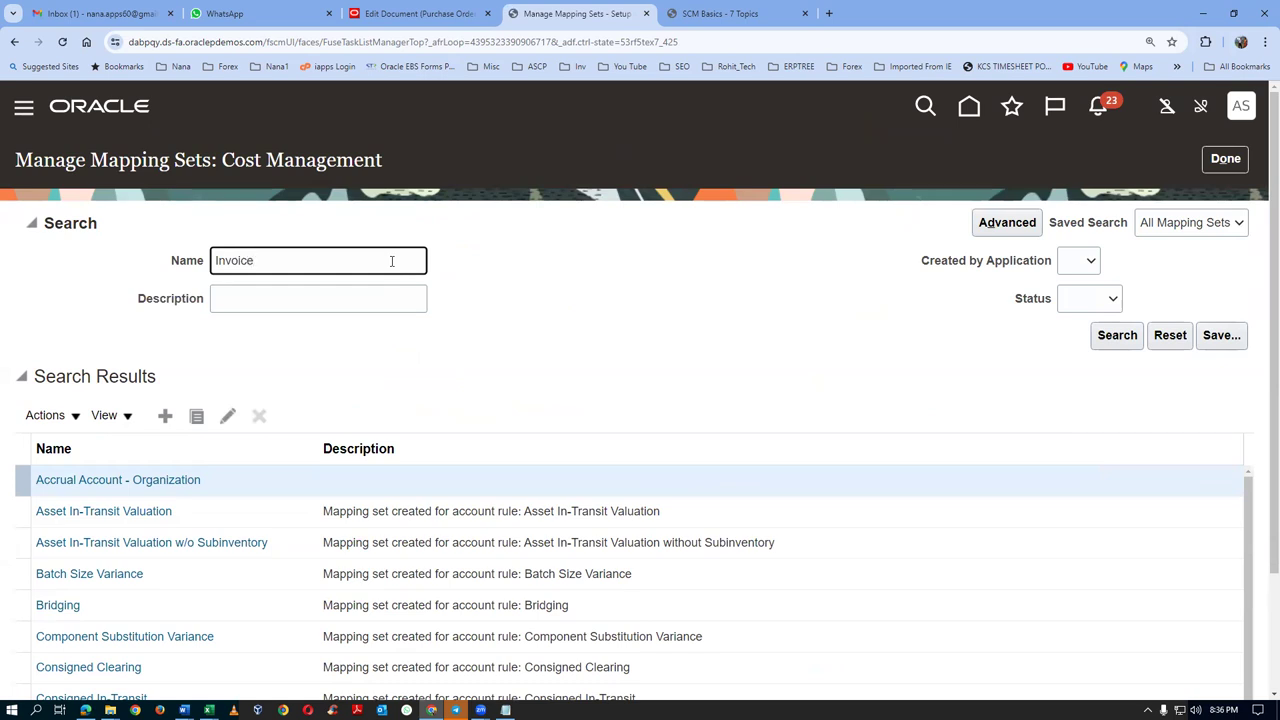
pyautogui.press('Return')
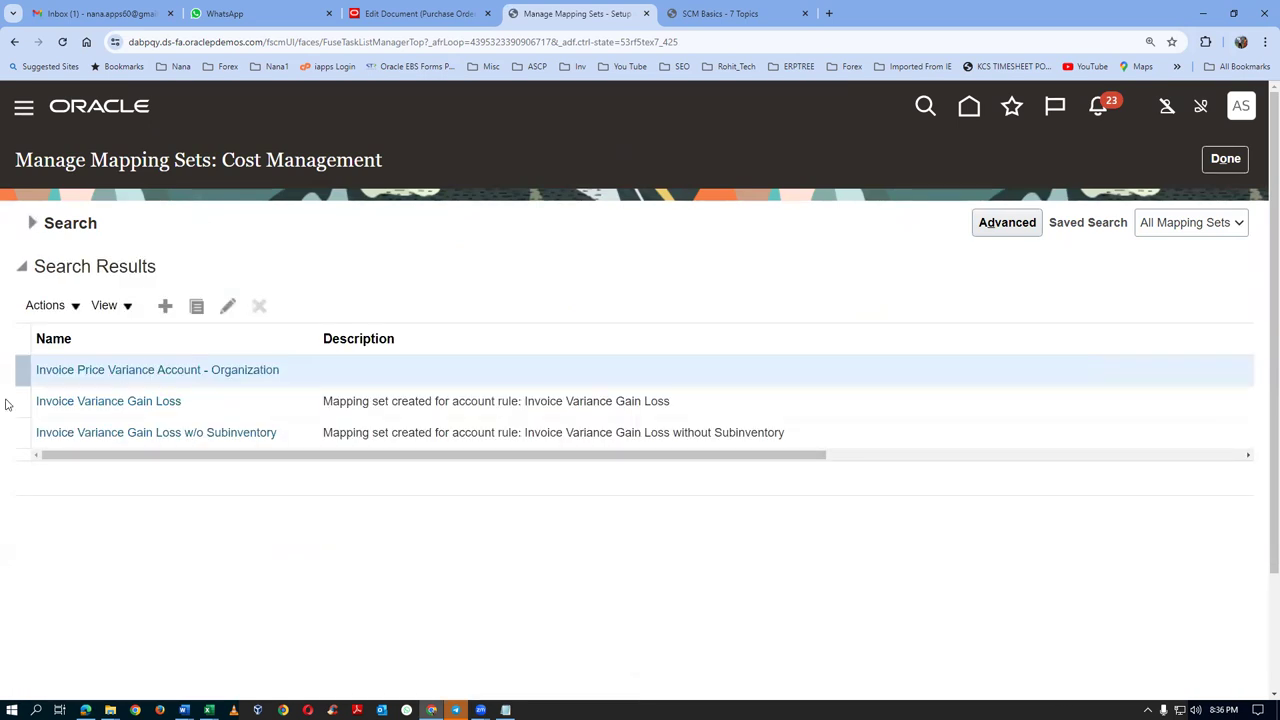
# Open the Invoice Price Variance Account - Organization mapping set and copy the US Chart of Accounts output account mapped to organization 001
pyautogui.click(198, 371)
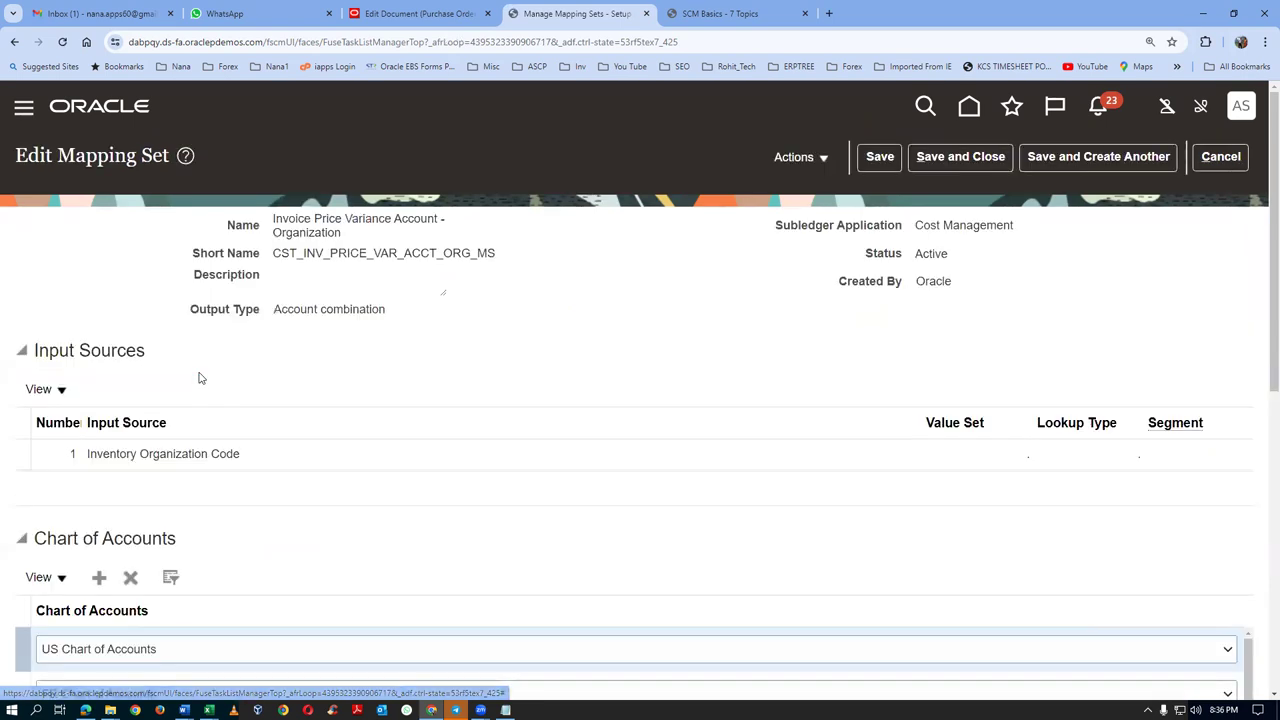
pyautogui.scroll(-3, 222, 444)
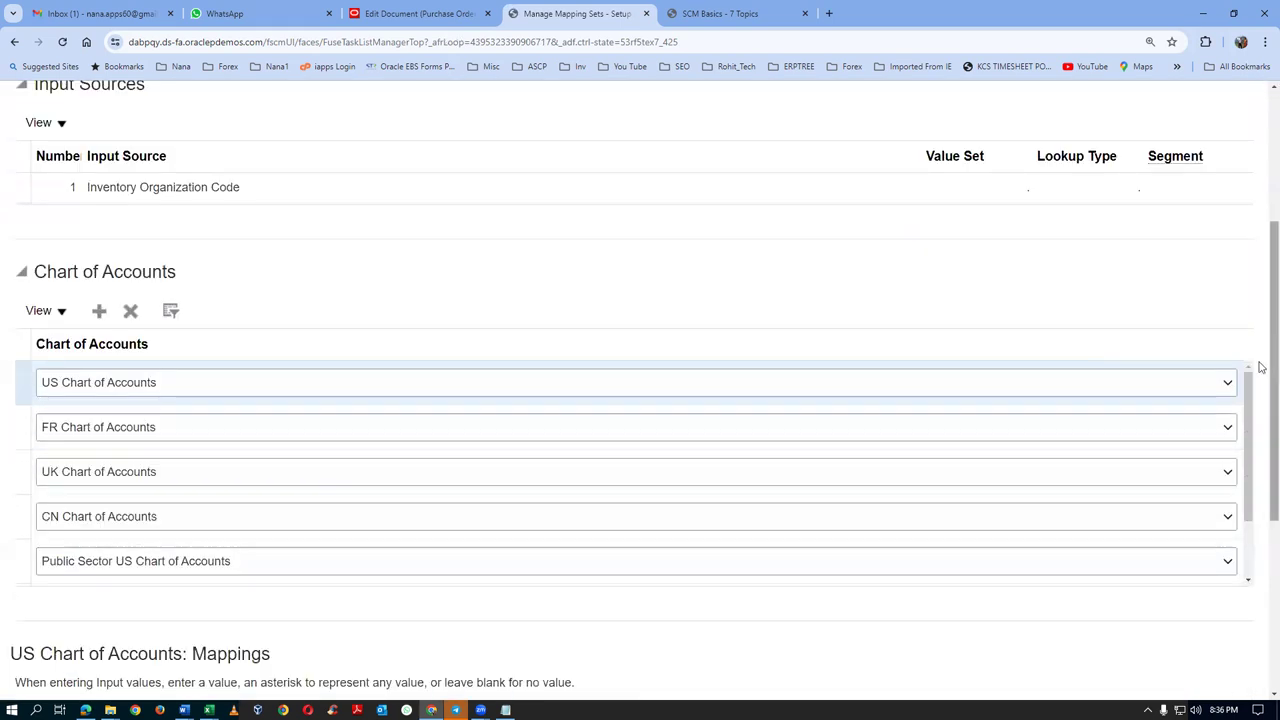
pyautogui.scroll(-3, 1258, 366)
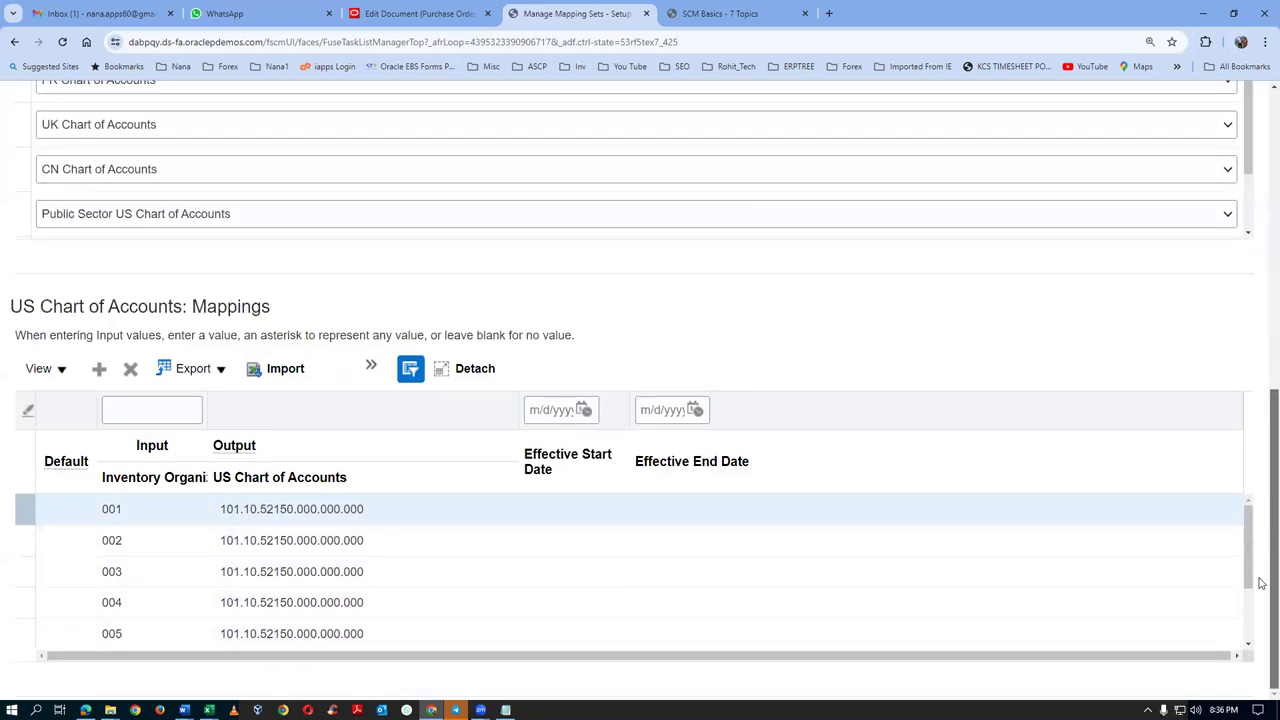
pyautogui.click(286, 508)
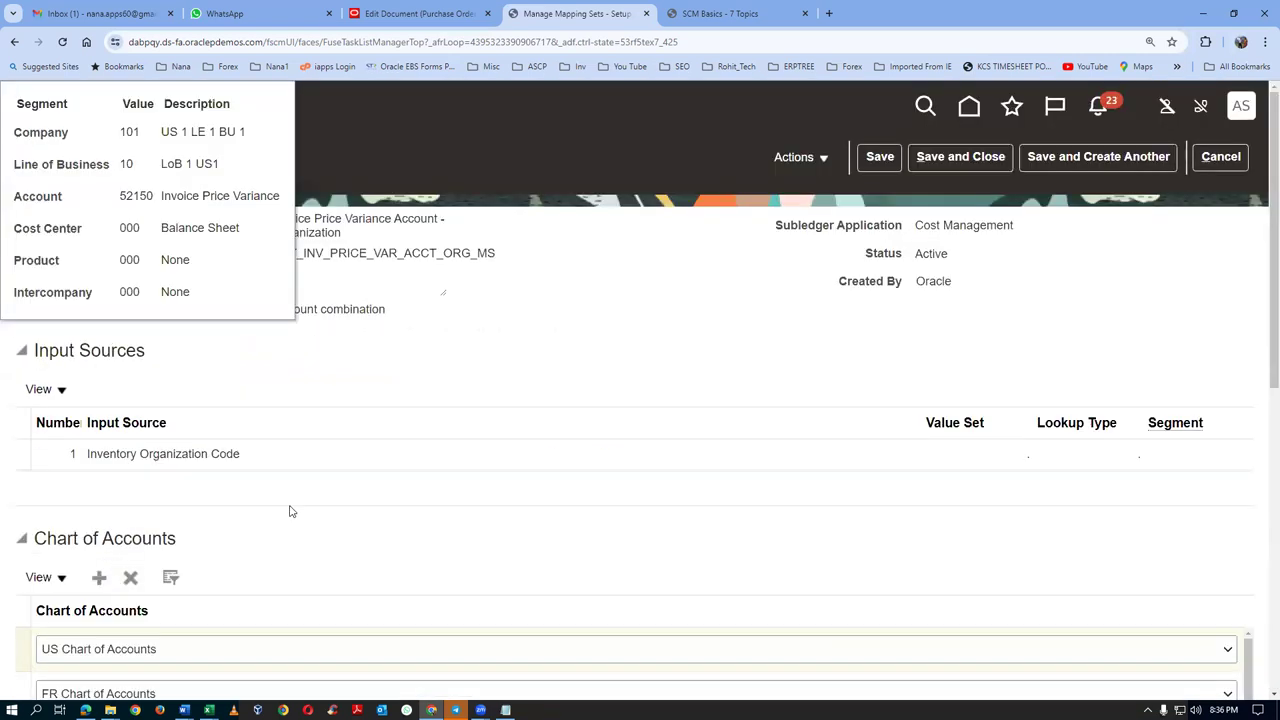
pyautogui.scroll(-6, 294, 537)
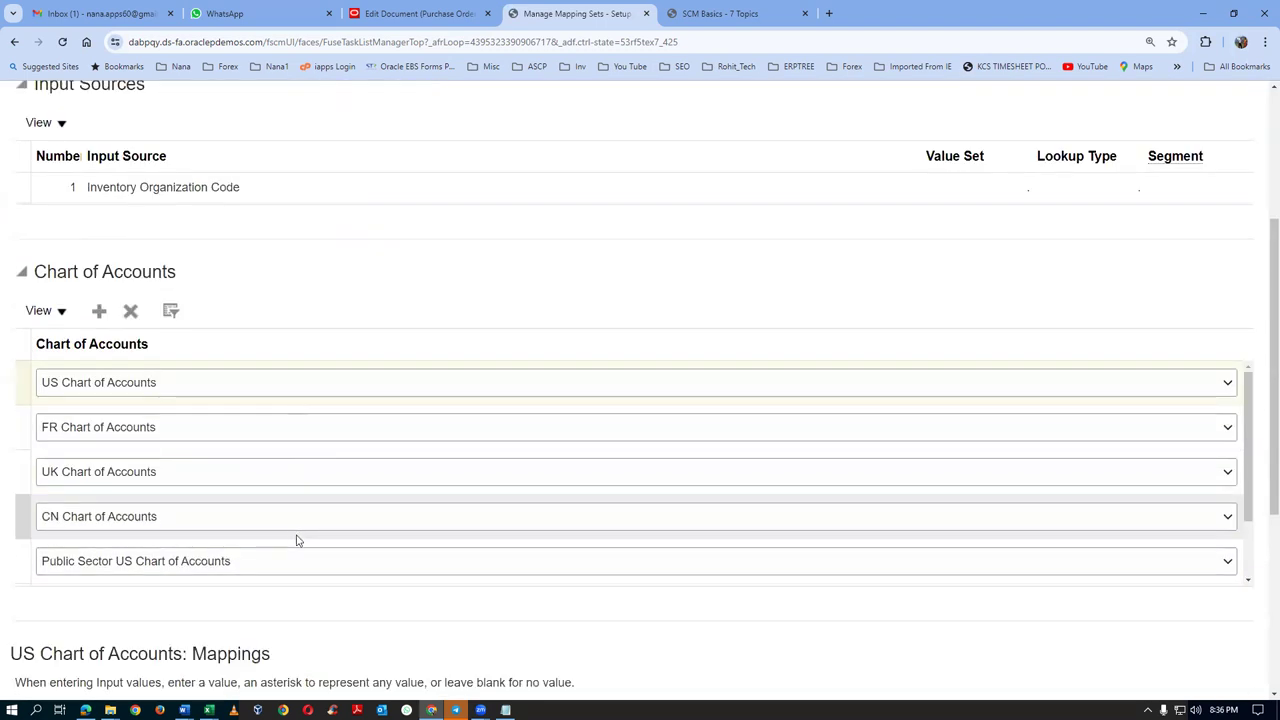
pyautogui.click(381, 502)
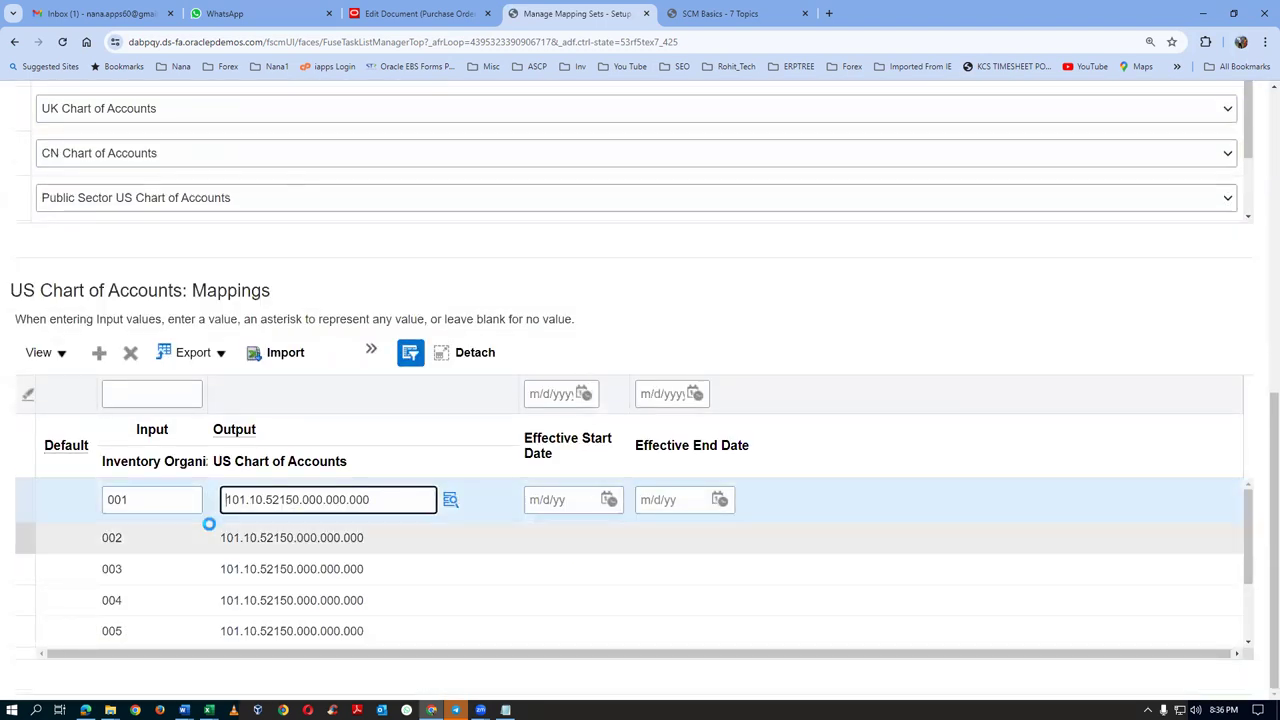
pyautogui.moveTo(370, 500); pyautogui.dragTo(208, 517)
pyautogui.hotkey('ctrl', 'c')
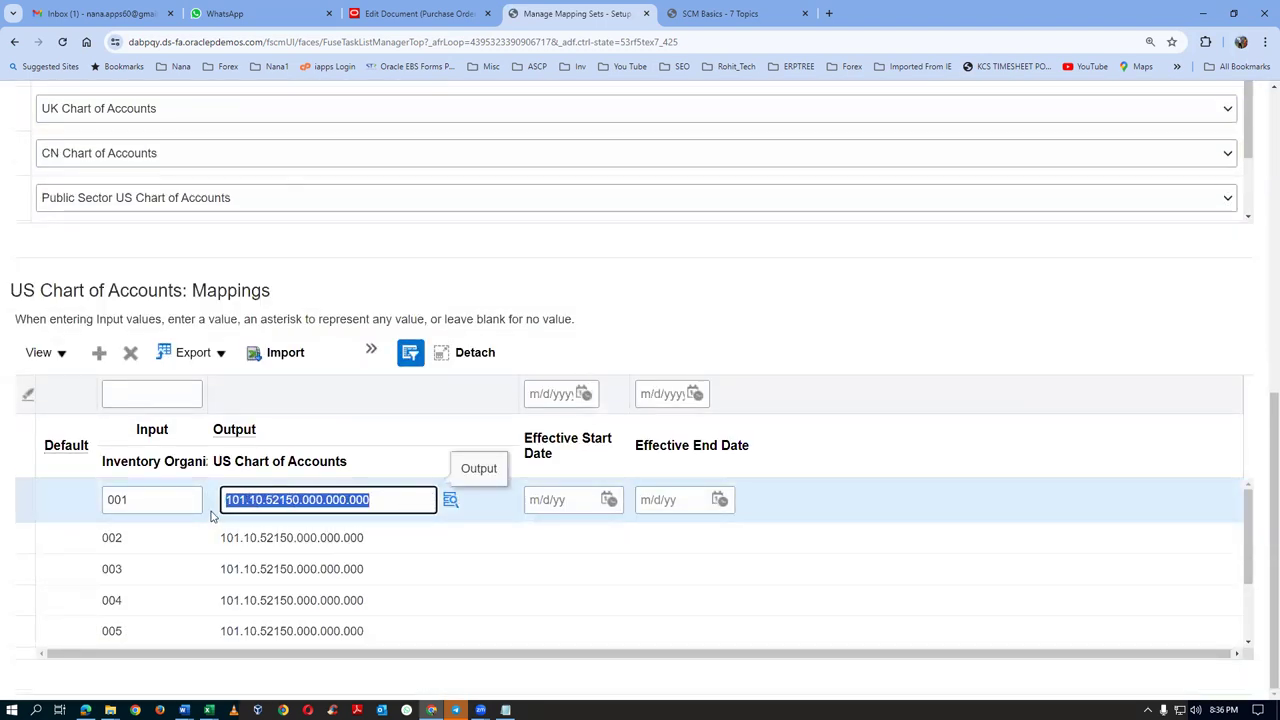
# Switch to Notepad, record the variance account as 101.10.52150.000.000.000, and return to the mapping set in the browser
pyautogui.hotkey('alt', 'Tab')
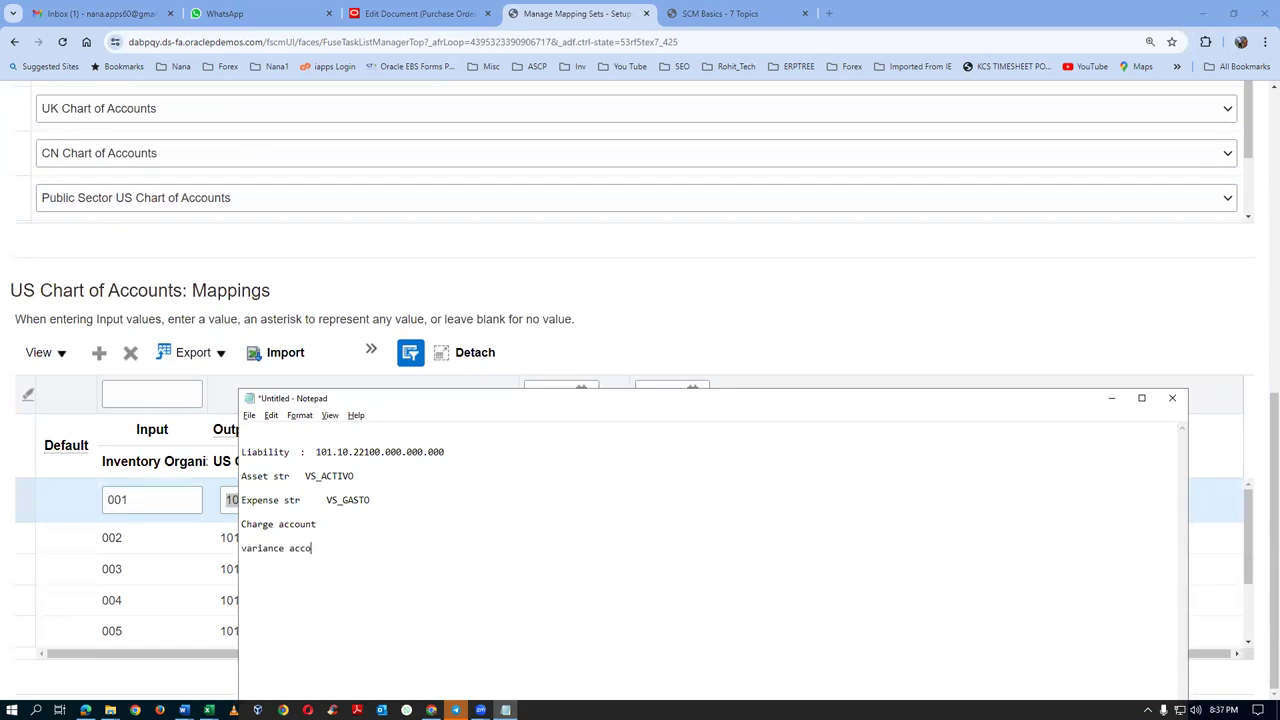
pyautogui.hotkey('ctrl', 'v')
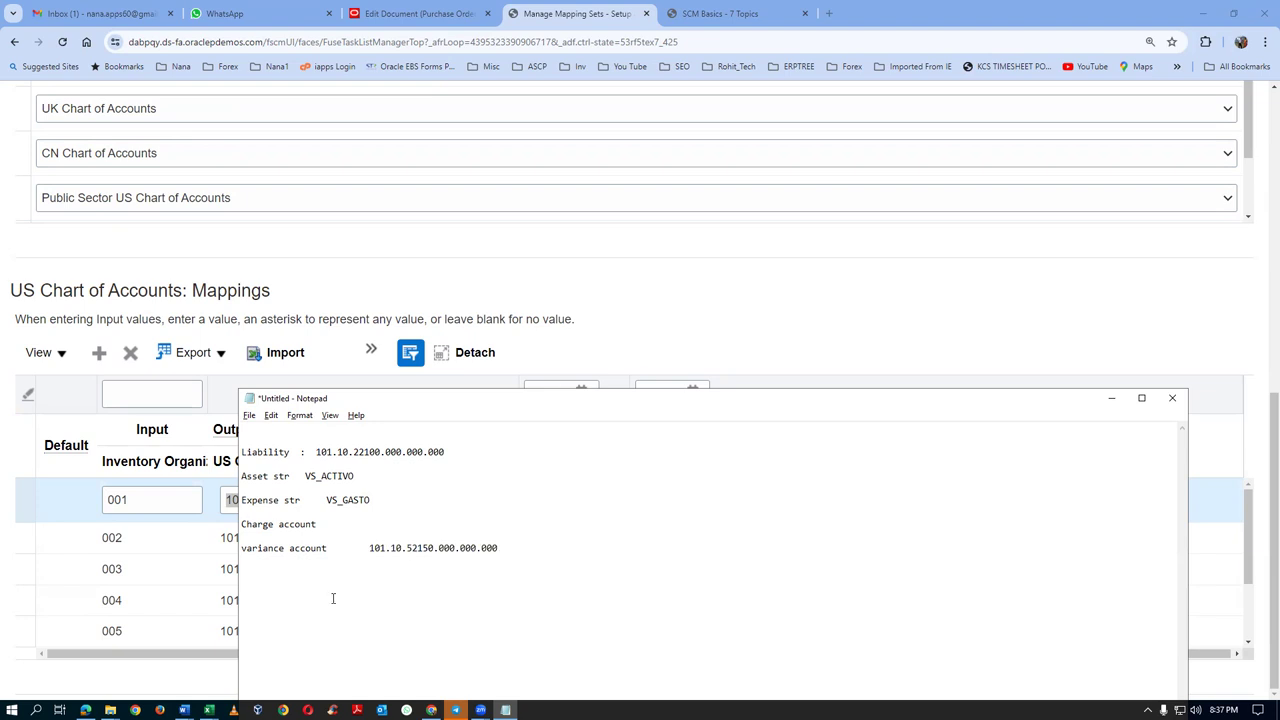
pyautogui.hotkey('alt', 'Tab')
# Add a US Chart of Accounts mapping from inventory organization D021 to 101.10.52150.000.000.000, and save and close the mapping set
pyautogui.click(100, 354)
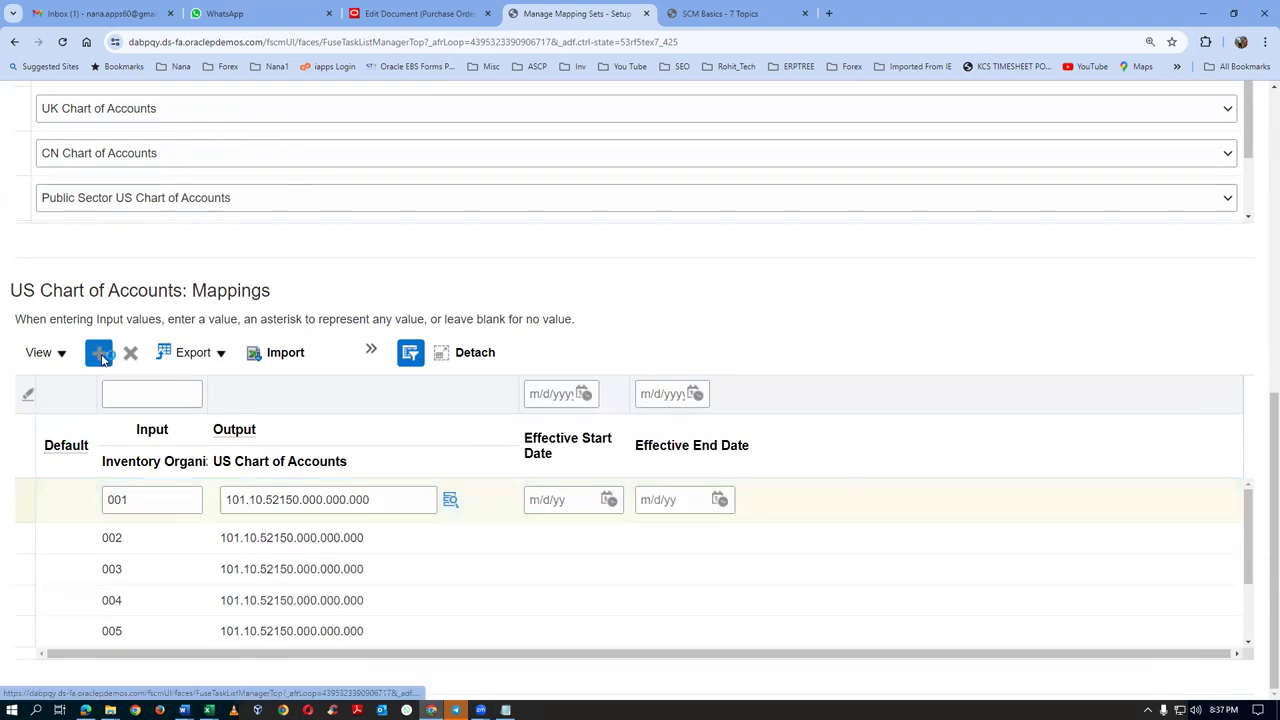
pyautogui.click(131, 524)
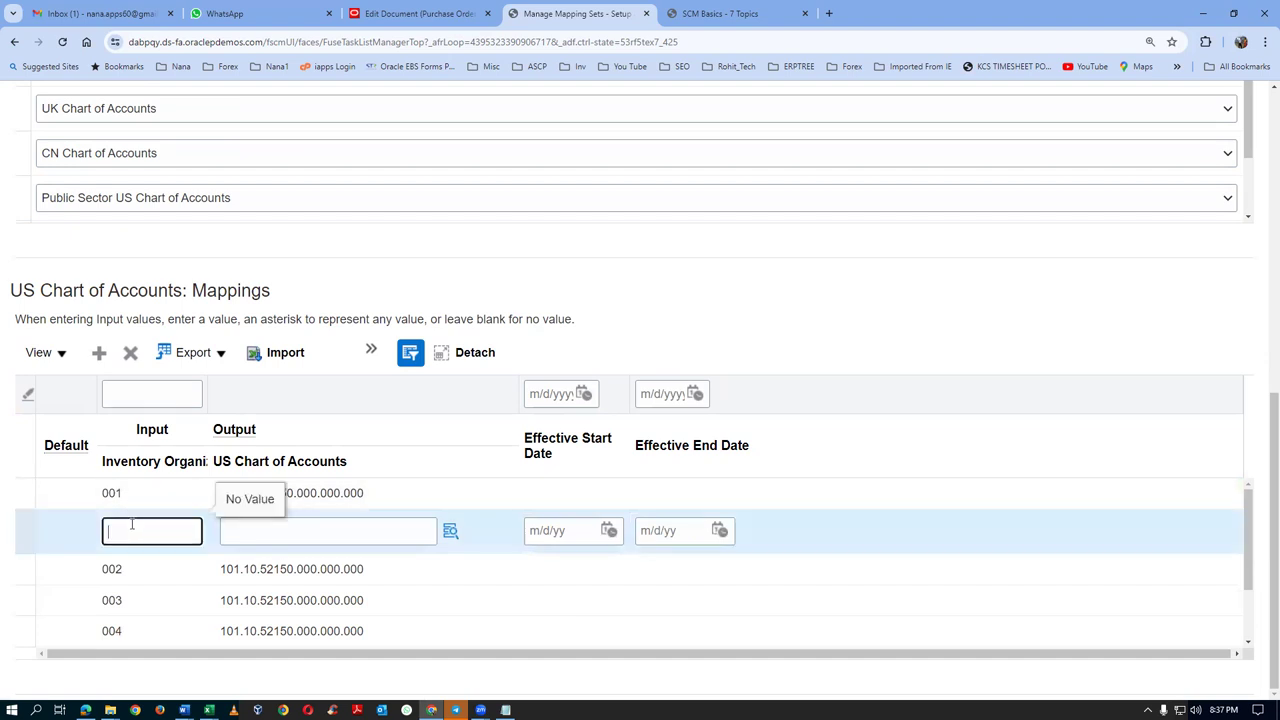
pyautogui.write('D021')
pyautogui.press('Tab')
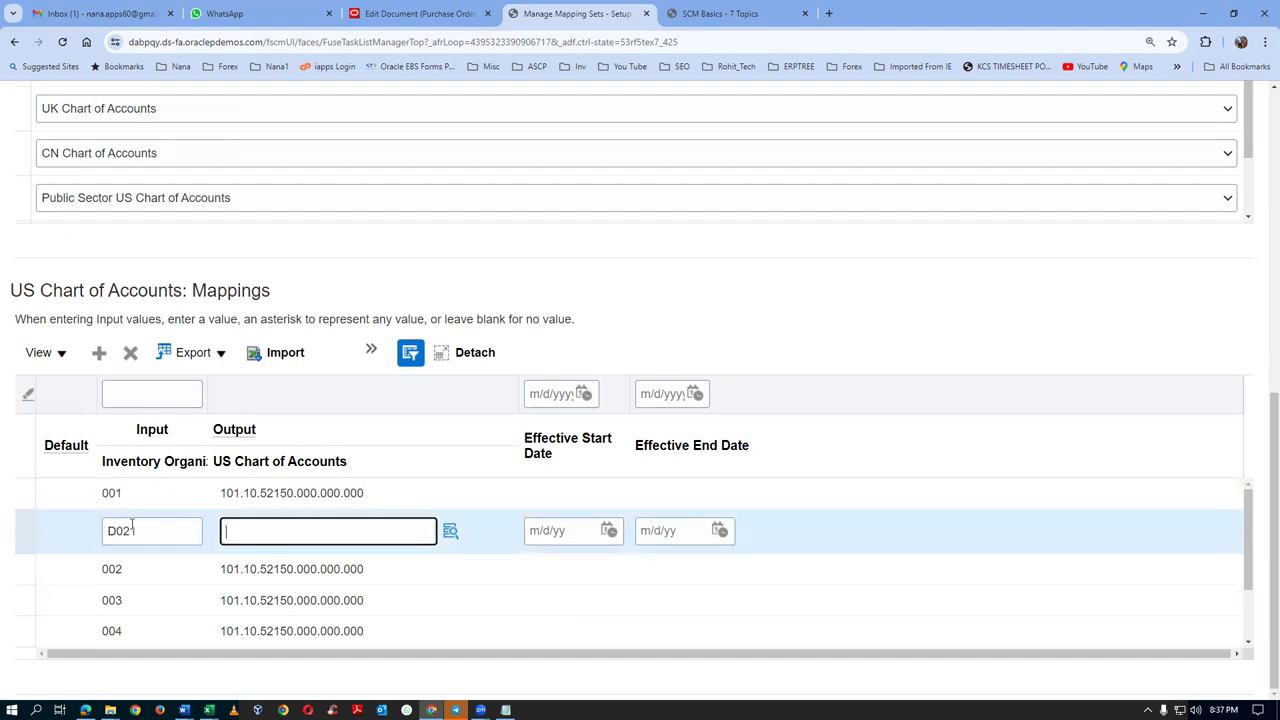
pyautogui.hotkey('ctrl', 'v')
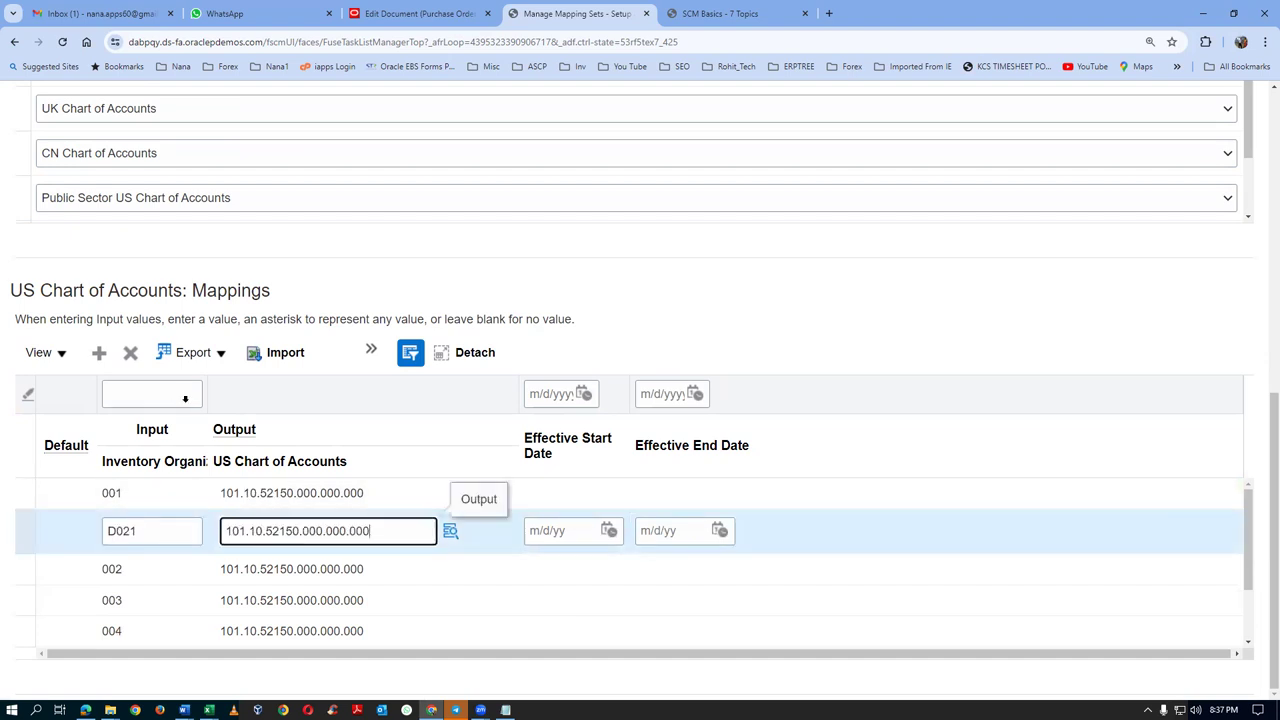
pyautogui.click(808, 282)
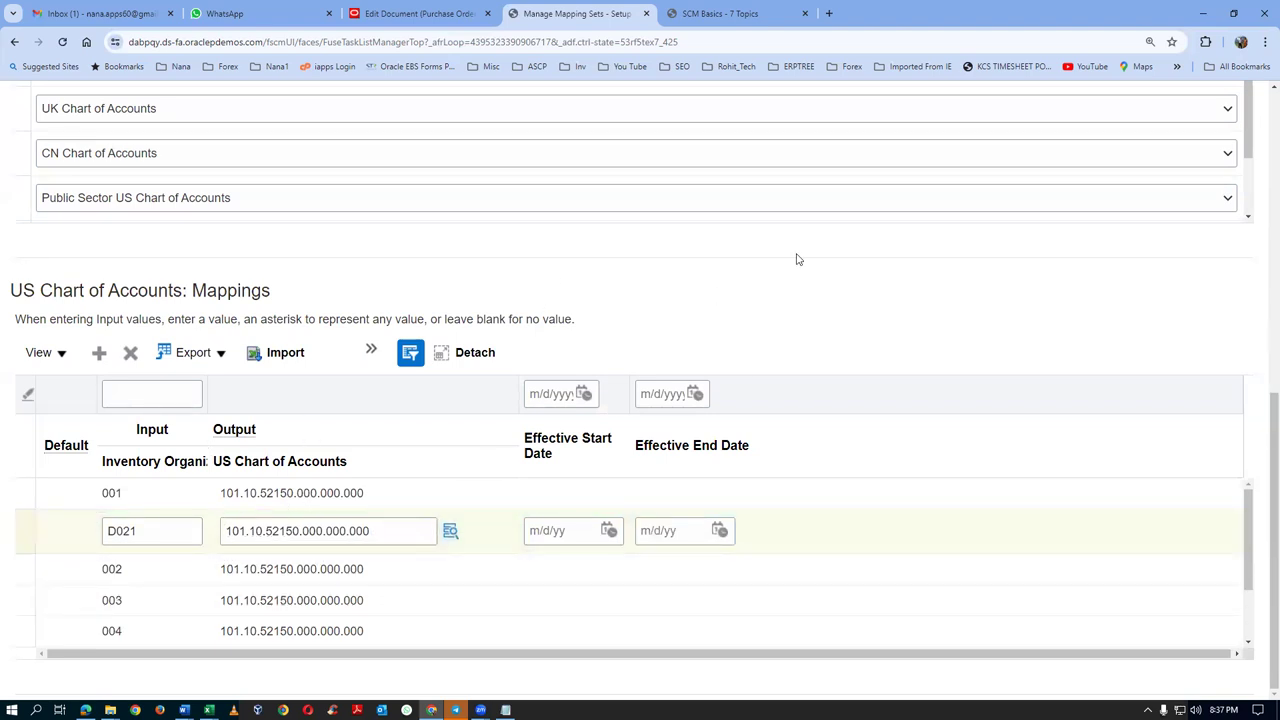
pyautogui.scroll(7, 766, 338)
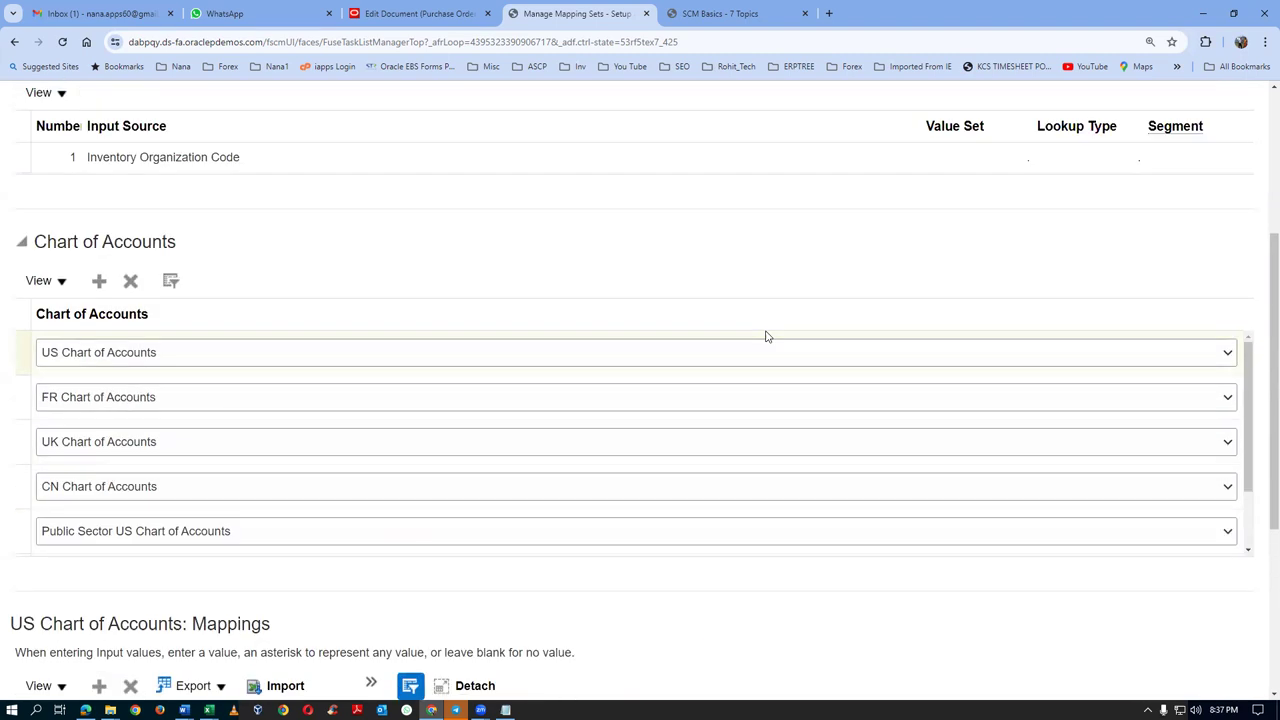
pyautogui.click(962, 158)
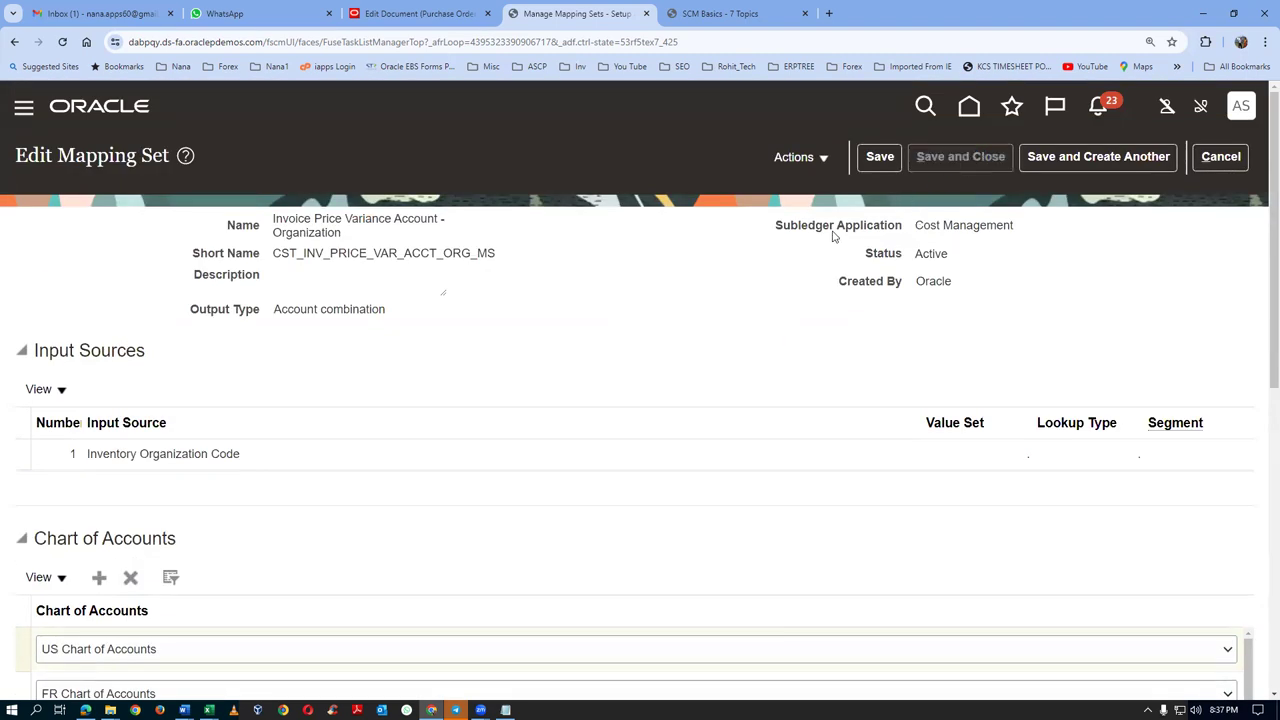
# Return to the purchase order, dismiss its errors, and save and validate the document again
pyautogui.click(397, 14)
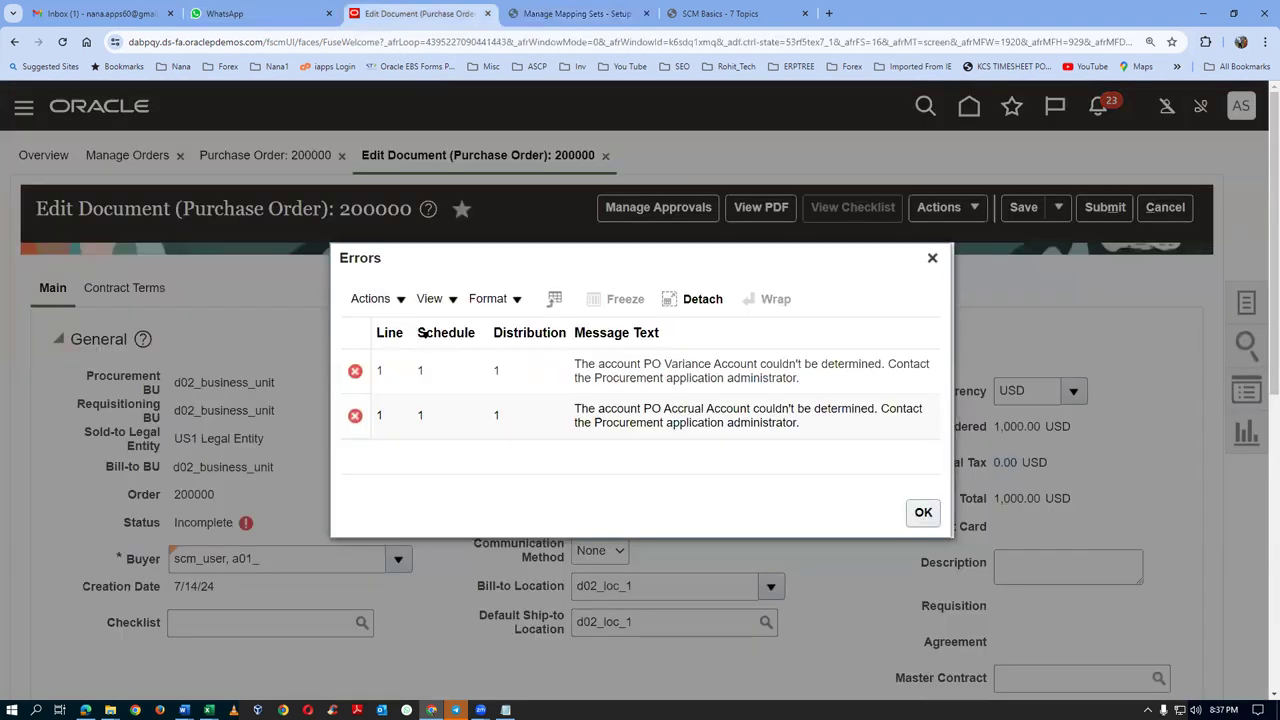
pyautogui.click(925, 513)
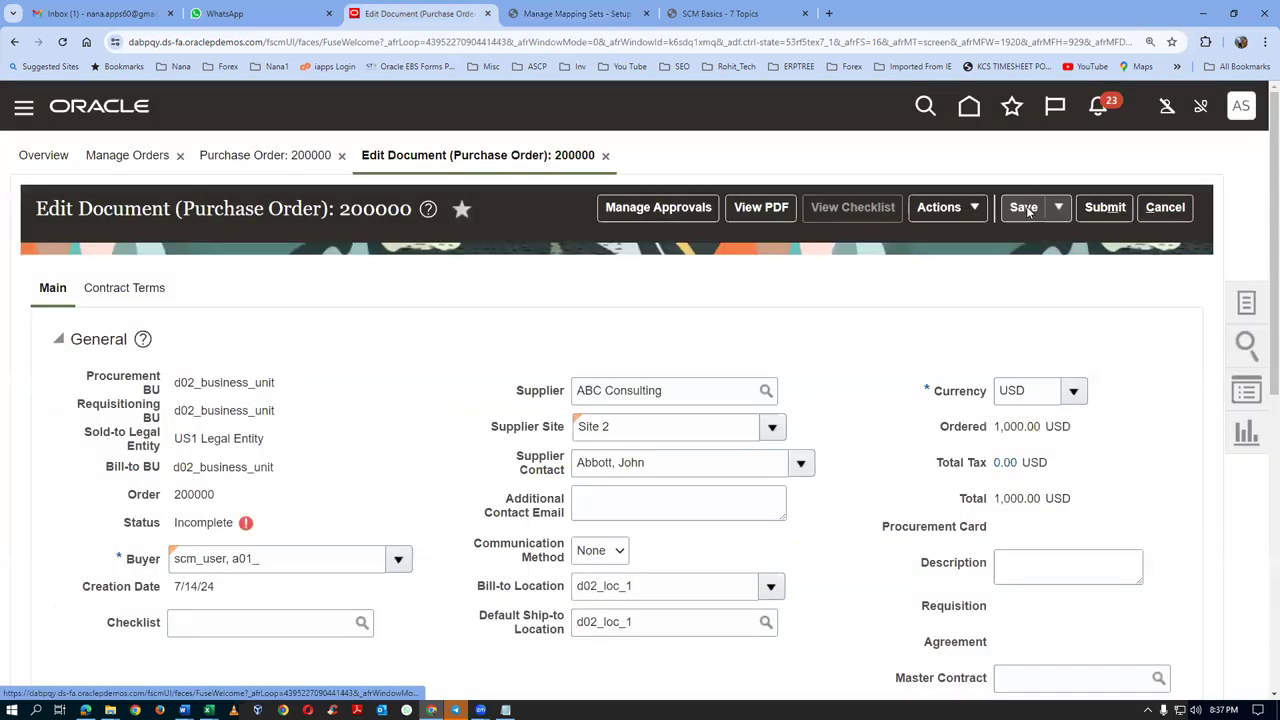
pyautogui.click(1024, 208)
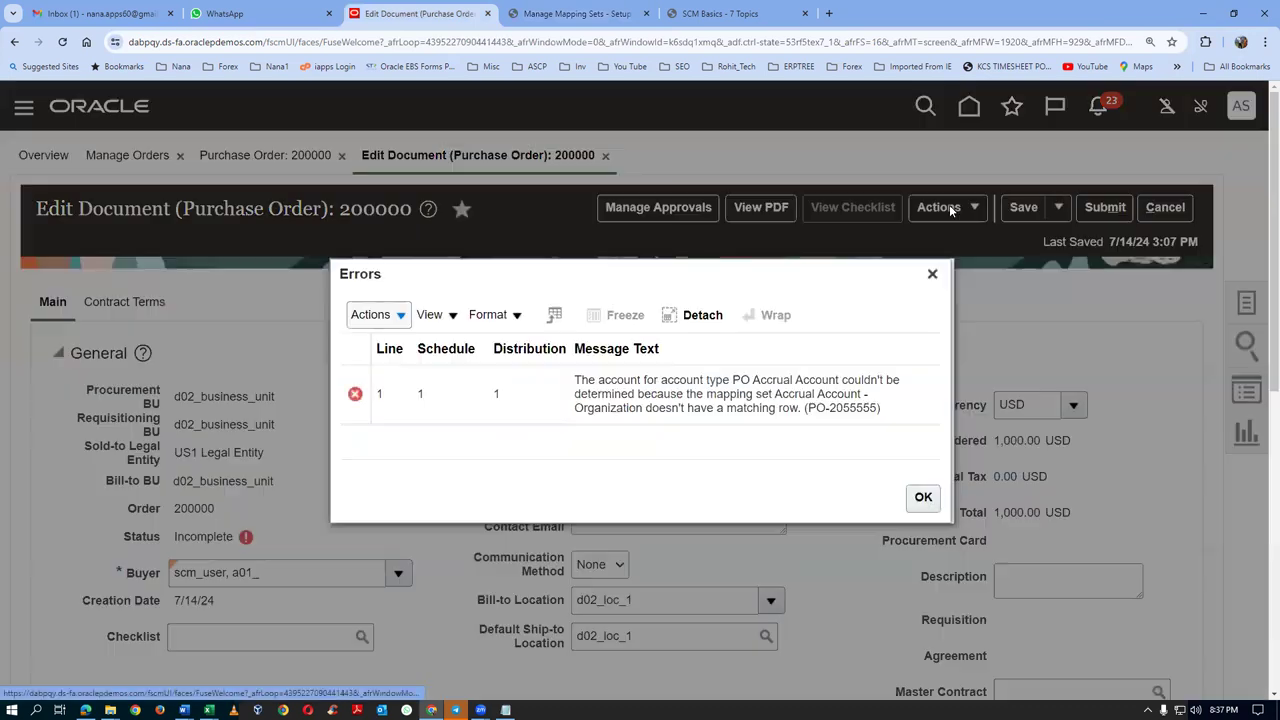
pyautogui.click(923, 497)
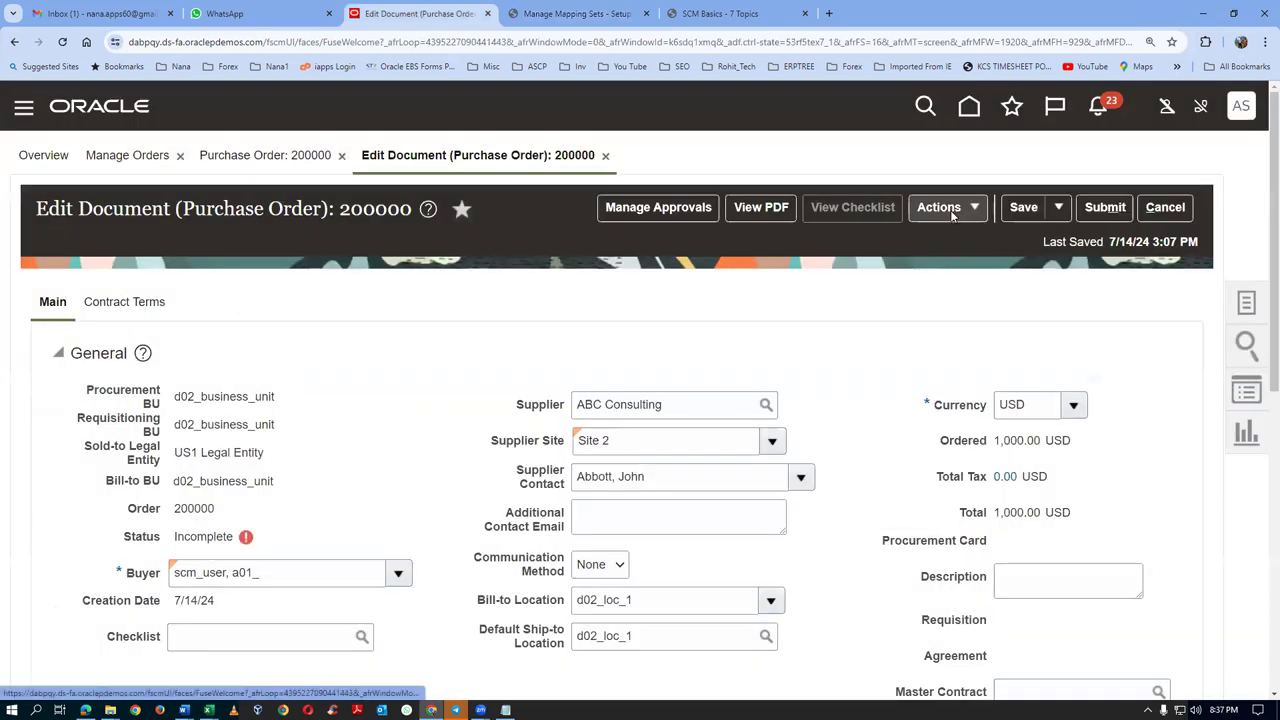
pyautogui.click(948, 208)
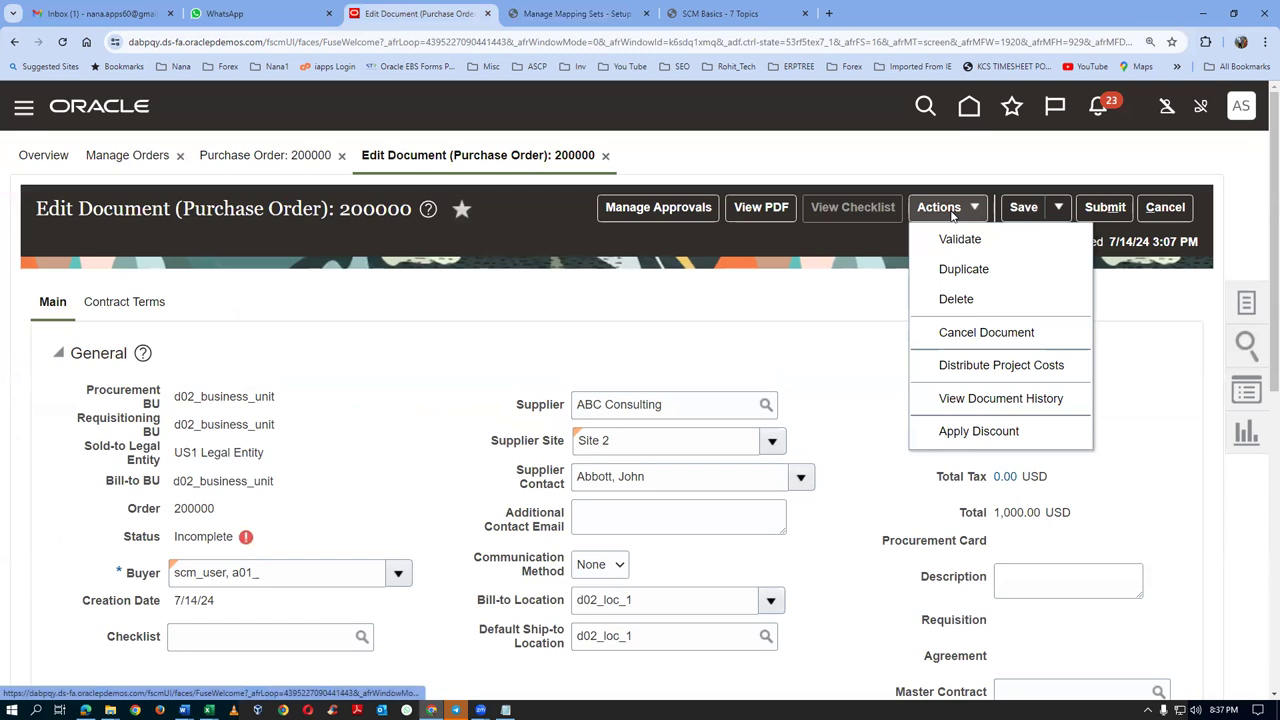
pyautogui.click(958, 238)
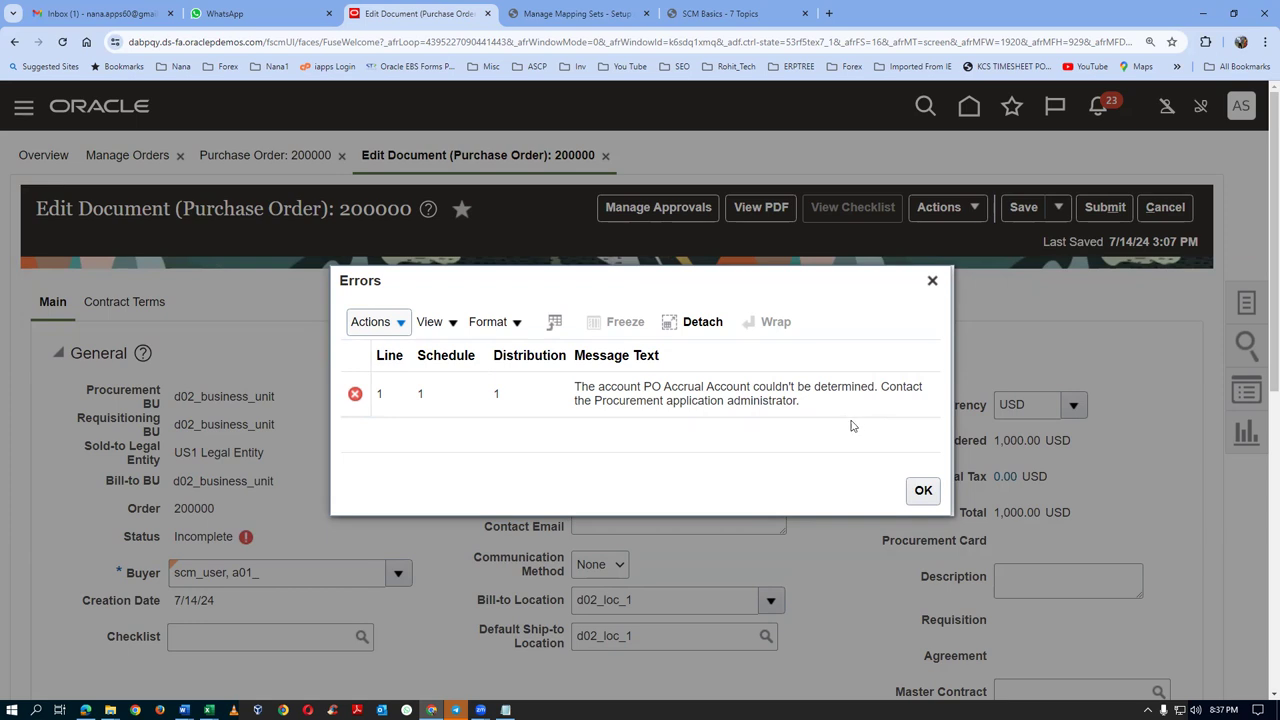
# Search the Cost Management mapping sets by the name "Material" and open Material Account - Organization
pyautogui.click(558, 14)
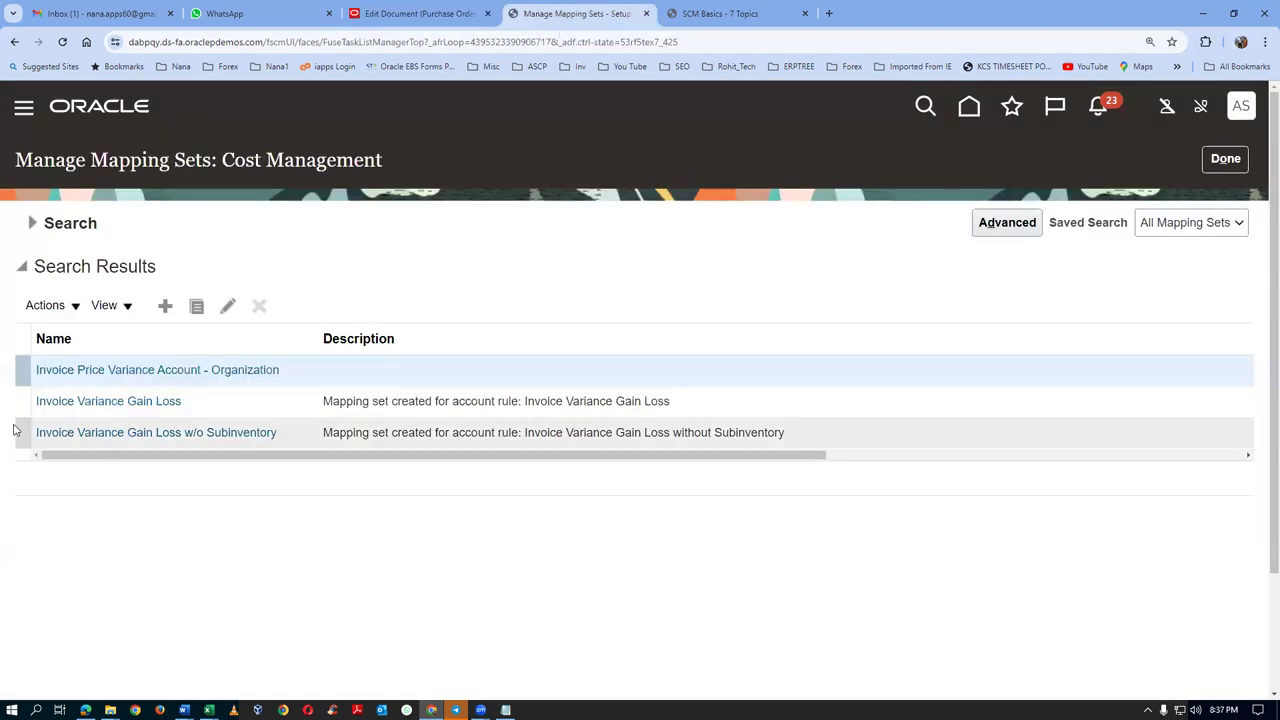
pyautogui.click(33, 224)
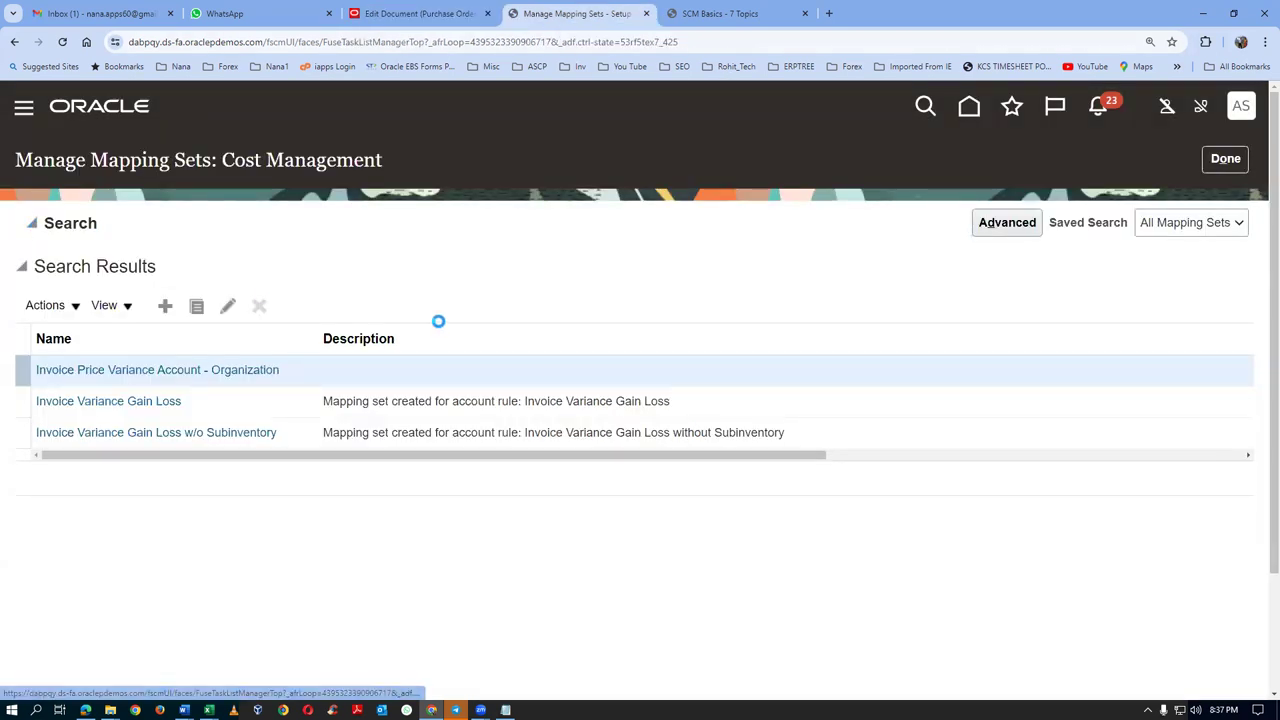
pyautogui.write('M')
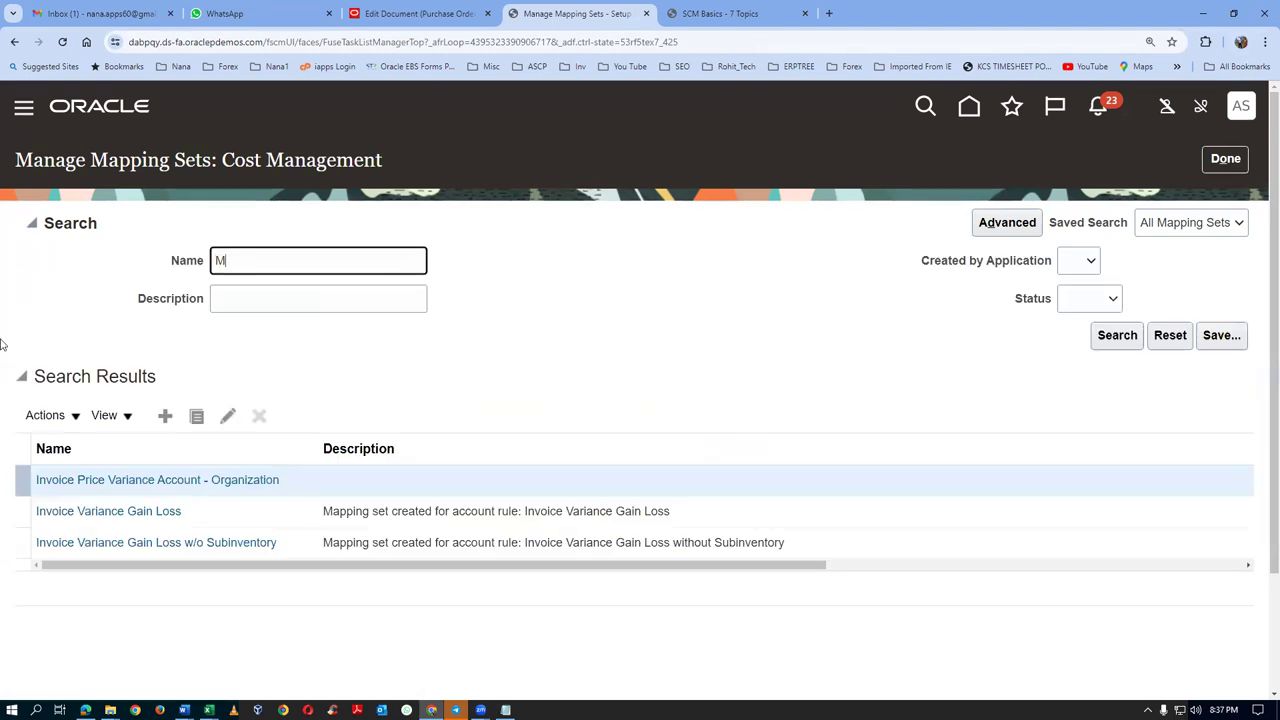
pyautogui.write('aterial')
pyautogui.press('Return')
pyautogui.click(118, 371)
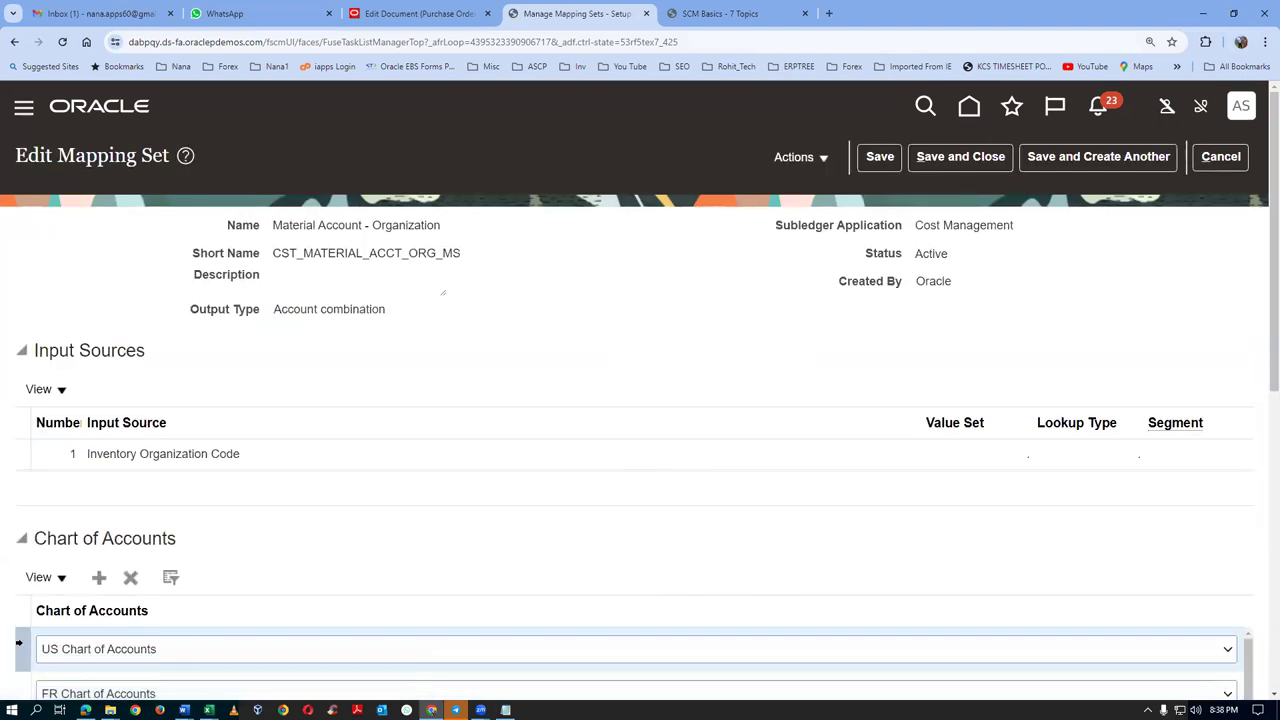
# Filter the US Chart of Accounts mappings by organization D021 and copy its output account
pyautogui.scroll(-6, 1258, 500)
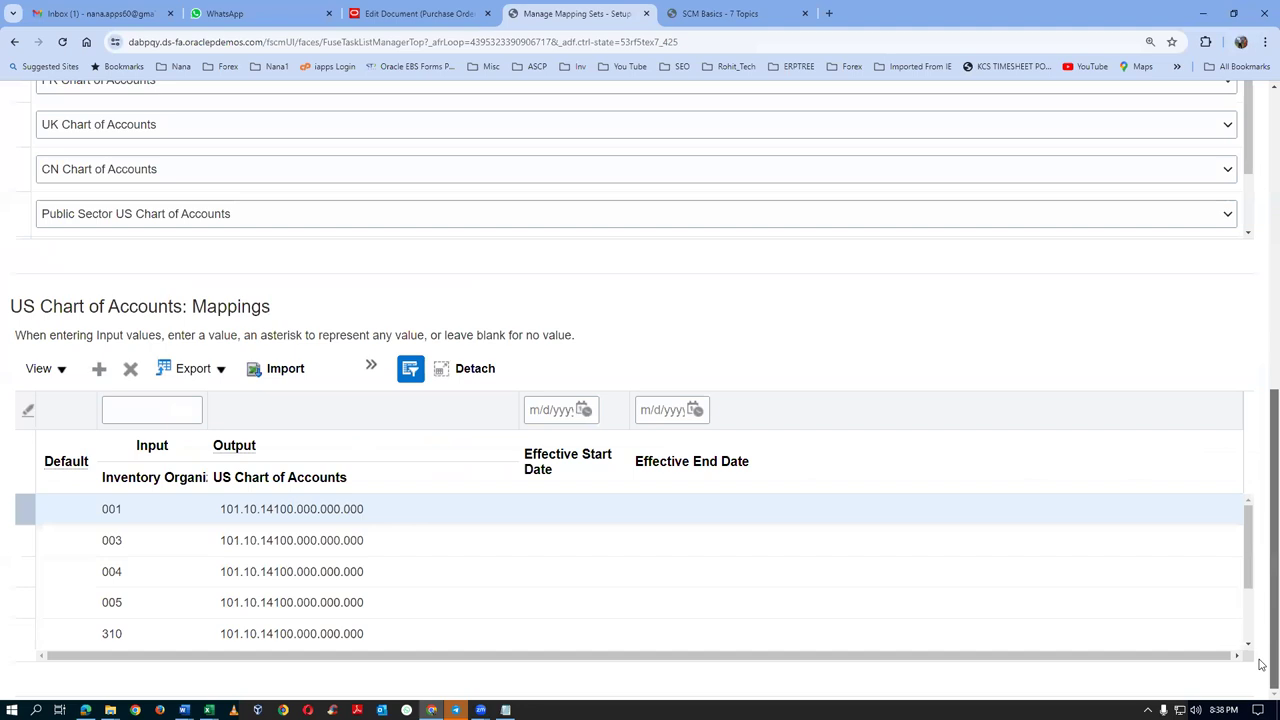
pyautogui.click(141, 408)
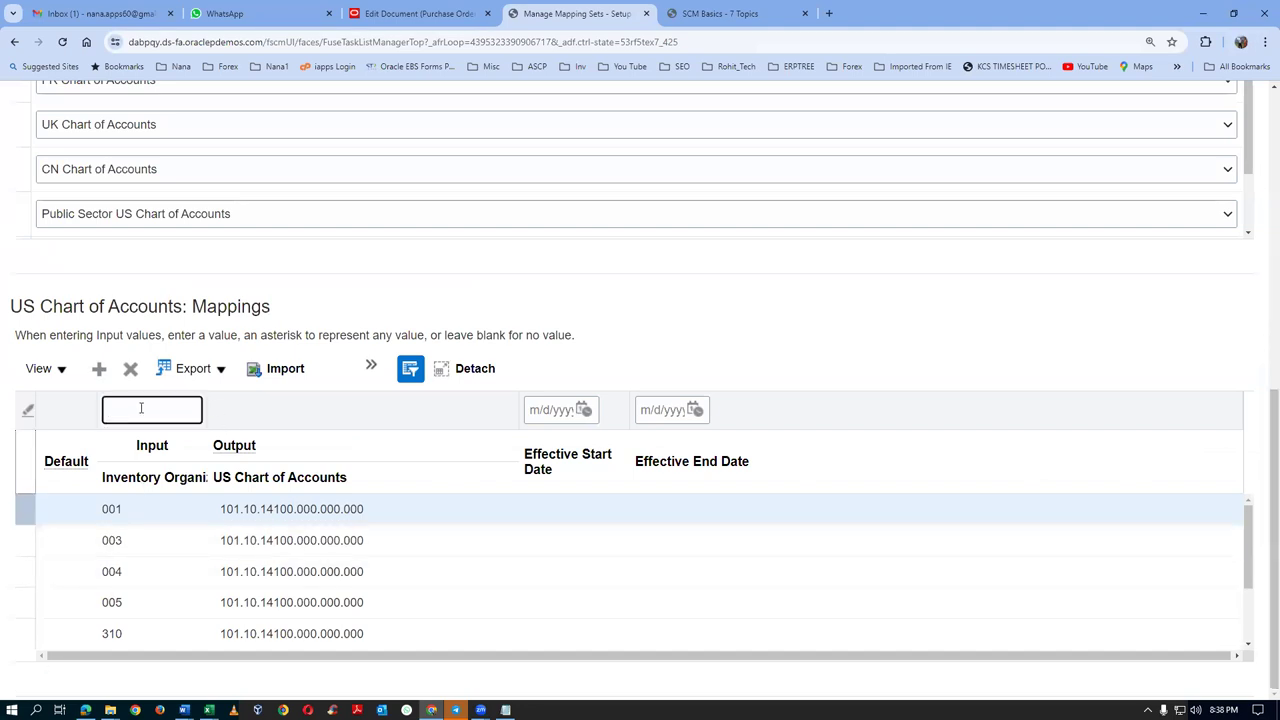
pyautogui.write('D021')
pyautogui.press('Return')
pyautogui.moveTo(221, 643); pyautogui.dragTo(345, 645)
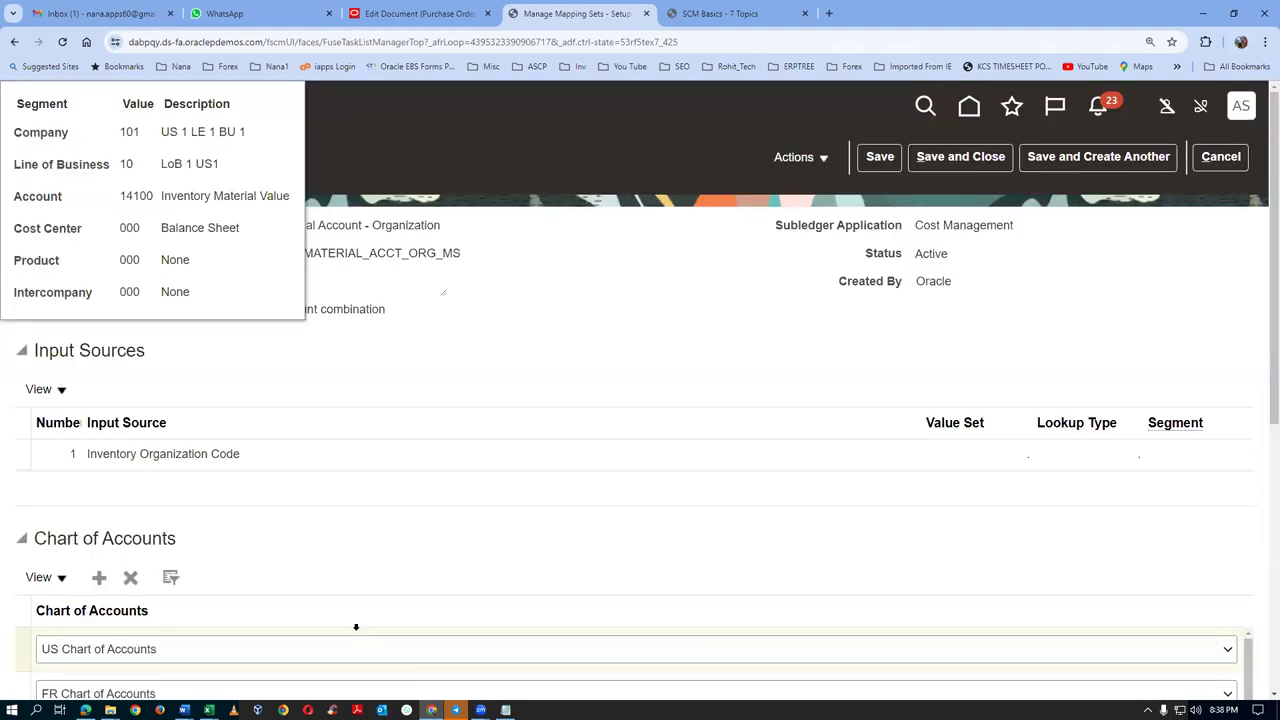
pyautogui.scroll(-10, 358, 640)
pyautogui.moveTo(378, 635); pyautogui.dragTo(218, 648)
pyautogui.hotkey('ctrl', 'c')
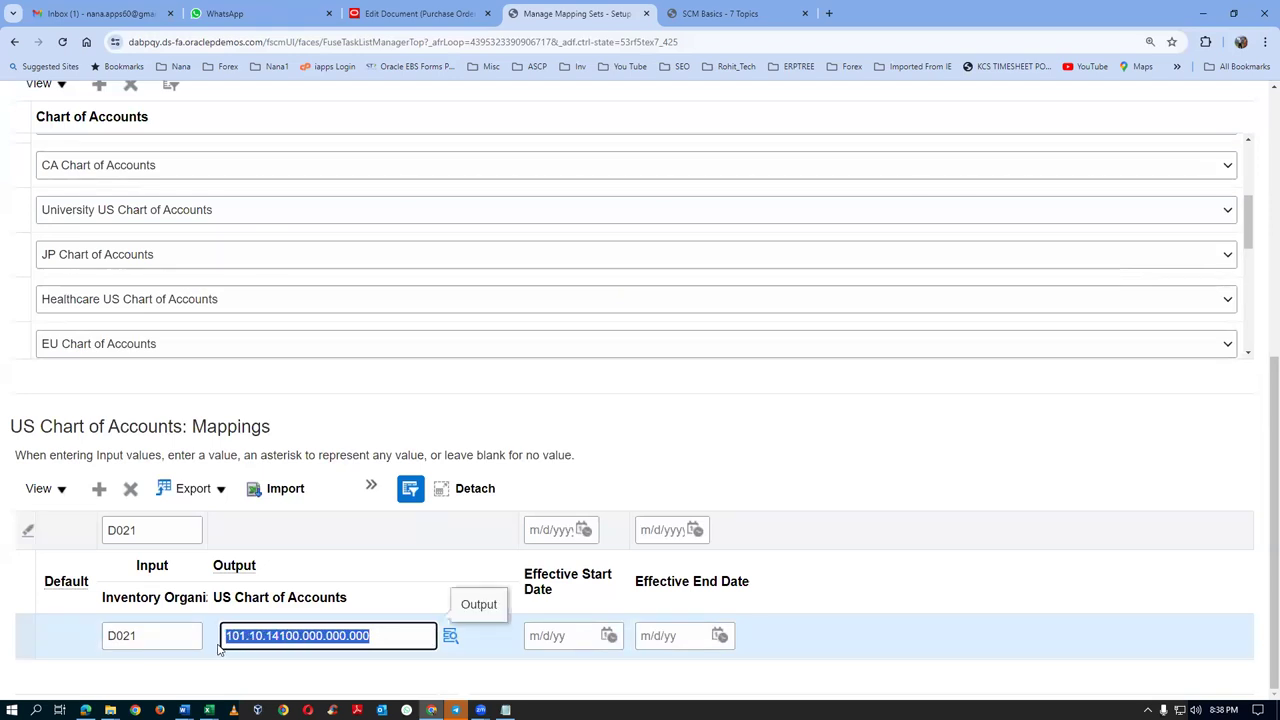
# In Notepad, record the charge account as 101.10.14100.000.000.000 and add an "Accrual" line below the variance account
pyautogui.hotkey('alt', 'Tab')
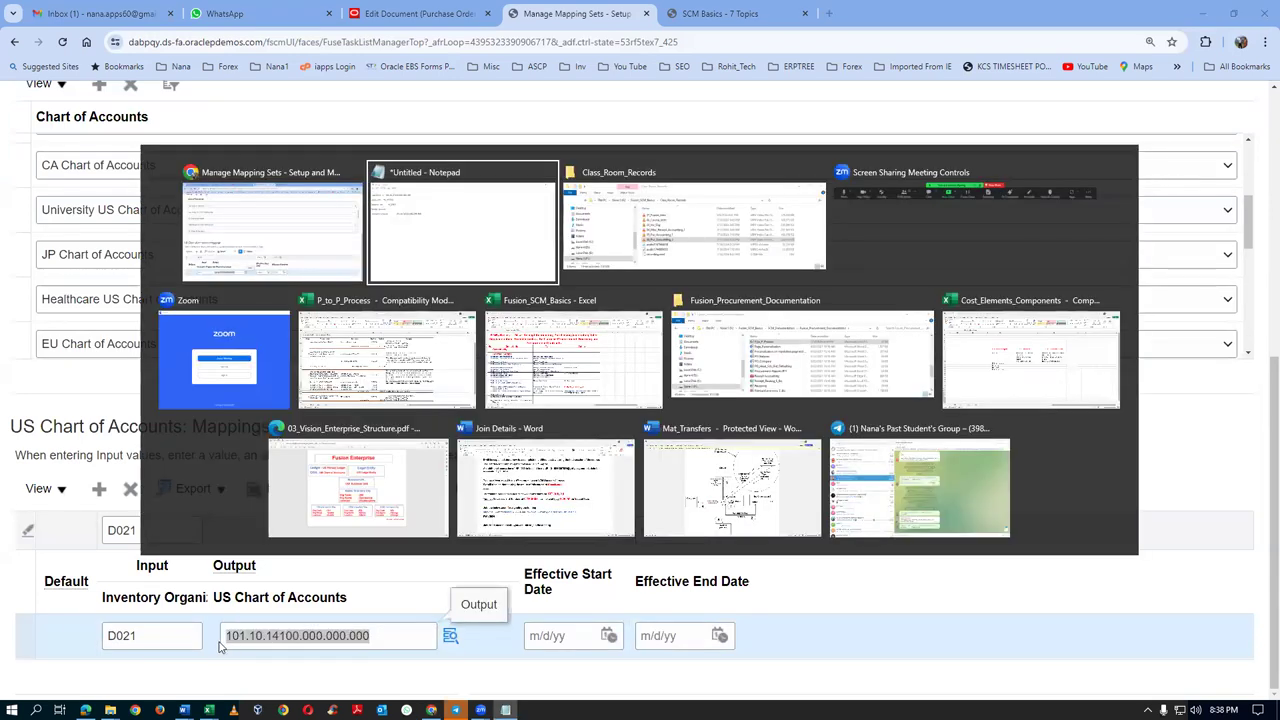
pyautogui.click(403, 522)
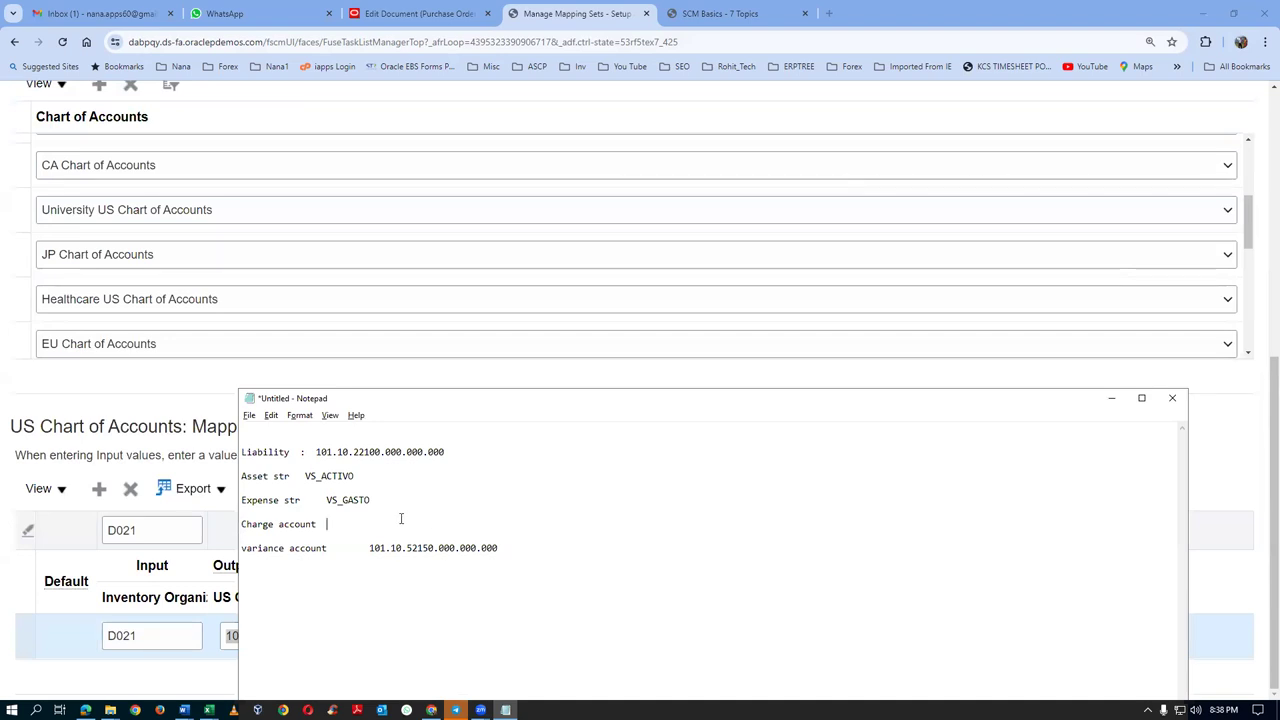
pyautogui.hotkey('ctrl', 'v')
pyautogui.click(527, 552)
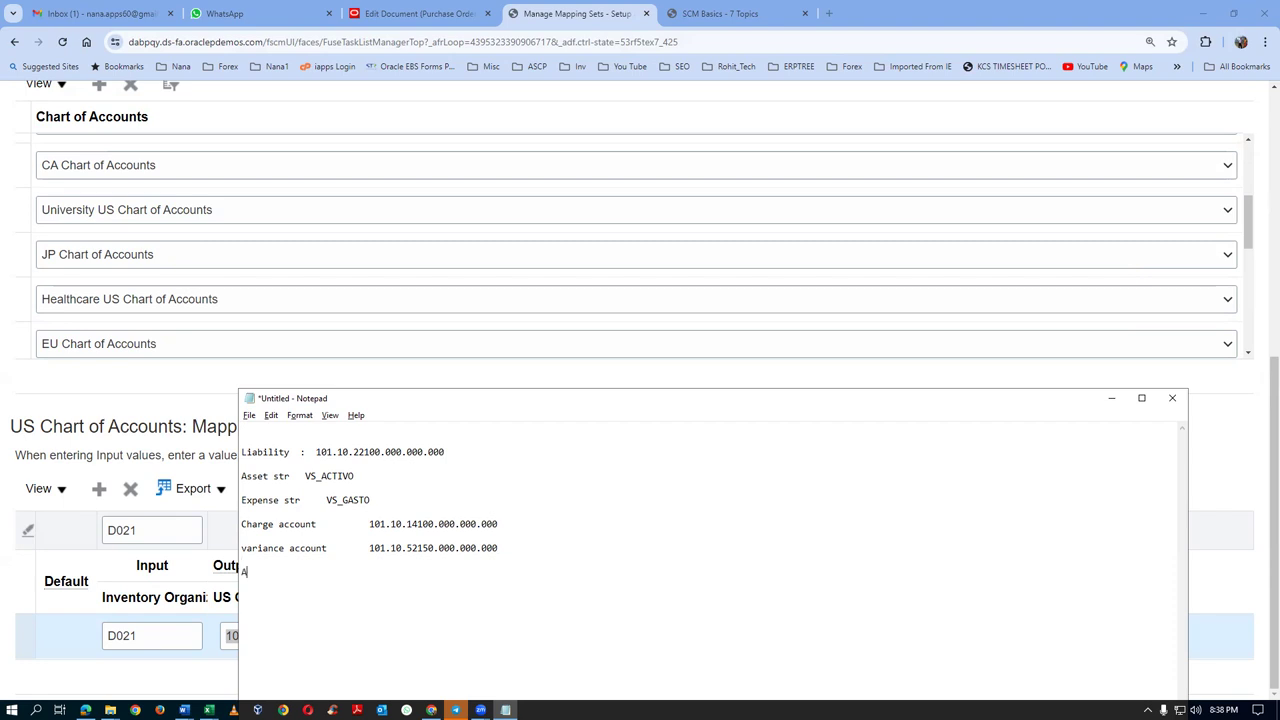
pyautogui.write('Accrual')
pyautogui.hotkey('alt', 'Tab')
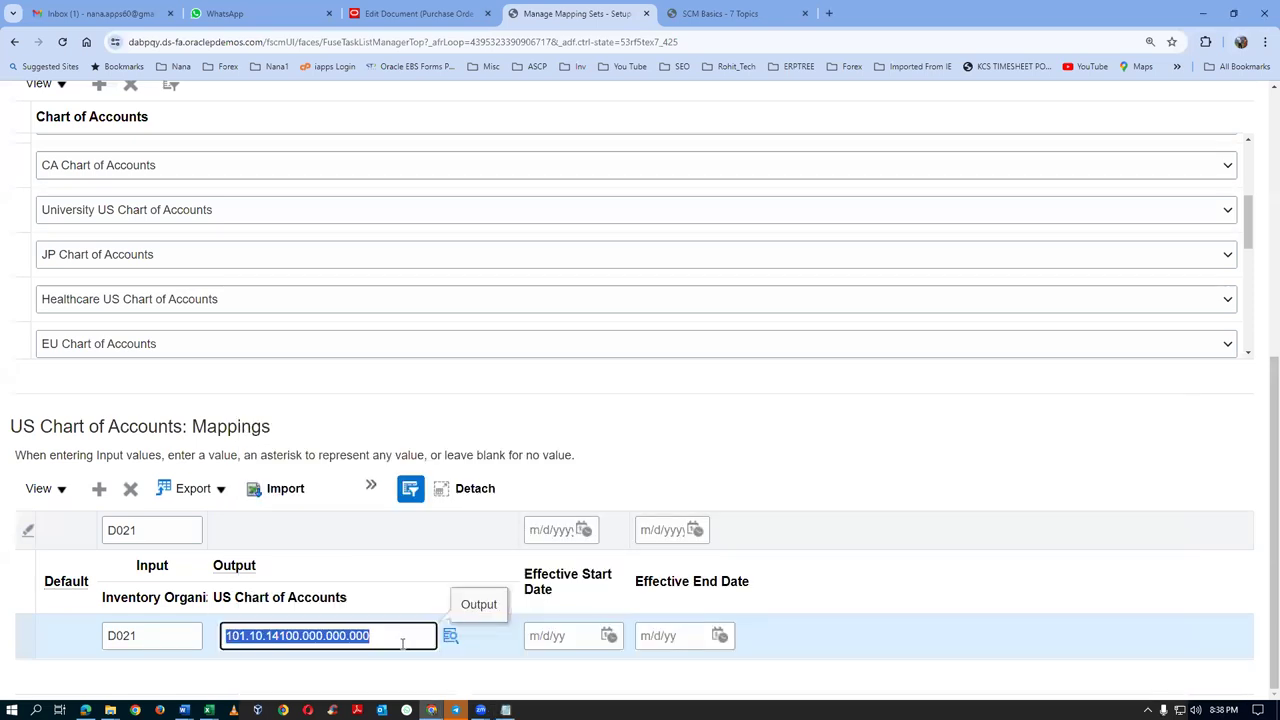
pyautogui.hotkey('alt', 'Tab')
pyautogui.hotkey('alt', 'Tab')
pyautogui.hotkey('alt', 'Tab')
pyautogui.hotkey('alt', 'Tab')
pyautogui.hotkey('alt', 'Tab')
pyautogui.hotkey('alt', 'Tab')
pyautogui.hotkey('alt', 'Tab')
pyautogui.hotkey('alt', 'Tab')
pyautogui.hotkey('alt', 'Tab')
pyautogui.hotkey('alt', 'Tab')
pyautogui.hotkey('alt', 'Tab')
pyautogui.hotkey('alt', 'Tab')
pyautogui.hotkey('alt', 'Tab')
pyautogui.scroll(3, 449, 578)
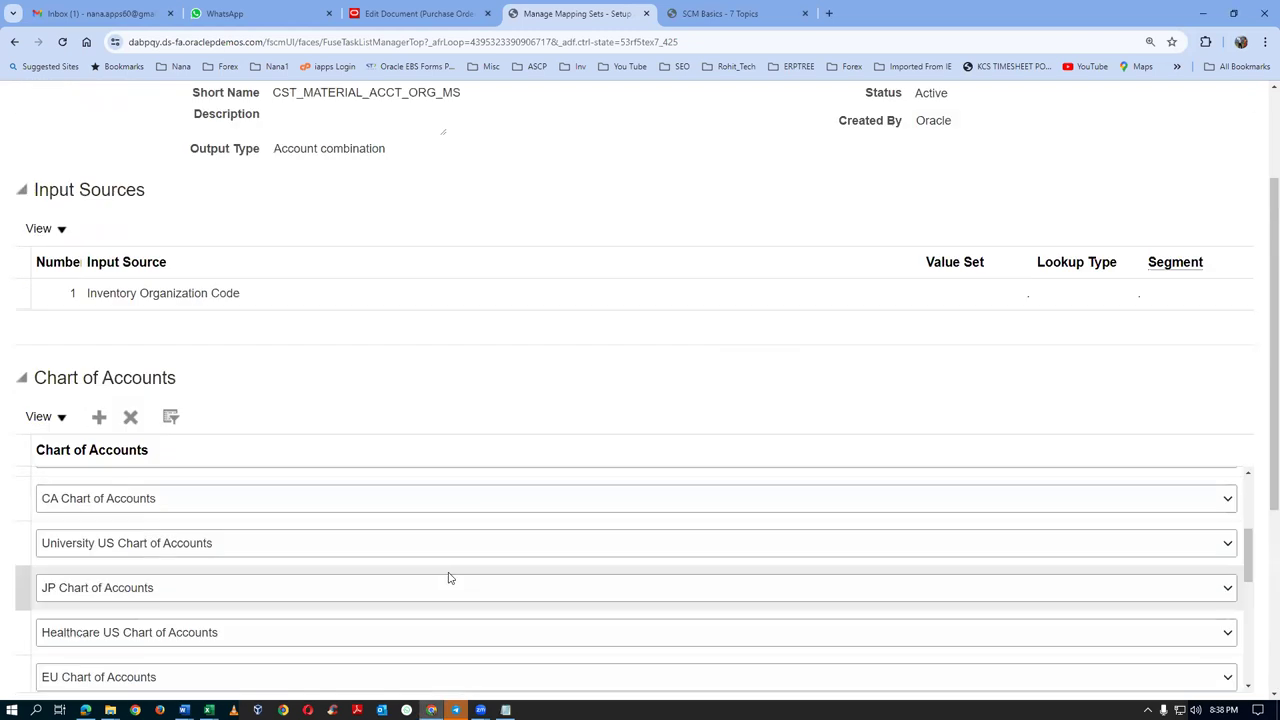
# Cancel out of the Material Account mapping set, search the mapping sets by the name "Accrual", and open Accrual Account - Organization
pyautogui.scroll(5, 449, 578)
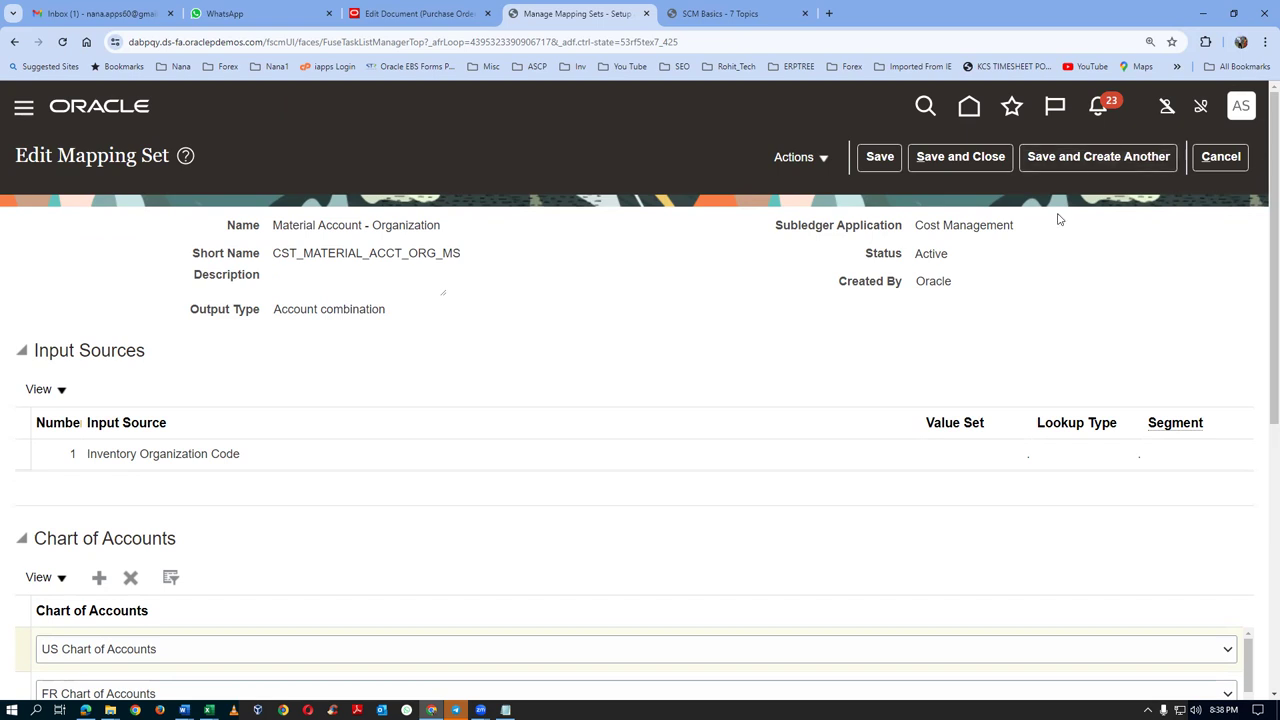
pyautogui.click(1221, 156)
pyautogui.click(28, 223)
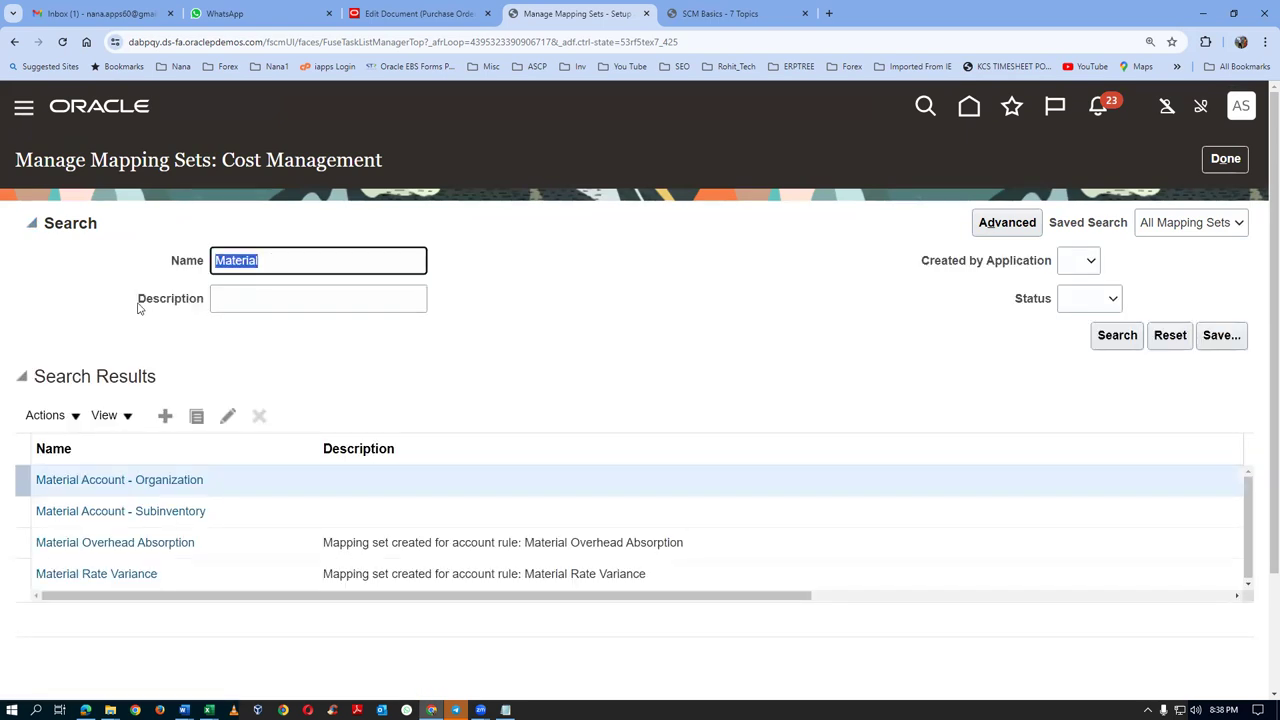
pyautogui.write("Accrual'")
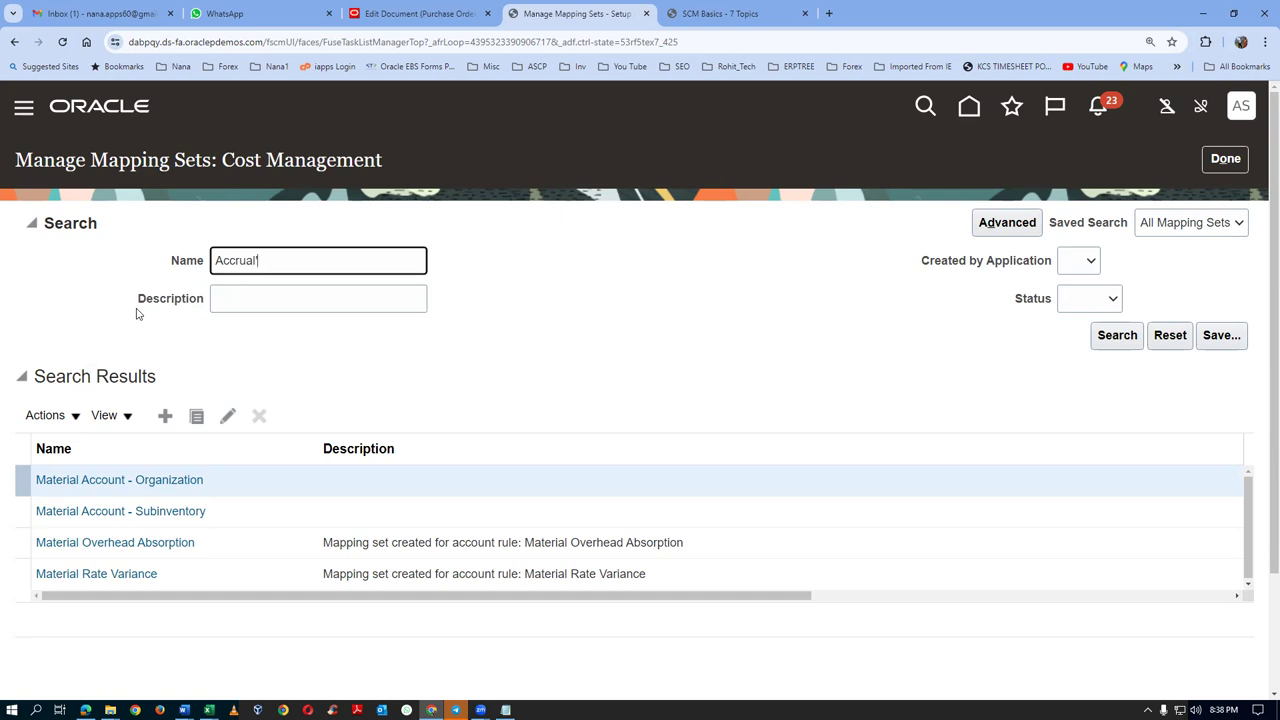
pyautogui.press('Return')
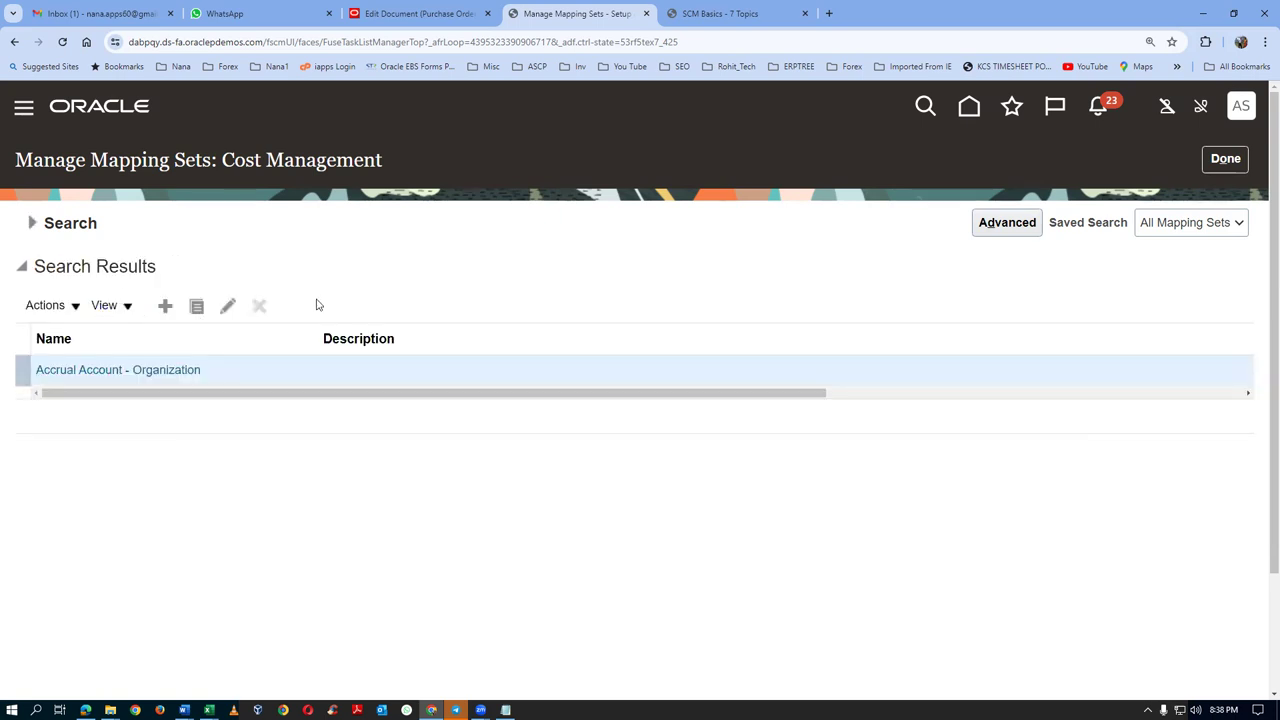
pyautogui.click(97, 372)
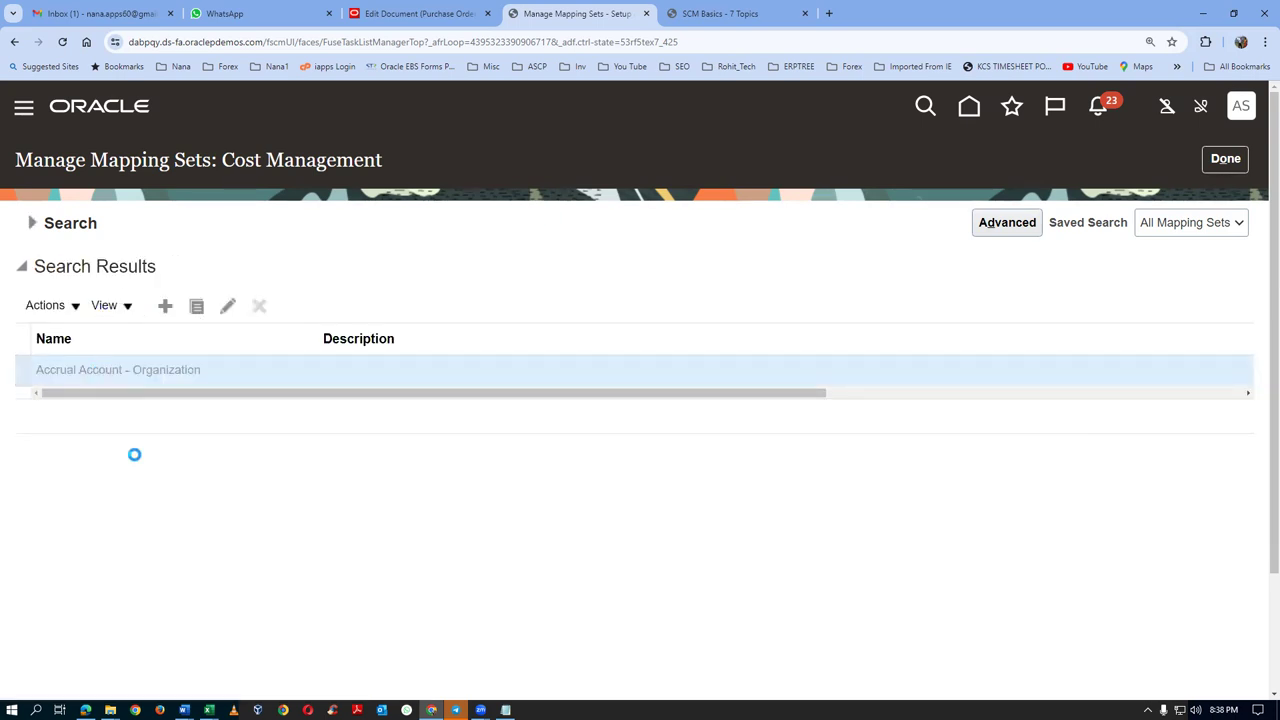
# Add a US Chart of Accounts mapping for organization D021 with output account 101.10.22270.000.000.000, based on the account of organization 001
pyautogui.scroll(-3, 147, 450)
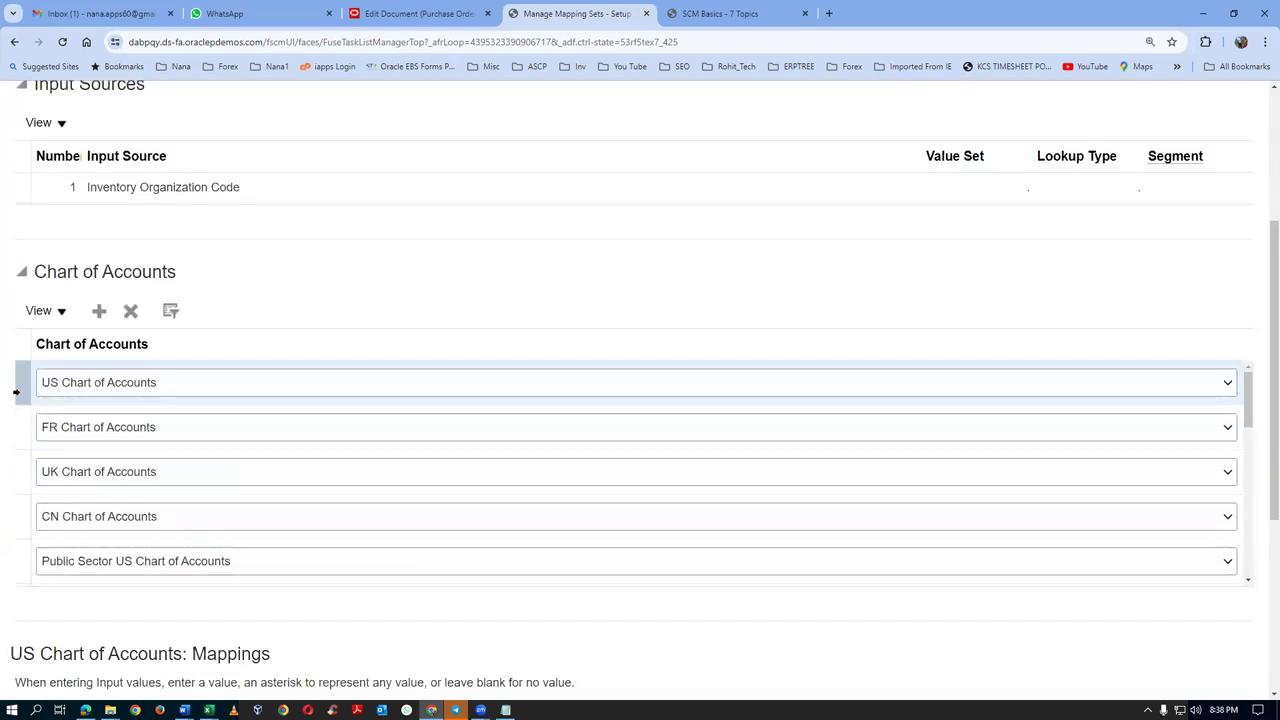
pyautogui.scroll(-4, 1260, 391)
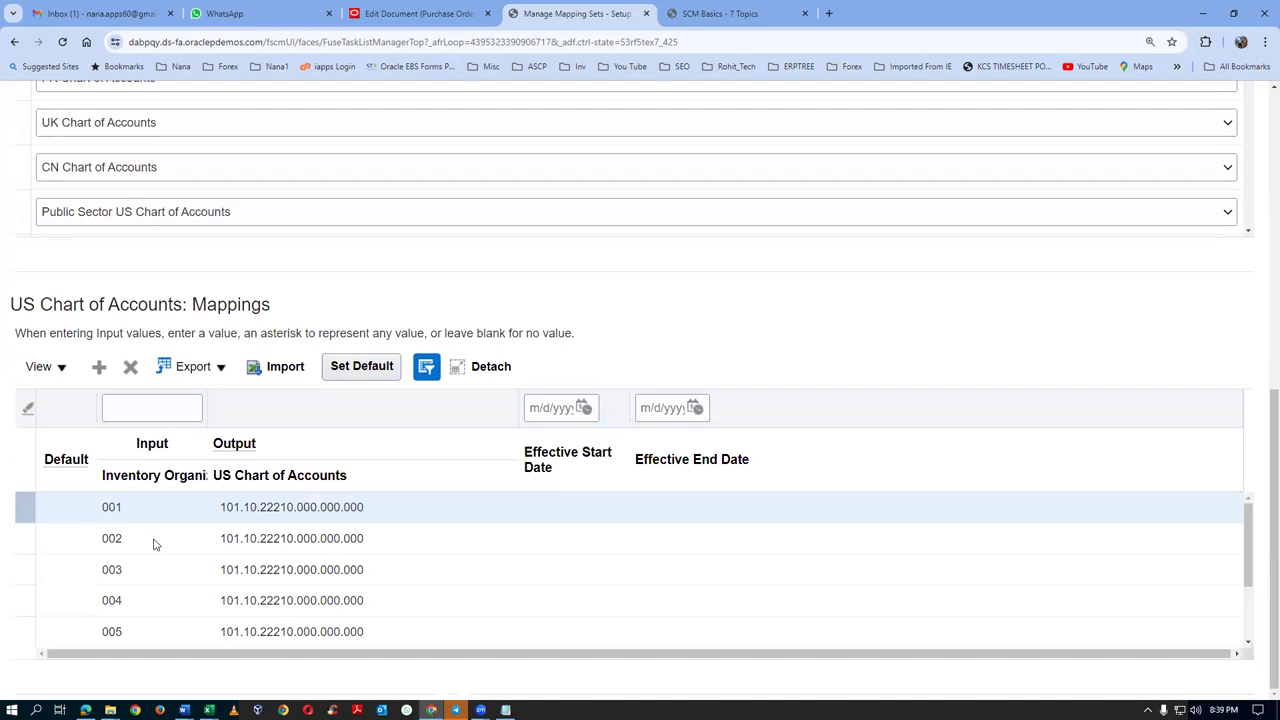
pyautogui.click(256, 513)
pyautogui.hotkey('ctrl', 'c')
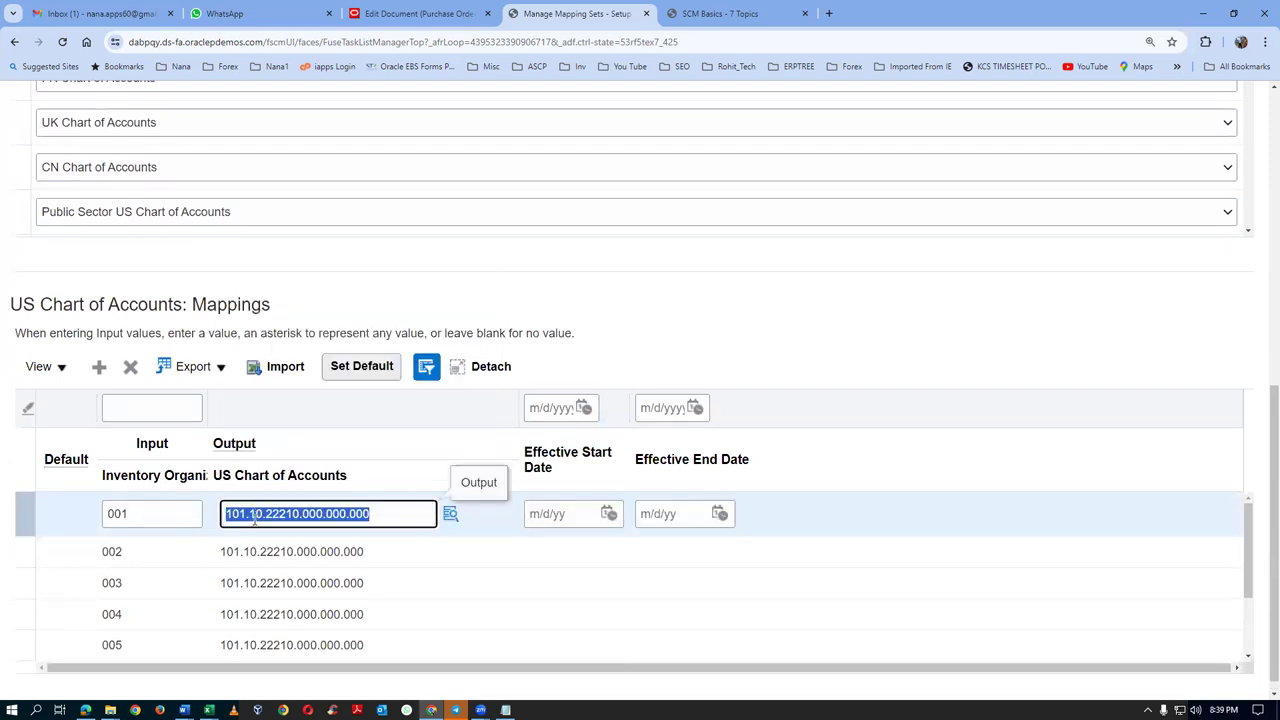
pyautogui.click(100, 367)
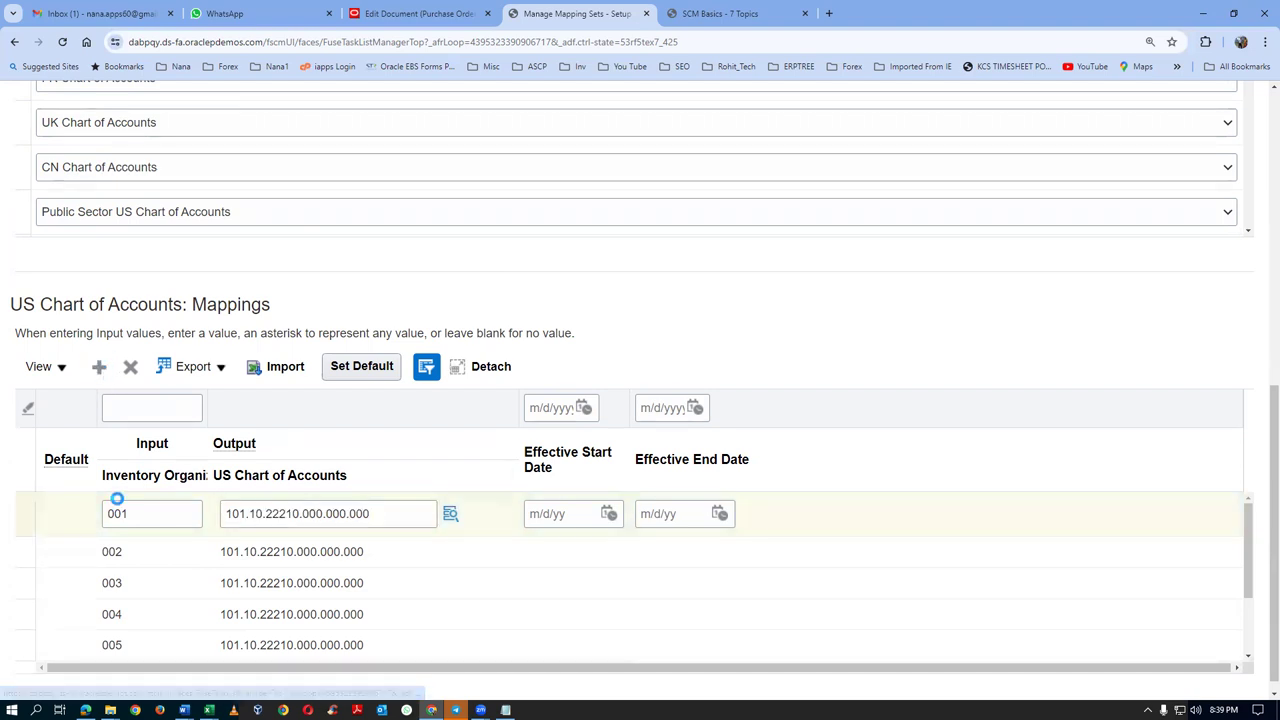
pyautogui.click(122, 546)
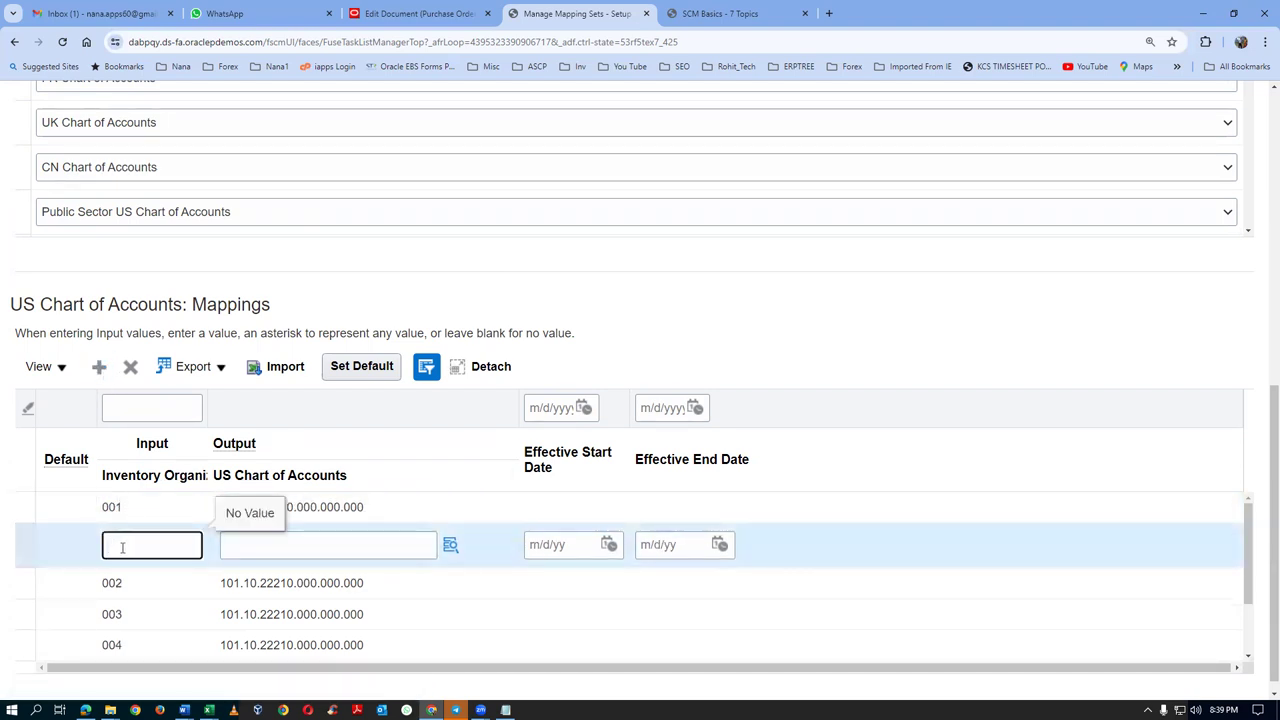
pyautogui.write('D021')
pyautogui.press('Tab')
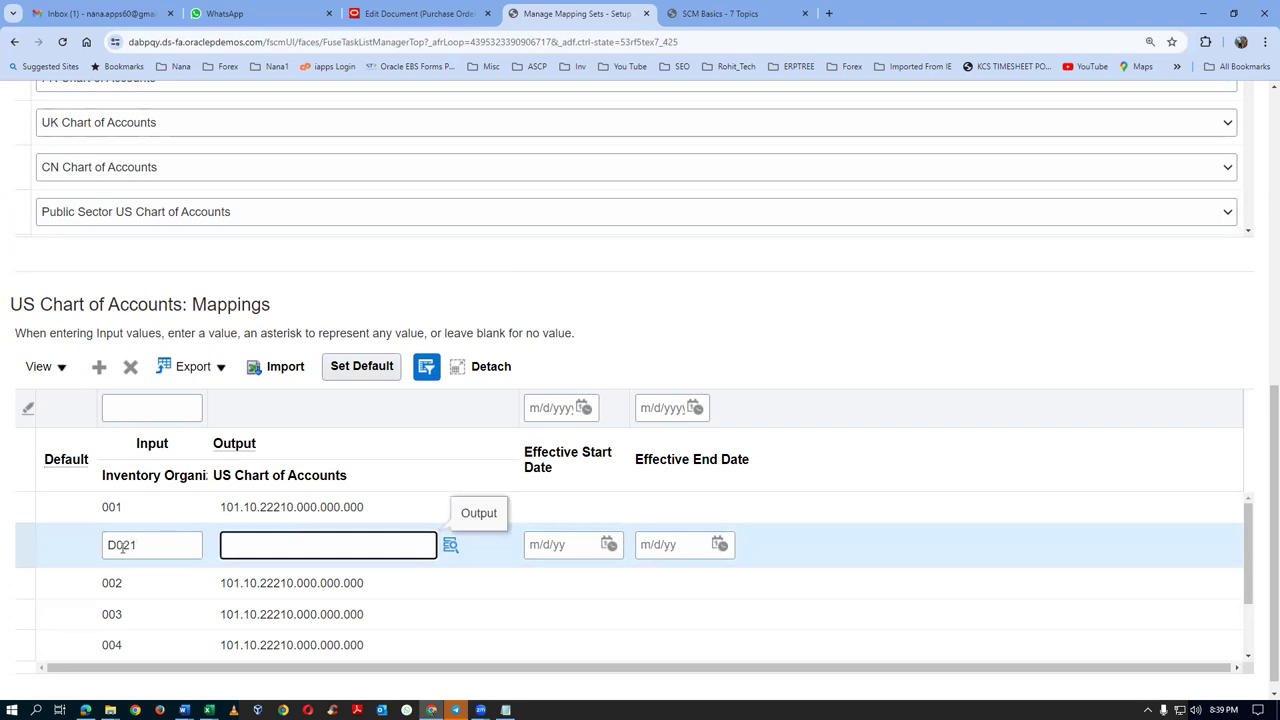
pyautogui.hotkey('ctrl', 'v')
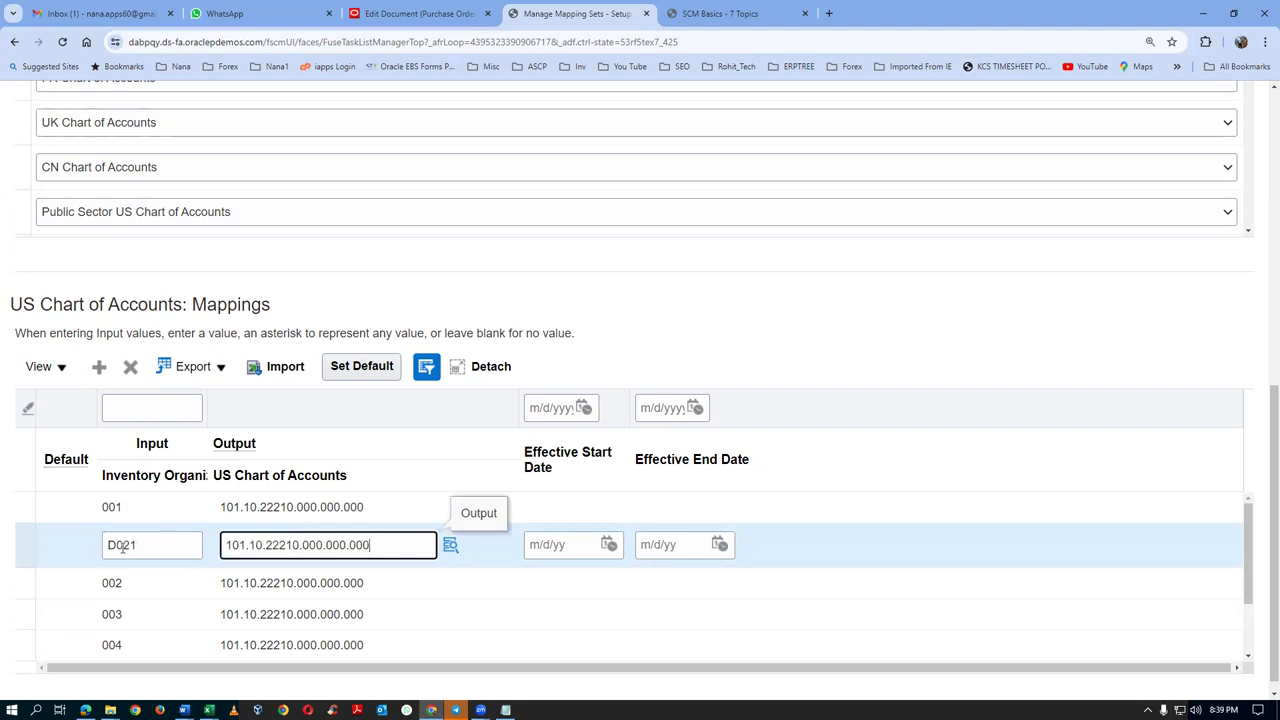
pyautogui.click(290, 545)
pyautogui.press('BackSpace')
pyautogui.write('7')
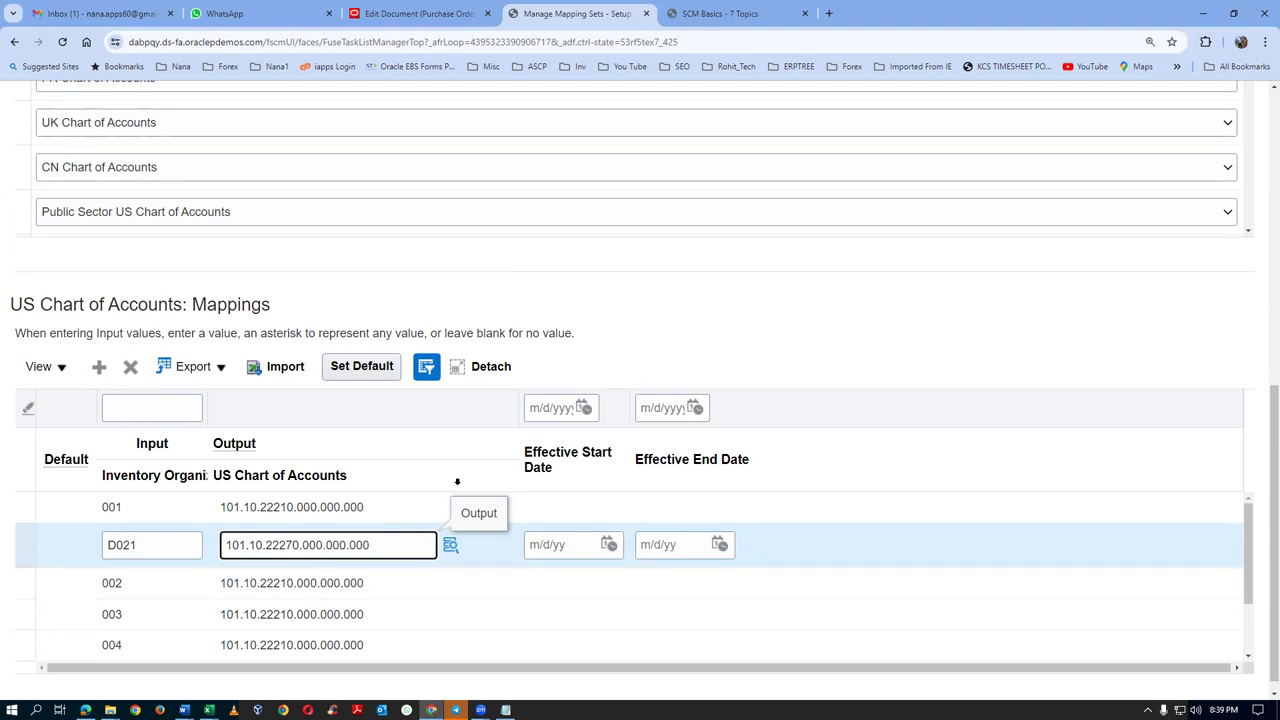
# Copy the D021 output account and record 101.10.22270.000.000.000 on the Accrual line in Notepad
pyautogui.moveTo(388, 545); pyautogui.dragTo(63, 571)
pyautogui.hotkey('ctrl', 'c')
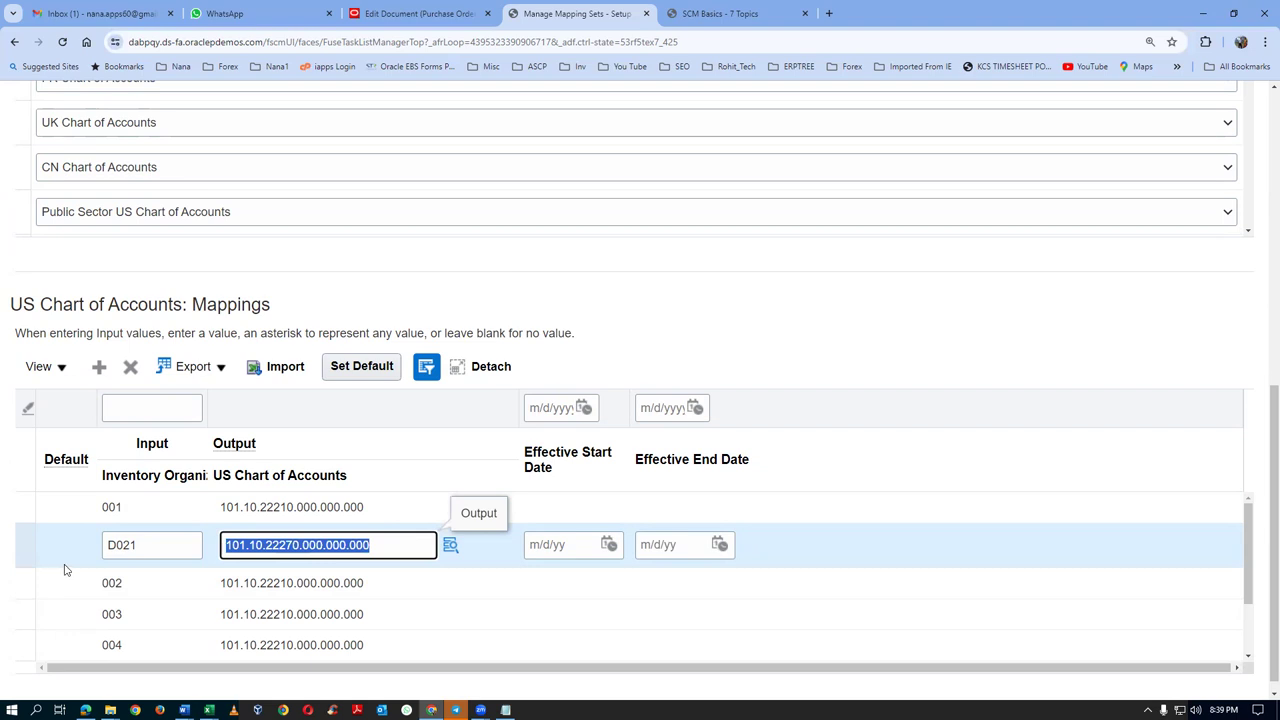
pyautogui.click(668, 305)
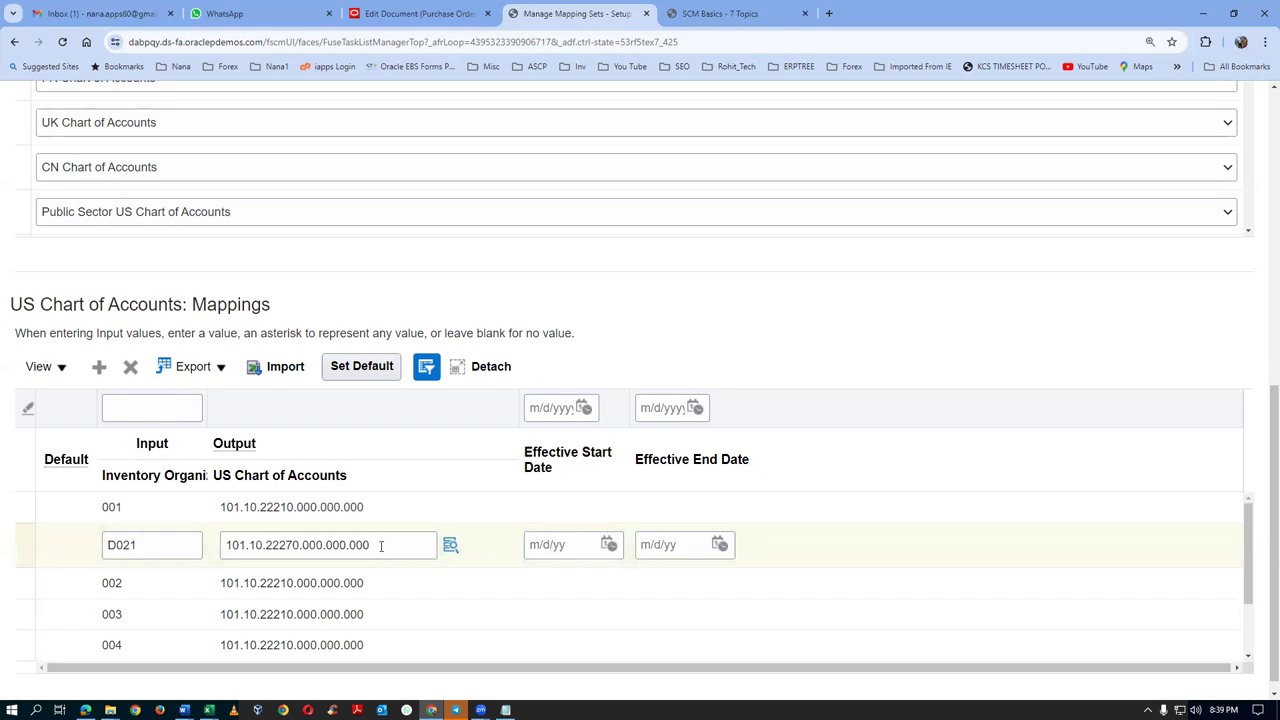
pyautogui.hotkey('alt', 'Tab')
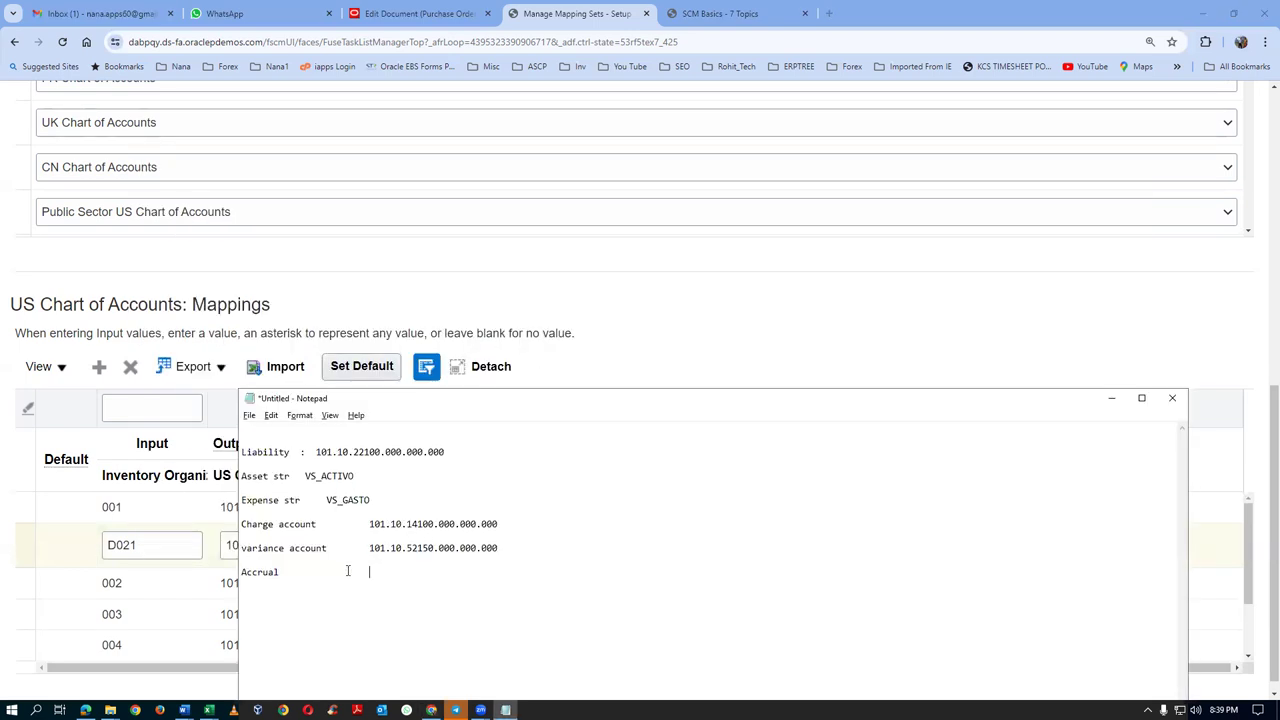
pyautogui.click(309, 572)
pyautogui.press('Tab')
pyautogui.press('Tab')
pyautogui.hotkey('ctrl', 'v')
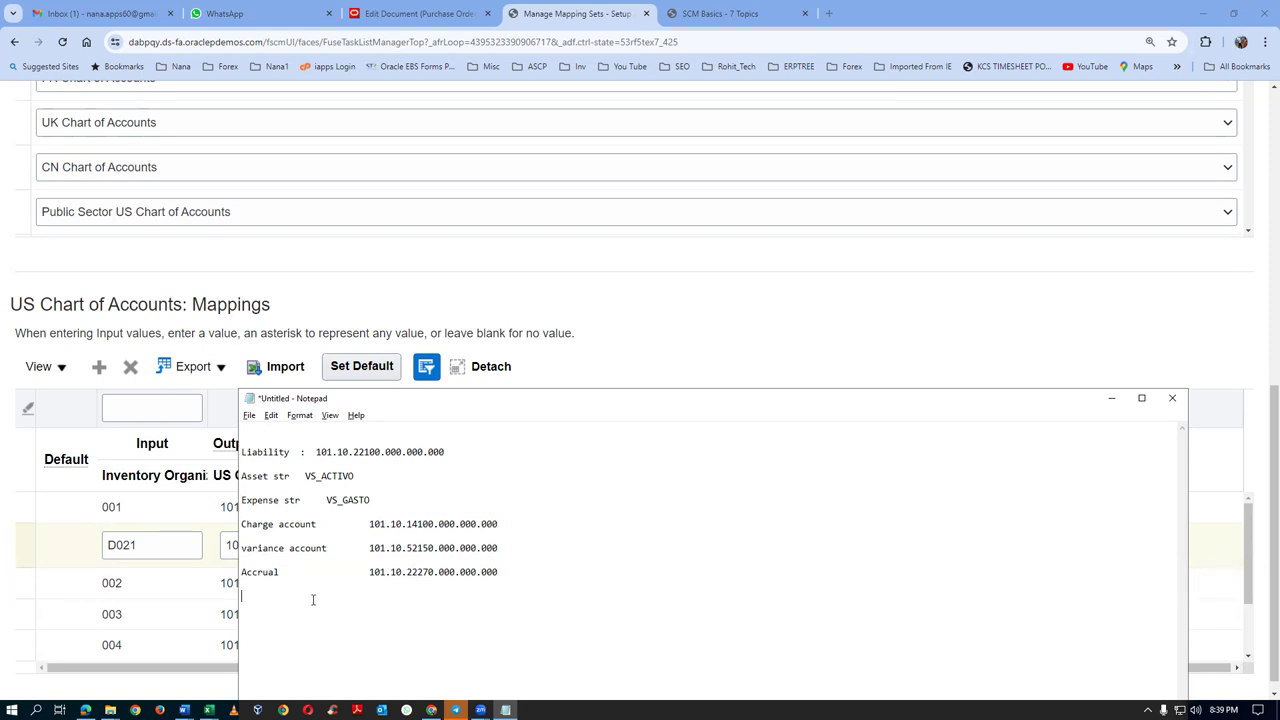
# Switch back to Oracle and save and close the Accrual Account - Organization mapping set
pyautogui.hotkey('alt', 'Tab')
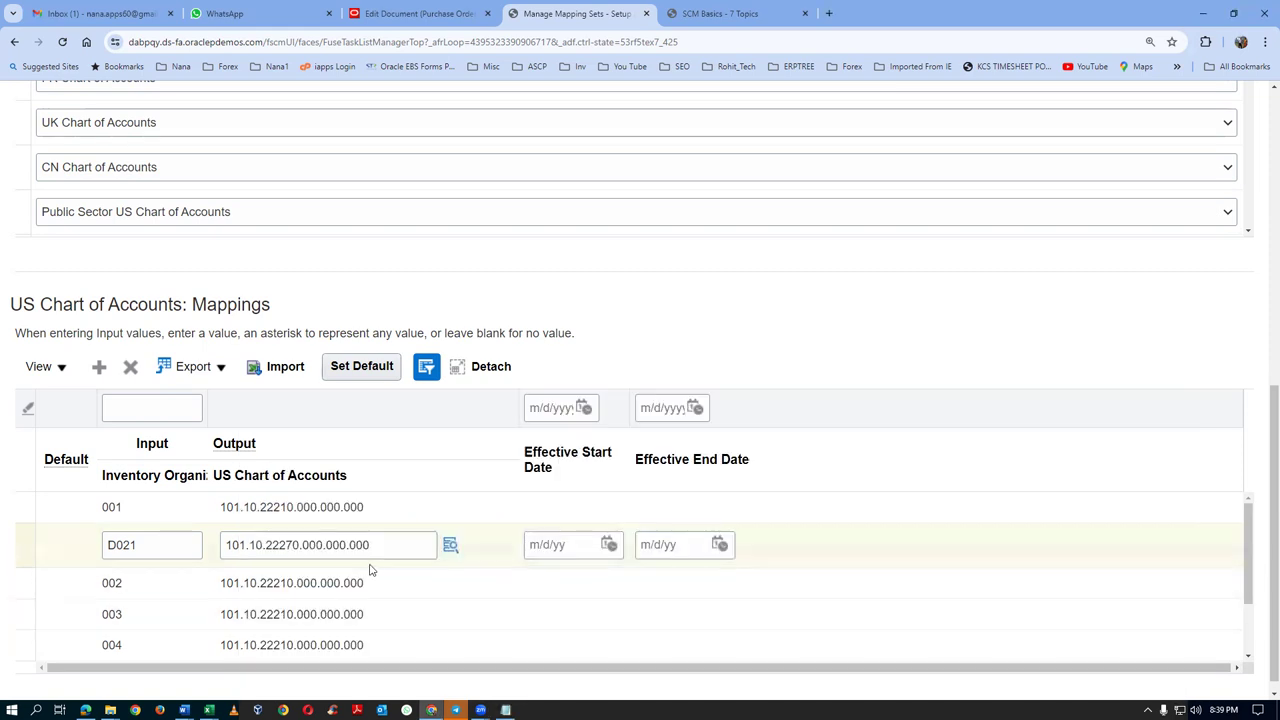
pyautogui.scroll(8, 1168, 300)
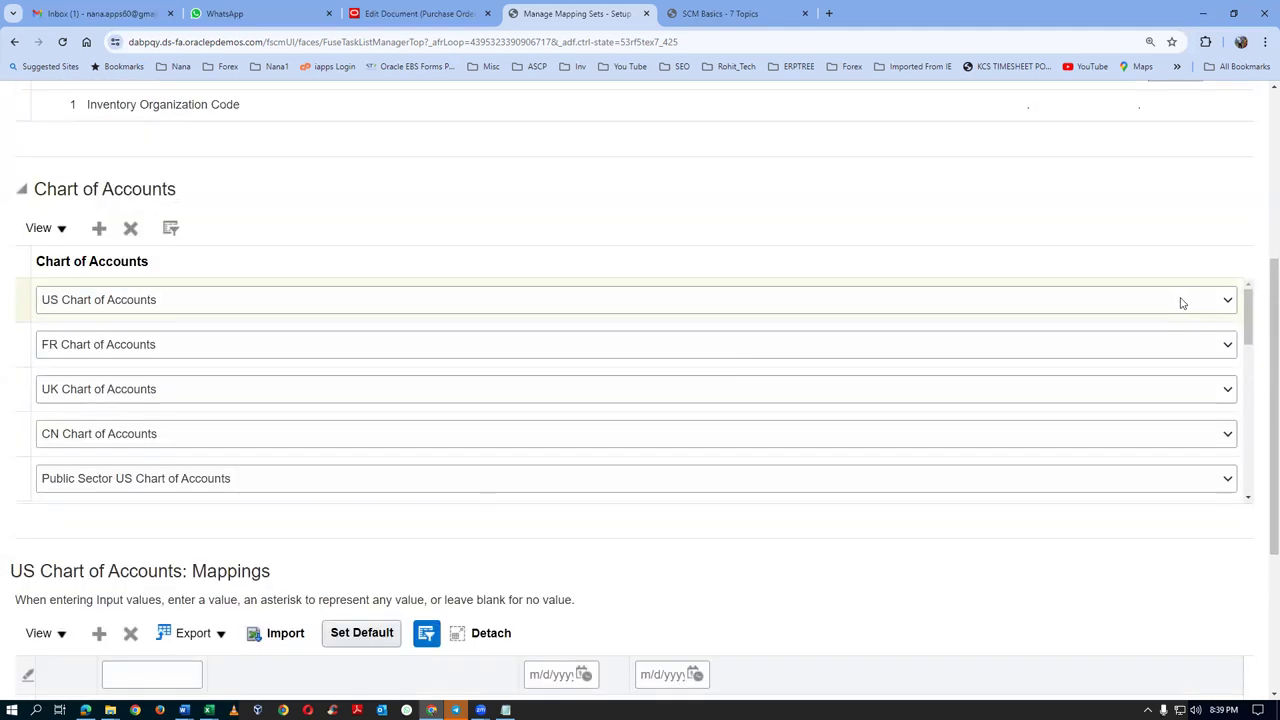
pyautogui.click(966, 162)
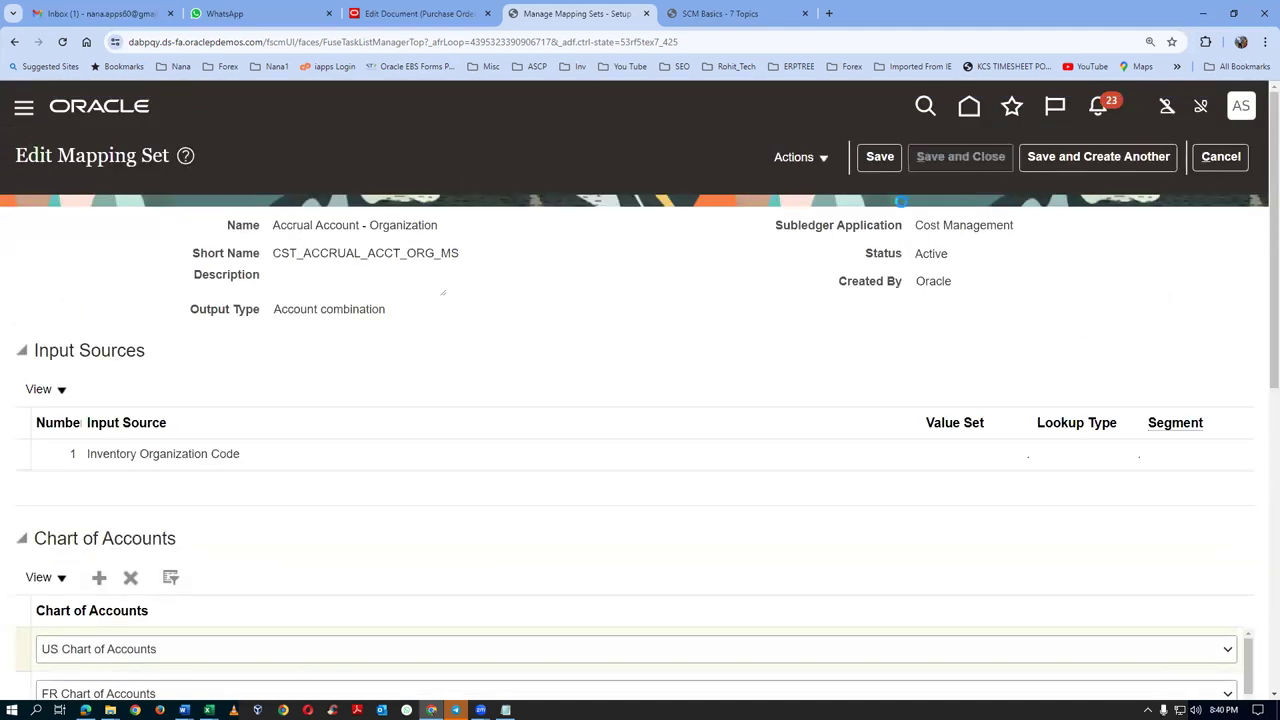
# Return to the purchase order, validate the document again, and dismiss the validation message
pyautogui.click(390, 13)
pyautogui.click(923, 490)
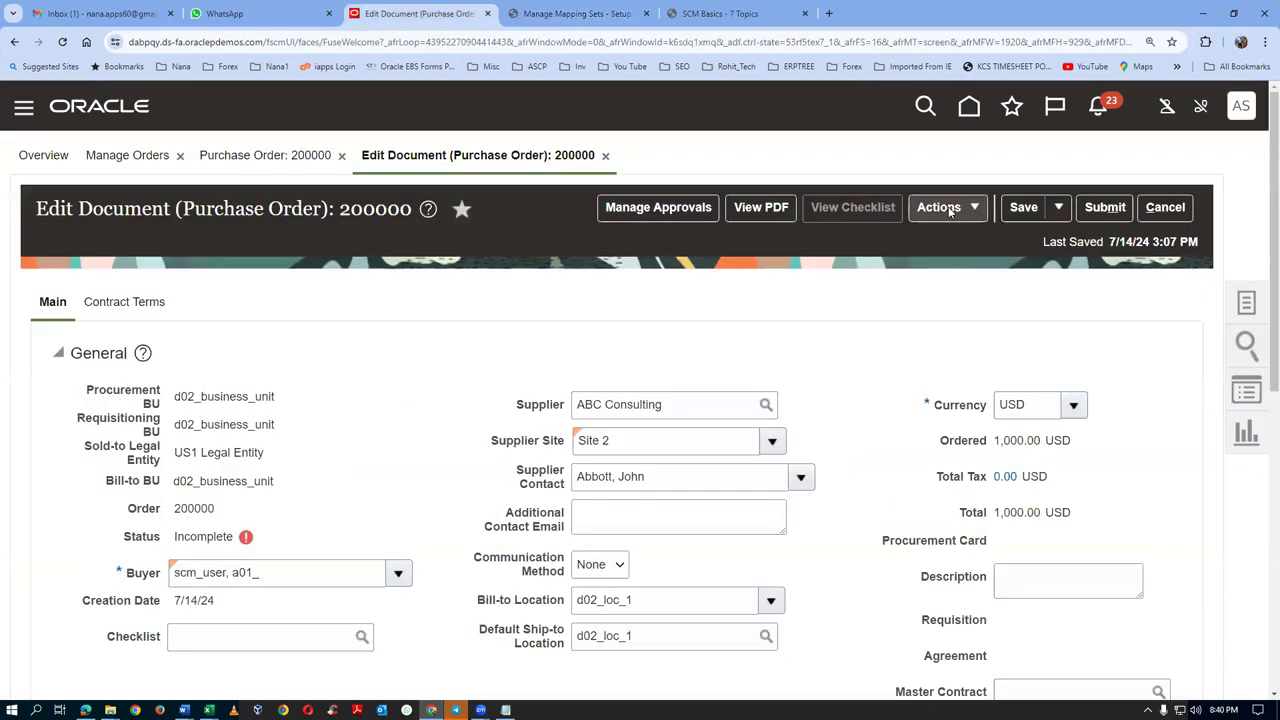
pyautogui.click(943, 207)
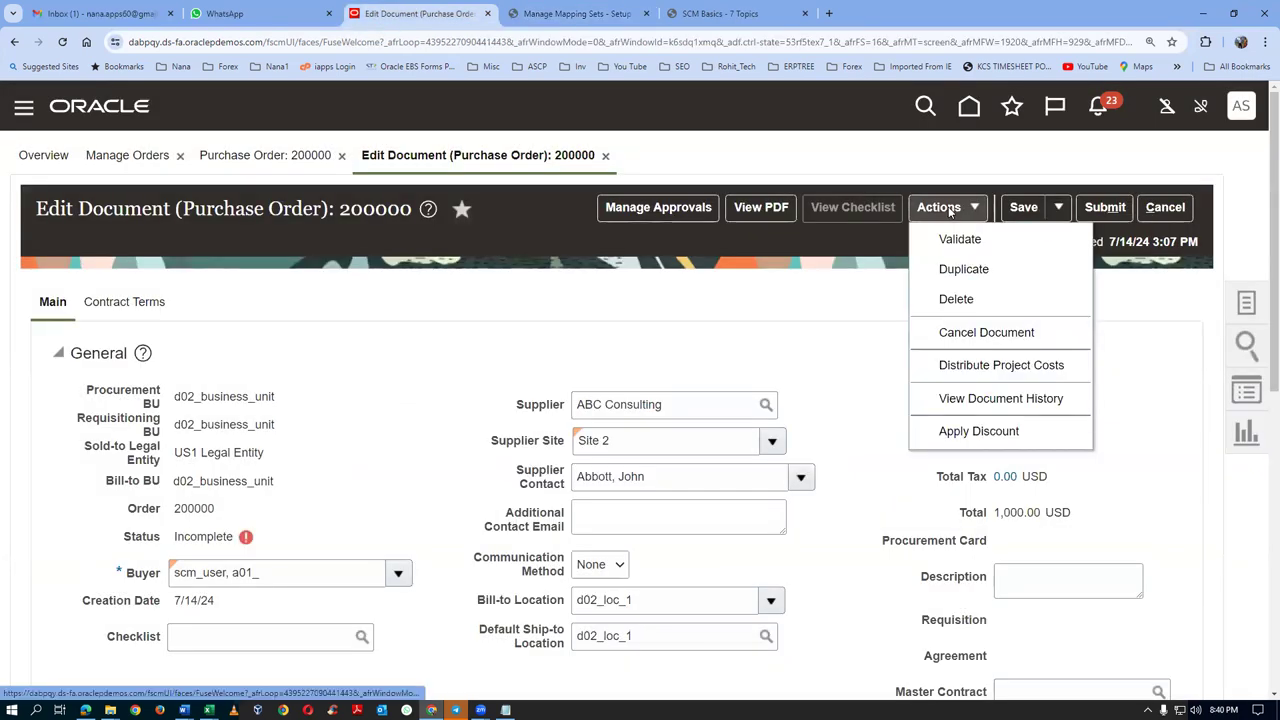
pyautogui.click(950, 240)
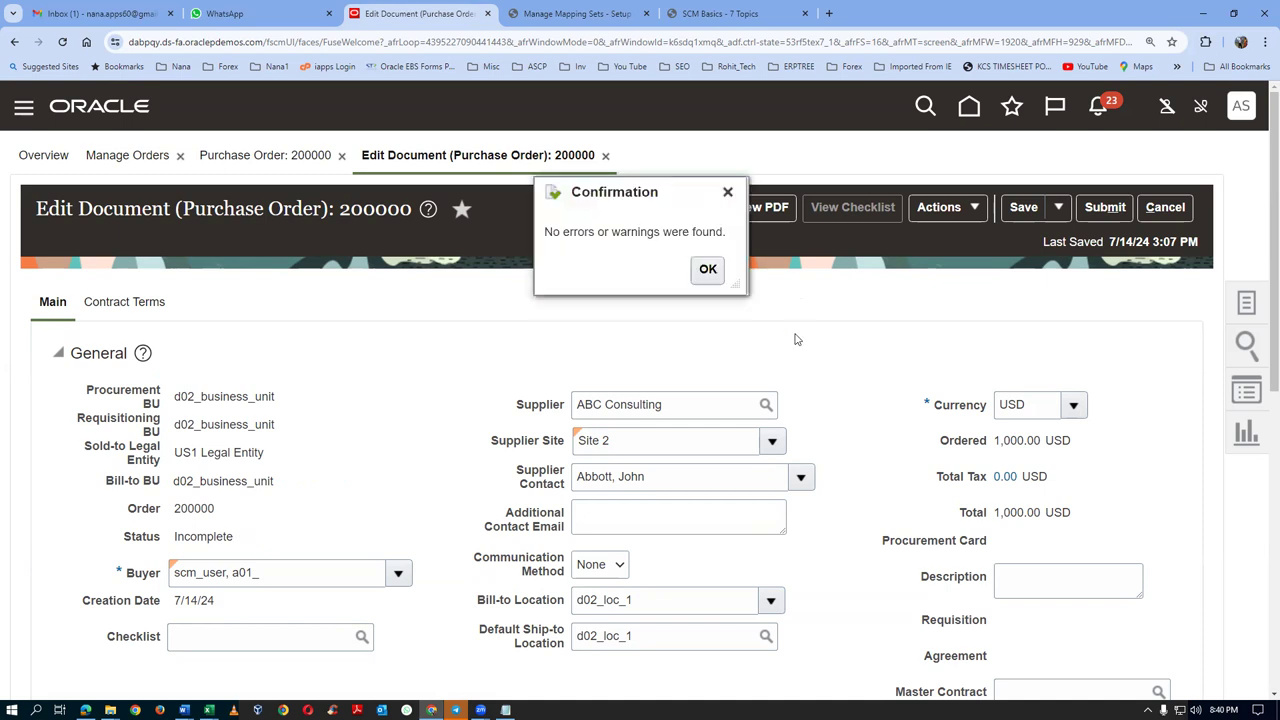
pyautogui.click(706, 270)
# Open the purchase order's line 1 distribution, review its charge, accrual and variance accounts, and close it
pyautogui.scroll(-5, 405, 420)
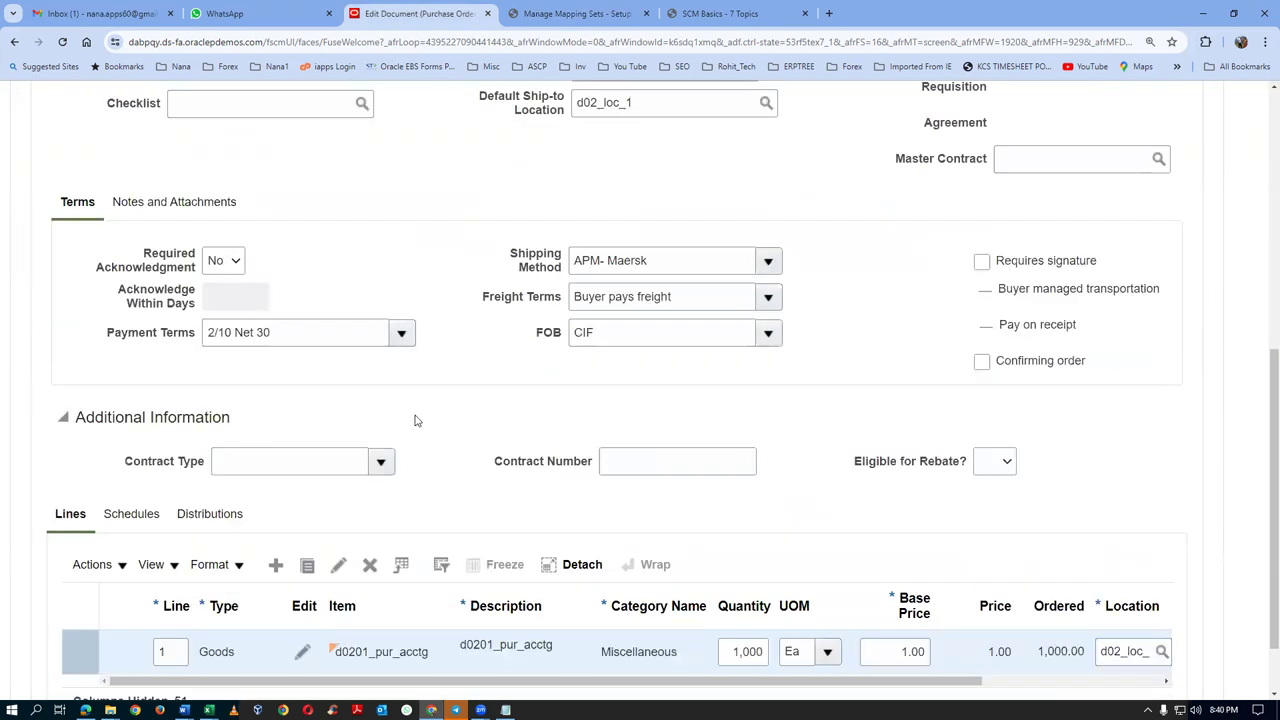
pyautogui.click(201, 514)
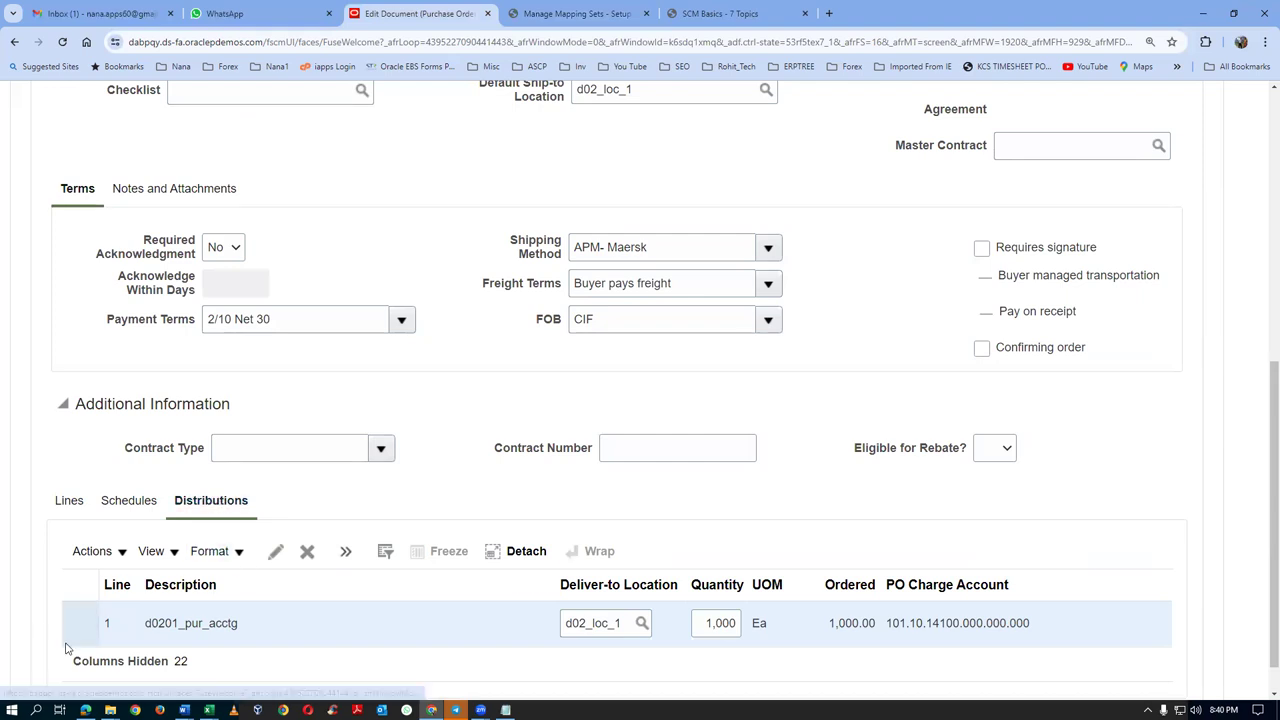
pyautogui.click(276, 551)
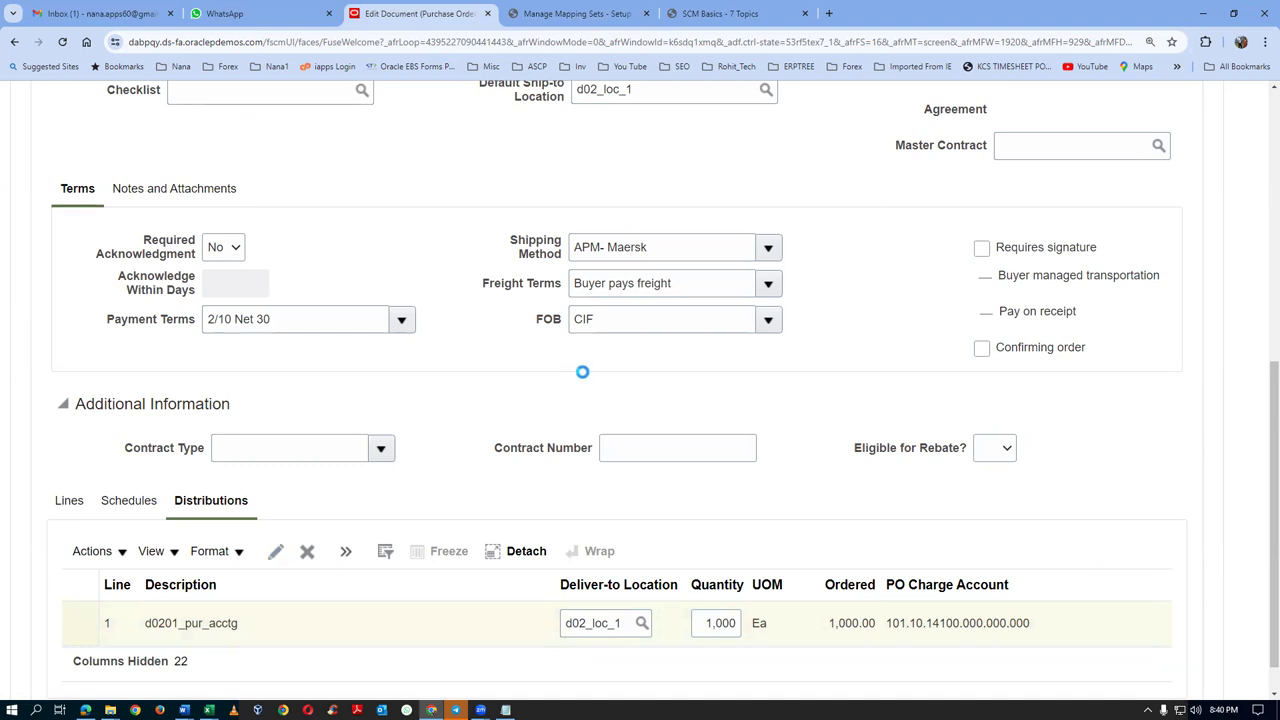
pyautogui.scroll(-1, 588, 380)
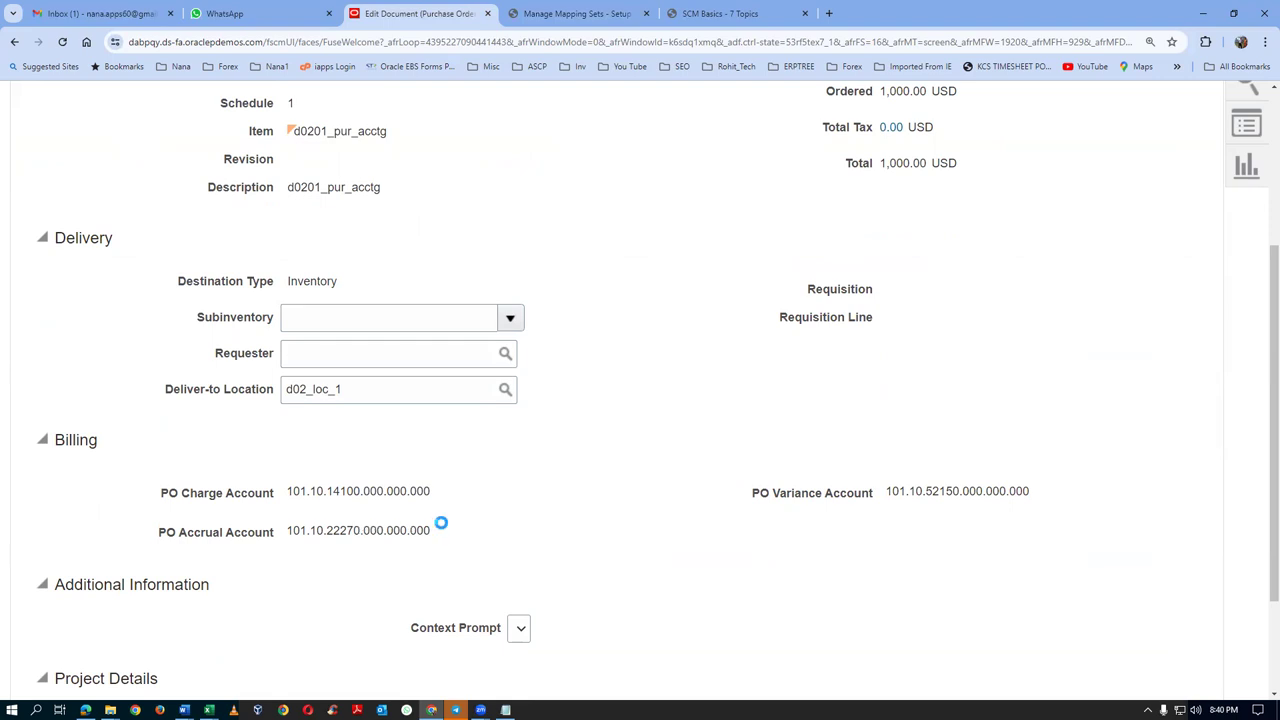
pyautogui.scroll(4, 1189, 291)
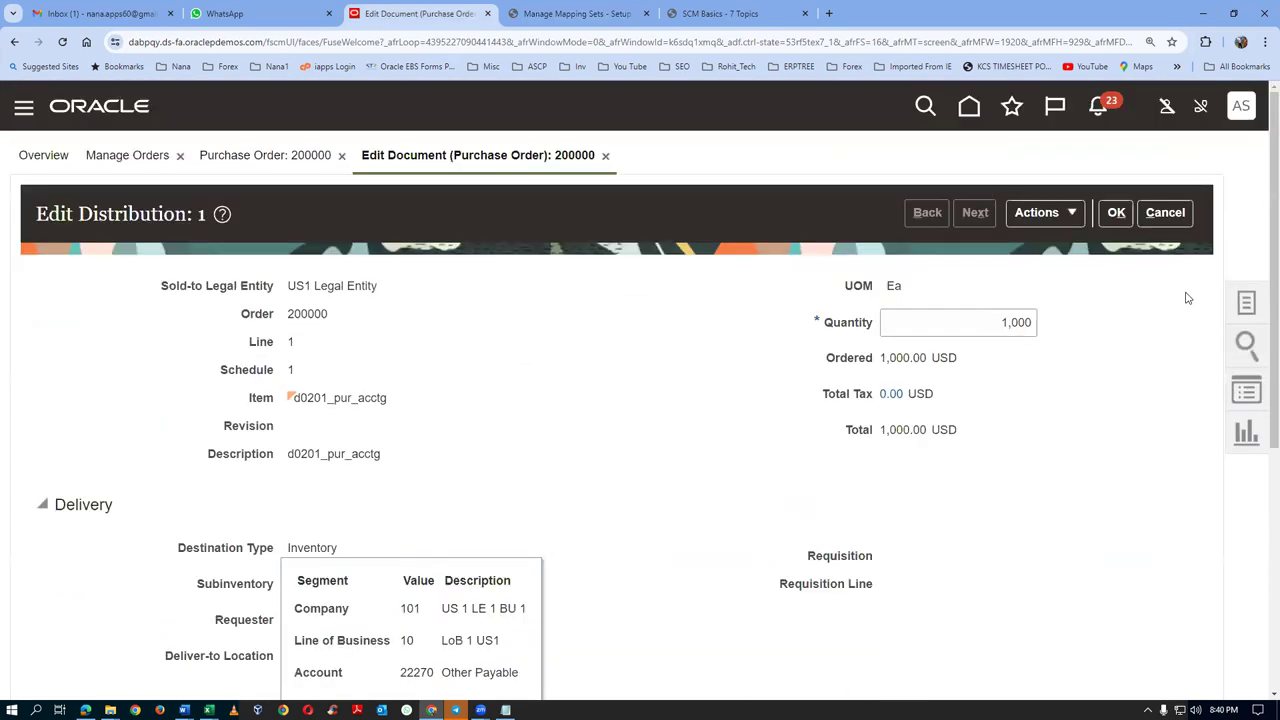
pyautogui.click(1127, 225)
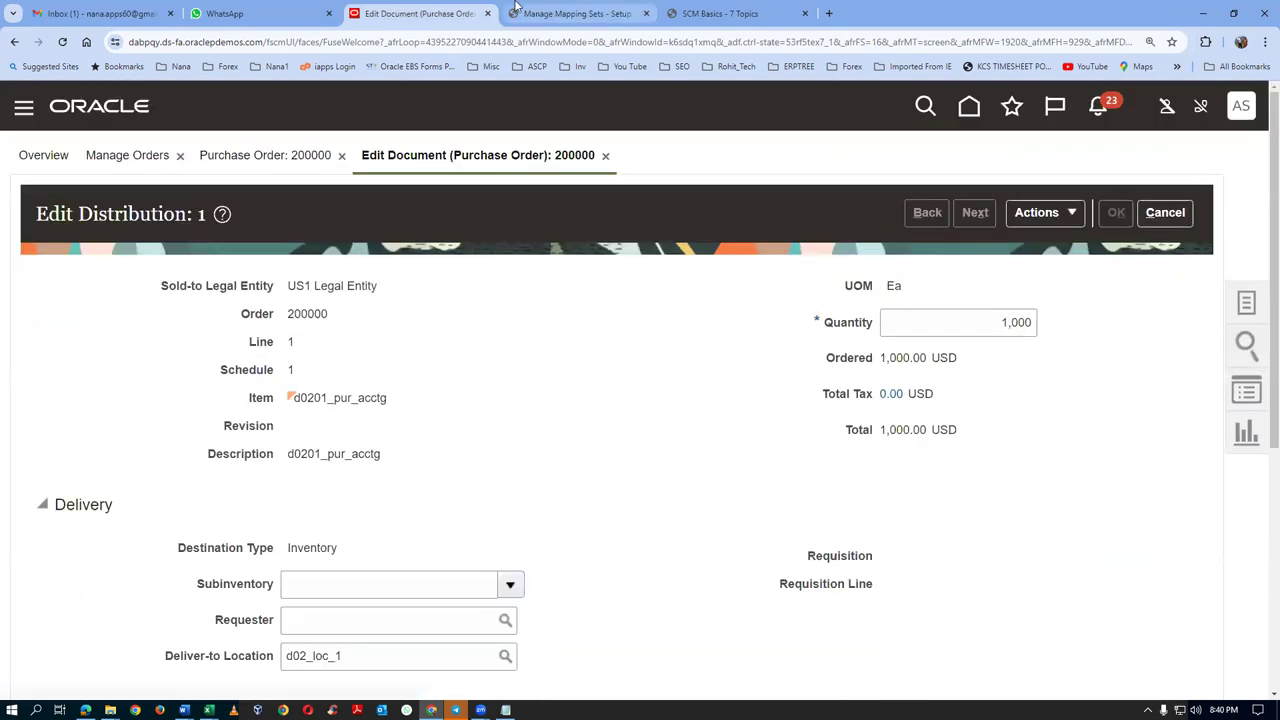
# Find and open Manage Purchasing Document Approvals with the setup search "man%doc%app%", and select the Terms Approval Serial 3 participant
pyautogui.click(548, 10)
pyautogui.click(1224, 160)
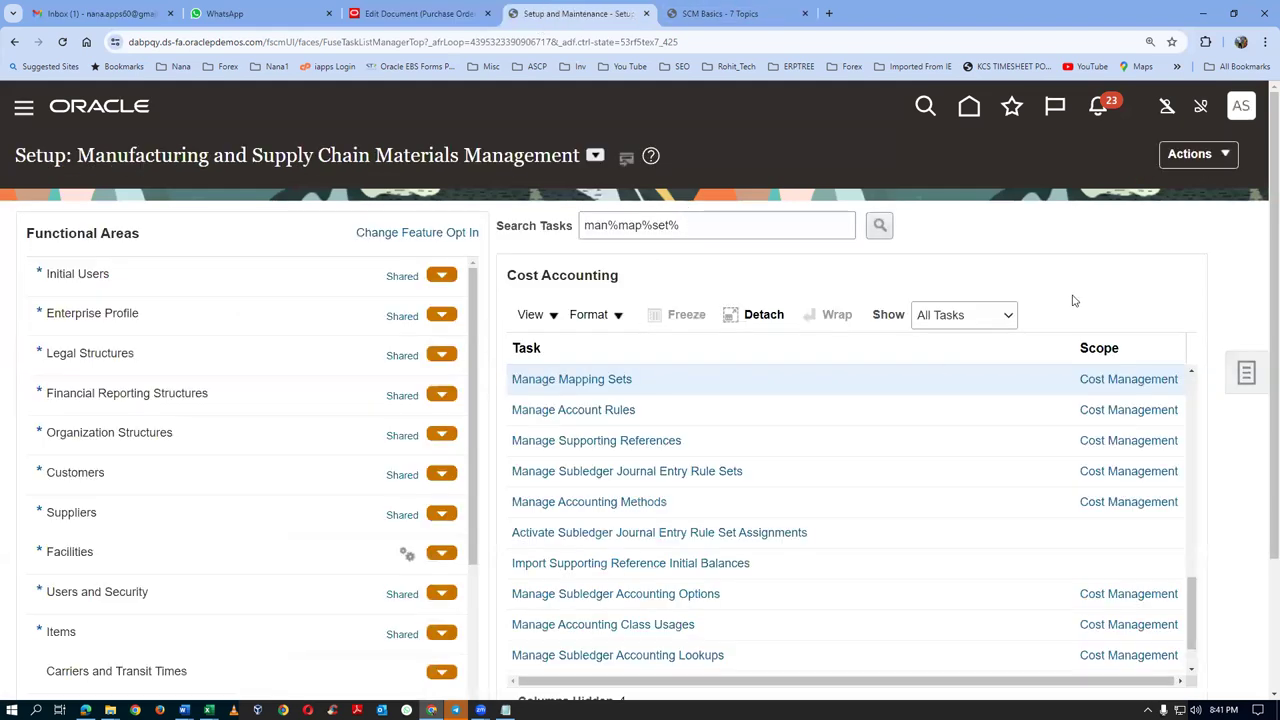
pyautogui.click(1247, 373)
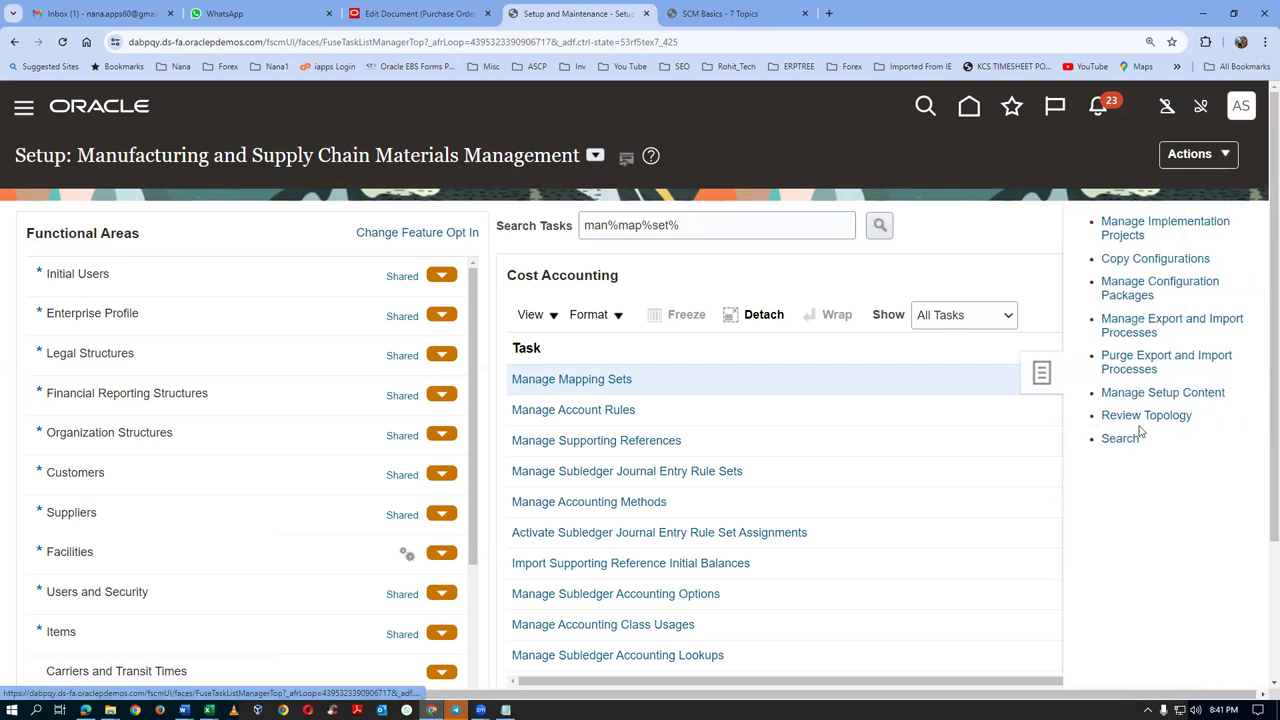
pyautogui.click(1137, 437)
pyautogui.click(442, 229)
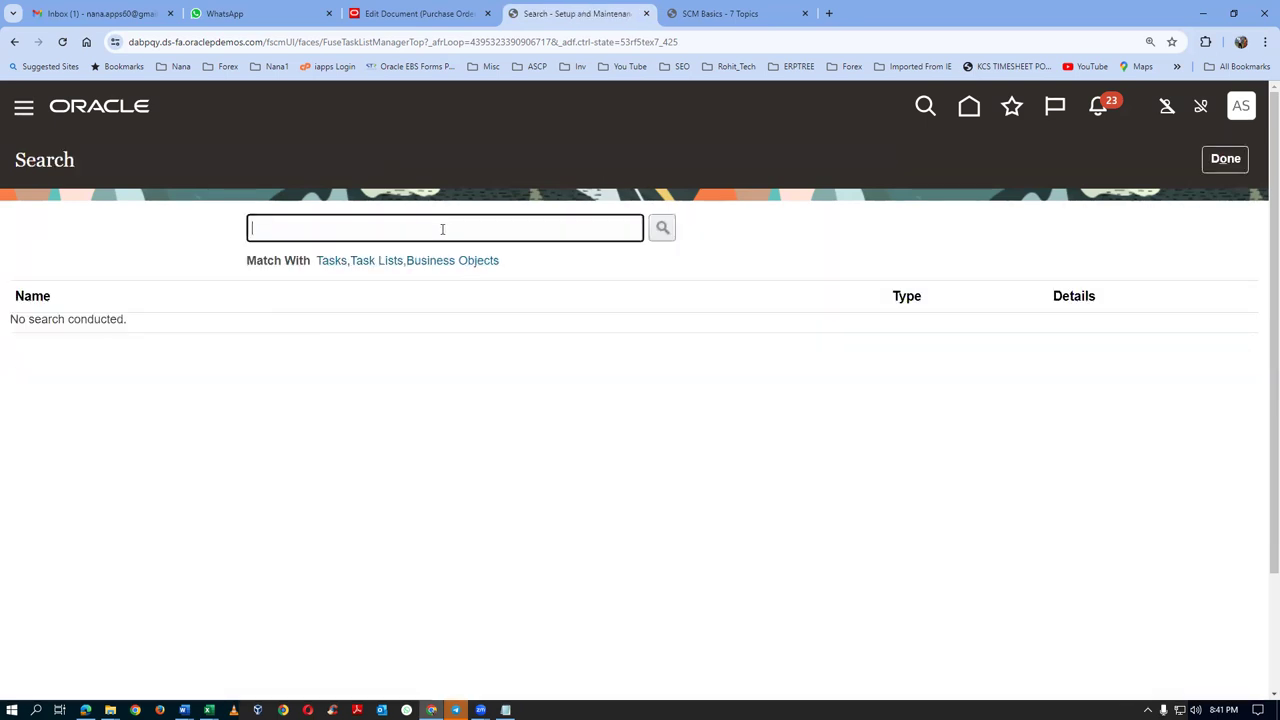
pyautogui.write('man%doc%app%')
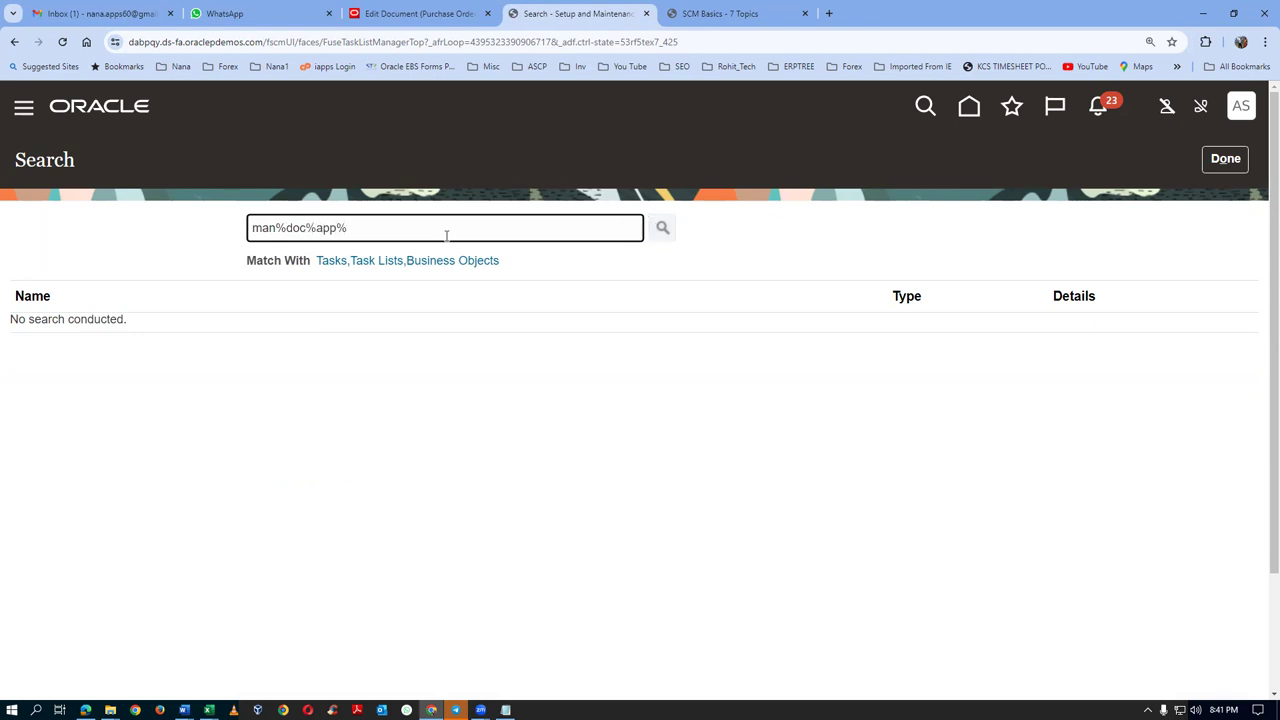
pyautogui.press('Return')
pyautogui.click(128, 330)
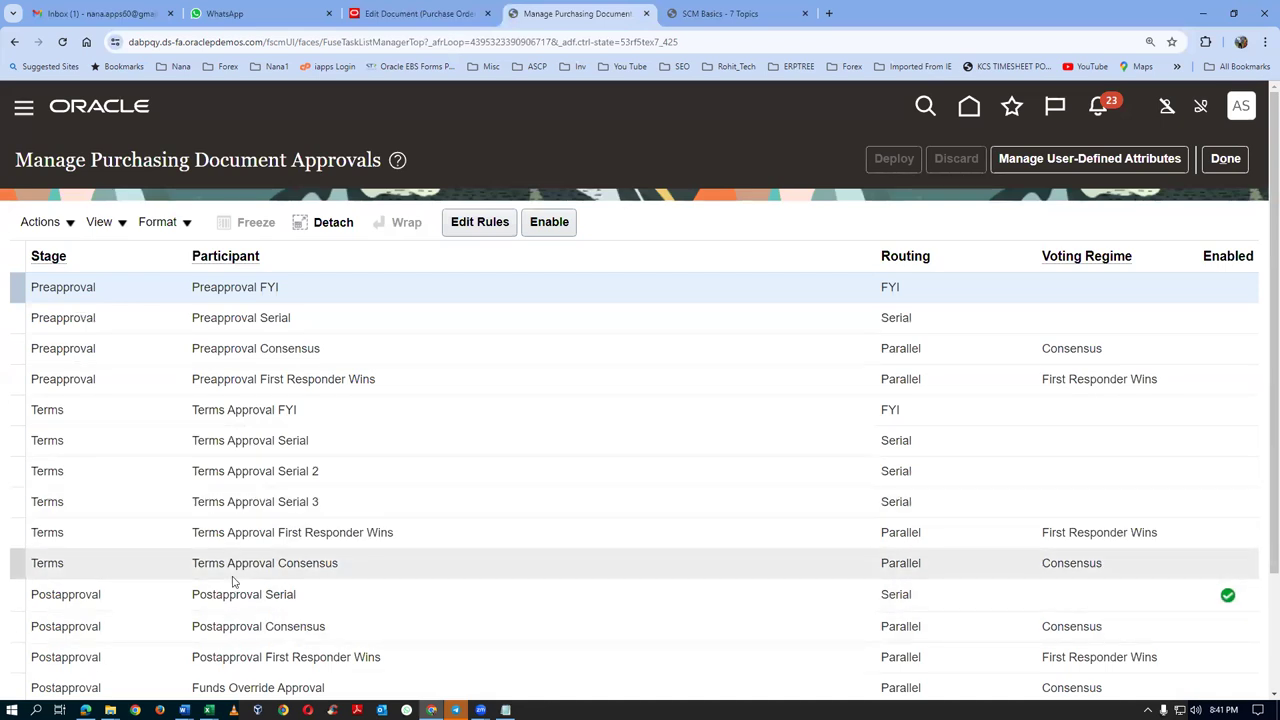
pyautogui.click(217, 510)
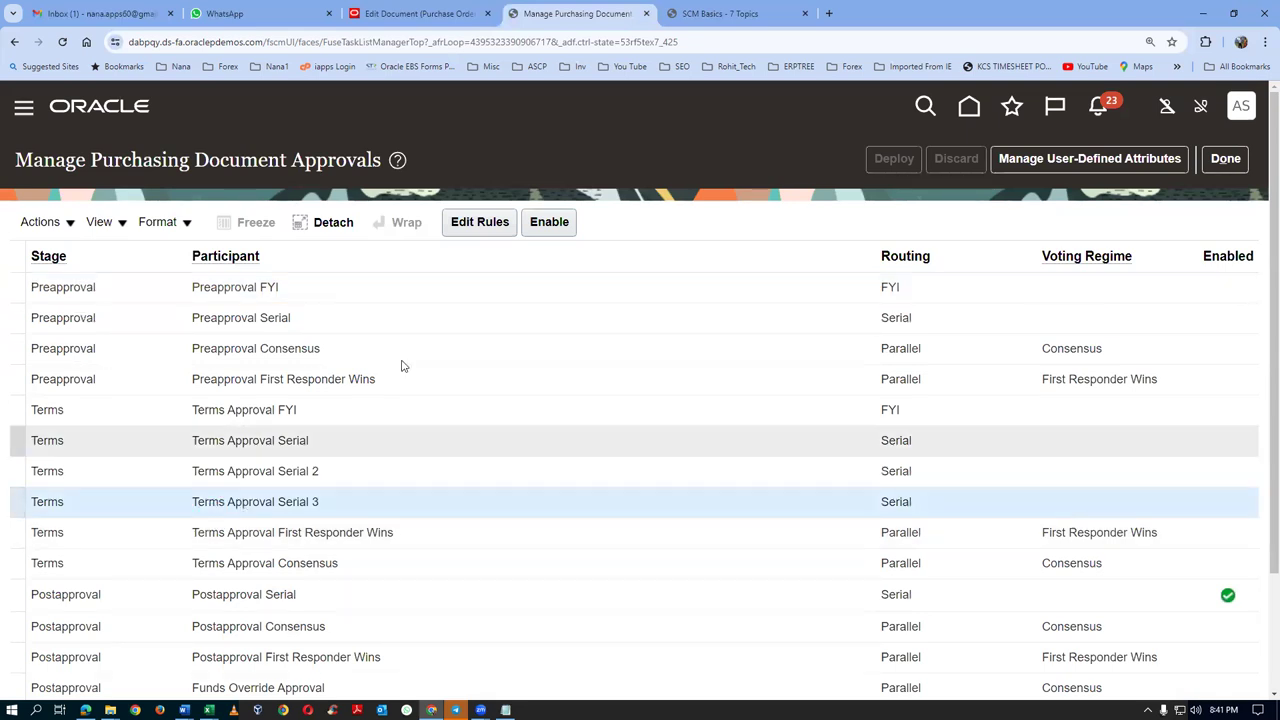
# Open the Terms Approval Serial 3 rules, examine the Automatic rule's conditions and action, and leave without saving
pyautogui.click(470, 223)
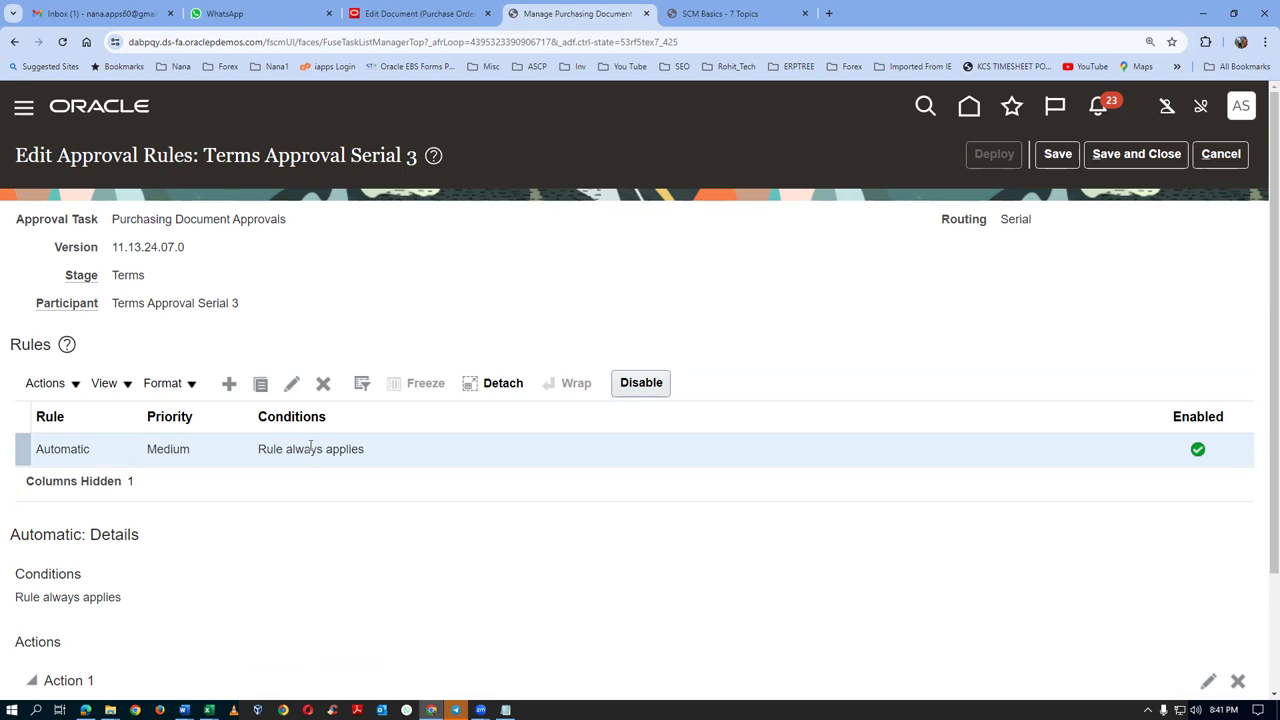
pyautogui.scroll(-2, 313, 447)
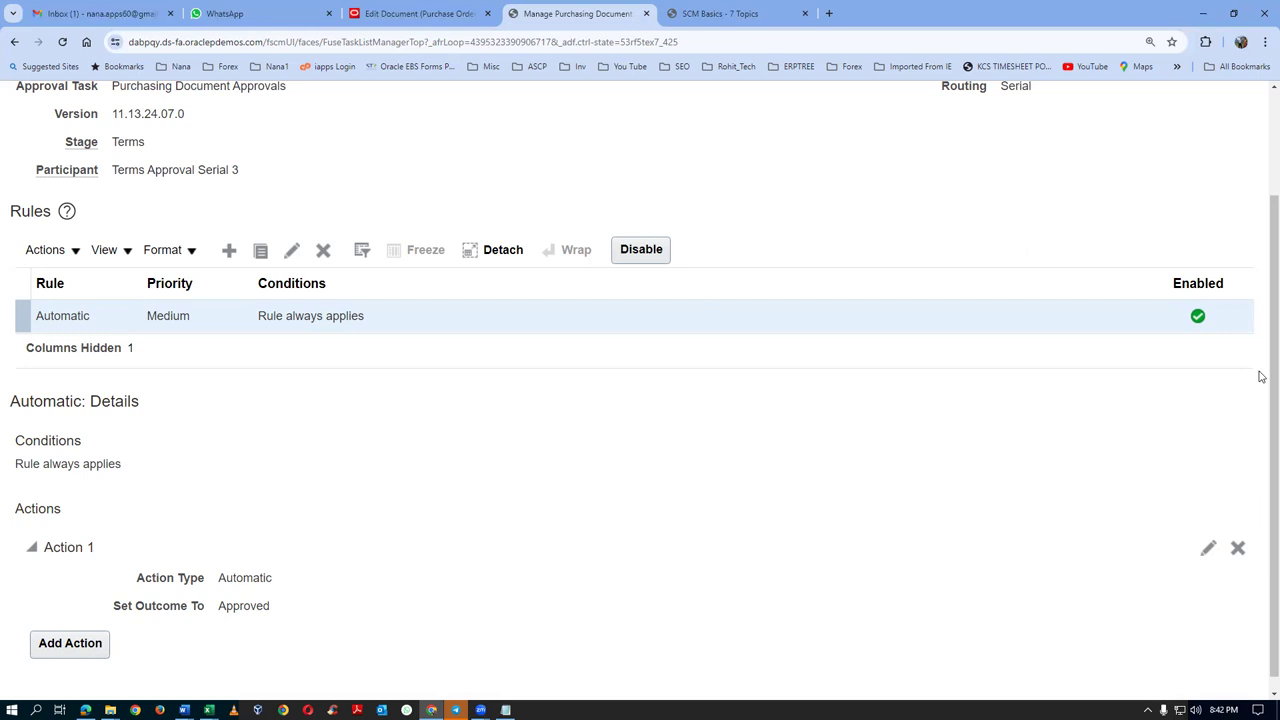
pyautogui.scroll(3, 1260, 300)
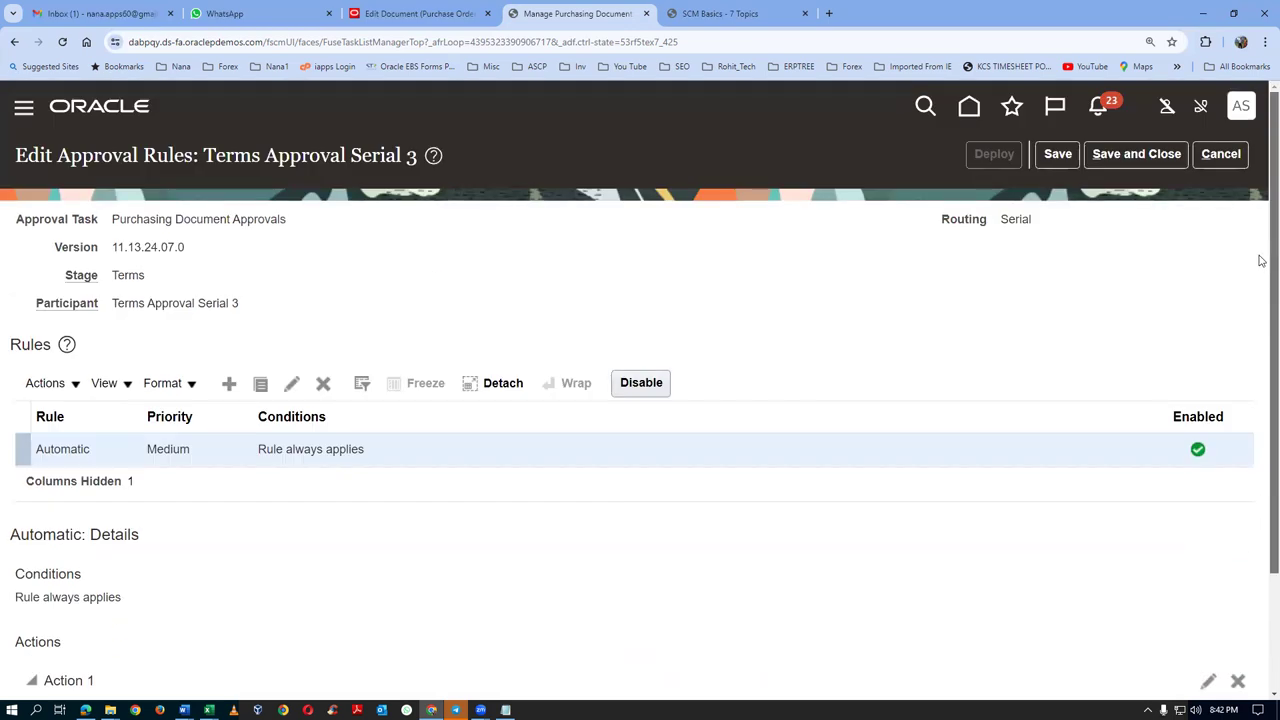
pyautogui.scroll(-2, 1257, 294)
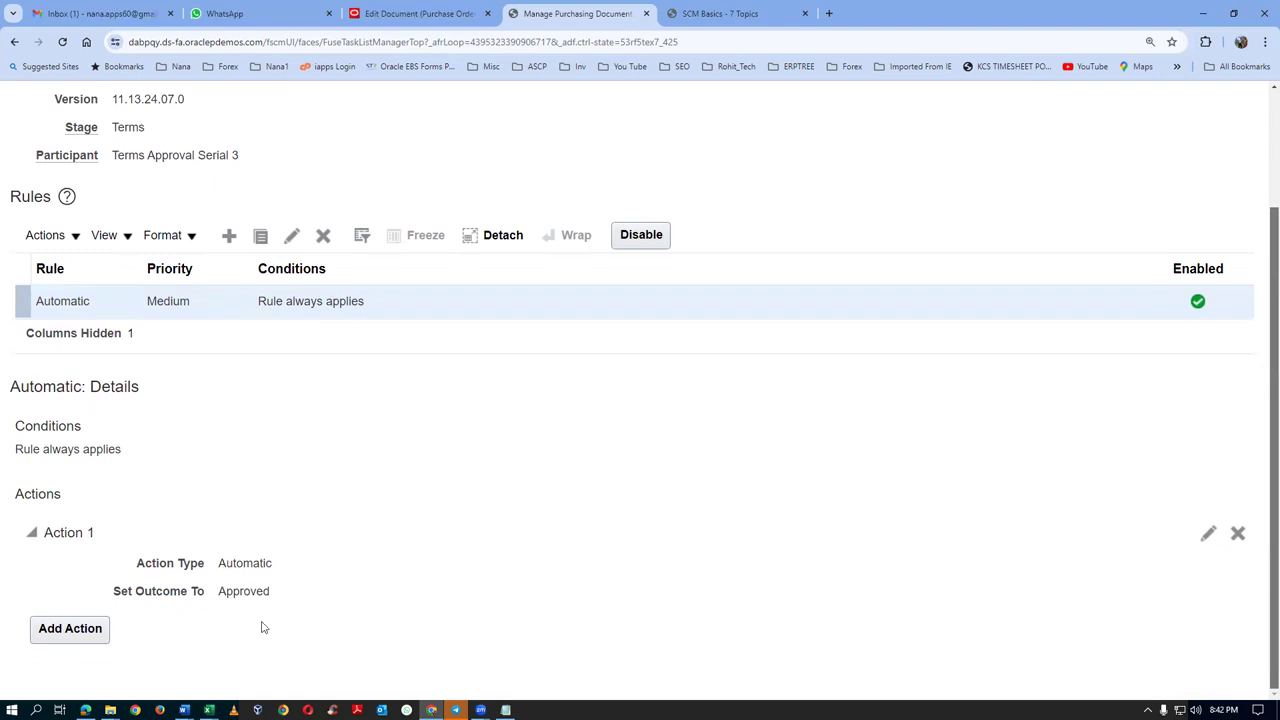
pyautogui.scroll(2, 1210, 163)
pyautogui.click(1221, 139)
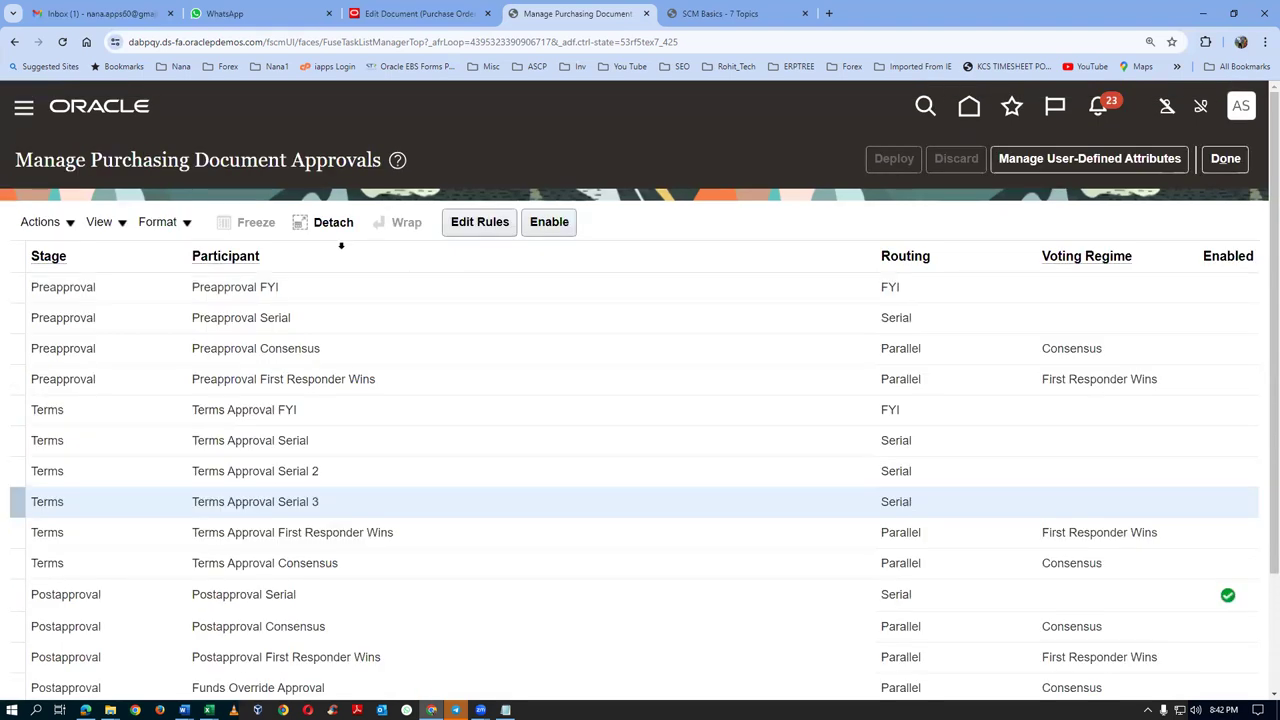
# Enable the Terms Approval Serial 3 participant and disable the Postapproval Serial participant
pyautogui.click(549, 222)
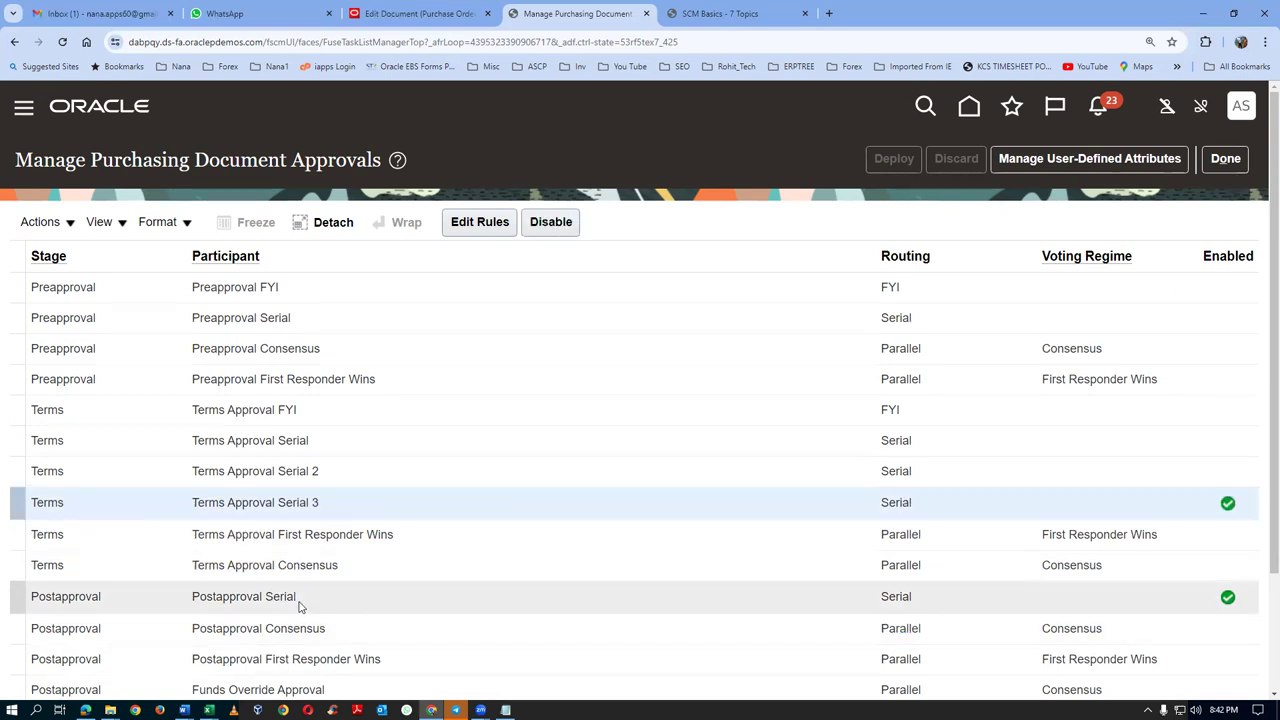
pyautogui.click(306, 602)
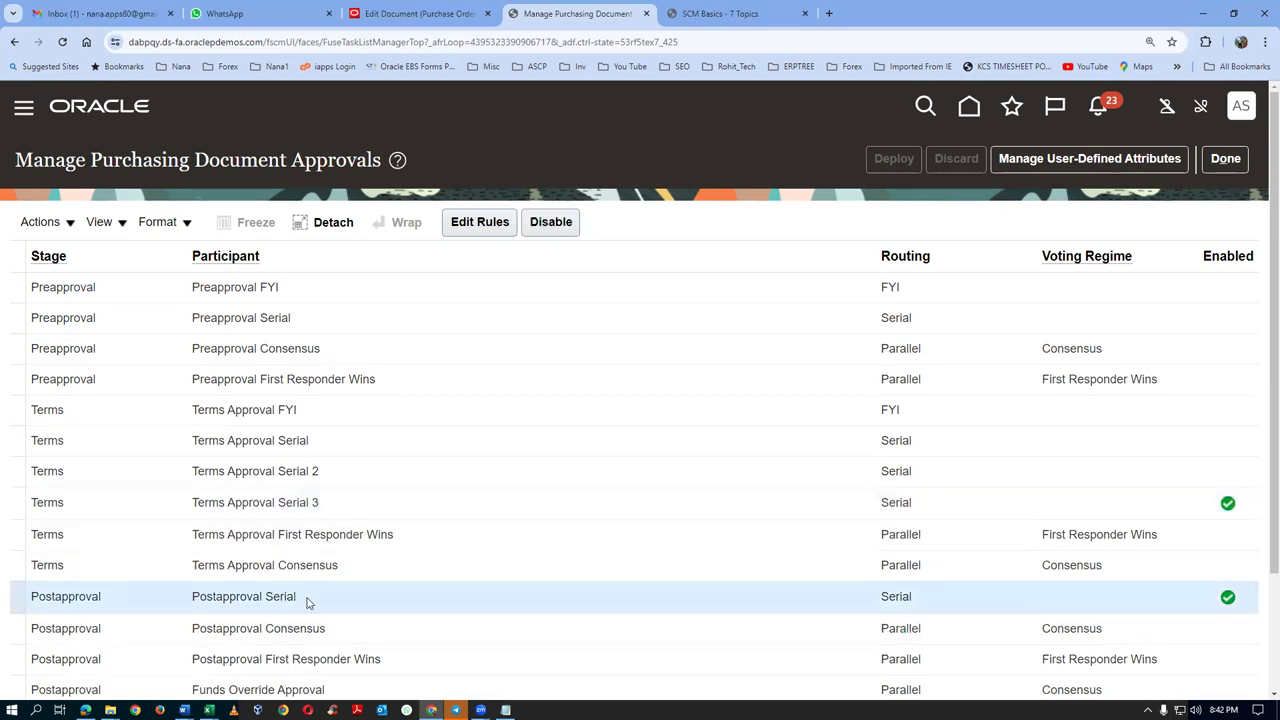
pyautogui.click(551, 226)
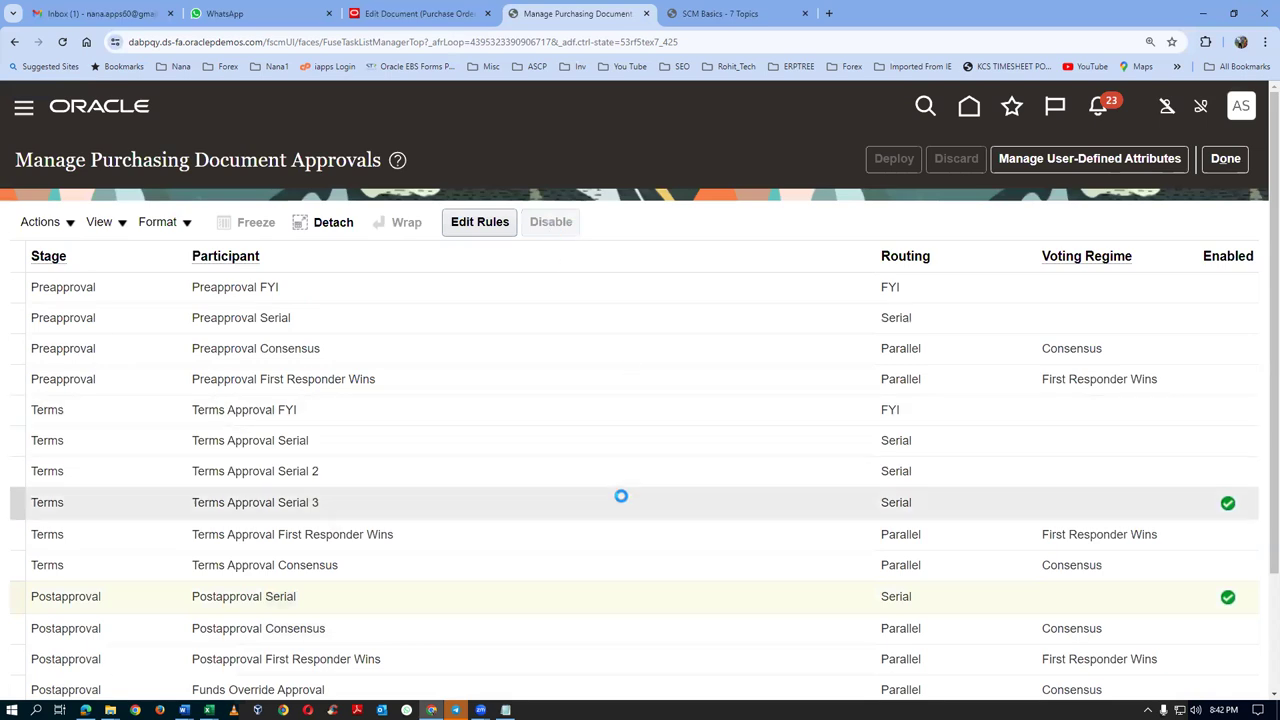
pyautogui.scroll(-1, 338, 517)
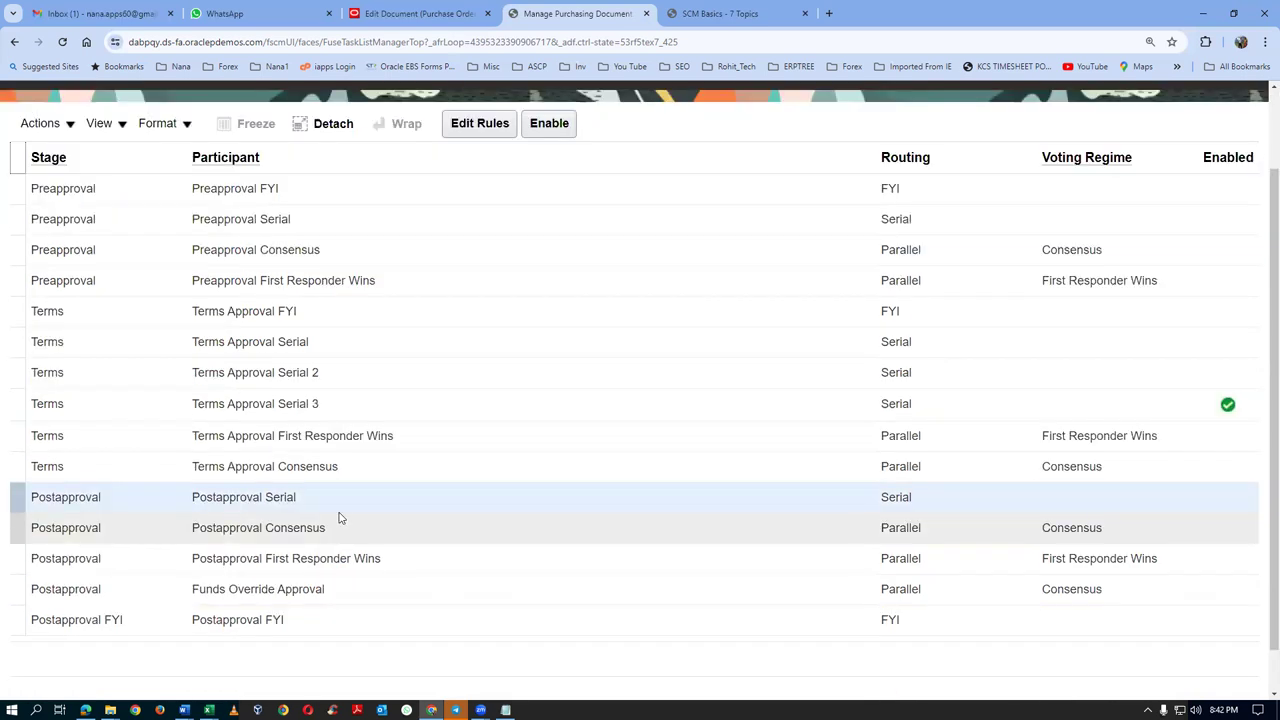
# Create a Terms Approval Serial 3 rule named auto with medium priority that always applies
pyautogui.click(547, 420)
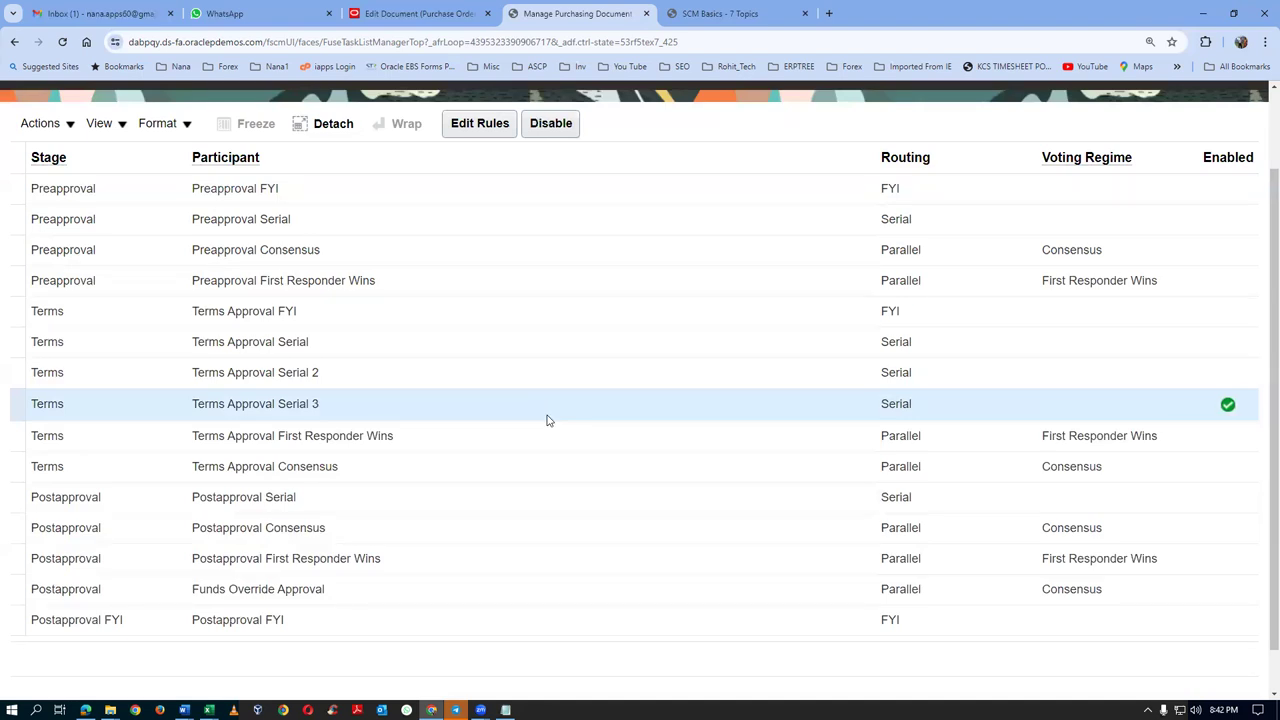
pyautogui.click(479, 123)
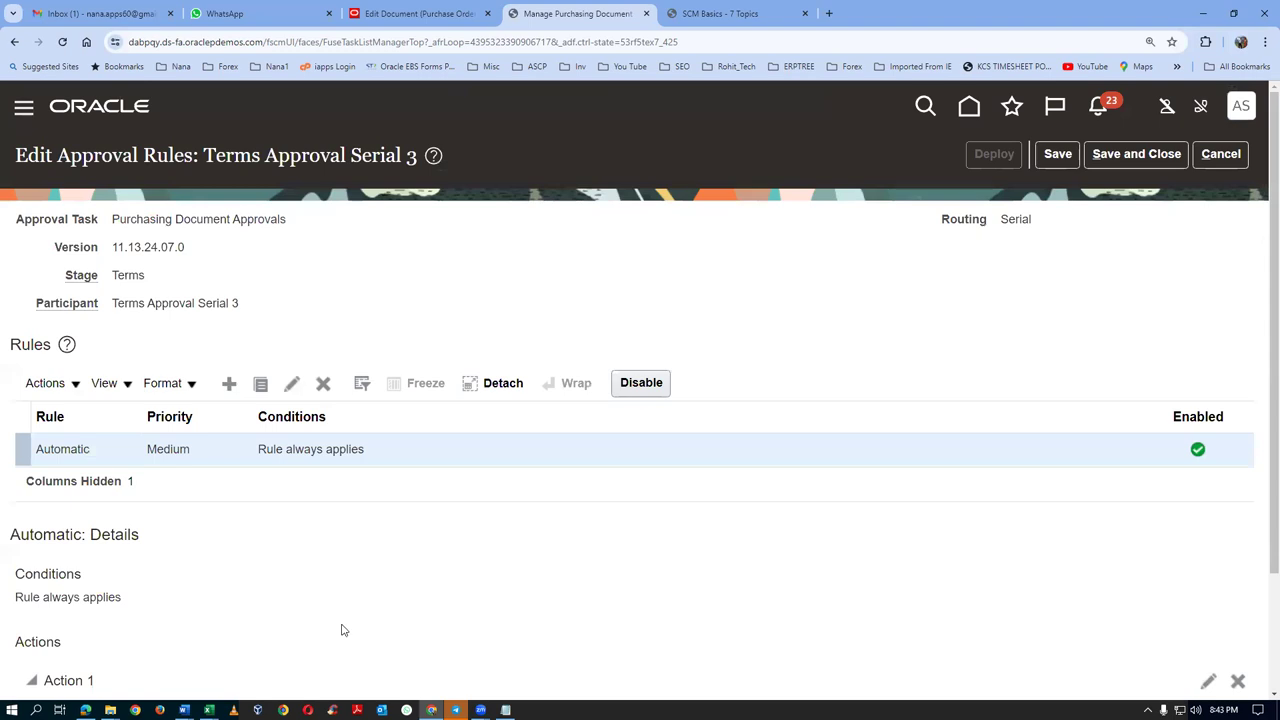
pyautogui.click(229, 383)
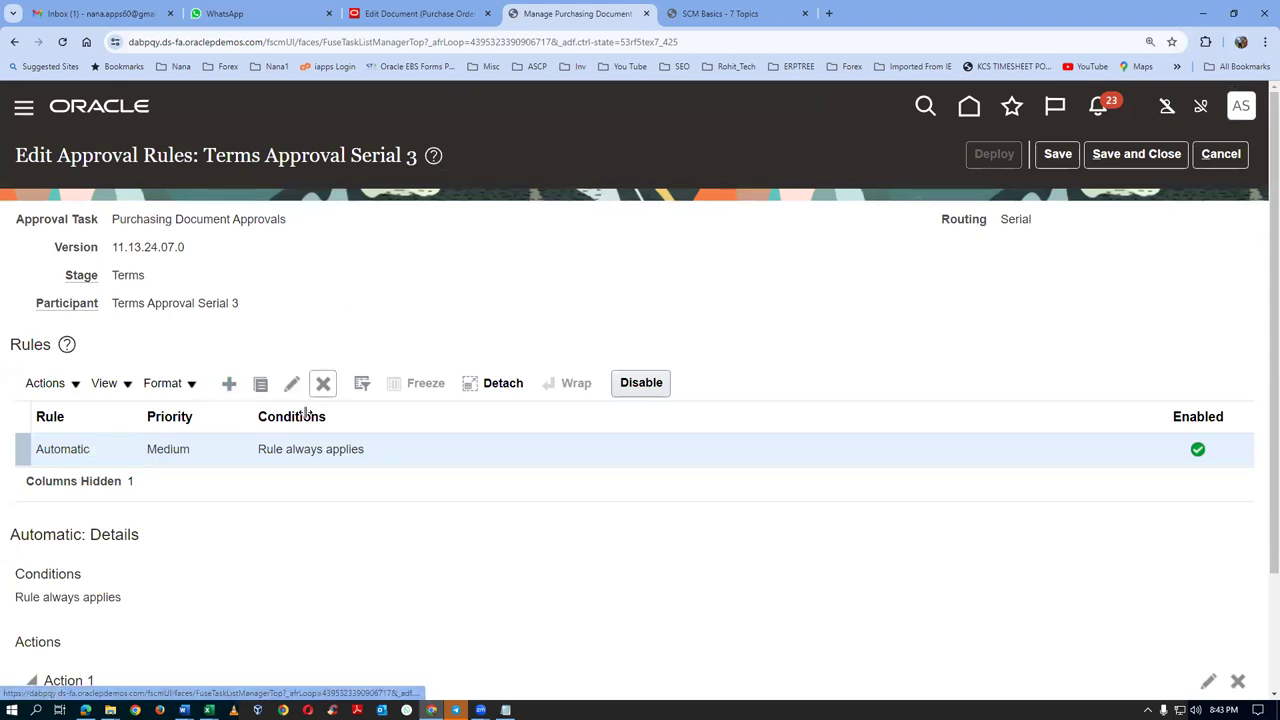
pyautogui.write('auto')
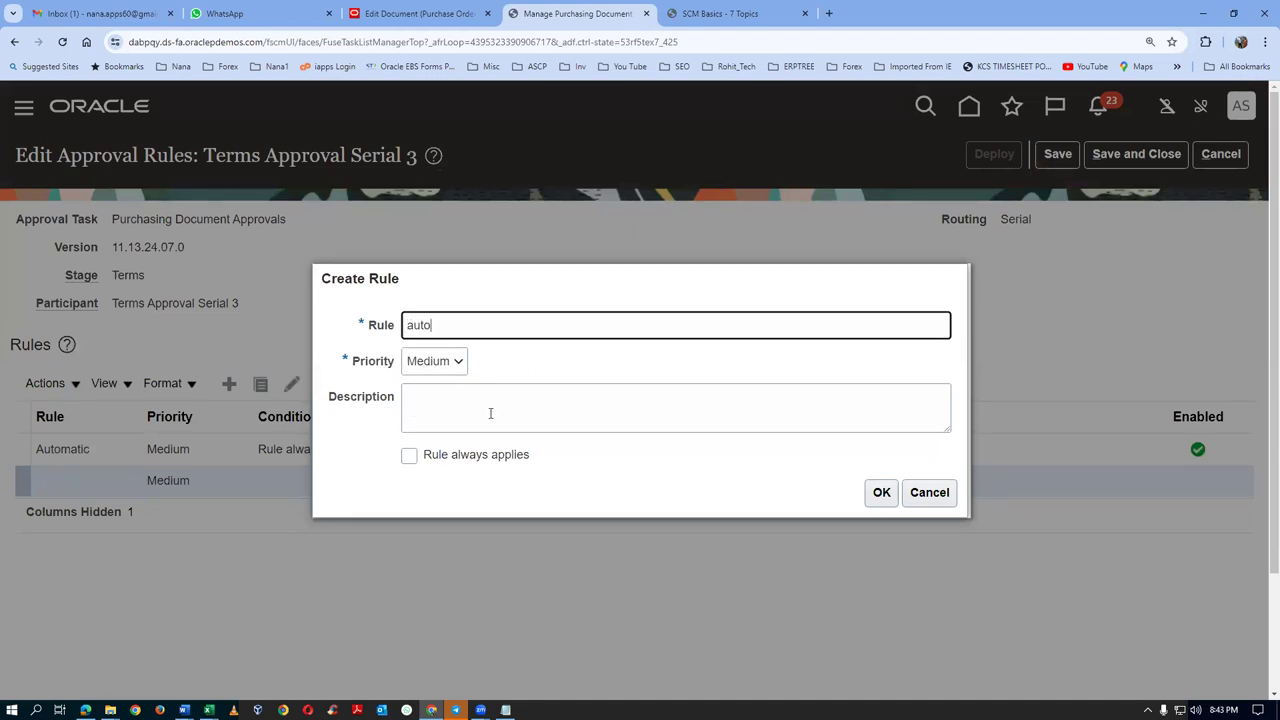
pyautogui.click(425, 459)
pyautogui.click(880, 490)
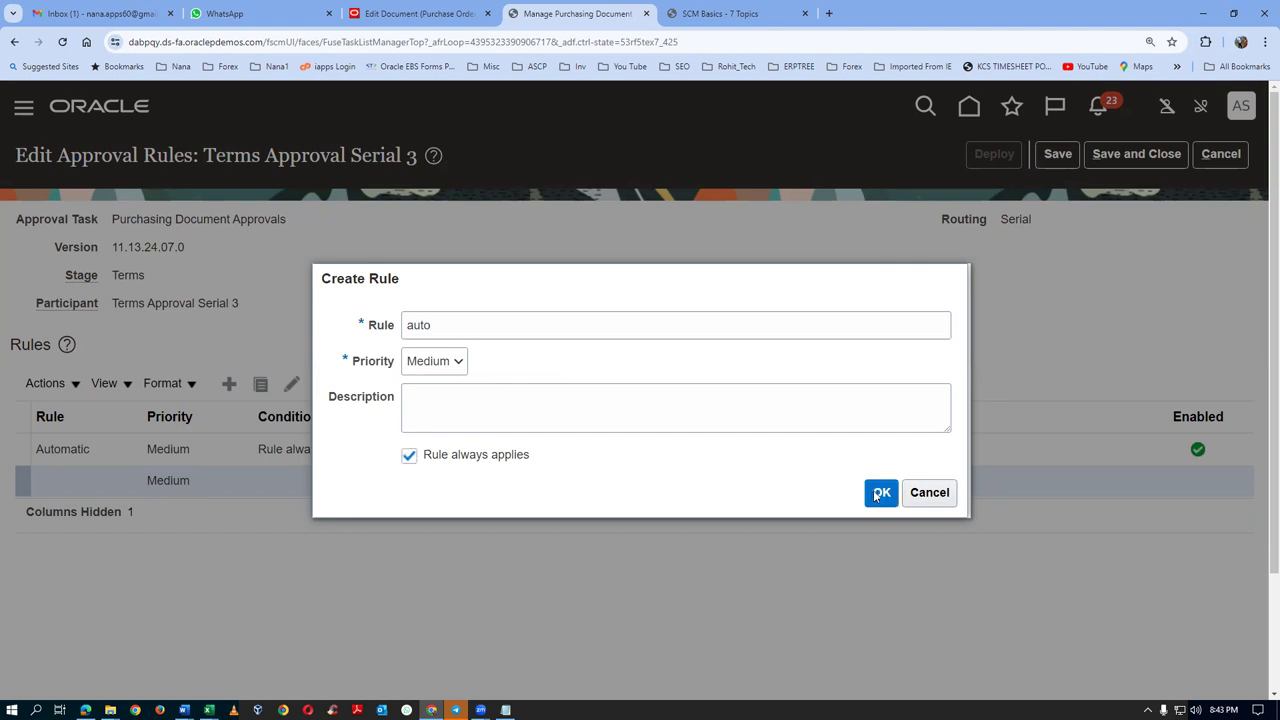
# Add an action to the auto rule with action type Automatic and outcome Approved
pyautogui.scroll(-2, 247, 562)
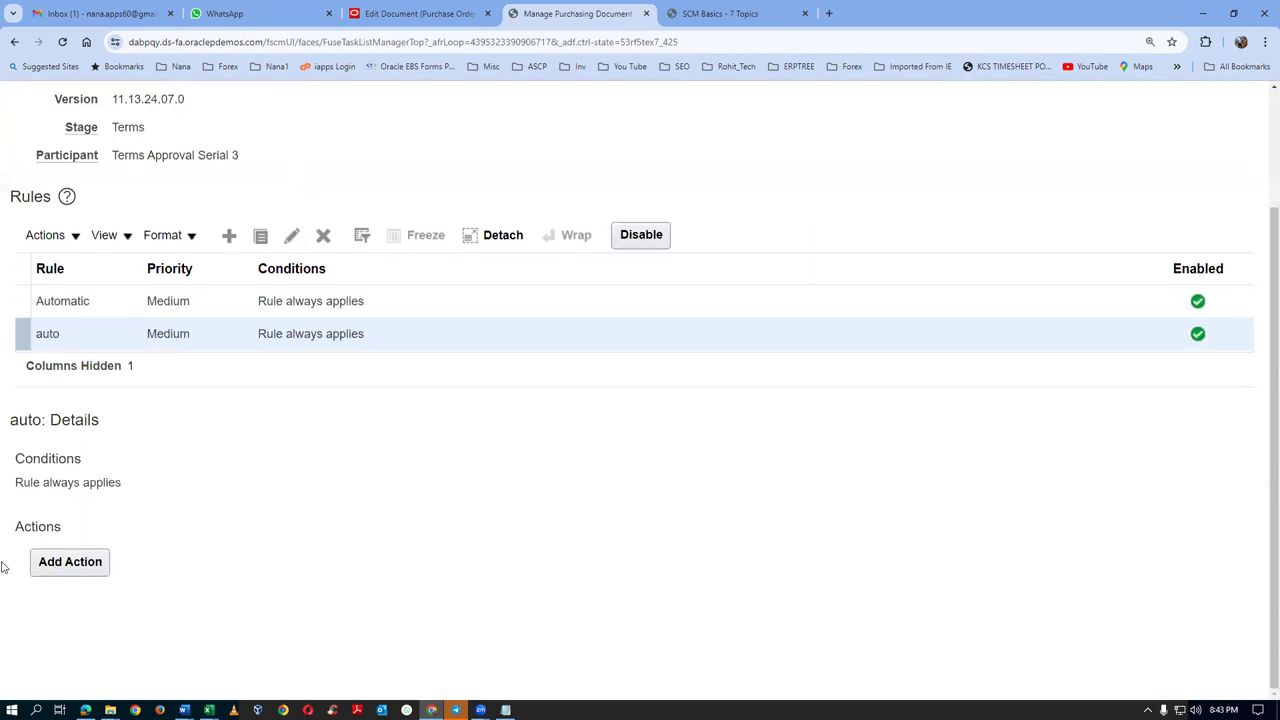
pyautogui.click(72, 564)
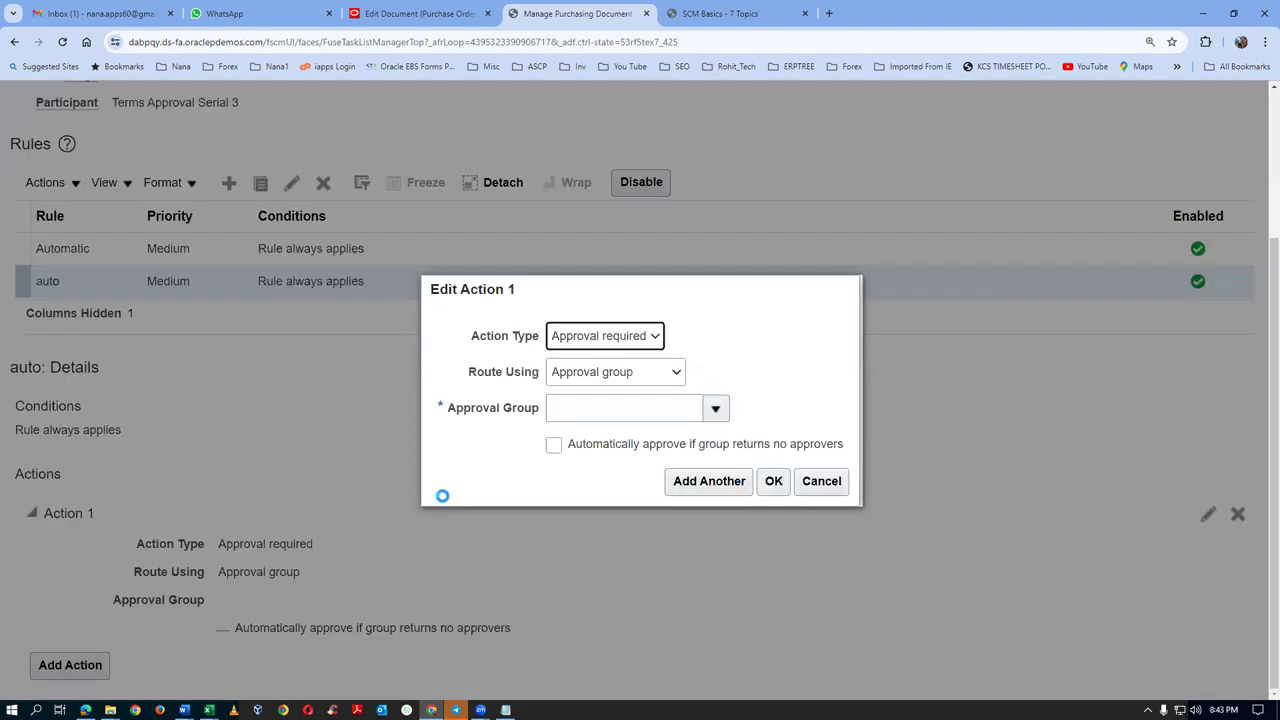
pyautogui.click(590, 345)
pyautogui.click(578, 372)
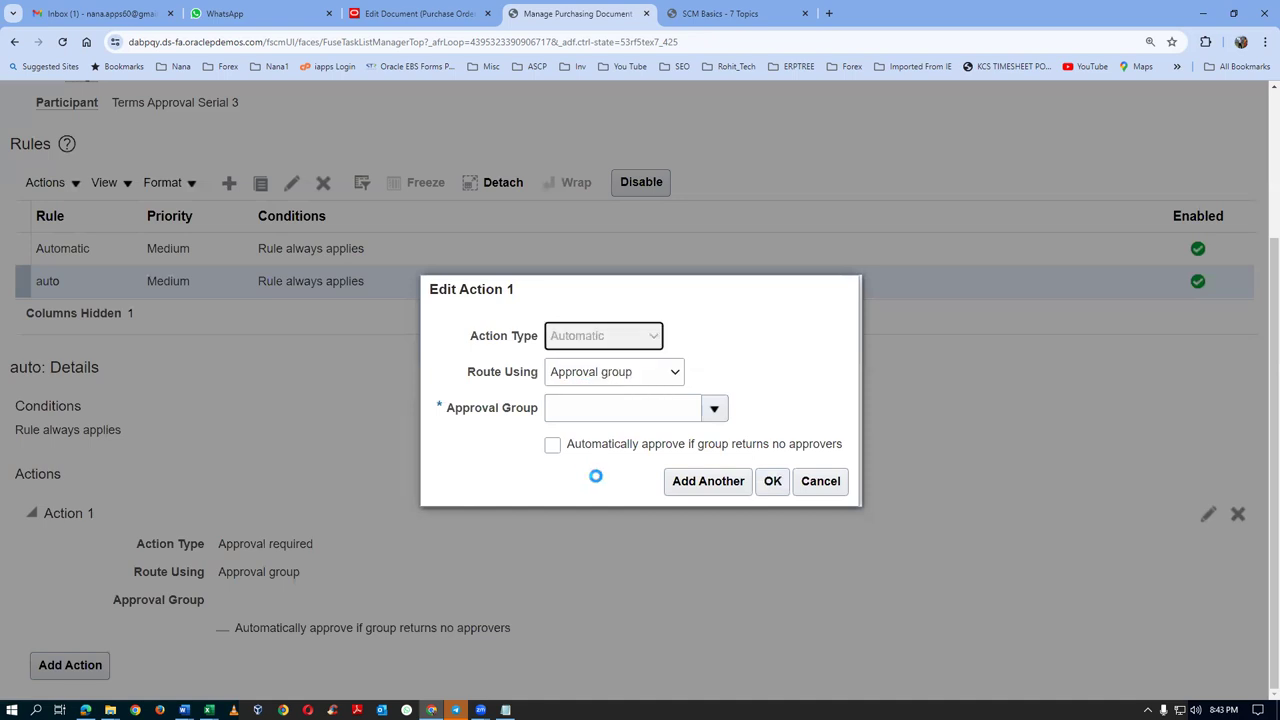
pyautogui.click(675, 445)
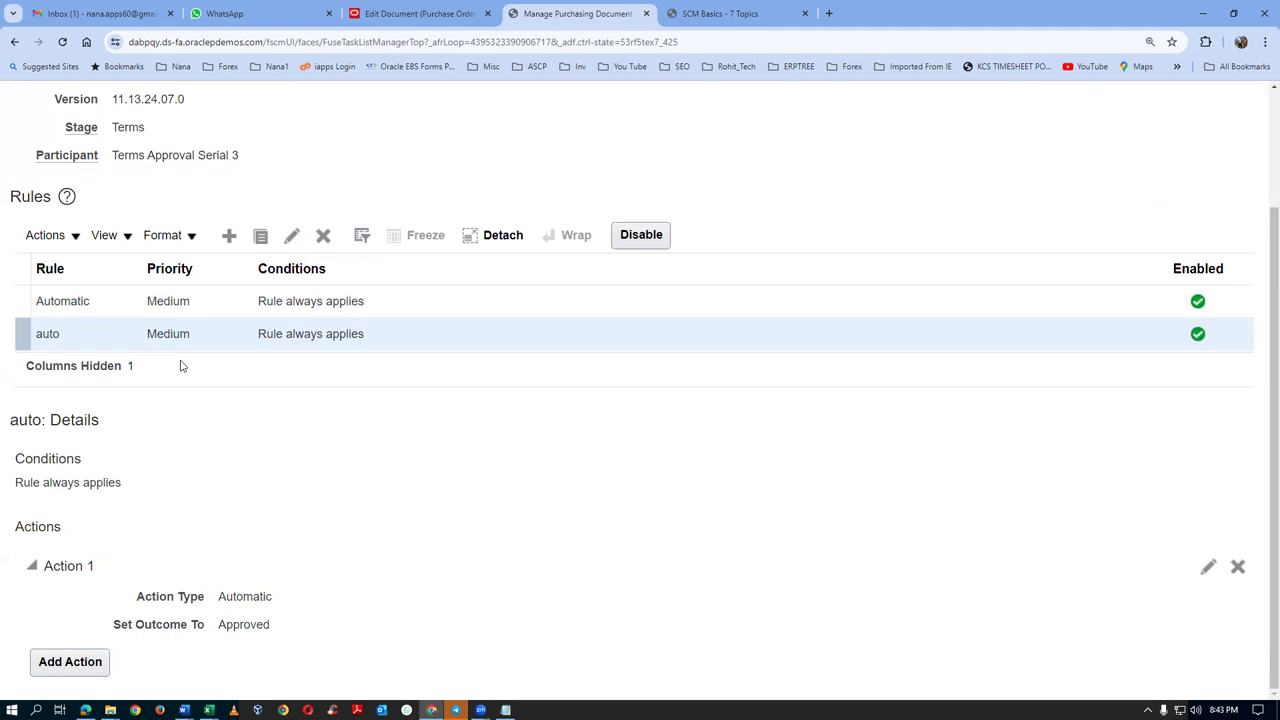
# Review the auto rule's conditions and action, and cancel editing the approval rules
pyautogui.scroll(3, 448, 540)
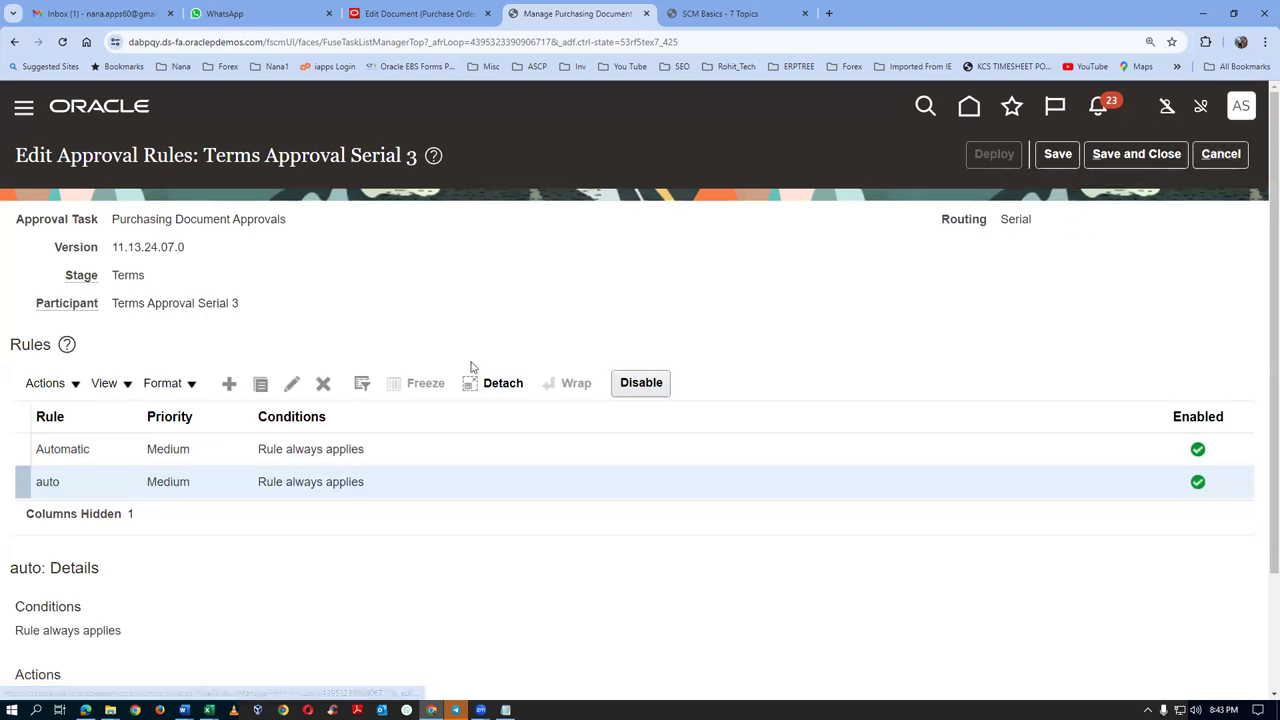
pyautogui.scroll(-3, 344, 474)
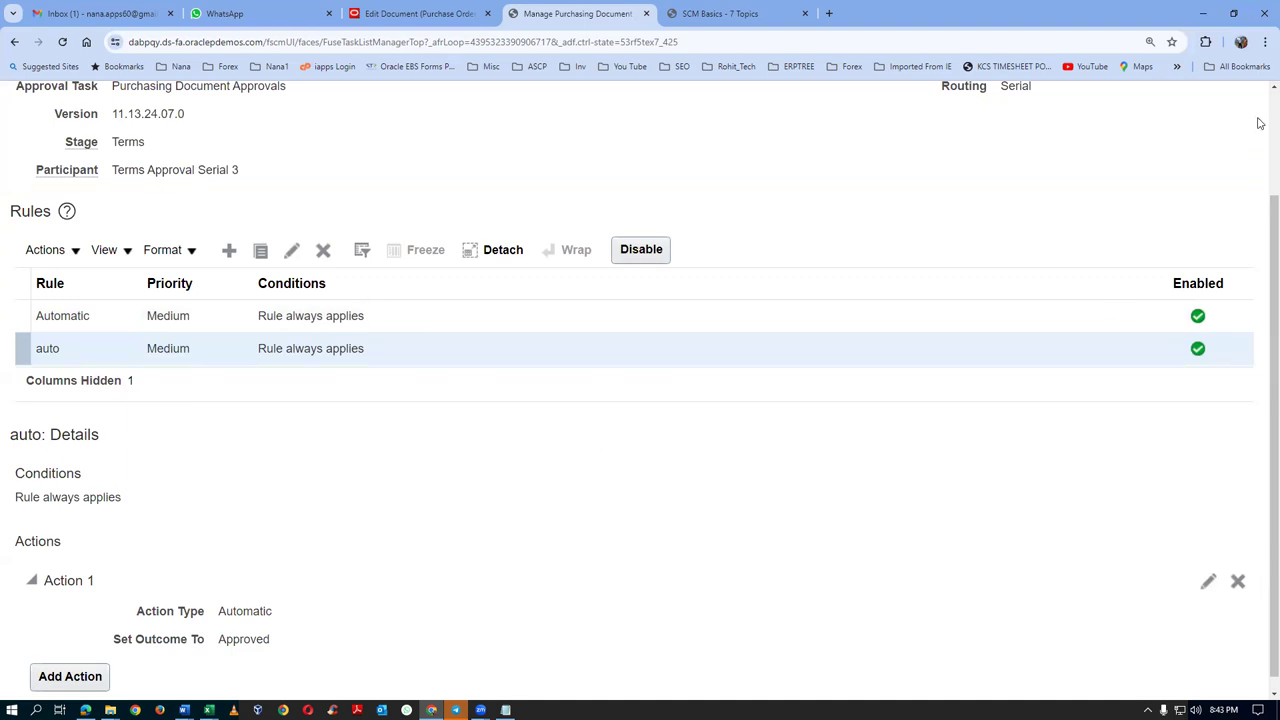
pyautogui.scroll(3, 1260, 122)
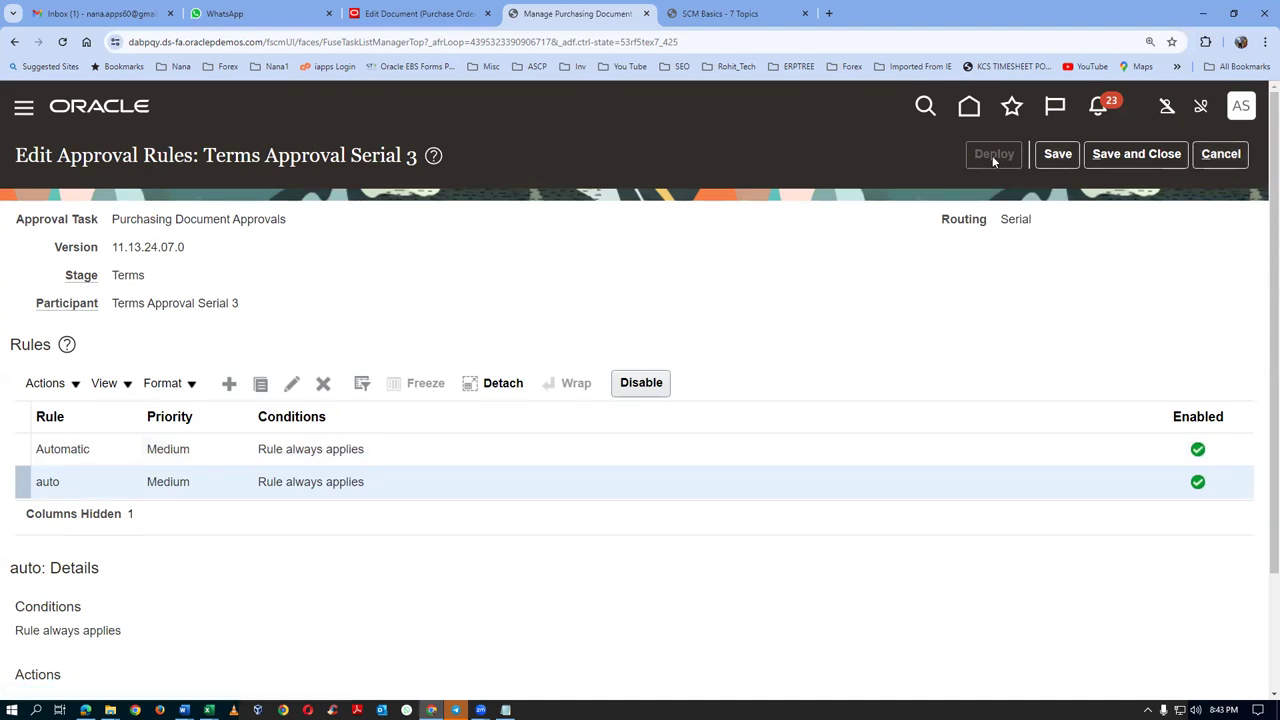
pyautogui.click(1243, 157)
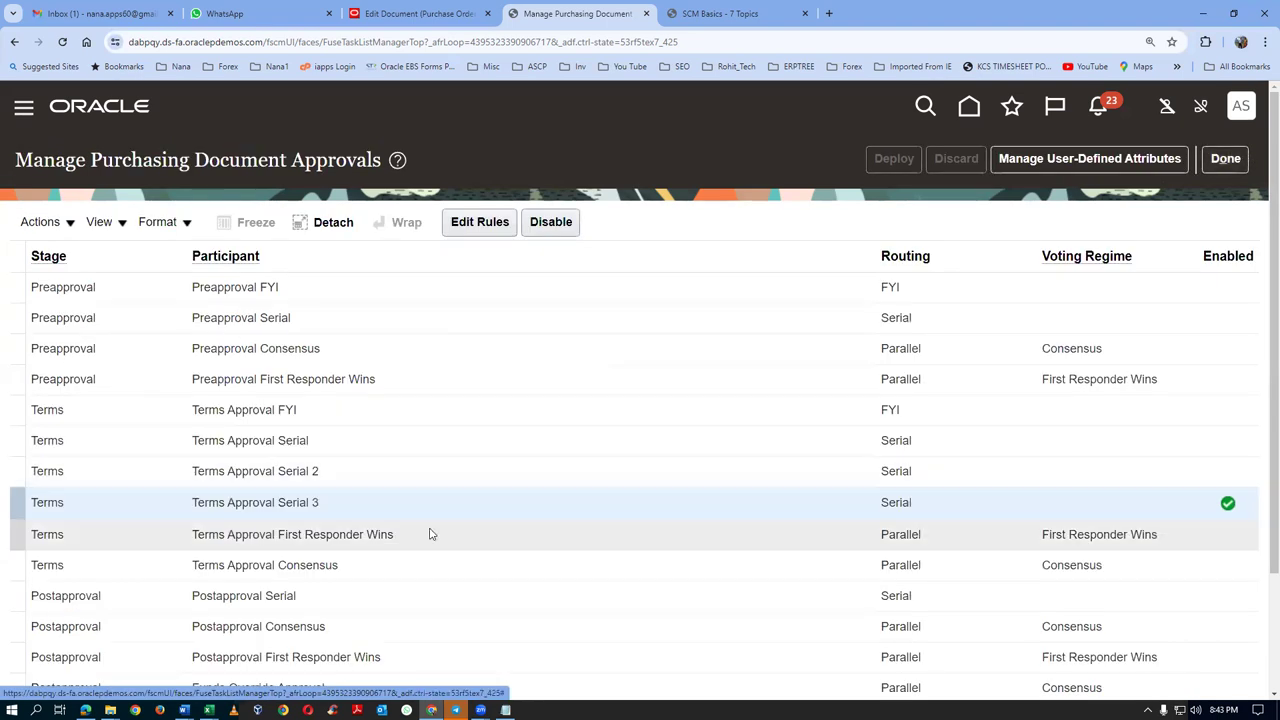
# Reopen the Terms Approval Serial 3 rules, save and deploy them, and close the purchasing document approvals page
pyautogui.click(474, 222)
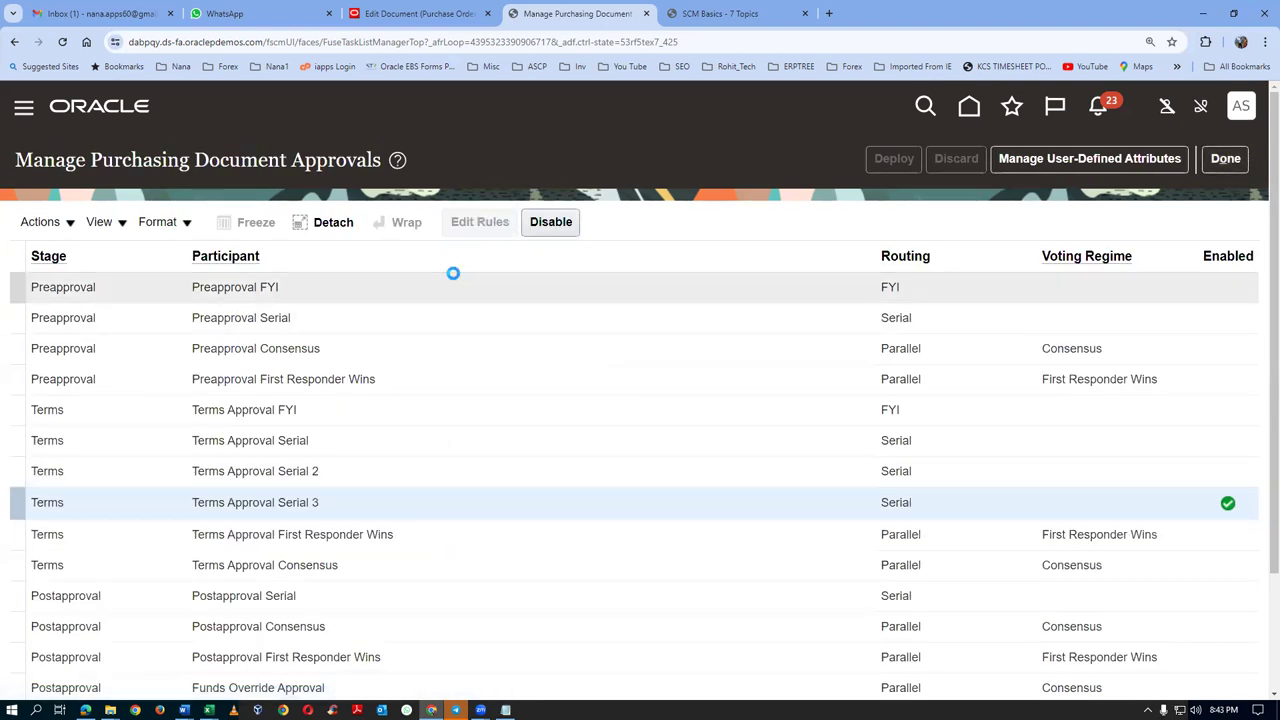
pyautogui.scroll(-2, 356, 467)
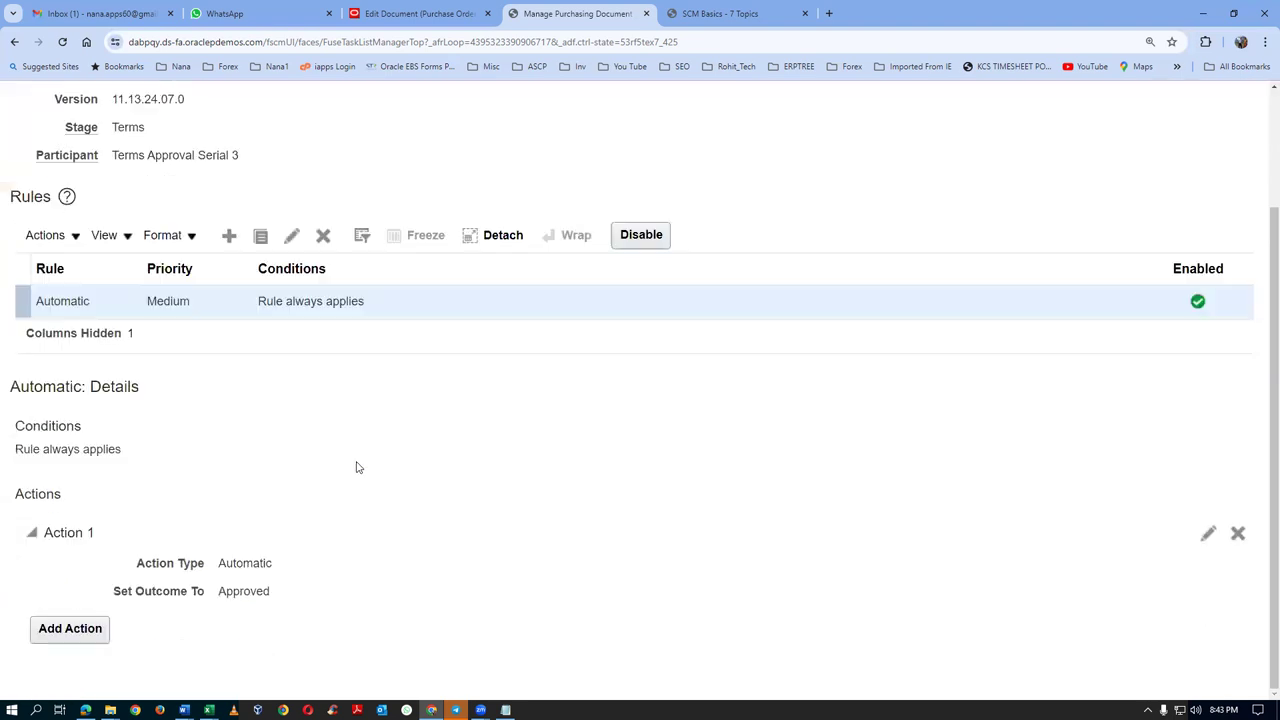
pyautogui.scroll(2, 361, 470)
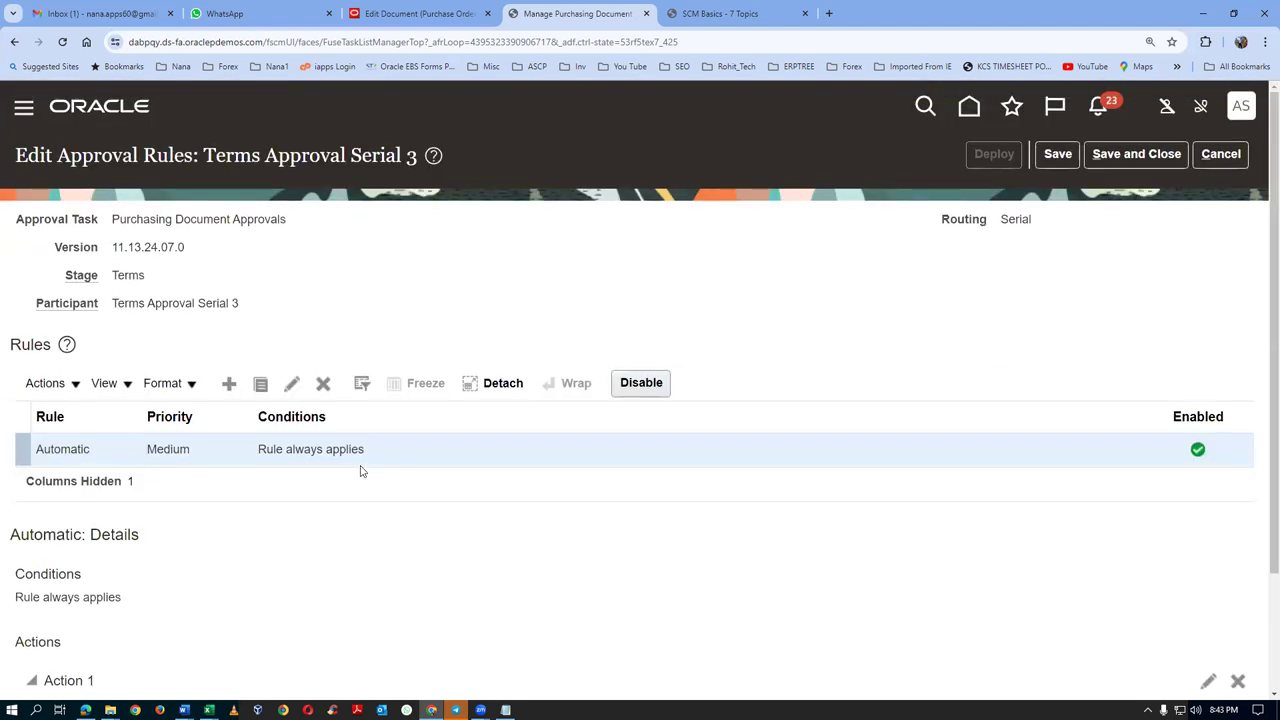
pyautogui.click(1057, 158)
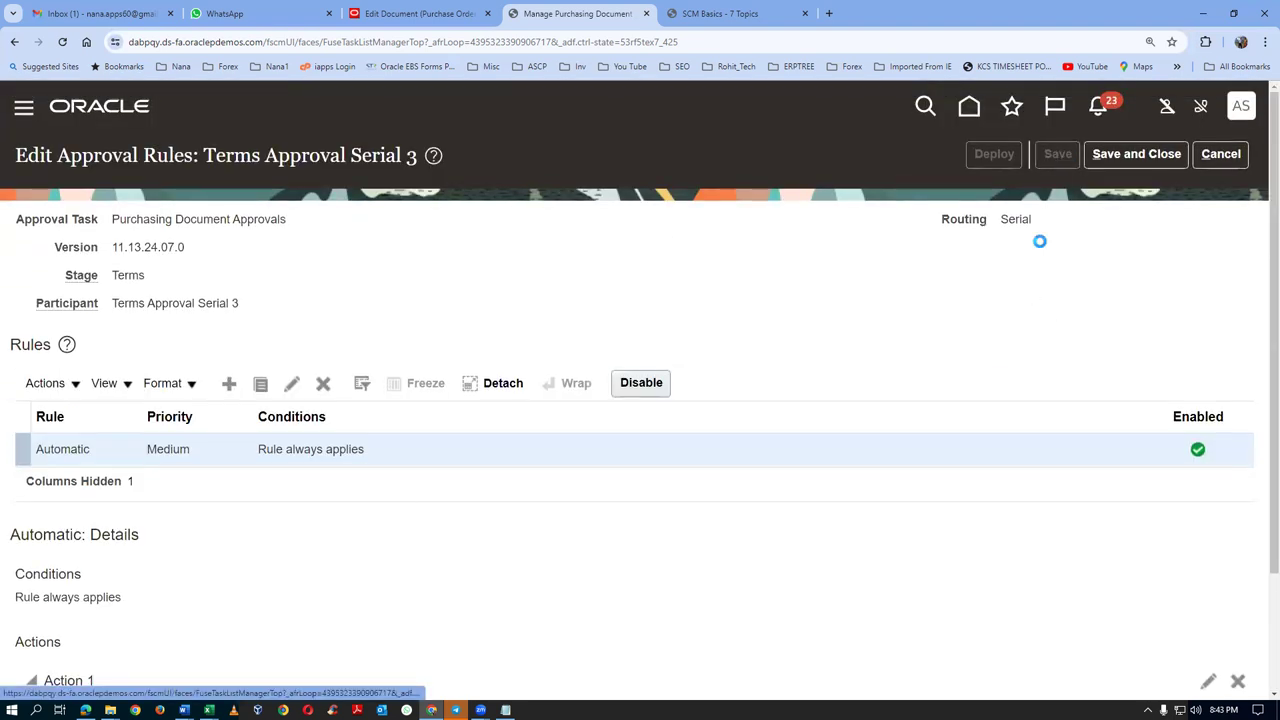
pyautogui.click(998, 160)
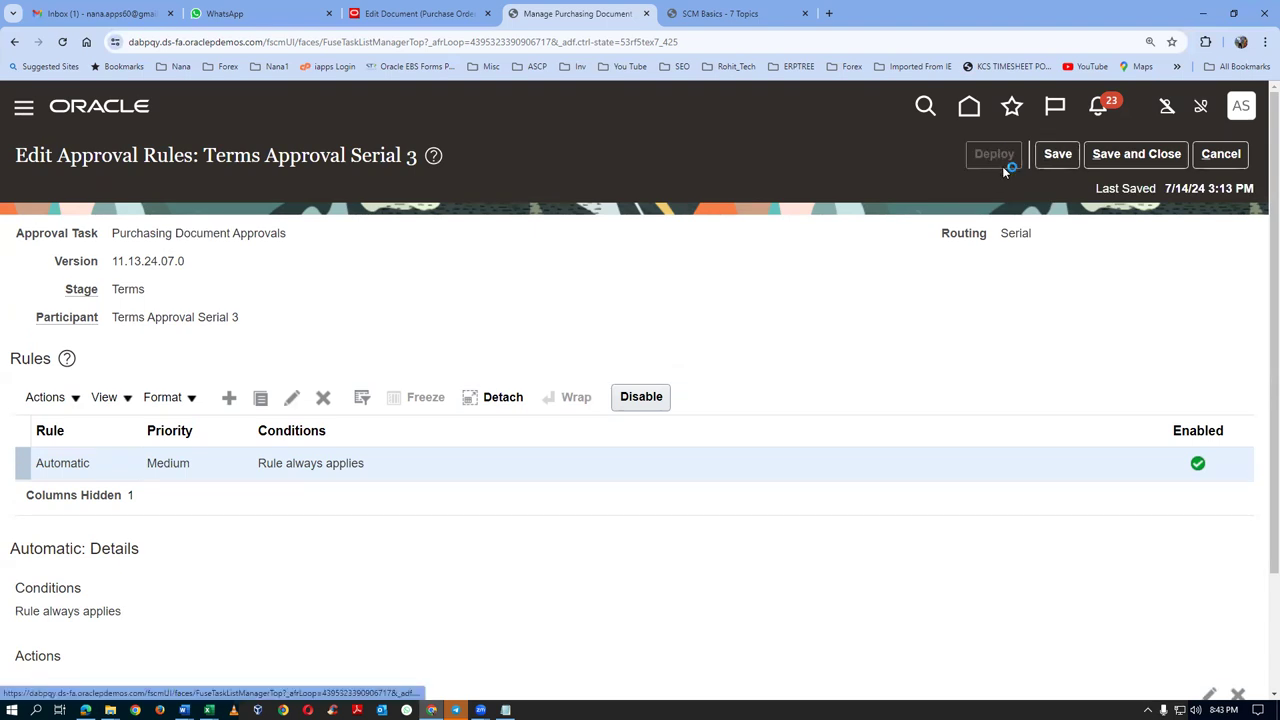
pyautogui.click(865, 418)
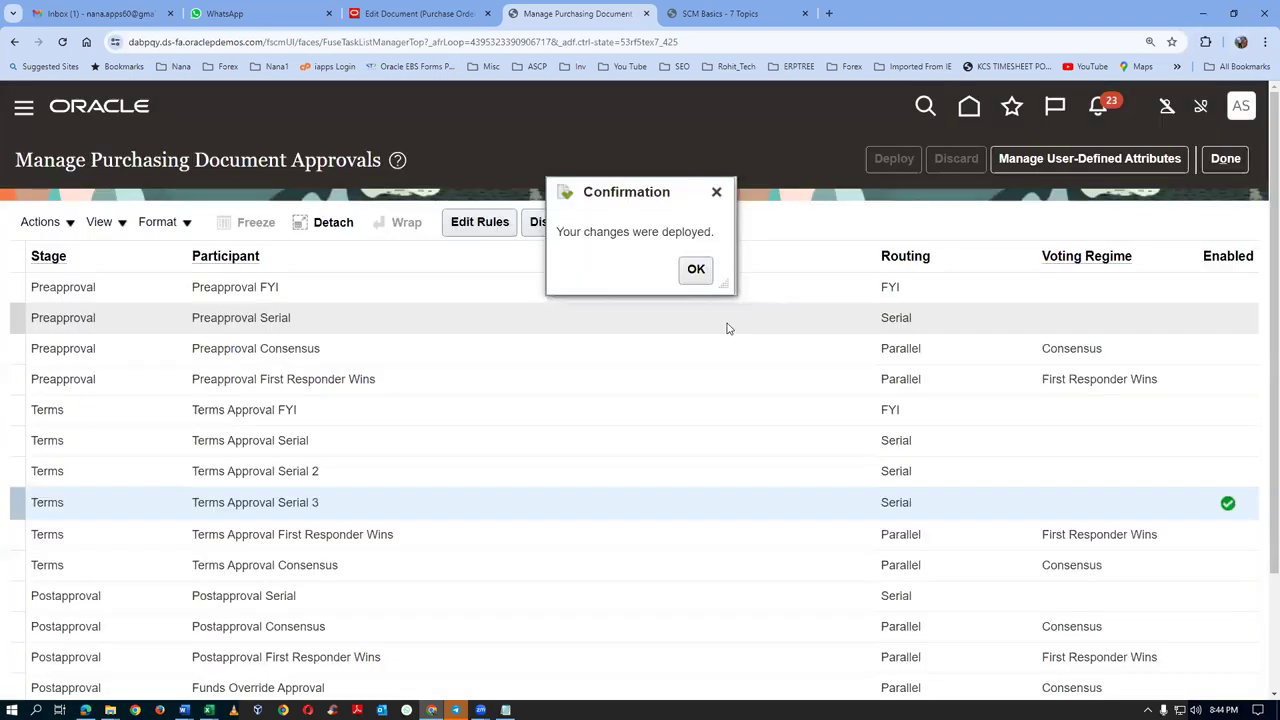
pyautogui.click(697, 271)
pyautogui.click(1225, 158)
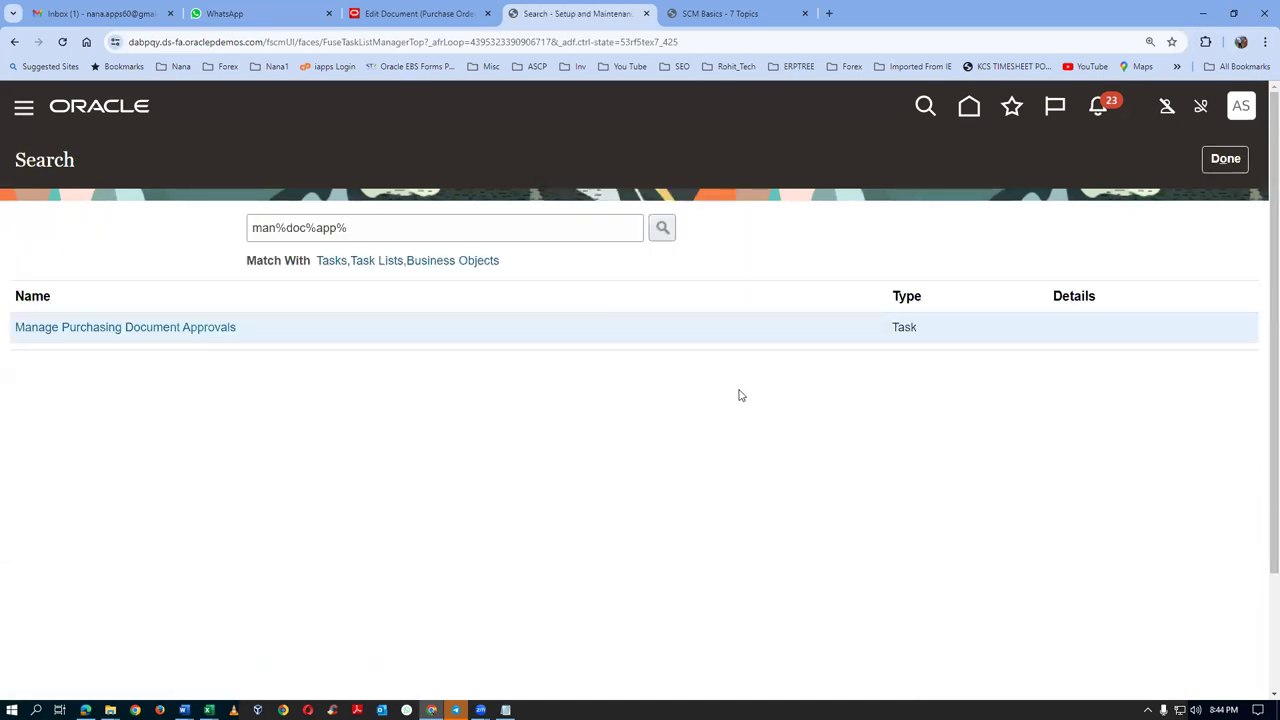
# Reopen Manage Purchasing Document Approvals and select Terms Approval Serial 3 to check its enabled status
pyautogui.click(183, 339)
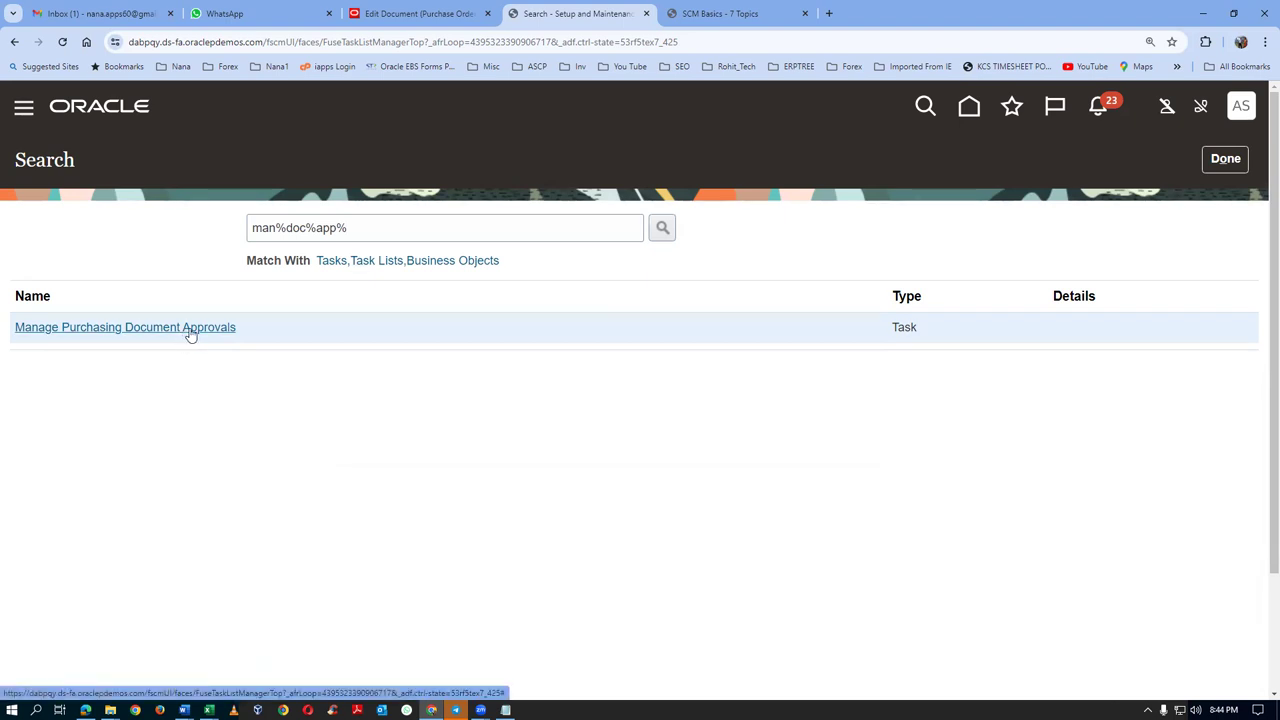
pyautogui.click(190, 334)
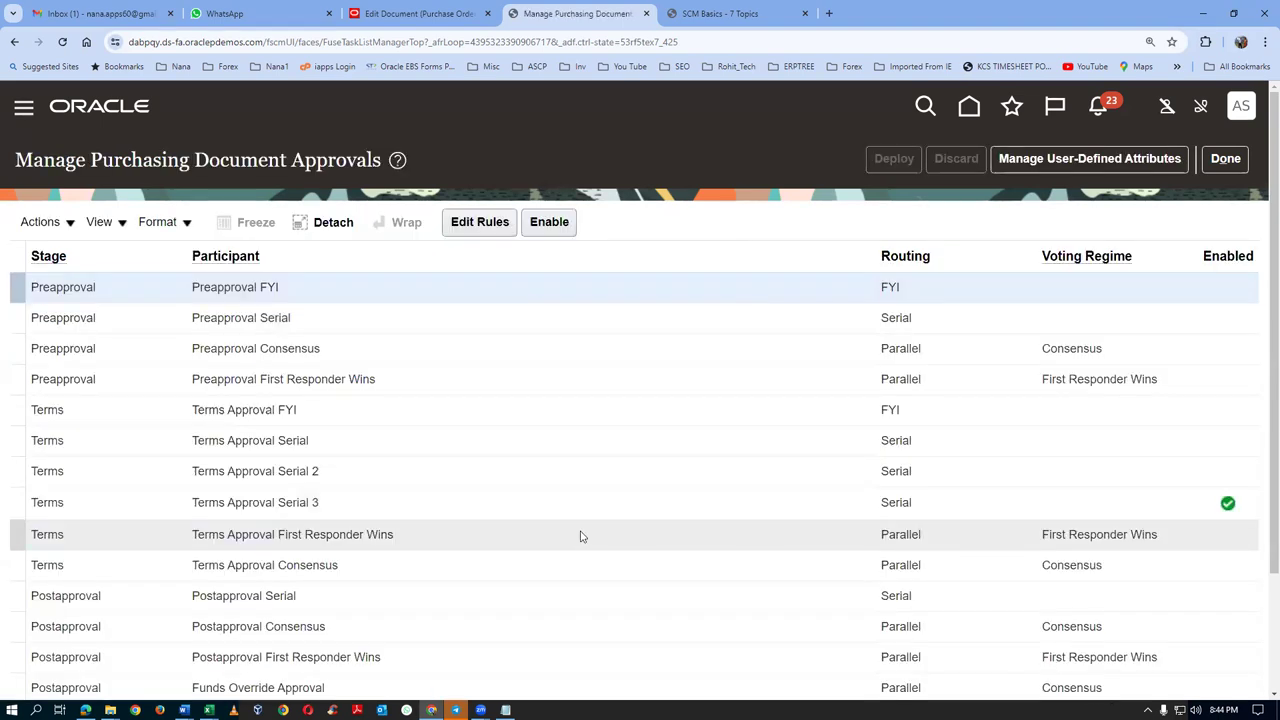
pyautogui.click(449, 504)
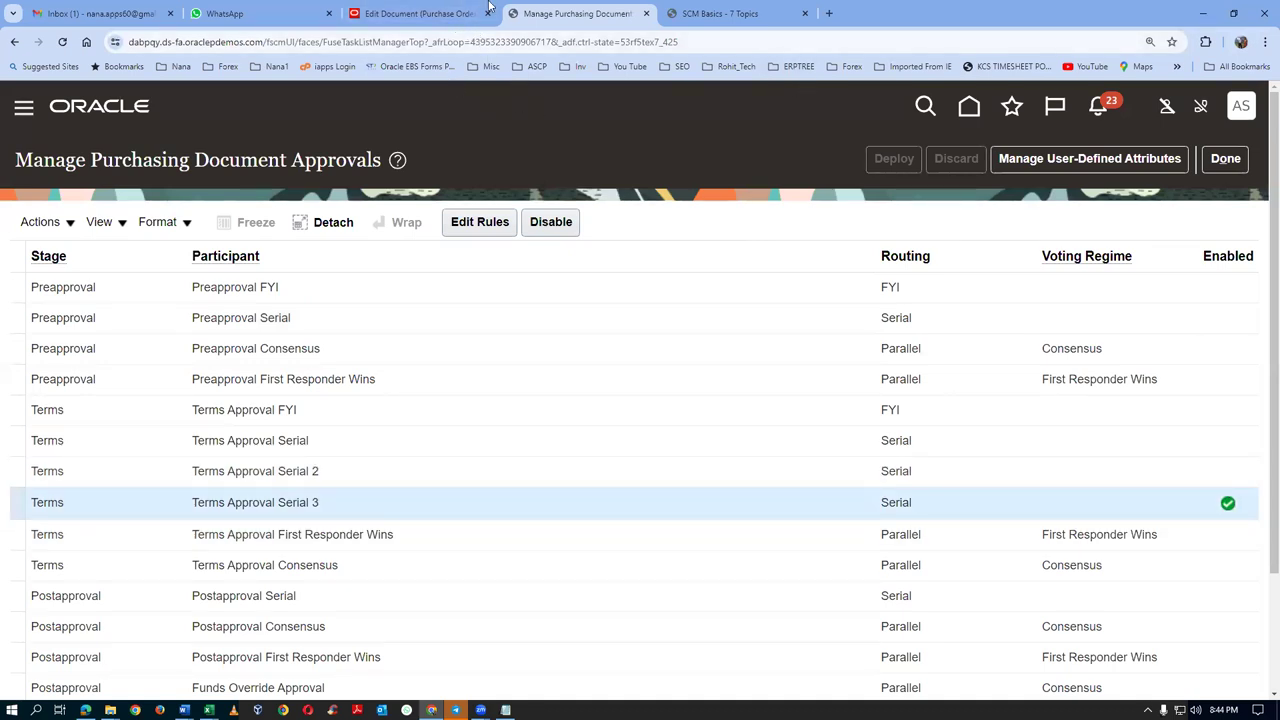
# Return to the purchase order and open Manage Approvals to review its approval stages and participants
pyautogui.click(450, 14)
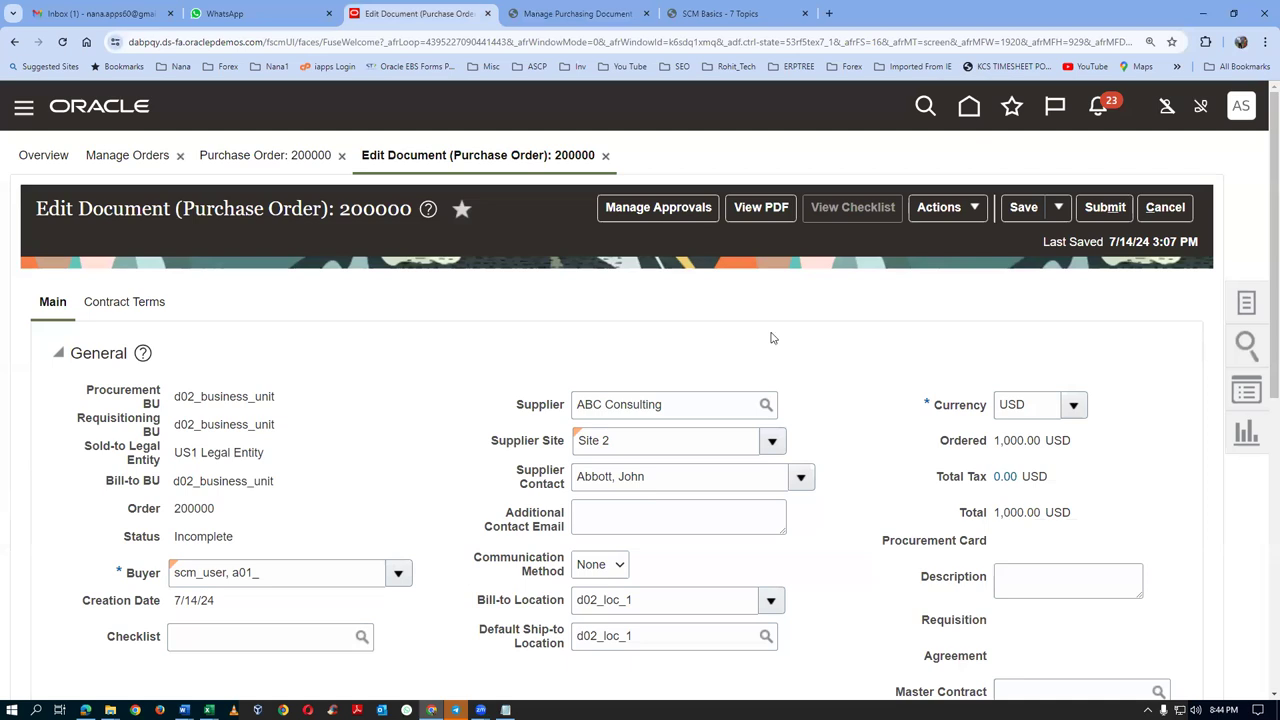
pyautogui.click(675, 213)
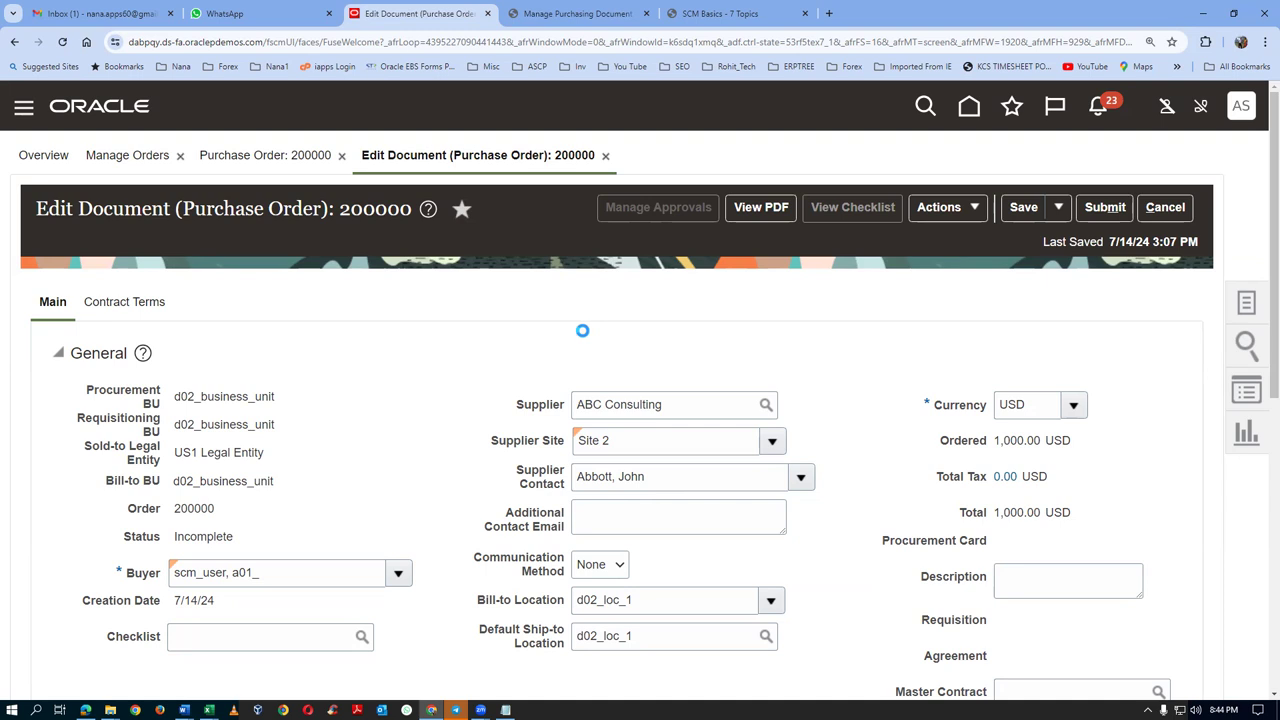
pyautogui.scroll(-2, 409, 449)
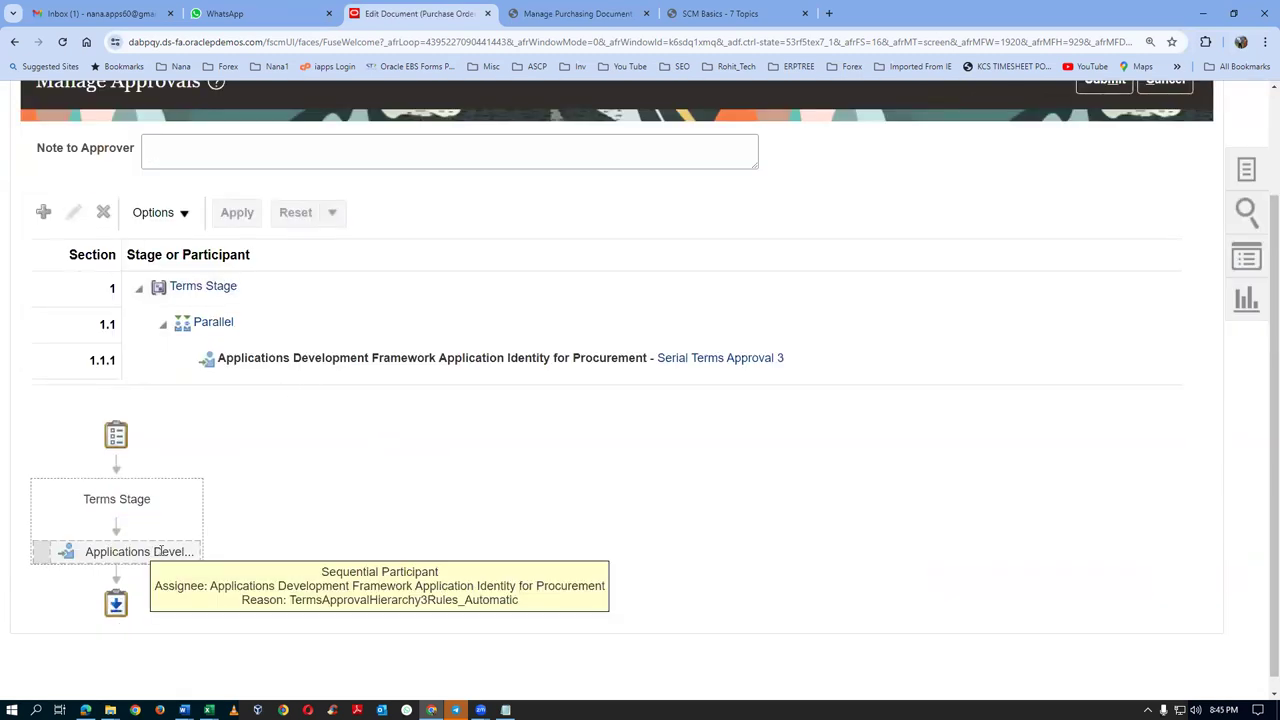
# Submit the purchase order for approval from Manage Approvals and acknowledge the confirmation
pyautogui.scroll(2, 1022, 470)
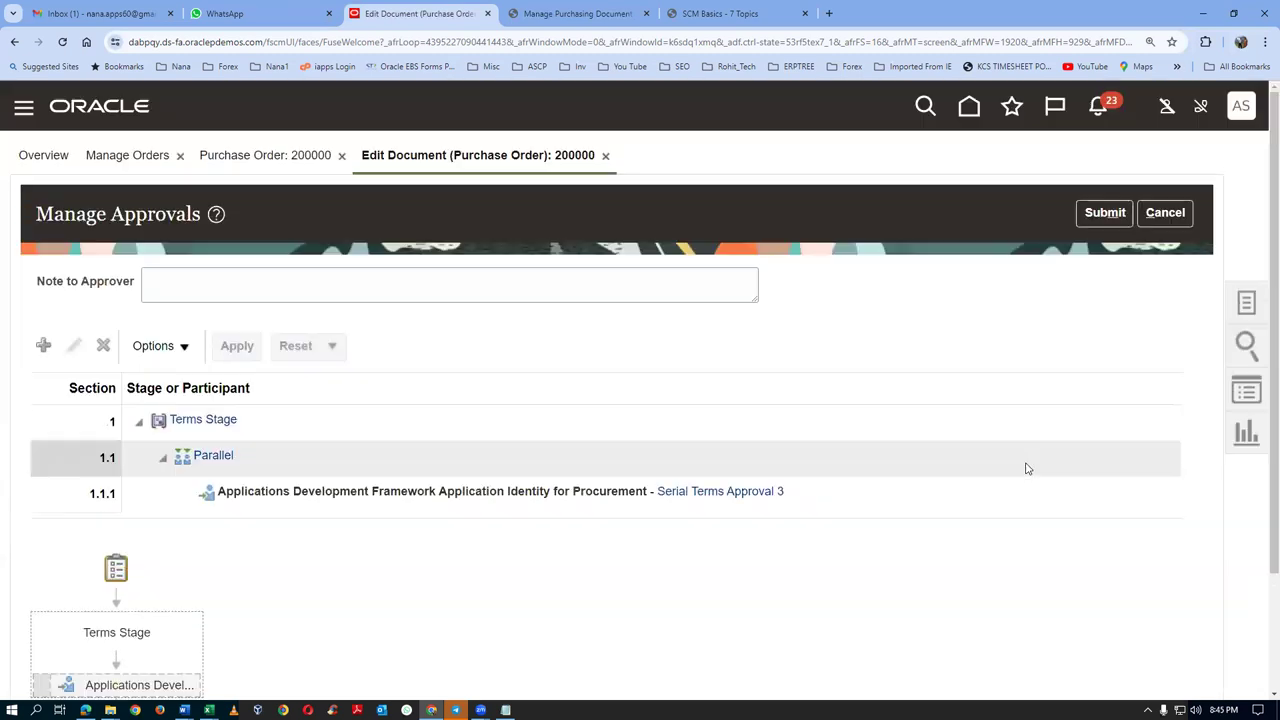
pyautogui.click(1105, 213)
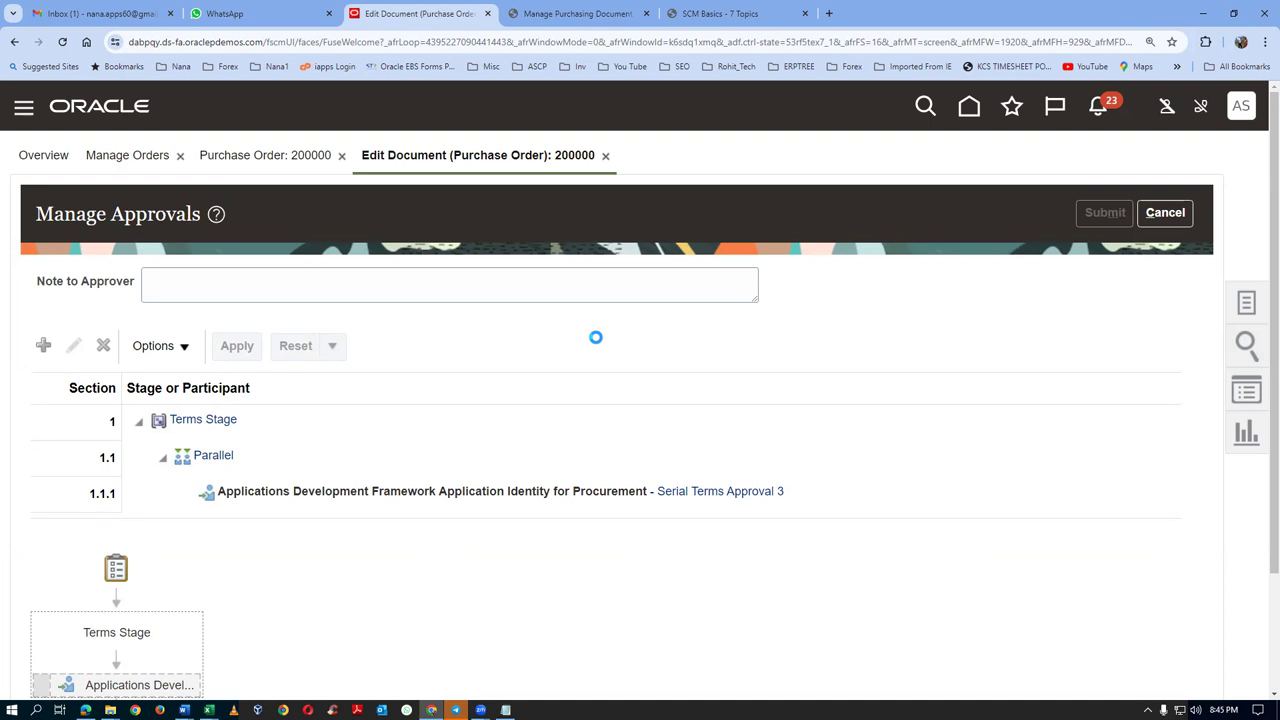
pyautogui.scroll(-2, 338, 630)
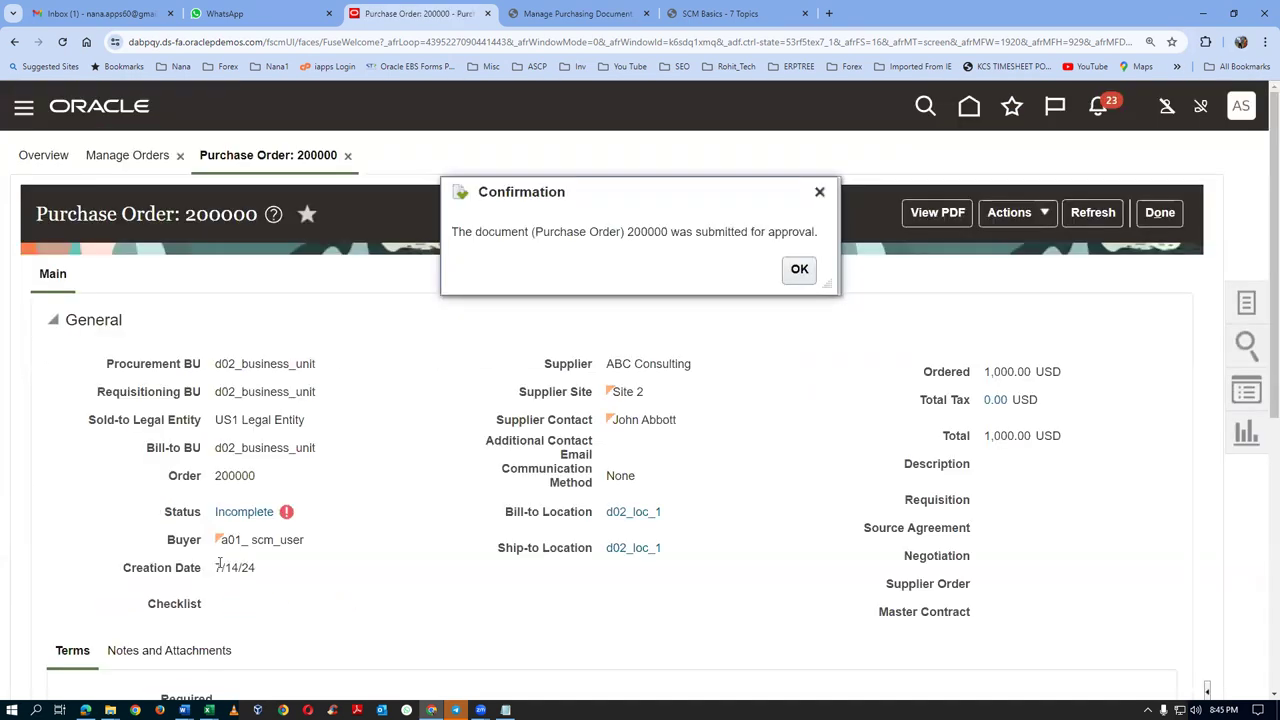
pyautogui.click(800, 270)
# Open the purchase order's schedule details for line 1, check the receipt routing, and return to Manage Orders
pyautogui.scroll(-5, 326, 451)
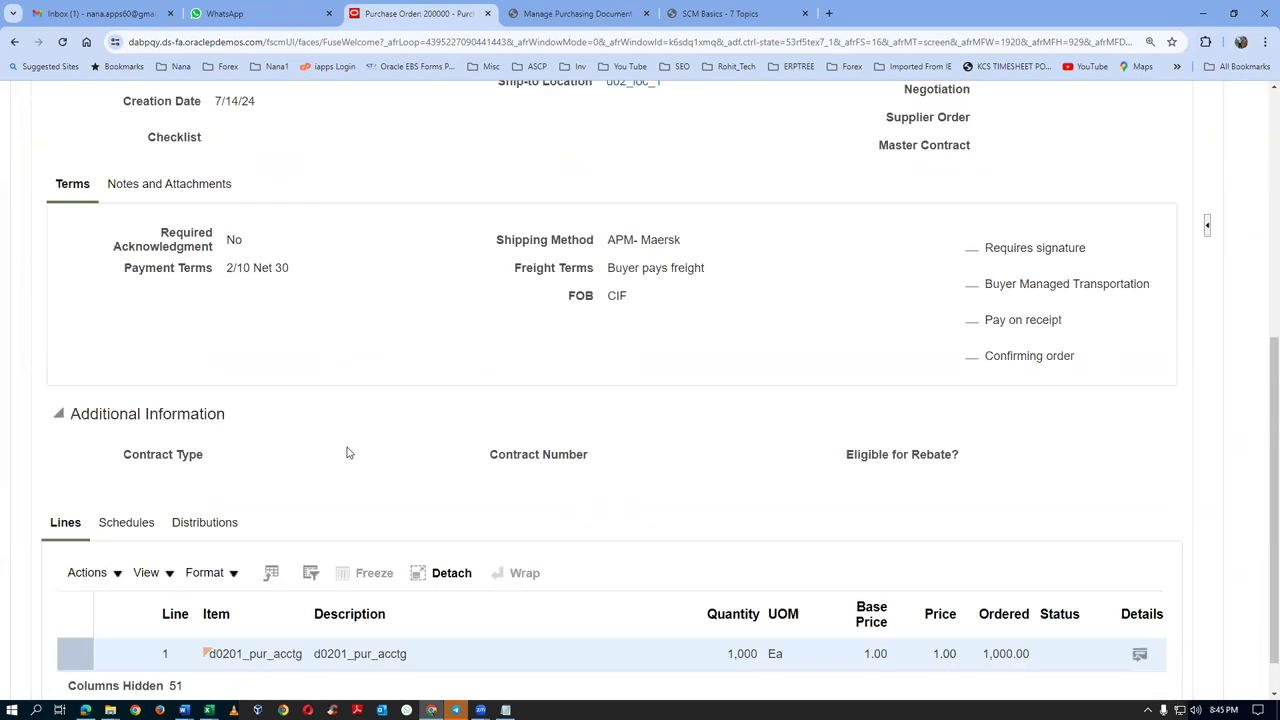
pyautogui.click(130, 524)
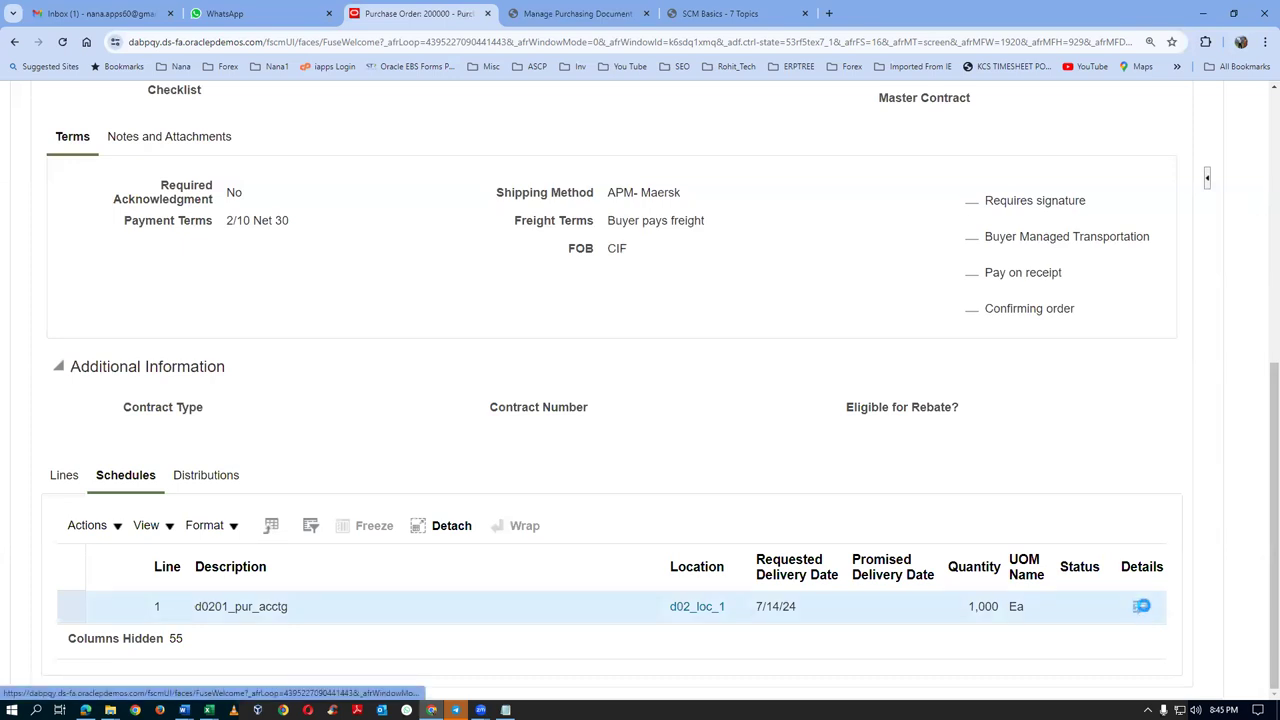
pyautogui.click(1141, 606)
pyautogui.scroll(-5, 1137, 419)
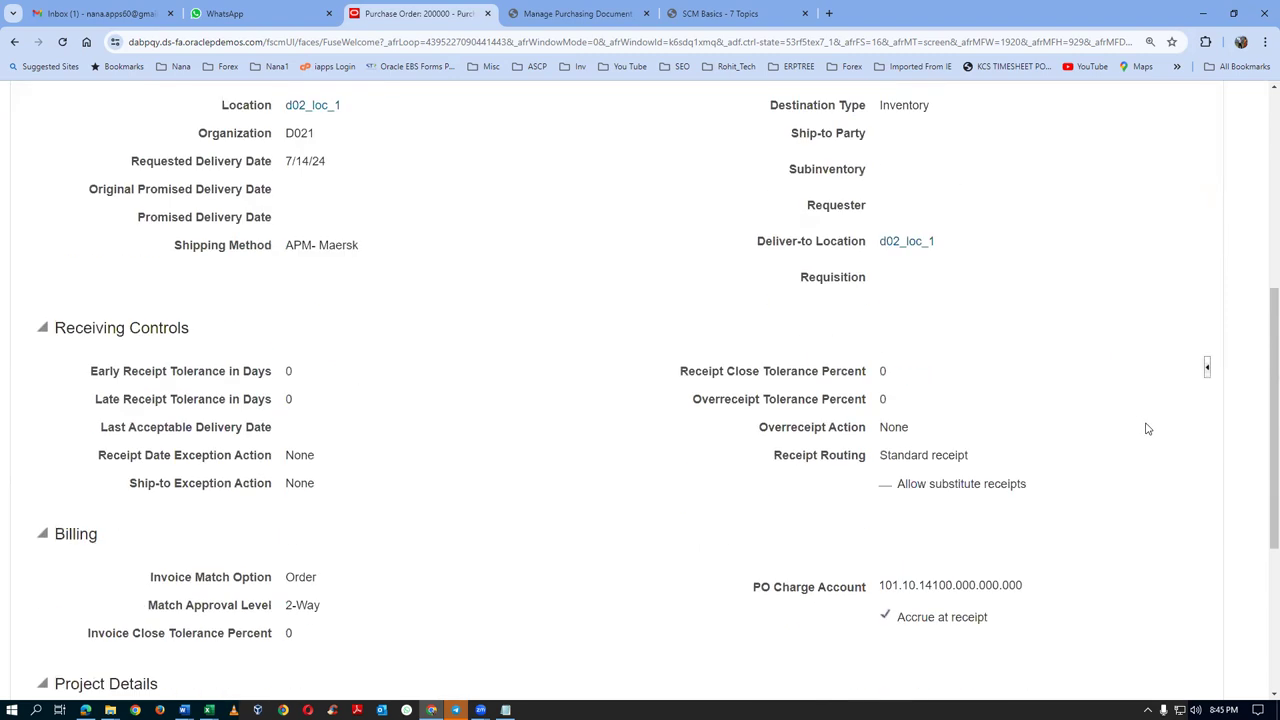
pyautogui.moveTo(888, 455); pyautogui.dragTo(956, 455)
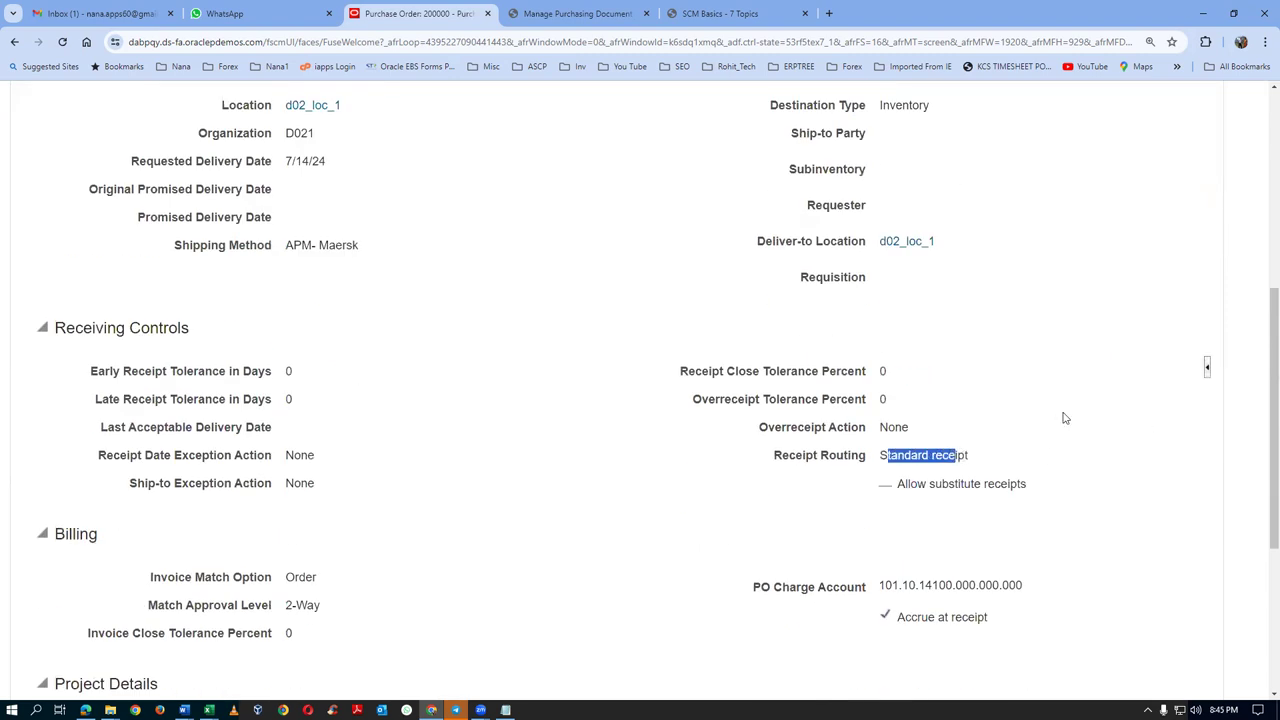
pyautogui.scroll(5, 1065, 418)
pyautogui.click(1158, 215)
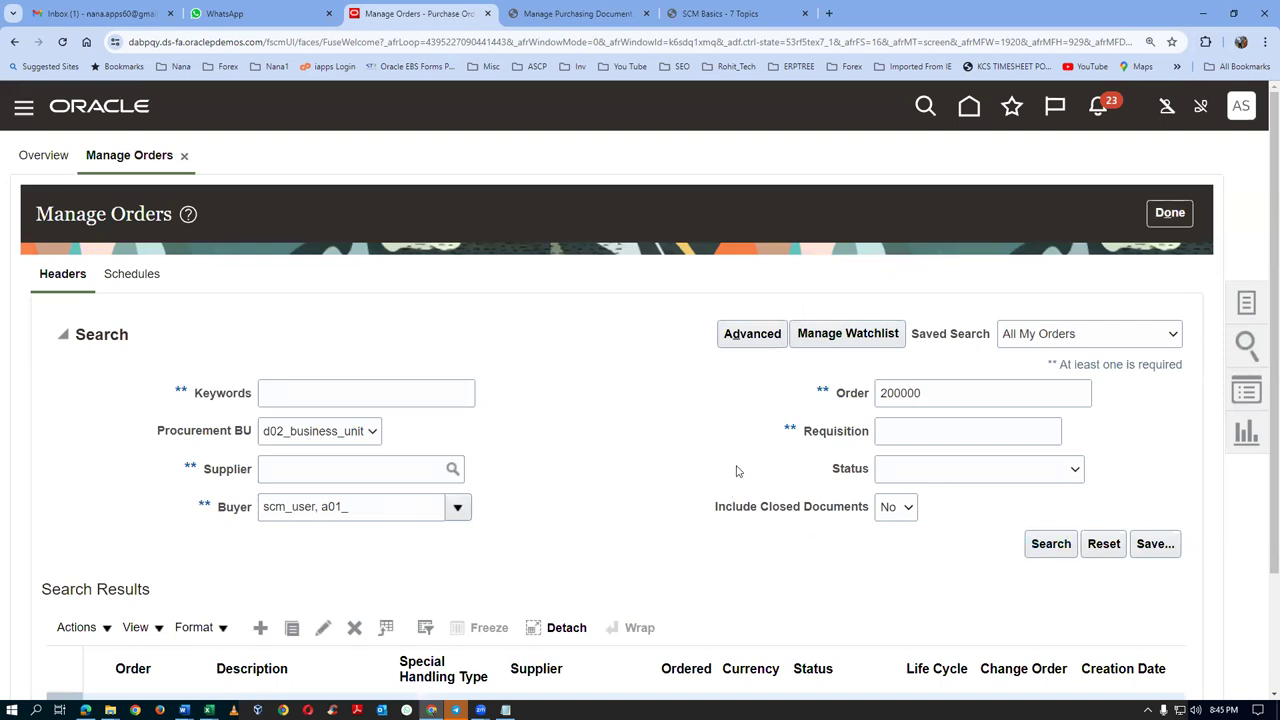
# Open the order's approval status details from the search results and dismiss the message
pyautogui.scroll(-2, 740, 465)
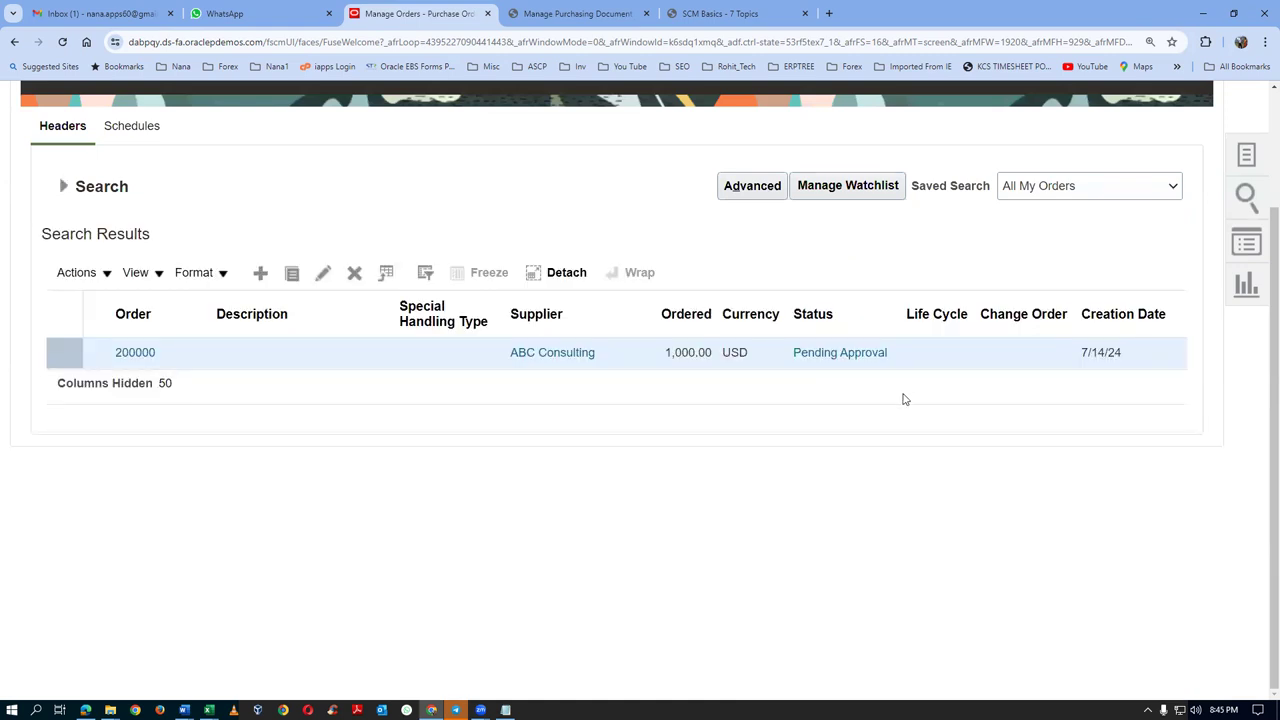
pyautogui.click(848, 358)
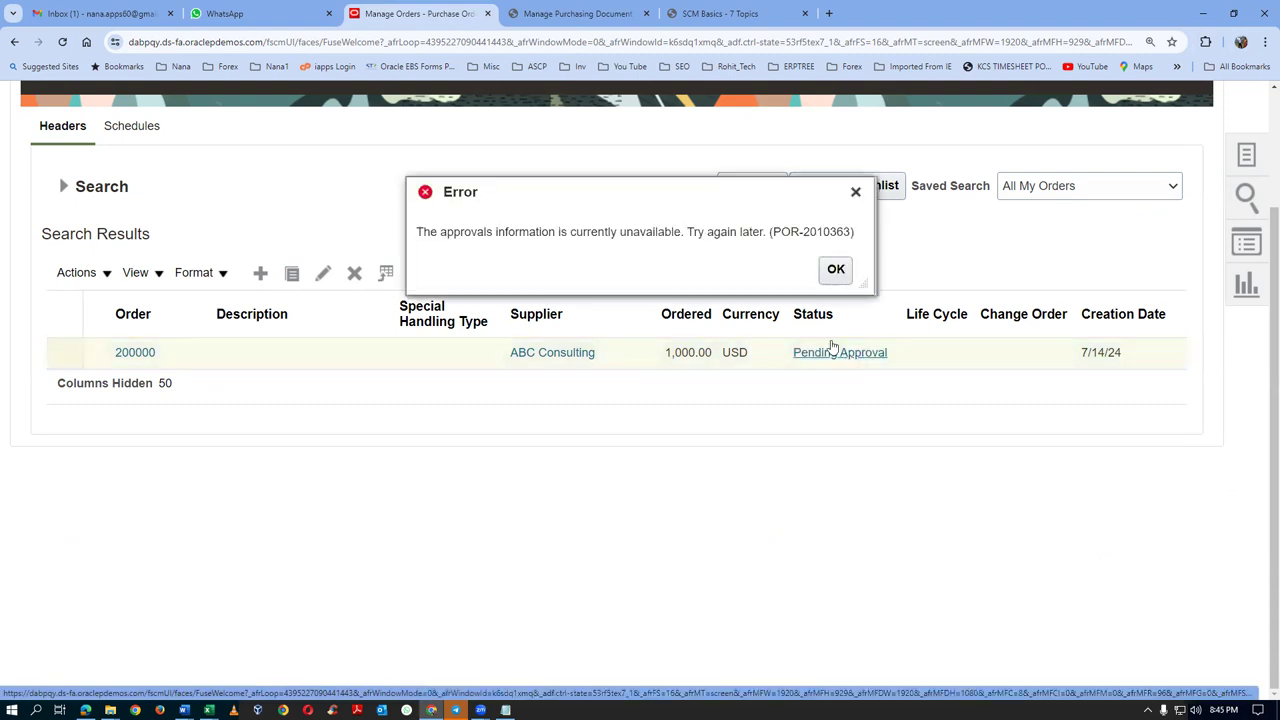
pyautogui.click(835, 271)
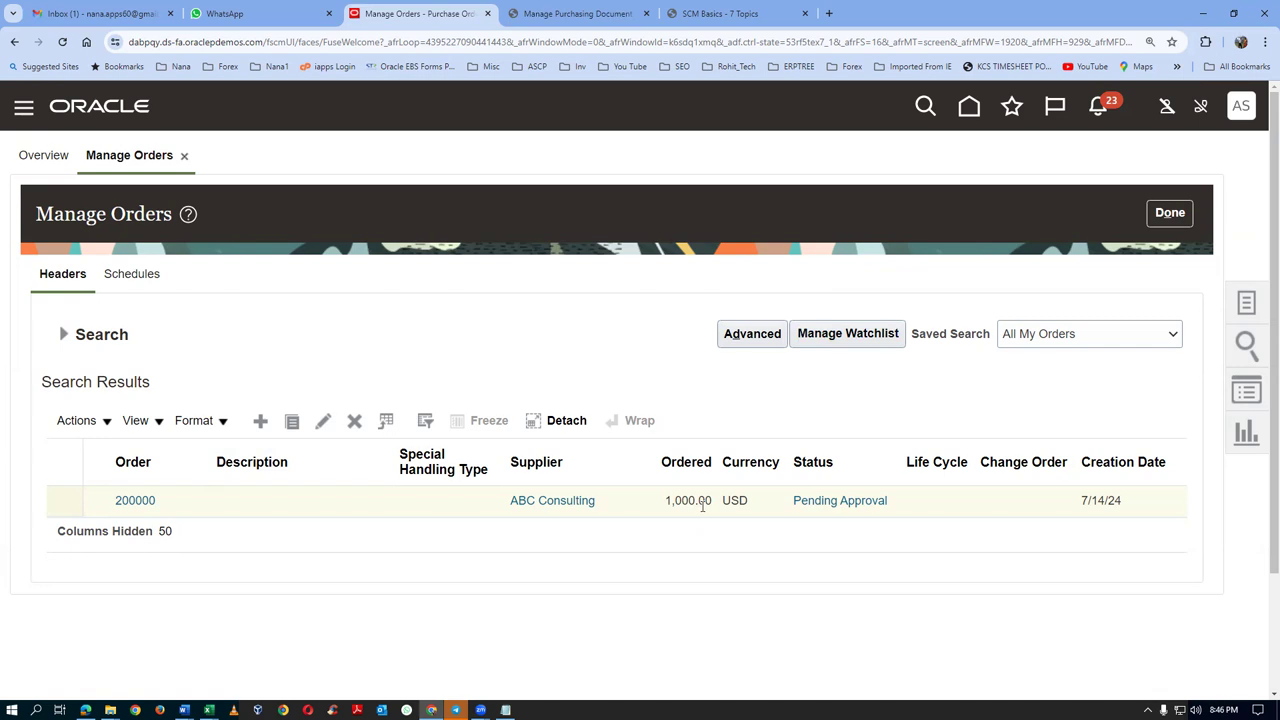
# Duplicate the Manage Orders browser tab and open Inventory Management from the Supply Chain Execution apps in the copy
pyautogui.rightClick(418, 18)
pyautogui.click(447, 140)
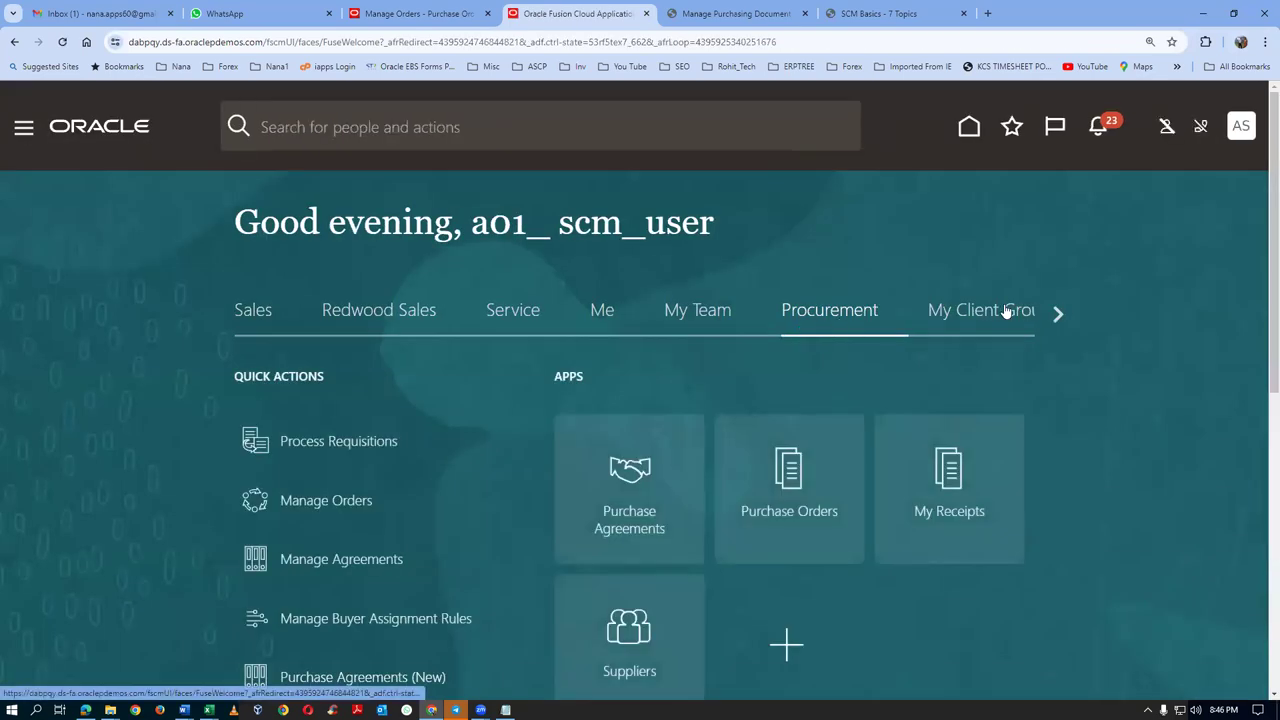
pyautogui.click(1057, 314)
pyautogui.click(1057, 315)
pyautogui.click(1057, 315)
pyautogui.click(507, 320)
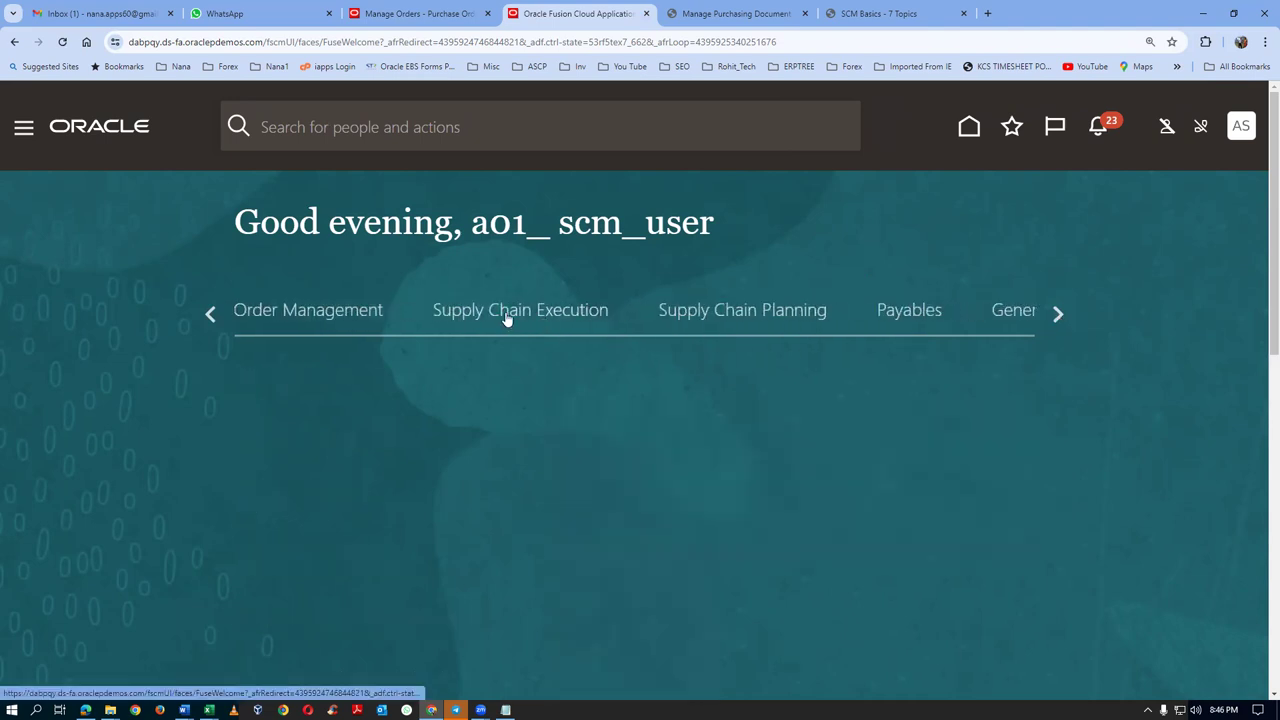
pyautogui.scroll(-3, 746, 400)
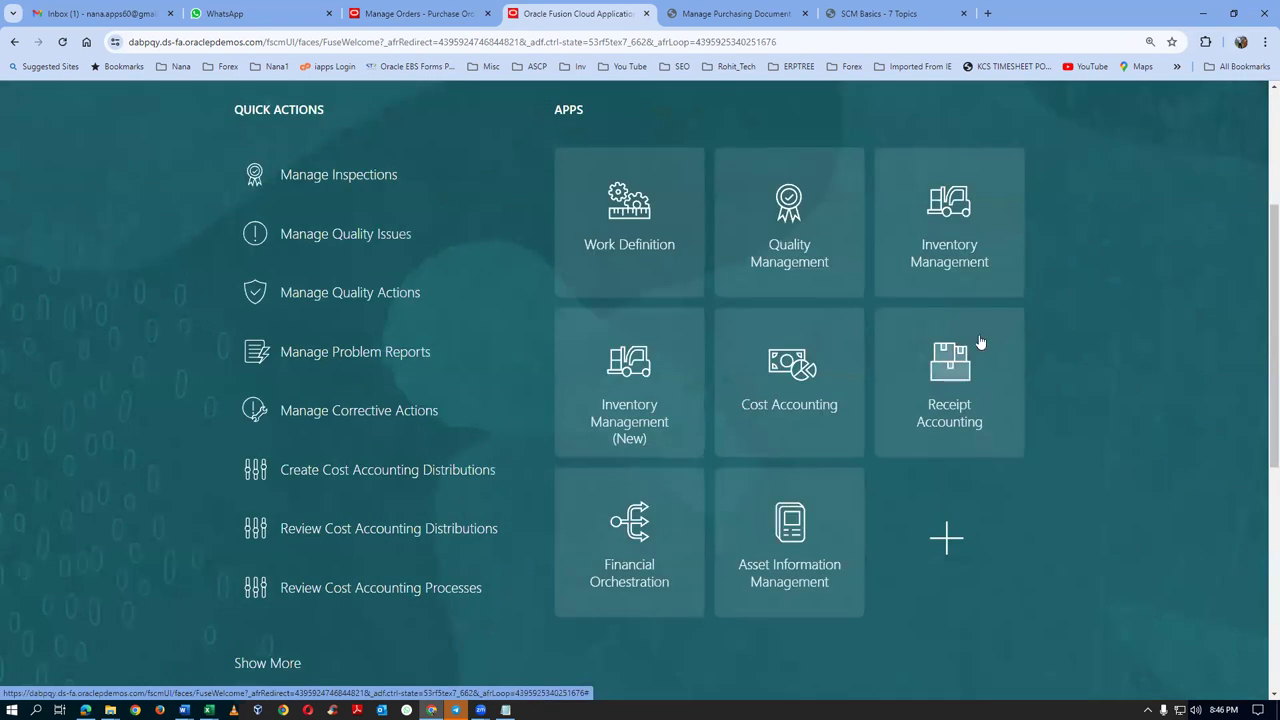
pyautogui.click(955, 262)
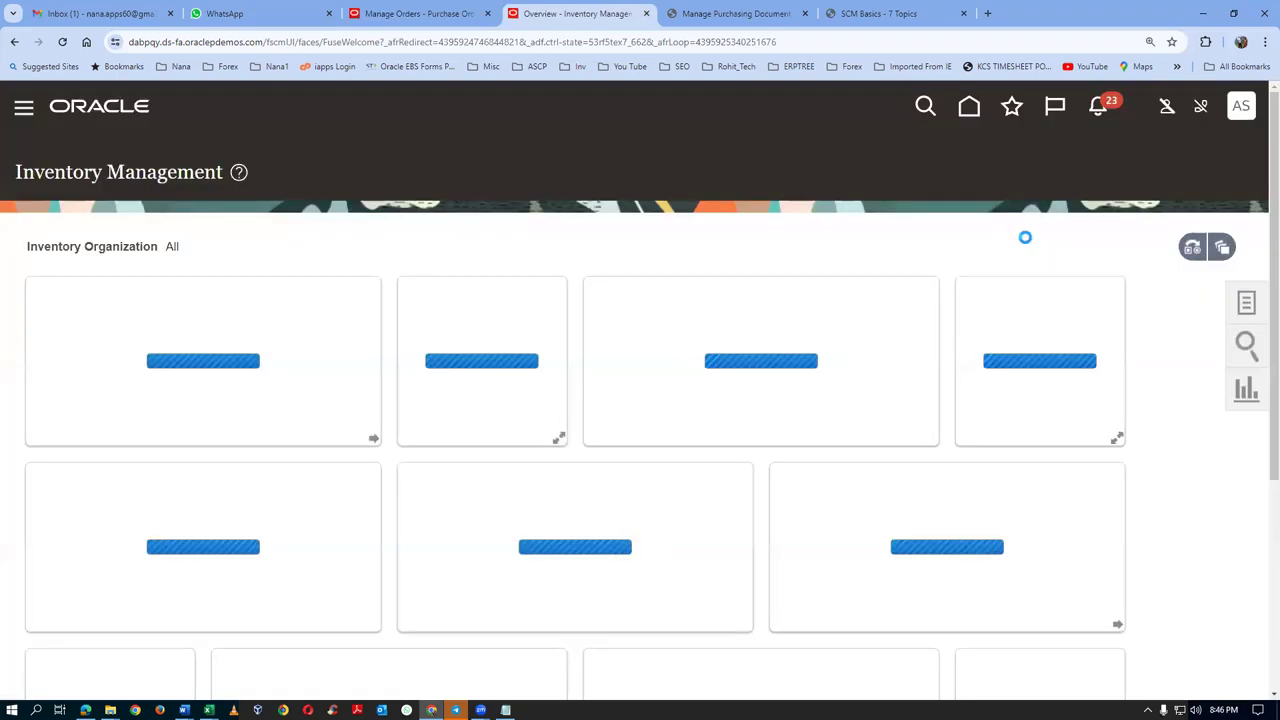
# Add the Inventory Management overview page to the favorites under the name INV
pyautogui.click(1013, 110)
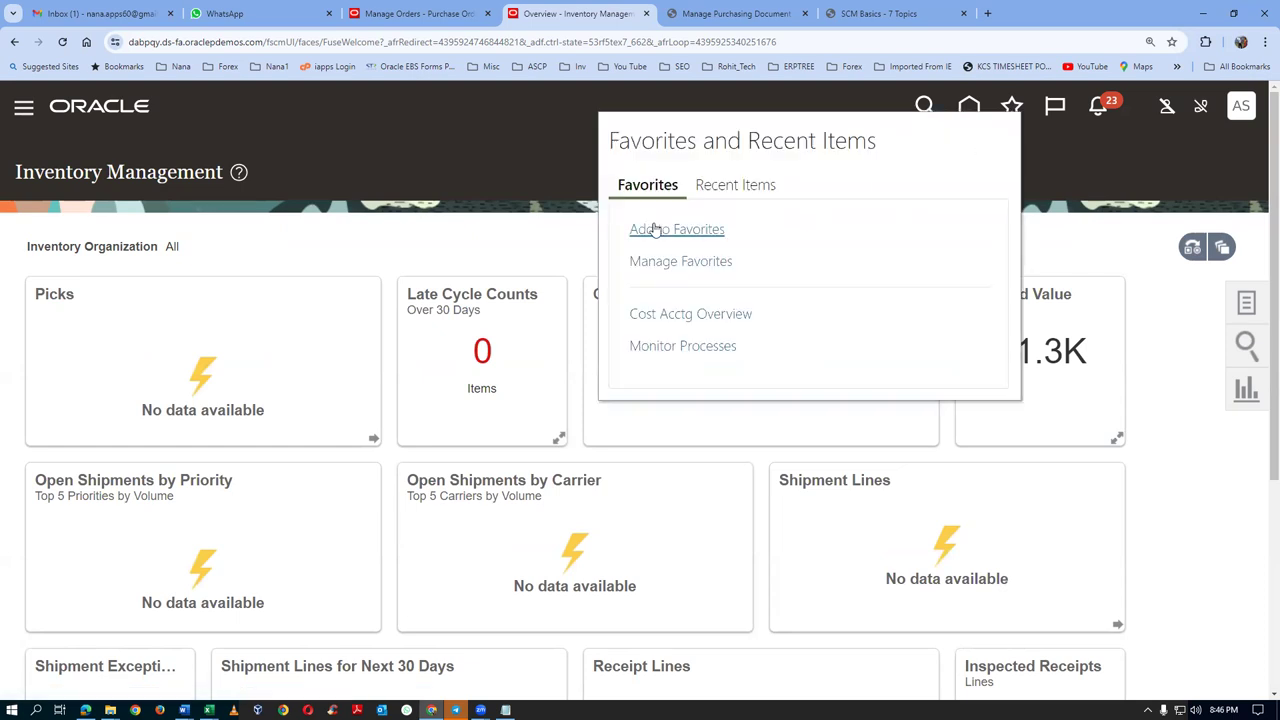
pyautogui.click(655, 229)
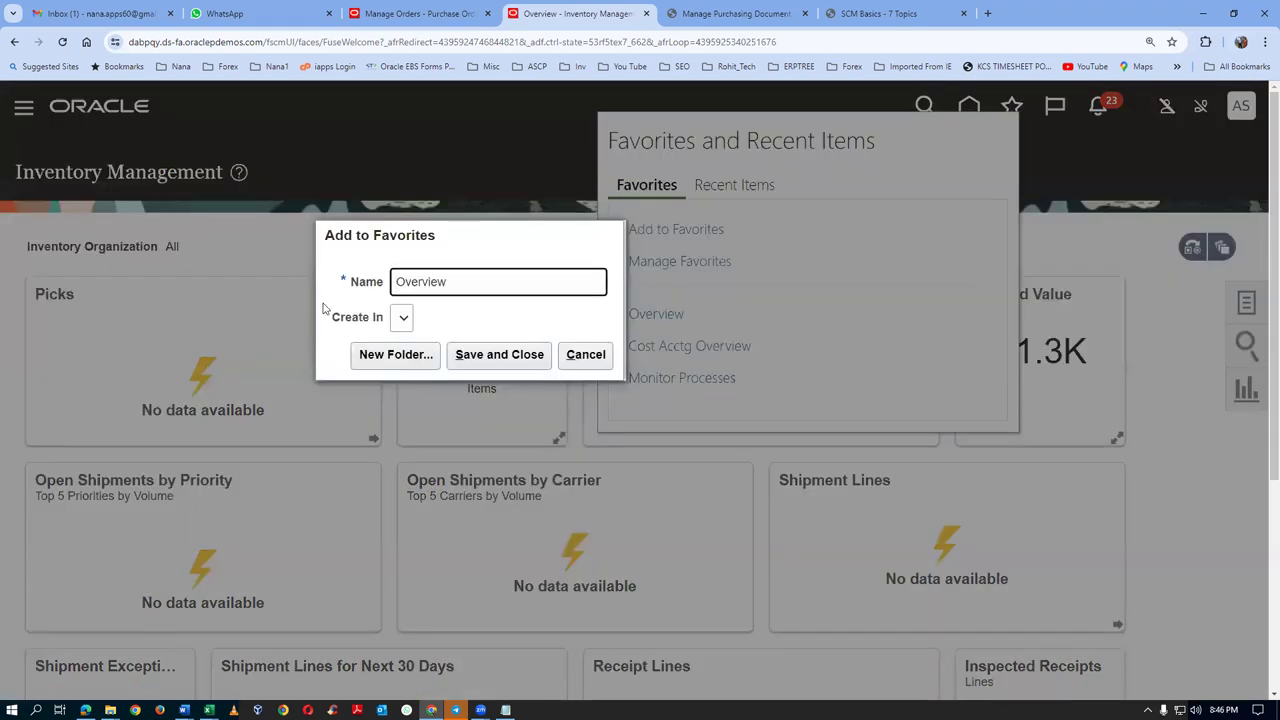
pyautogui.write('INV')
pyautogui.click(495, 355)
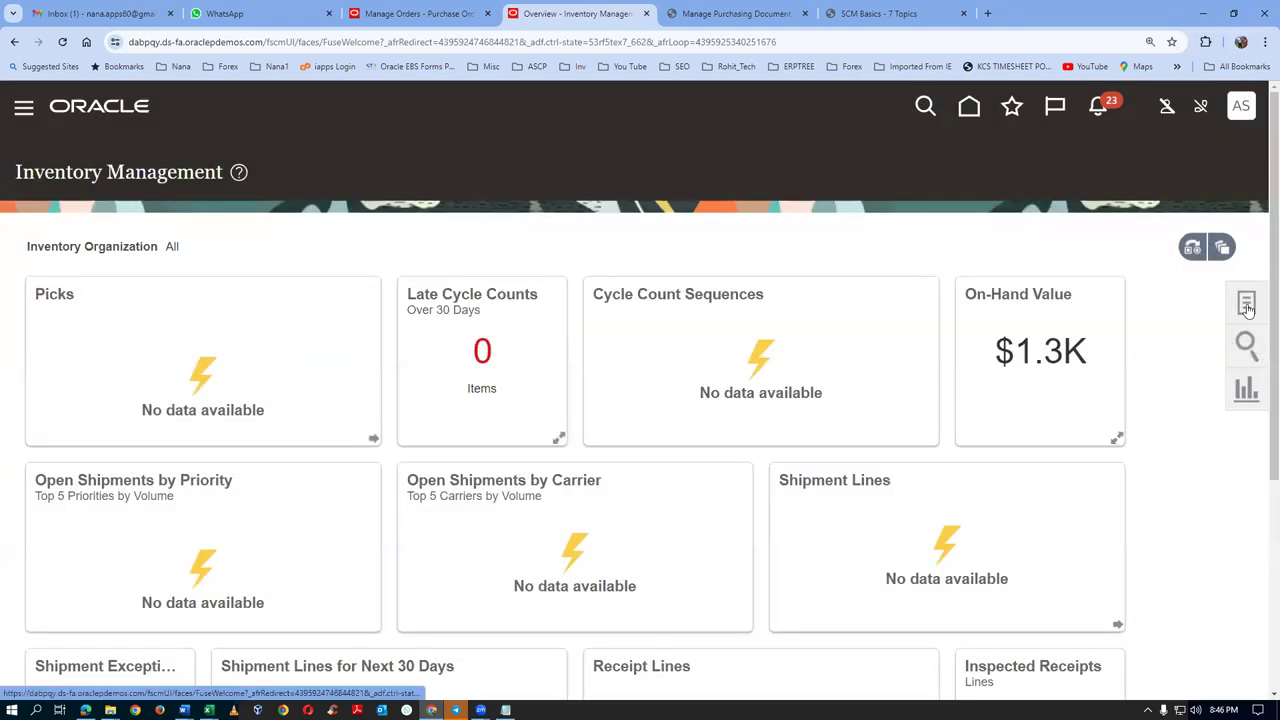
# Show the Receipts tasks in Inventory Management and open Receive Expected Shipments
pyautogui.click(1247, 305)
pyautogui.click(1182, 158)
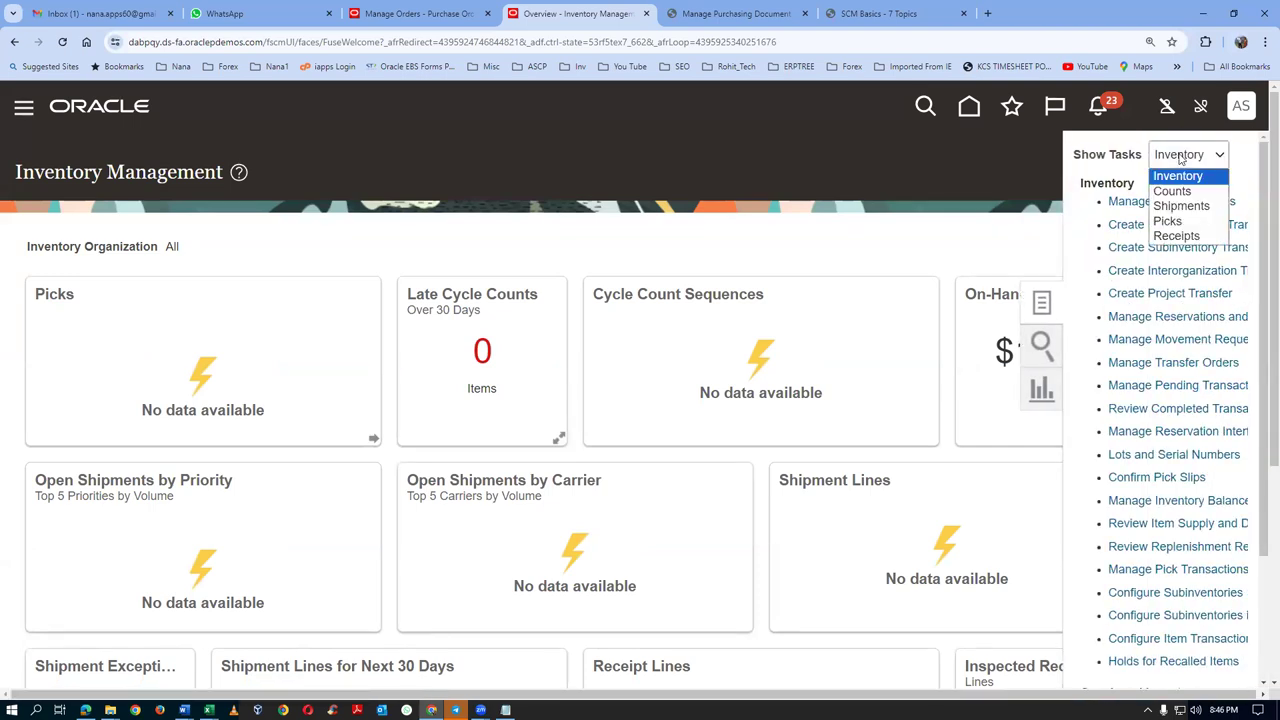
pyautogui.click(1162, 236)
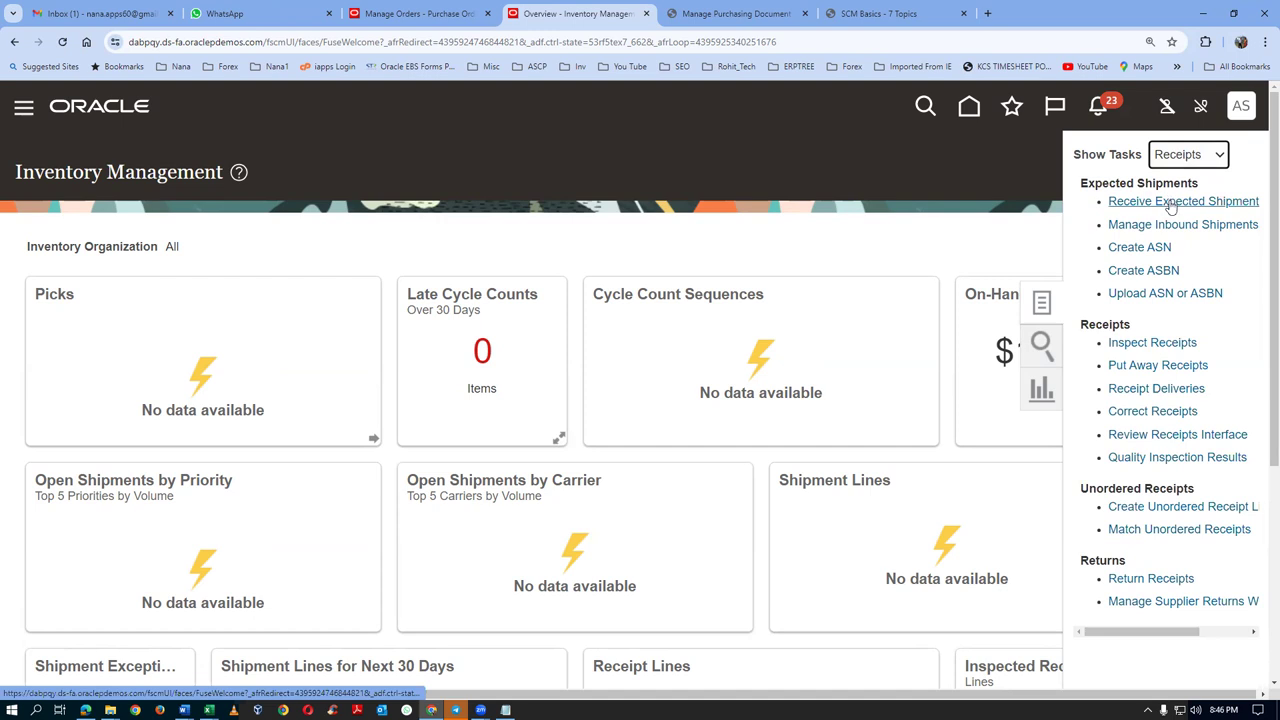
pyautogui.click(1172, 204)
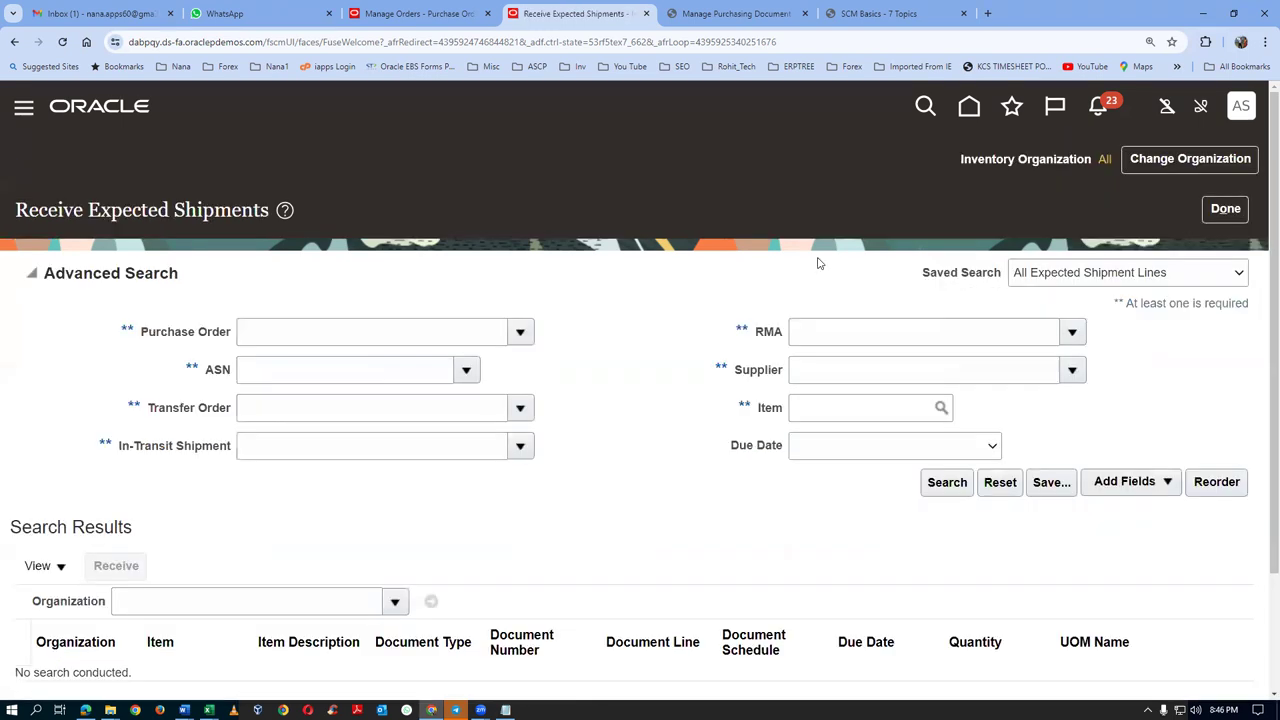
# Change the inventory organization to D021 and reopen Receive Expected Shipments
pyautogui.click(1190, 166)
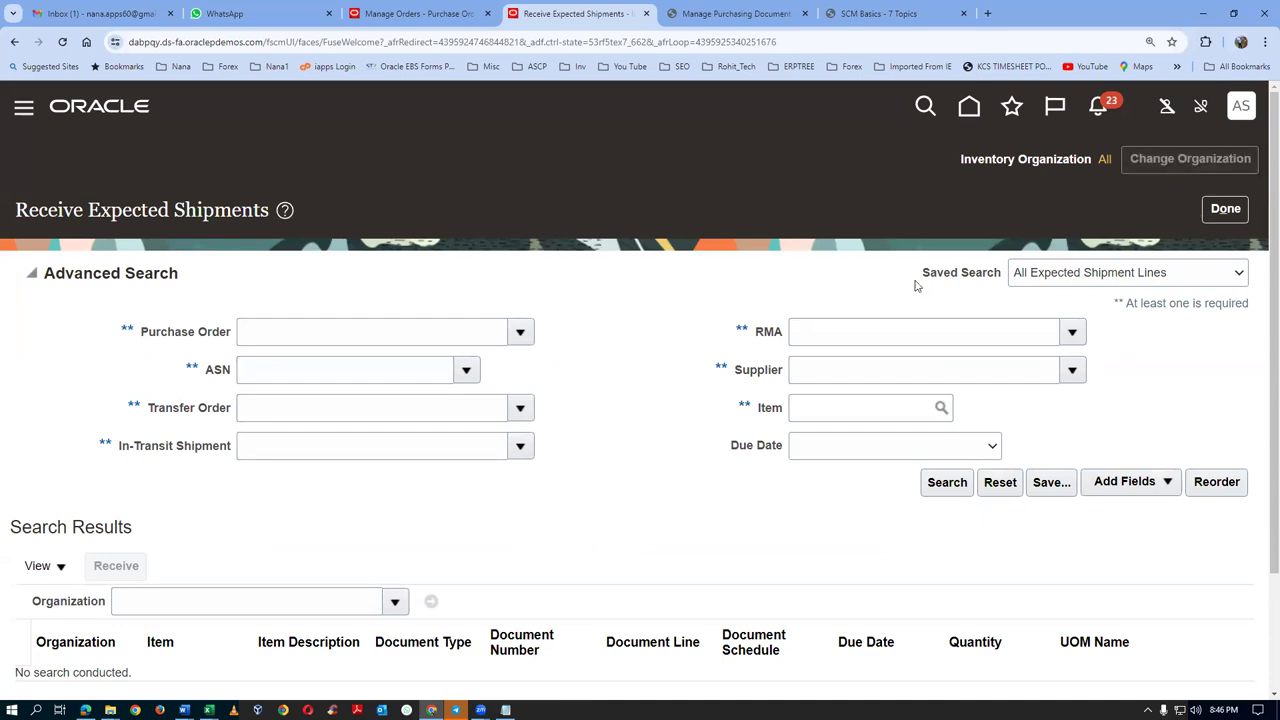
pyautogui.click(815, 388)
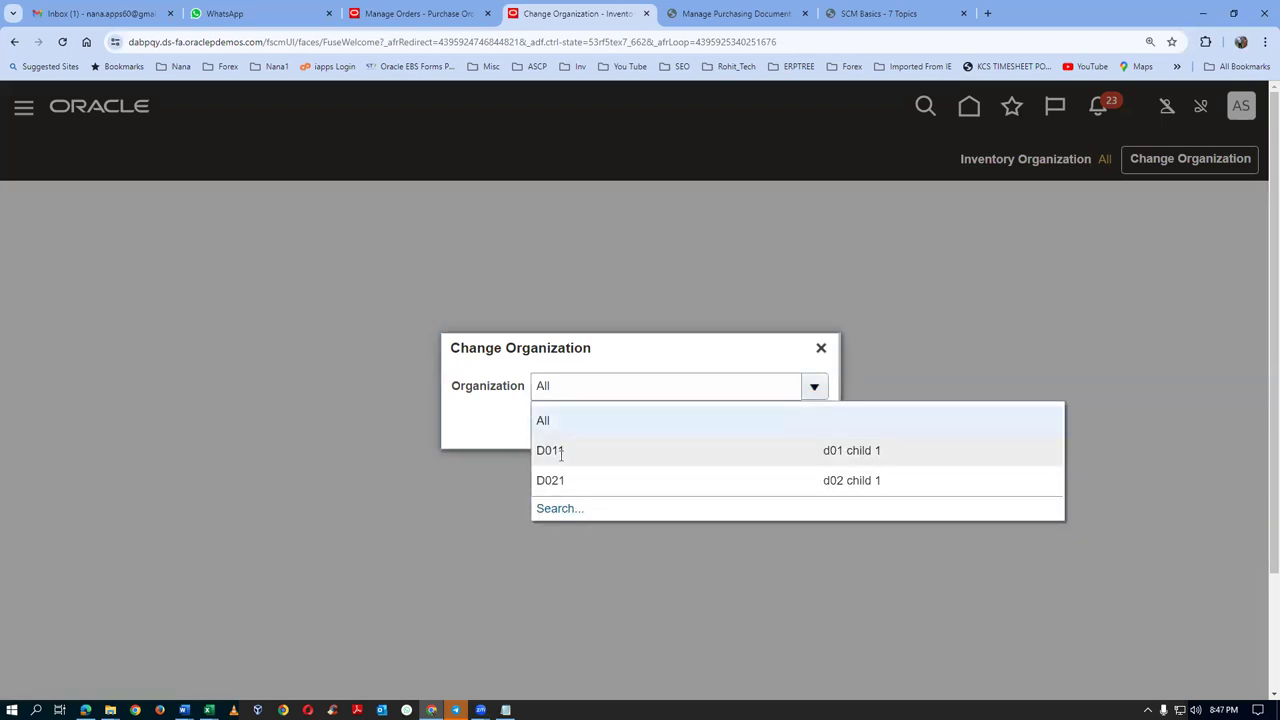
pyautogui.click(552, 481)
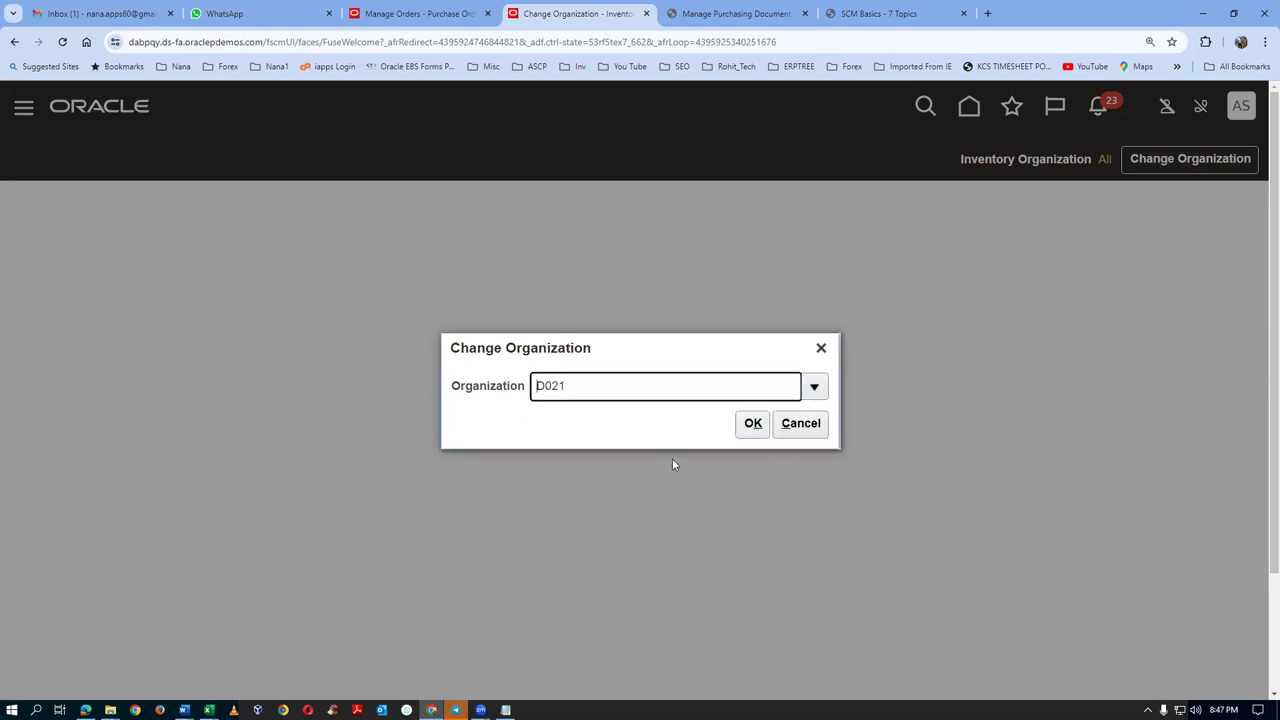
pyautogui.click(753, 424)
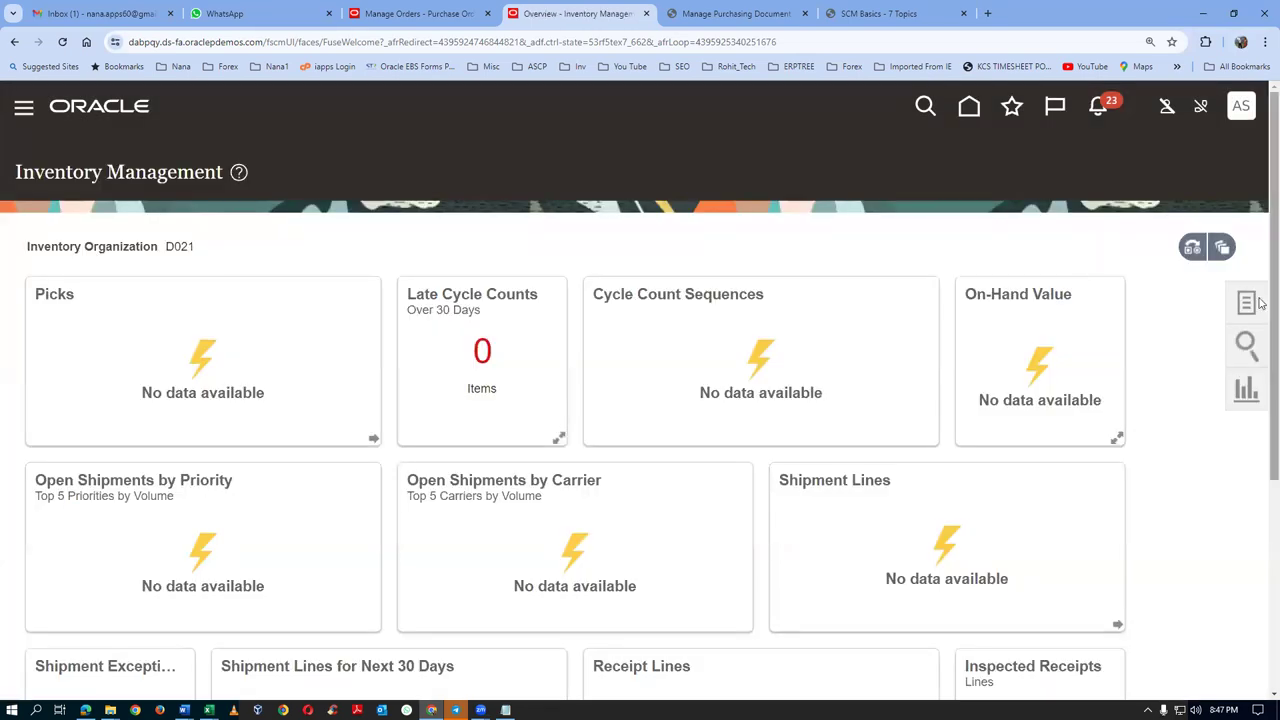
pyautogui.click(1247, 304)
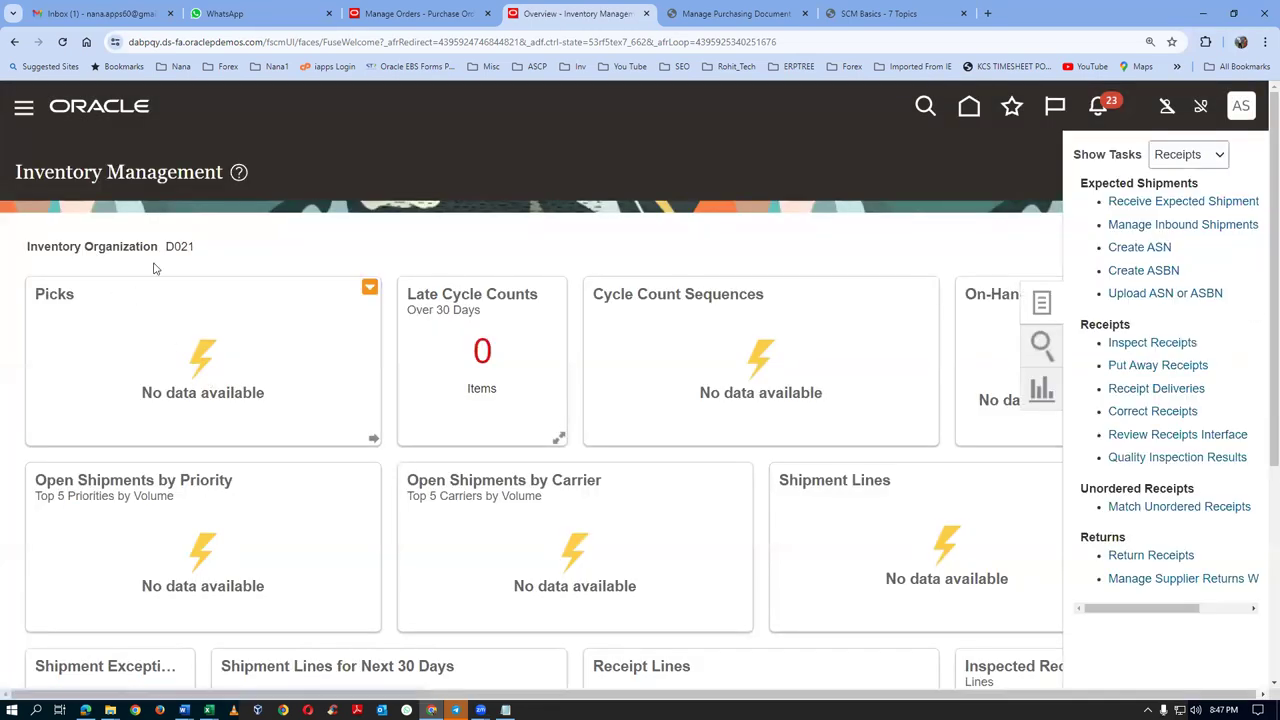
pyautogui.click(1158, 206)
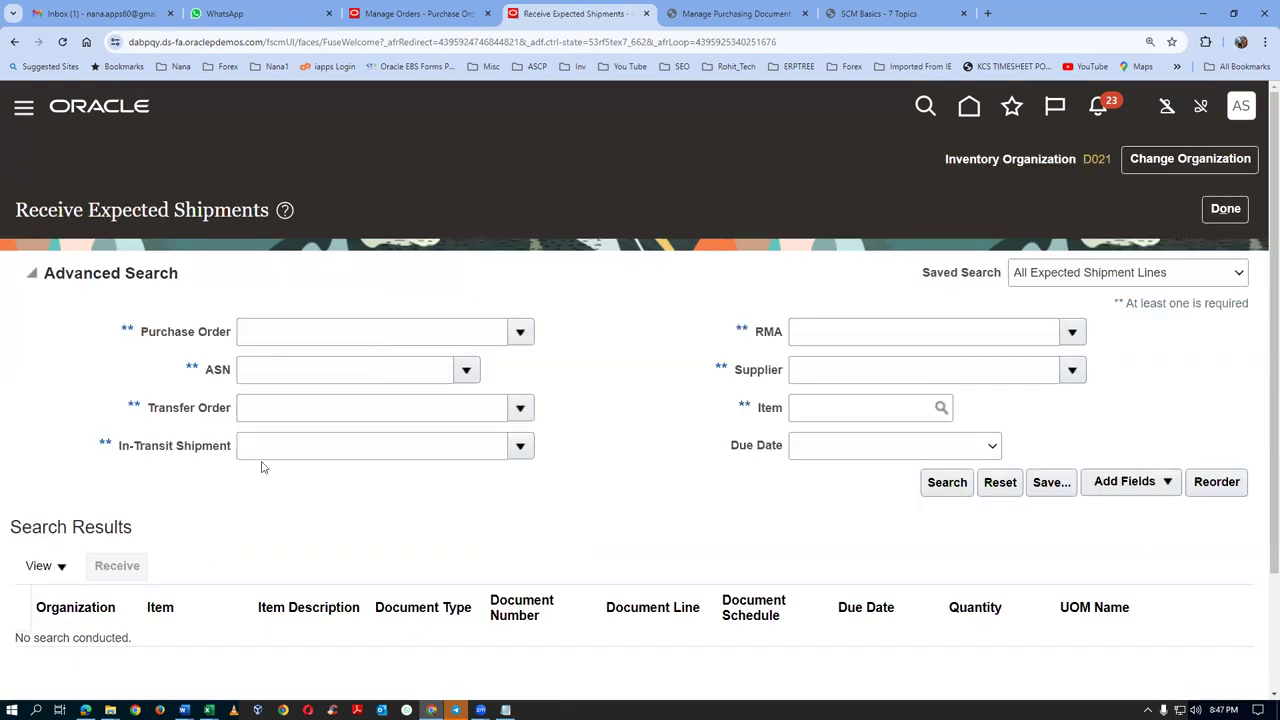
# Look up the purchase order by its order number in the Receive Expected Shipments search
pyautogui.click(277, 331)
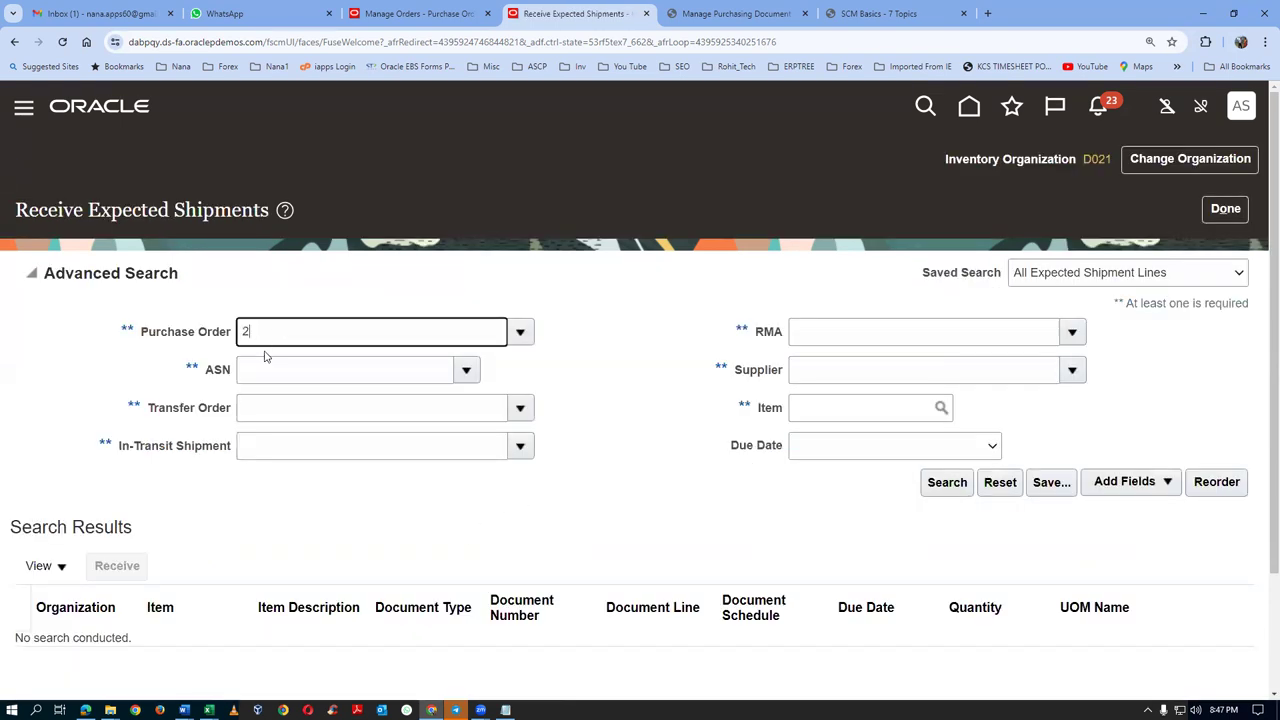
pyautogui.press('Tab')
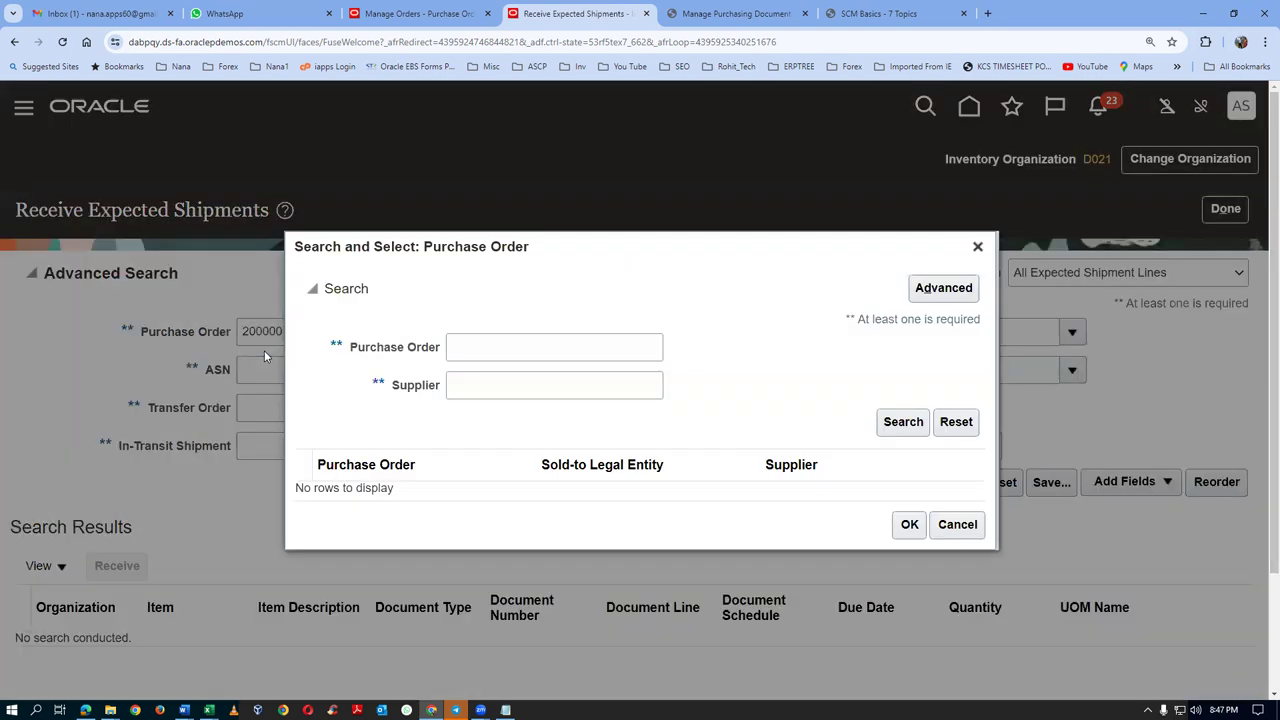
pyautogui.click(474, 341)
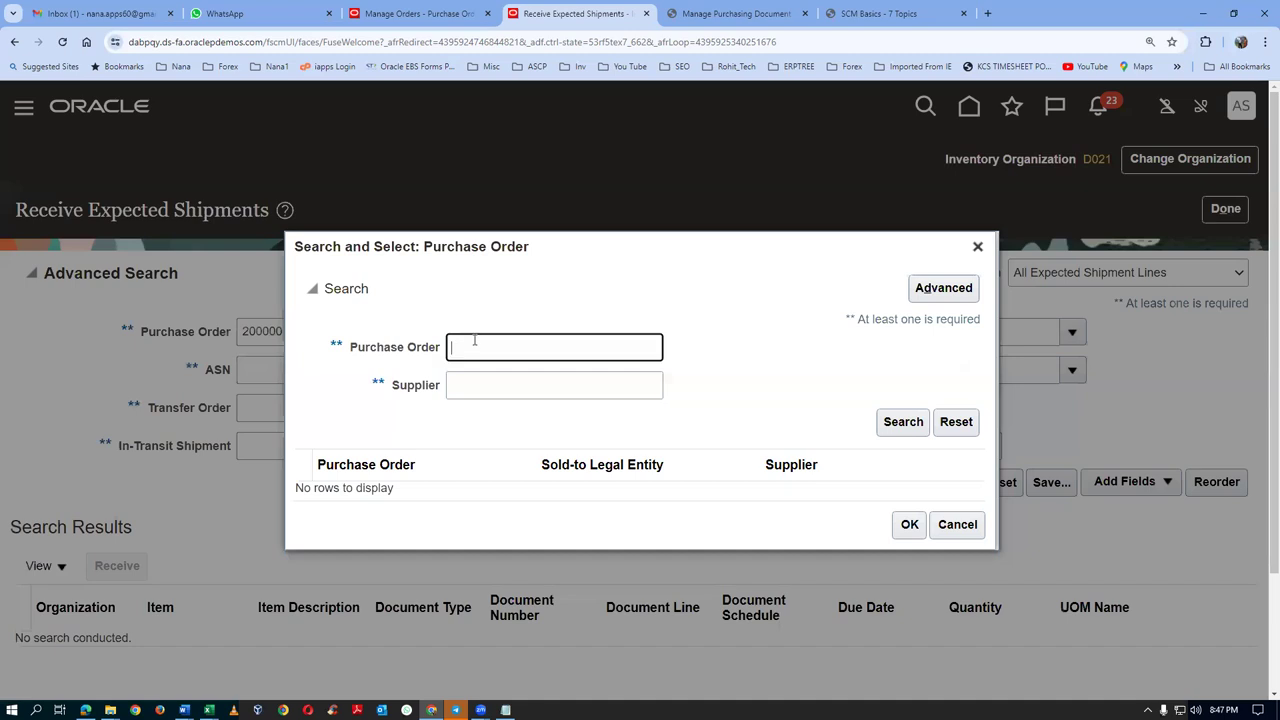
pyautogui.write('200000')
pyautogui.press('Tab')
pyautogui.click(903, 422)
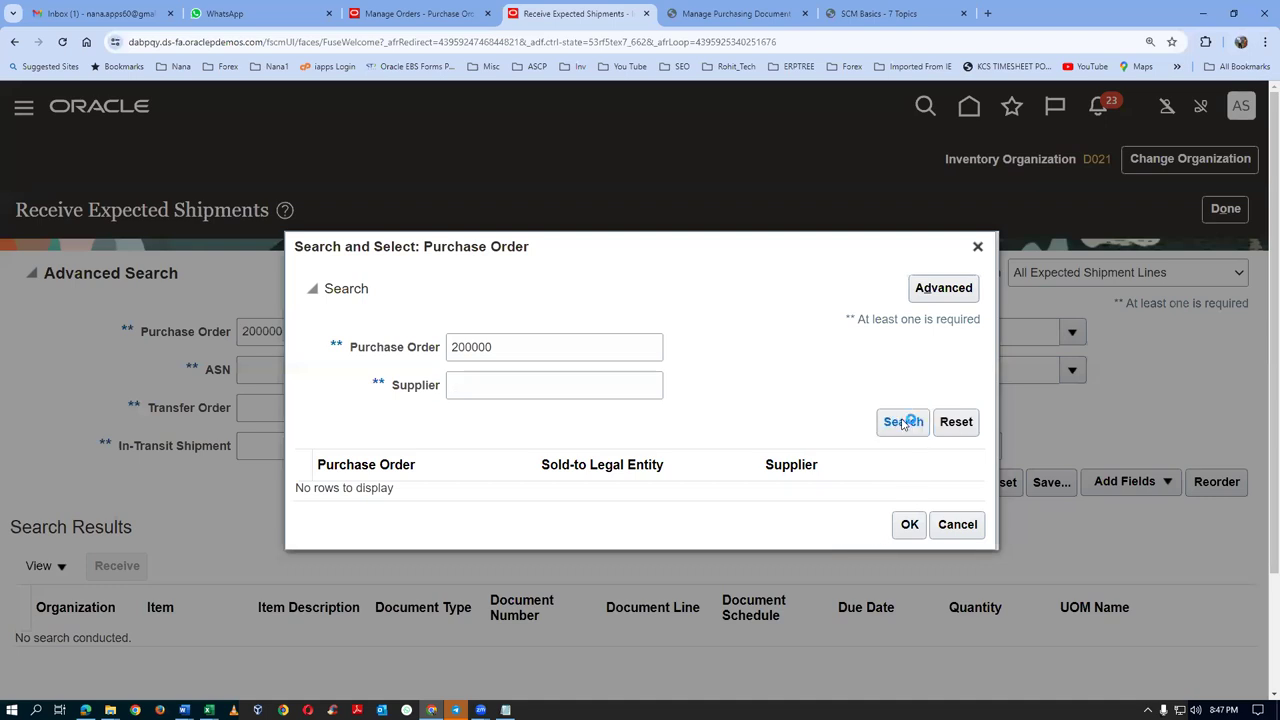
pyautogui.click(904, 423)
# Recheck the purchase order's approval status in Manage Orders by repeating the order search and trying to open its pending approval details
pyautogui.click(390, 12)
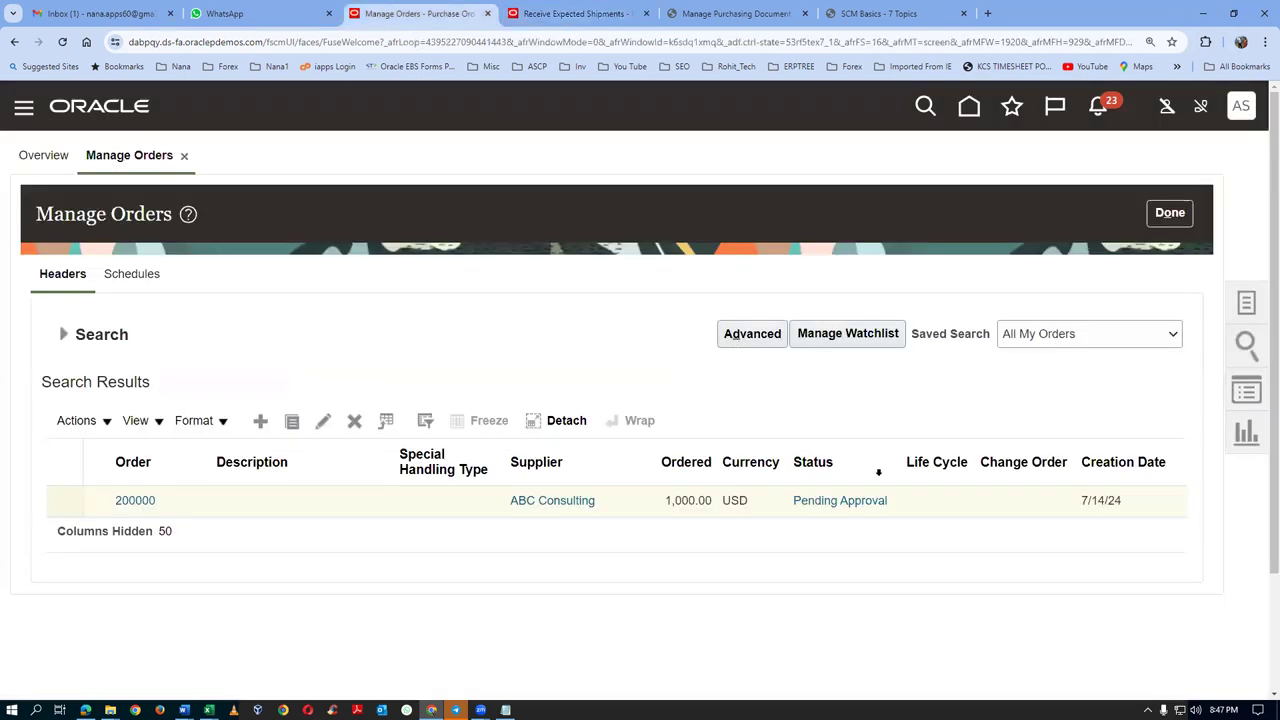
pyautogui.click(63, 334)
pyautogui.click(1050, 543)
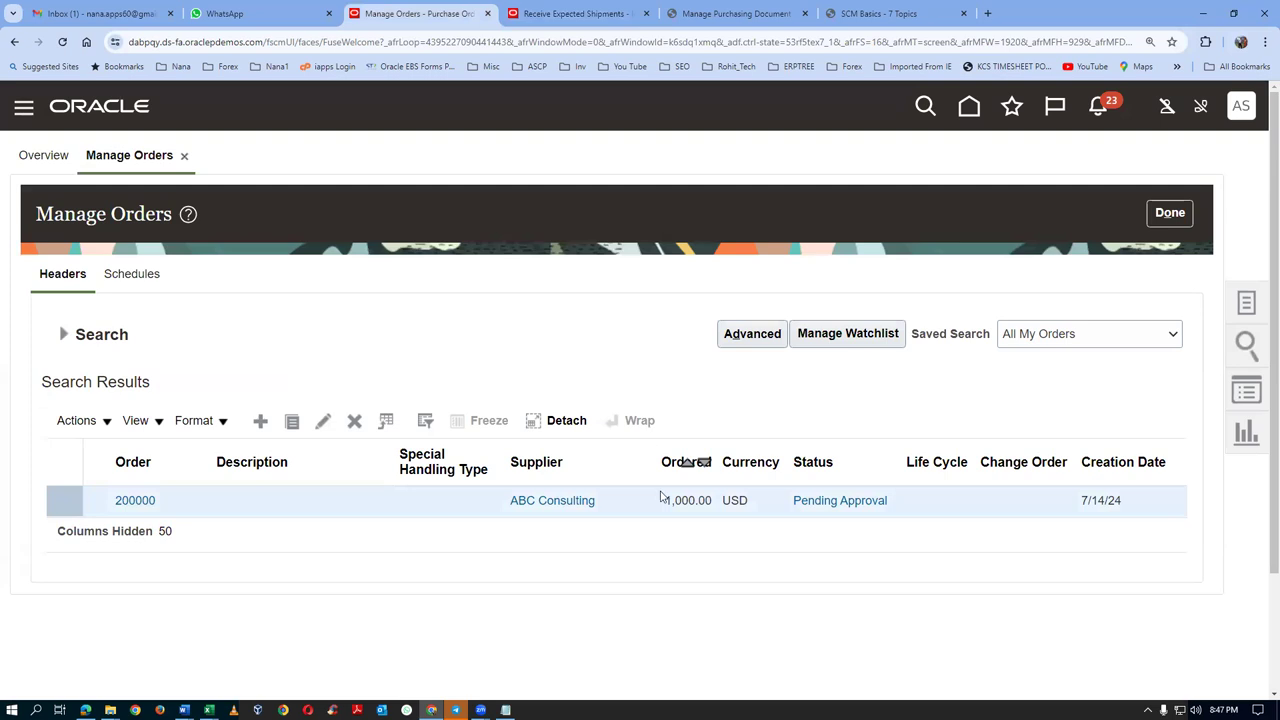
pyautogui.click(821, 500)
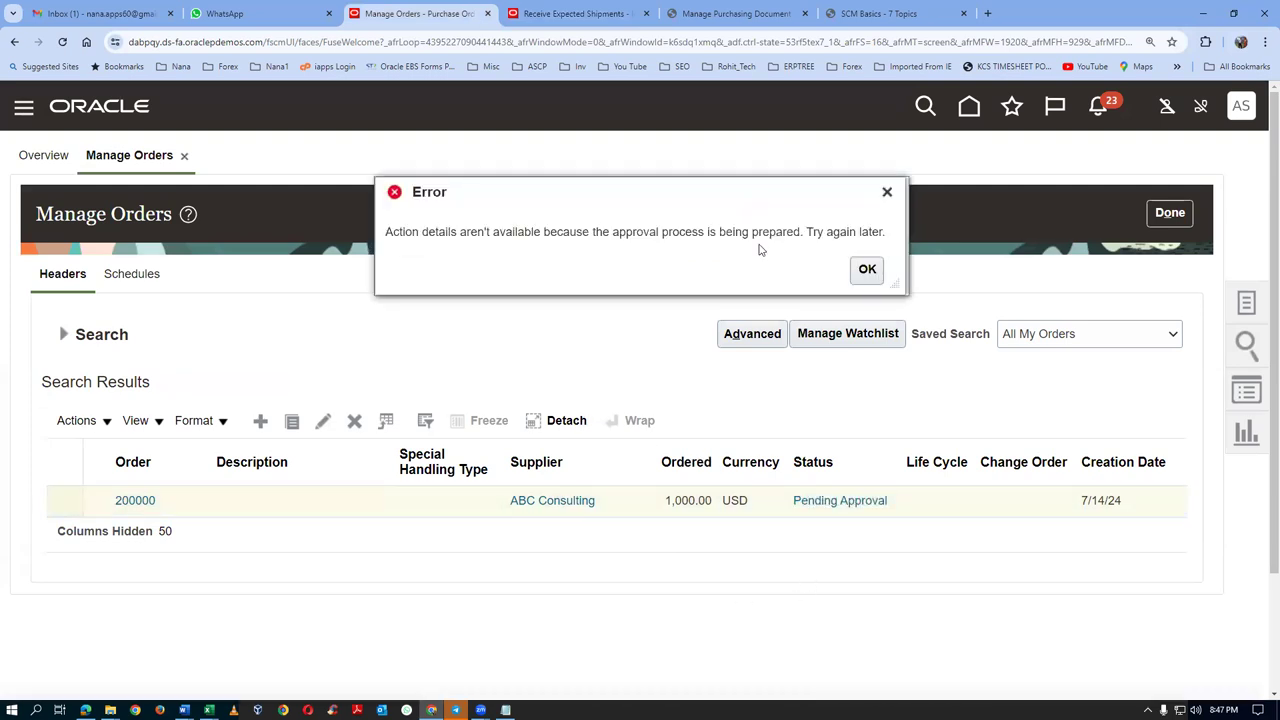
pyautogui.click(866, 269)
pyautogui.click(63, 334)
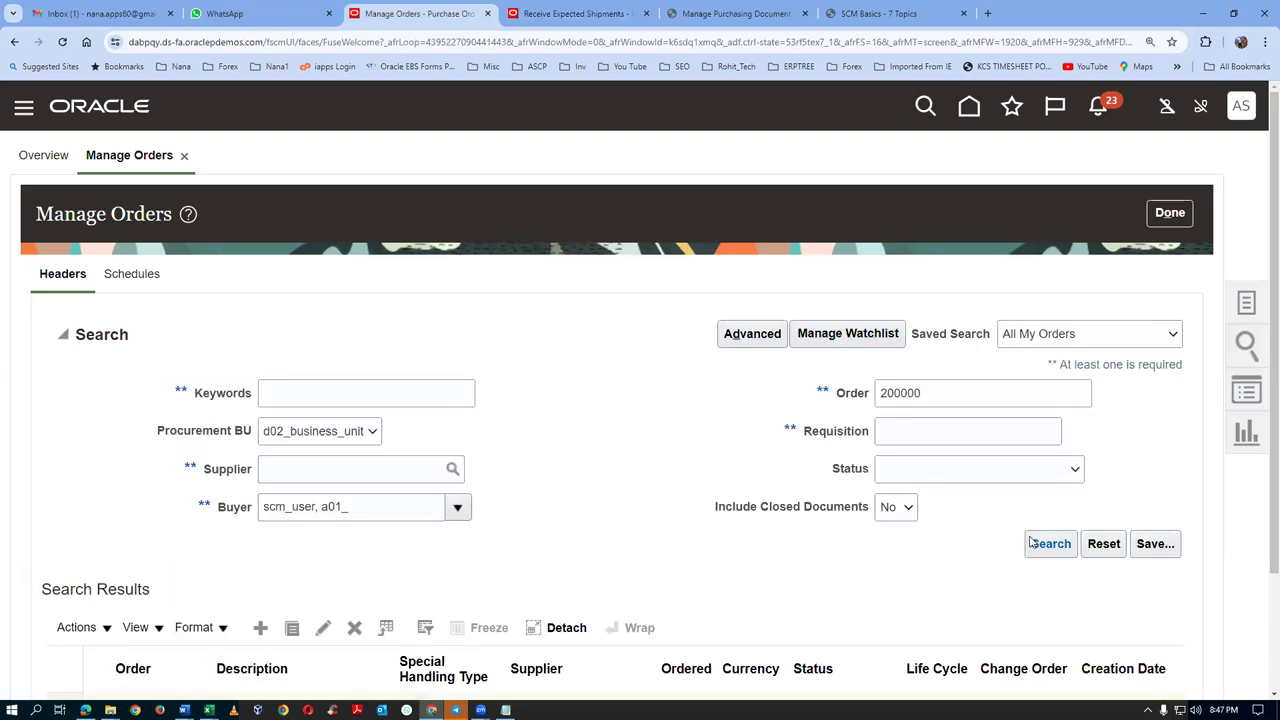
pyautogui.click(1035, 544)
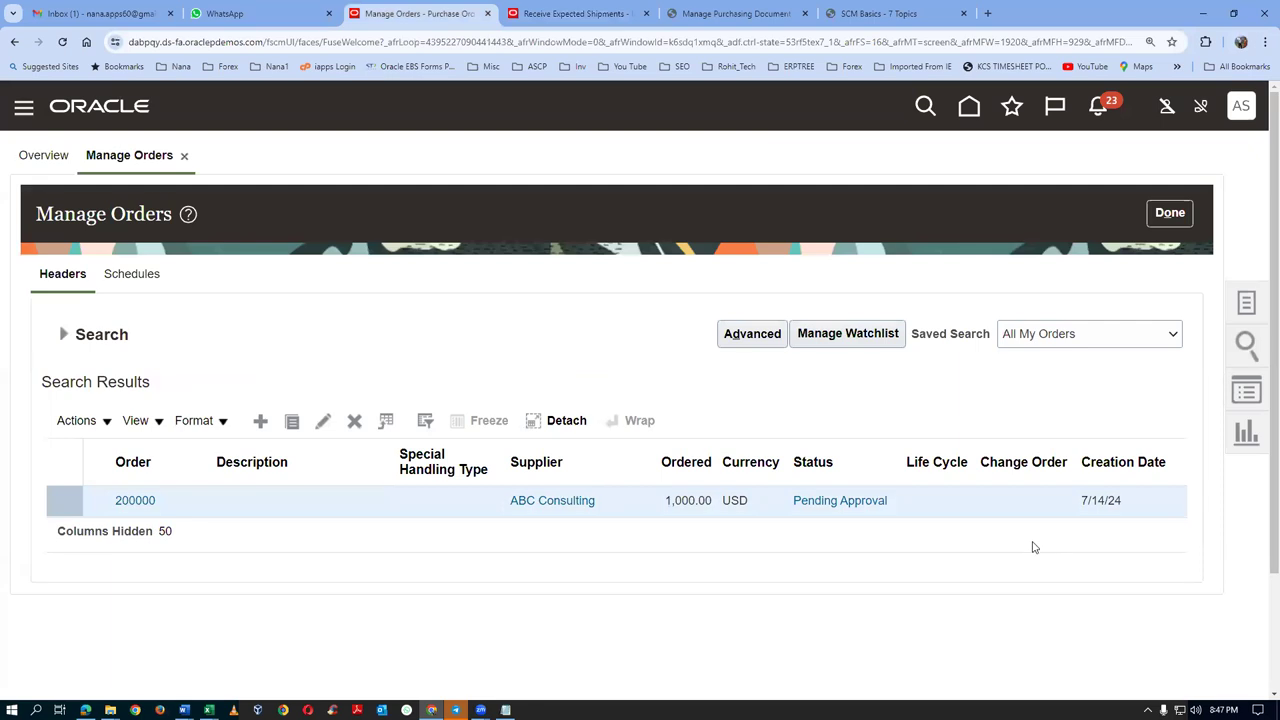
pyautogui.click(876, 501)
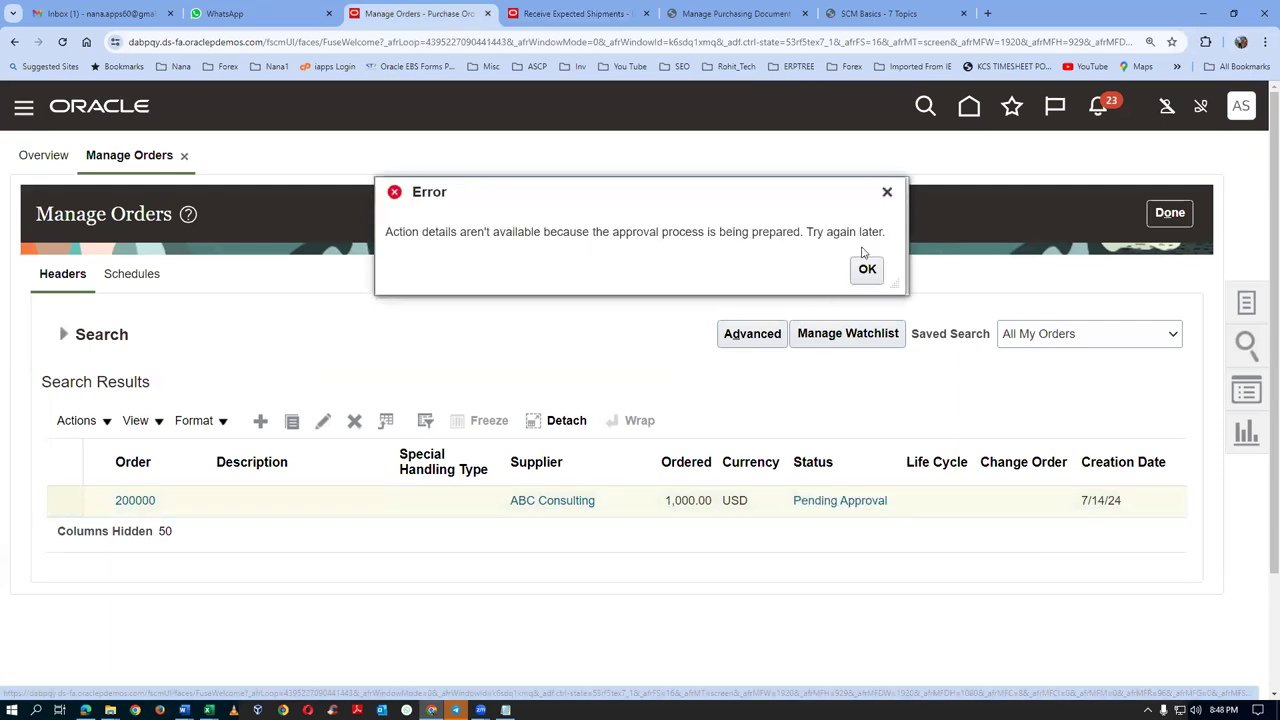
pyautogui.click(866, 268)
pyautogui.click(75, 336)
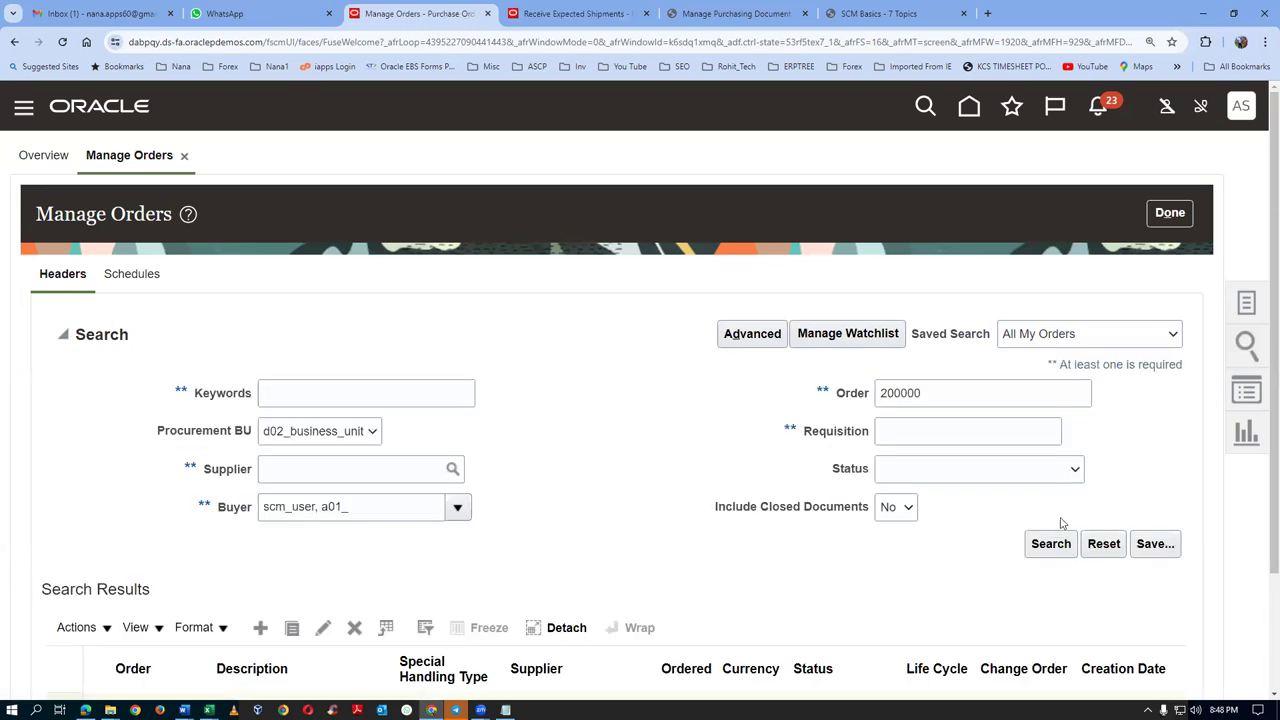
pyautogui.click(1050, 544)
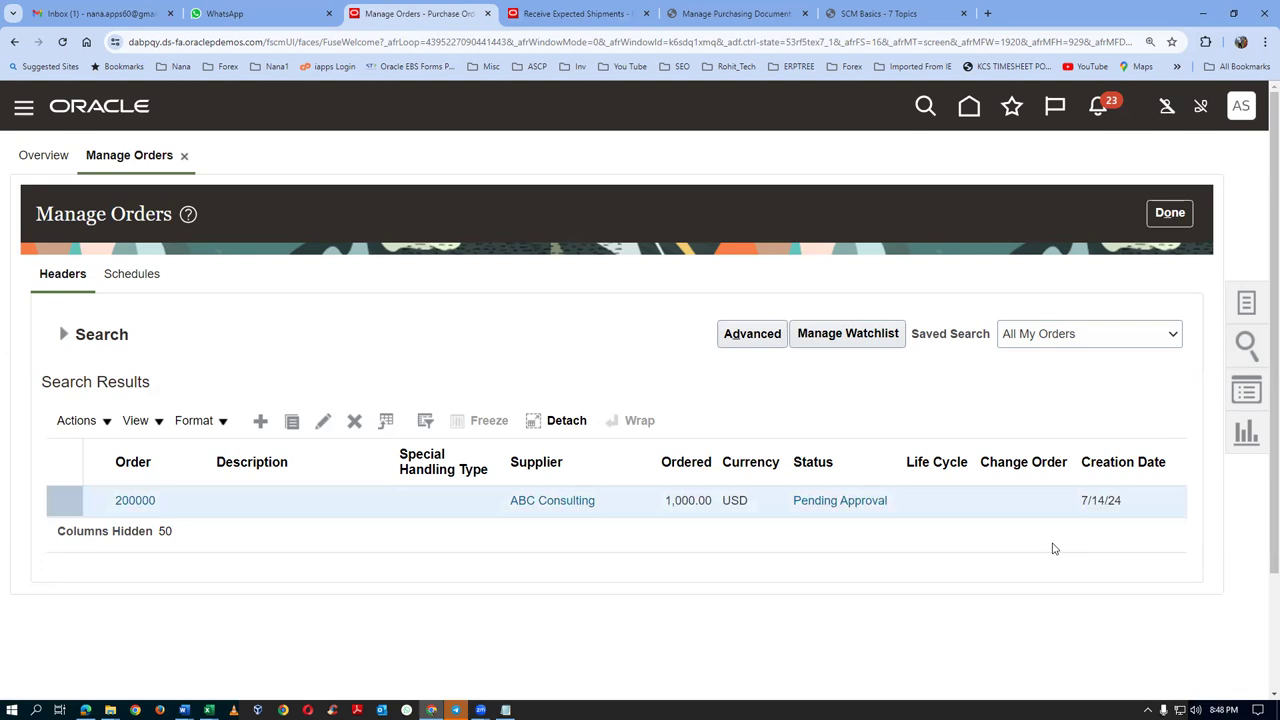
# Run the purchase order lookup again in Receive Expected Shipments
pyautogui.click(578, 14)
pyautogui.click(903, 424)
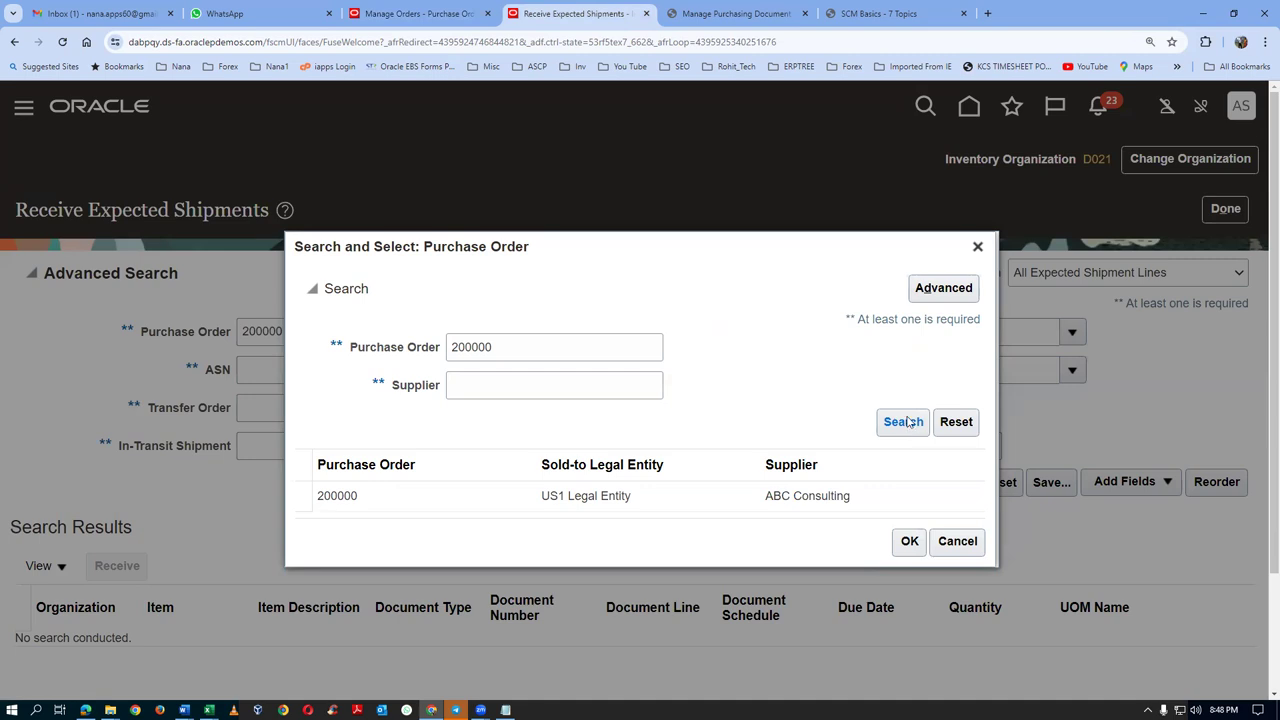
# Review the approval stages in the order's action details in Manage Orders, and repeat the order search to refresh its status
pyautogui.click(430, 16)
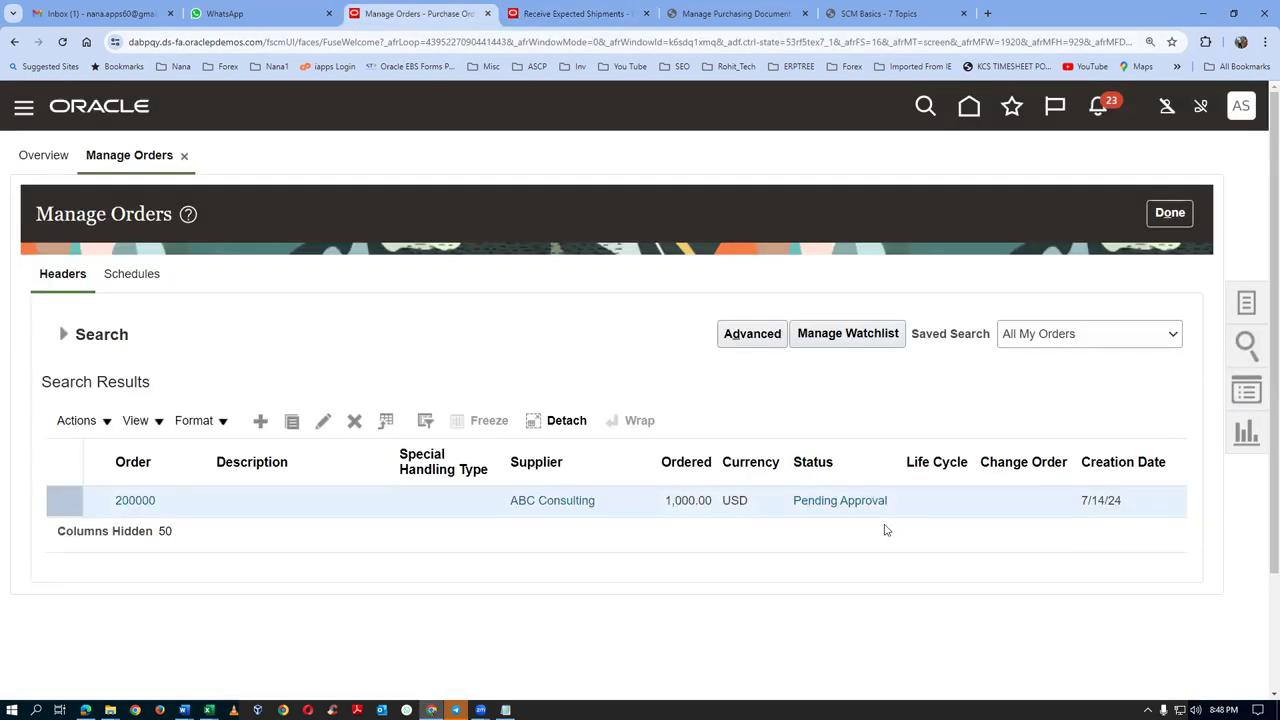
pyautogui.click(858, 502)
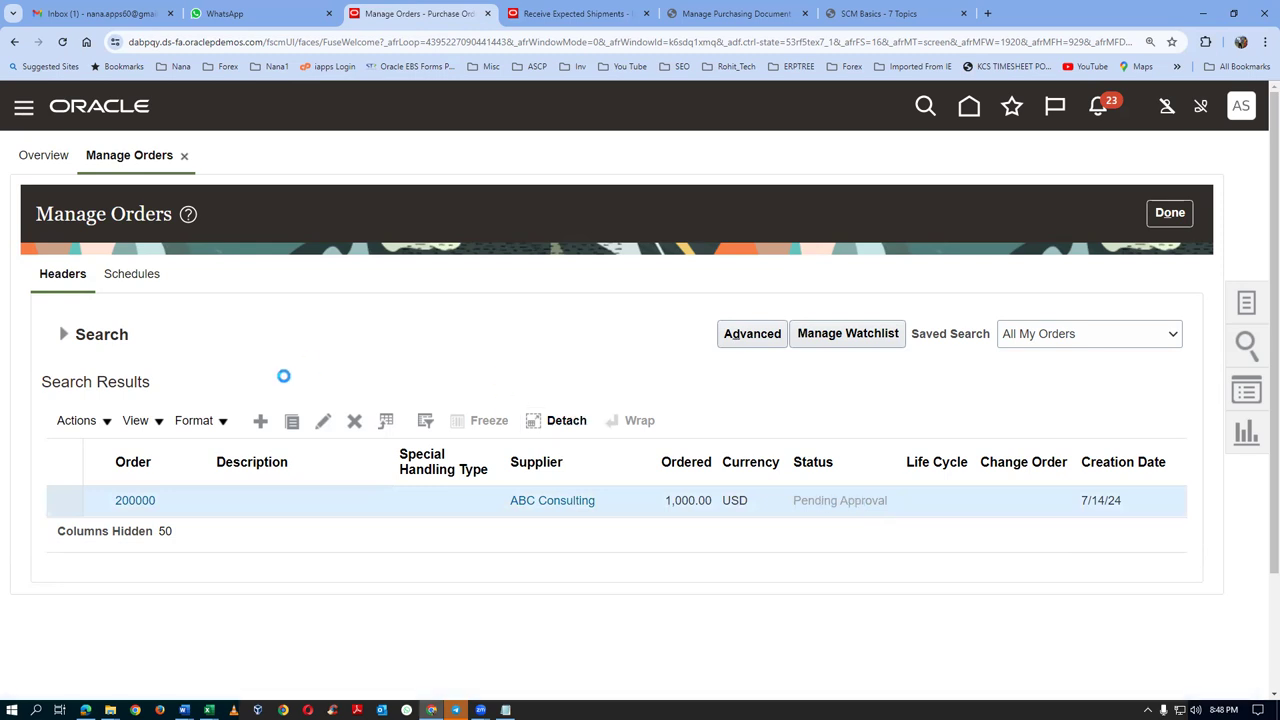
pyautogui.scroll(-2, 288, 382)
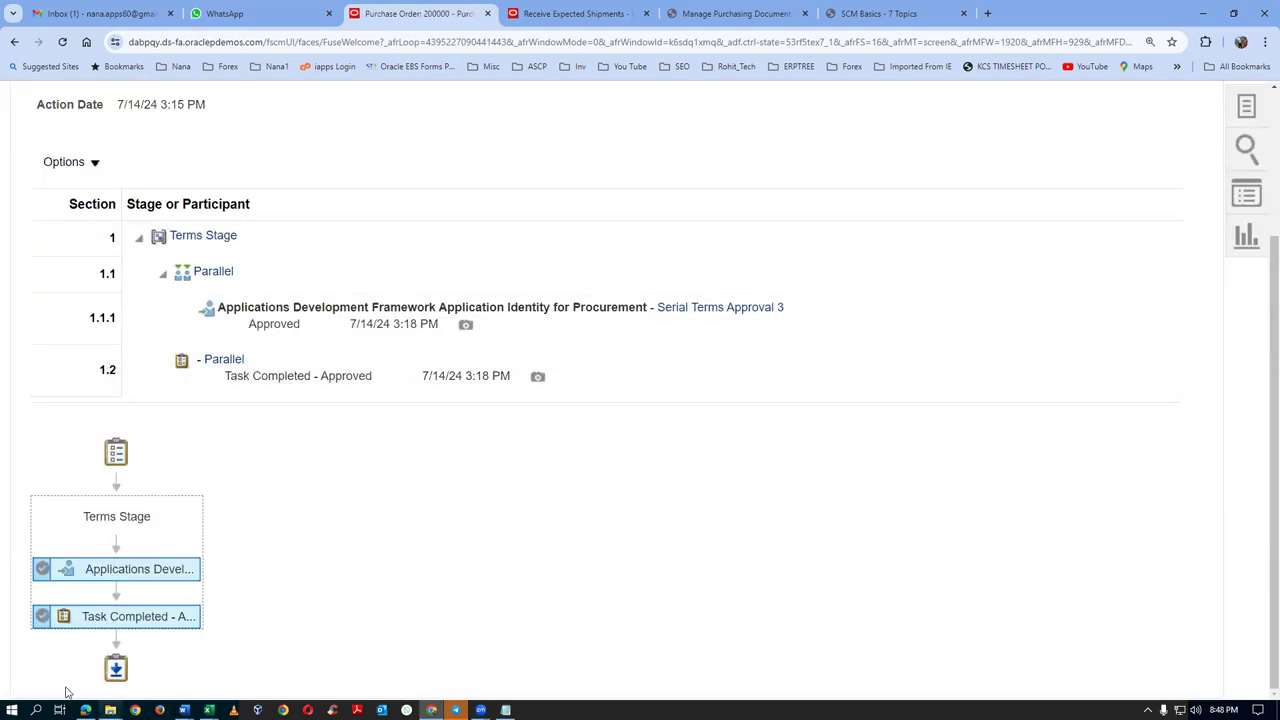
pyautogui.moveTo(90, 621)
pyautogui.scroll(2, 61, 644)
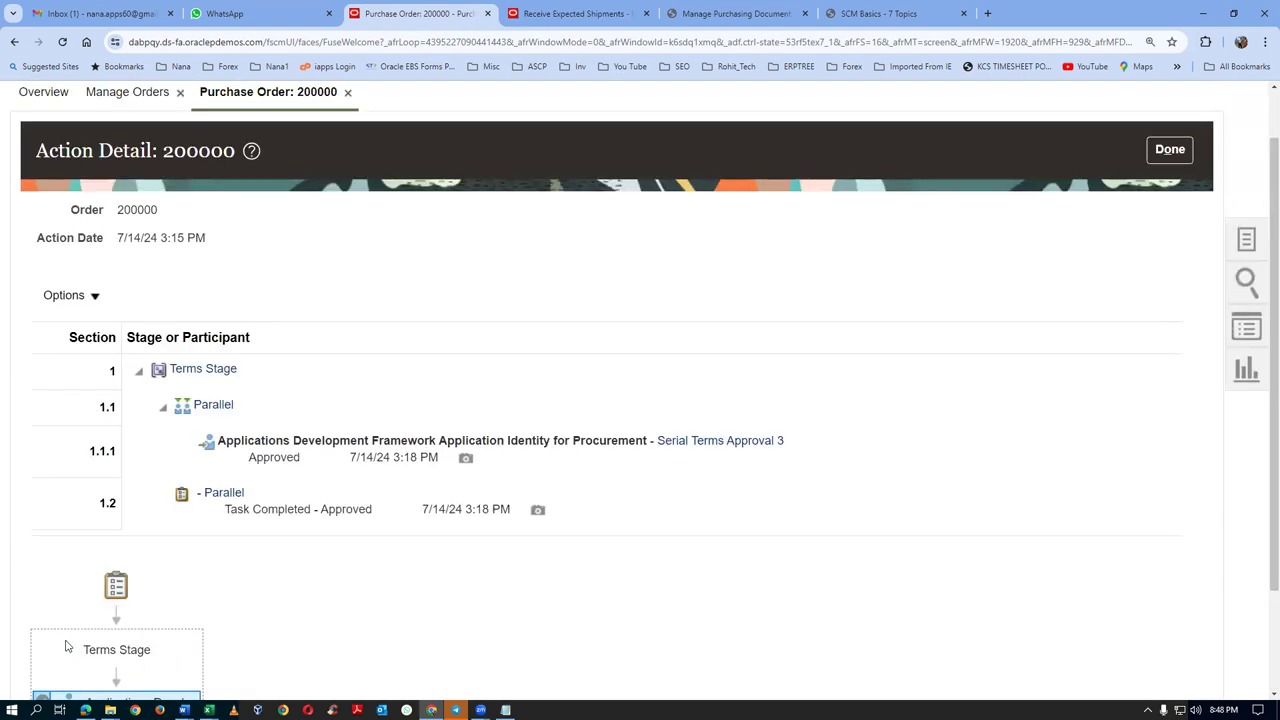
pyautogui.click(1168, 150)
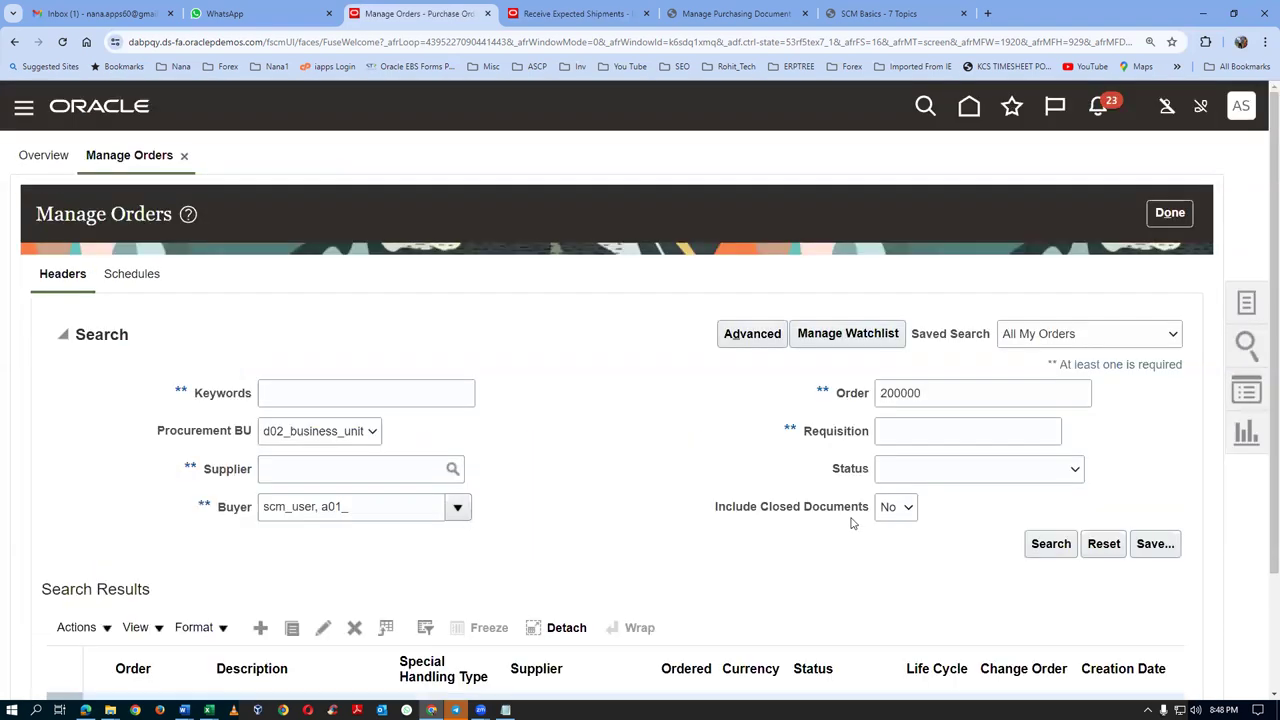
pyautogui.scroll(-2, 851, 522)
pyautogui.click(1051, 394)
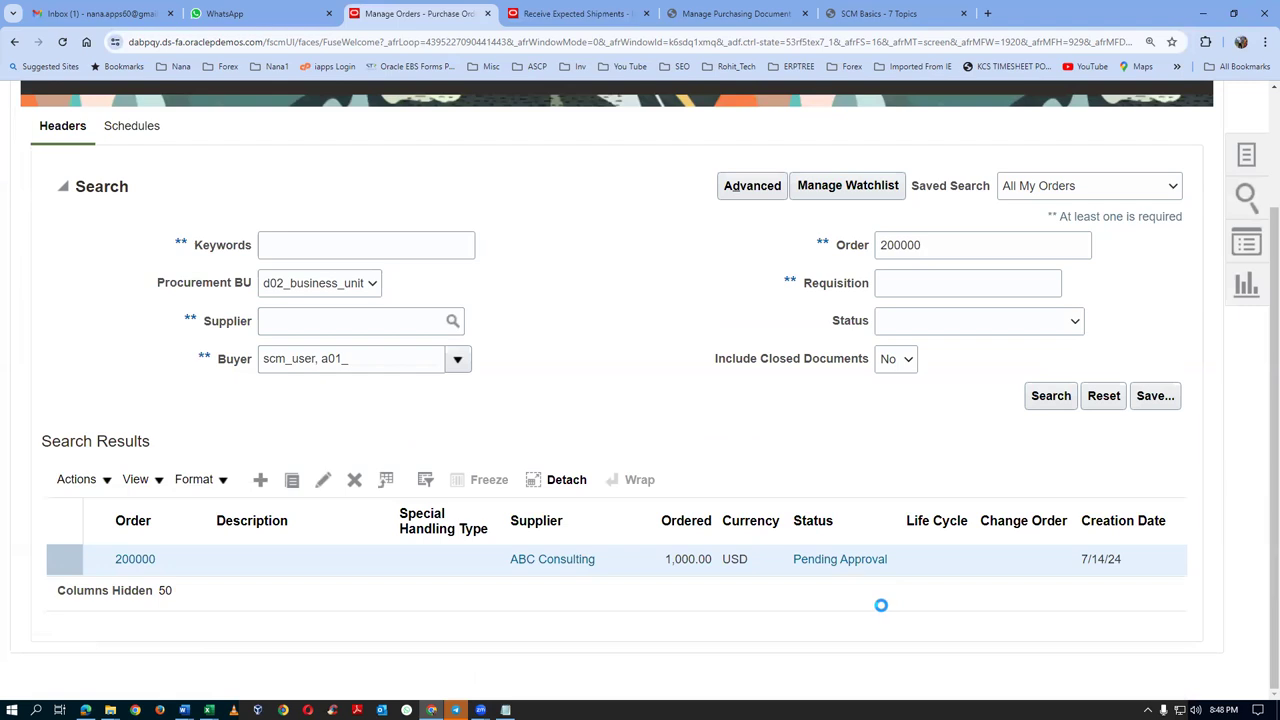
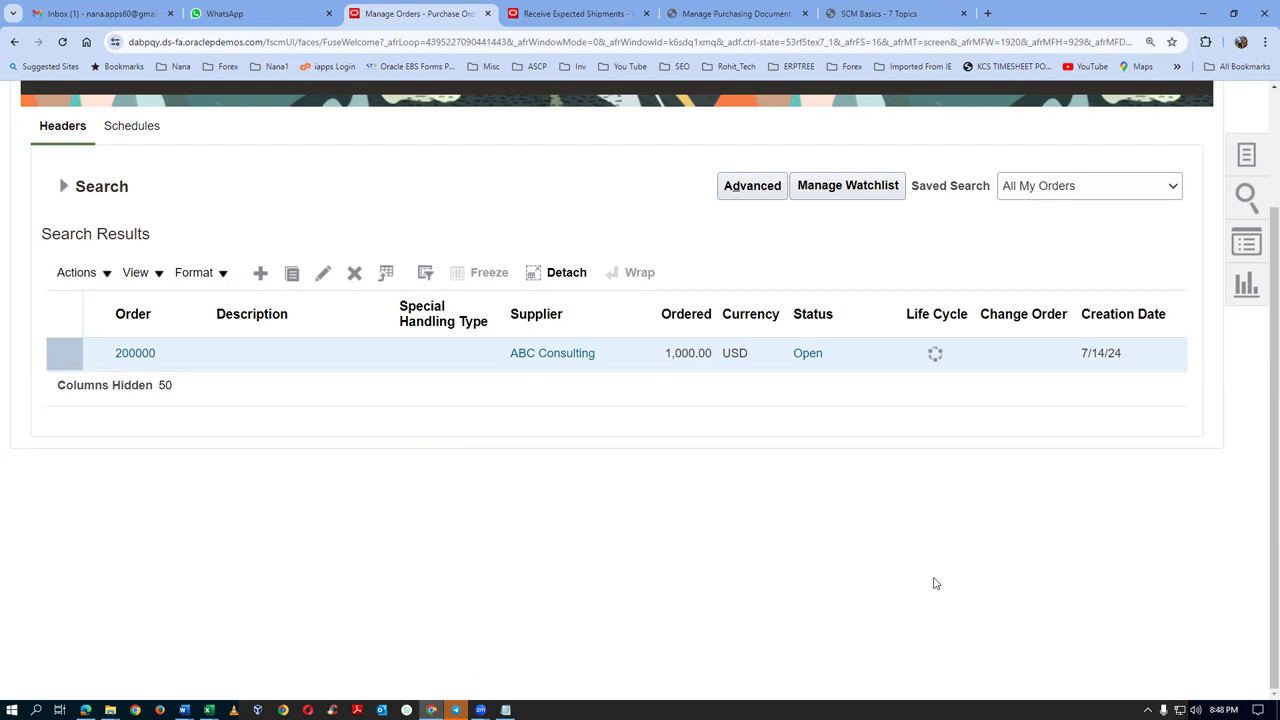
# Select the found purchase order in the Receive Expected Shipments lookup and search for its expected shipment lines
pyautogui.click(594, 15)
pyautogui.click(437, 499)
pyautogui.click(909, 541)
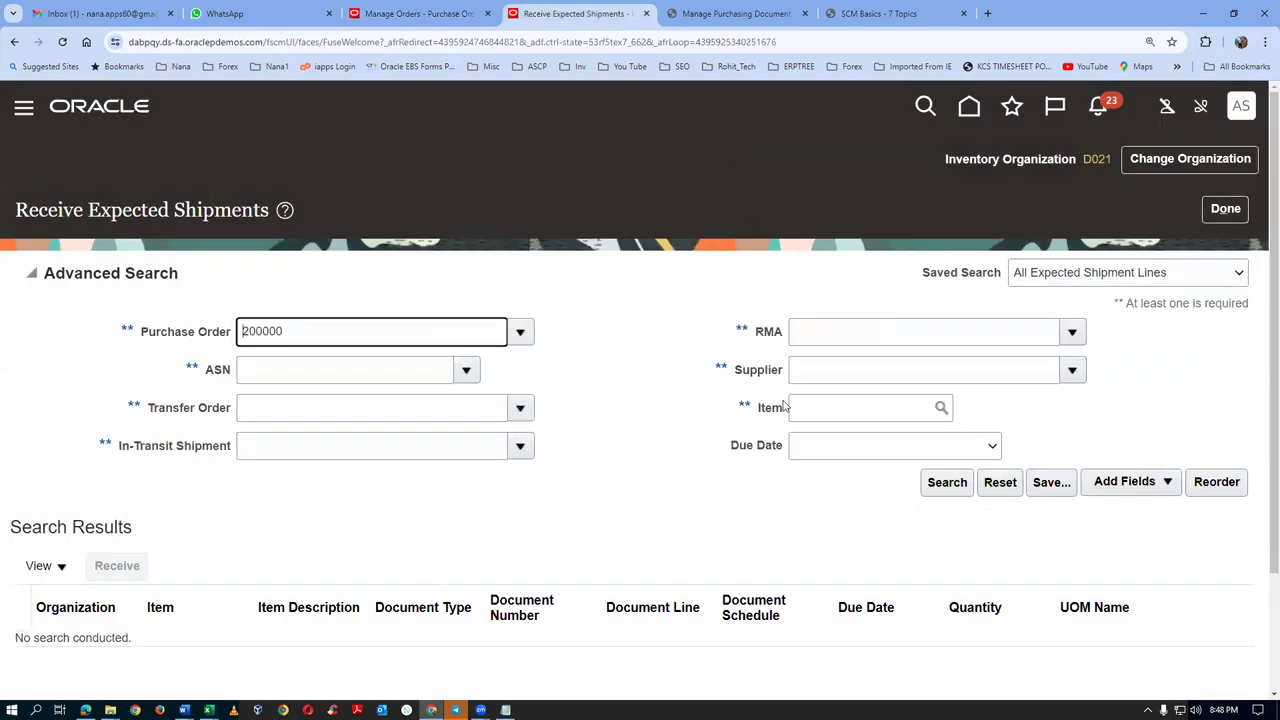
pyautogui.click(946, 482)
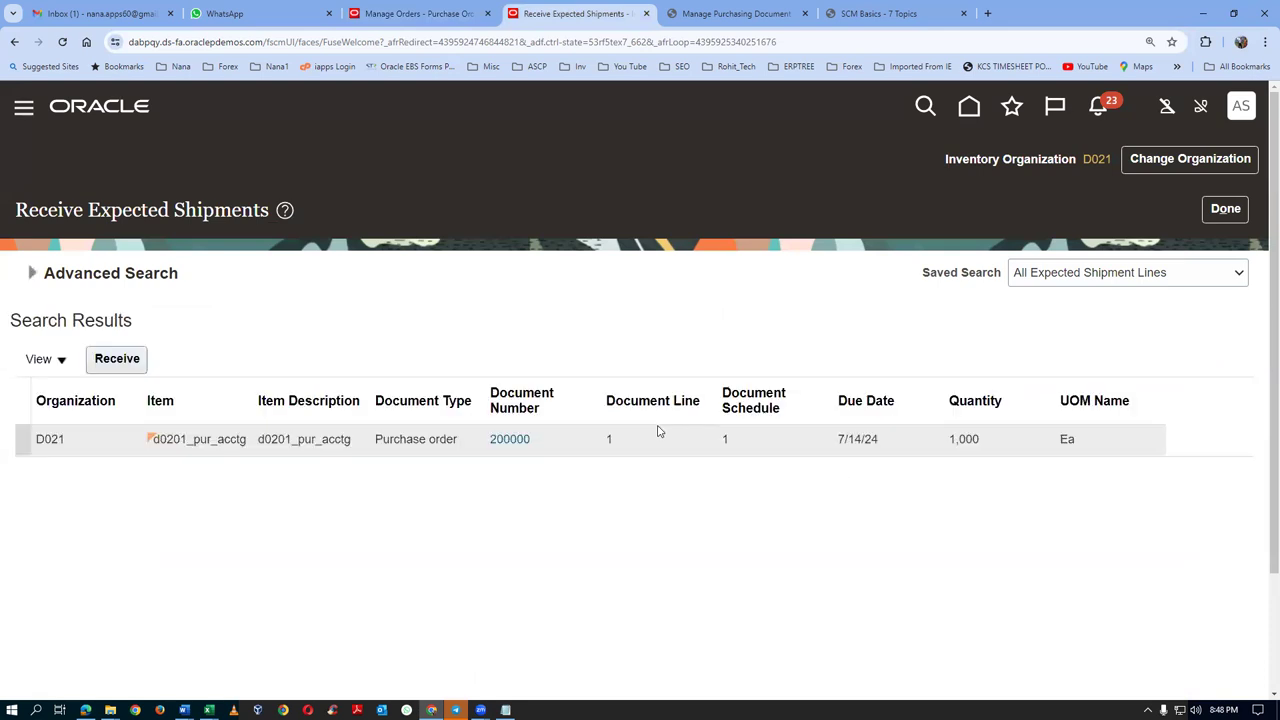
# Receive the d0201_pur_acctg line with the full receipt quantity of 1,000 Ea and start creating a receipt from it
pyautogui.click(17, 432)
pyautogui.click(137, 362)
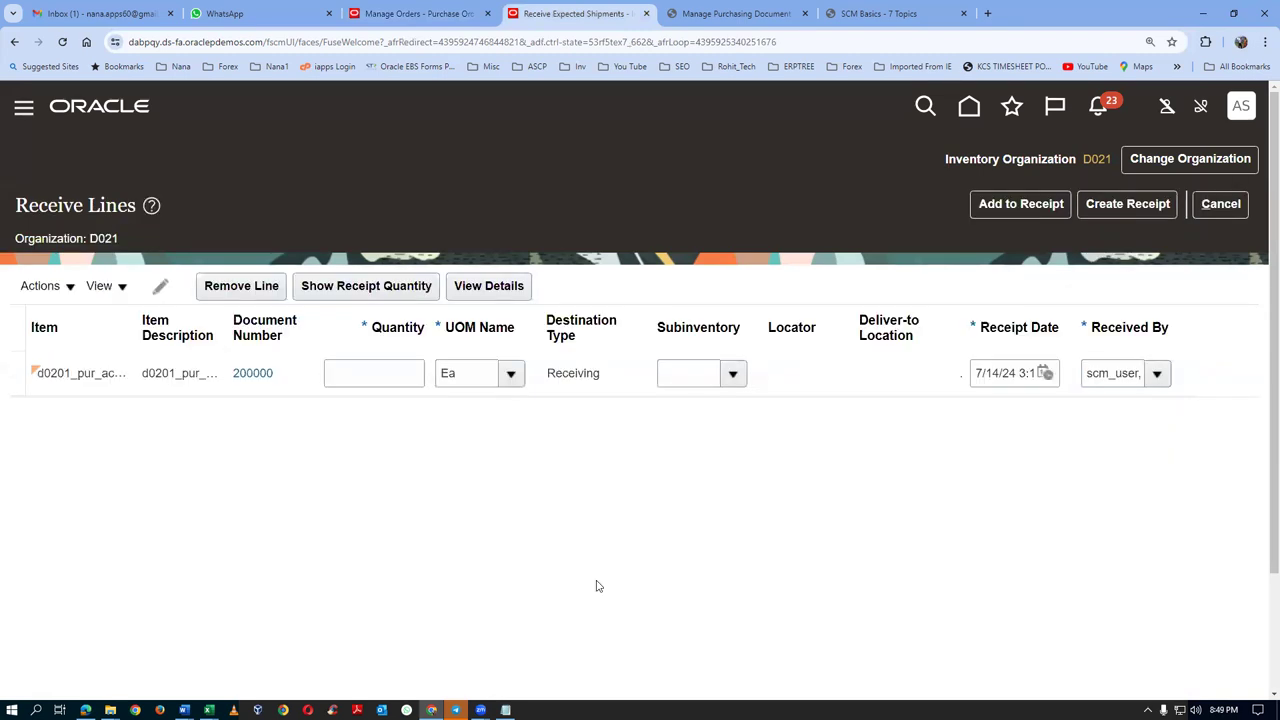
pyautogui.click(360, 289)
pyautogui.click(679, 373)
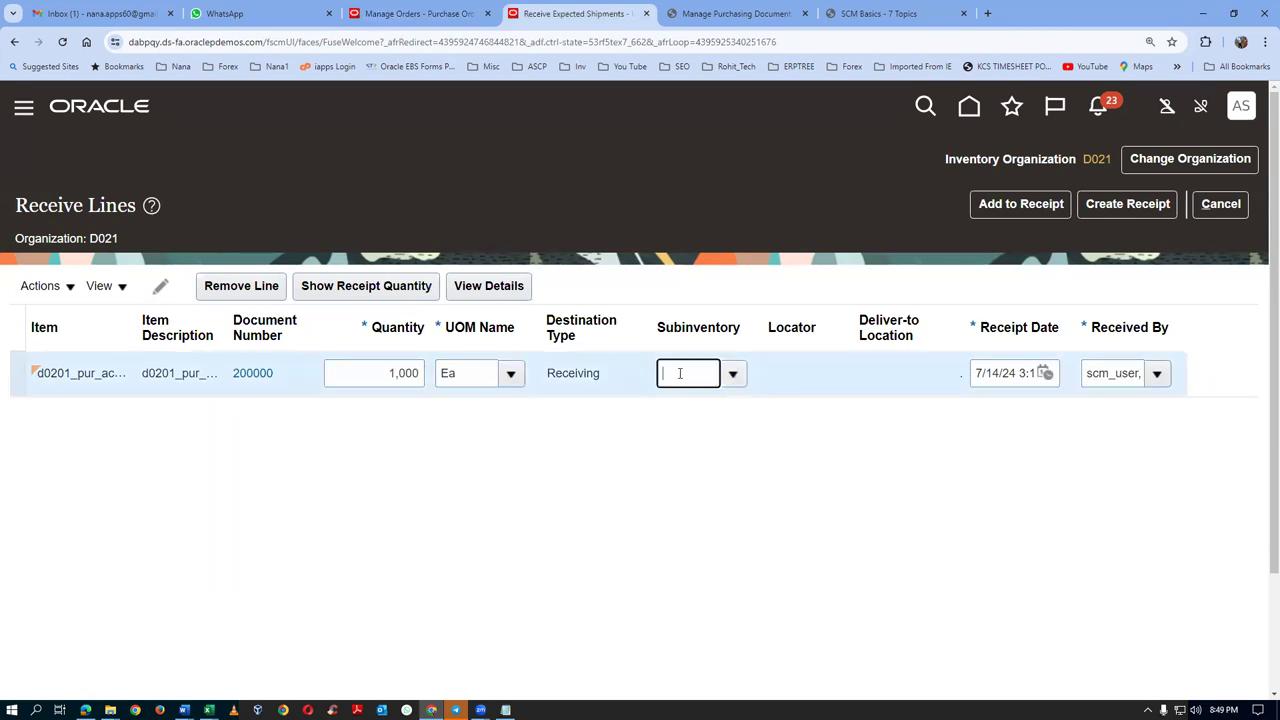
pyautogui.click(1147, 206)
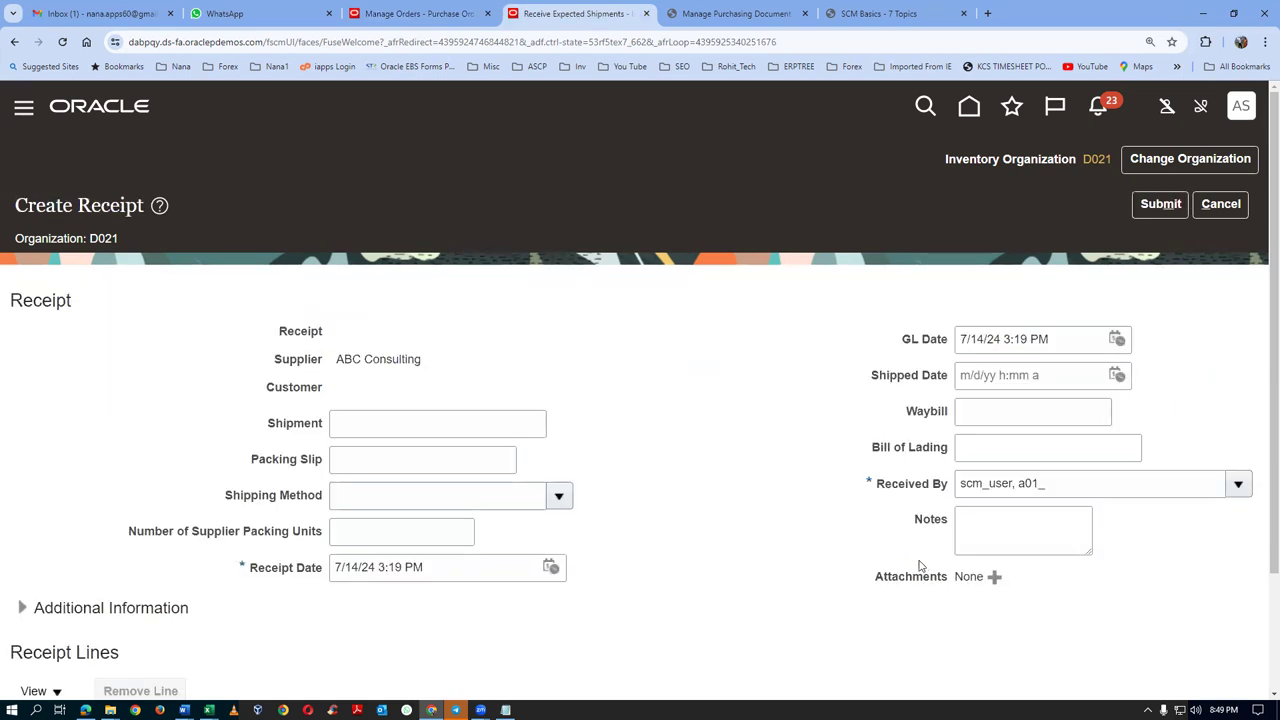
# Fill in the receipt header with shipment 123, packing slip 456, 4 supplier packing units, waybill 789, bill of lading 678 and notes "fnhfn df"
pyautogui.click(370, 426)
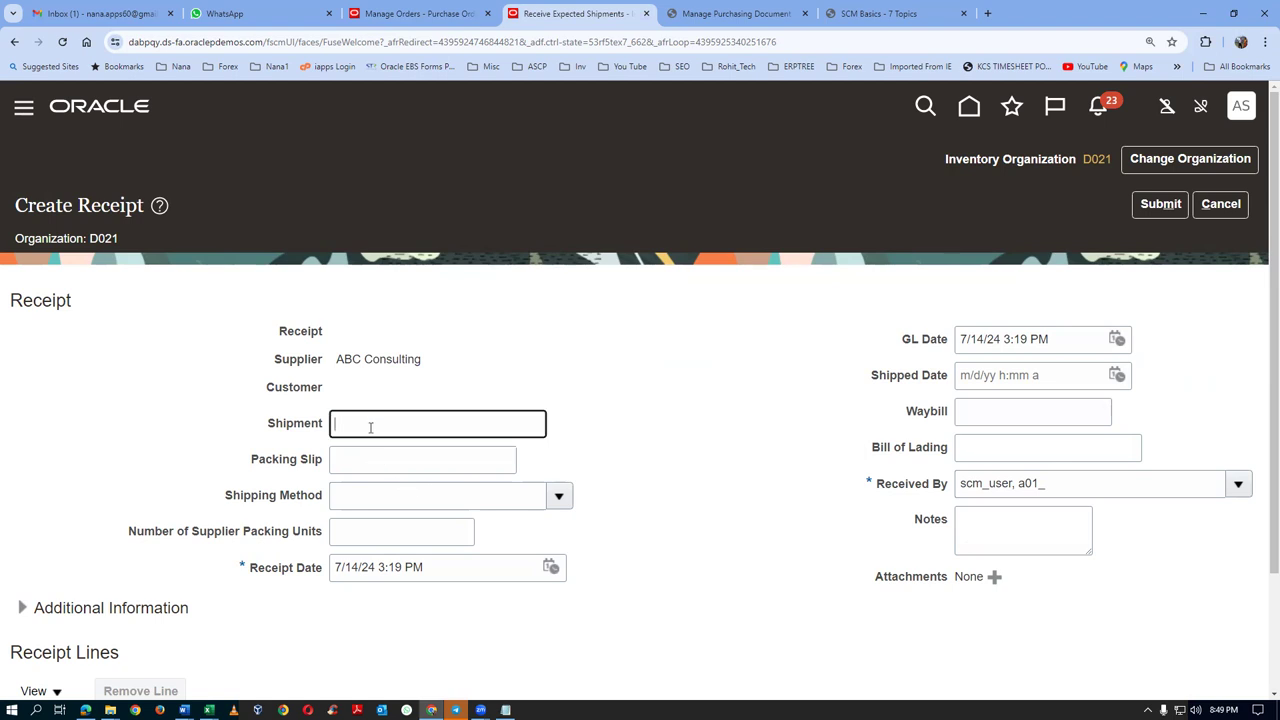
pyautogui.click(390, 465)
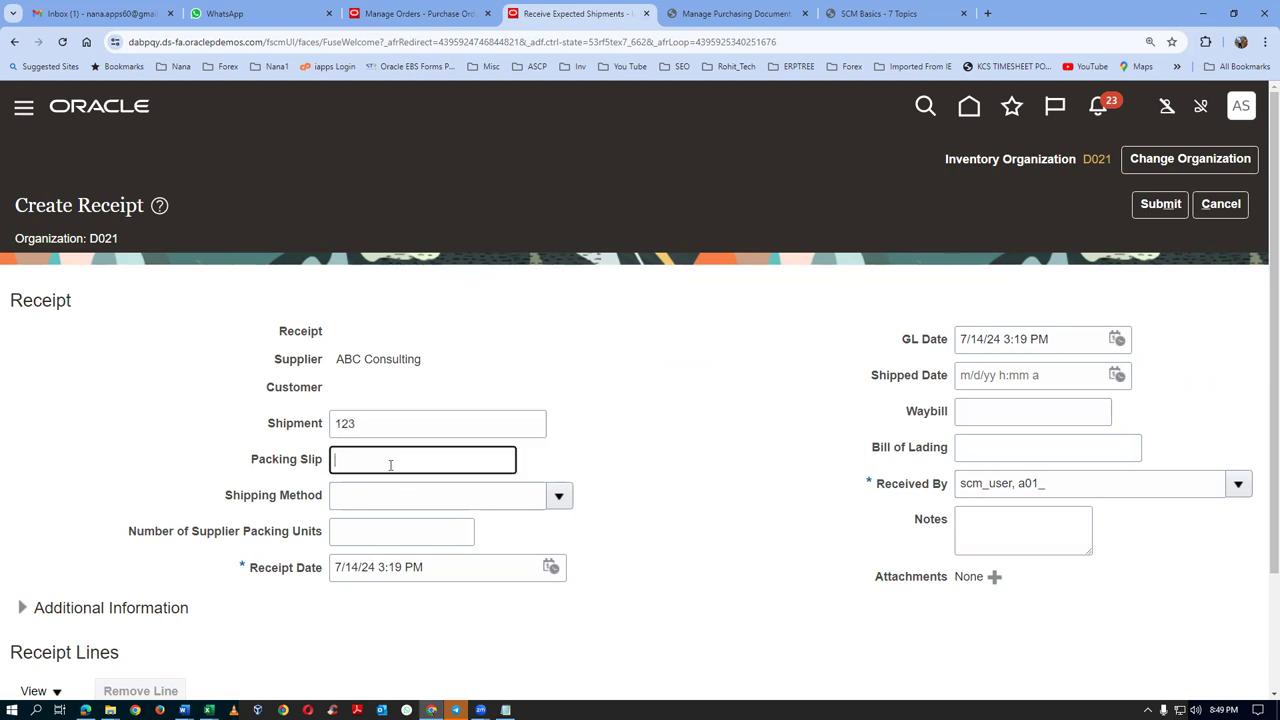
pyautogui.write('456')
pyautogui.click(558, 496)
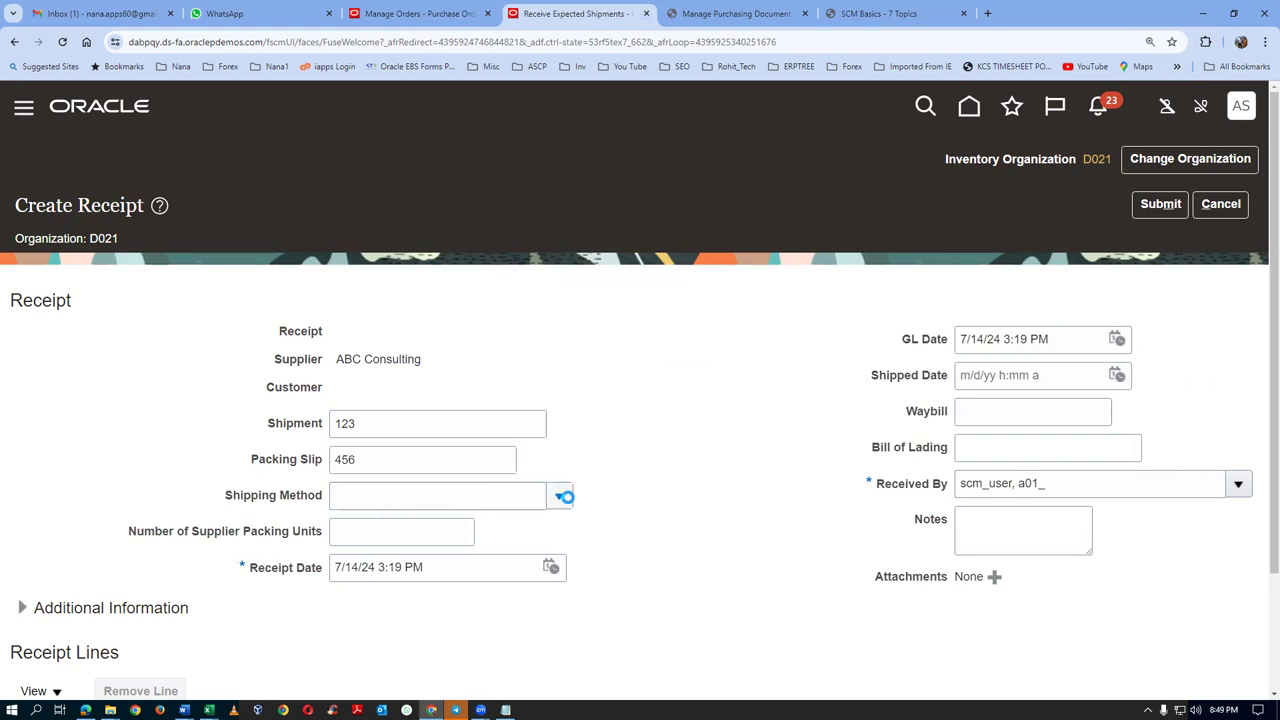
pyautogui.click(640, 430)
pyautogui.click(385, 538)
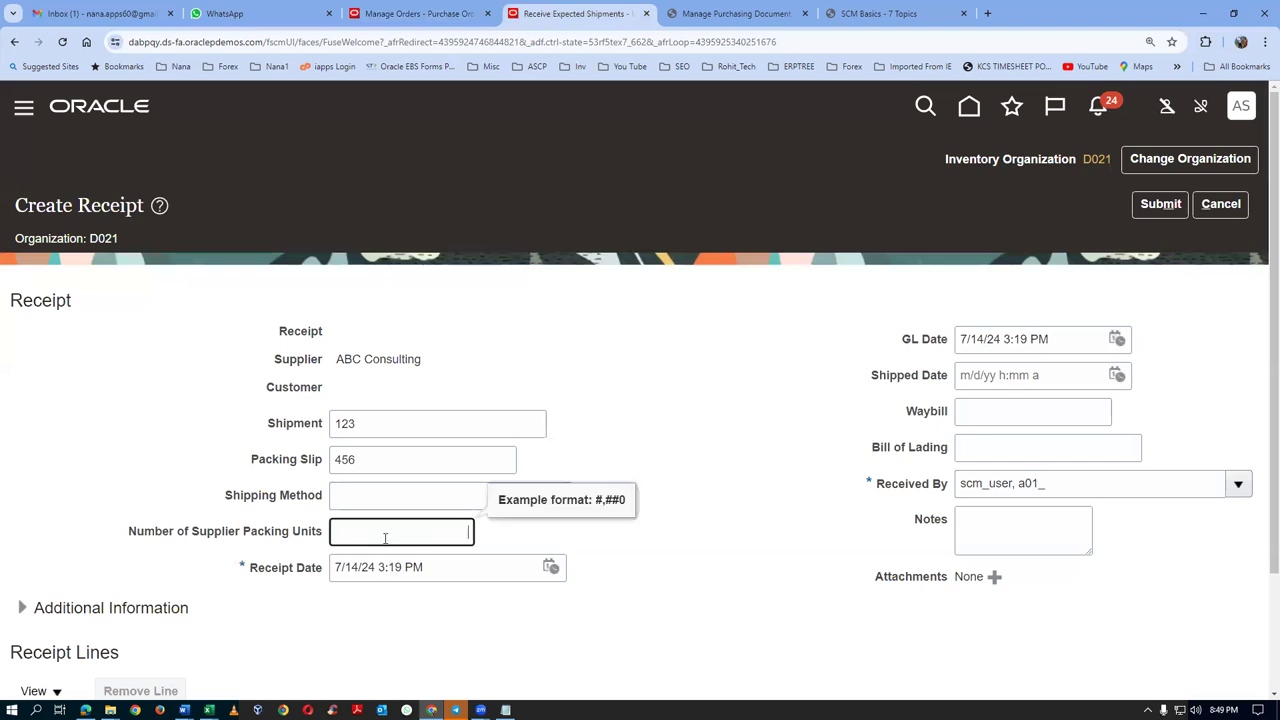
pyautogui.click(1018, 411)
pyautogui.write('7')
pyautogui.click(976, 451)
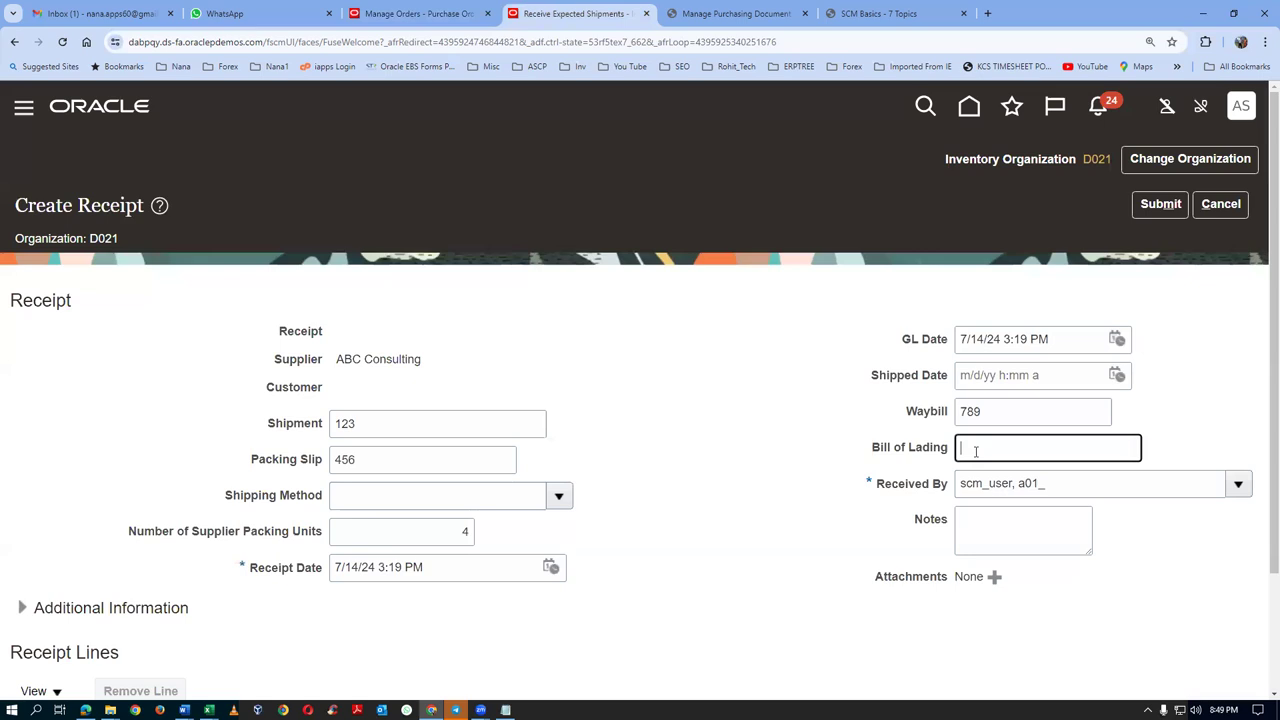
pyautogui.click(978, 525)
pyautogui.write('fnhfn df')
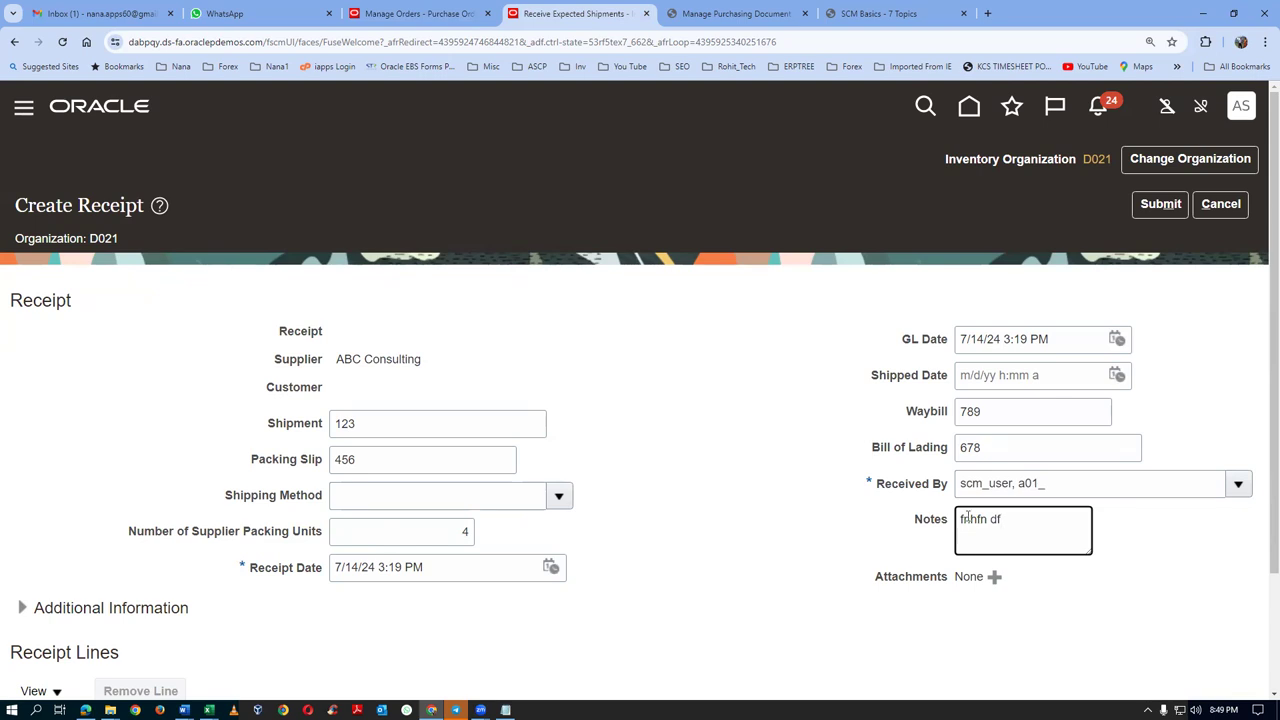
# Check the receipt header and line, submit the receipt and return to the Inventory Management overview
pyautogui.scroll(-1, 761, 518)
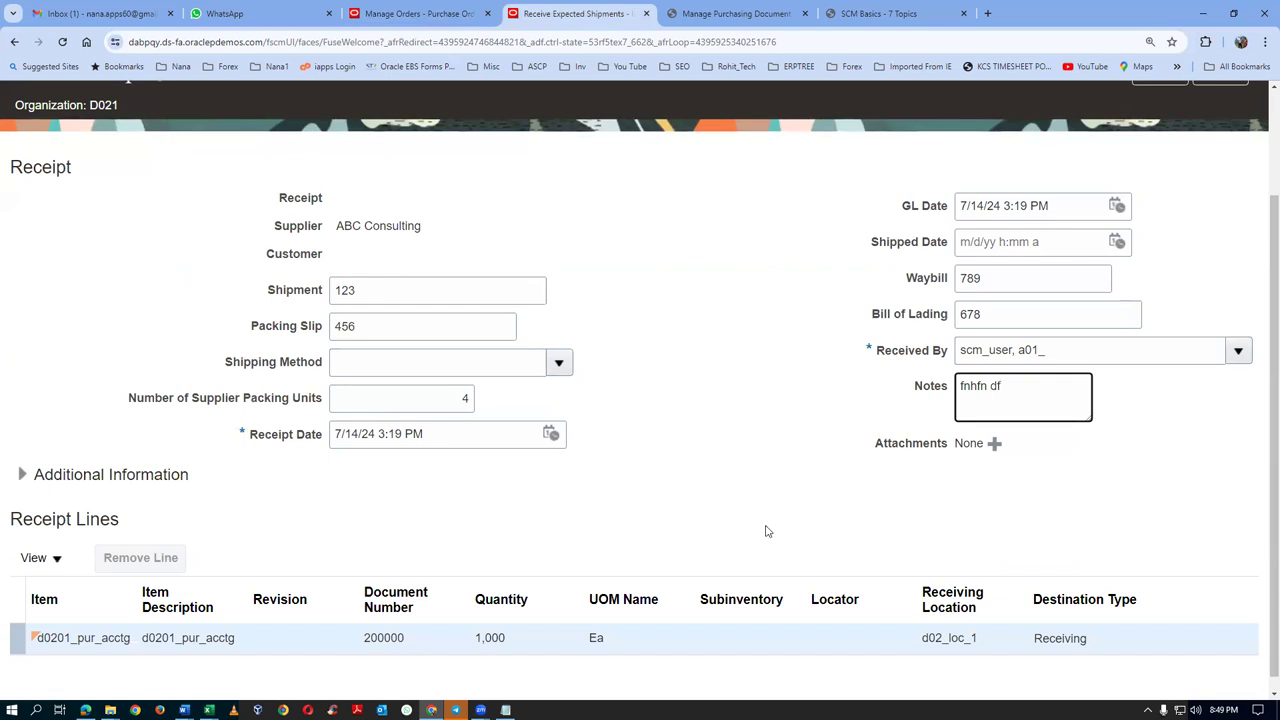
pyautogui.moveTo(374, 326); pyautogui.dragTo(333, 333)
pyautogui.click(730, 467)
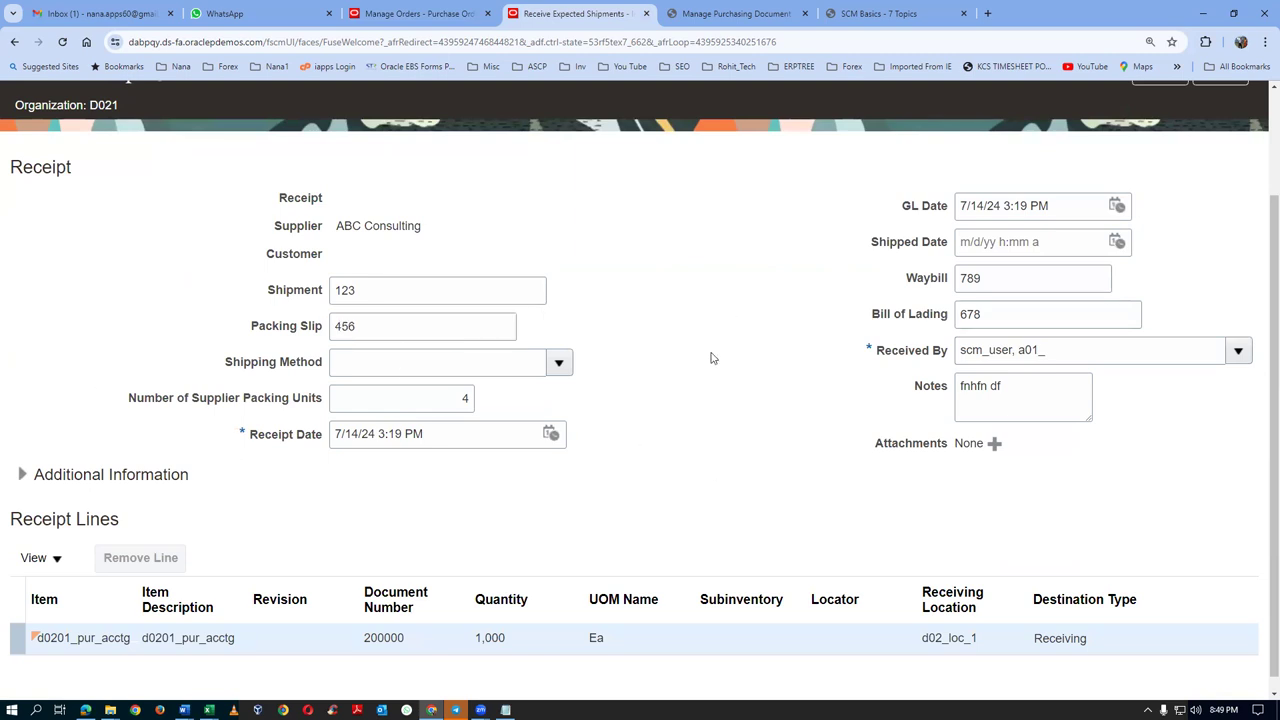
pyautogui.scroll(2, 727, 347)
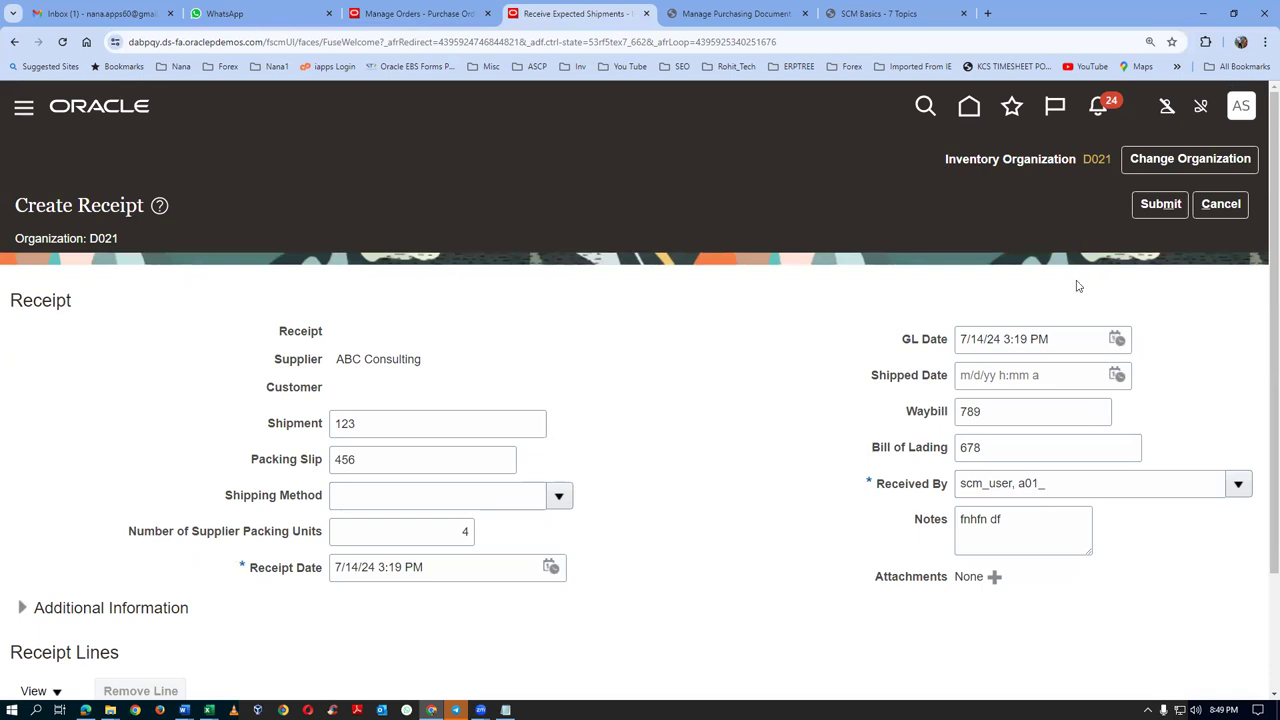
pyautogui.click(1160, 204)
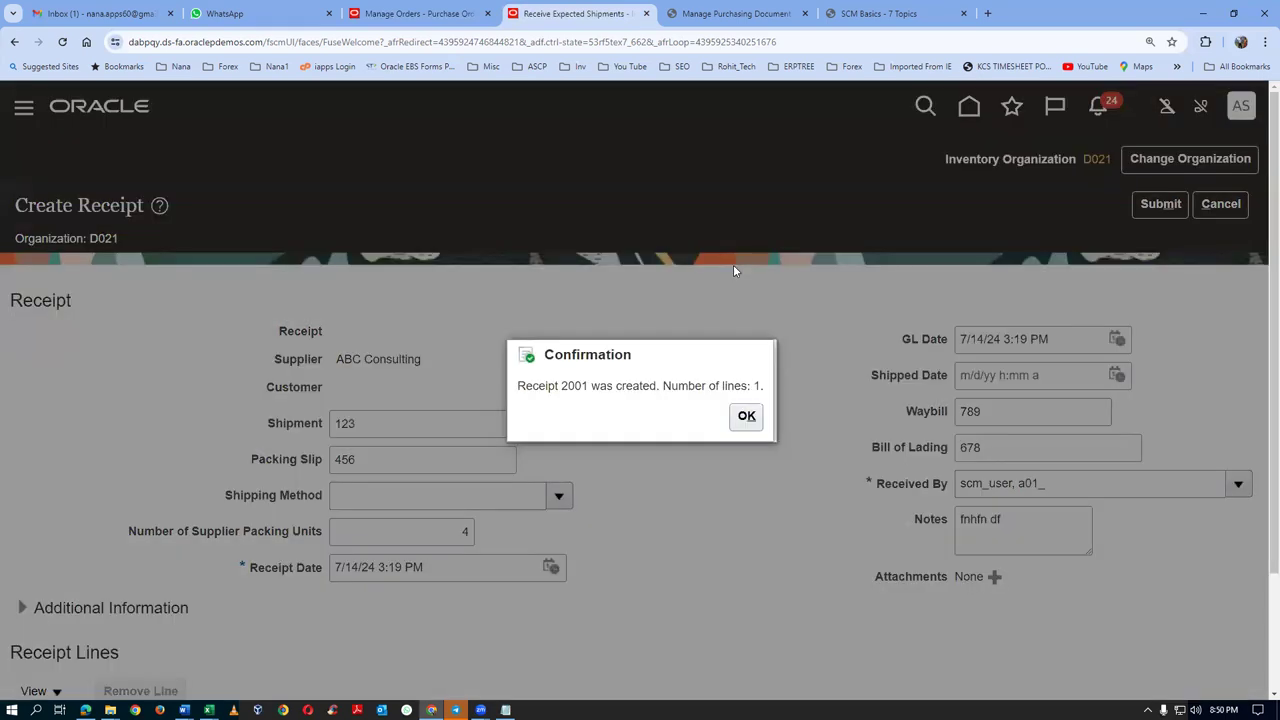
pyautogui.moveTo(561, 388); pyautogui.dragTo(589, 386)
pyautogui.click(745, 418)
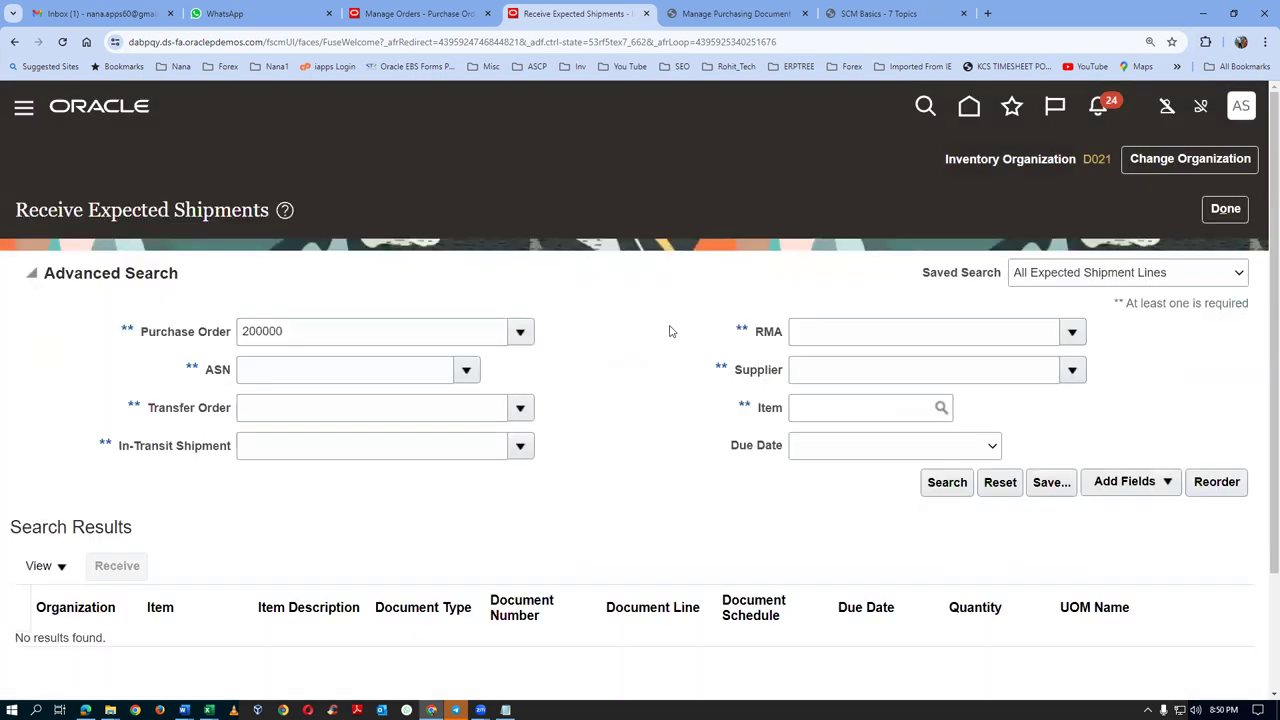
pyautogui.click(1246, 208)
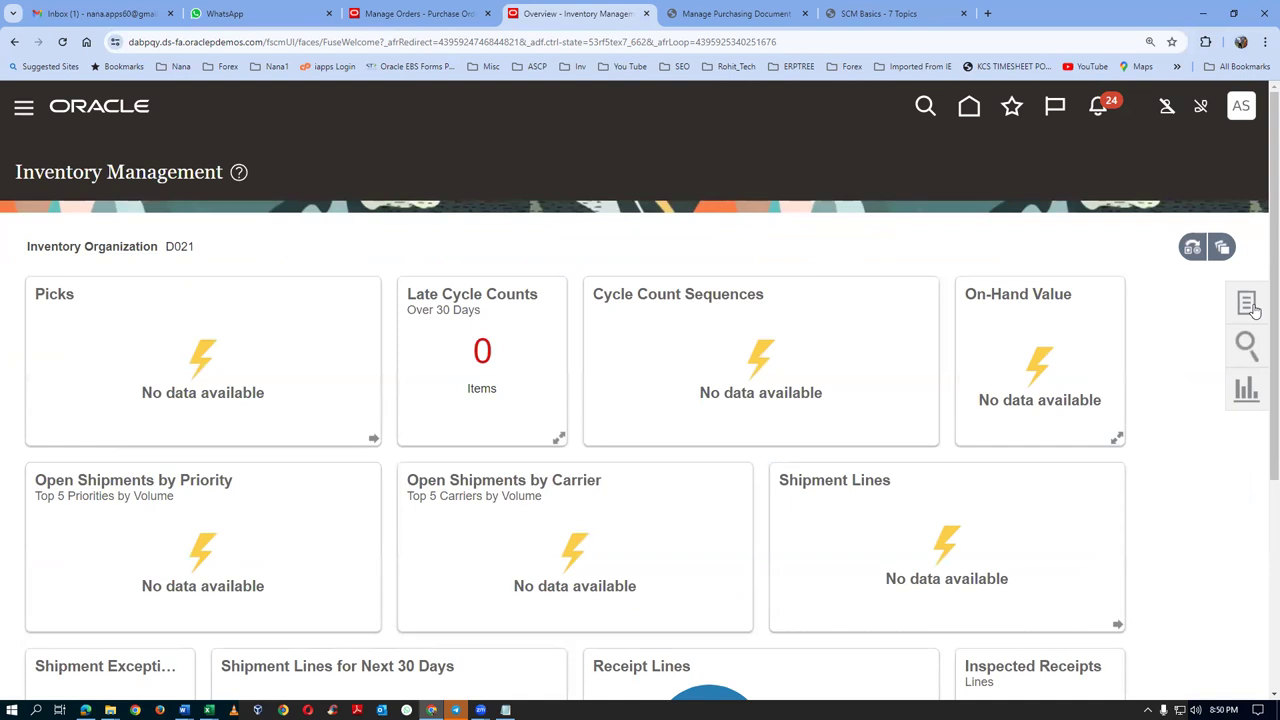
# Switch to the P_to_P_Process workbook in Excel to view the accounting transactions for material receipt
pyautogui.hotkey('alt', 'Tab')
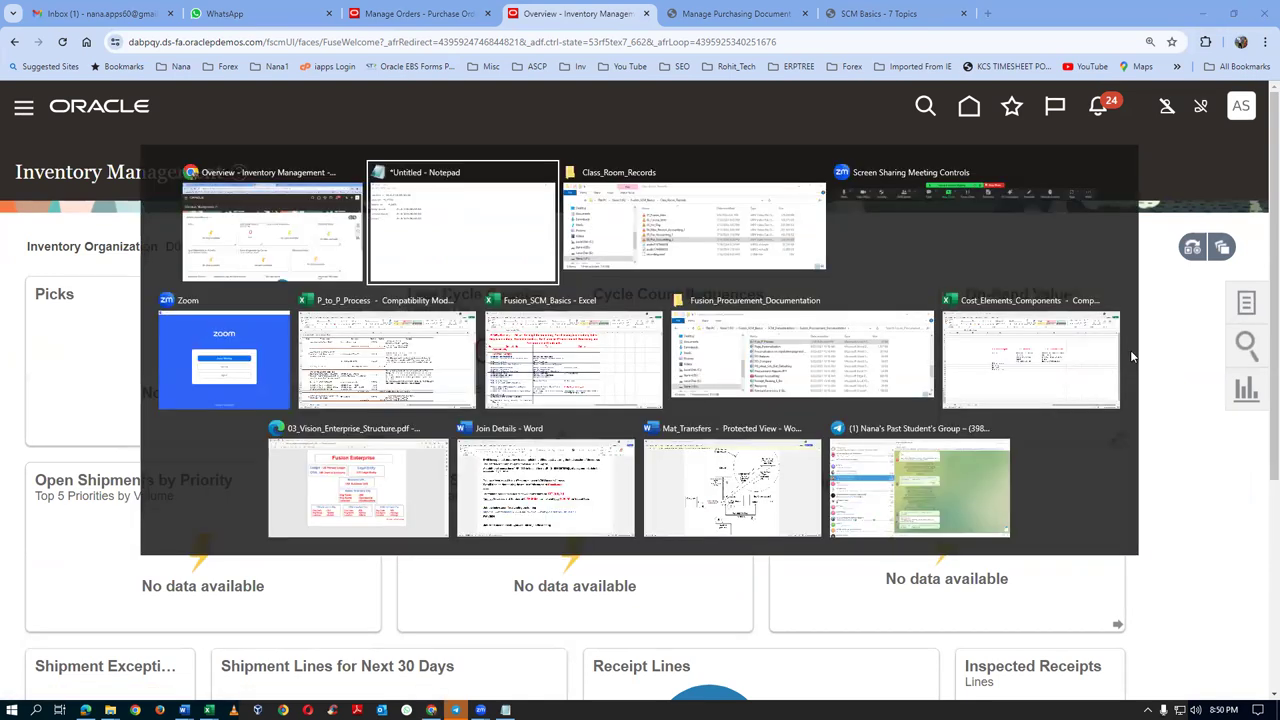
pyautogui.hotkey('alt', 'Tab')
pyautogui.hotkey('alt', 'Tab')
pyautogui.hotkey('alt', 'Tab')
pyautogui.hotkey('alt', 'Tab')
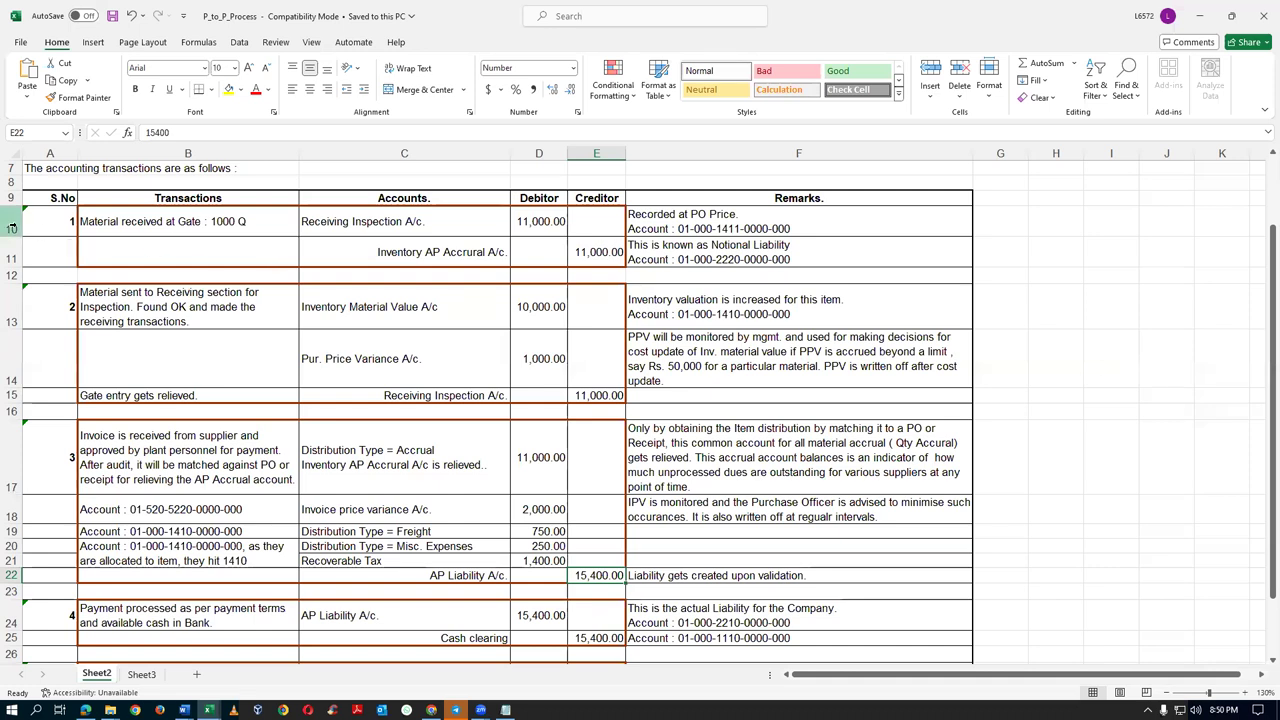
# Examine the accounting entries for material received at gate in rows 10–11 and for the receiving transaction in rows 13–15
pyautogui.moveTo(9, 222); pyautogui.dragTo(5, 238)
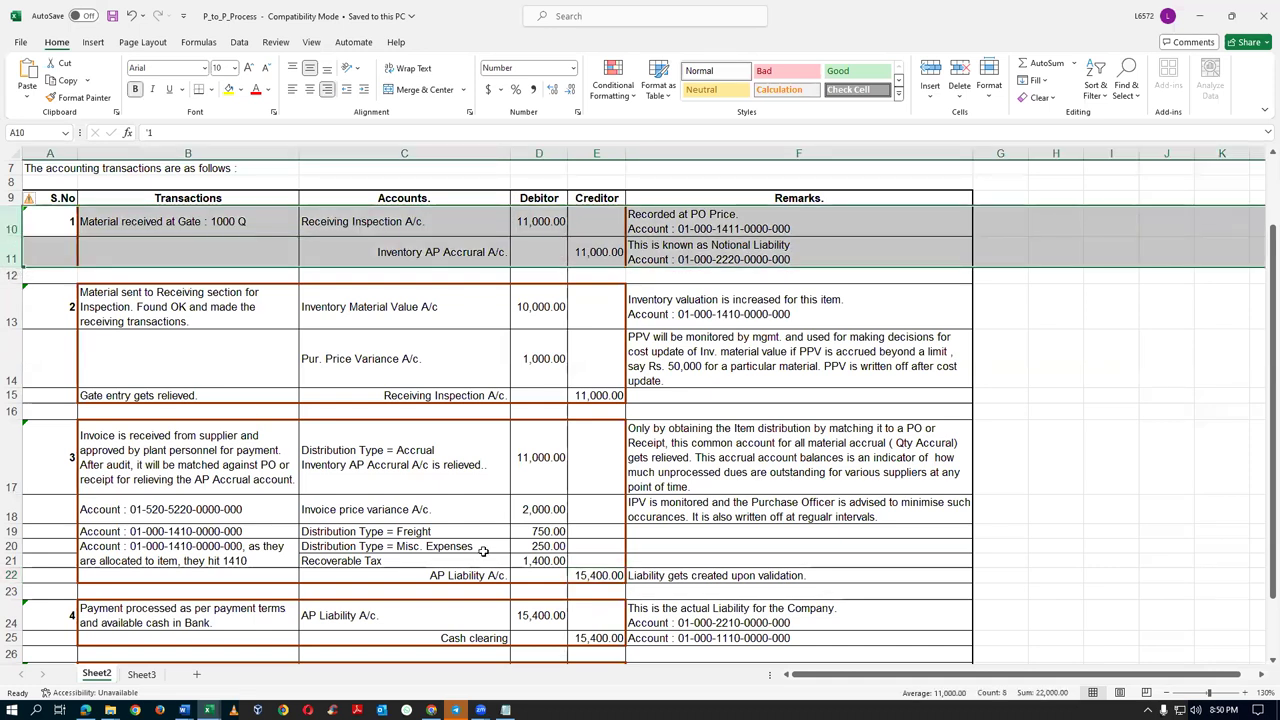
pyautogui.click(468, 252)
pyautogui.click(601, 252)
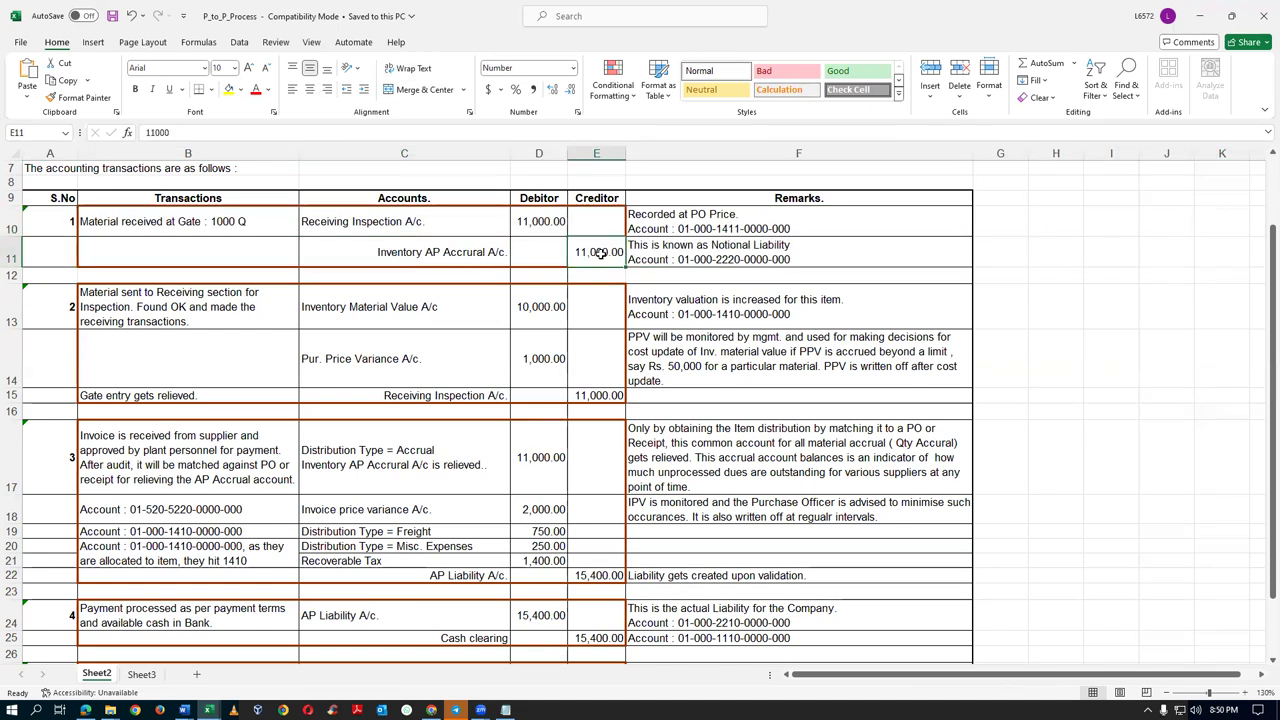
pyautogui.moveTo(8, 308); pyautogui.dragTo(6, 392)
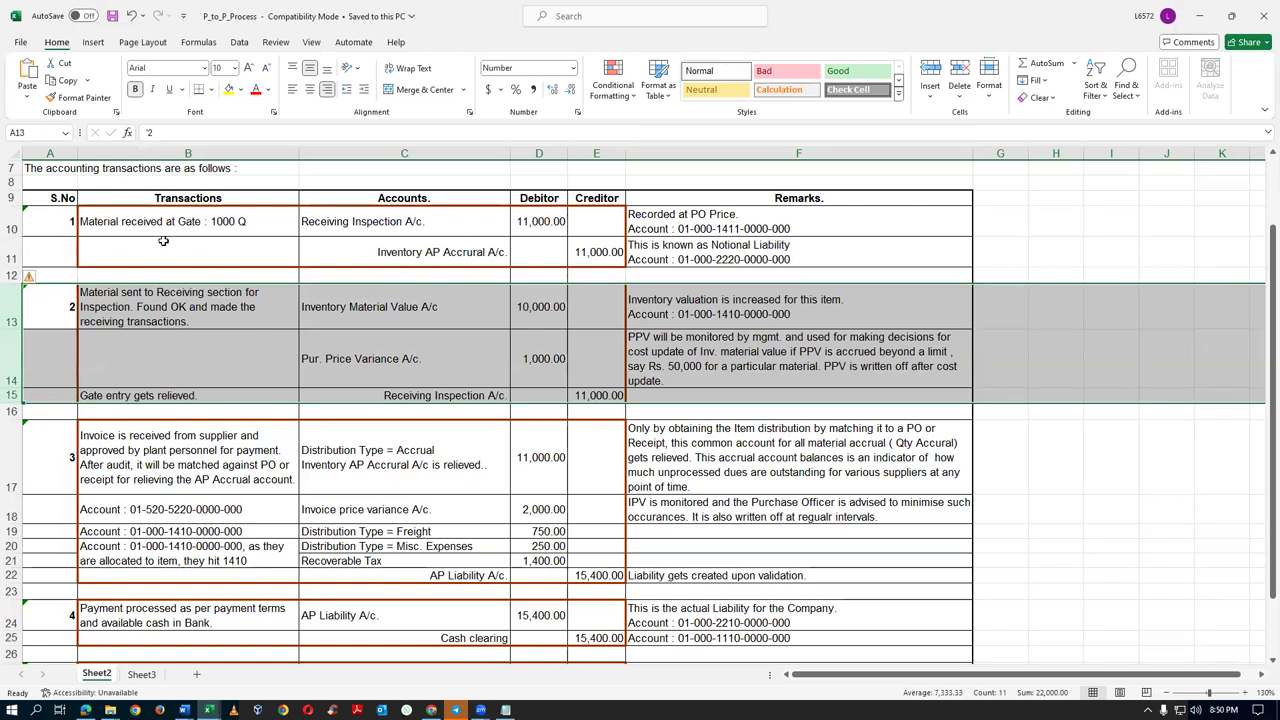
pyautogui.click(452, 249)
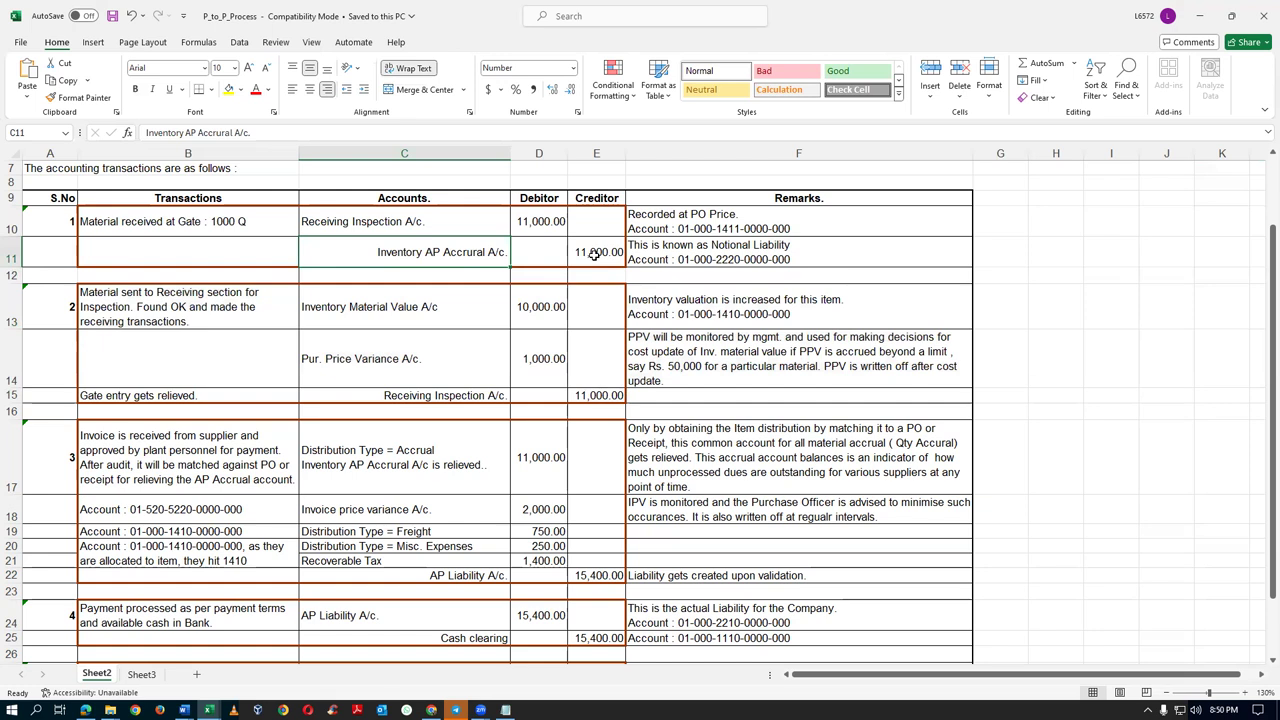
pyautogui.click(596, 255)
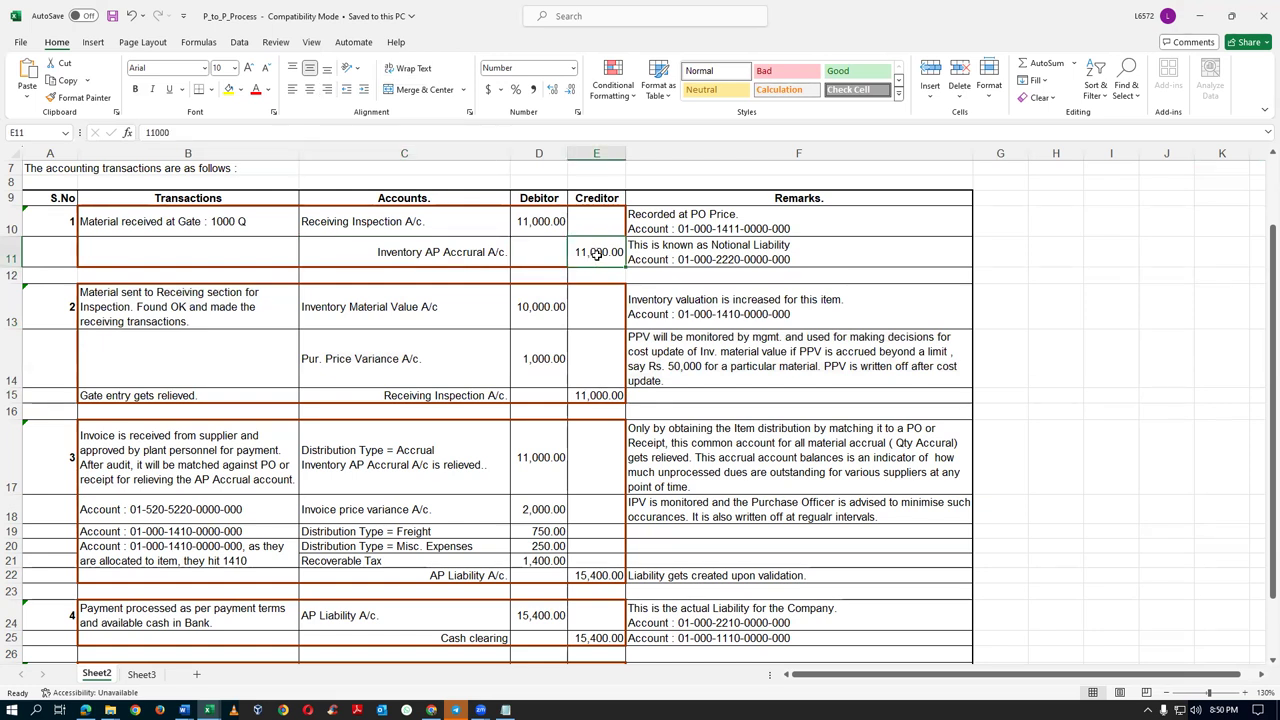
pyautogui.click(12, 228)
pyautogui.click(16, 312)
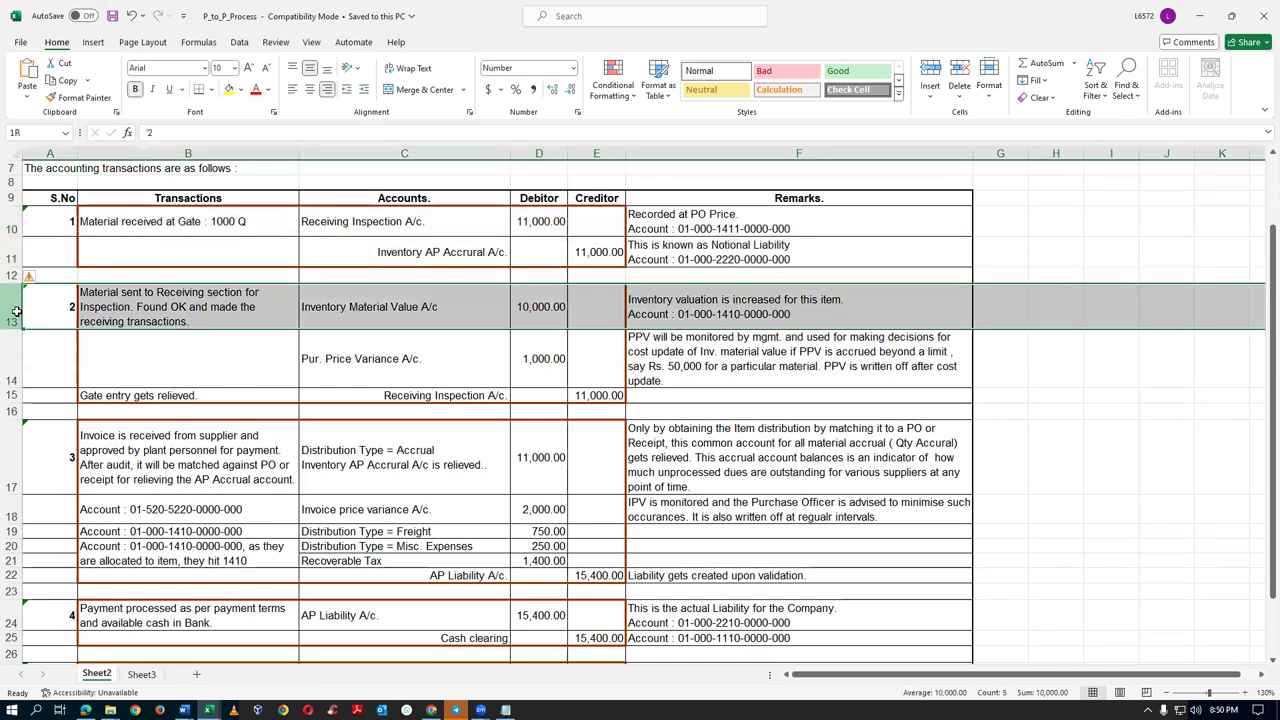
pyautogui.moveTo(16, 312); pyautogui.dragTo(18, 398)
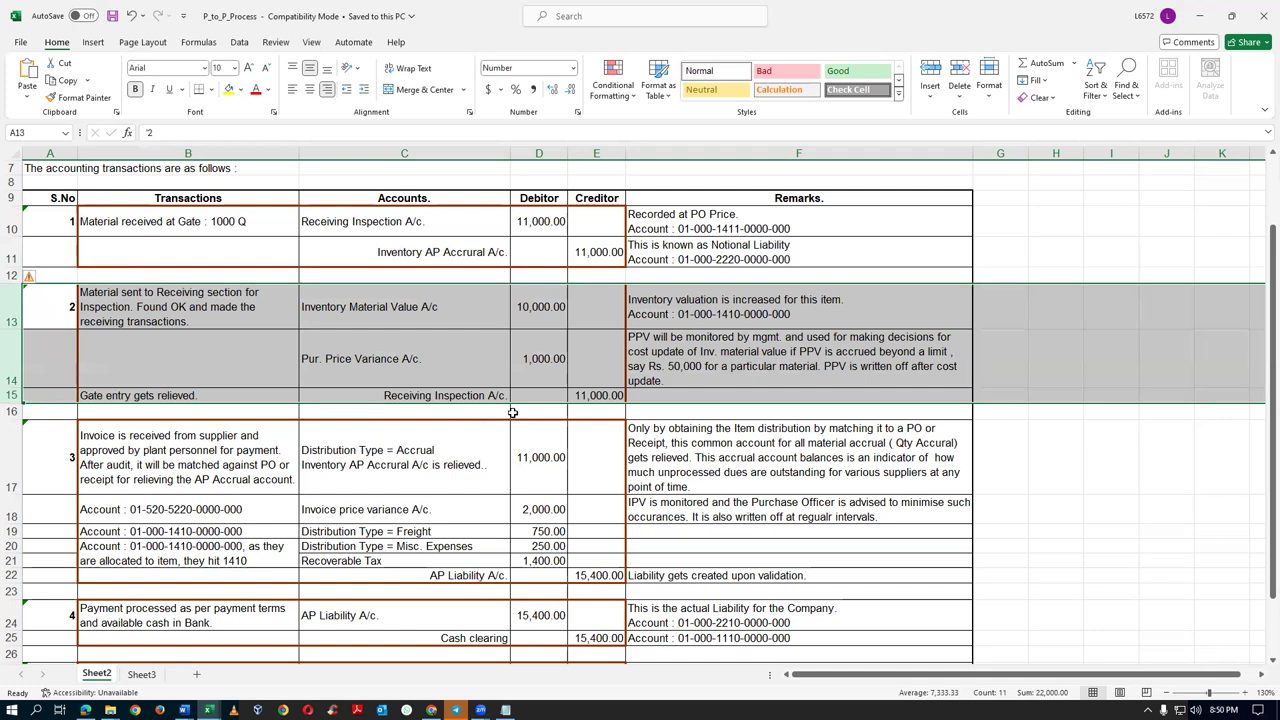
# Switch back to Oracle Fusion and search for receipt 2001 in Put Away Receipts
pyautogui.hotkey('alt', 'Tab')
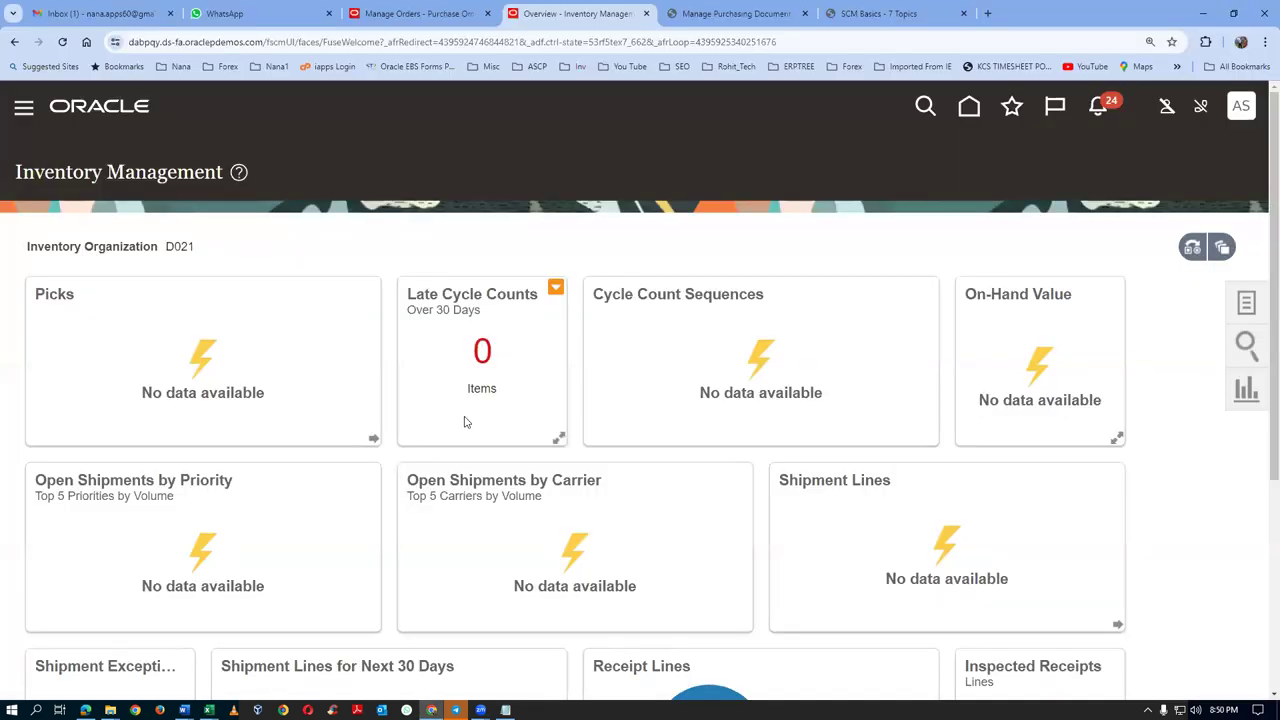
pyautogui.click(1250, 304)
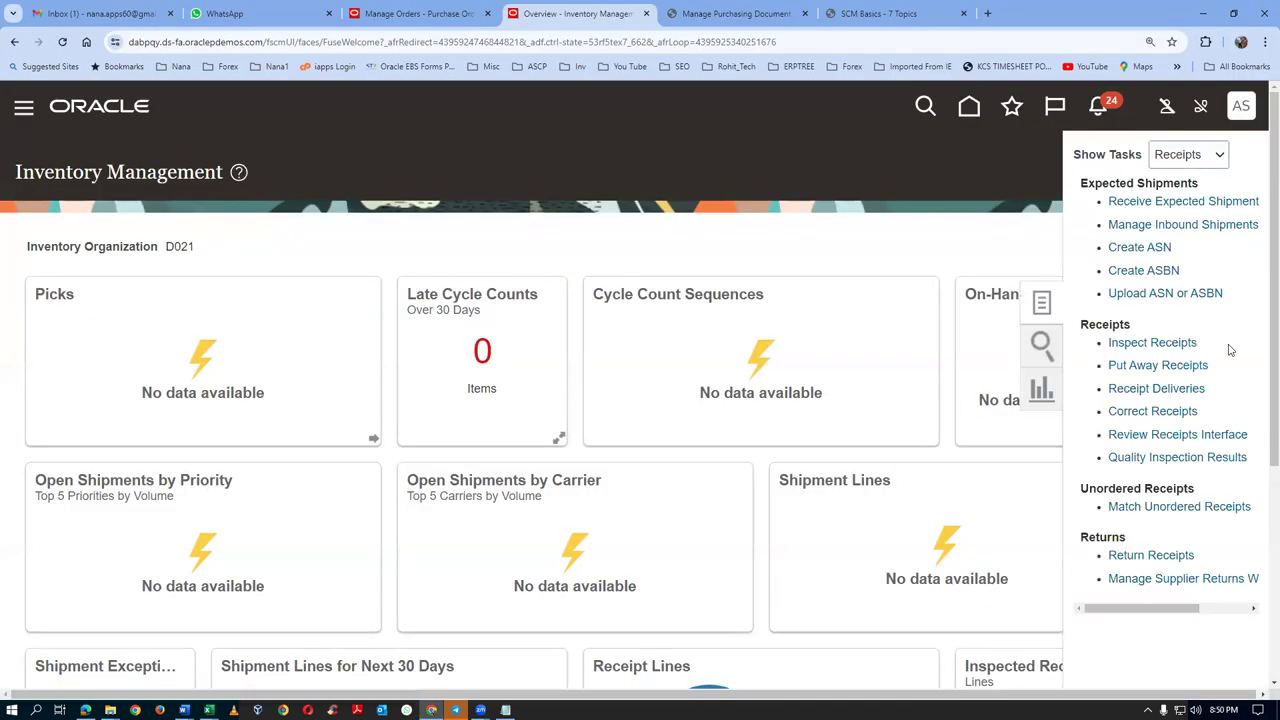
pyautogui.click(1153, 368)
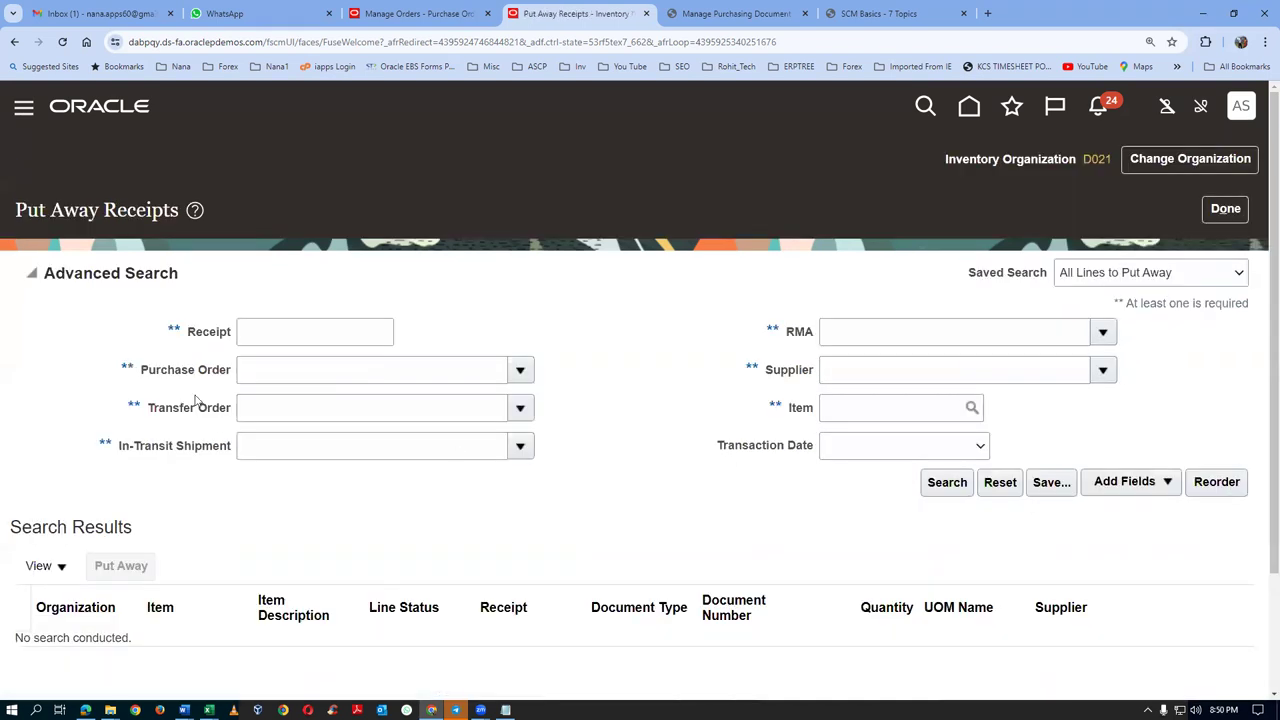
pyautogui.click(286, 331)
pyautogui.write('2001')
pyautogui.press('Tab')
pyautogui.click(947, 483)
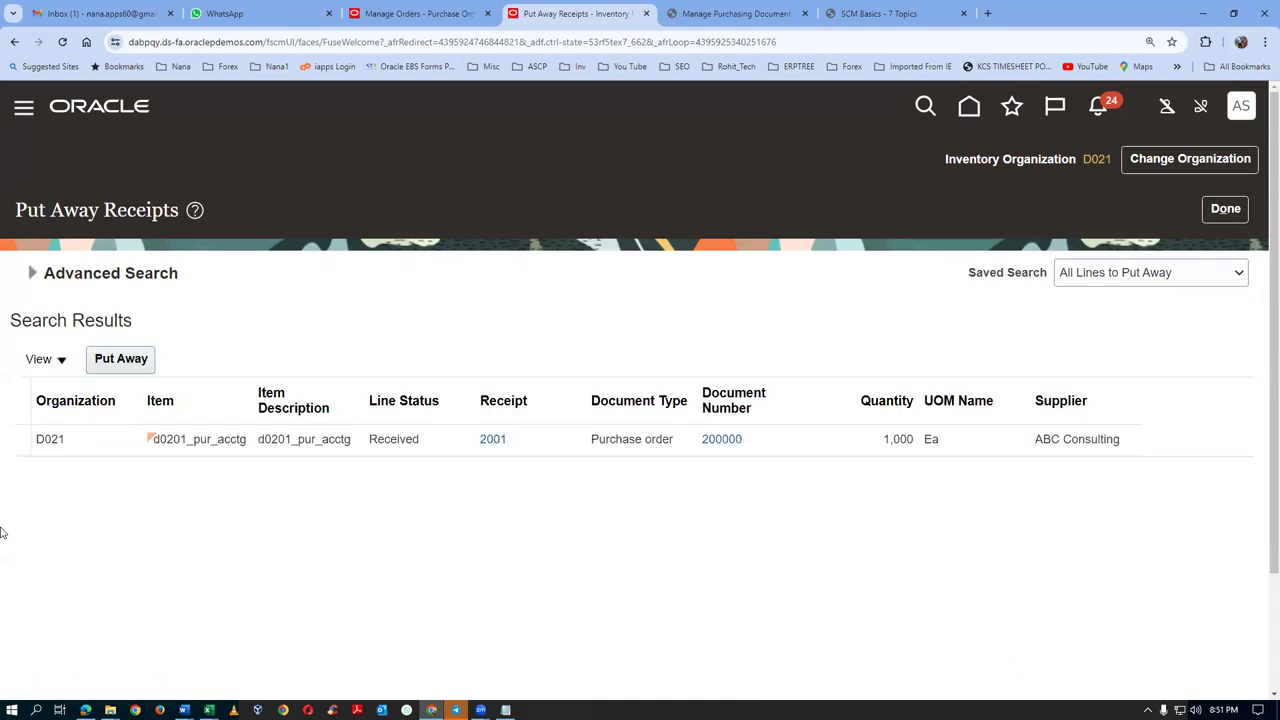
# Put away the d0201_pur_acctg receipt line into subinventory FGS, submit it and return to the Inventory Management overview
pyautogui.click(128, 366)
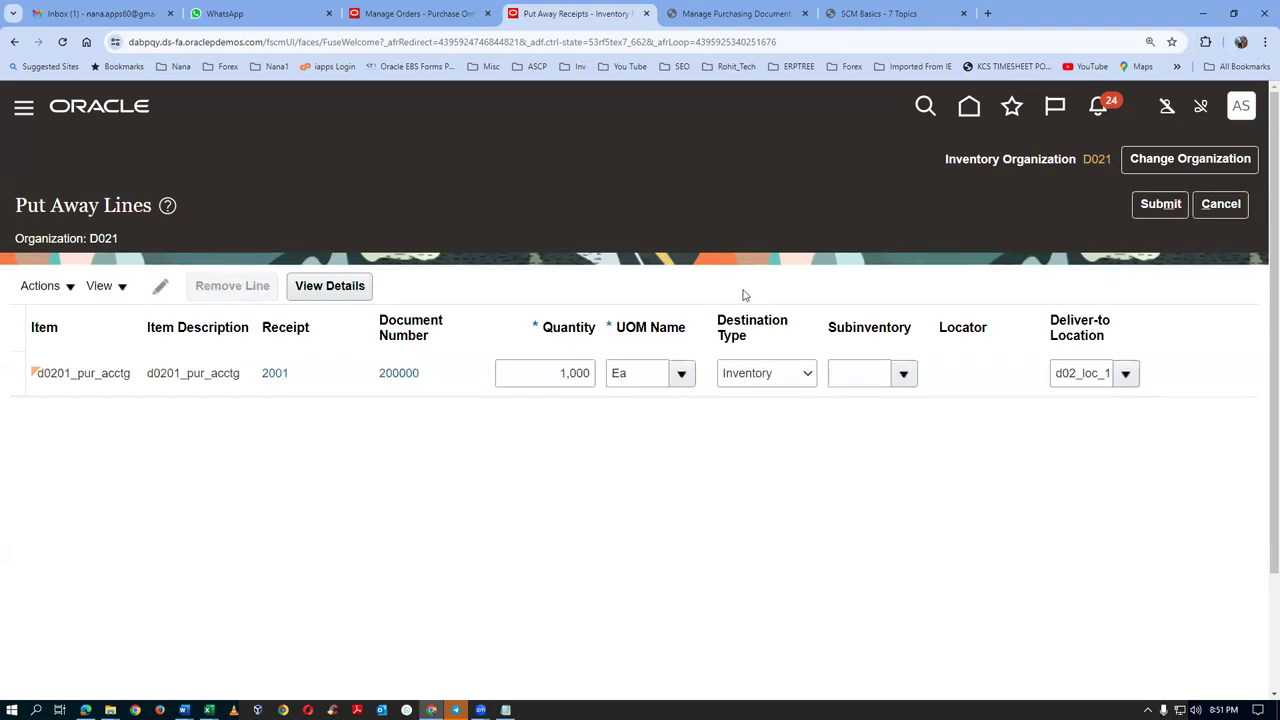
pyautogui.click(903, 373)
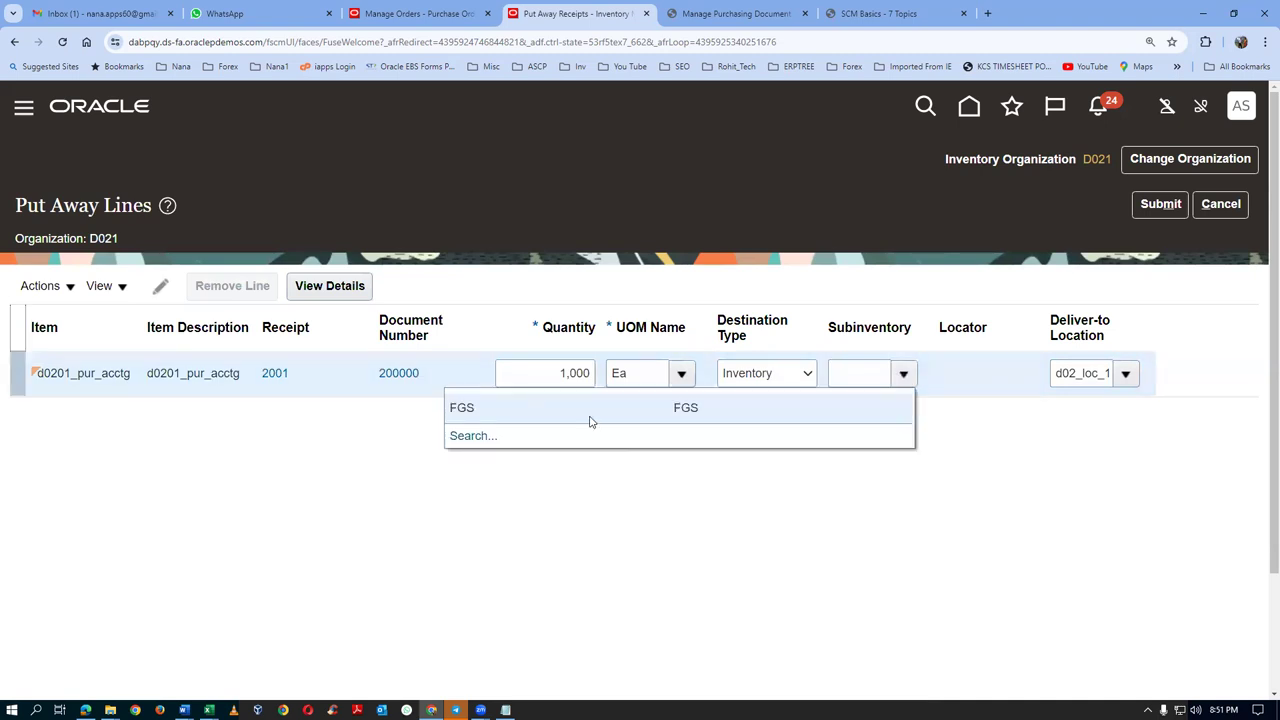
pyautogui.click(551, 411)
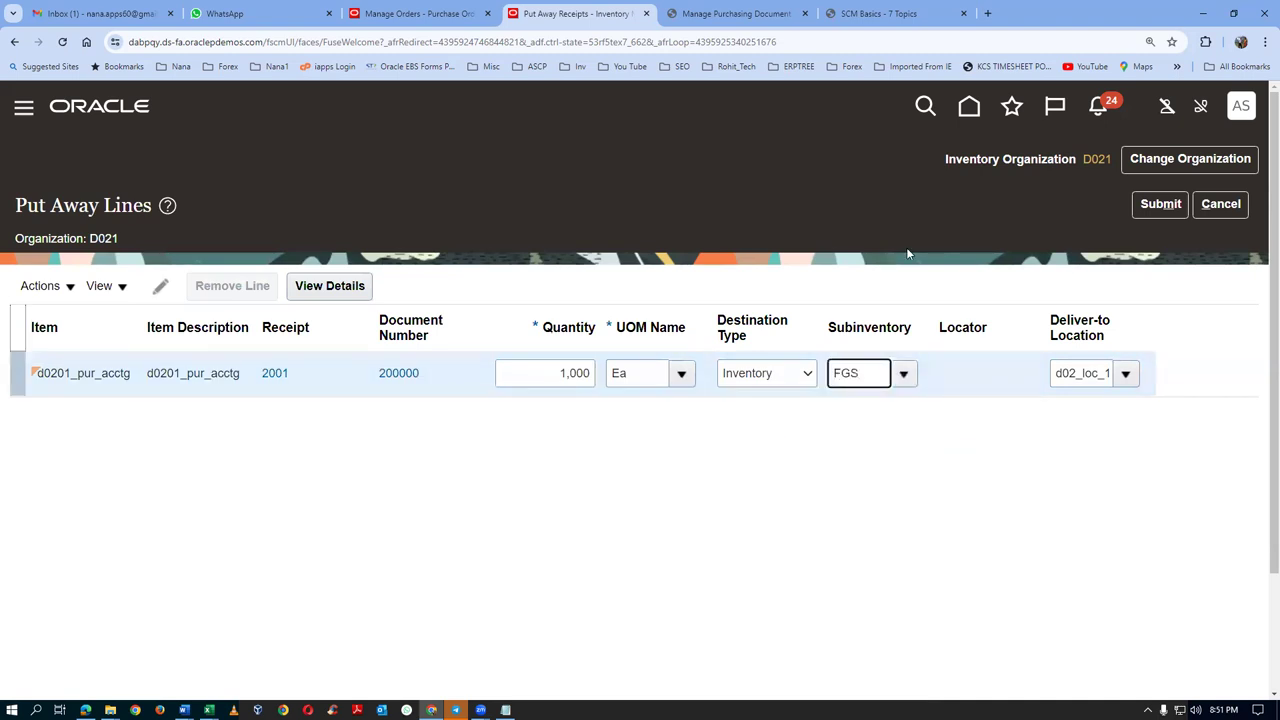
pyautogui.click(1160, 204)
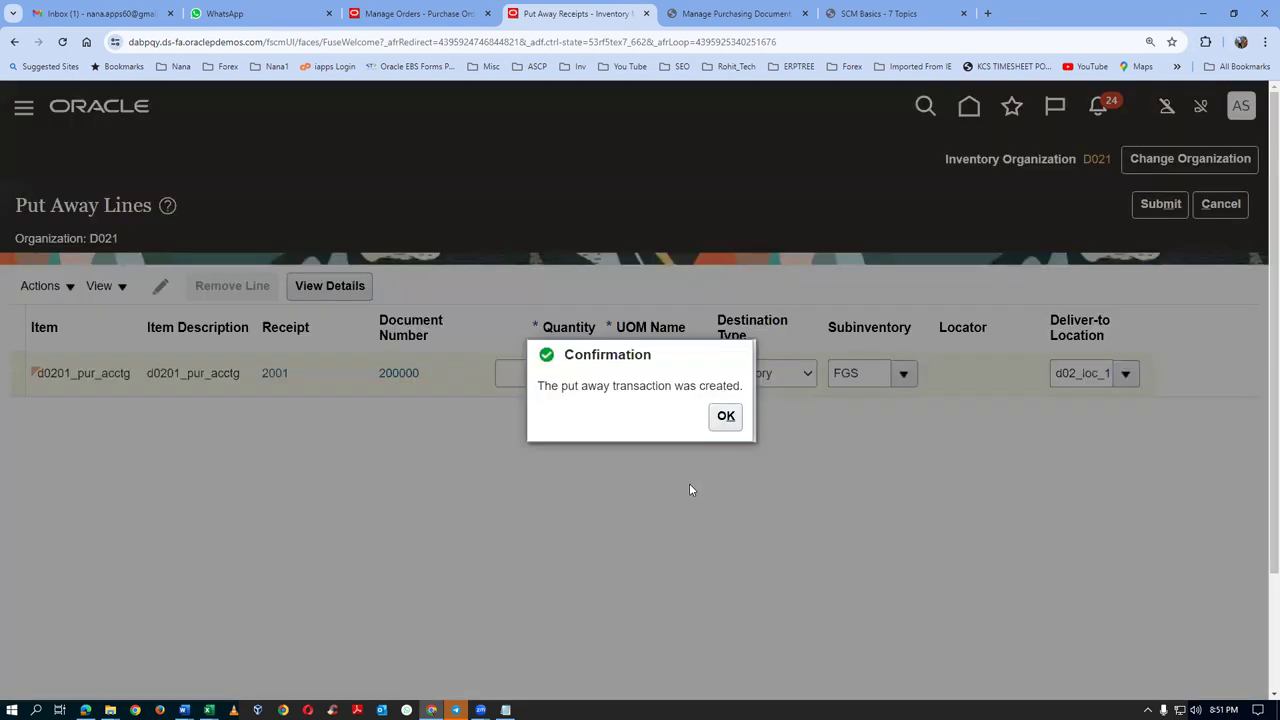
pyautogui.click(726, 416)
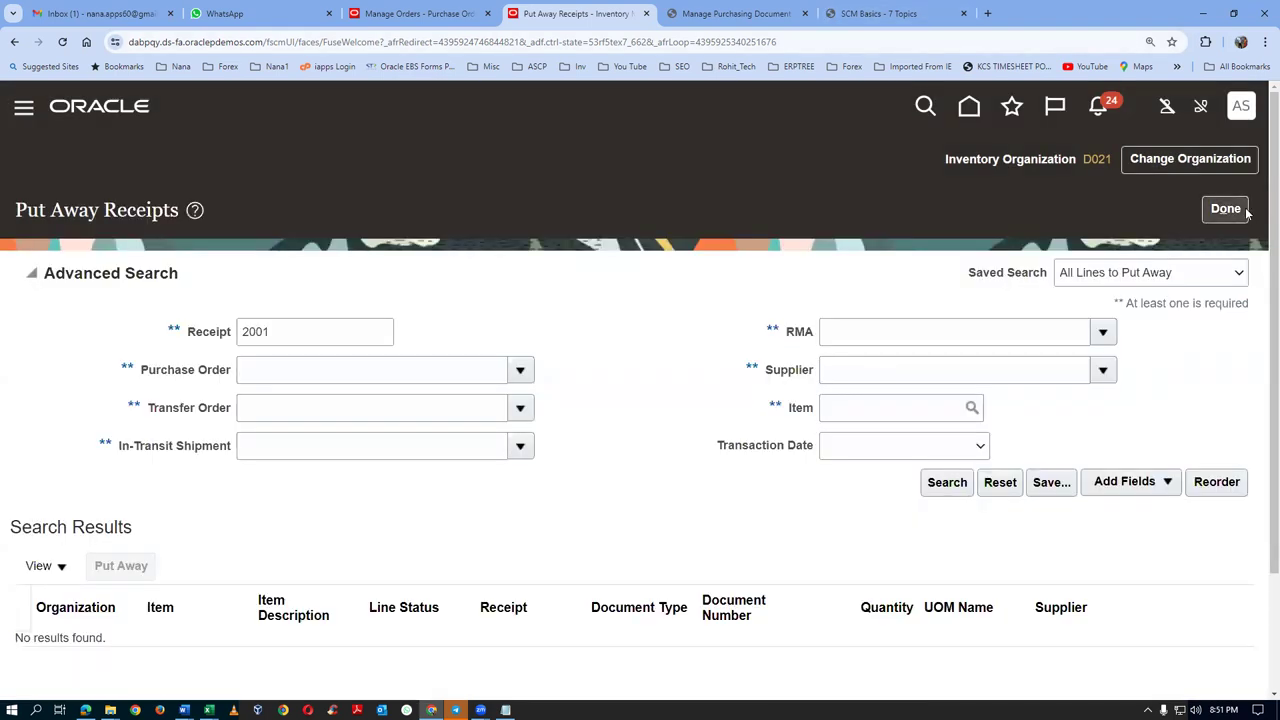
pyautogui.click(1243, 212)
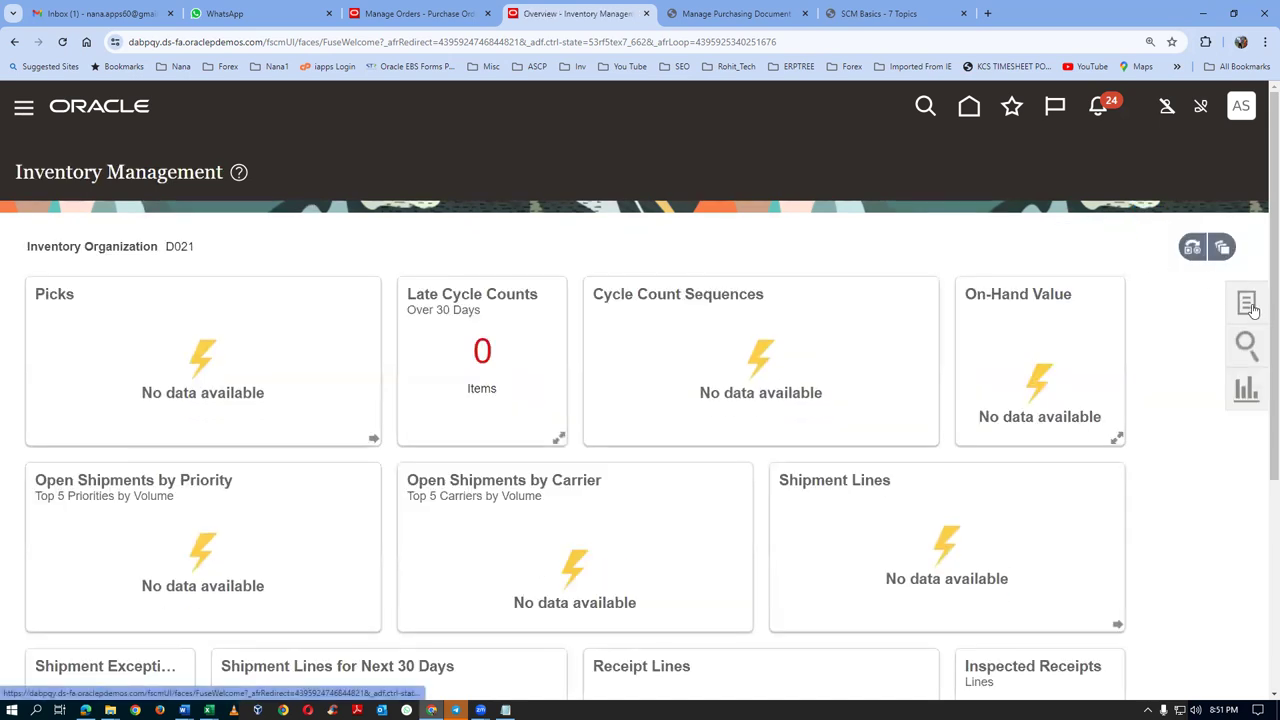
# Search for item d0201 in Manage Item Quantities and expand its on-hand quantity down to subinventory FGS in organization D021
pyautogui.click(1247, 303)
pyautogui.click(1188, 154)
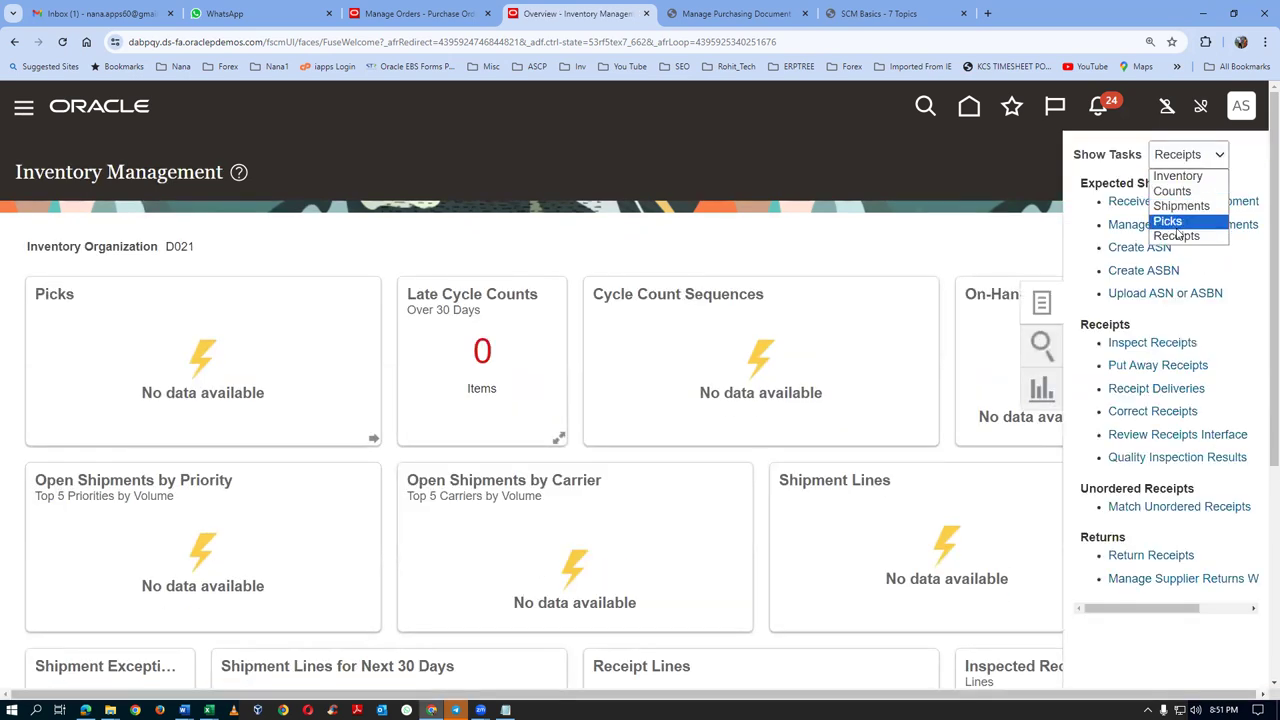
pyautogui.click(1178, 176)
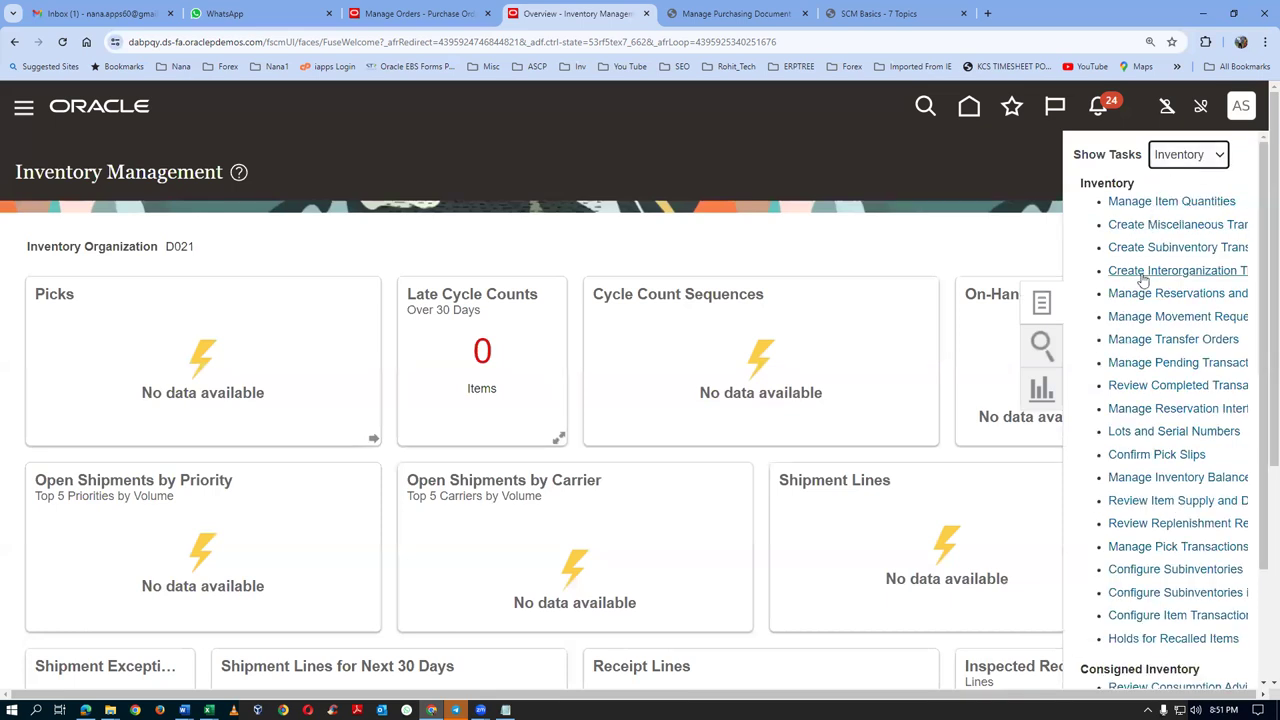
pyautogui.click(1150, 201)
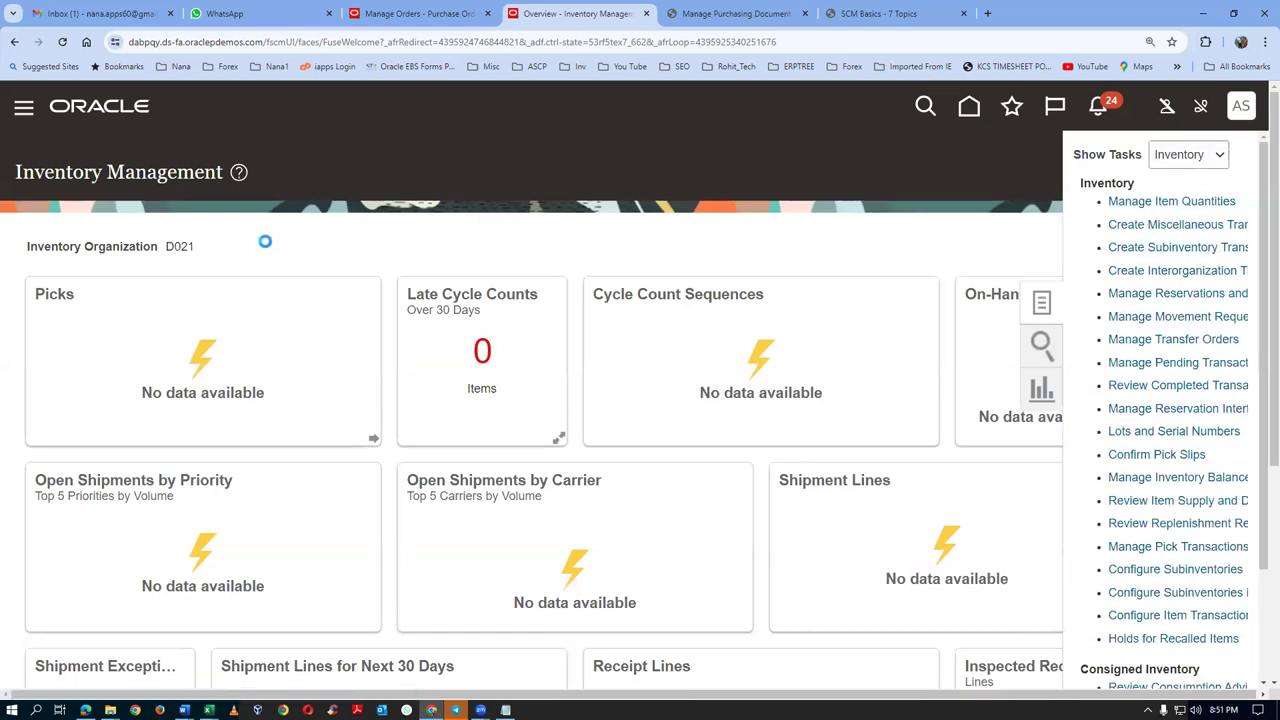
pyautogui.click(221, 331)
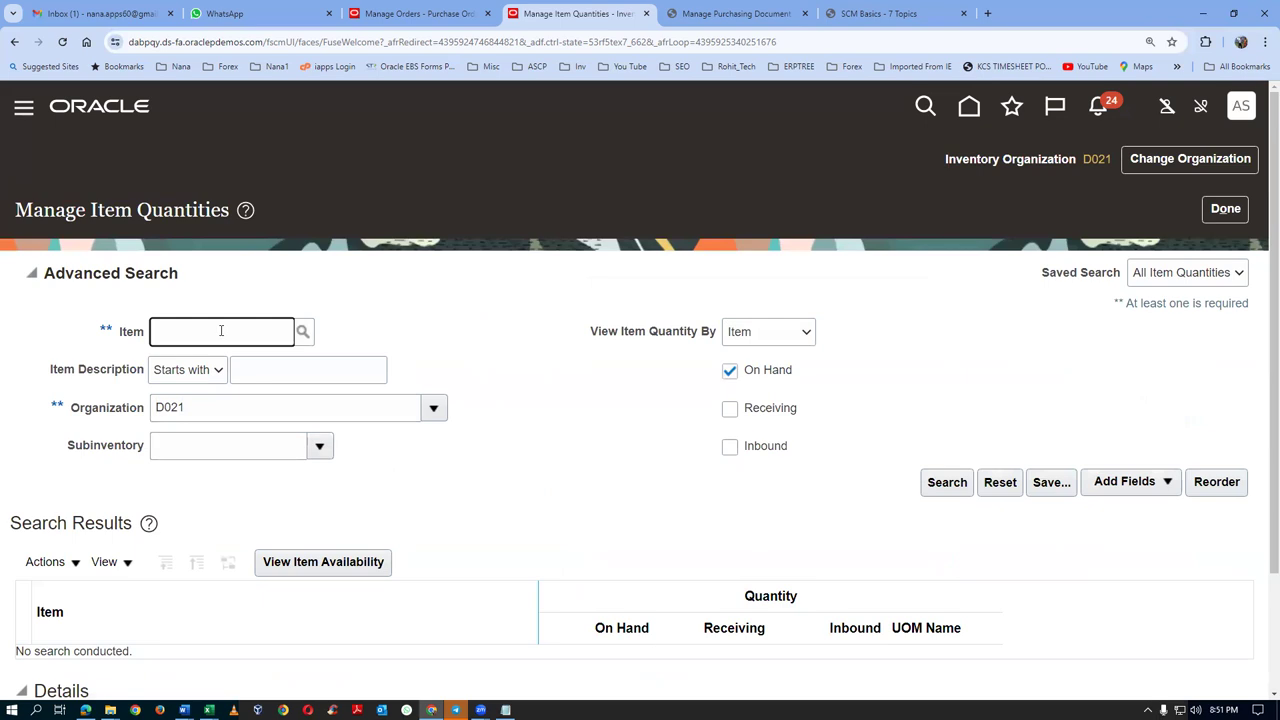
pyautogui.write('d0201')
pyautogui.press('Tab')
pyautogui.click(947, 483)
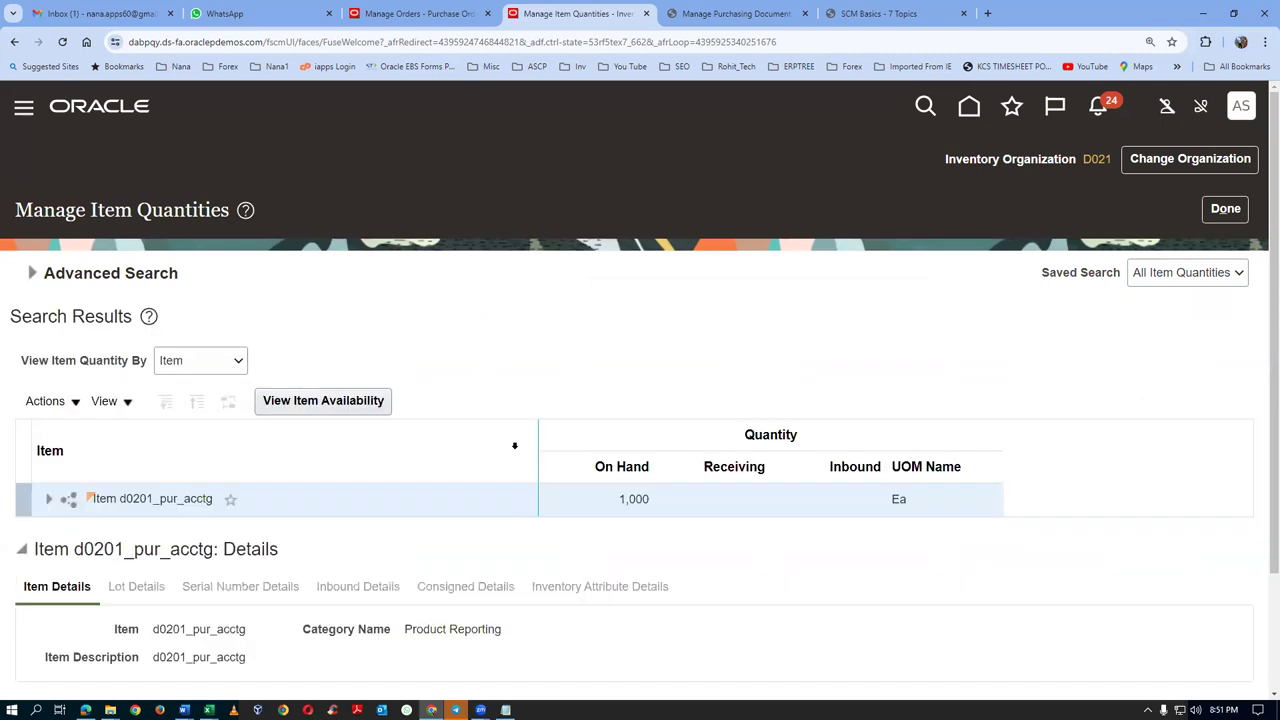
pyautogui.click(47, 503)
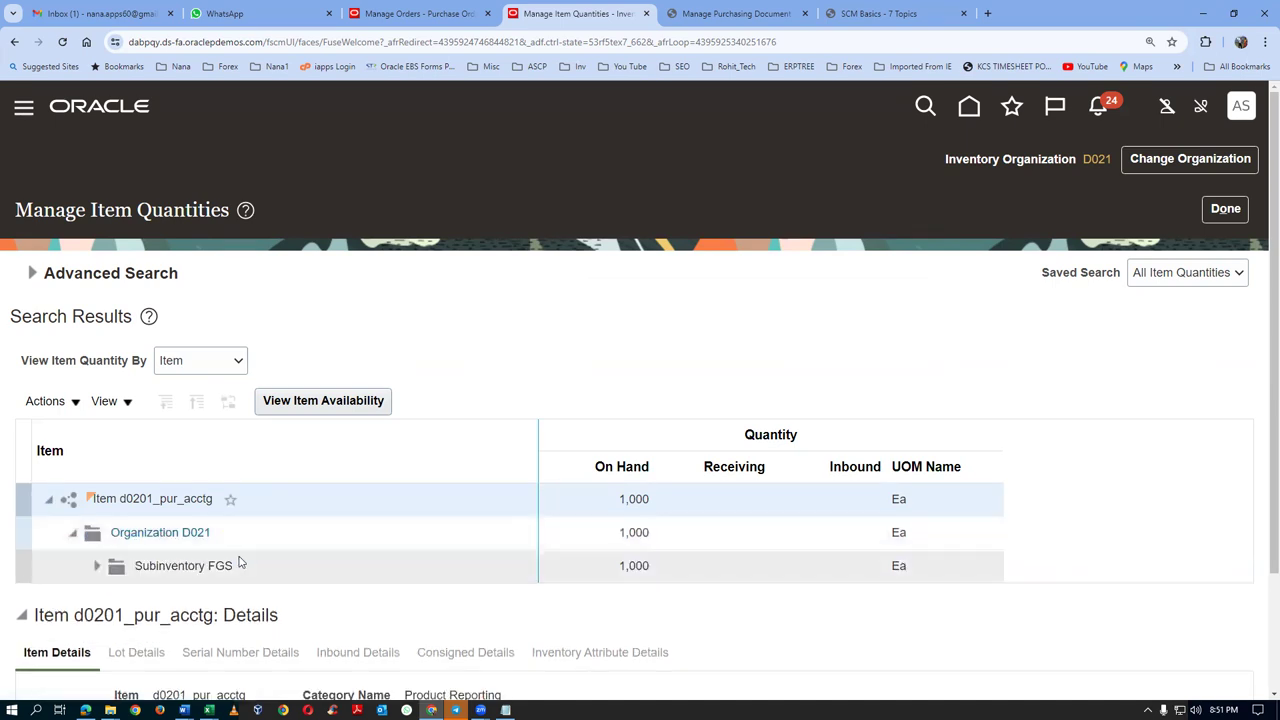
pyautogui.click(244, 563)
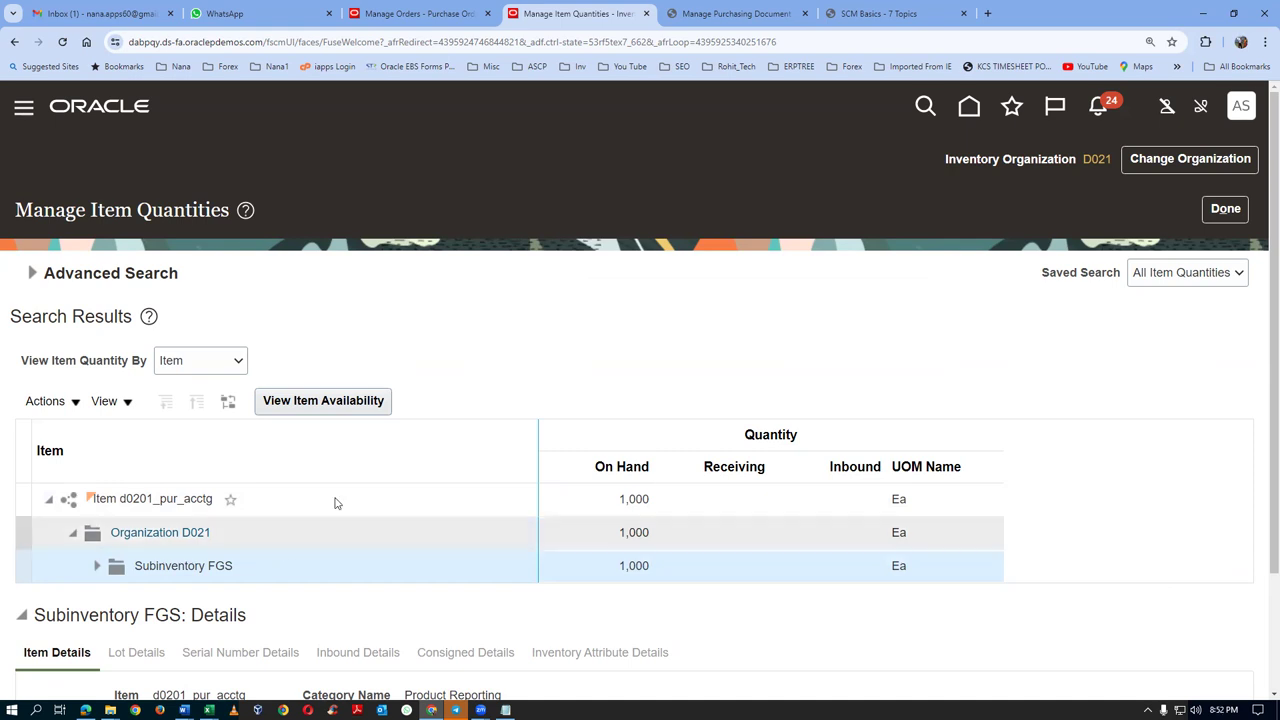
# Duplicate the Oracle browser tab and open the favorite Monitor Processes page in the copy
pyautogui.rightClick(591, 20)
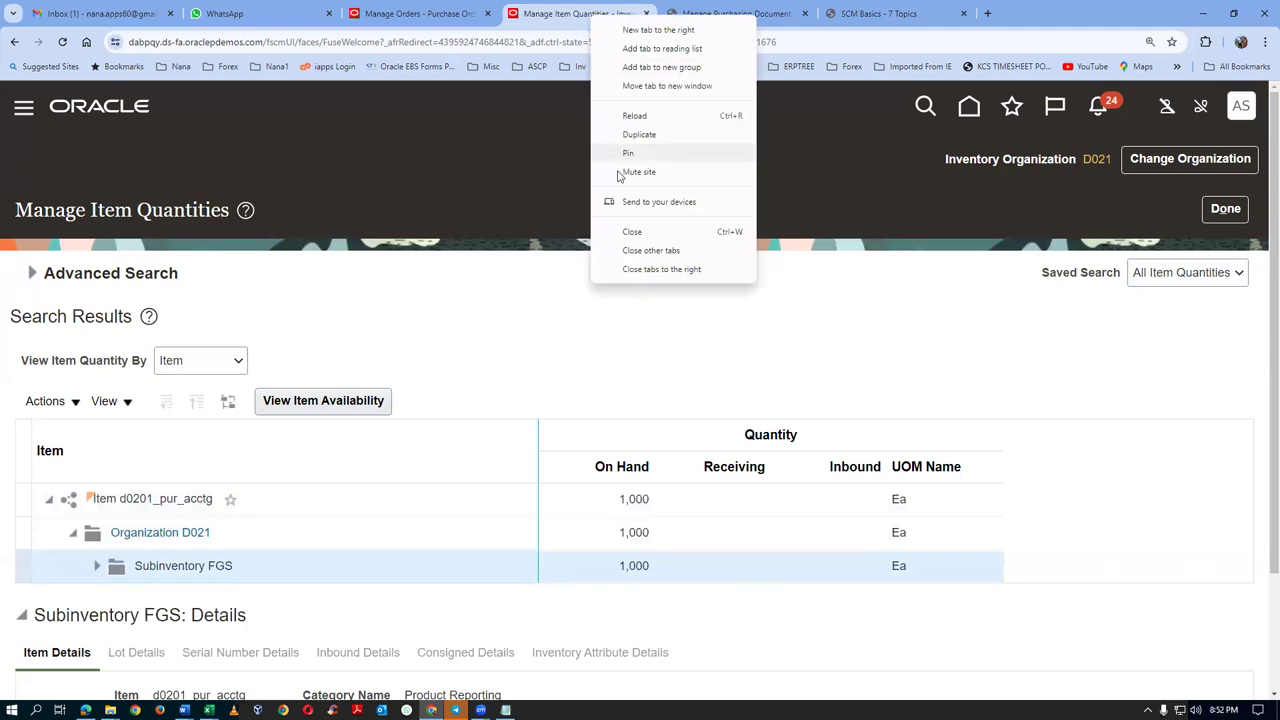
pyautogui.click(640, 134)
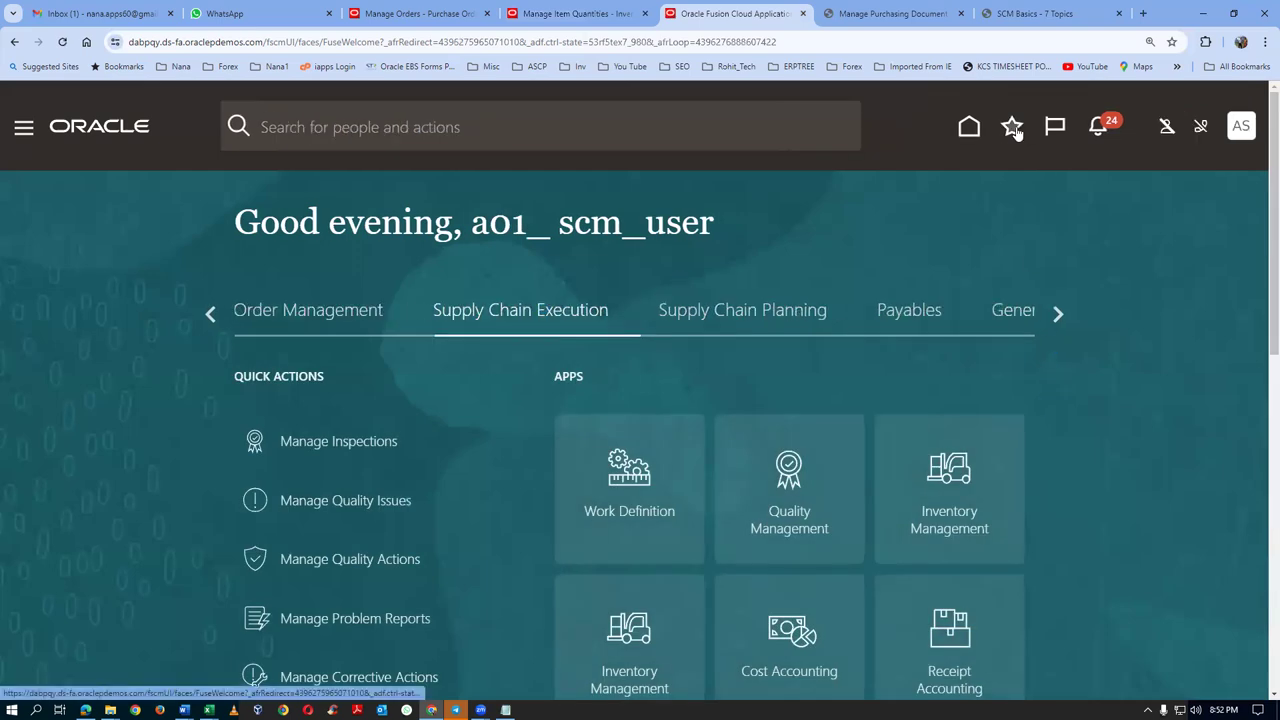
pyautogui.click(1013, 130)
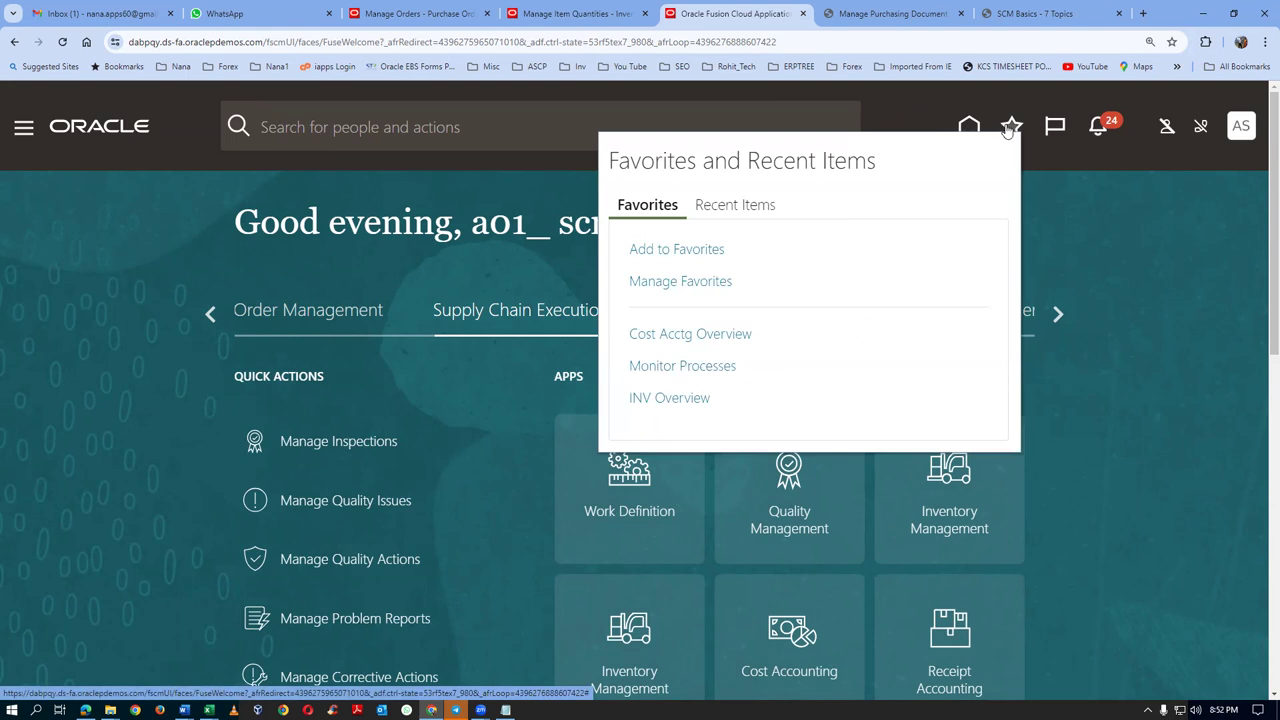
pyautogui.click(668, 367)
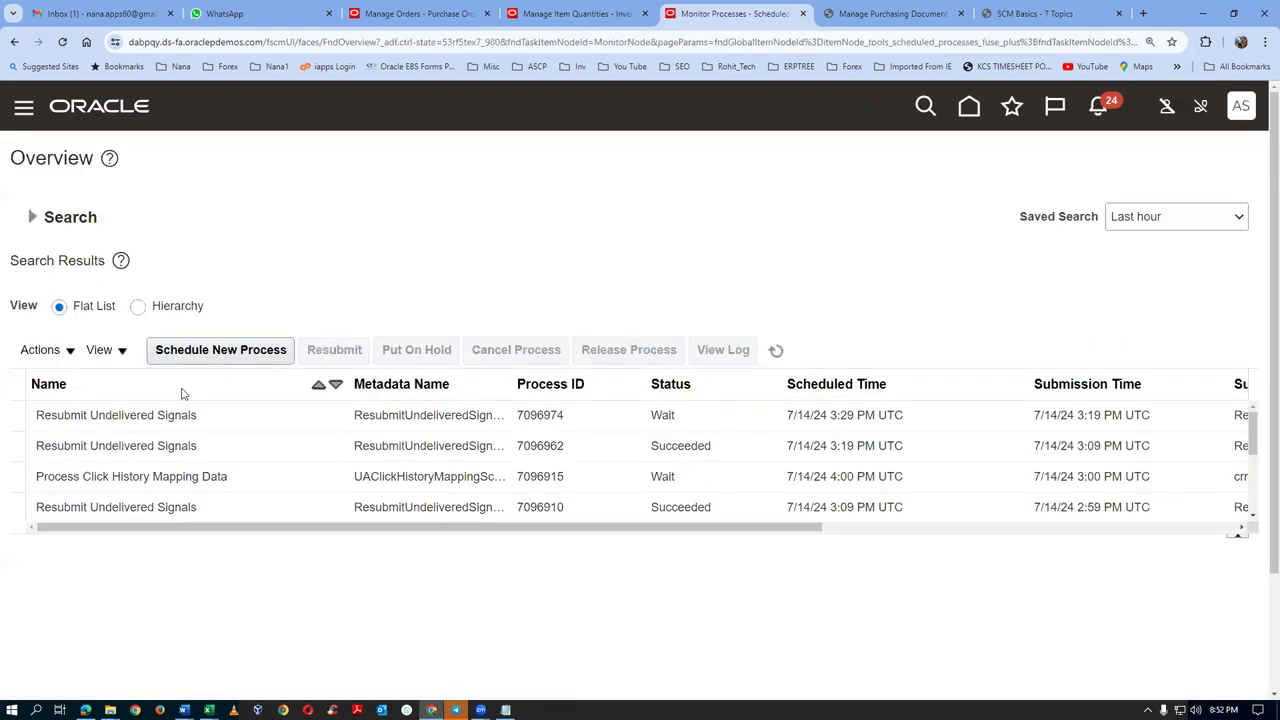
# Schedule and submit the Transfer Transactions from Receiving to Costing process with its default options and close the process details
pyautogui.click(207, 360)
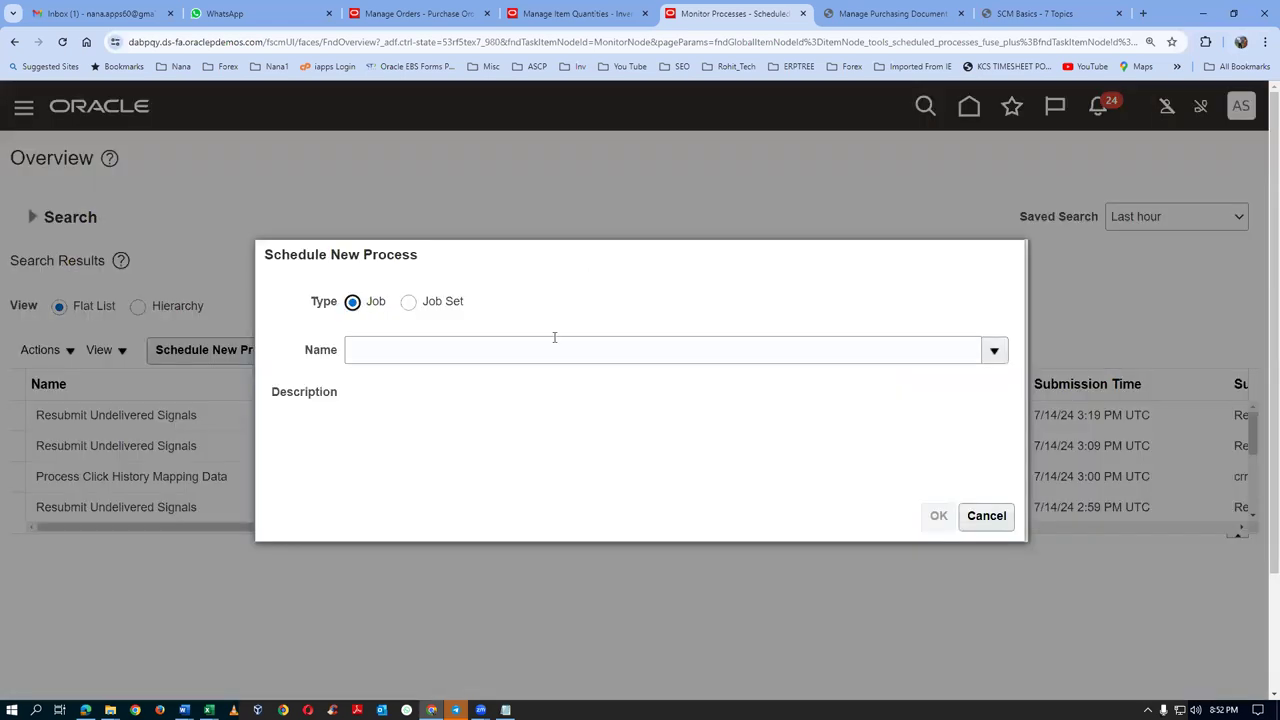
pyautogui.click(505, 357)
pyautogui.write('trans%tra')
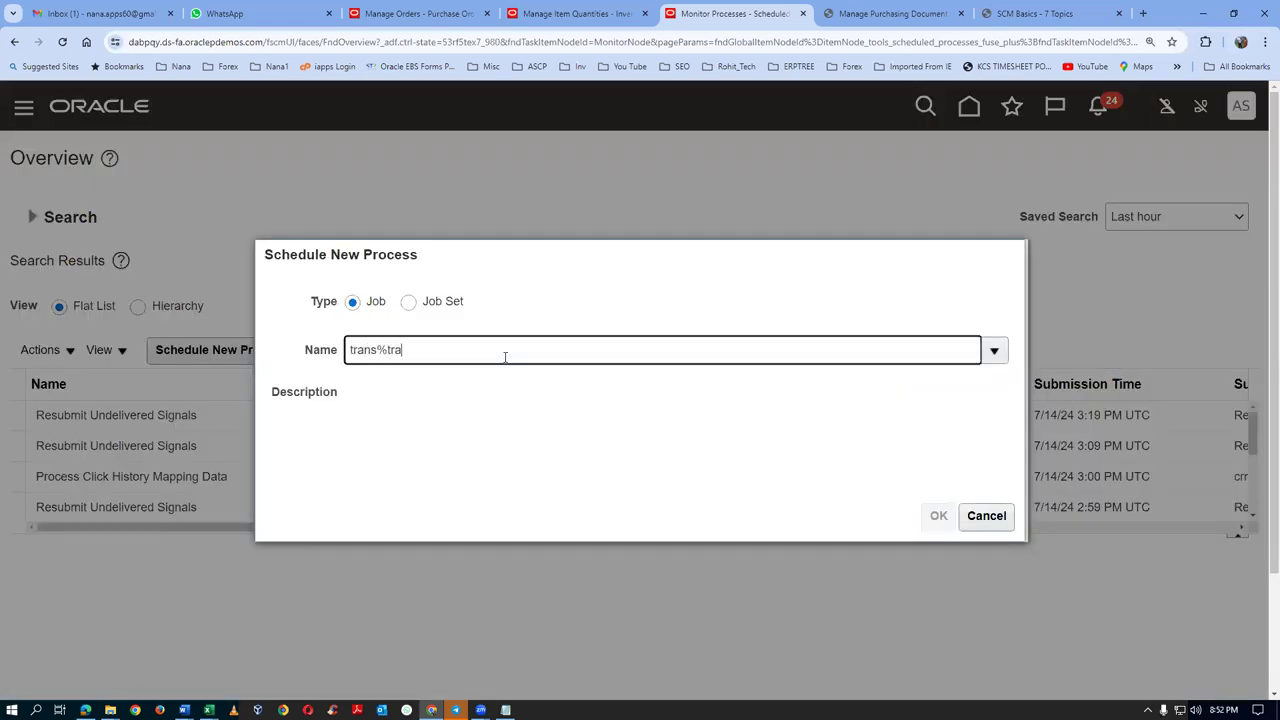
pyautogui.write('ns%rec%cost%')
pyautogui.press('Tab')
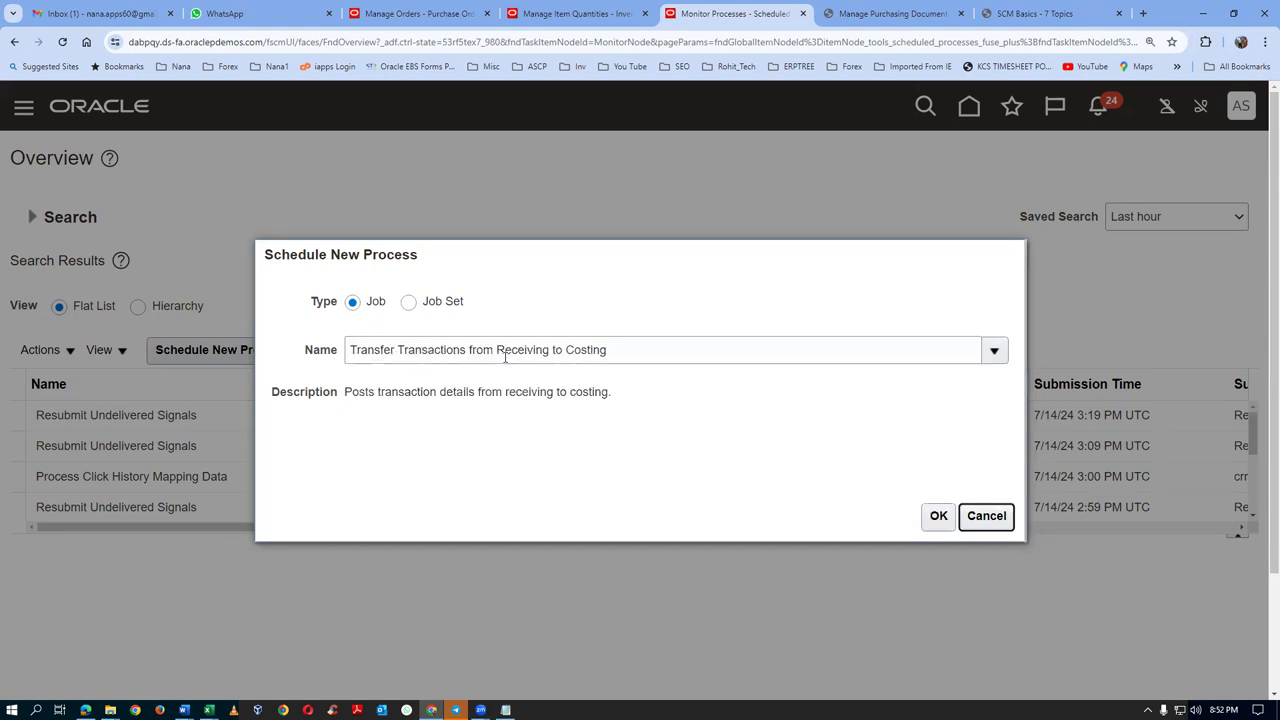
pyautogui.click(936, 516)
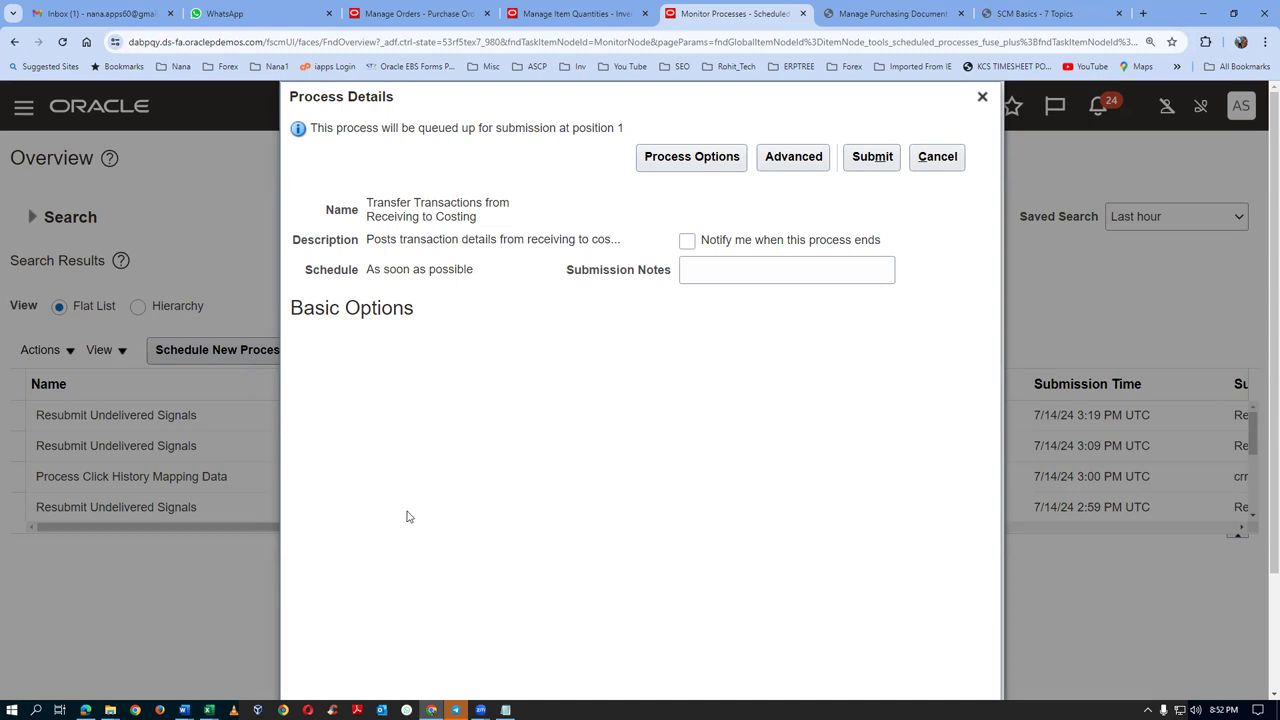
pyautogui.click(870, 157)
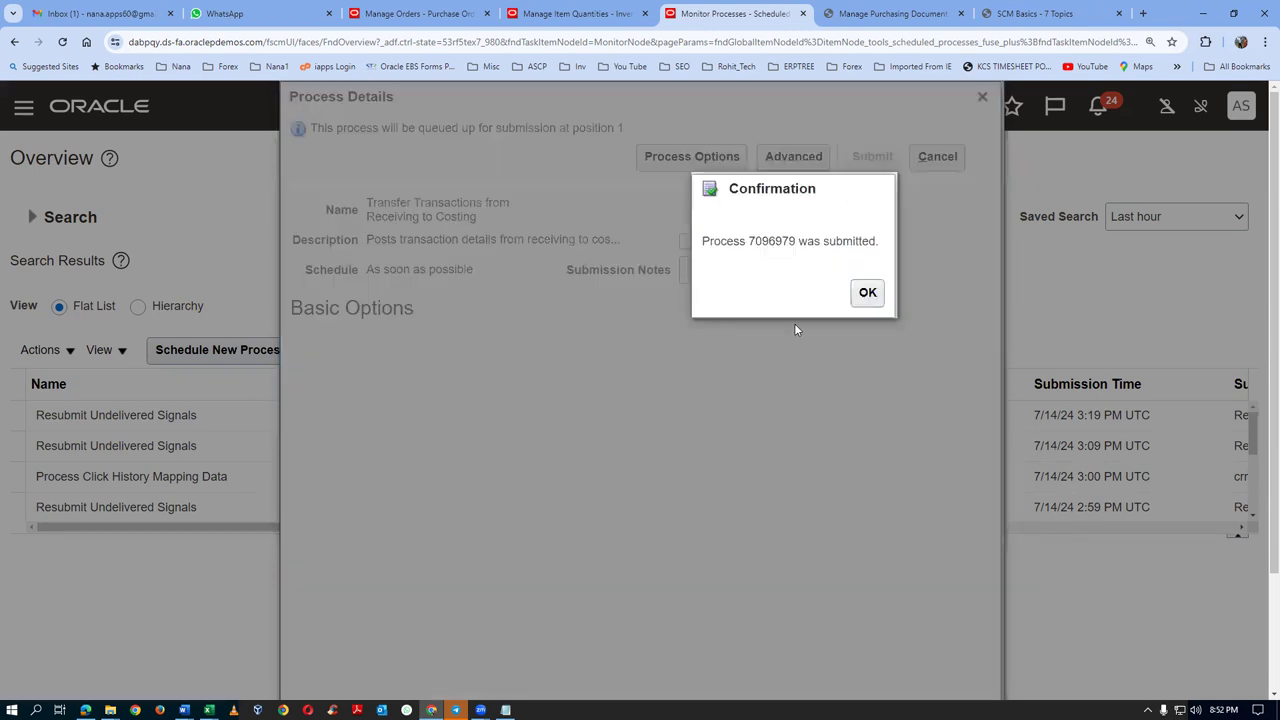
pyautogui.click(866, 293)
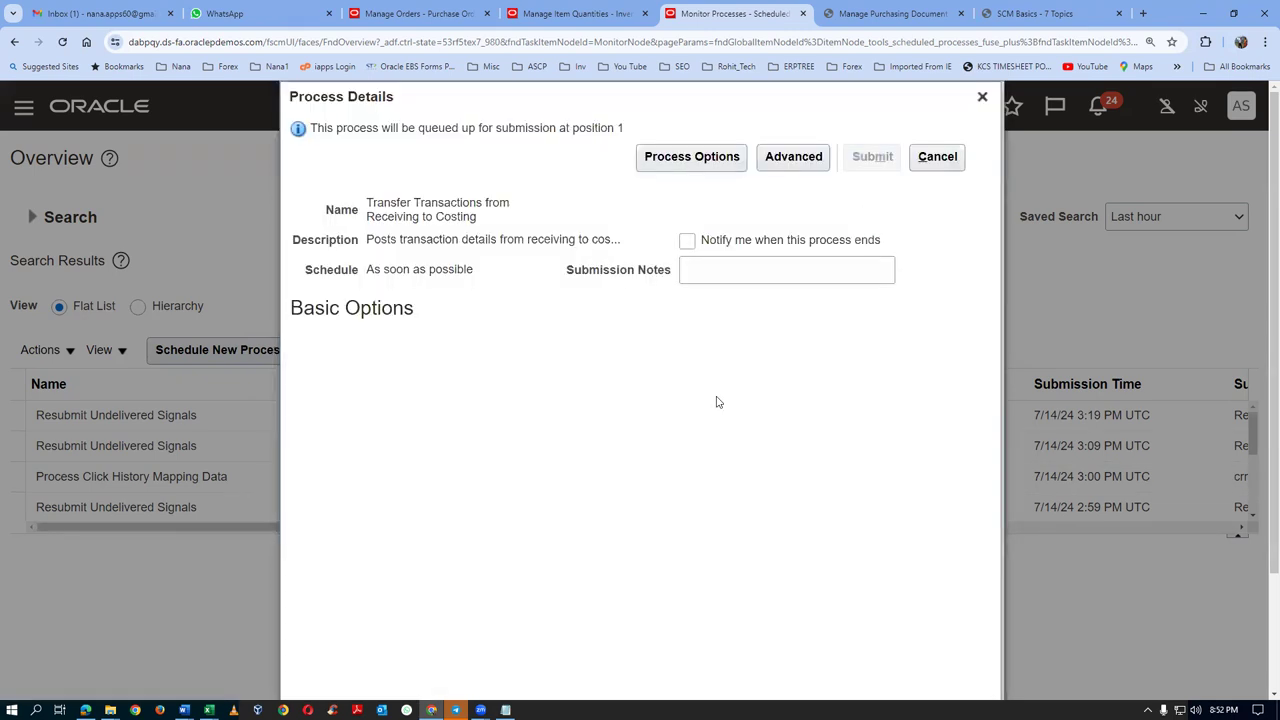
pyautogui.click(982, 97)
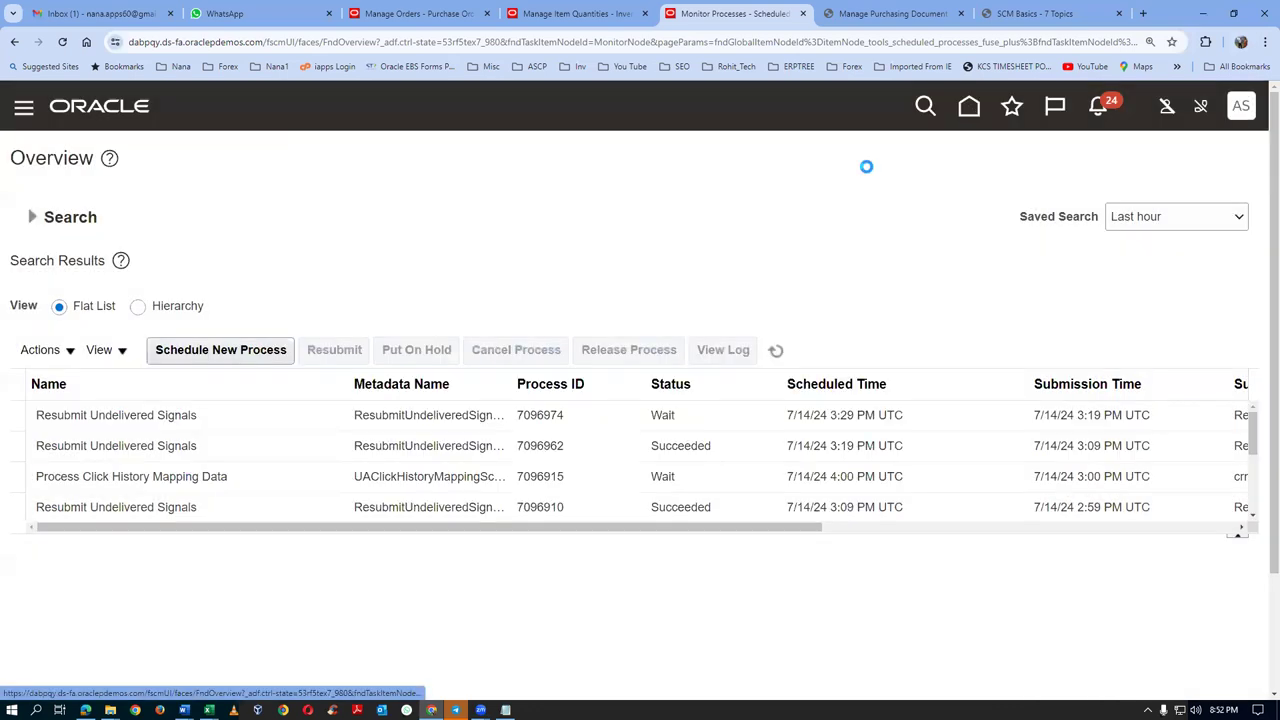
# Expand the scheduled process search criteria and start filtering by submitter
pyautogui.click(33, 218)
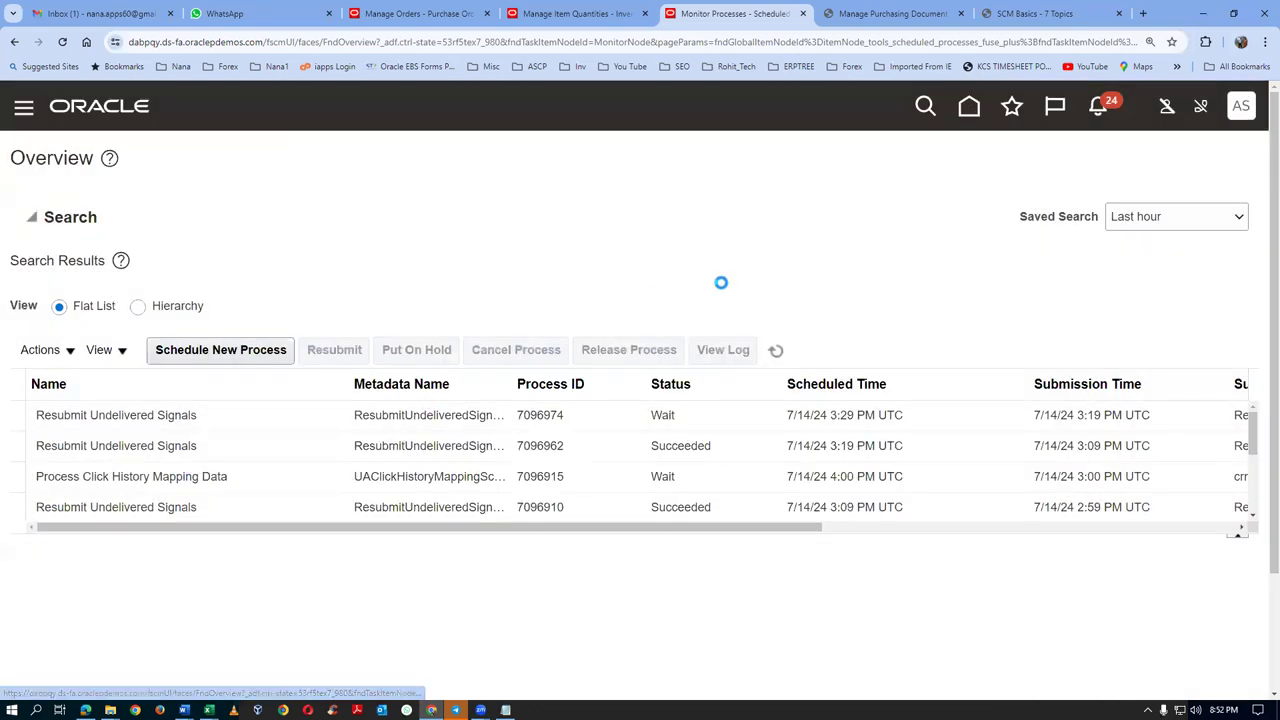
pyautogui.click(780, 334)
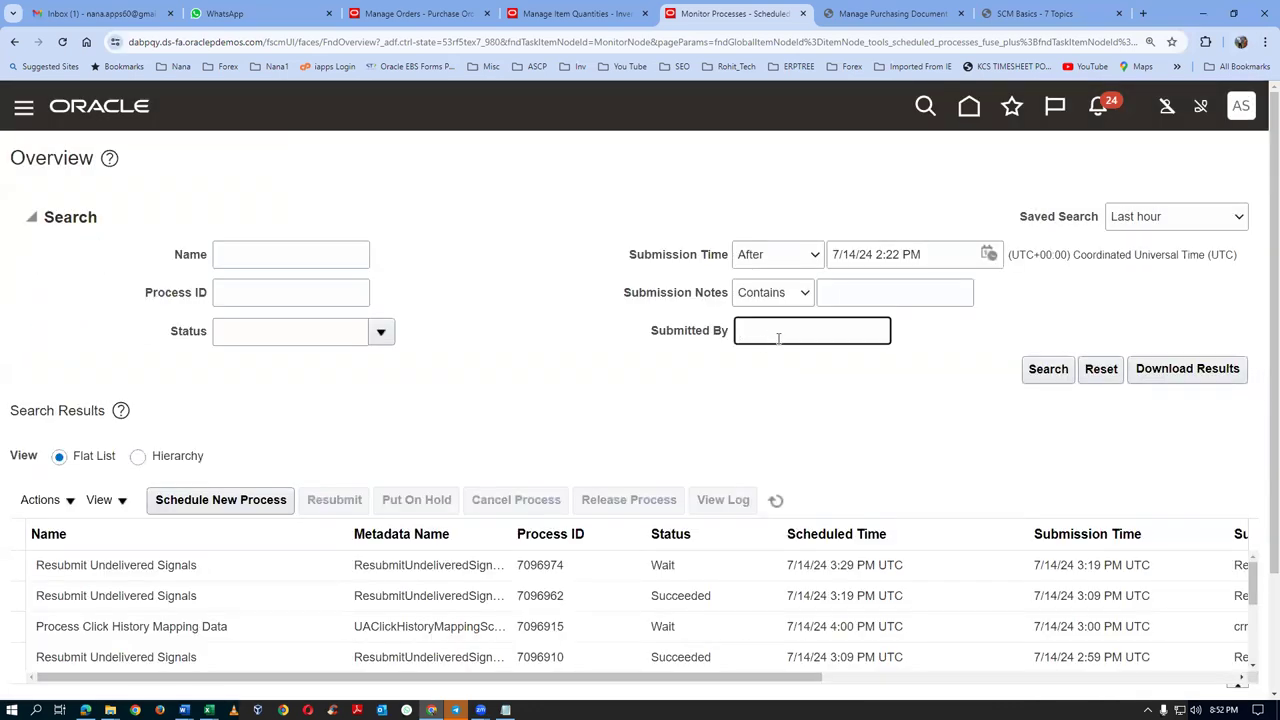
# Filter the scheduled processes by submitter a01 and refresh the status of Transfer Transactions from Receiving to Costing
pyautogui.write('a01')
pyautogui.click(1046, 368)
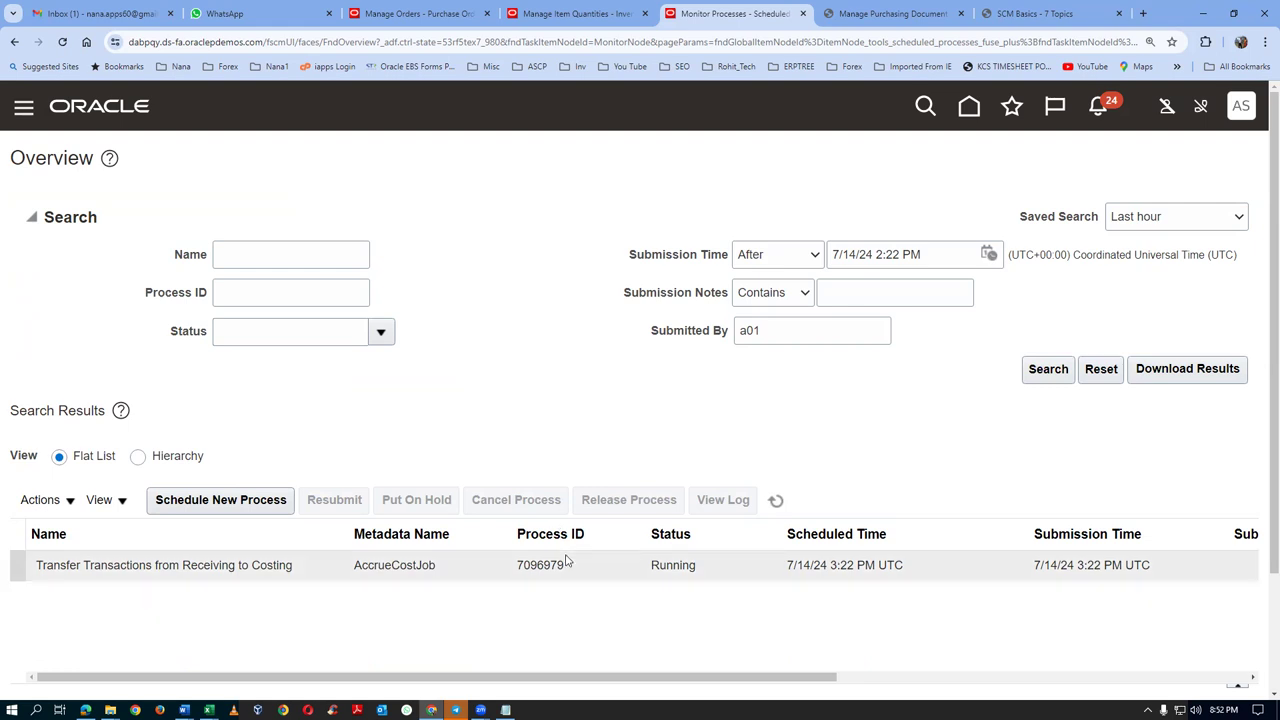
pyautogui.click(776, 500)
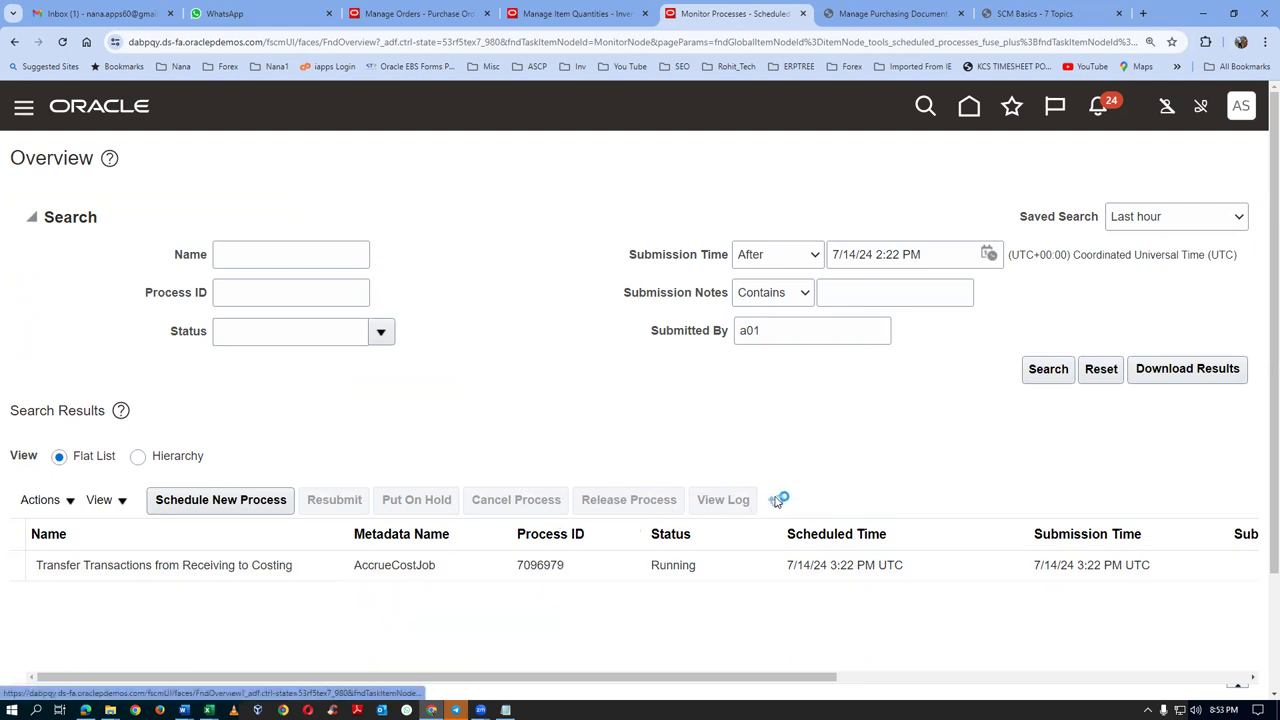
pyautogui.click(740, 566)
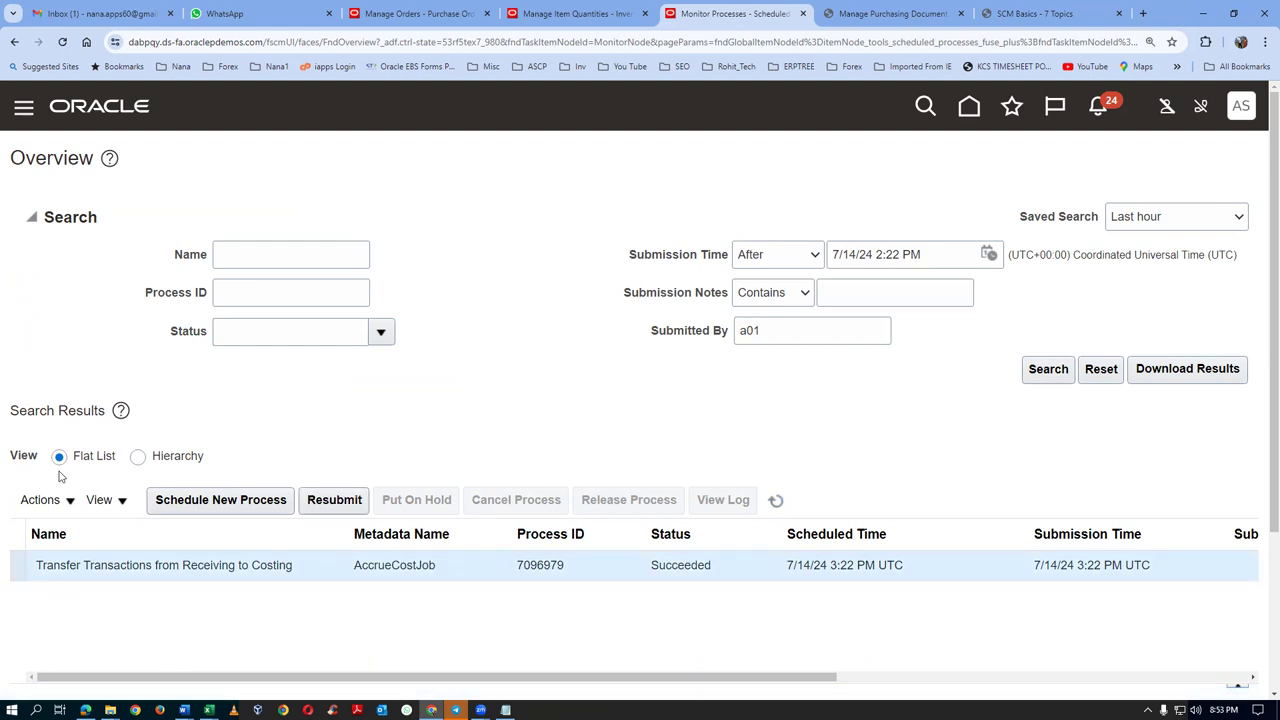
# Start scheduling the Transfer Transactions from Inventory to Costing job, finding it with the name pattern trans%trans%inv%cost%
pyautogui.click(214, 506)
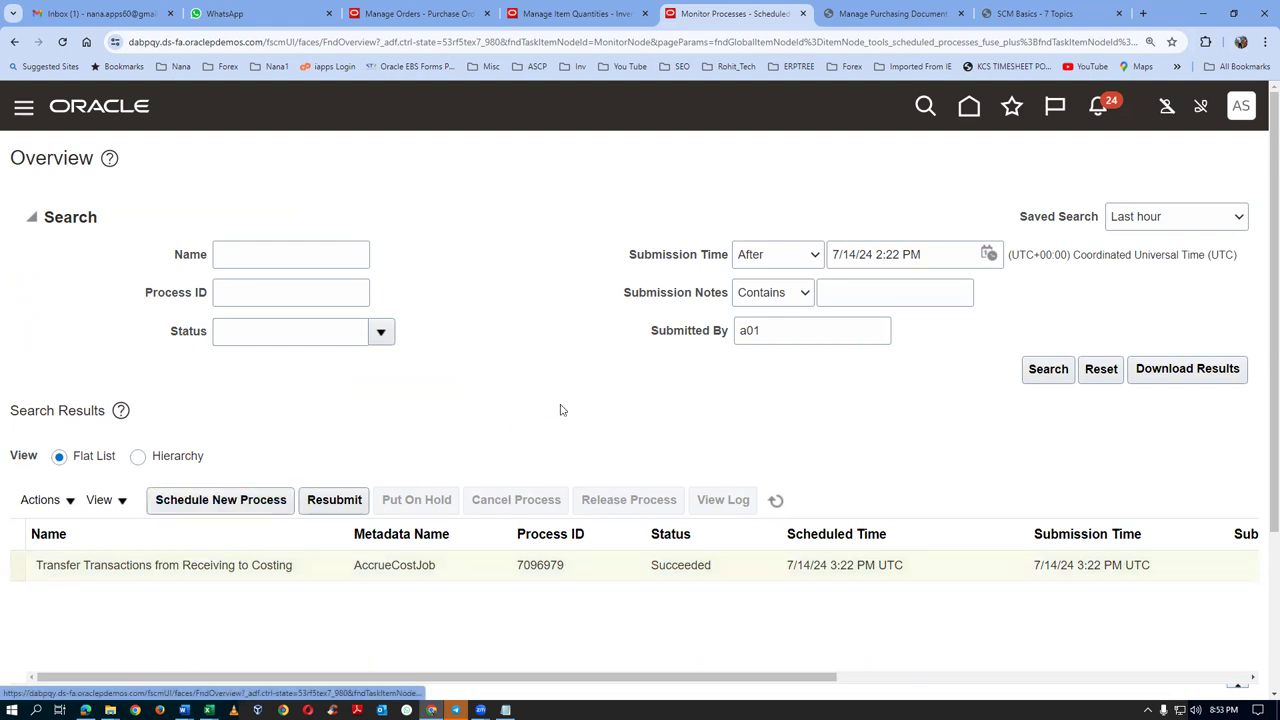
pyautogui.moveTo(677, 351); pyautogui.dragTo(254, 366)
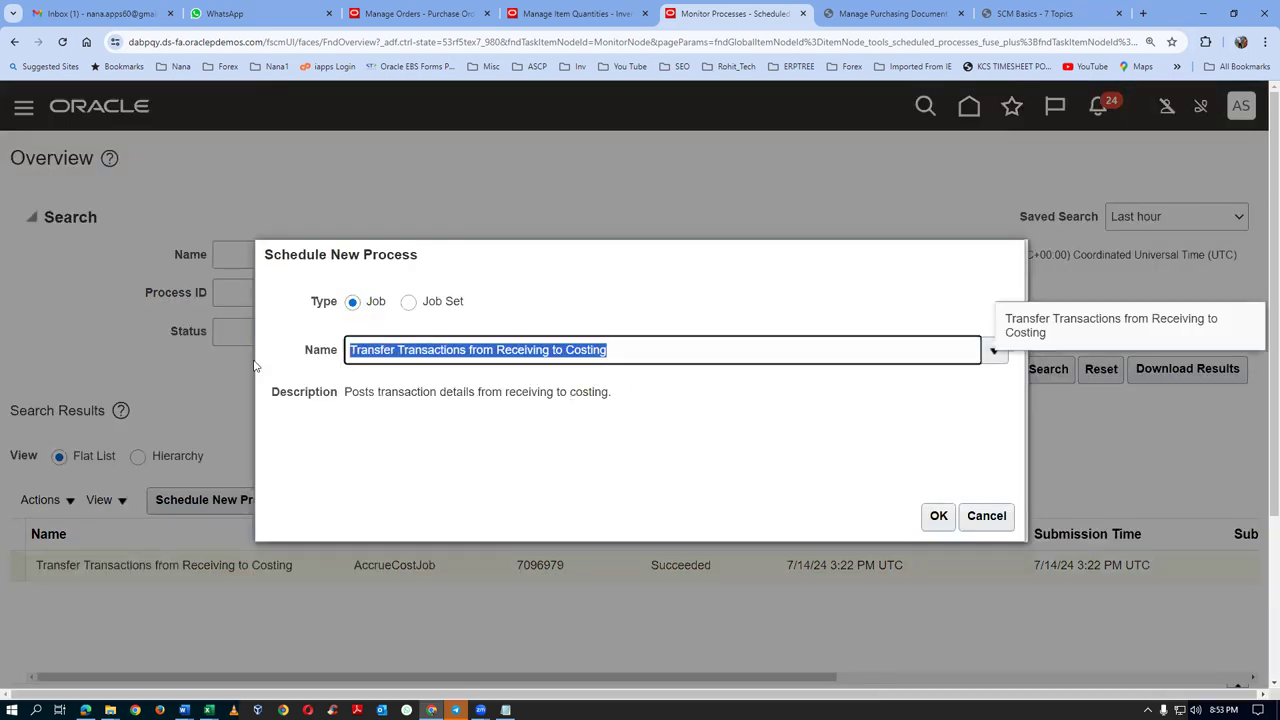
pyautogui.write('trans%trans%in')
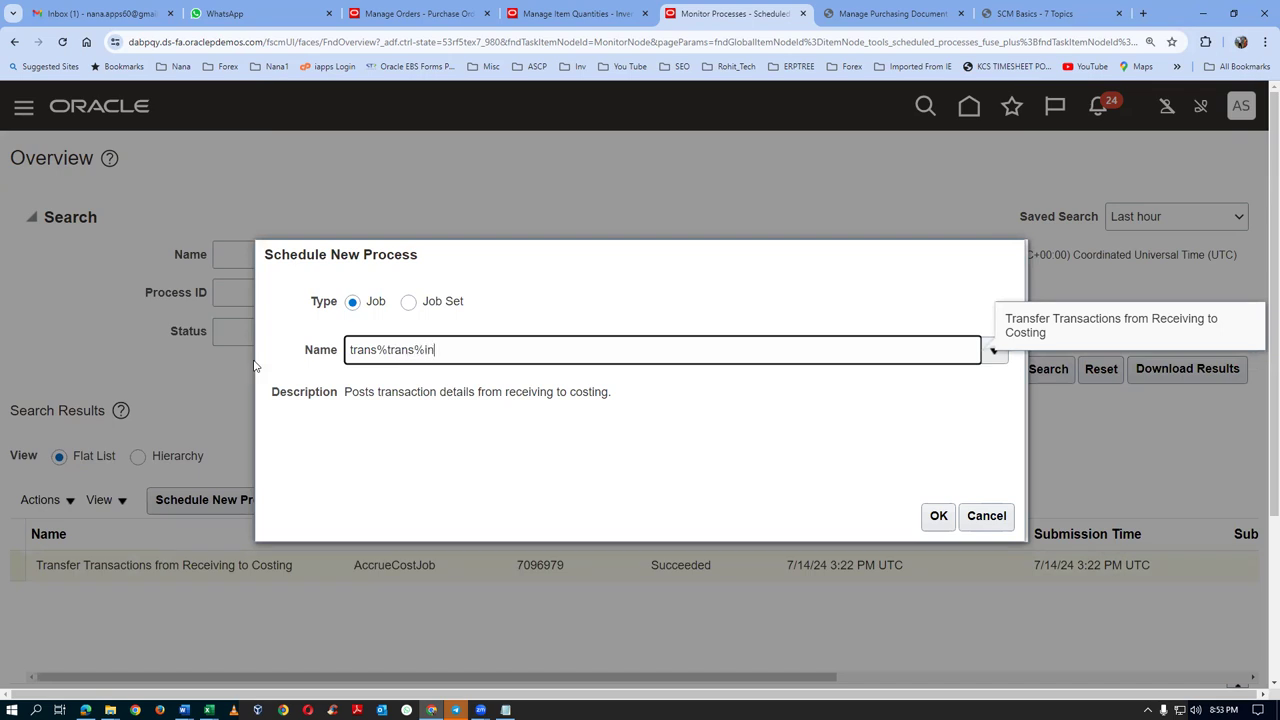
pyautogui.write('v%cost%')
pyautogui.press('Tab')
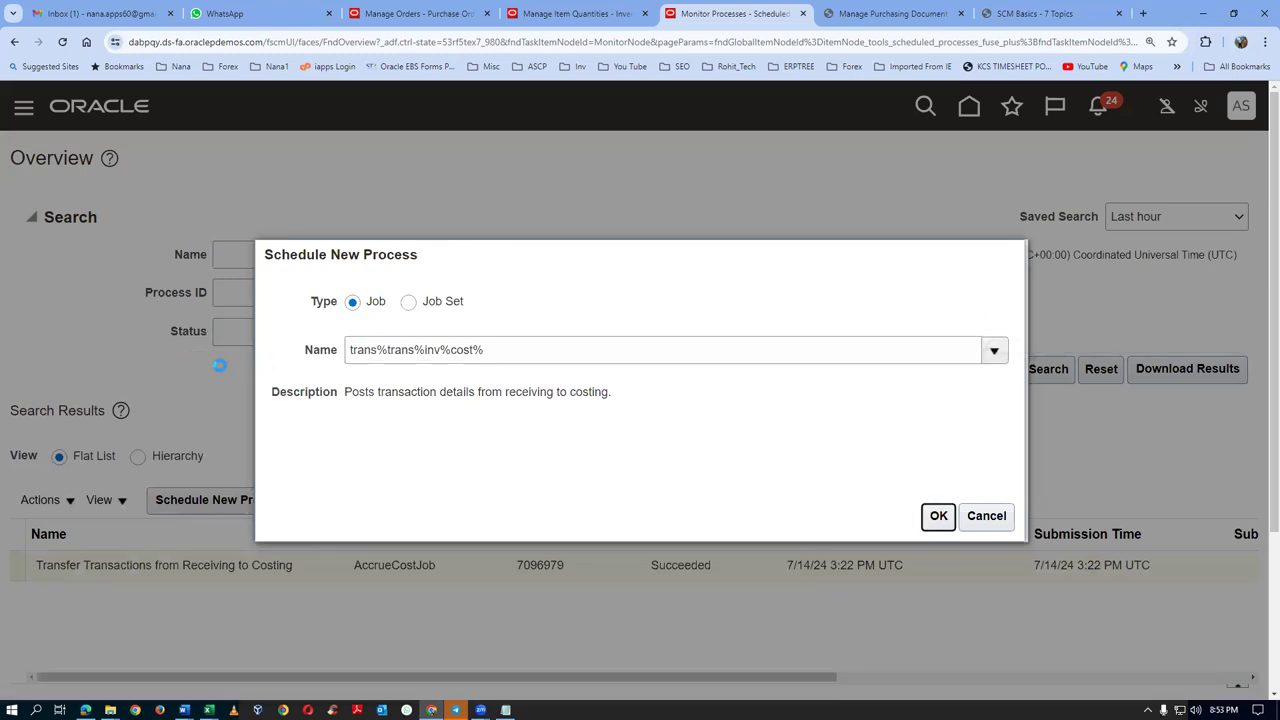
pyautogui.click(936, 516)
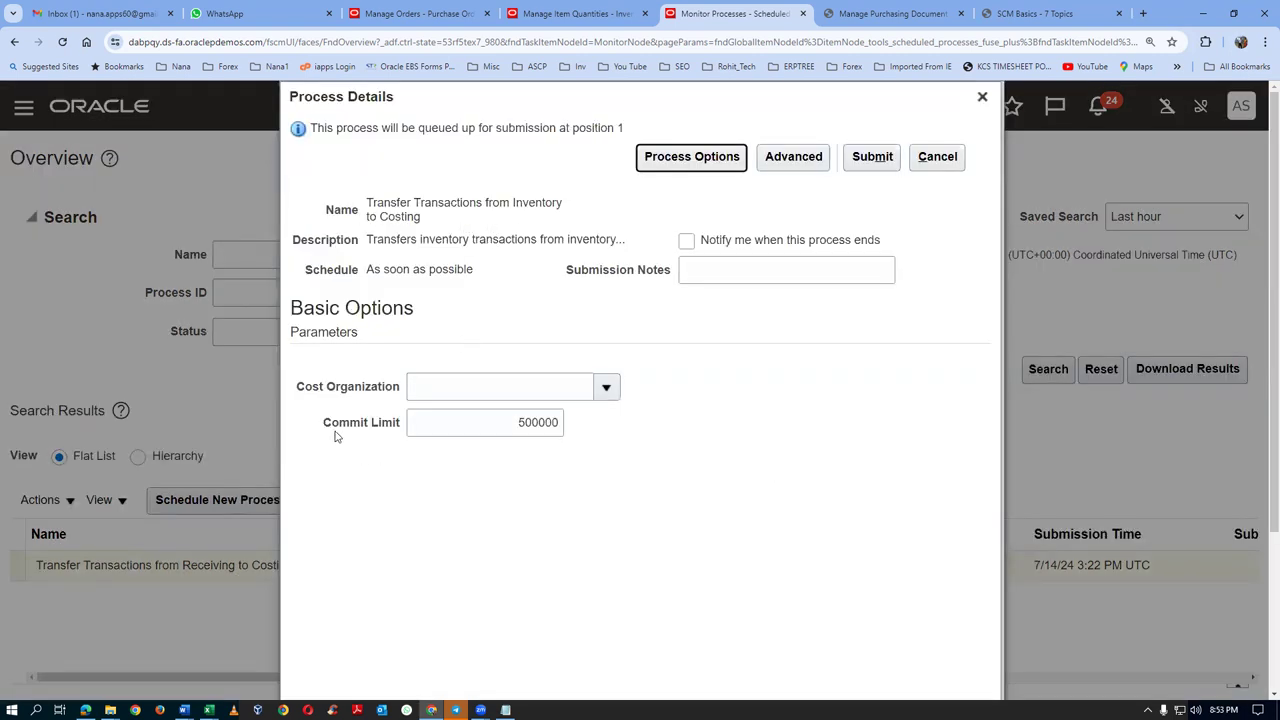
# Set the cost organization to d02_cost_org, submit the inventory-to-costing process and close its details
pyautogui.click(465, 394)
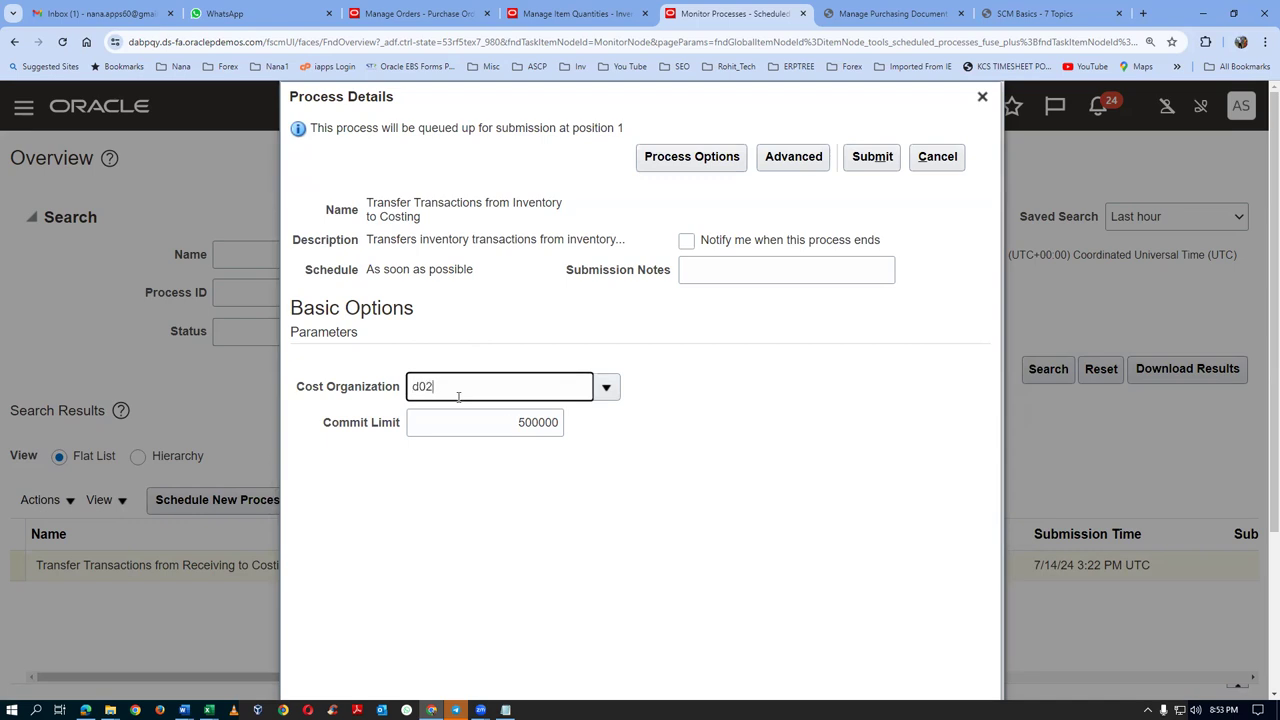
pyautogui.press('Tab')
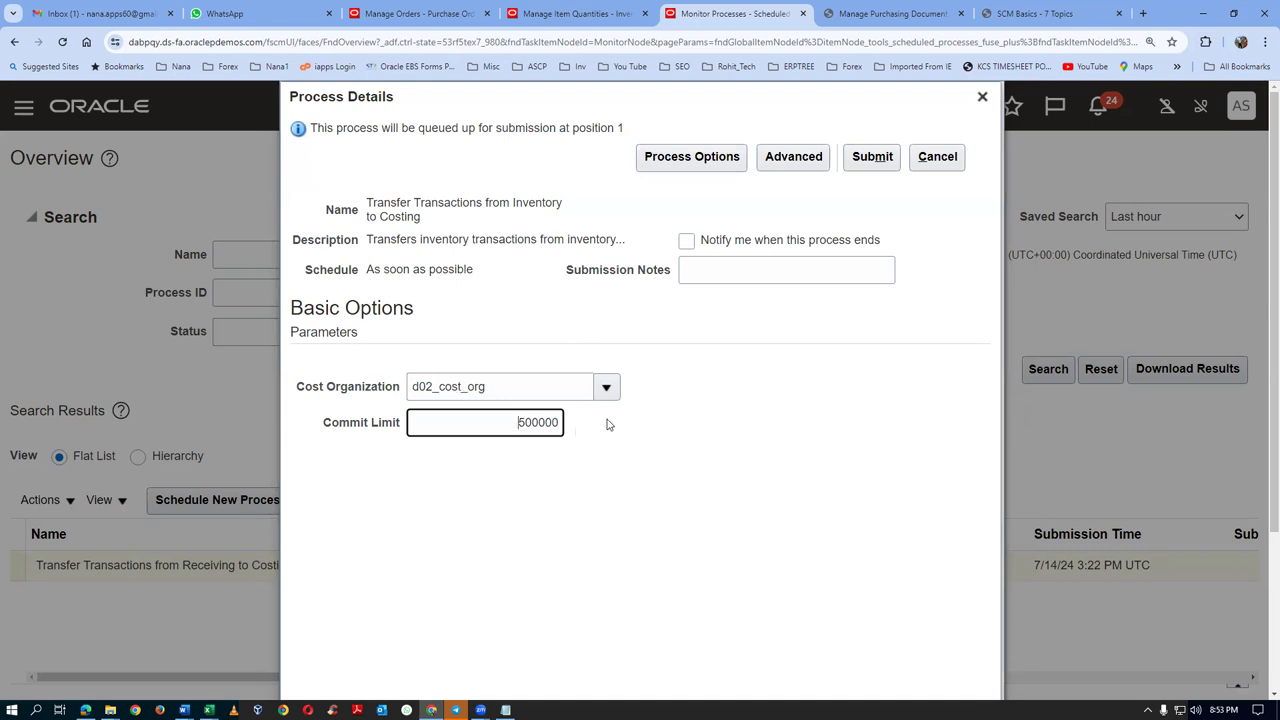
pyautogui.click(518, 391)
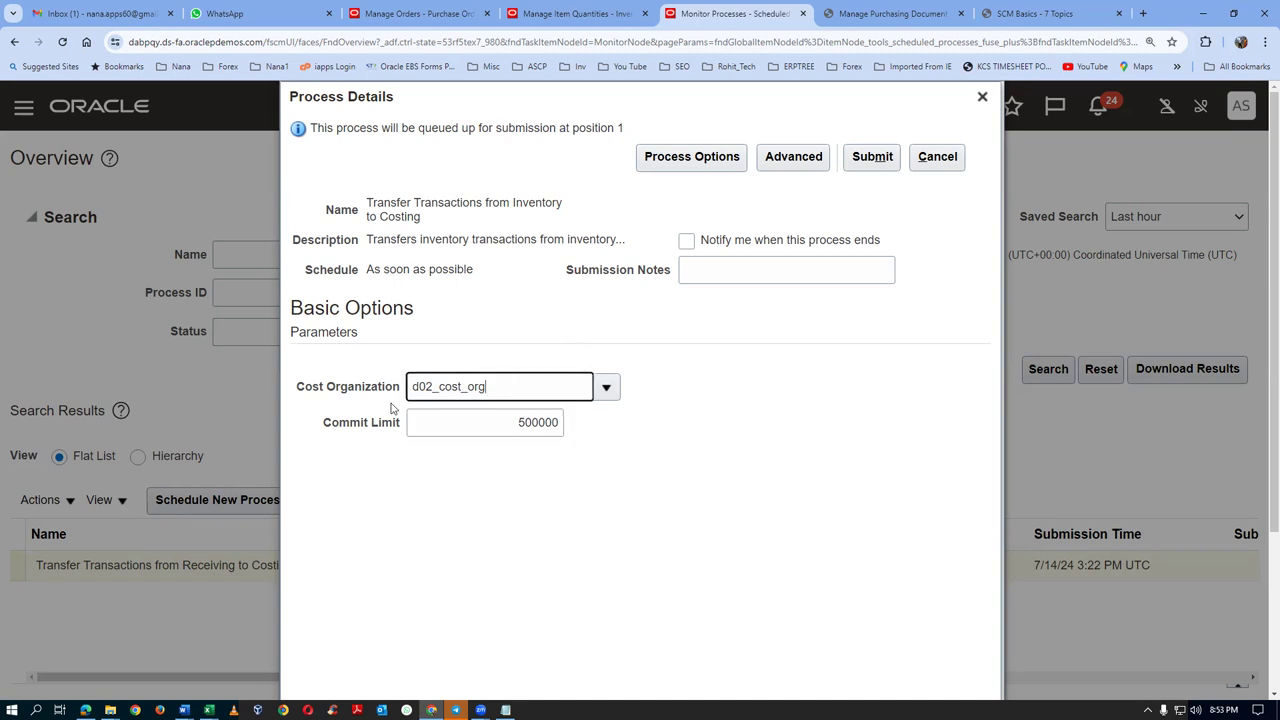
pyautogui.click(741, 400)
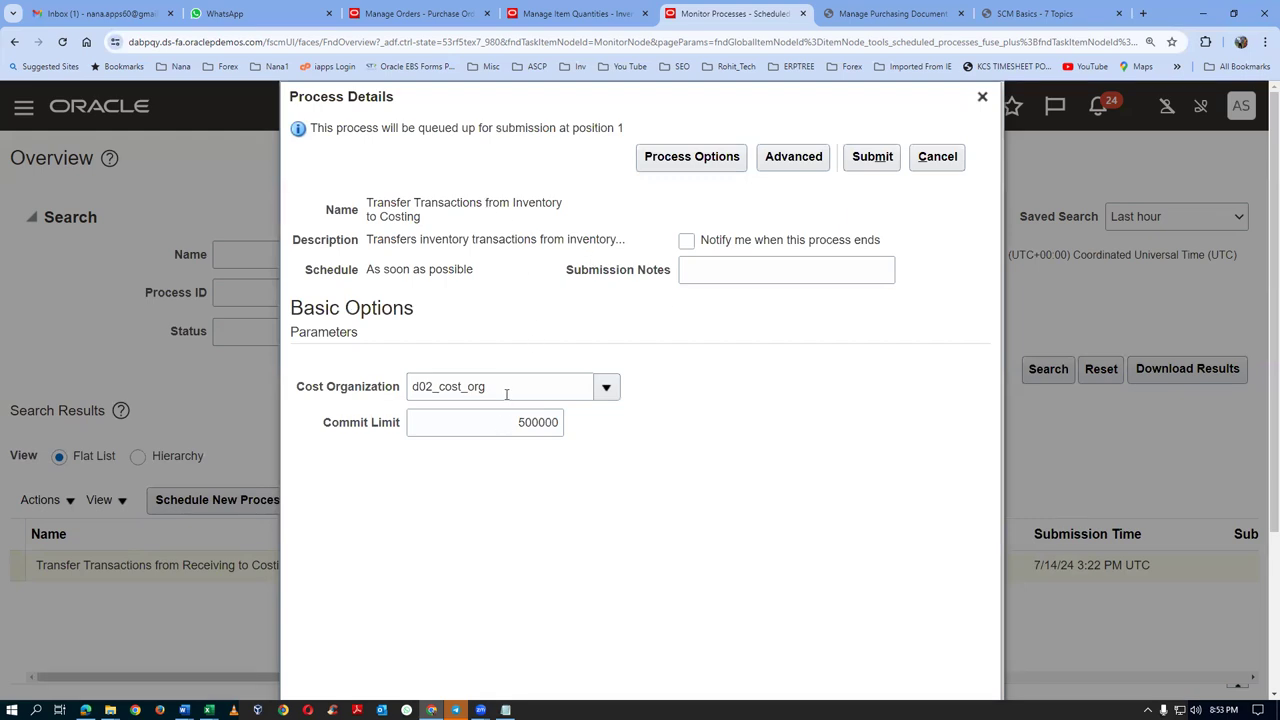
pyautogui.click(872, 157)
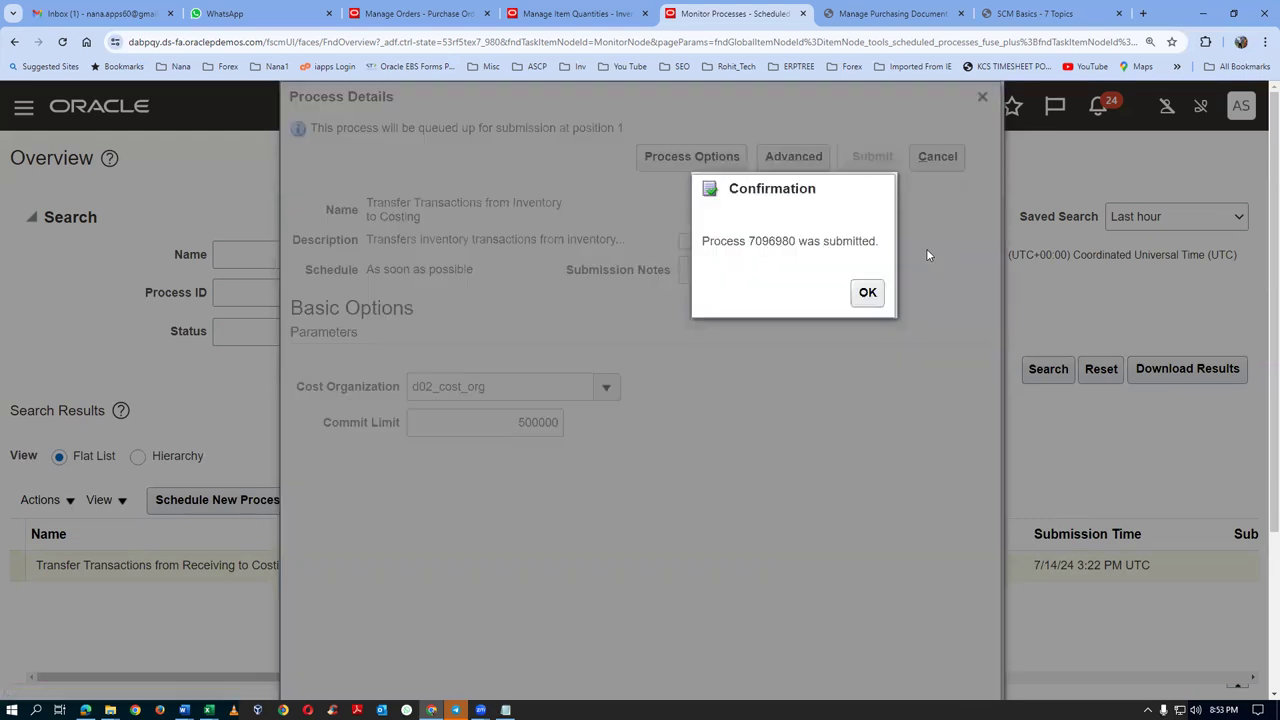
pyautogui.click(862, 296)
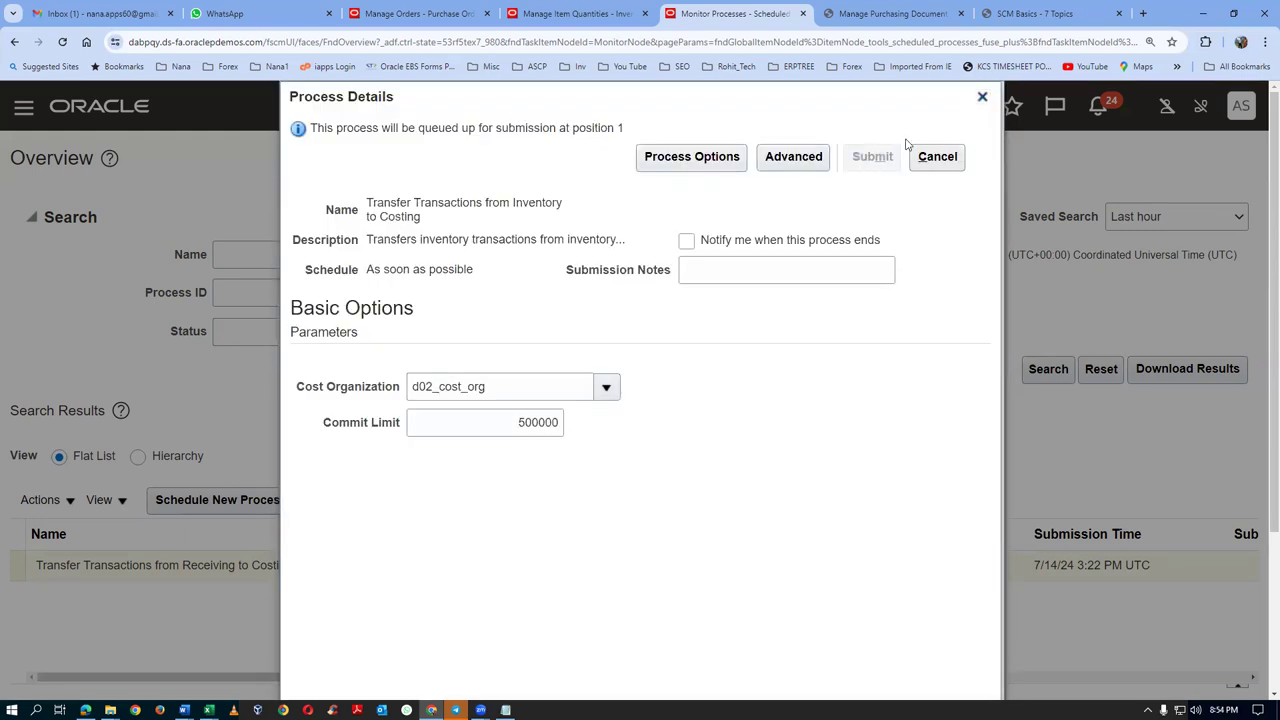
pyautogui.click(981, 97)
# Refresh the scheduled process list to check the status of the inventory-to-costing transfer
pyautogui.click(778, 500)
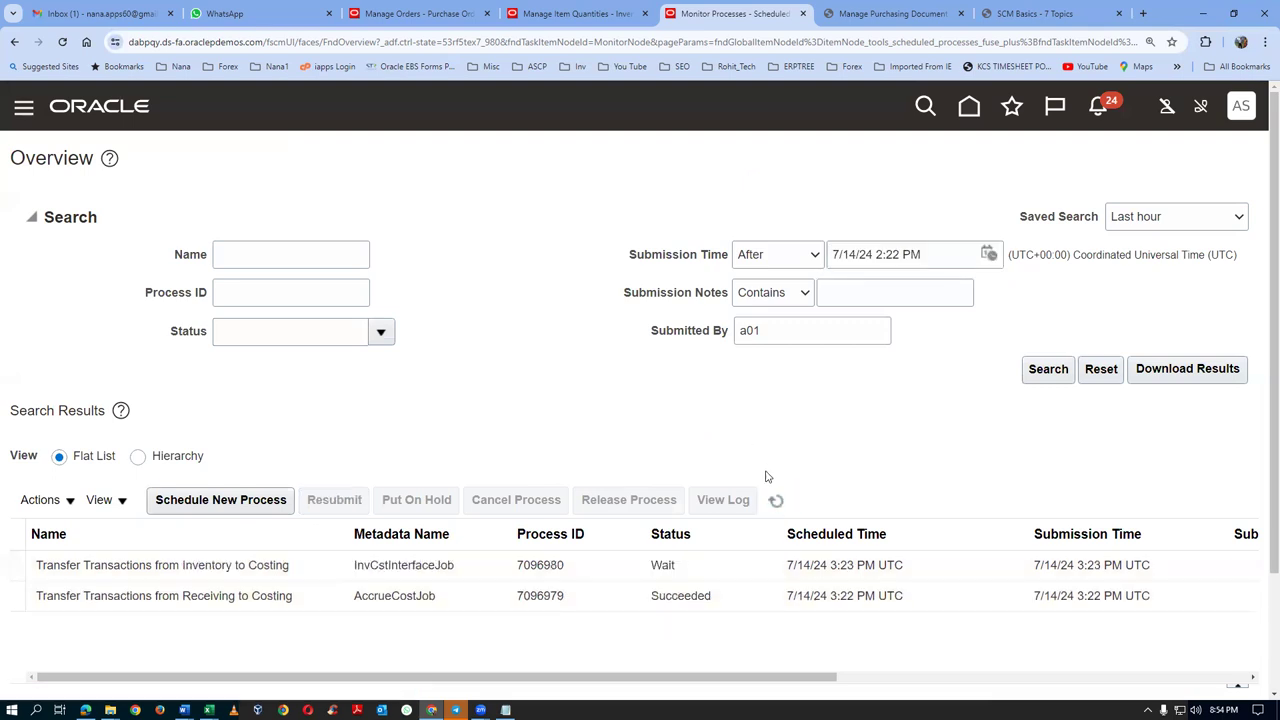
pyautogui.click(781, 503)
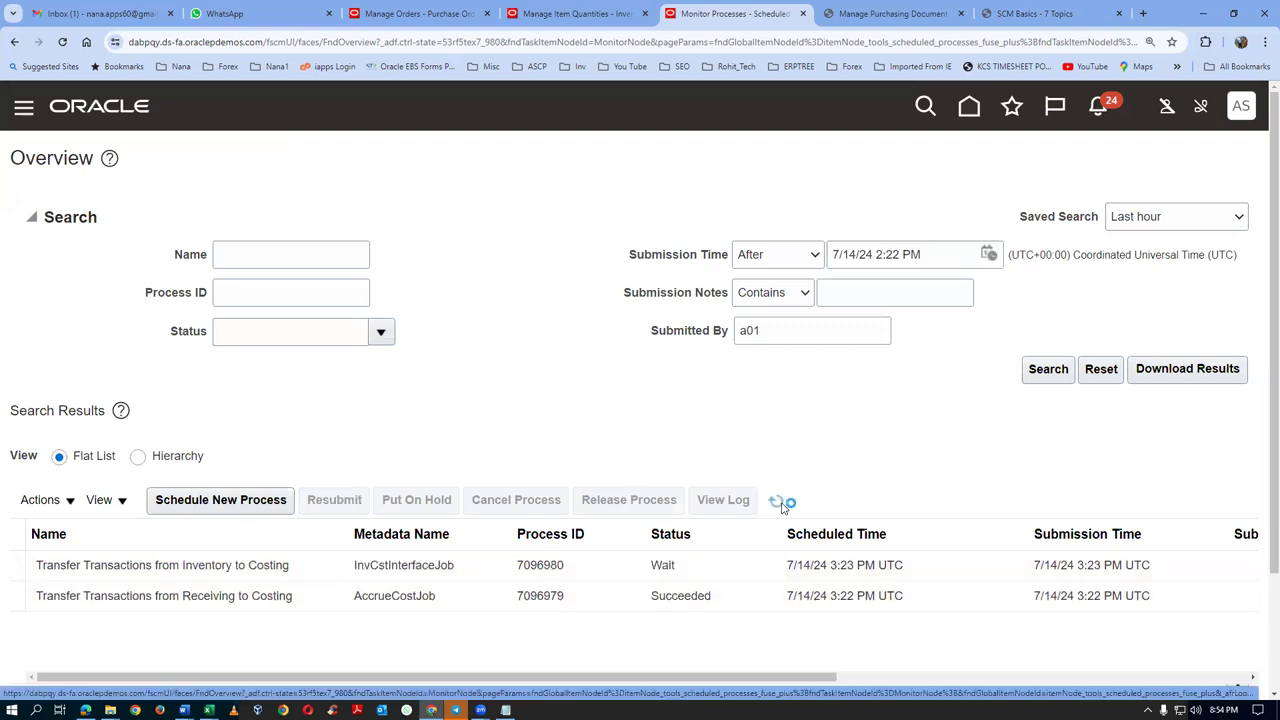
pyautogui.click(779, 502)
# Switch to the P_to_P_Process workbook in Excel and examine the material receipt accounting entry in rows 10 and 11
pyautogui.hotkey('alt', 'Tab')
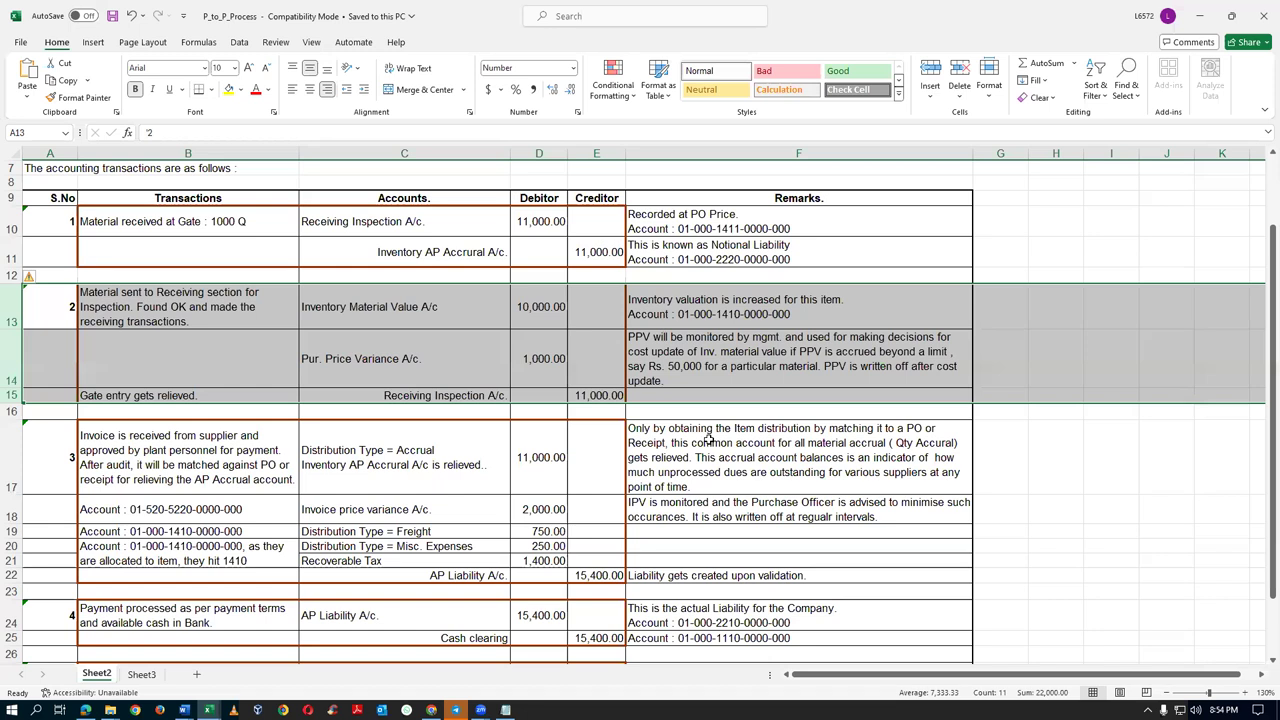
pyautogui.click(403, 262)
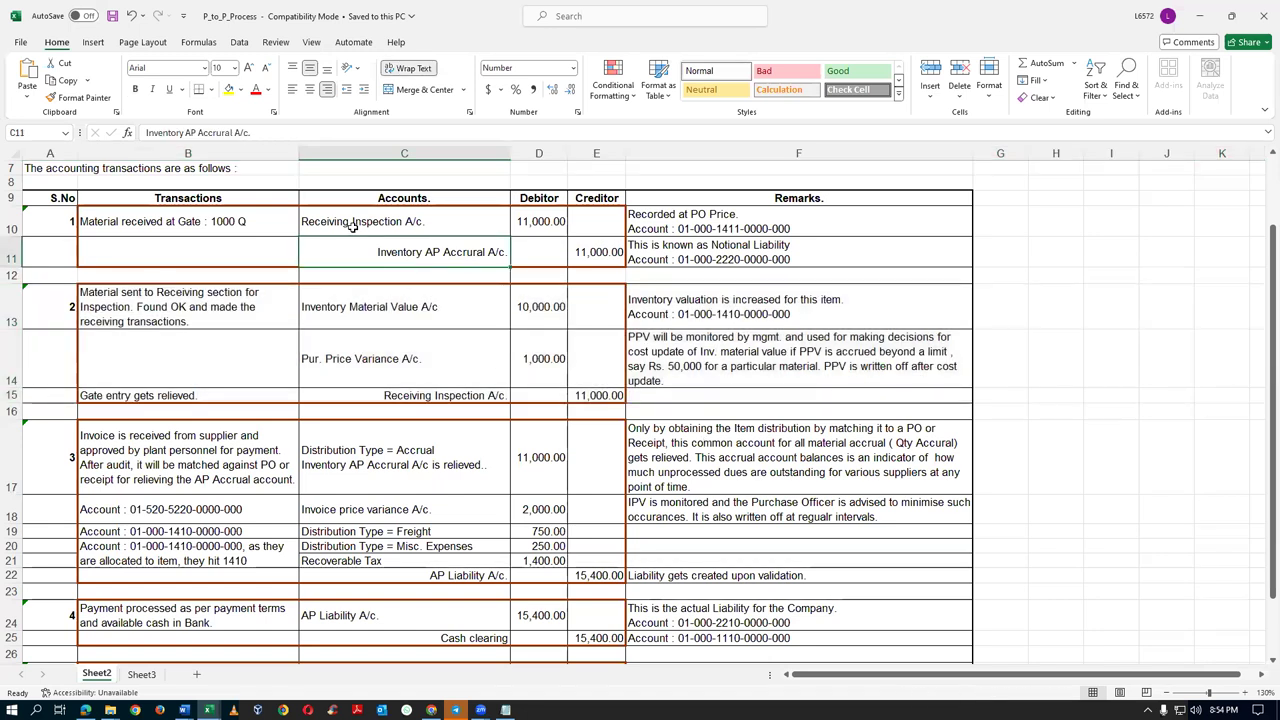
pyautogui.click(350, 228)
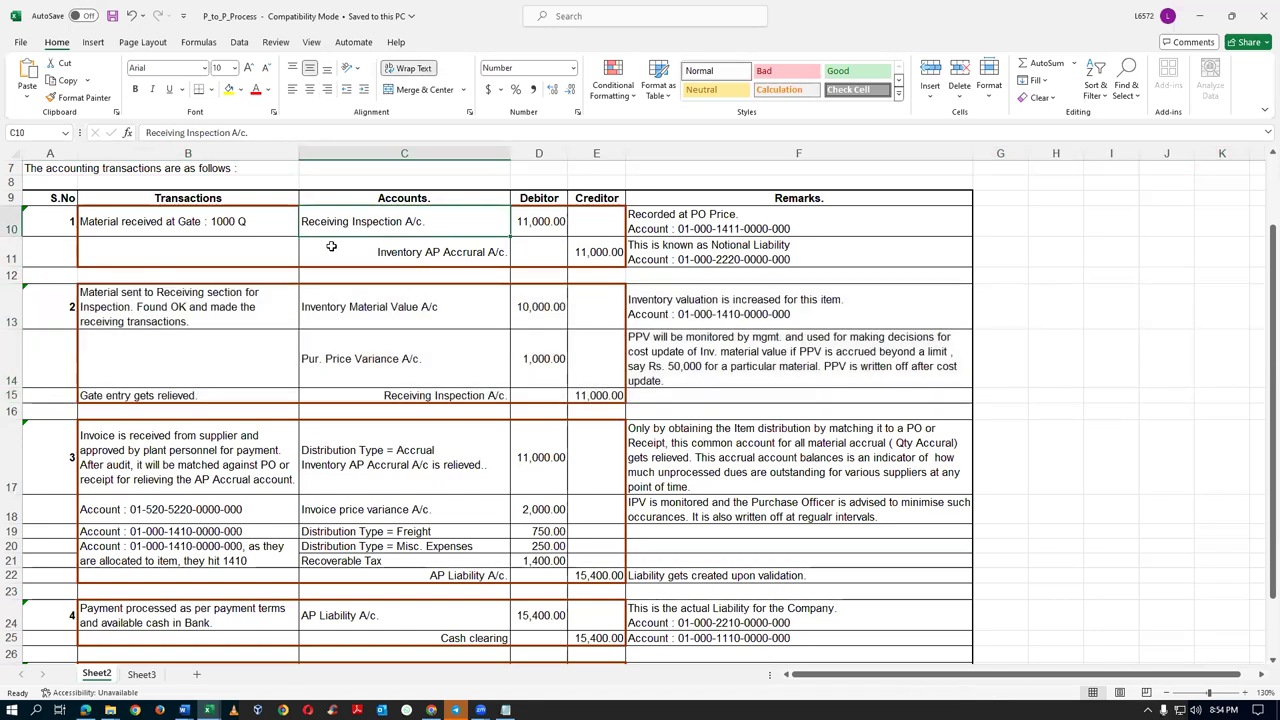
pyautogui.click(5, 224)
pyautogui.moveTo(5, 224); pyautogui.dragTo(10, 256)
pyautogui.click(390, 222)
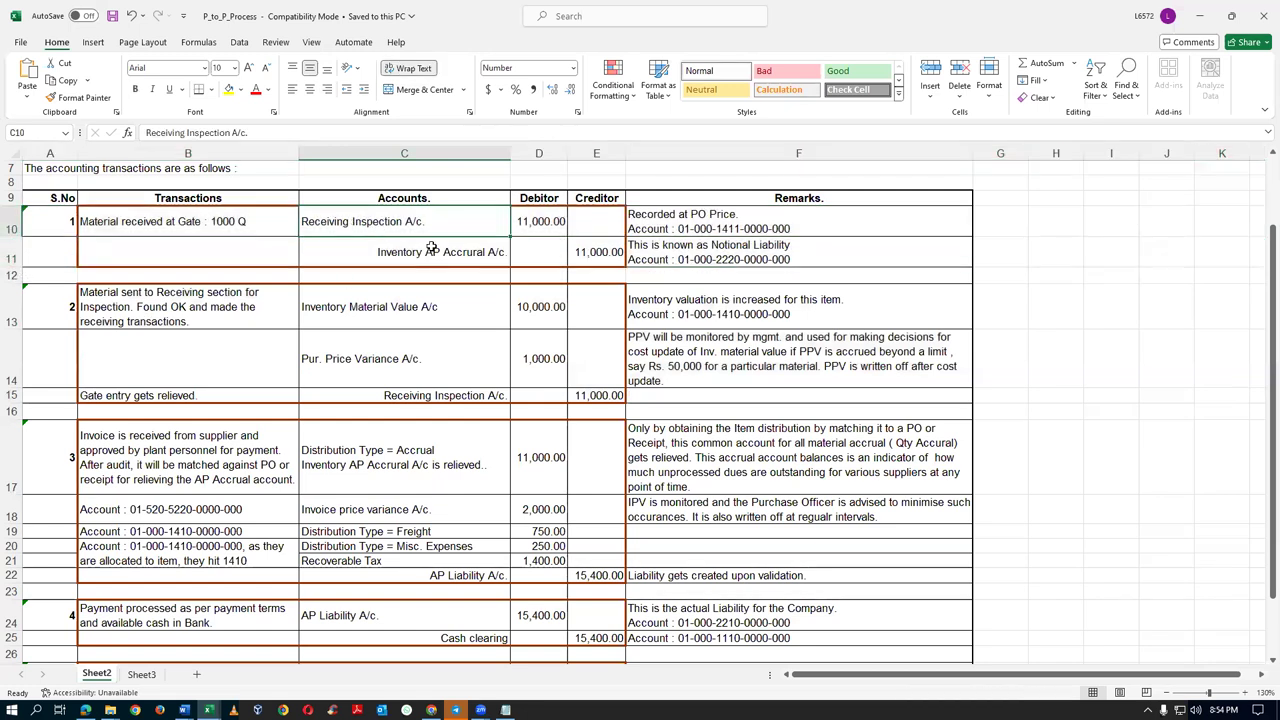
pyautogui.click(436, 262)
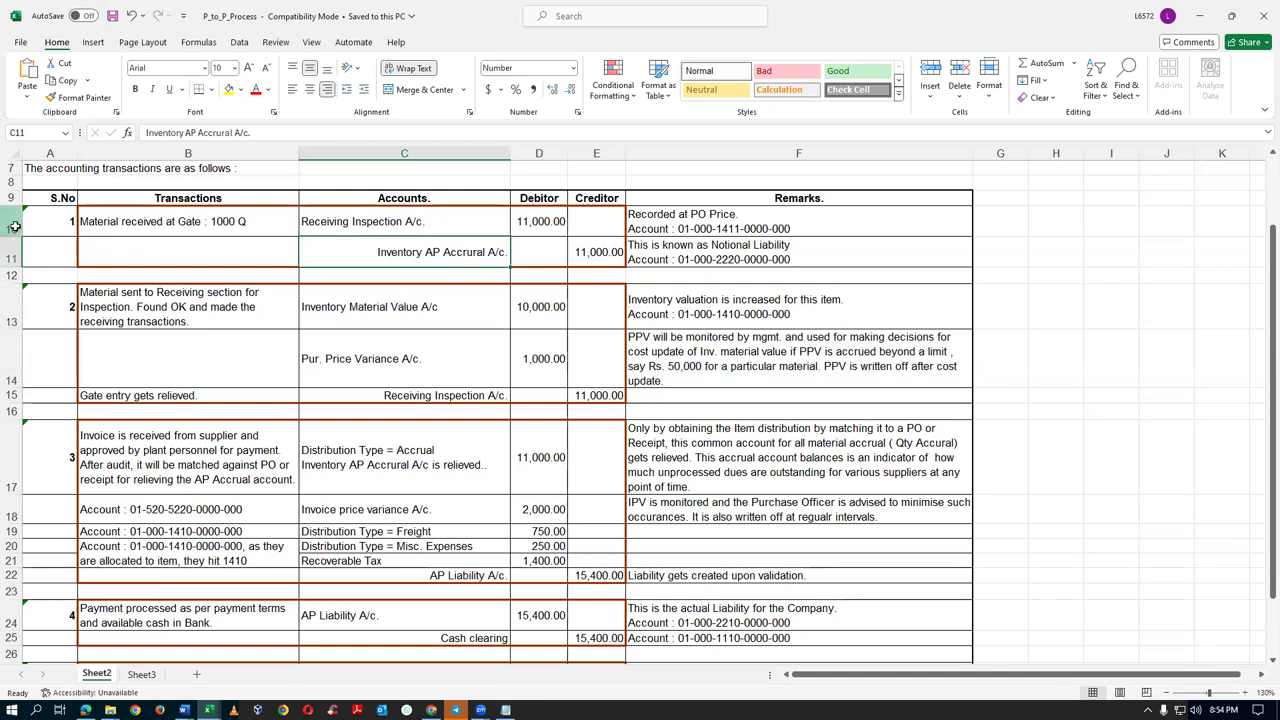
pyautogui.moveTo(14, 226); pyautogui.dragTo(12, 257)
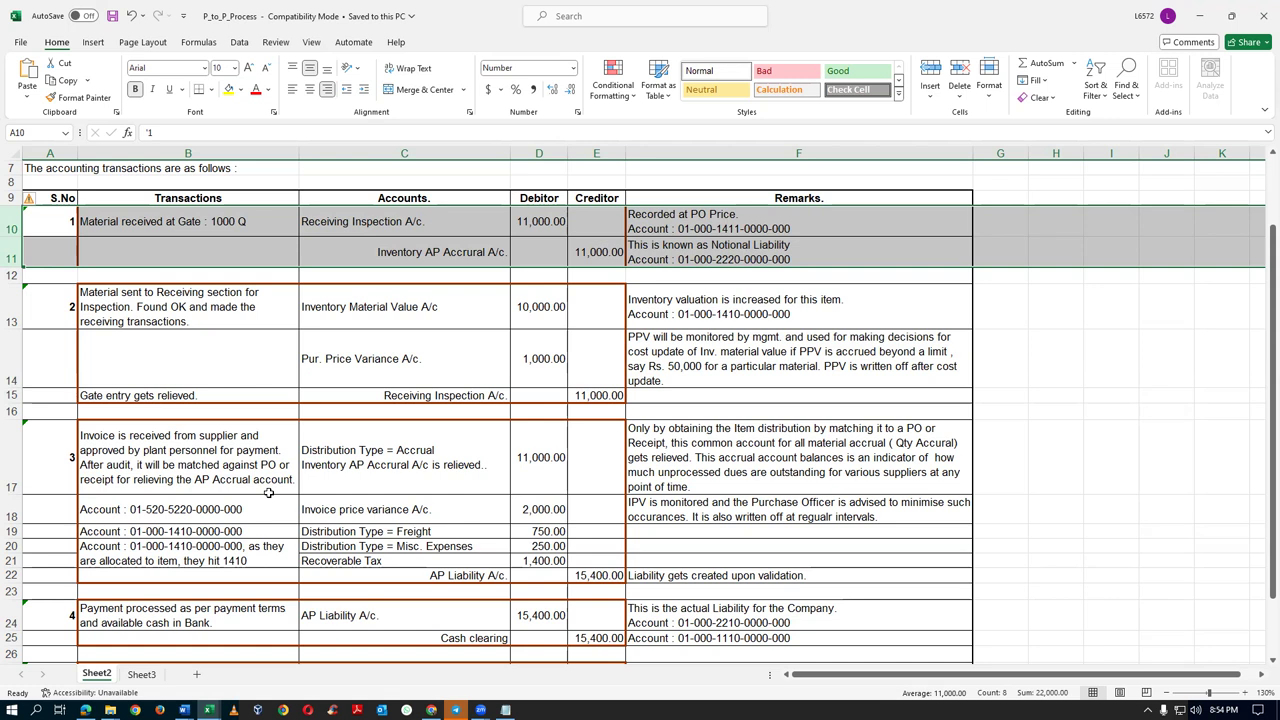
# Return to Oracle in the browser, duplicate the scheduled processes page and open Receipt Accounting from Supply Chain Execution in the copy
pyautogui.hotkey('alt', 'Tab')
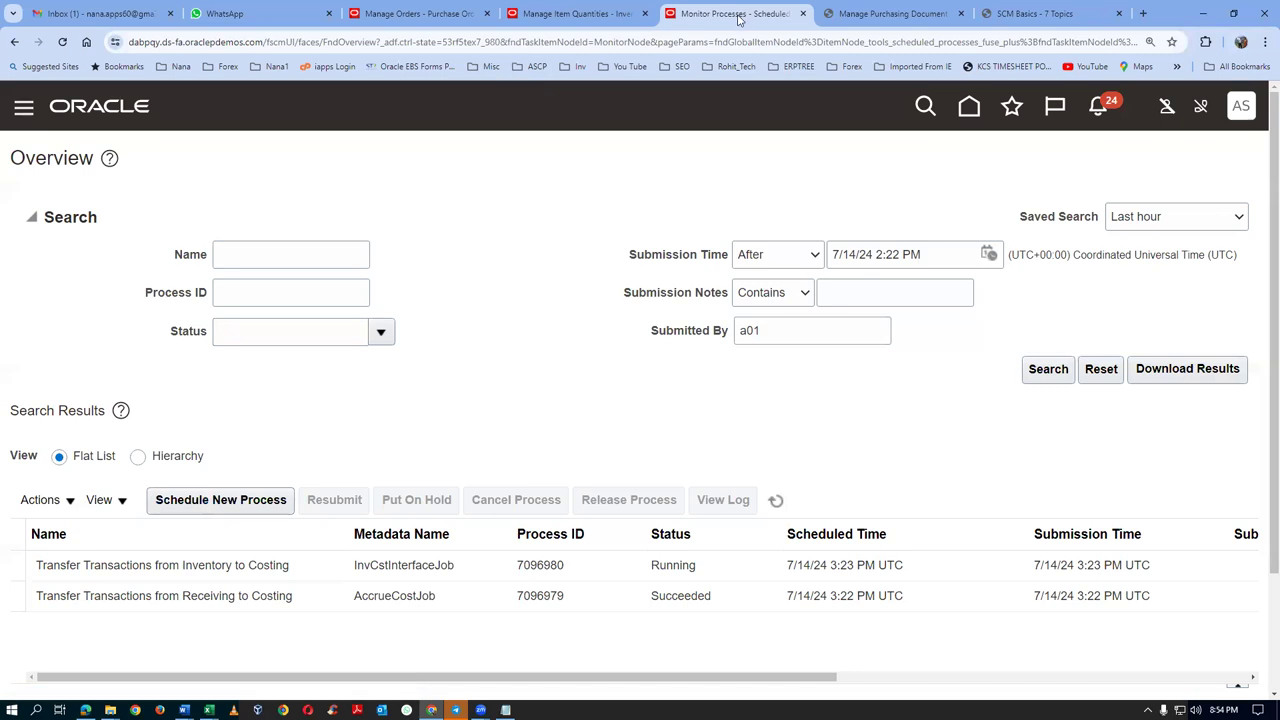
pyautogui.rightClick(739, 16)
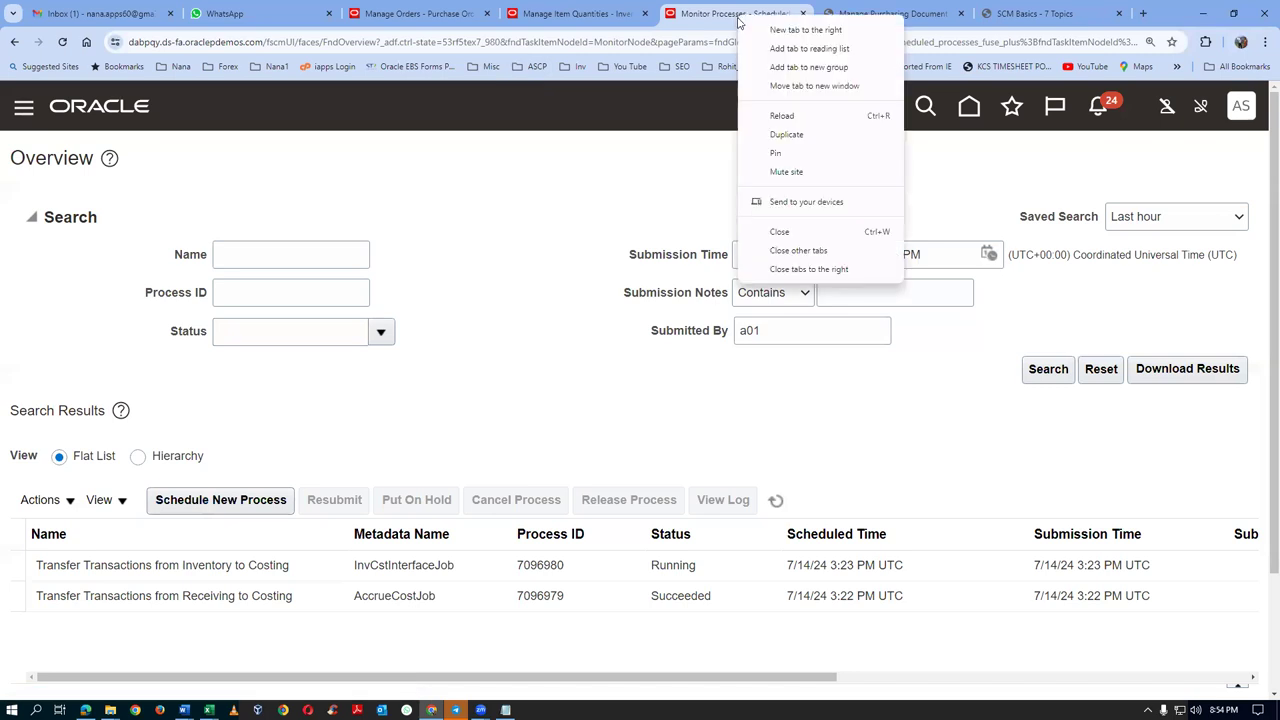
pyautogui.click(790, 134)
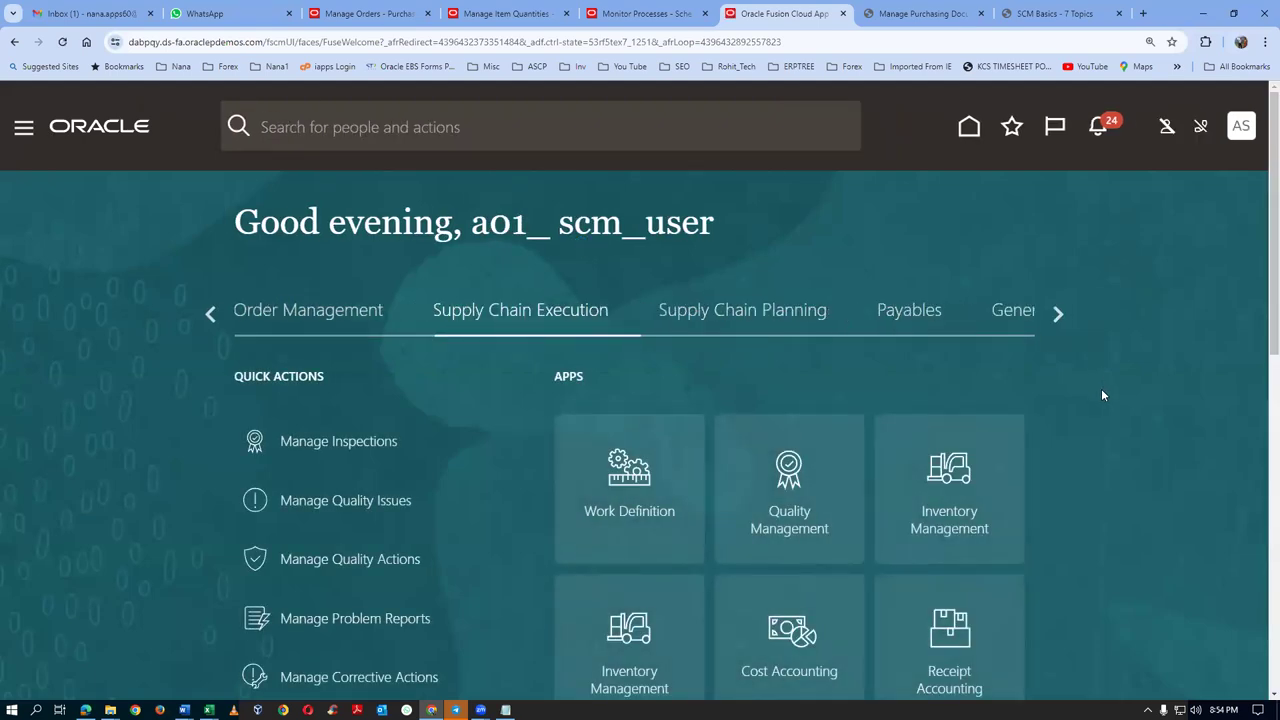
pyautogui.scroll(-2, 1101, 390)
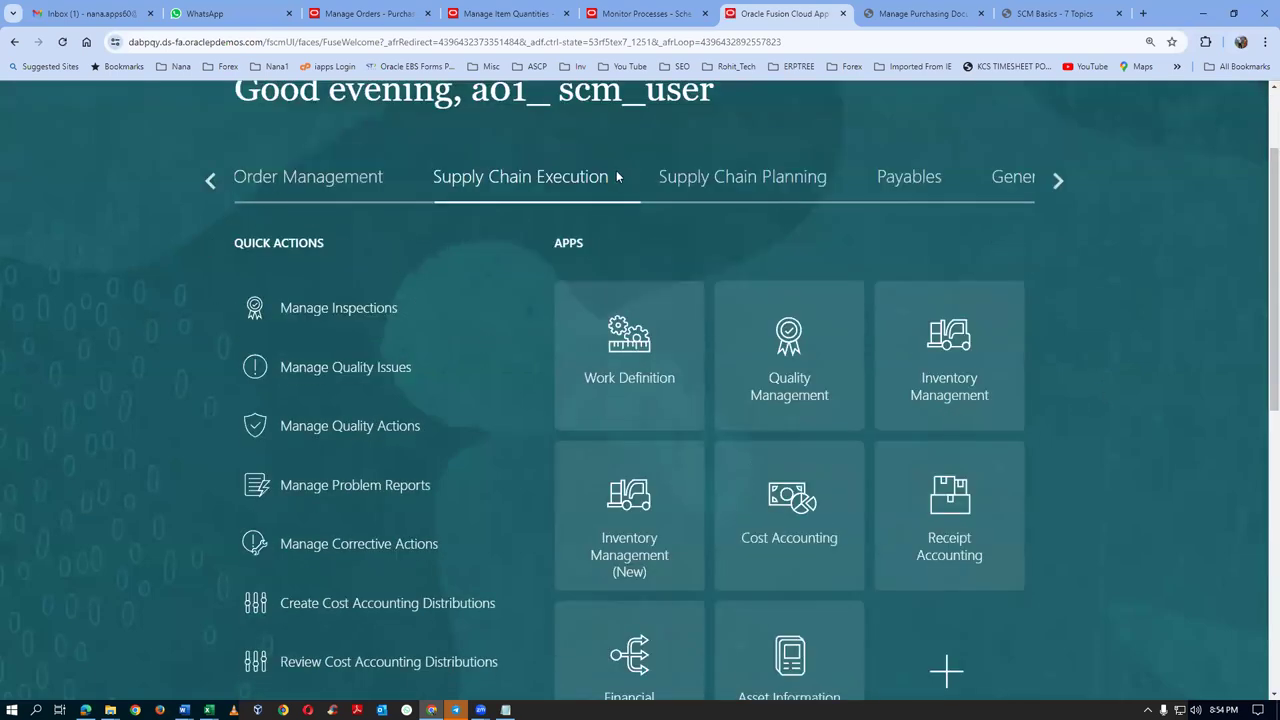
pyautogui.scroll(-2, 1145, 487)
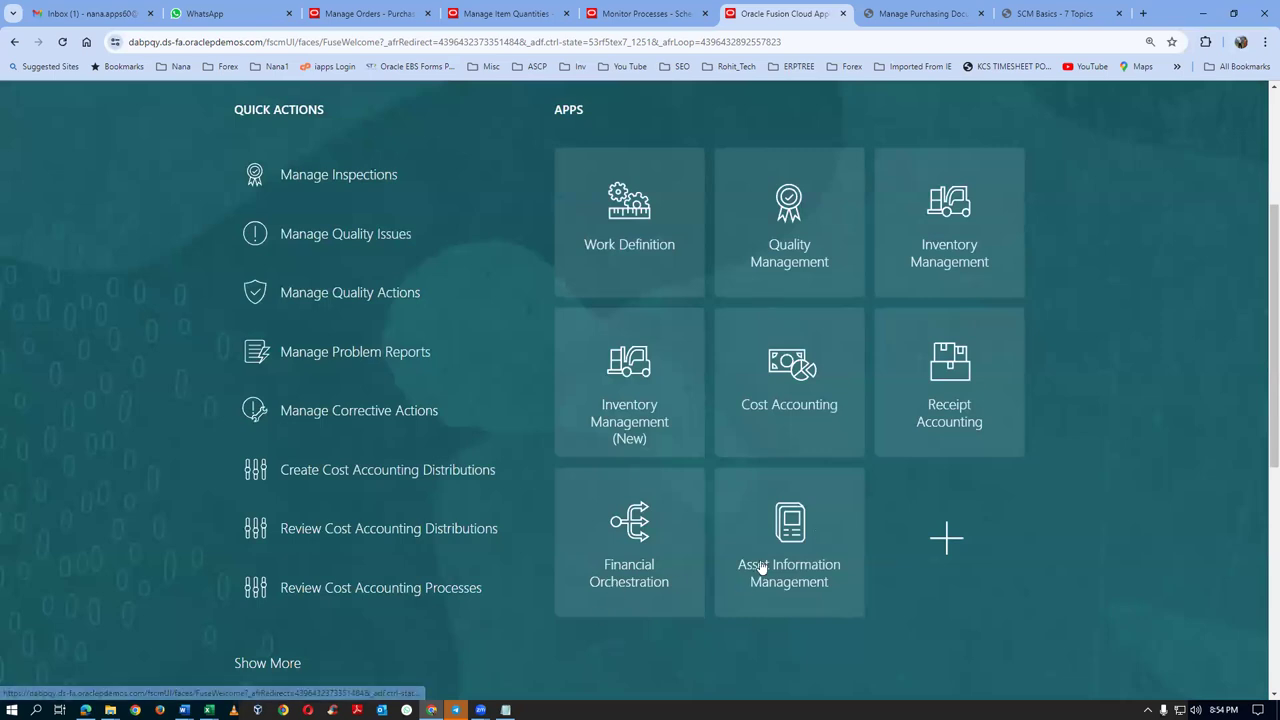
pyautogui.click(949, 415)
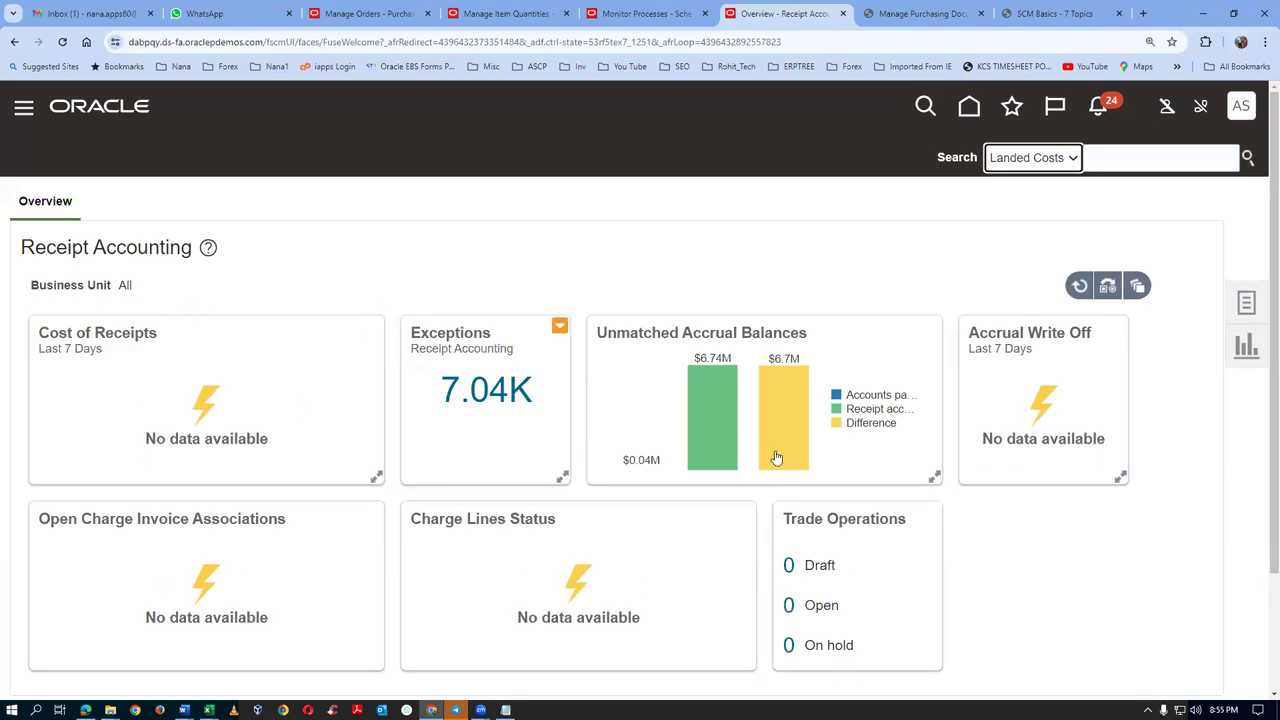
# Set the Receipt Accounting overview to view by the business unit d02_business_unit
pyautogui.click(1107, 287)
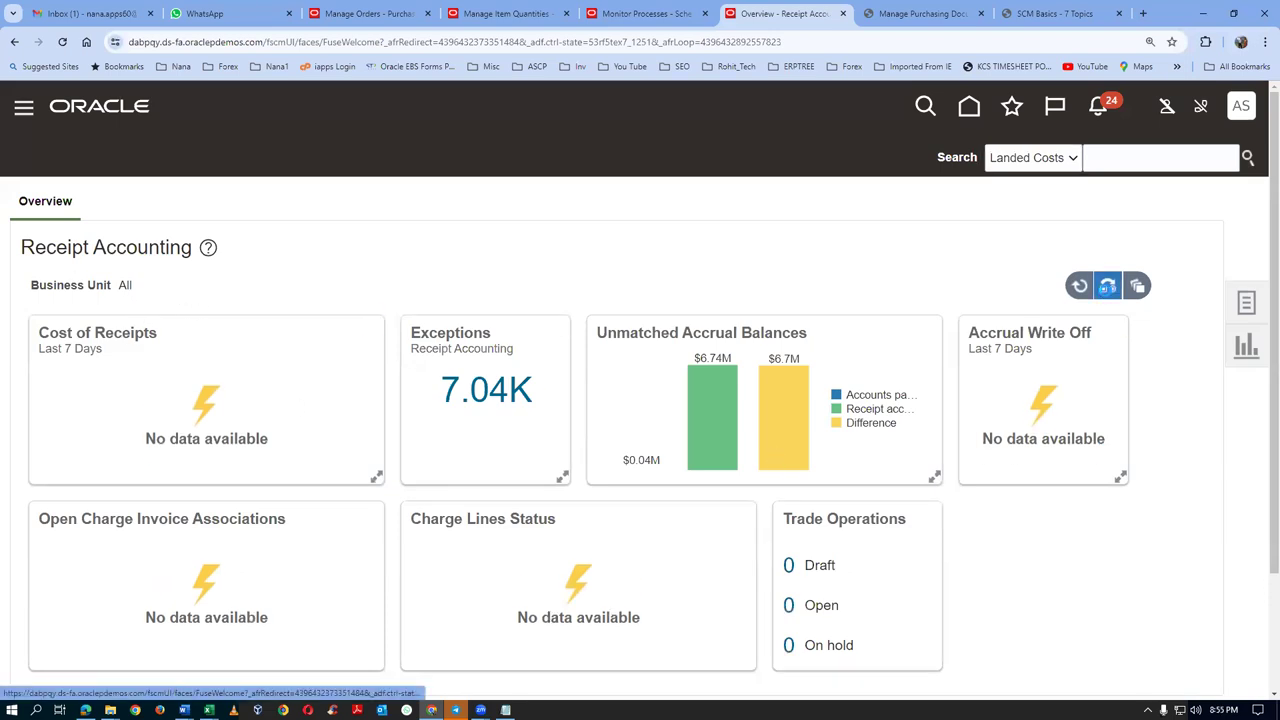
pyautogui.click(1091, 373)
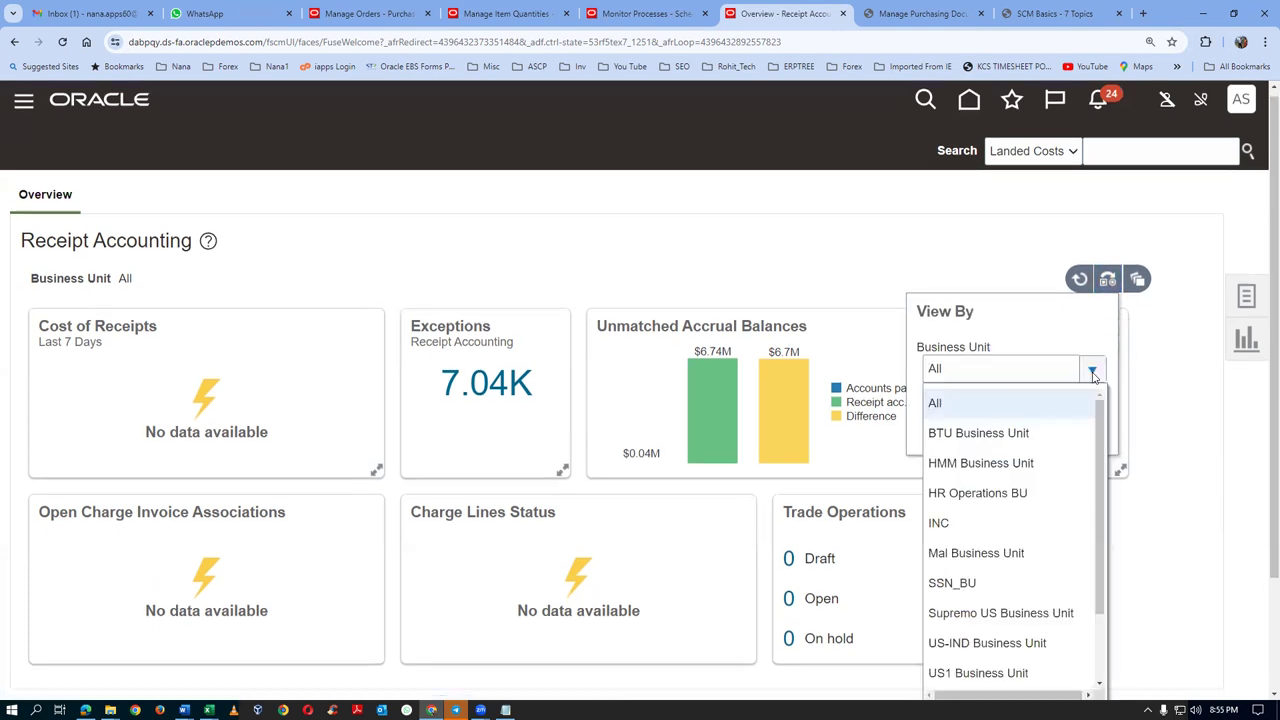
pyautogui.scroll(-2, 1103, 527)
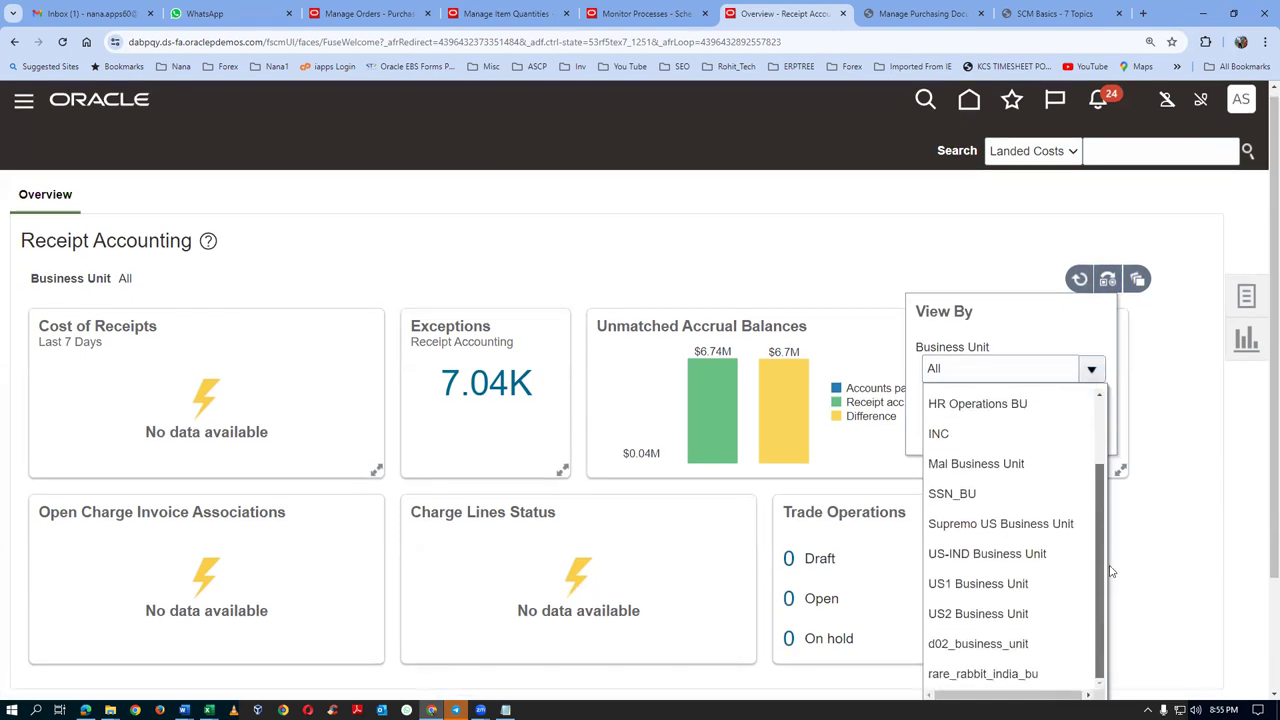
pyautogui.scroll(-1, 1260, 513)
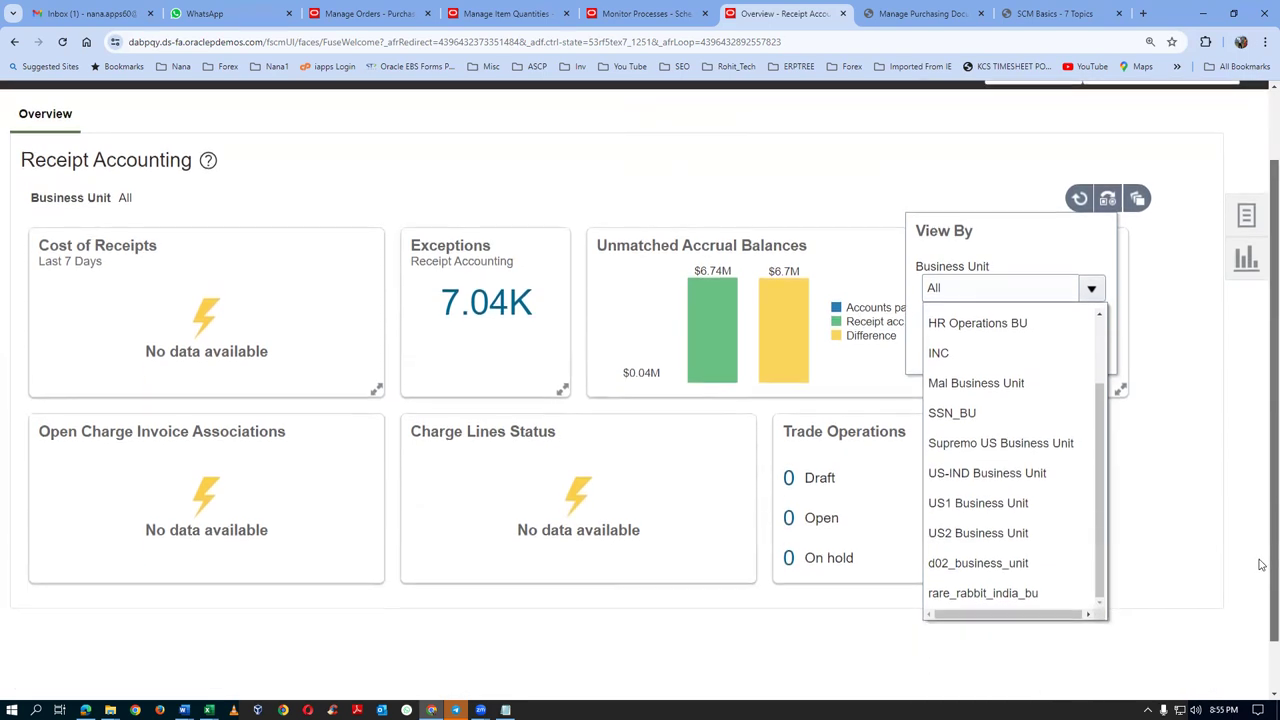
pyautogui.click(970, 563)
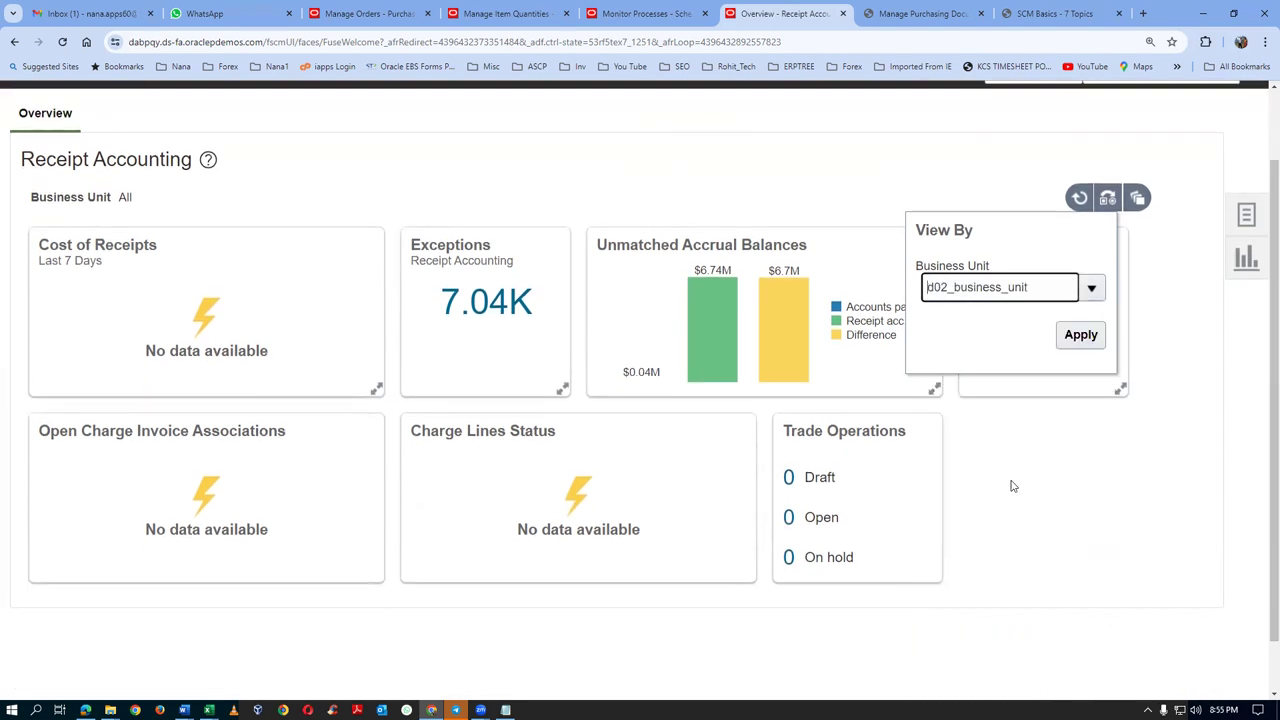
pyautogui.click(1080, 338)
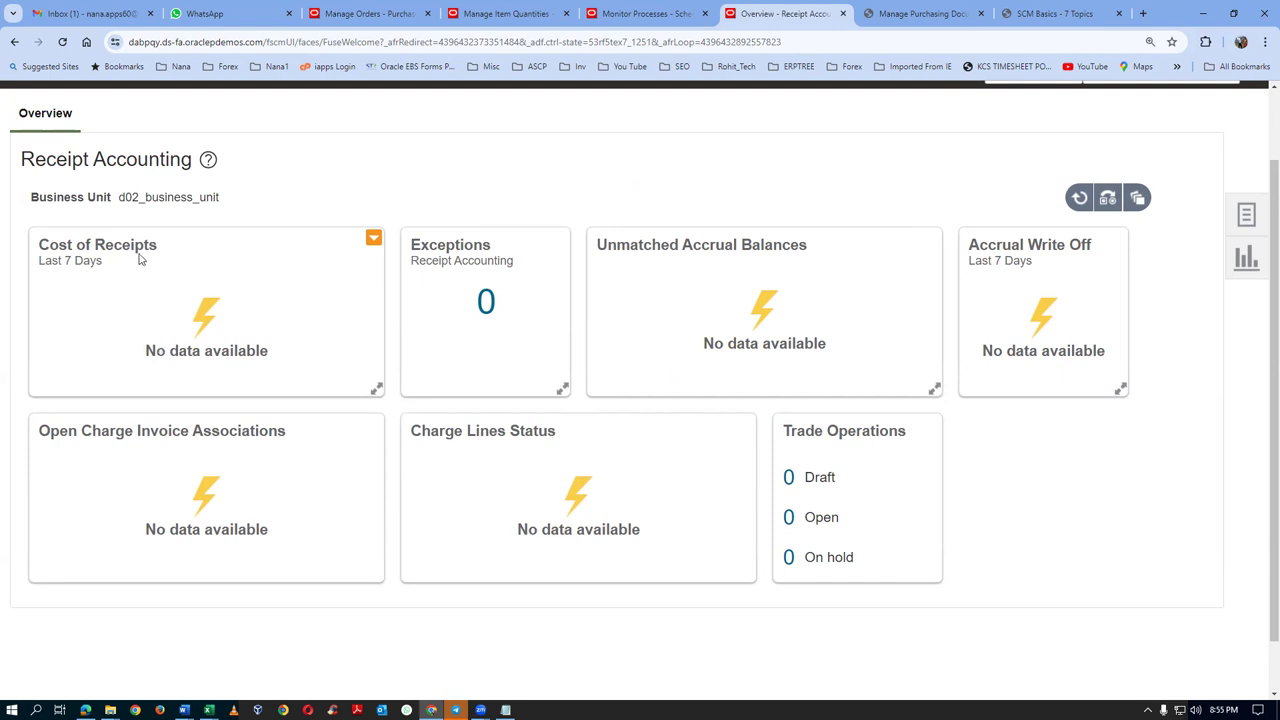
# Open the Create Receipt Accounting Distributions process from the Accrual Processing tasks of Receipt Accounting
pyautogui.moveTo(50, 243); pyautogui.dragTo(32, 219)
pyautogui.click(1245, 228)
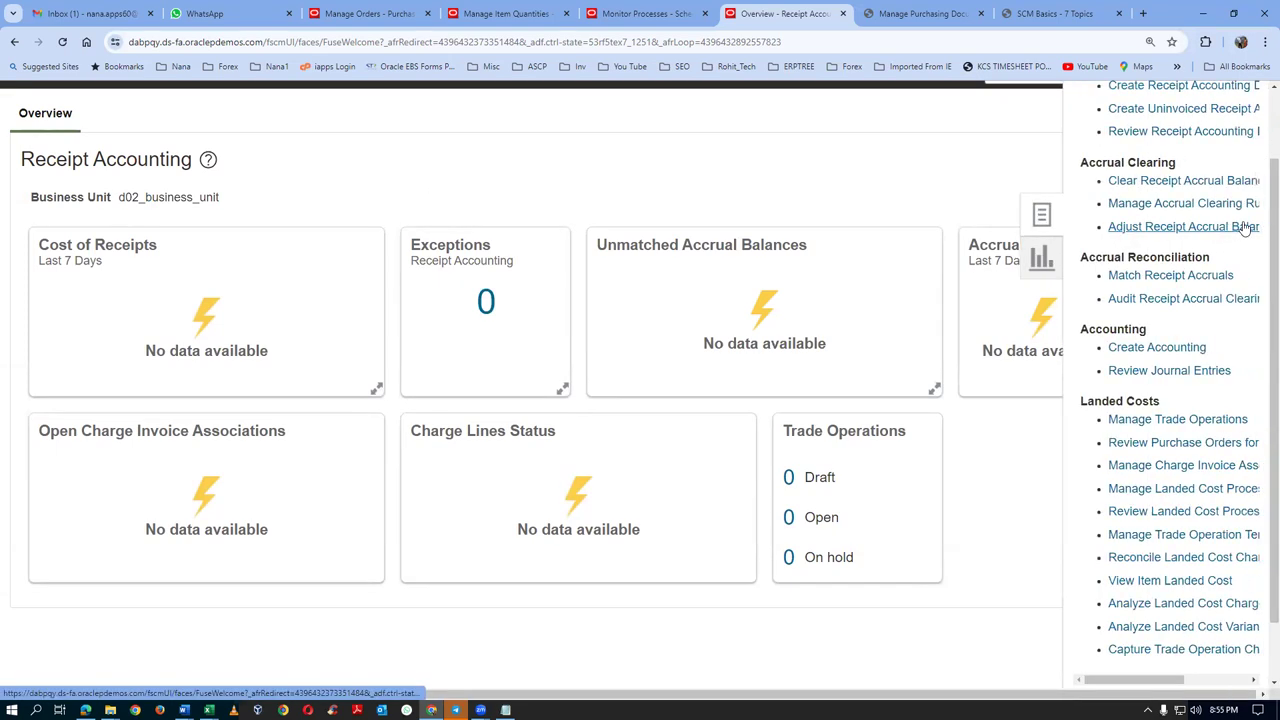
pyautogui.scroll(2, 1262, 240)
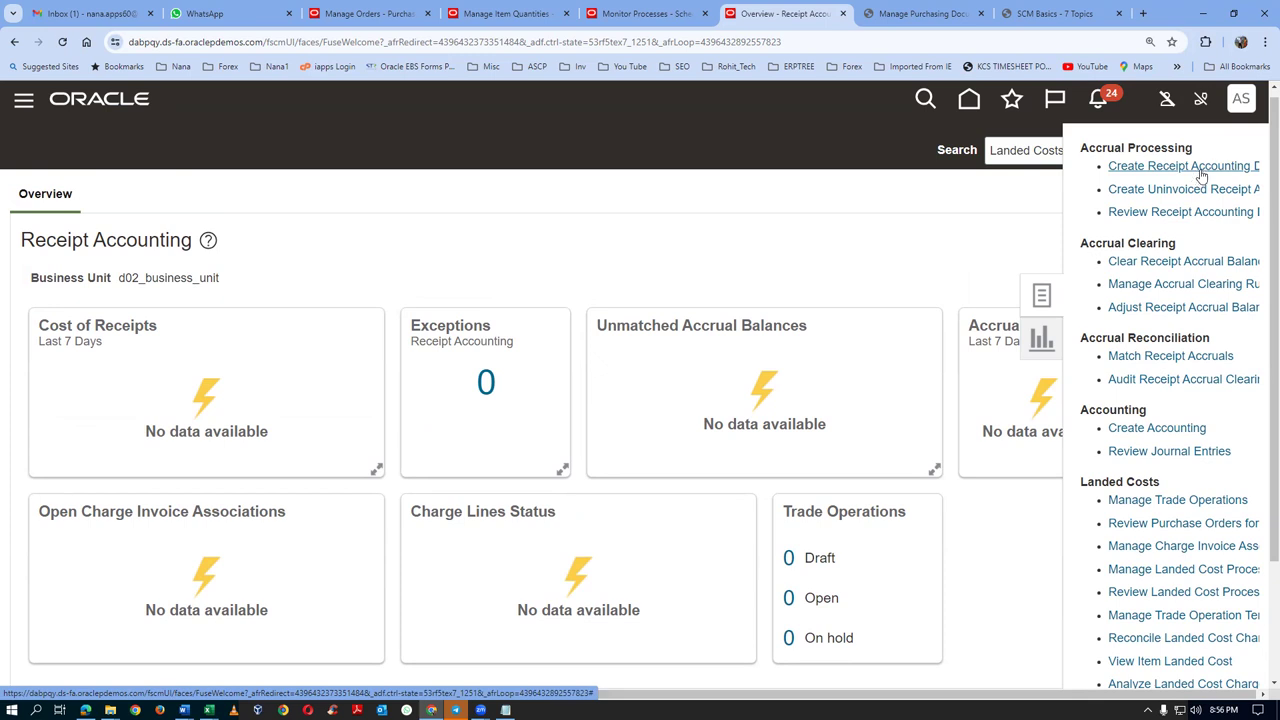
pyautogui.click(1200, 168)
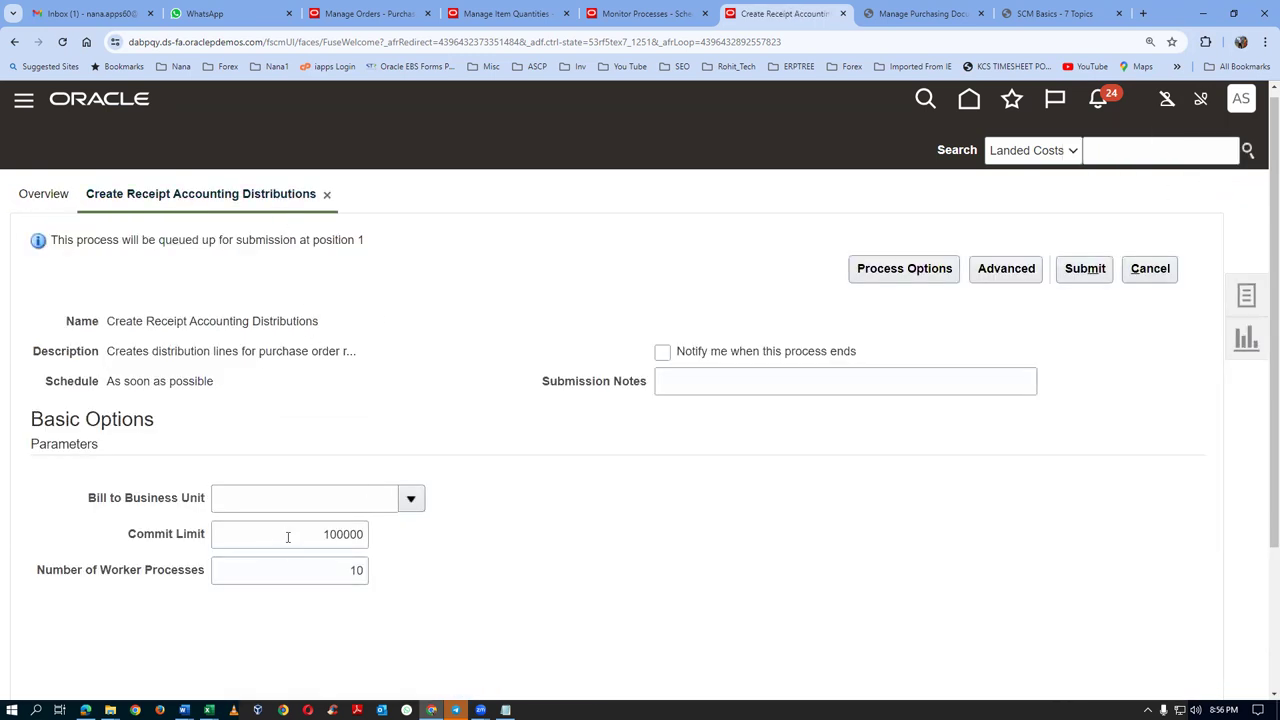
# Submit the Create Receipt Accounting Distributions process for the bill-to business unit d02_business_unit
pyautogui.click(275, 500)
pyautogui.write('d02')
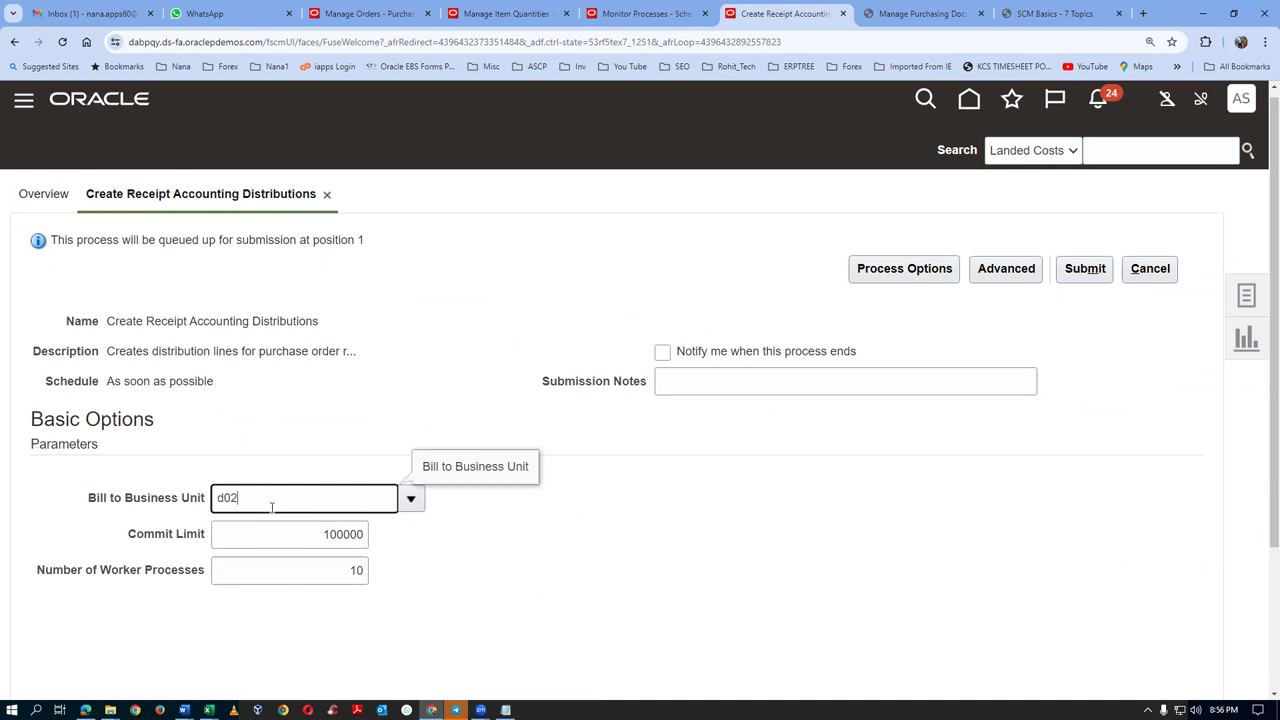
pyautogui.press('Tab')
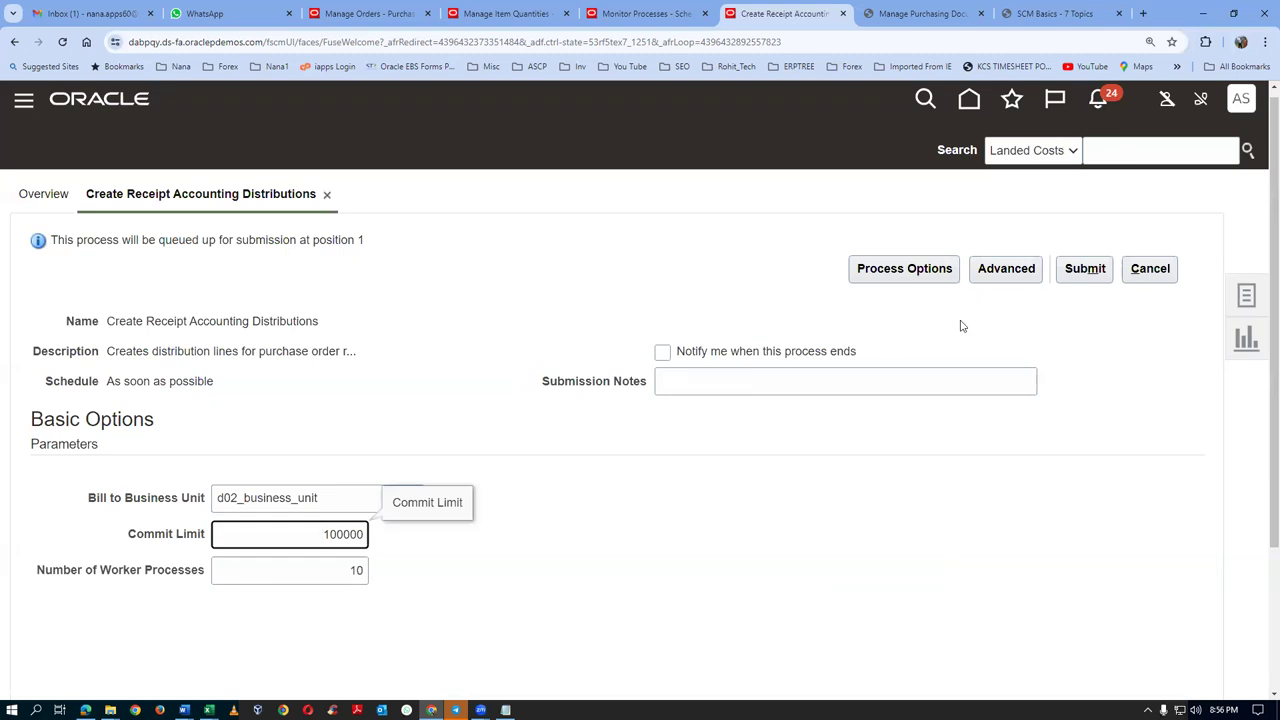
pyautogui.click(1085, 268)
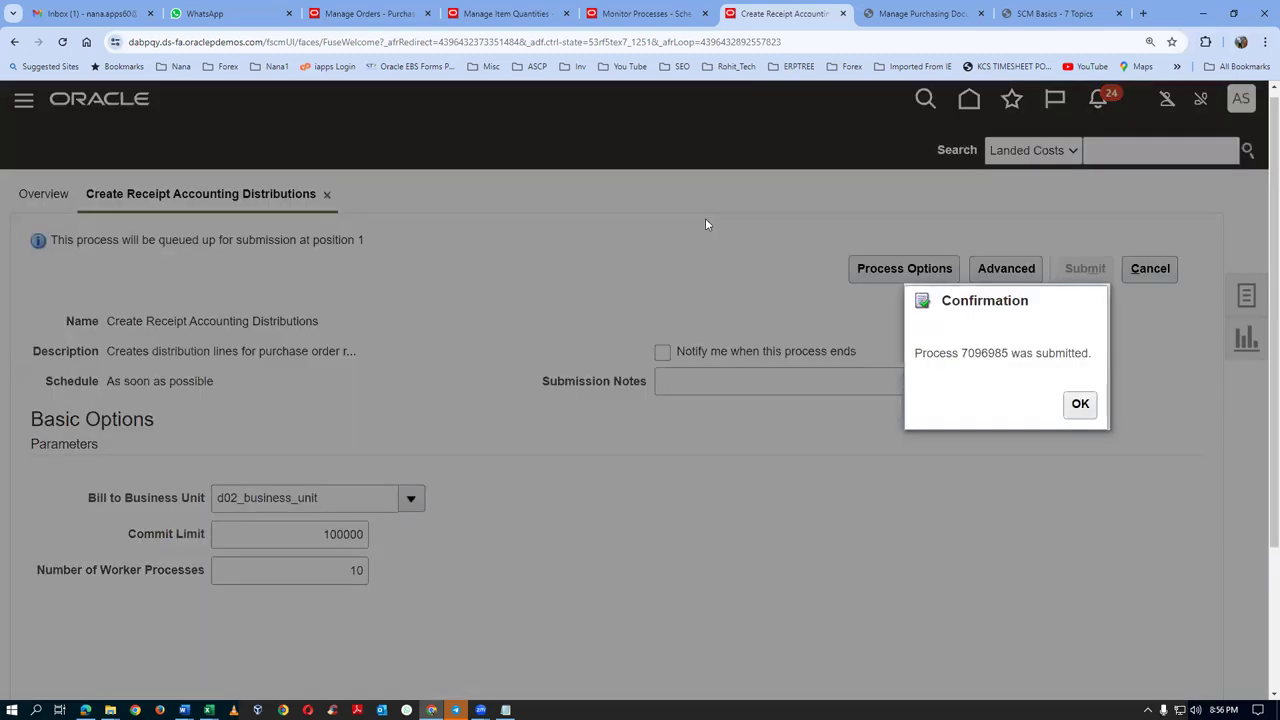
pyautogui.click(1080, 403)
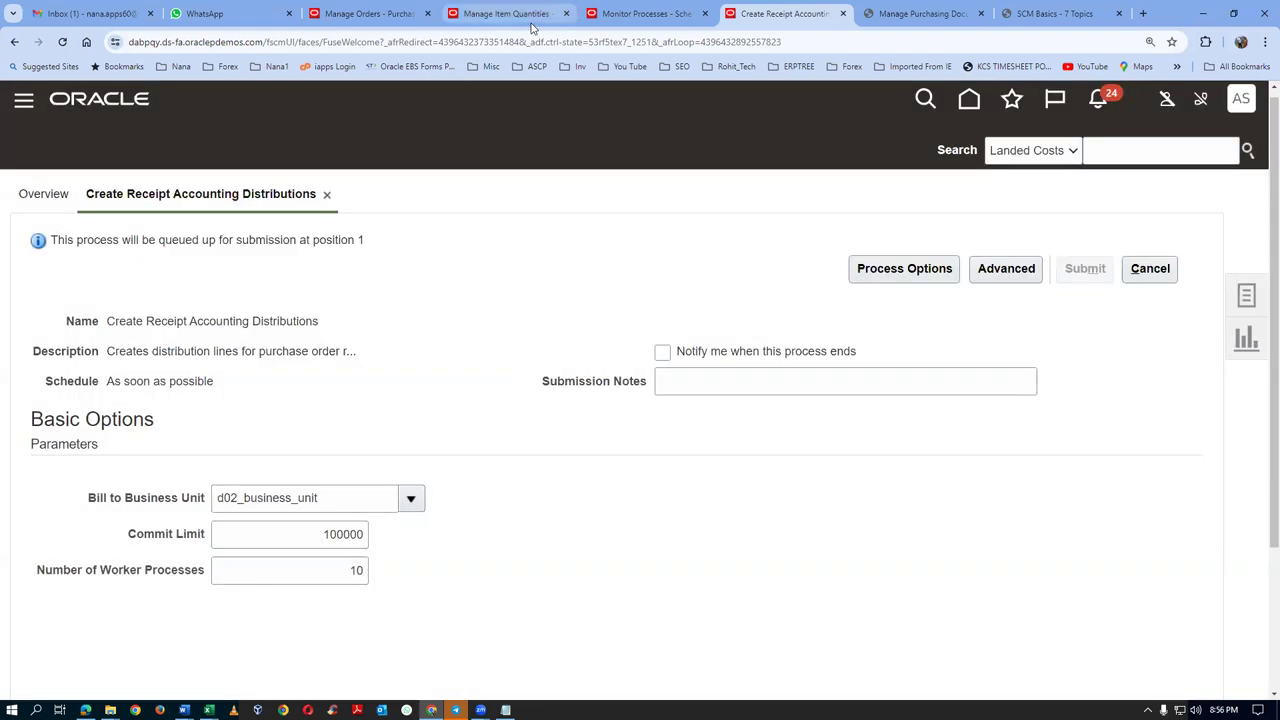
# Refresh the scheduled process list repeatedly to check the status of Create Receipt Accounting Distributions and its subprocesses
pyautogui.click(620, 14)
pyautogui.click(775, 500)
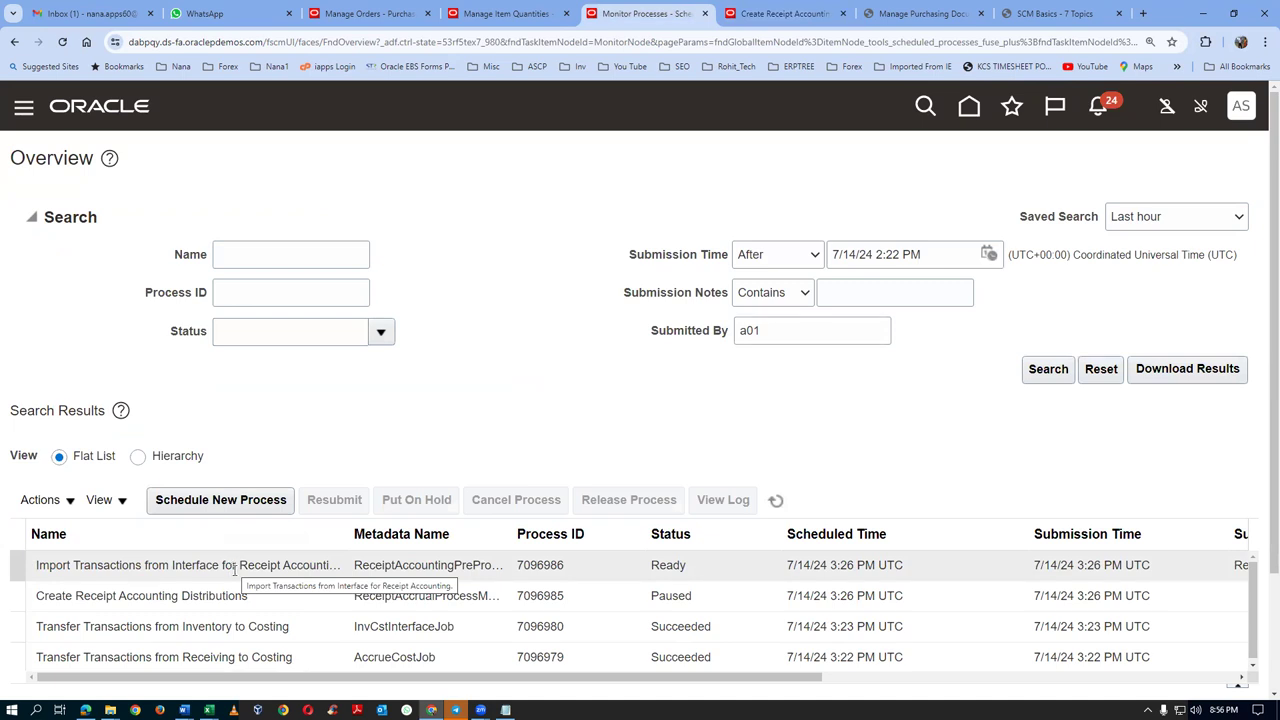
pyautogui.scroll(-1, 235, 568)
pyautogui.click(775, 436)
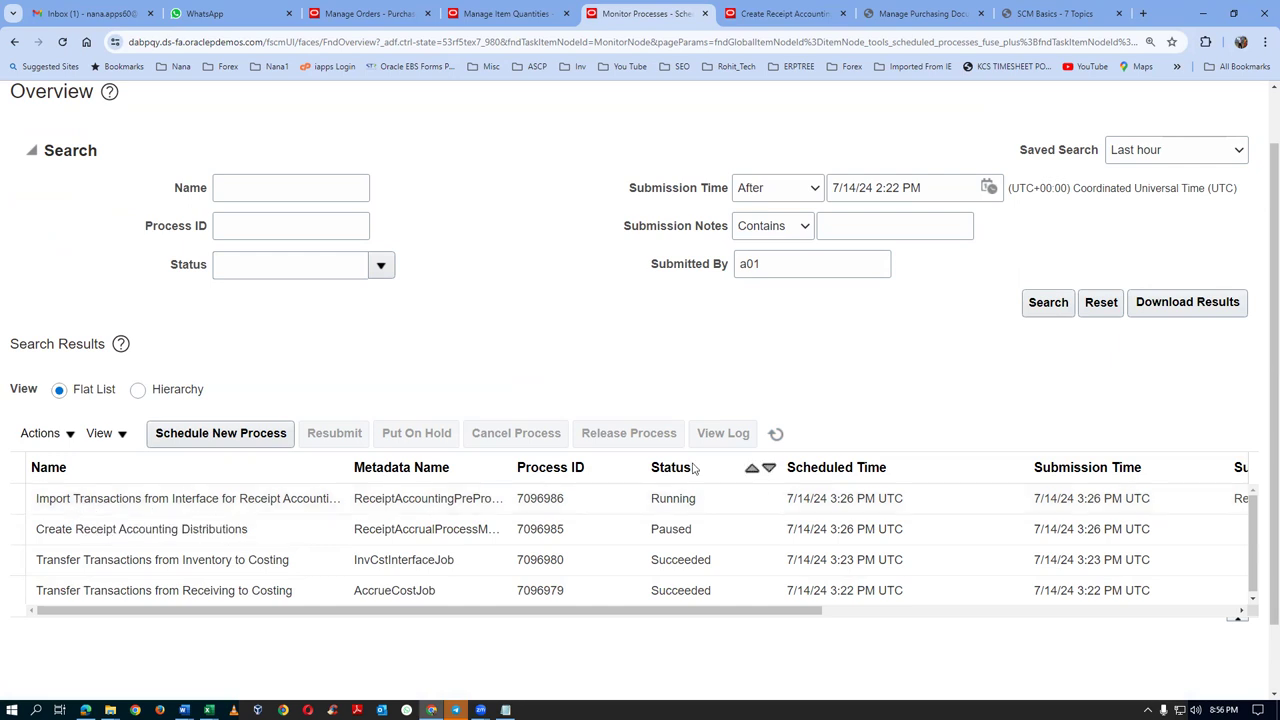
pyautogui.click(777, 436)
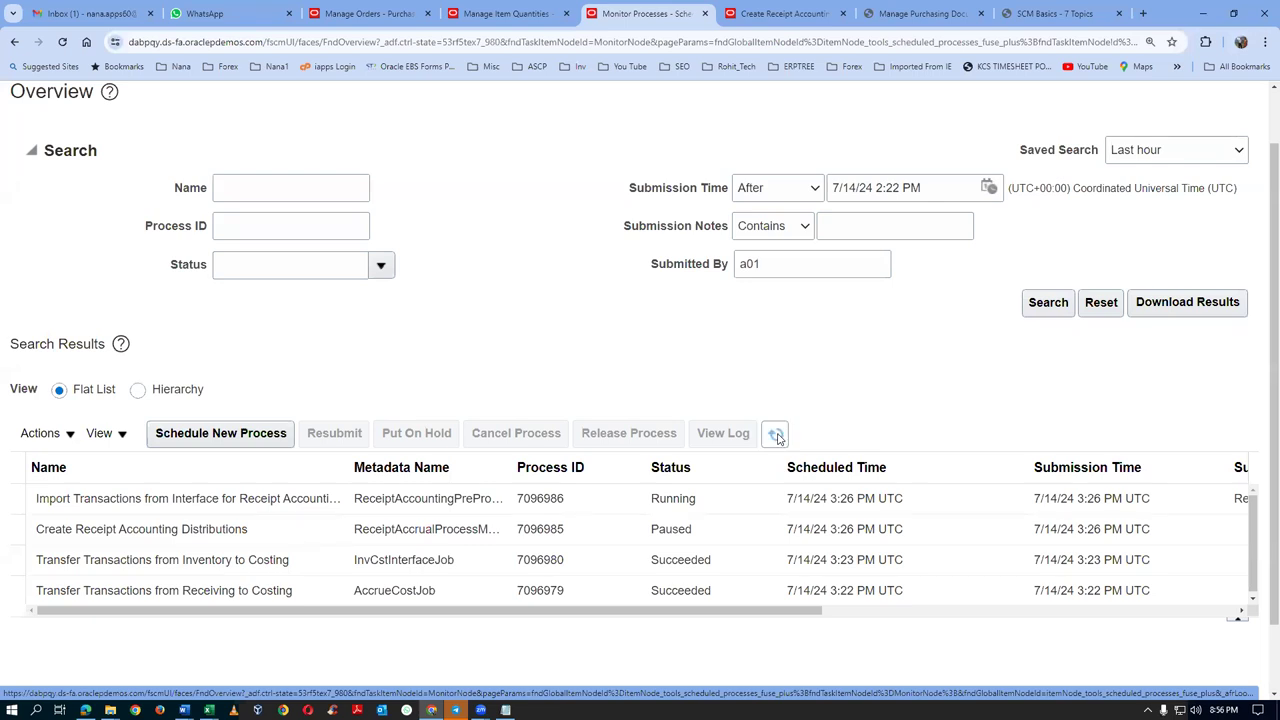
pyautogui.click(778, 436)
pyautogui.click(775, 438)
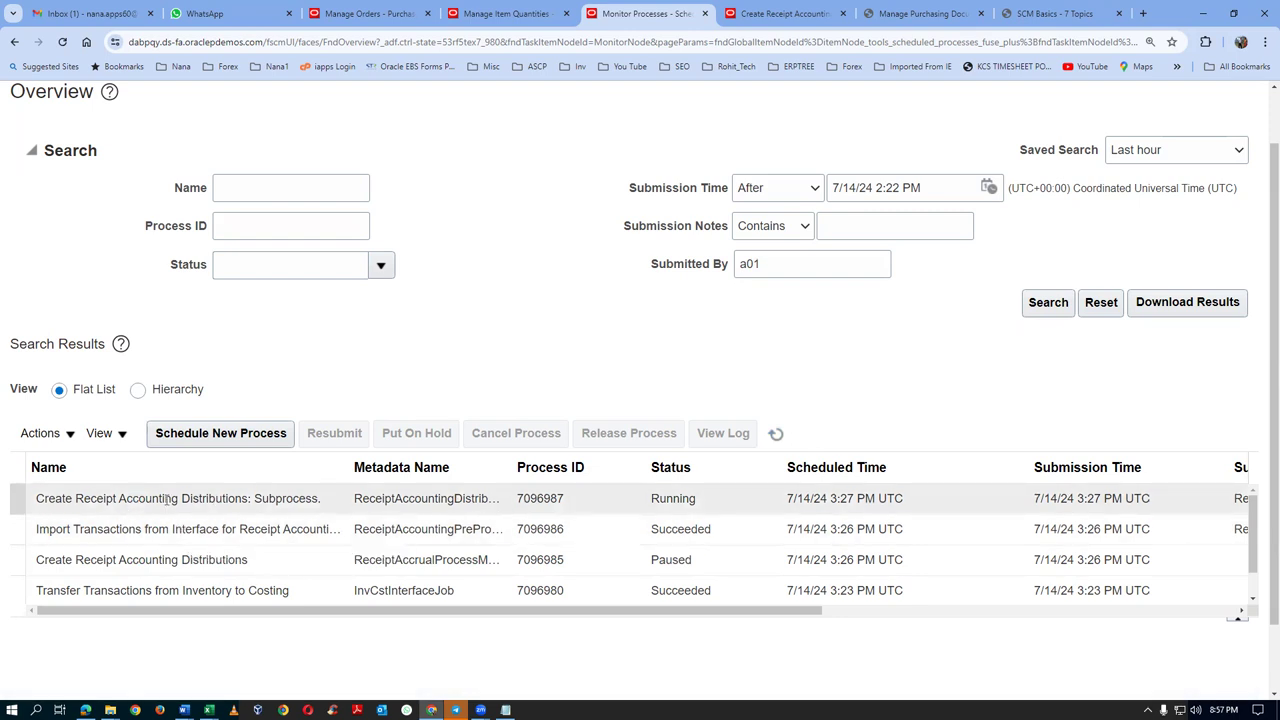
pyautogui.click(775, 436)
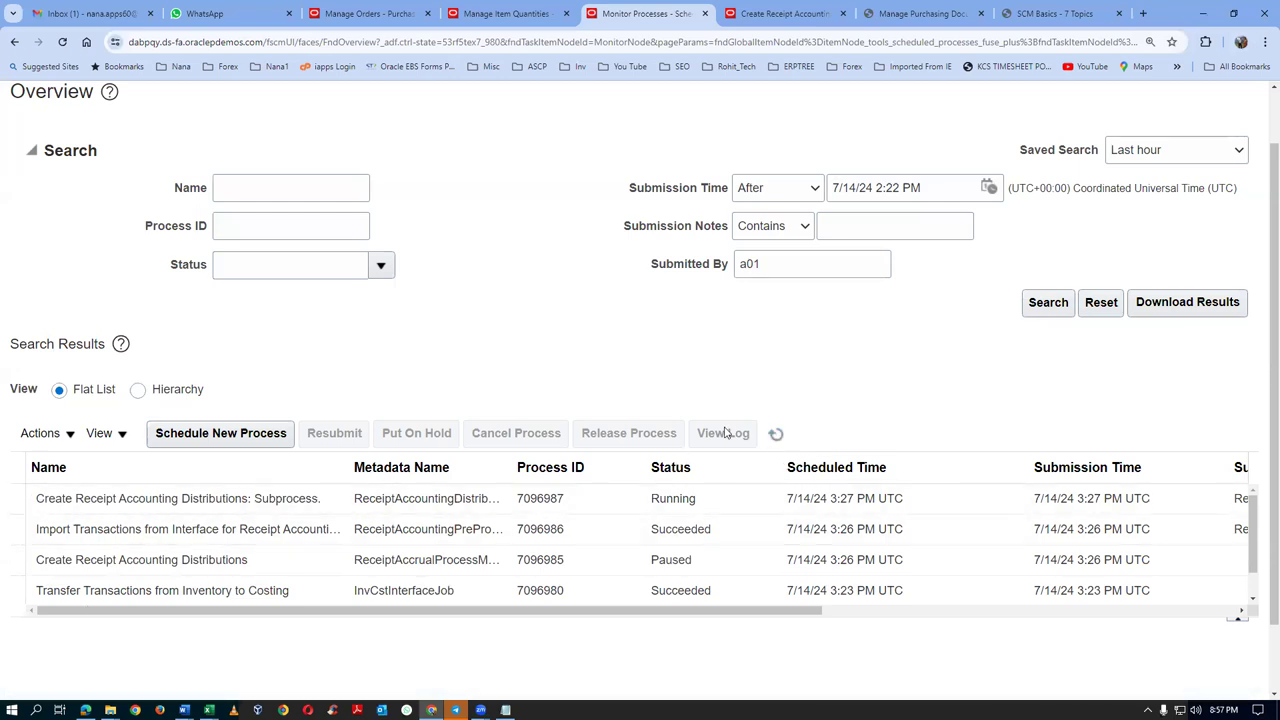
pyautogui.click(777, 436)
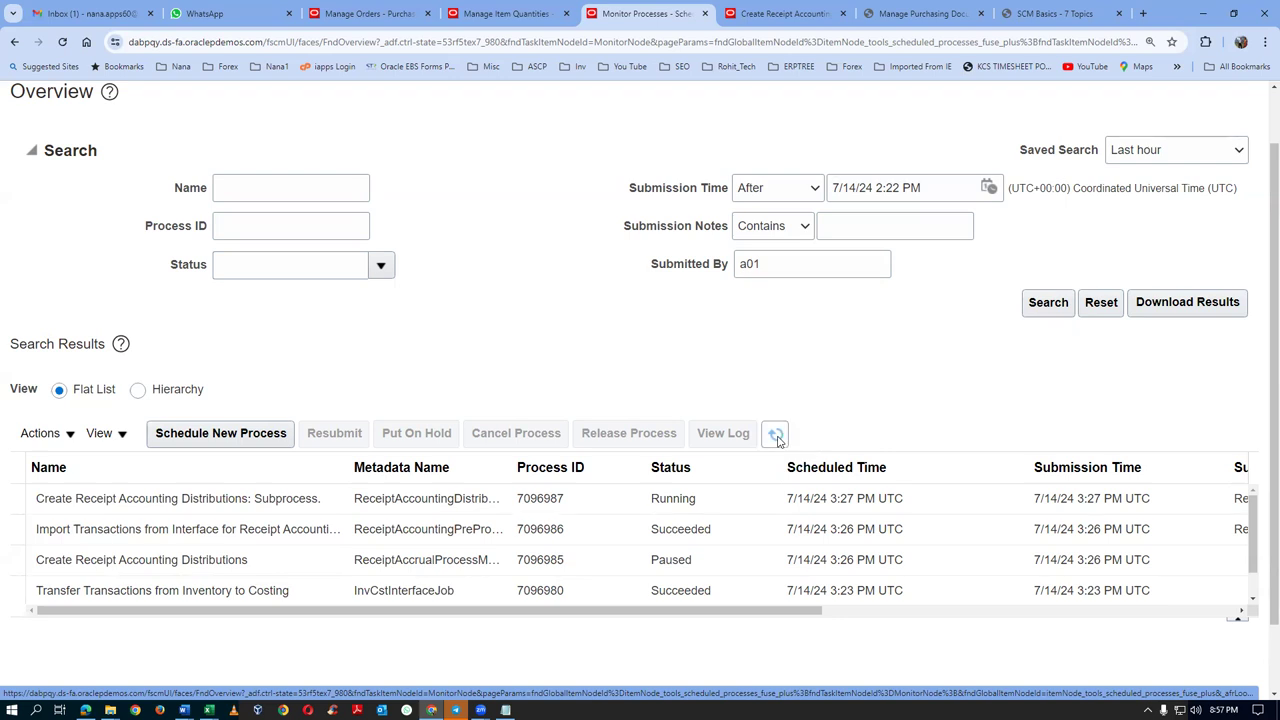
pyautogui.click(778, 438)
pyautogui.click(777, 439)
pyautogui.click(790, 13)
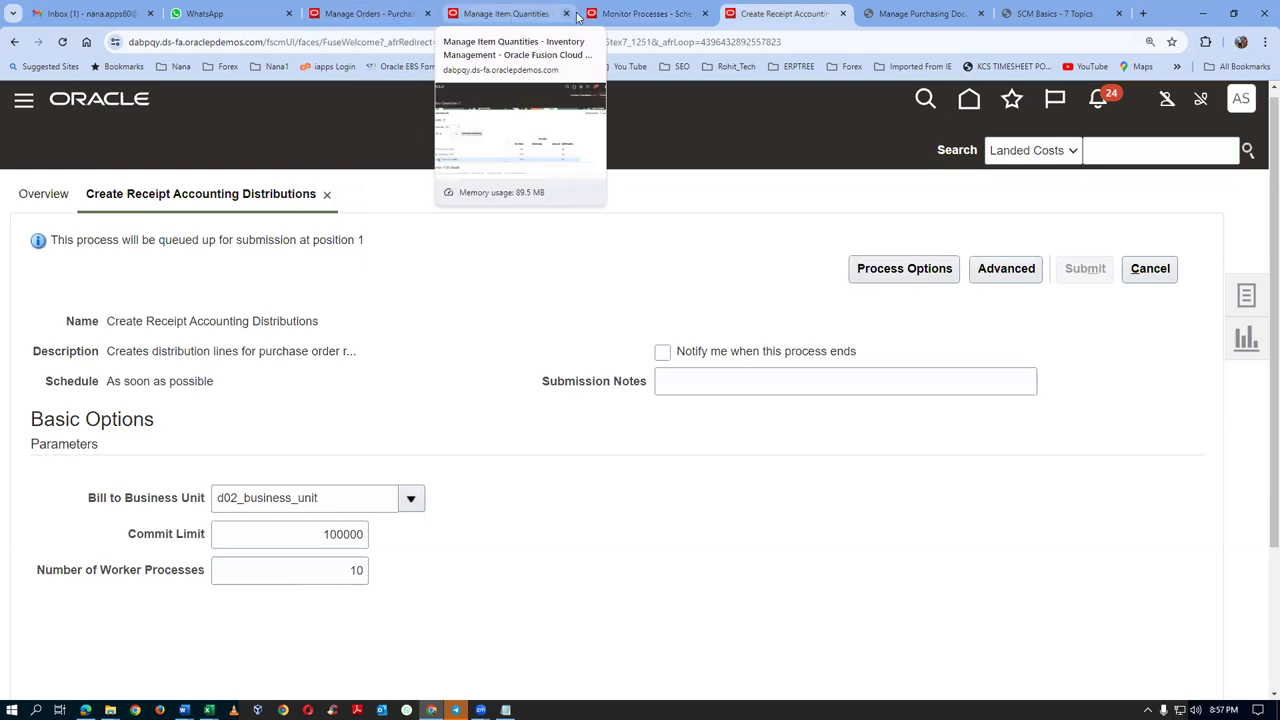
pyautogui.click(645, 14)
pyautogui.click(770, 14)
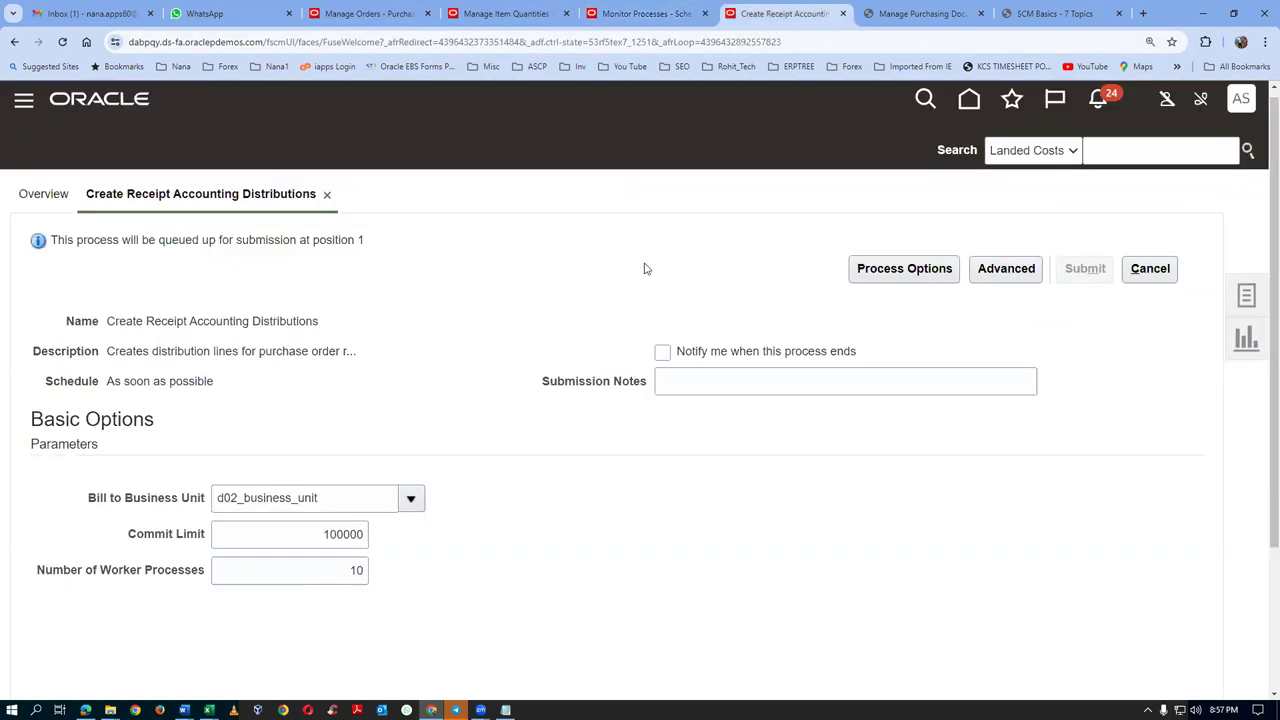
pyautogui.click(931, 16)
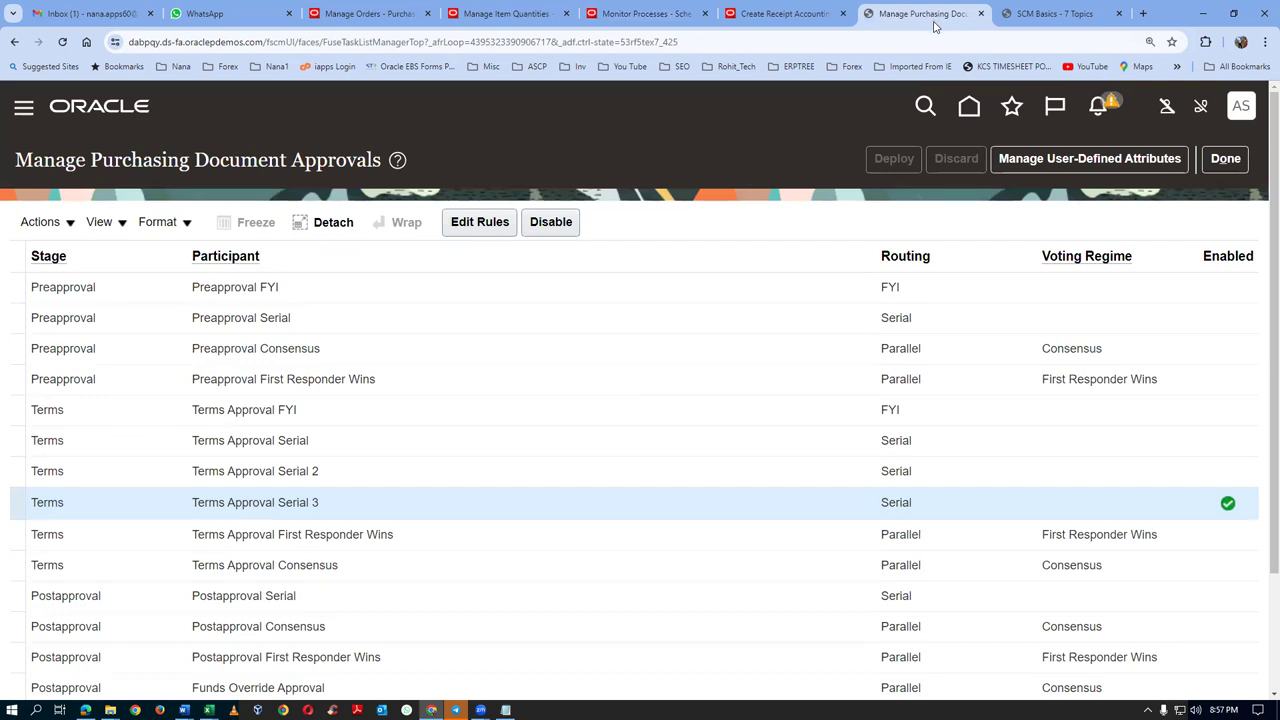
pyautogui.click(1228, 160)
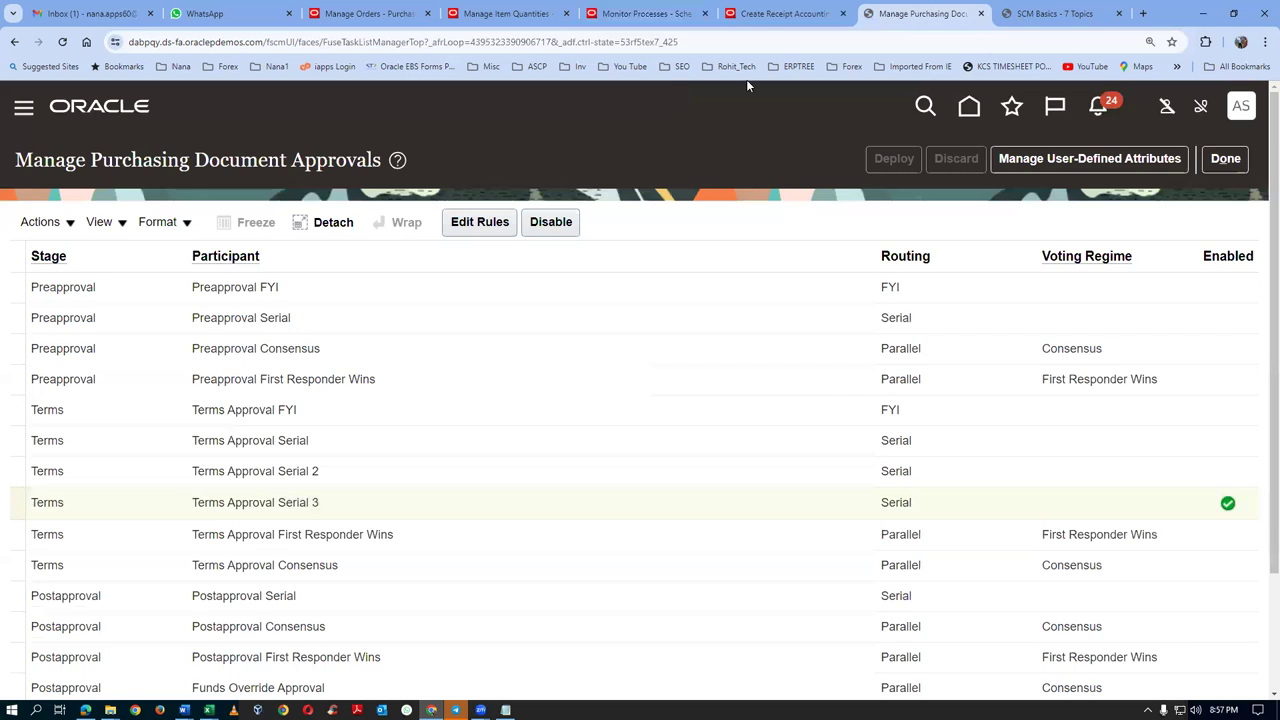
# Return from Create Receipt Accounting Distributions to the home page and reopen Receipt Accounting under Supply Chain Execution
pyautogui.click(772, 16)
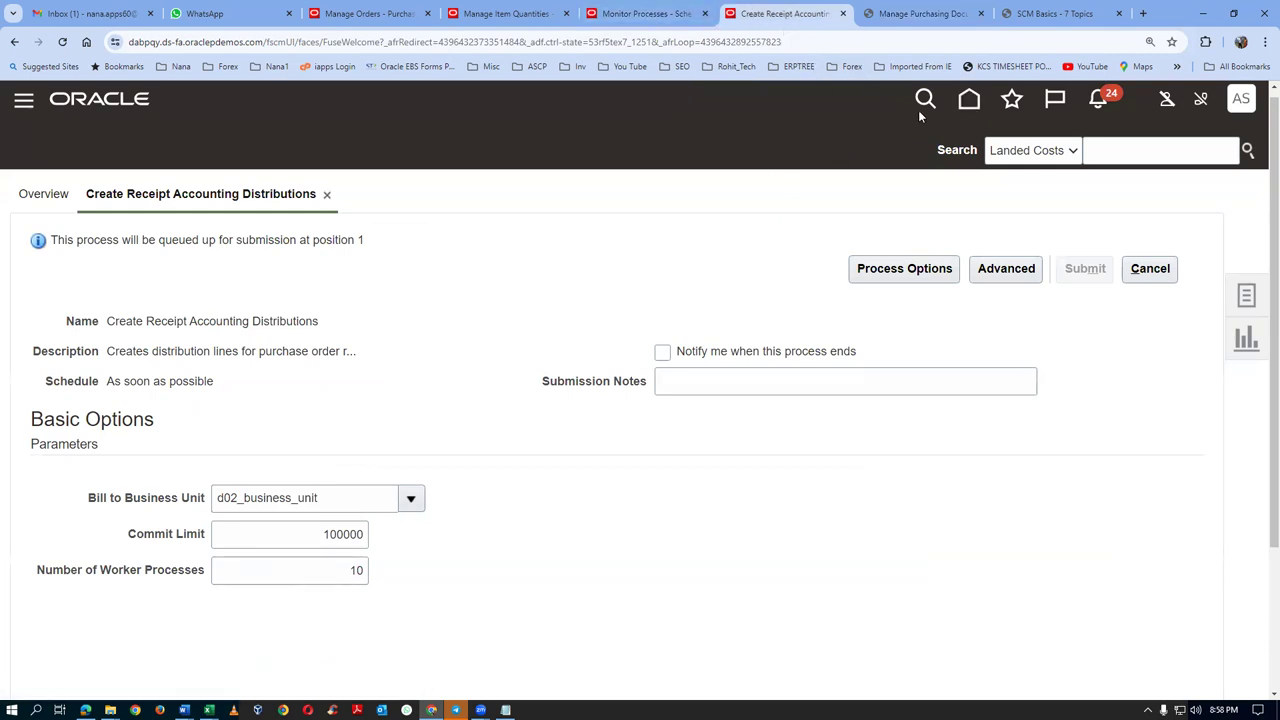
pyautogui.click(968, 98)
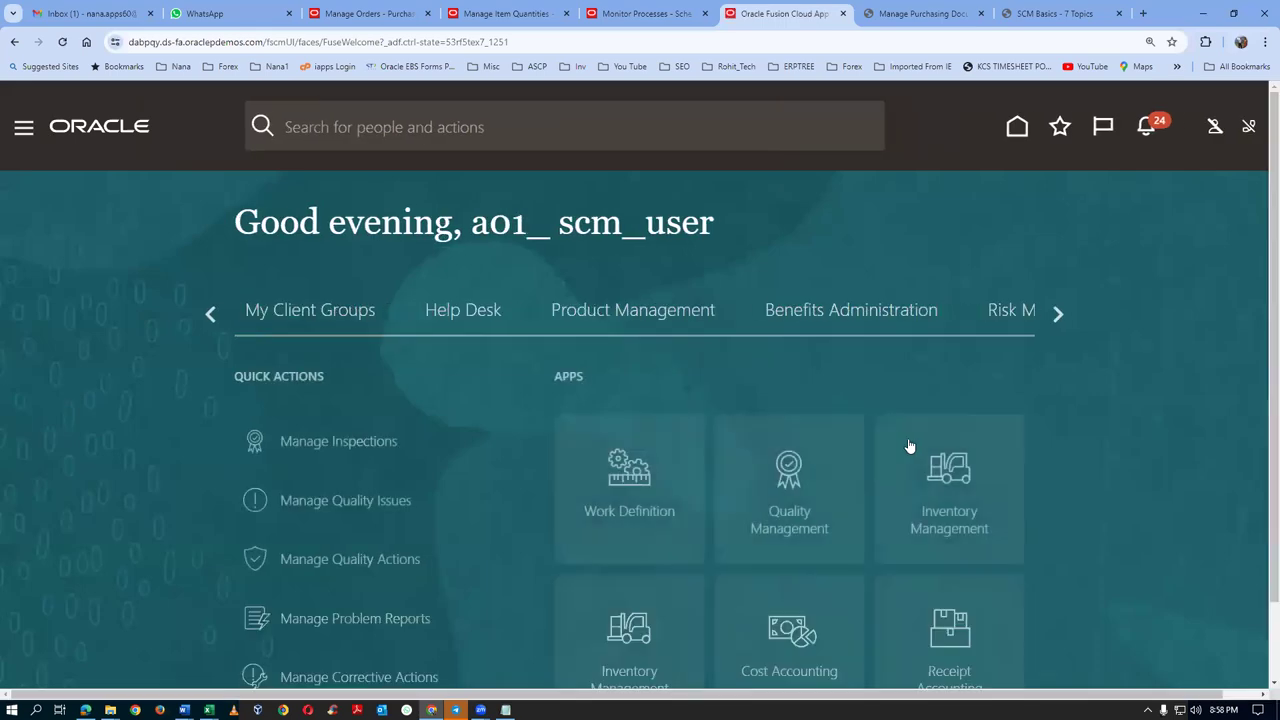
pyautogui.scroll(-2, 922, 448)
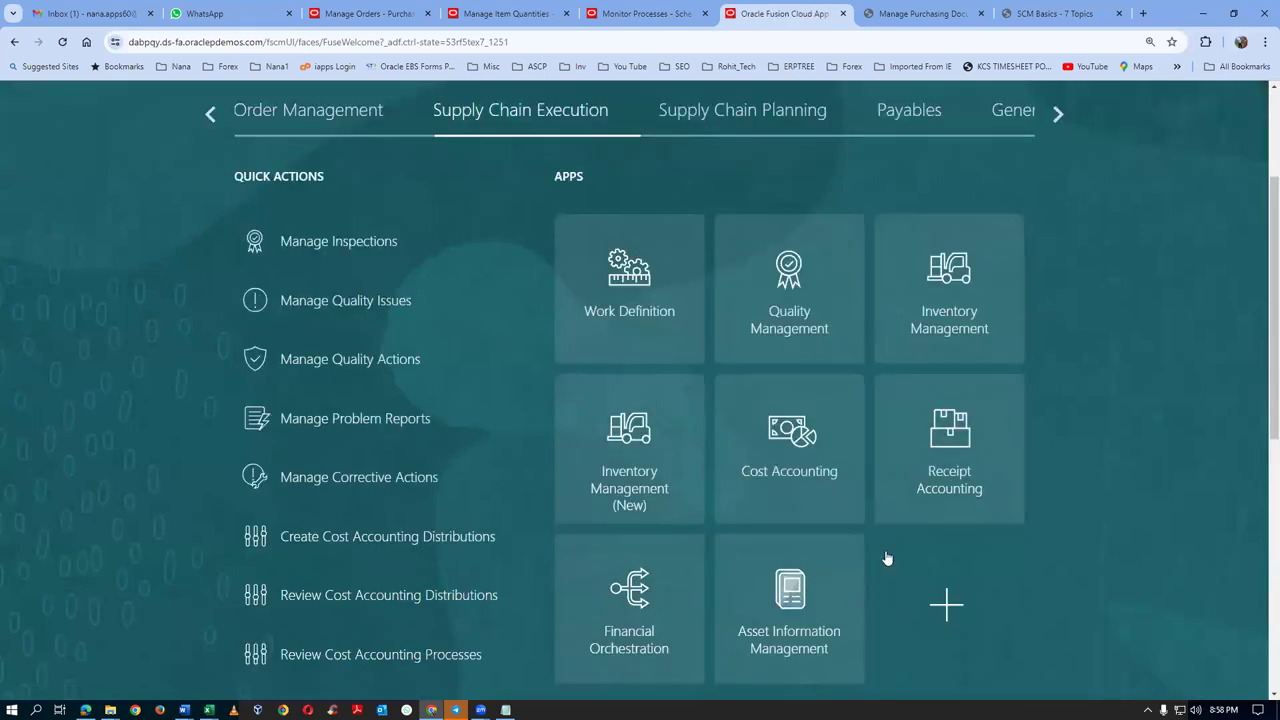
pyautogui.click(953, 492)
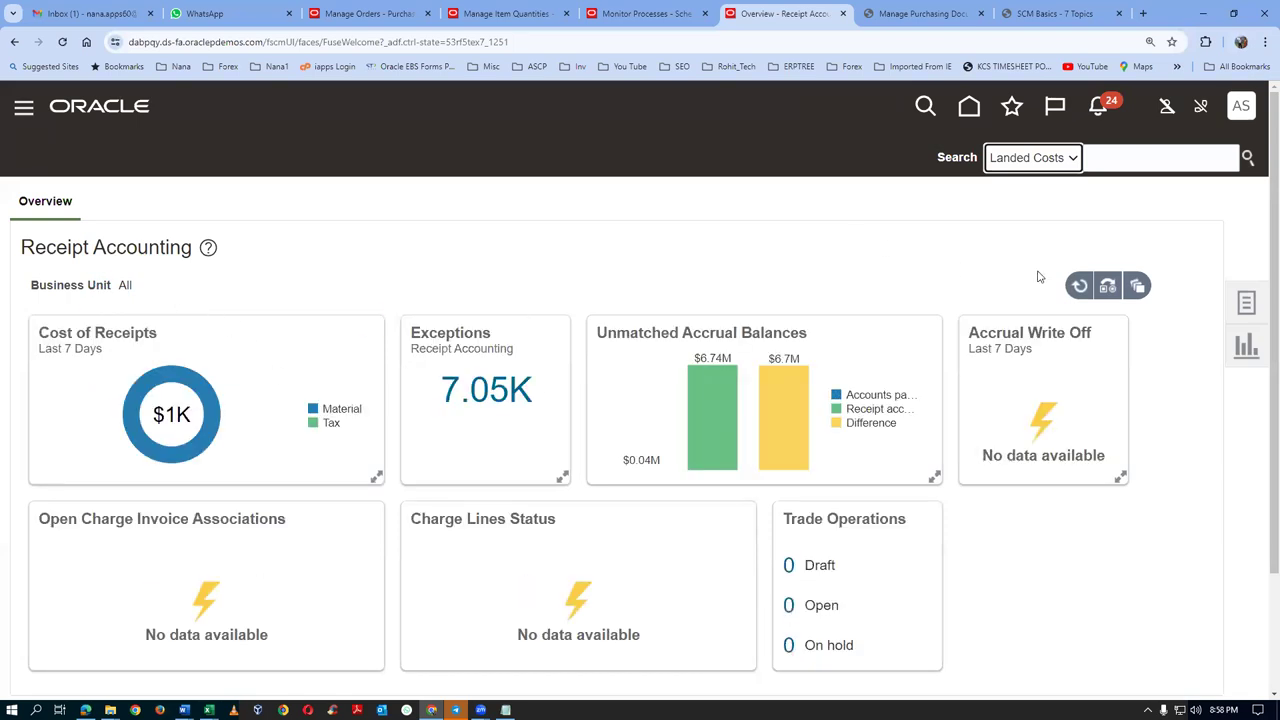
# View the reopened Receipt Accounting overview by d02_business_unit and inspect its Cost of Receipts chart
pyautogui.click(1108, 287)
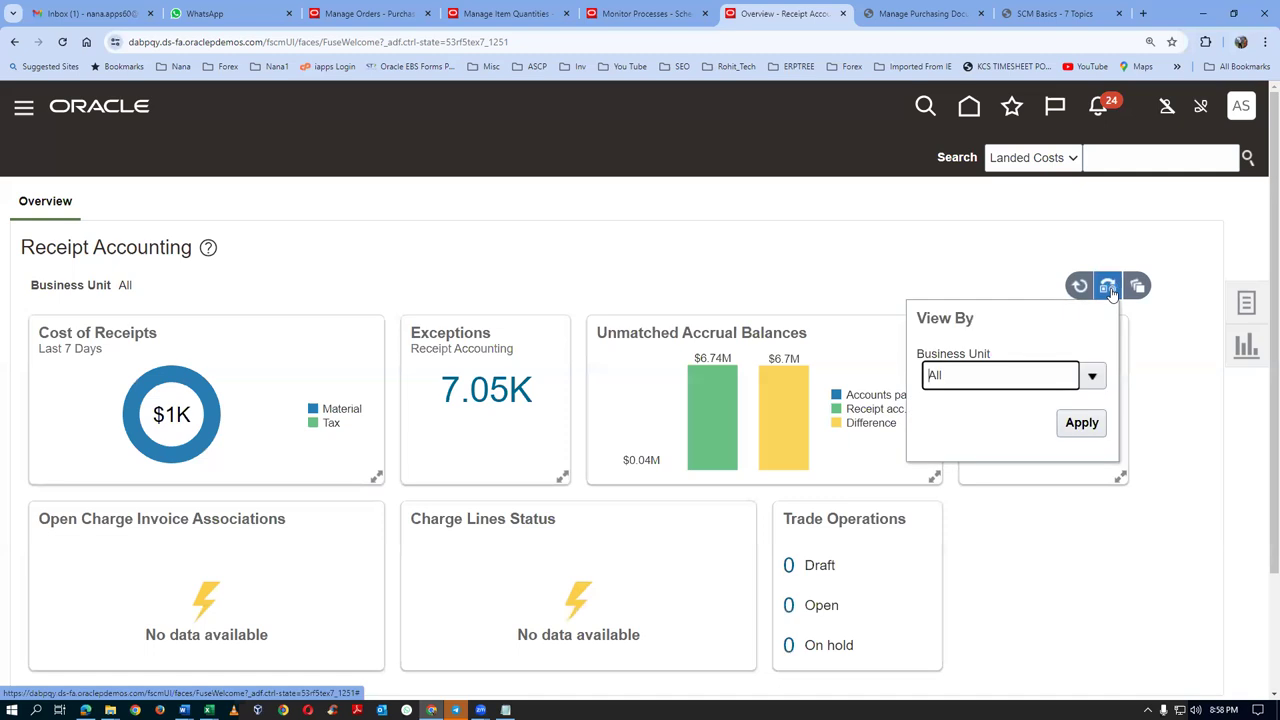
pyautogui.click(1091, 375)
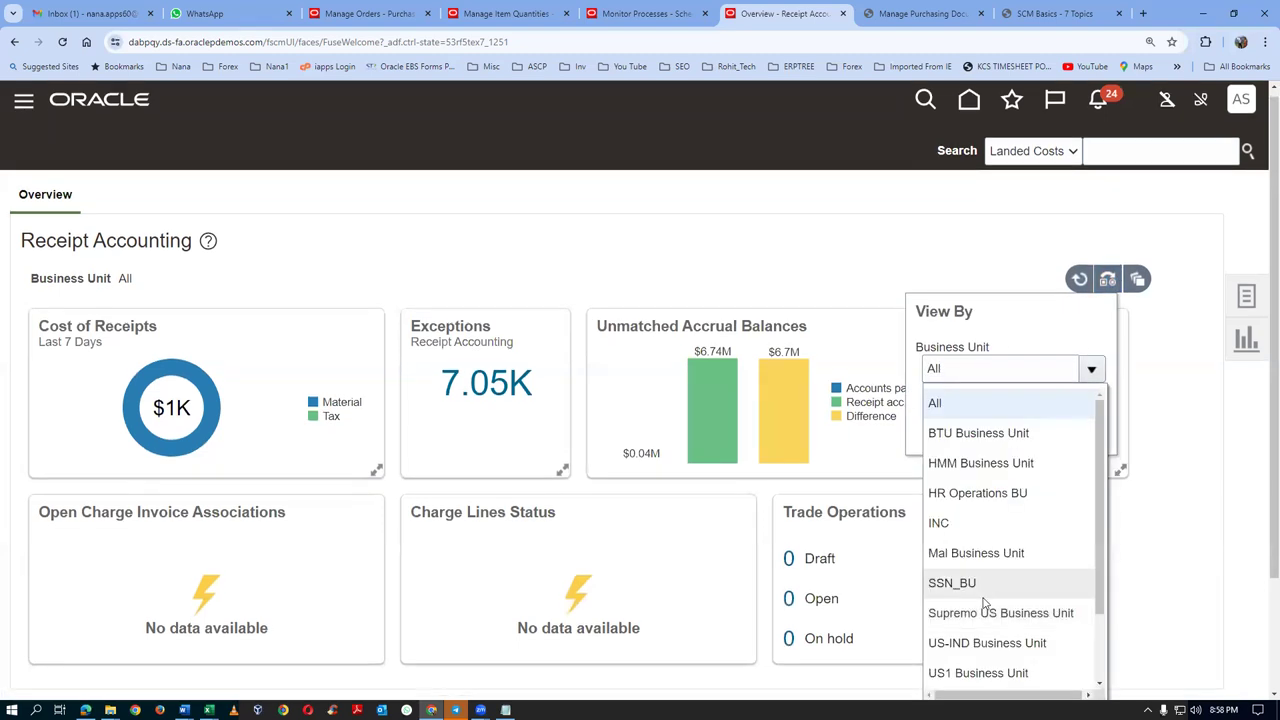
pyautogui.scroll(-3, 985, 603)
pyautogui.click(978, 580)
pyautogui.click(1089, 356)
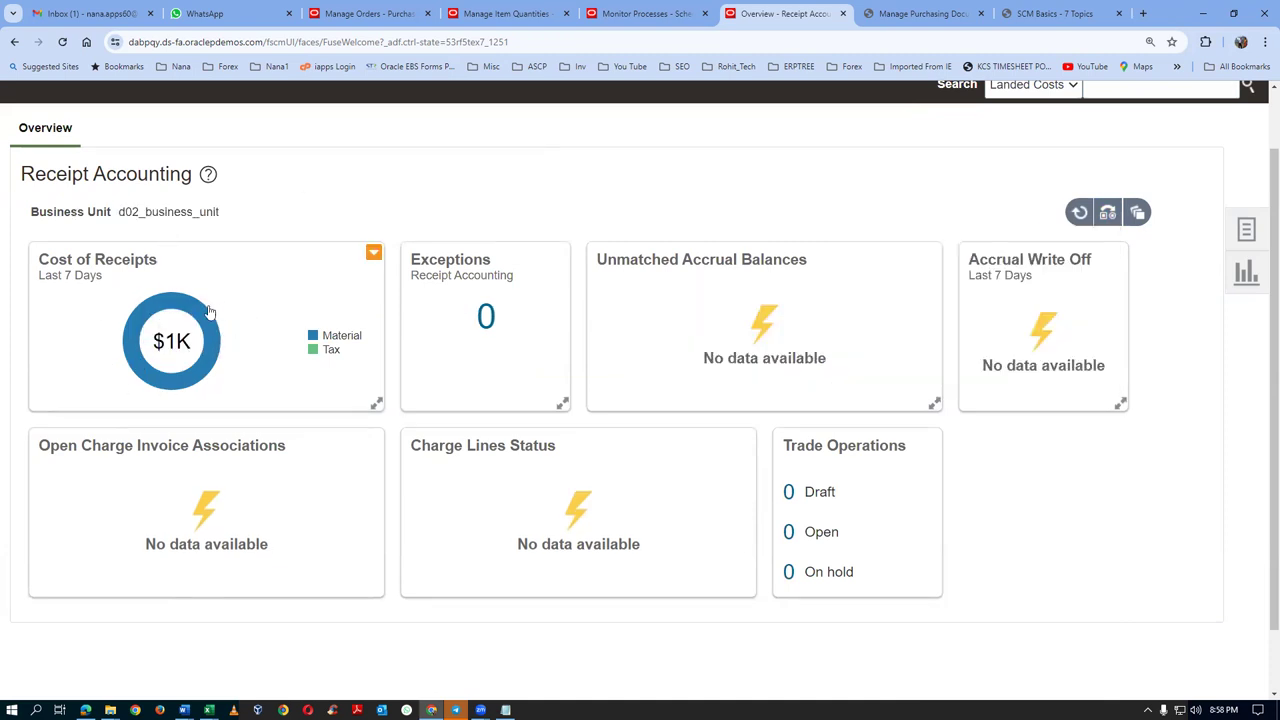
pyautogui.moveTo(165, 304)
# Open Review Receipt Accounting Distributions and search for transactions whose item starts with d02
pyautogui.click(1250, 232)
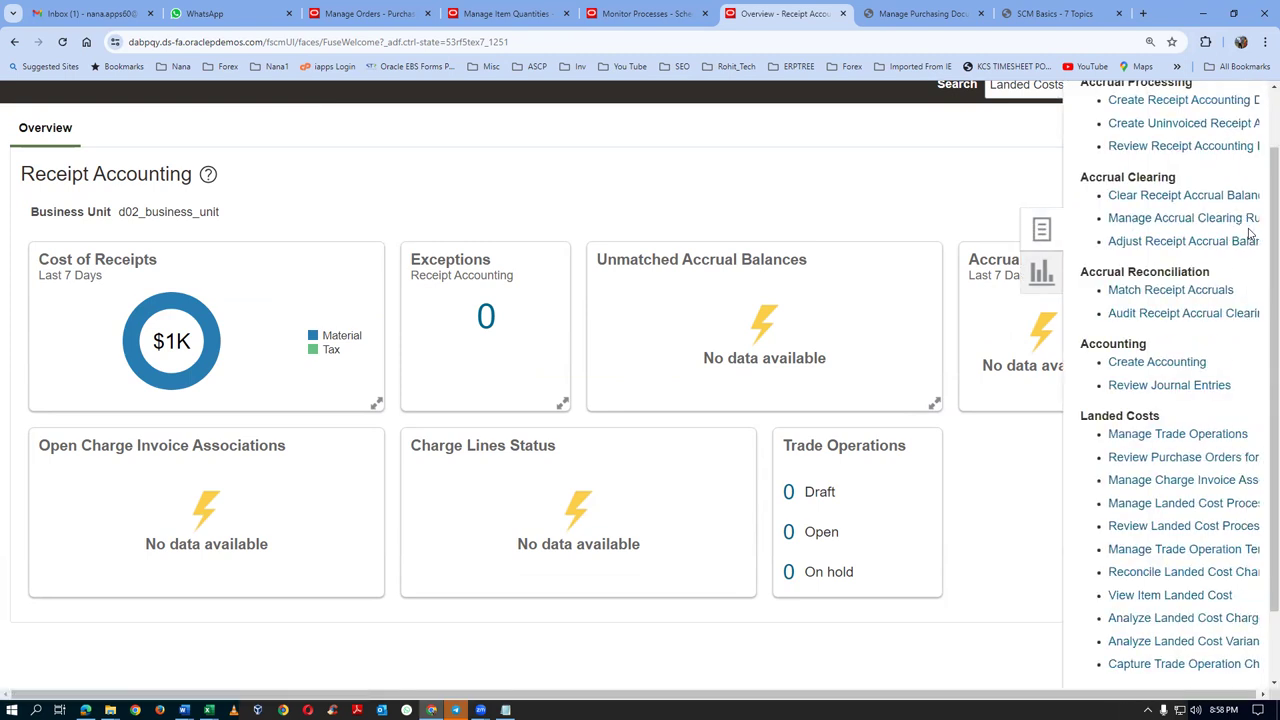
pyautogui.click(1159, 147)
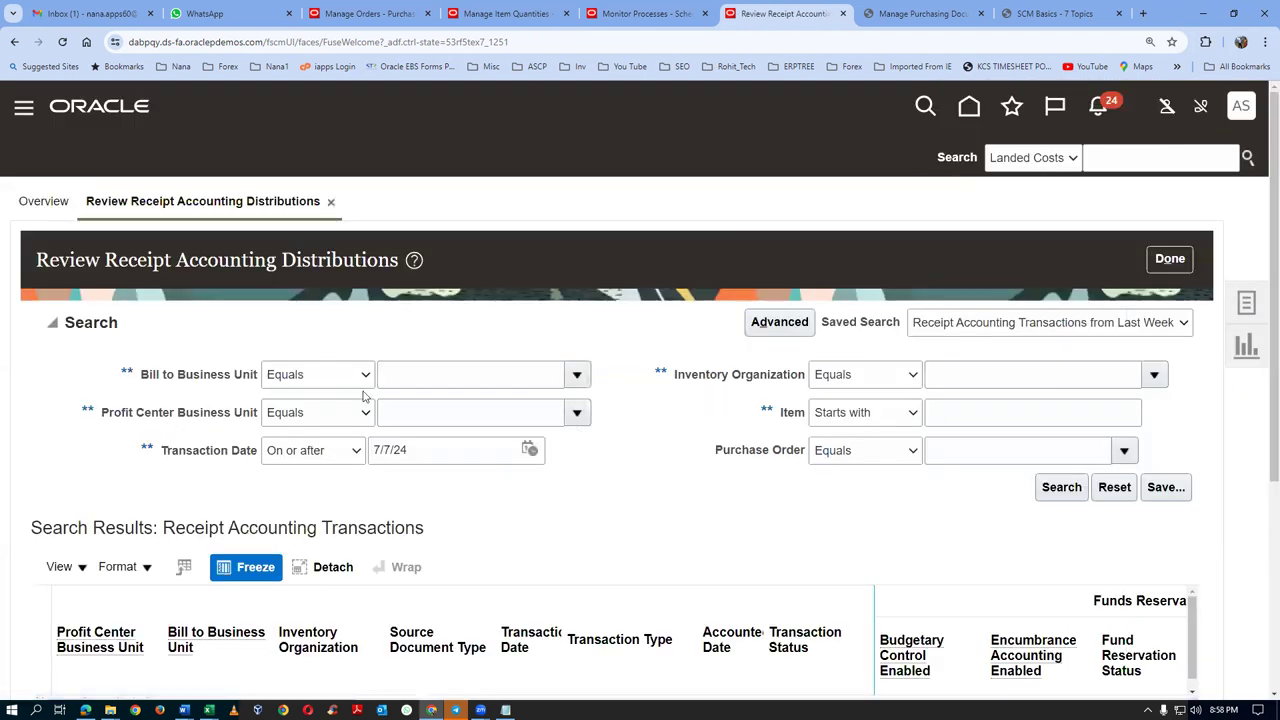
pyautogui.click(949, 413)
pyautogui.write('d02')
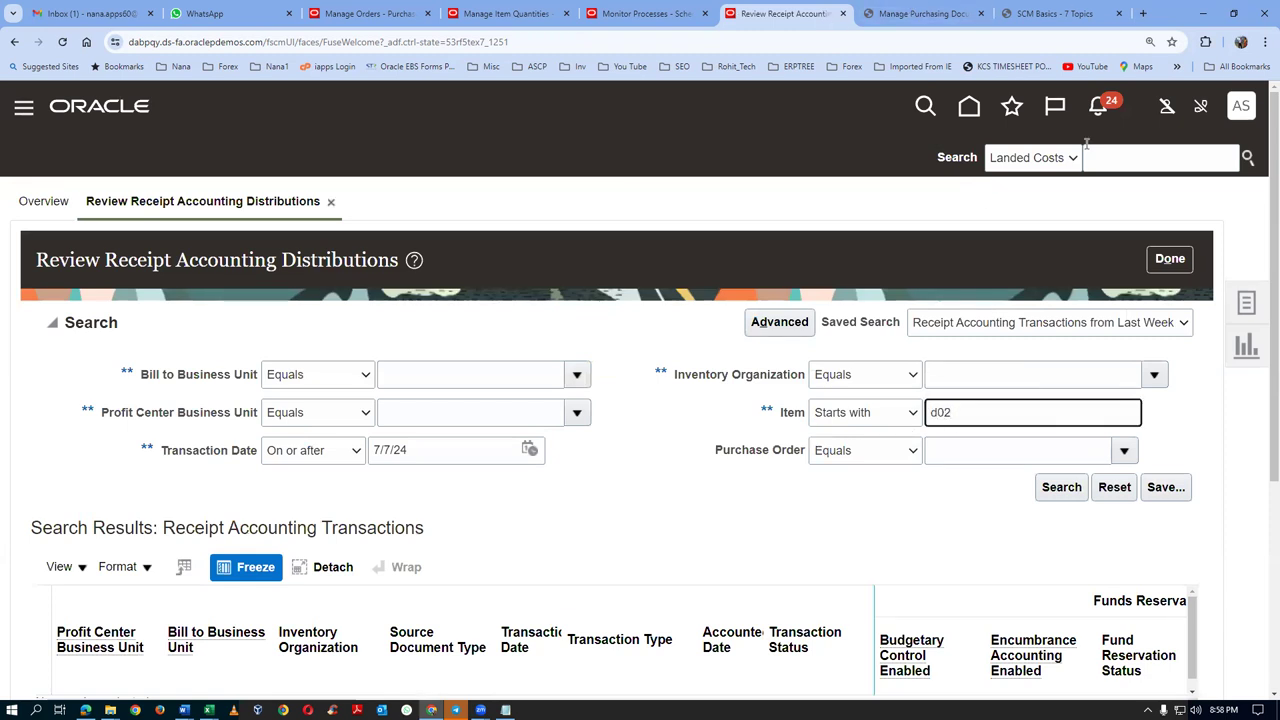
pyautogui.click(1058, 490)
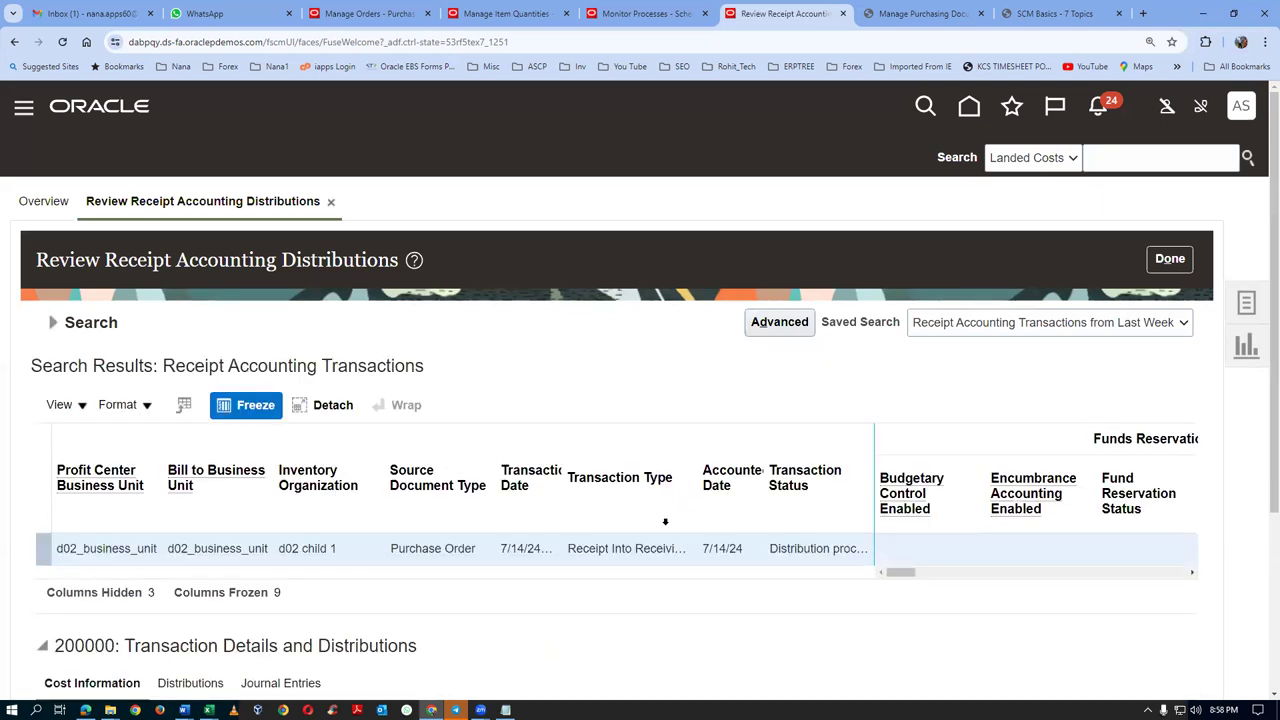
# Widen the Transaction Status column and examine the receipt transaction's status, details and cost information
pyautogui.moveTo(875, 438); pyautogui.dragTo(926, 442)
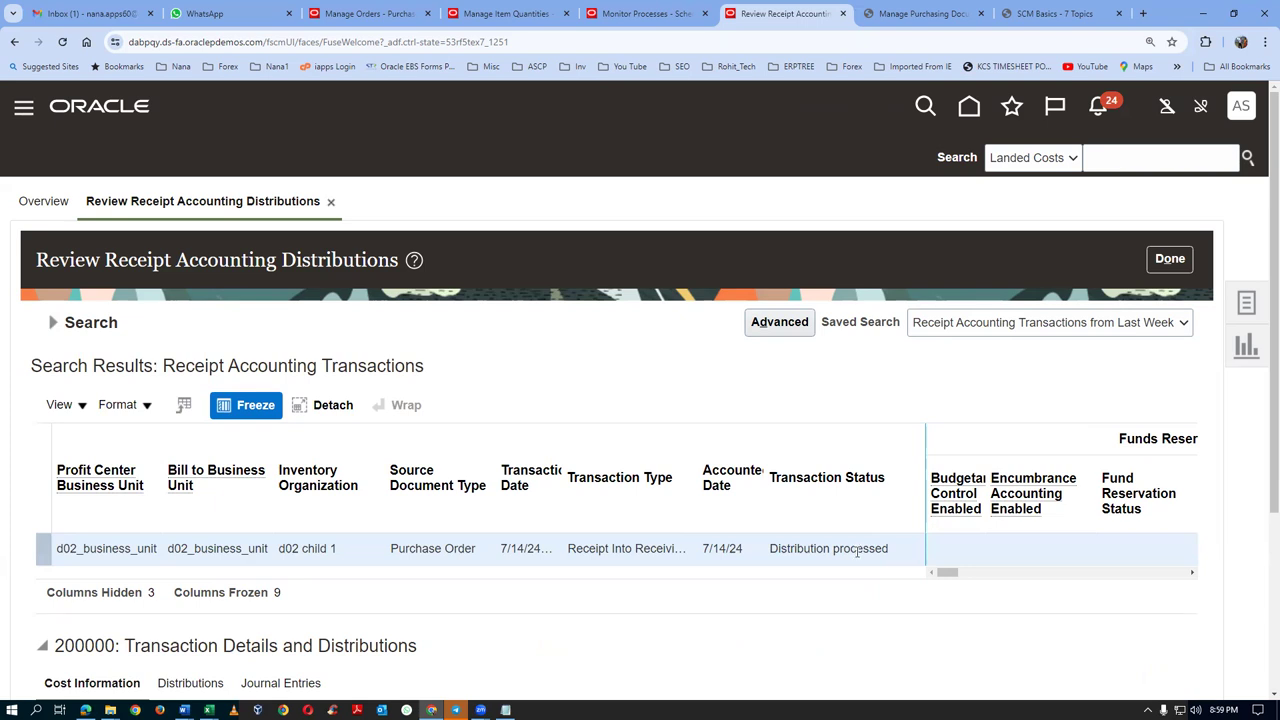
pyautogui.scroll(-1, 1262, 487)
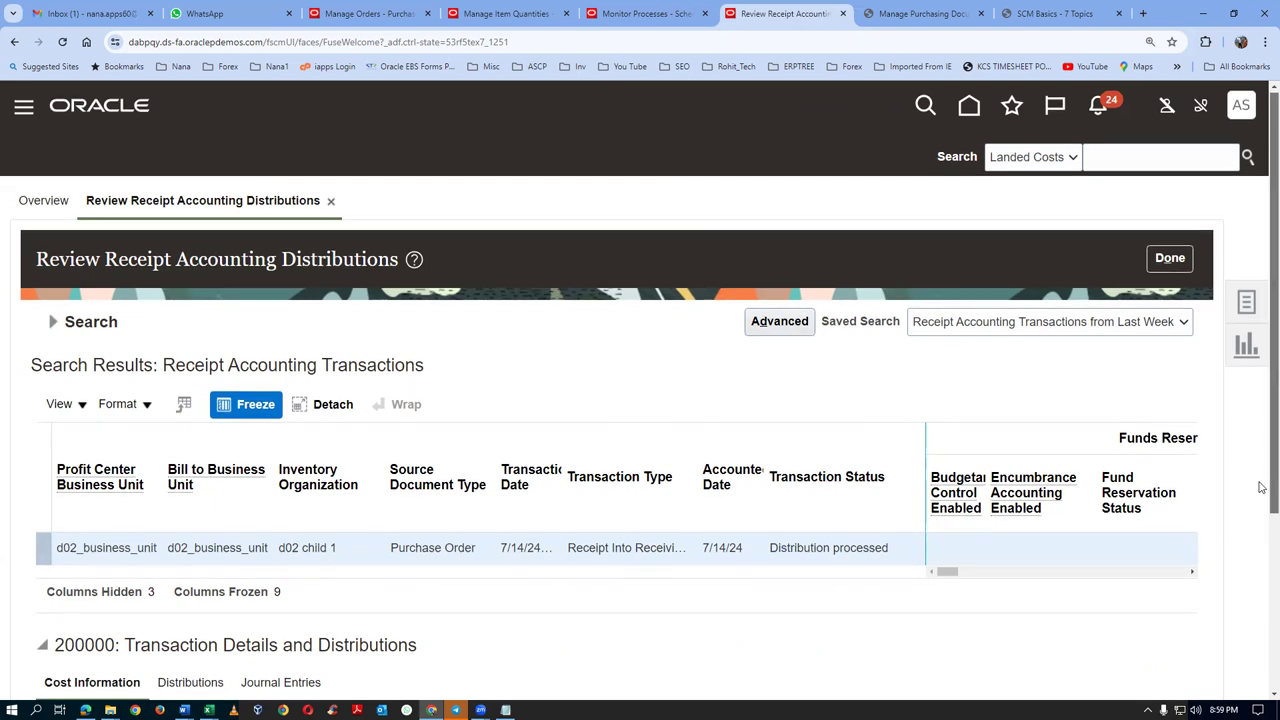
pyautogui.scroll(-2, 1262, 487)
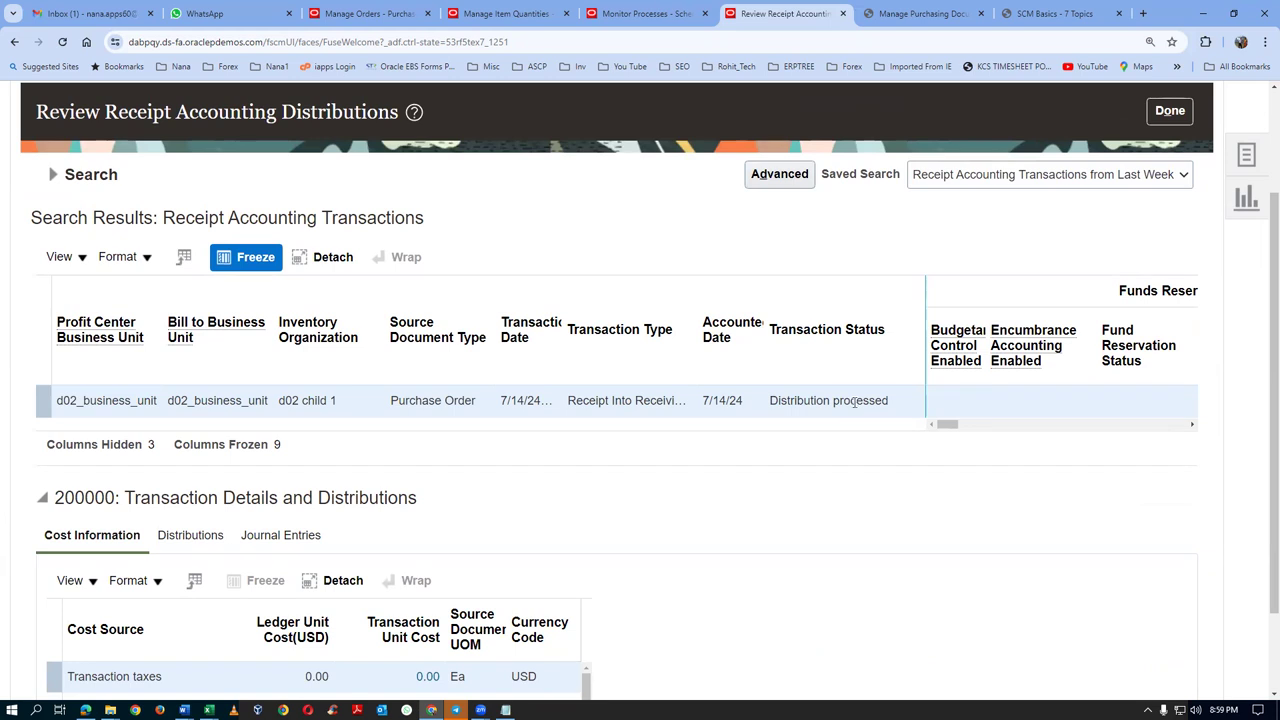
# Leave the Manage Purchasing Document Approvals page and open Invoices under Payables from the home page
pyautogui.click(921, 18)
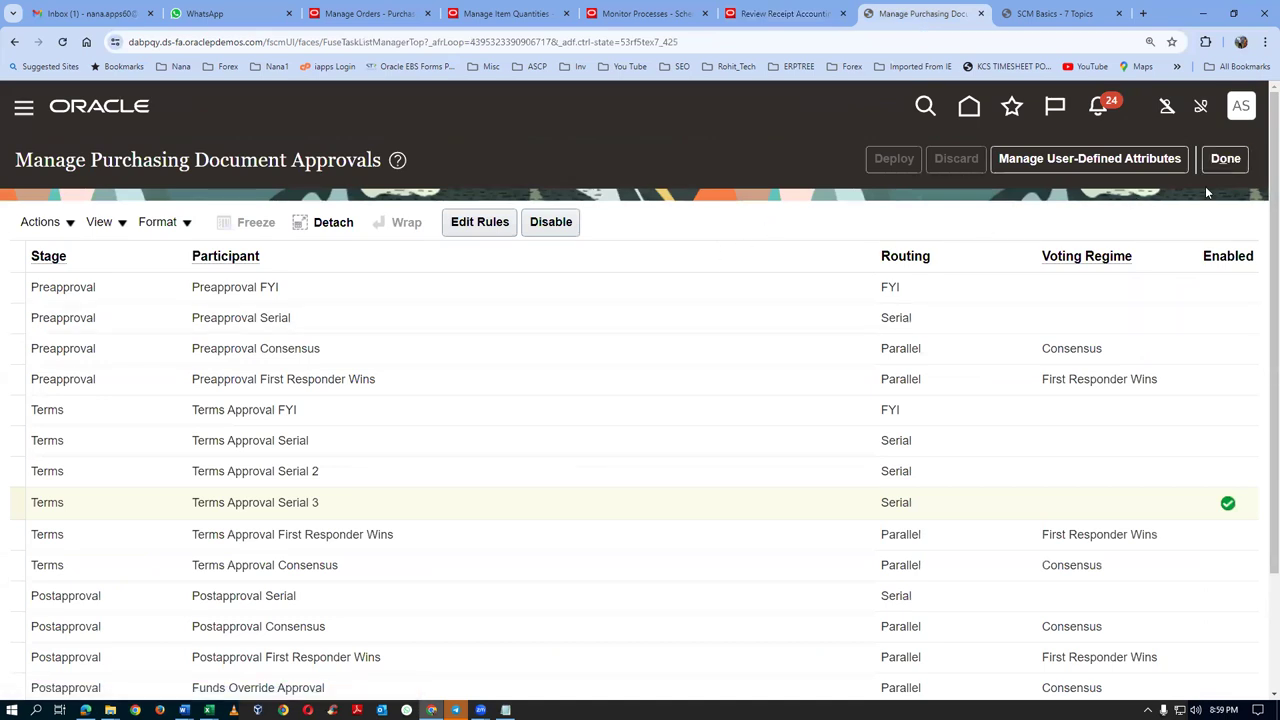
pyautogui.click(1218, 160)
pyautogui.click(969, 106)
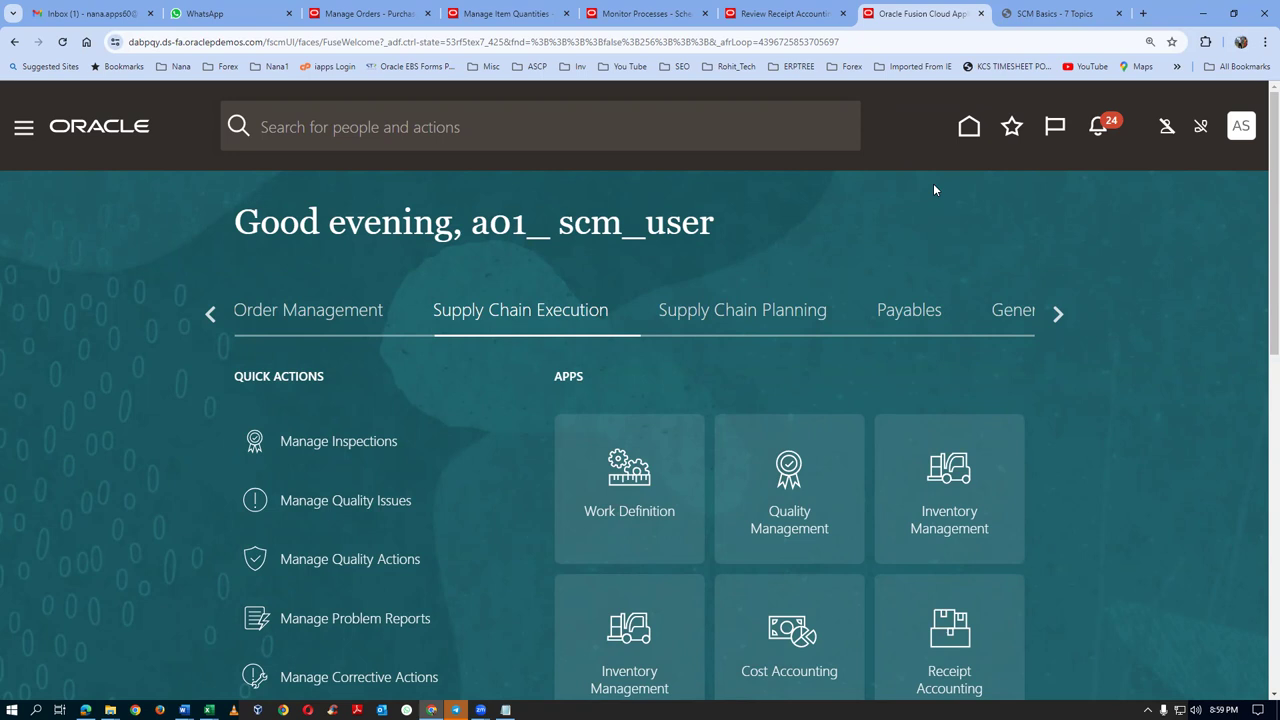
pyautogui.click(910, 312)
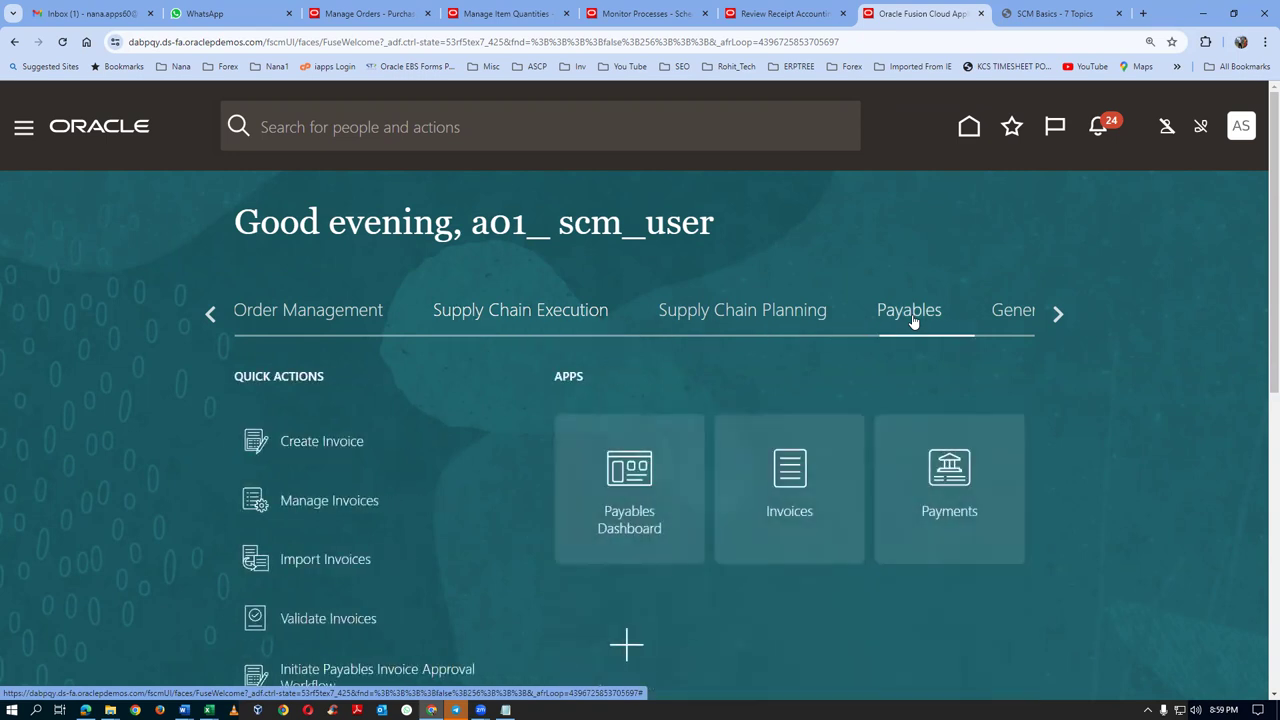
pyautogui.click(800, 507)
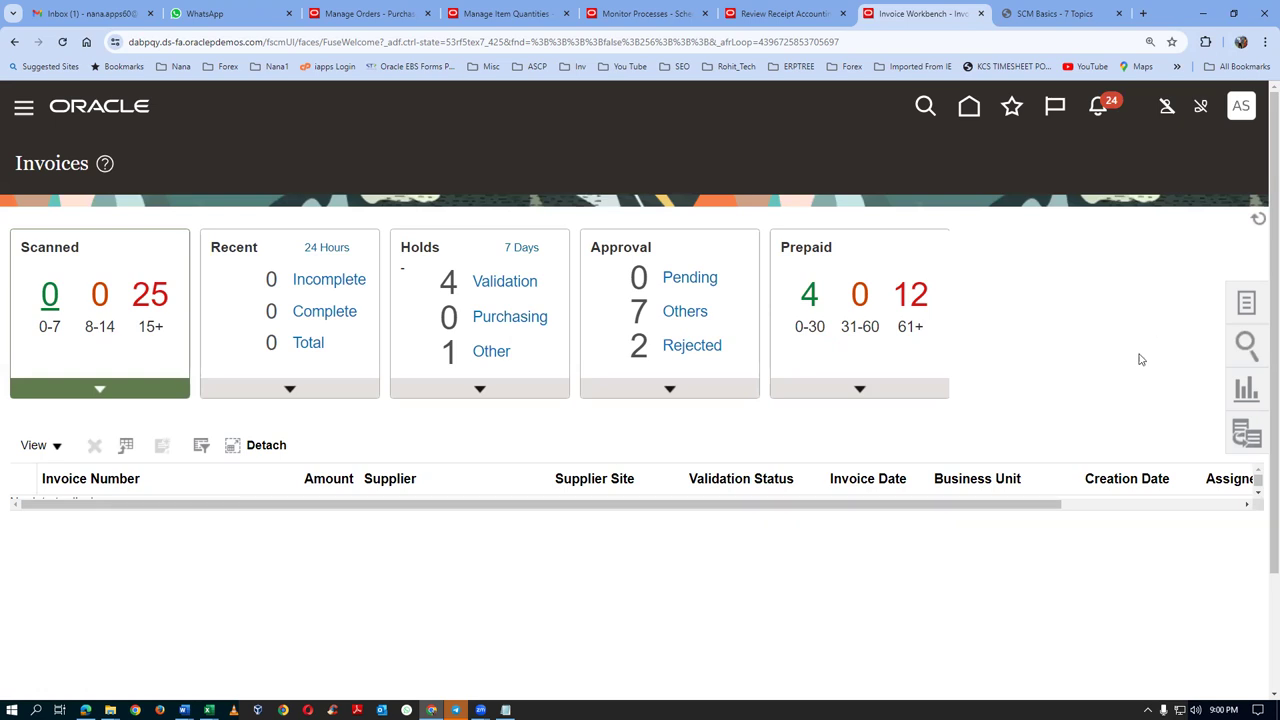
# Create a new invoice in Invoices and identify it by the ABC Consulting Site 2 purchase order of d02_business_unit
pyautogui.click(1246, 305)
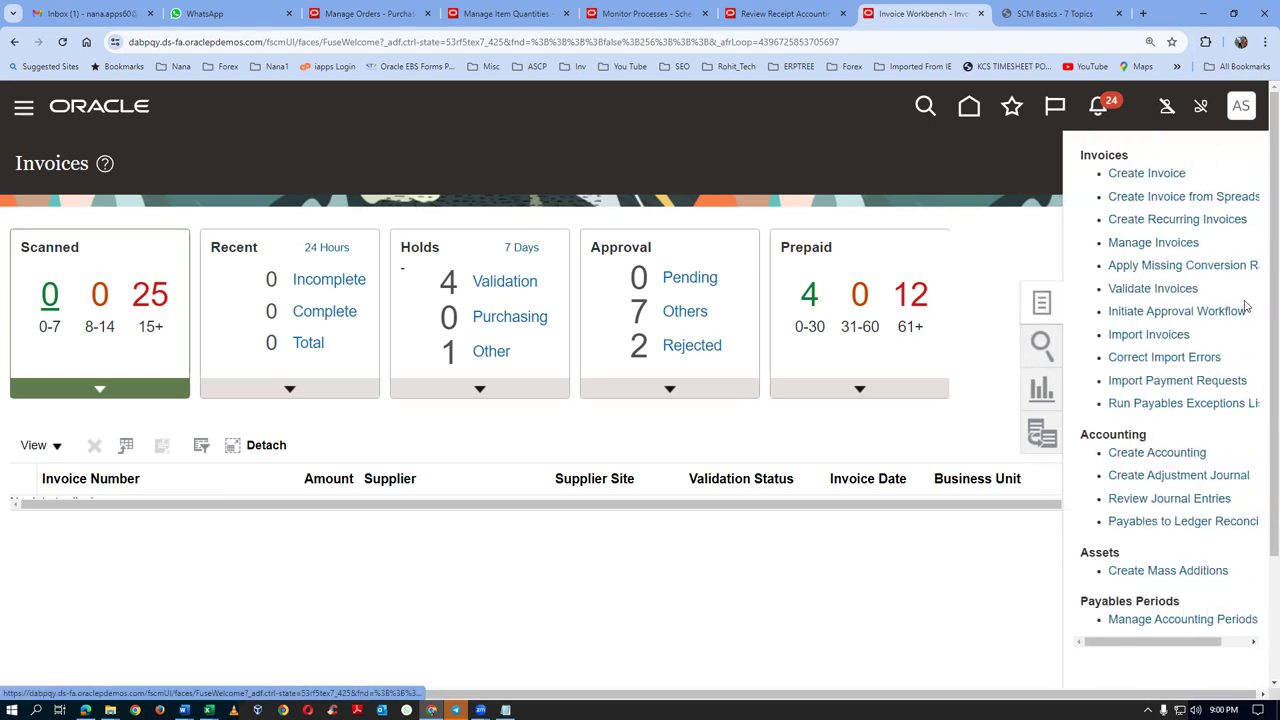
pyautogui.click(1148, 174)
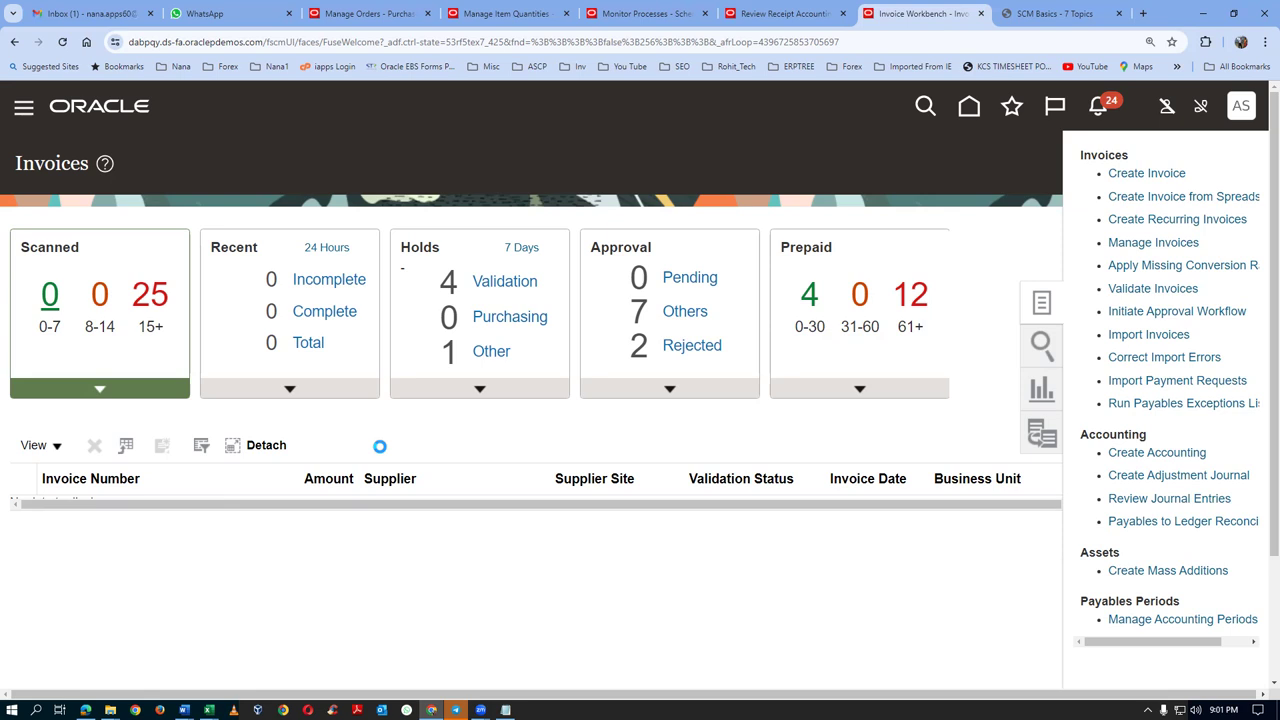
pyautogui.click(281, 283)
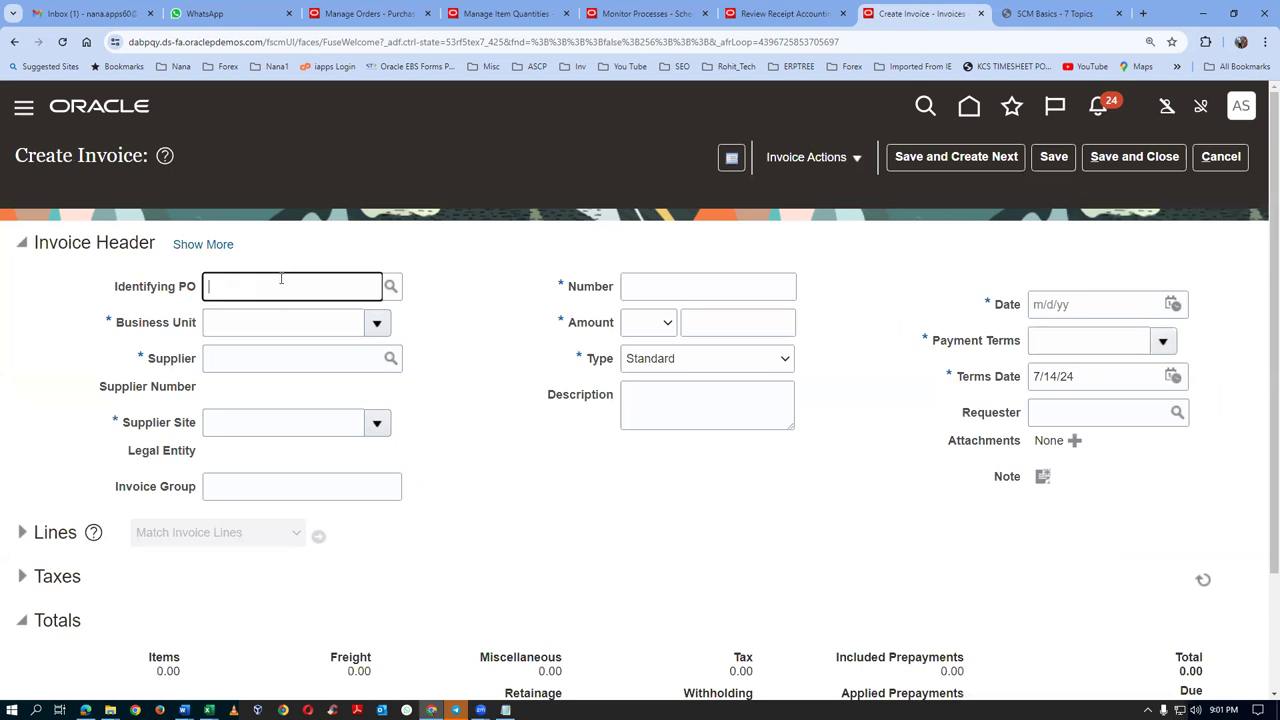
pyautogui.write('200000')
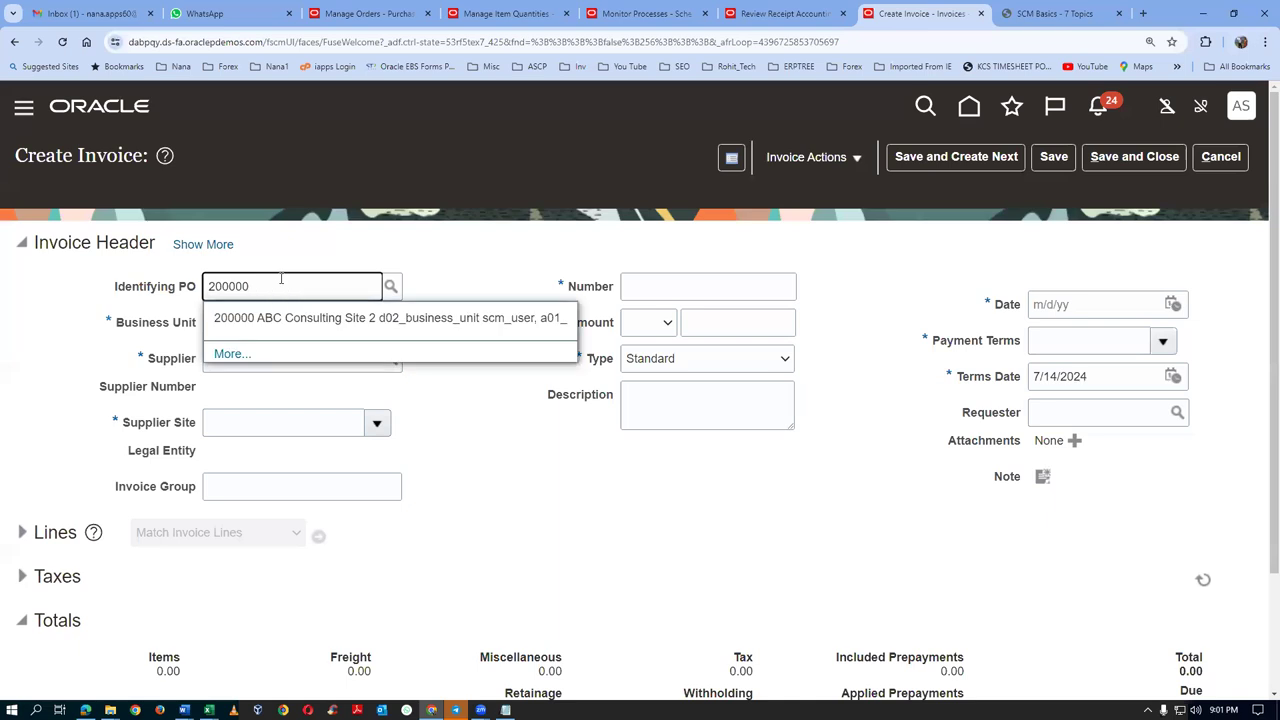
pyautogui.click(301, 324)
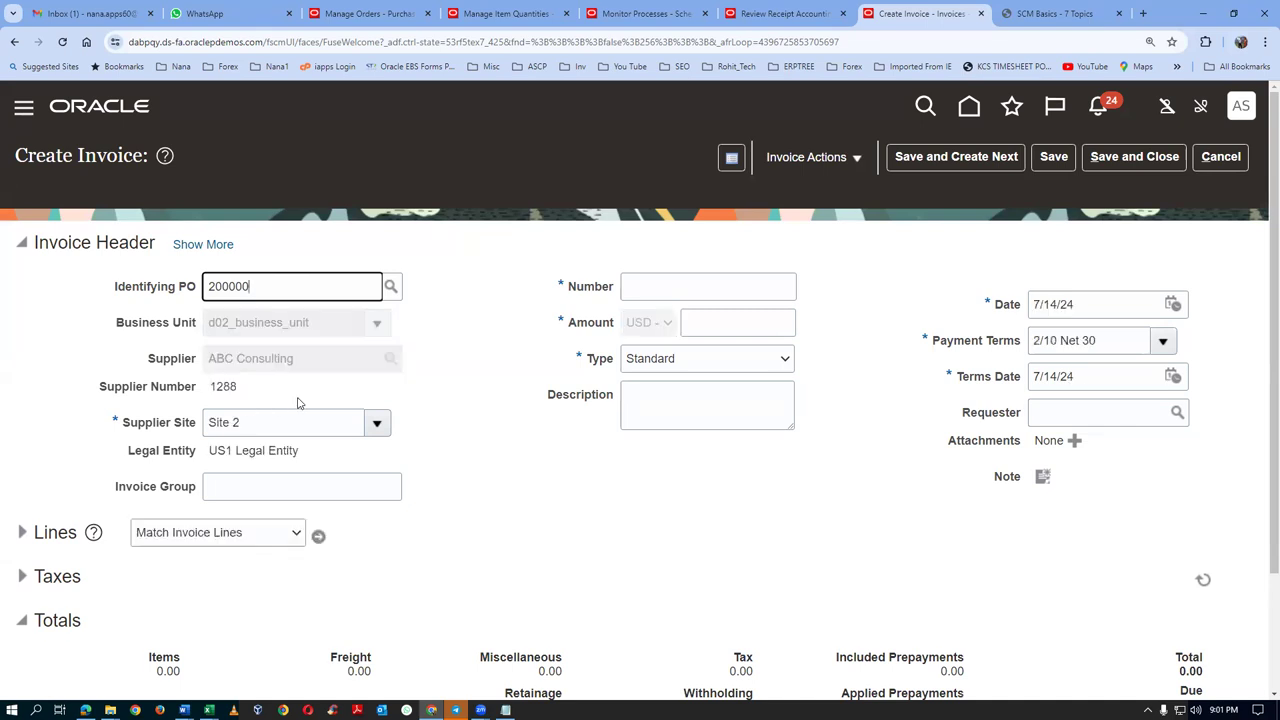
# Enter invoice number 1001 and an invoice amount of 900 in the invoice header
pyautogui.click(641, 288)
pyautogui.write('1001')
pyautogui.press('Tab')
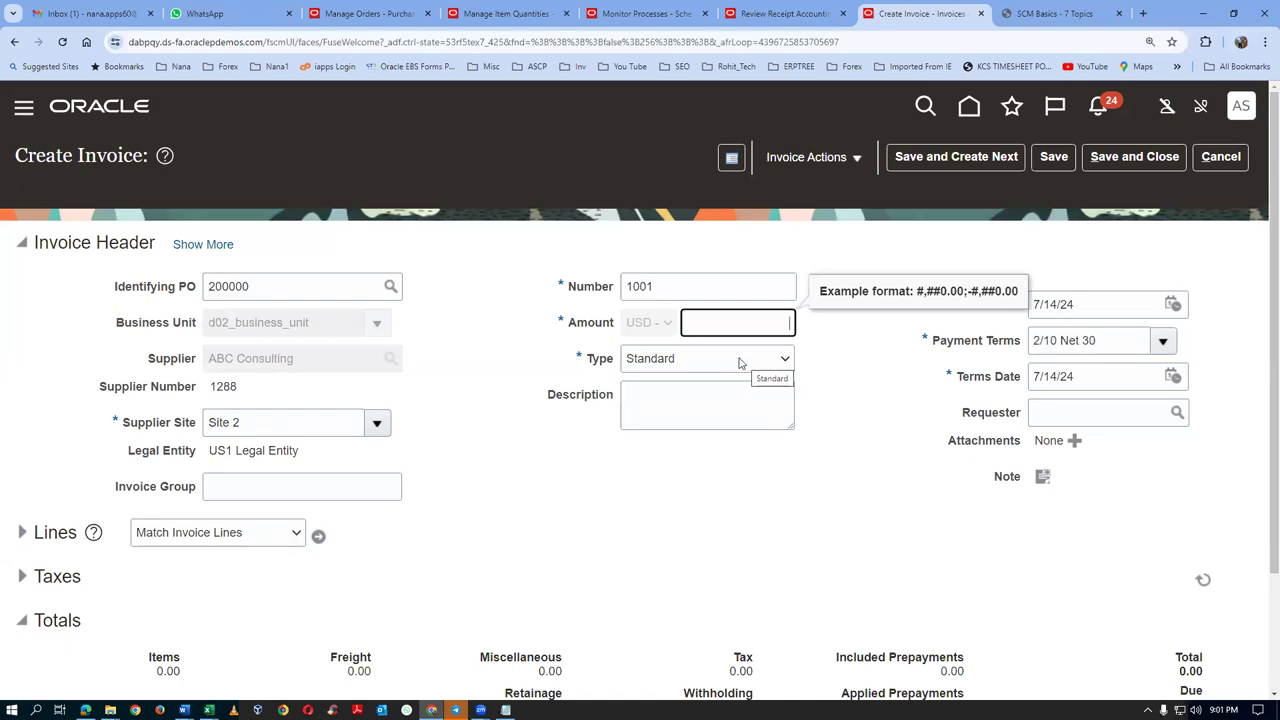
pyautogui.write('900')
pyautogui.press('Tab')
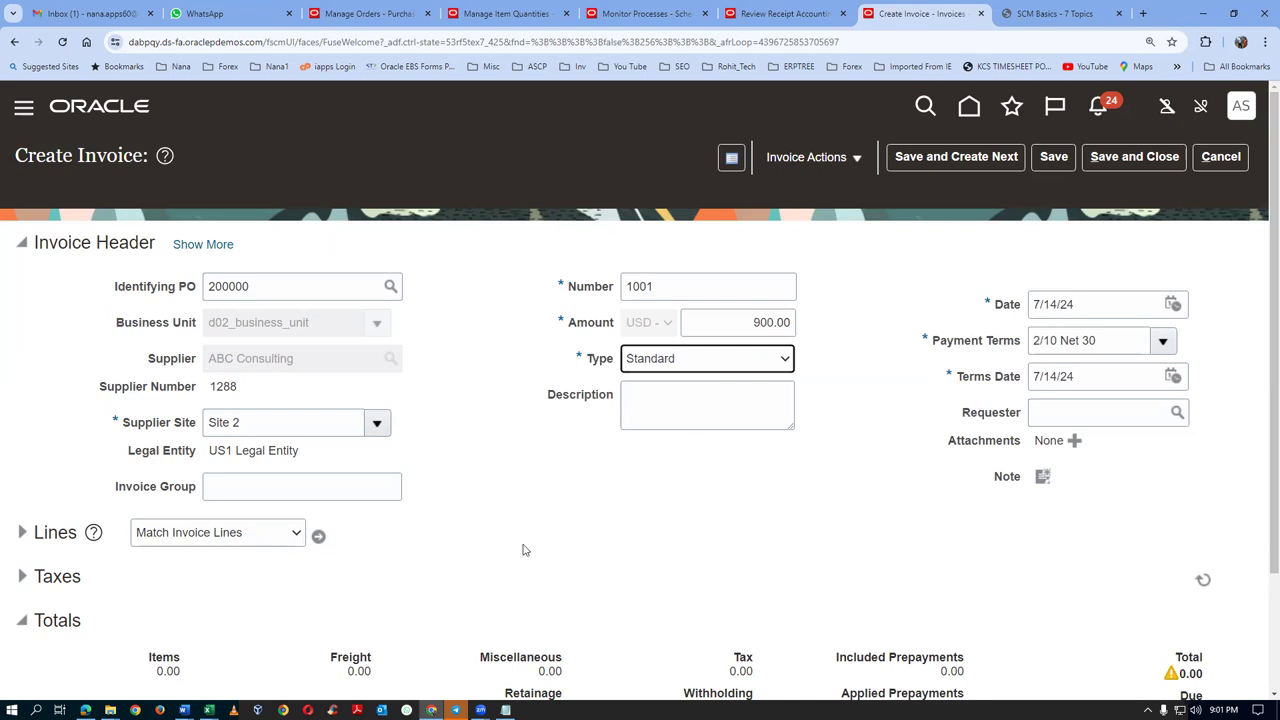
# Switch to the P_to_P_Process workbook in Excel, examine the supplier invoice entry and the notional liability remark, and return to the invoice
pyautogui.hotkey('alt', 'Tab')
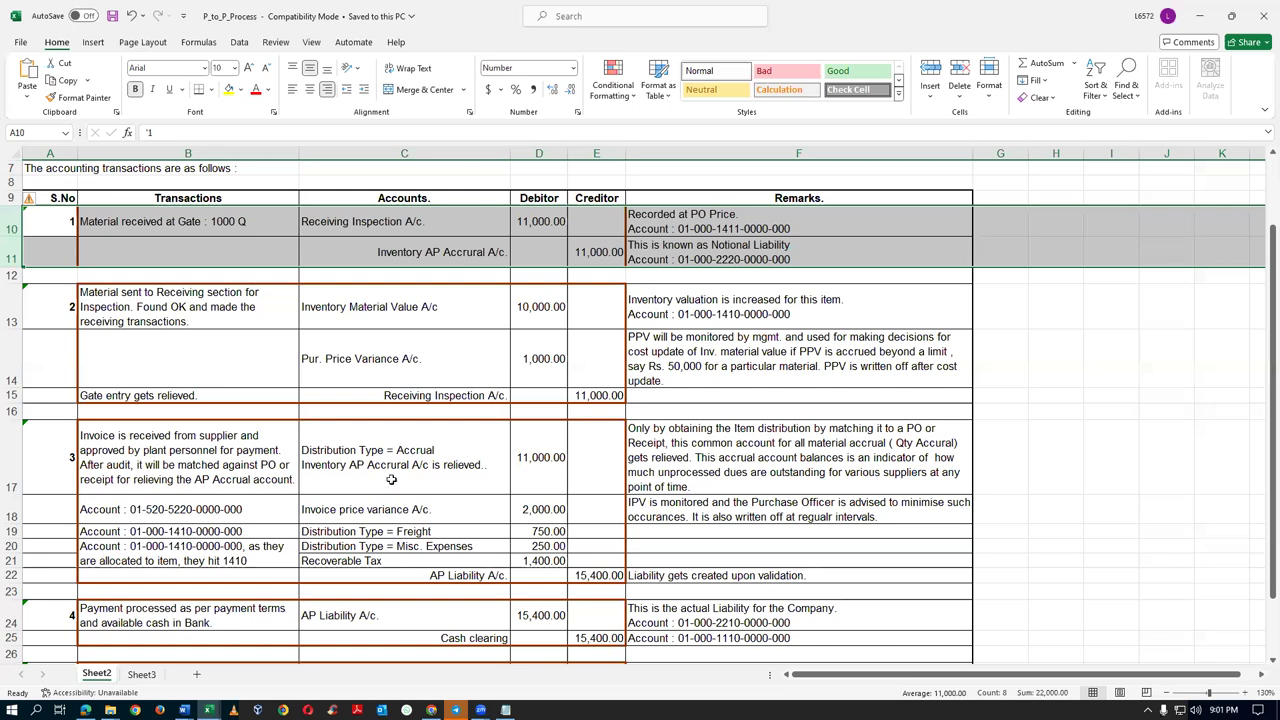
pyautogui.click(391, 480)
pyautogui.click(531, 470)
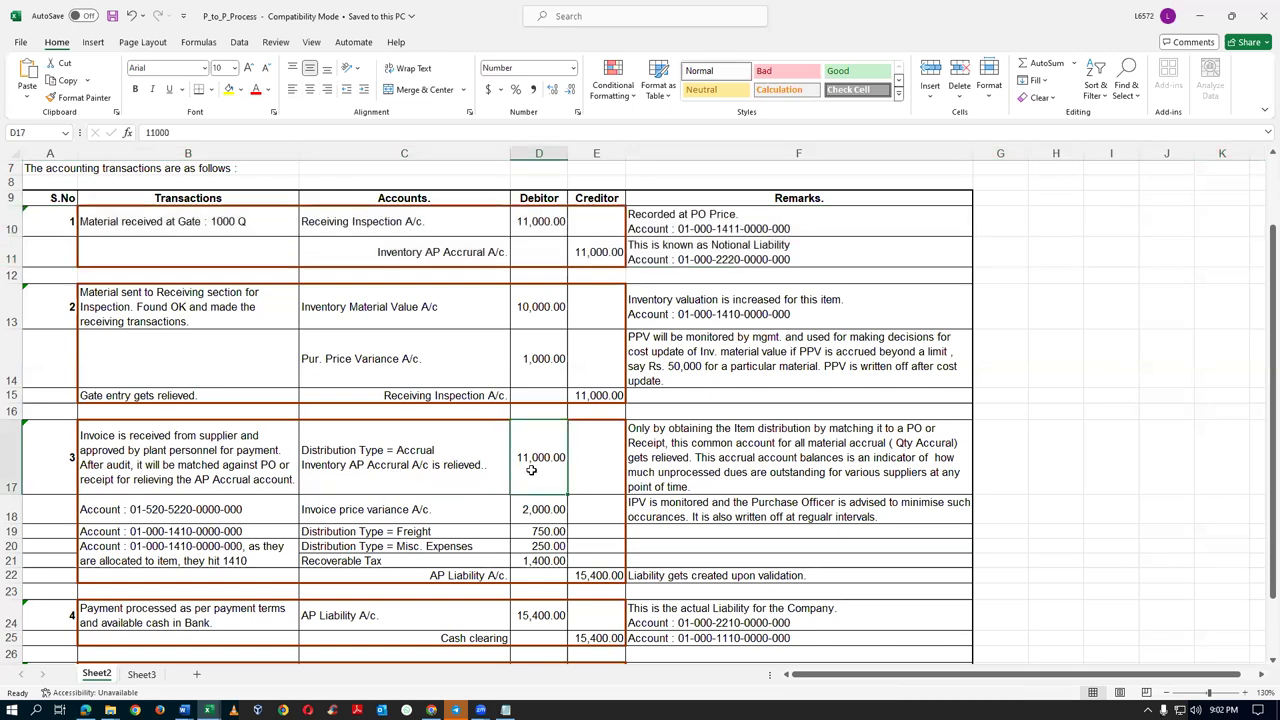
pyautogui.click(616, 252)
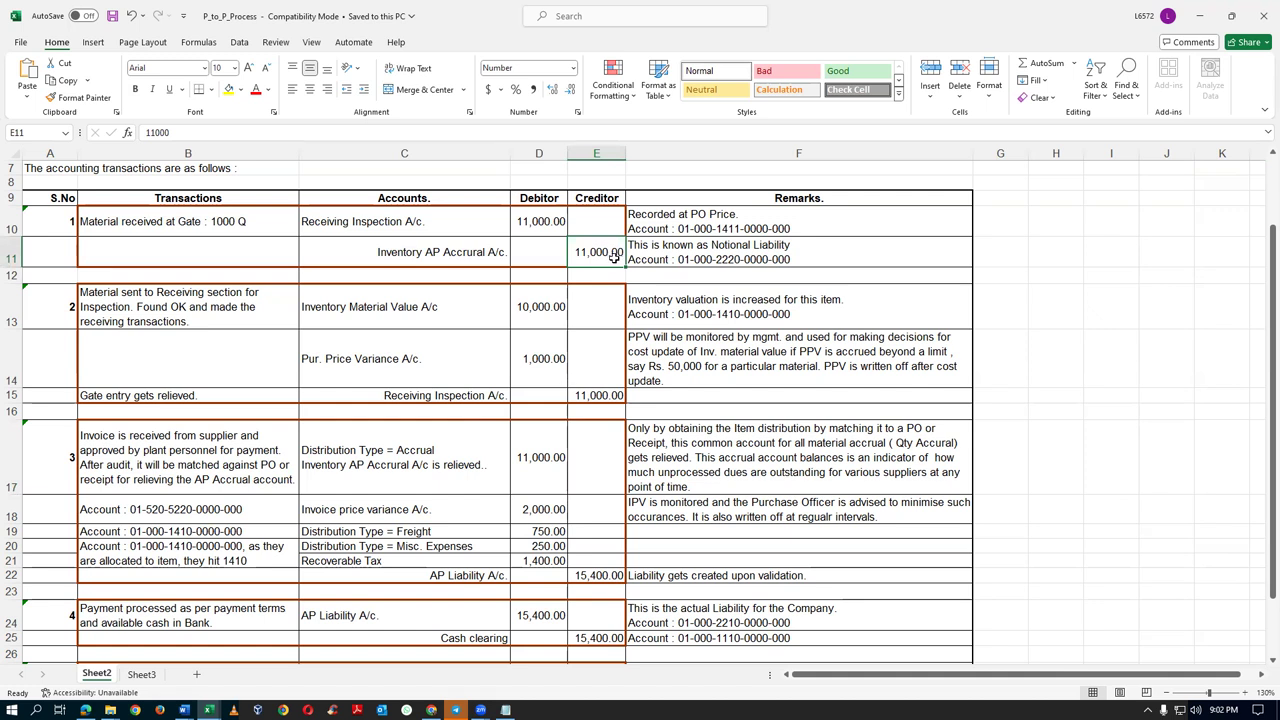
pyautogui.click(537, 466)
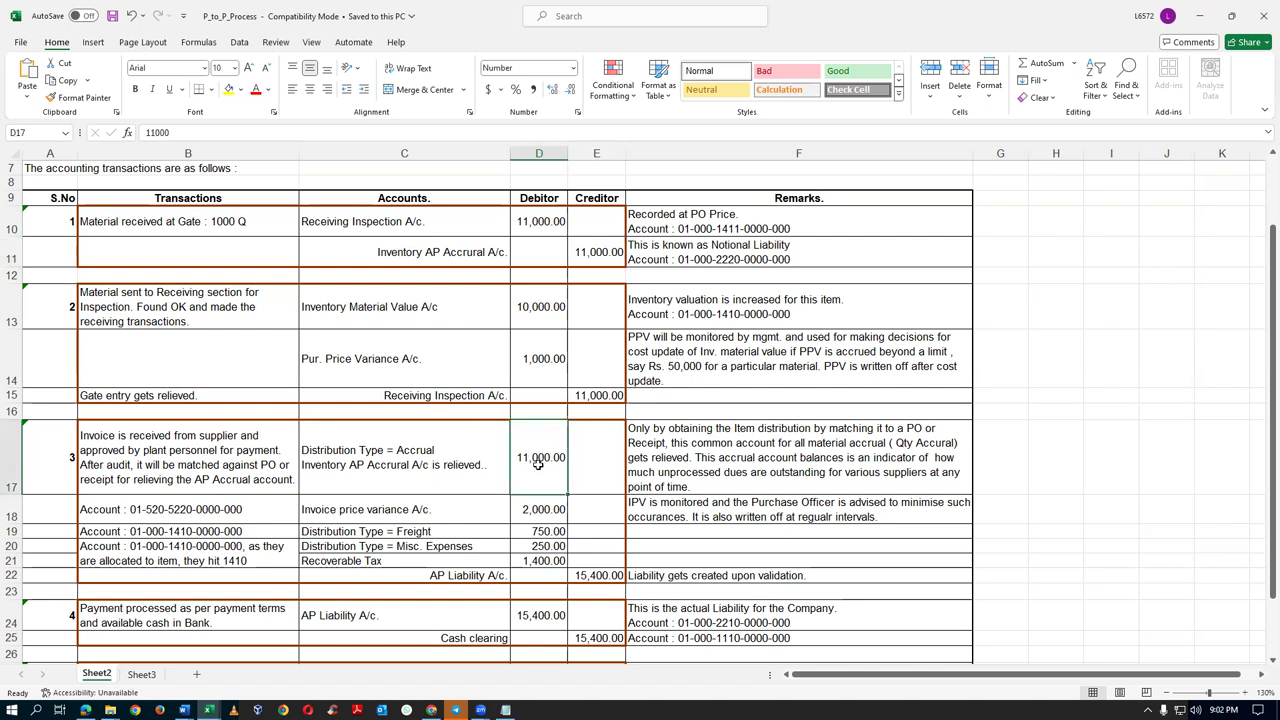
pyautogui.click(220, 446)
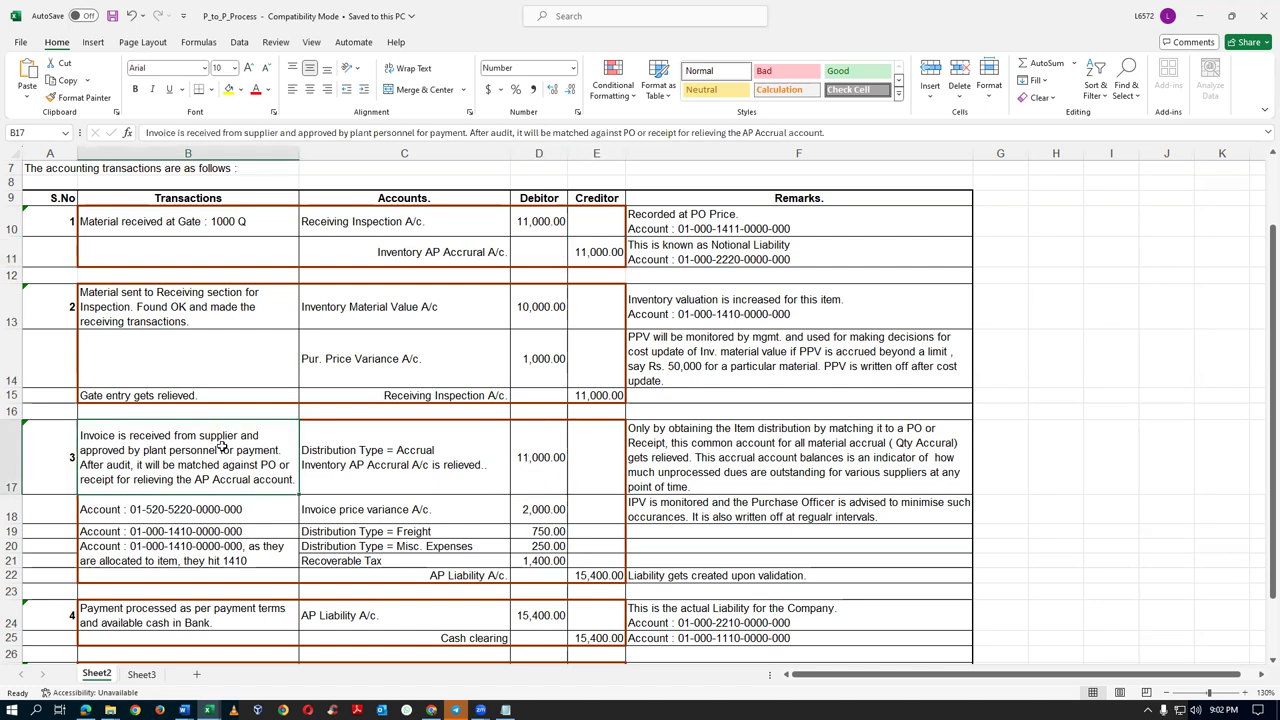
pyautogui.click(696, 251)
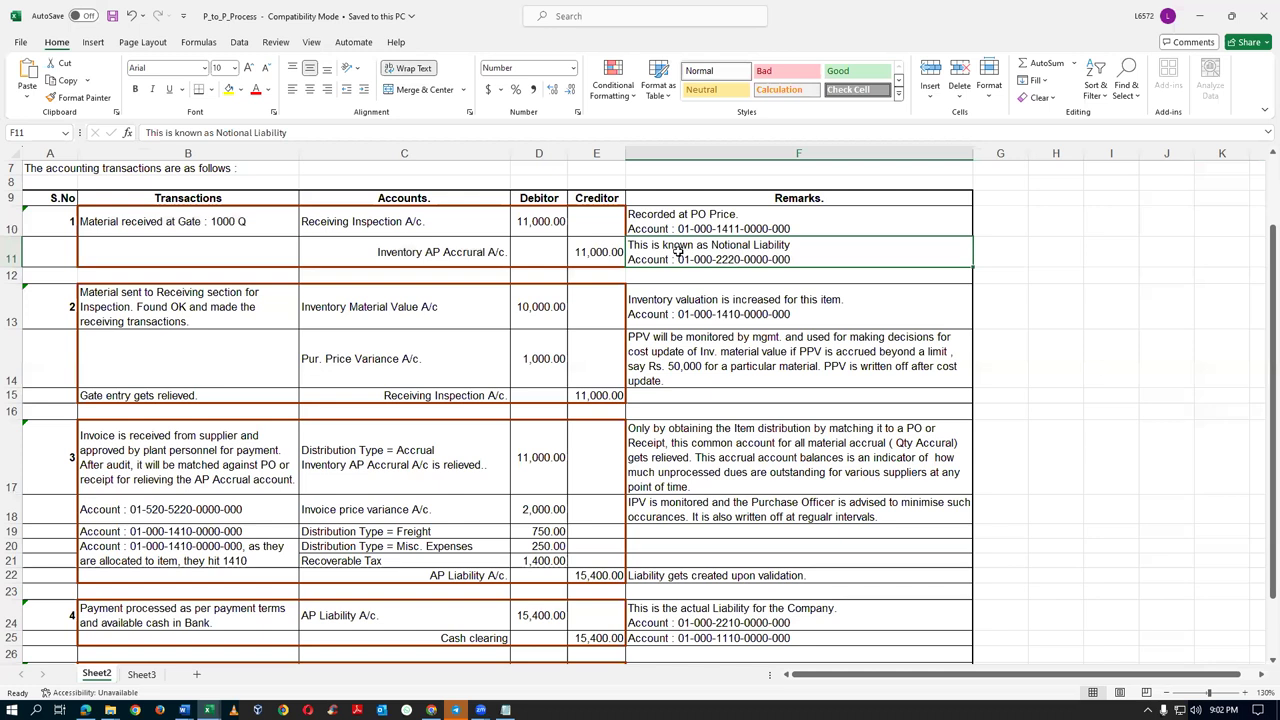
pyautogui.hotkey('alt', 'Tab')
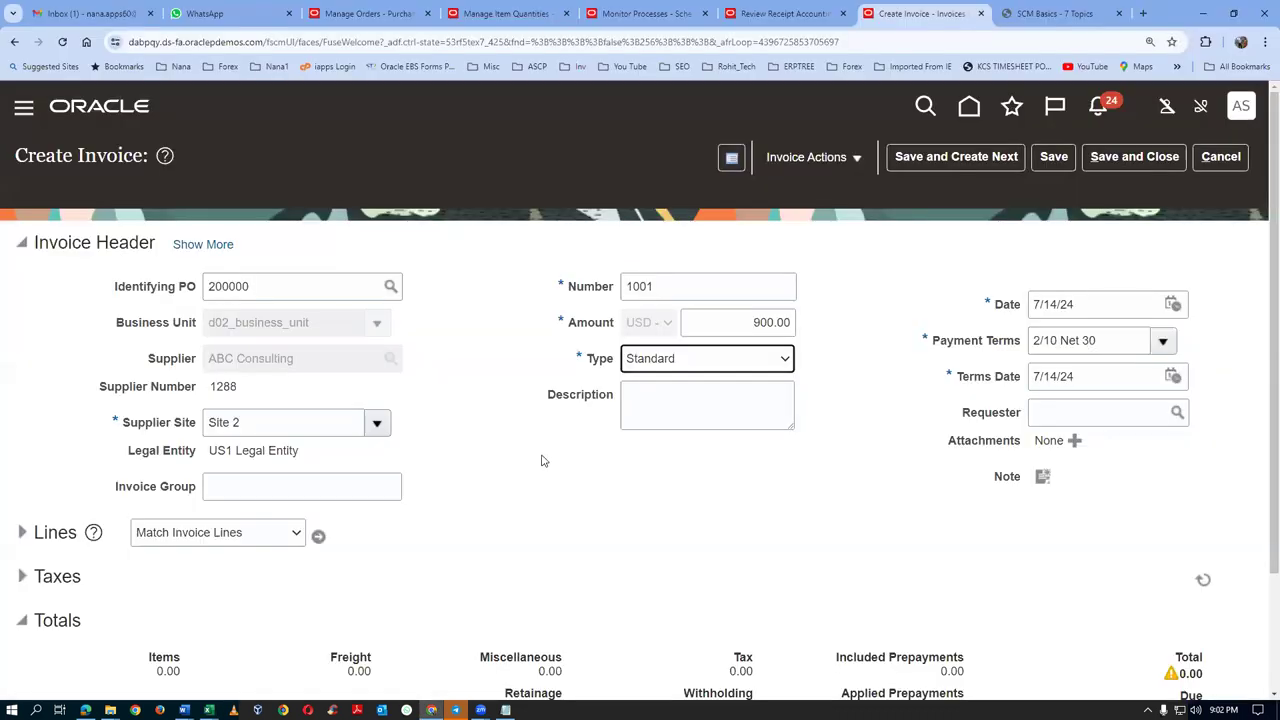
# Match the invoice to the d0201_pur_acctg purchase order line with a quantity of 900
pyautogui.click(317, 537)
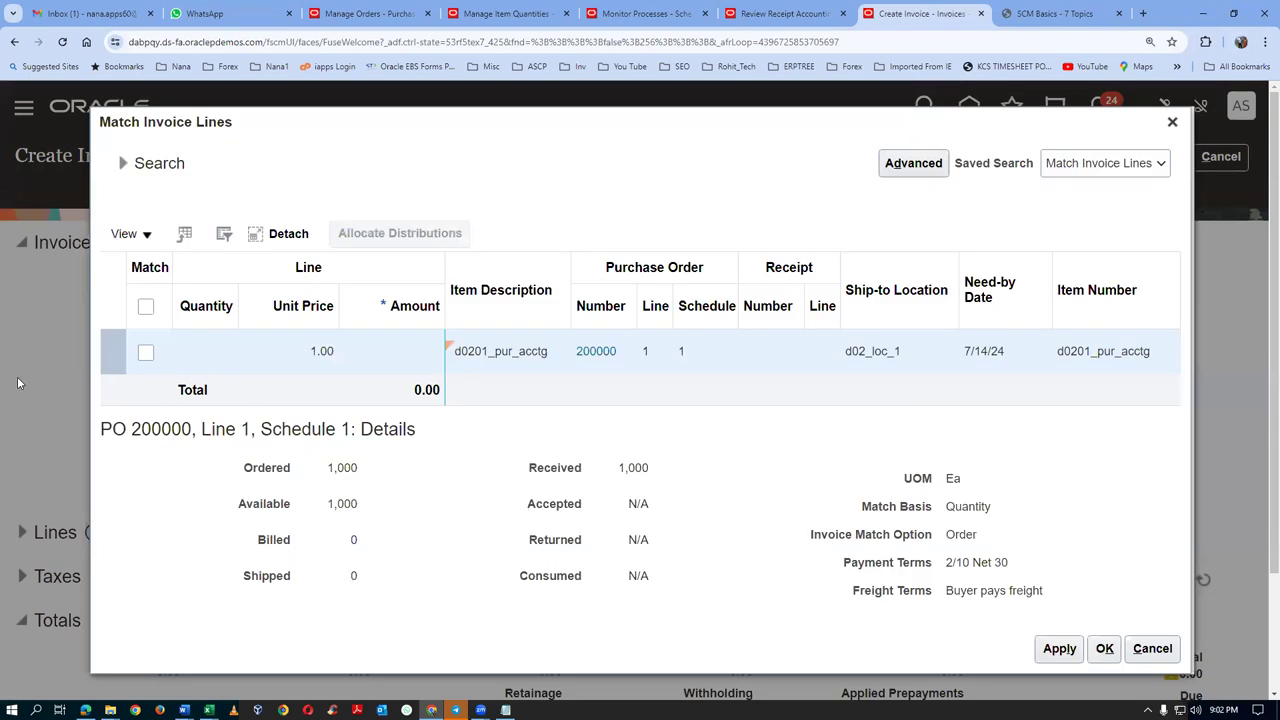
pyautogui.click(145, 352)
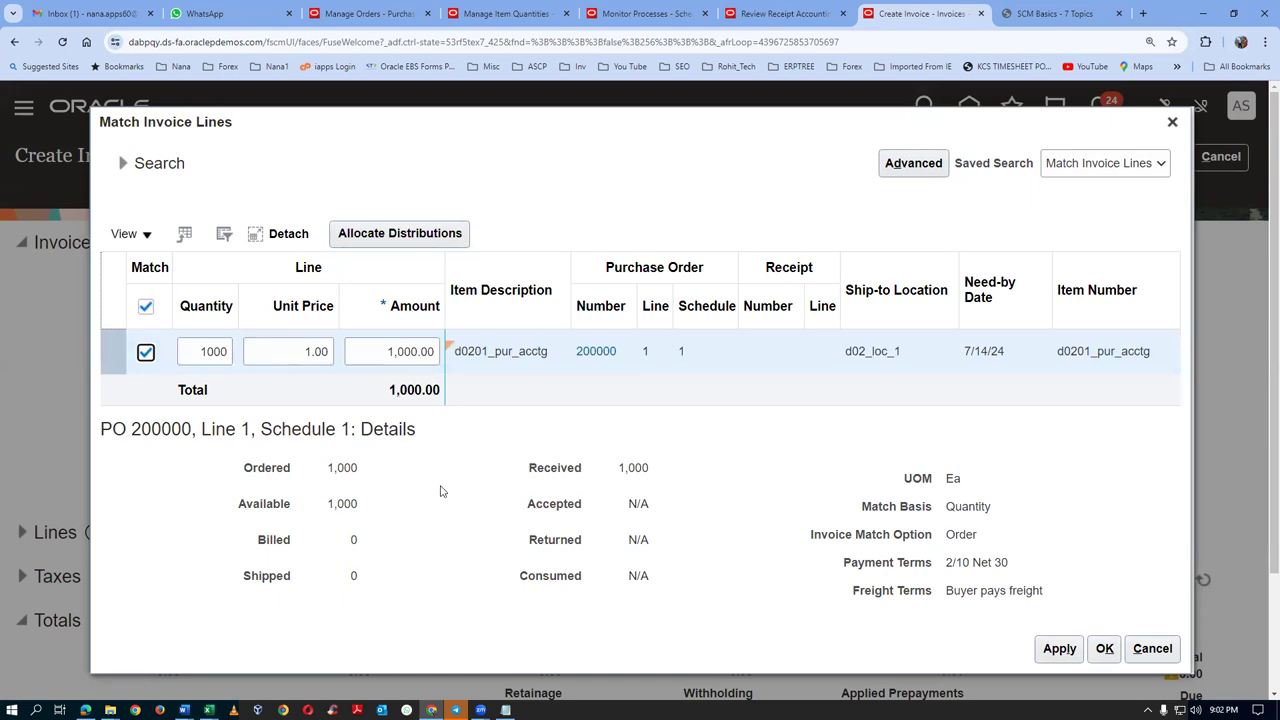
pyautogui.moveTo(195, 352); pyautogui.dragTo(252, 365)
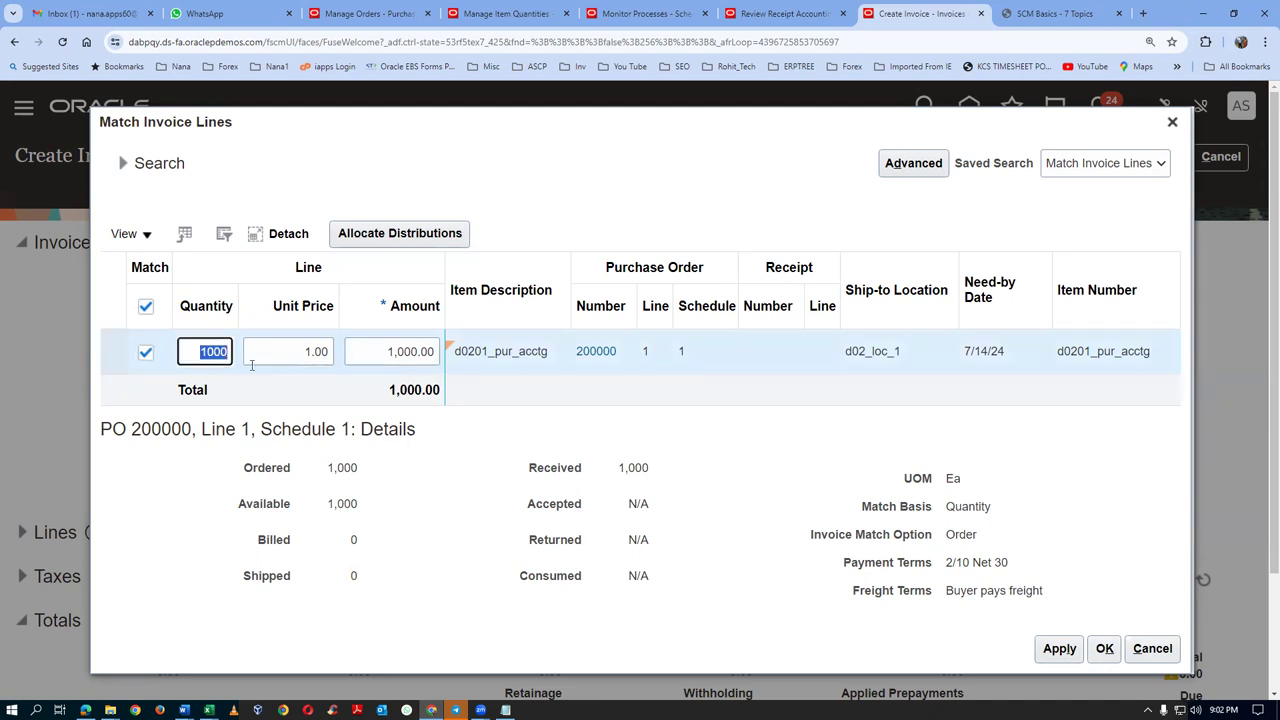
pyautogui.write('900')
pyautogui.click(625, 184)
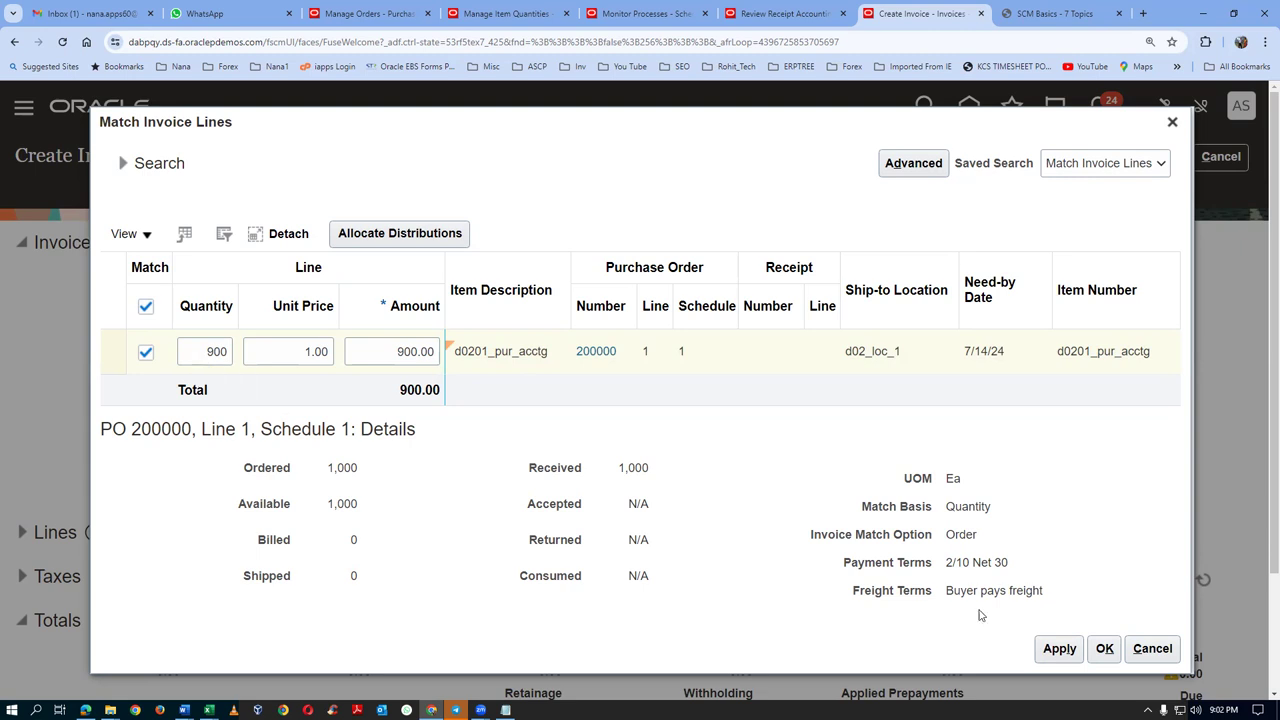
pyautogui.click(1078, 651)
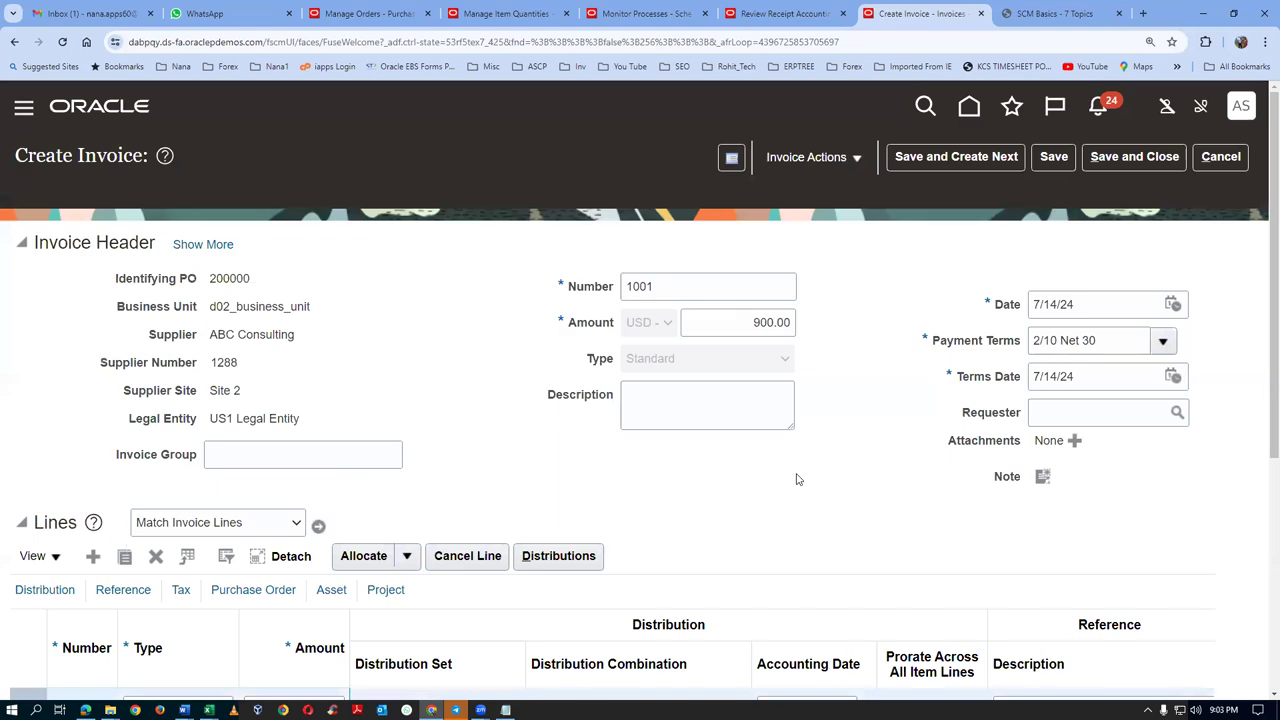
# Compare the Inventory AP Accrual credit with its relieving debit at invoicing in the P_to_P_Process workbook in Excel, and return to the invoice
pyautogui.hotkey('alt', 'Tab')
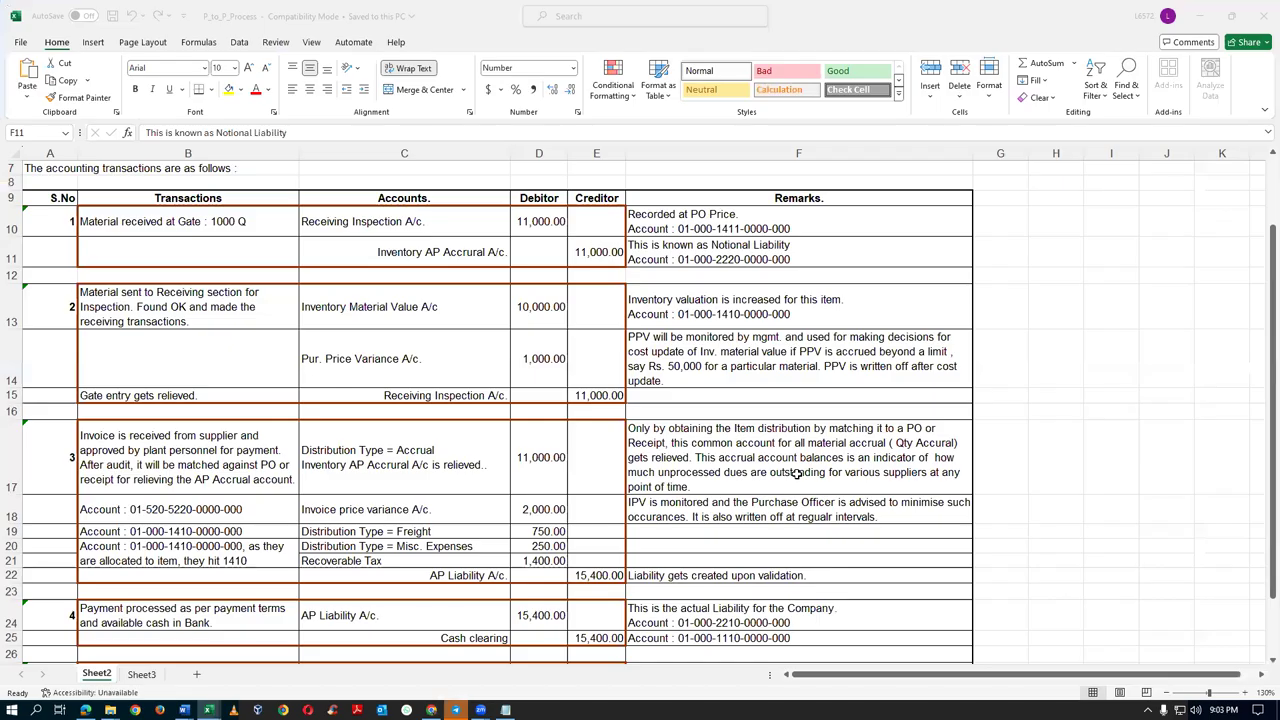
pyautogui.click(436, 470)
pyautogui.click(525, 474)
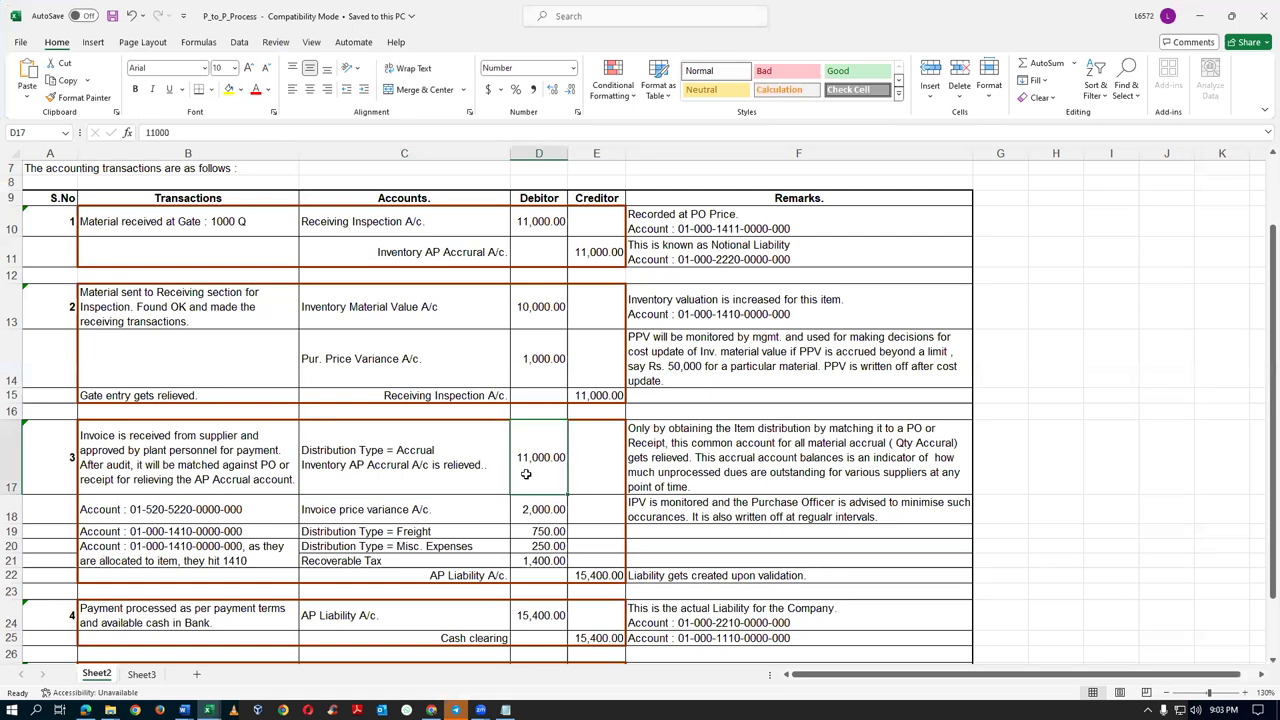
pyautogui.click(727, 256)
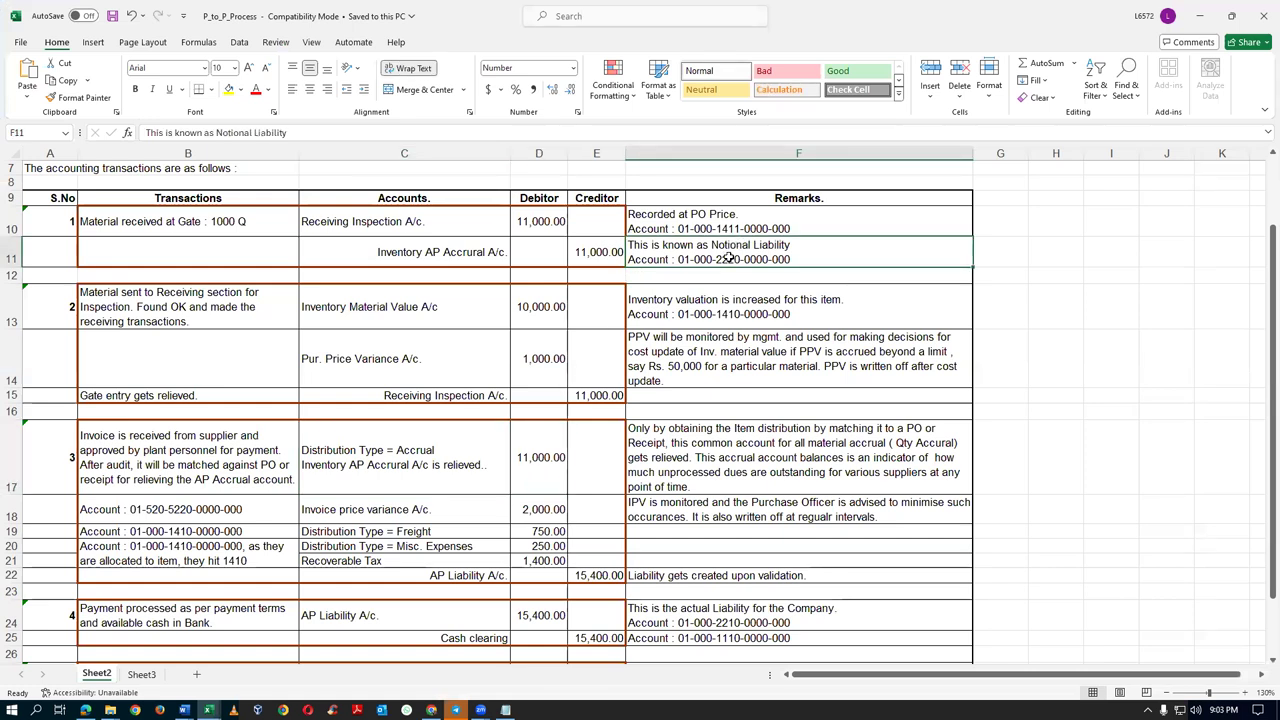
pyautogui.click(595, 256)
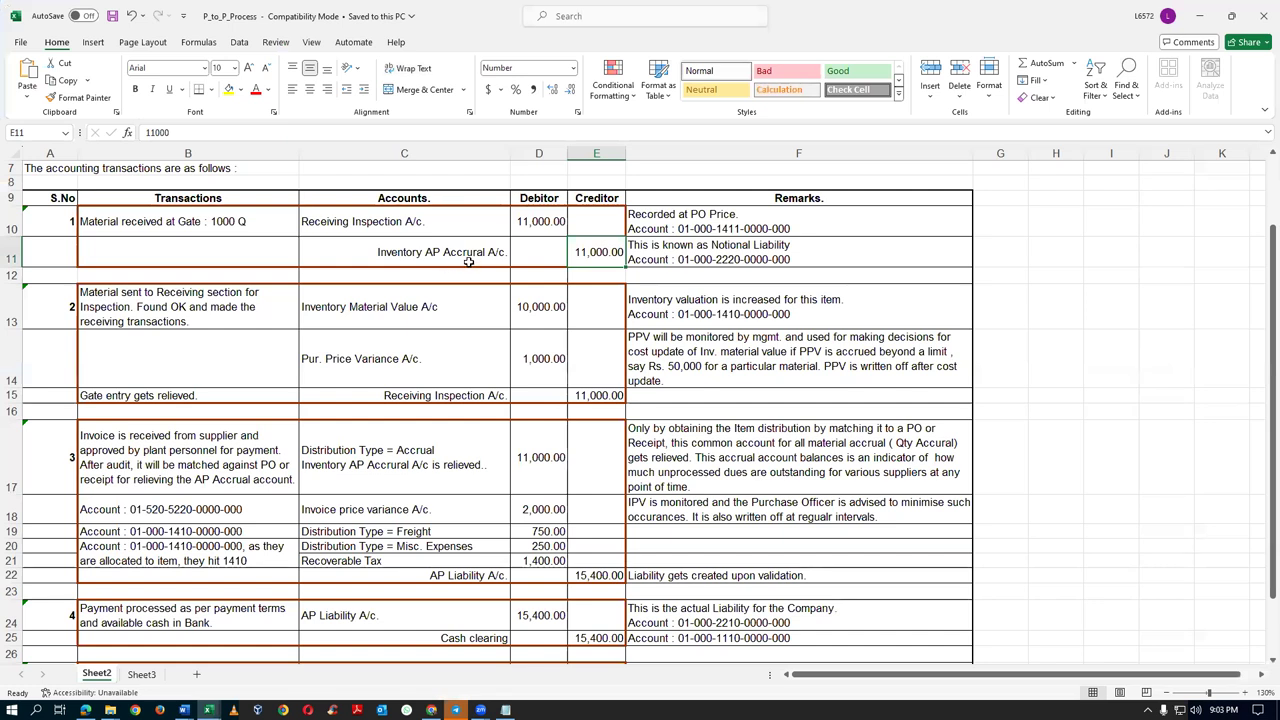
pyautogui.click(460, 457)
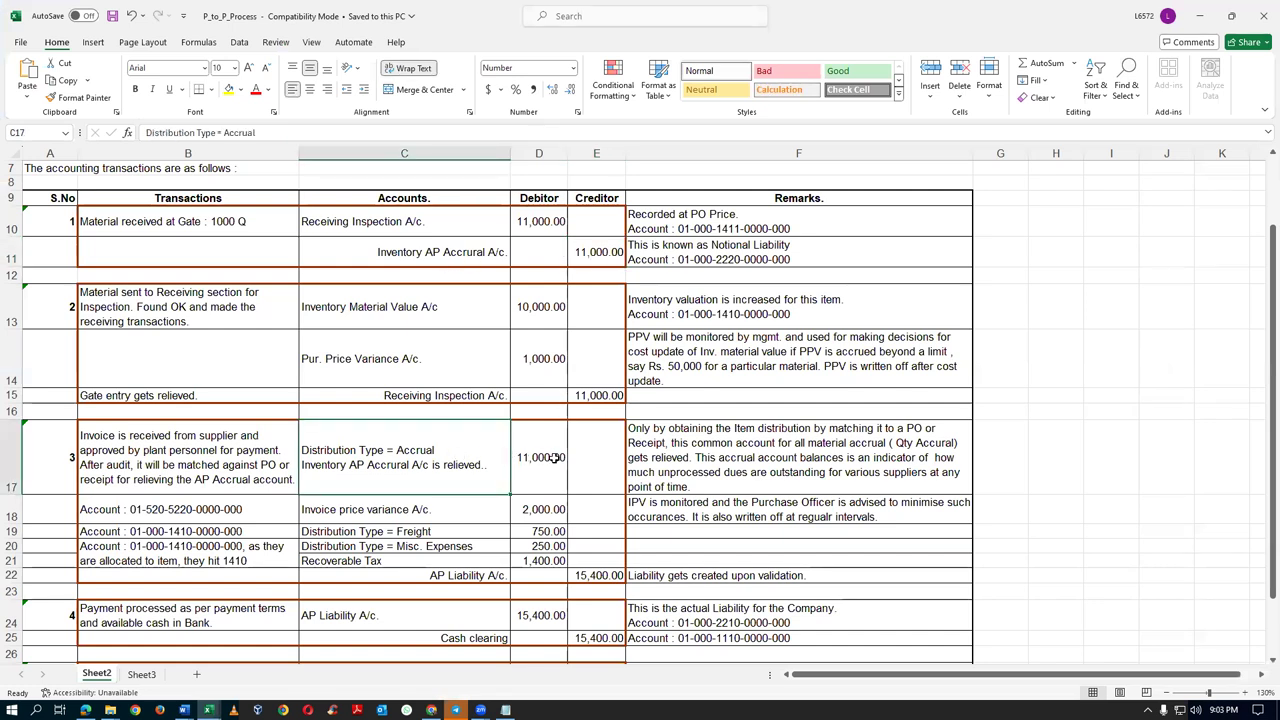
pyautogui.click(556, 457)
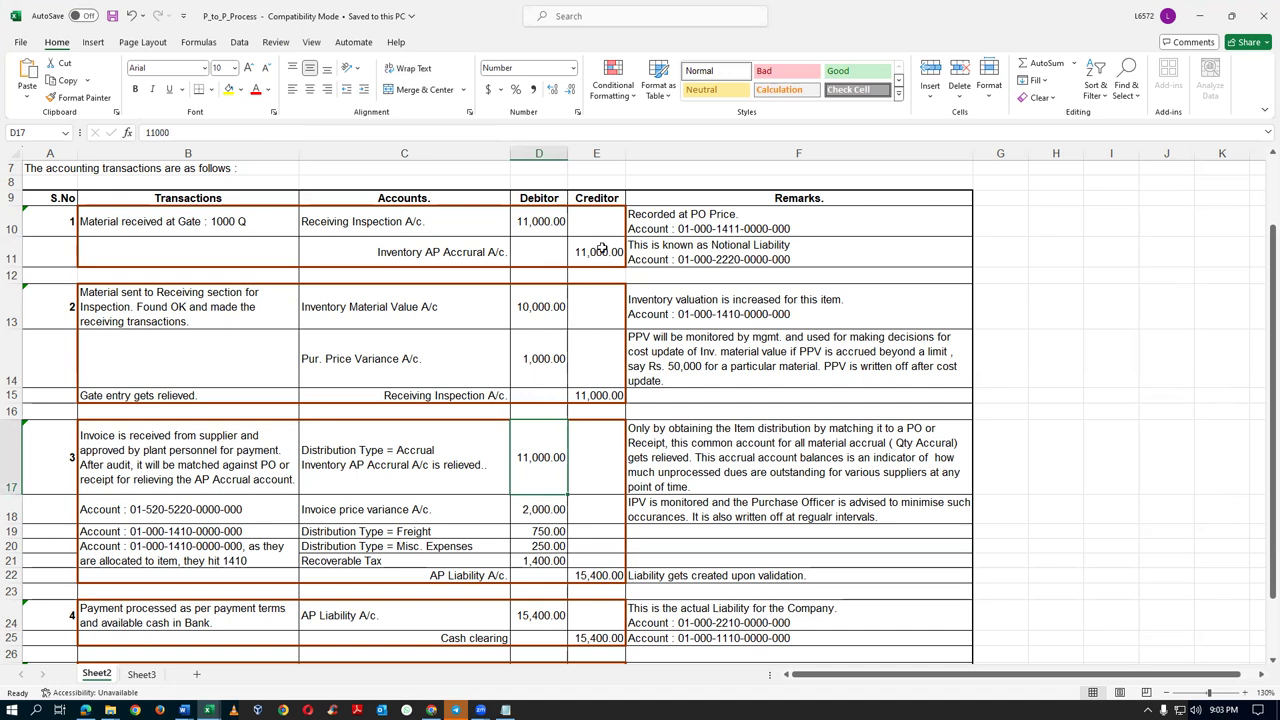
pyautogui.click(724, 251)
pyautogui.click(542, 459)
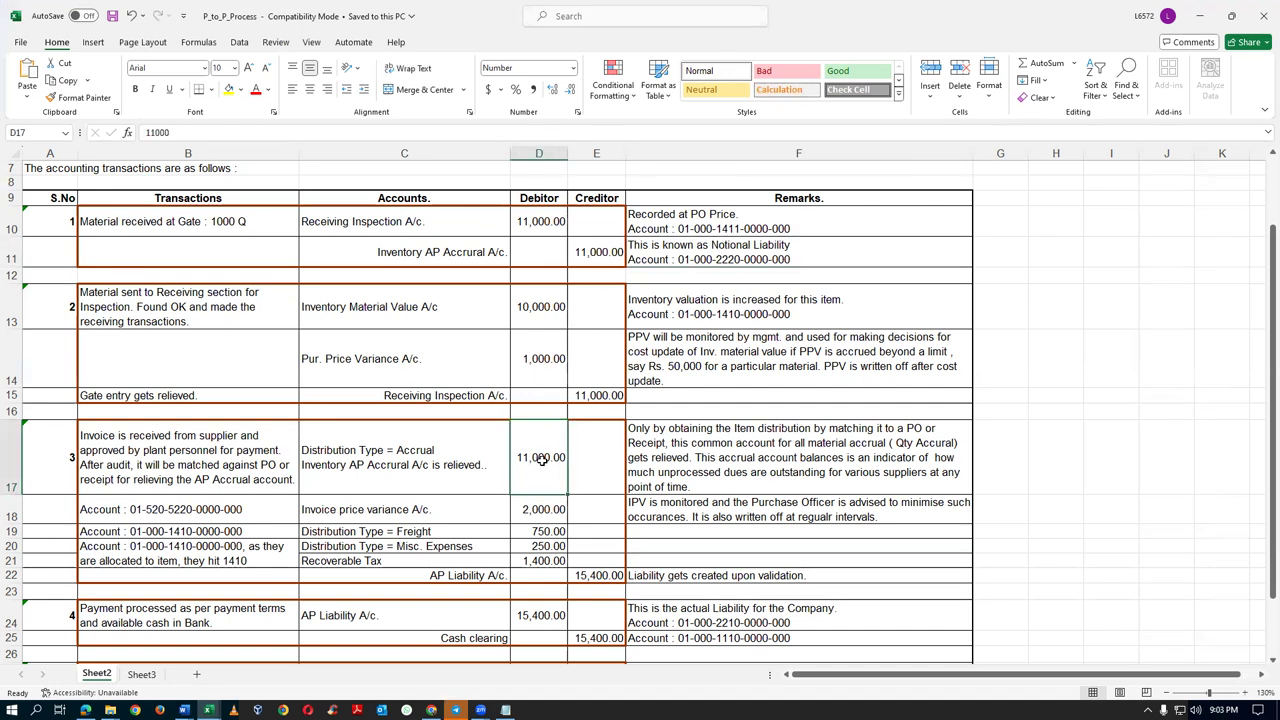
pyautogui.hotkey('alt', 'Tab')
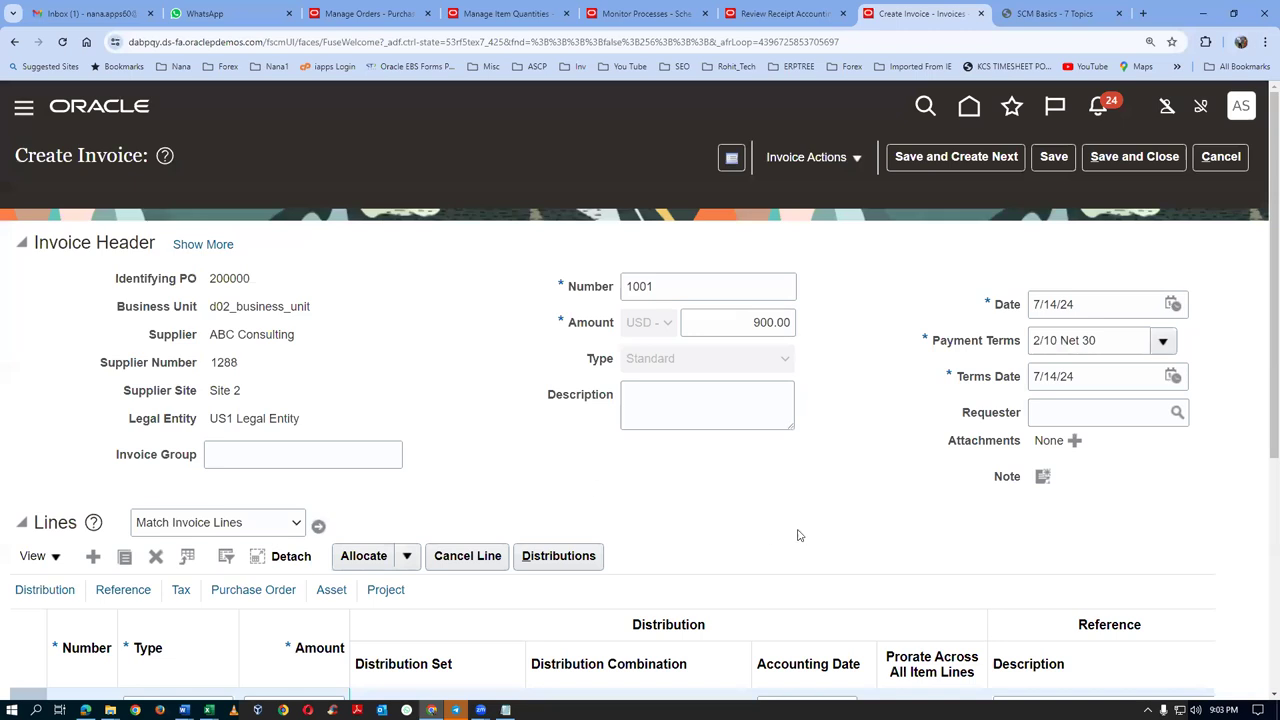
# View the matched invoice lines, switch to Review Receipt Accounting Distributions and examine the receipt's Receiving Inspection and Accrual debits and credits
pyautogui.scroll(-2, 797, 530)
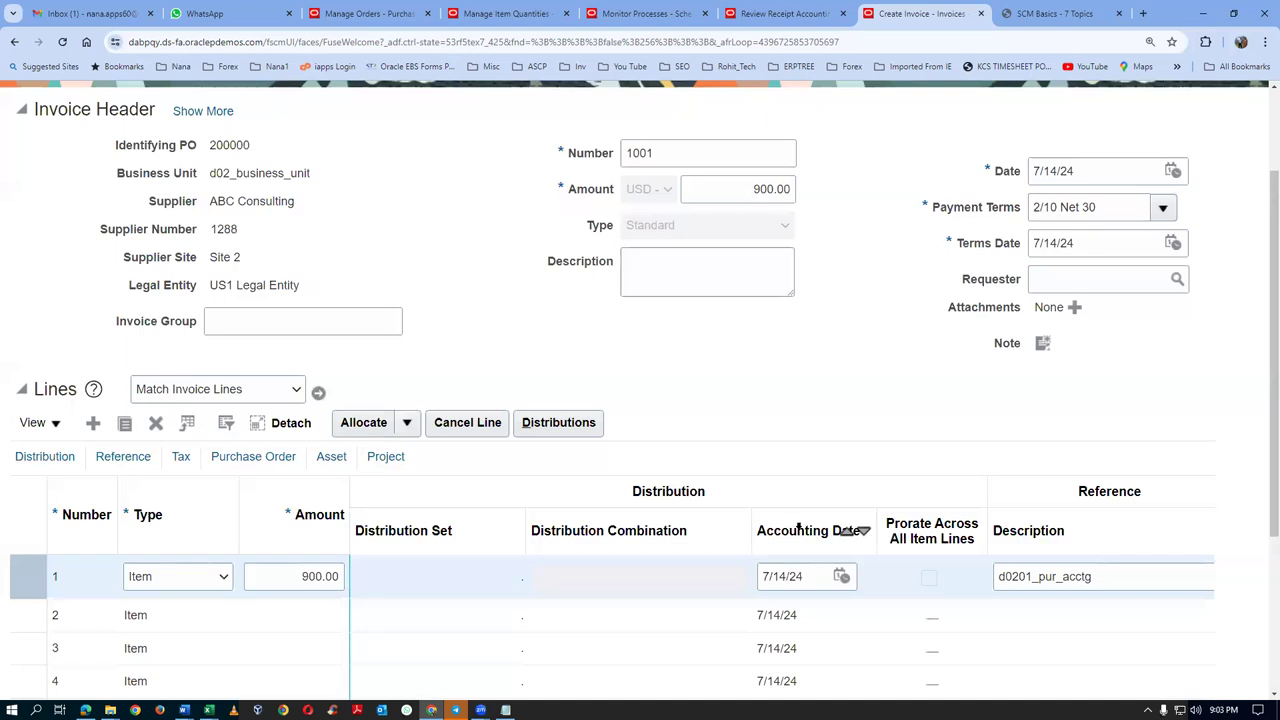
pyautogui.click(758, 14)
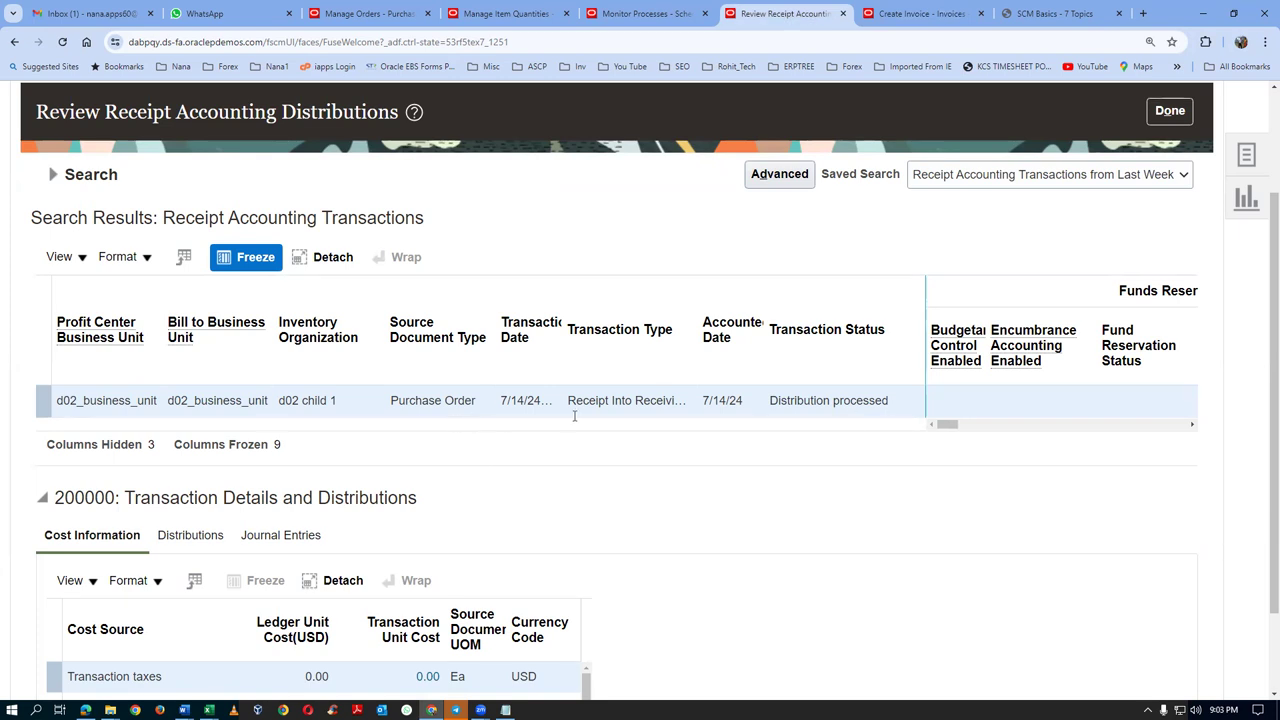
pyautogui.moveTo(790, 400); pyautogui.dragTo(864, 401)
pyautogui.scroll(-1, 872, 482)
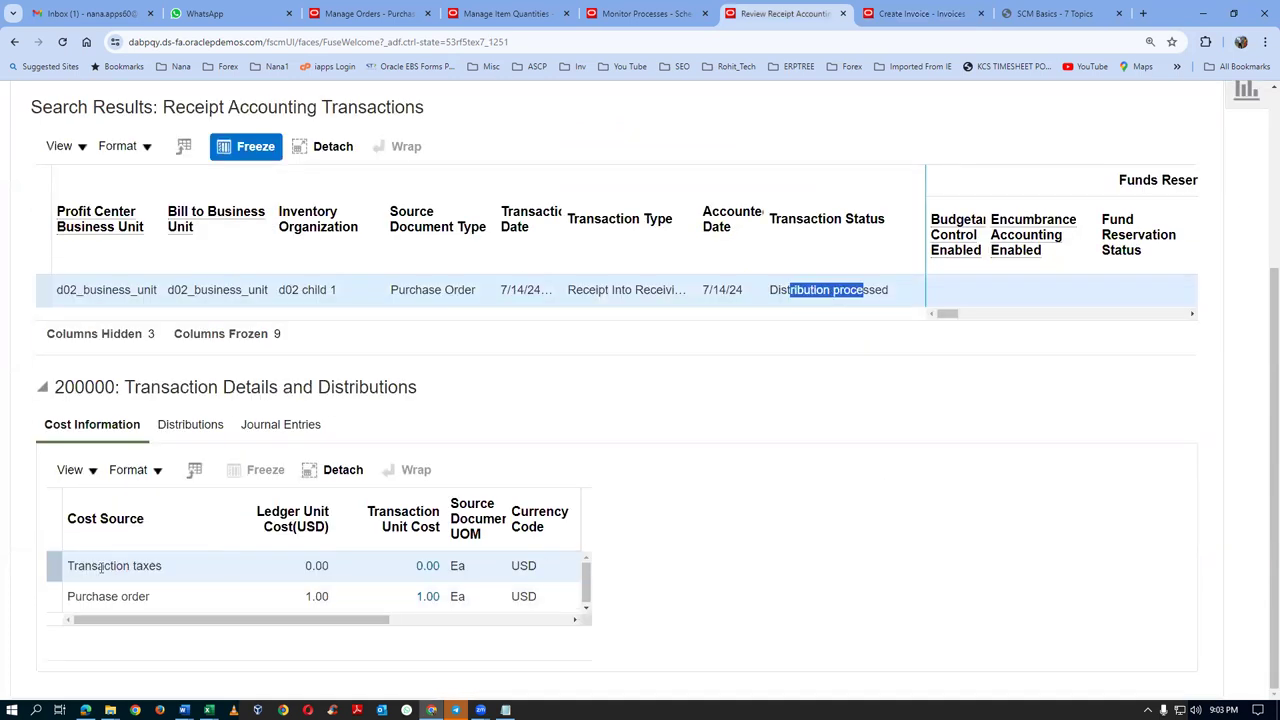
pyautogui.click(200, 429)
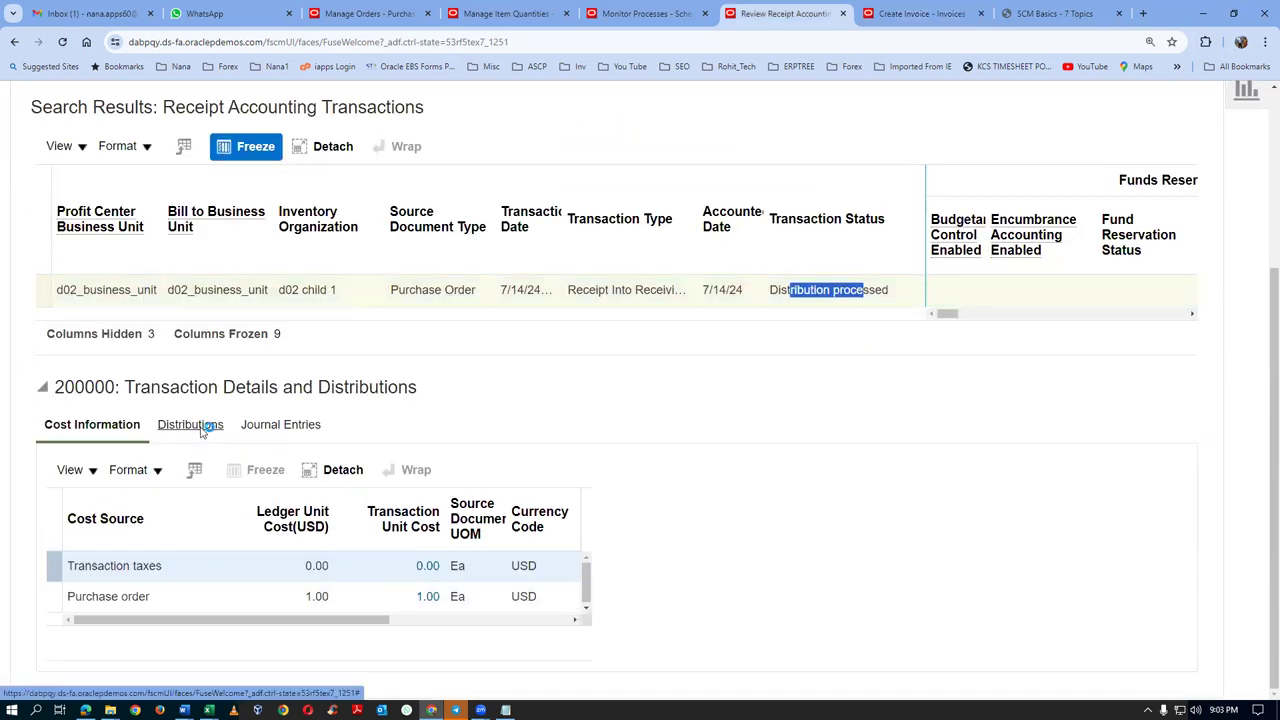
pyautogui.scroll(-1, 236, 488)
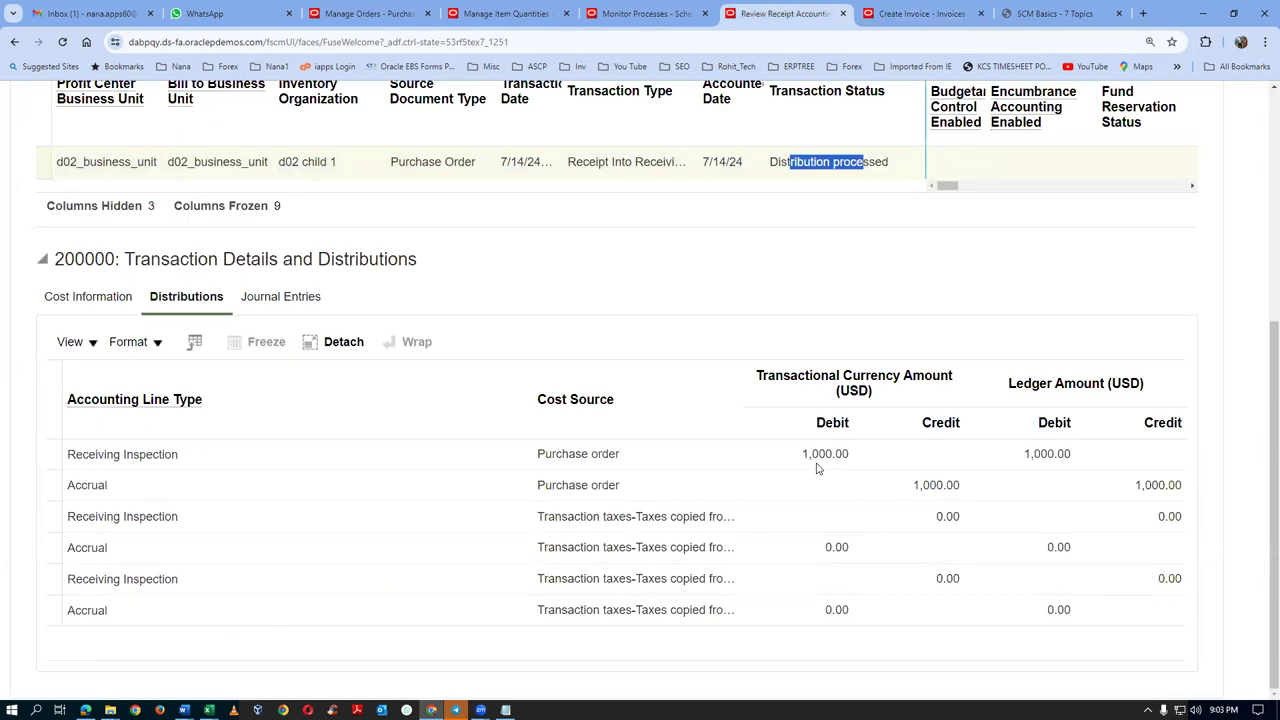
pyautogui.moveTo(803, 455); pyautogui.dragTo(843, 455)
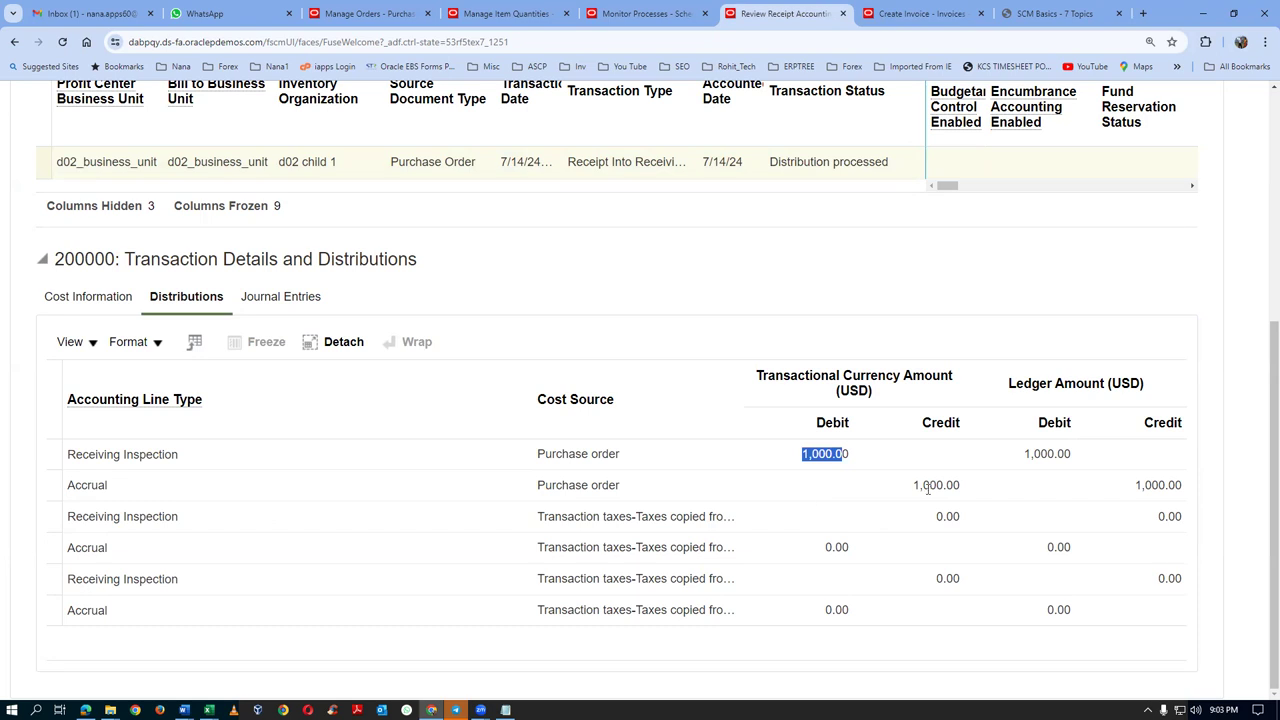
pyautogui.moveTo(952, 485); pyautogui.dragTo(622, 452)
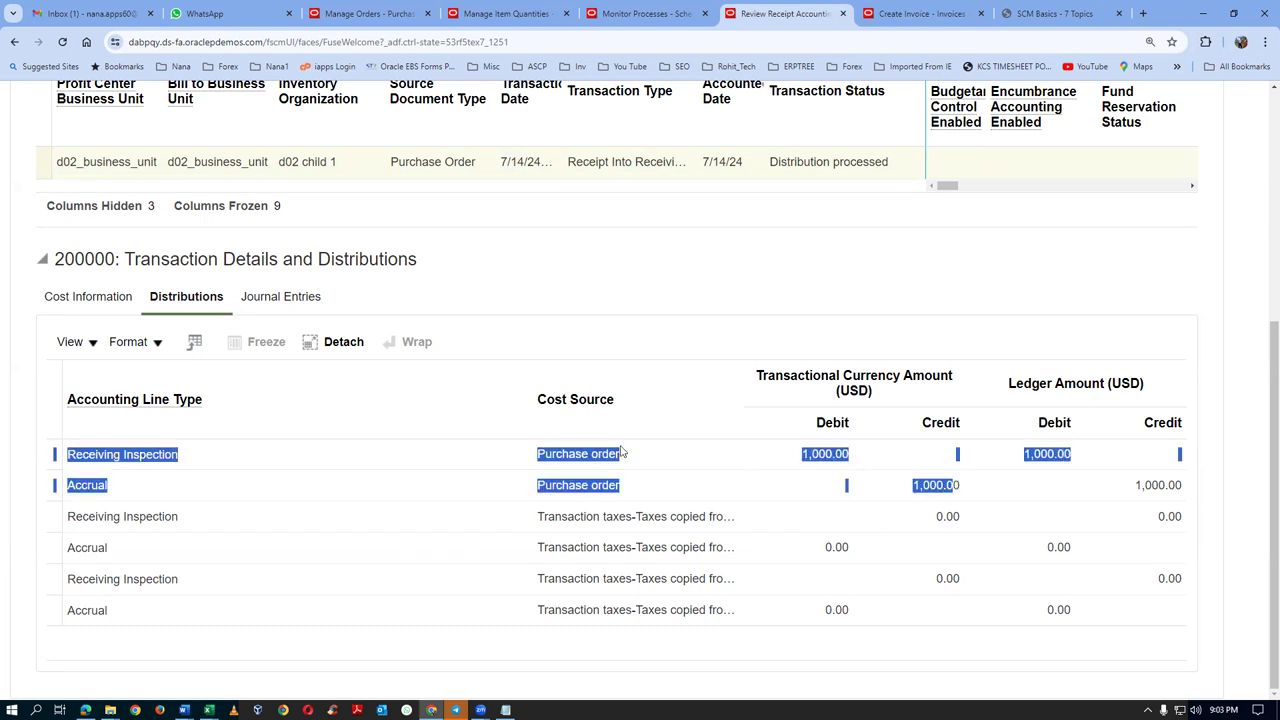
pyautogui.click(658, 423)
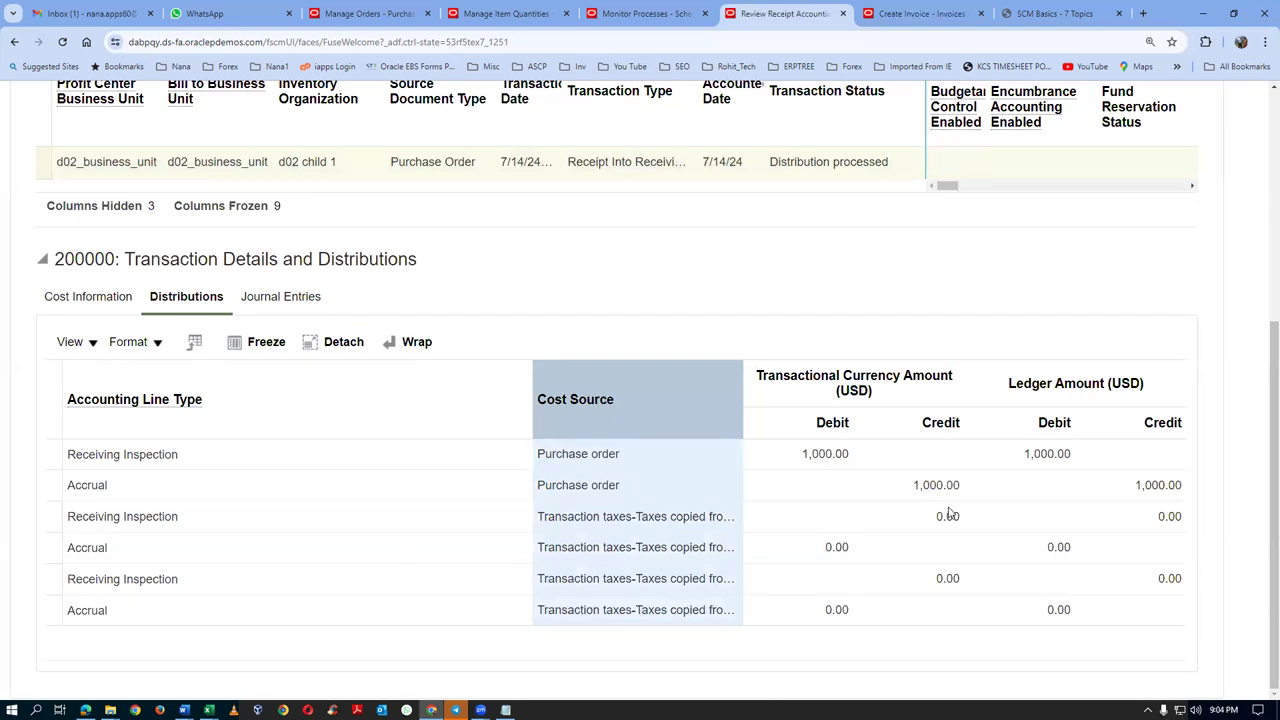
# Switch to the P_to_P_Process workbook in Excel, examine the gate receipt's Inventory AP Accrual credit, and return to view the receipt's journal entries
pyautogui.hotkey('alt', 'Tab')
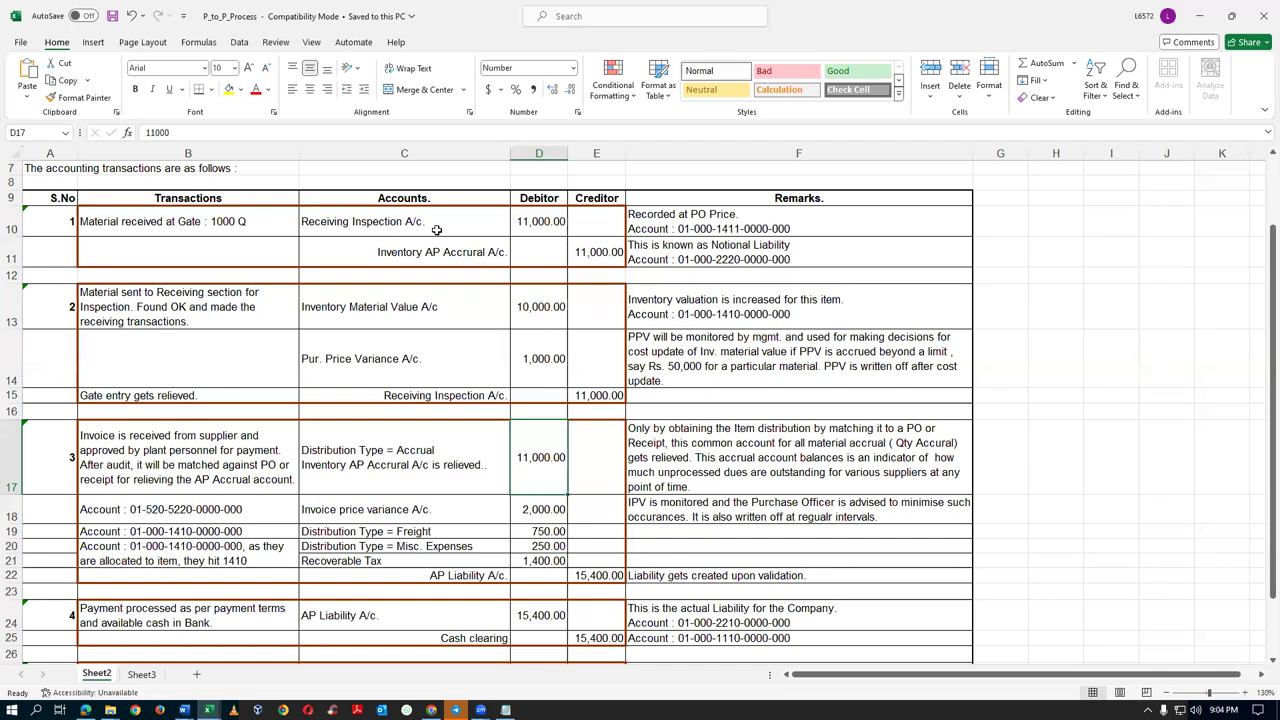
pyautogui.click(486, 252)
pyautogui.click(604, 255)
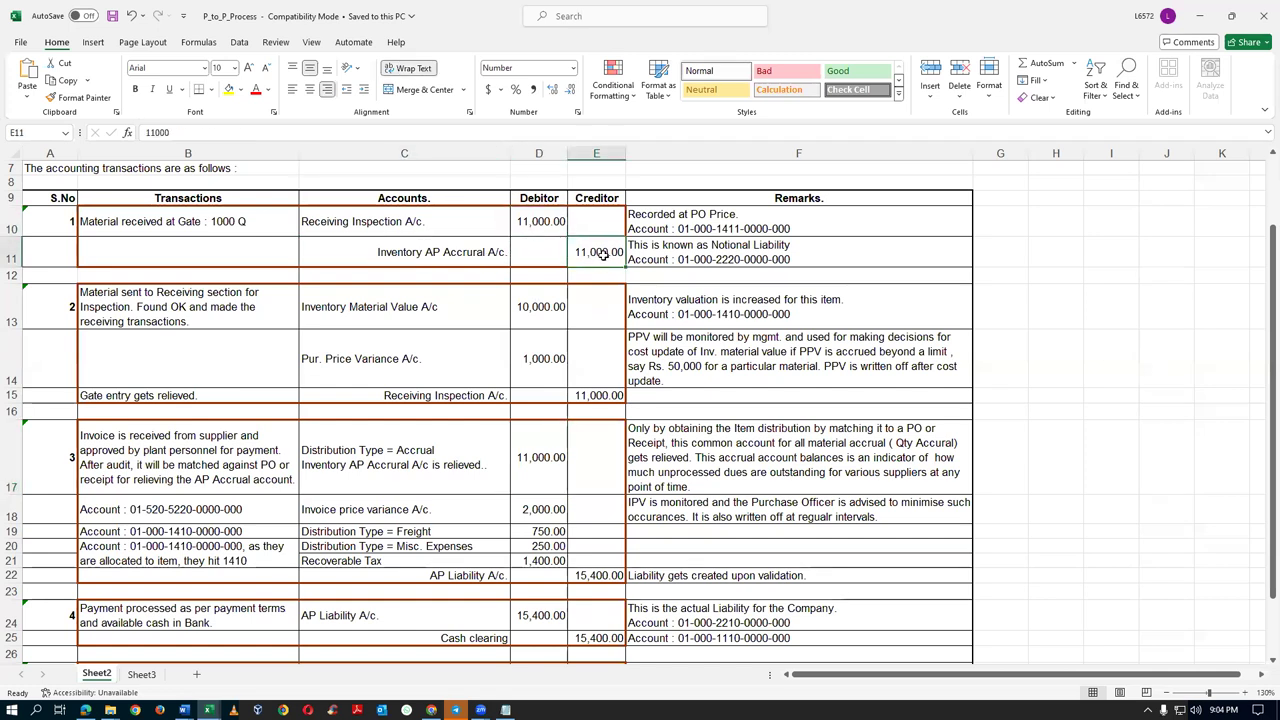
pyautogui.hotkey('alt', 'Tab')
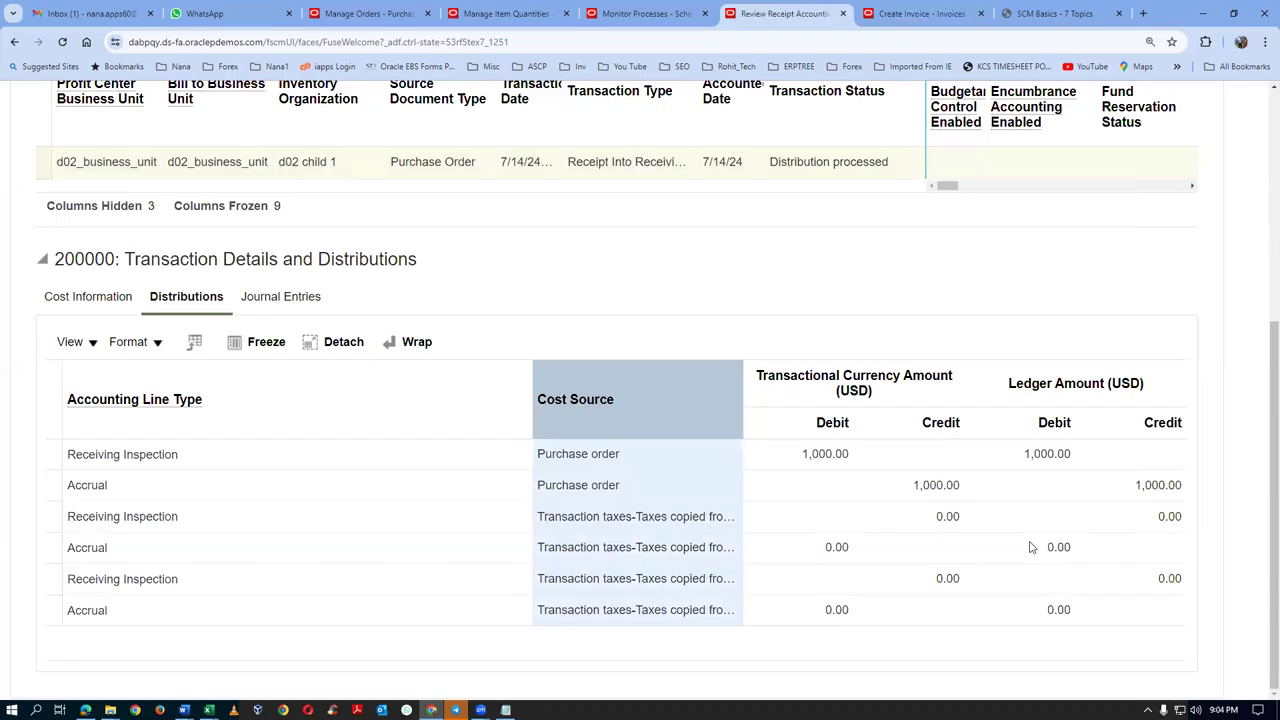
pyautogui.click(258, 297)
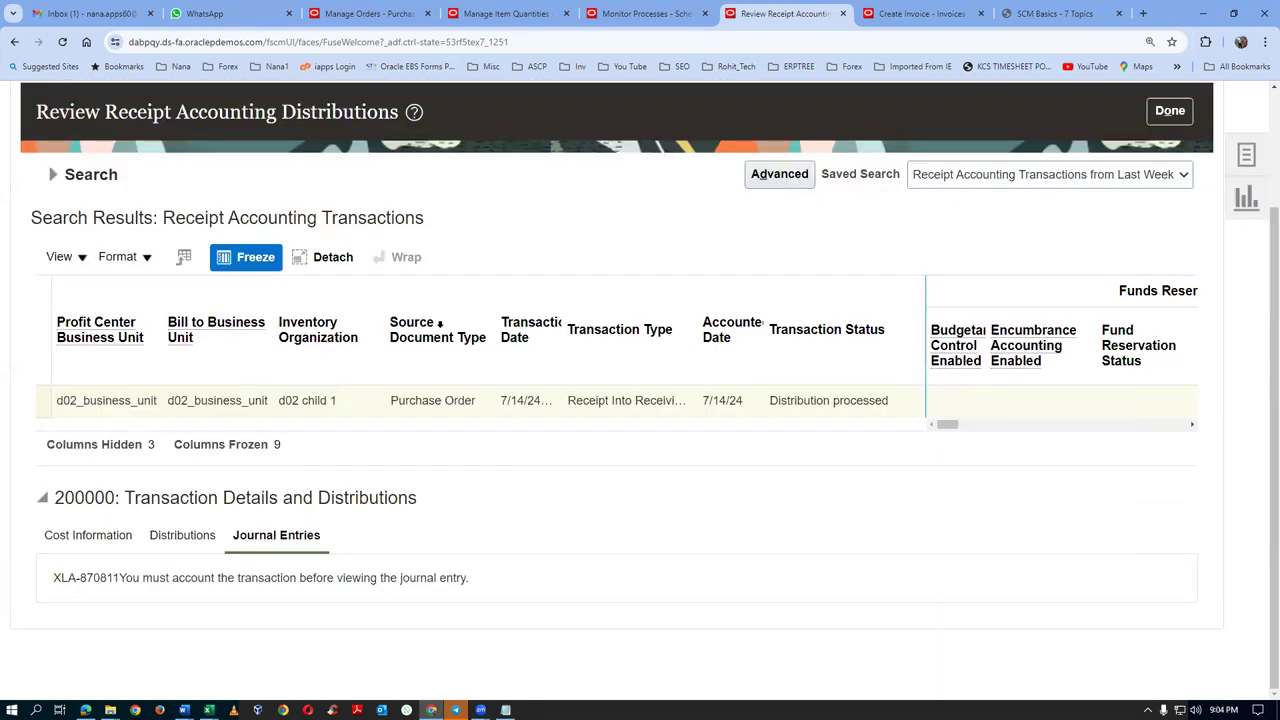
# Open the Create Accounting process and set its subledger application to Receipt Accounting and its ledger to US Primary Ledger
pyautogui.scroll(3, 1262, 255)
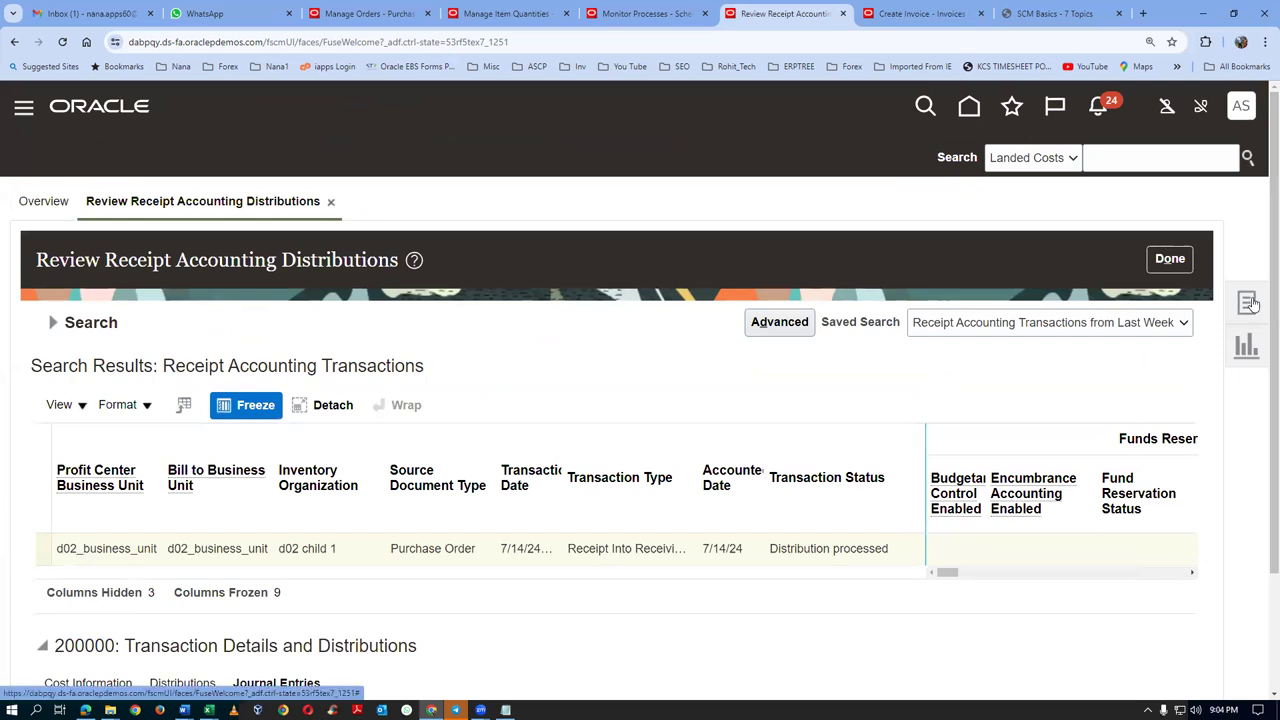
pyautogui.click(1250, 300)
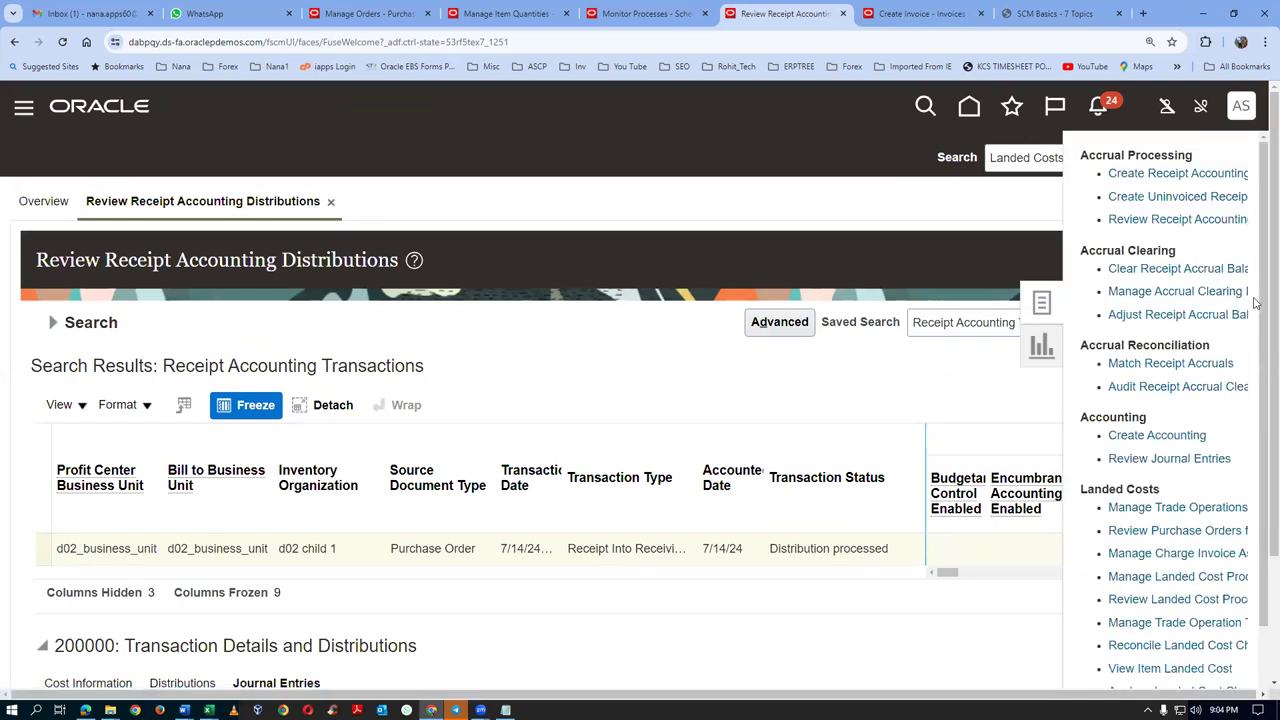
pyautogui.click(1153, 435)
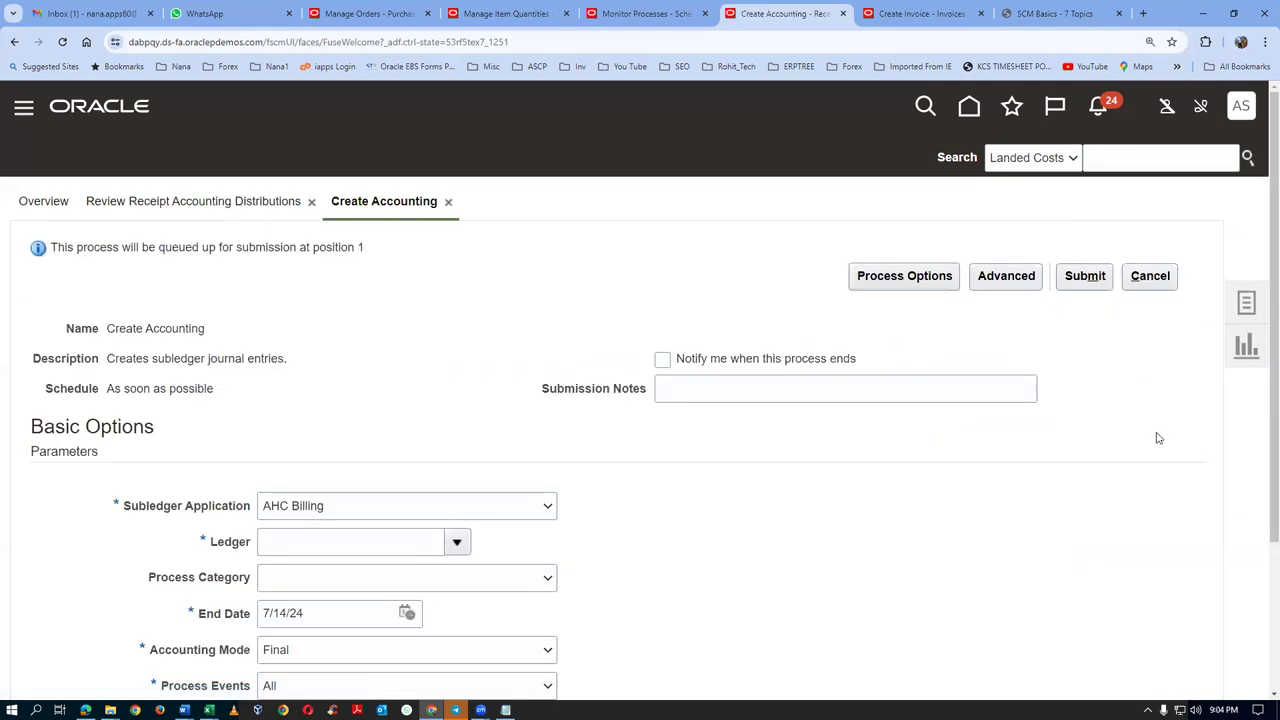
pyautogui.scroll(-2, 435, 402)
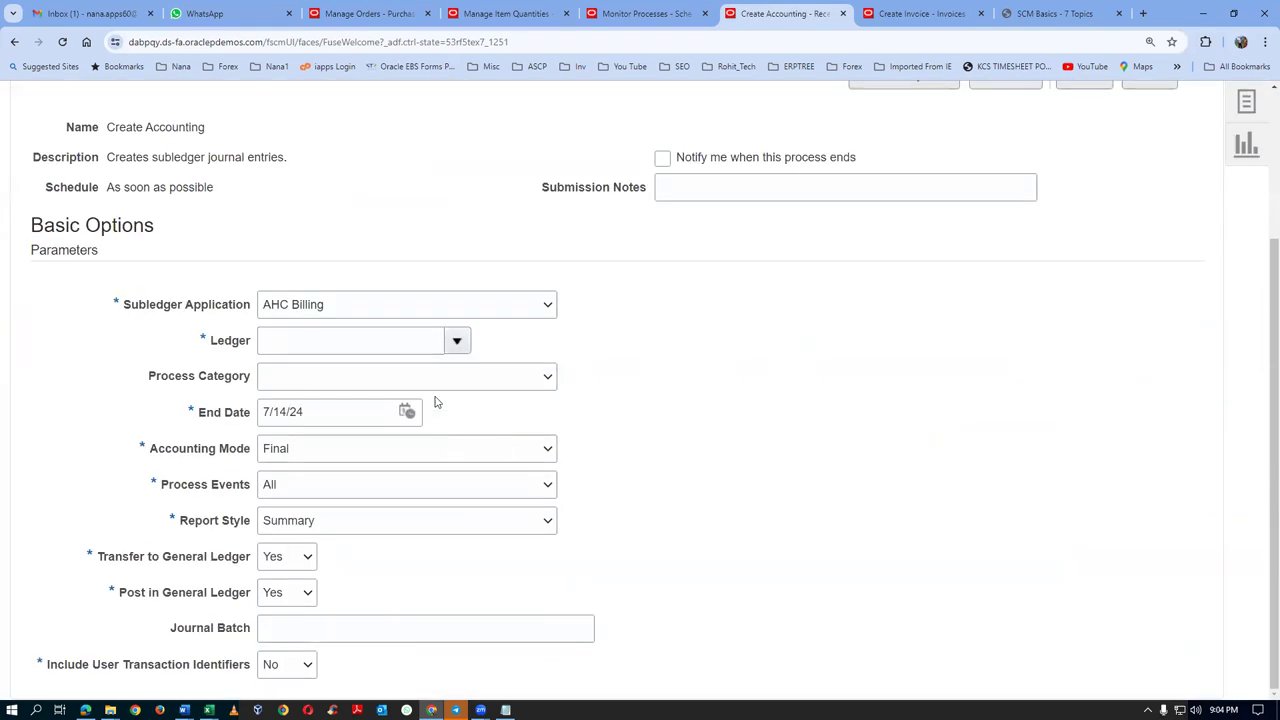
pyautogui.click(398, 310)
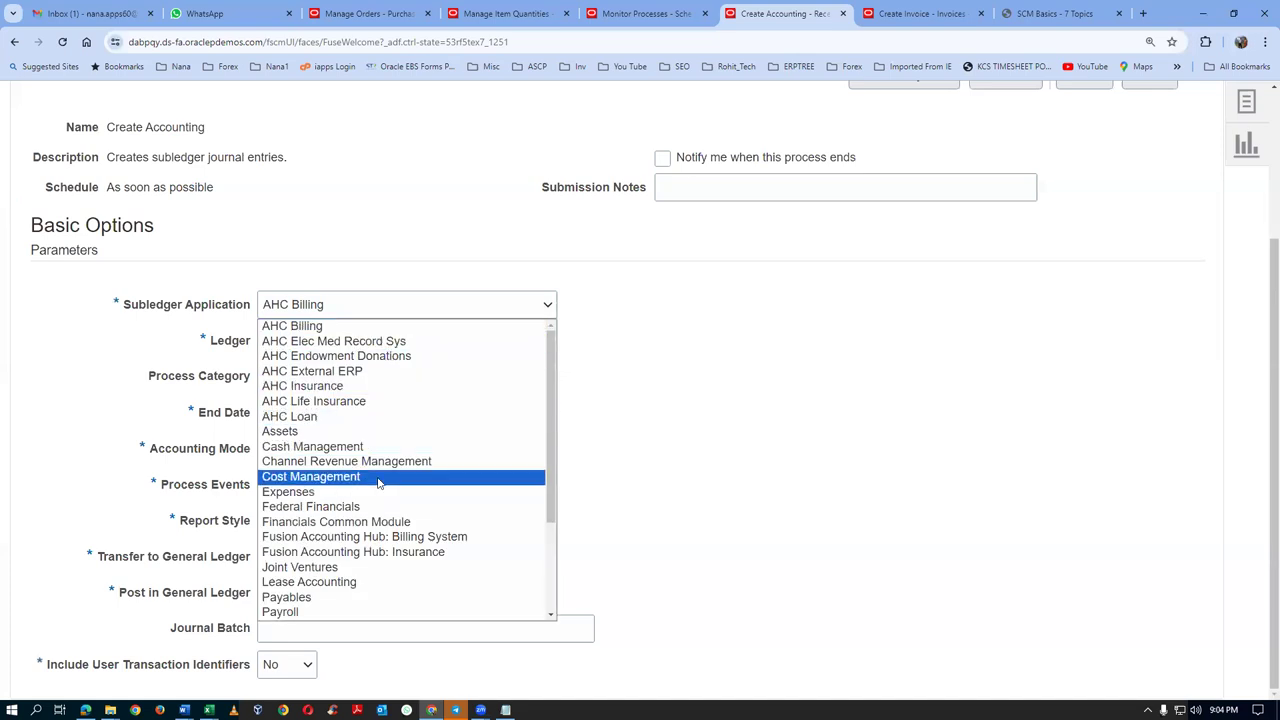
pyautogui.scroll(-3, 380, 590)
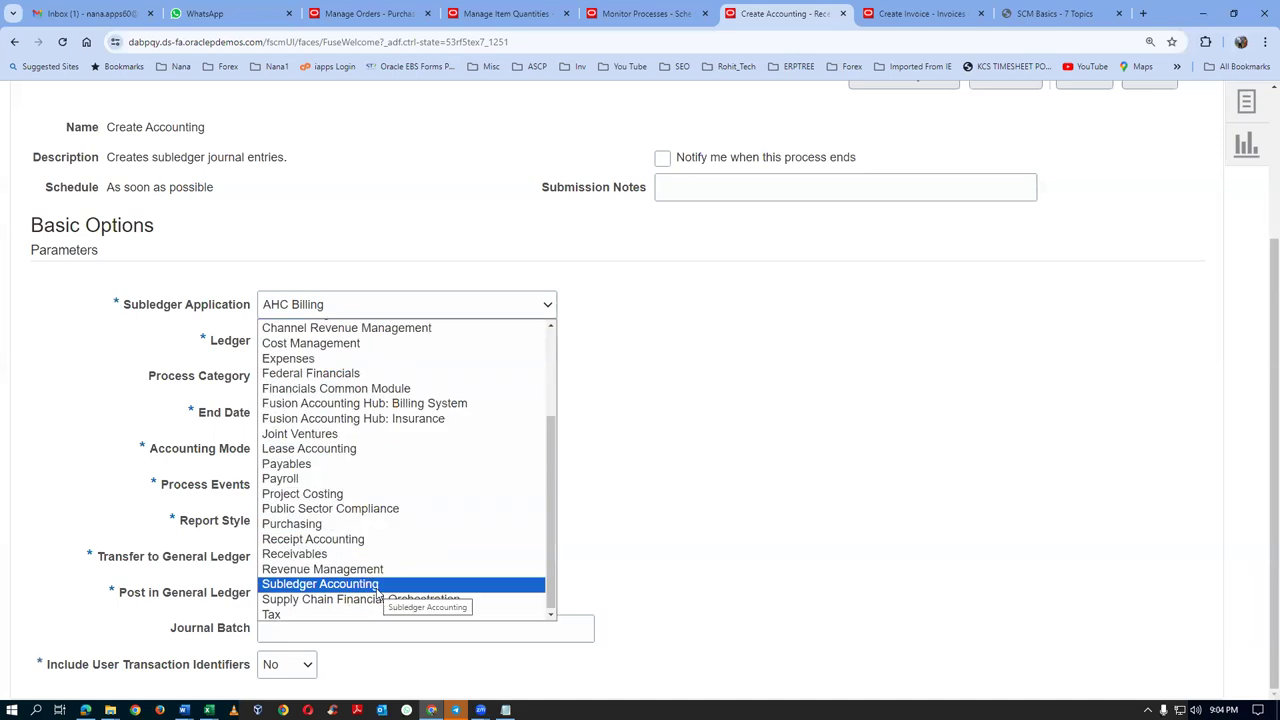
pyautogui.click(371, 539)
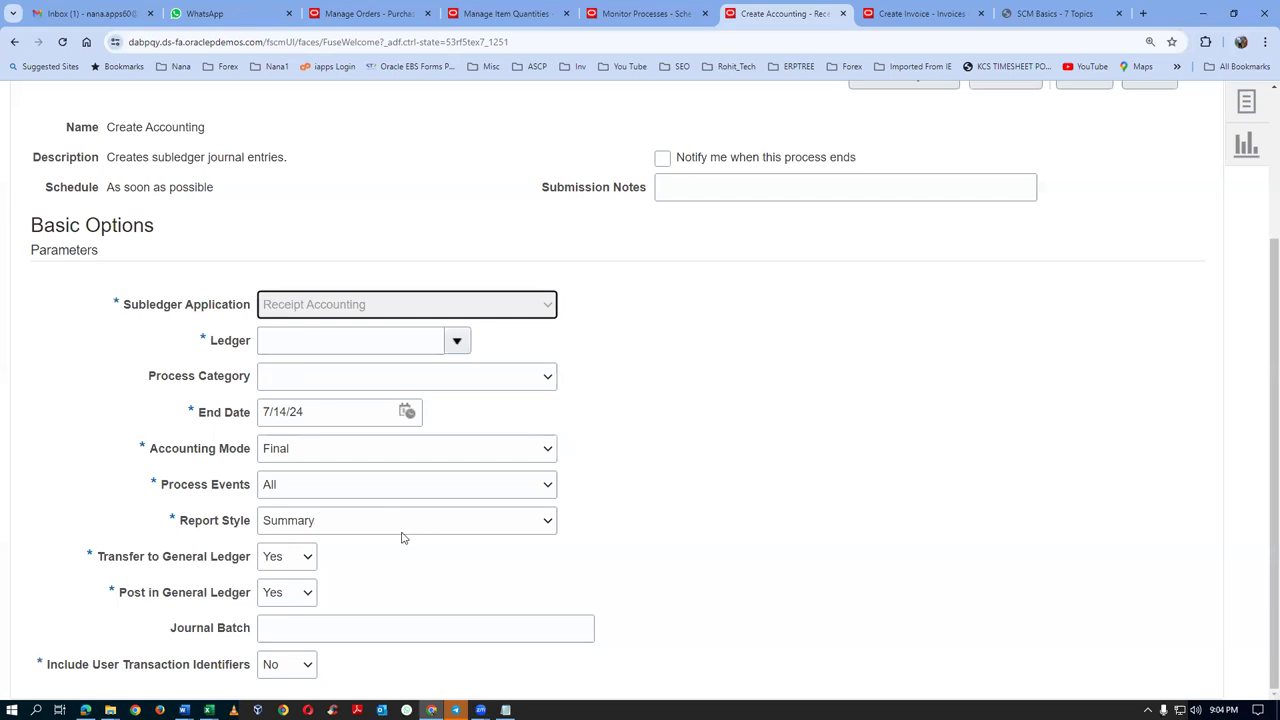
pyautogui.click(327, 345)
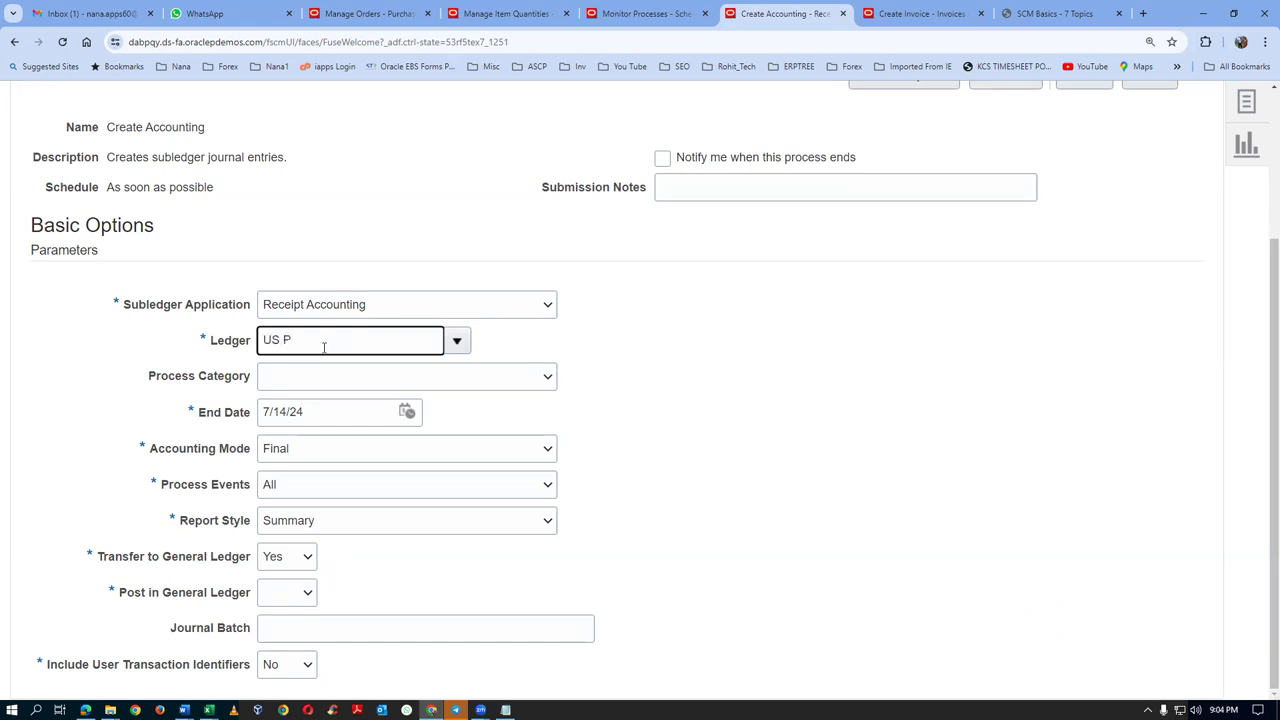
pyautogui.press('Tab')
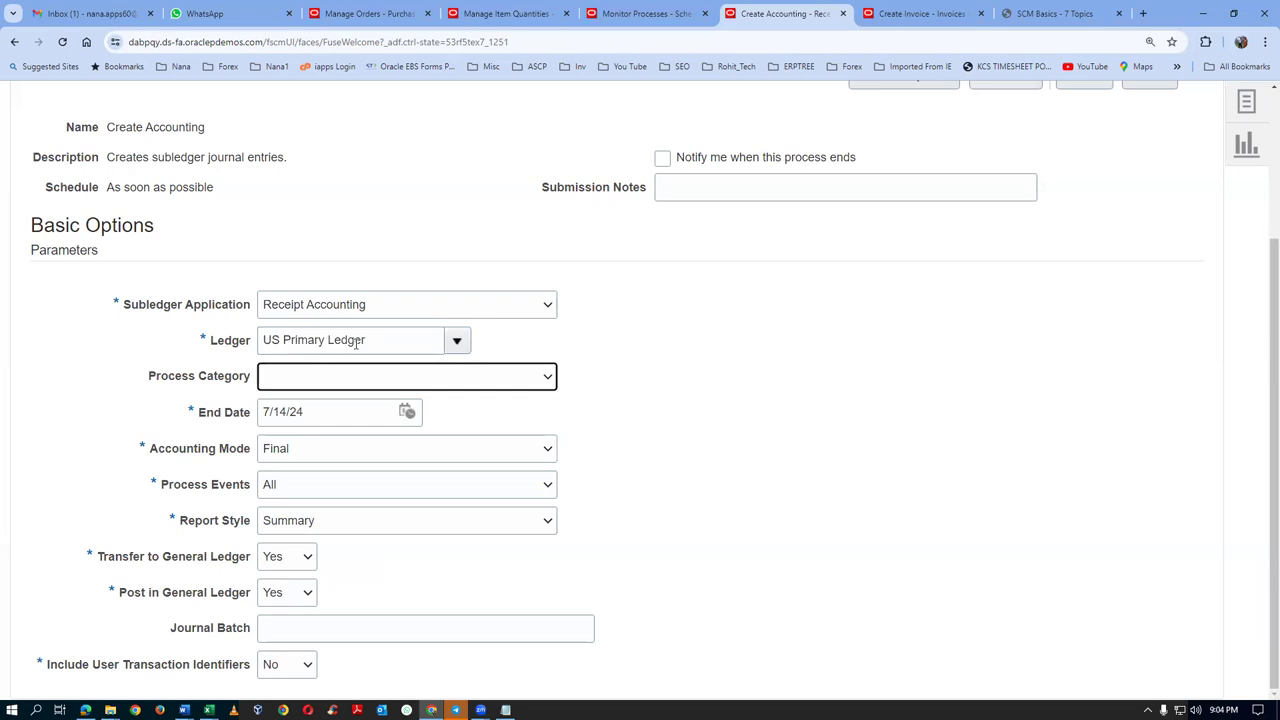
# Set the report style to Detail, submit the Create Accounting process and acknowledge the submission
pyautogui.click(301, 521)
pyautogui.click(330, 539)
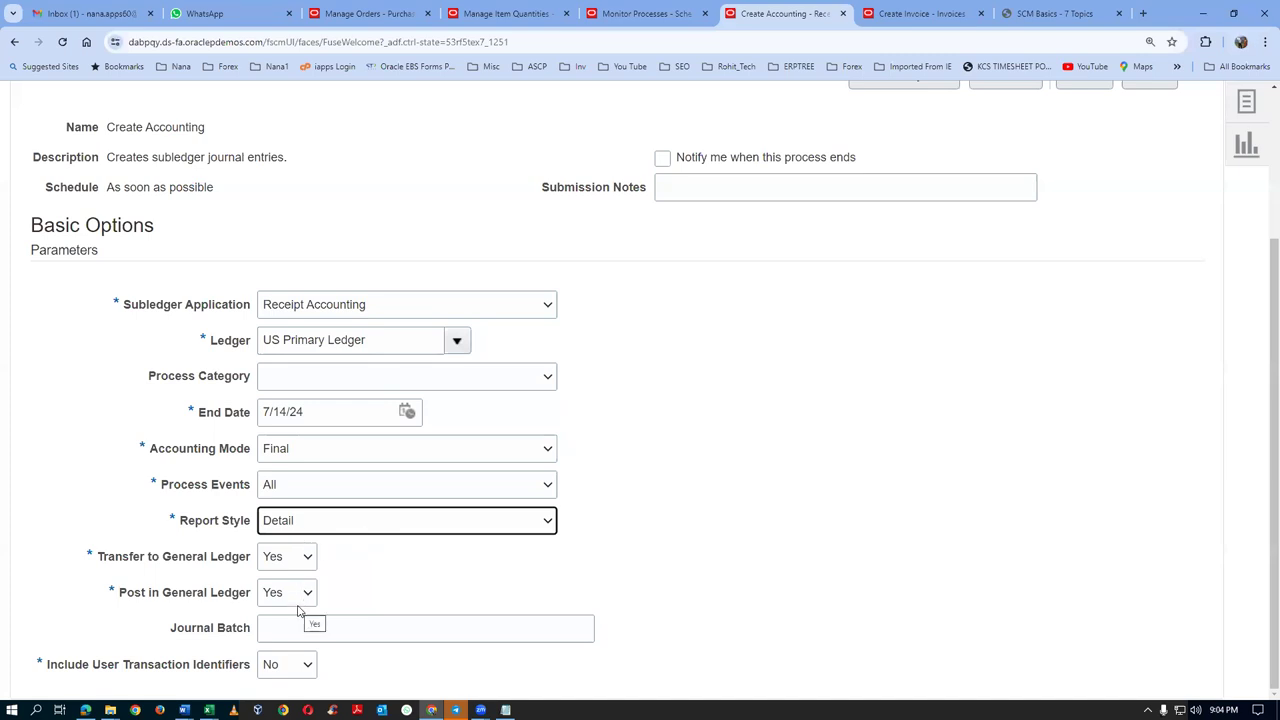
pyautogui.scroll(2, 838, 488)
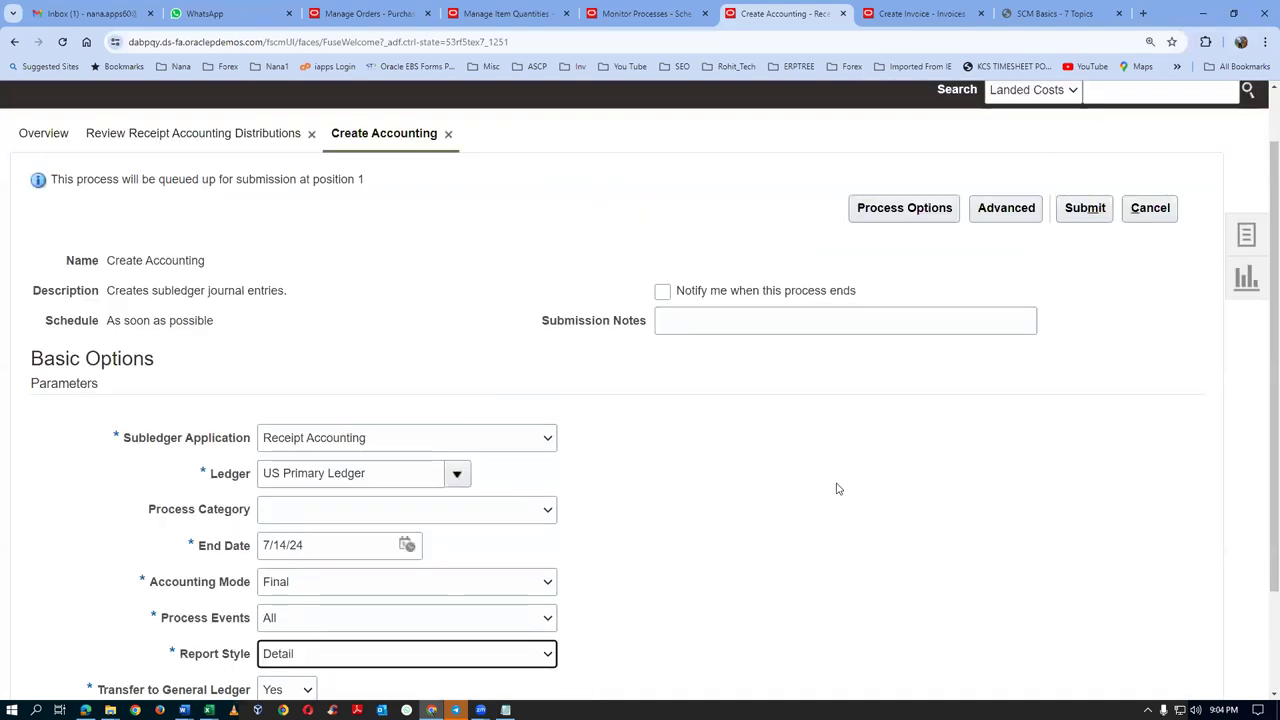
pyautogui.click(1085, 208)
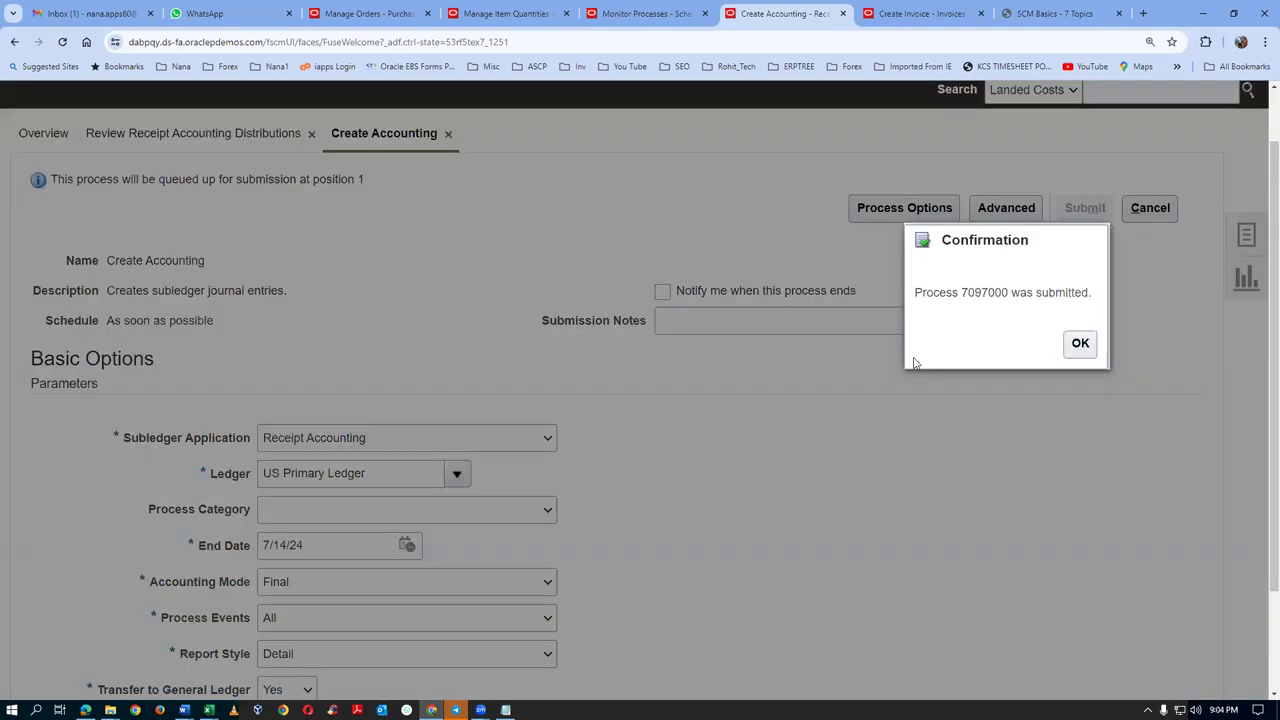
pyautogui.click(1079, 343)
# Check the status of the submitted Create Accounting process in the scheduled processes list, refreshing it repeatedly
pyautogui.click(655, 13)
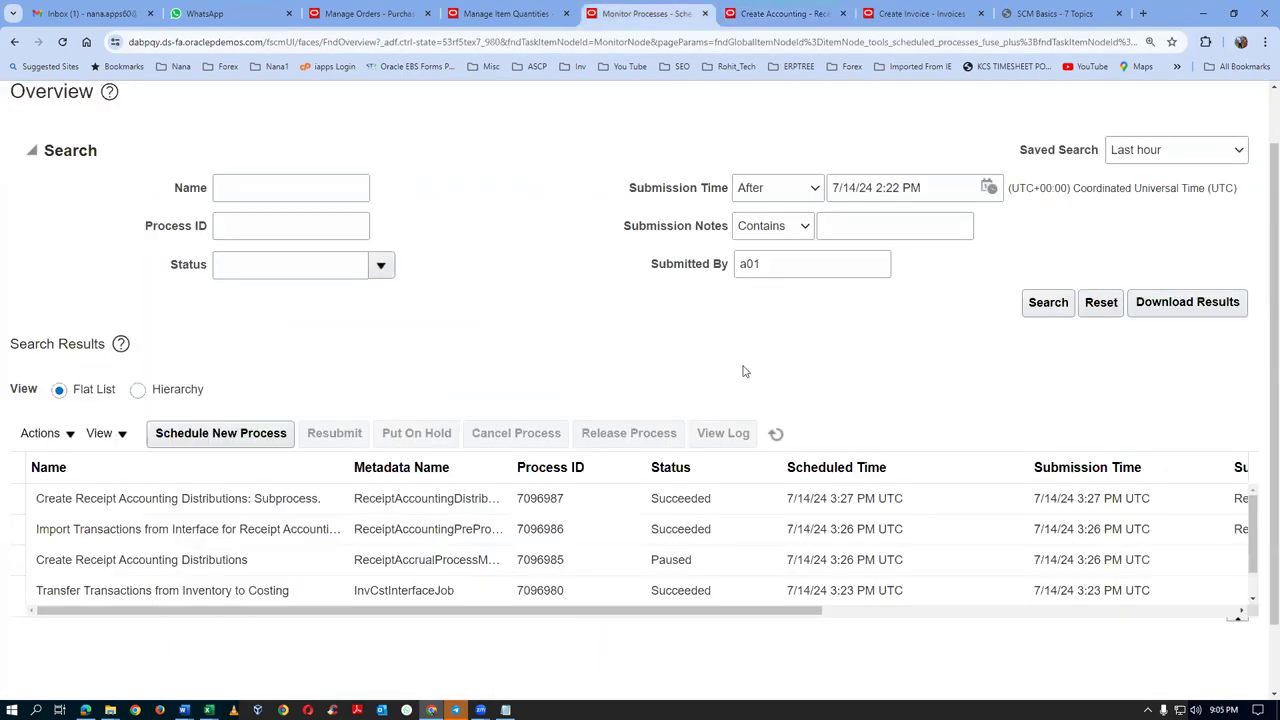
pyautogui.click(776, 436)
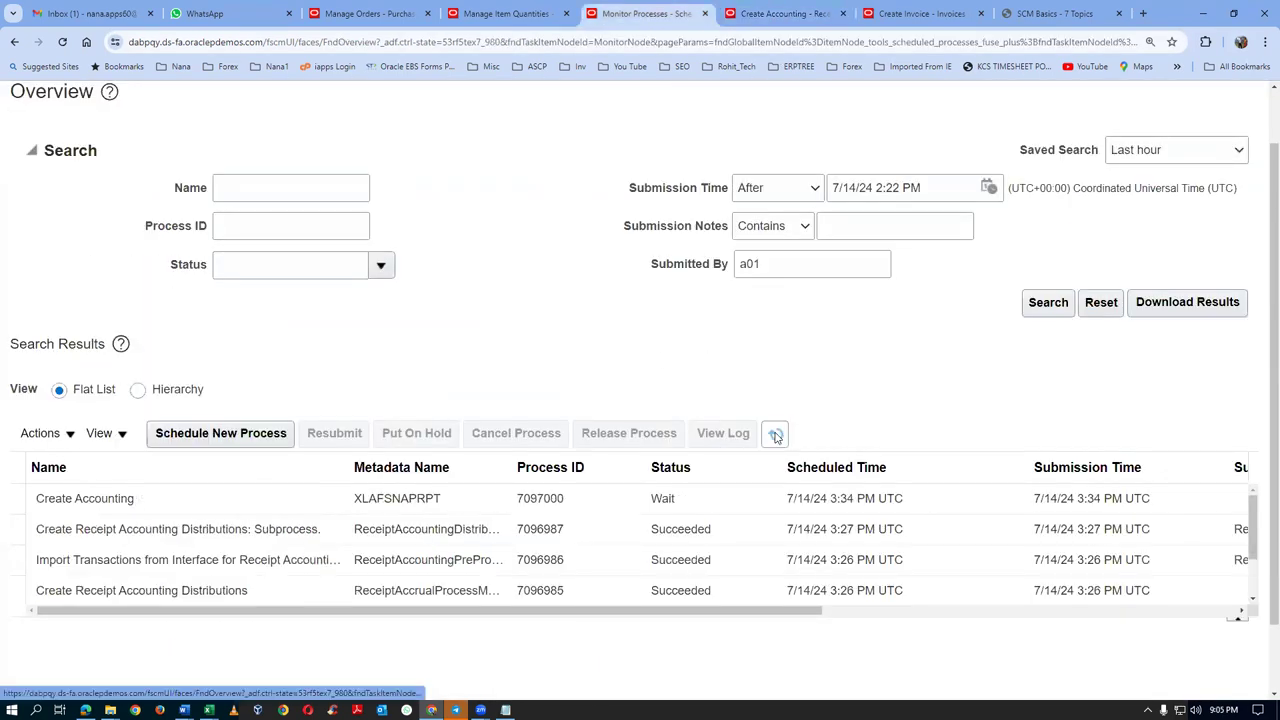
pyautogui.click(776, 436)
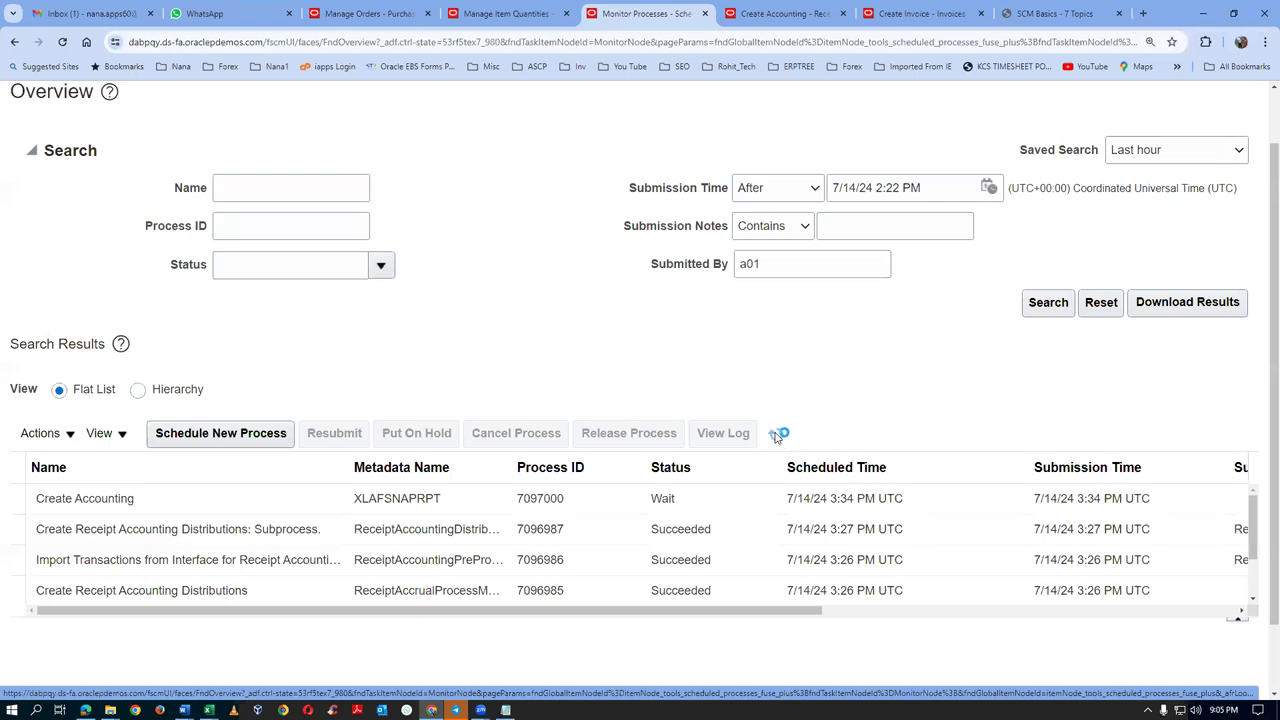
pyautogui.click(776, 436)
pyautogui.click(778, 436)
# Switch to the P_to_P_Process workbook in Excel, examine the Receiving Inspection debit and Inventory AP Accrual credit, and return to the scheduled processes
pyautogui.hotkey('alt', 'Tab')
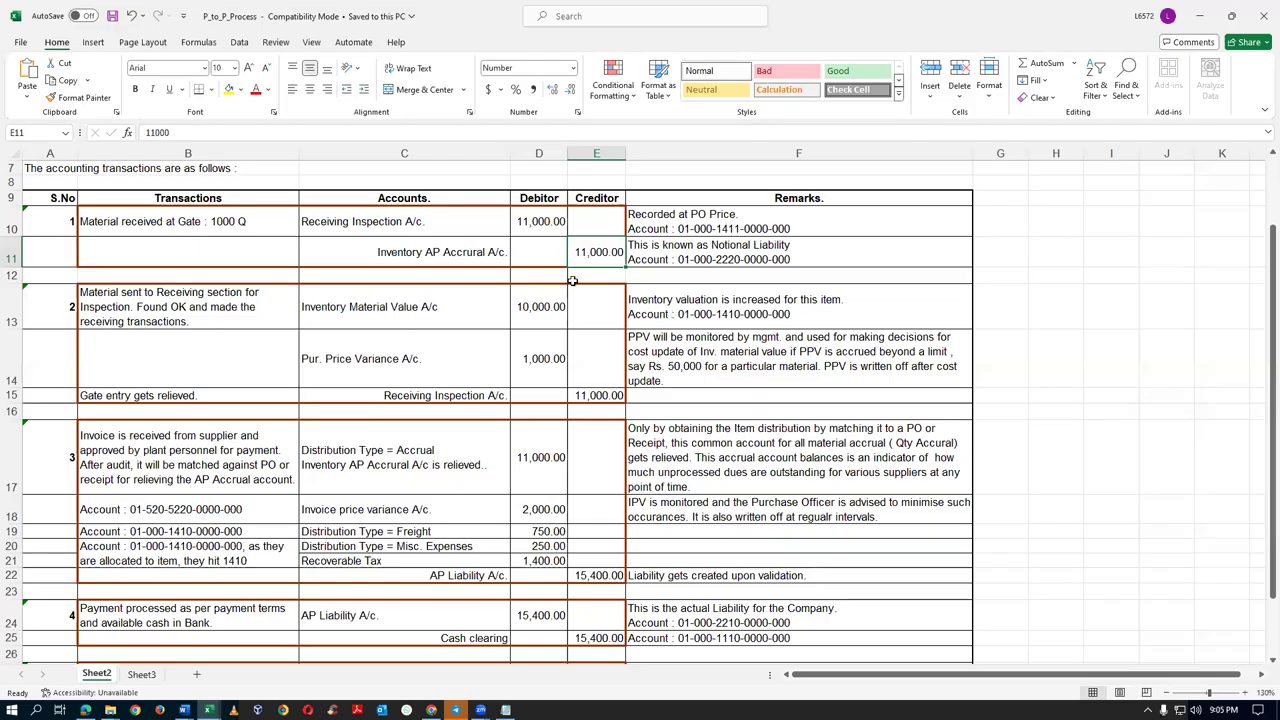
pyautogui.click(425, 229)
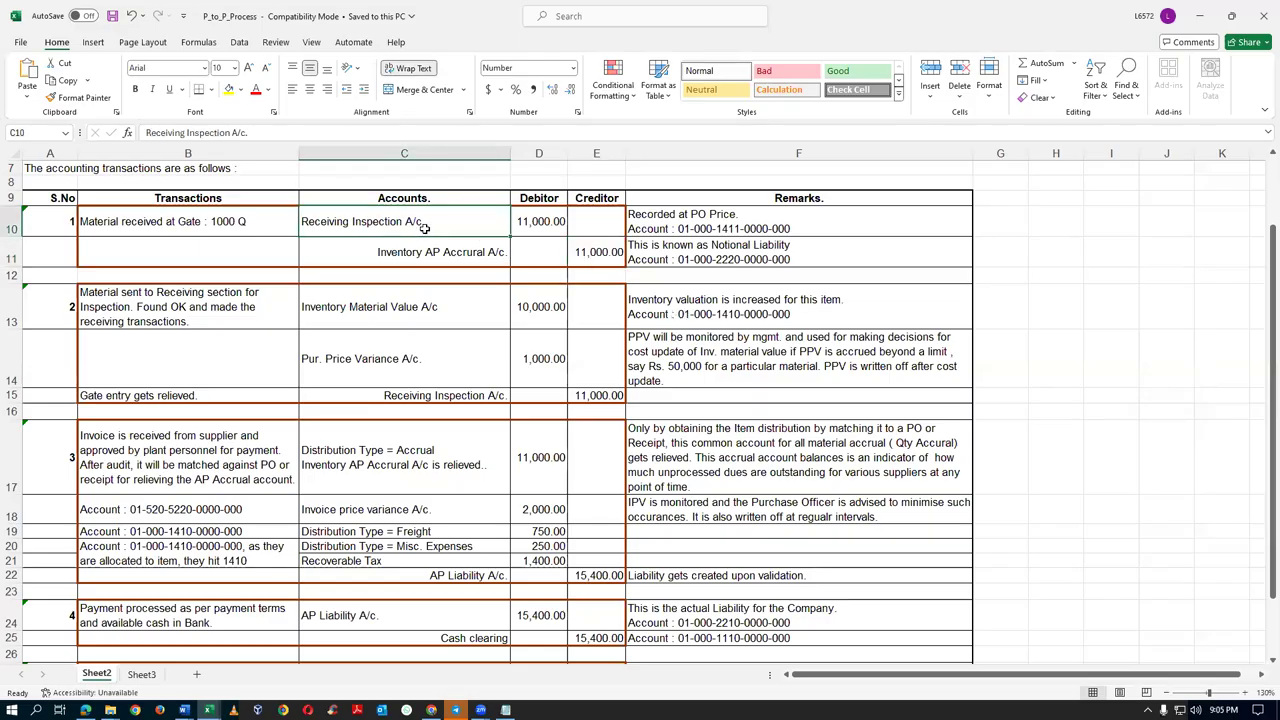
pyautogui.click(556, 224)
pyautogui.click(595, 254)
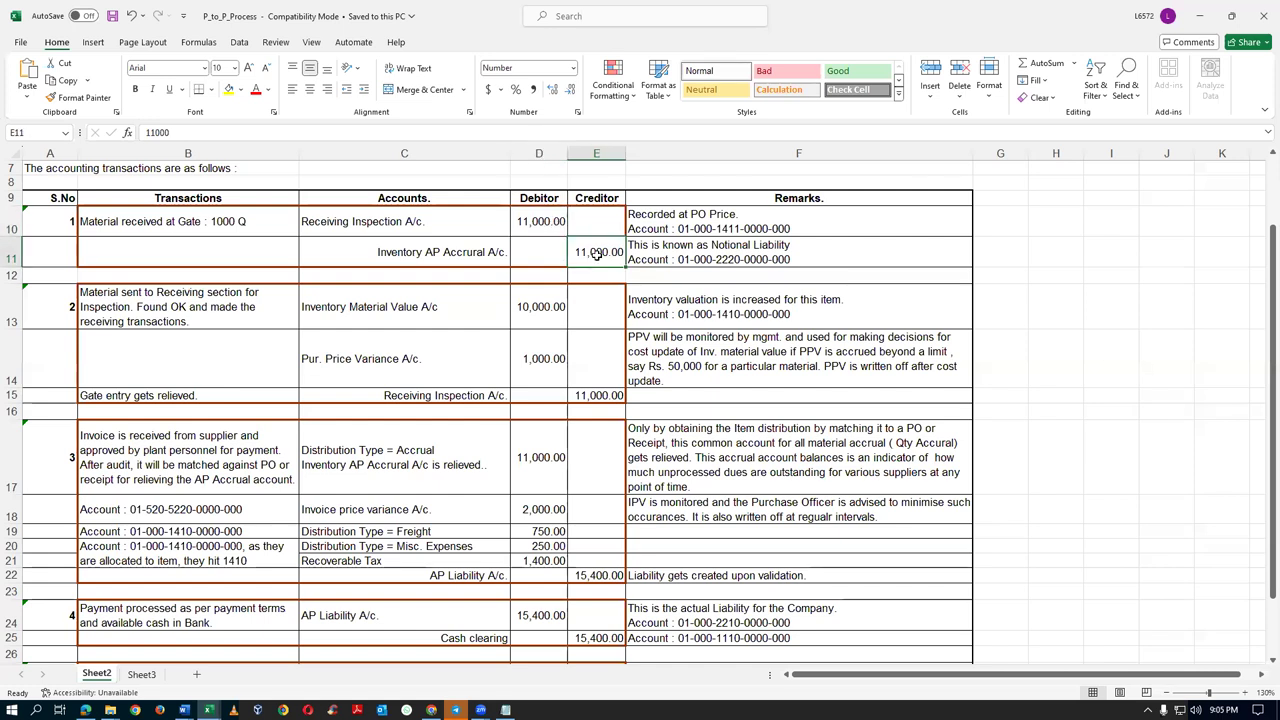
pyautogui.hotkey('alt', 'Tab')
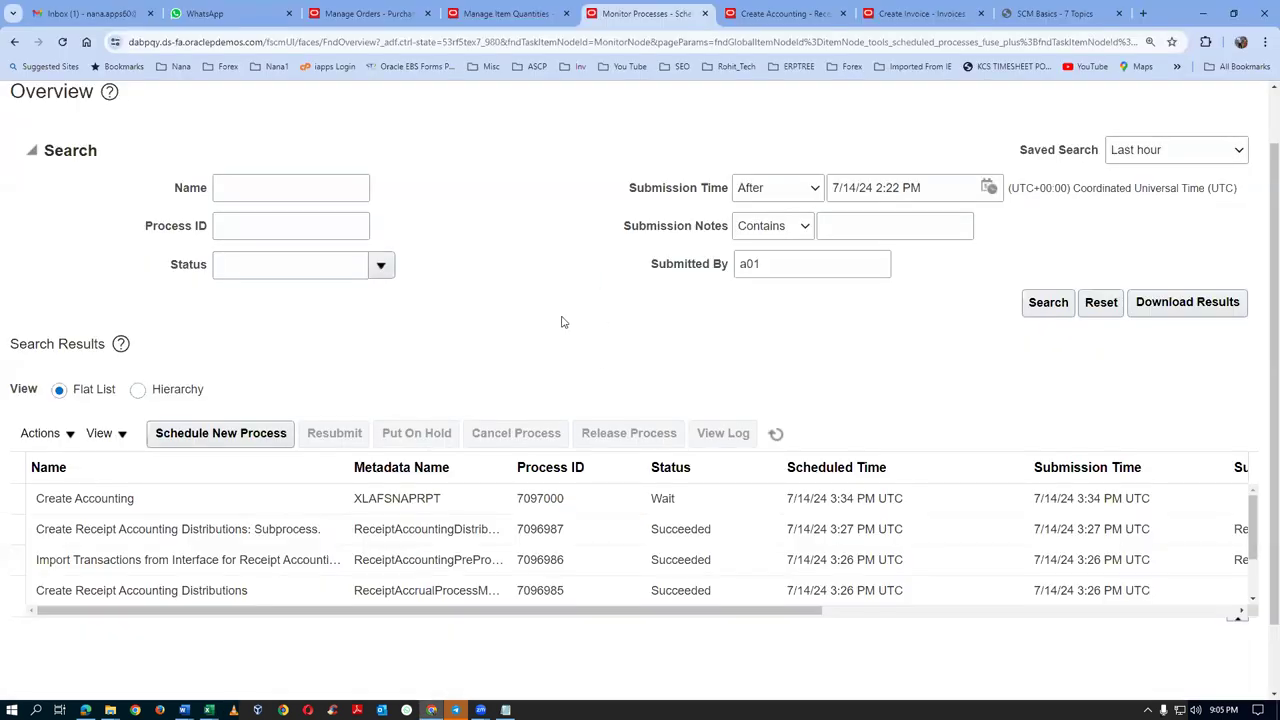
# Refresh the scheduled processes list repeatedly to monitor Create Accounting and its journal posting and import subprocesses
pyautogui.click(780, 434)
pyautogui.click(780, 434)
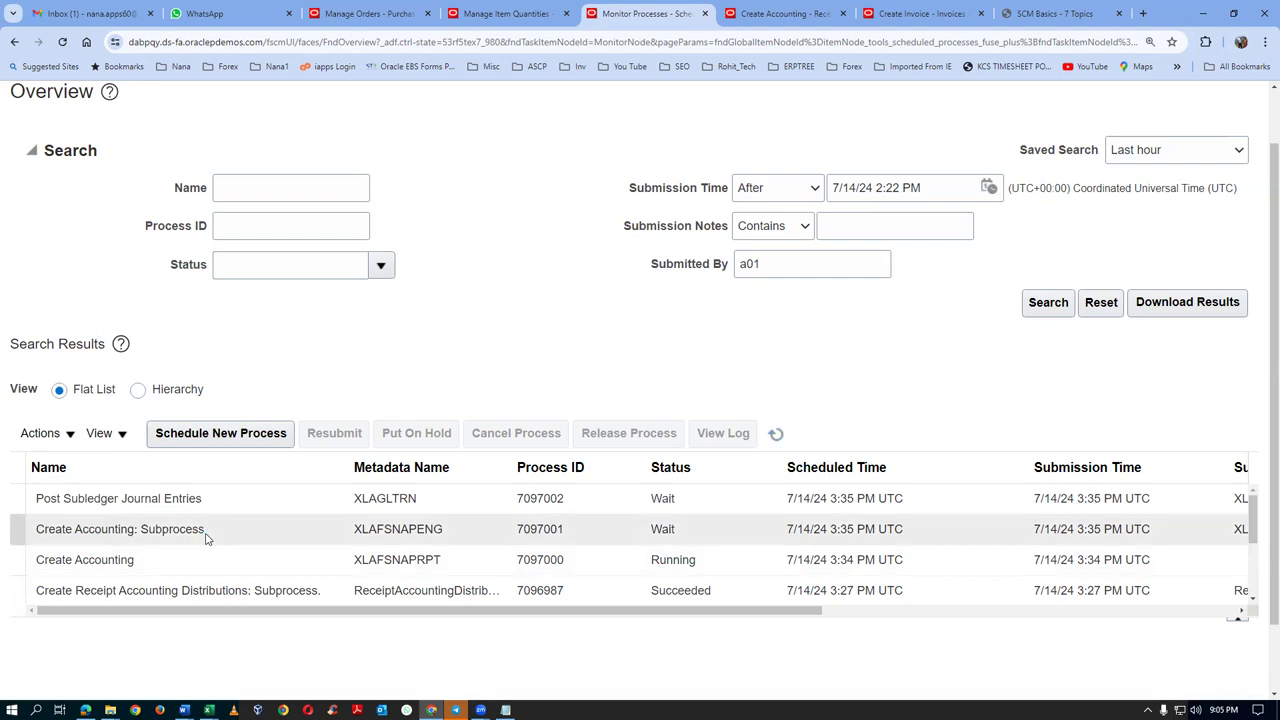
pyautogui.click(780, 435)
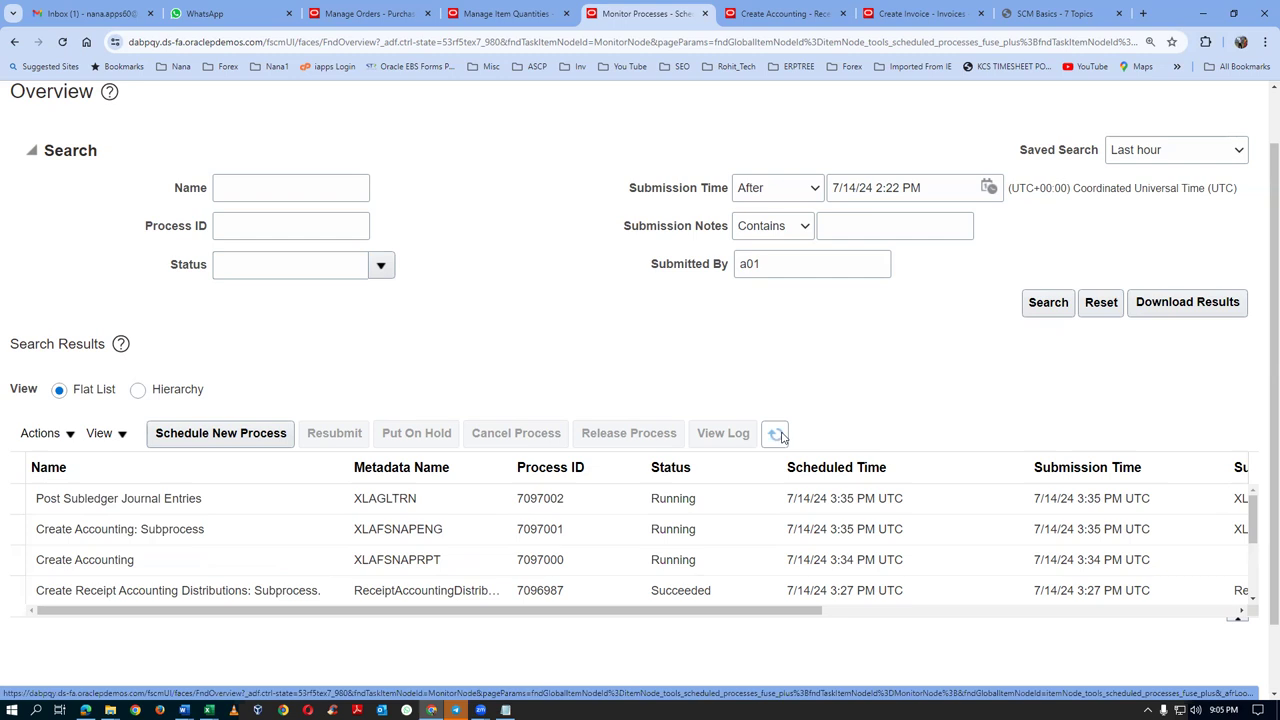
pyautogui.click(780, 435)
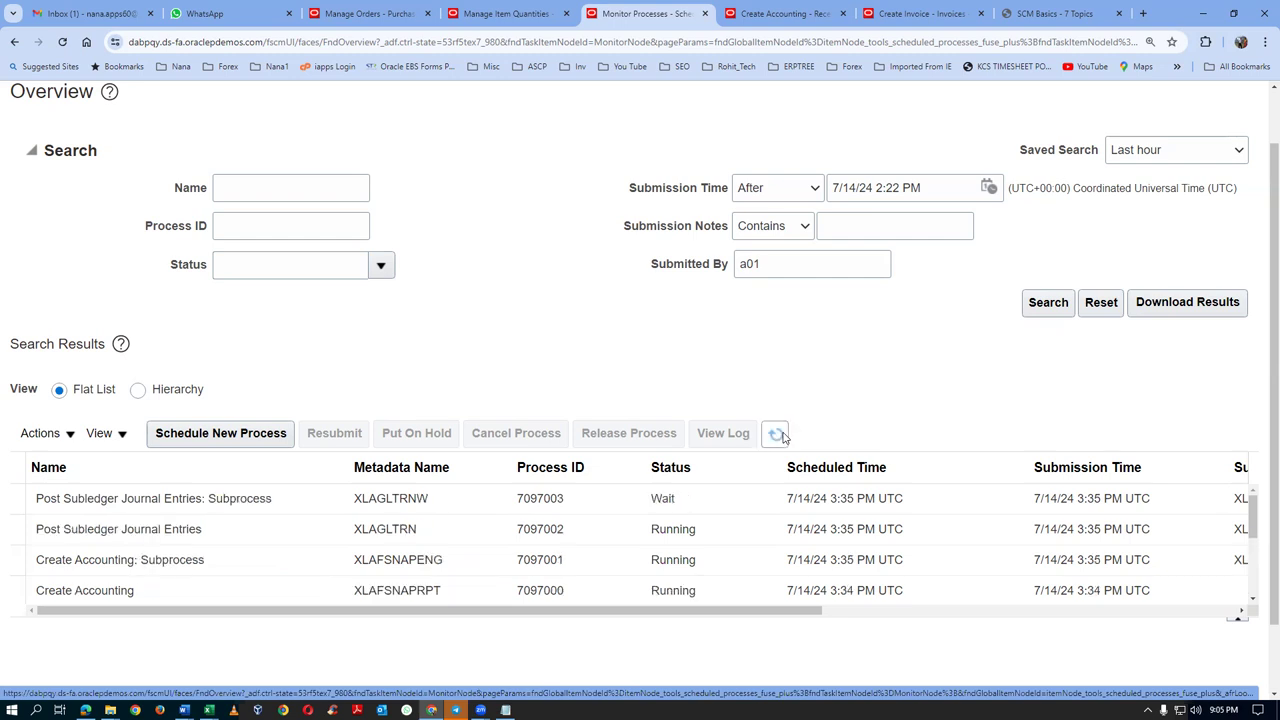
pyautogui.click(780, 435)
pyautogui.click(778, 435)
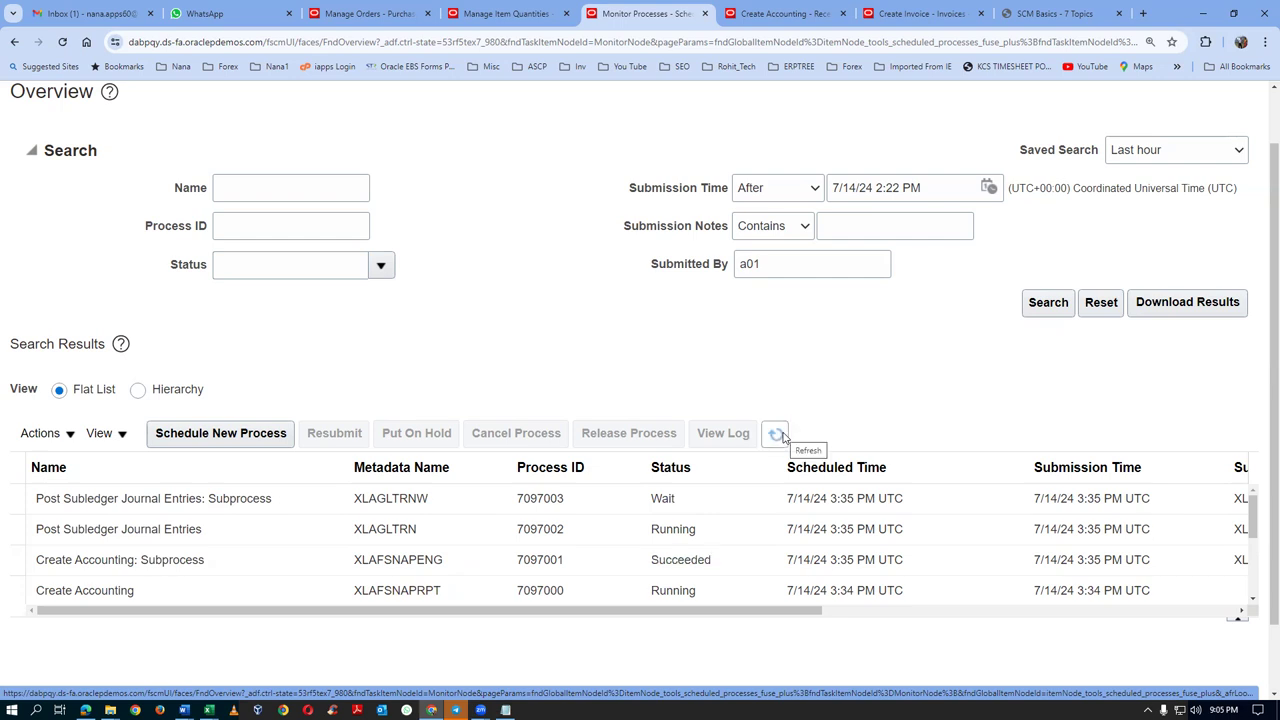
pyautogui.click(778, 434)
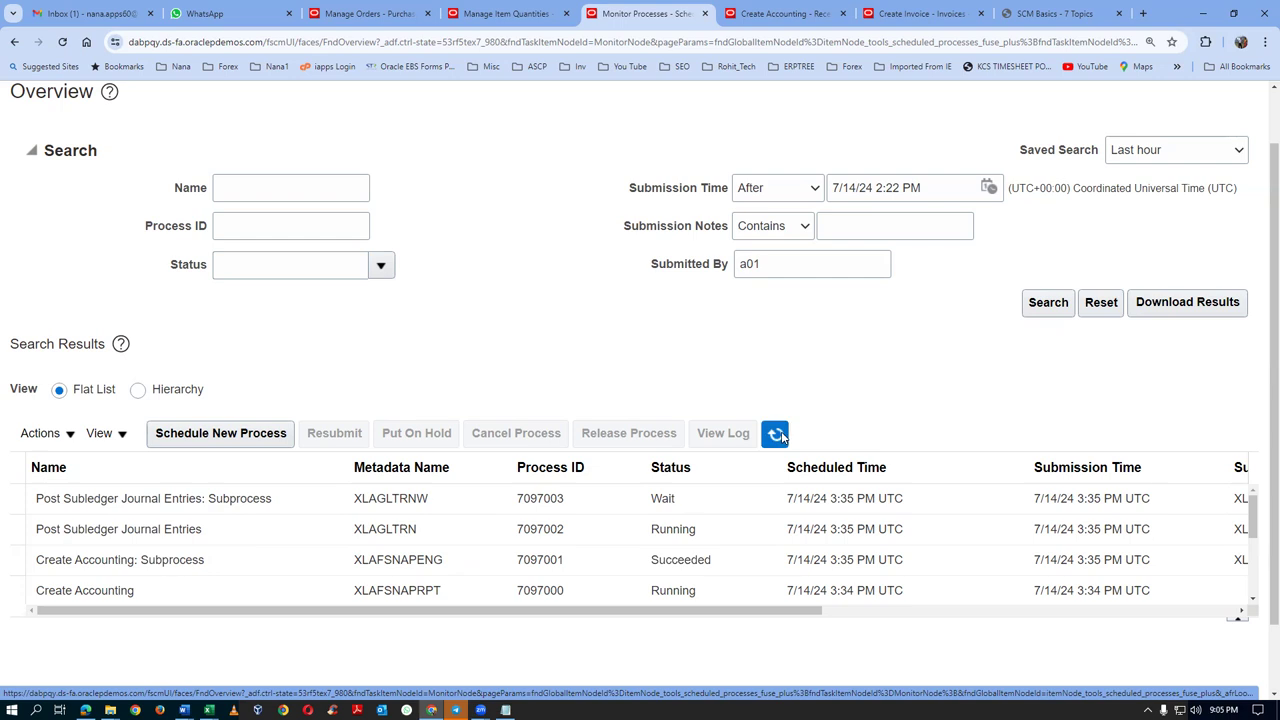
pyautogui.click(780, 435)
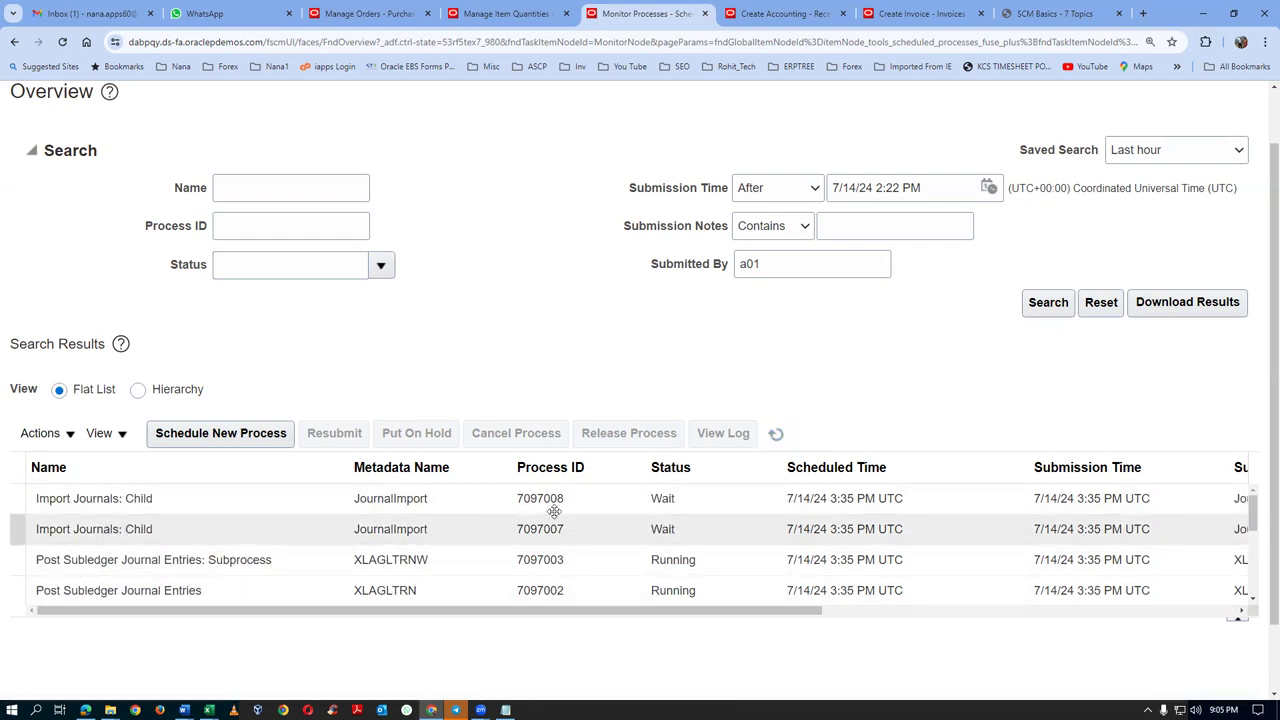
pyautogui.click(778, 434)
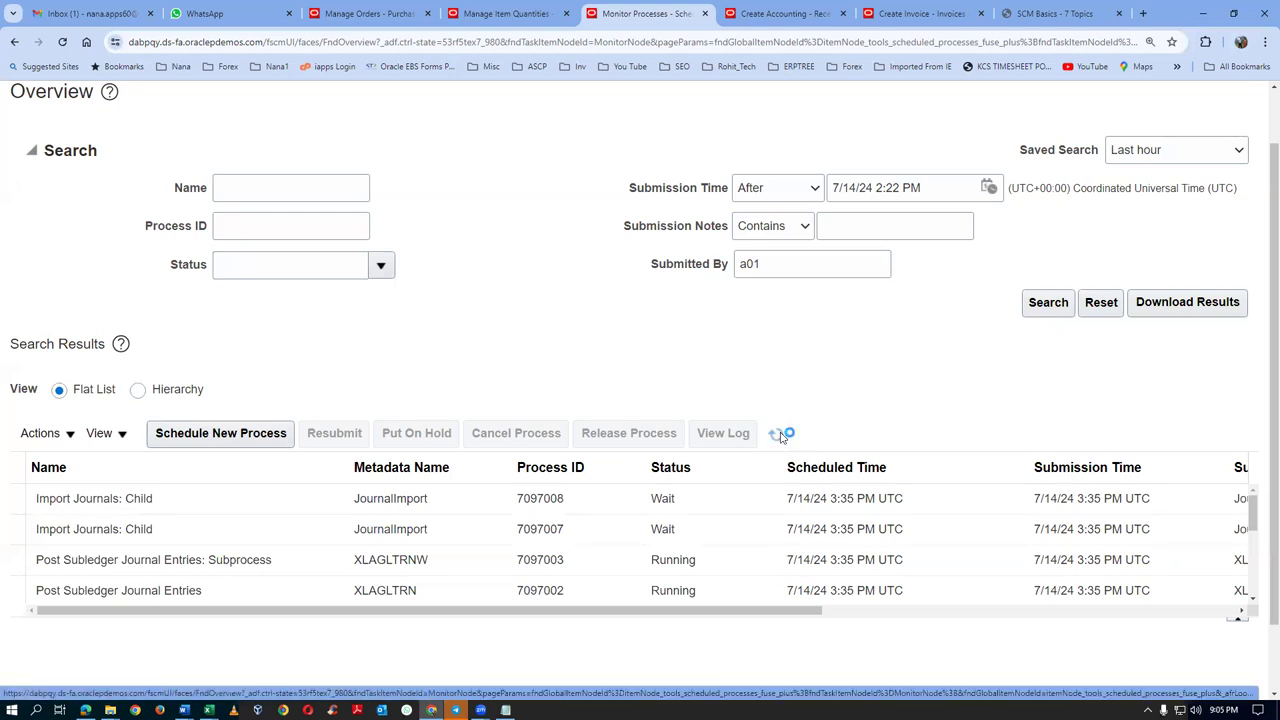
pyautogui.click(778, 434)
pyautogui.click(779, 437)
pyautogui.click(780, 437)
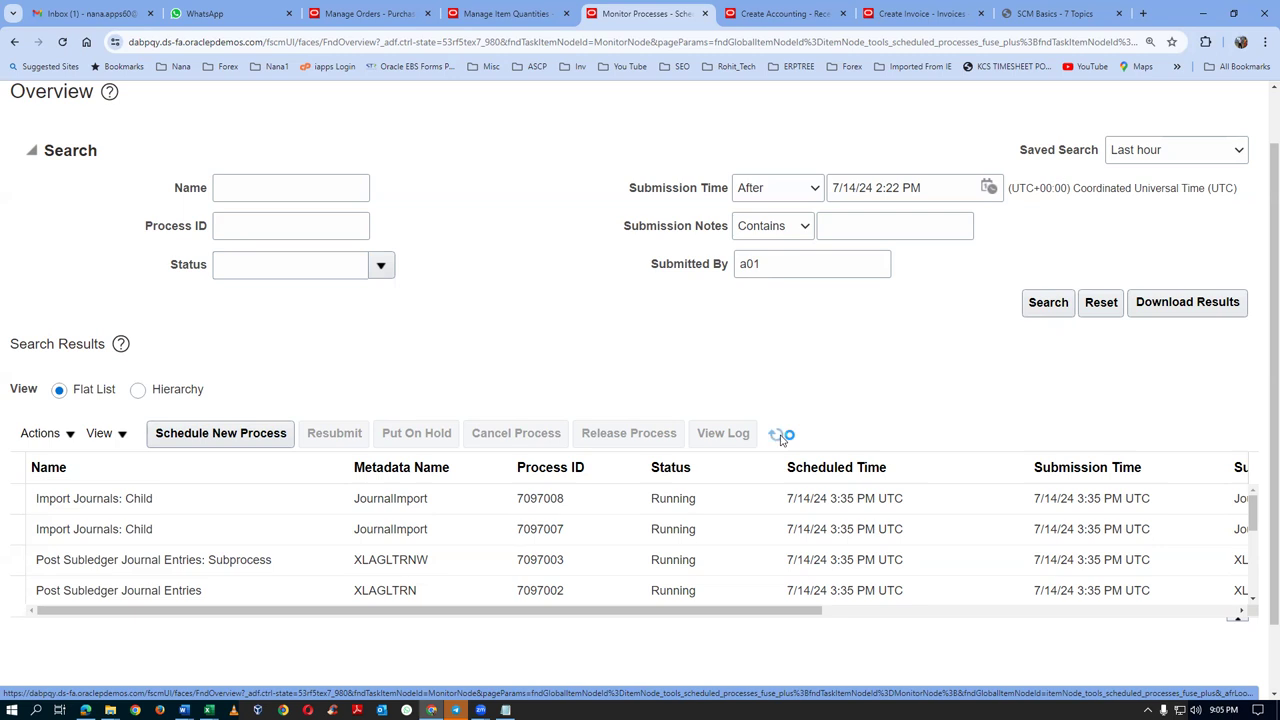
pyautogui.click(779, 437)
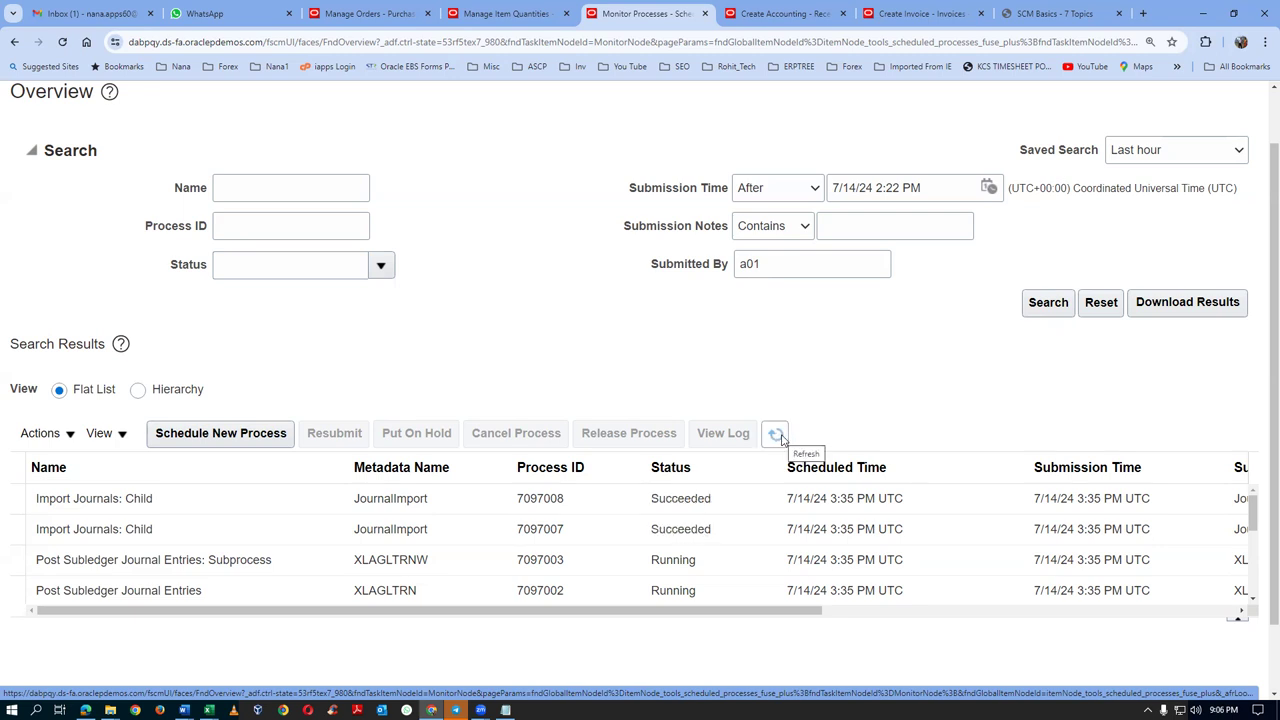
pyautogui.click(782, 437)
# Review the gate receipt's debit and credit entries in the P_to_P_Process workbook in Excel, and return to refresh the scheduled processes list
pyautogui.hotkey('alt', 'Tab')
pyautogui.click(406, 218)
pyautogui.click(427, 251)
pyautogui.click(596, 252)
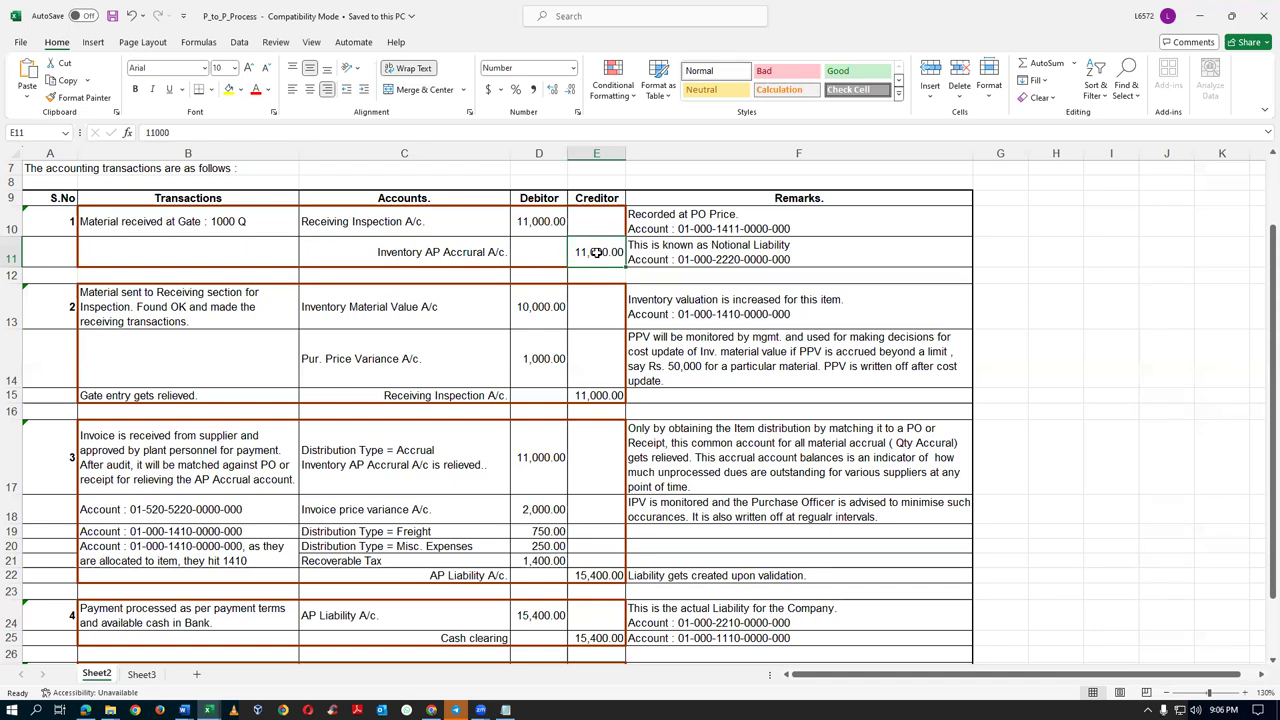
pyautogui.click(548, 224)
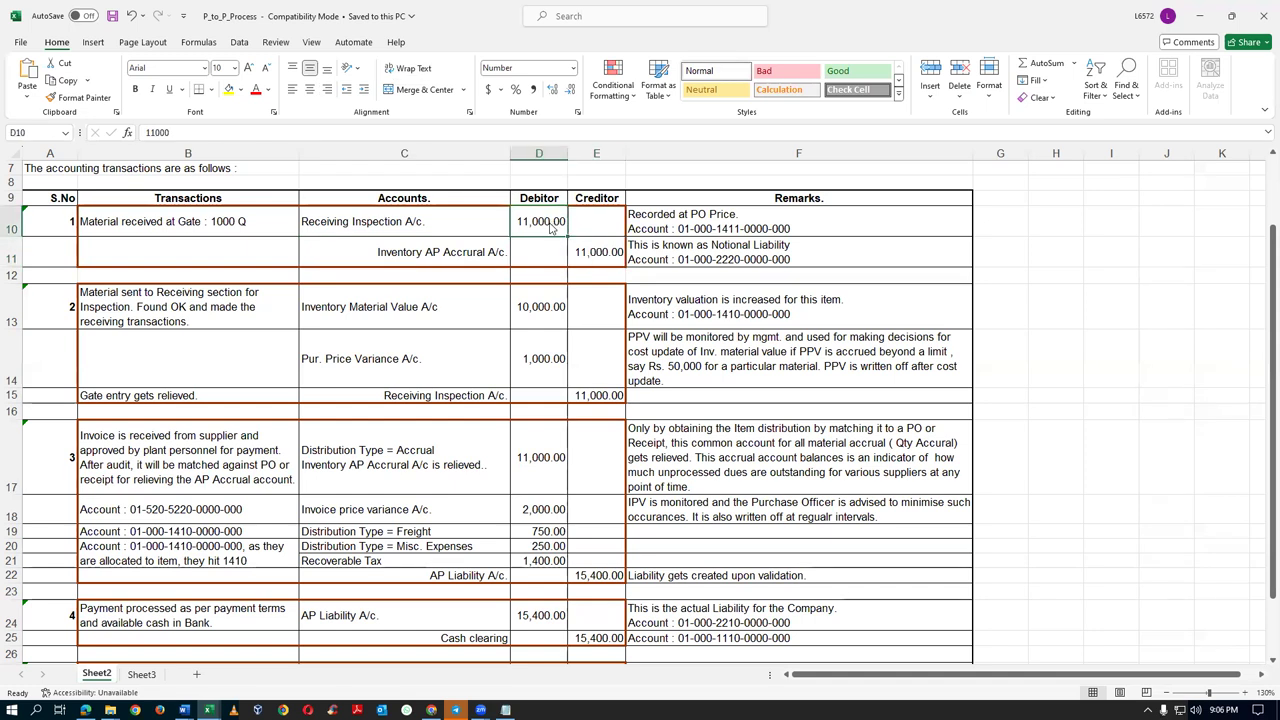
pyautogui.hotkey('alt', 'Tab')
pyautogui.click(779, 437)
pyautogui.click(779, 437)
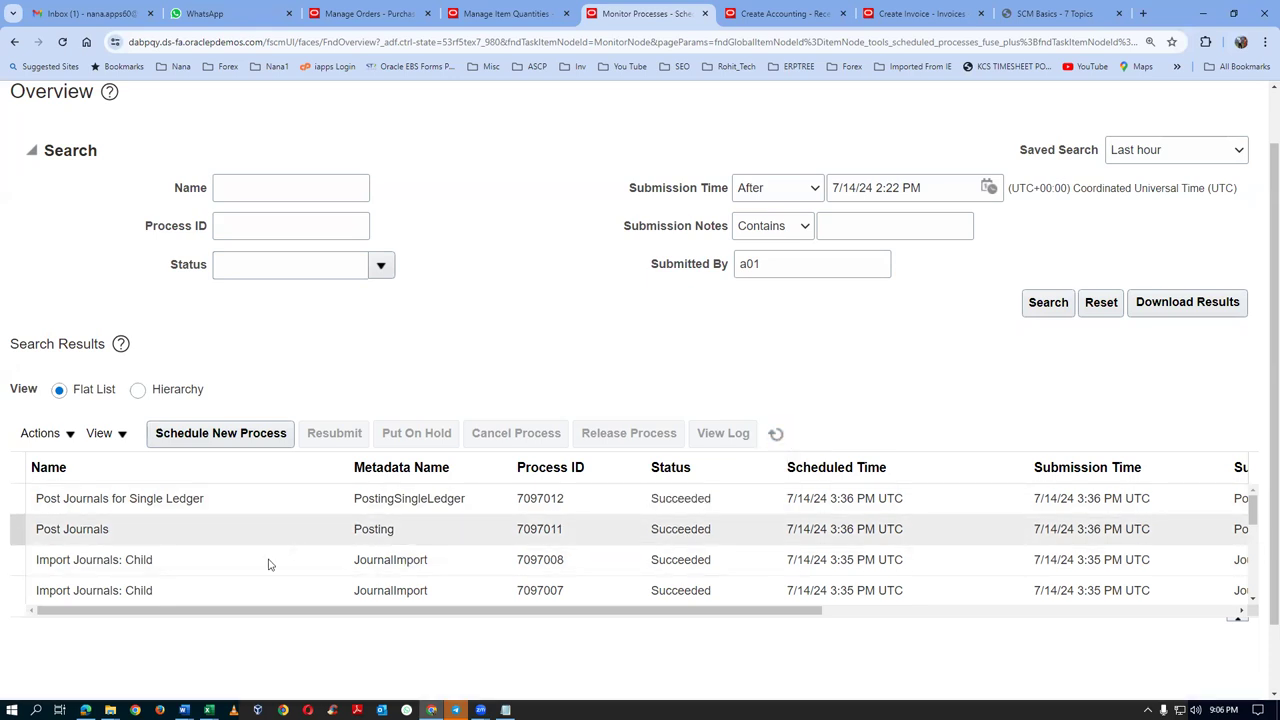
# Refresh the scheduled processes list repeatedly to monitor the Create Accounting Execution Report
pyautogui.click(773, 444)
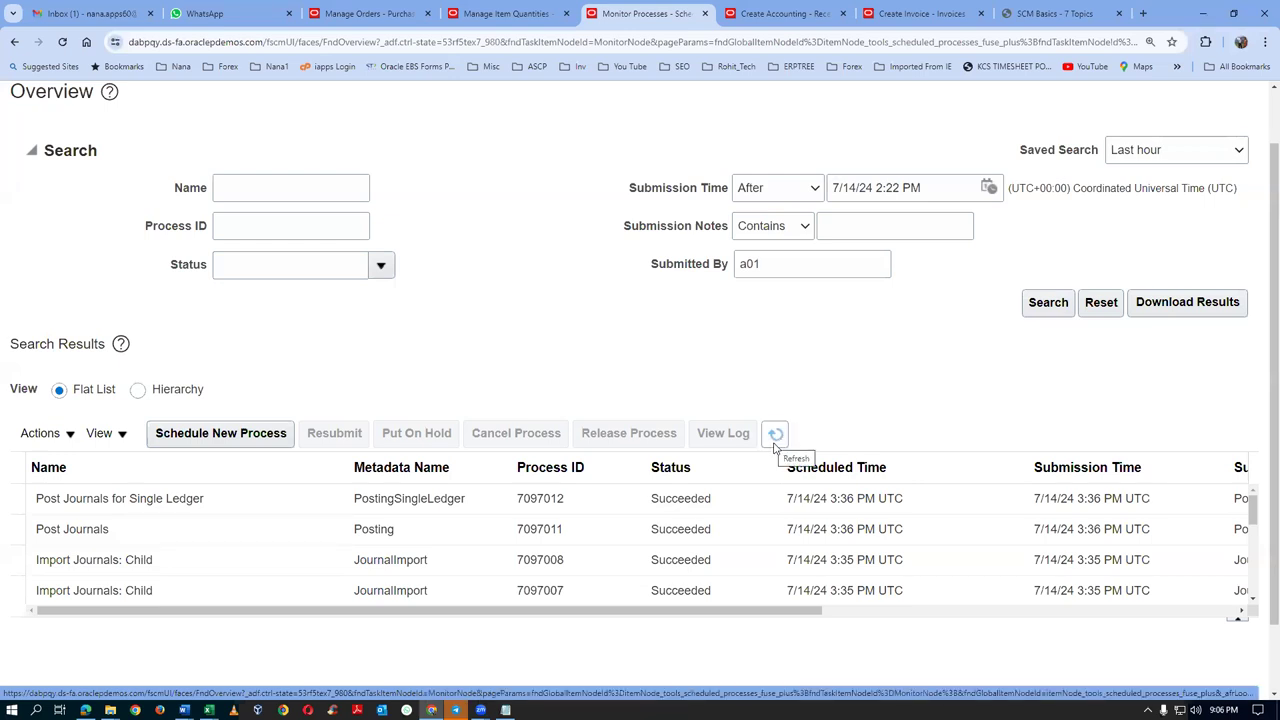
pyautogui.click(775, 436)
pyautogui.click(774, 440)
pyautogui.click(775, 440)
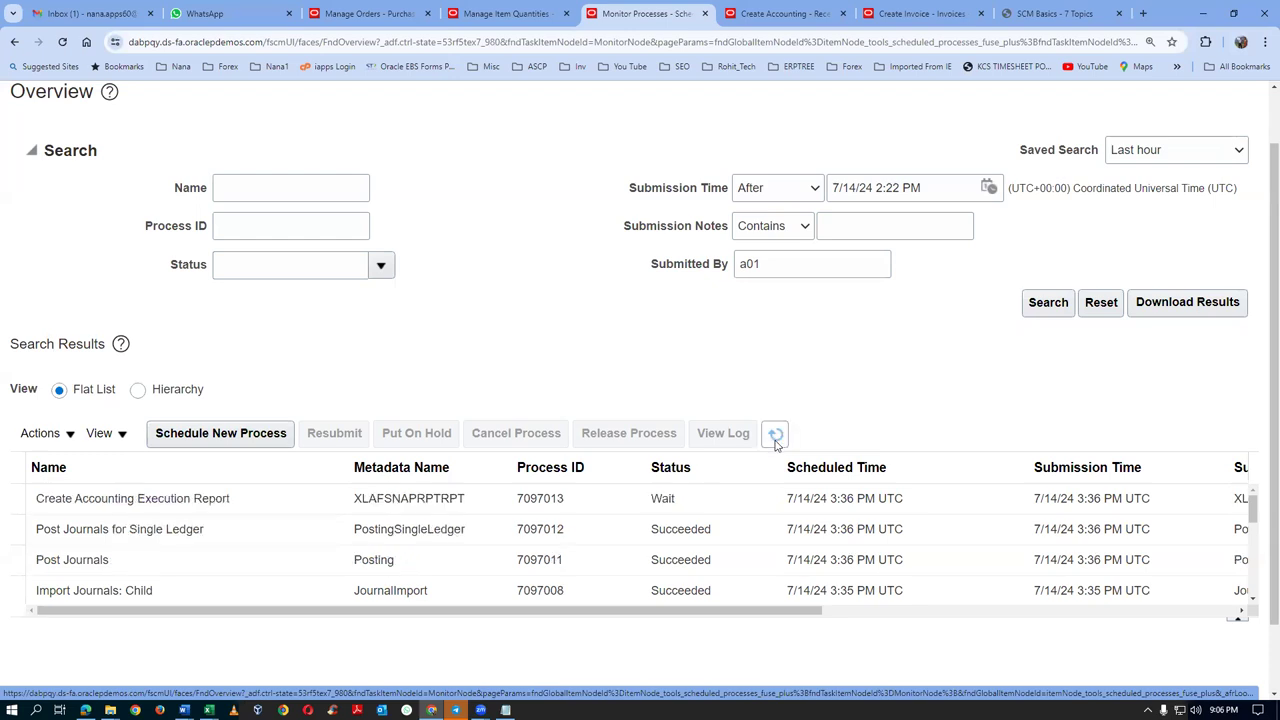
pyautogui.click(775, 440)
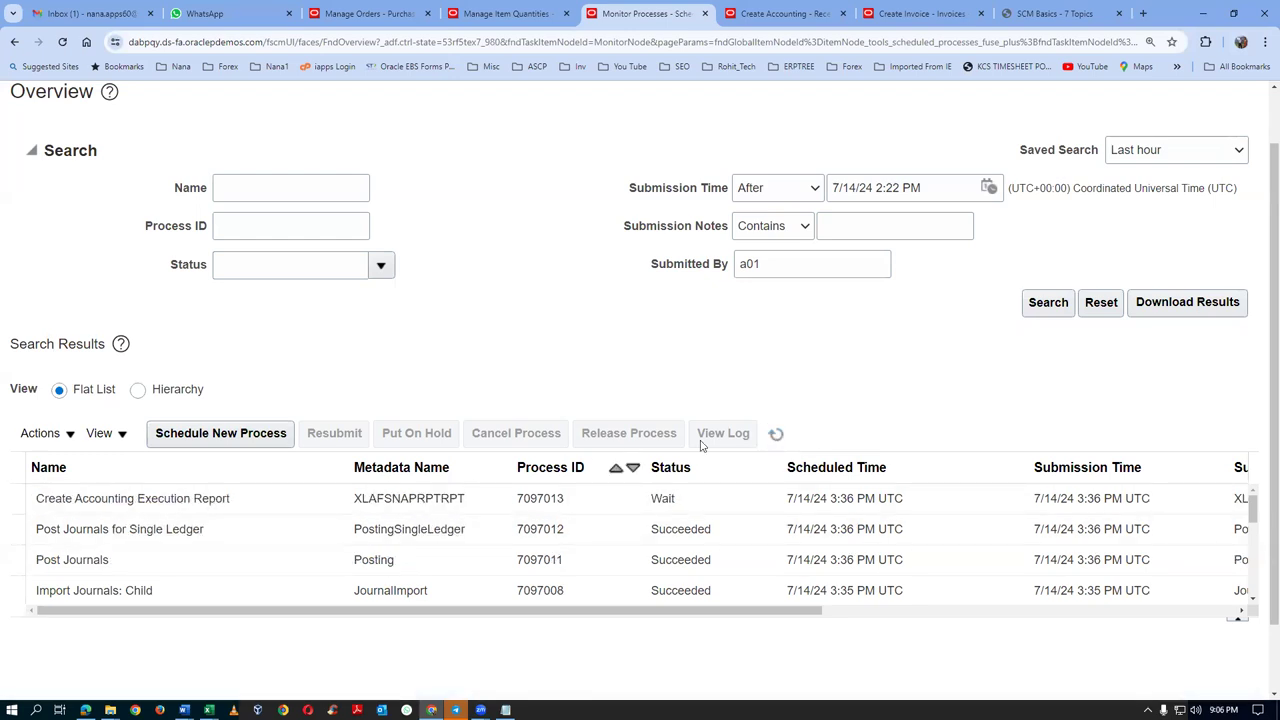
pyautogui.click(770, 438)
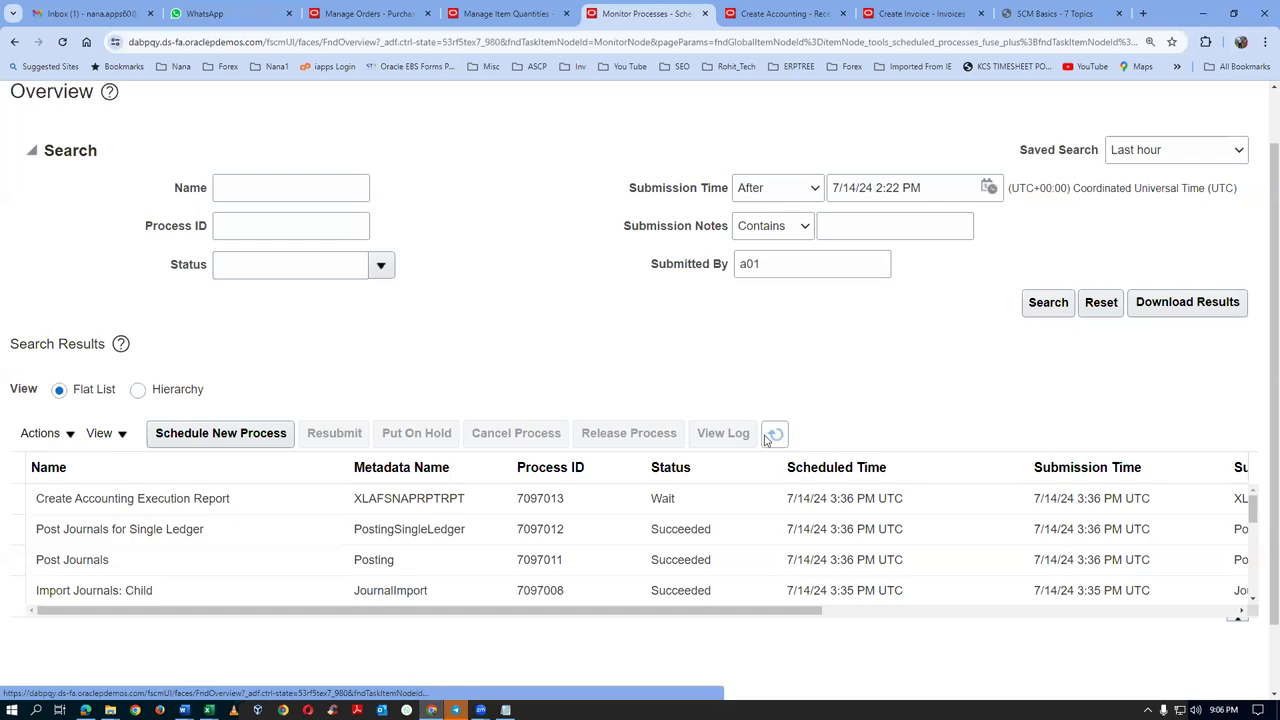
pyautogui.click(776, 440)
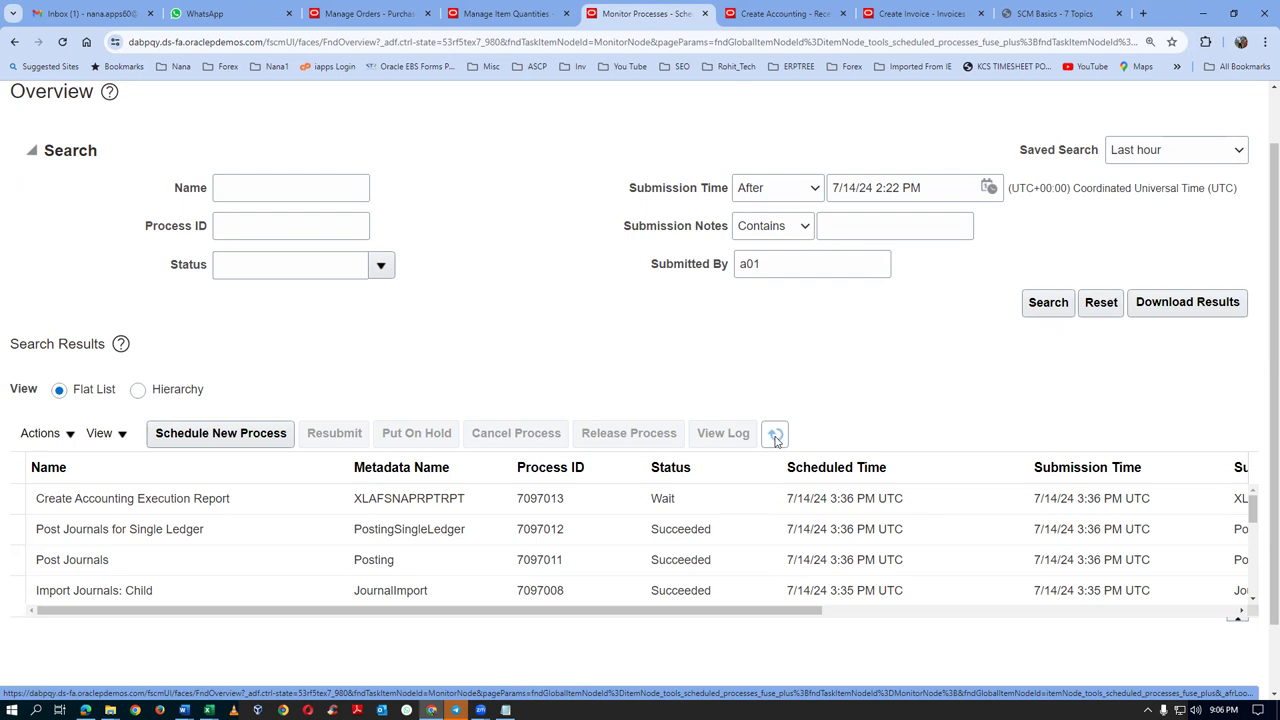
pyautogui.click(777, 440)
pyautogui.click(777, 440)
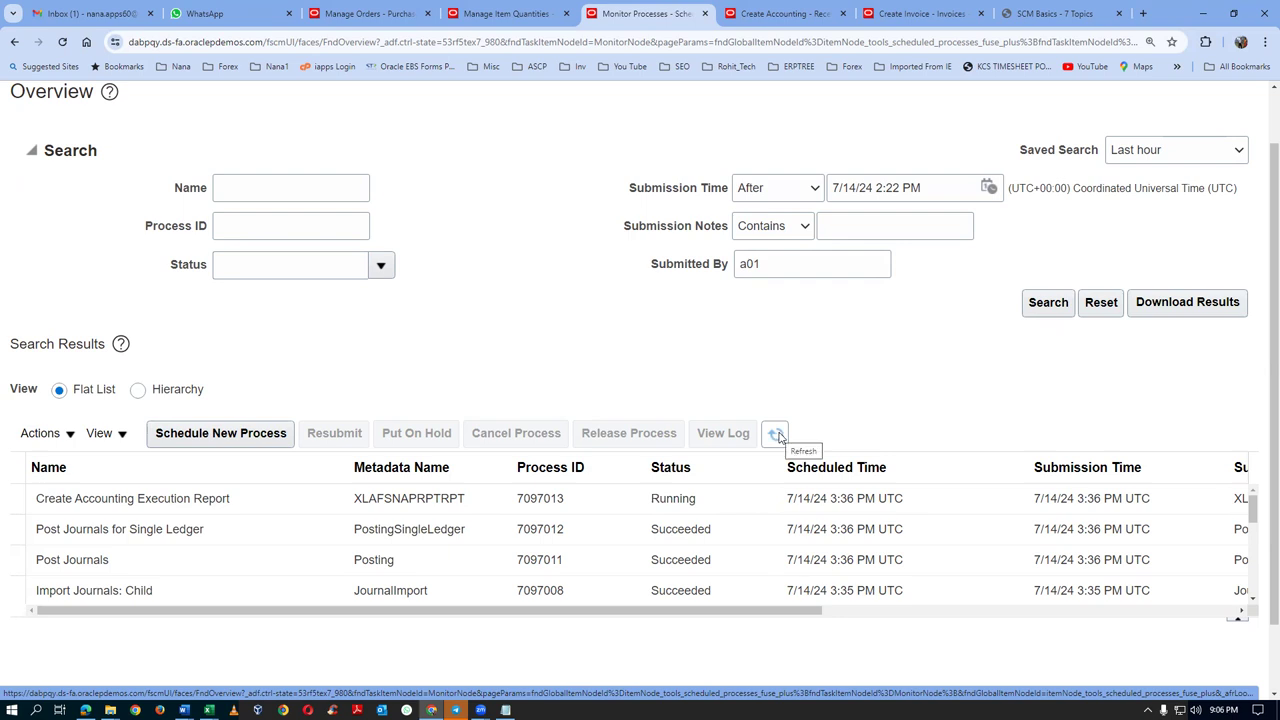
pyautogui.click(777, 436)
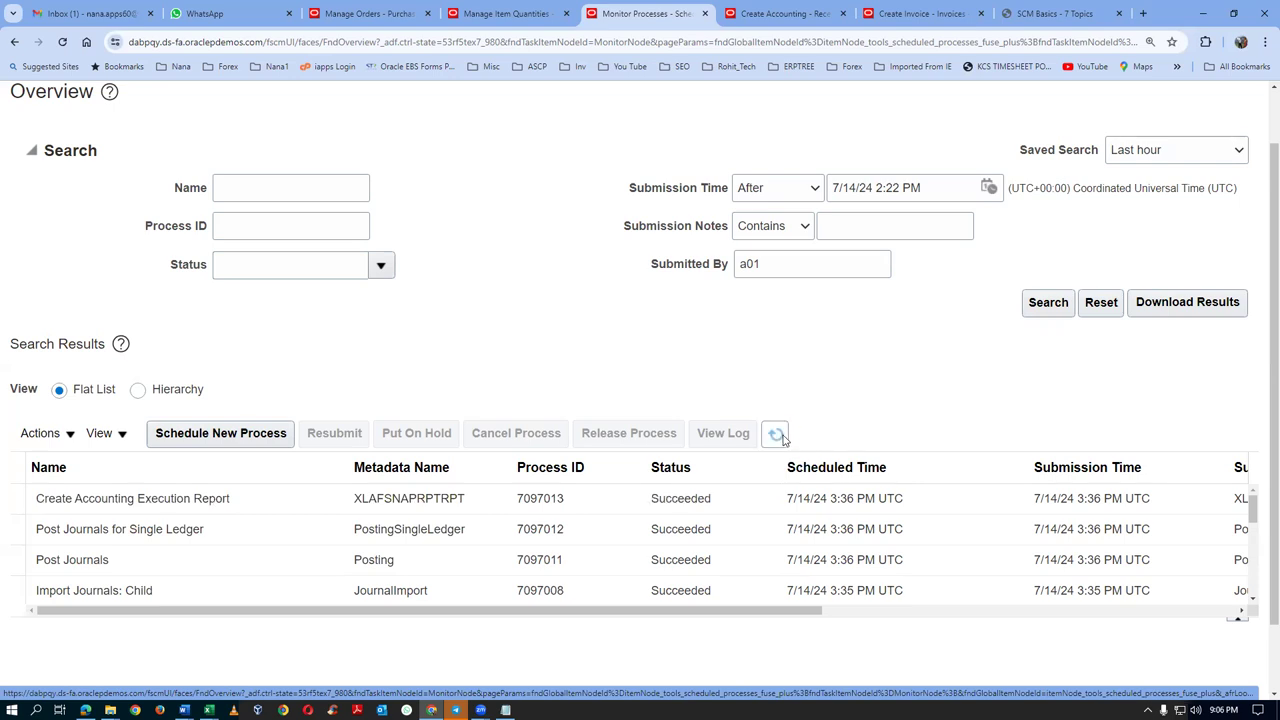
pyautogui.click(782, 437)
pyautogui.click(784, 440)
# Republish the Create Accounting Execution Report output, export it as PDF, and open the downloaded file
pyautogui.click(262, 498)
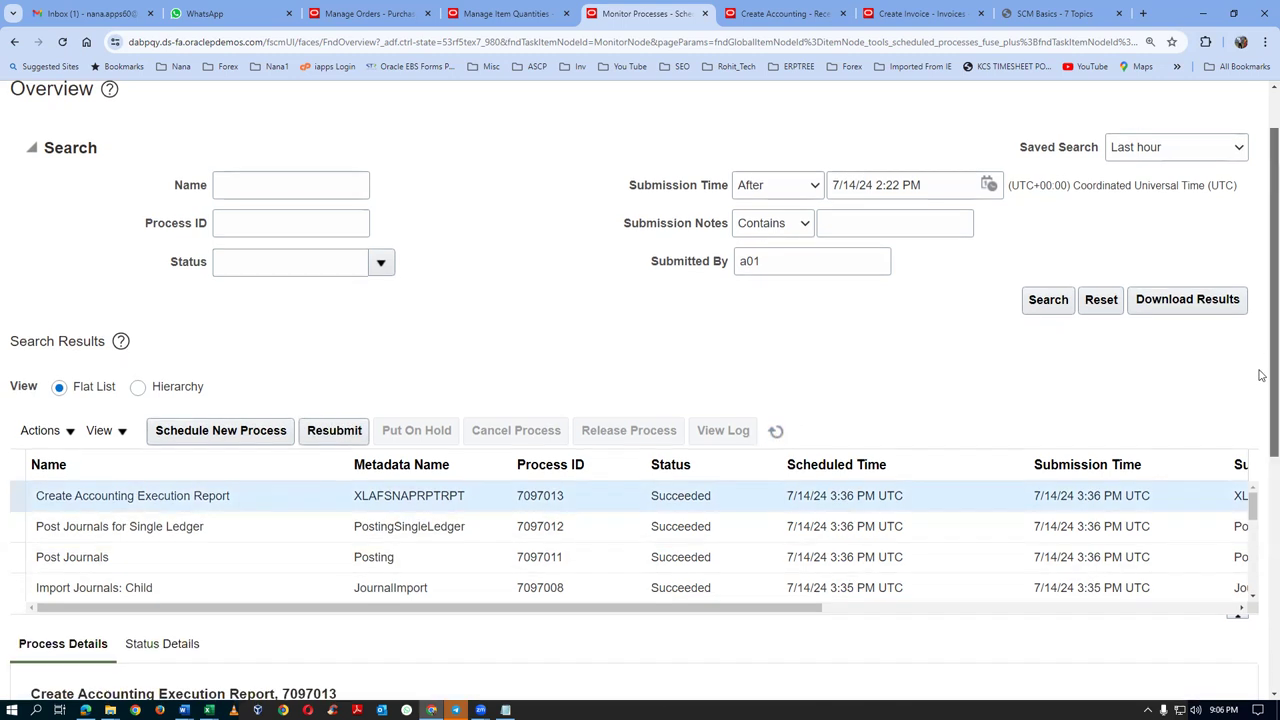
pyautogui.scroll(-3, 210, 554)
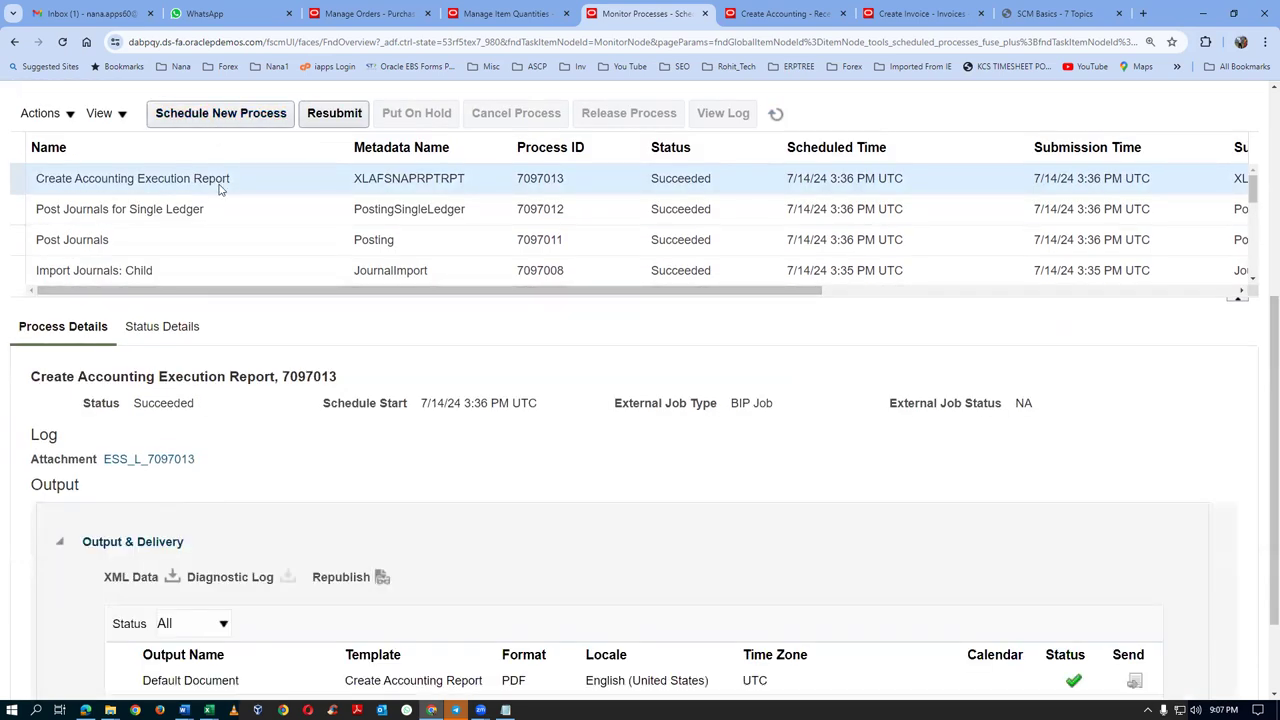
pyautogui.click(383, 580)
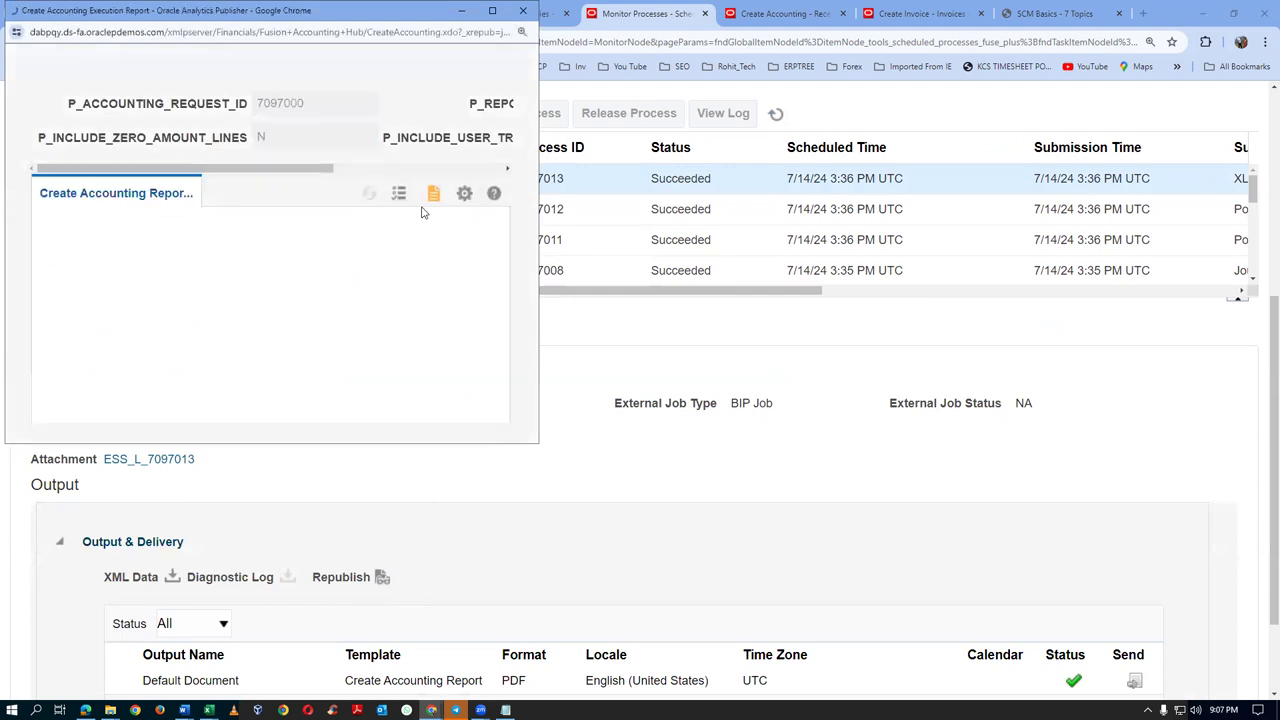
pyautogui.click(464, 195)
pyautogui.moveTo(420, 221)
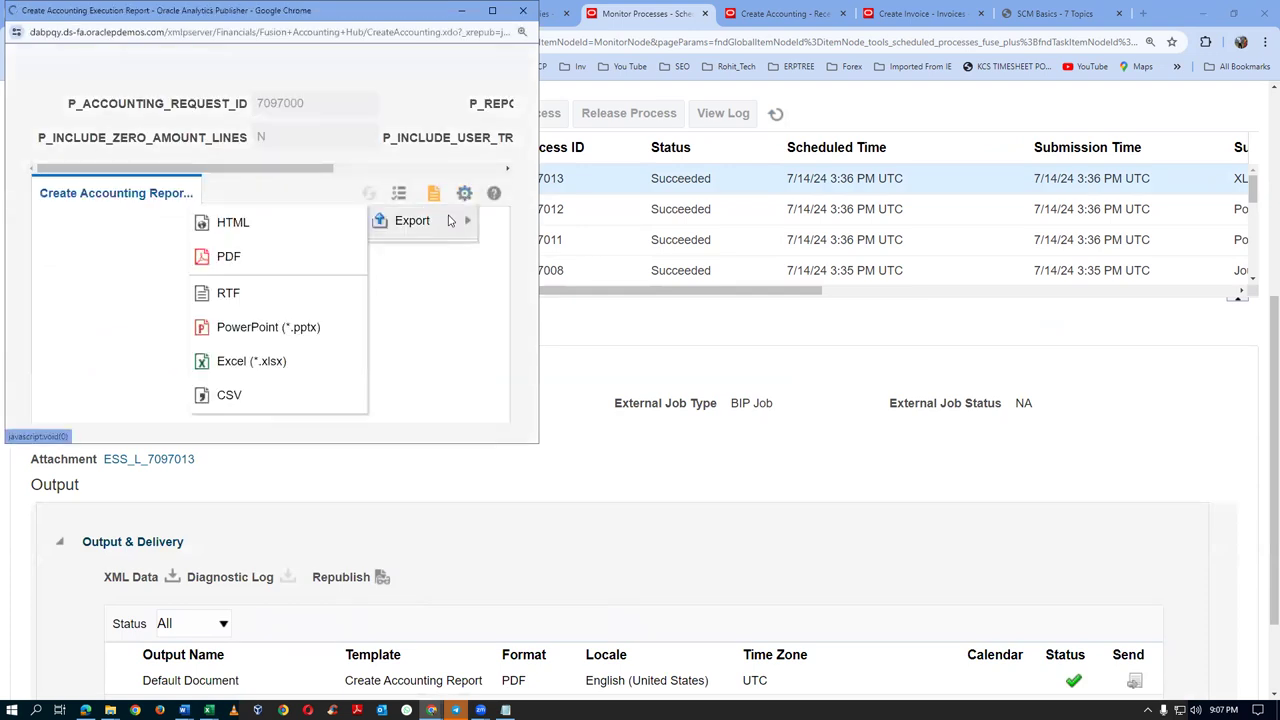
pyautogui.click(267, 254)
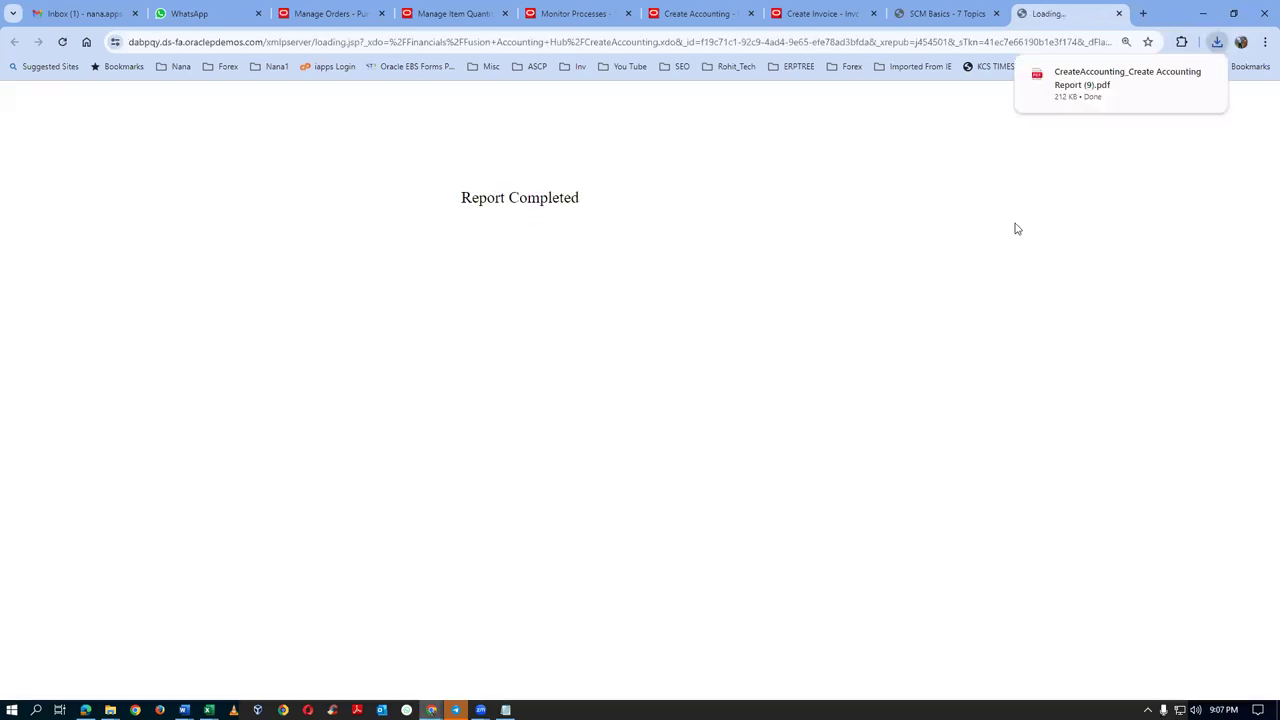
pyautogui.click(1088, 91)
# Examine the report's accounting event and subledger journal entries summaries, focusing on the US Primary Ledger row
pyautogui.scroll(-2, 699, 355)
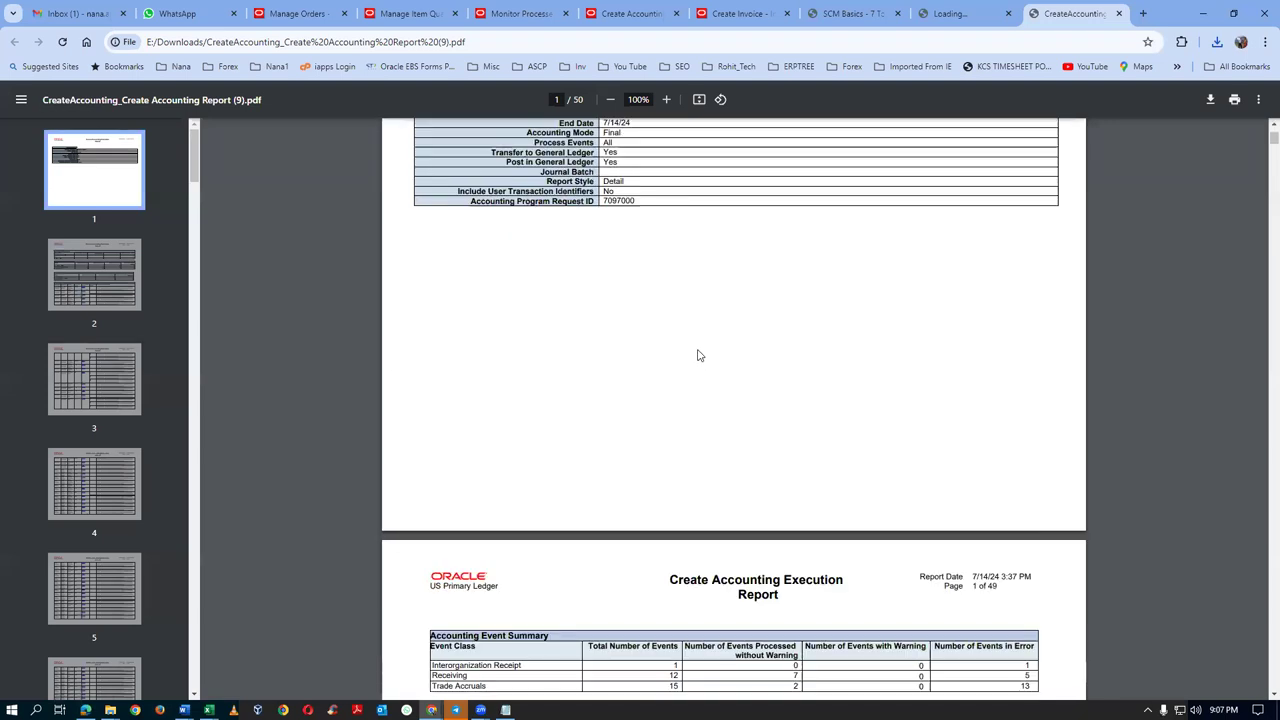
pyautogui.scroll(-5, 699, 355)
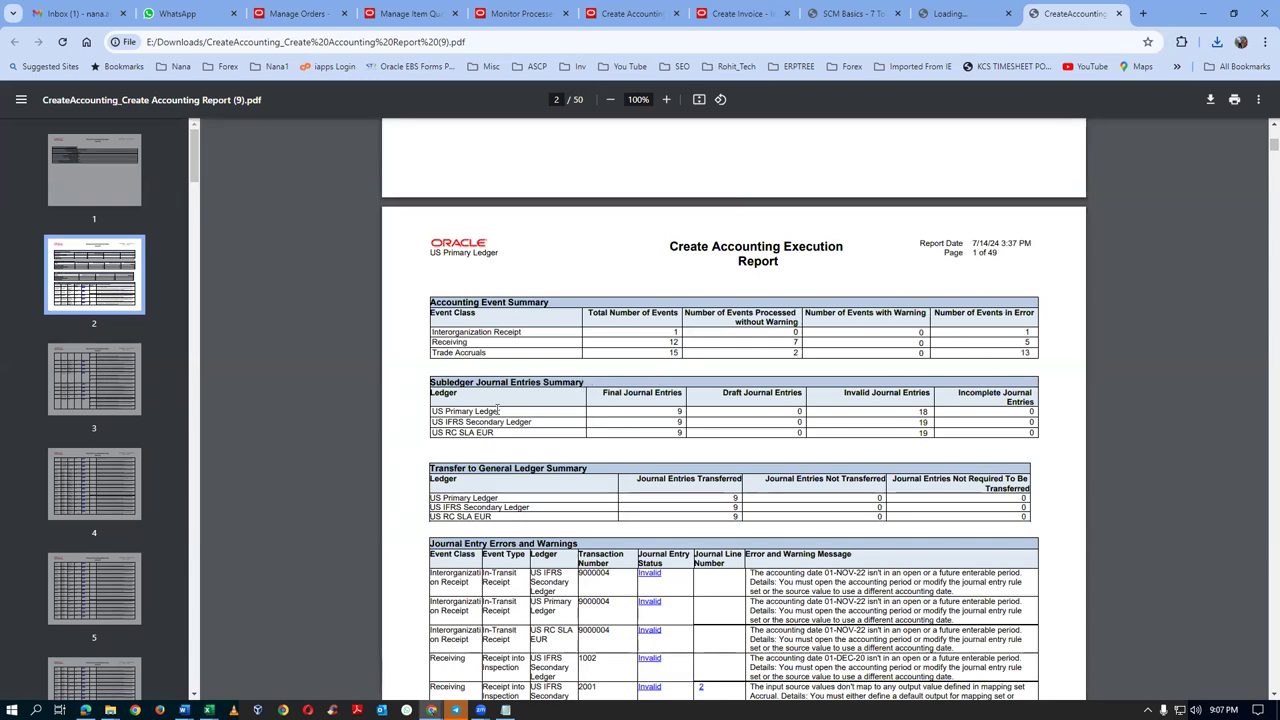
pyautogui.moveTo(434, 411); pyautogui.dragTo(505, 410)
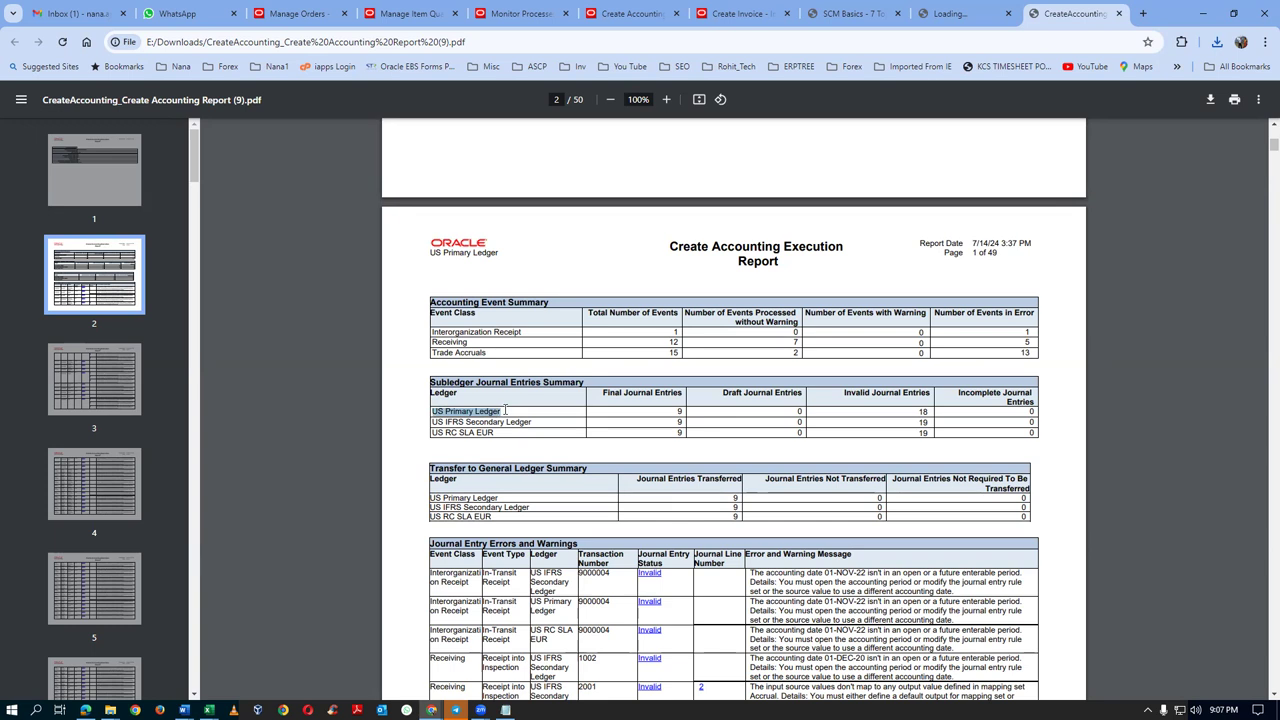
pyautogui.click(1020, 411)
# Examine the Journal Entry Errors and Warnings pages, including the Receipt into Inspection and Trade Receipt Accrual rows
pyautogui.scroll(-9, 855, 447)
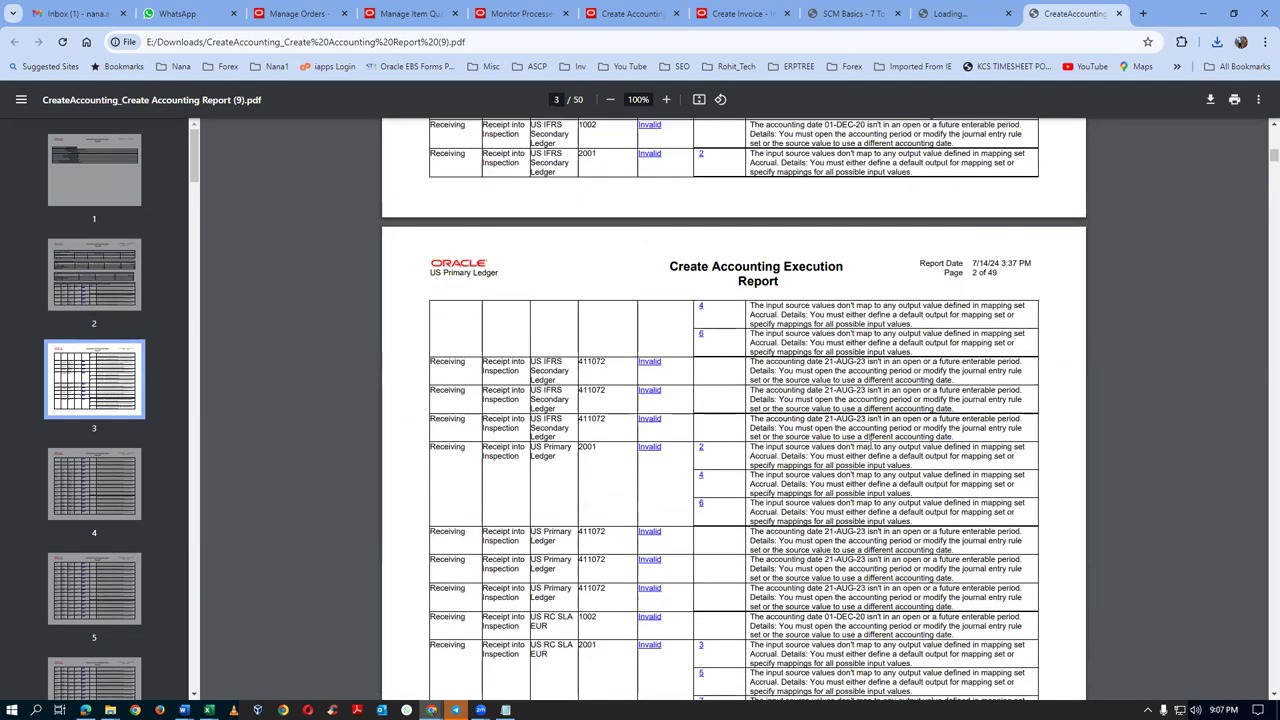
pyautogui.scroll(-3, 871, 440)
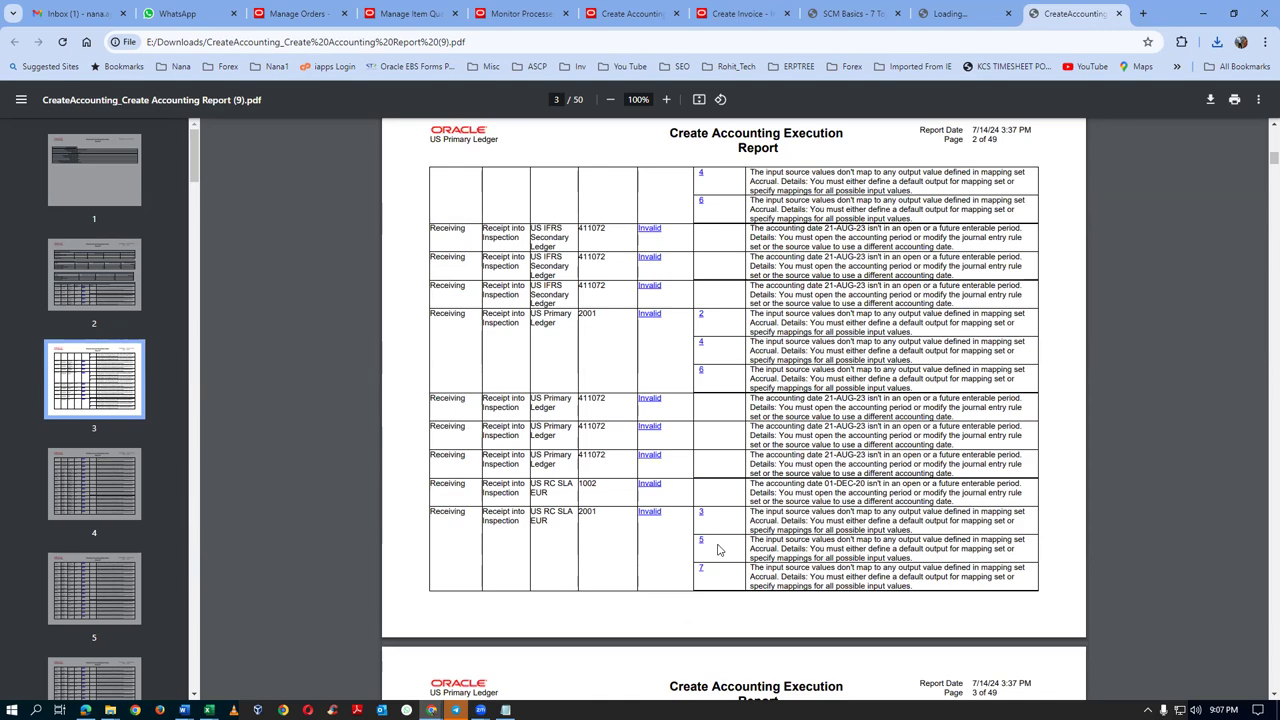
pyautogui.scroll(-5, 755, 535)
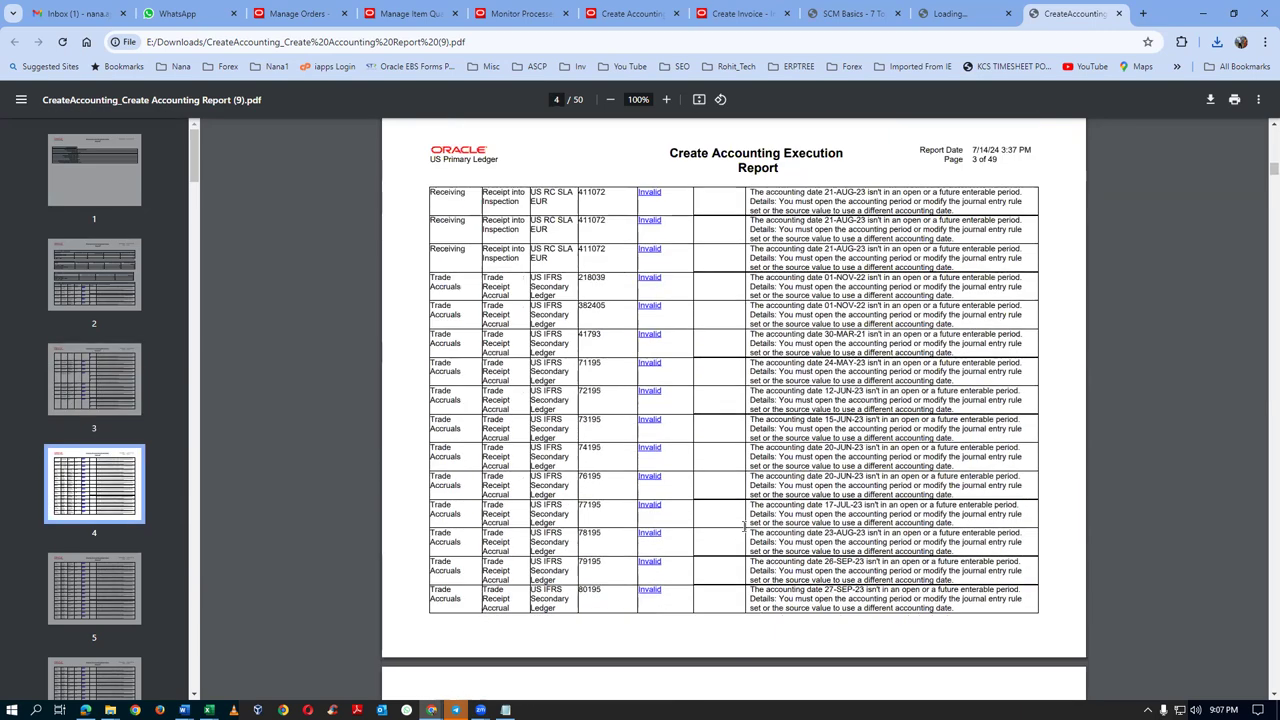
pyautogui.scroll(3, 744, 524)
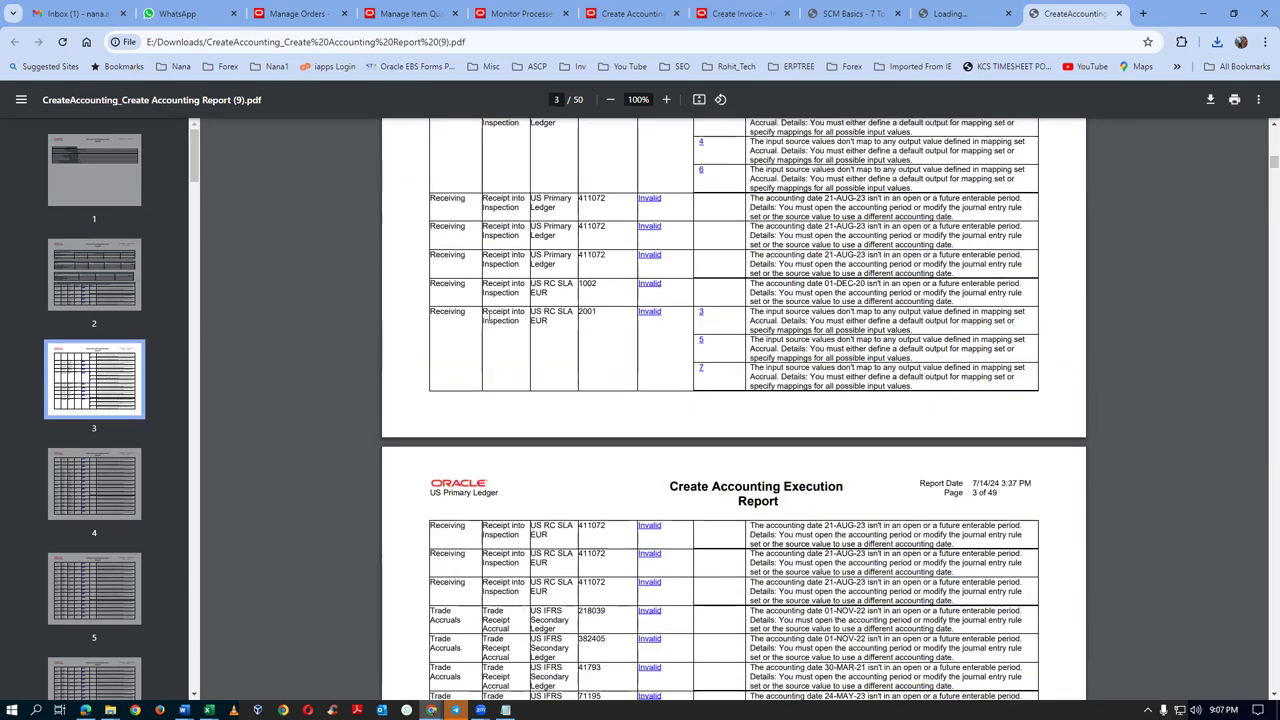
pyautogui.moveTo(486, 313); pyautogui.dragTo(505, 325)
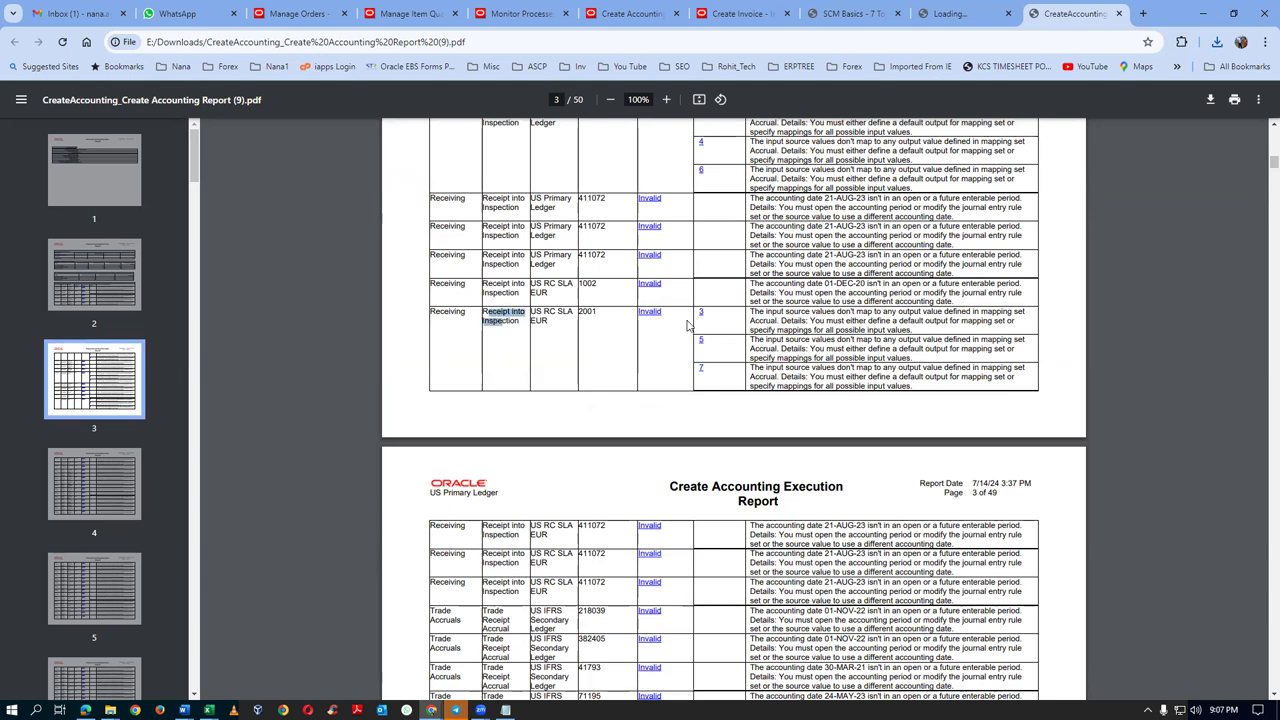
pyautogui.click(595, 342)
pyautogui.moveTo(503, 312); pyautogui.dragTo(520, 324)
pyautogui.click(613, 326)
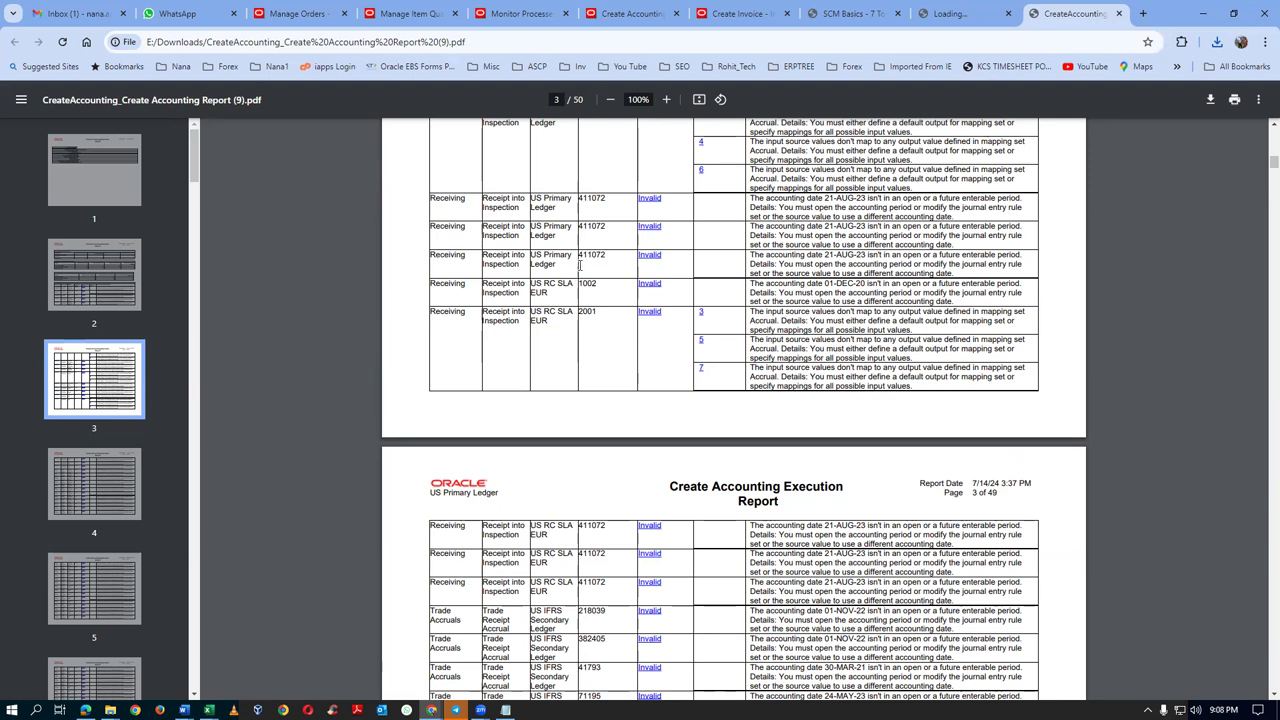
pyautogui.scroll(-3, 588, 275)
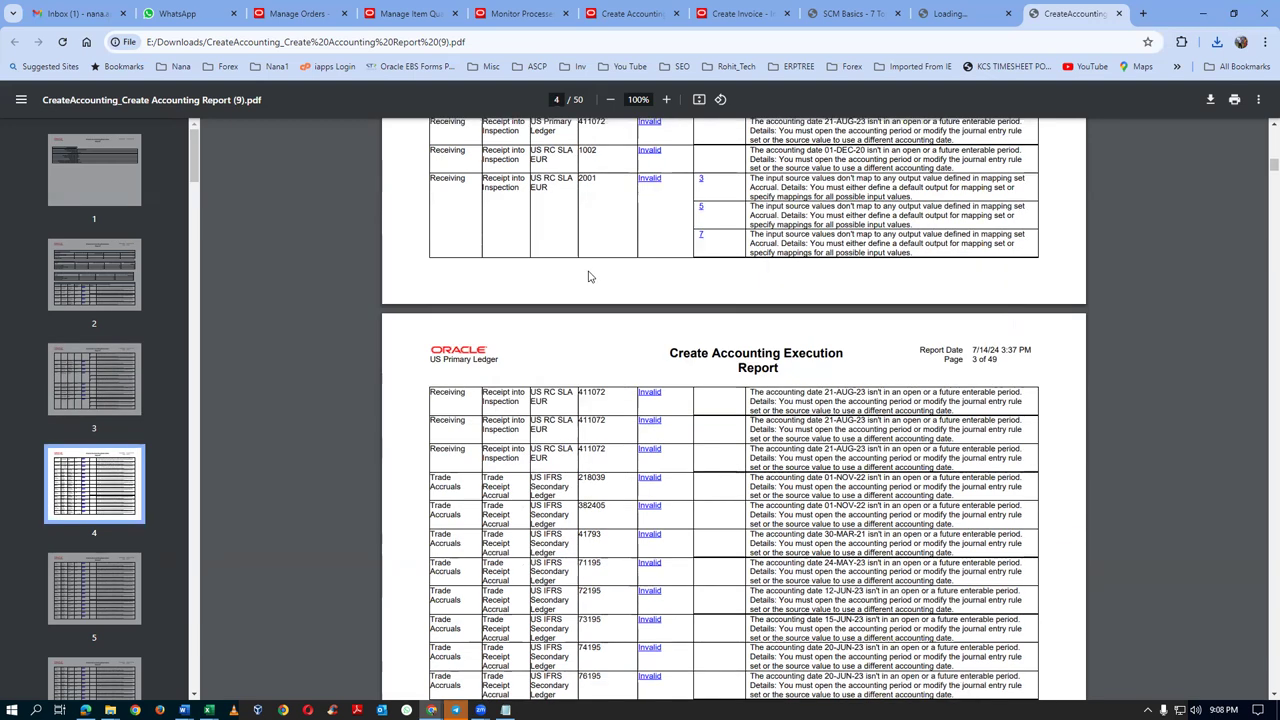
pyautogui.scroll(-5, 592, 277)
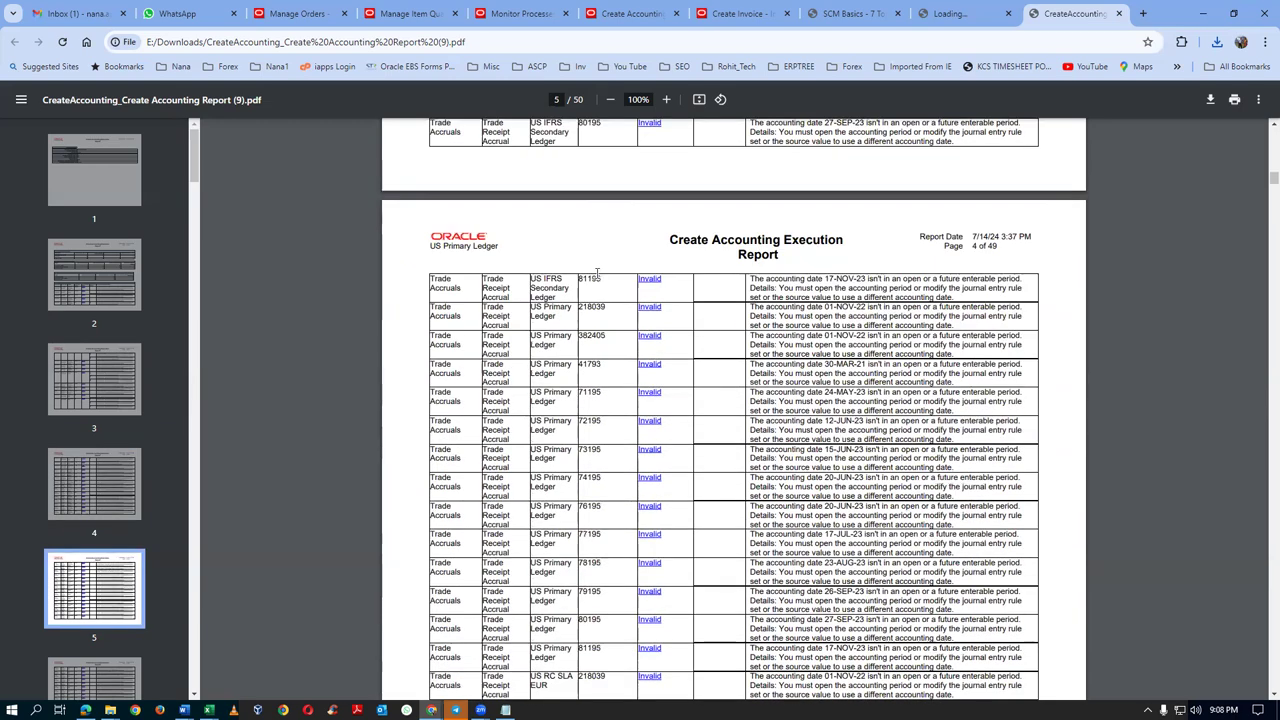
pyautogui.scroll(-3, 600, 275)
# Examine the account lines, debits and credits listed under Journal Entries with Errors
pyautogui.scroll(-10, 605, 278)
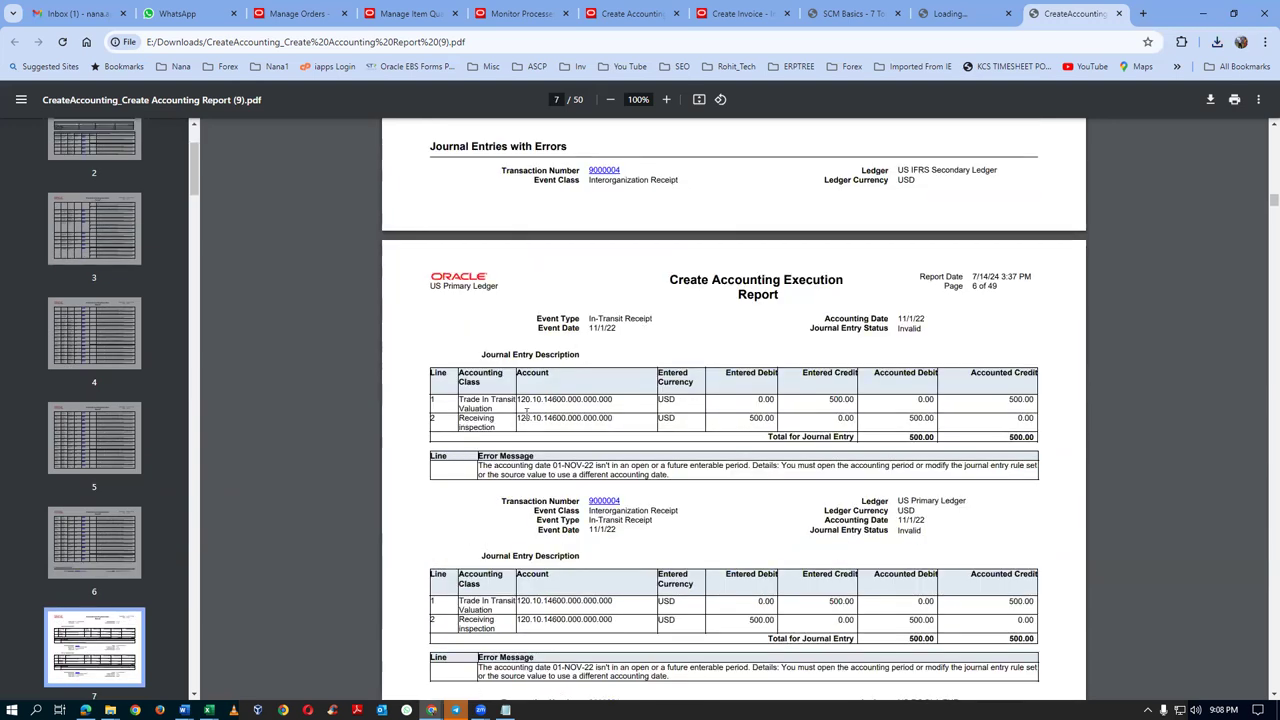
pyautogui.scroll(-2, 526, 411)
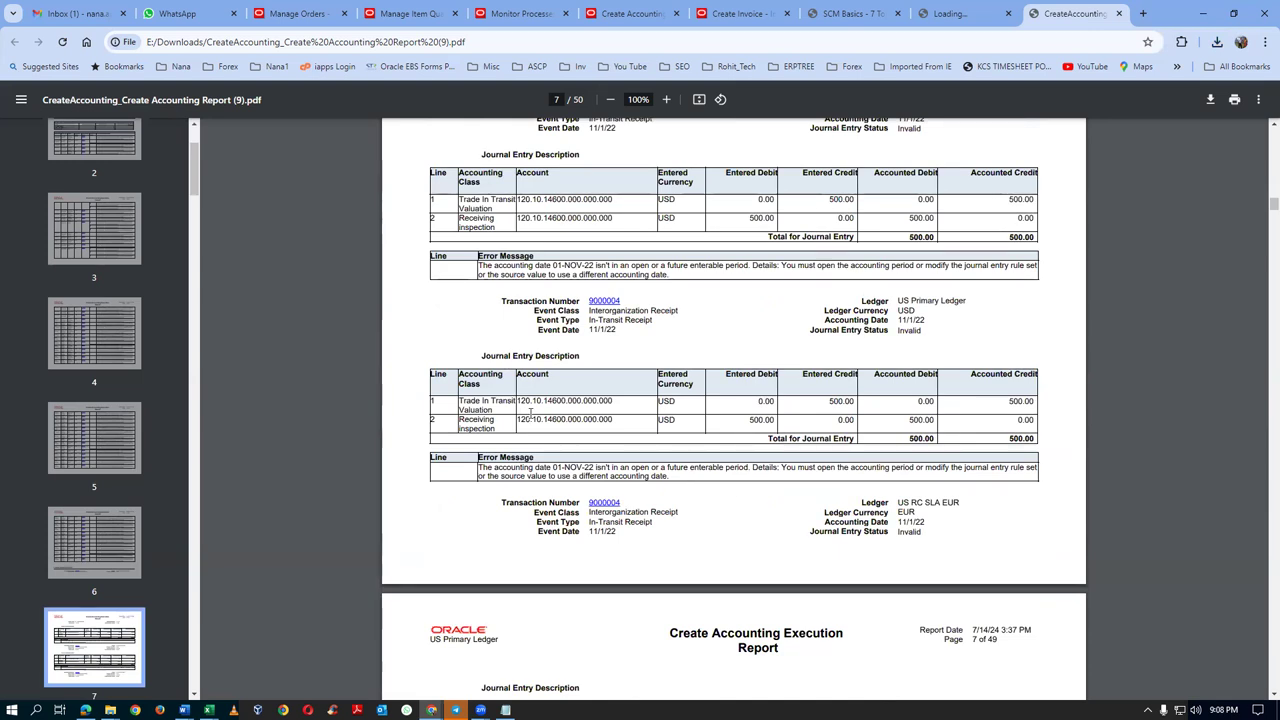
pyautogui.scroll(-1, 531, 411)
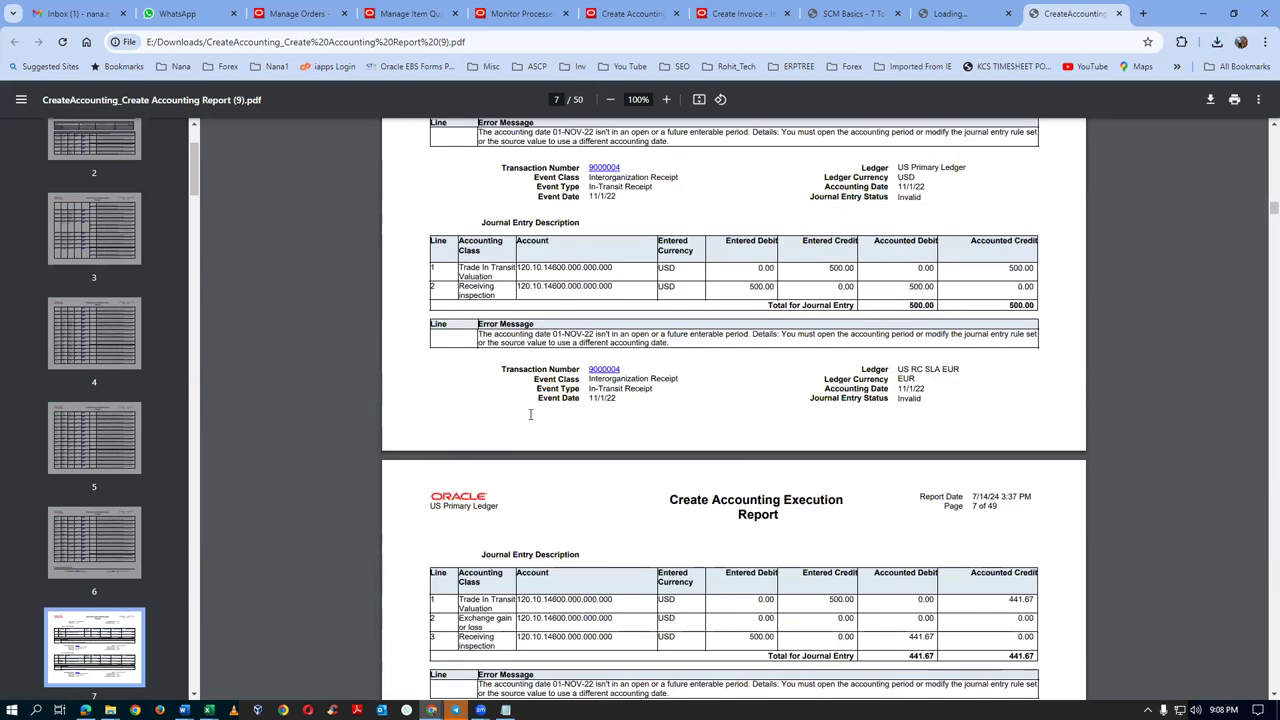
pyautogui.scroll(-3, 531, 411)
pyautogui.scroll(-3, 533, 417)
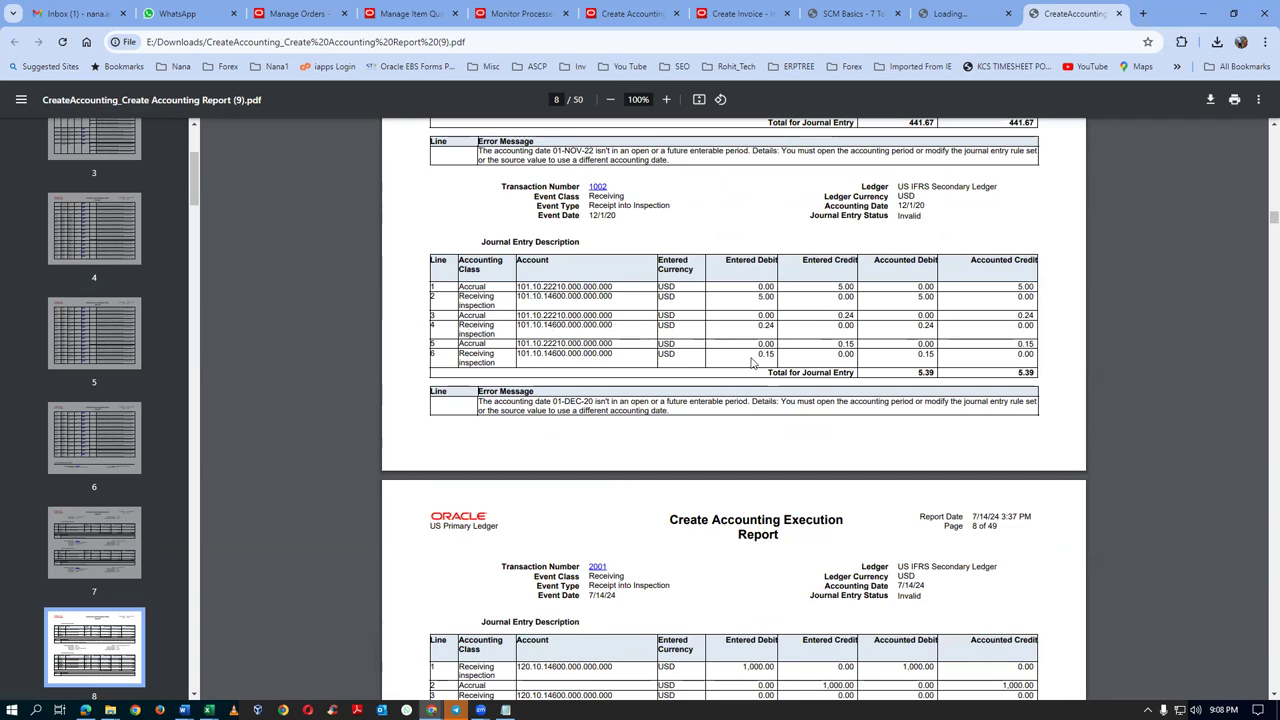
# Search the PDF report for 900 and for 1000, and clear the search text
pyautogui.hotkey('ctrl', 'f')
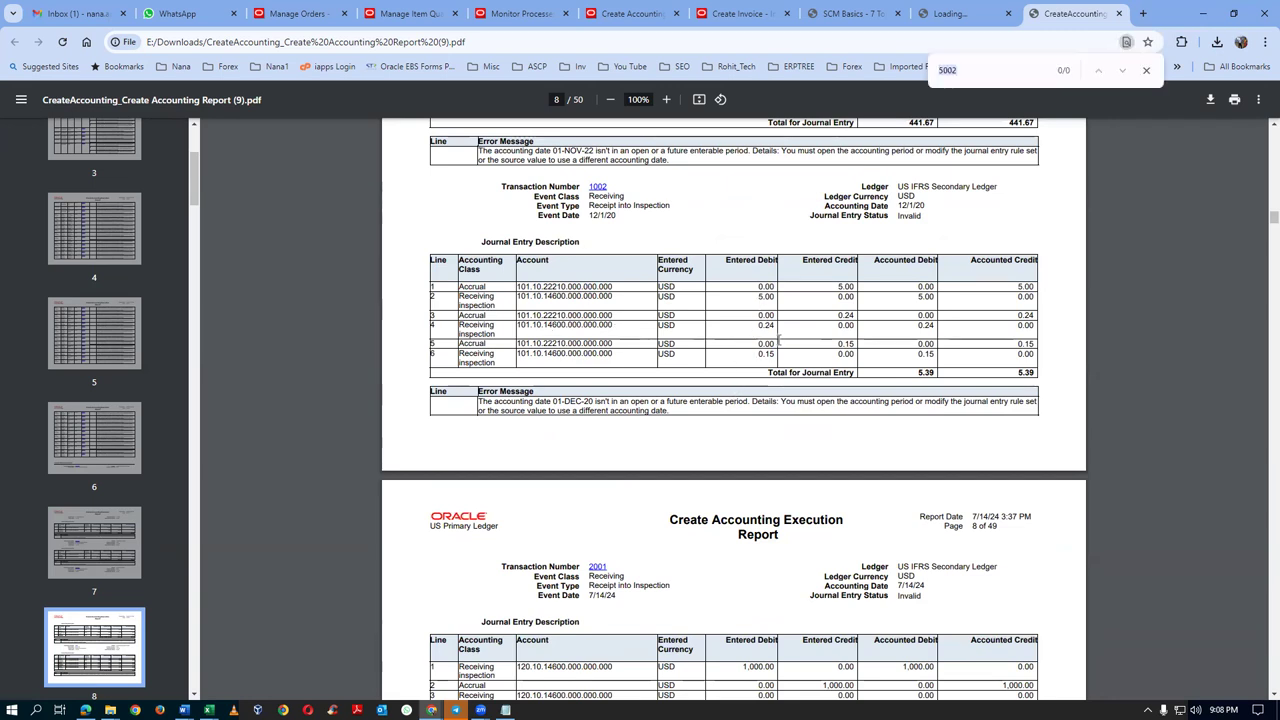
pyautogui.write('90')
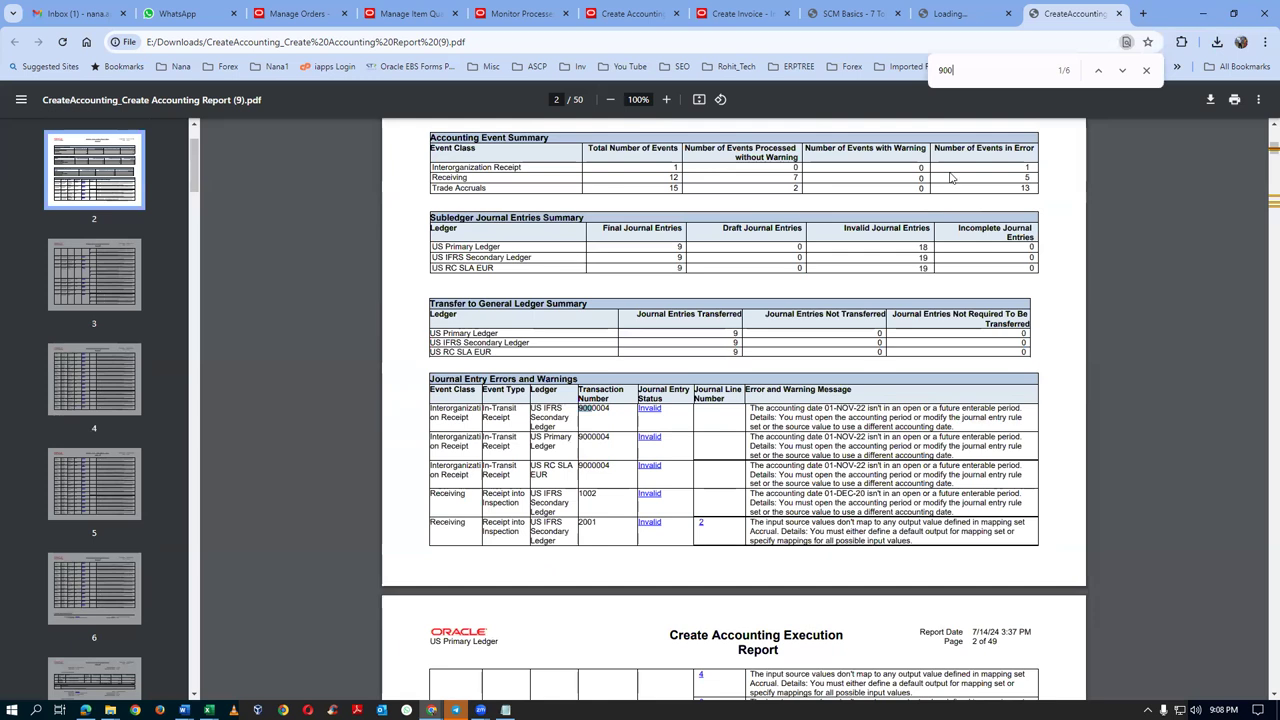
pyautogui.press('BackSpace')
pyautogui.press('BackSpace')
pyautogui.press('BackSpace')
pyautogui.write('1000')
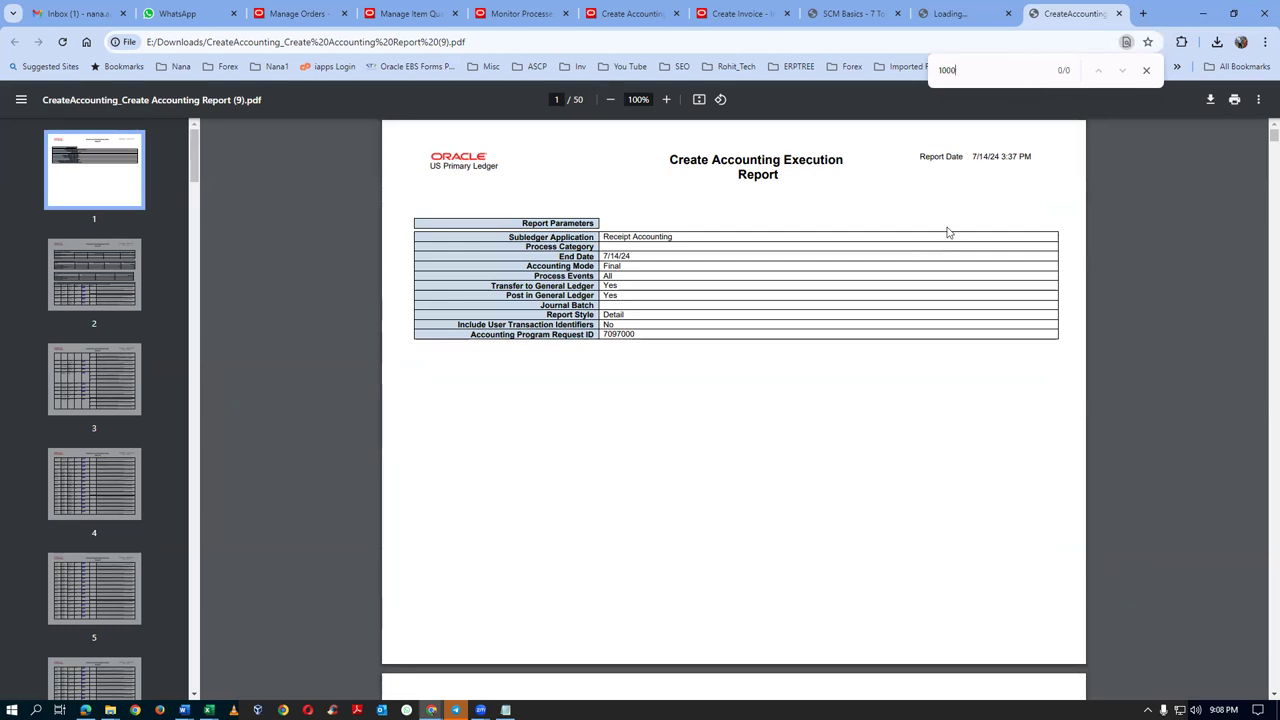
pyautogui.press('BackSpace')
pyautogui.press('BackSpace')
pyautogui.press('BackSpace')
# Look through the report again from the summaries to the Receipt into Inspection journal entries, and close the PDF
pyautogui.scroll(-6, 980, 95)
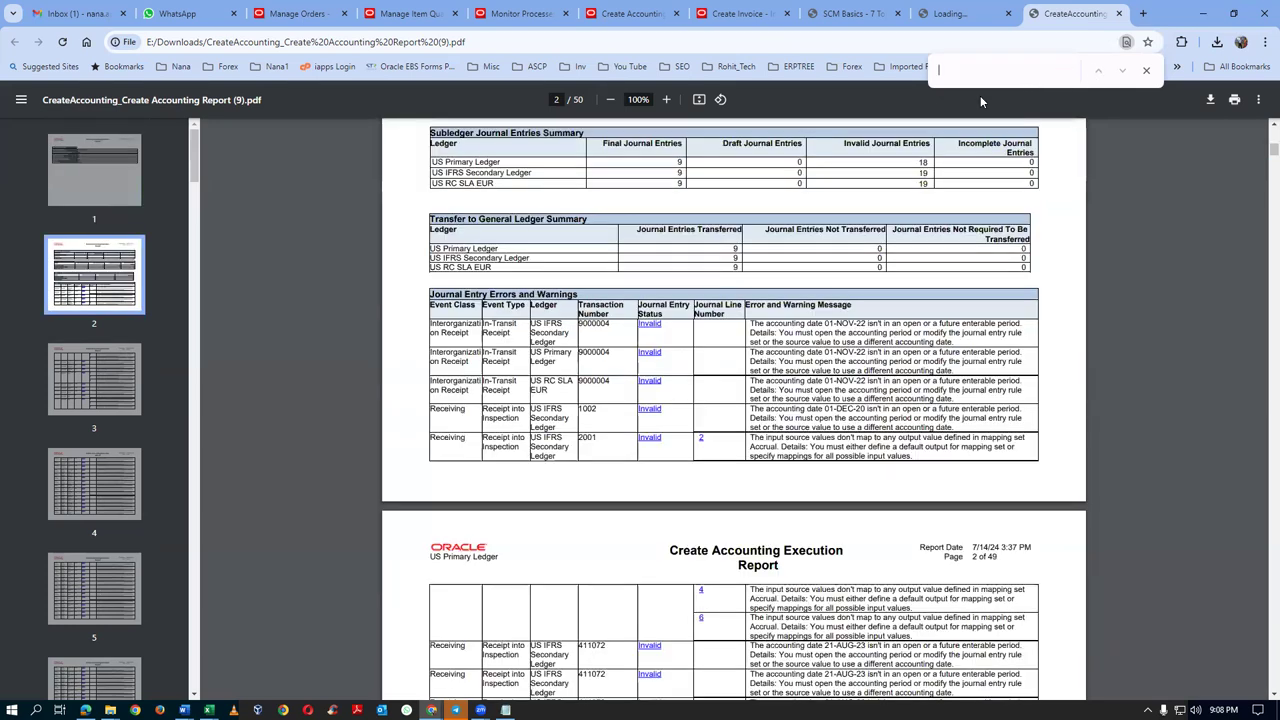
pyautogui.scroll(-9, 882, 278)
pyautogui.scroll(-20, 885, 277)
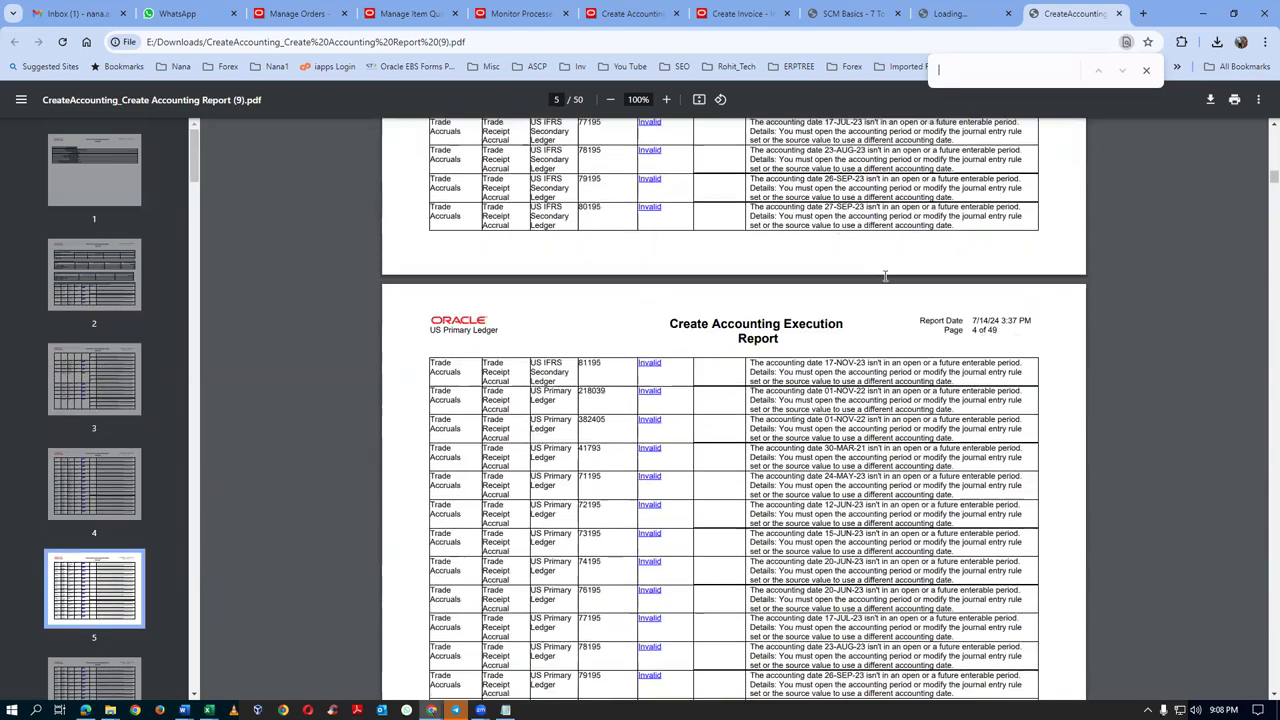
pyautogui.scroll(-10, 897, 277)
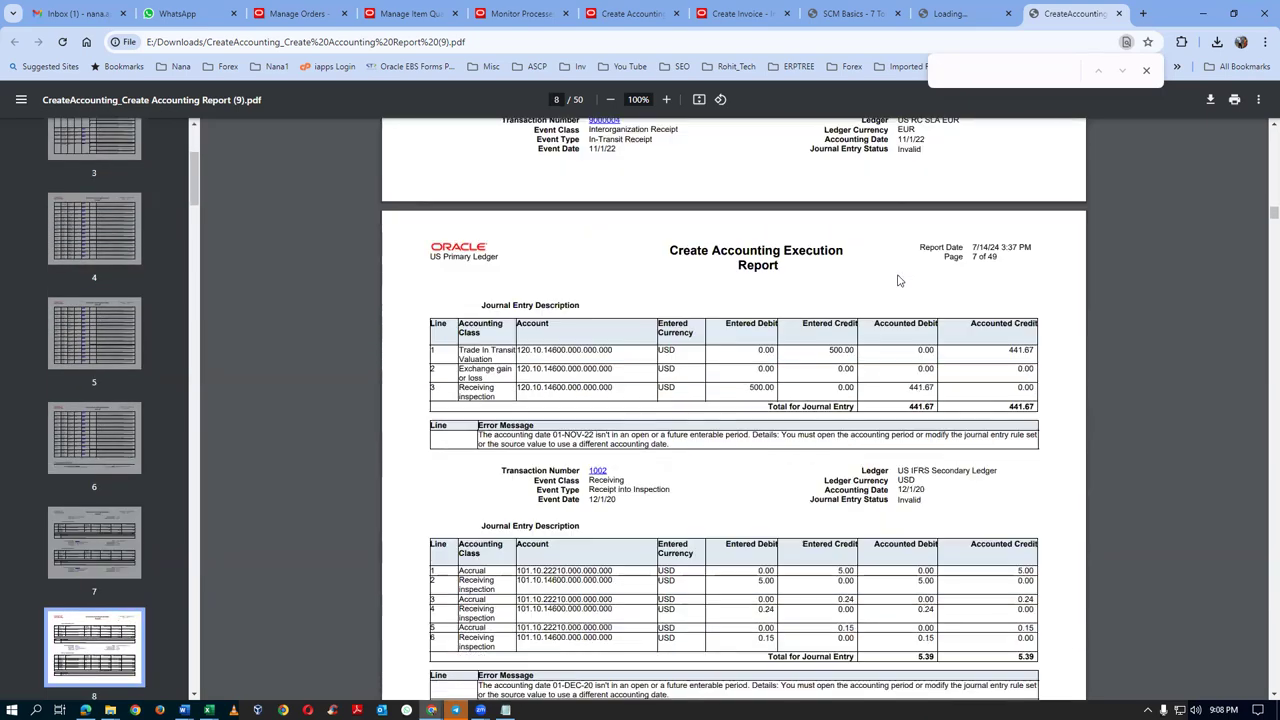
pyautogui.scroll(-6, 906, 270)
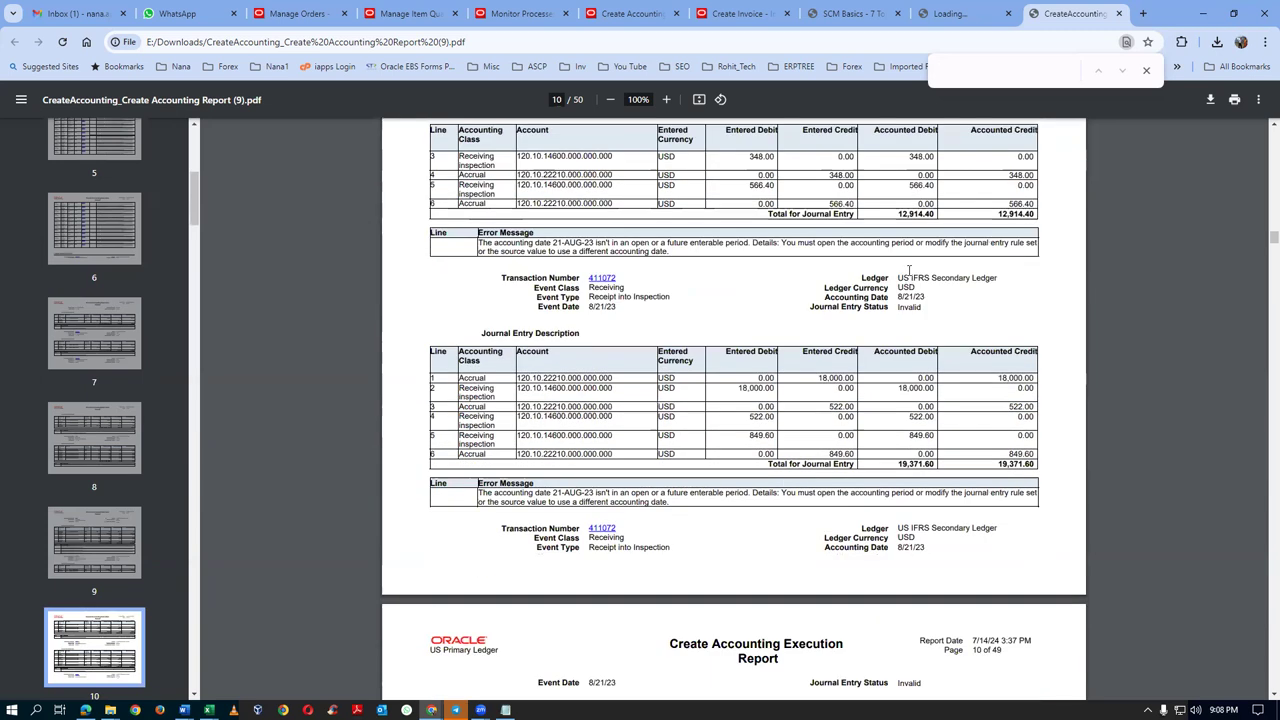
pyautogui.click(1120, 13)
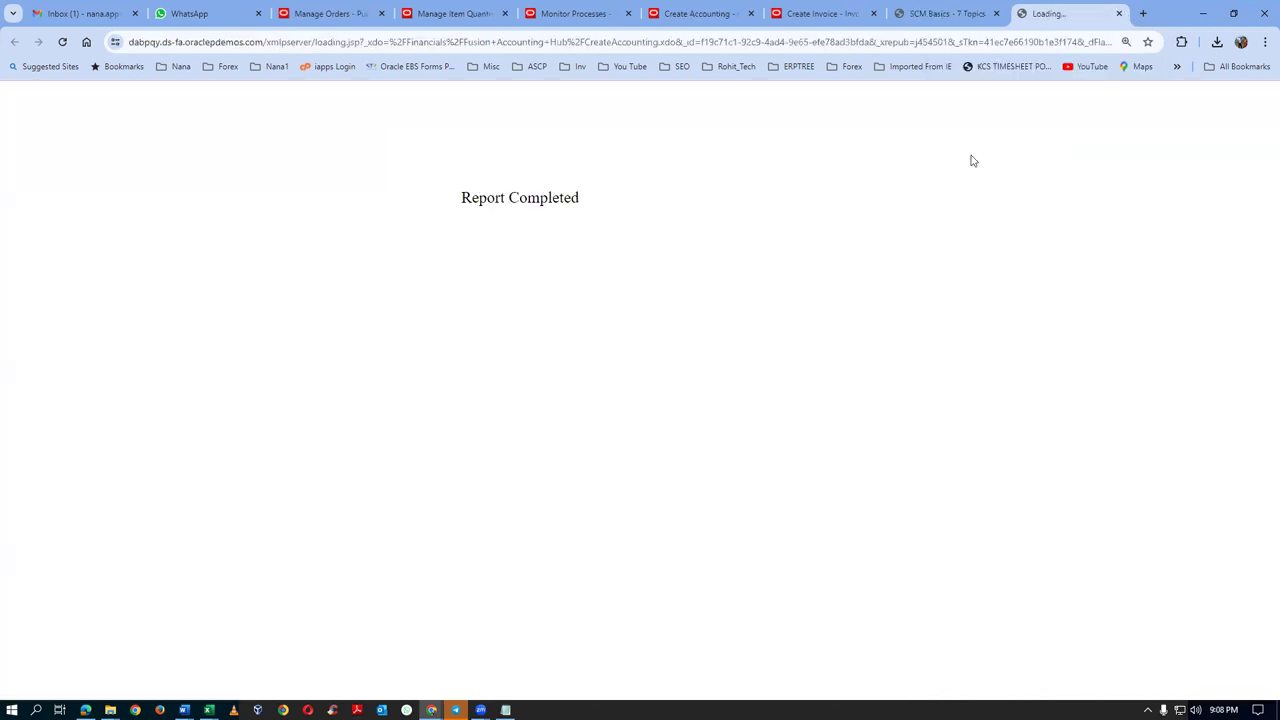
# Close the completed report page and the Create Accounting process, returning to Review Receipt Accounting Distributions
pyautogui.click(1119, 13)
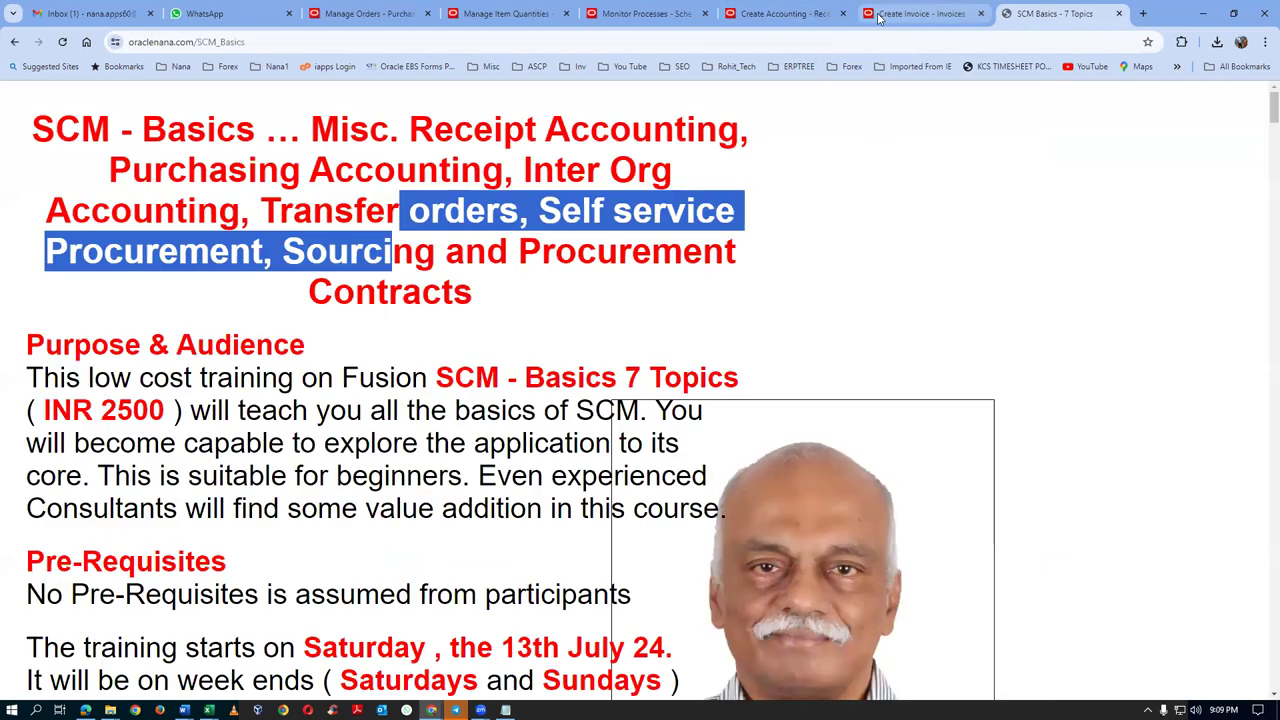
pyautogui.click(800, 14)
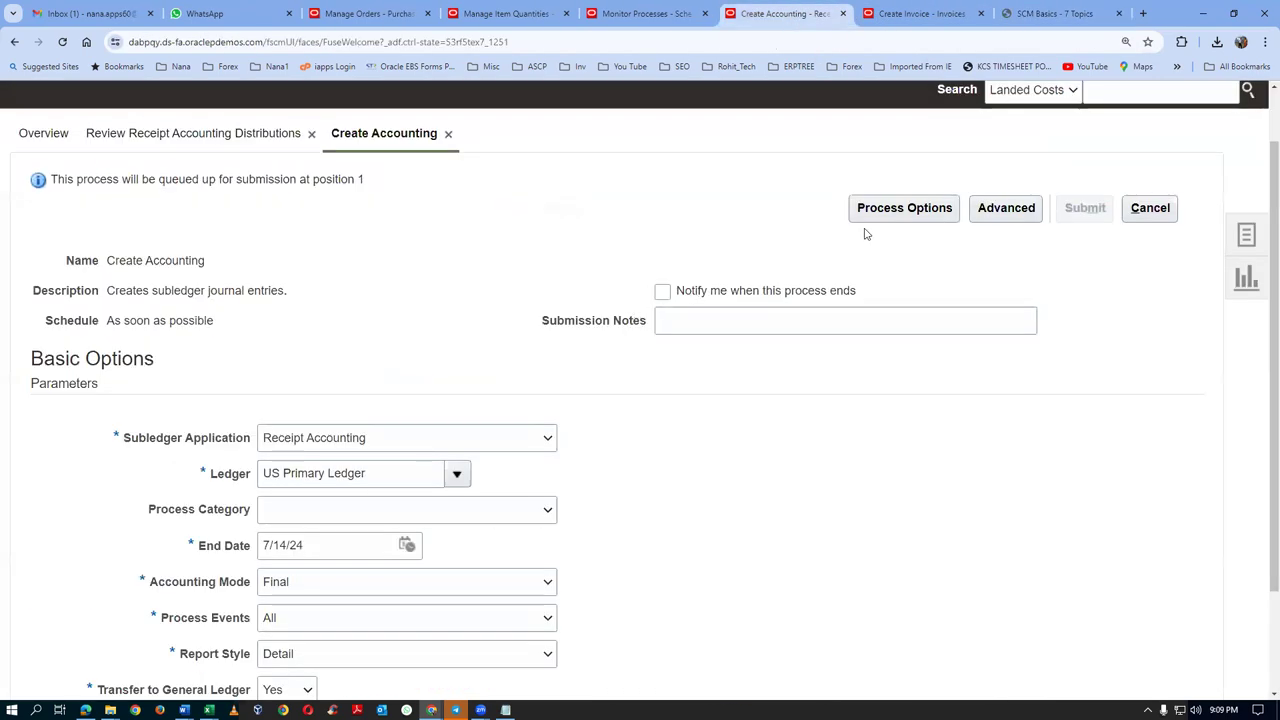
pyautogui.click(1140, 212)
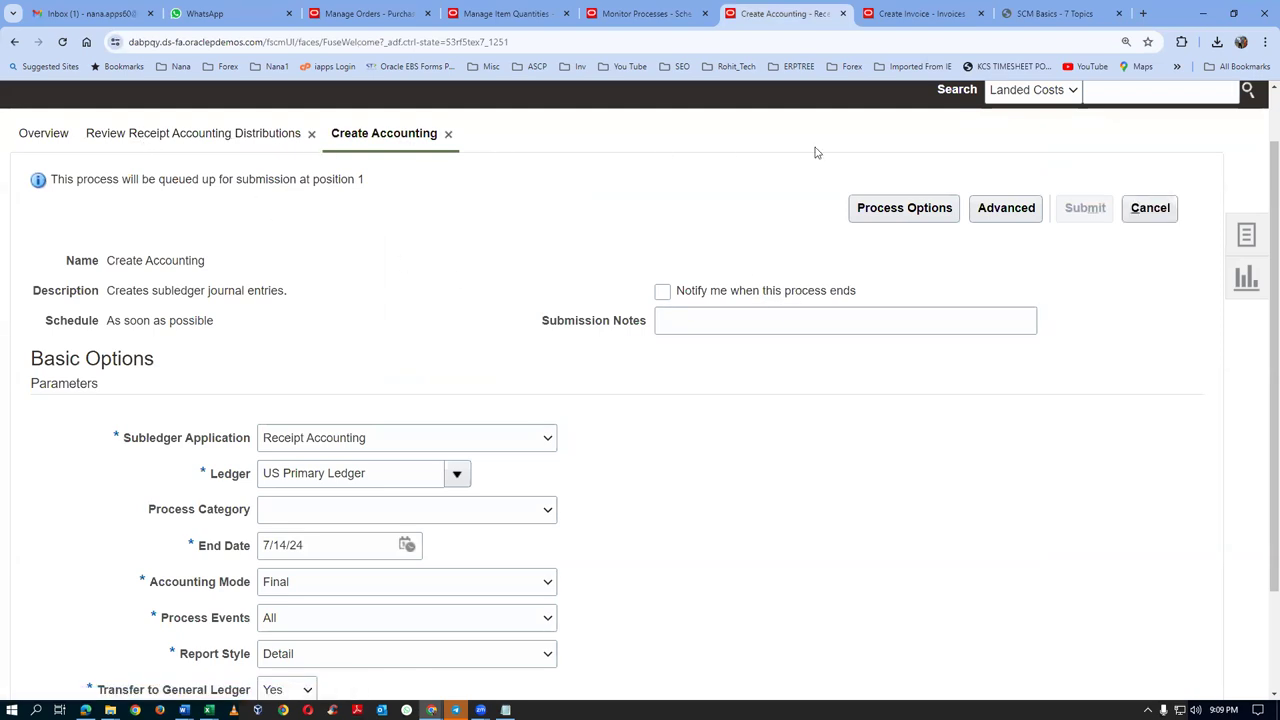
pyautogui.click(448, 134)
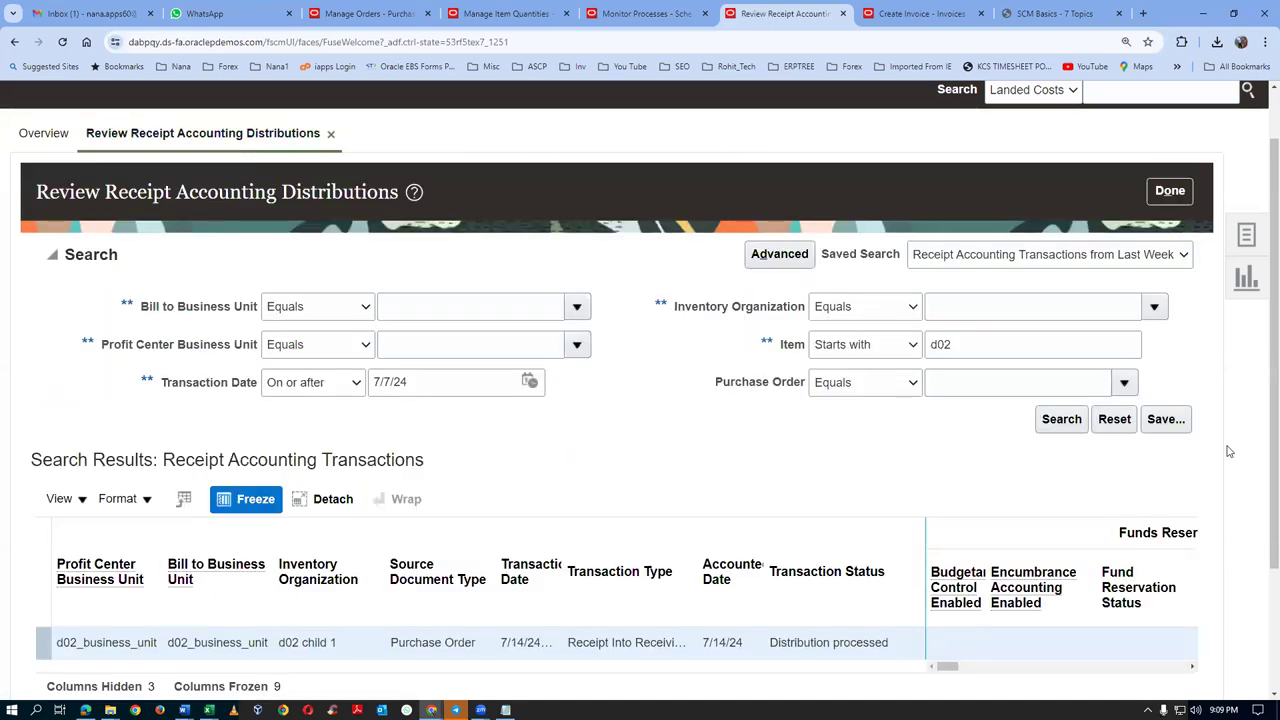
# Refresh the d02 receipt accounting transactions and read the error message of journal entry line 1
pyautogui.scroll(-2, 771, 530)
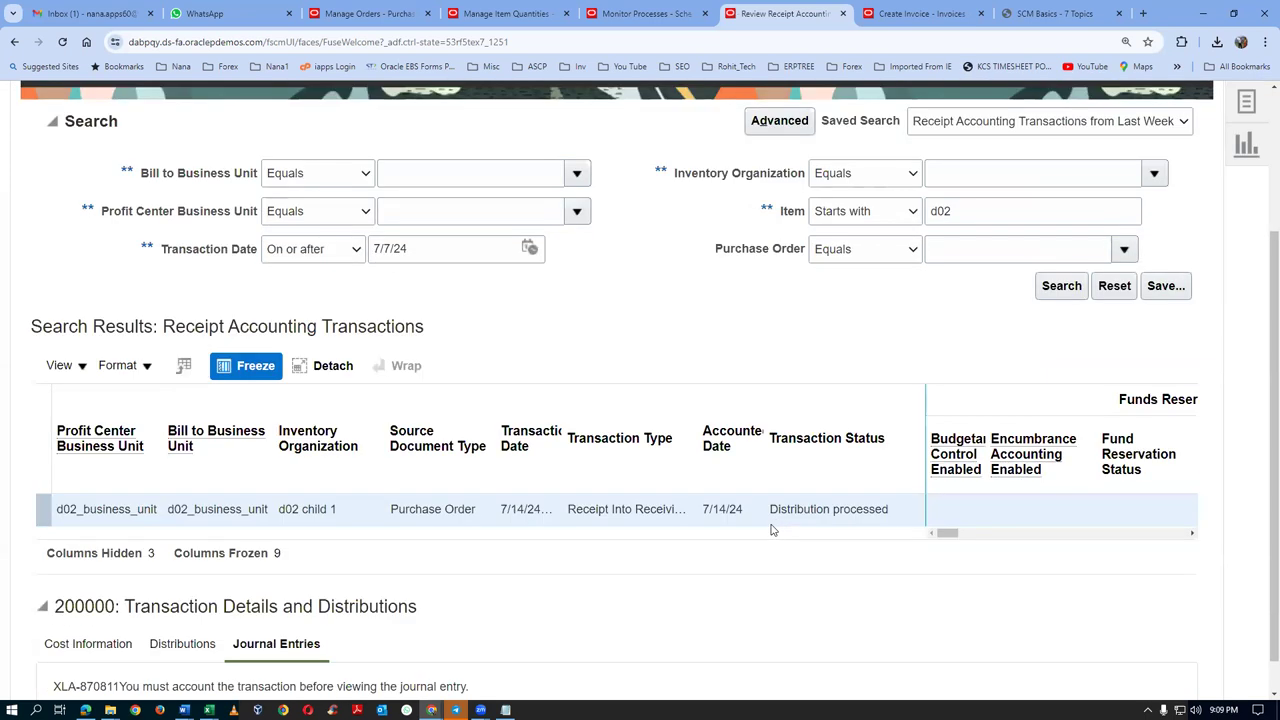
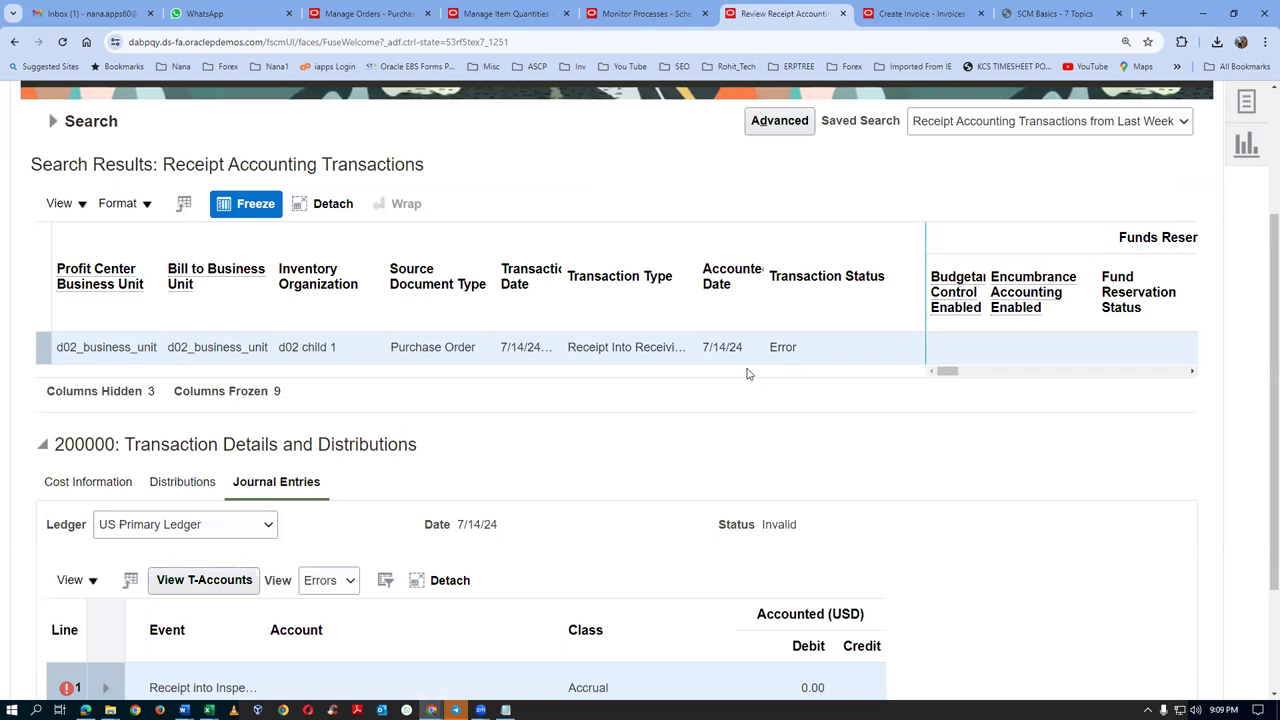
pyautogui.scroll(-1, 760, 374)
pyautogui.scroll(-1, 766, 376)
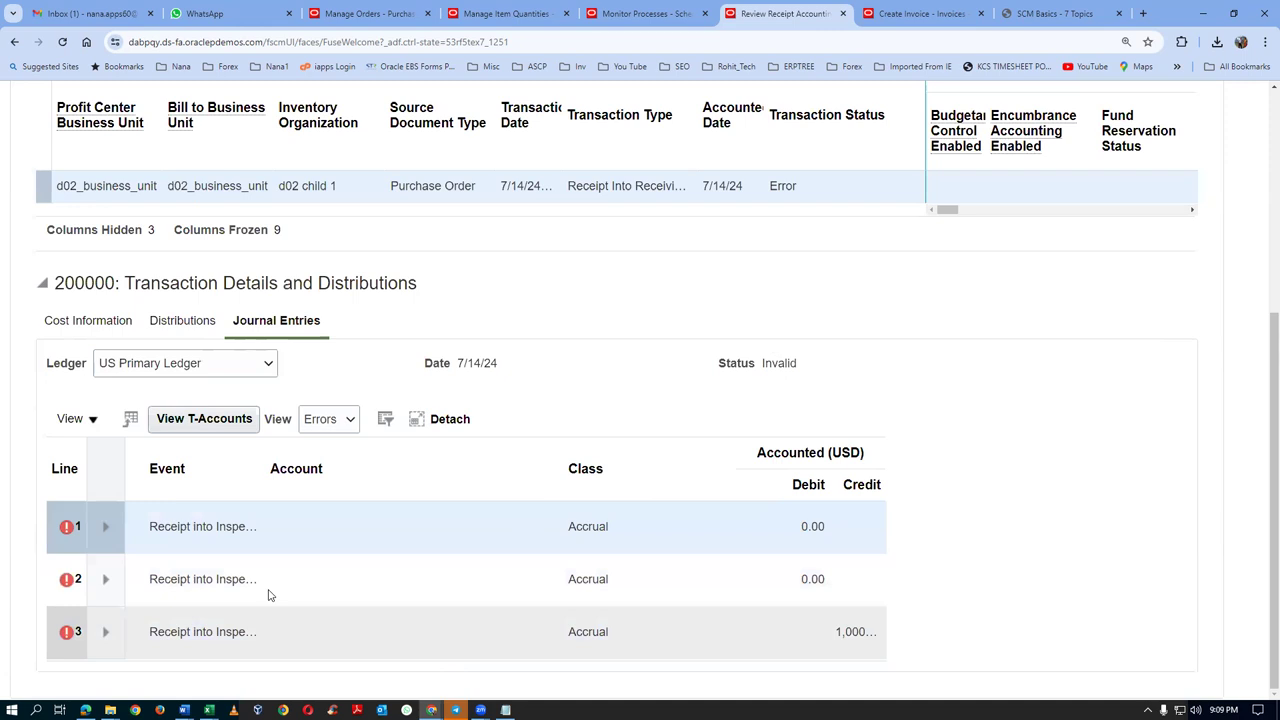
pyautogui.click(106, 530)
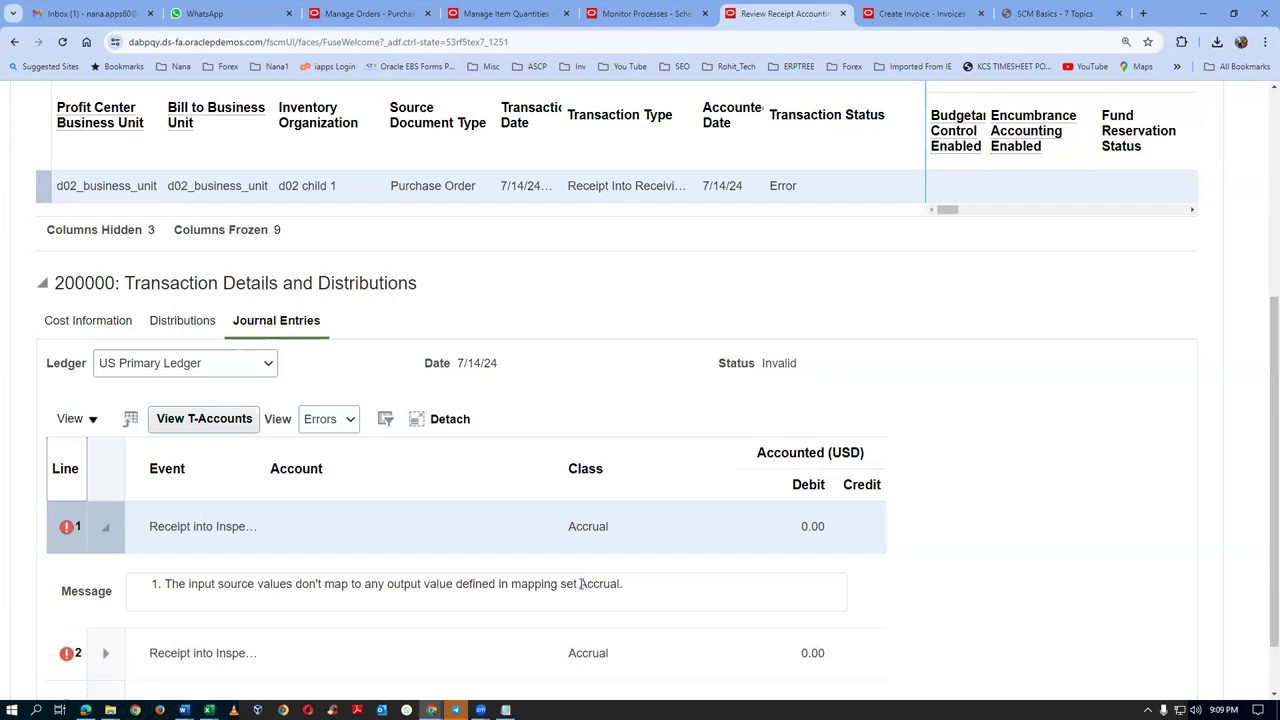
pyautogui.moveTo(579, 585); pyautogui.dragTo(623, 587)
pyautogui.scroll(-1, 214, 600)
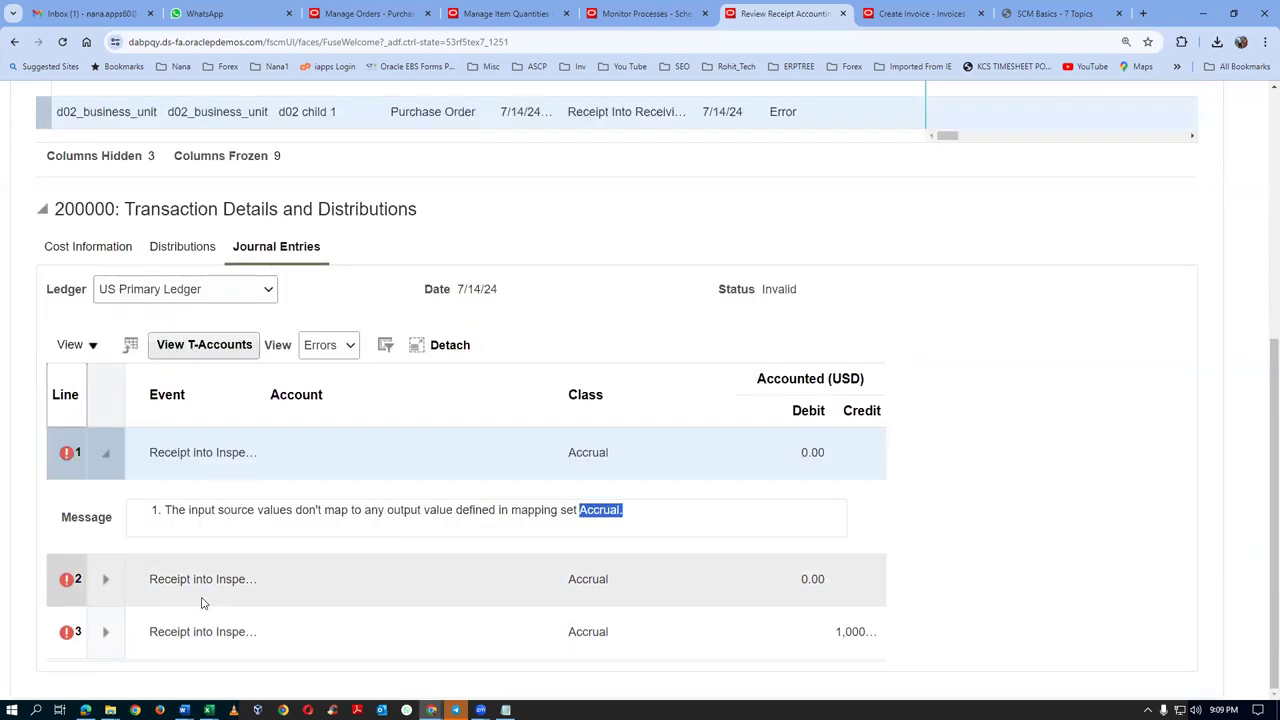
# Expand journal entry lines 2 and 3 and read which mapping set their error messages name
pyautogui.click(106, 582)
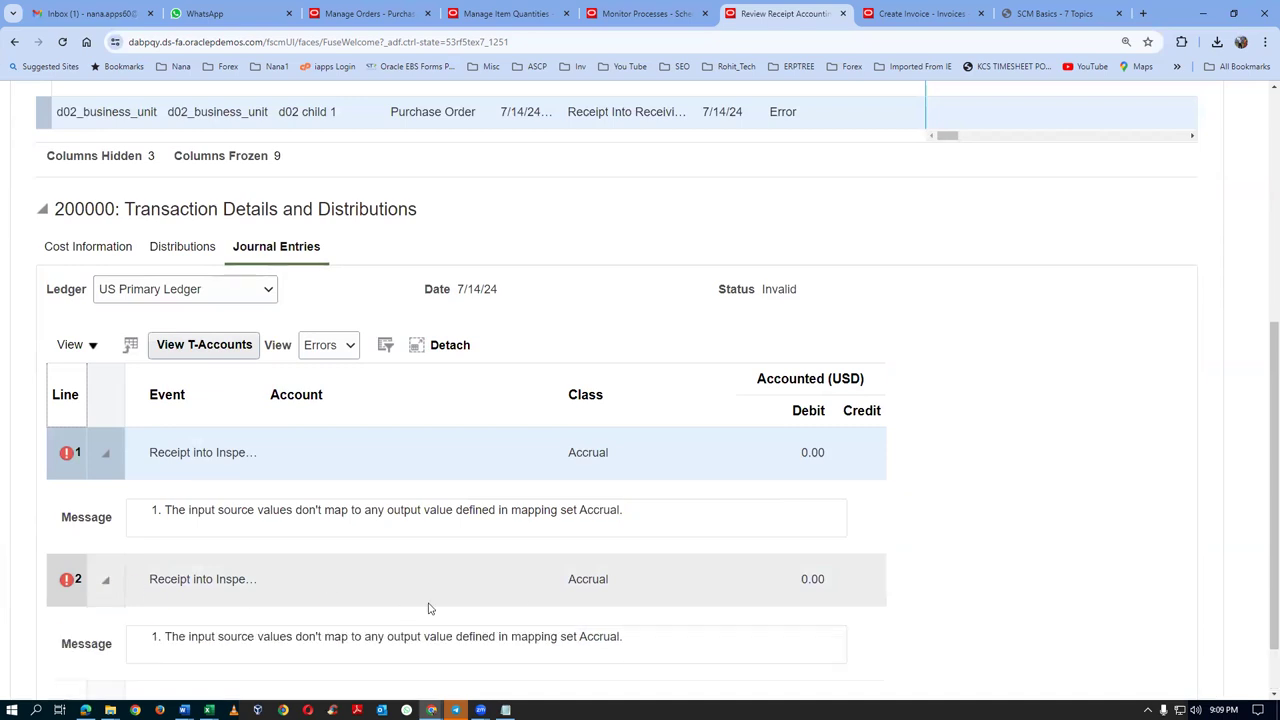
pyautogui.scroll(-1, 429, 606)
pyautogui.moveTo(586, 572); pyautogui.dragTo(618, 572)
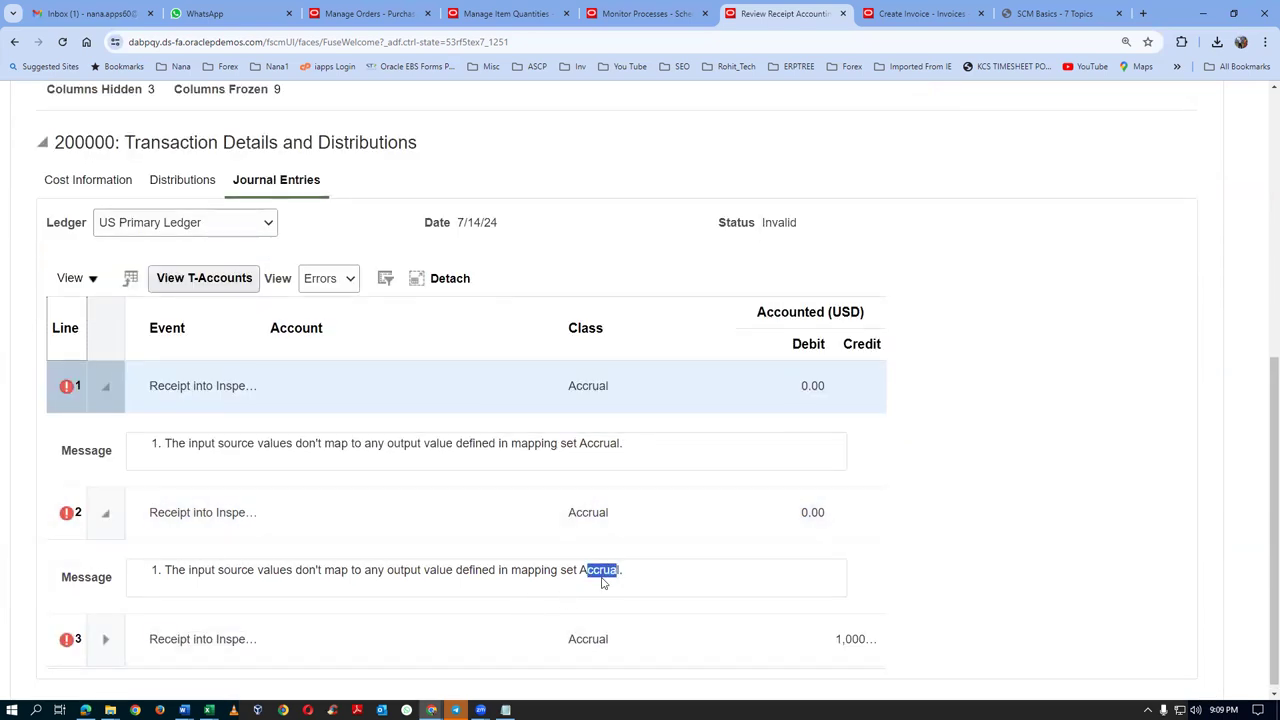
pyautogui.click(107, 645)
pyautogui.scroll(-1, 522, 577)
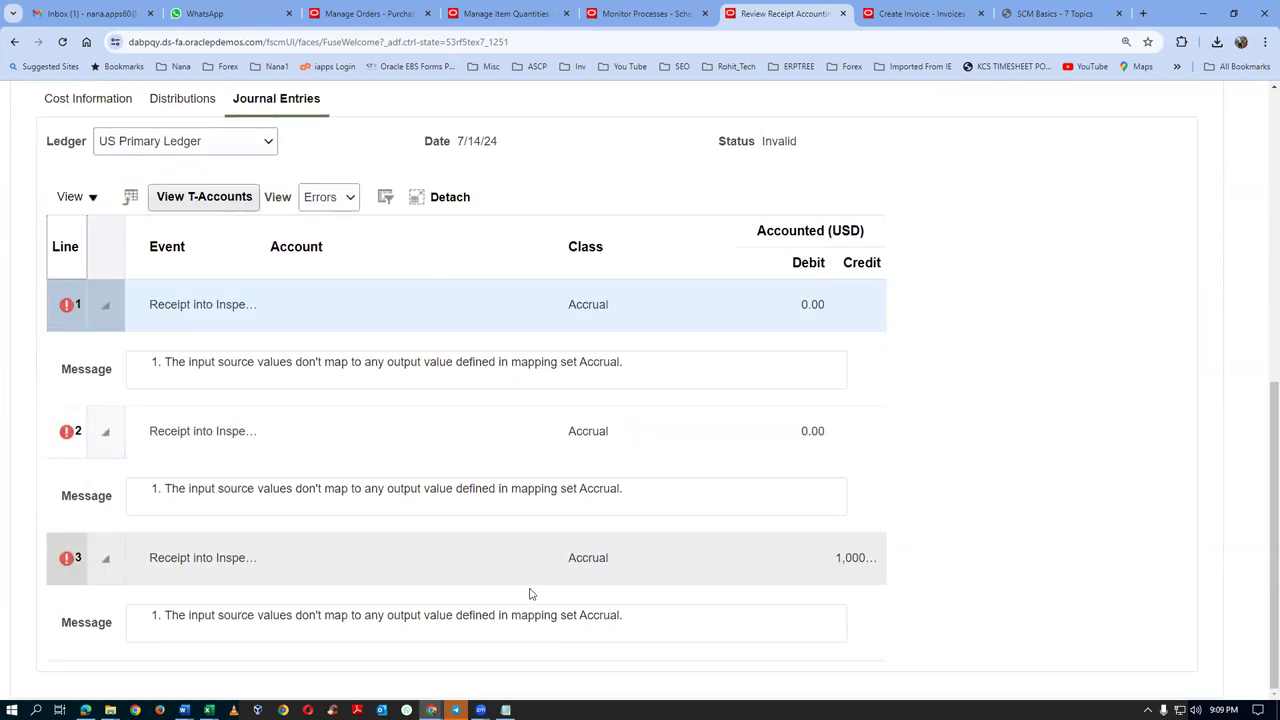
pyautogui.moveTo(581, 616); pyautogui.dragTo(624, 627)
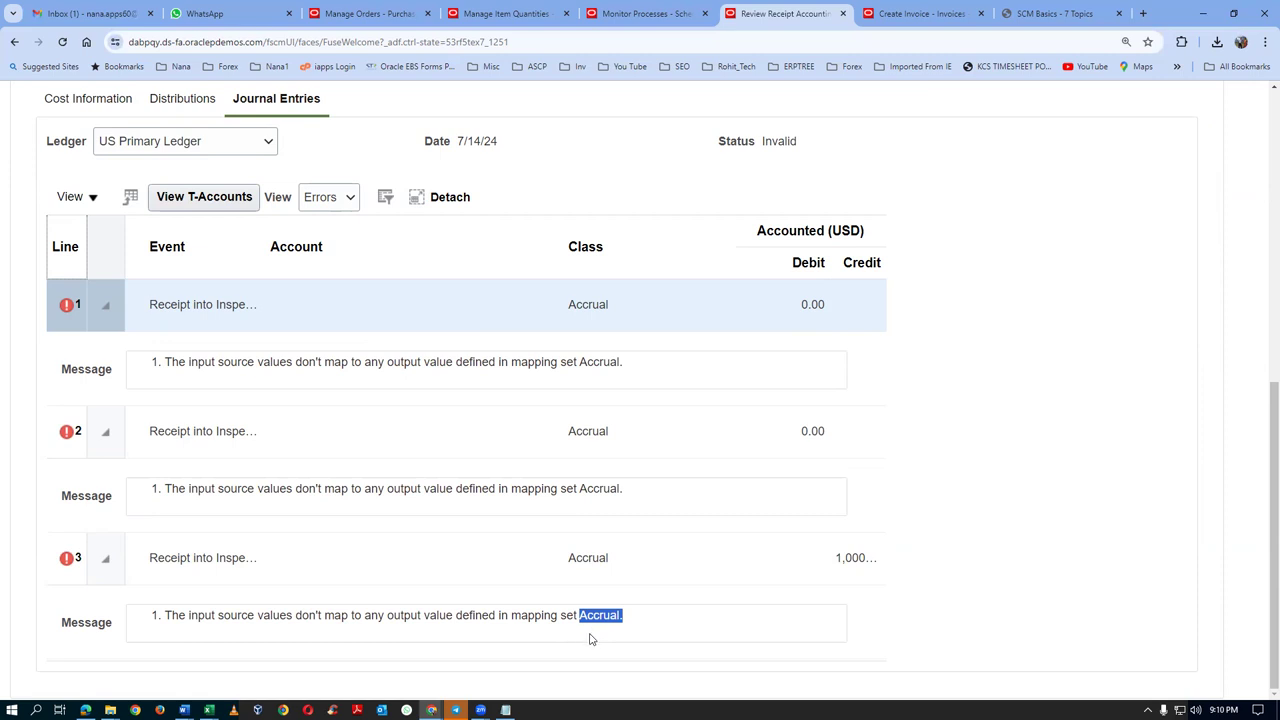
# Review the Receiving Inspection and Inventory AP Accrual entries in the P_to_P_Process workbook in Excel, and return to Oracle Fusion in Chrome
pyautogui.hotkey('alt', 'Tab')
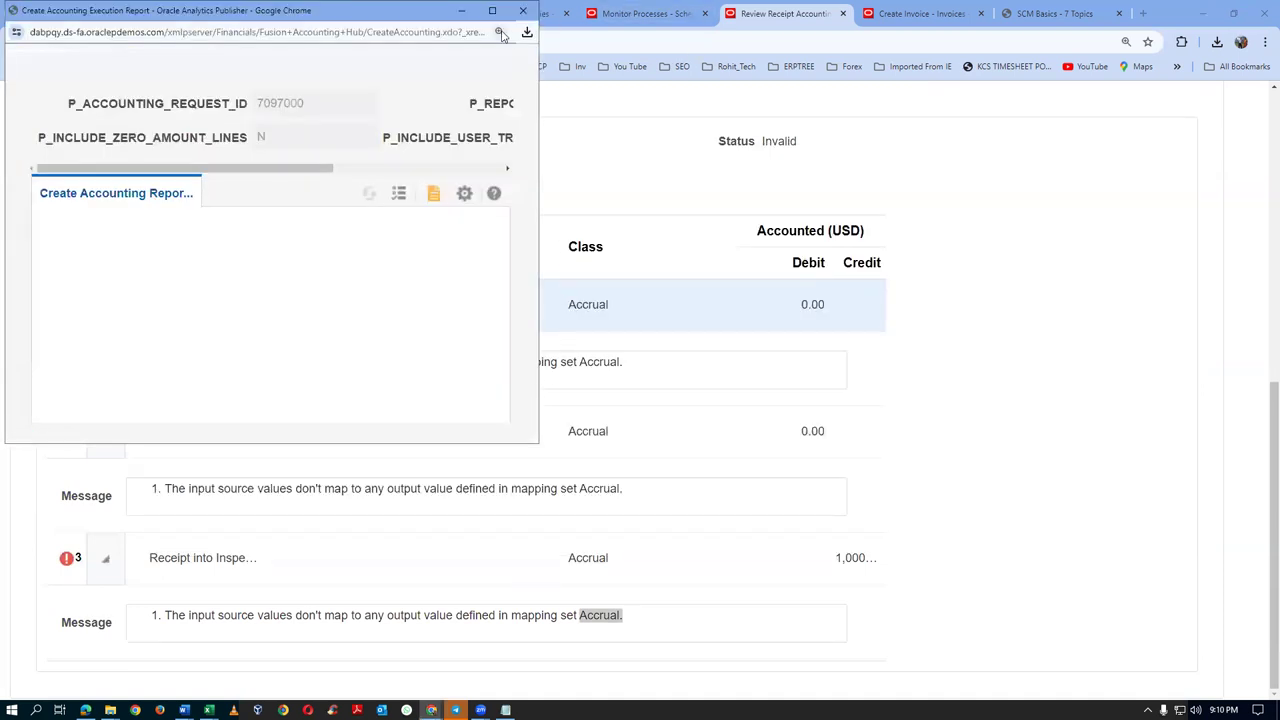
pyautogui.click(551, 301)
pyautogui.hotkey('alt', 'Tab')
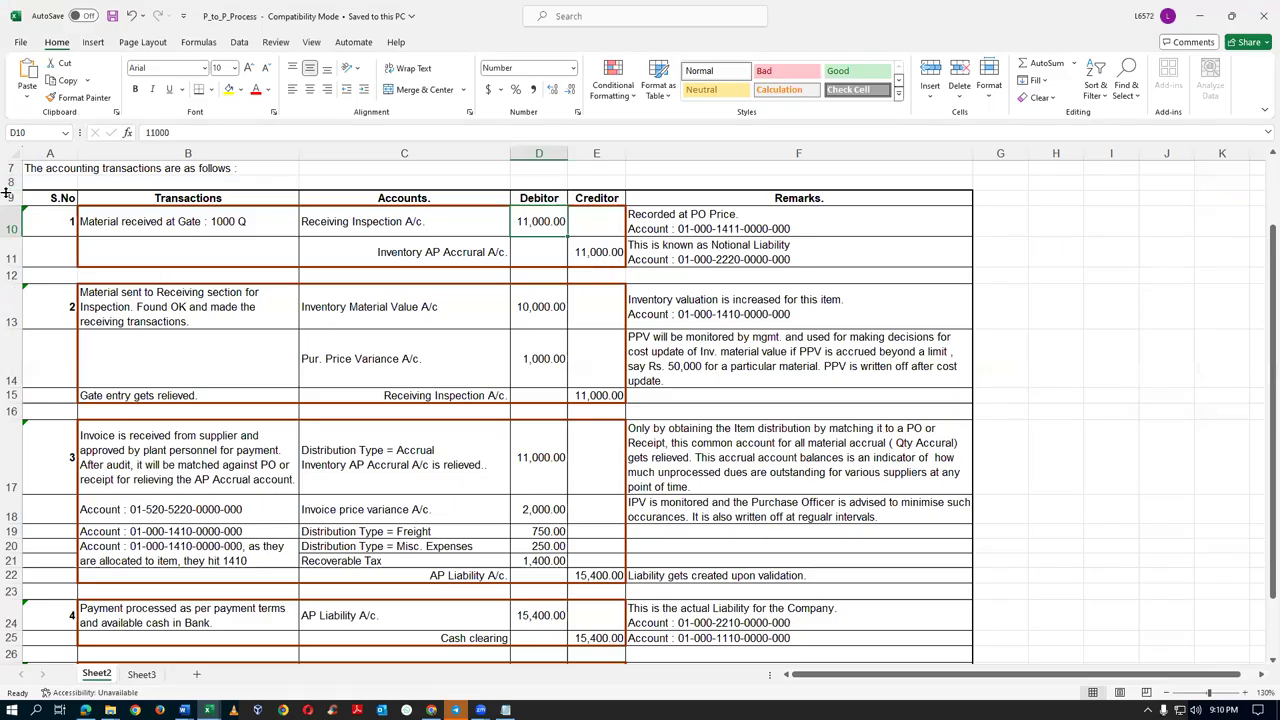
pyautogui.click(10, 222)
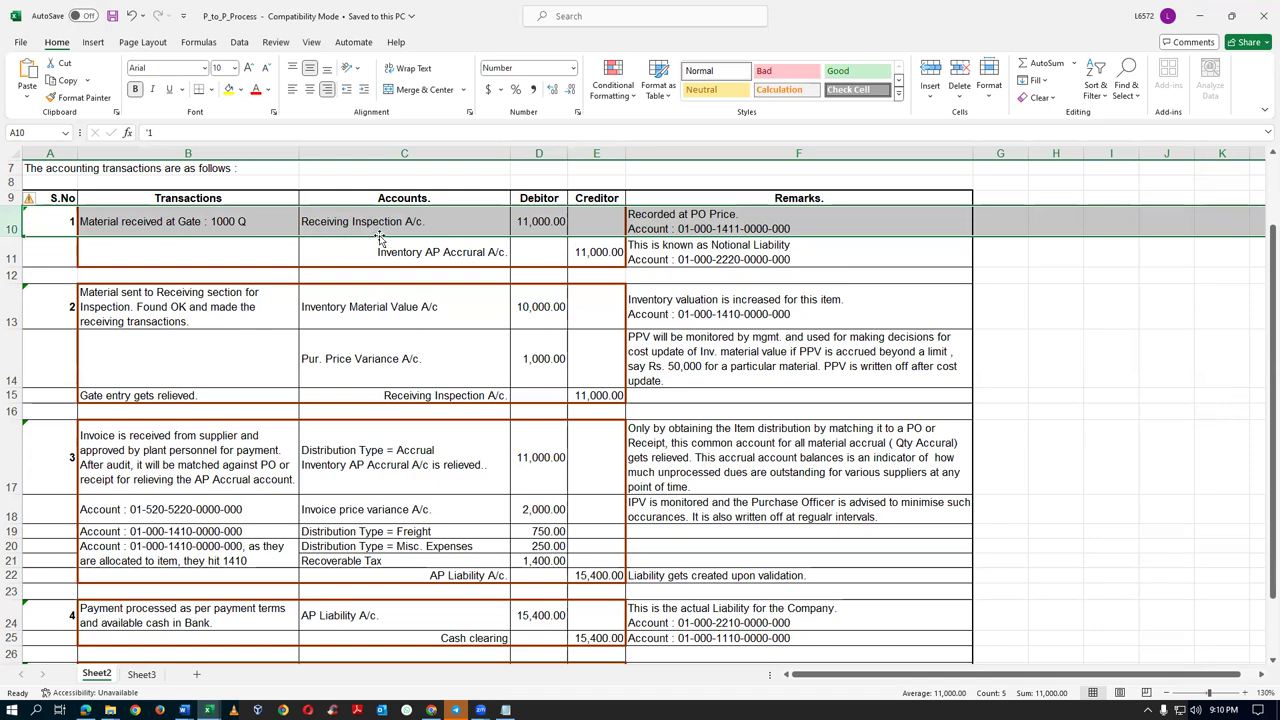
pyautogui.click(399, 258)
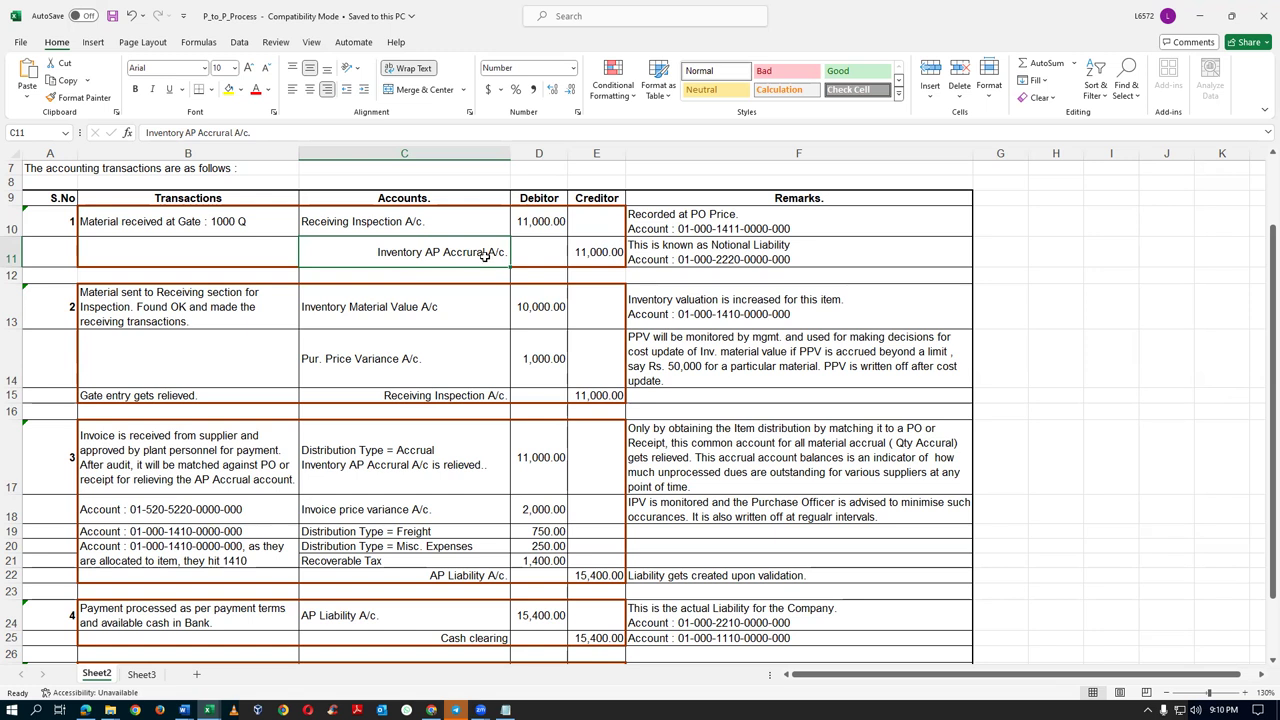
pyautogui.click(42, 256)
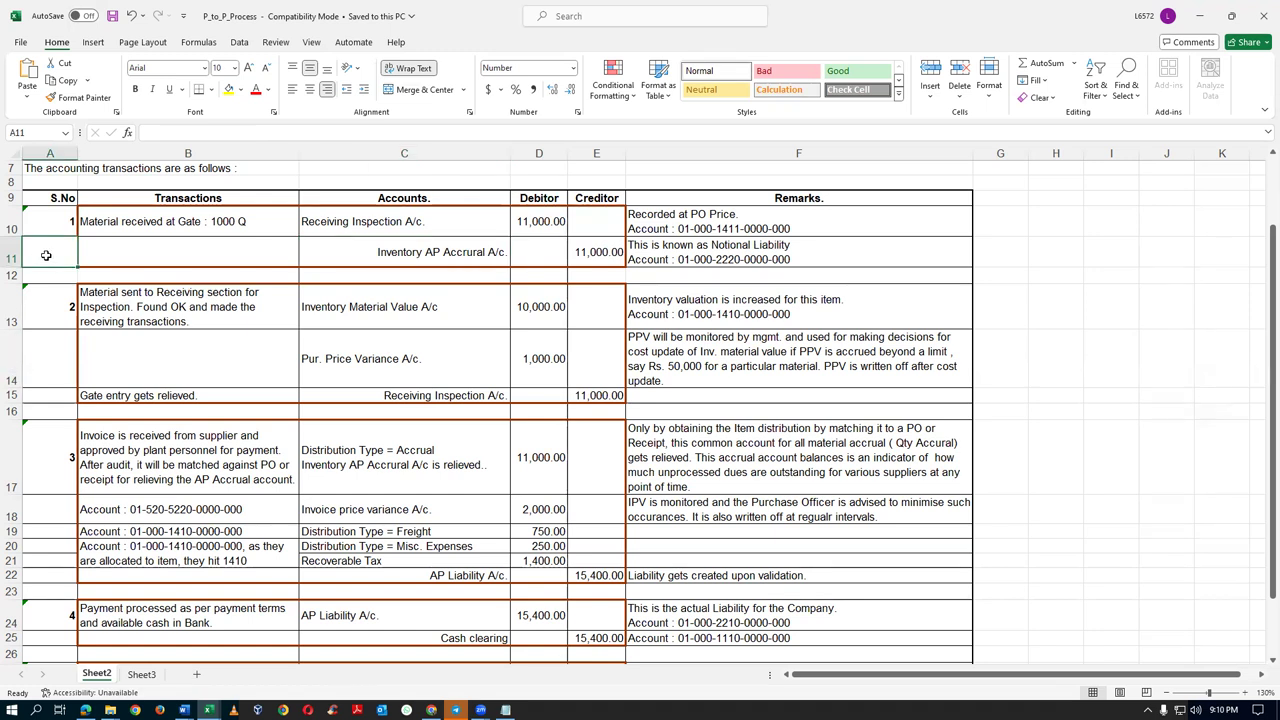
pyautogui.hotkey('alt', 'Tab')
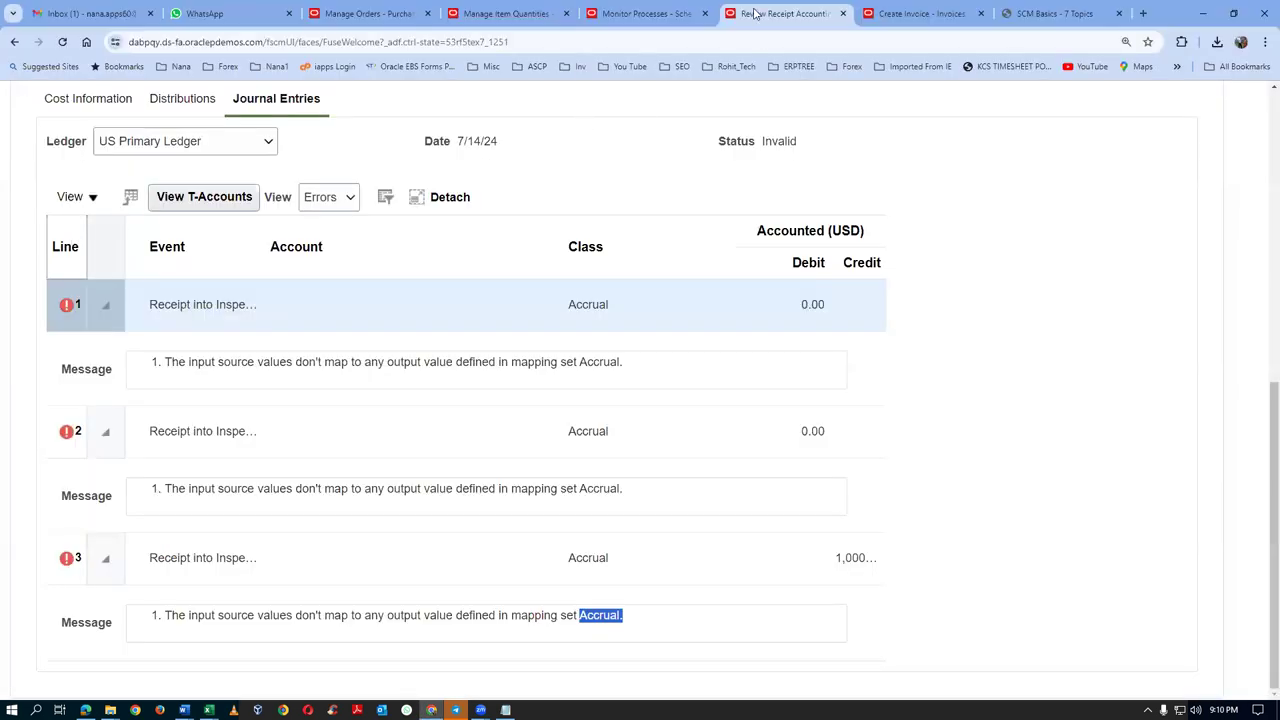
# Duplicate the Review Receipt Accounting Distributions browser tab and load the base address dabpqy.ds-fa.oraclepdemos.com in the copy
pyautogui.rightClick(755, 12)
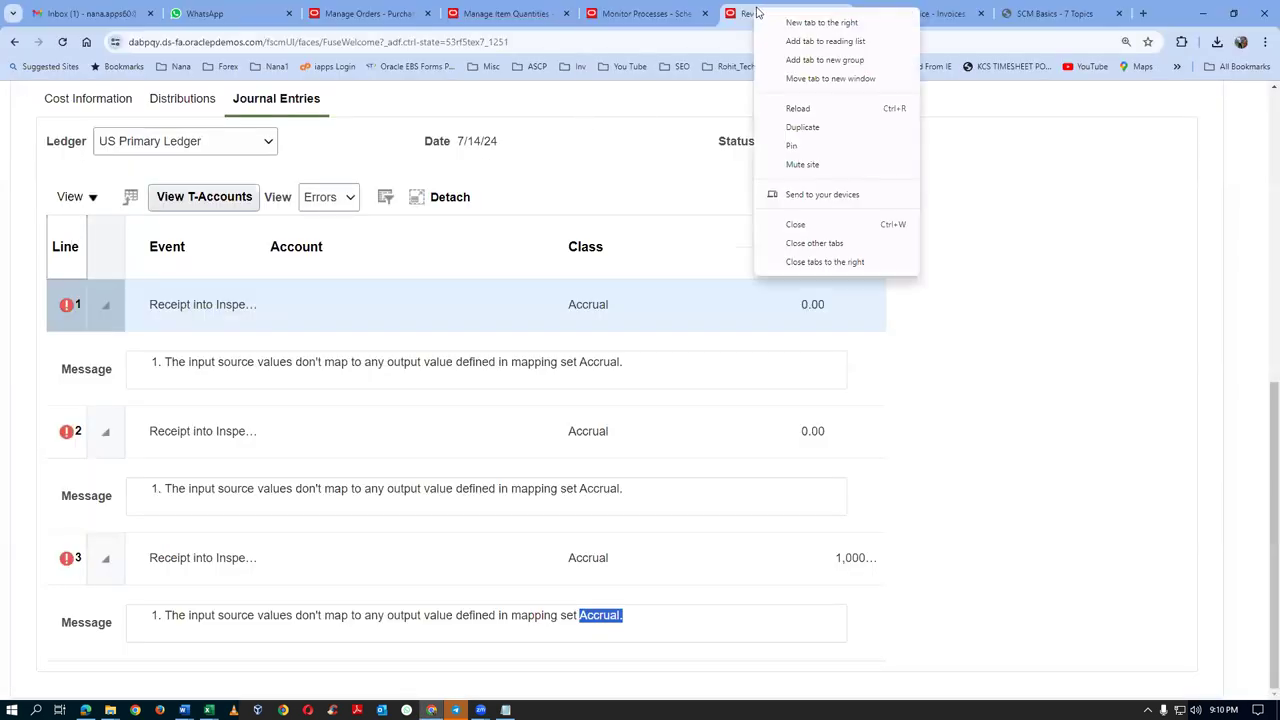
pyautogui.click(777, 131)
pyautogui.click(335, 42)
pyautogui.click(537, 42)
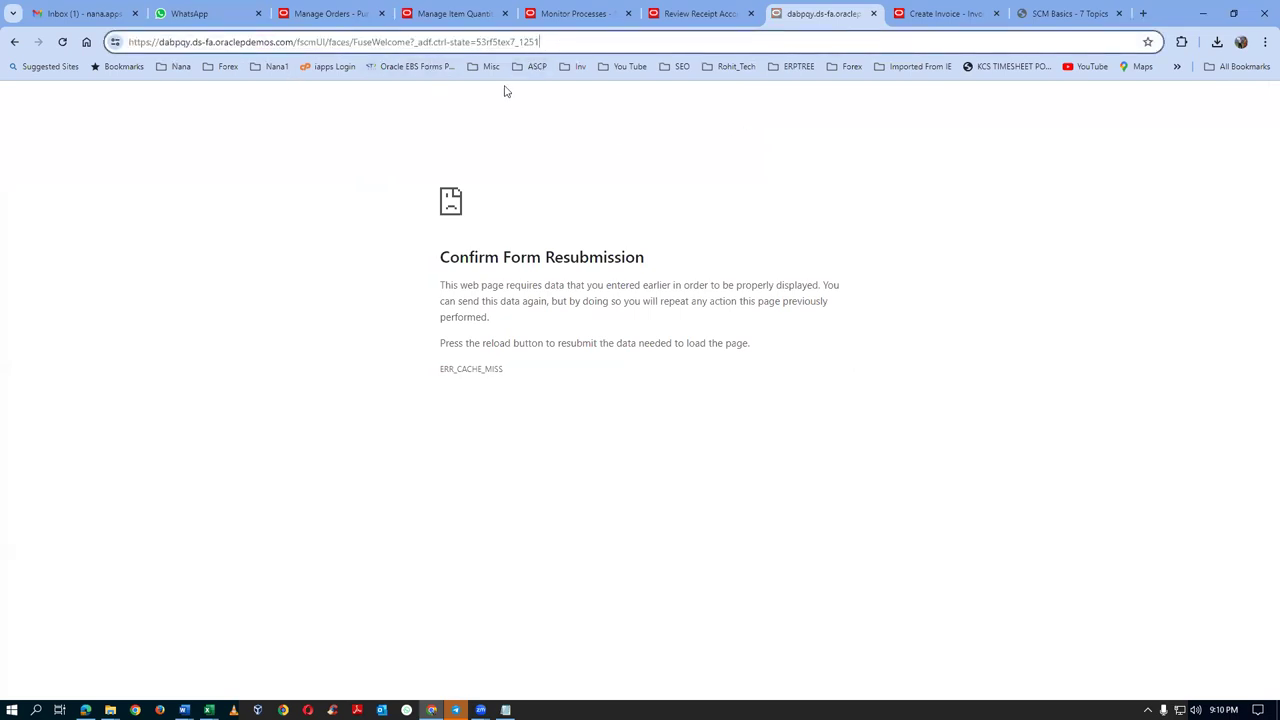
pyautogui.press('BackSpace')
pyautogui.press('BackSpace')
pyautogui.press('BackSpace')
pyautogui.press('BackSpace')
pyautogui.press('BackSpace')
pyautogui.press('BackSpace')
pyautogui.press('BackSpace')
pyautogui.press('BackSpace')
pyautogui.press('BackSpace')
pyautogui.press('BackSpace')
pyautogui.press('BackSpace')
pyautogui.press('BackSpace')
pyautogui.press('BackSpace')
pyautogui.press('BackSpace')
pyautogui.press('BackSpace')
pyautogui.press('BackSpace')
pyautogui.press('BackSpace')
pyautogui.press('BackSpace')
pyautogui.press('BackSpace')
pyautogui.press('BackSpace')
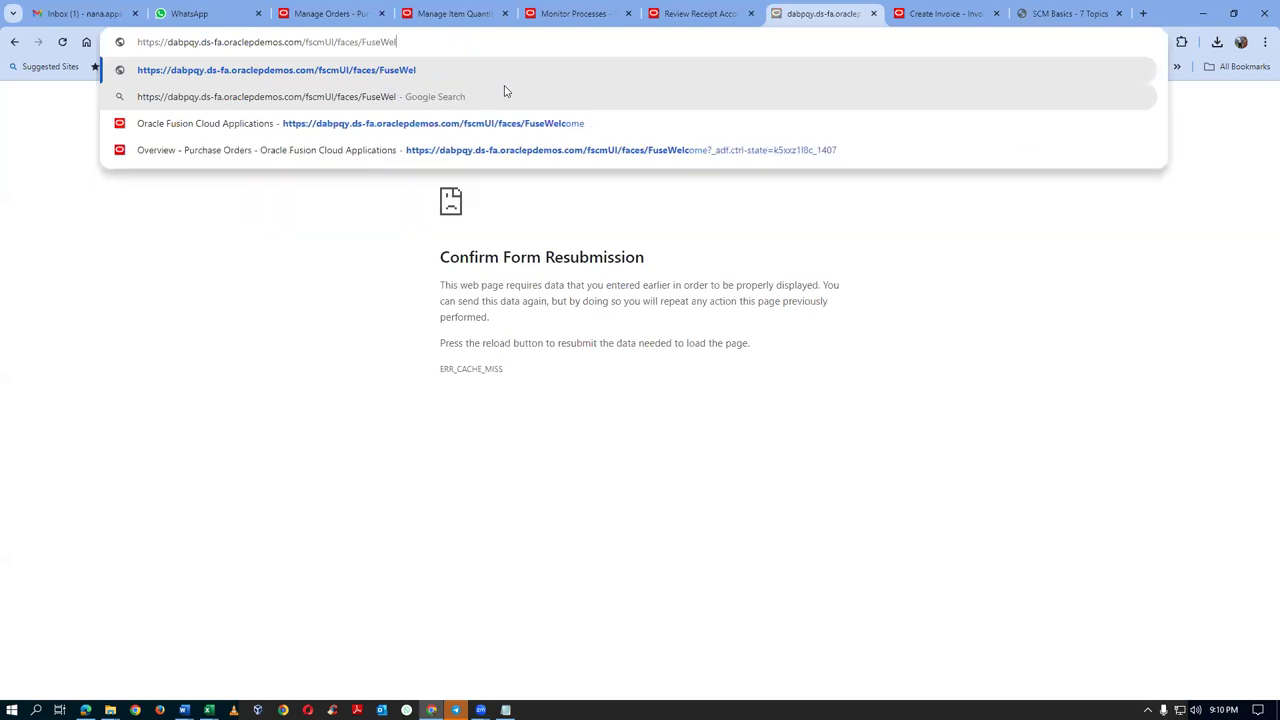
pyautogui.press('BackSpace')
pyautogui.press('BackSpace')
pyautogui.press('BackSpace')
pyautogui.press('BackSpace')
pyautogui.press('BackSpace')
pyautogui.press('BackSpace')
pyautogui.press('BackSpace')
pyautogui.press('BackSpace')
pyautogui.press('BackSpace')
pyautogui.press('BackSpace')
pyautogui.press('BackSpace')
pyautogui.press('BackSpace')
pyautogui.press('BackSpace')
pyautogui.press('BackSpace')
pyautogui.press('BackSpace')
pyautogui.press('BackSpace')
pyautogui.press('BackSpace')
pyautogui.press('BackSpace')
pyautogui.press('BackSpace')
pyautogui.press('BackSpace')
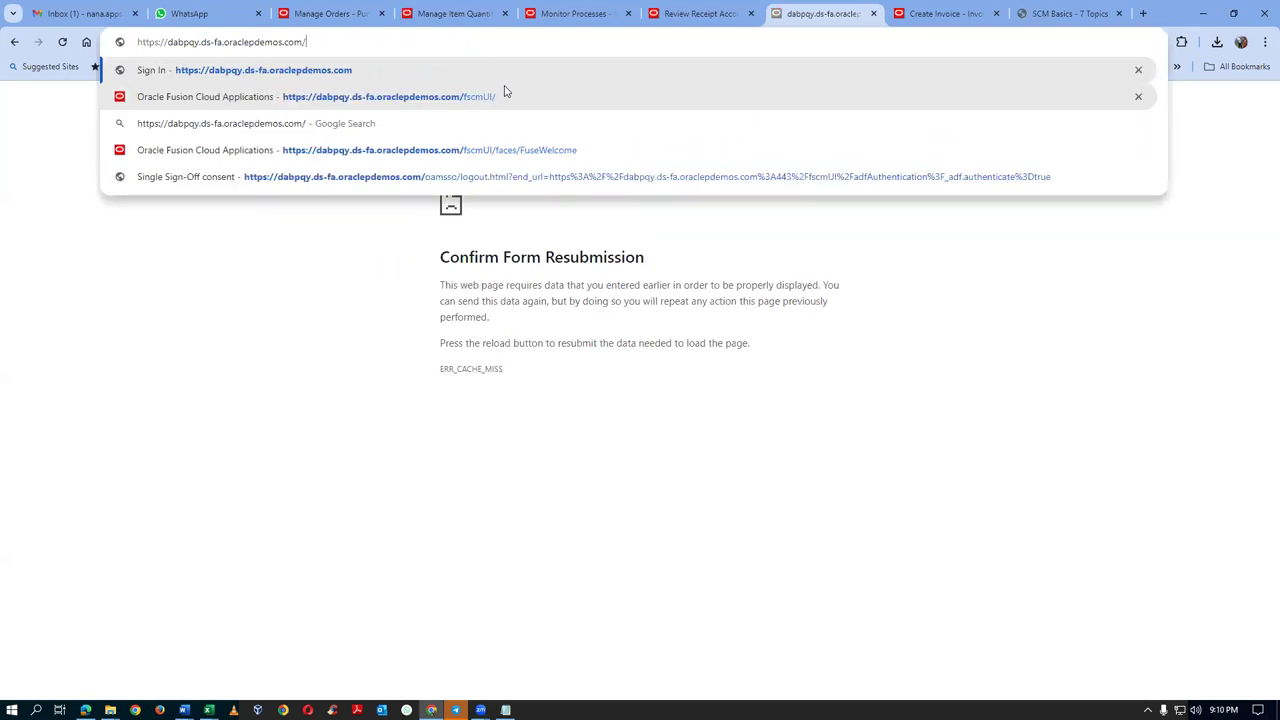
pyautogui.press('Return')
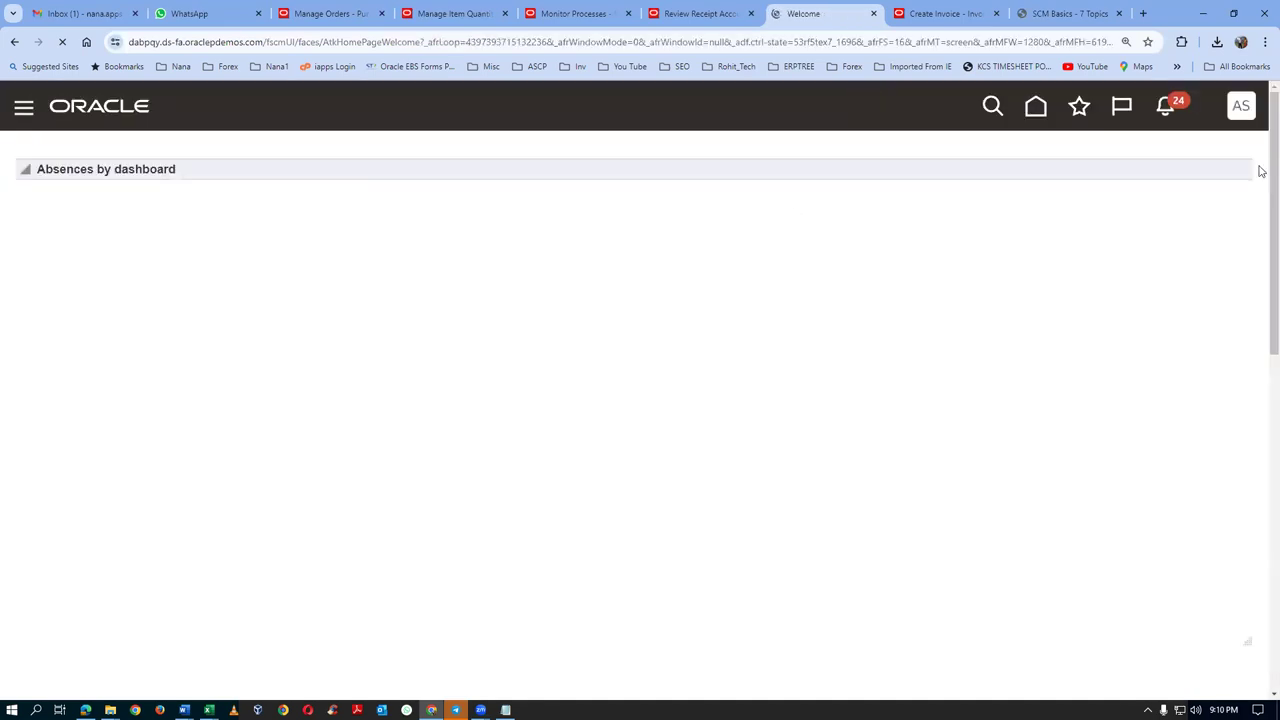
# Open Setup and Maintenance, confirm leaving the home page, and switch the setup offering to Procurement
pyautogui.click(1240, 105)
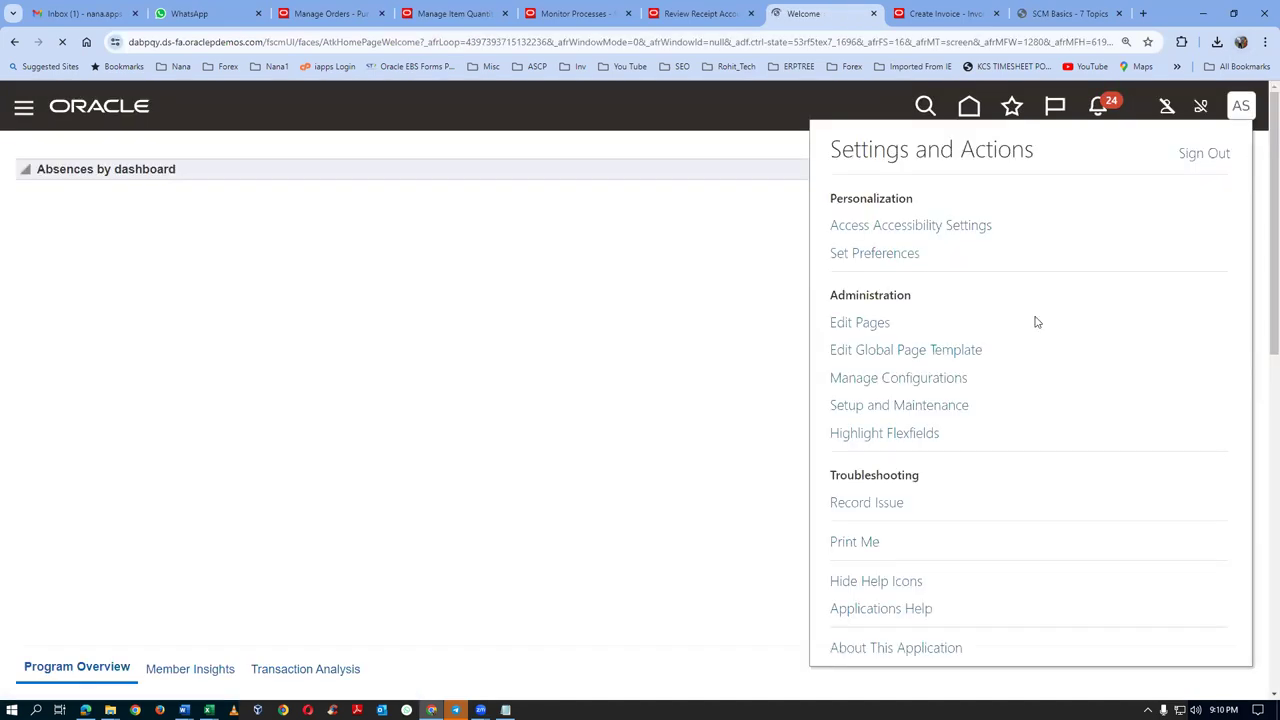
pyautogui.click(908, 410)
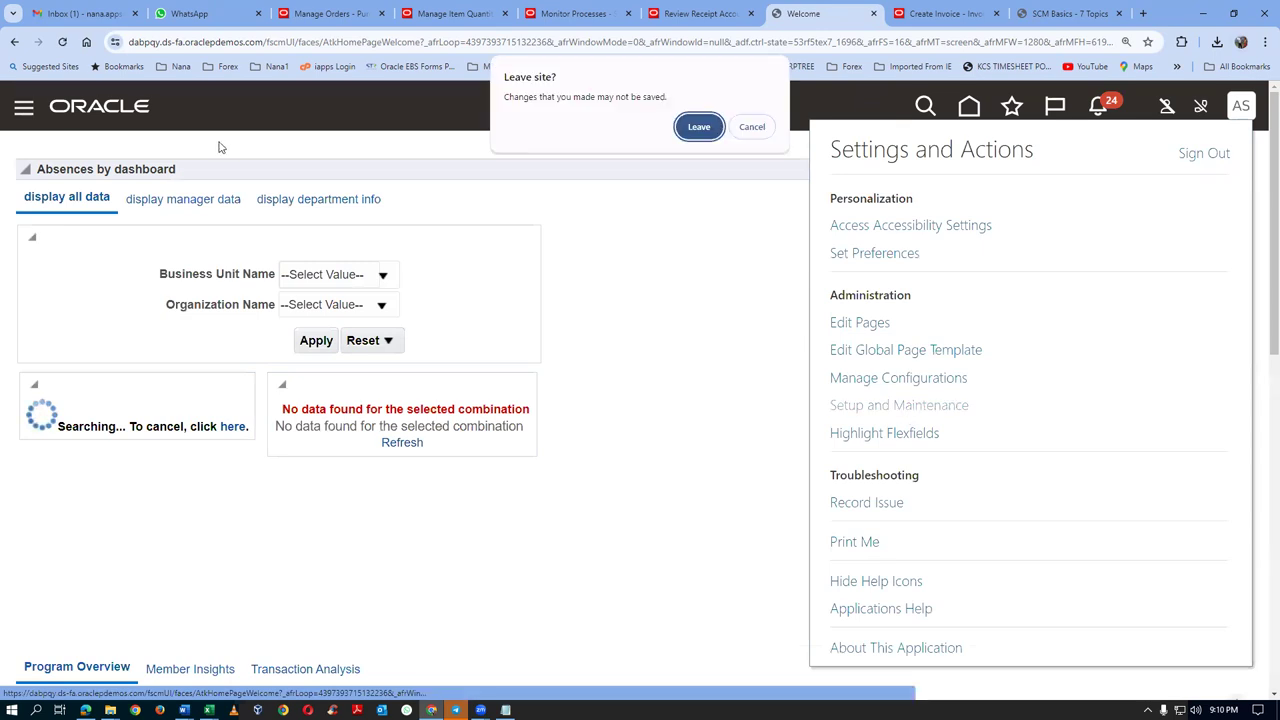
pyautogui.click(698, 126)
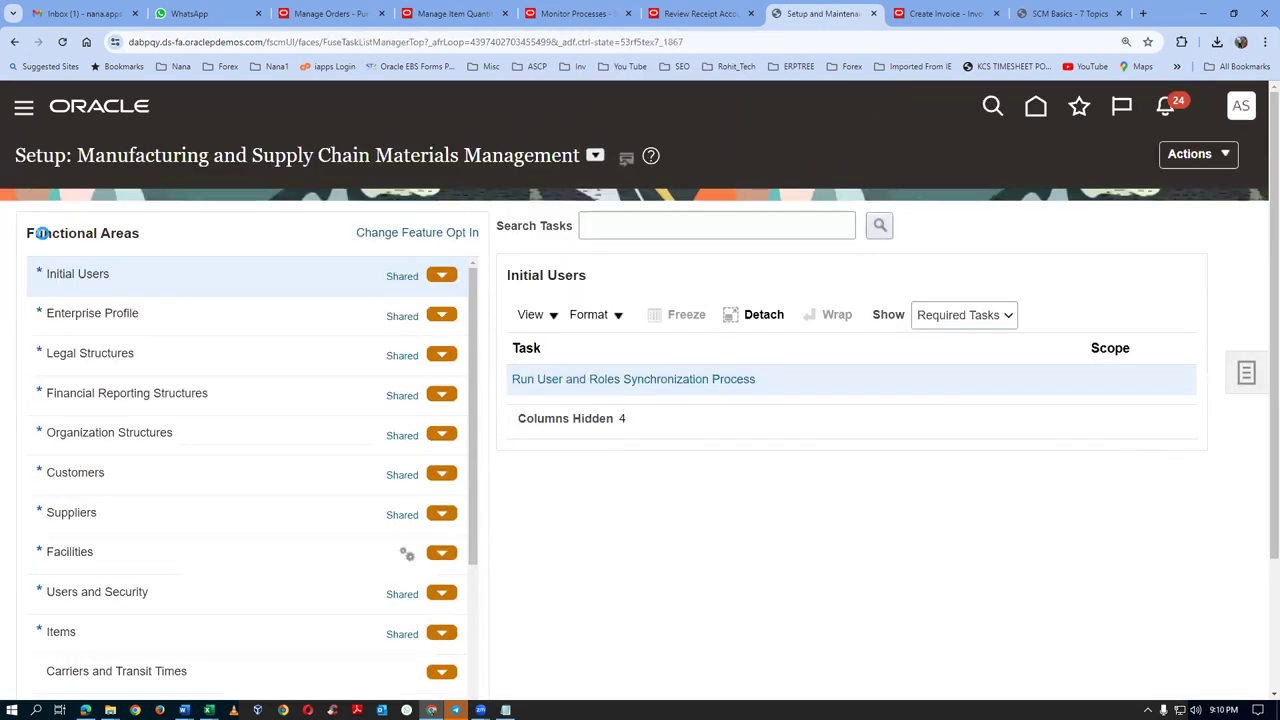
pyautogui.click(596, 158)
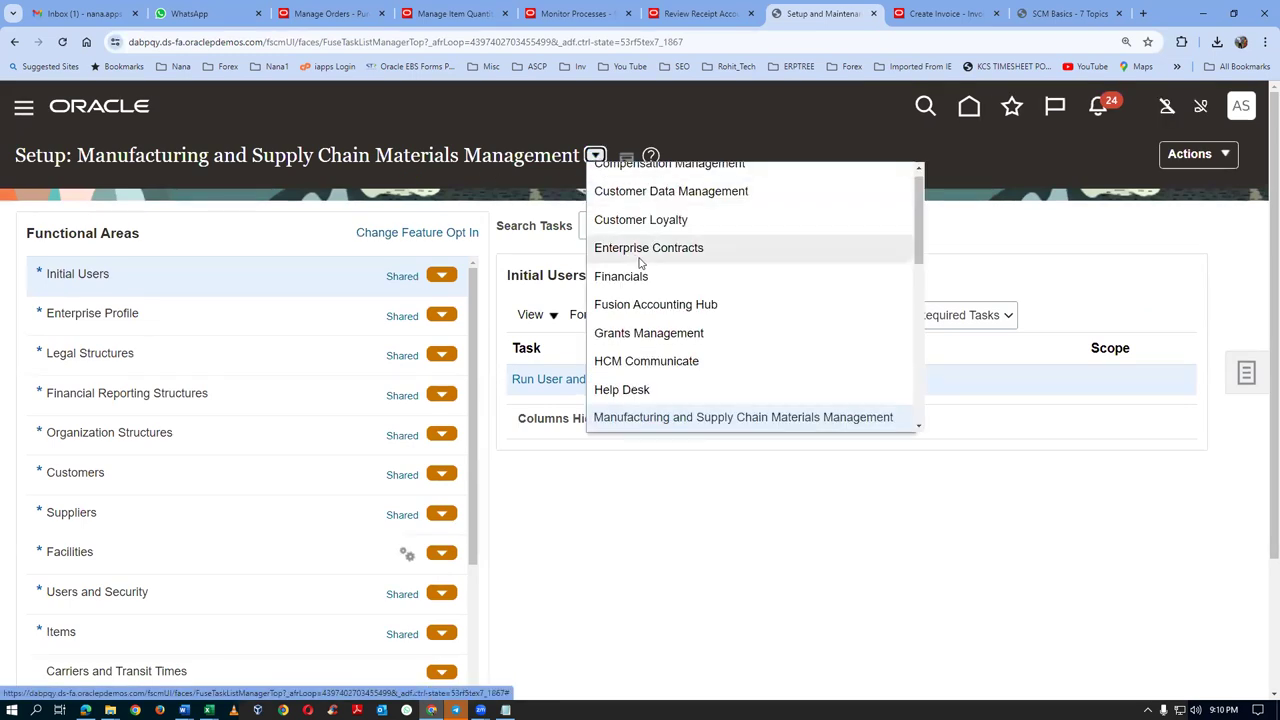
pyautogui.scroll(1, 640, 262)
pyautogui.scroll(-5, 640, 260)
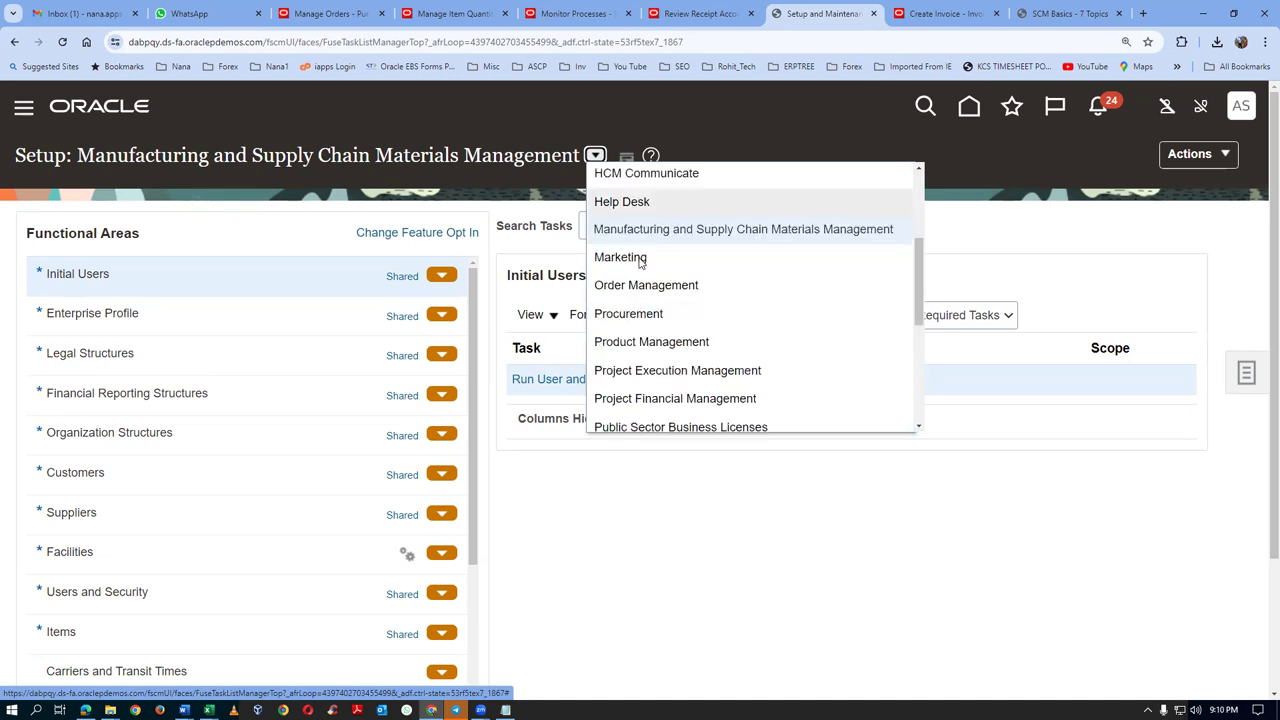
pyautogui.click(638, 247)
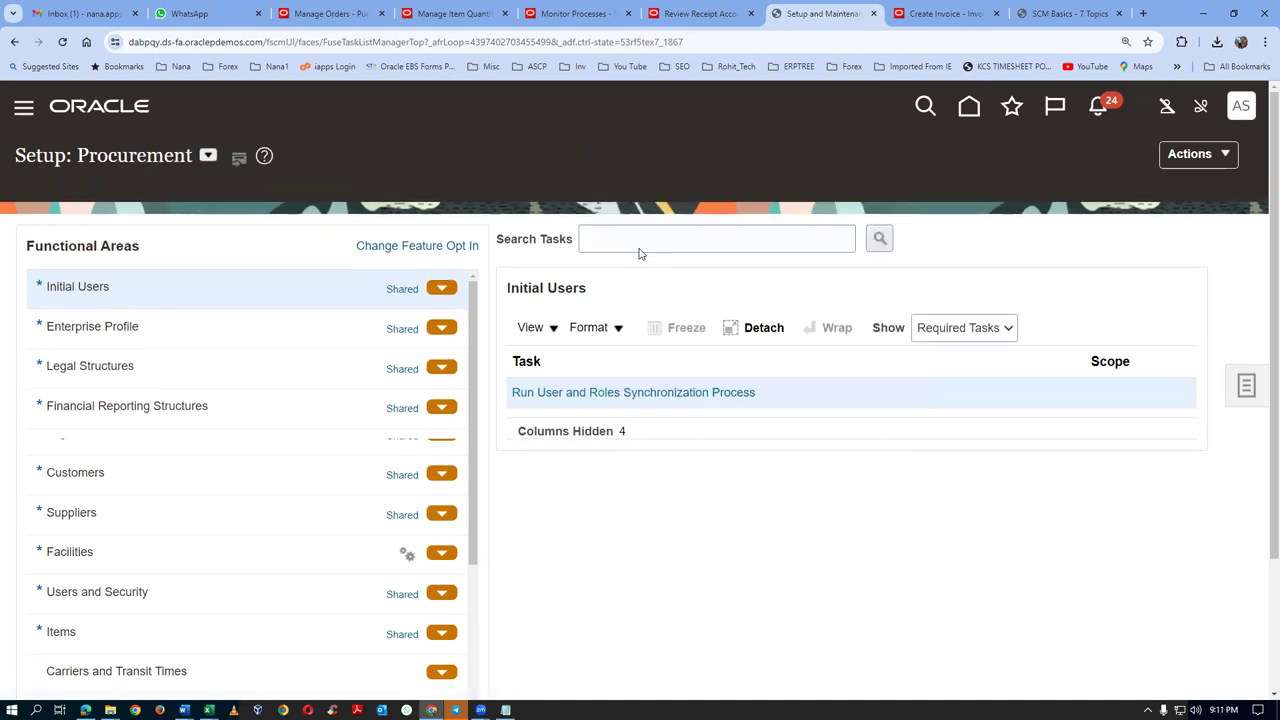
# Search the setup tasks for man%map%set% and open Manage Mapping Sets for the Receipt Accounting functional area
pyautogui.click(618, 229)
pyautogui.write('man%map%s')
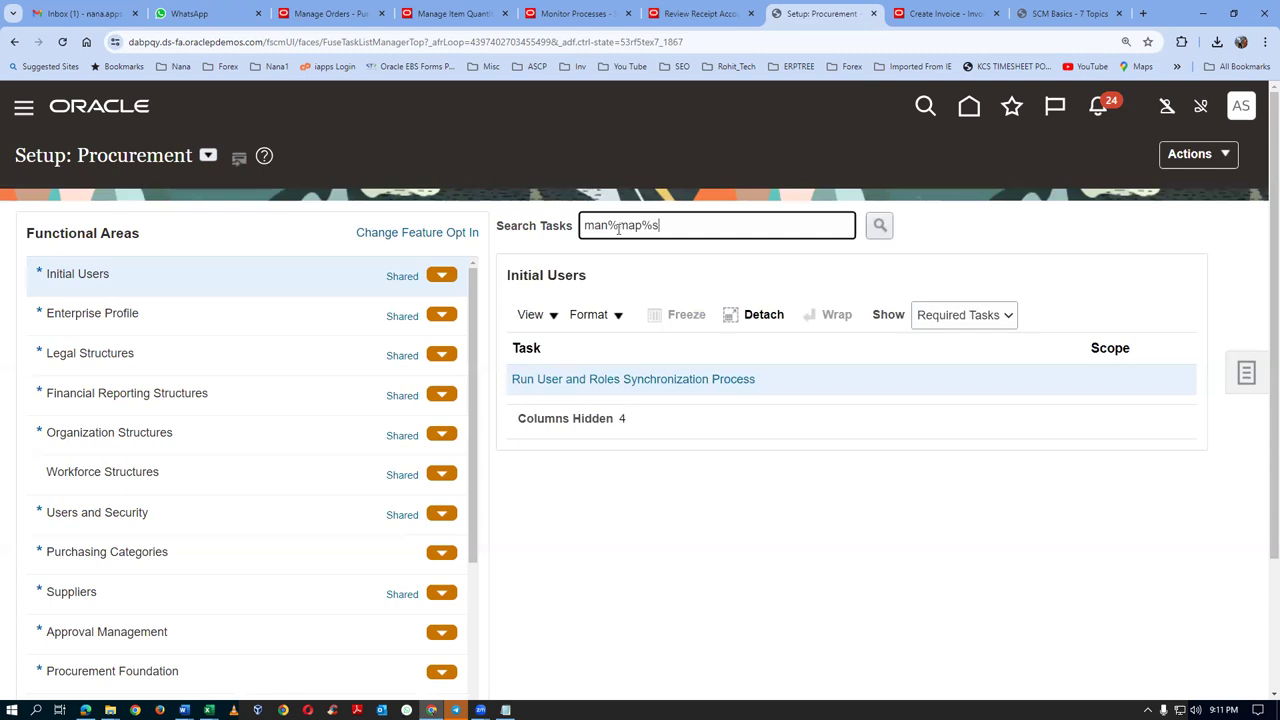
pyautogui.write('et%')
pyautogui.press('Return')
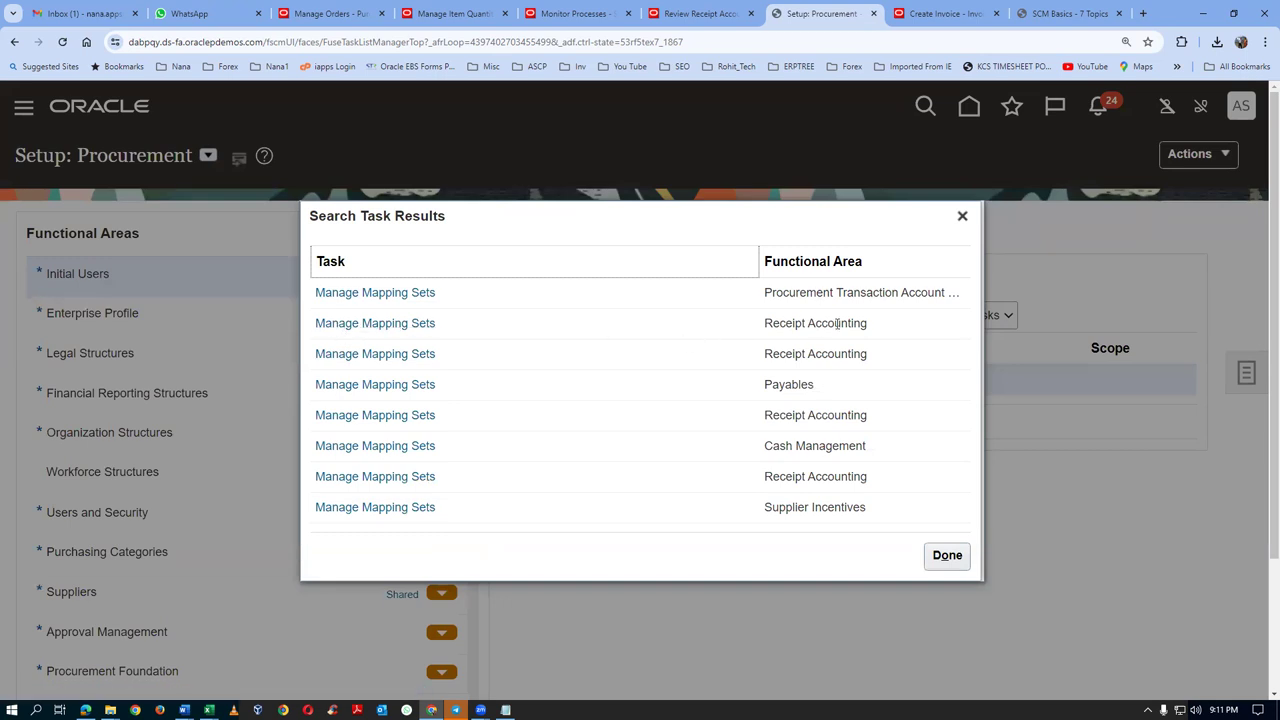
pyautogui.click(363, 323)
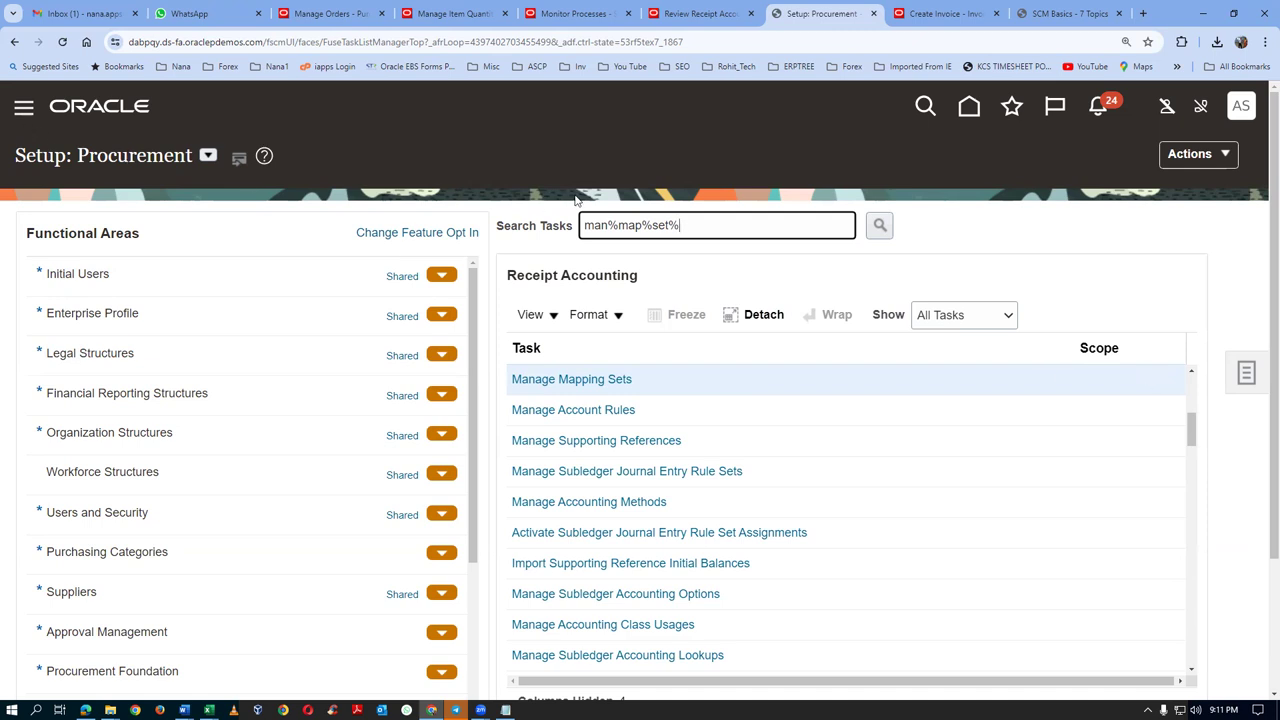
pyautogui.click(576, 385)
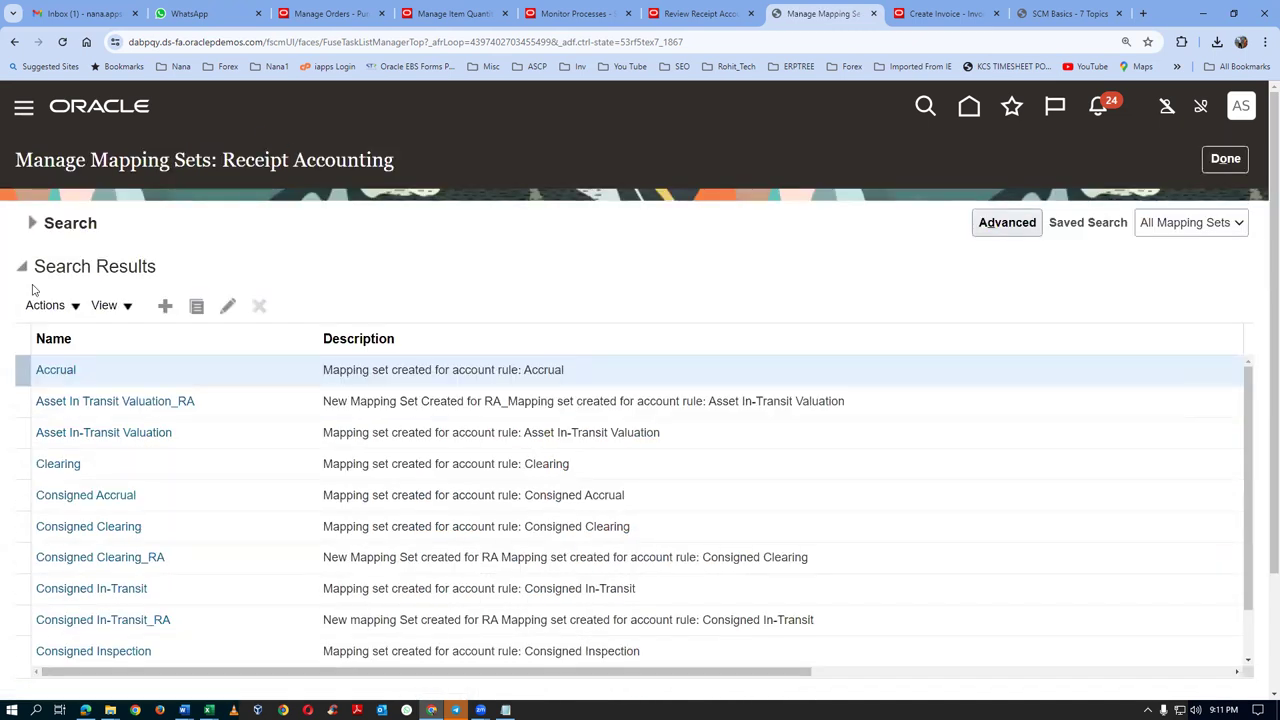
# Search the Receipt Accounting mapping sets for the name Accrual and open the Accrual mapping set
pyautogui.click(32, 223)
pyautogui.click(216, 261)
pyautogui.write('Accrual')
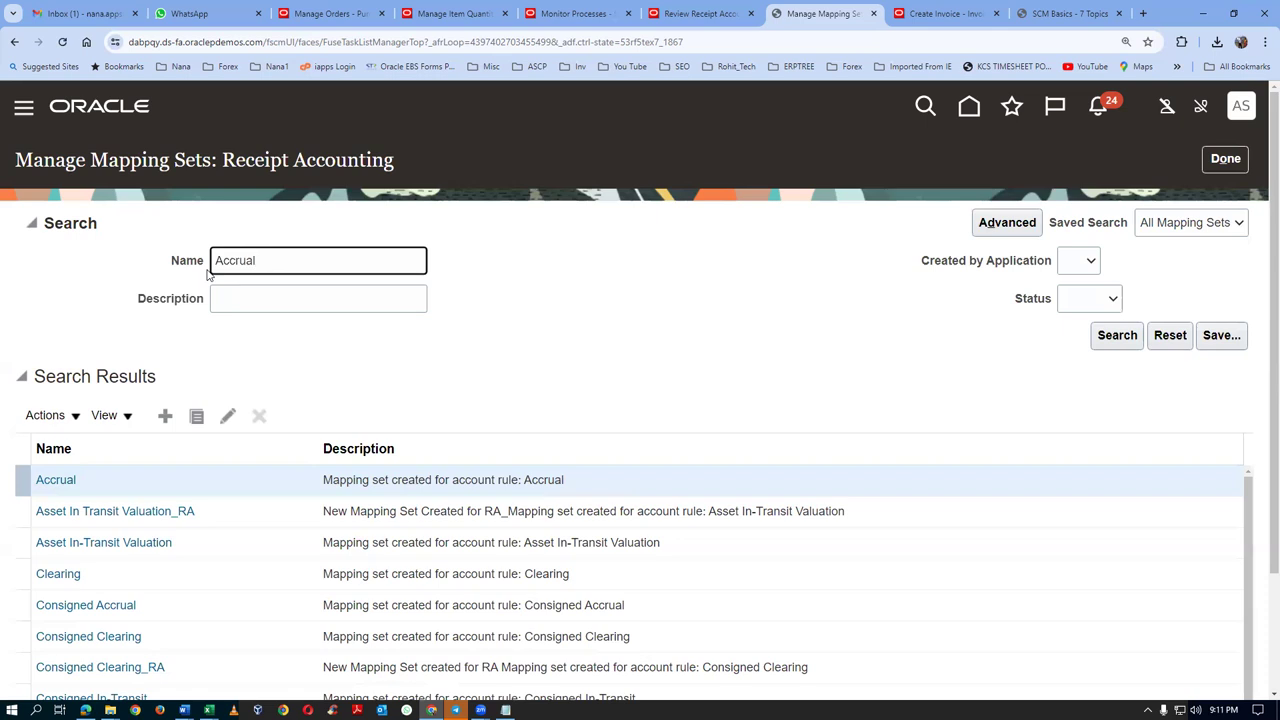
pyautogui.press('Return')
pyautogui.click(52, 372)
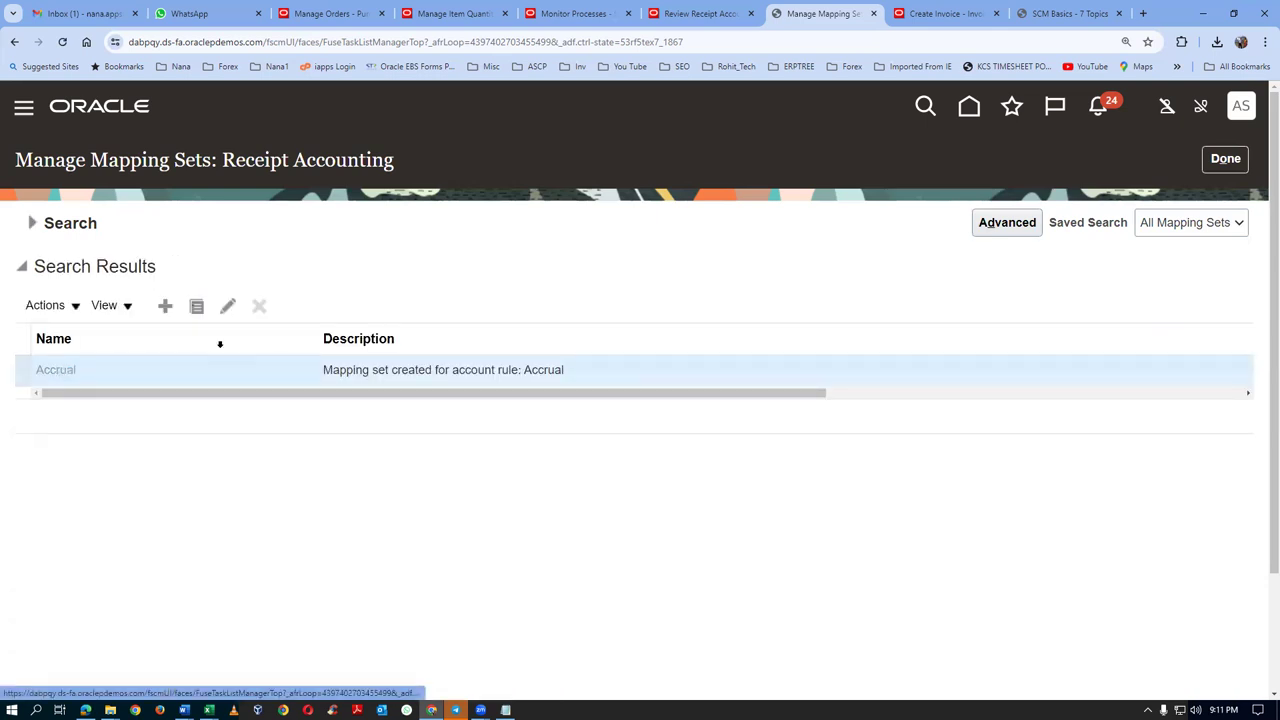
# Copy the output account of the organization 001 mapping under US Chart of Accounts
pyautogui.scroll(-1, 308, 296)
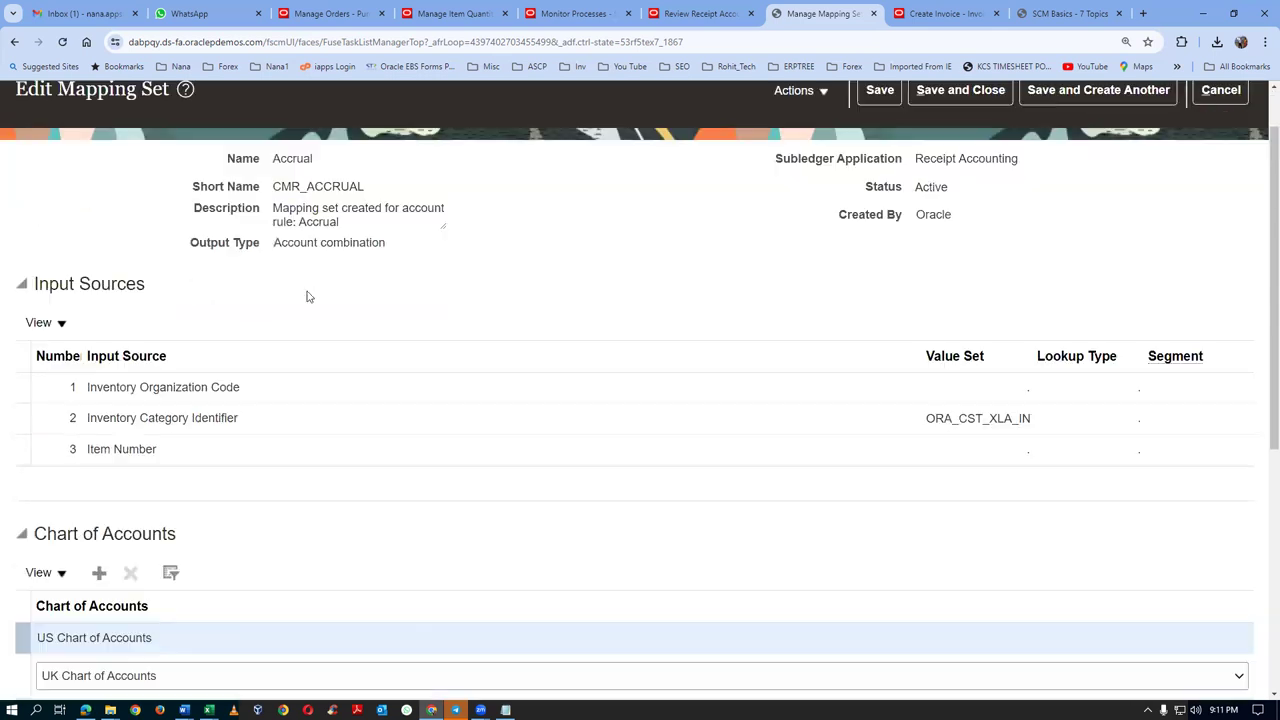
pyautogui.scroll(-3, 308, 296)
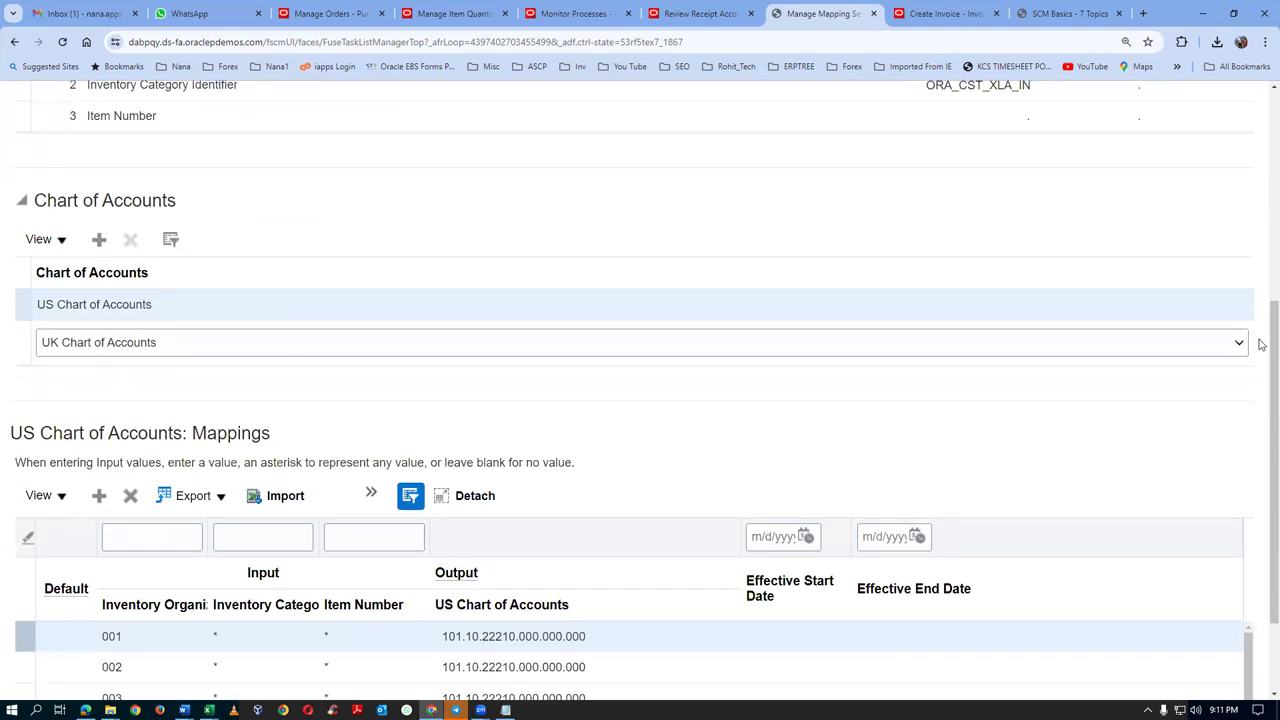
pyautogui.scroll(-1, 1261, 344)
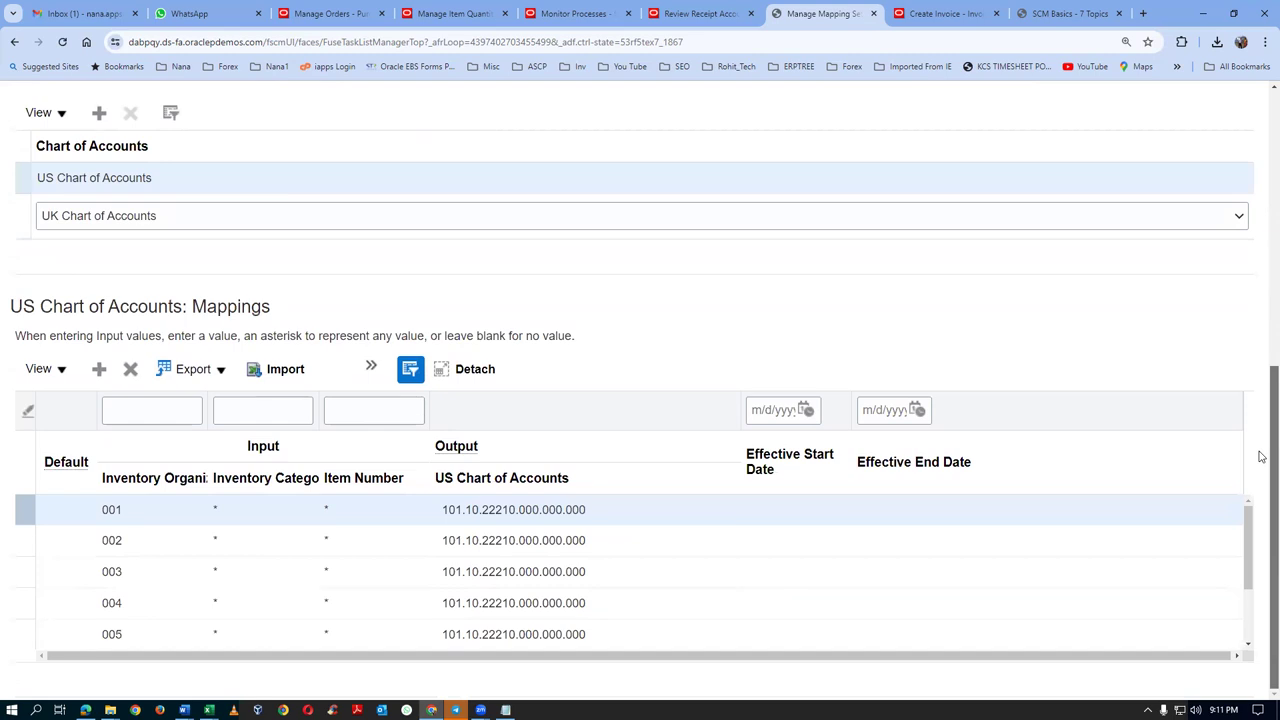
pyautogui.click(497, 509)
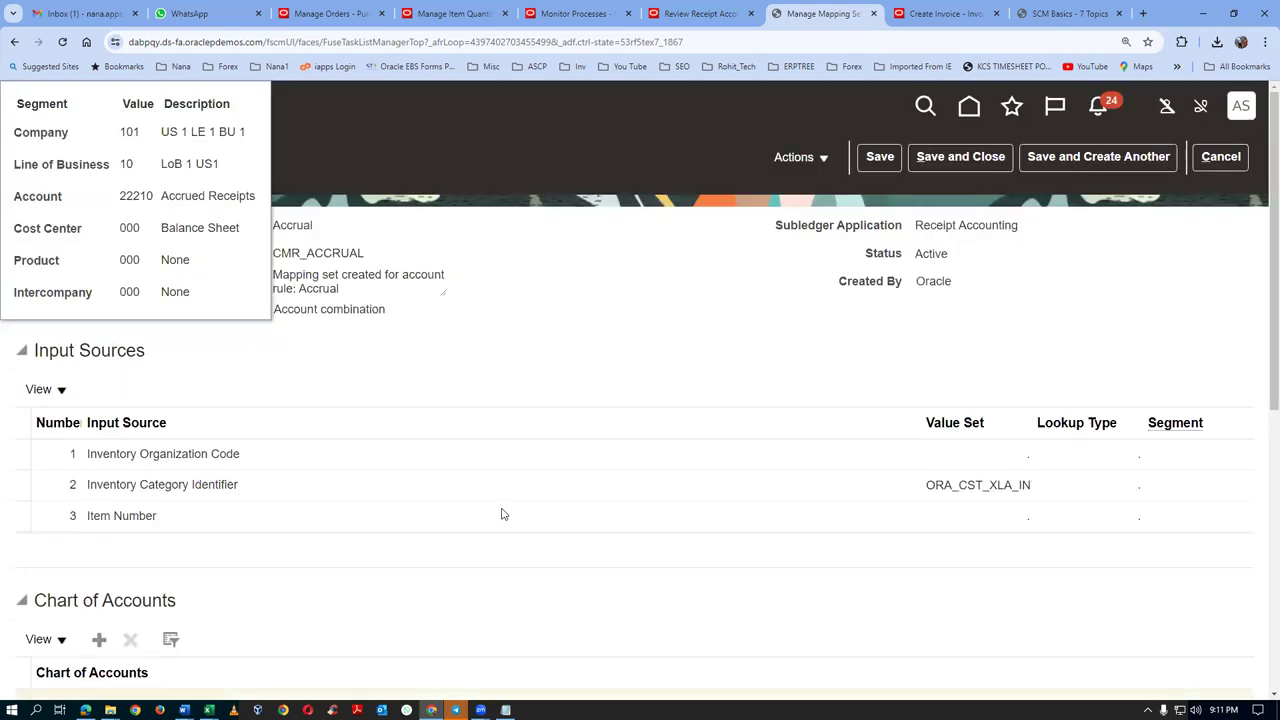
pyautogui.scroll(-6, 505, 515)
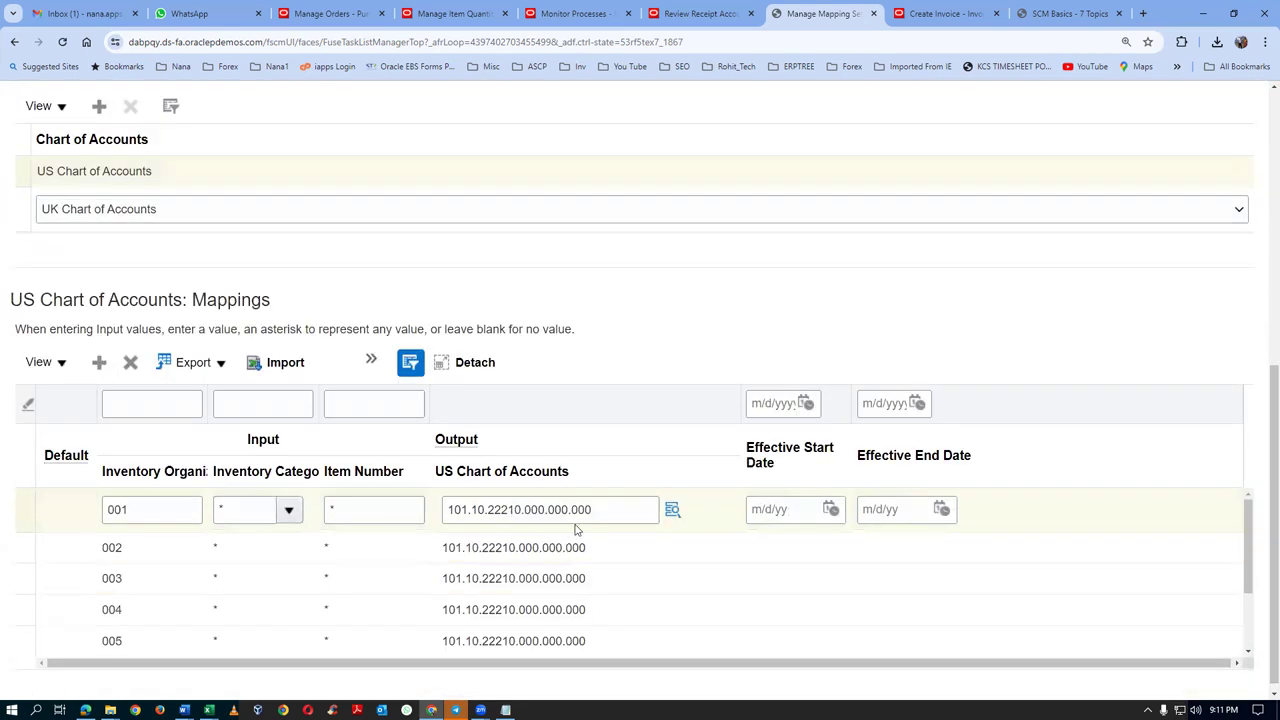
pyautogui.click(578, 515)
pyautogui.click(452, 512)
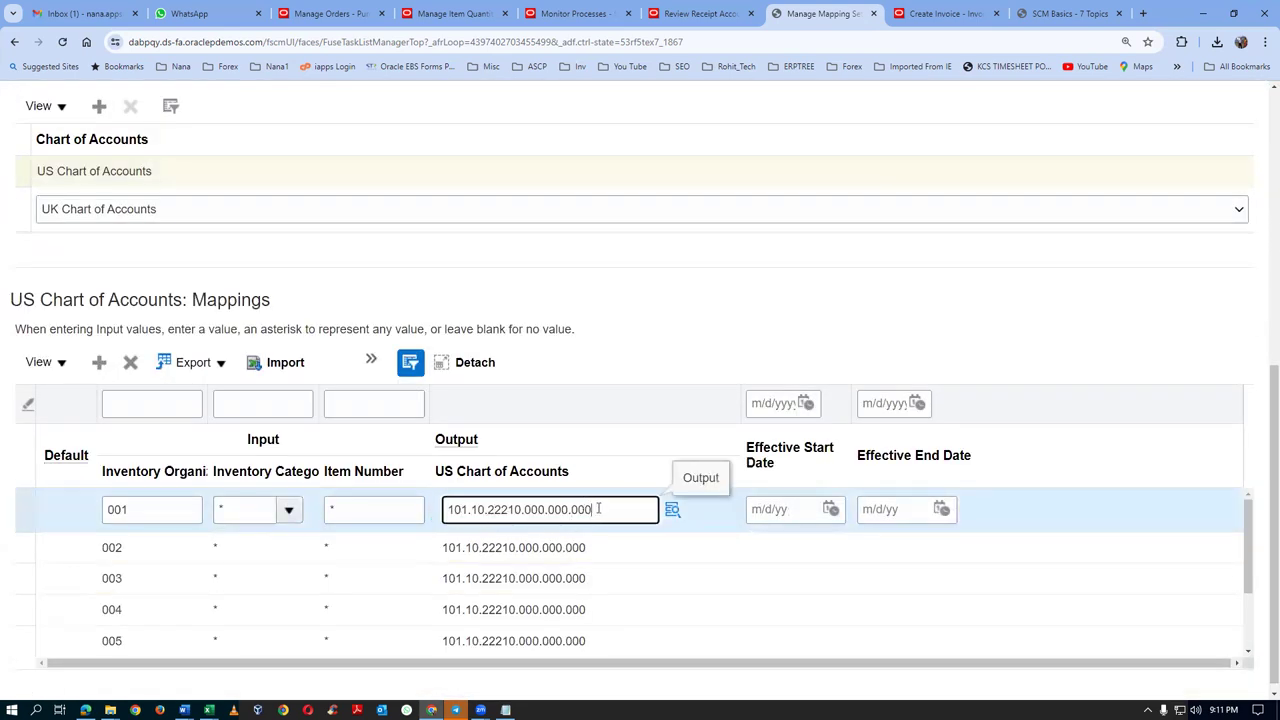
pyautogui.moveTo(594, 509); pyautogui.dragTo(437, 526)
pyautogui.hotkey('ctrl', 'c')
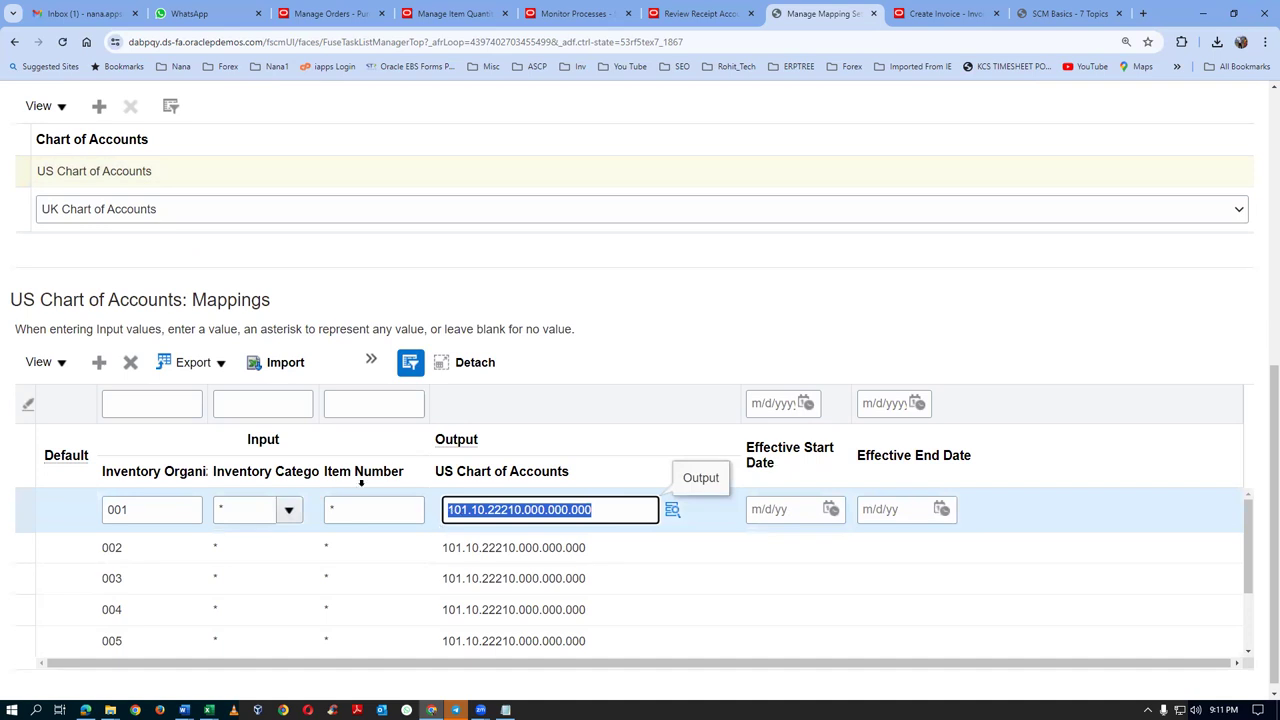
# Add a US Chart of Accounts mapping for organization D021 with * as category and item number, and paste 101.10.22210.000.000.000 as output
pyautogui.click(98, 362)
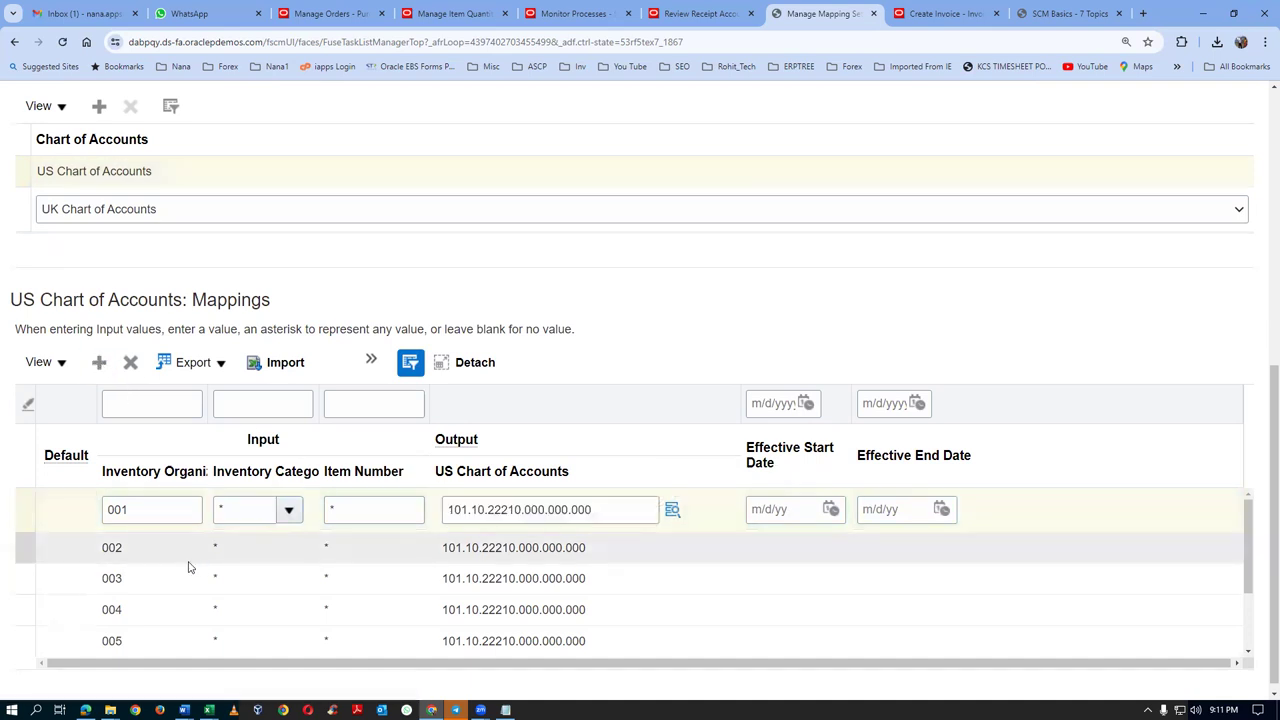
pyautogui.click(150, 532)
pyautogui.write('D021')
pyautogui.press('Tab')
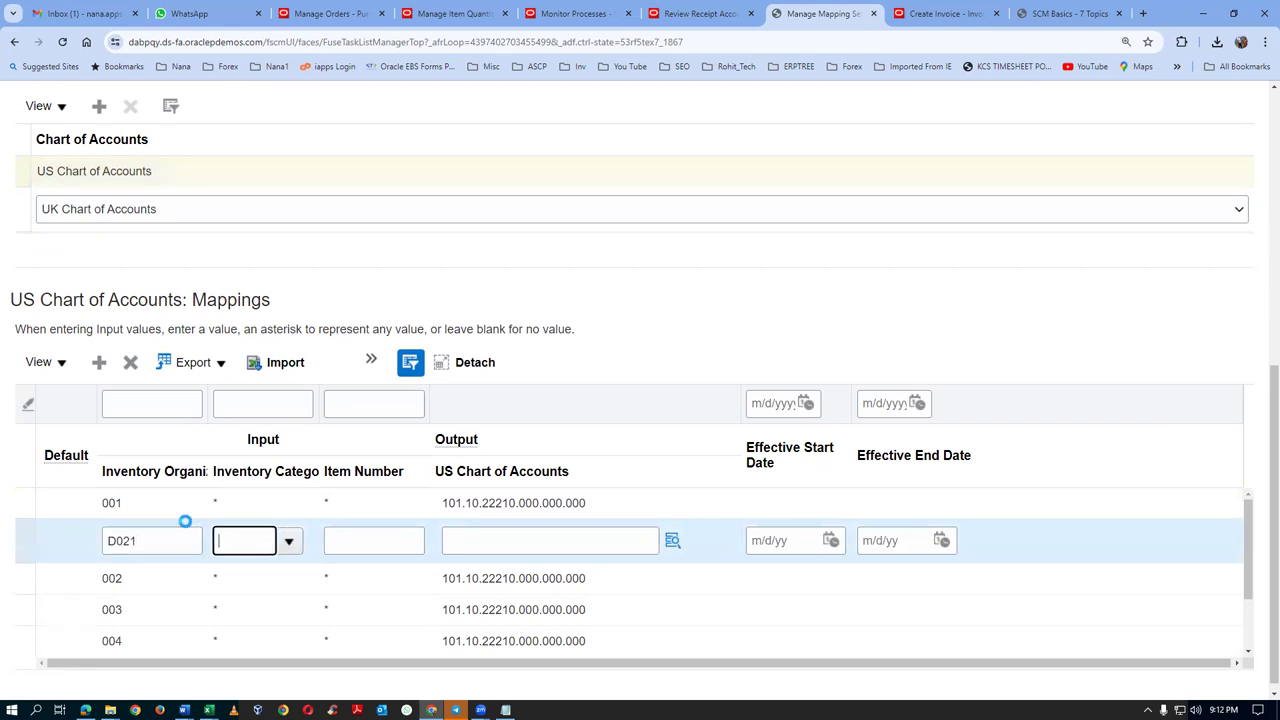
pyautogui.click(288, 540)
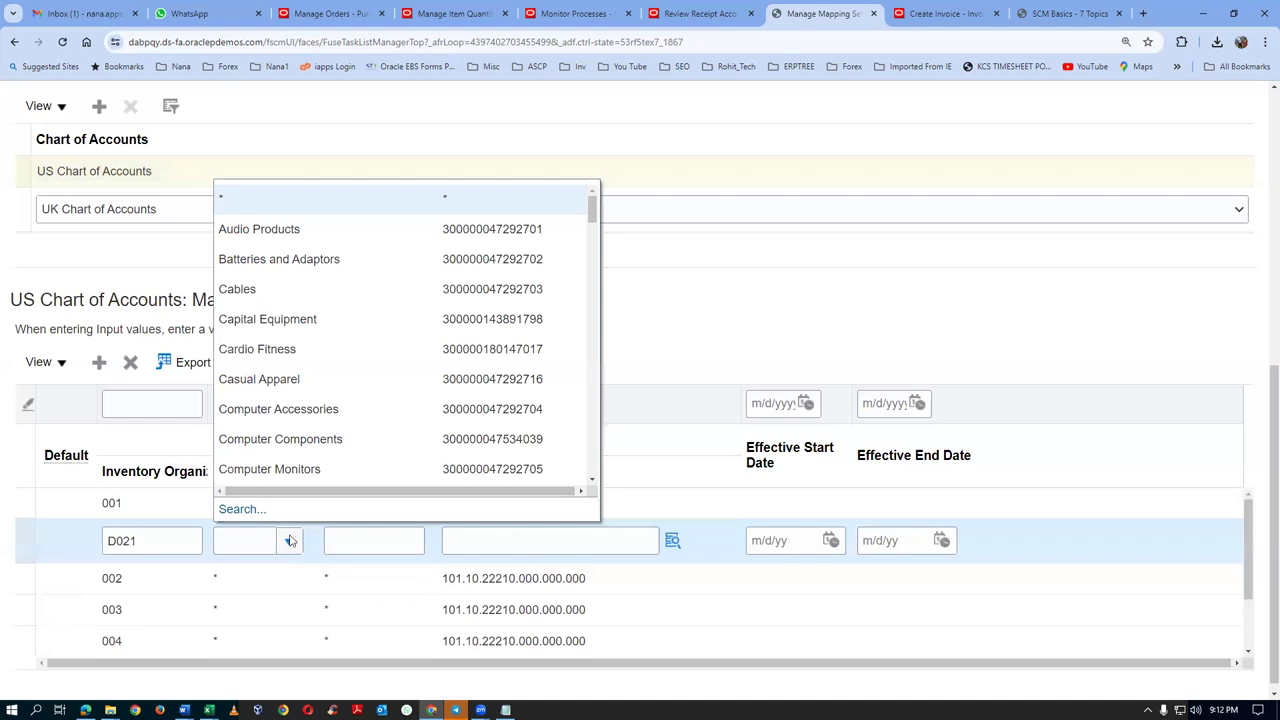
pyautogui.click(267, 202)
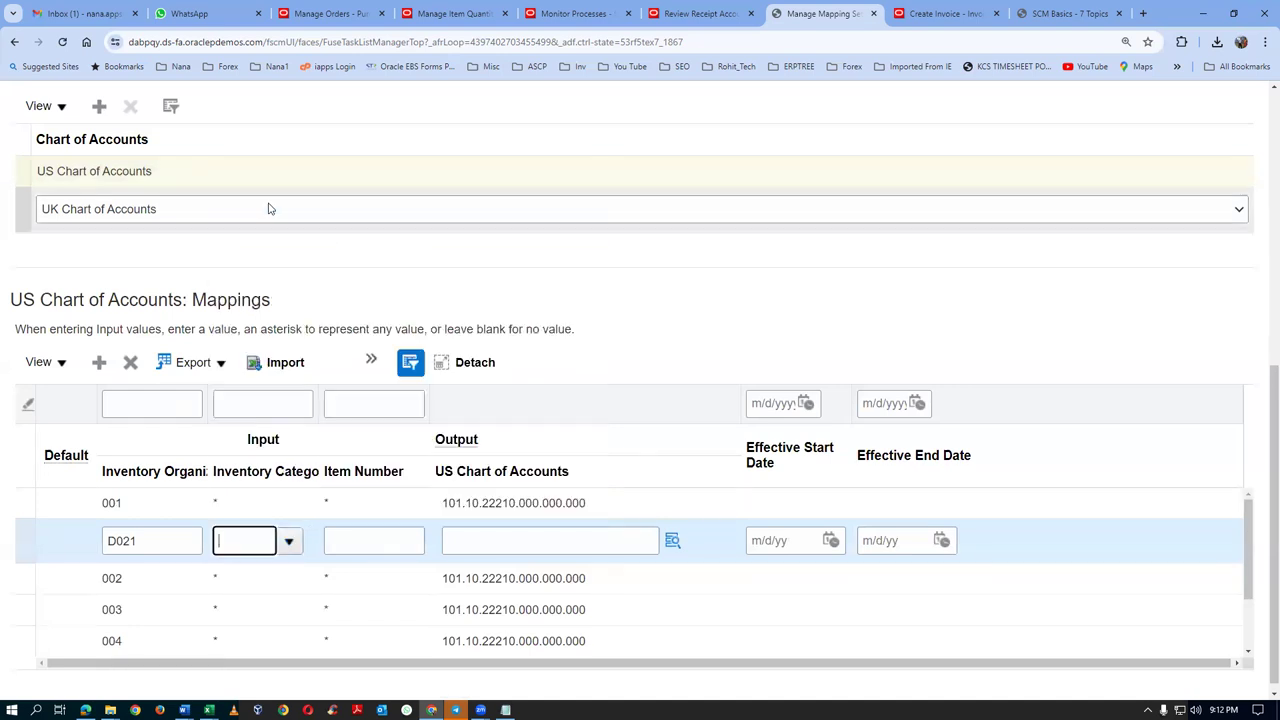
pyautogui.click(377, 538)
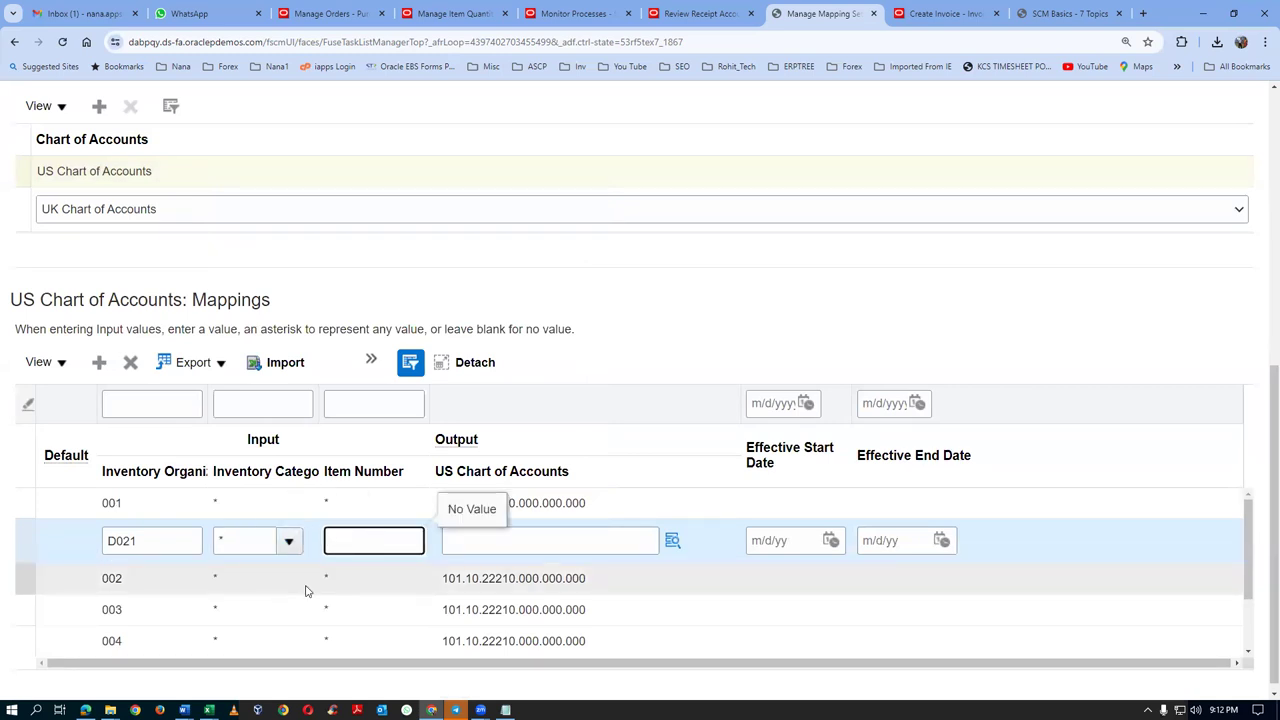
pyautogui.write('*')
pyautogui.click(448, 545)
pyautogui.hotkey('ctrl', 'v')
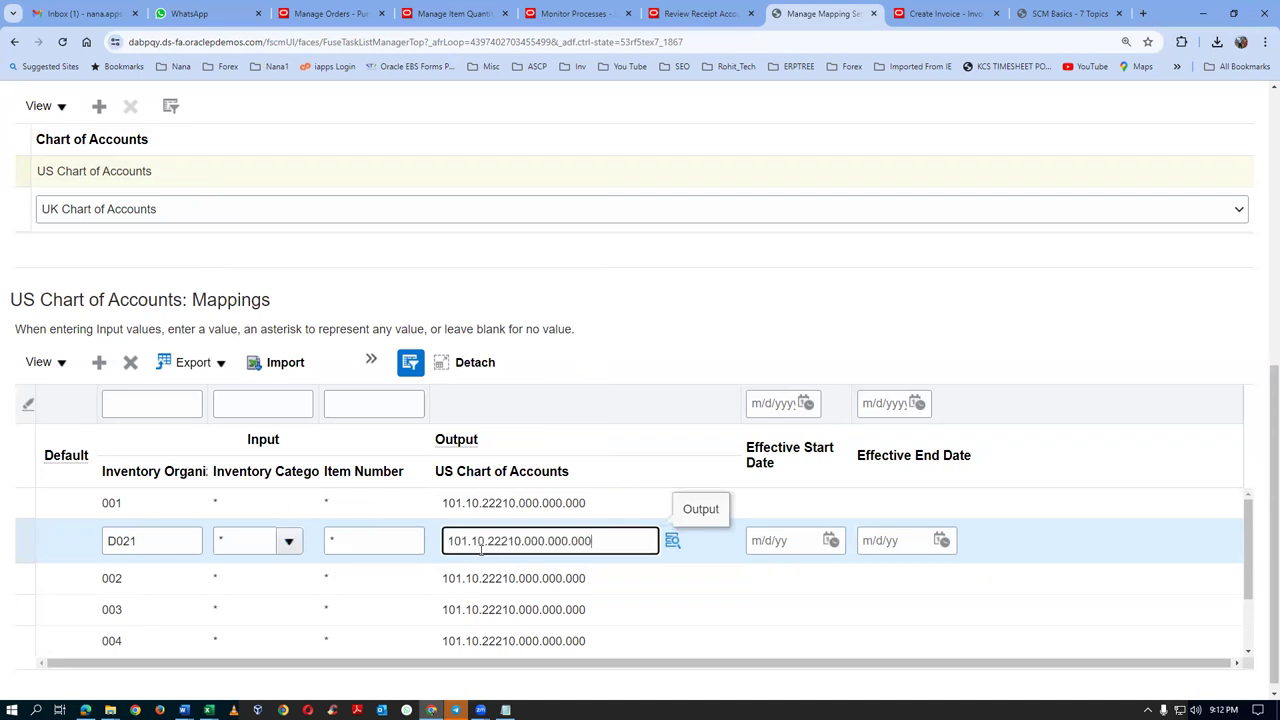
# In Notepad, relabel the Accrual line as PO / AP Accrual, add Receipt Accrual with account 101.10.22280.000.000.000, and return to Chrome
pyautogui.hotkey('alt', 'Tab')
pyautogui.hotkey('alt', 'Tab')
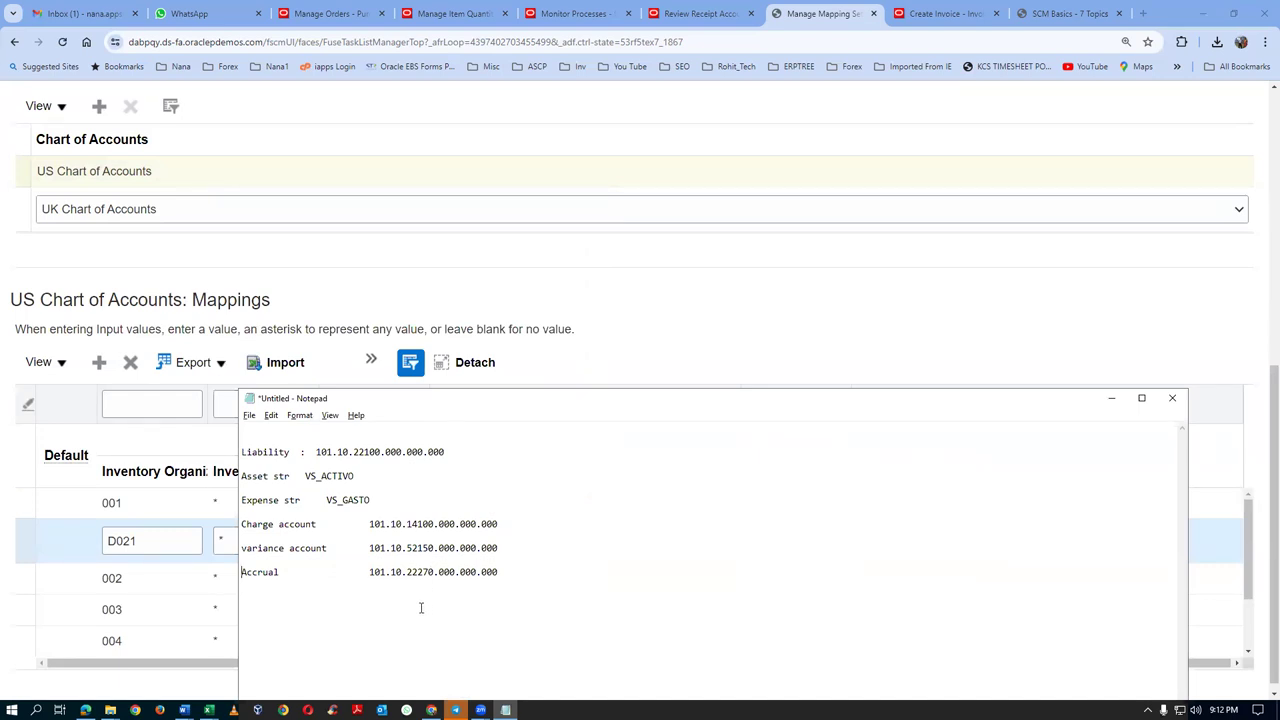
pyautogui.write('PO / AP ')
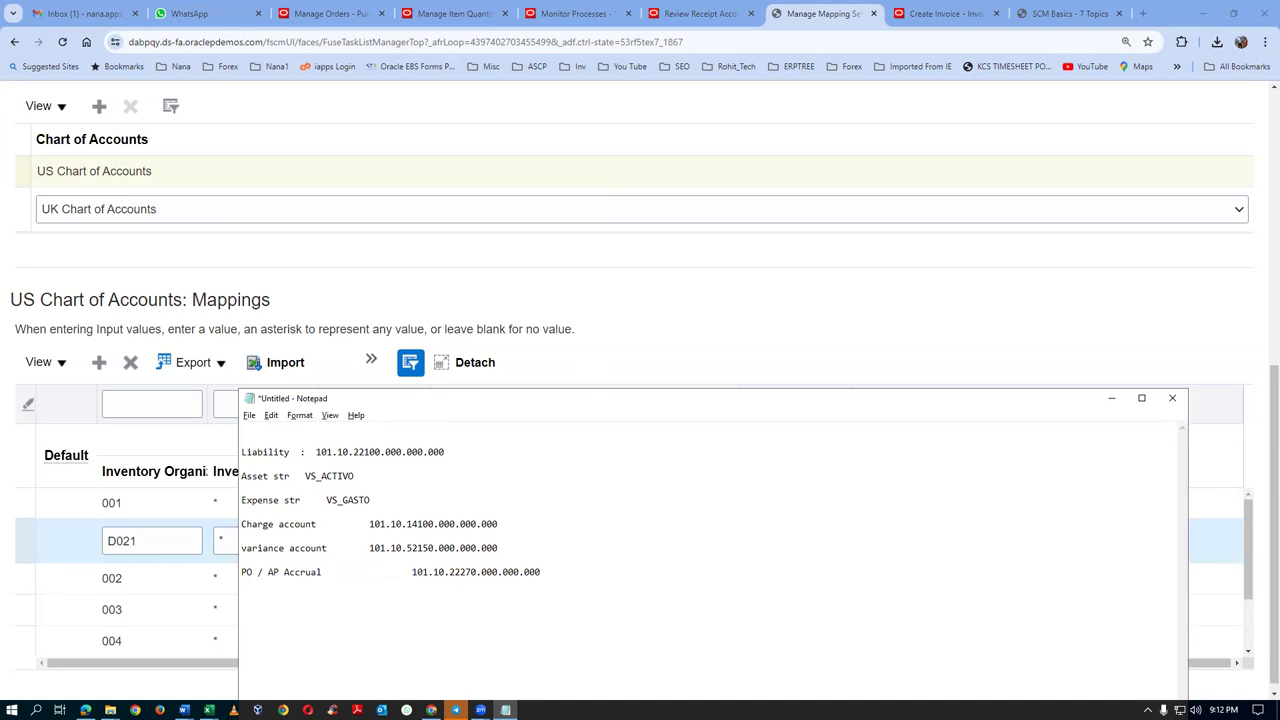
pyautogui.write('Receipt Accrual')
pyautogui.press('Tab')
pyautogui.hotkey('ctrl', 'v')
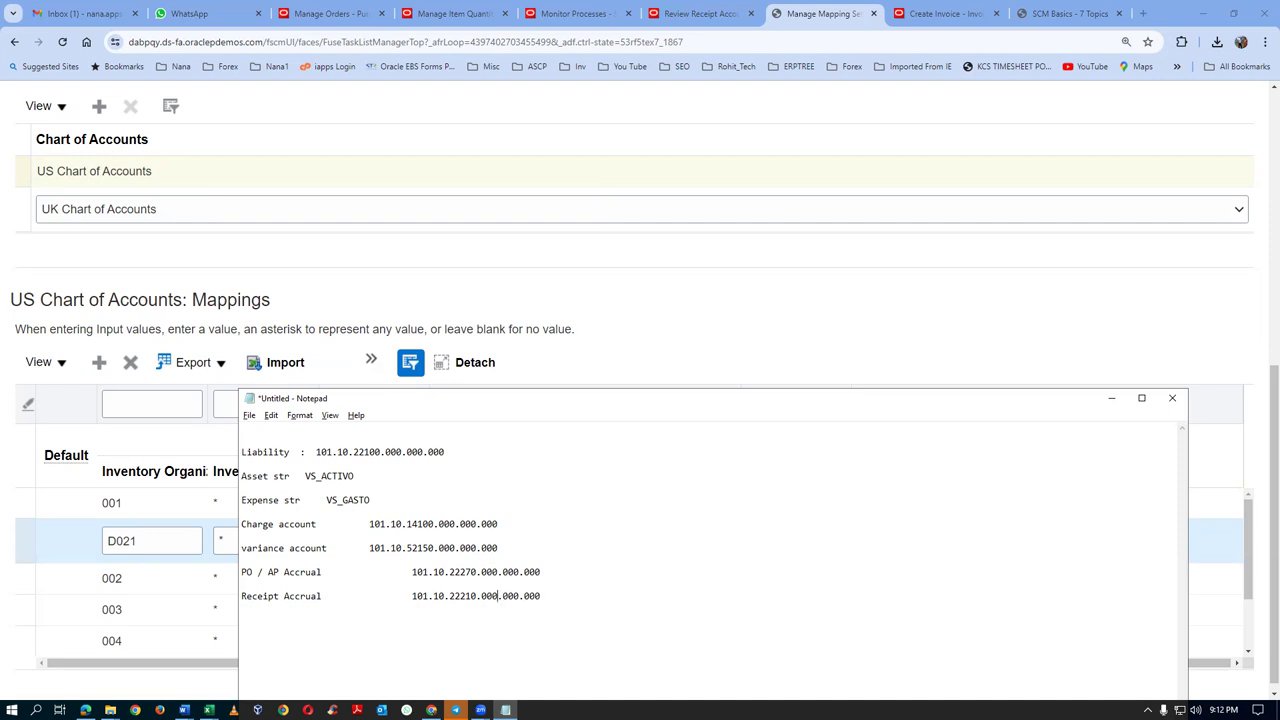
pyautogui.press('BackSpace')
pyautogui.write('8')
pyautogui.hotkey('alt', 'Tab')
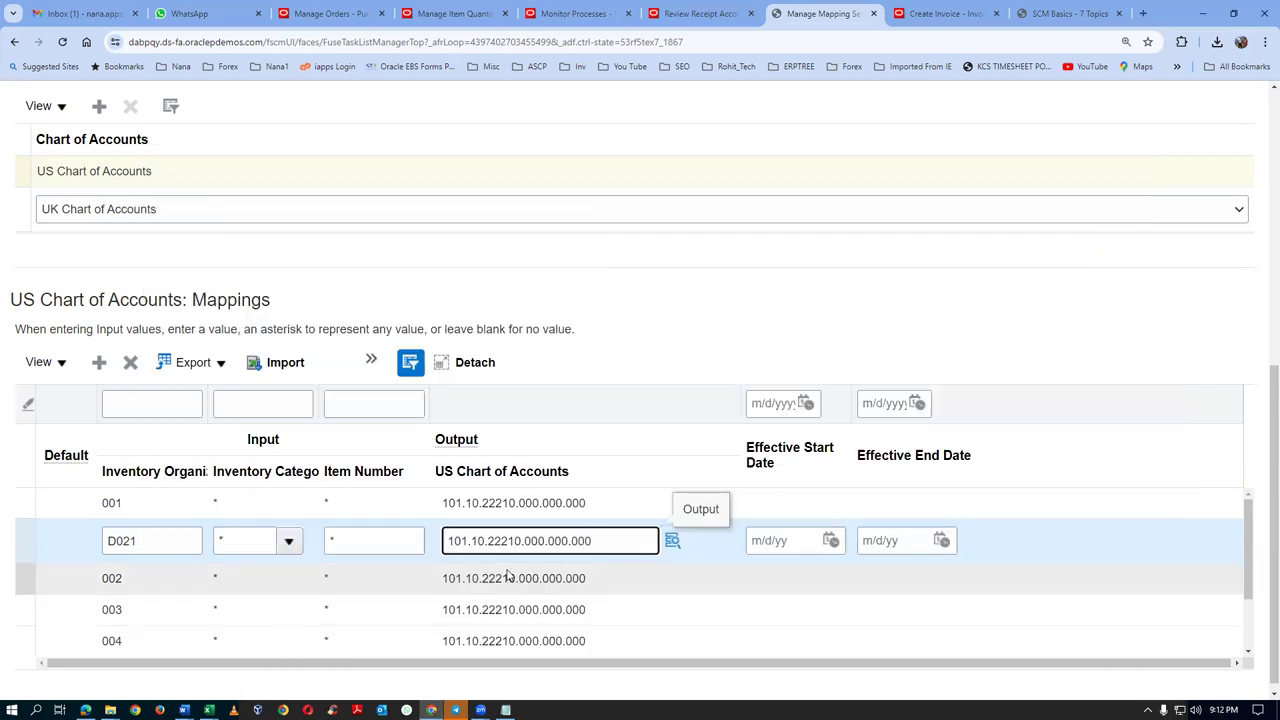
# Set the D021 mapping's output account to 101.10.22280.000.000.000, and save and close the Accrual mapping set
pyautogui.click(514, 540)
pyautogui.moveTo(525, 585)
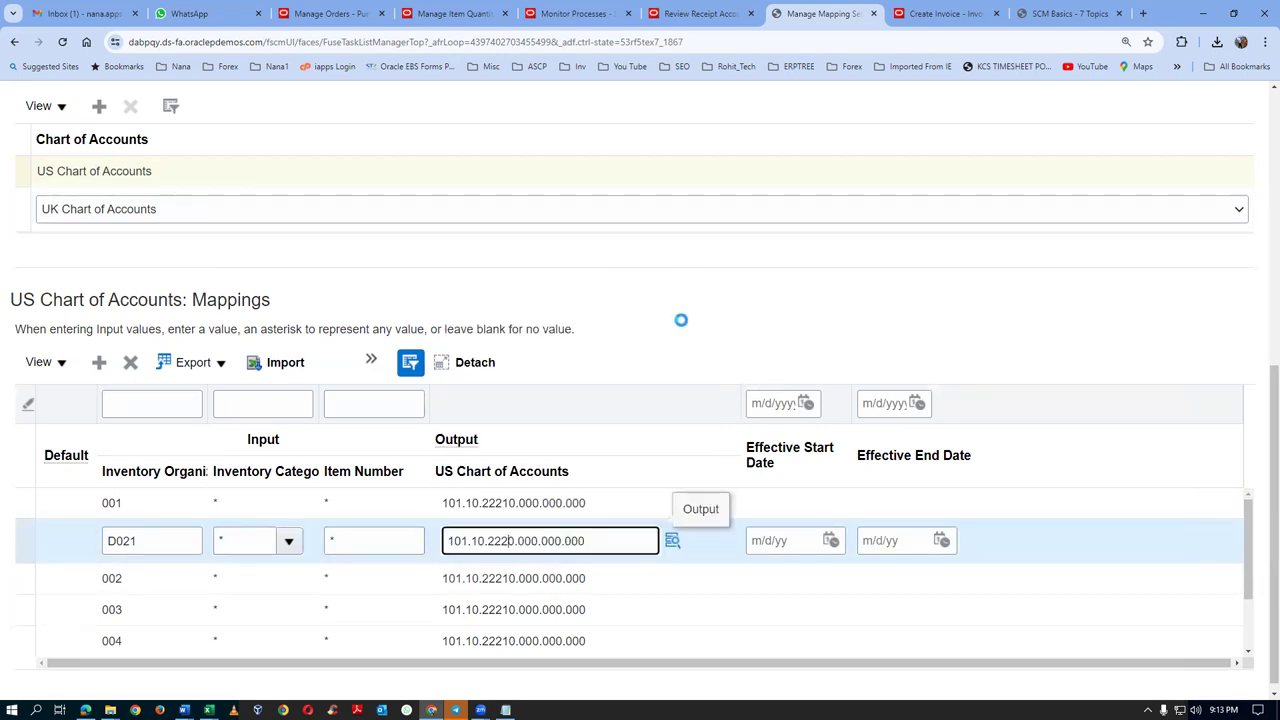
pyautogui.click(510, 541)
pyautogui.write('8')
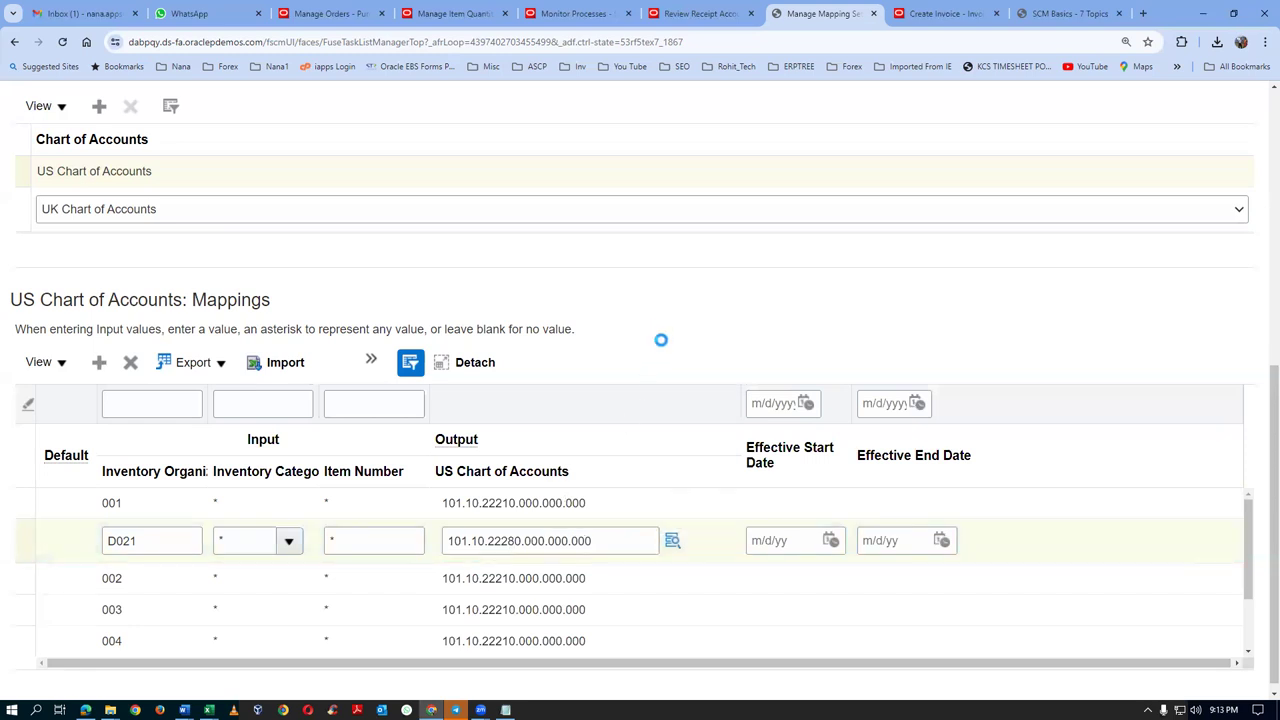
pyautogui.scroll(5, 660, 340)
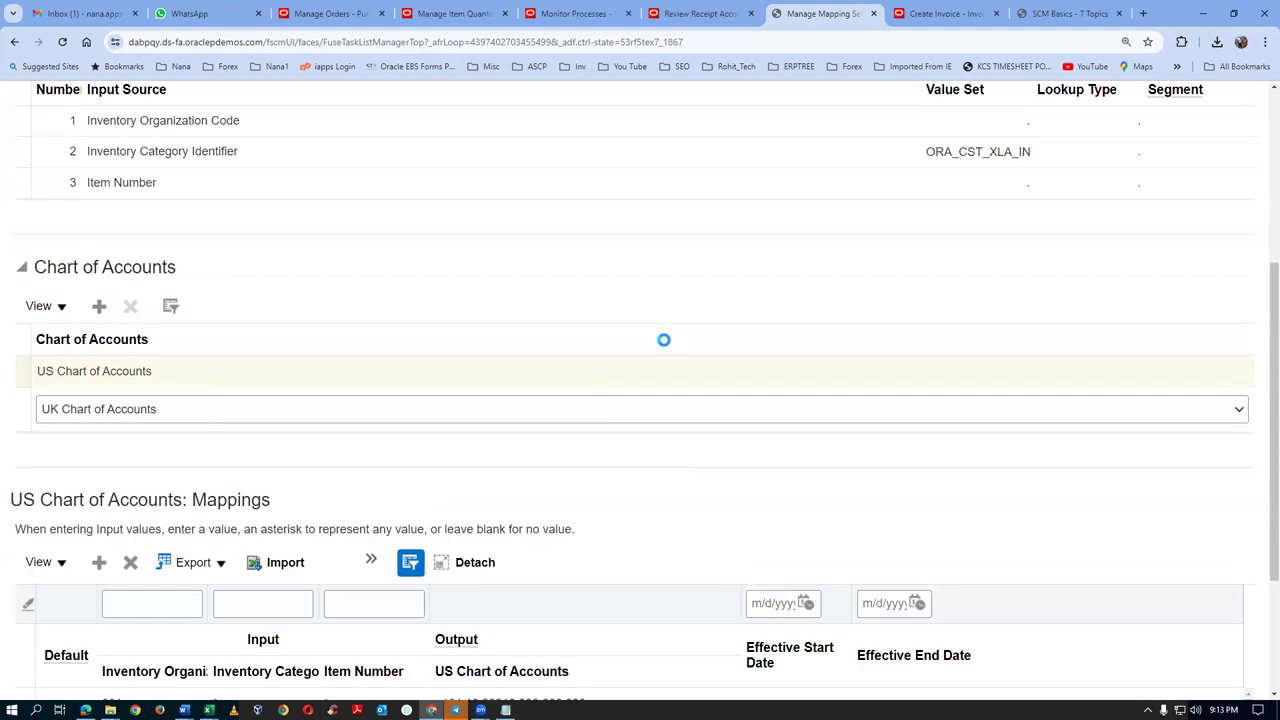
pyautogui.click(979, 160)
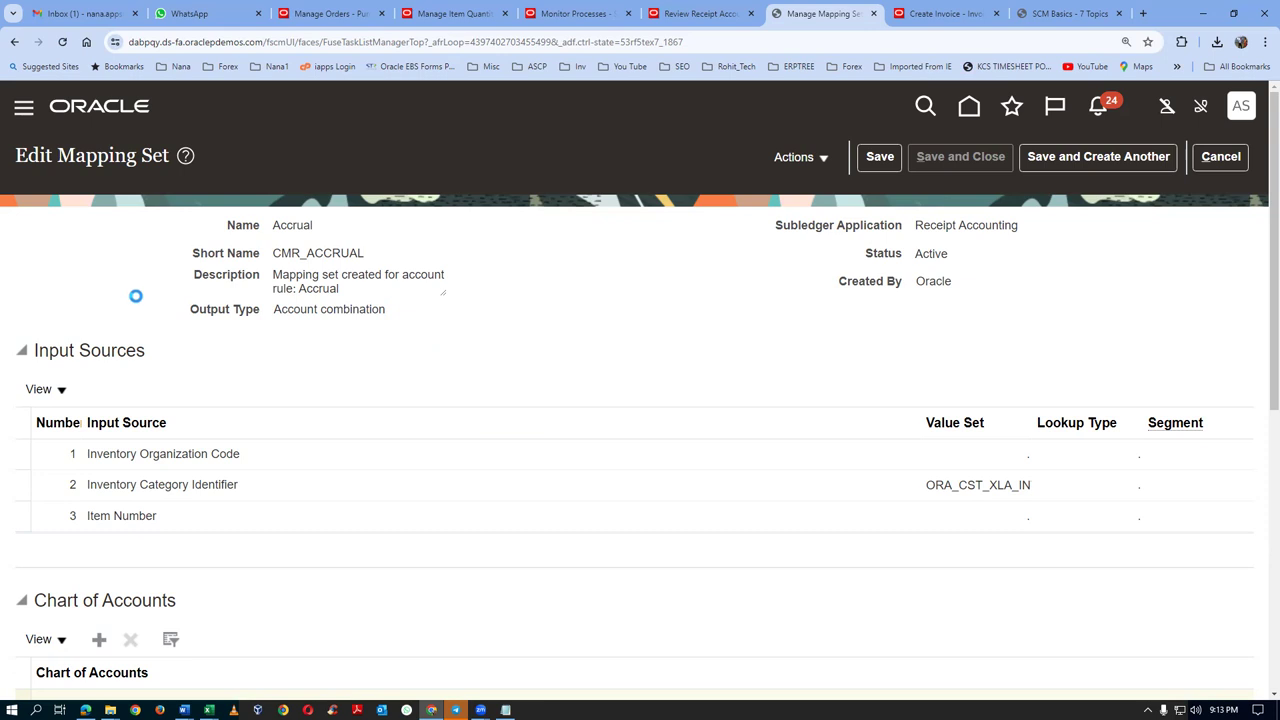
# Review the gate receipt's Receiving Inspection and Inventory AP Accrual rows in the P_to_P_Process workbook in Excel, and return to Chrome
pyautogui.hotkey('alt', 'Tab')
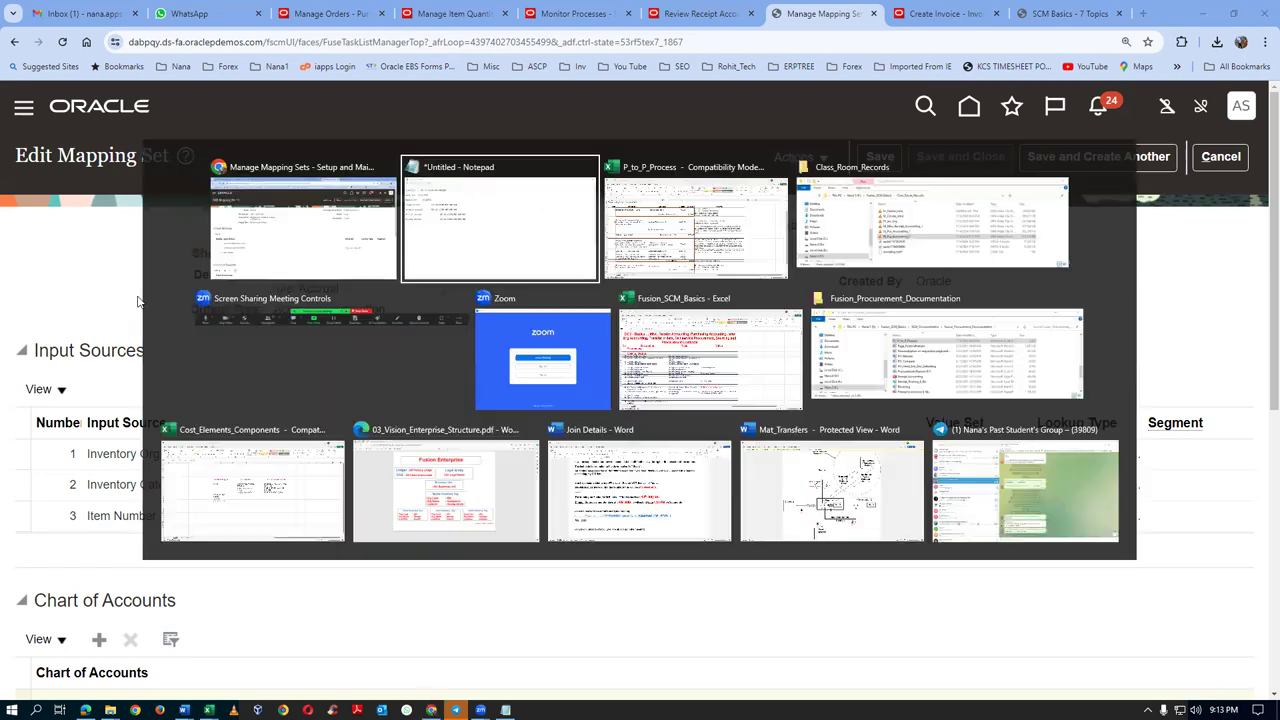
pyautogui.hotkey('alt', 'Tab')
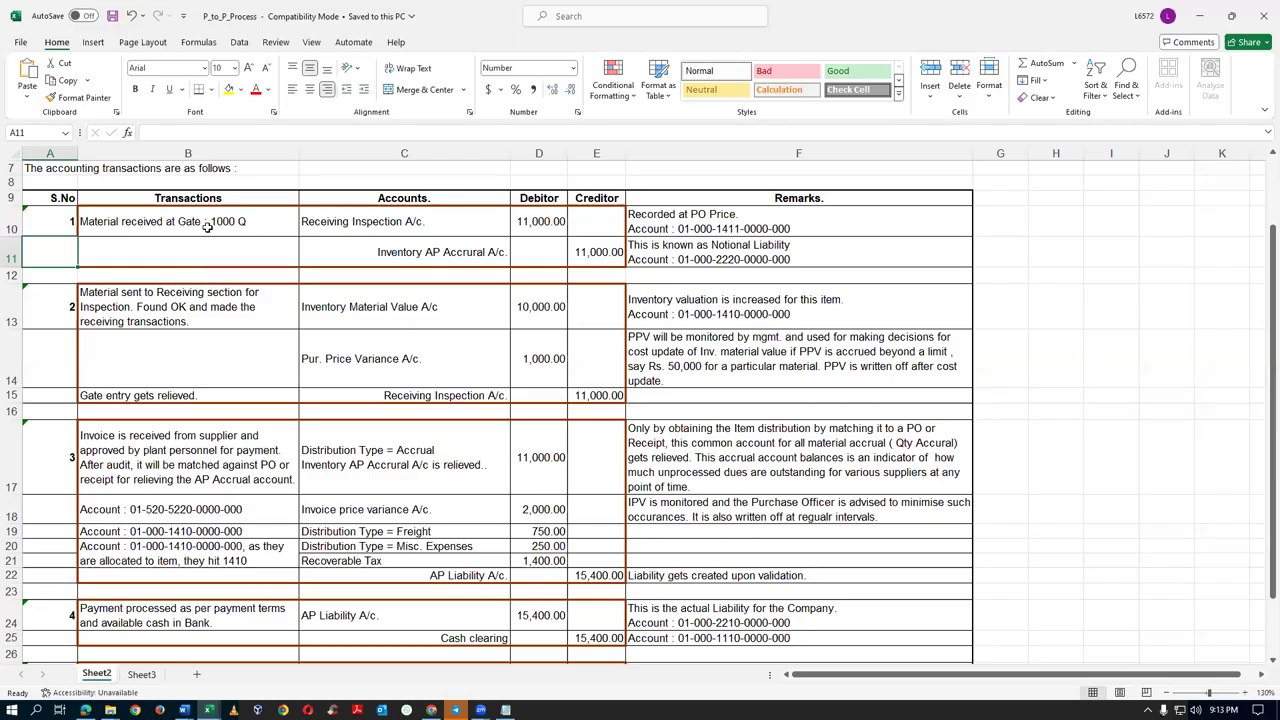
pyautogui.click(86, 231)
pyautogui.click(13, 224)
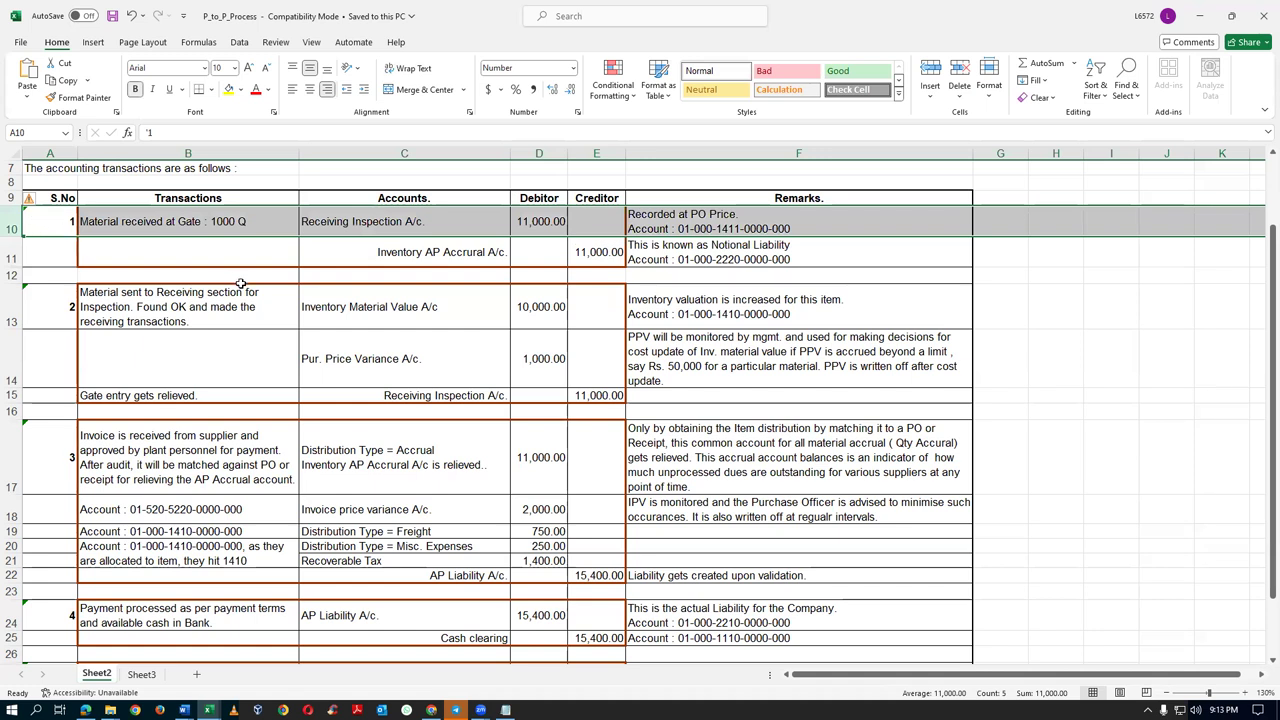
pyautogui.click(373, 252)
pyautogui.click(11, 257)
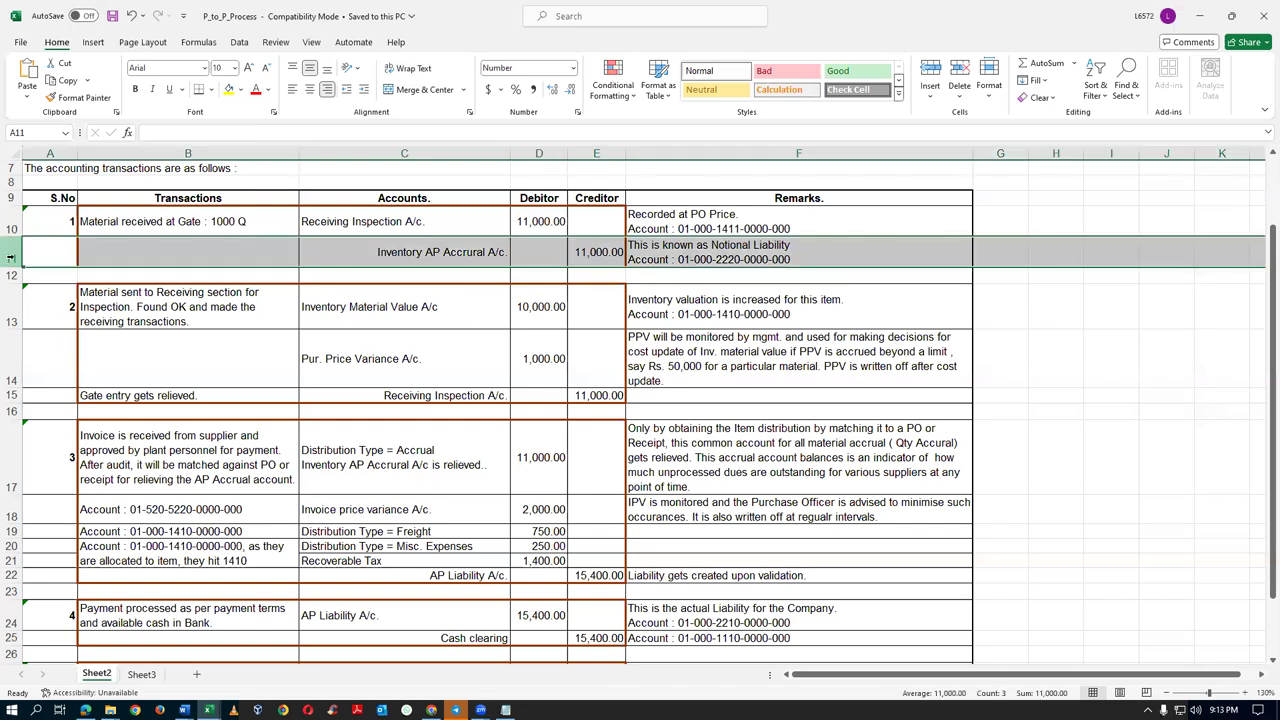
pyautogui.hotkey('alt', 'Tab')
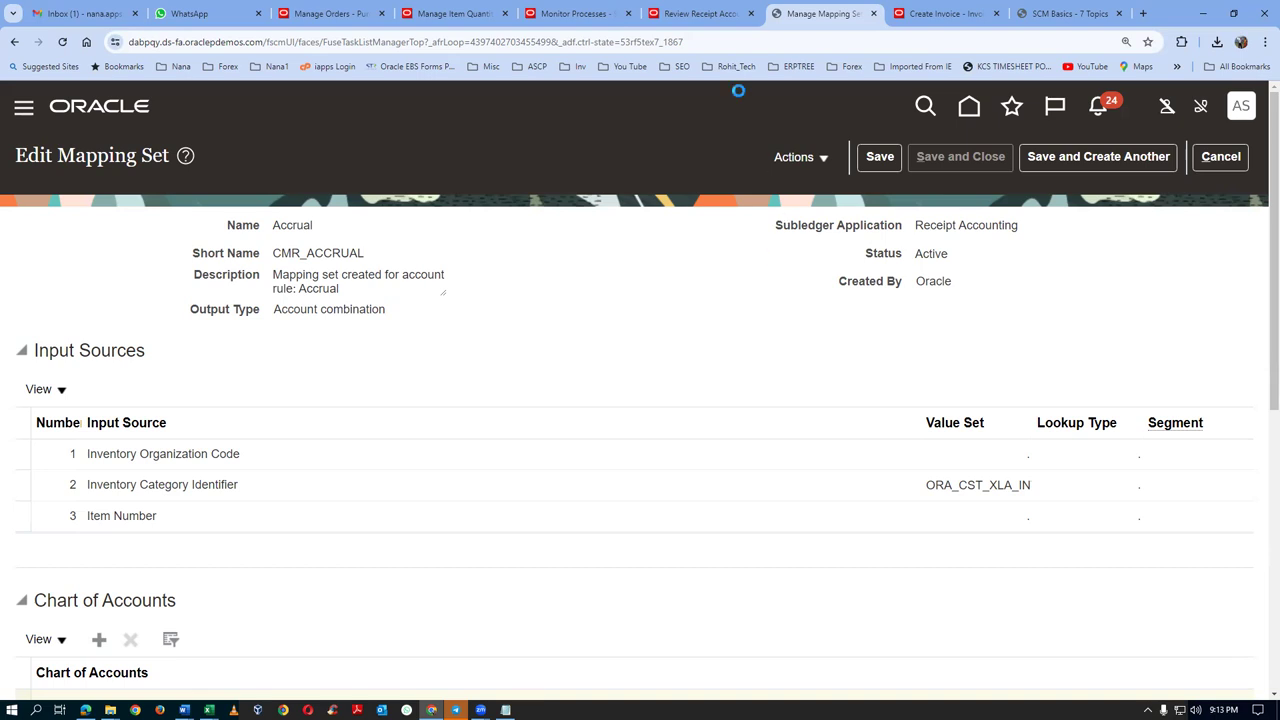
# Examine the mapping set error messages on the receipt's three journal entry lines, and check the D021 row in the Accrual mapping set
pyautogui.click(700, 13)
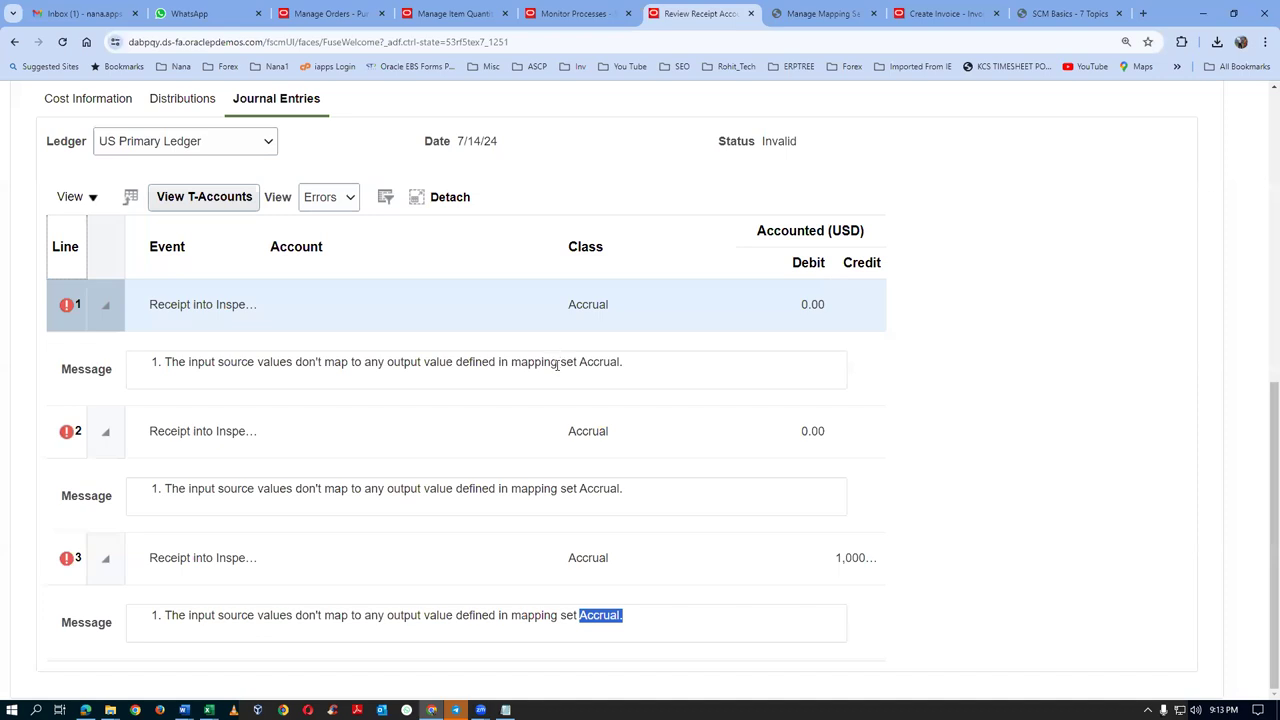
pyautogui.moveTo(557, 365); pyautogui.dragTo(619, 363)
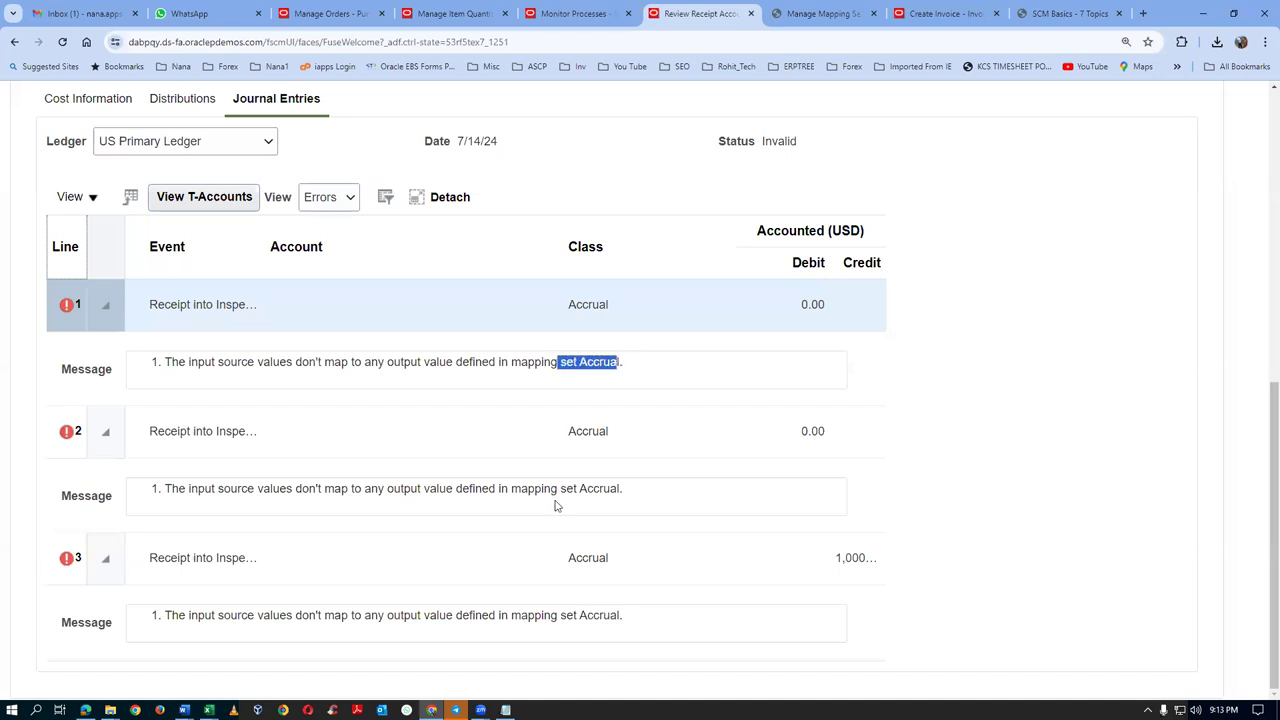
pyautogui.moveTo(540, 492); pyautogui.dragTo(629, 489)
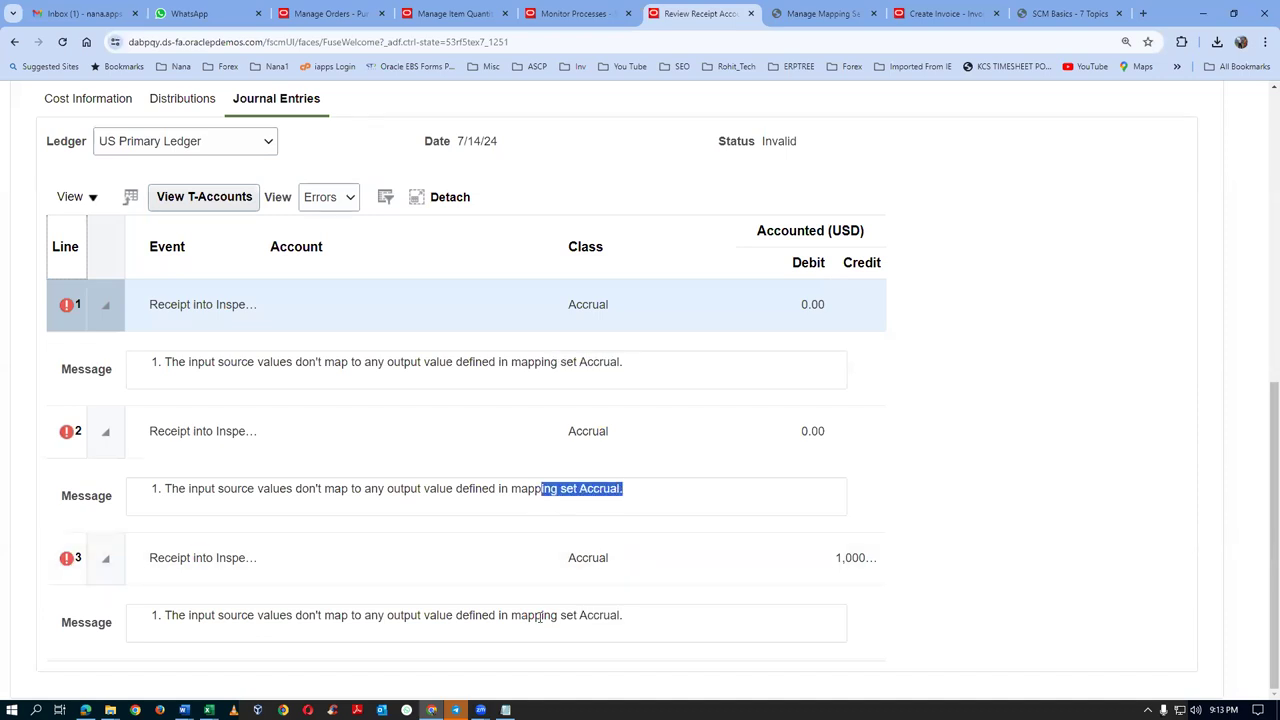
pyautogui.moveTo(541, 616); pyautogui.dragTo(621, 617)
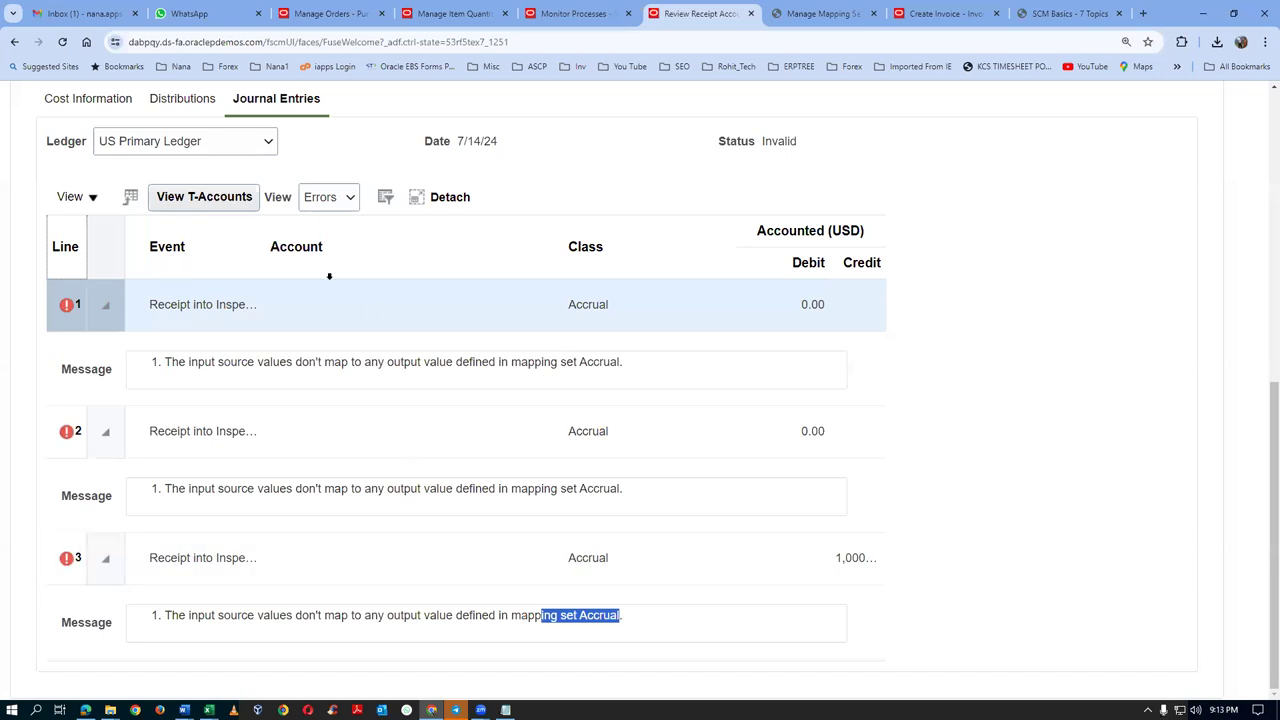
pyautogui.click(817, 13)
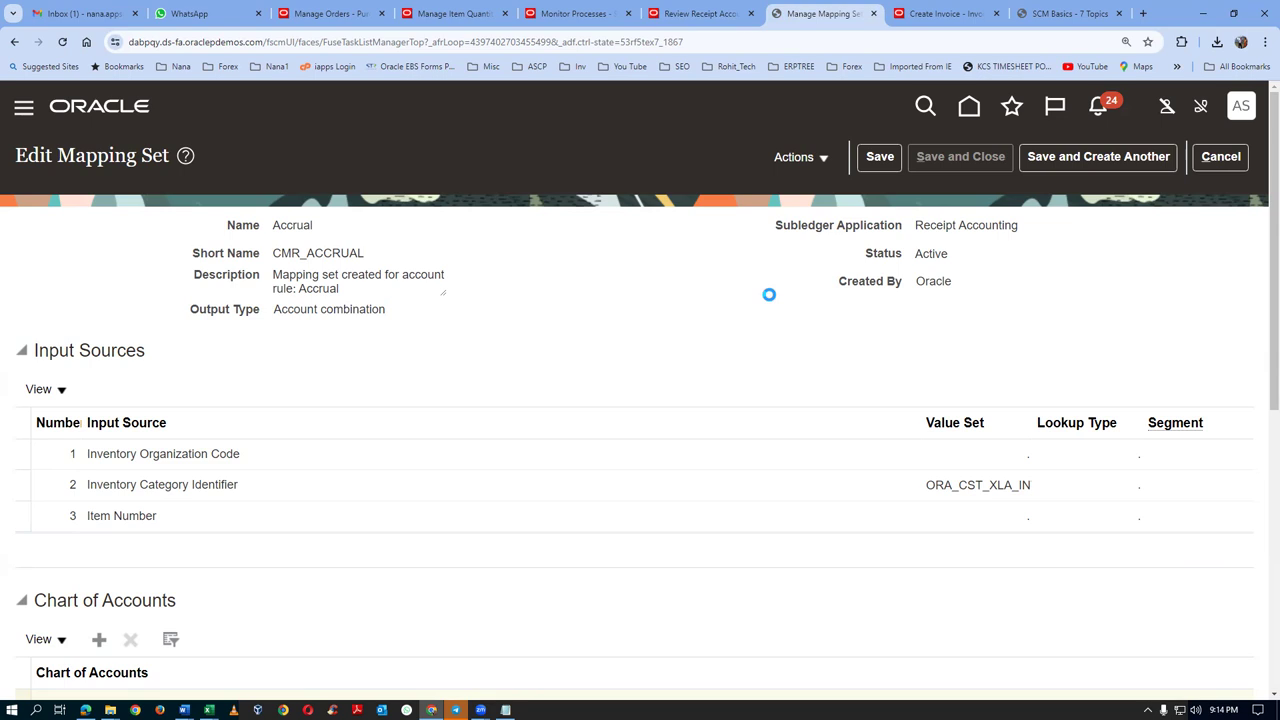
pyautogui.scroll(-3, 563, 386)
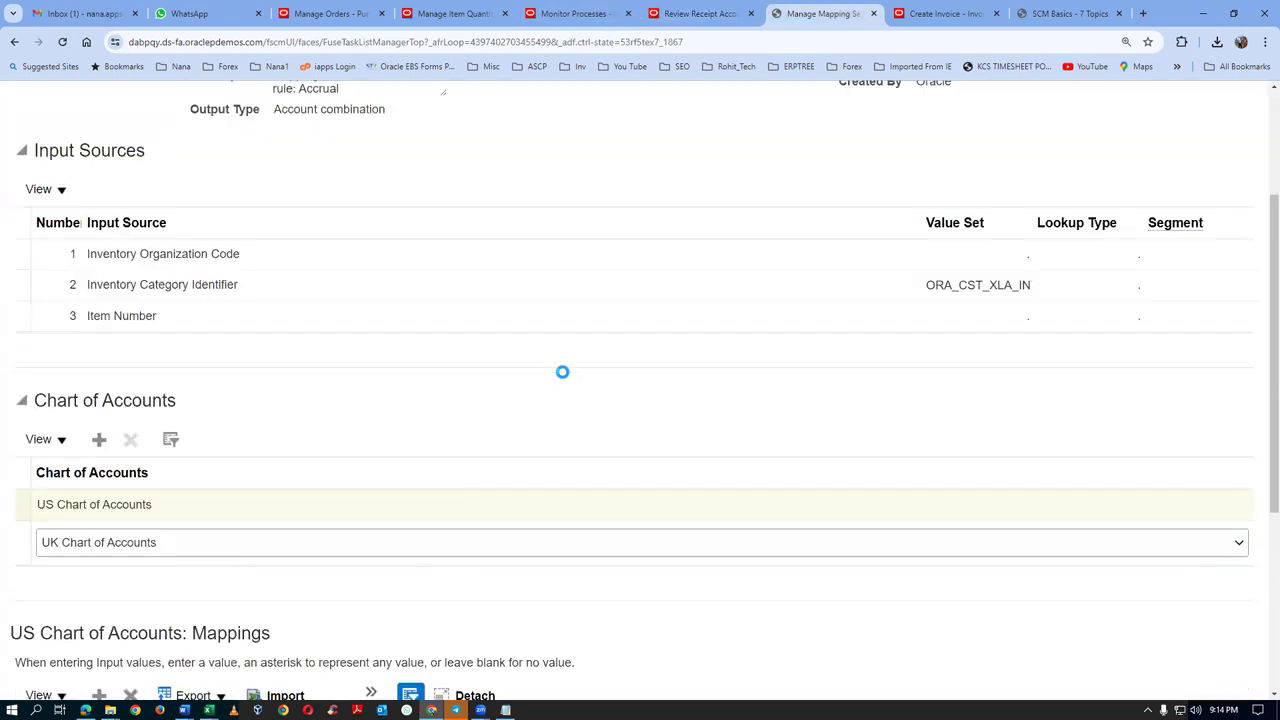
pyautogui.scroll(-2, 562, 372)
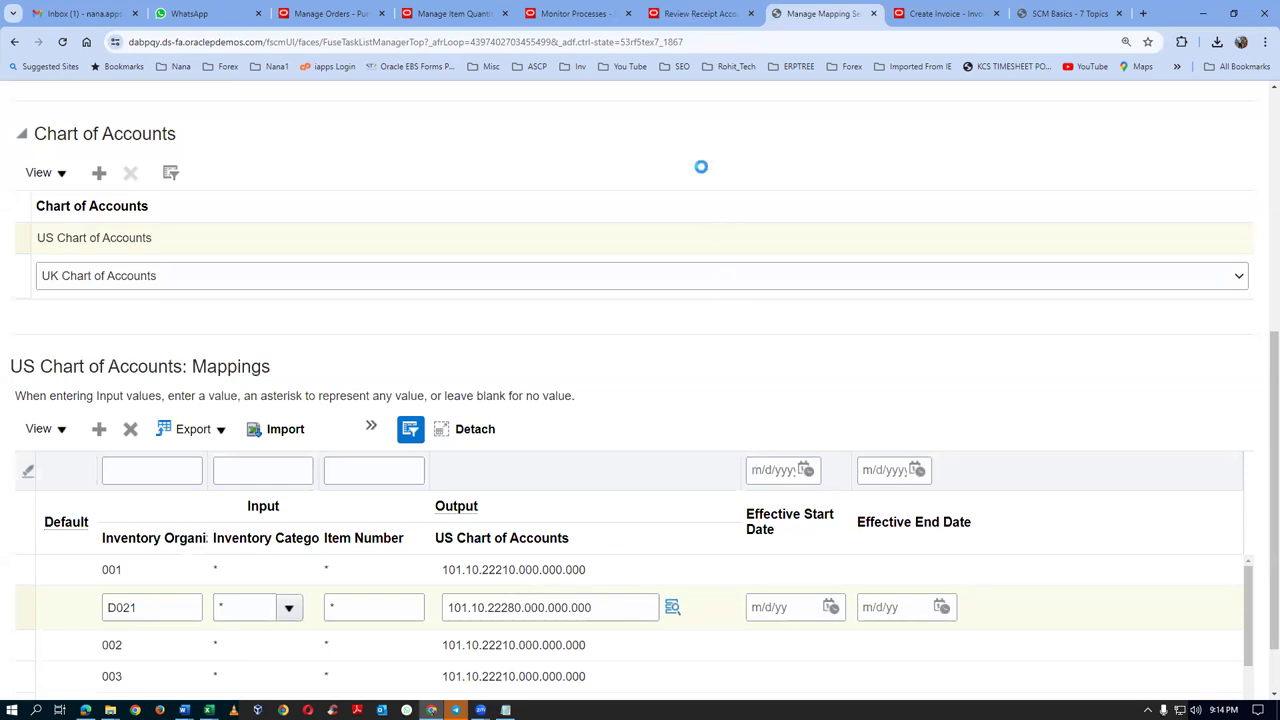
# Duplicate the Manage Mapping Sets browser tab, check the original, and return to the duplicate
pyautogui.scroll(4, 701, 167)
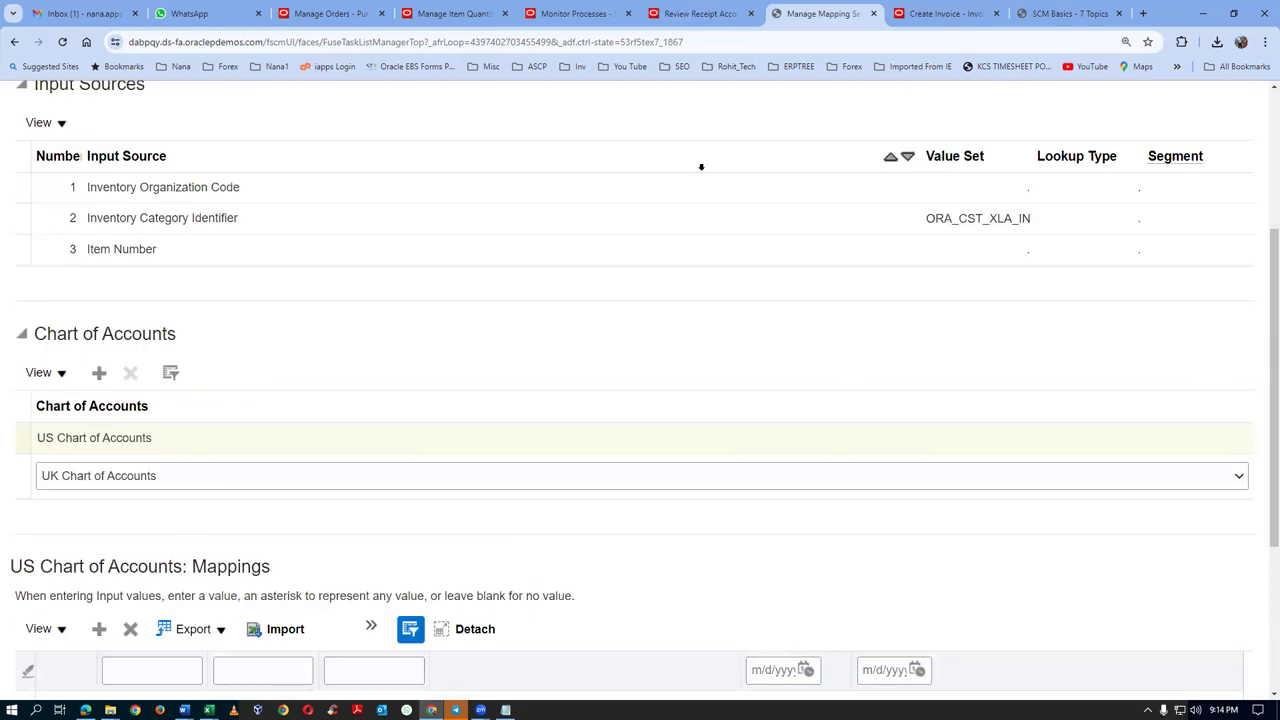
pyautogui.scroll(1, 701, 168)
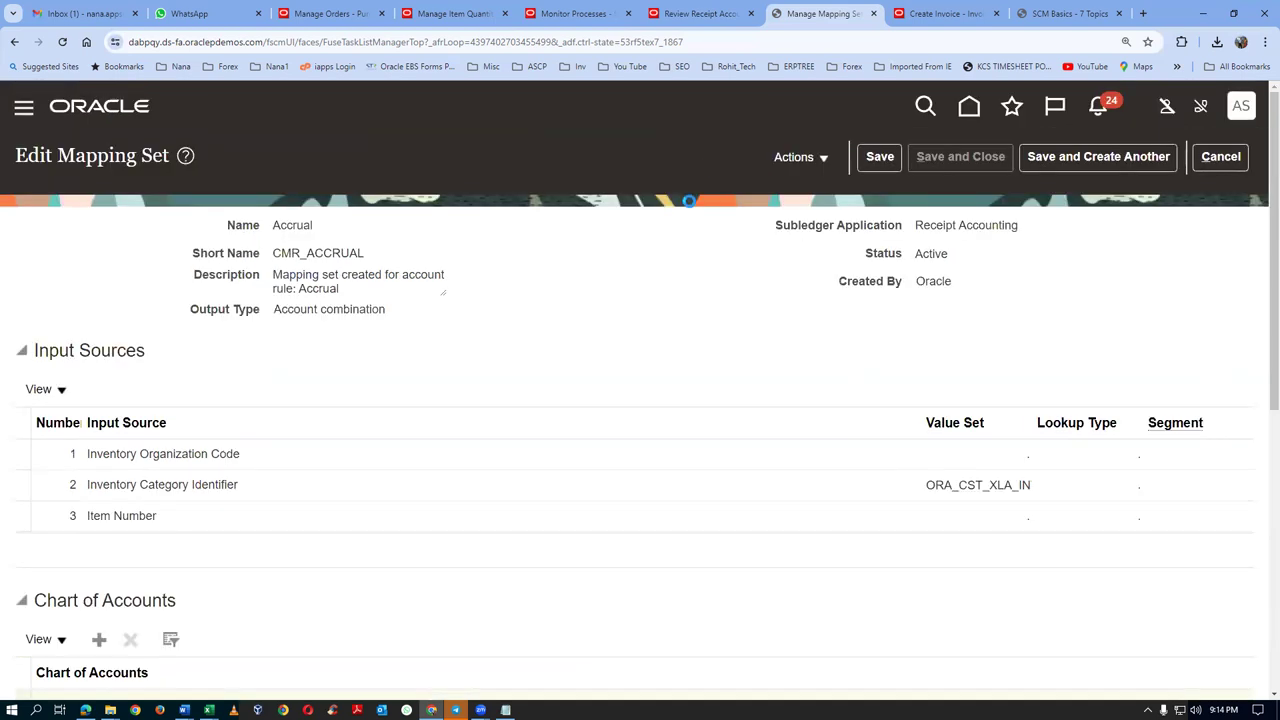
pyautogui.rightClick(820, 15)
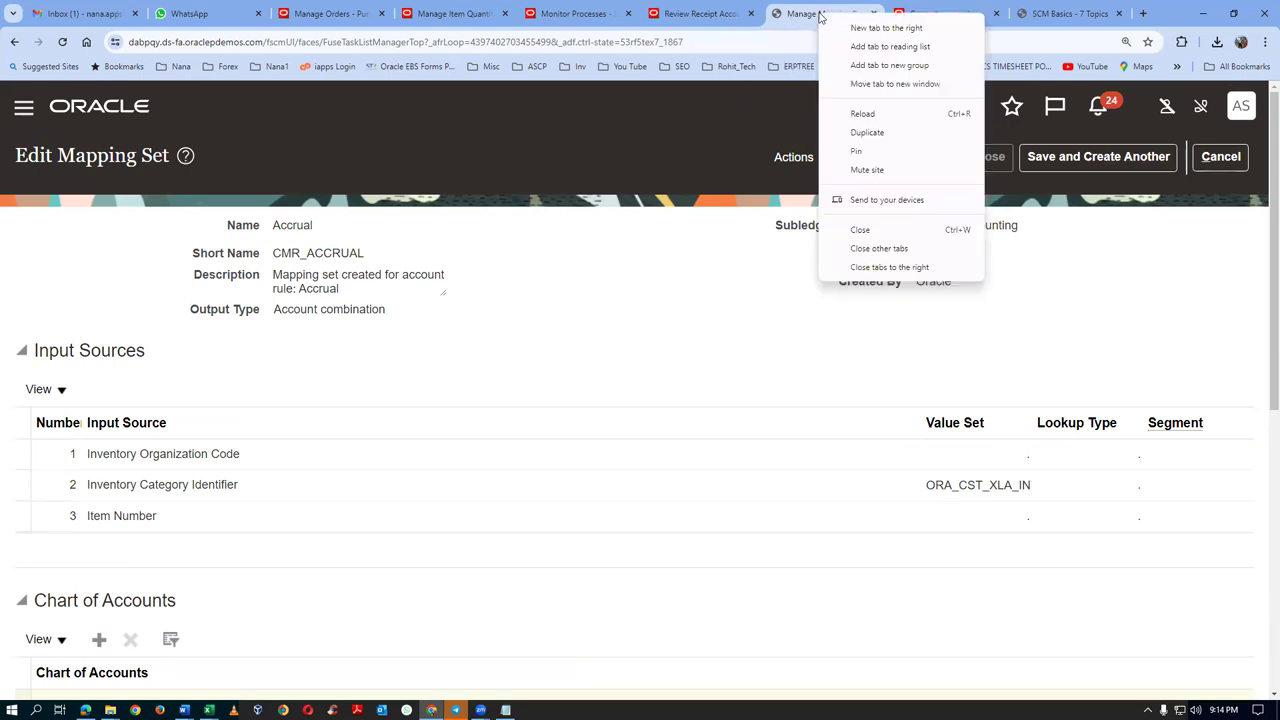
pyautogui.click(867, 132)
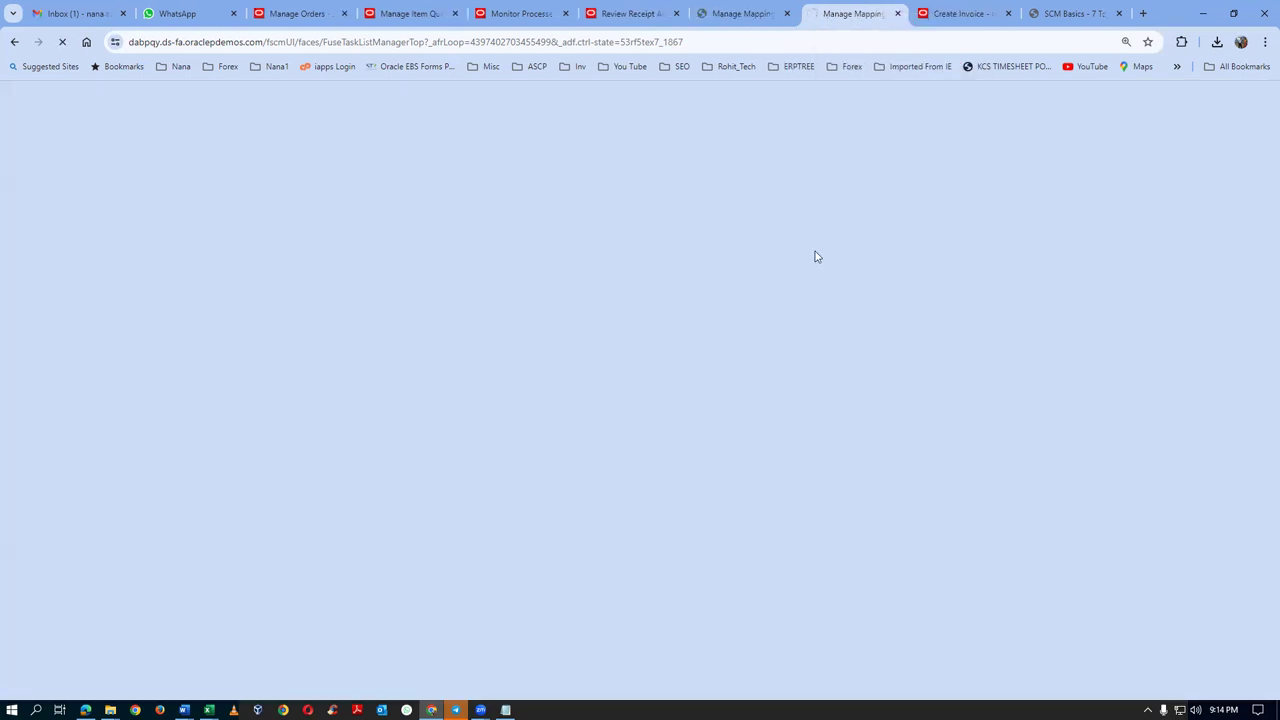
pyautogui.click(766, 16)
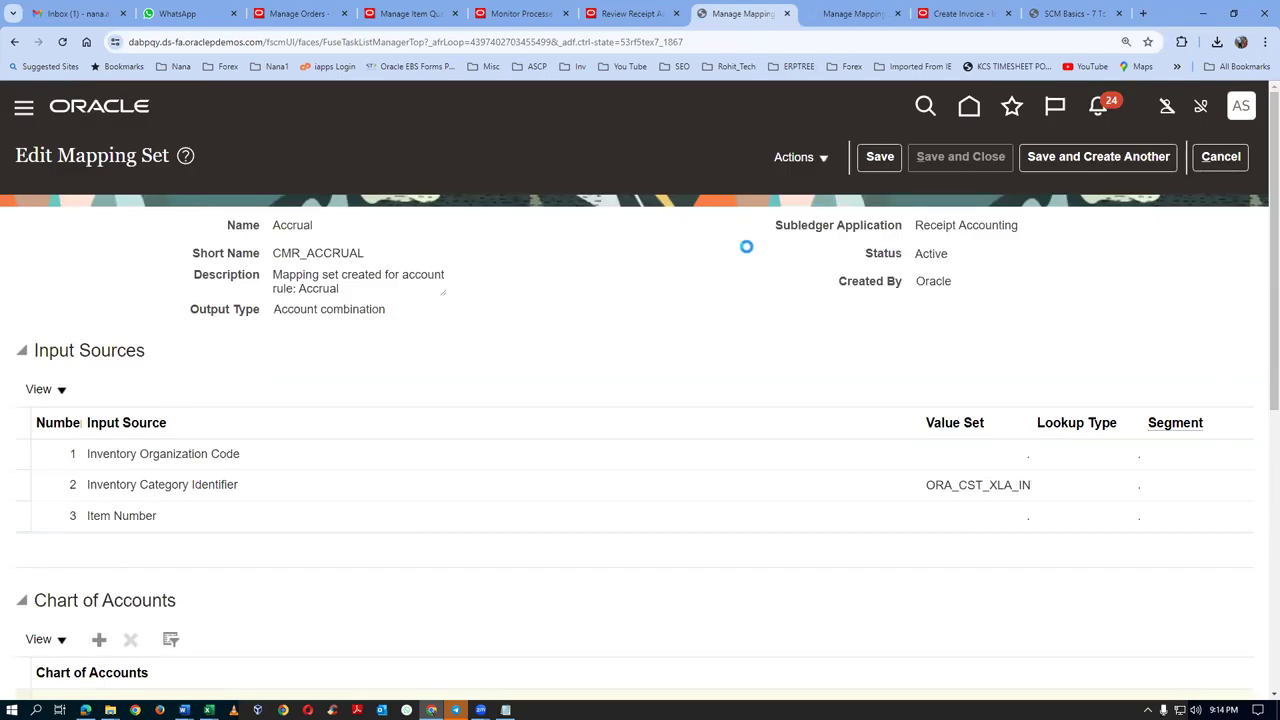
pyautogui.click(845, 17)
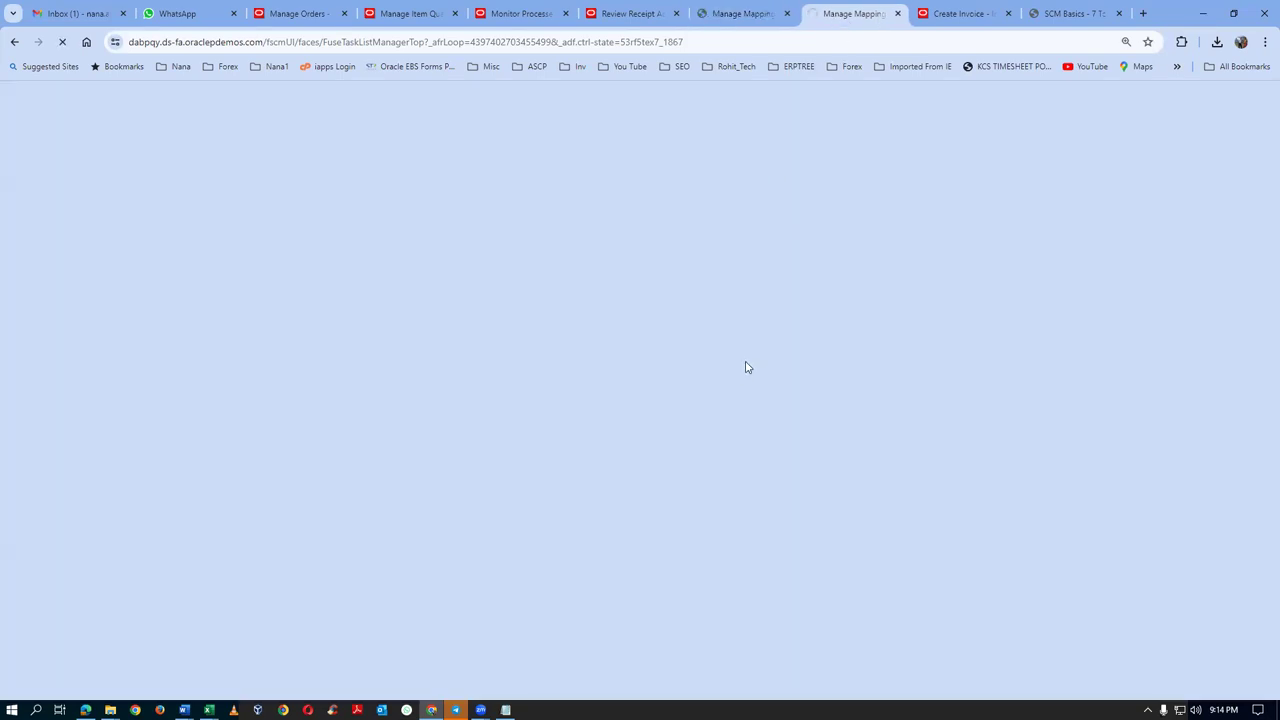
# Shorten the duplicate tab's address to the dabpqy.ds-fa.oraclepdemos.com site, load its home page, and open Setup and Maintenance
pyautogui.click(516, 42)
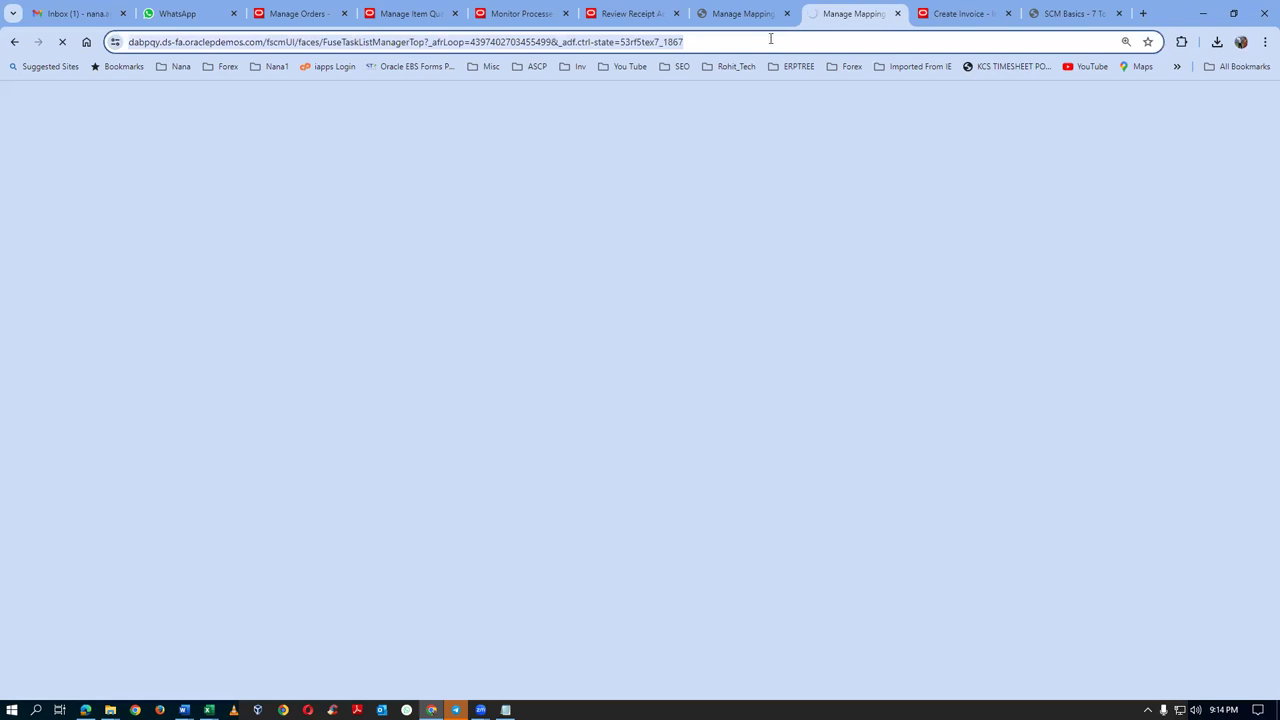
pyautogui.click(770, 40)
pyautogui.press('BackSpace')
pyautogui.press('BackSpace')
pyautogui.press('BackSpace')
pyautogui.press('BackSpace')
pyautogui.press('BackSpace')
pyautogui.press('BackSpace')
pyautogui.press('BackSpace')
pyautogui.press('BackSpace')
pyautogui.press('BackSpace')
pyautogui.press('BackSpace')
pyautogui.press('BackSpace')
pyautogui.press('BackSpace')
pyautogui.press('BackSpace')
pyautogui.press('BackSpace')
pyautogui.press('BackSpace')
pyautogui.press('BackSpace')
pyautogui.press('BackSpace')
pyautogui.press('BackSpace')
pyautogui.press('BackSpace')
pyautogui.press('BackSpace')
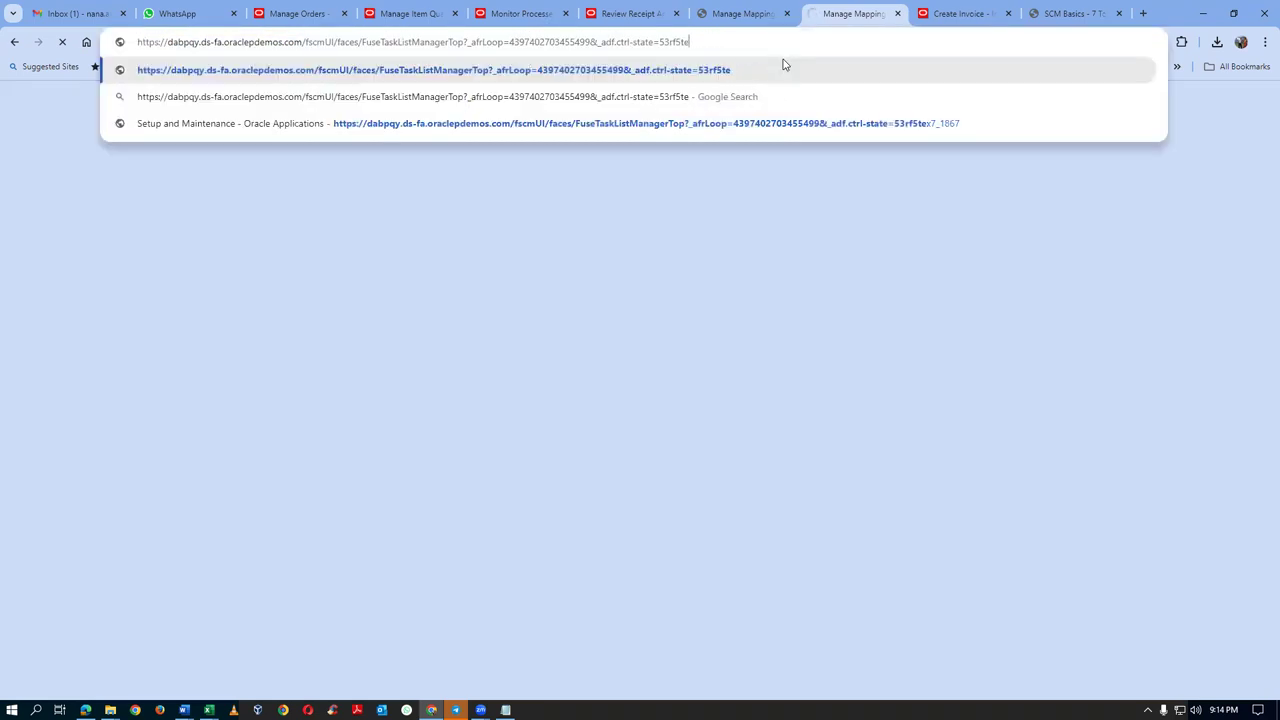
pyautogui.press('BackSpace')
pyautogui.press('BackSpace')
pyautogui.press('BackSpace')
pyautogui.press('BackSpace')
pyautogui.press('BackSpace')
pyautogui.press('BackSpace')
pyautogui.press('BackSpace')
pyautogui.press('BackSpace')
pyautogui.press('BackSpace')
pyautogui.press('BackSpace')
pyautogui.press('BackSpace')
pyautogui.press('BackSpace')
pyautogui.press('BackSpace')
pyautogui.press('BackSpace')
pyautogui.press('BackSpace')
pyautogui.press('BackSpace')
pyautogui.press('BackSpace')
pyautogui.press('BackSpace')
pyautogui.press('BackSpace')
pyautogui.press('BackSpace')
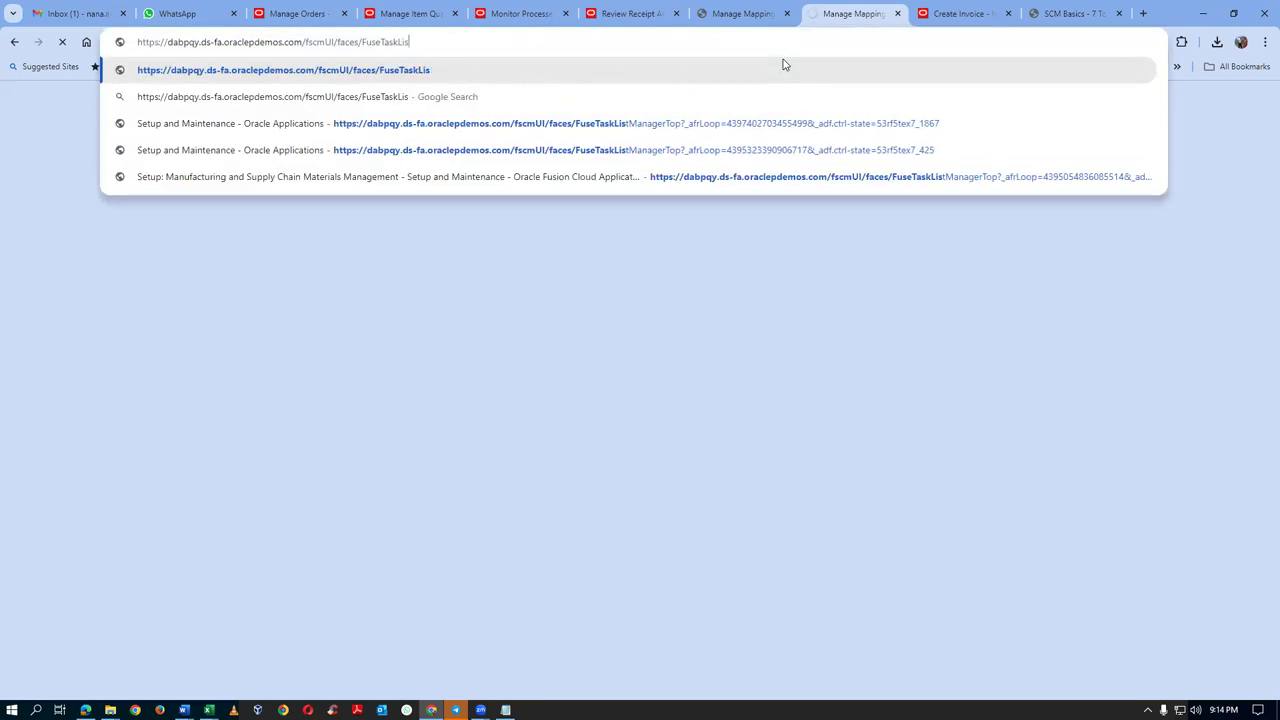
pyautogui.press('BackSpace')
pyautogui.press('BackSpace')
pyautogui.press('BackSpace')
pyautogui.press('BackSpace')
pyautogui.press('BackSpace')
pyautogui.press('BackSpace')
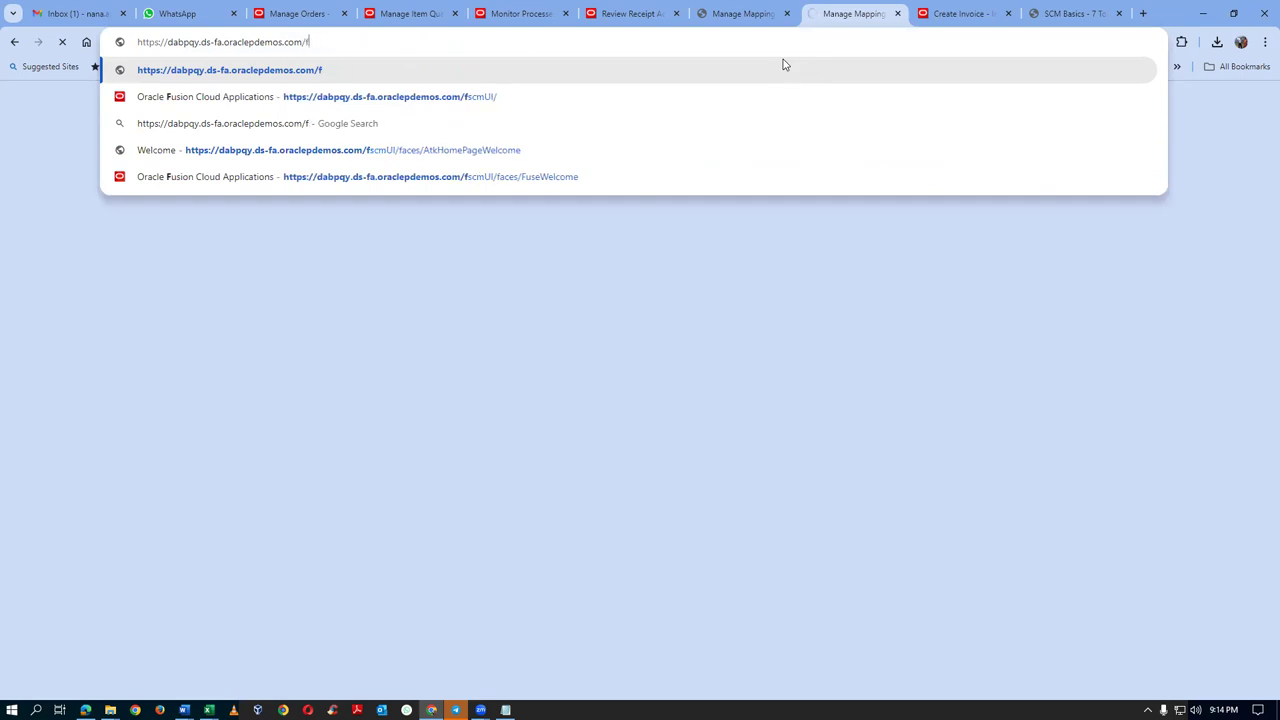
pyautogui.press('Return')
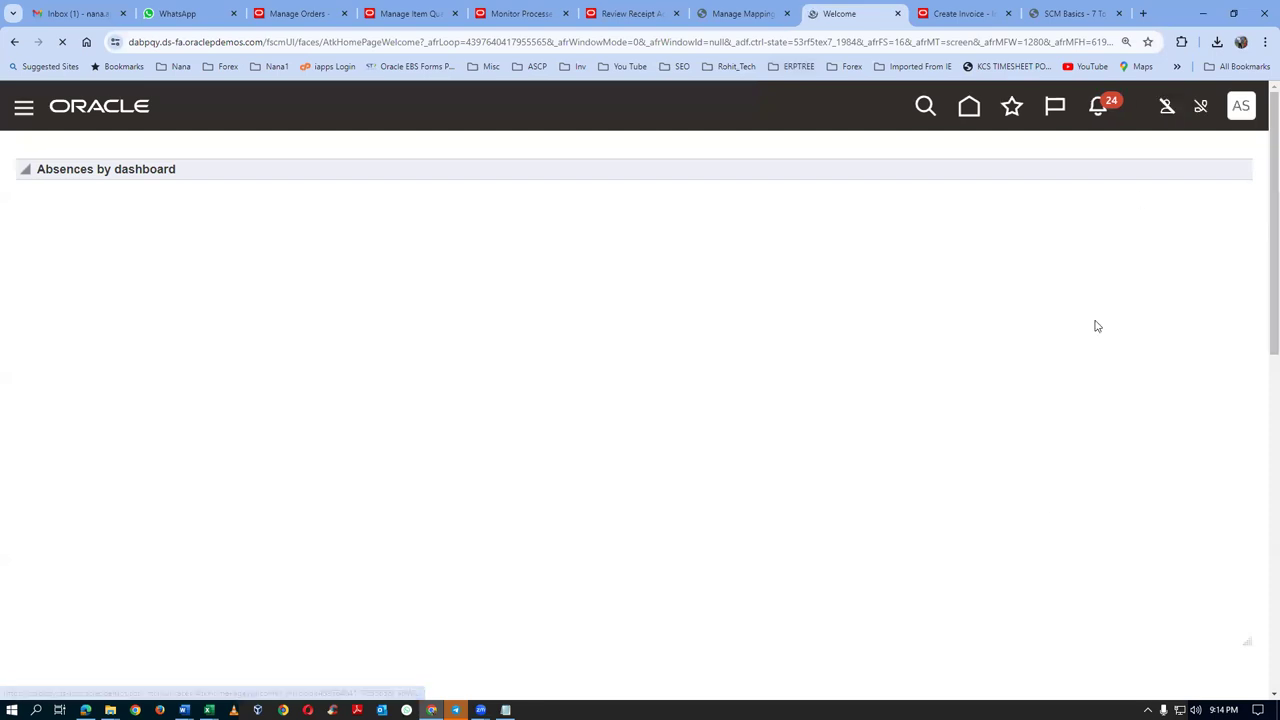
pyautogui.click(868, 407)
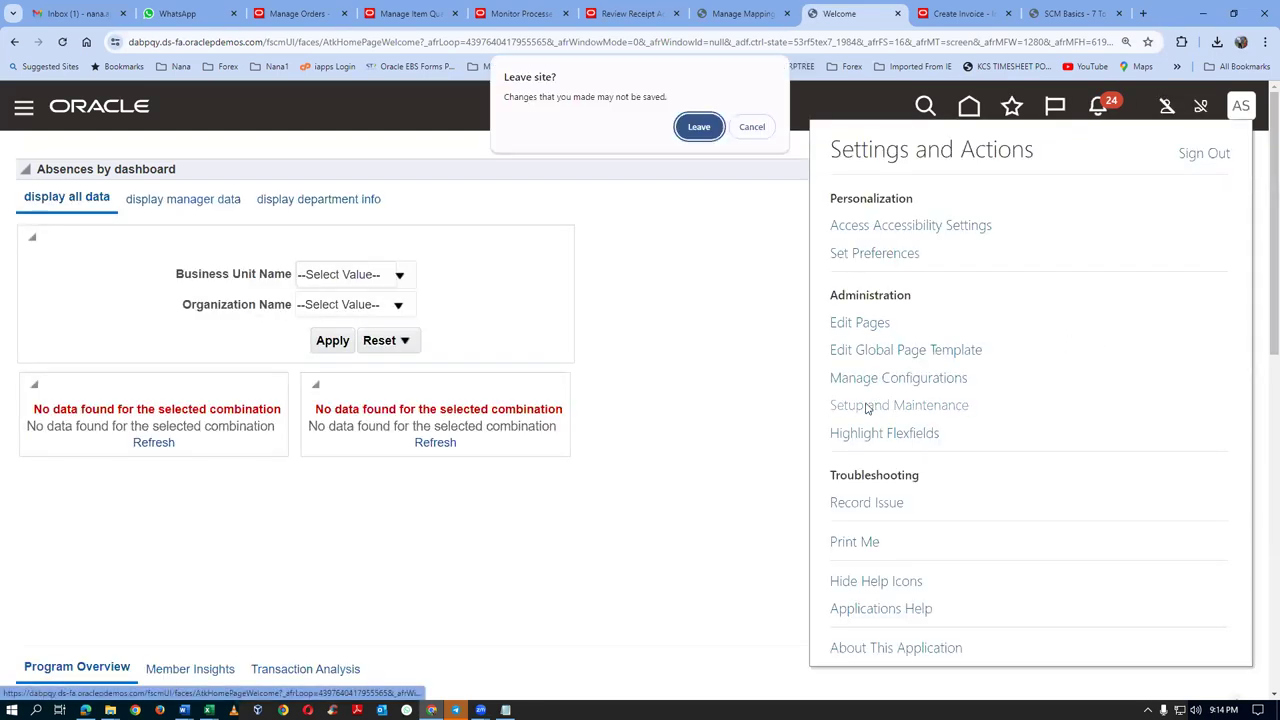
pyautogui.click(700, 129)
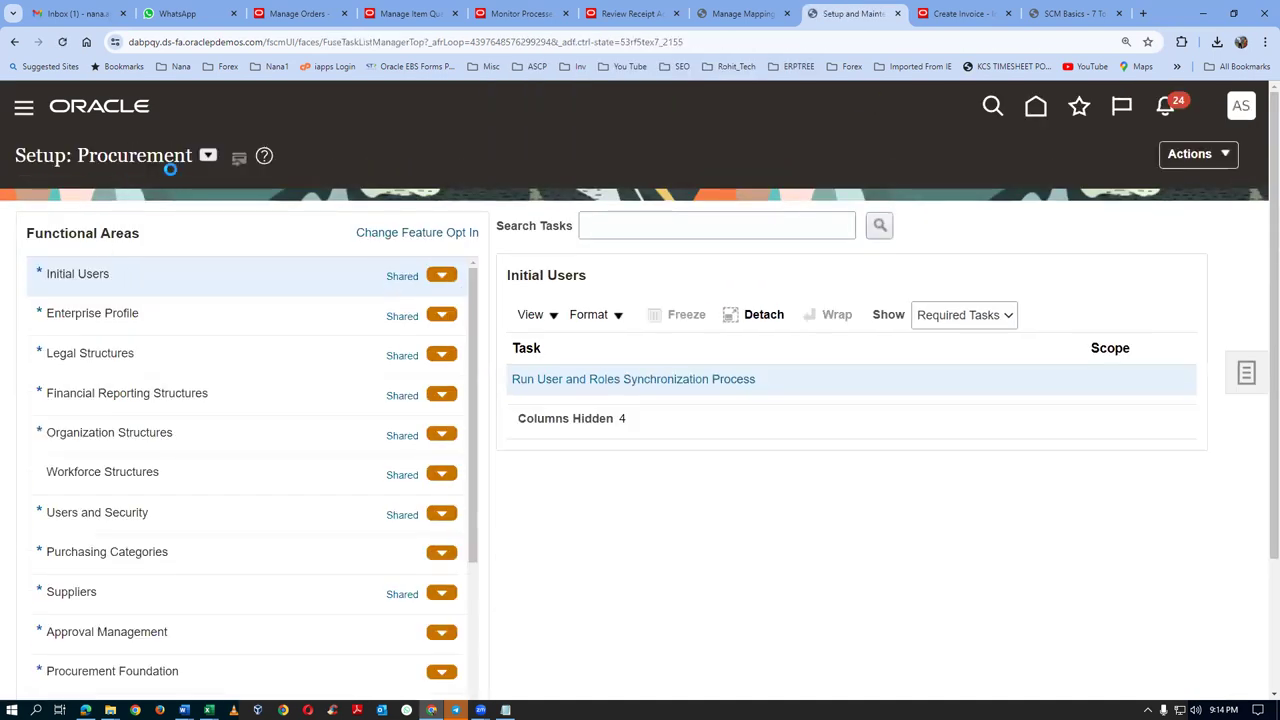
# Search the setup tasks for man%map%set% and open Manage Mapping Sets for Receipt Accounting
pyautogui.click(691, 228)
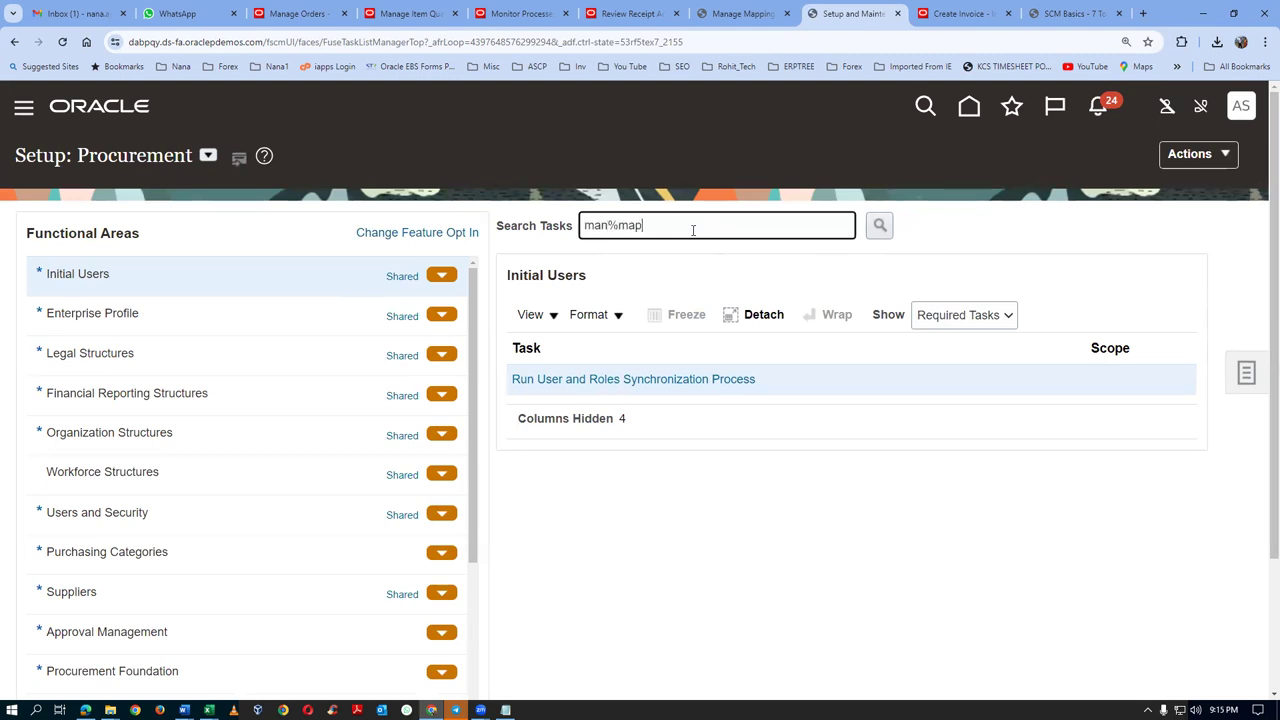
pyautogui.press('Return')
pyautogui.click(353, 324)
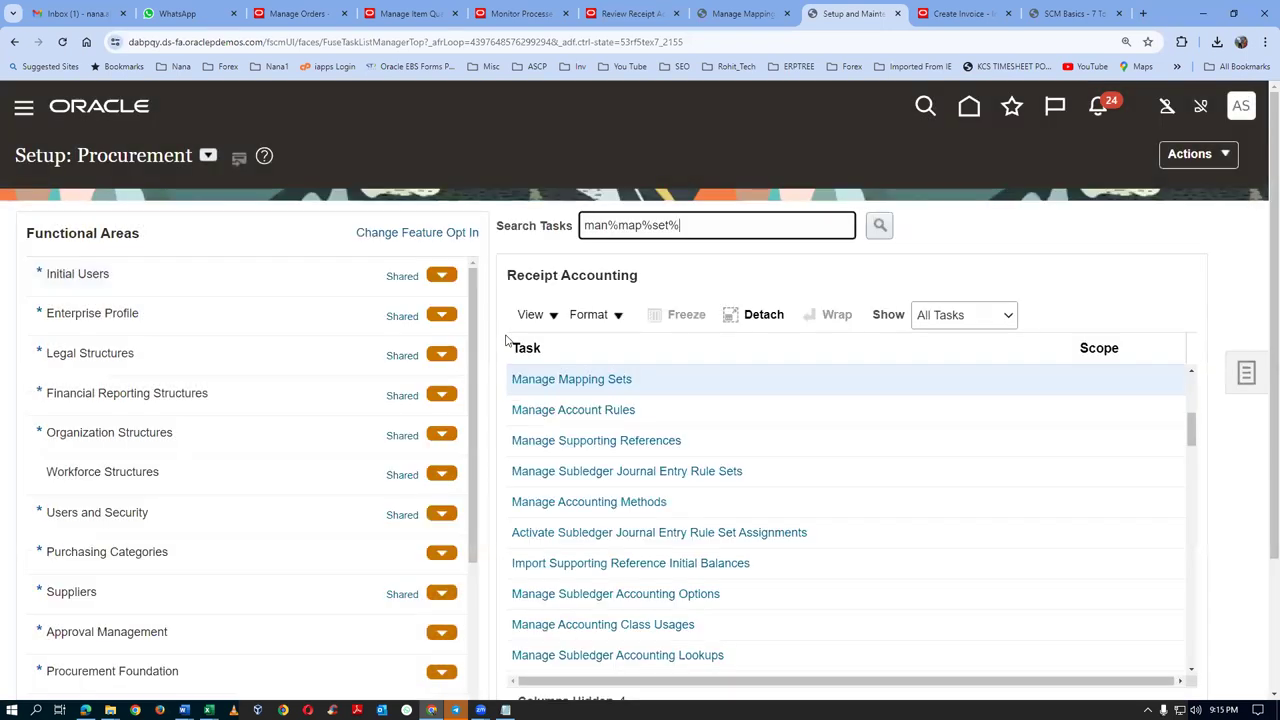
pyautogui.click(588, 379)
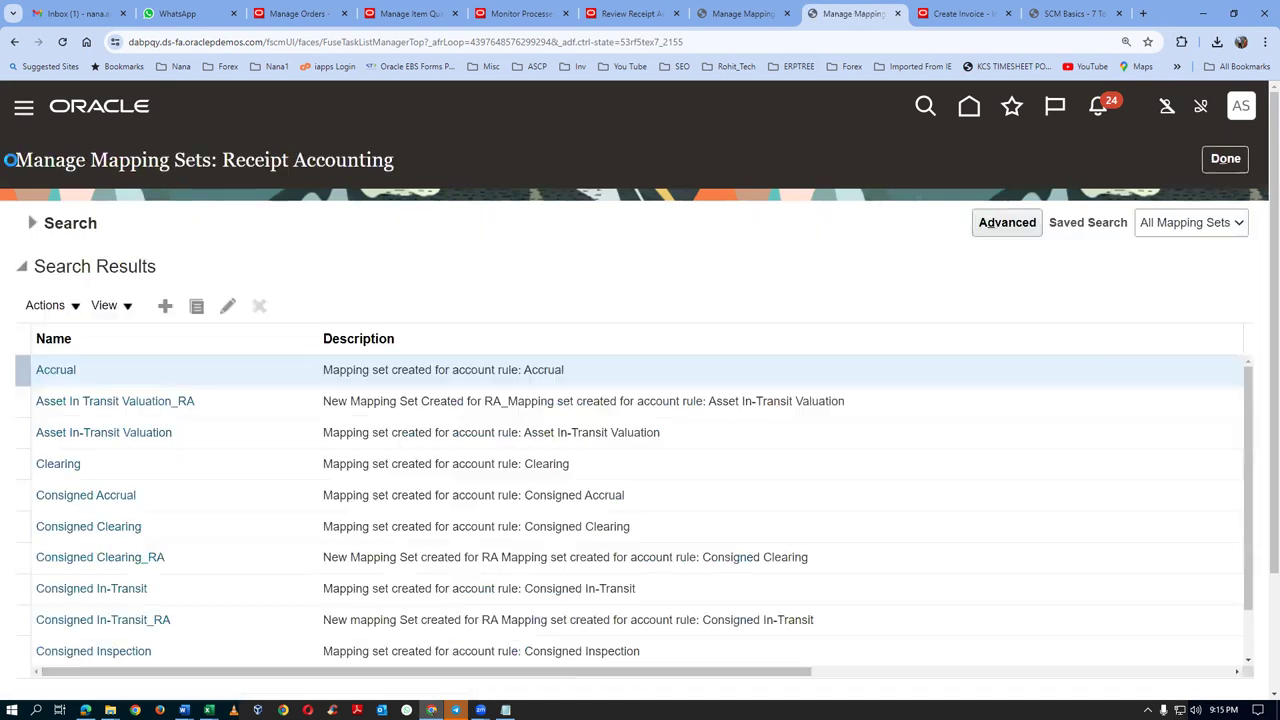
# Search the receipt accounting mapping sets by the name Accrual and open the Accrual set
pyautogui.click(32, 223)
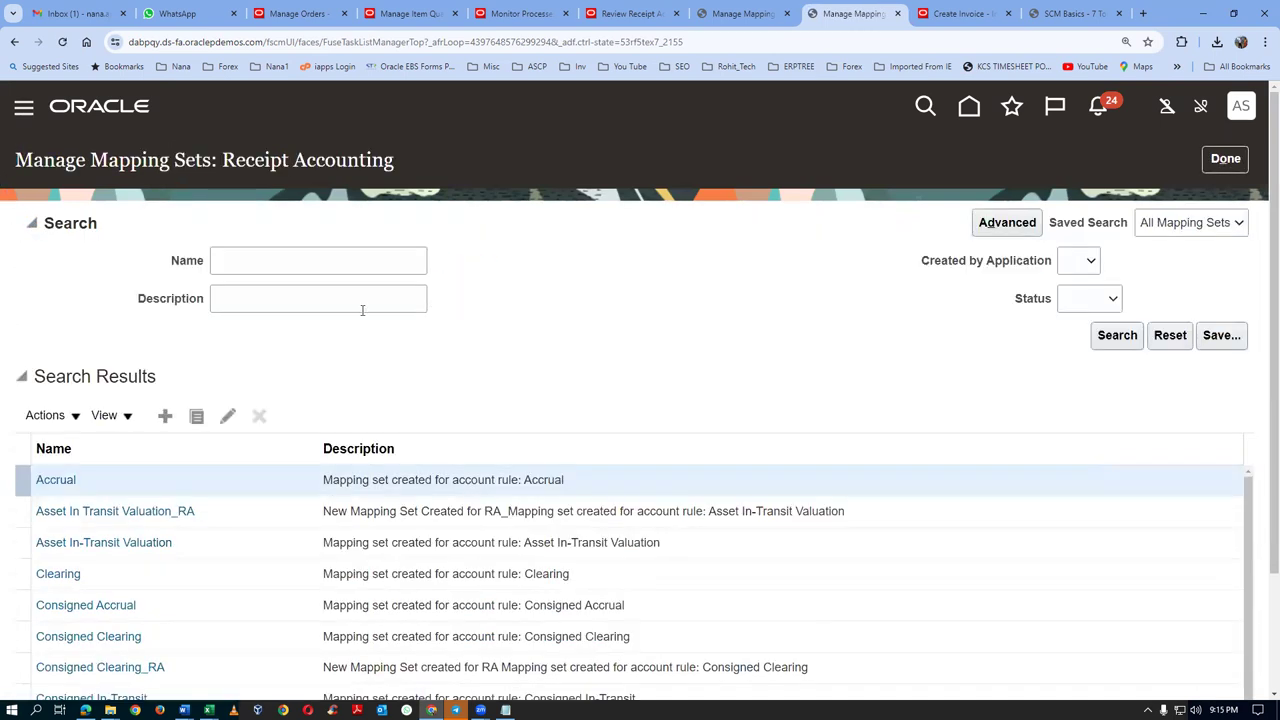
pyautogui.click(316, 262)
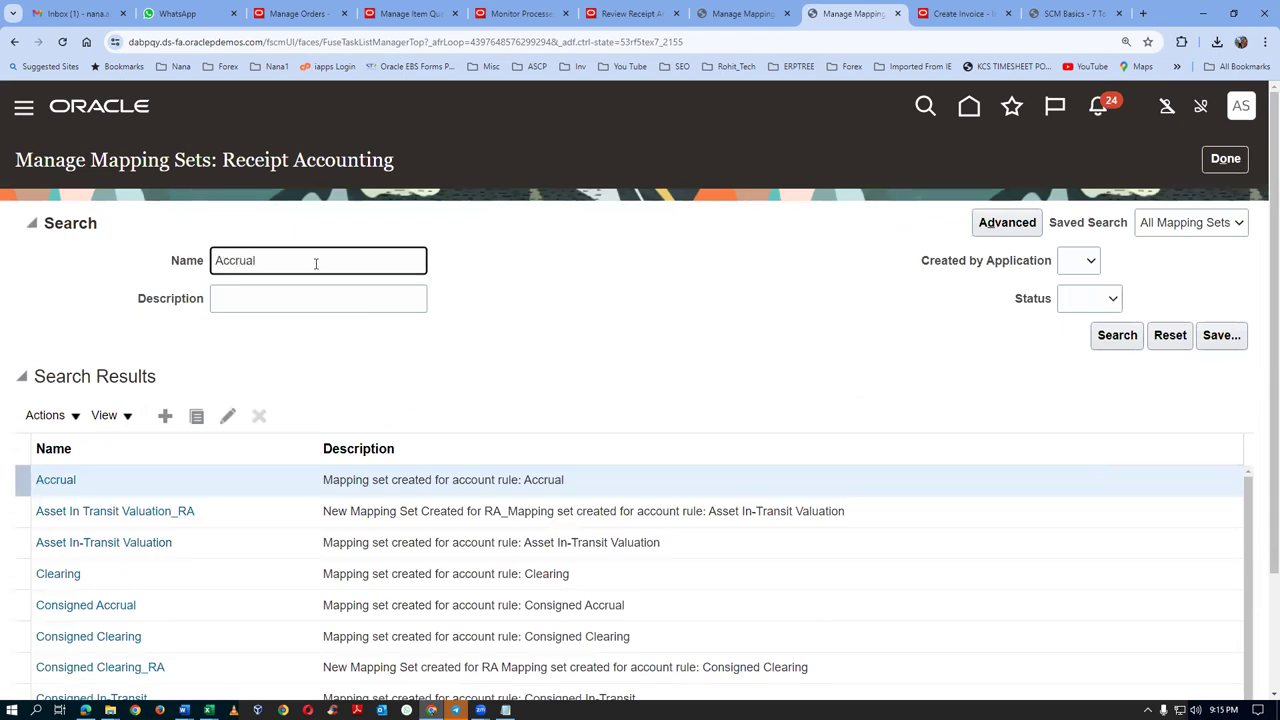
pyautogui.press('Return')
pyautogui.click(42, 371)
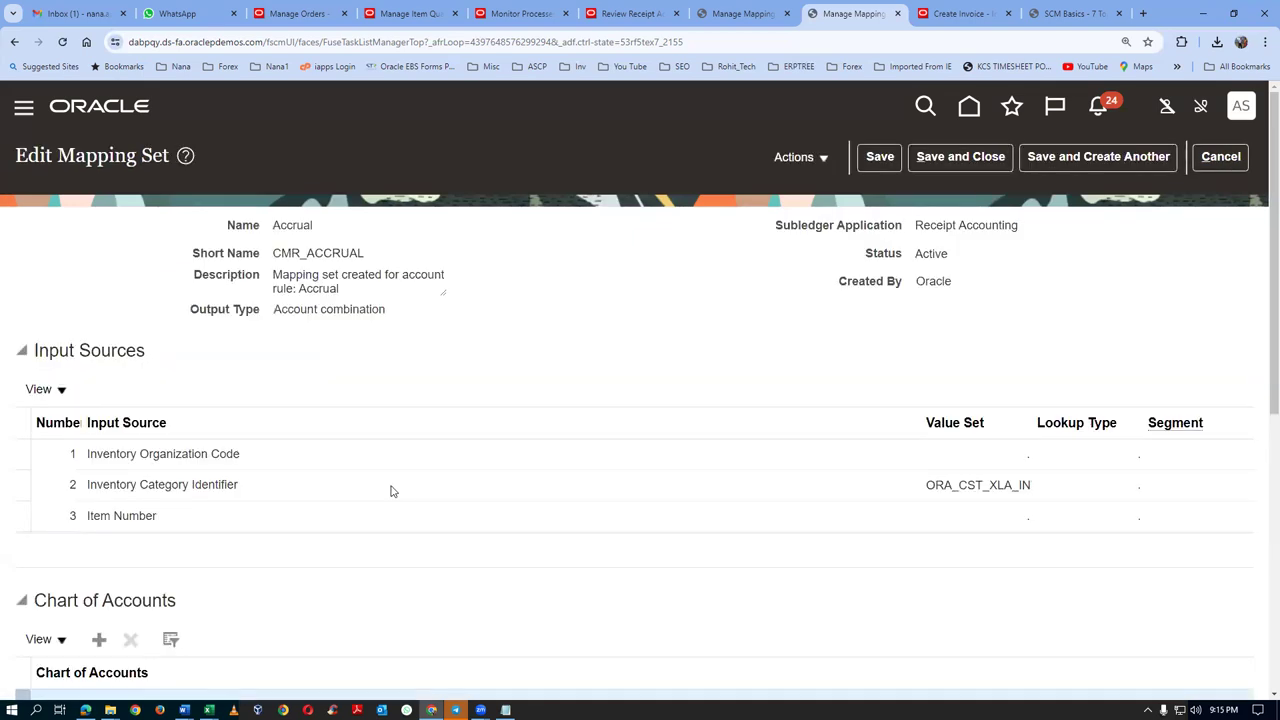
# Filter the Accrual set's US Chart of Accounts mappings by inventory organization D021
pyautogui.scroll(-3, 392, 491)
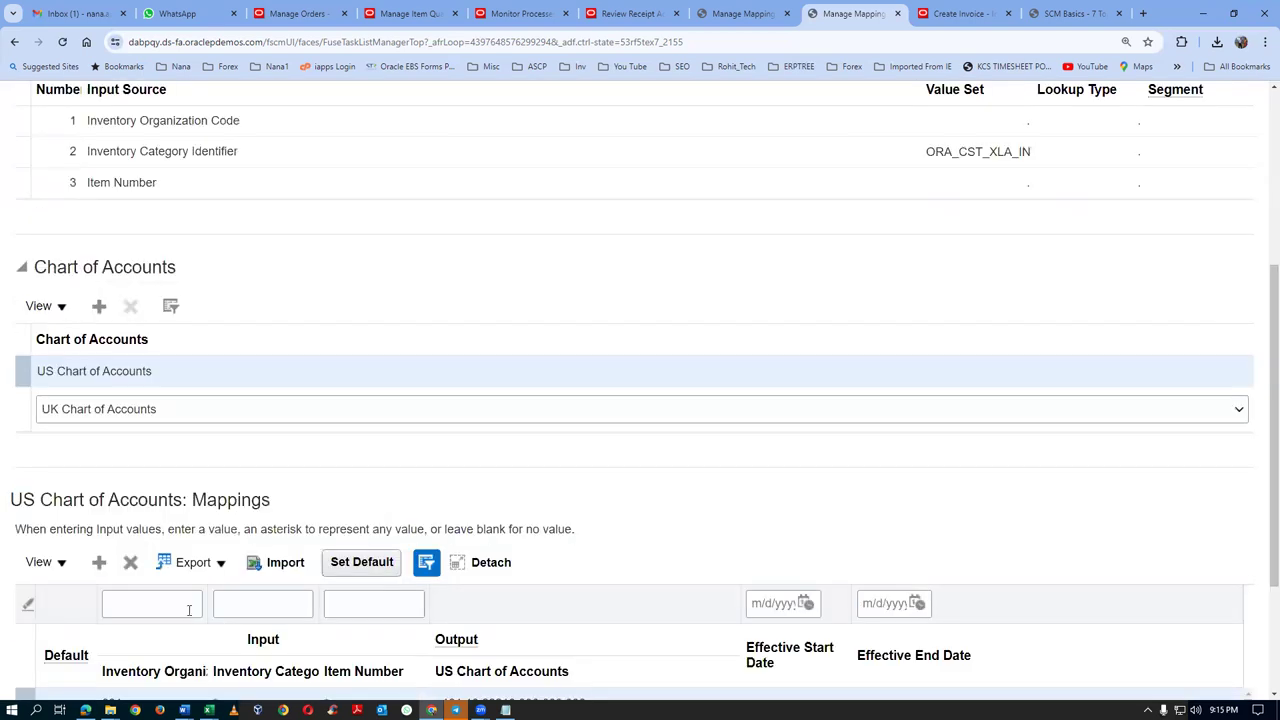
pyautogui.scroll(-1, 188, 610)
pyautogui.click(166, 469)
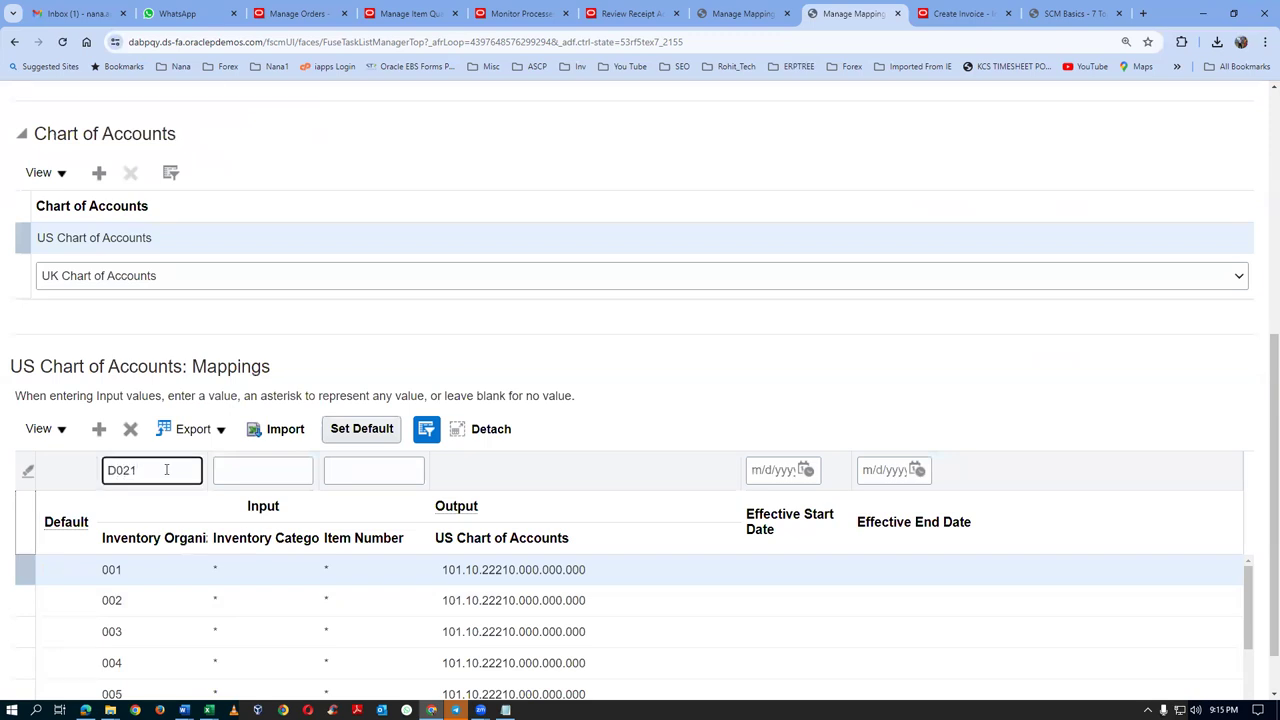
pyautogui.write('D021')
pyautogui.press('Return')
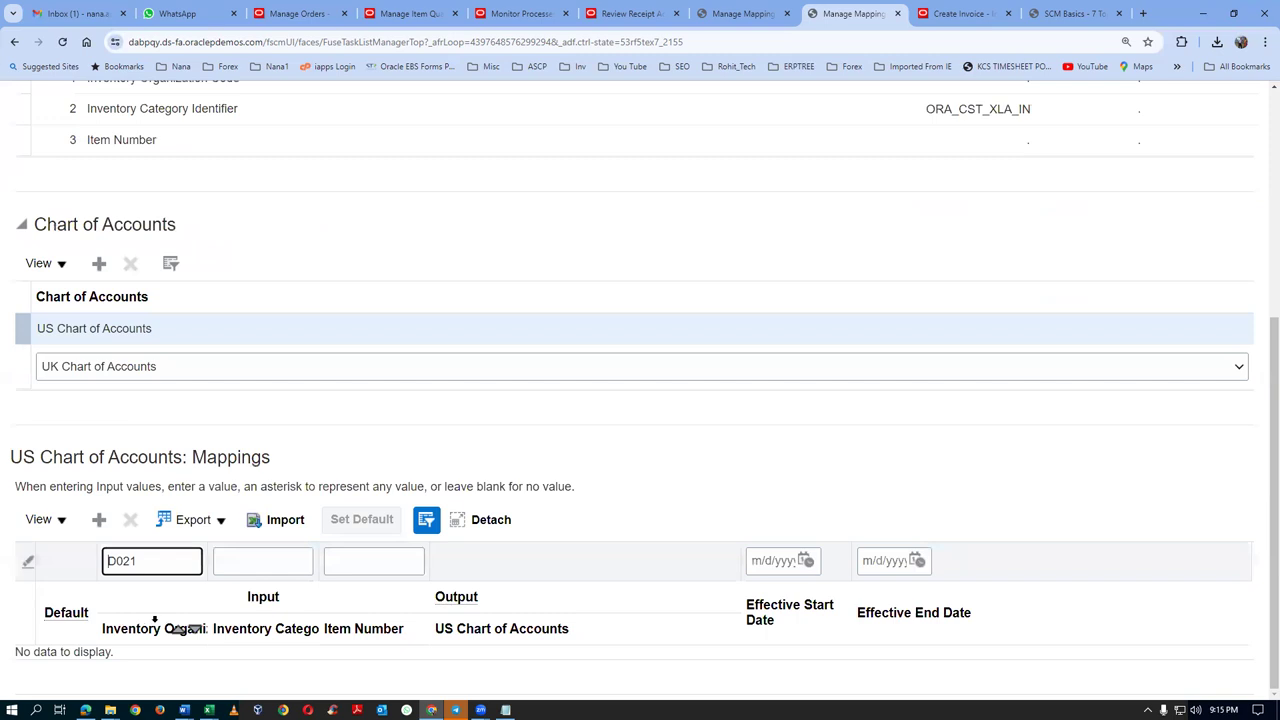
# In the original tab, search accounts for 222, choose 22200 AP Employee for the mapping's output, and save and close the Accrual set
pyautogui.click(740, 13)
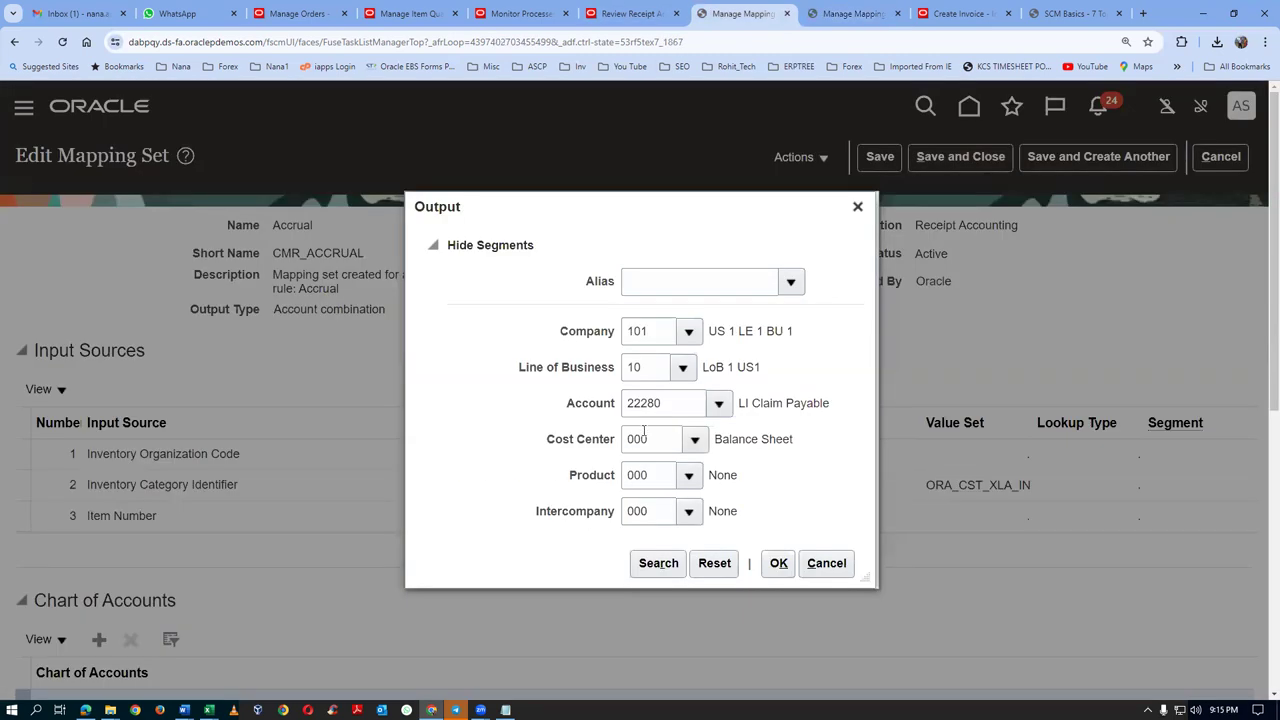
pyautogui.click(718, 406)
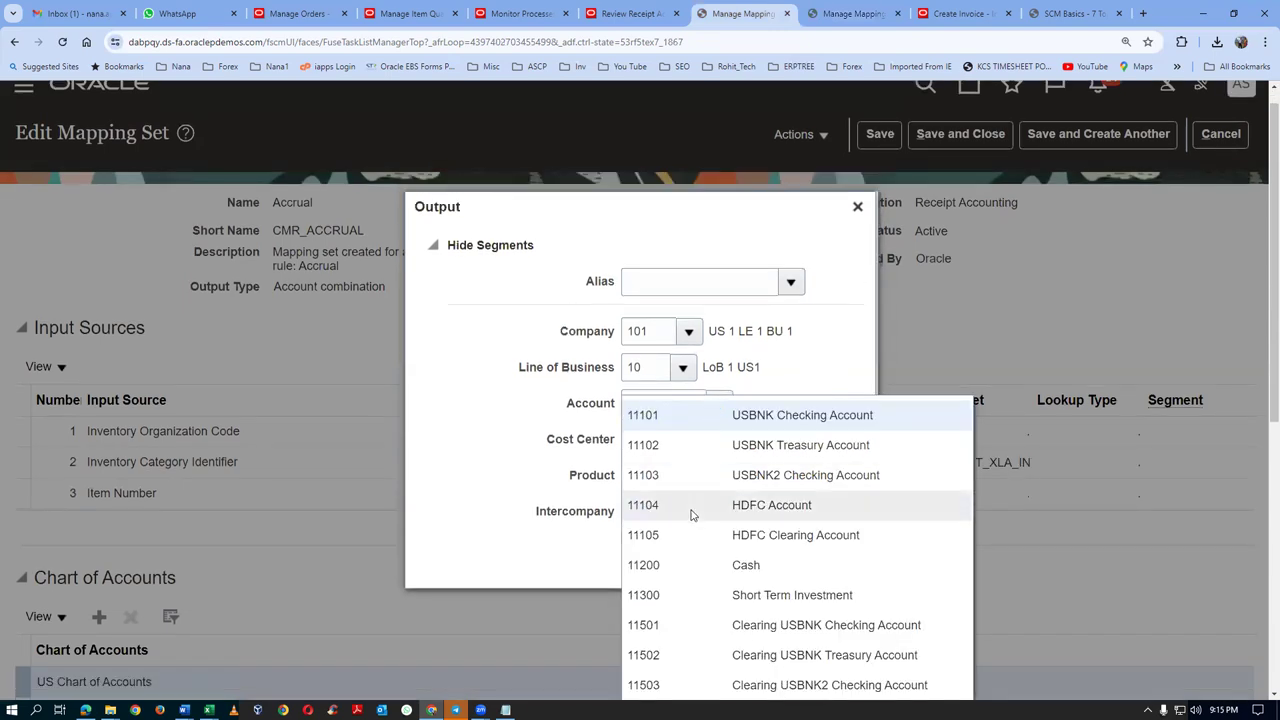
pyautogui.scroll(-2, 692, 516)
pyautogui.click(658, 514)
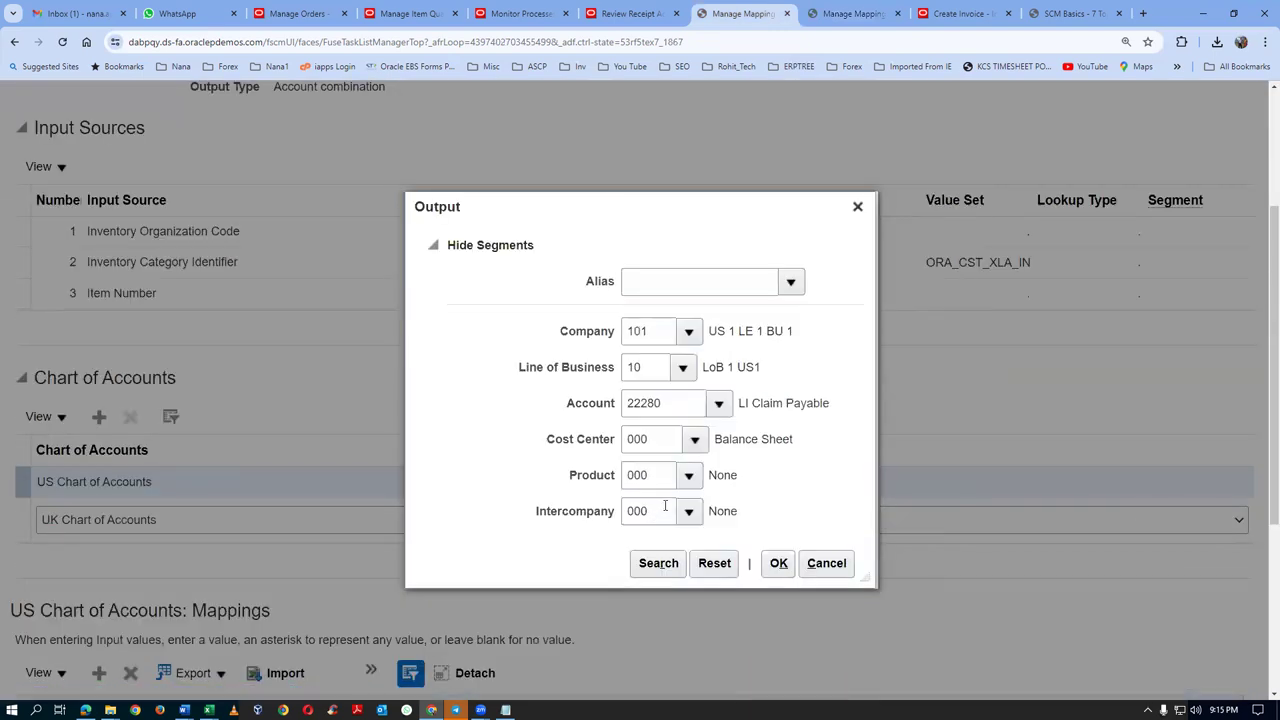
pyautogui.click(633, 352)
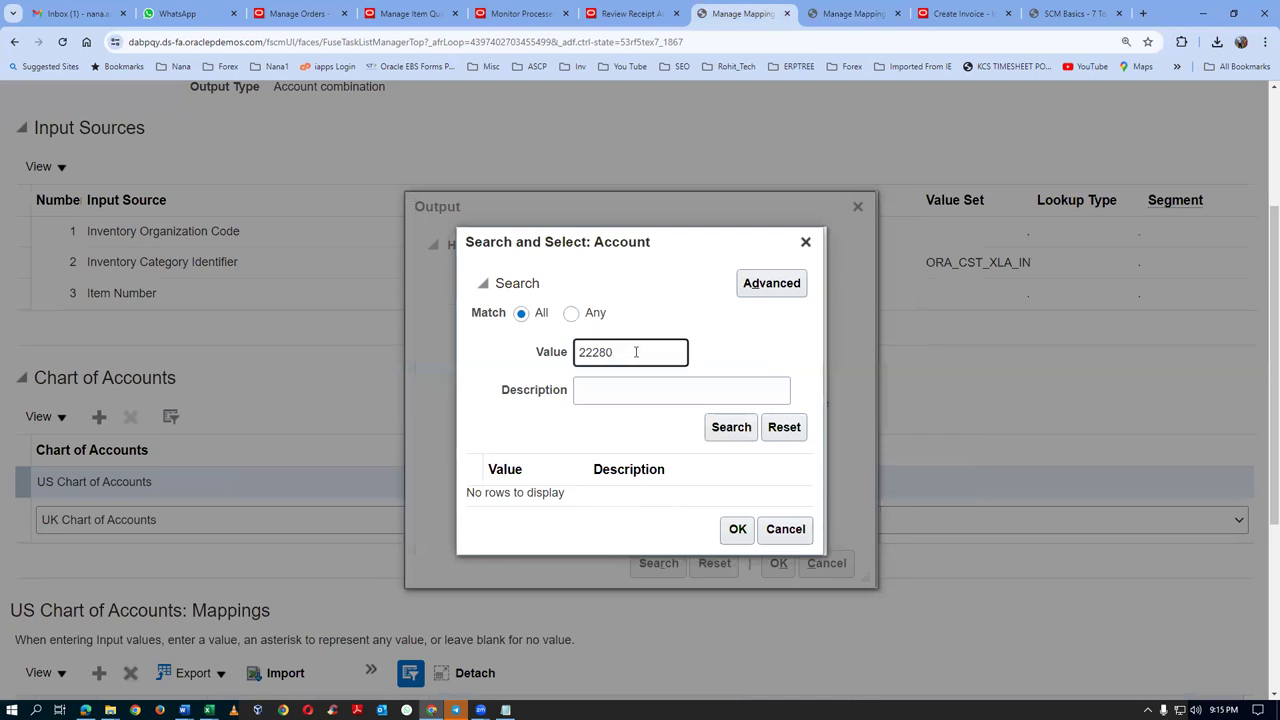
pyautogui.click(728, 429)
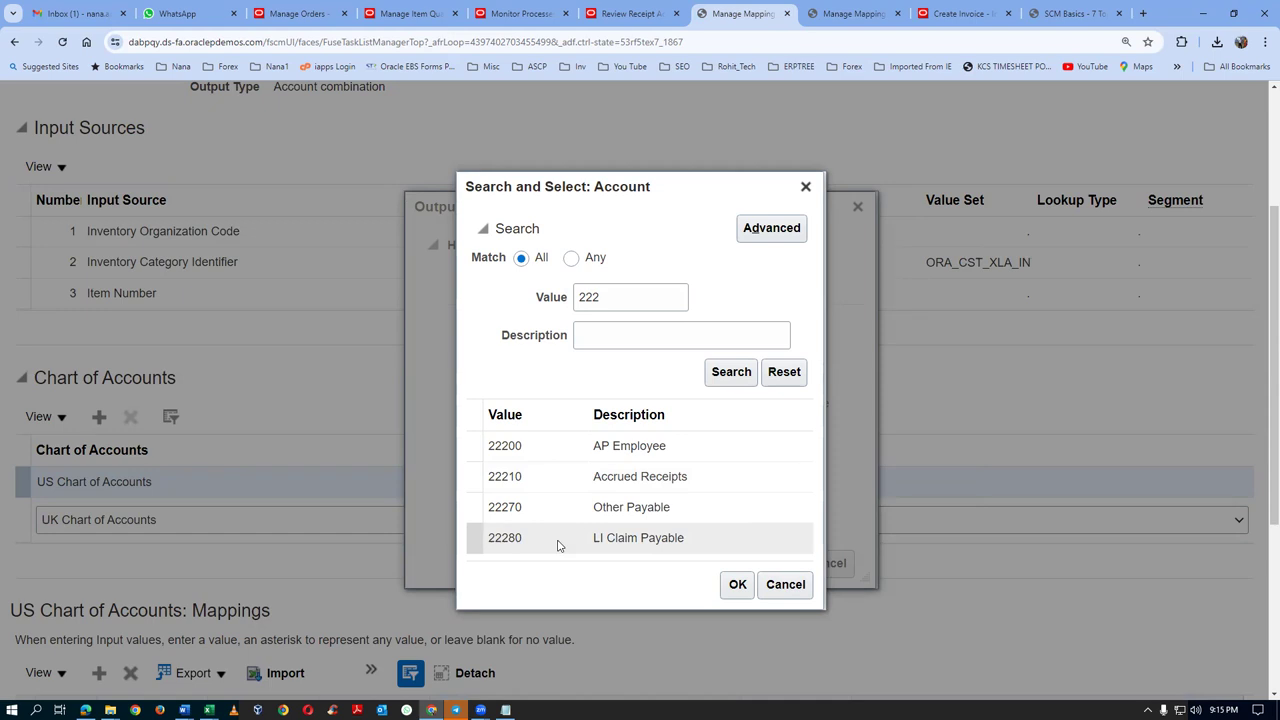
pyautogui.click(565, 450)
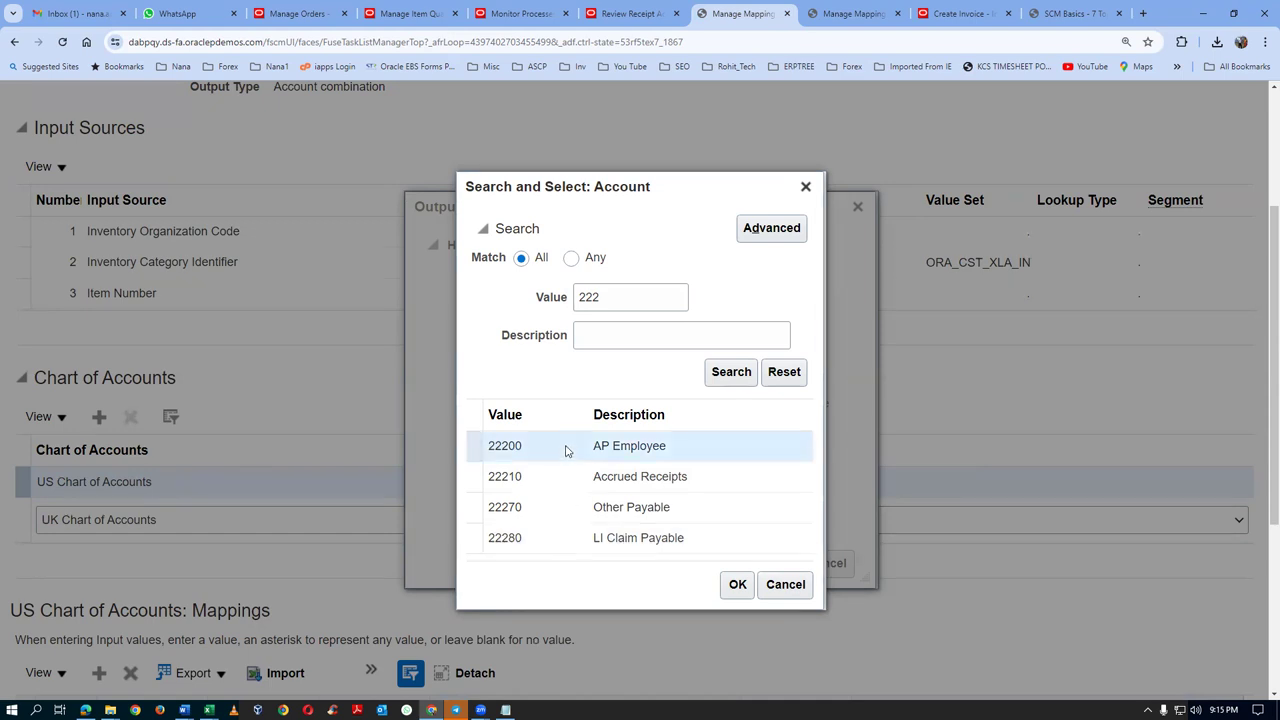
pyautogui.click(737, 584)
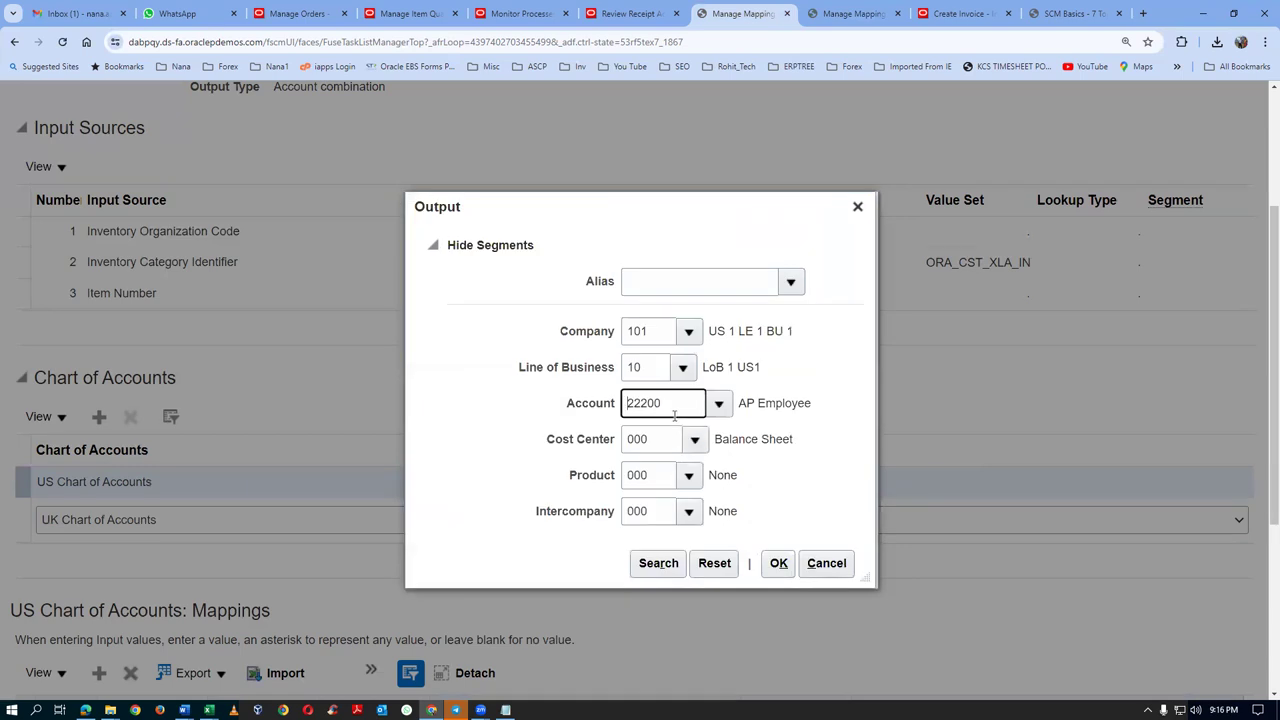
pyautogui.click(777, 563)
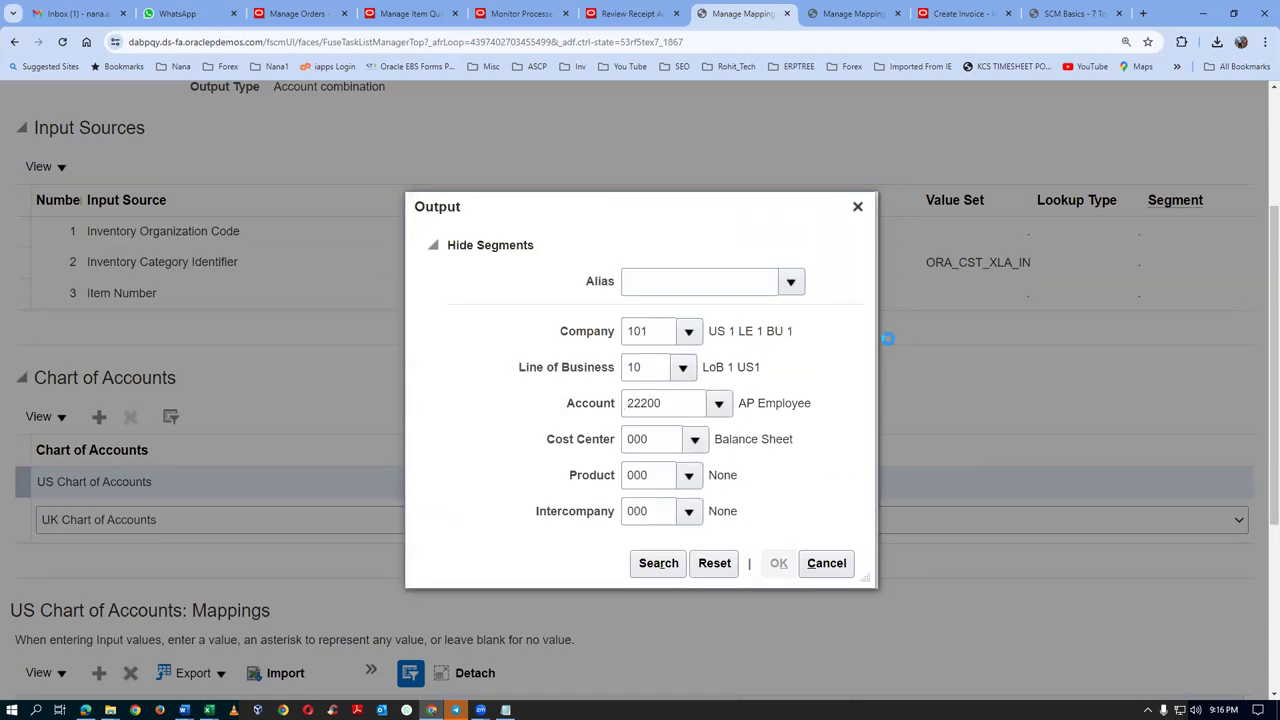
pyautogui.click(970, 163)
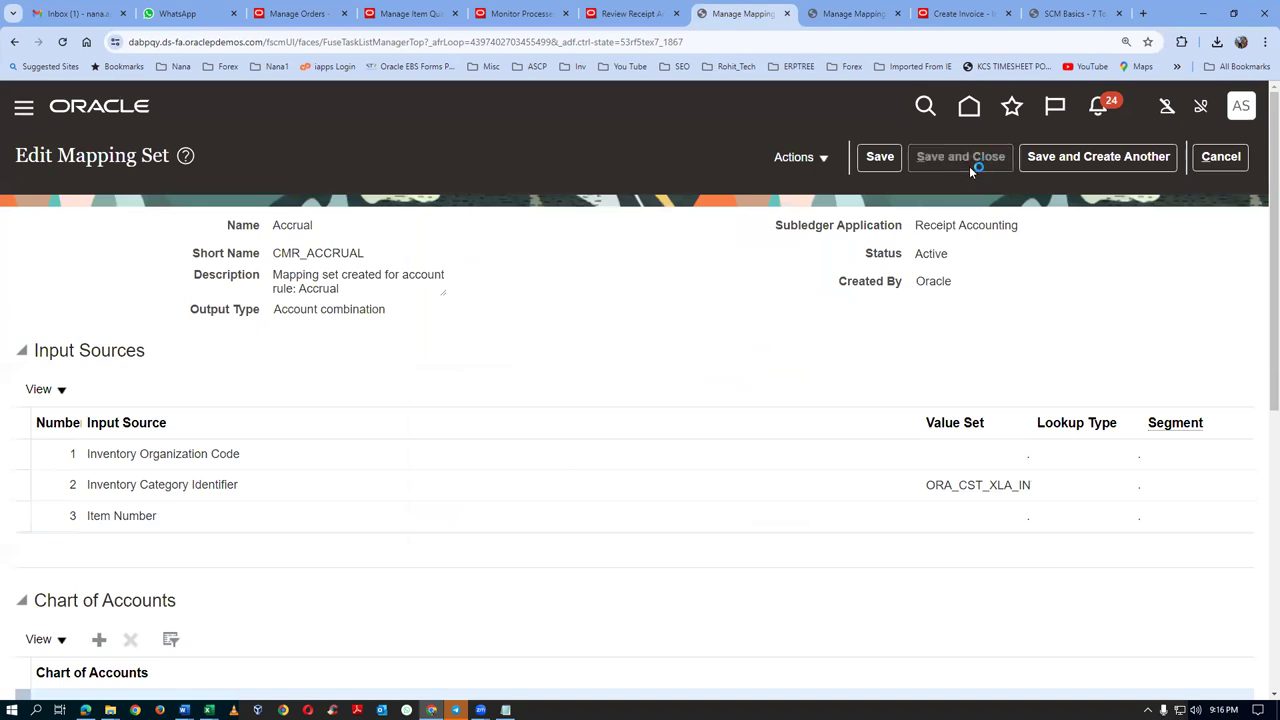
# Reopen the Accrual mapping set, check the D021 row by filtering on the inventory organization, and leave without saving
pyautogui.click(55, 370)
pyautogui.scroll(-3, 487, 341)
pyautogui.scroll(-2, 487, 342)
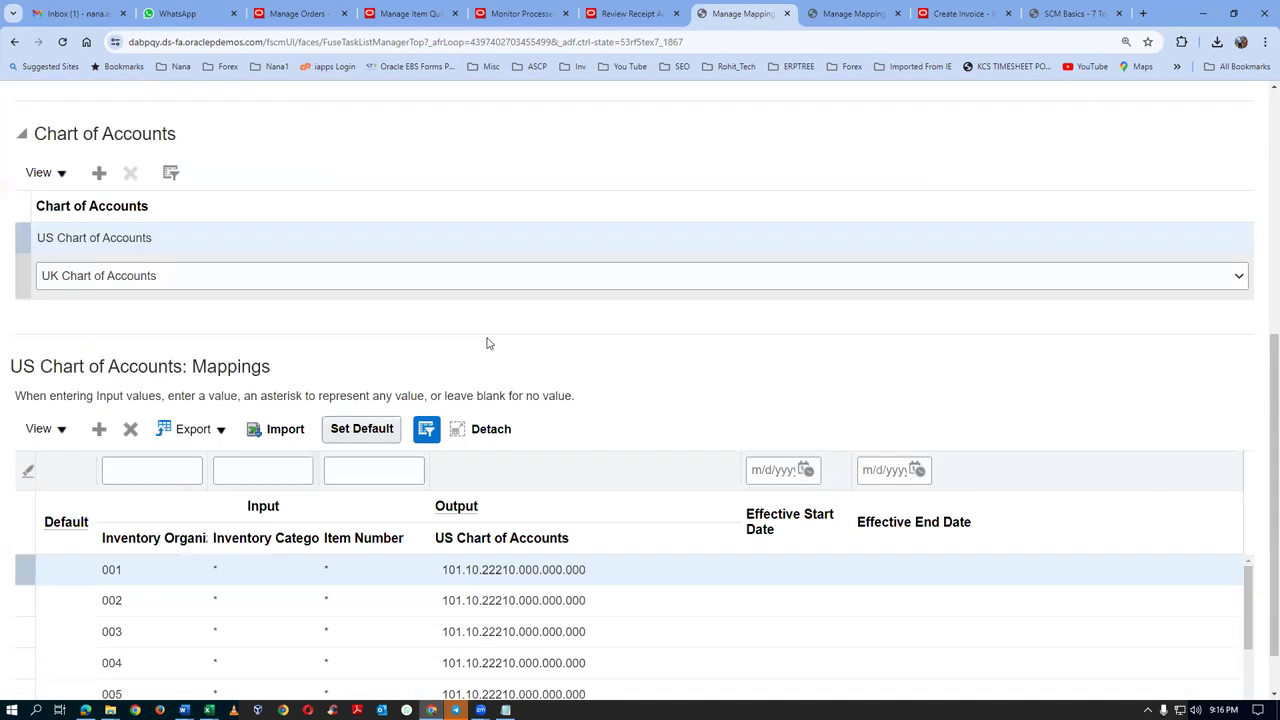
pyautogui.click(149, 467)
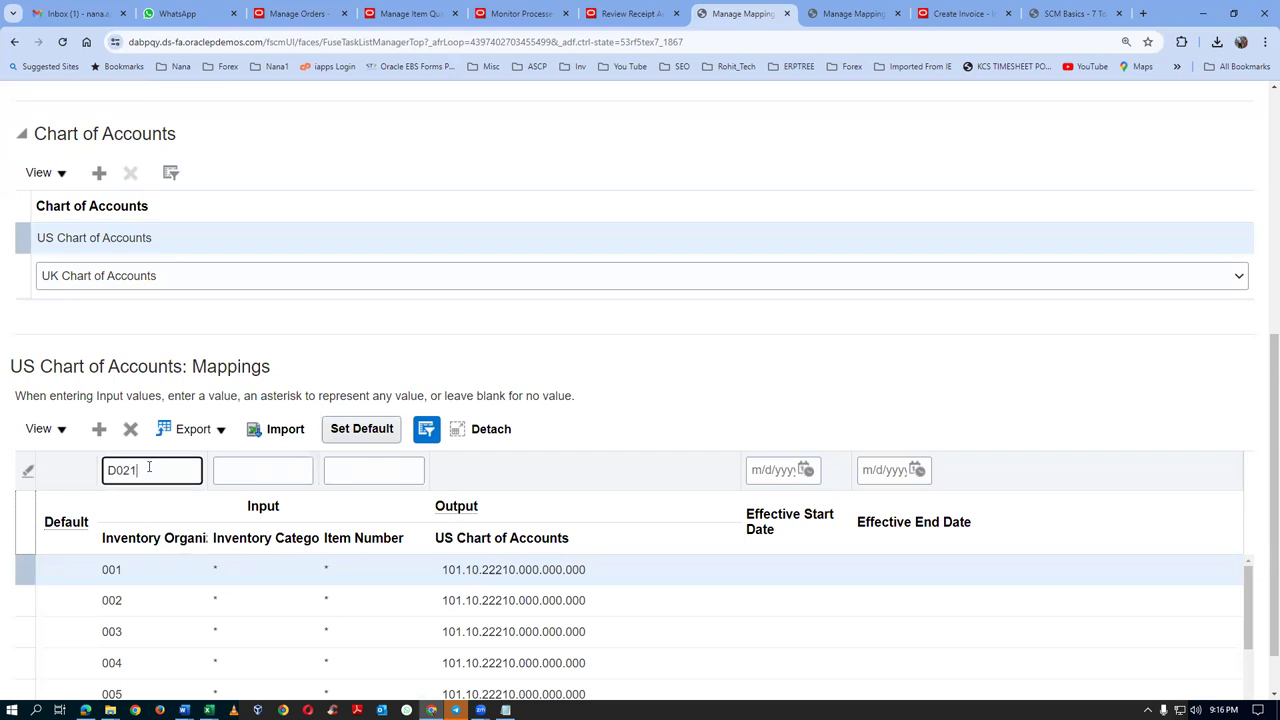
pyautogui.write('D021')
pyautogui.press('Return')
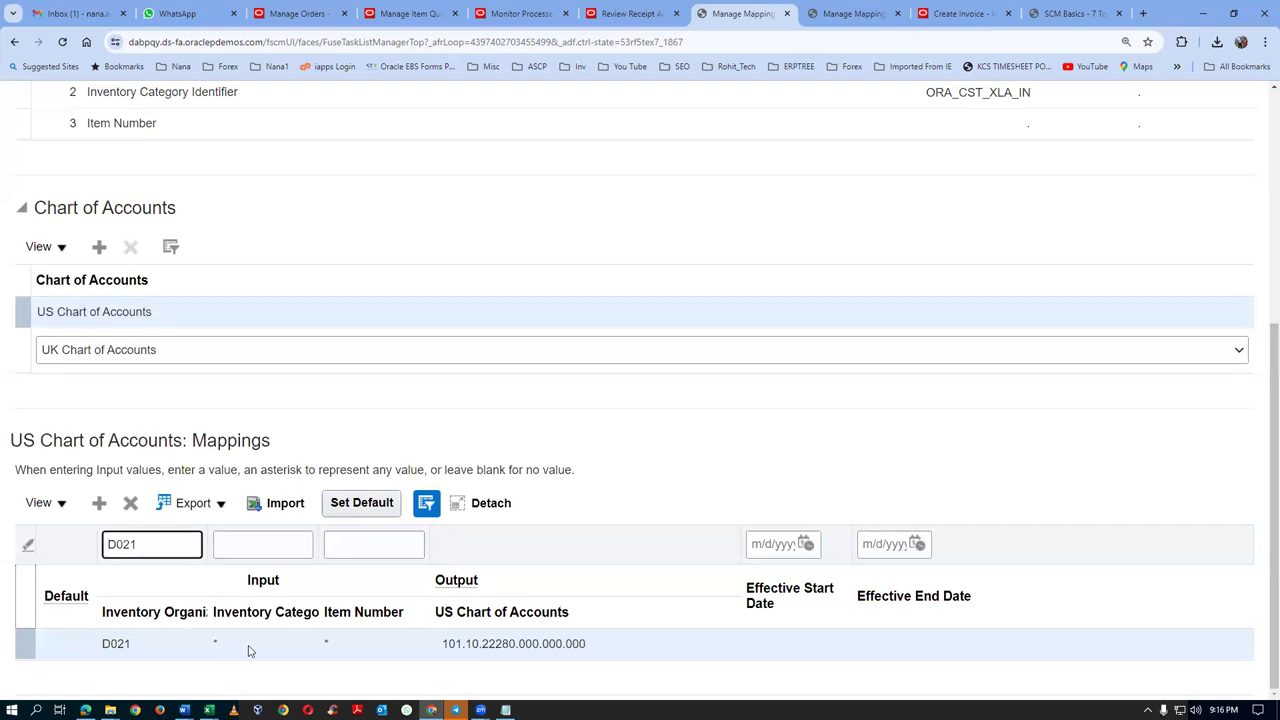
pyautogui.scroll(4, 585, 446)
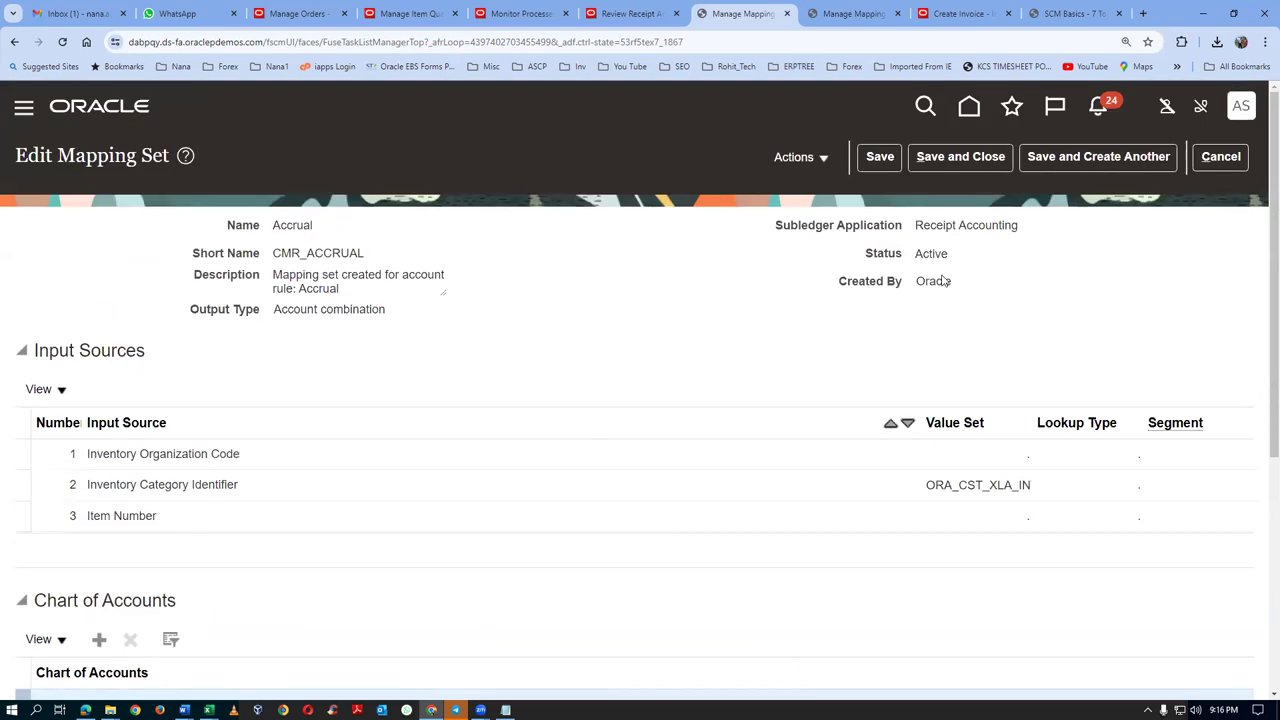
pyautogui.click(1220, 156)
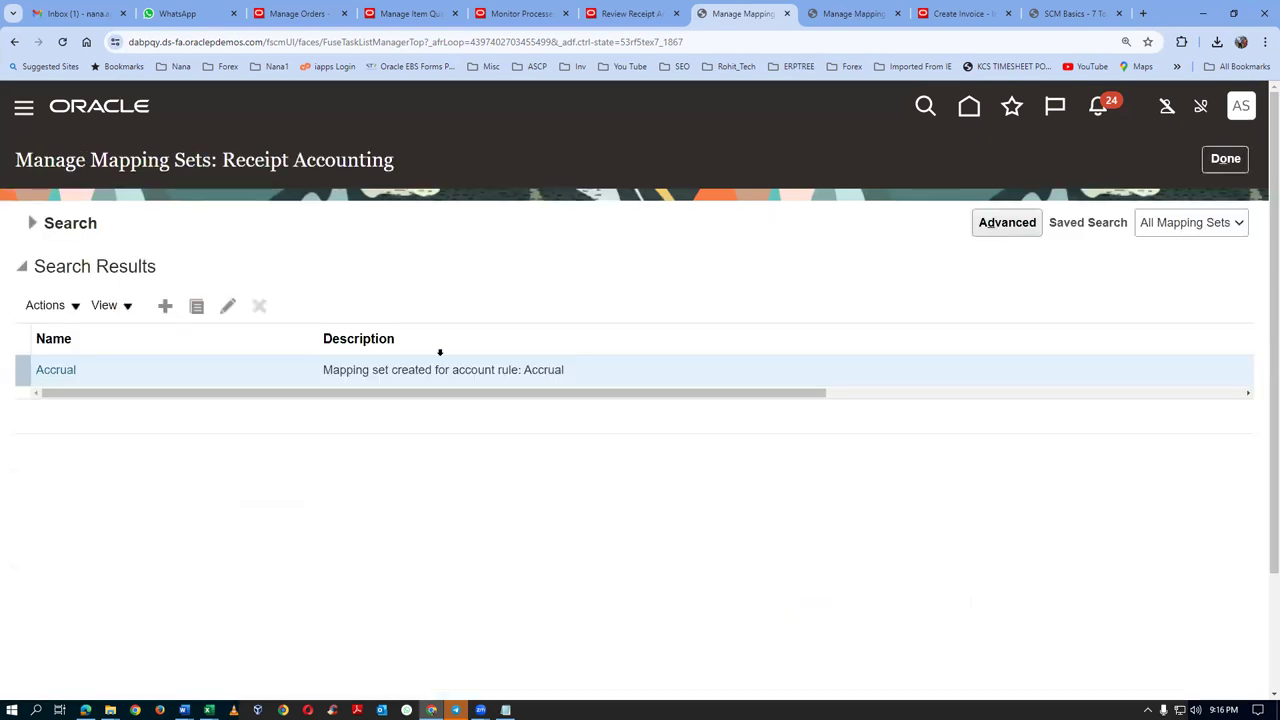
# Open the Accrual mapping set and filter its US Chart of Accounts mappings by inventory organization D021
pyautogui.click(32, 223)
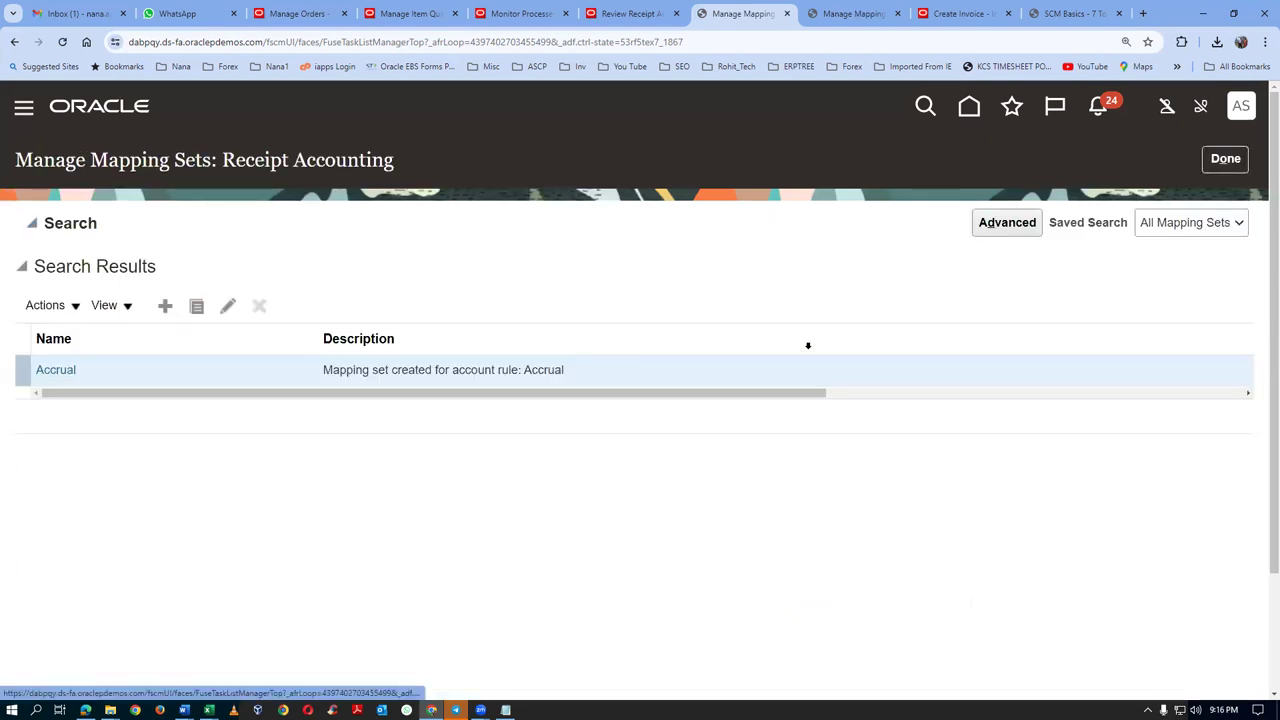
pyautogui.click(1110, 335)
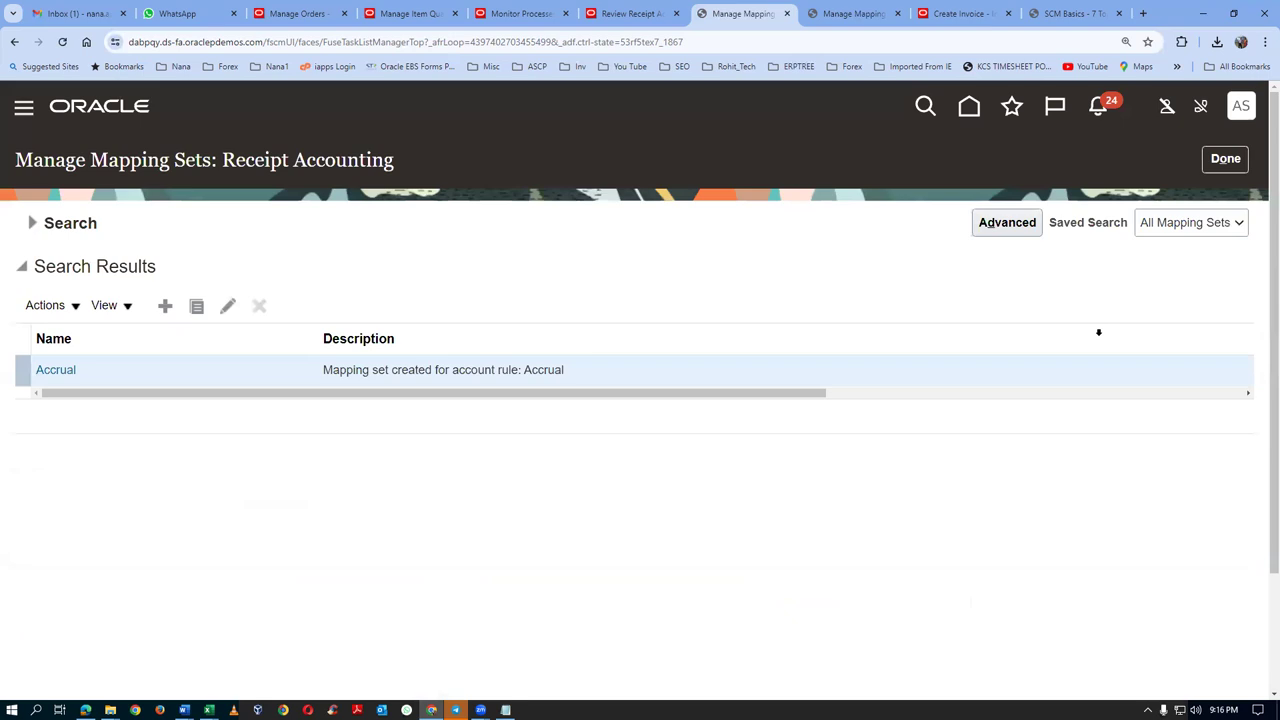
pyautogui.click(54, 370)
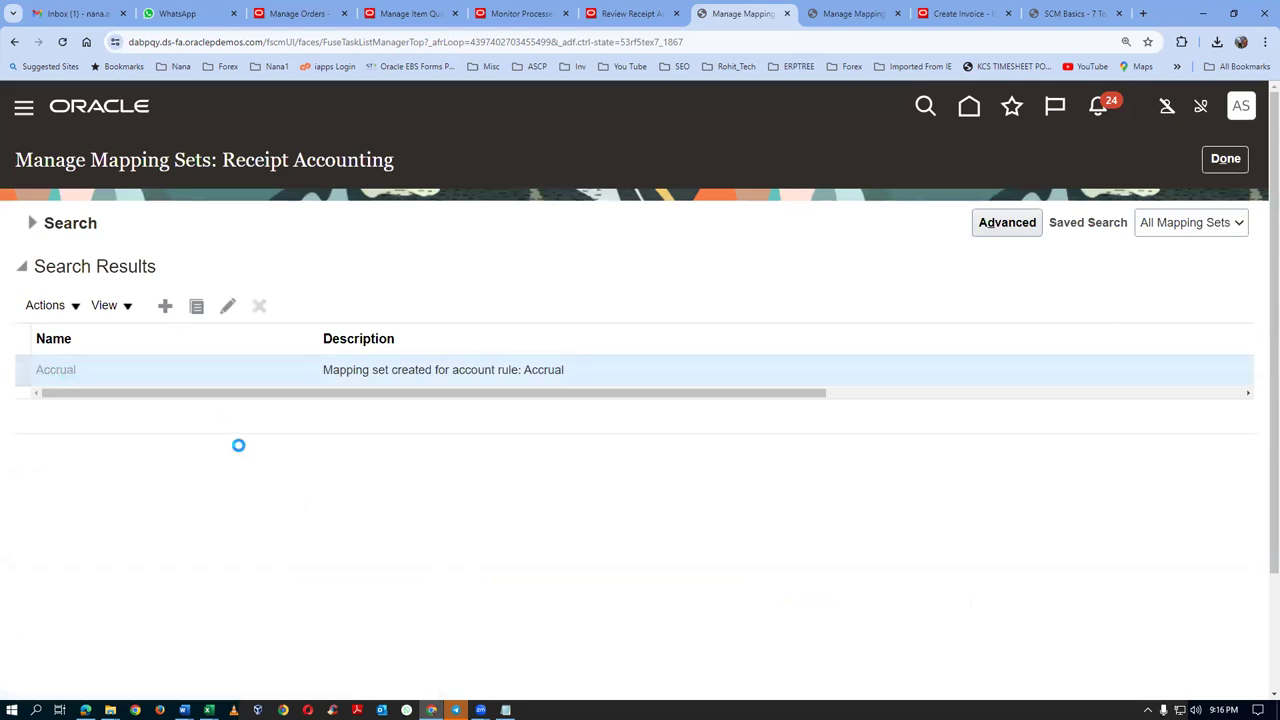
pyautogui.scroll(-5, 243, 454)
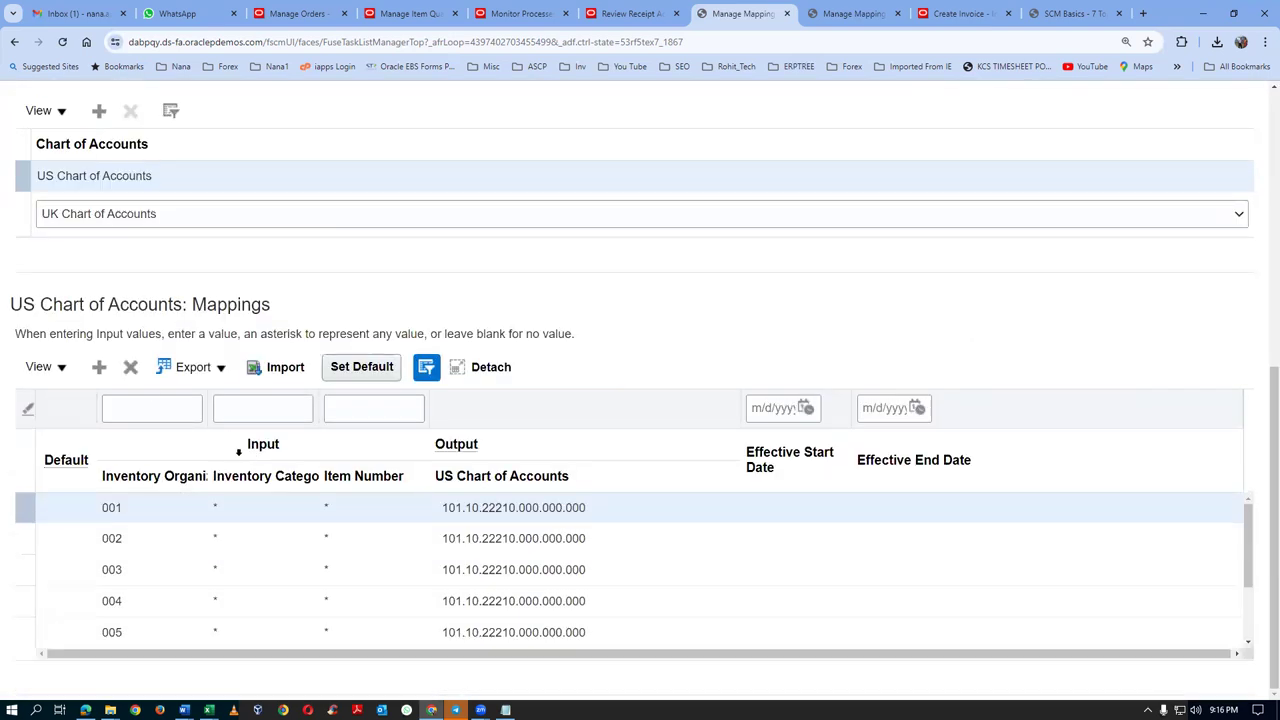
pyautogui.click(155, 412)
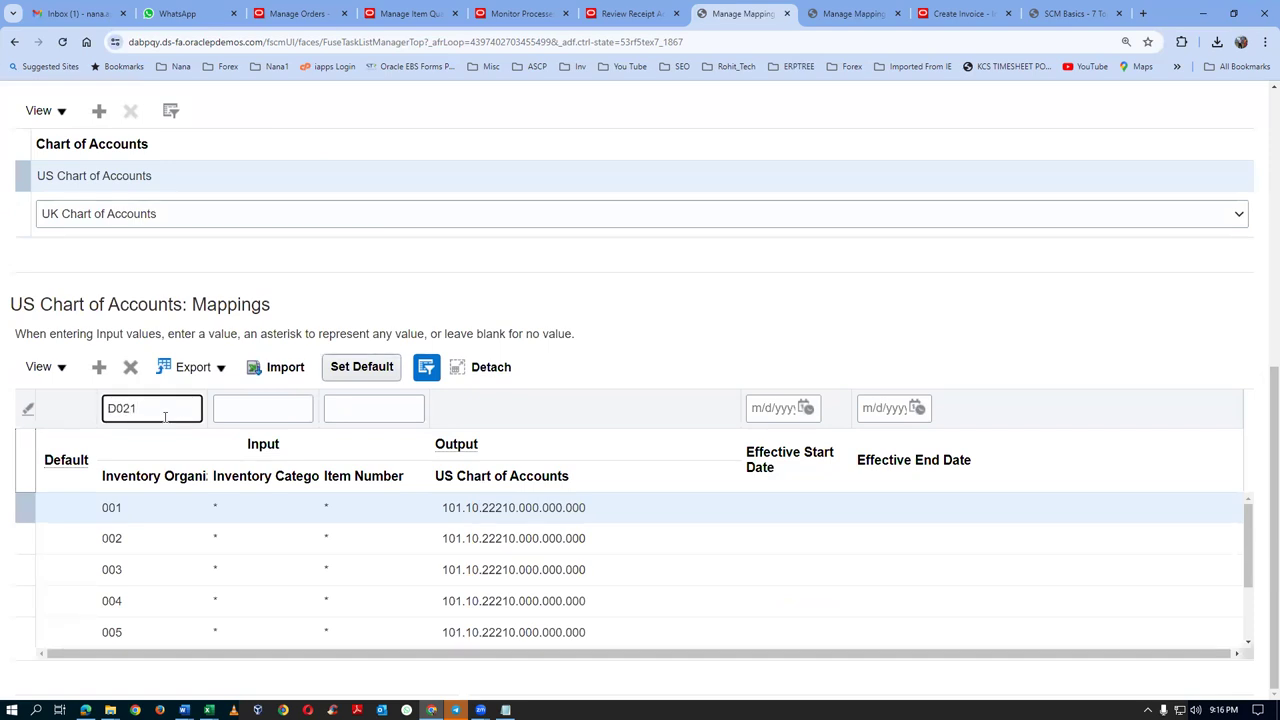
pyautogui.write('D021')
pyautogui.press('Return')
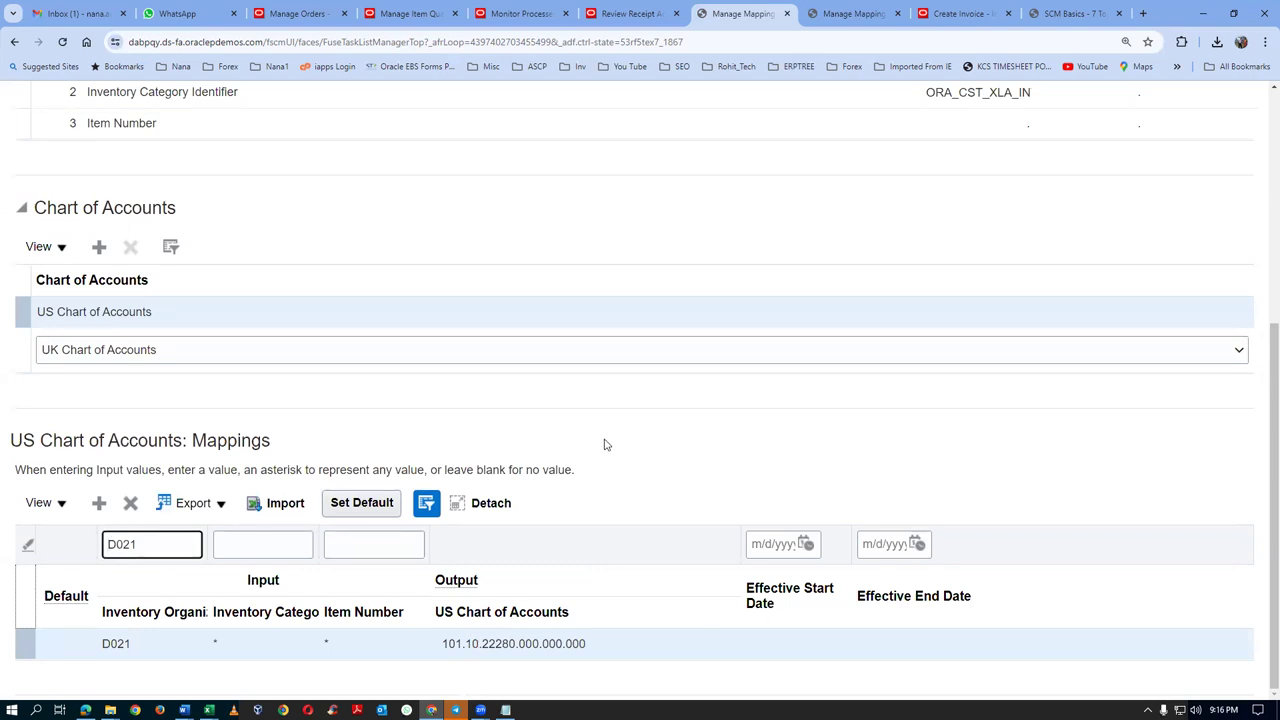
# Return to Review Receipt Accounting Distributions and open the Create Accounting process
pyautogui.click(628, 13)
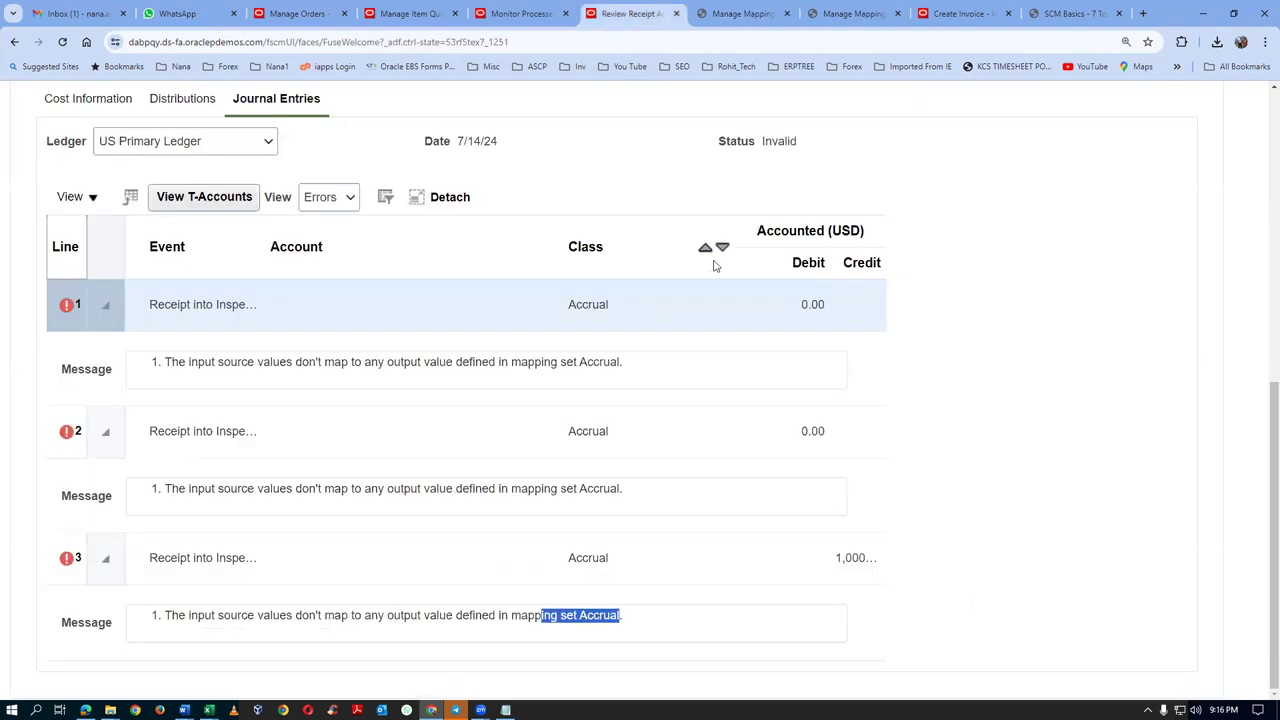
pyautogui.scroll(6, 749, 274)
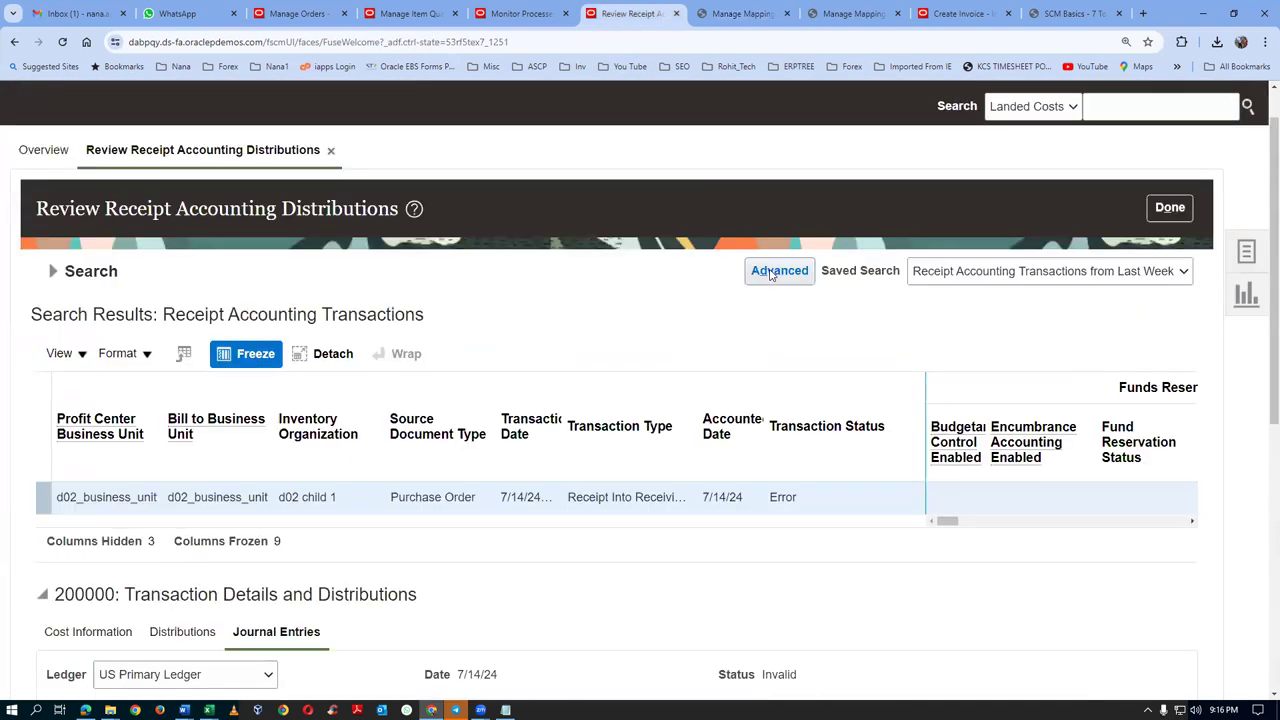
pyautogui.click(1246, 253)
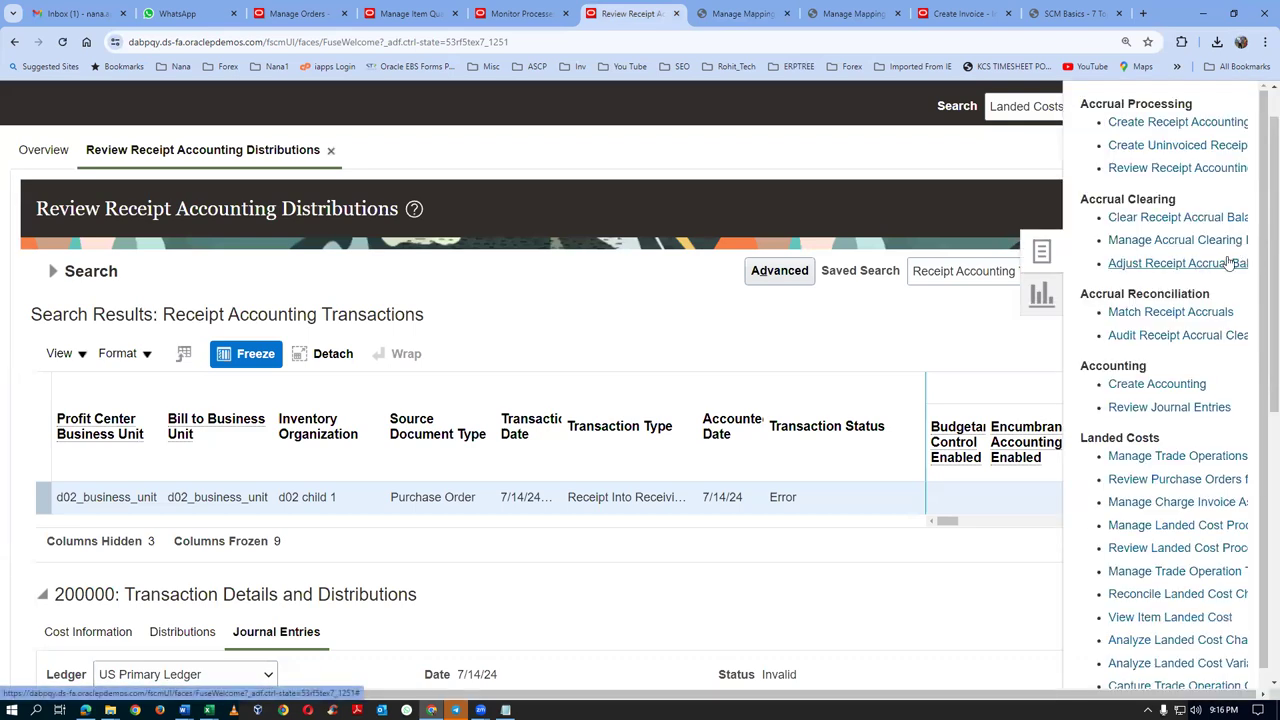
pyautogui.click(1145, 384)
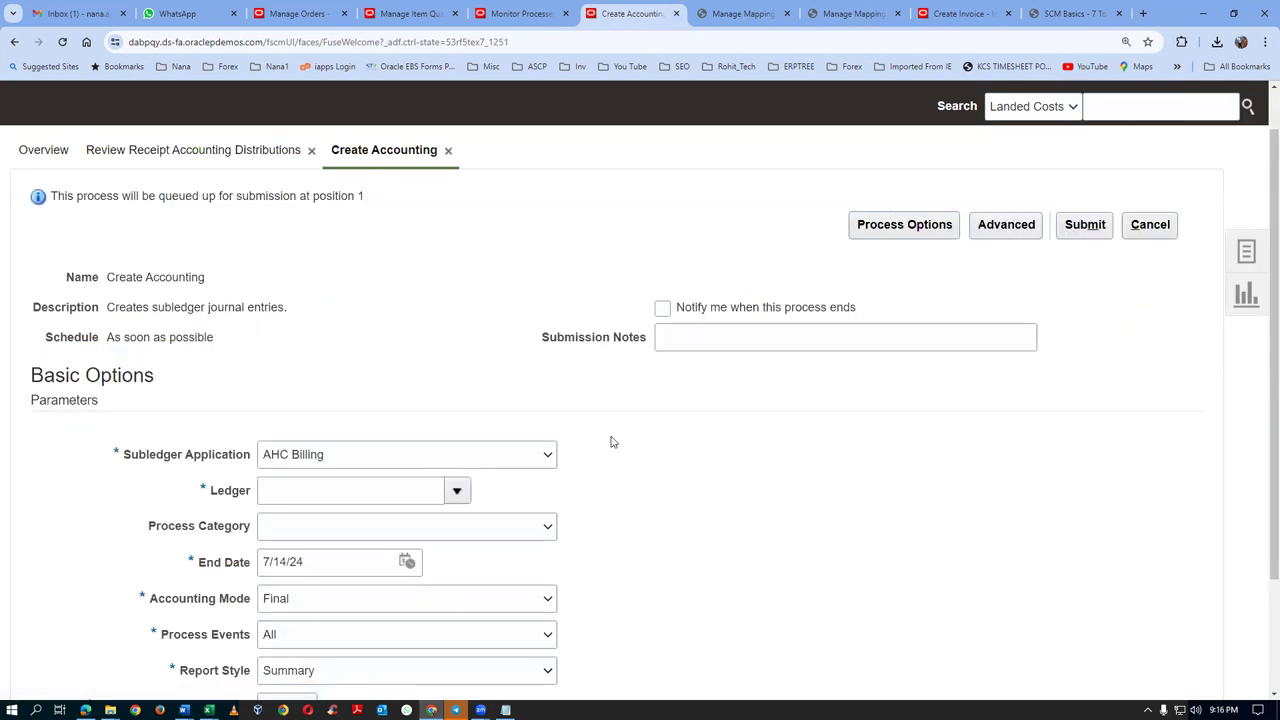
# Set the subledger application to Receipt Accounting and the ledger to US Primary Ledger
pyautogui.click(310, 458)
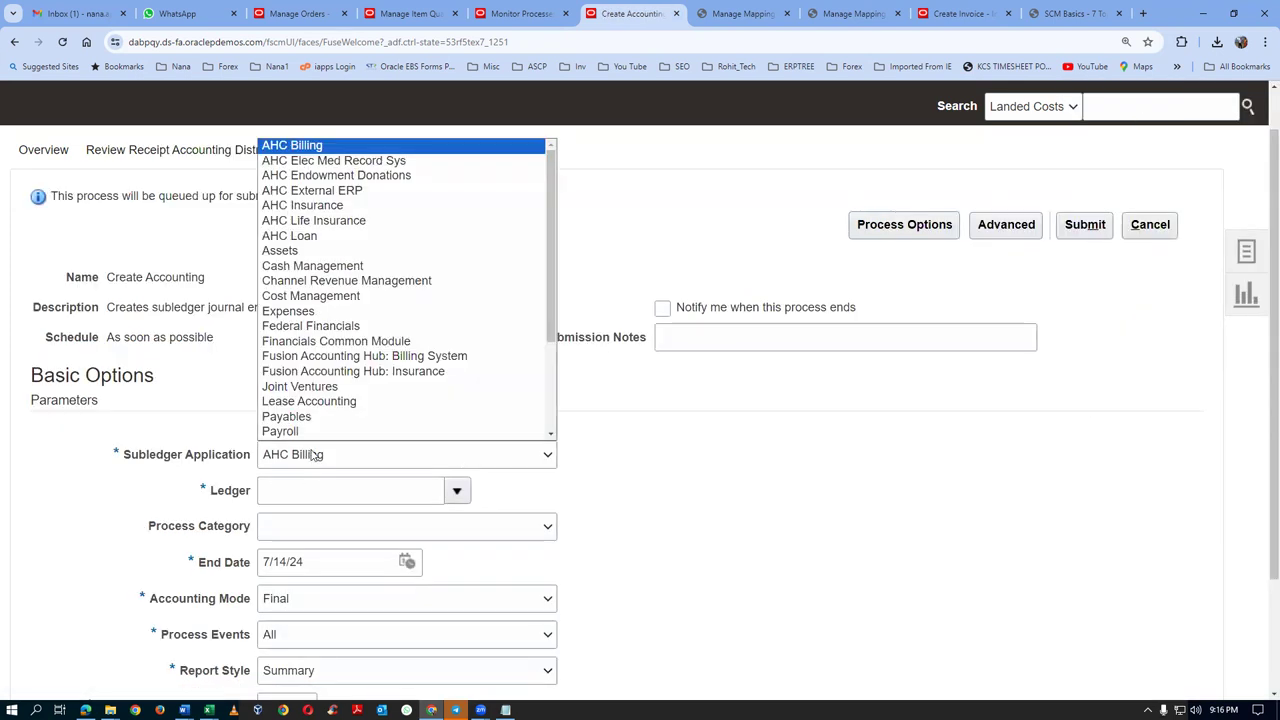
pyautogui.scroll(-3, 313, 400)
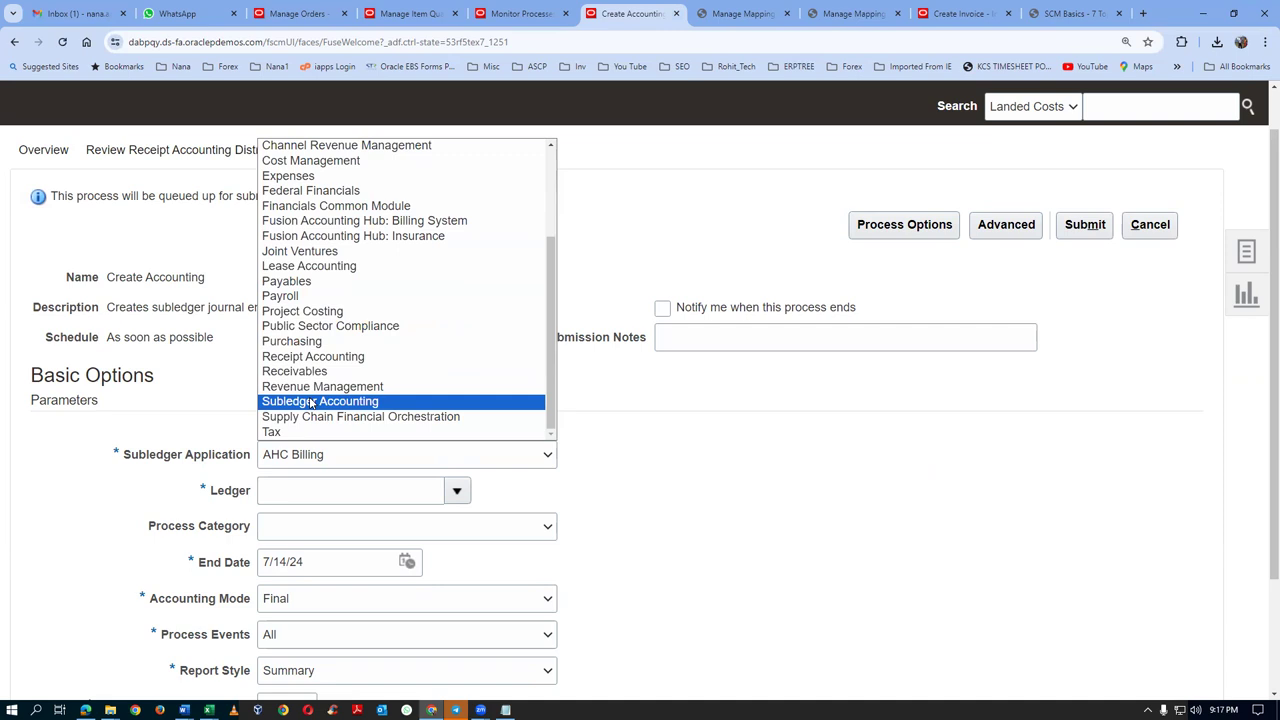
pyautogui.click(313, 357)
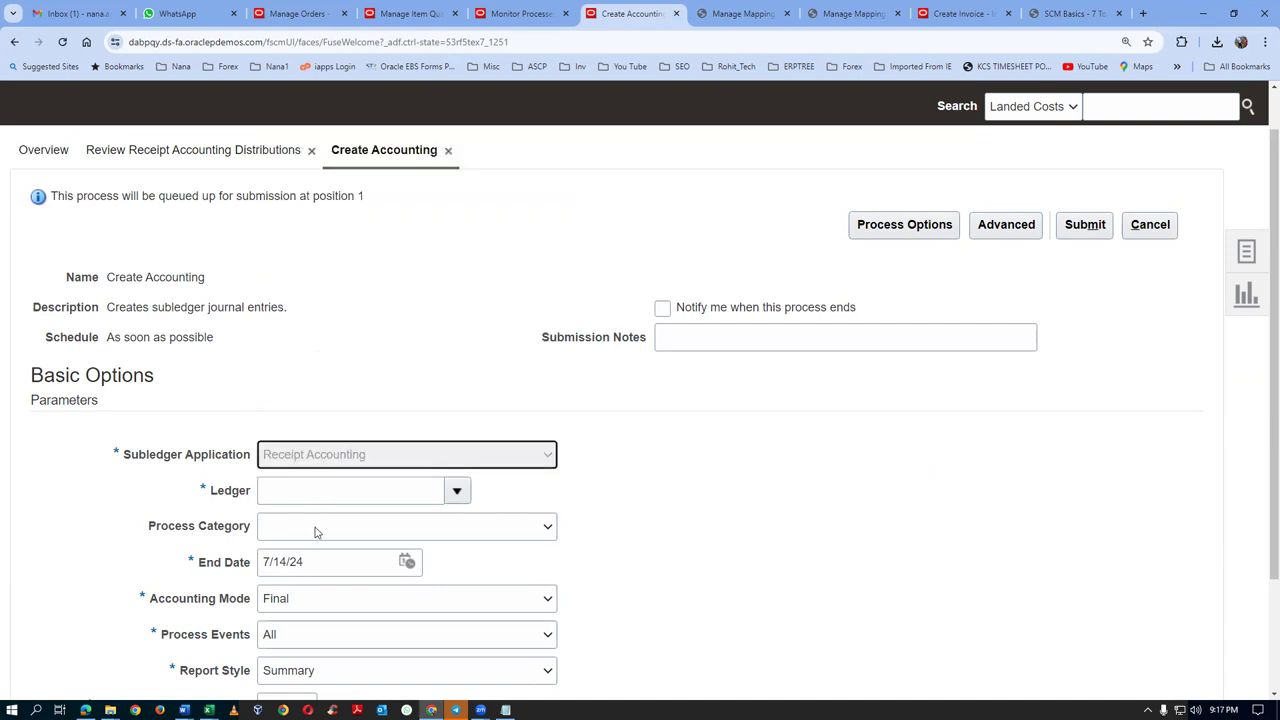
pyautogui.click(360, 488)
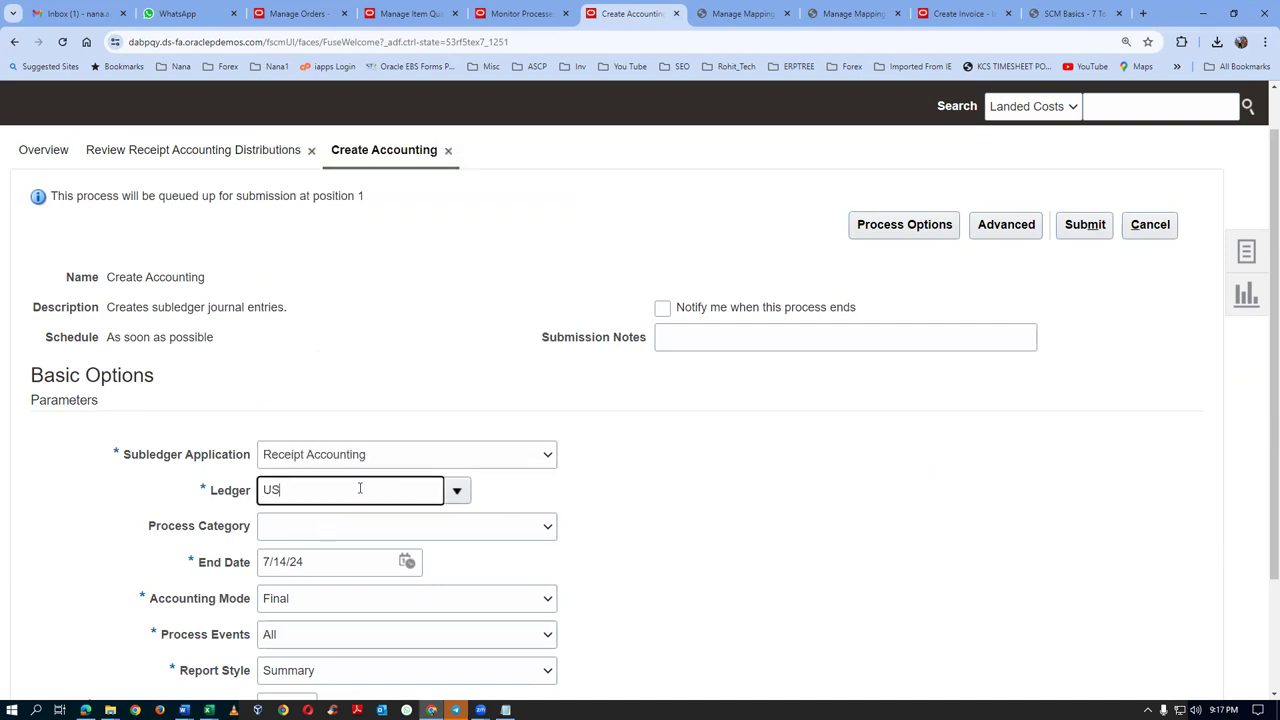
pyautogui.press('Tab')
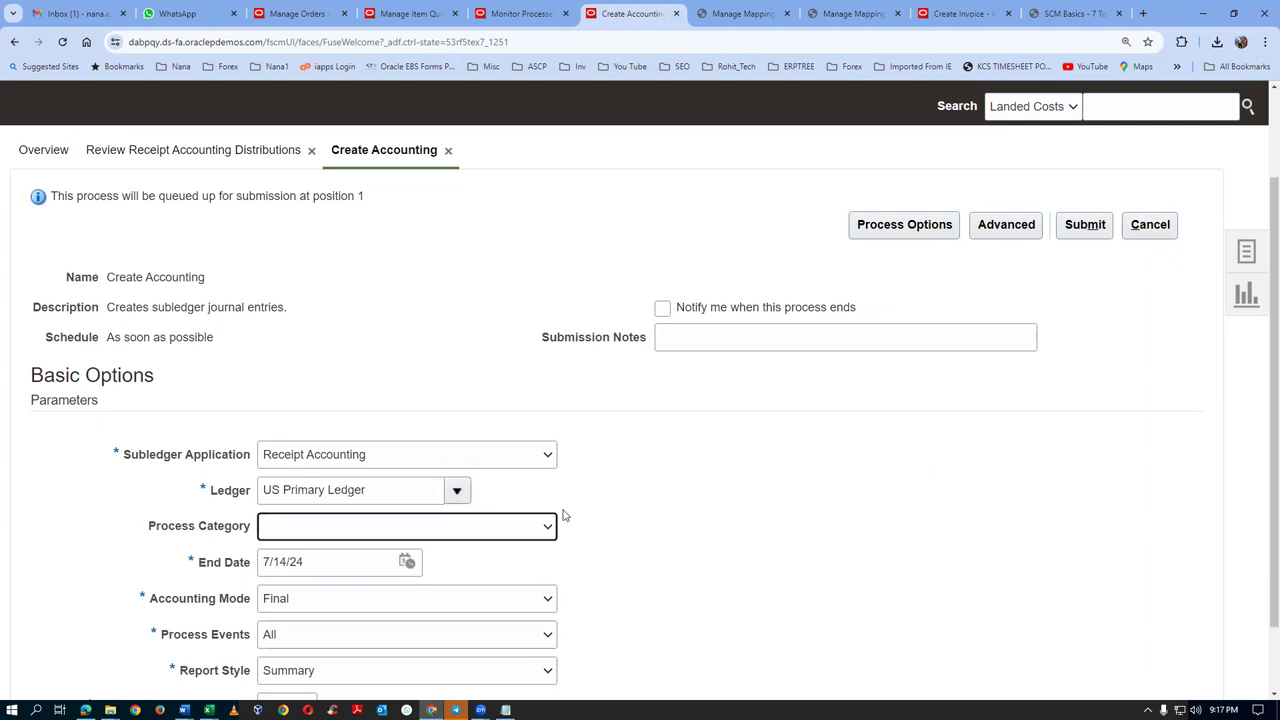
# Set the report style to Detail, keeping Final accounting mode, and submit the Create Accounting process
pyautogui.scroll(-3, 563, 514)
pyautogui.click(307, 453)
pyautogui.click(308, 455)
pyautogui.click(286, 524)
pyautogui.click(289, 541)
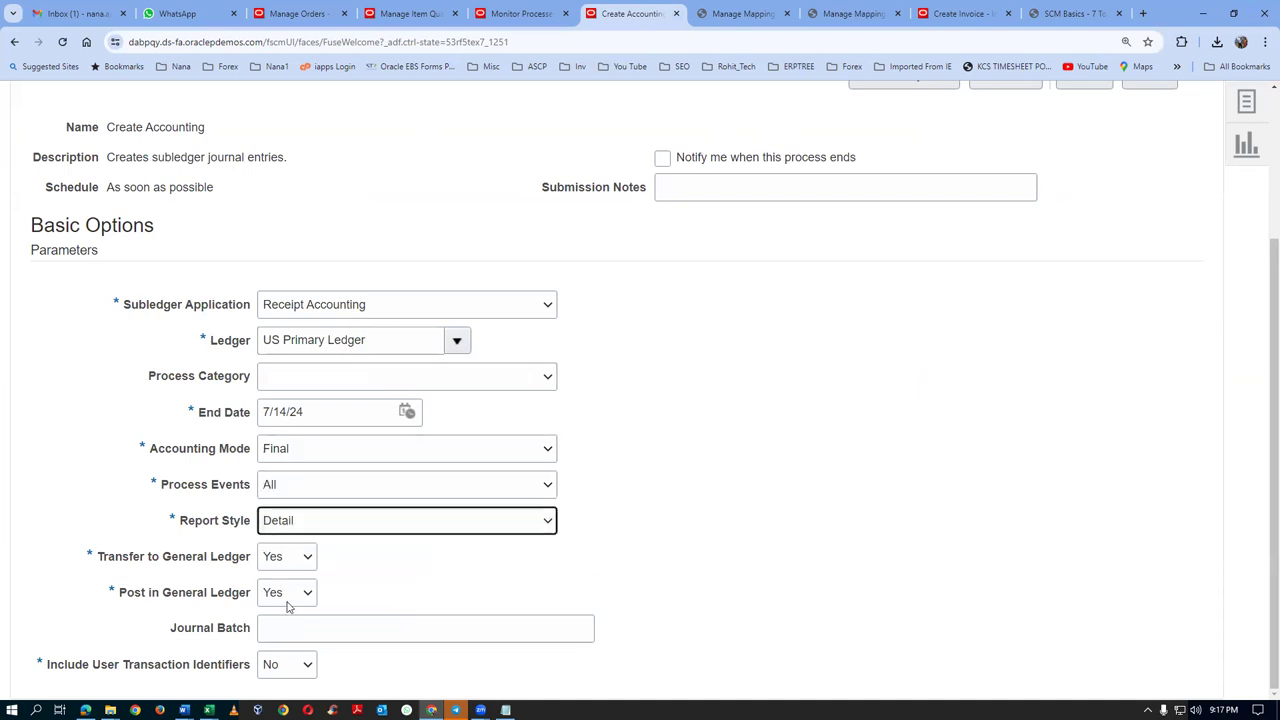
pyautogui.click(702, 490)
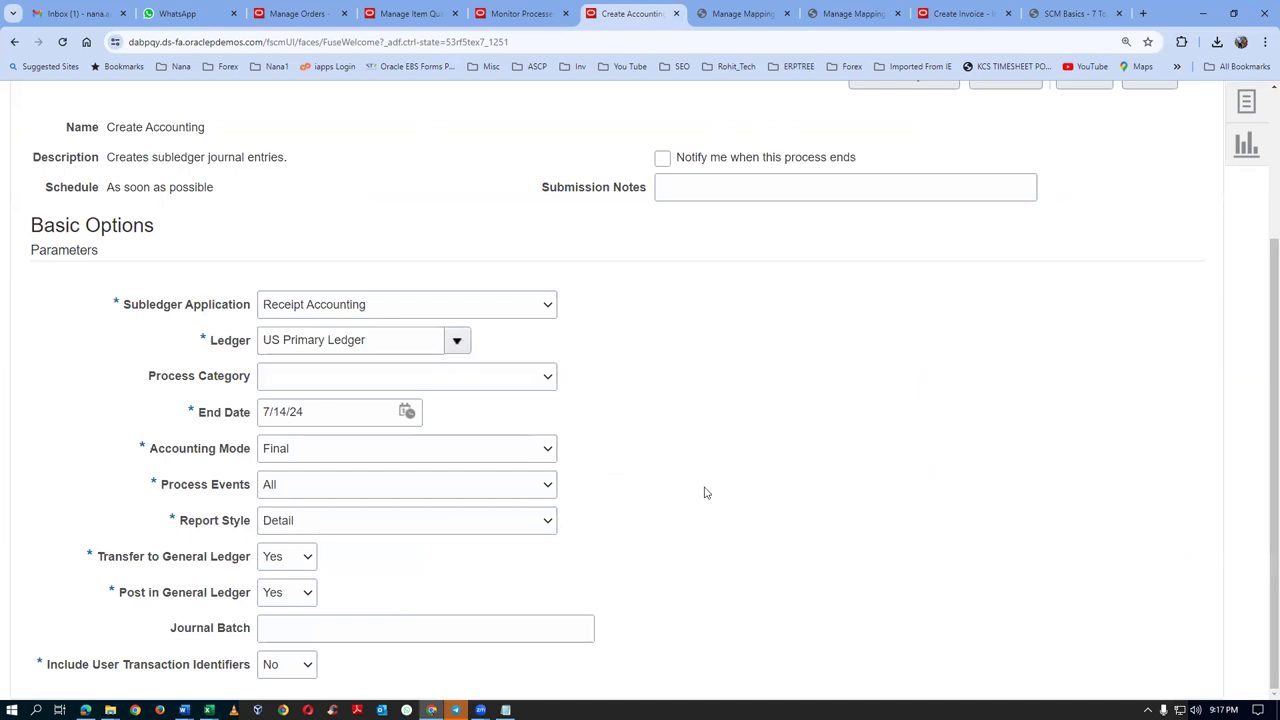
pyautogui.scroll(2, 728, 487)
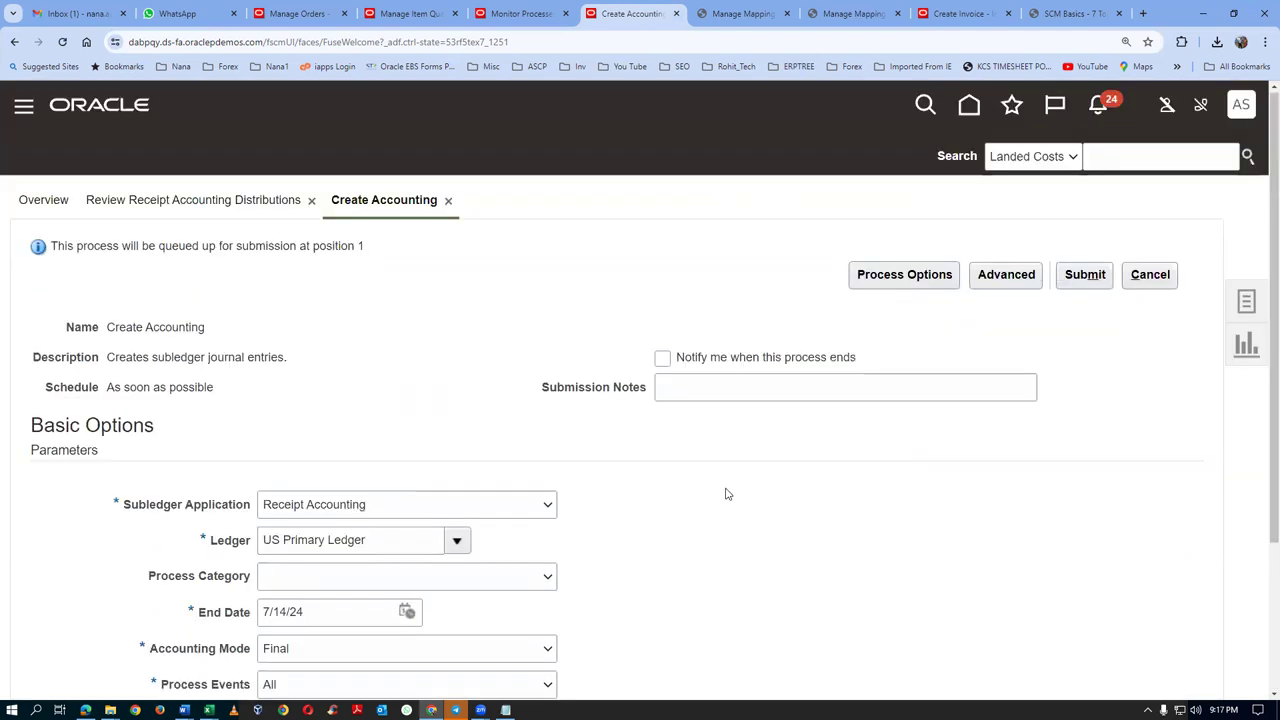
pyautogui.click(1077, 284)
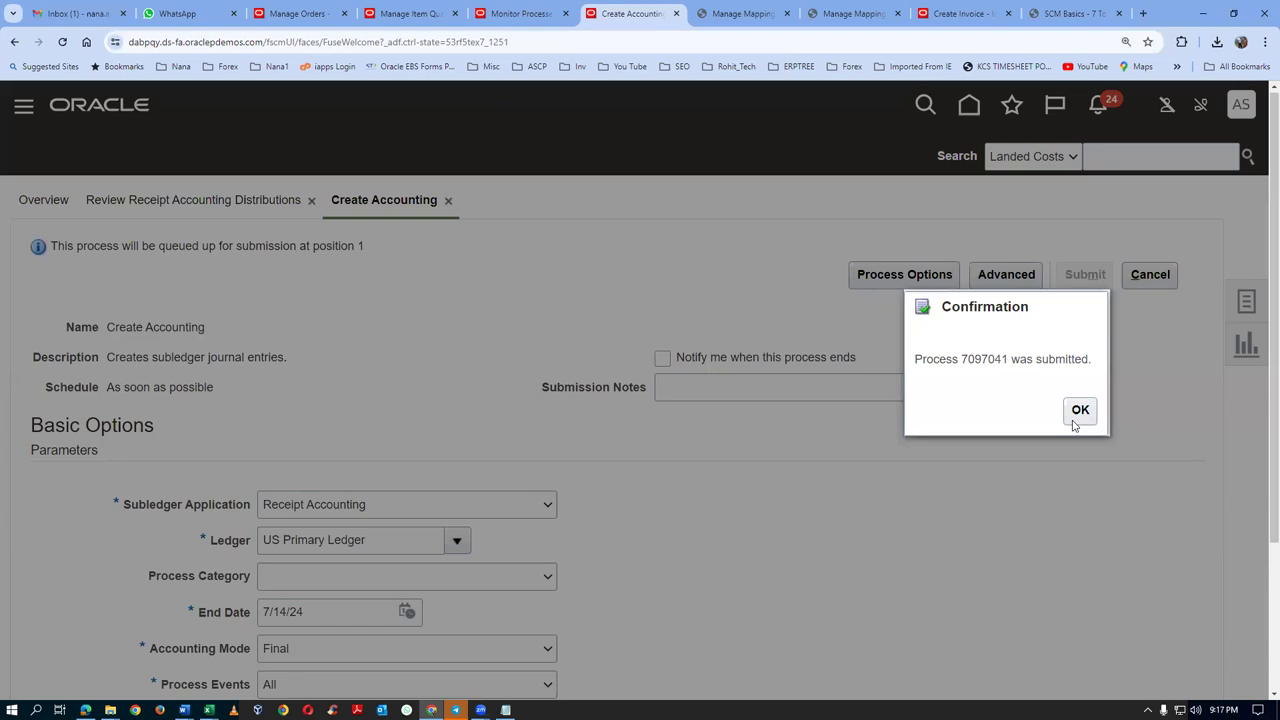
pyautogui.click(1078, 411)
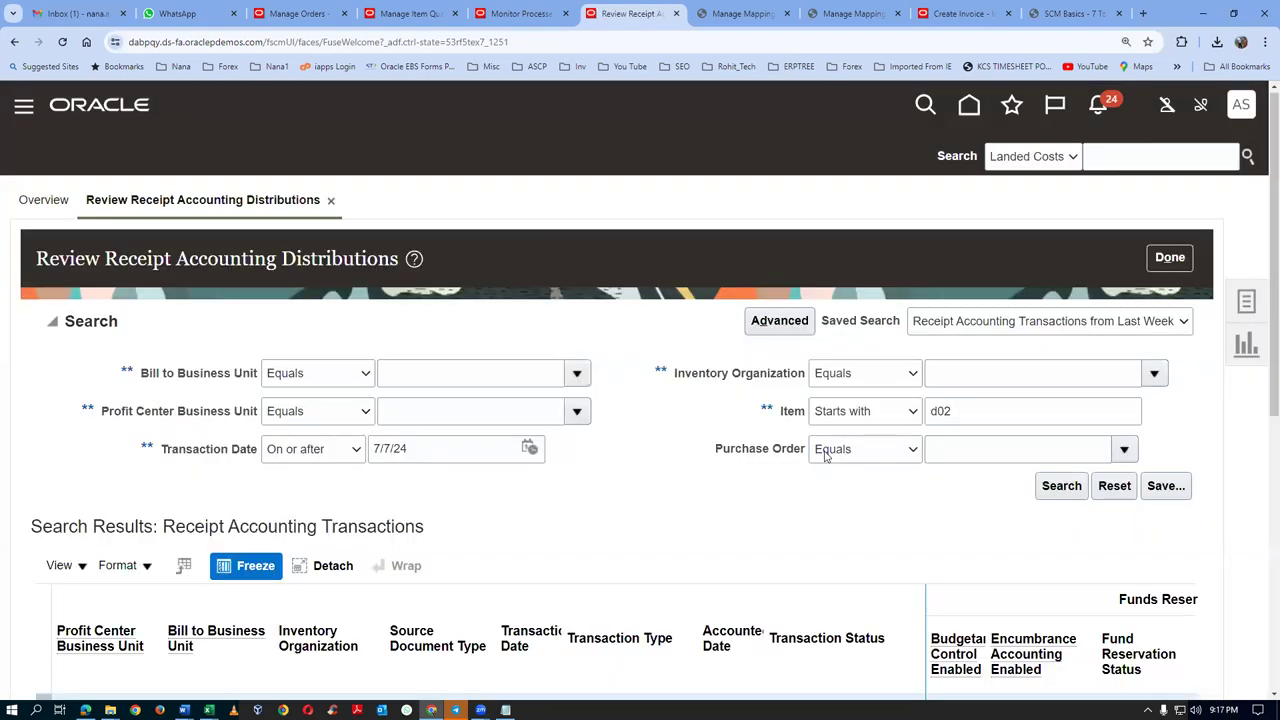
pyautogui.click(829, 449)
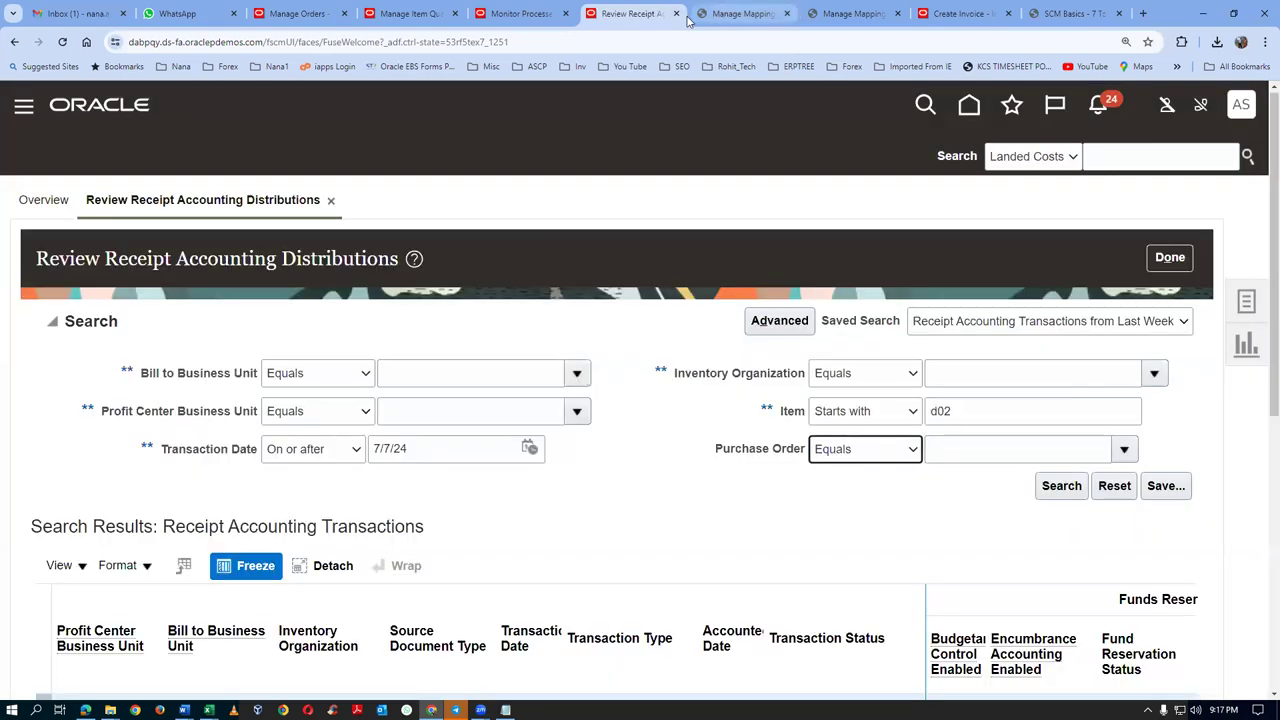
# Switch to the scheduled processes page and refresh the list repeatedly to check the status of Create Accounting and its related processes
pyautogui.click(512, 20)
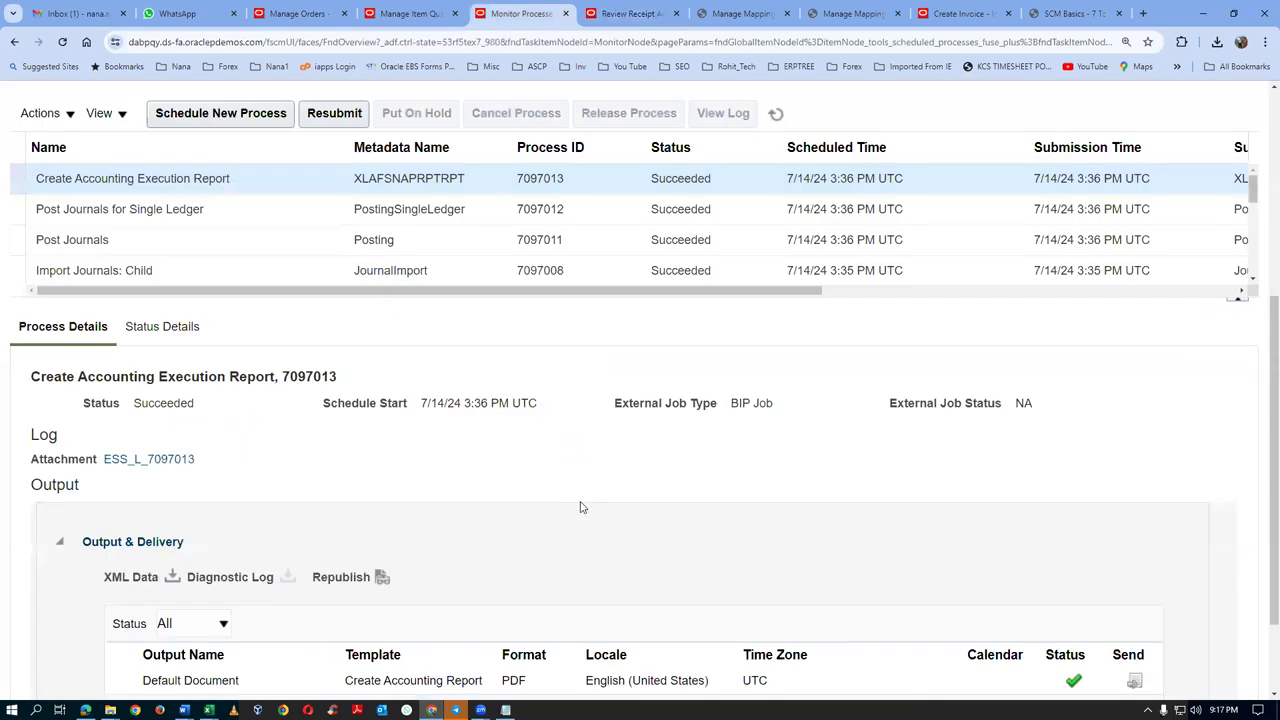
pyautogui.scroll(3, 581, 508)
pyautogui.click(776, 380)
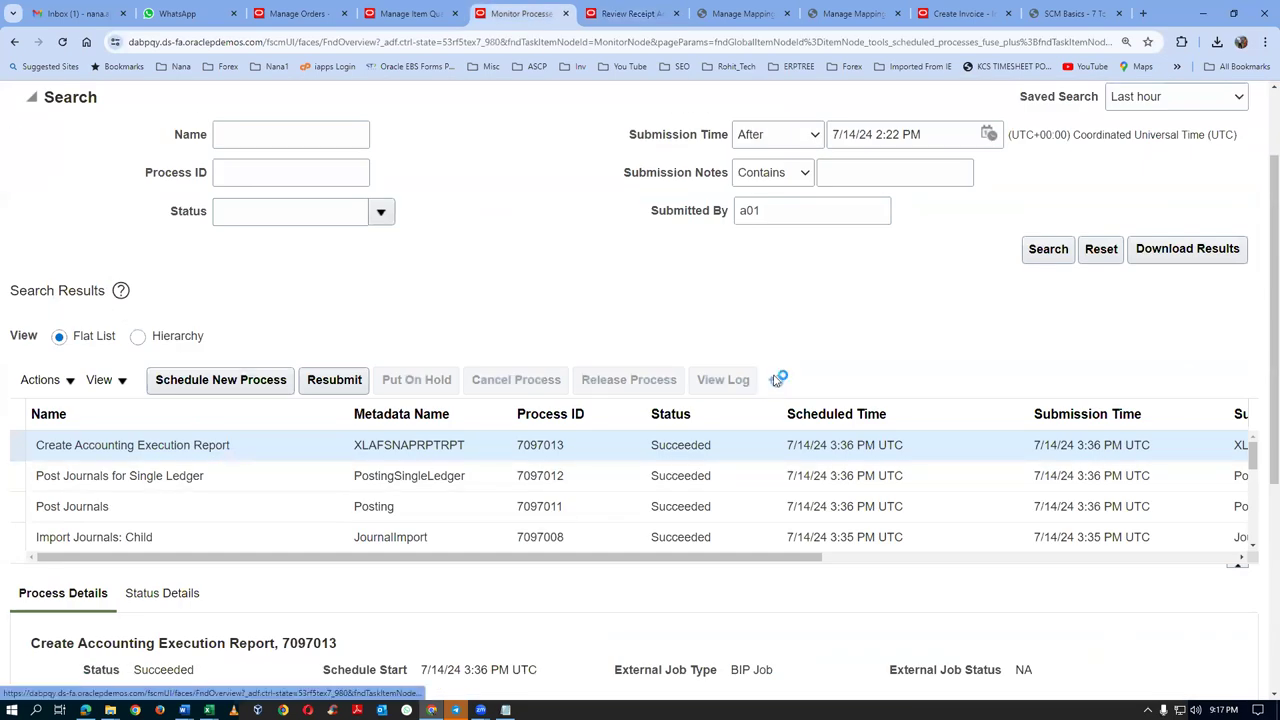
pyautogui.click(777, 381)
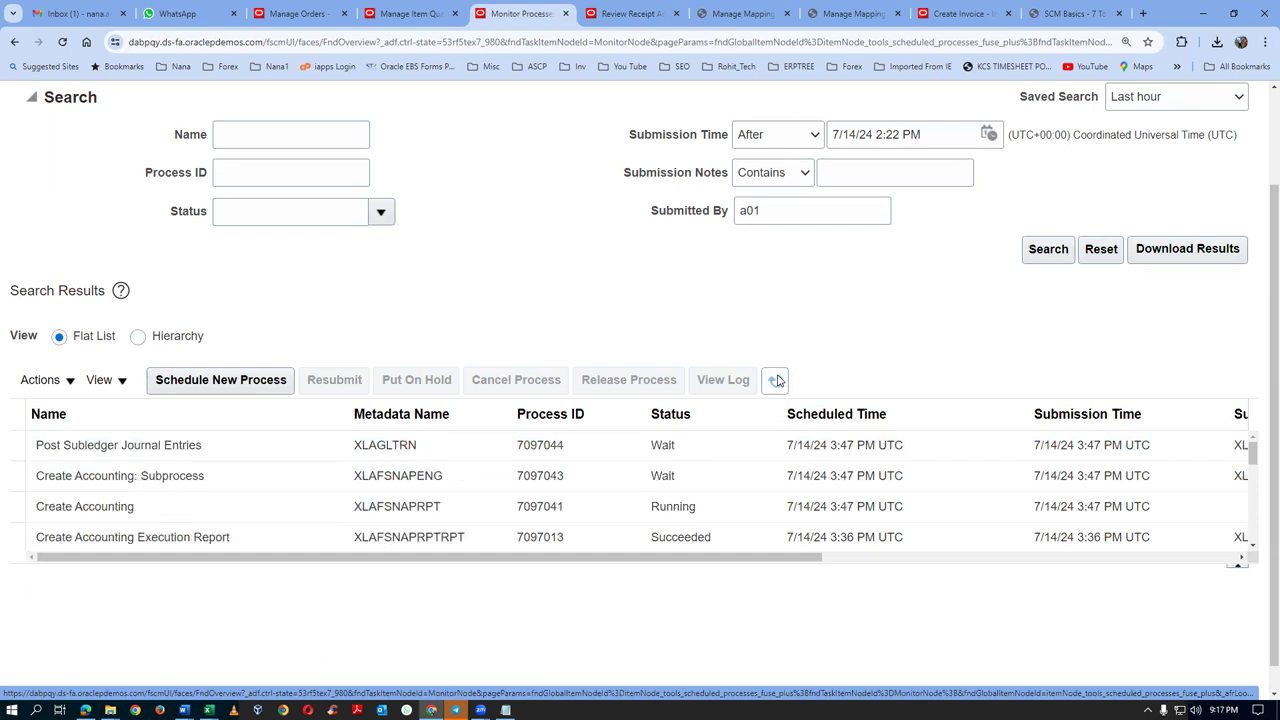
pyautogui.click(778, 380)
pyautogui.click(782, 385)
pyautogui.click(782, 385)
pyautogui.click(779, 382)
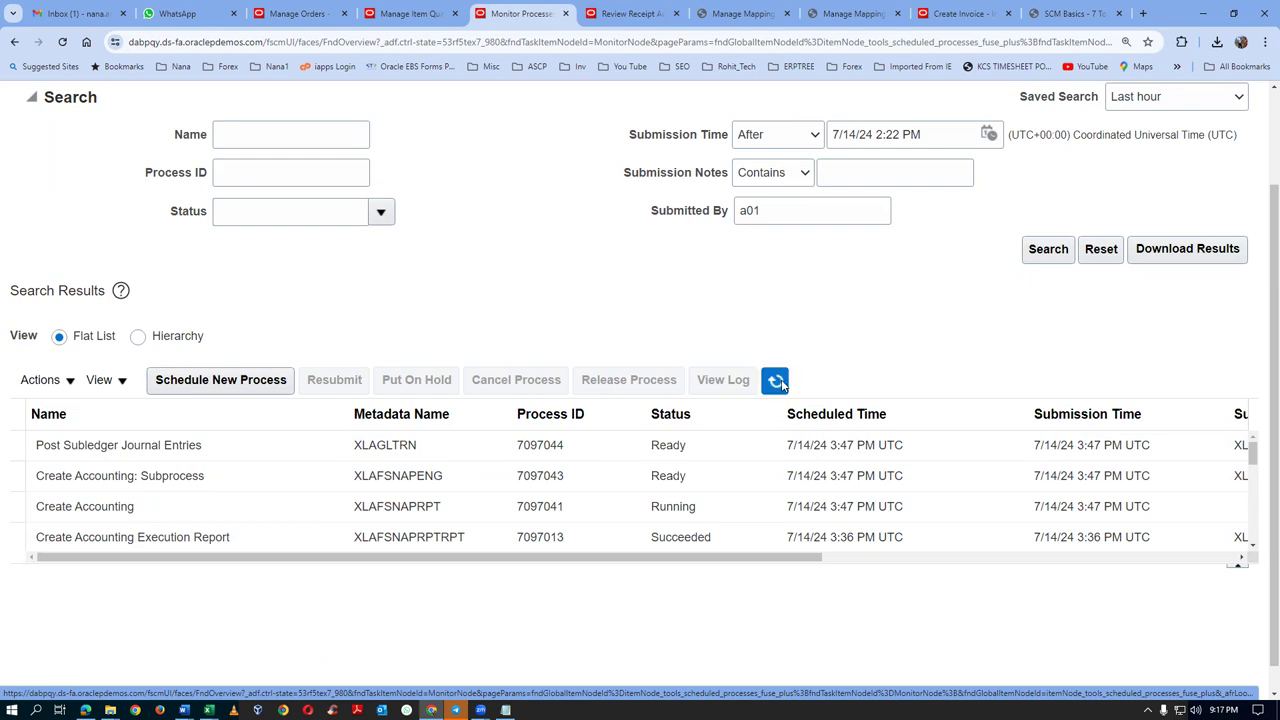
pyautogui.click(779, 382)
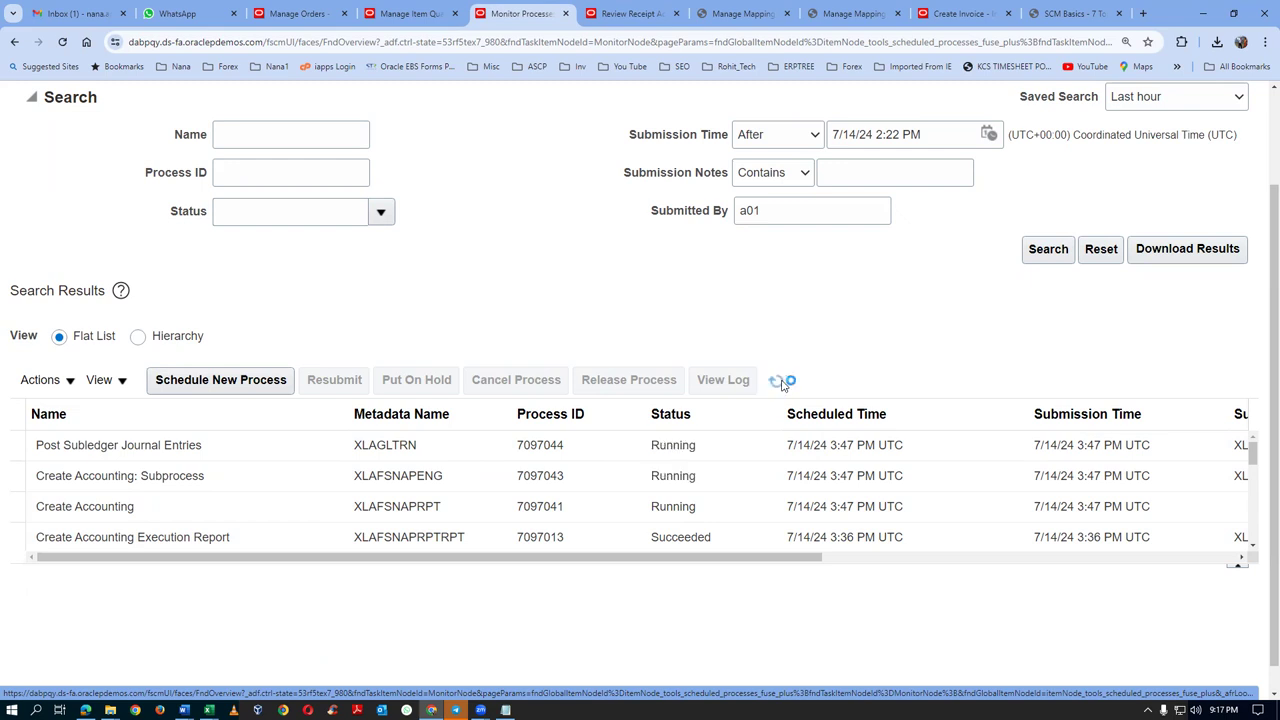
pyautogui.click(779, 382)
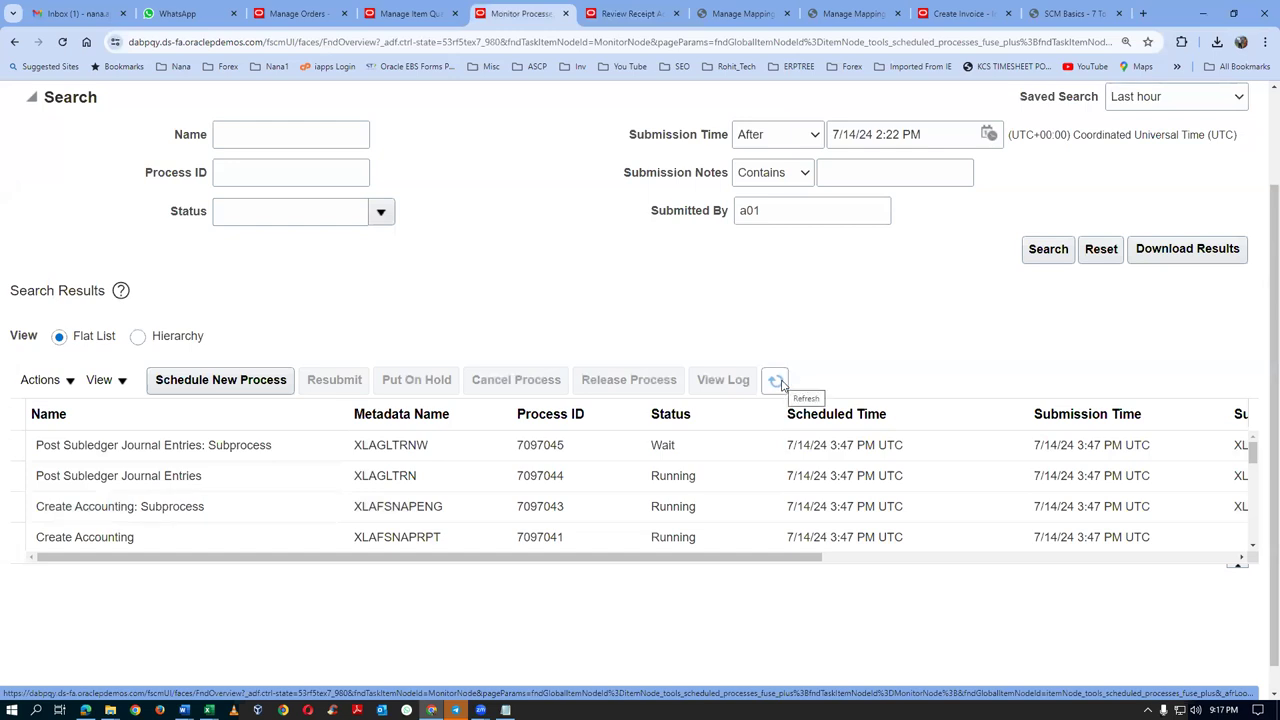
pyautogui.click(778, 382)
pyautogui.click(782, 384)
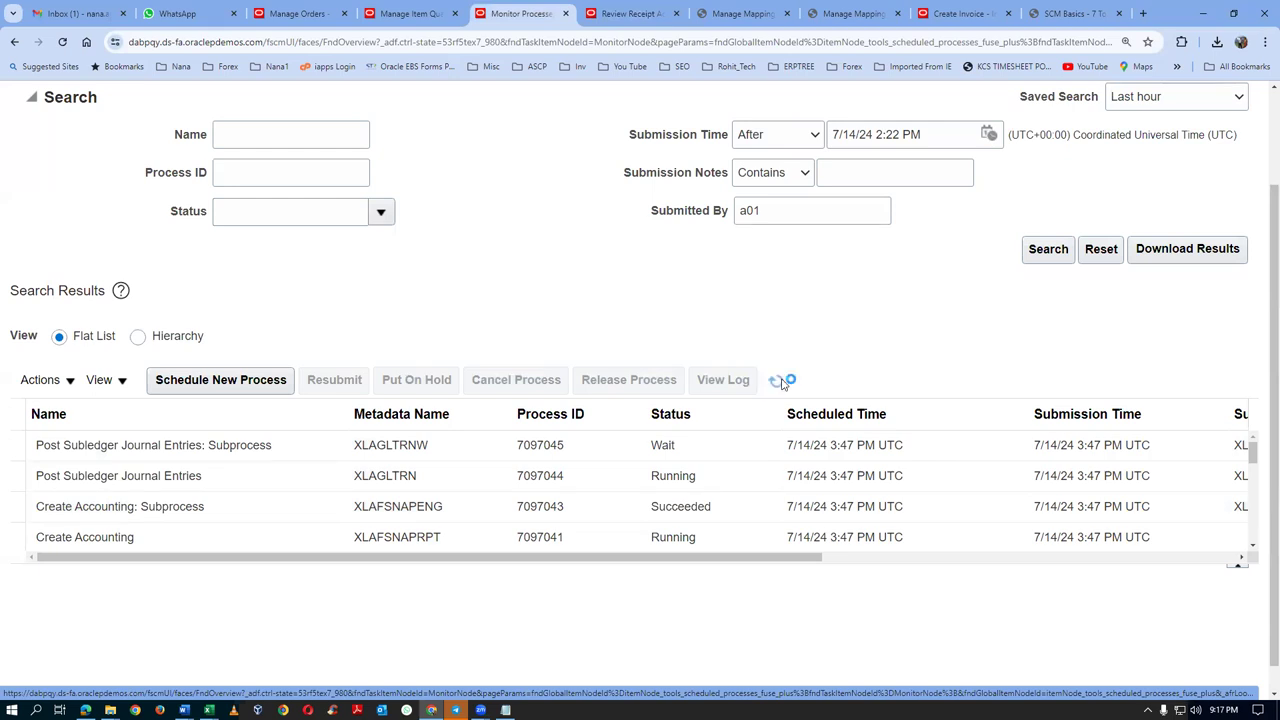
pyautogui.click(782, 383)
pyautogui.click(779, 383)
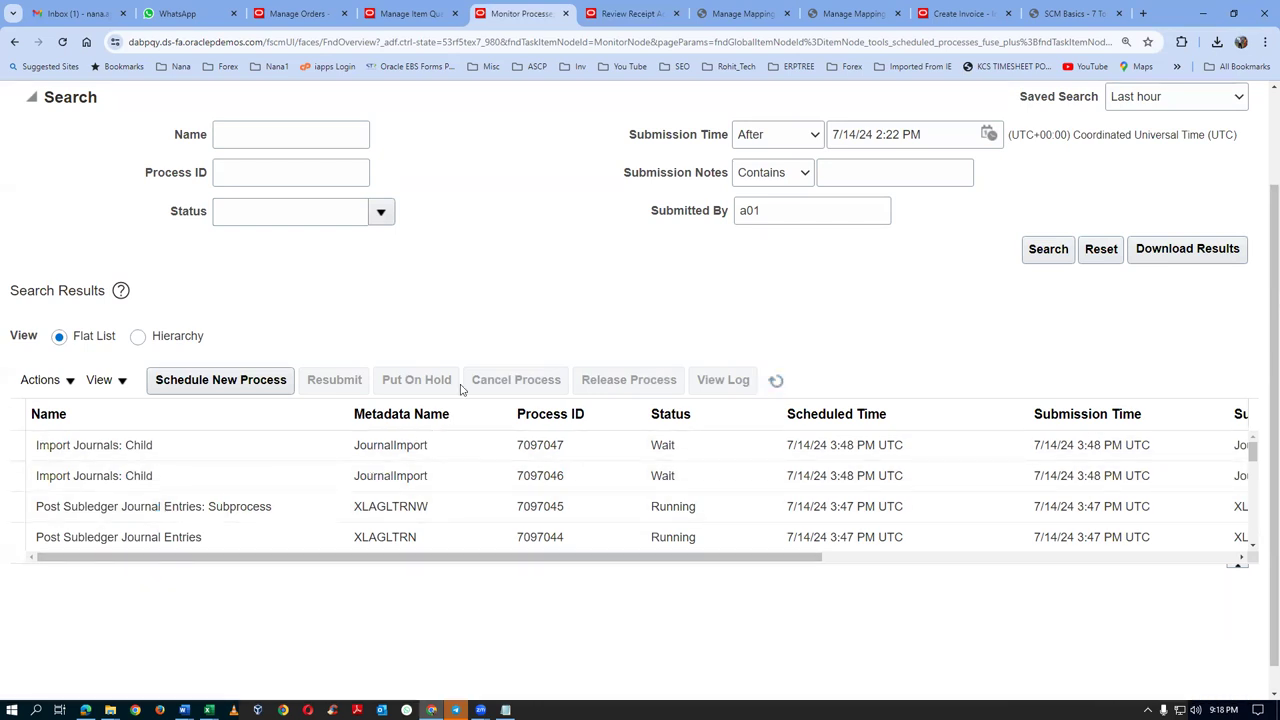
pyautogui.click(777, 382)
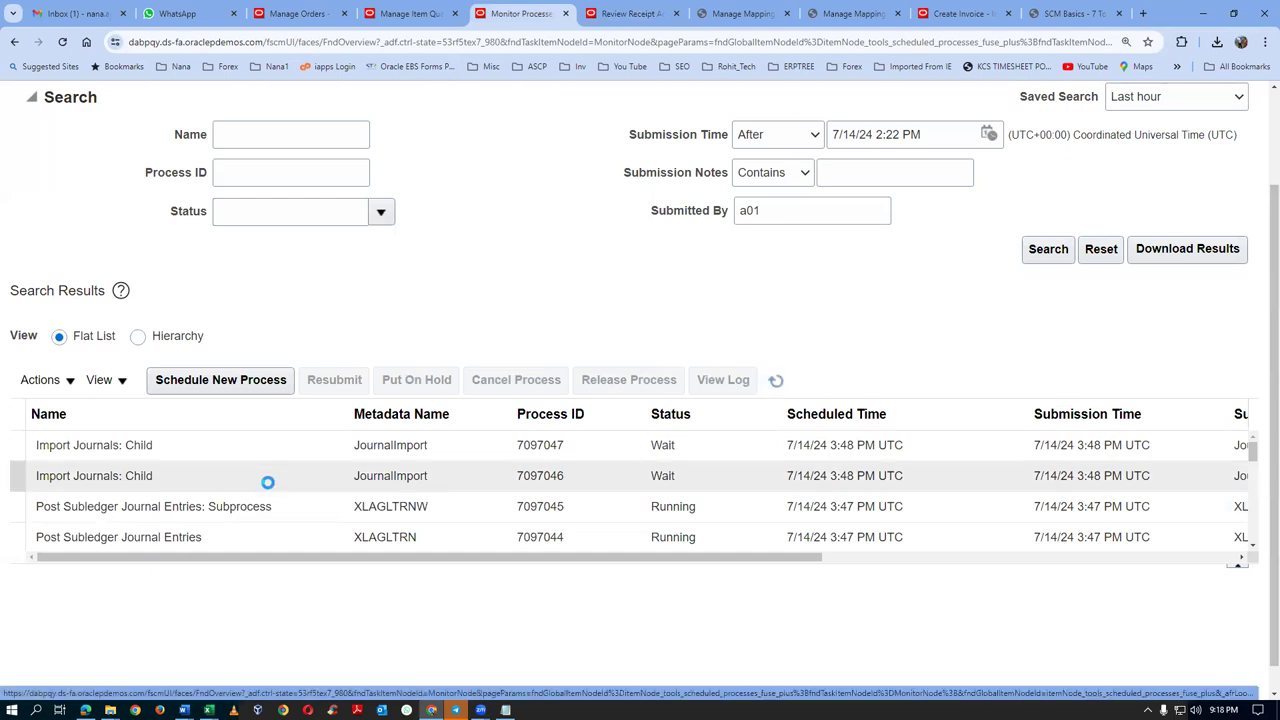
pyautogui.click(777, 382)
pyautogui.click(778, 381)
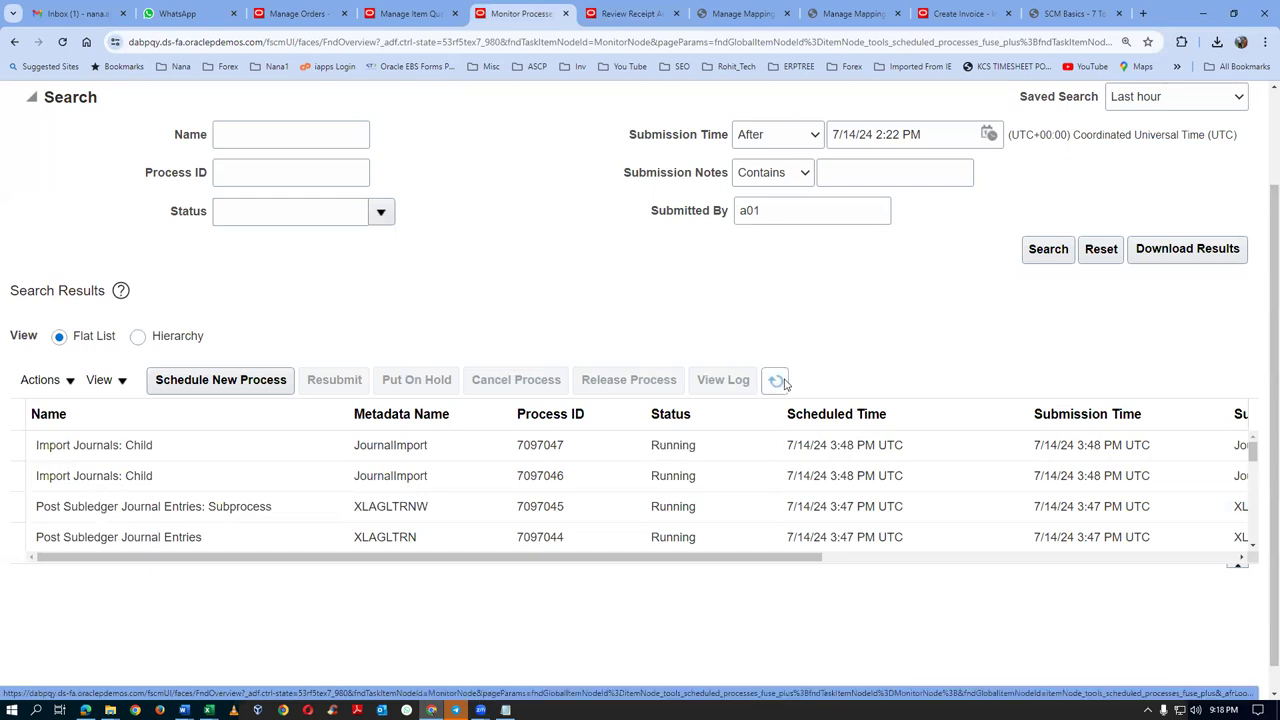
pyautogui.click(779, 381)
pyautogui.click(785, 383)
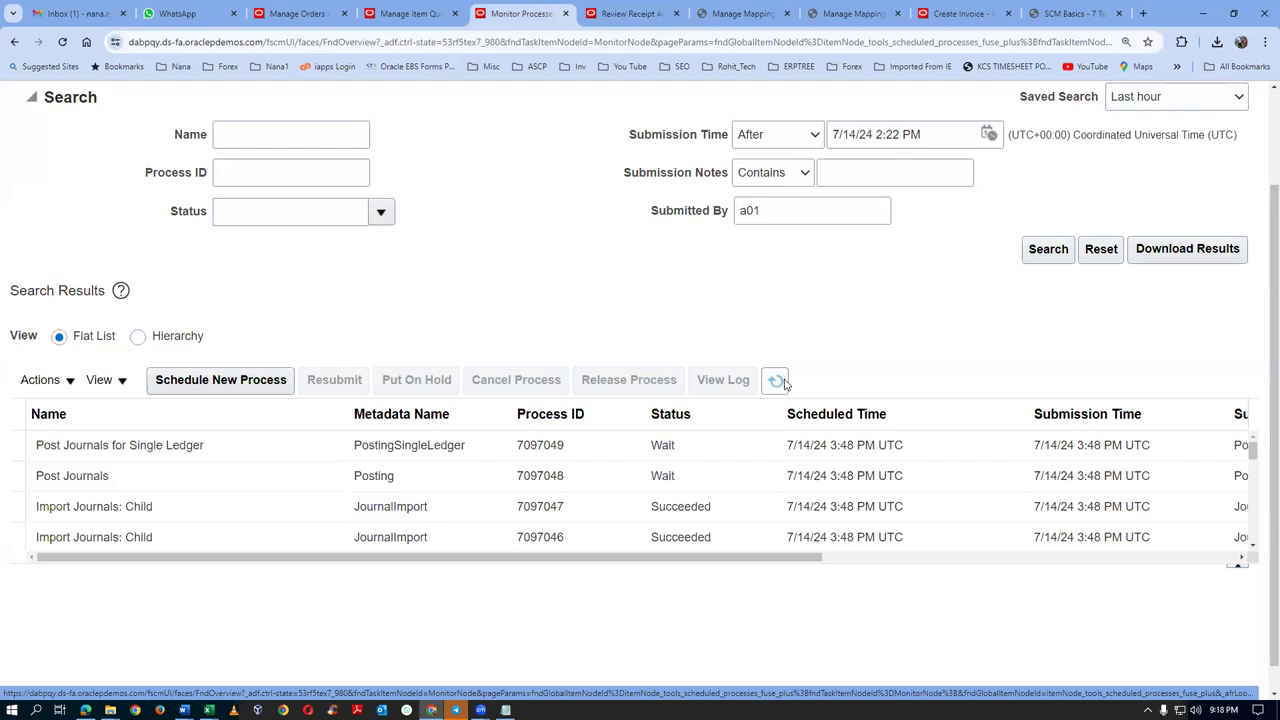
pyautogui.click(778, 383)
pyautogui.click(779, 383)
pyautogui.click(779, 383)
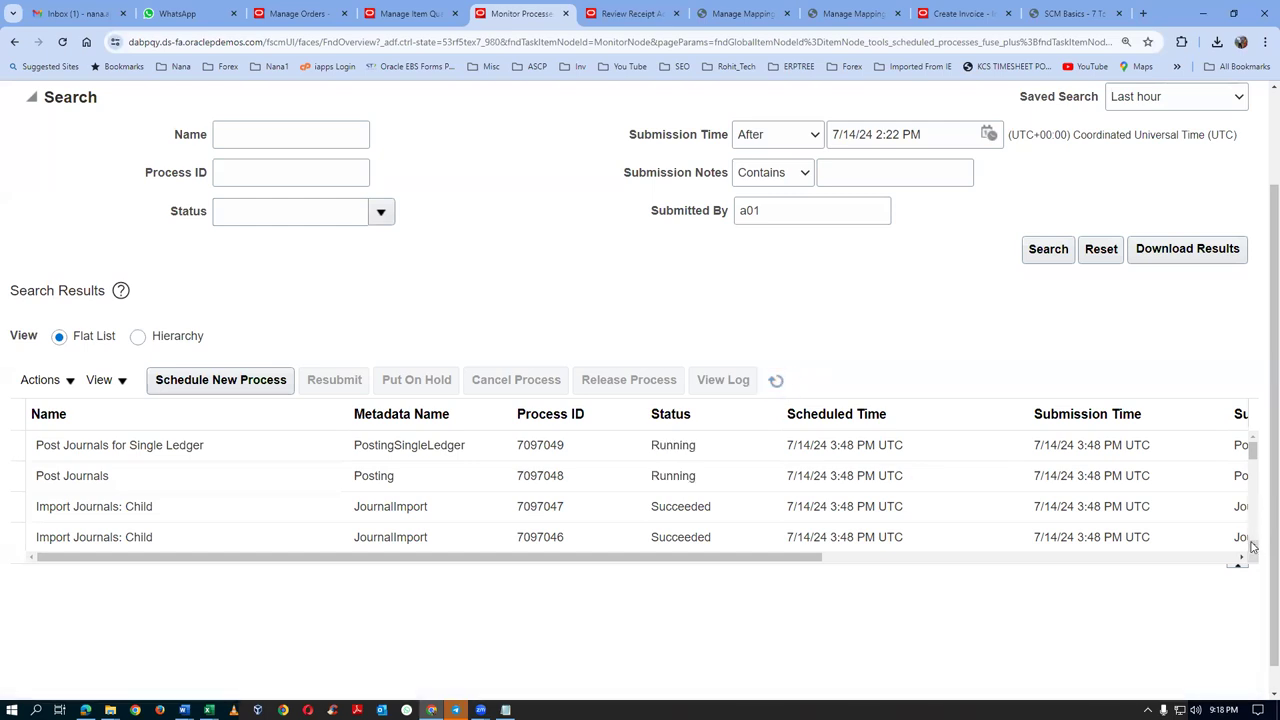
pyautogui.scroll(-3, 1252, 545)
pyautogui.scroll(-2, 1252, 547)
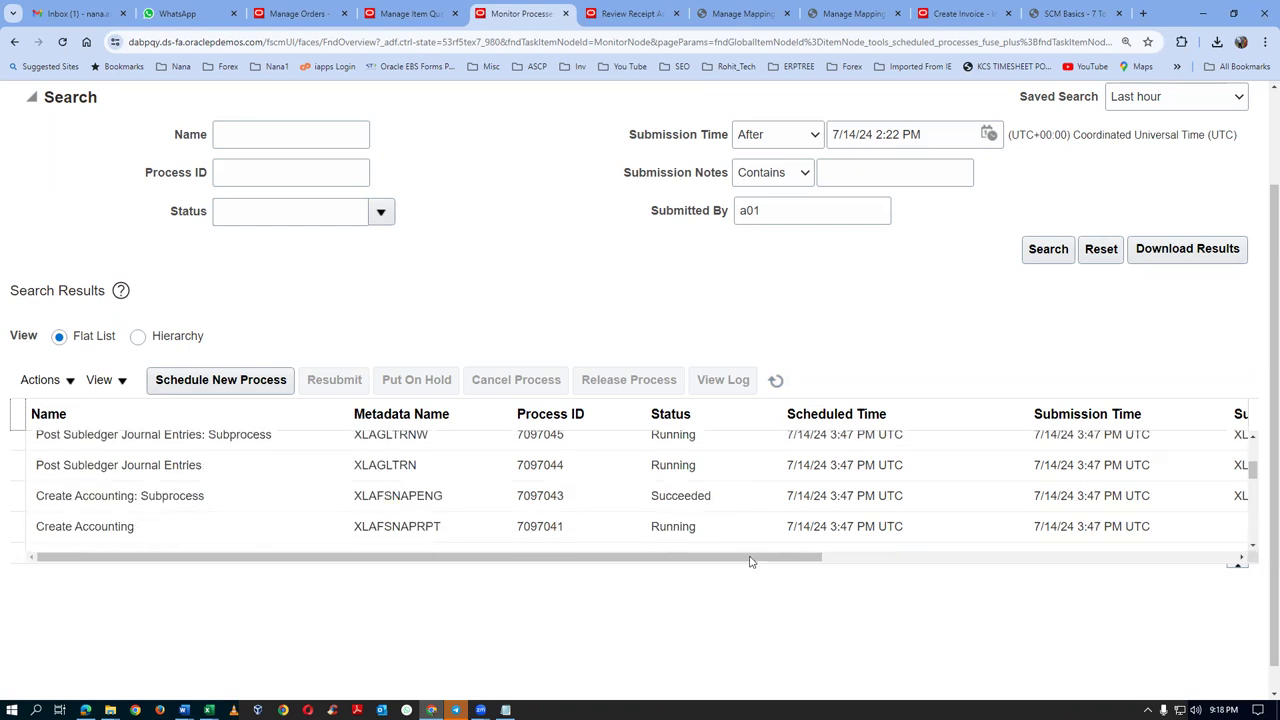
pyautogui.click(777, 381)
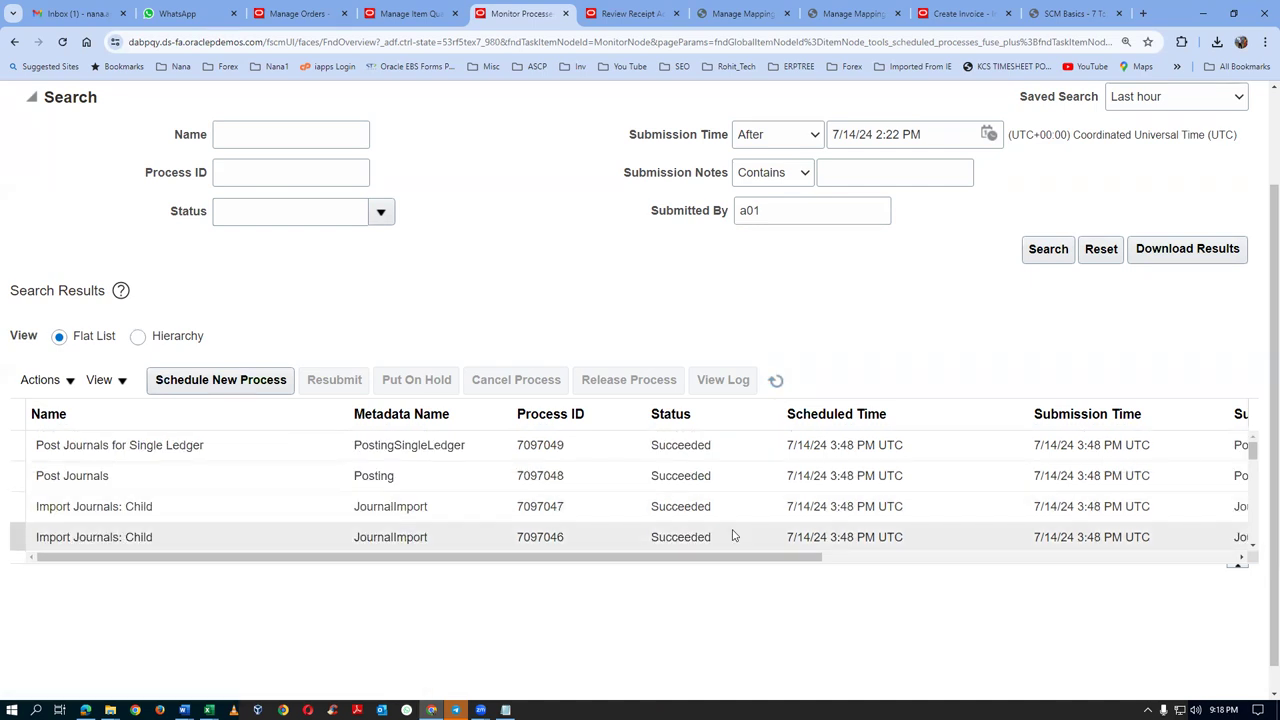
# Refresh the scheduled processes list and check the status of the Create Accounting process
pyautogui.scroll(-3, 716, 476)
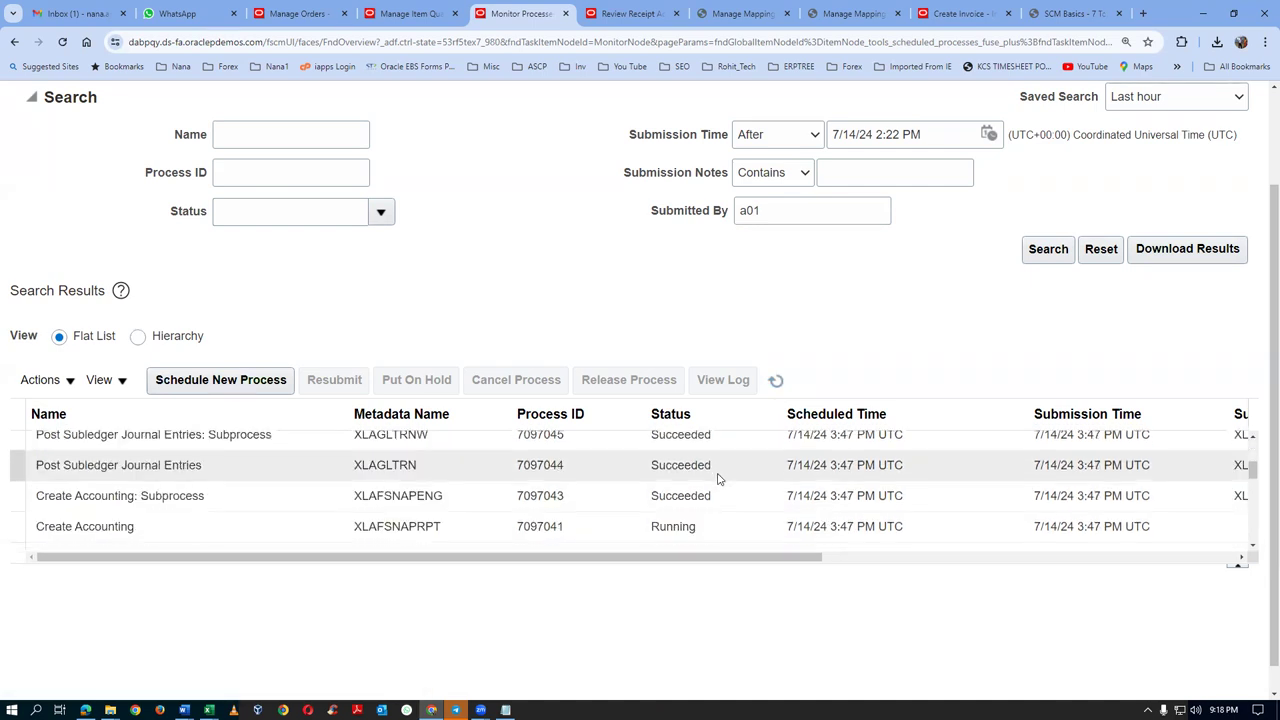
pyautogui.click(775, 382)
pyautogui.scroll(-2, 741, 473)
pyautogui.click(725, 524)
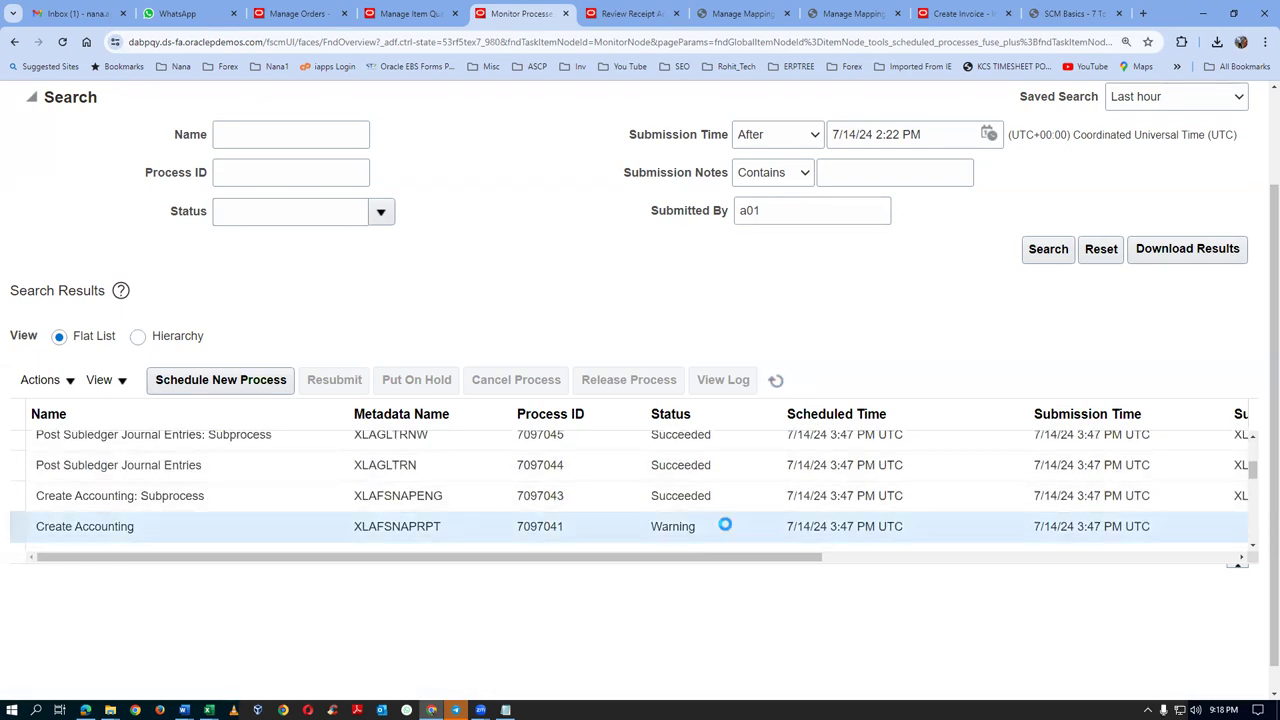
# Return to Review Receipt Accounting Distributions, rerun the search for items starting with d02, and check the receipt's transaction status and journal entries
pyautogui.click(607, 16)
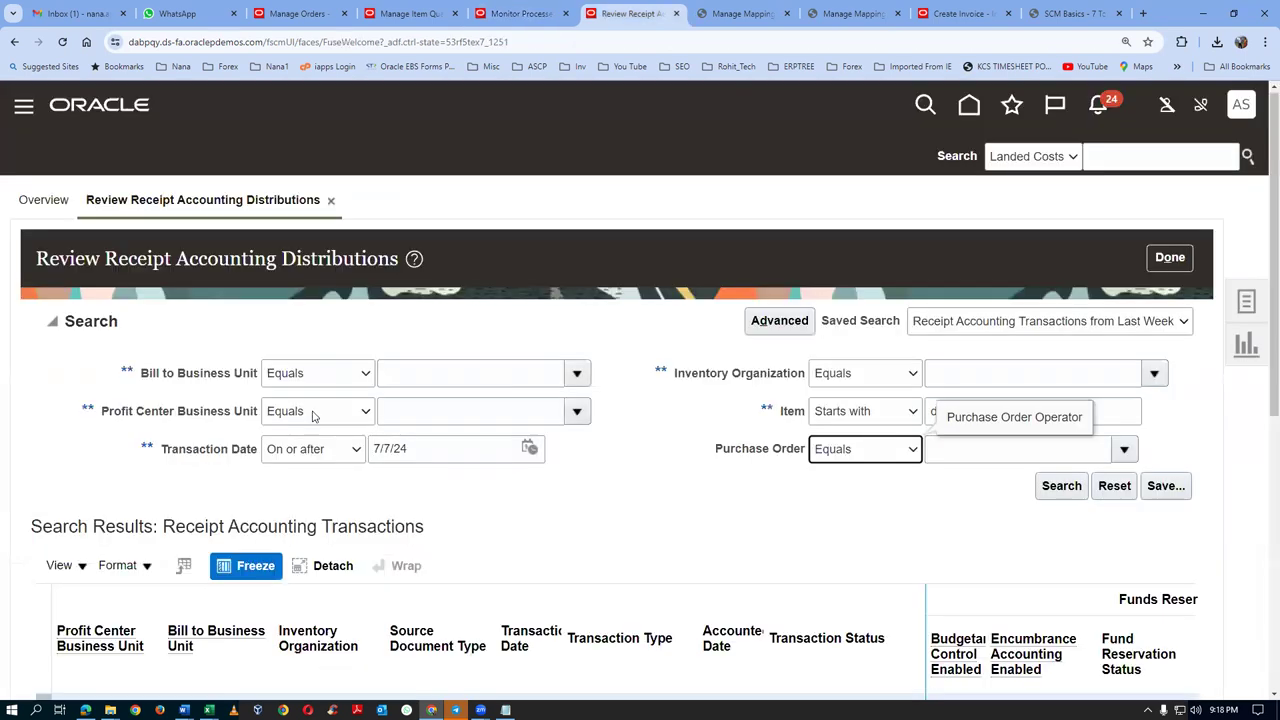
pyautogui.scroll(-1, 558, 450)
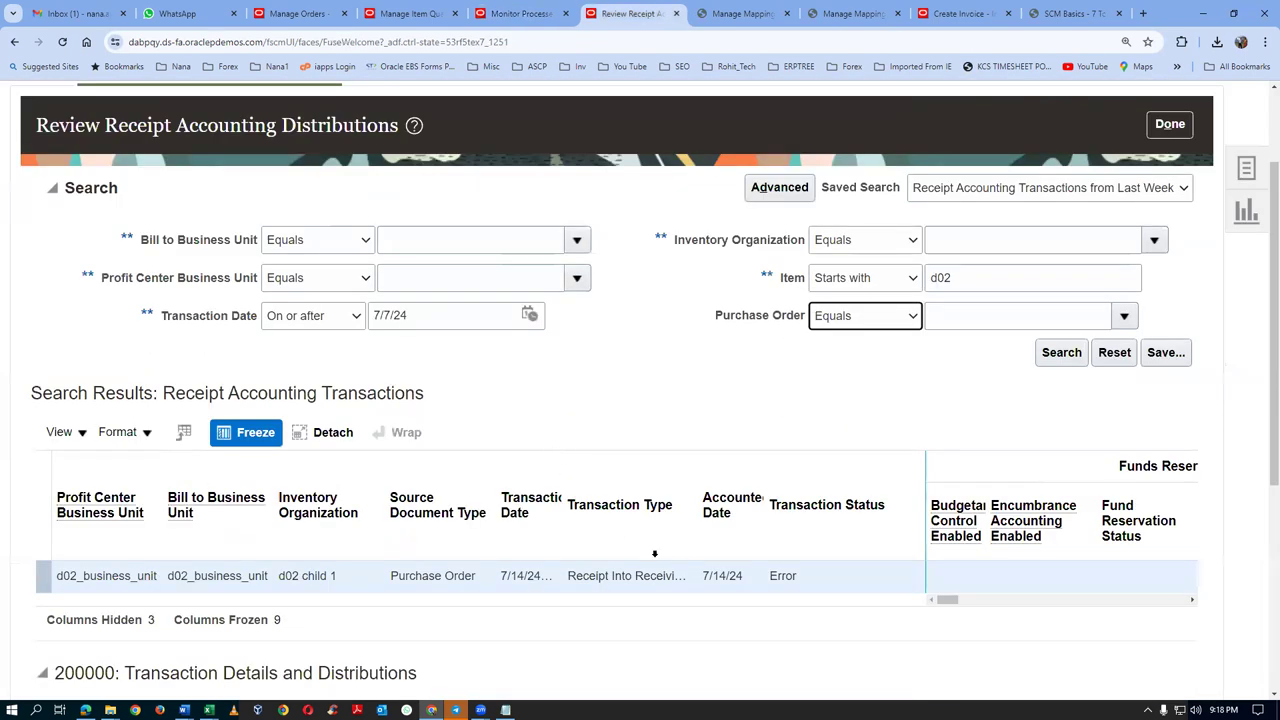
pyautogui.click(1070, 356)
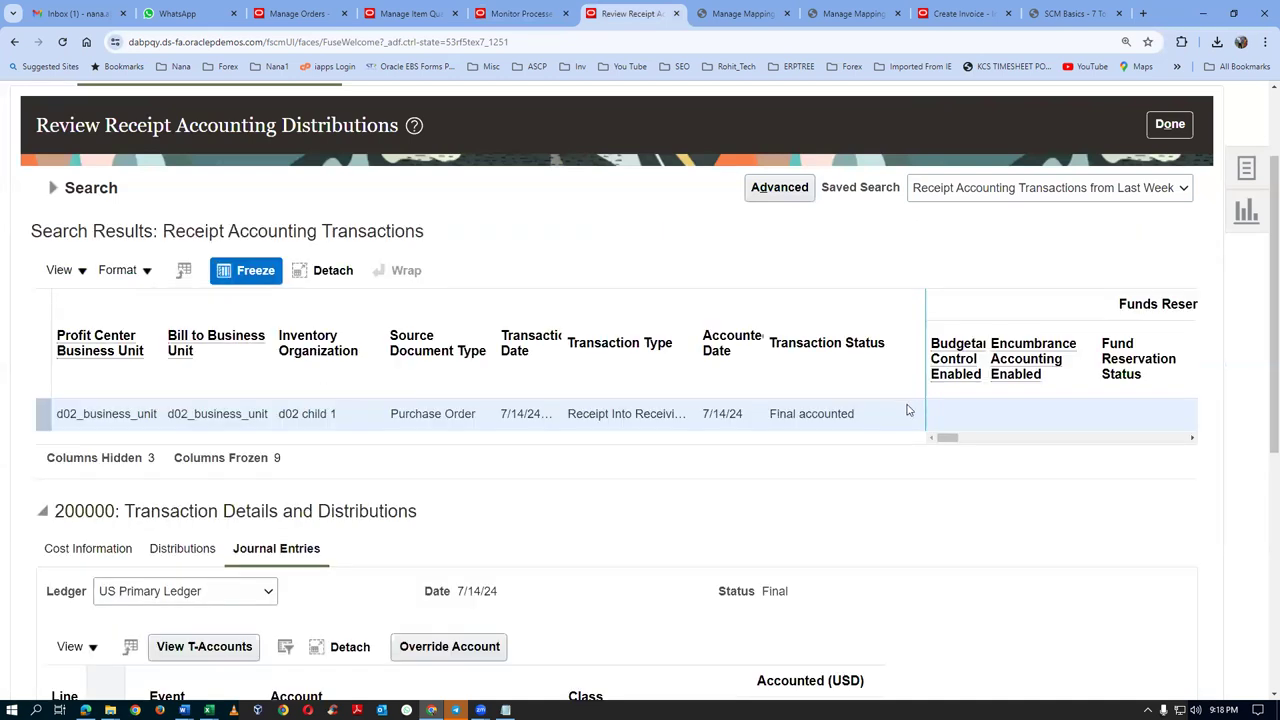
pyautogui.moveTo(779, 413); pyautogui.dragTo(850, 418)
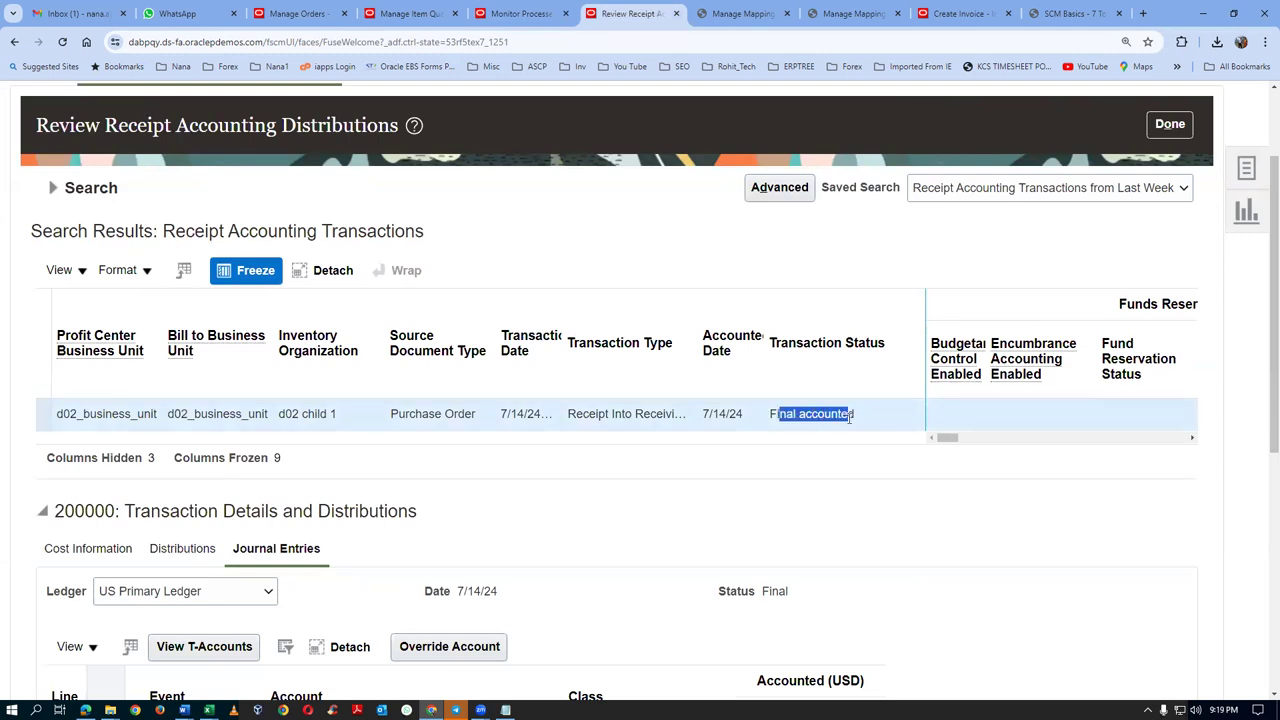
pyautogui.scroll(-3, 575, 545)
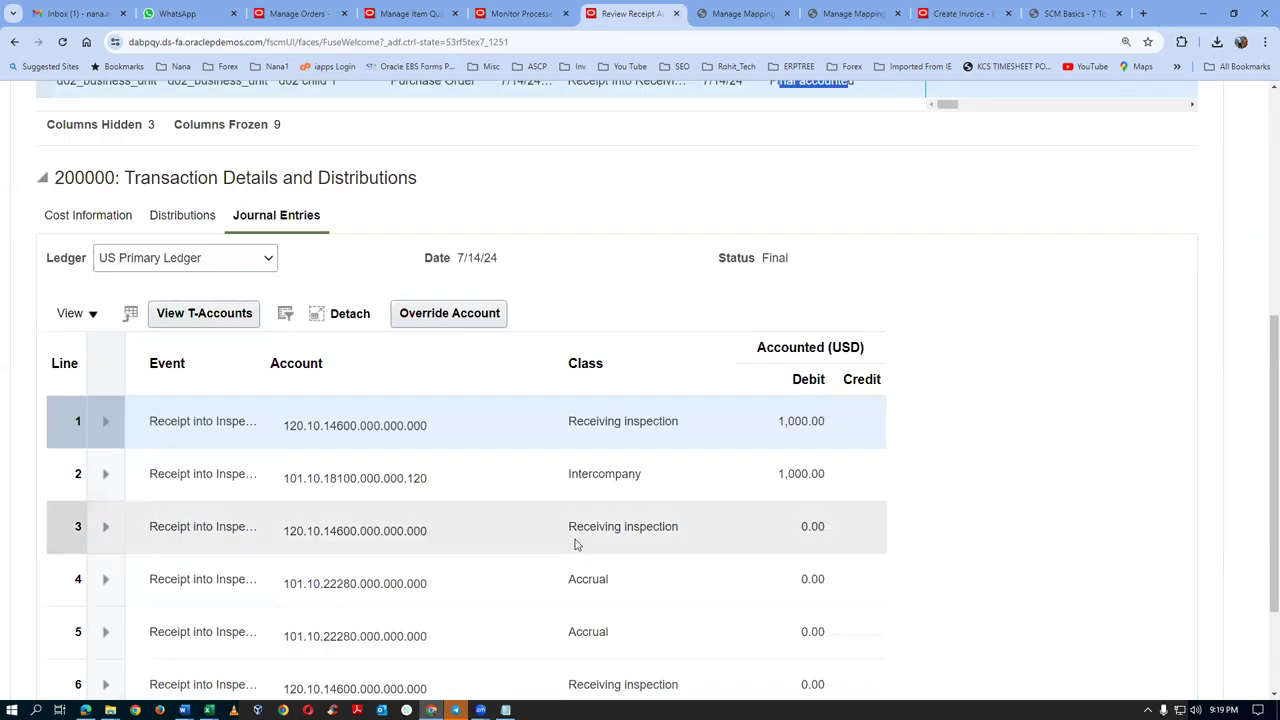
pyautogui.scroll(-1, 575, 545)
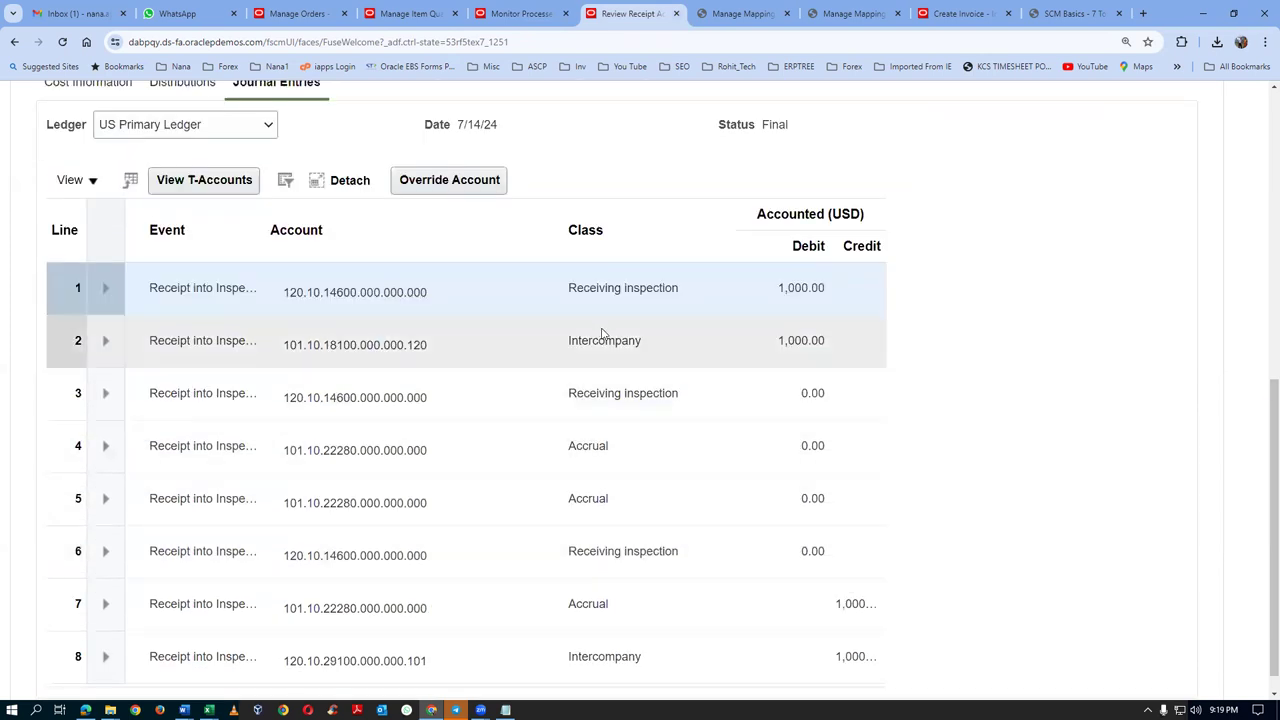
pyautogui.scroll(1, 602, 334)
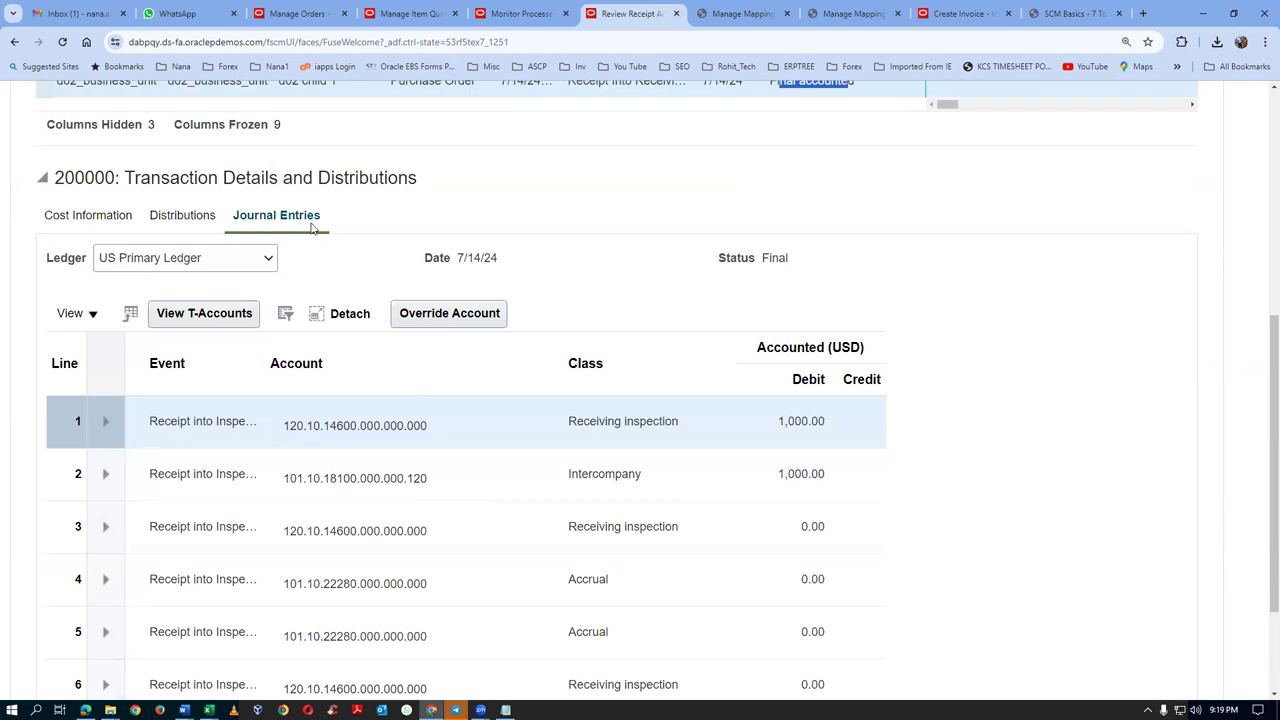
# Review the cost information and the accounting distributions of receipt transaction 200000
pyautogui.click(82, 220)
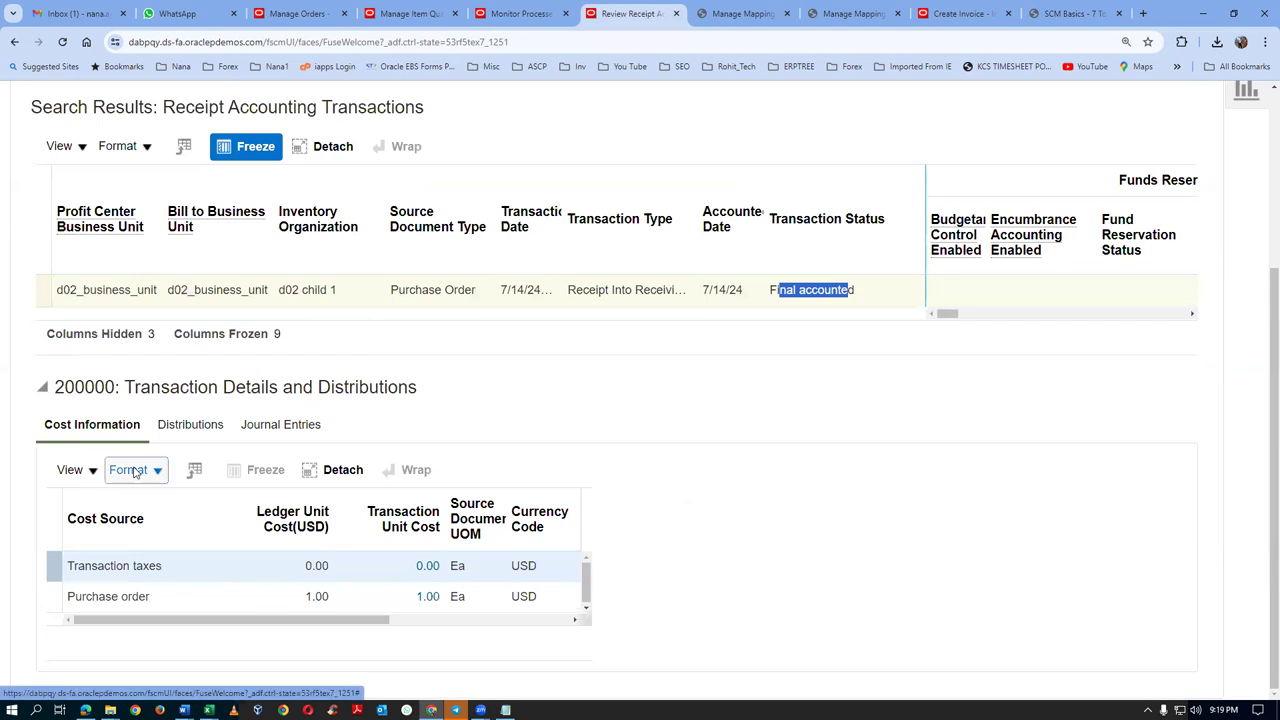
pyautogui.click(163, 424)
pyautogui.scroll(-2, 364, 453)
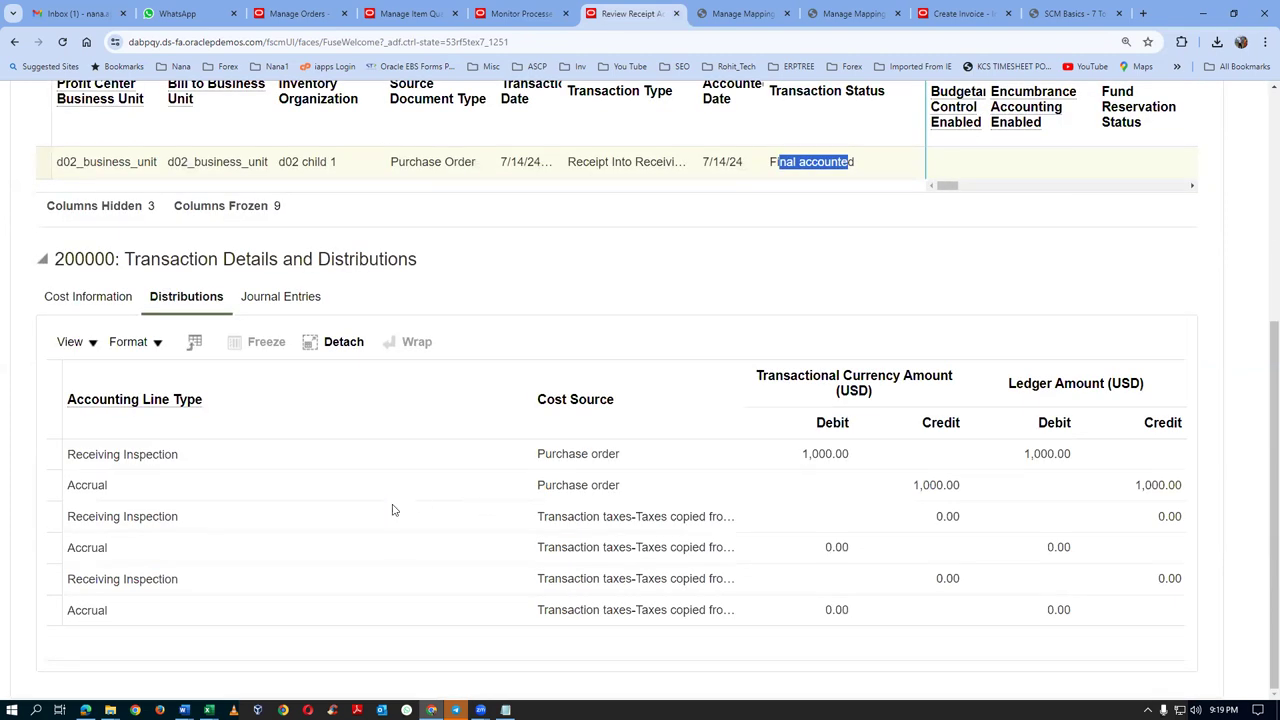
# Examine the receipt's journal entry lines in US Primary Ledger, including the account segment details of the accrual on line 7
pyautogui.click(287, 297)
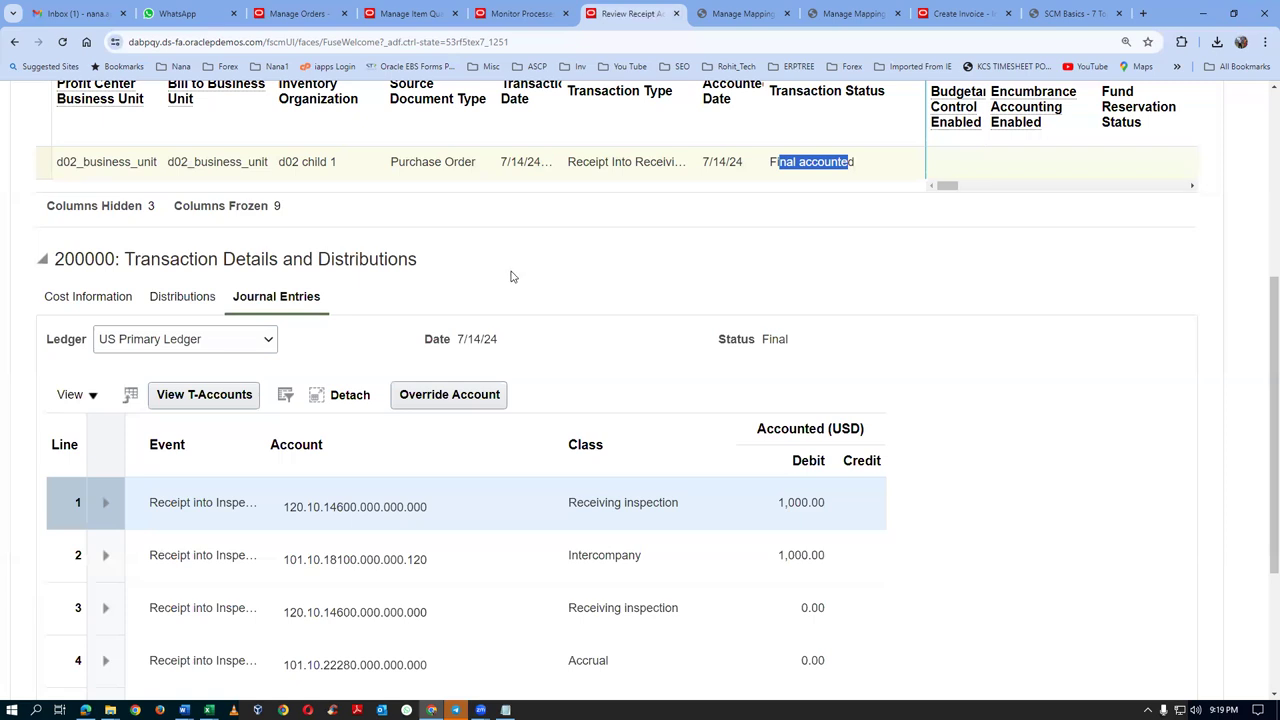
pyautogui.scroll(-2, 520, 285)
pyautogui.scroll(-2, 526, 292)
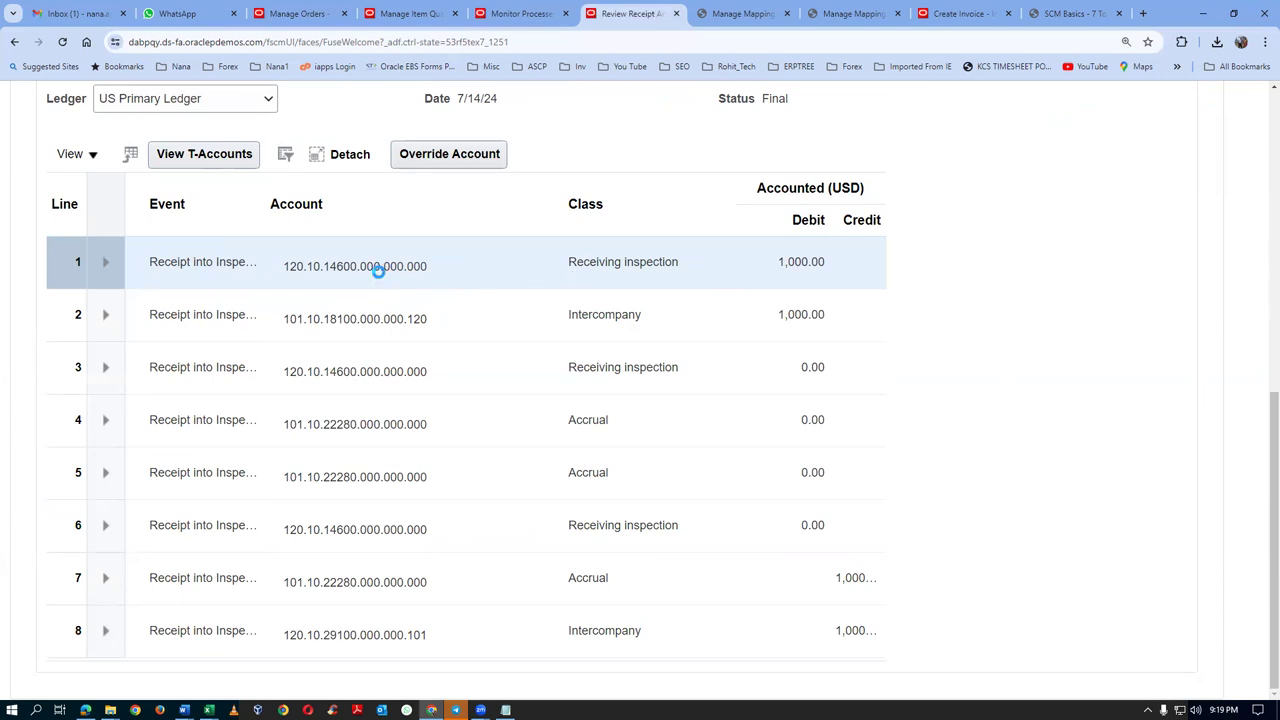
pyautogui.scroll(6, 380, 272)
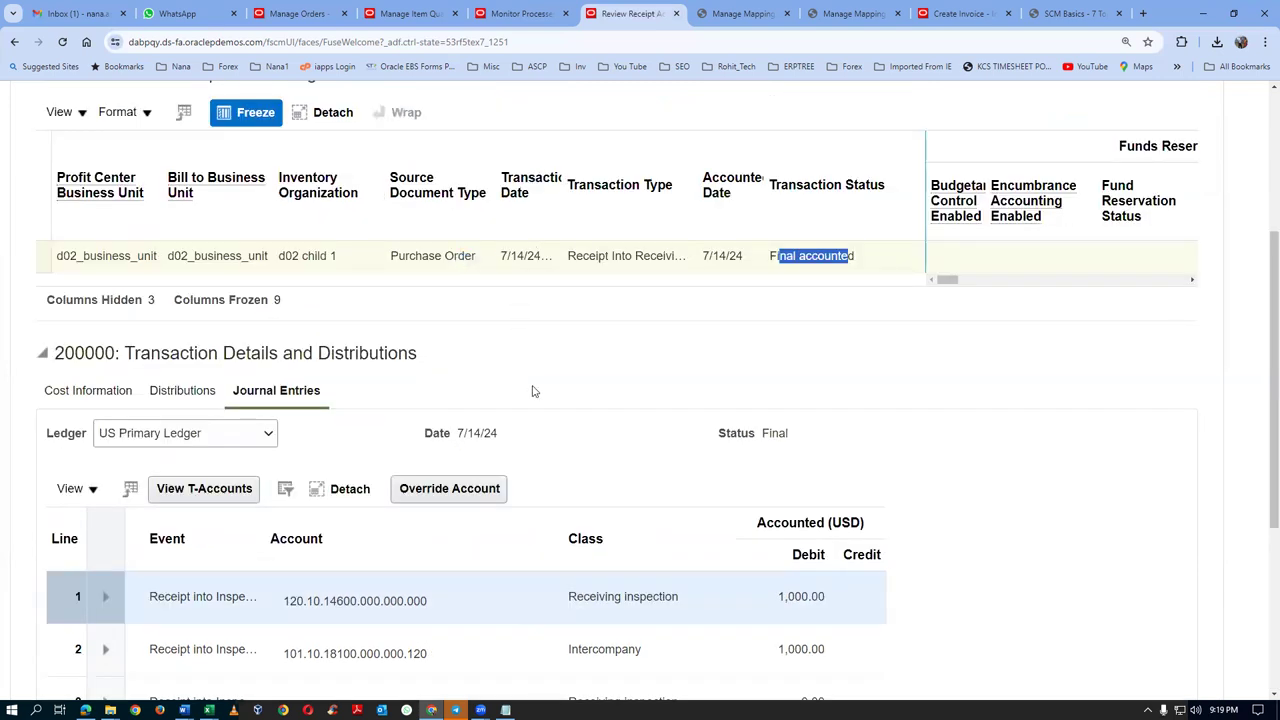
pyautogui.scroll(-3, 533, 390)
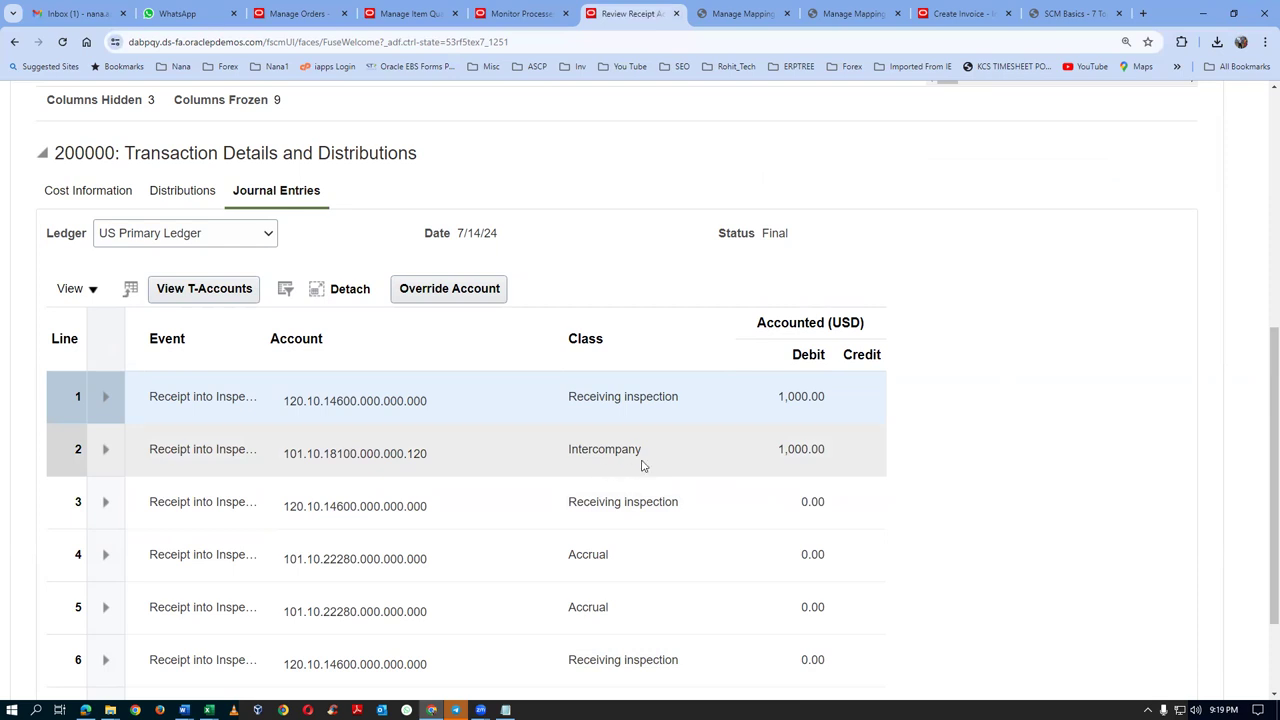
pyautogui.scroll(-1, 643, 465)
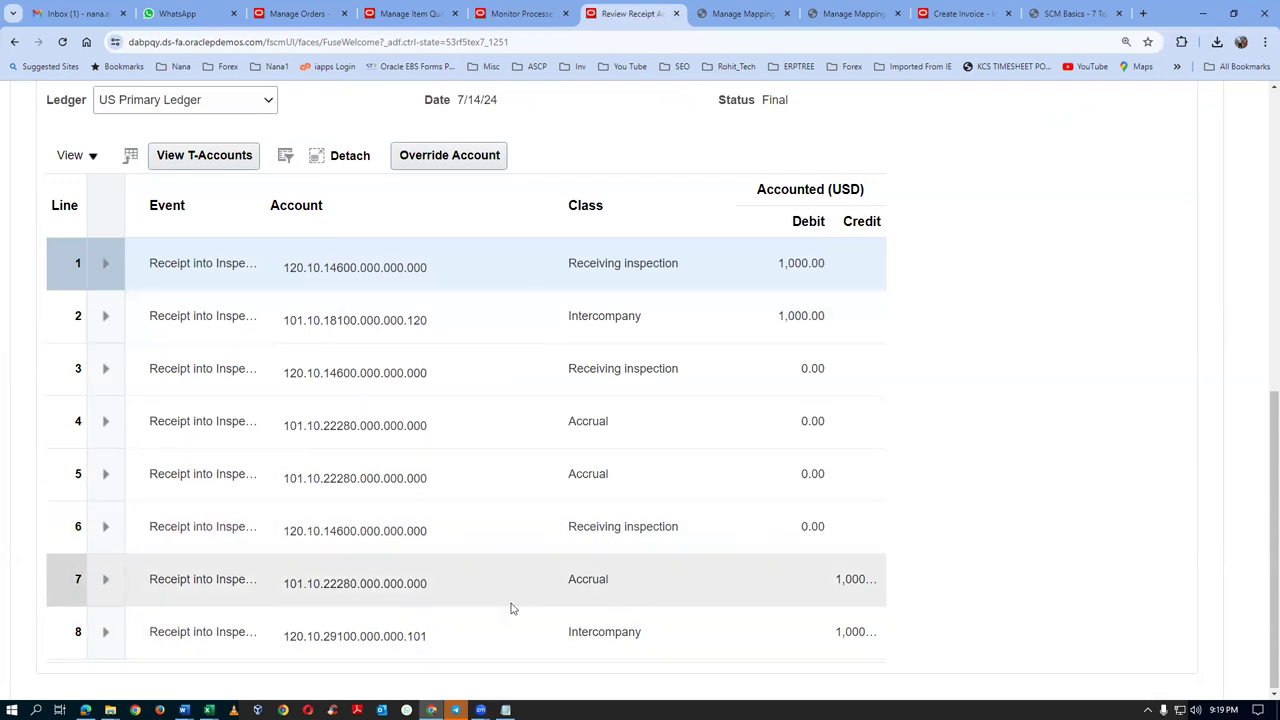
pyautogui.moveTo(352, 589)
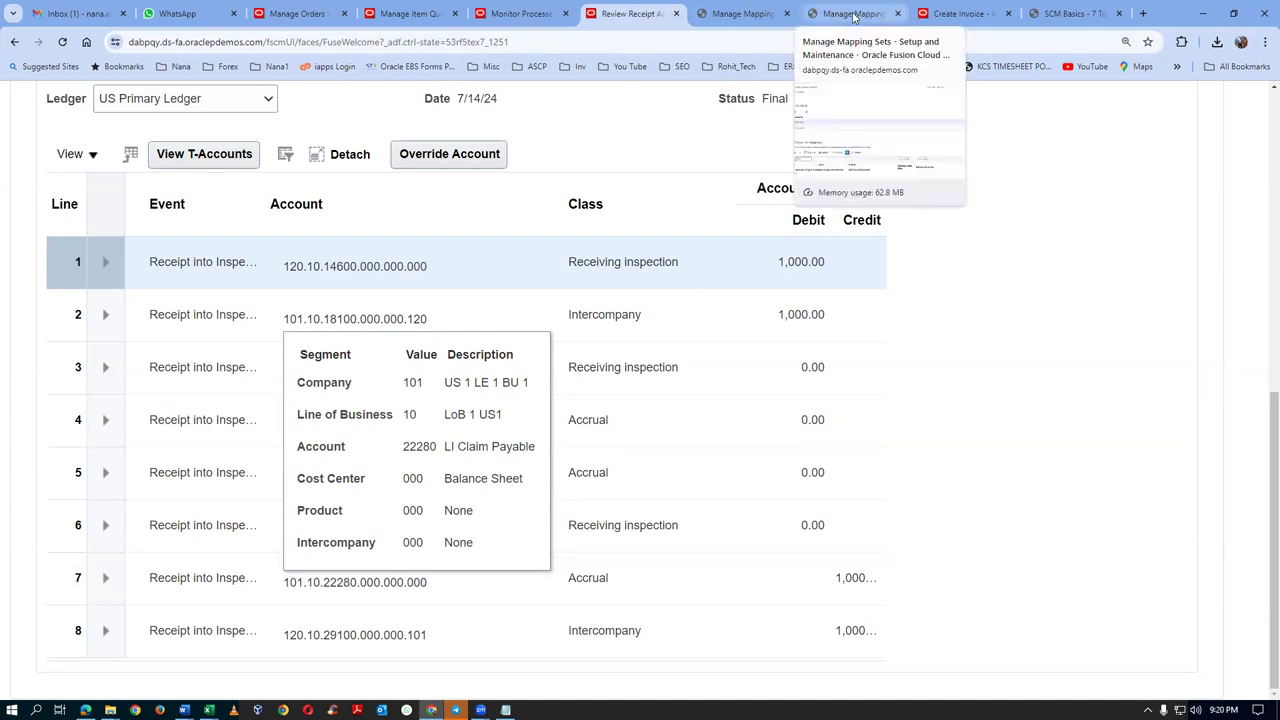
# Switch to the Create Invoice page, look over the lines matched to purchase order 200000, and save invoice 1001
pyautogui.click(940, 14)
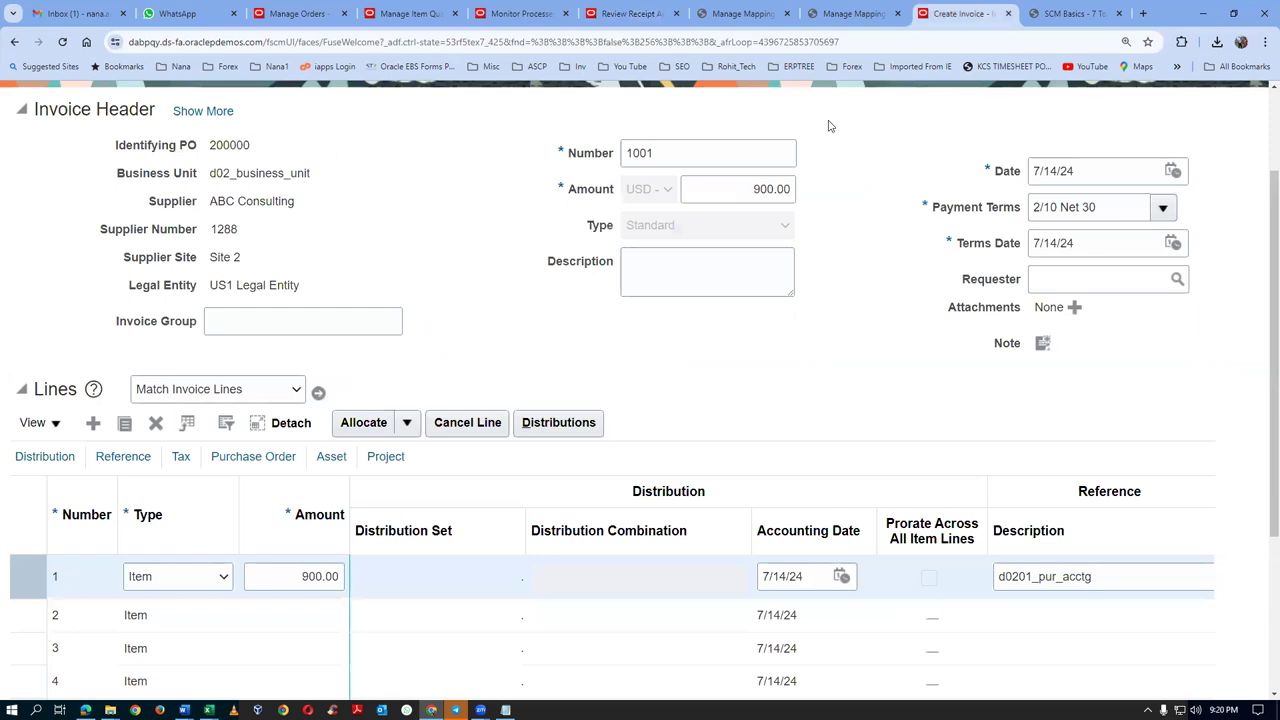
pyautogui.scroll(-2, 773, 130)
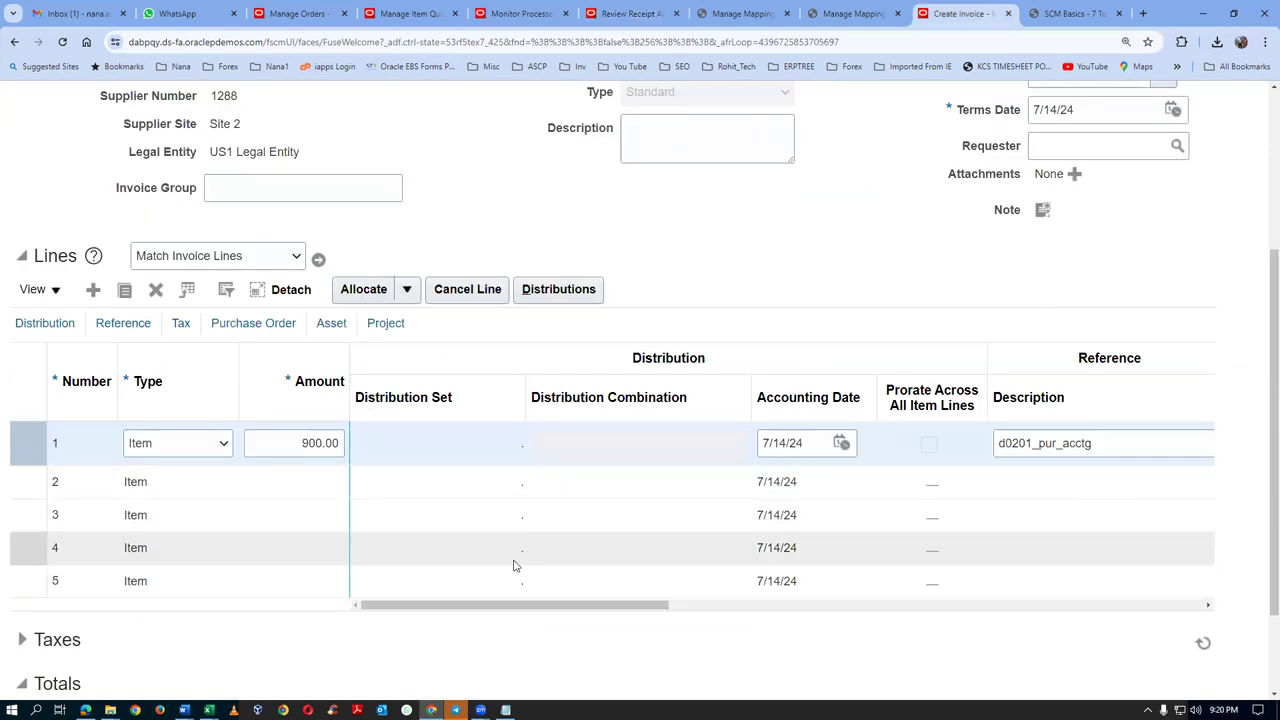
pyautogui.moveTo(500, 609); pyautogui.dragTo(897, 608)
pyautogui.scroll(4, 900, 420)
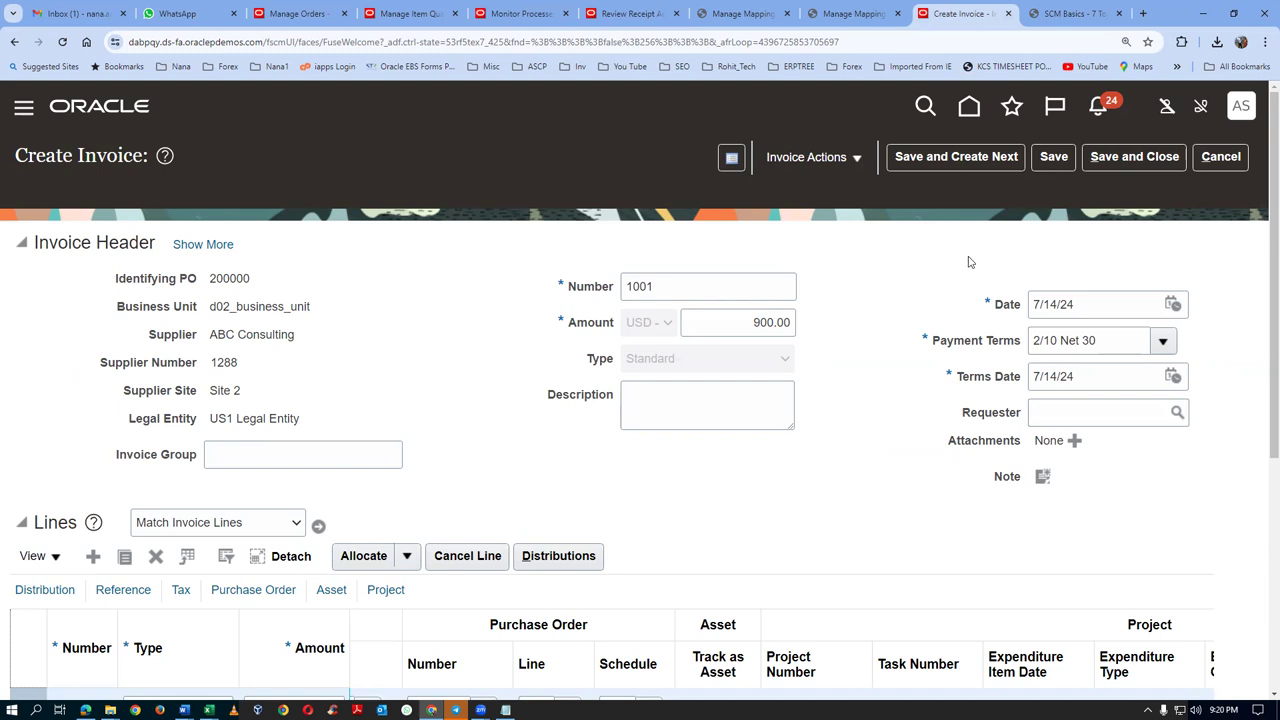
pyautogui.click(1053, 158)
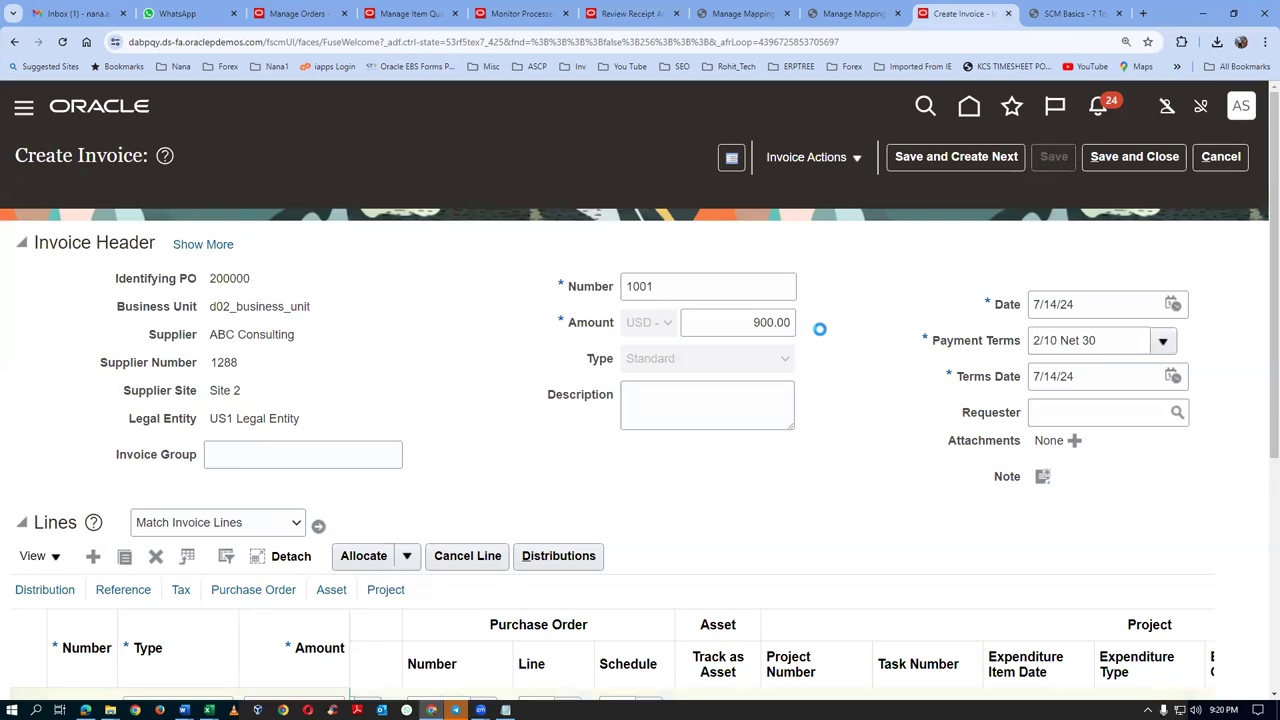
# Review the saved invoice's header, item line details and totals
pyautogui.scroll(-3, 818, 330)
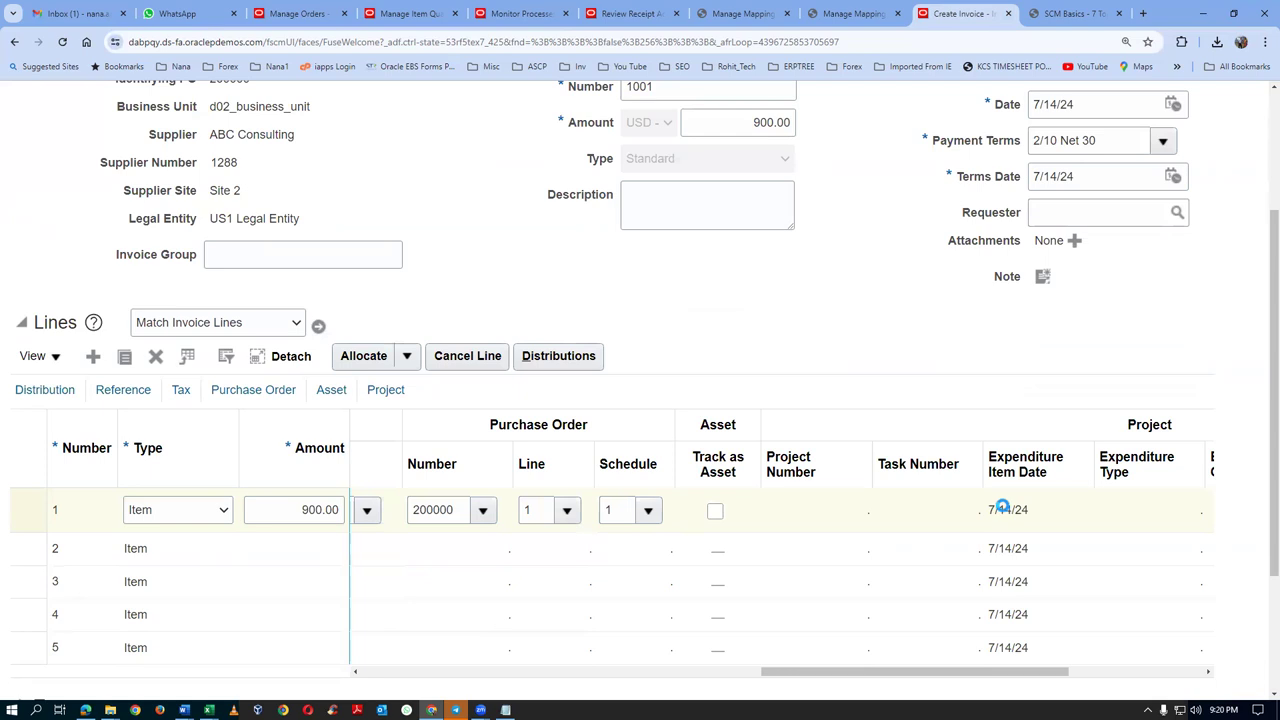
pyautogui.scroll(3, 826, 565)
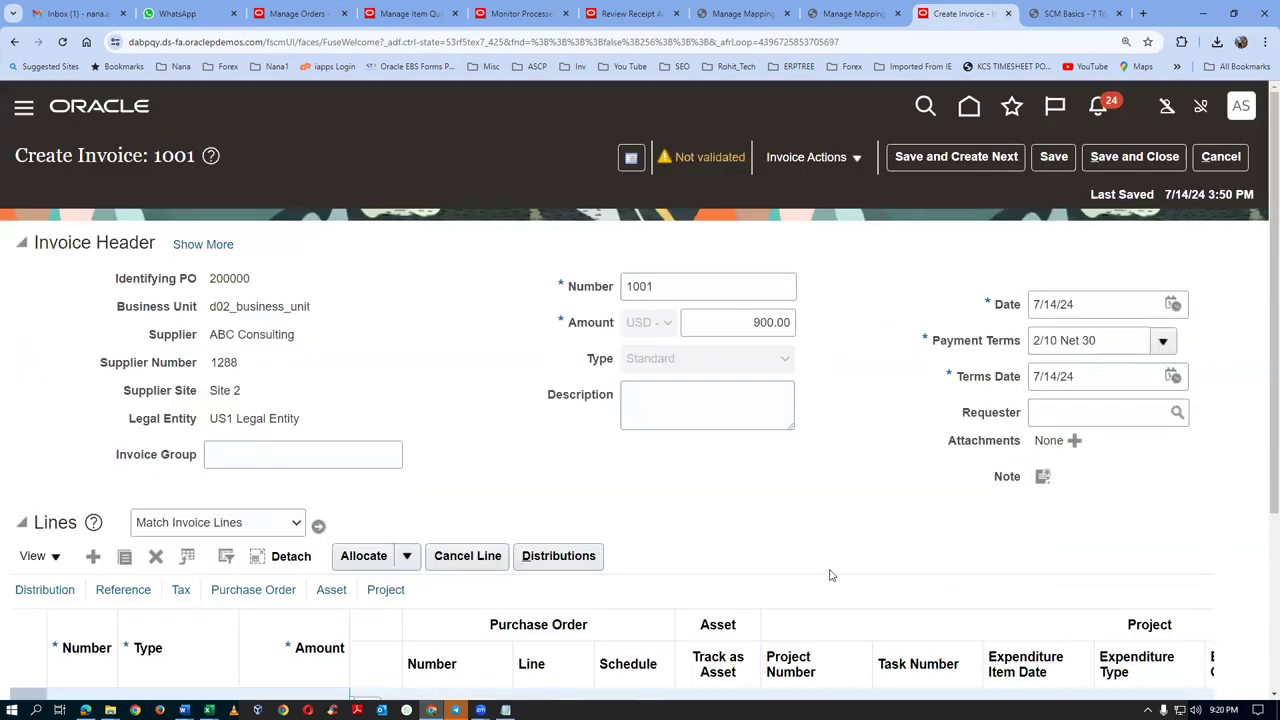
pyautogui.scroll(-3, 829, 575)
pyautogui.moveTo(895, 540); pyautogui.dragTo(1035, 540)
pyautogui.scroll(-1, 1050, 542)
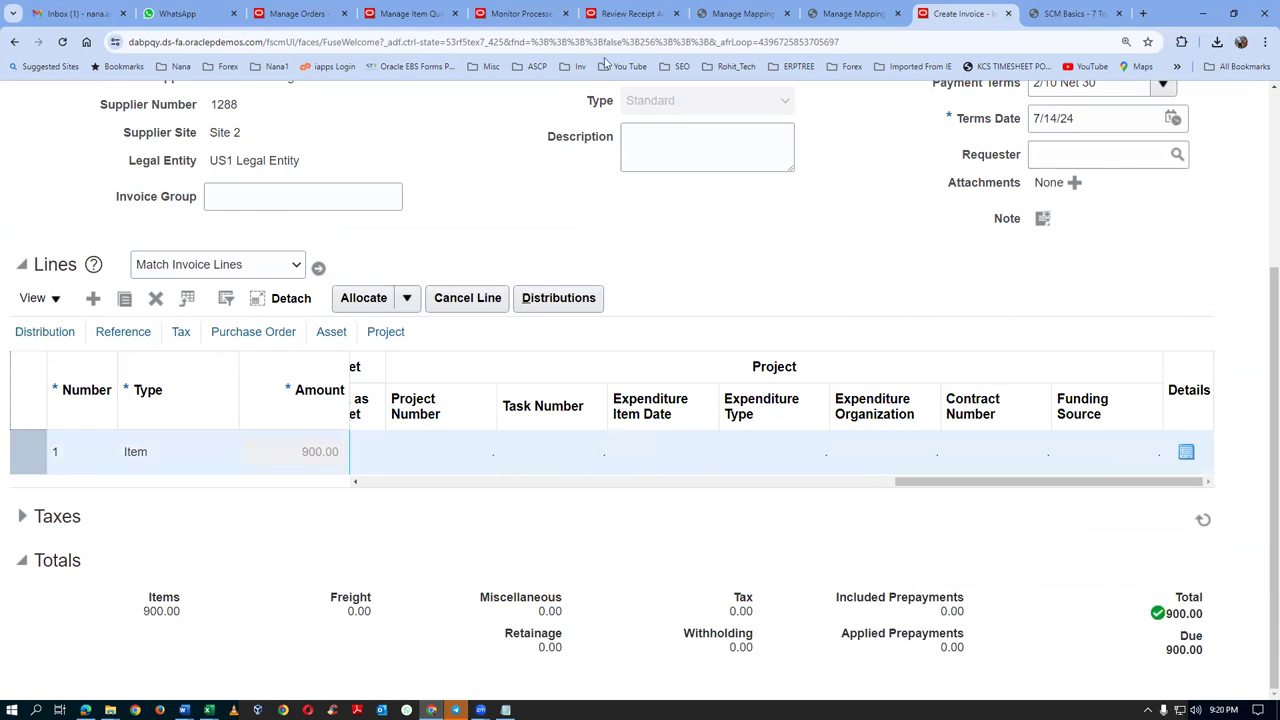
pyautogui.scroll(2, 541, 119)
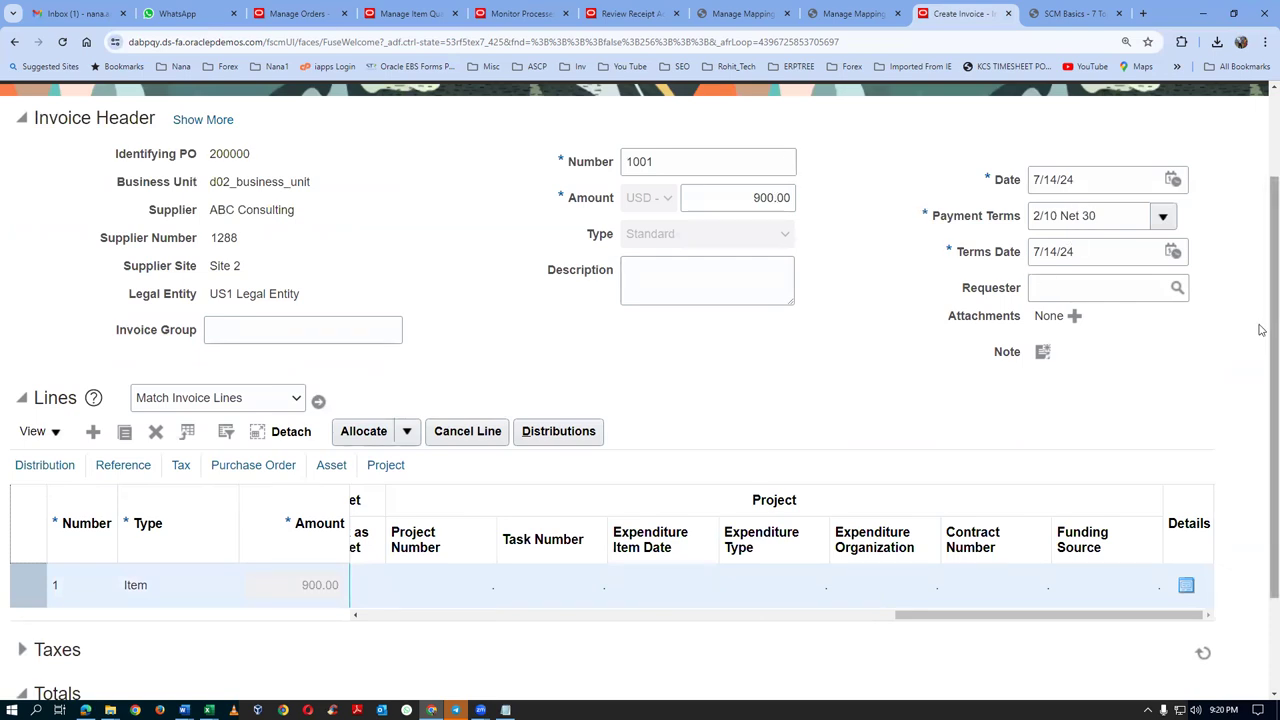
pyautogui.scroll(-2, 1261, 523)
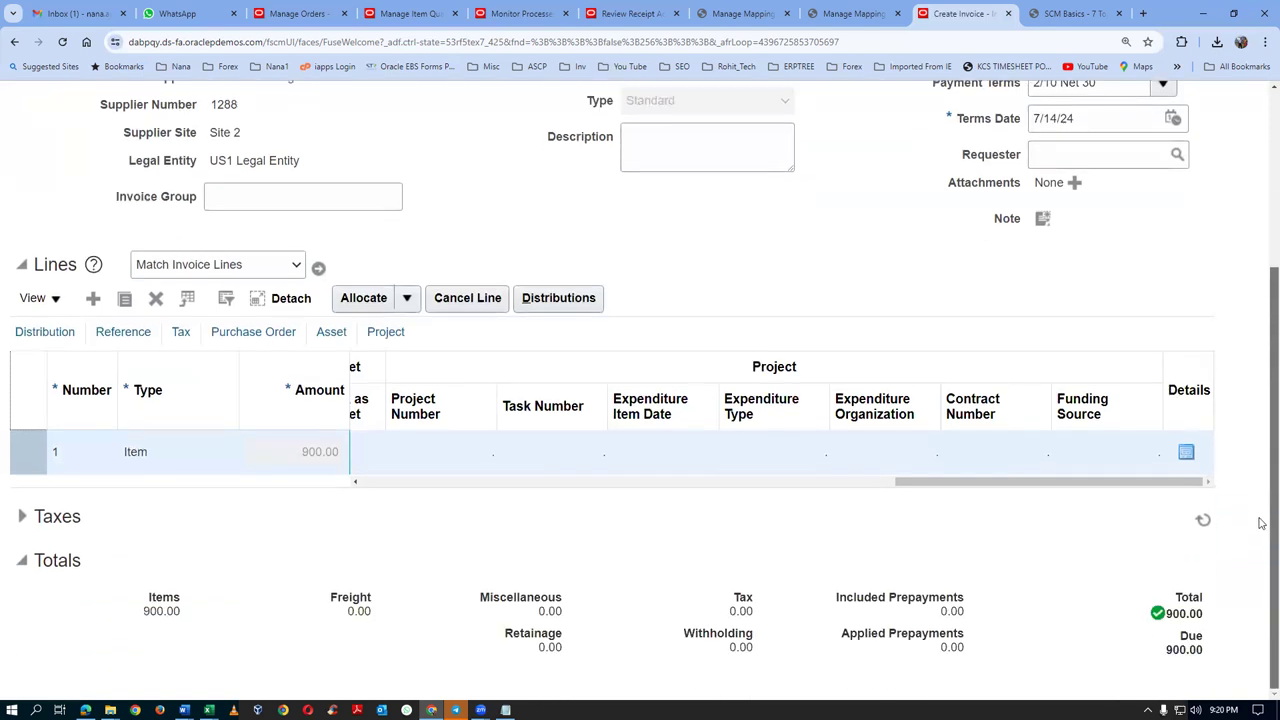
pyautogui.moveTo(1006, 490); pyautogui.dragTo(583, 490)
# Validate invoice 1001
pyautogui.scroll(1, 907, 244)
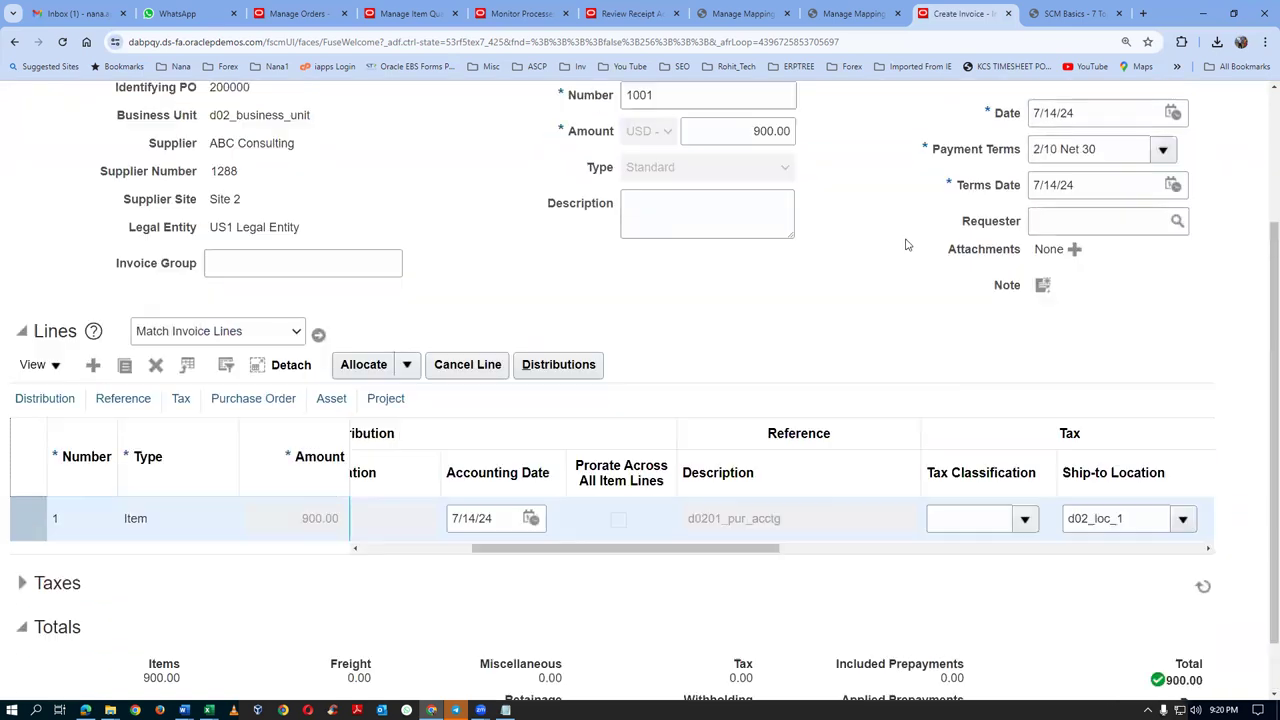
pyautogui.scroll(3, 907, 244)
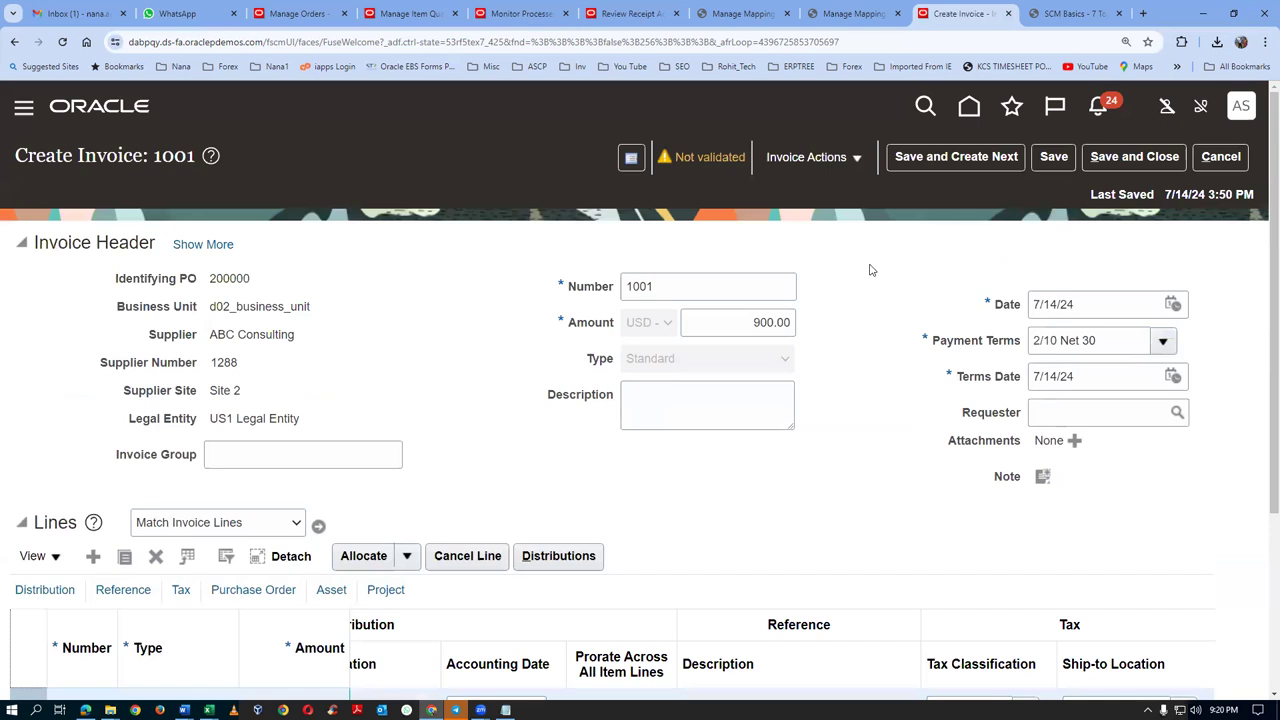
pyautogui.click(795, 160)
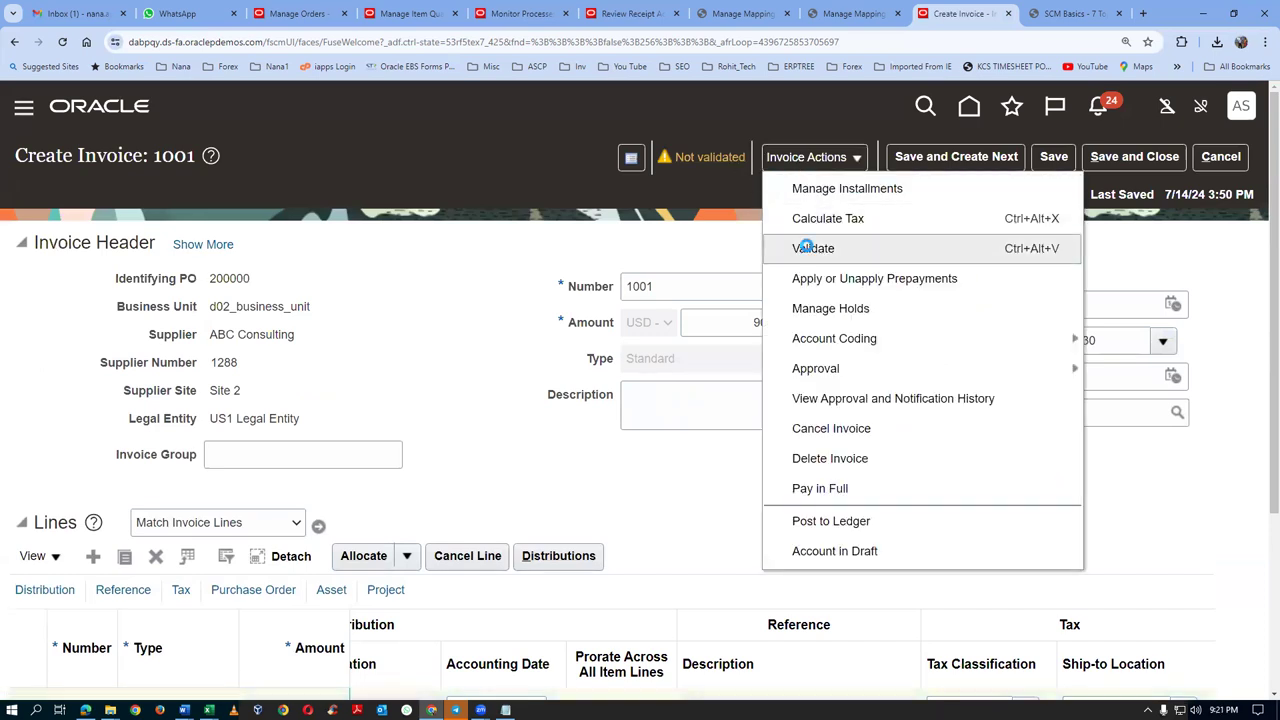
pyautogui.click(806, 247)
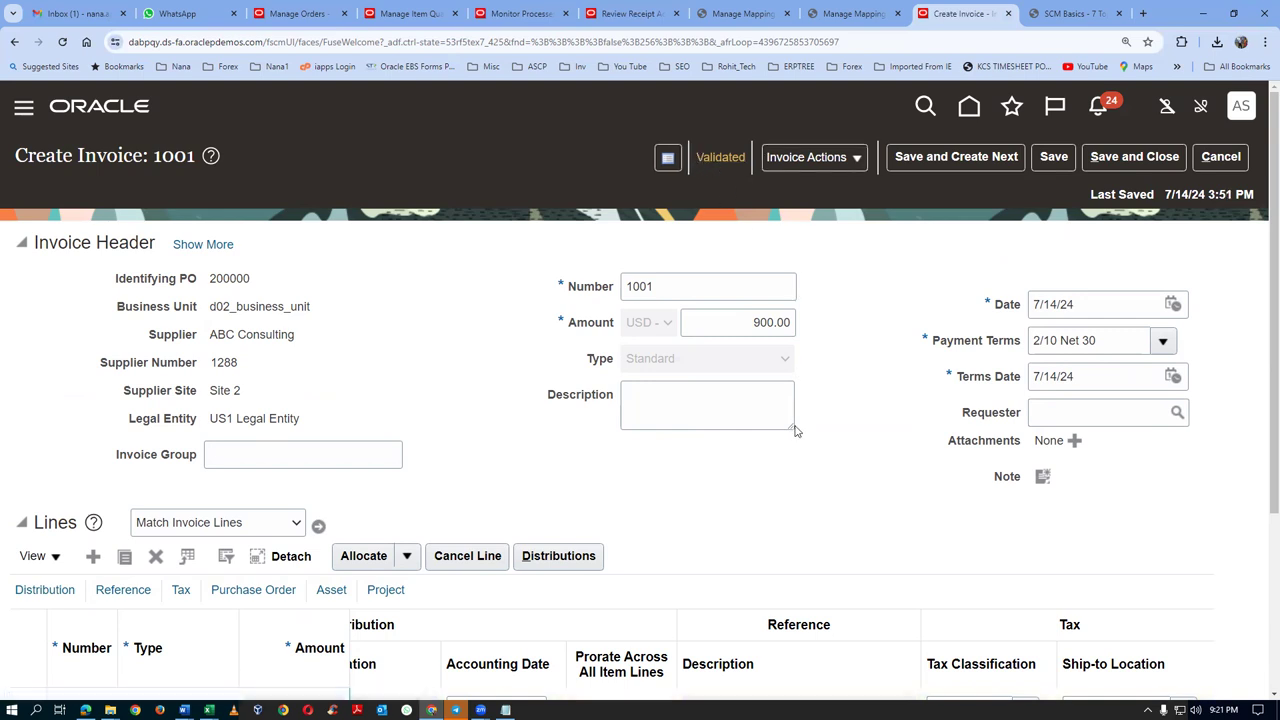
# Open the invoice summary to check the validation, accounting, payment and hold statuses, and close it
pyautogui.click(818, 160)
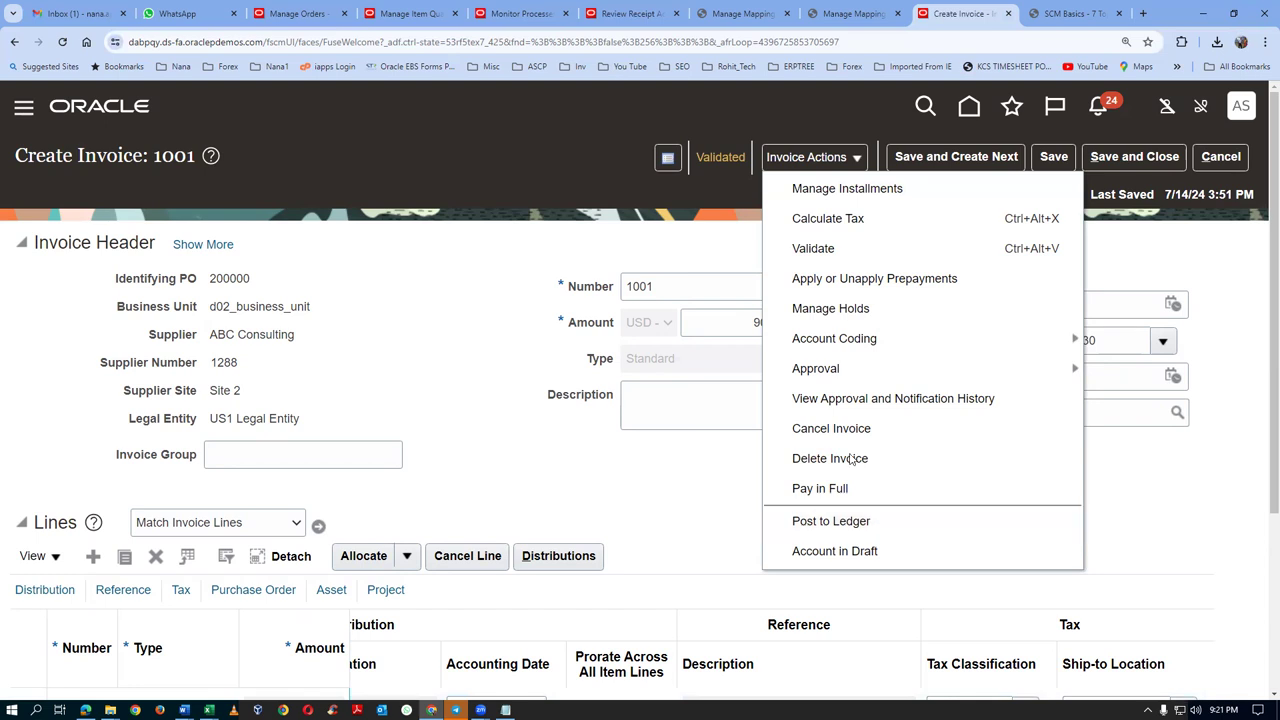
pyautogui.click(636, 208)
pyautogui.click(813, 158)
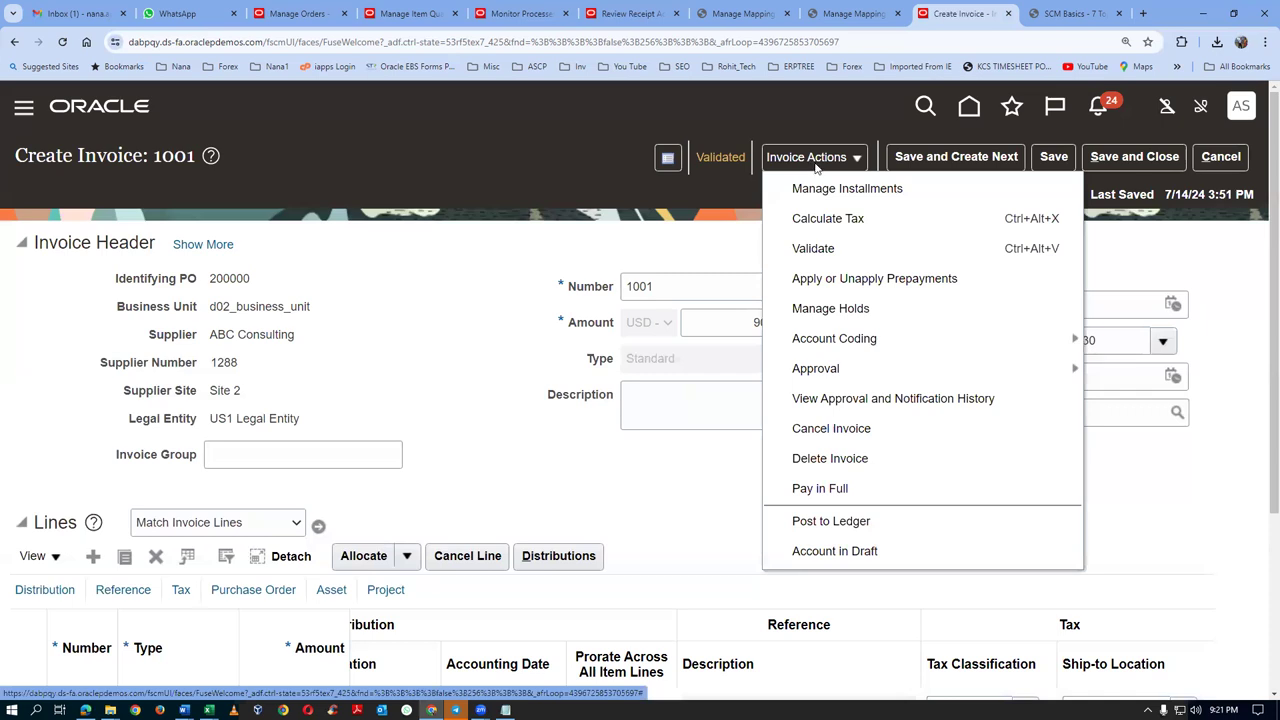
pyautogui.click(736, 190)
pyautogui.click(729, 160)
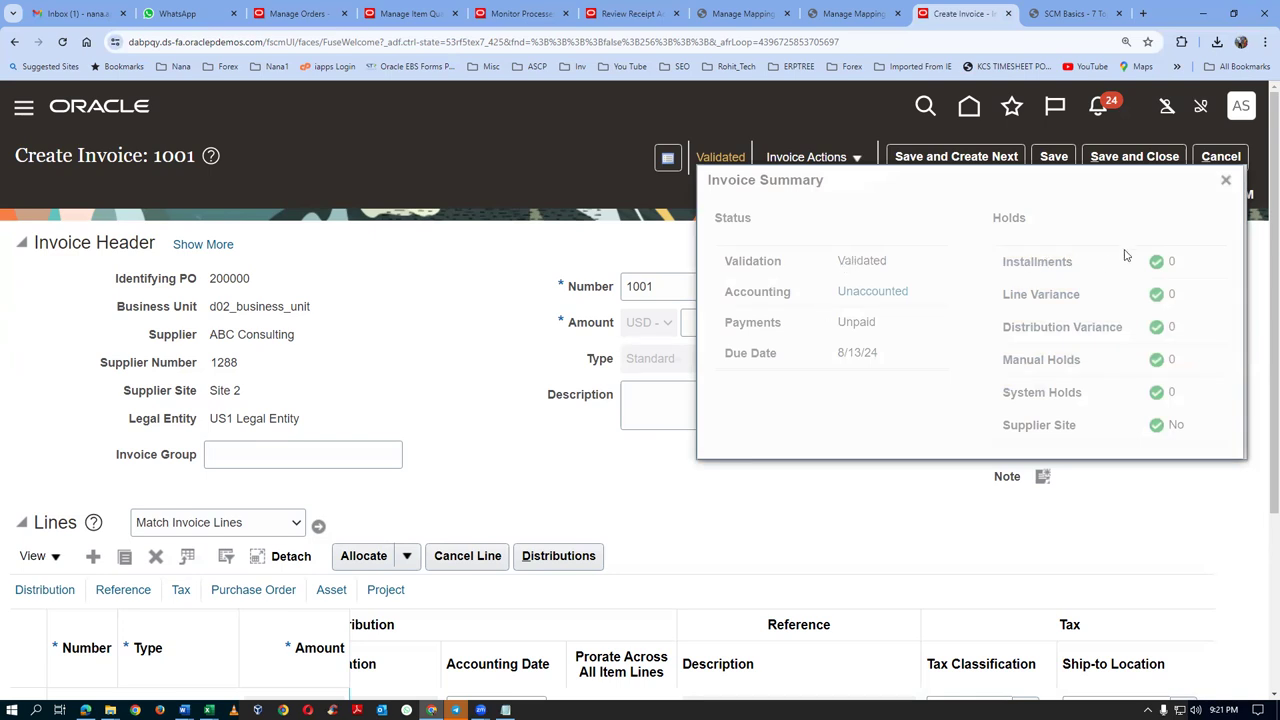
pyautogui.click(1224, 183)
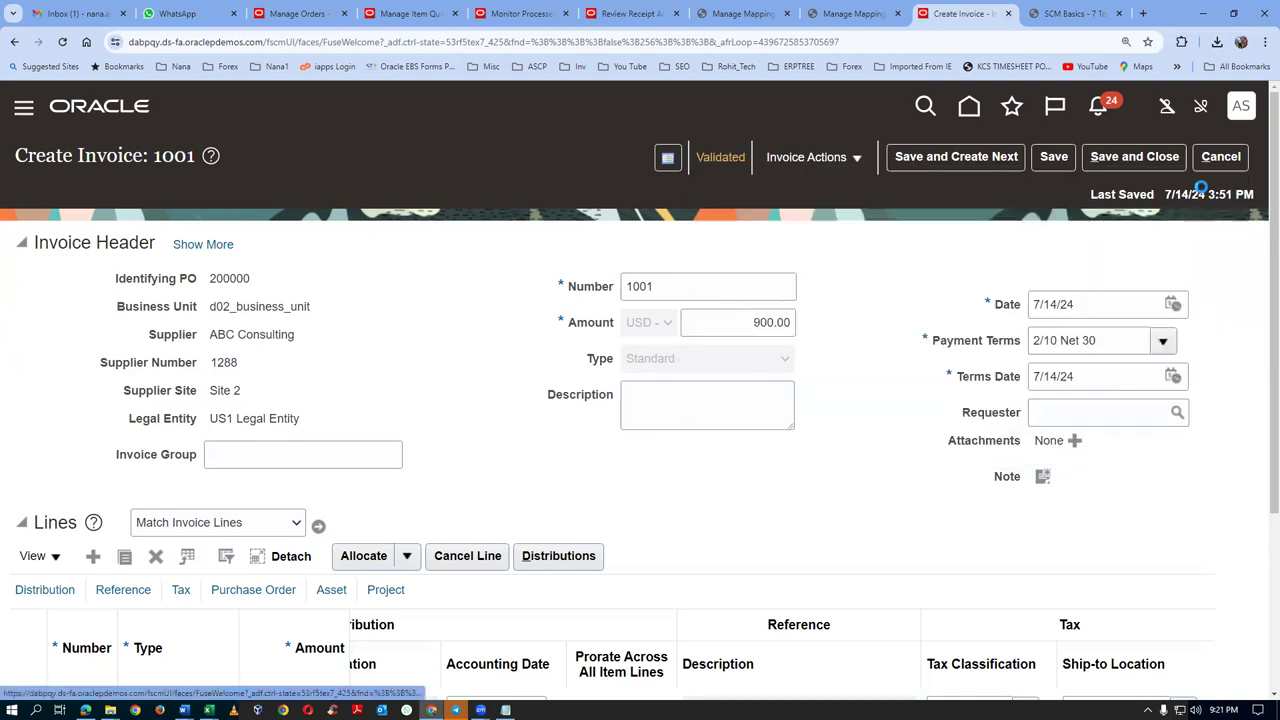
# Post invoice 1001 to the ledger, and open the invoice summary to check its accounting status
pyautogui.click(852, 164)
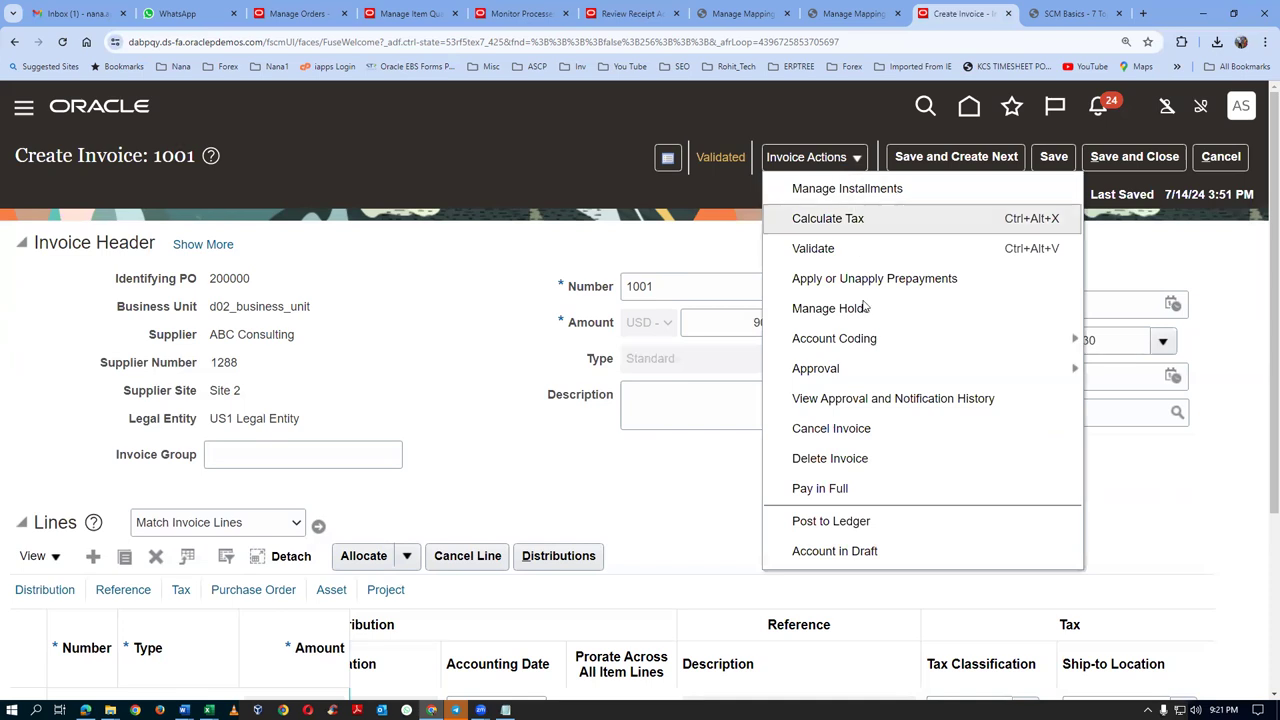
pyautogui.click(872, 530)
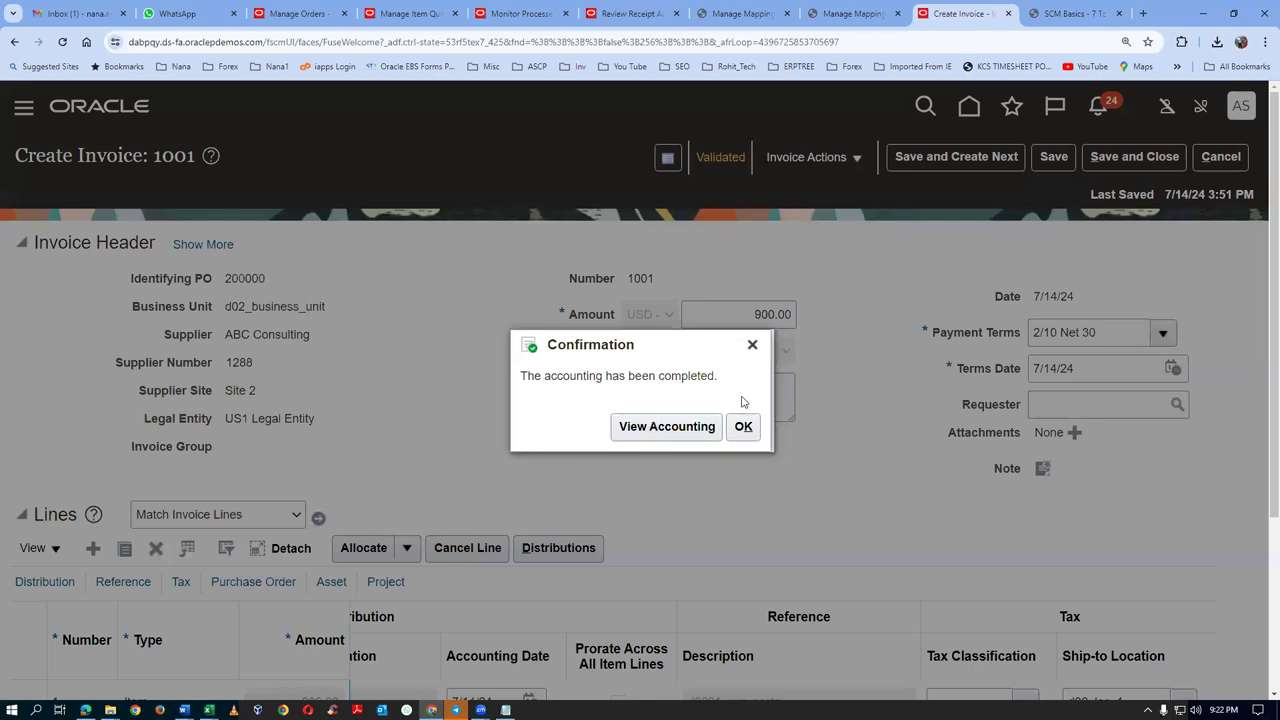
pyautogui.click(743, 426)
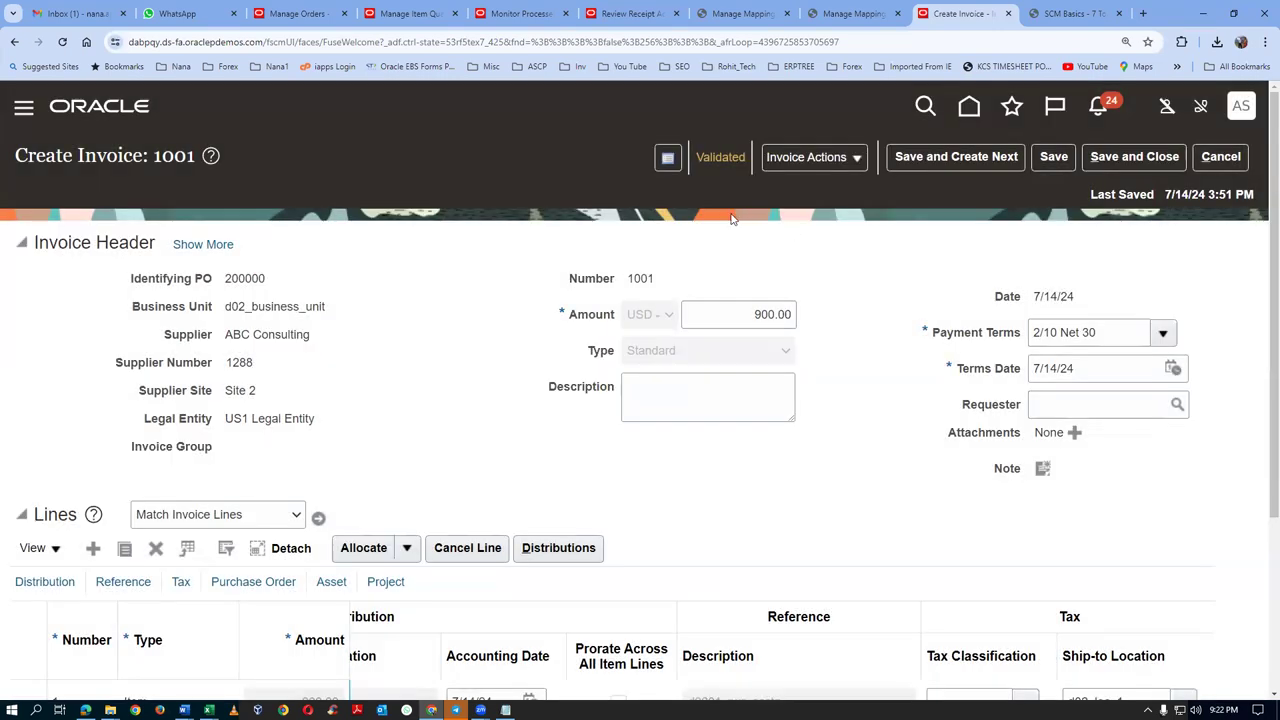
pyautogui.click(721, 158)
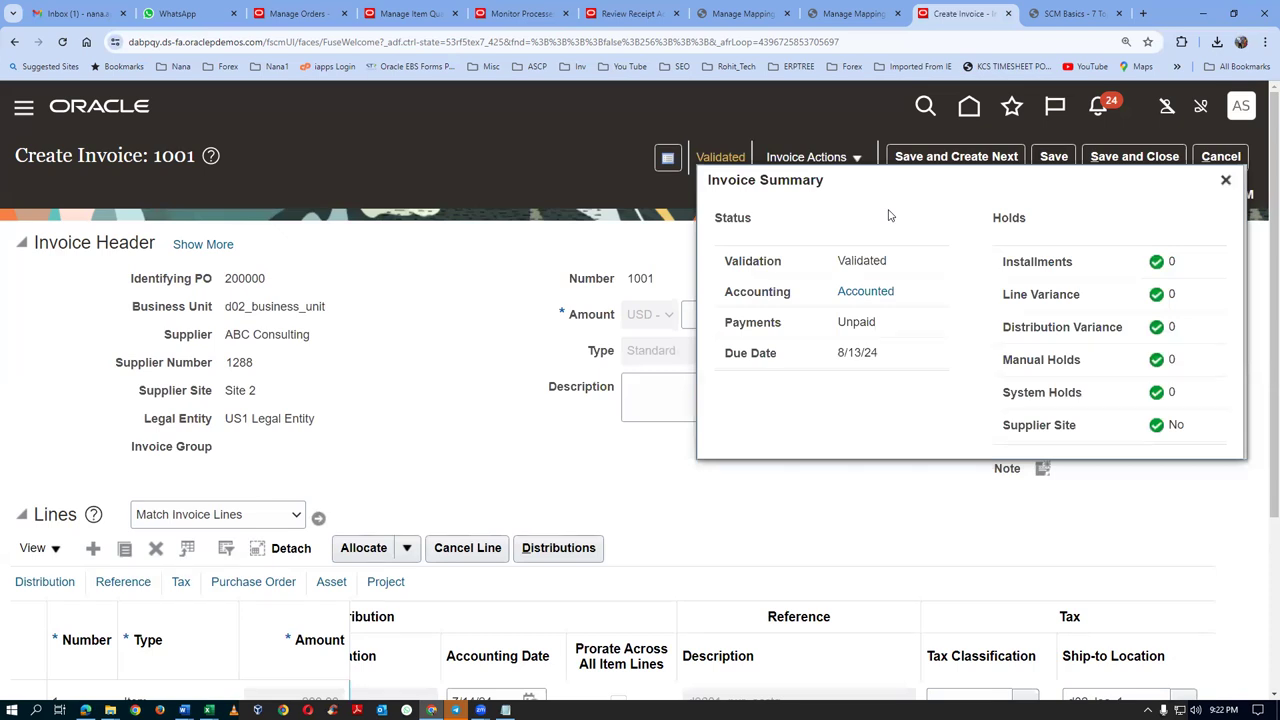
# Switch to the P_to_P_Process workbook in Excel and compare the AP accrual entry at receipt with its relief at invoice matching
pyautogui.hotkey('alt', 'Tab')
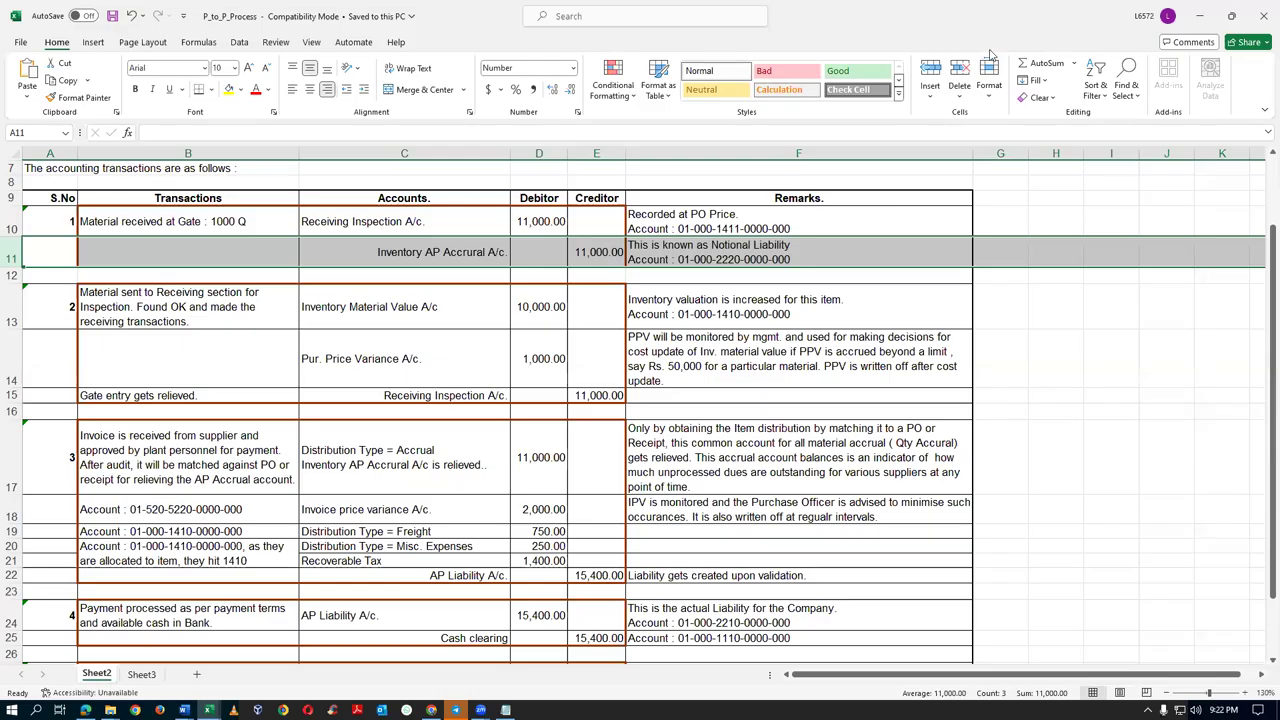
pyautogui.click(727, 254)
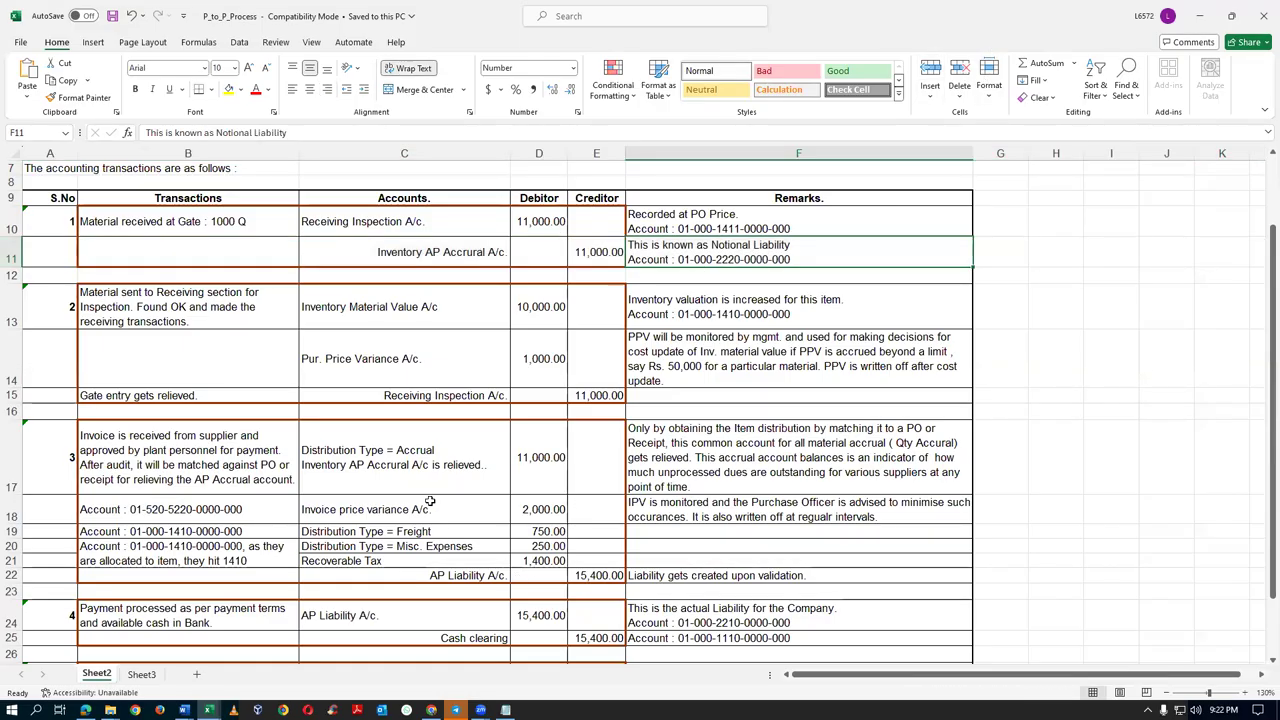
pyautogui.click(503, 462)
pyautogui.click(525, 460)
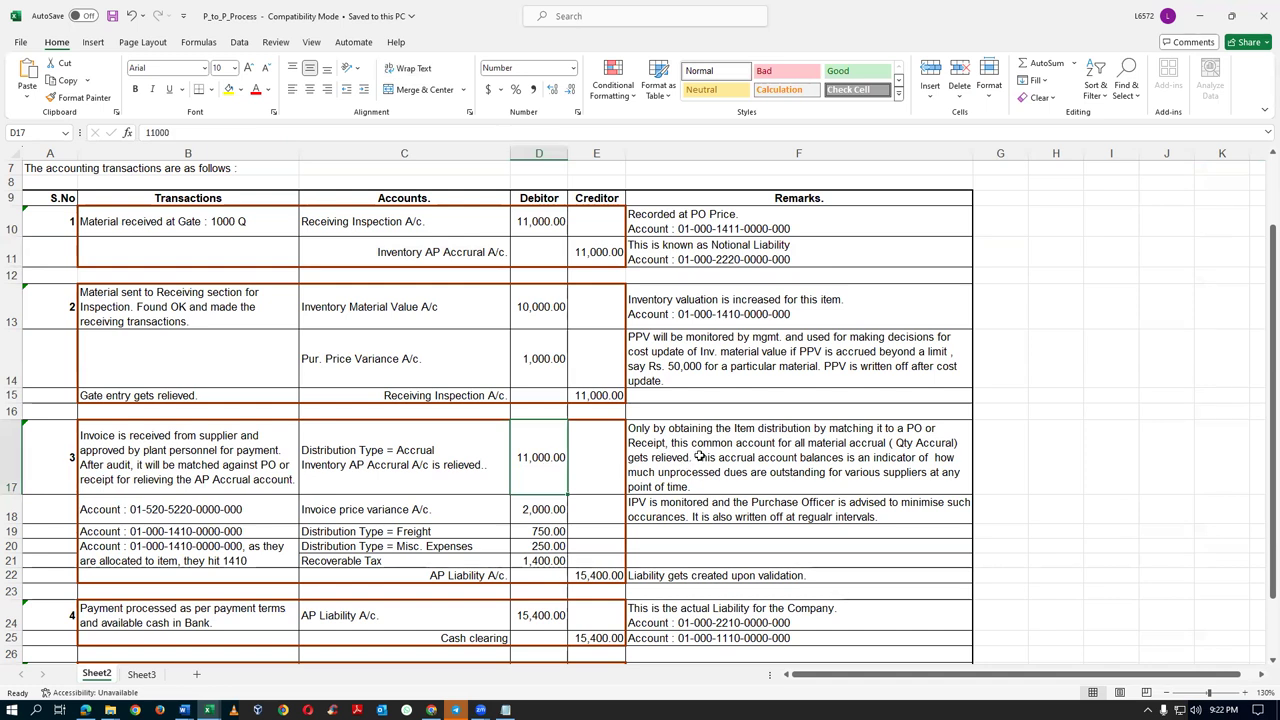
pyautogui.click(487, 447)
pyautogui.click(538, 467)
pyautogui.click(444, 466)
pyautogui.click(553, 458)
pyautogui.click(675, 246)
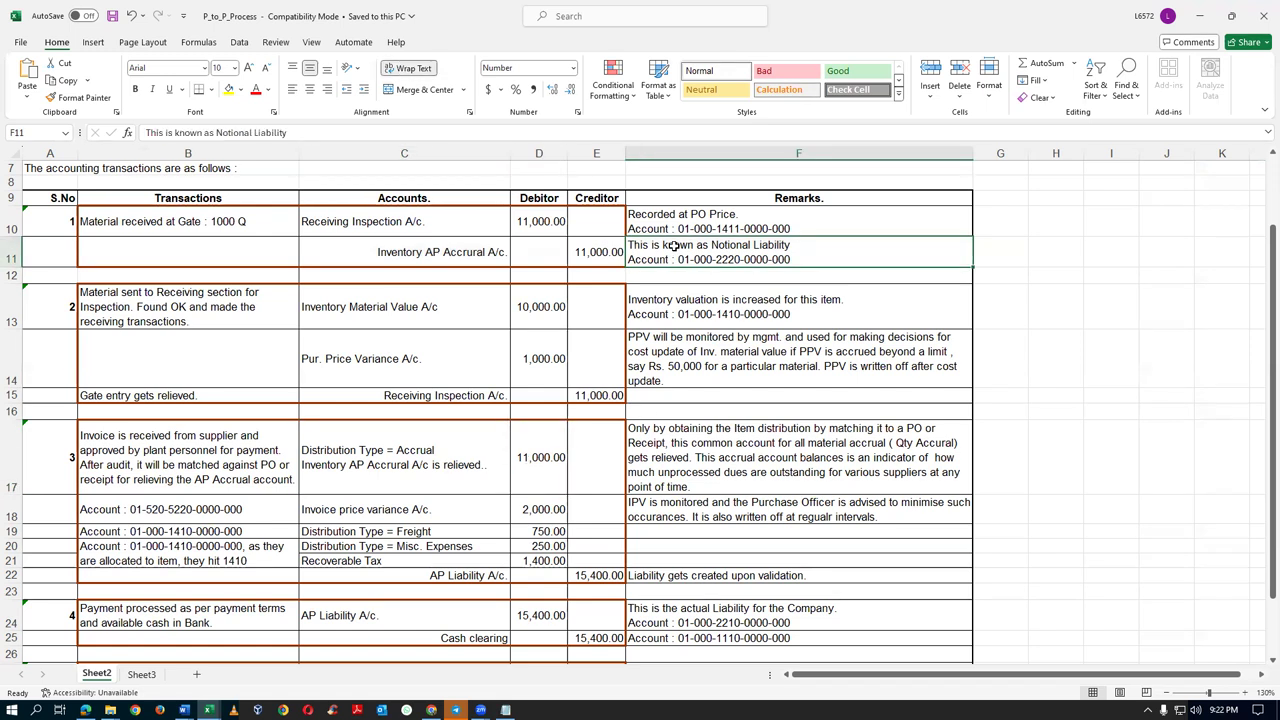
pyautogui.click(552, 458)
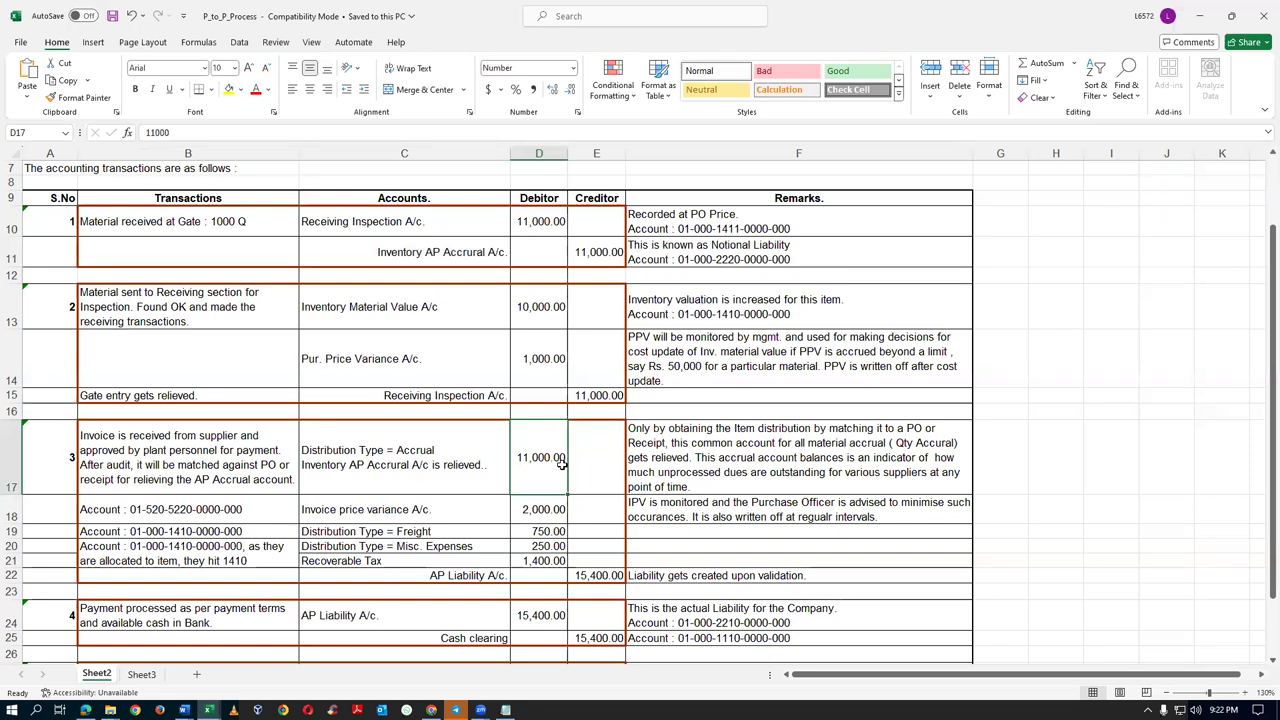
# Return to Oracle in the browser, close the invoice summary, and start scheduling a new Transfer Costs to Cost Management job on the scheduled processes page
pyautogui.hotkey('alt', 'Tab')
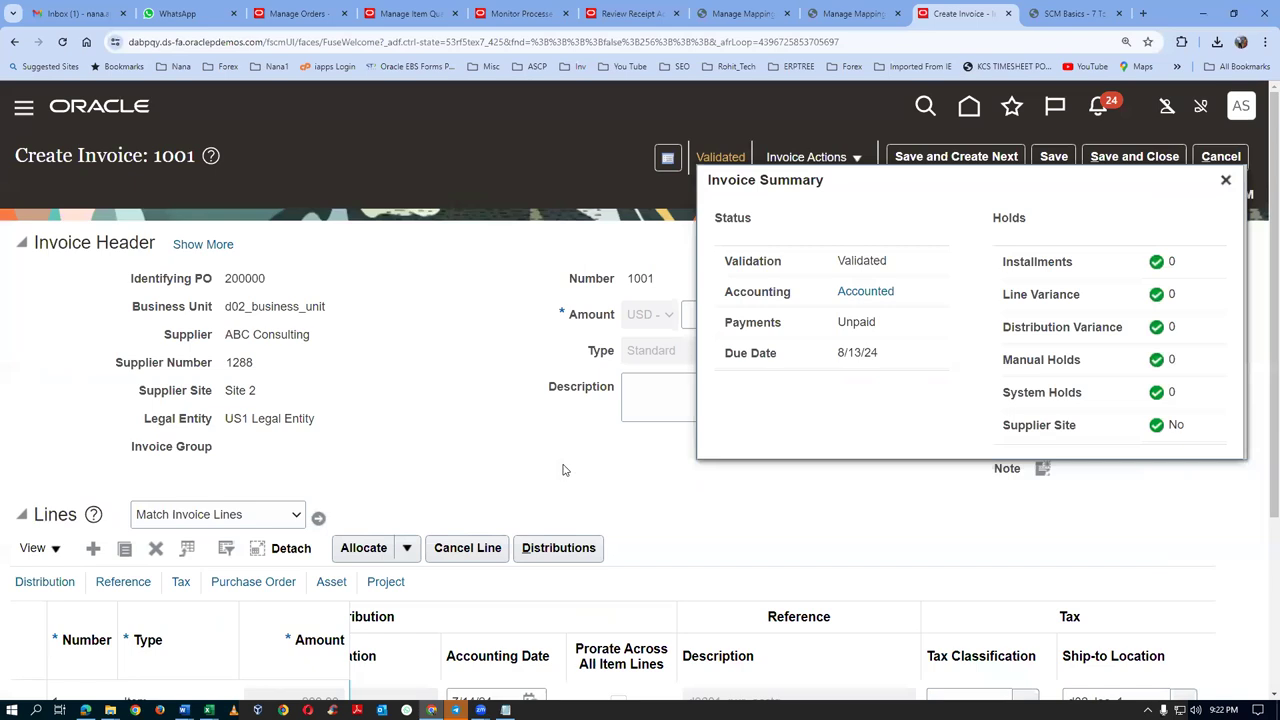
pyautogui.click(1226, 180)
pyautogui.click(520, 13)
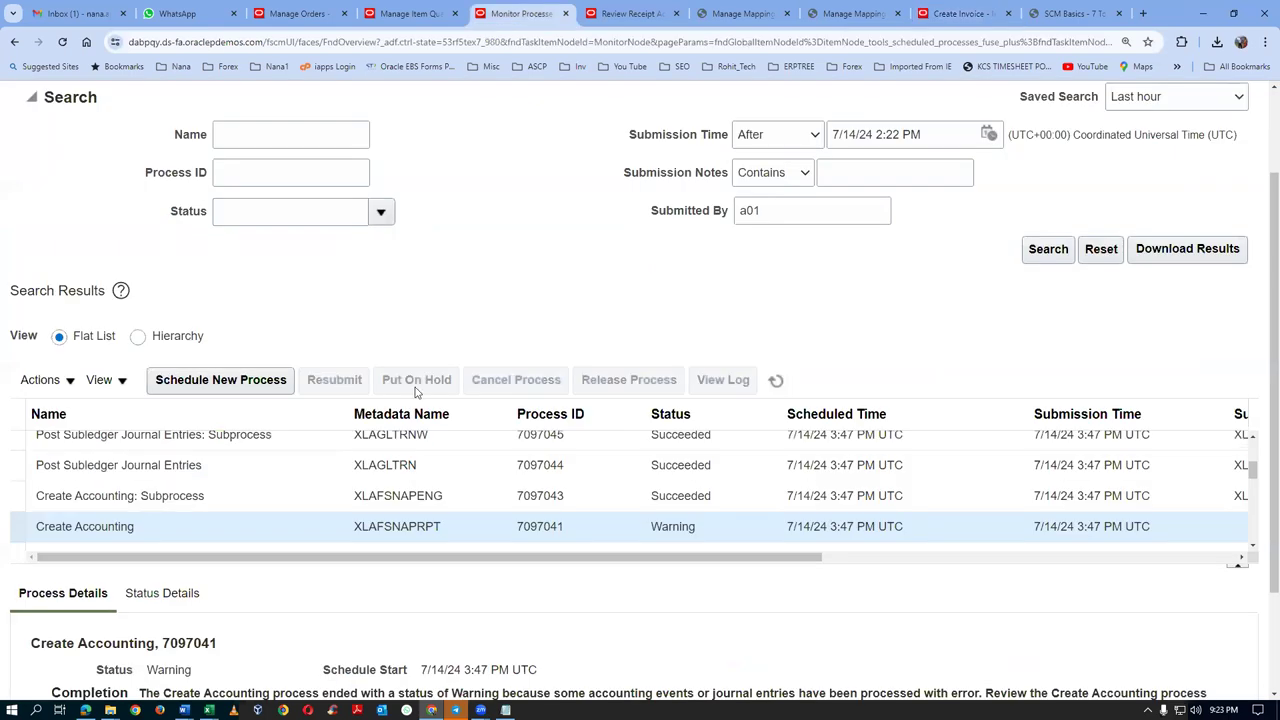
pyautogui.click(221, 380)
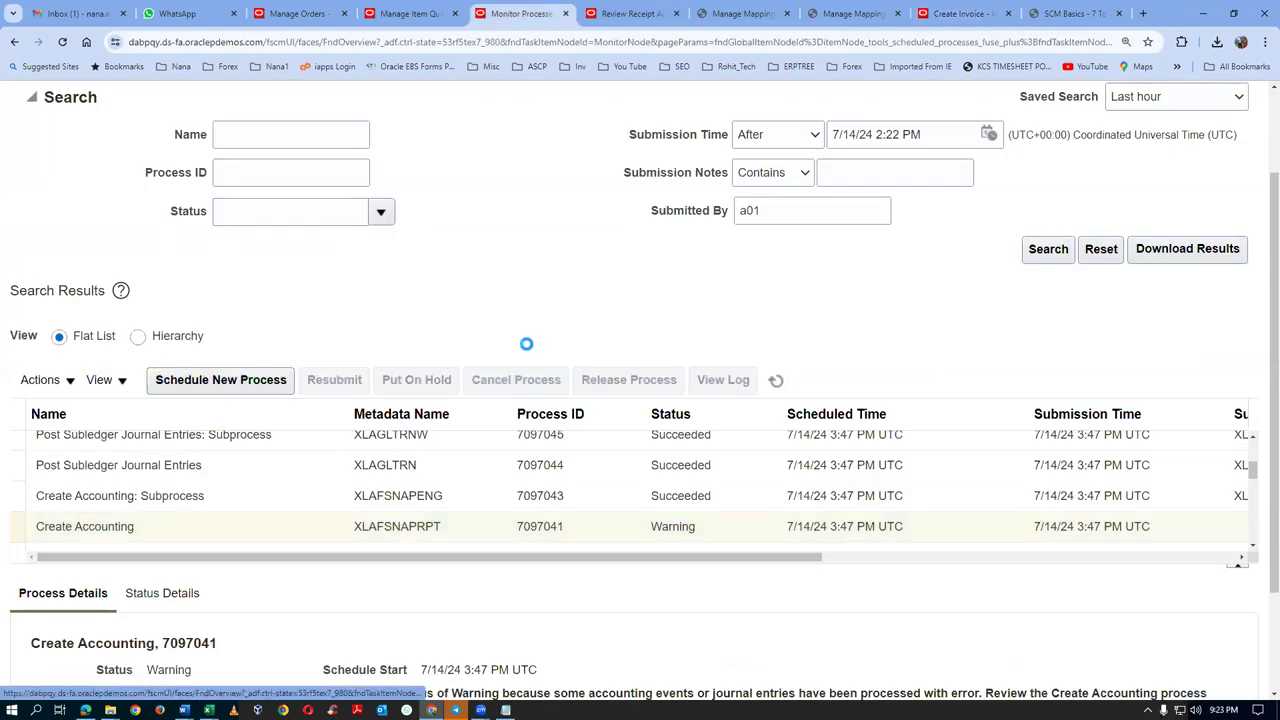
pyautogui.moveTo(607, 350); pyautogui.dragTo(314, 371)
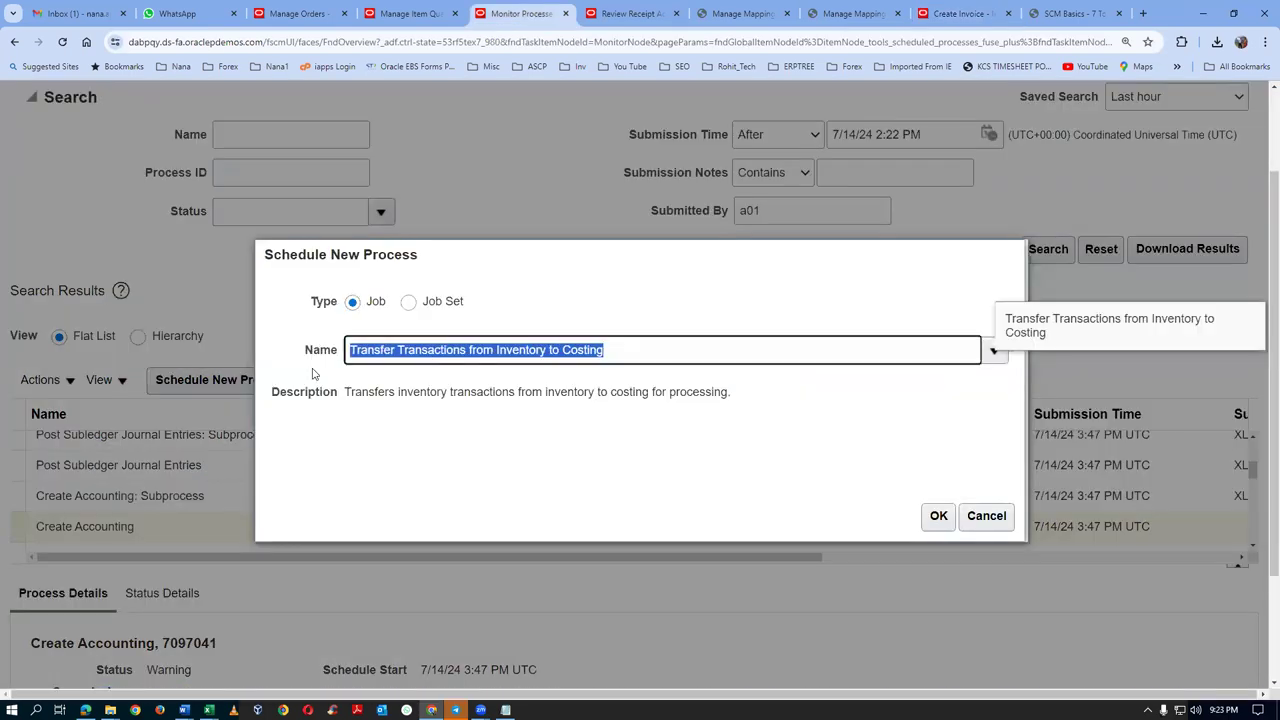
pyautogui.press('BackSpace')
pyautogui.write('trans')
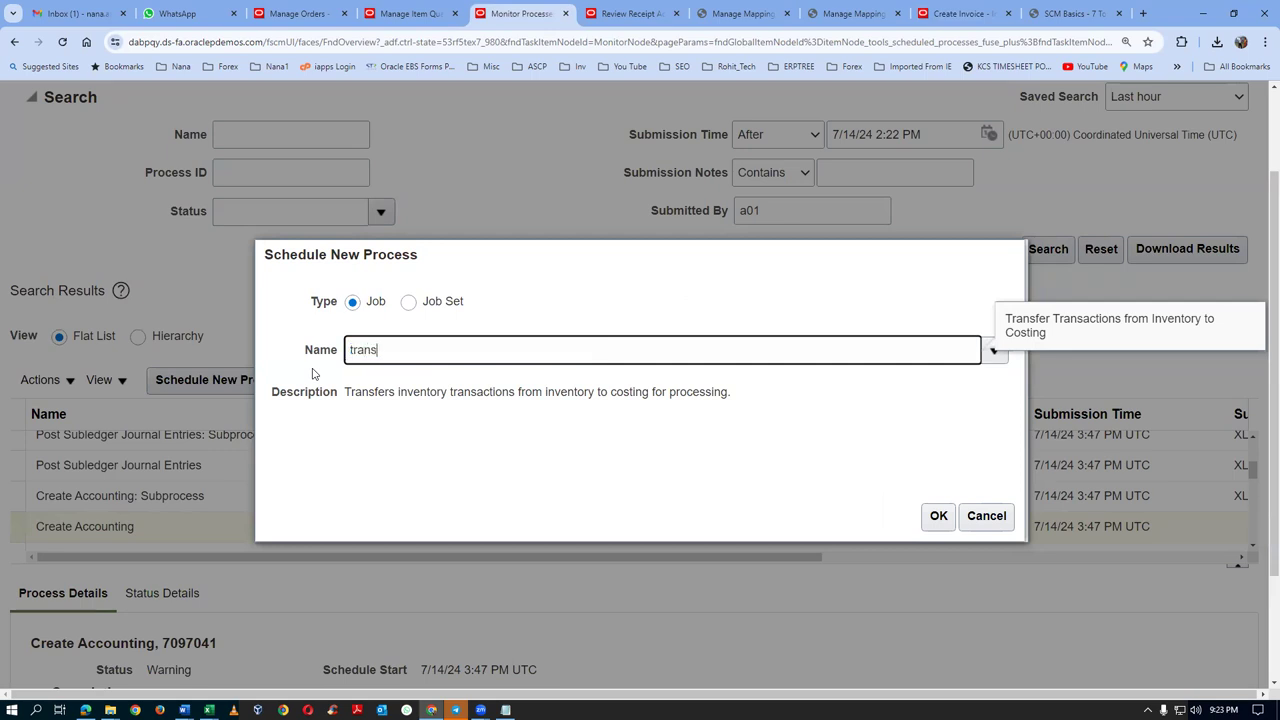
pyautogui.write('%cost%cost%')
pyautogui.click(313, 372)
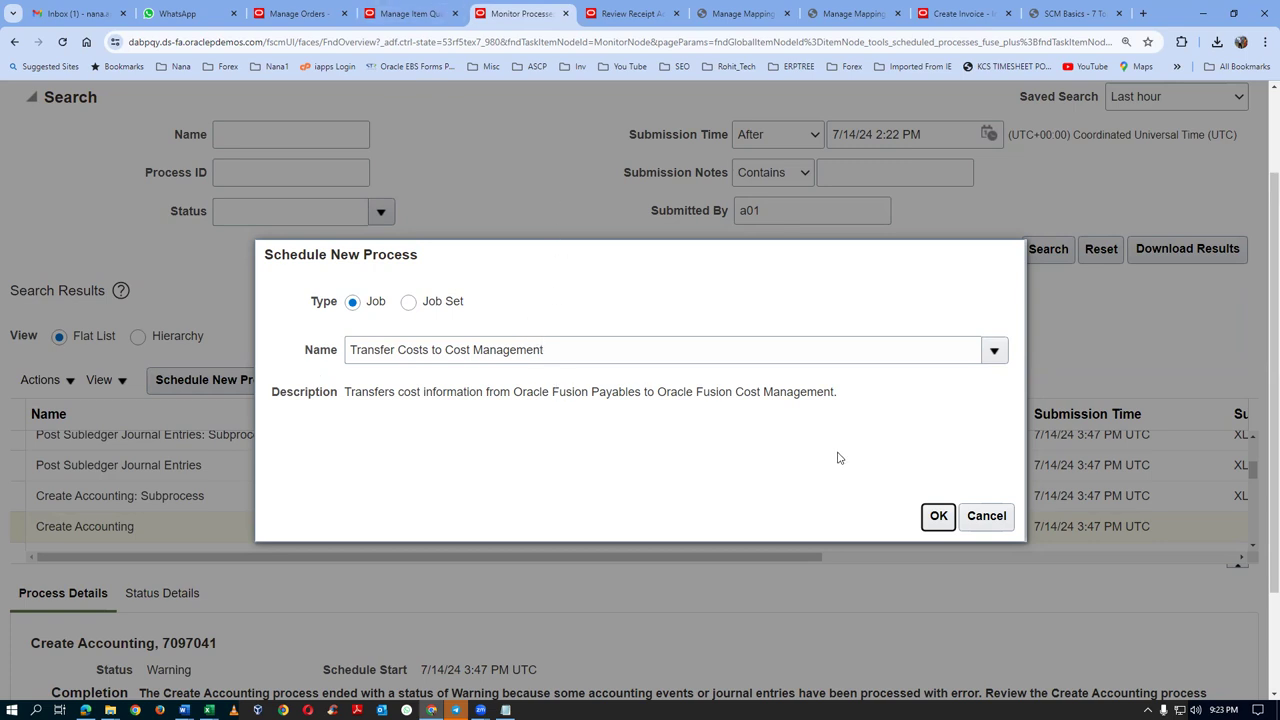
pyautogui.click(937, 516)
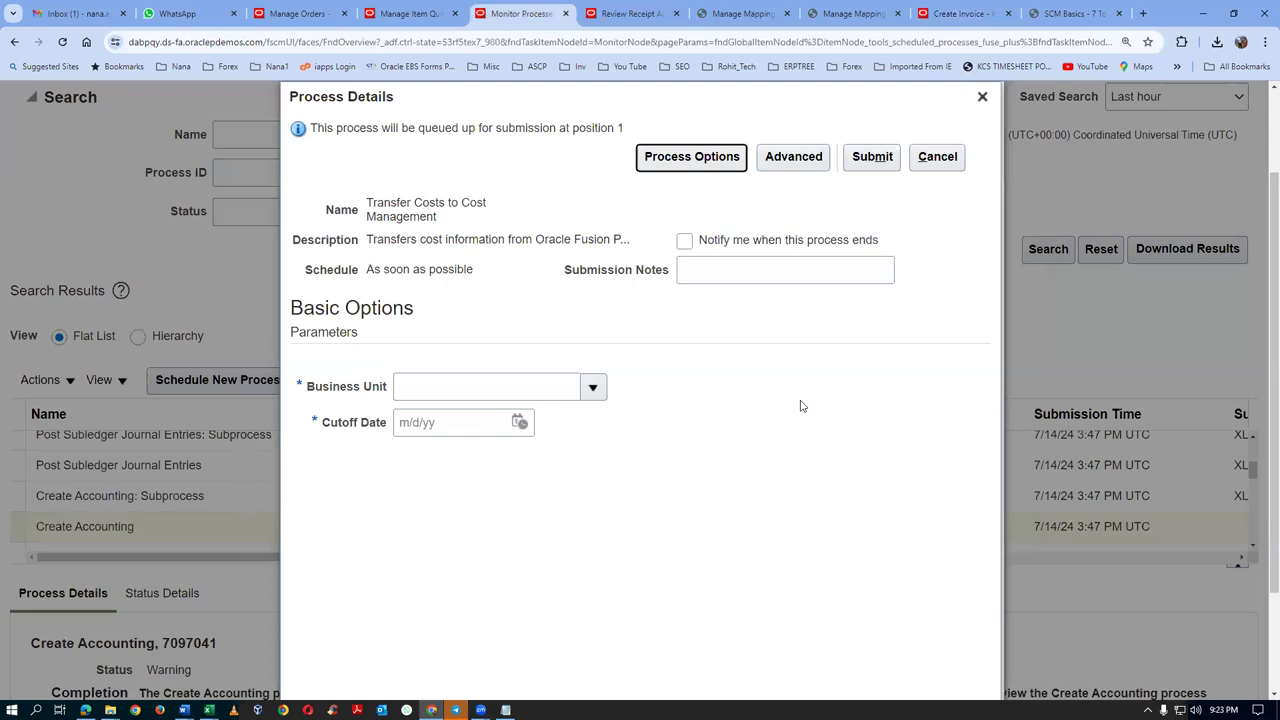
# Set the transfer job's business unit to d02_business_unit and its cutoff date to 7/31/24
pyautogui.click(523, 386)
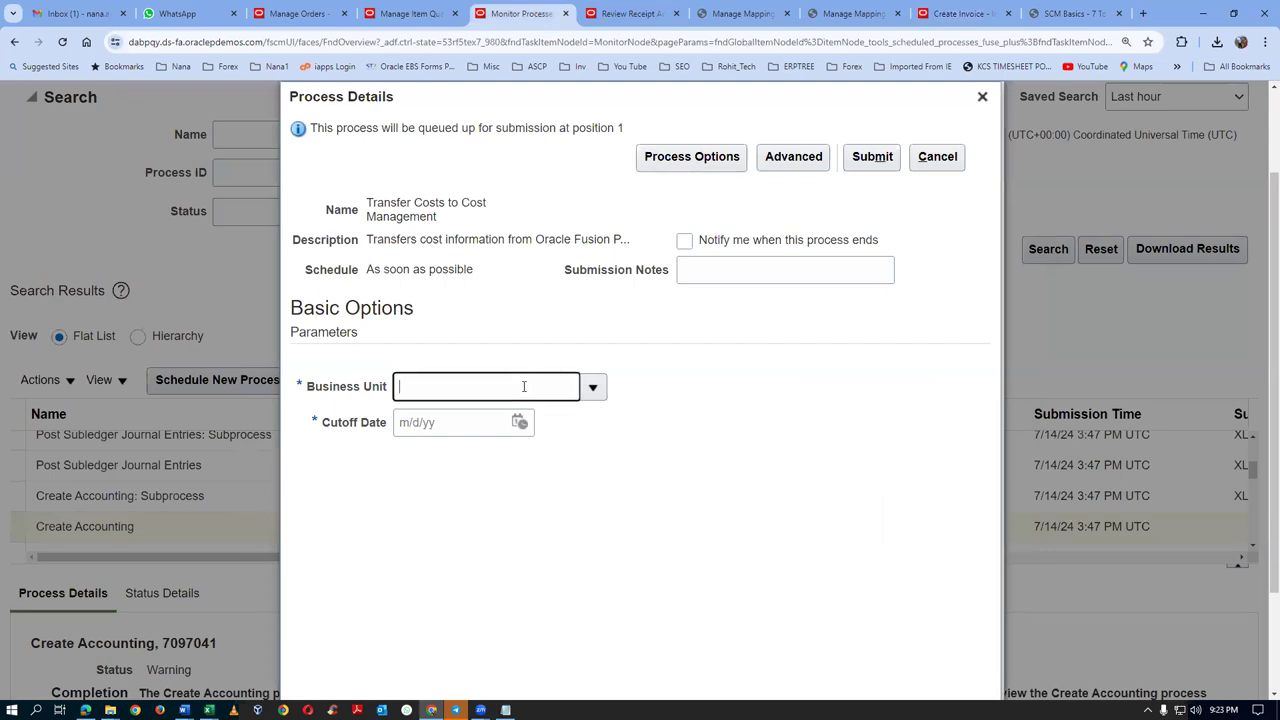
pyautogui.write('d02')
pyautogui.press('Tab')
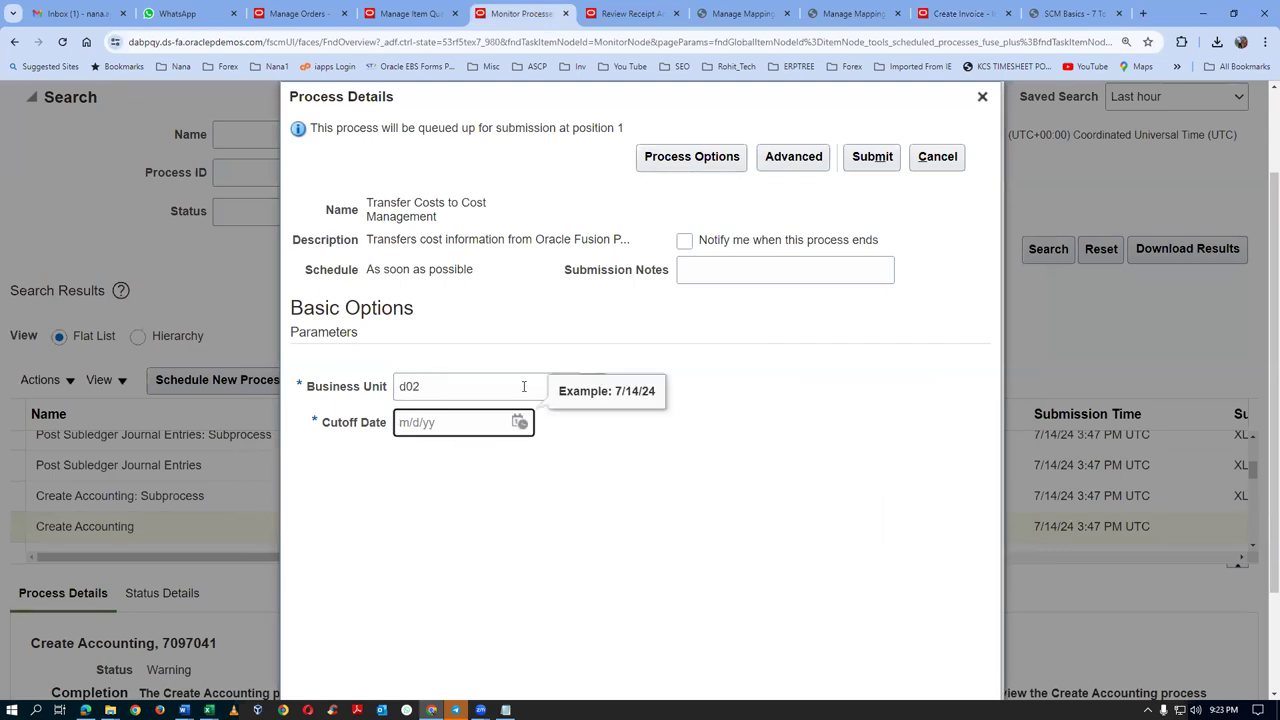
pyautogui.click(853, 163)
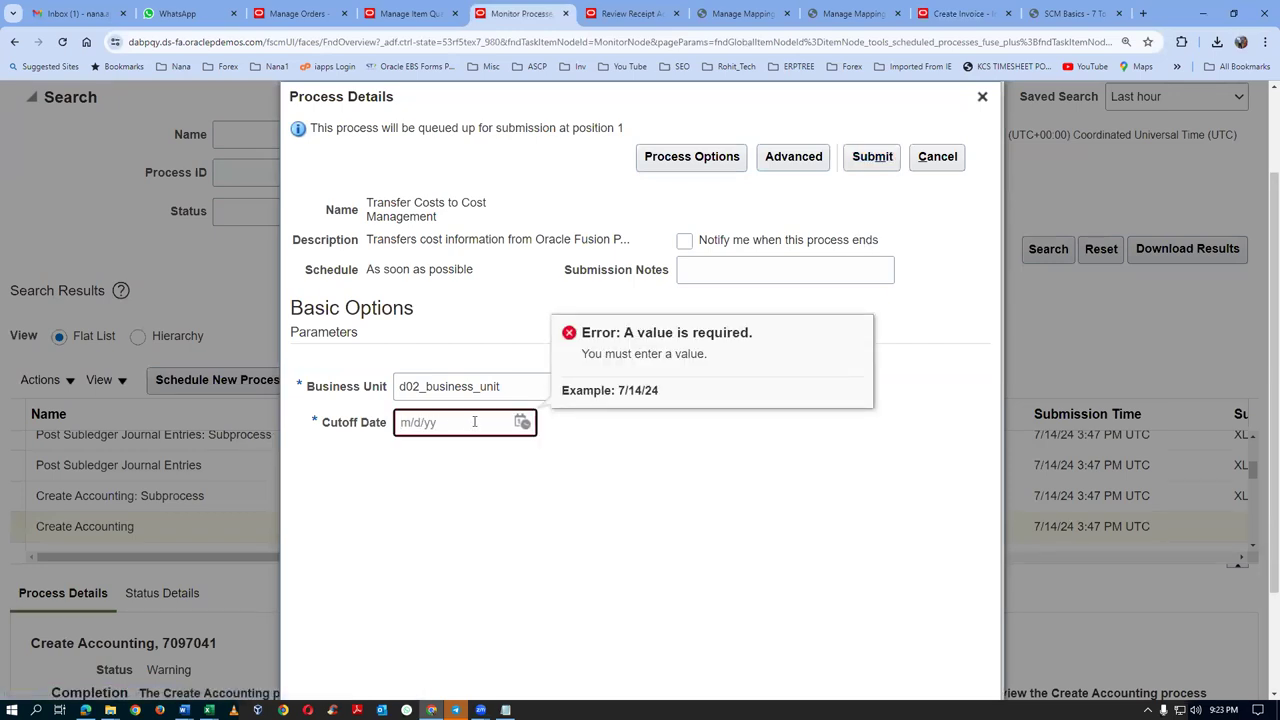
pyautogui.write('07/31/24')
pyautogui.click(548, 465)
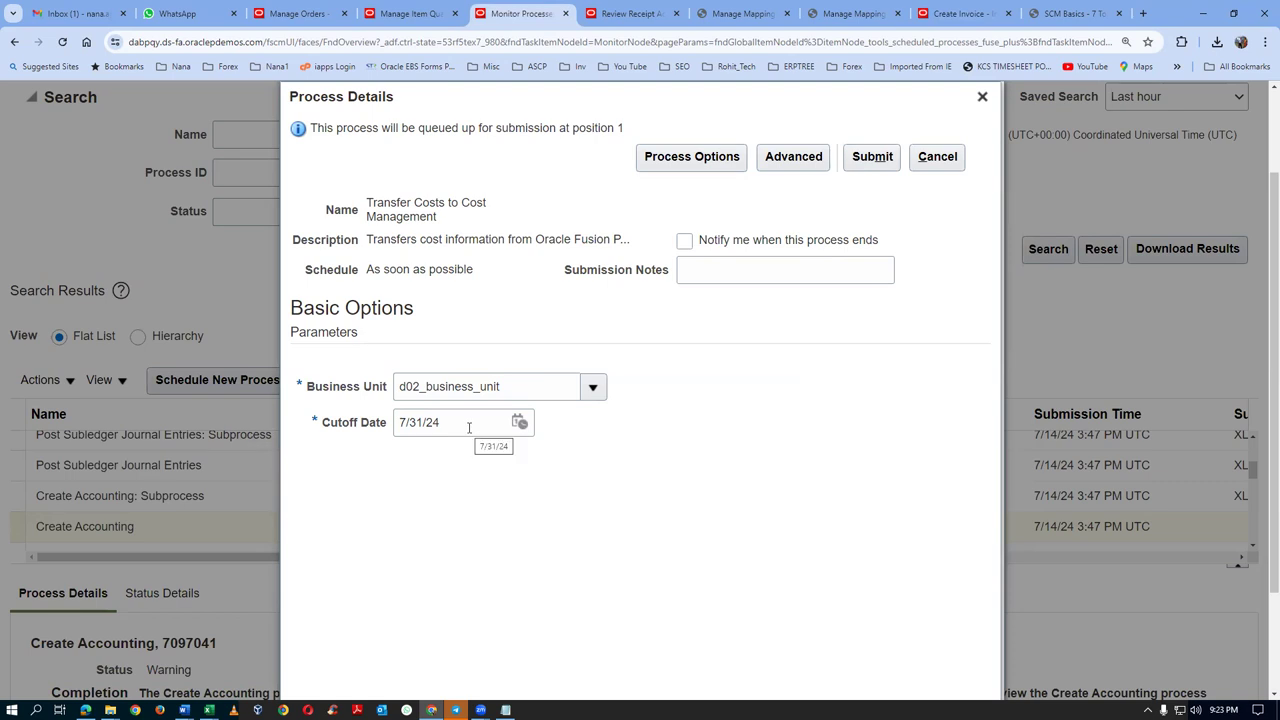
# Submit the Transfer Costs to Cost Management job, then refresh the process list and select its run to check the status
pyautogui.click(872, 162)
pyautogui.click(862, 298)
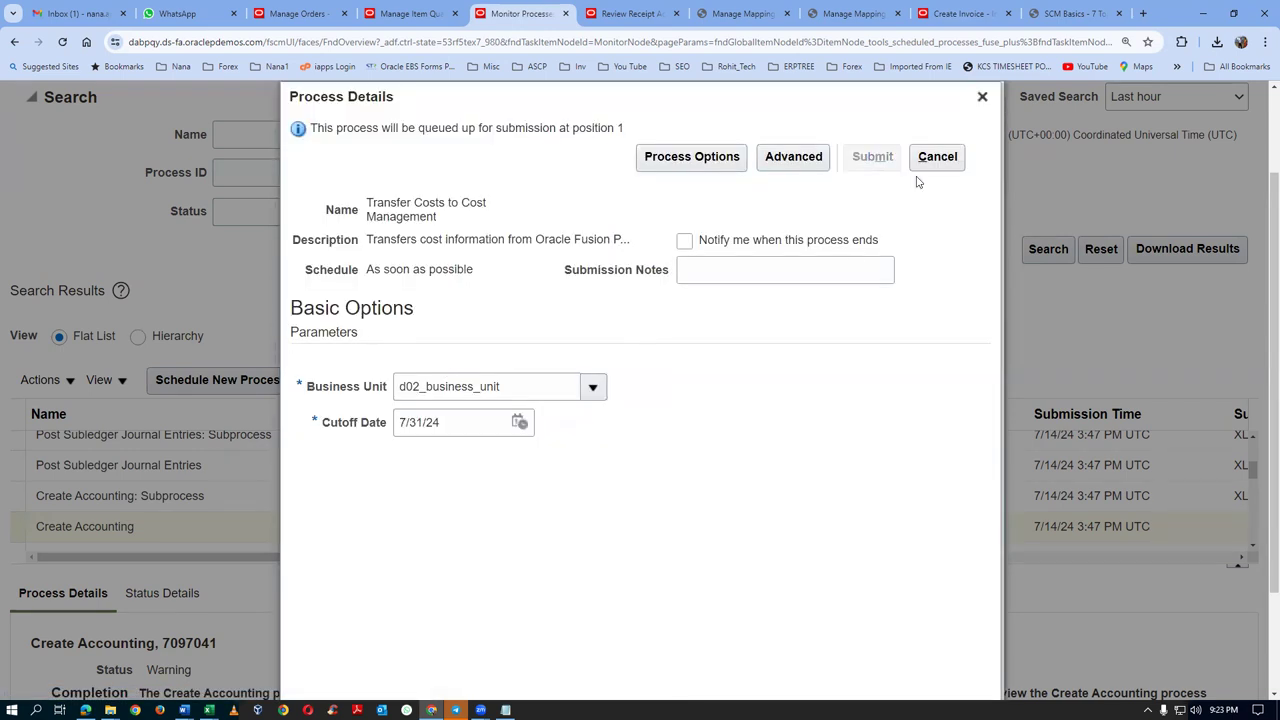
pyautogui.click(982, 97)
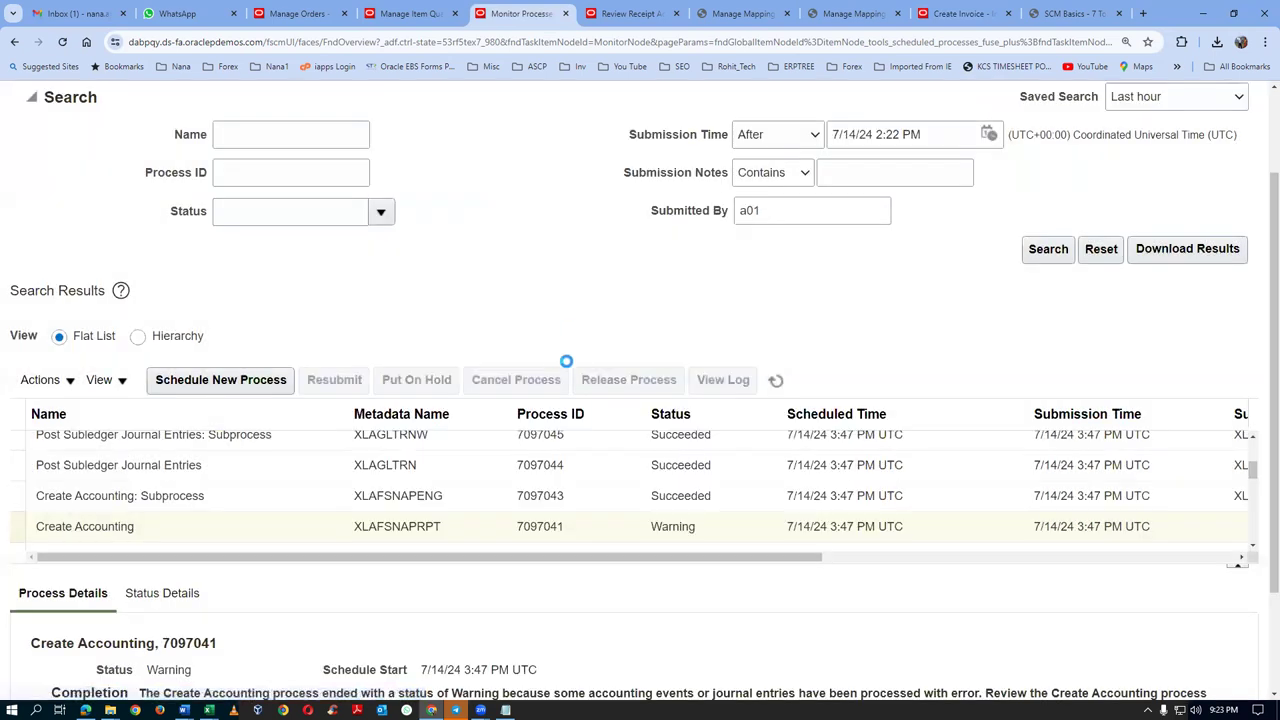
pyautogui.click(777, 381)
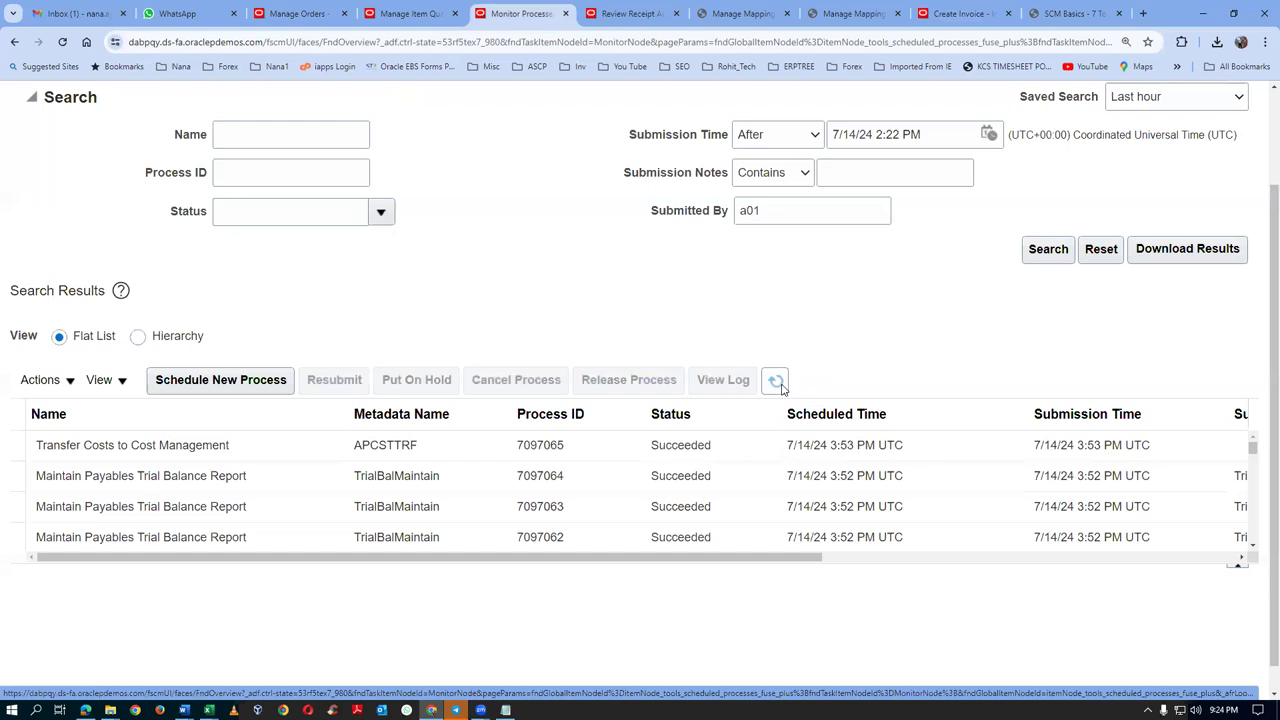
pyautogui.click(562, 447)
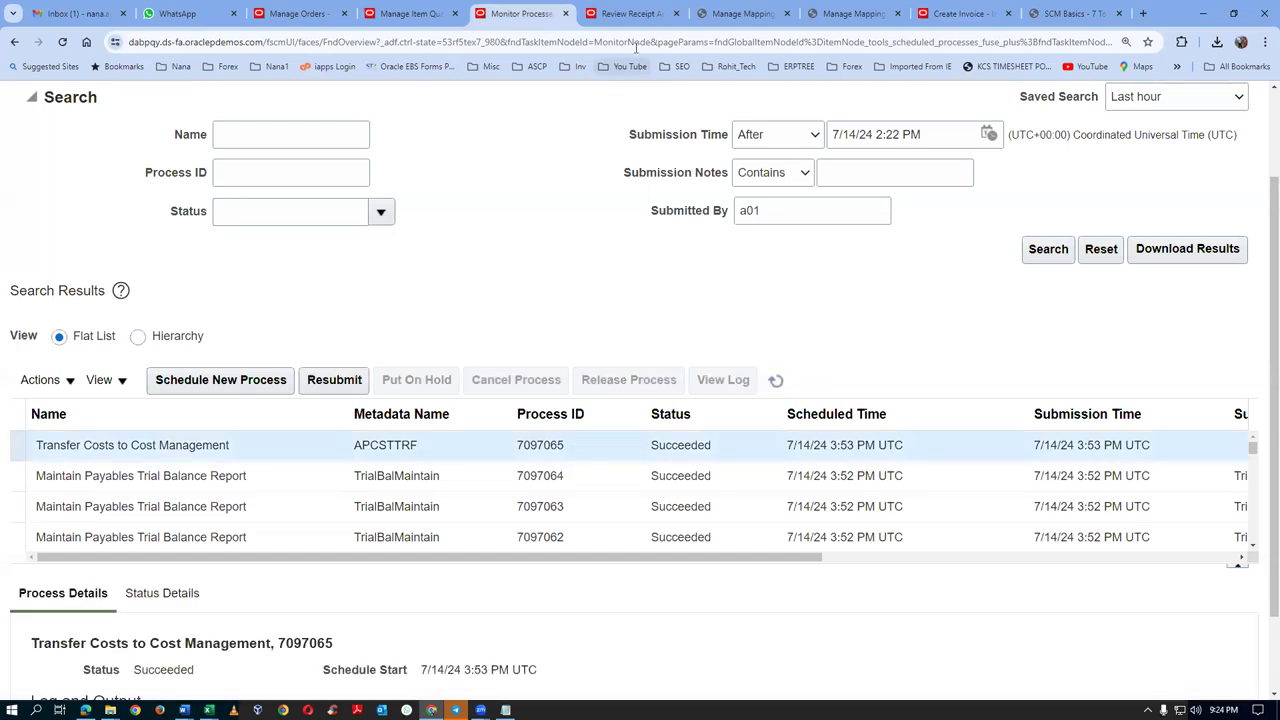
# Leave the receipt accounting review for the Receipt Accounting overview, and open the Match Receipt Accruals process
pyautogui.click(620, 16)
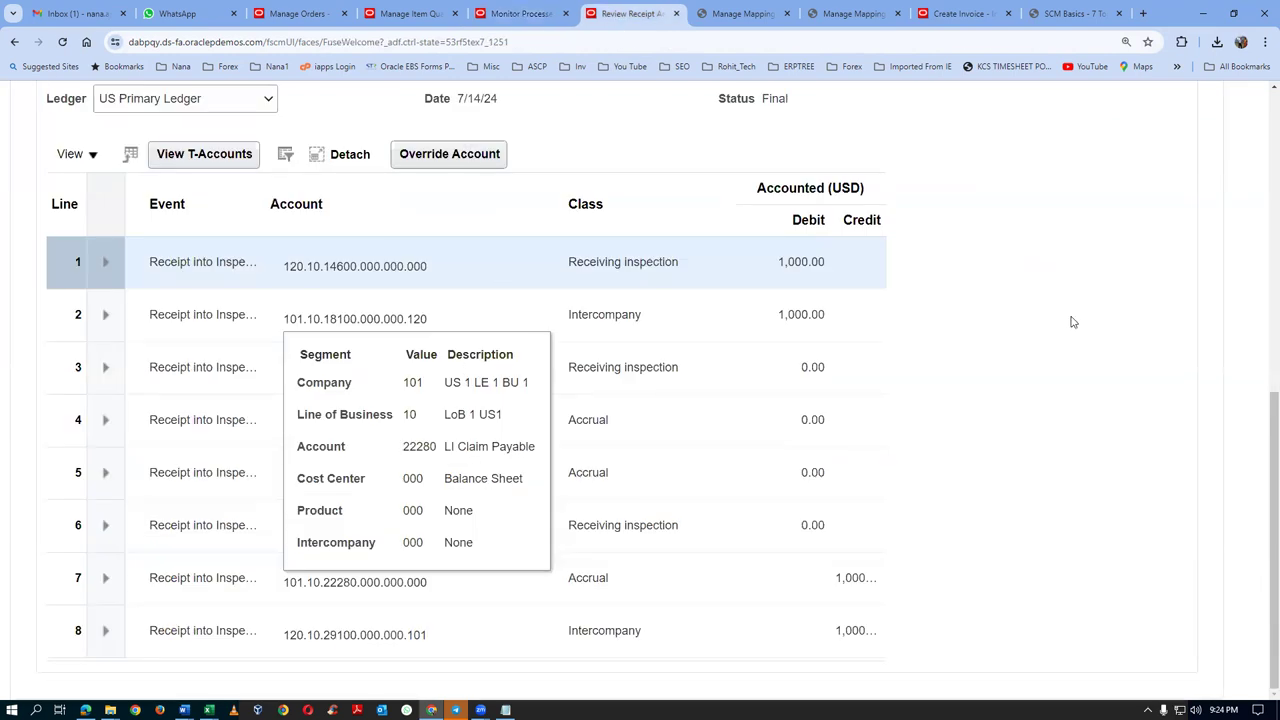
pyautogui.scroll(6, 1078, 320)
pyautogui.click(1166, 262)
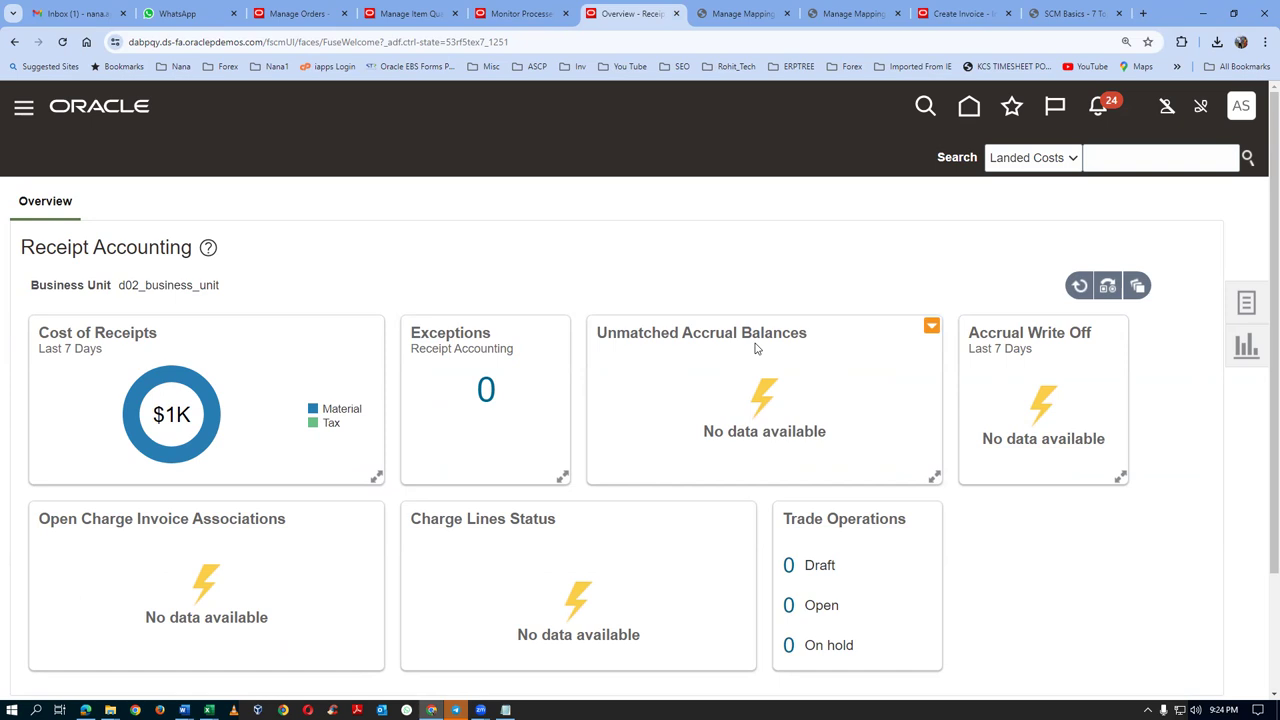
pyautogui.click(1246, 305)
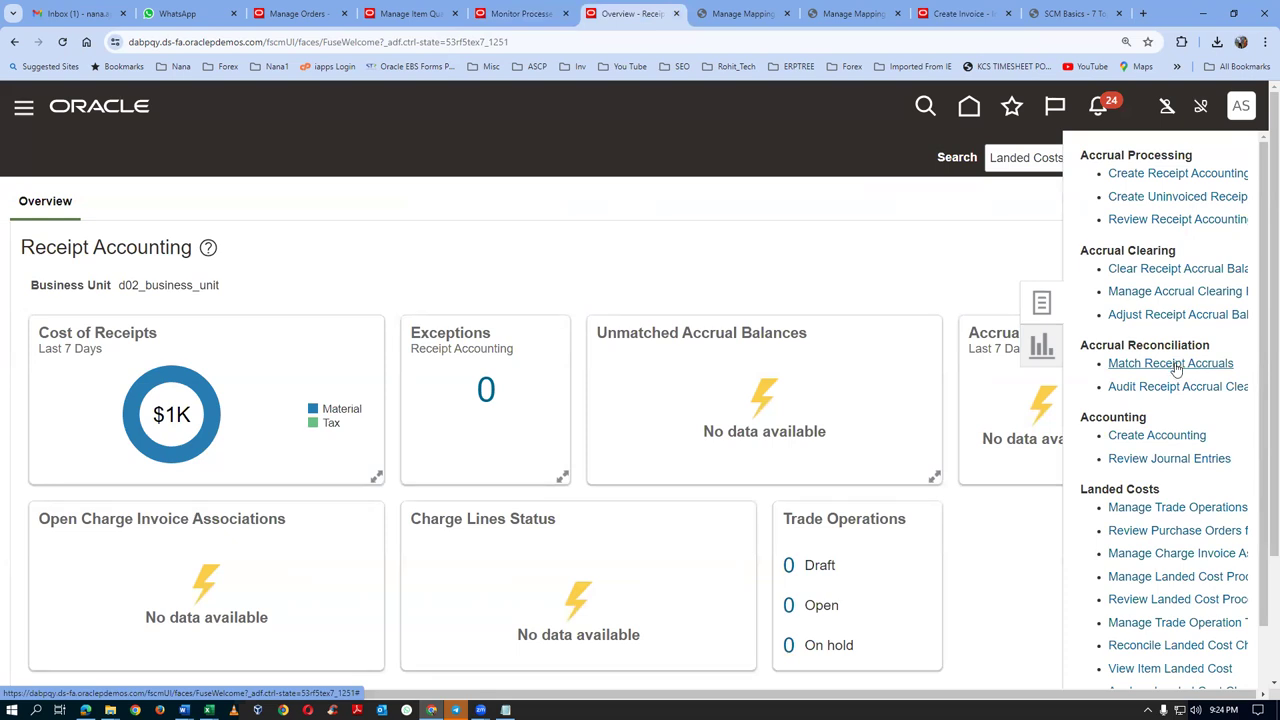
pyautogui.moveTo(1097, 343); pyautogui.dragTo(1188, 345)
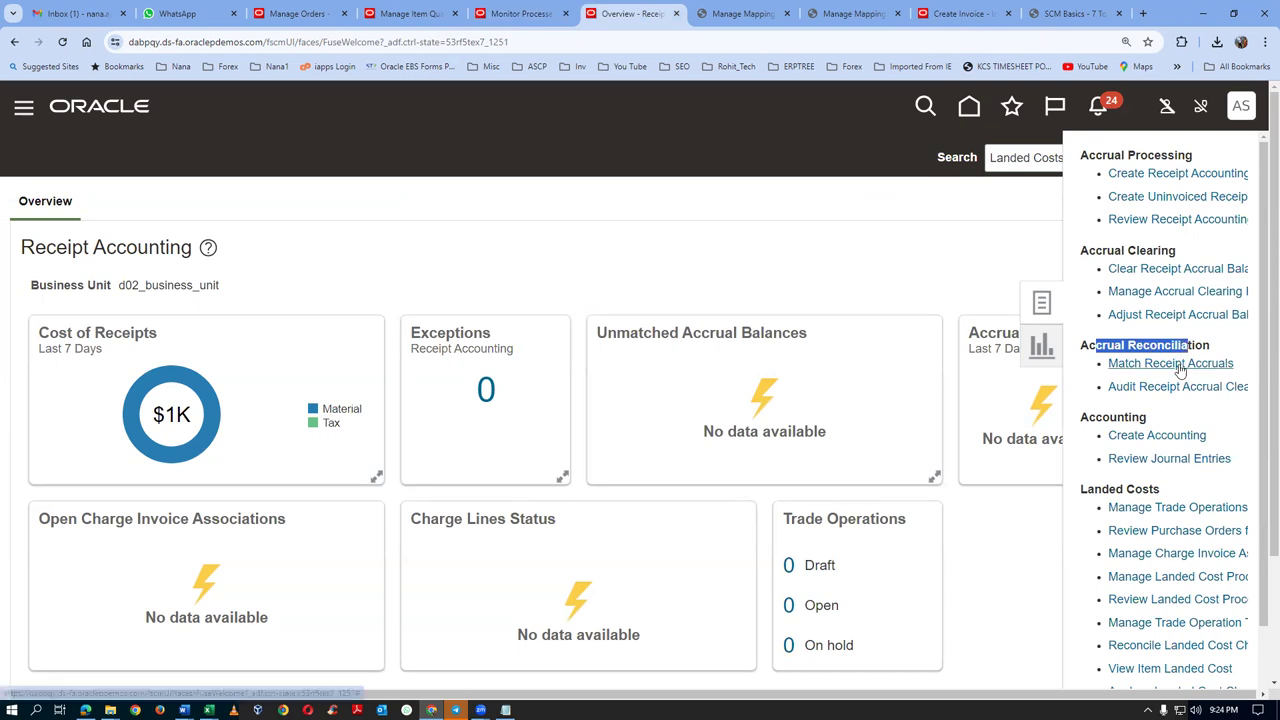
pyautogui.click(1178, 364)
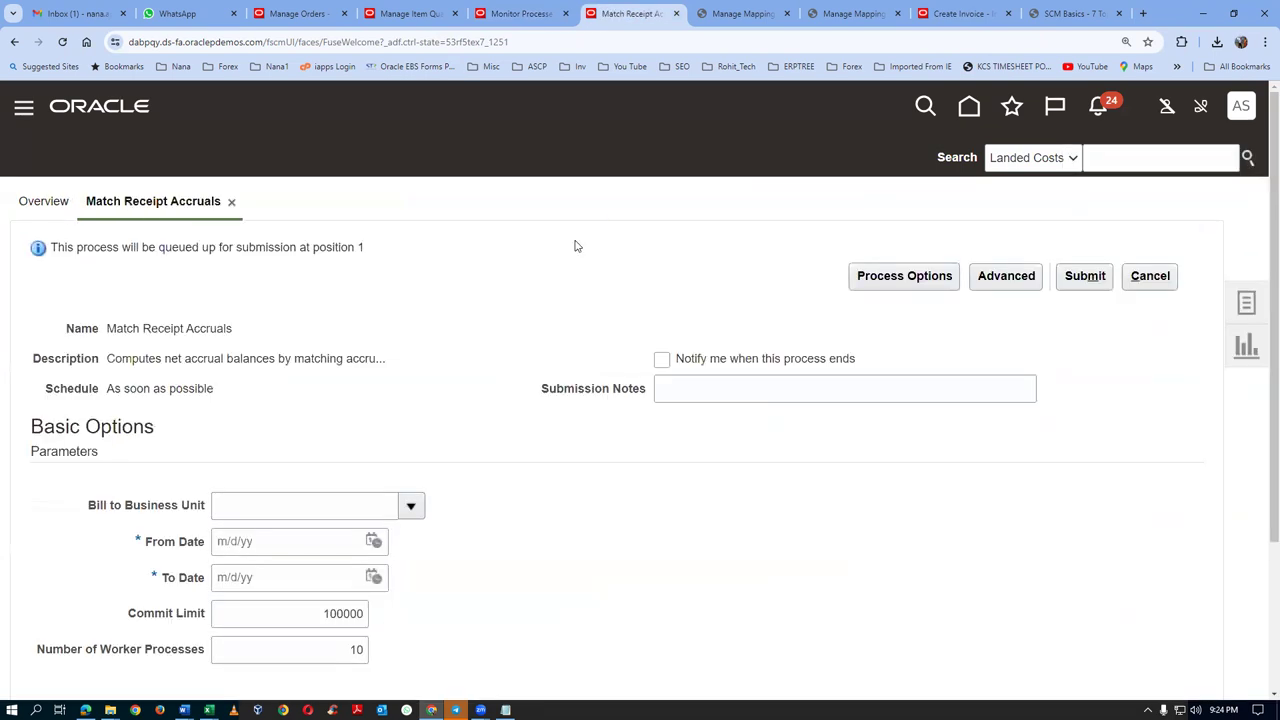
# Submit Match Receipt Accruals for bill-to business unit d02_business_unit, from 7/1/24 to 7/31/24
pyautogui.click(314, 498)
pyautogui.write('d02')
pyautogui.press('Tab')
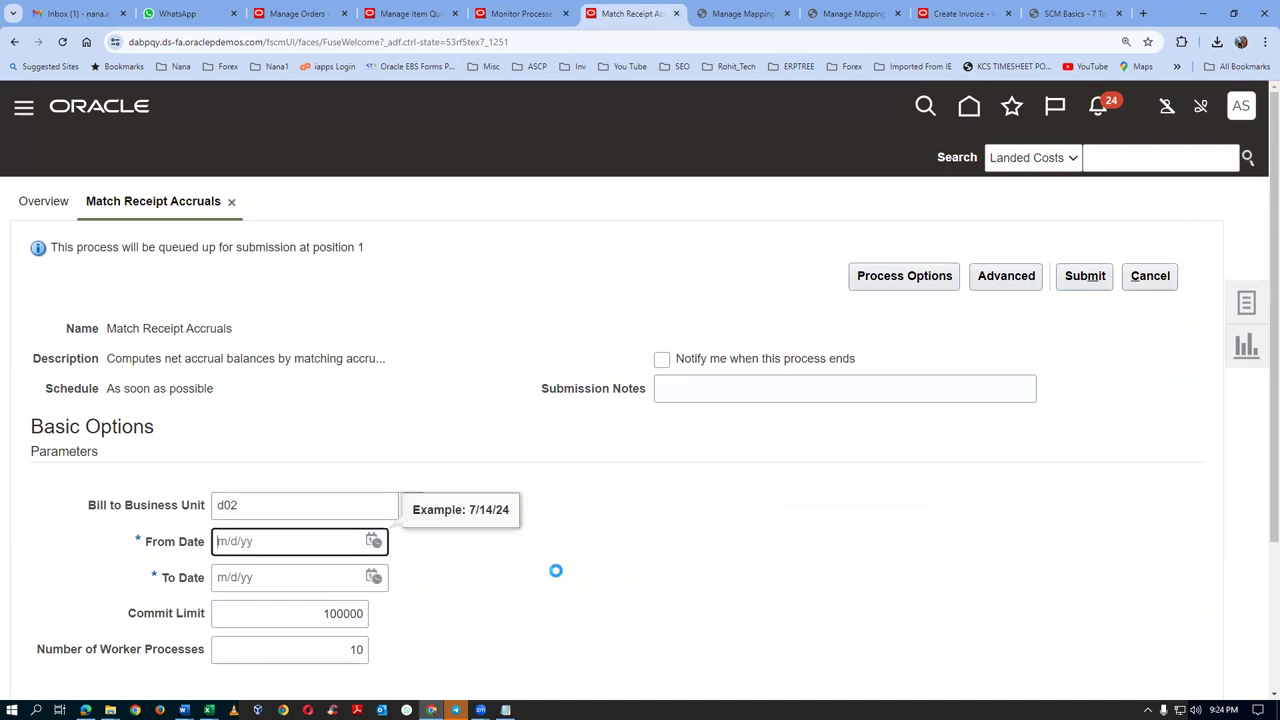
pyautogui.scroll(-2, 555, 572)
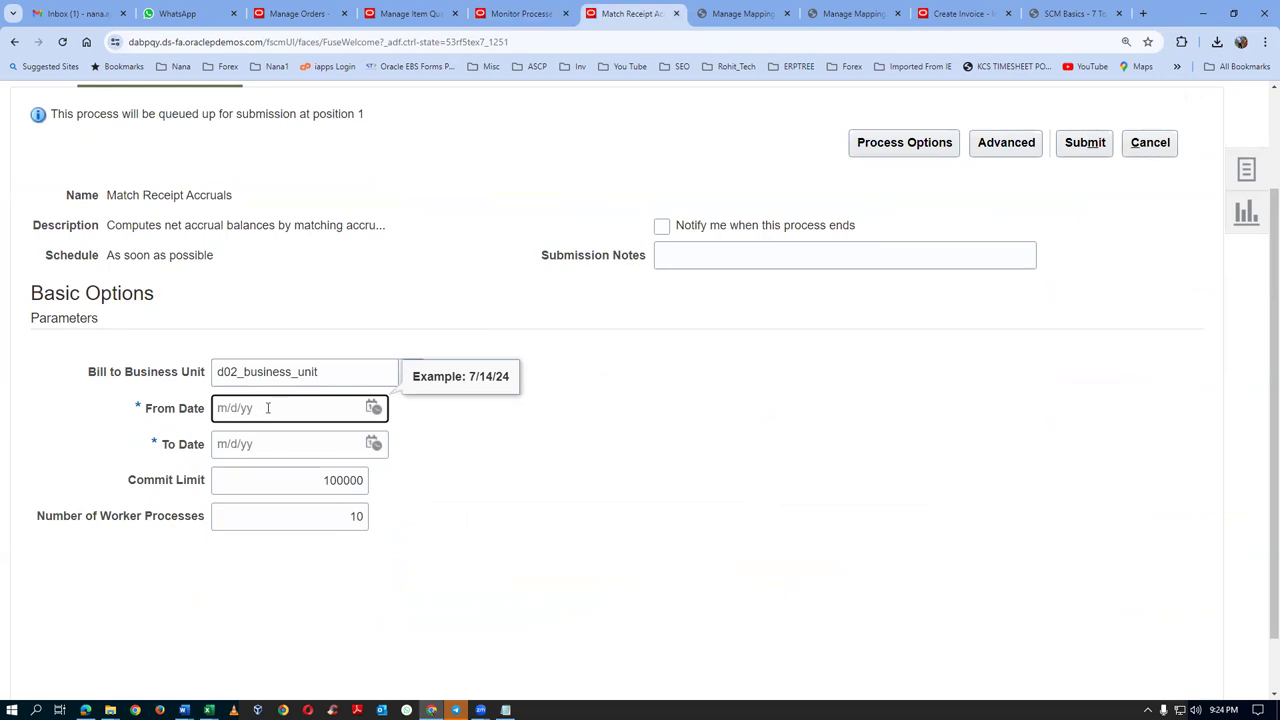
pyautogui.write('07/01/24')
pyautogui.press('Tab')
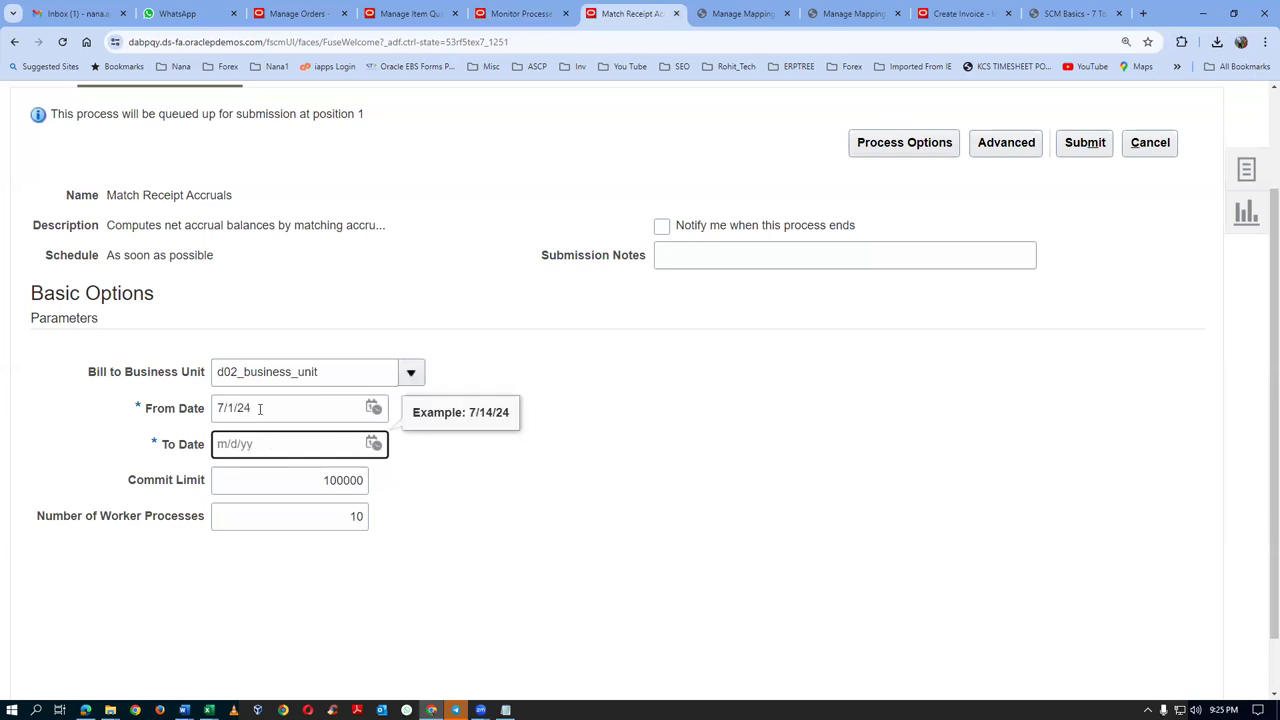
pyautogui.write('07/31/24')
pyautogui.click(545, 479)
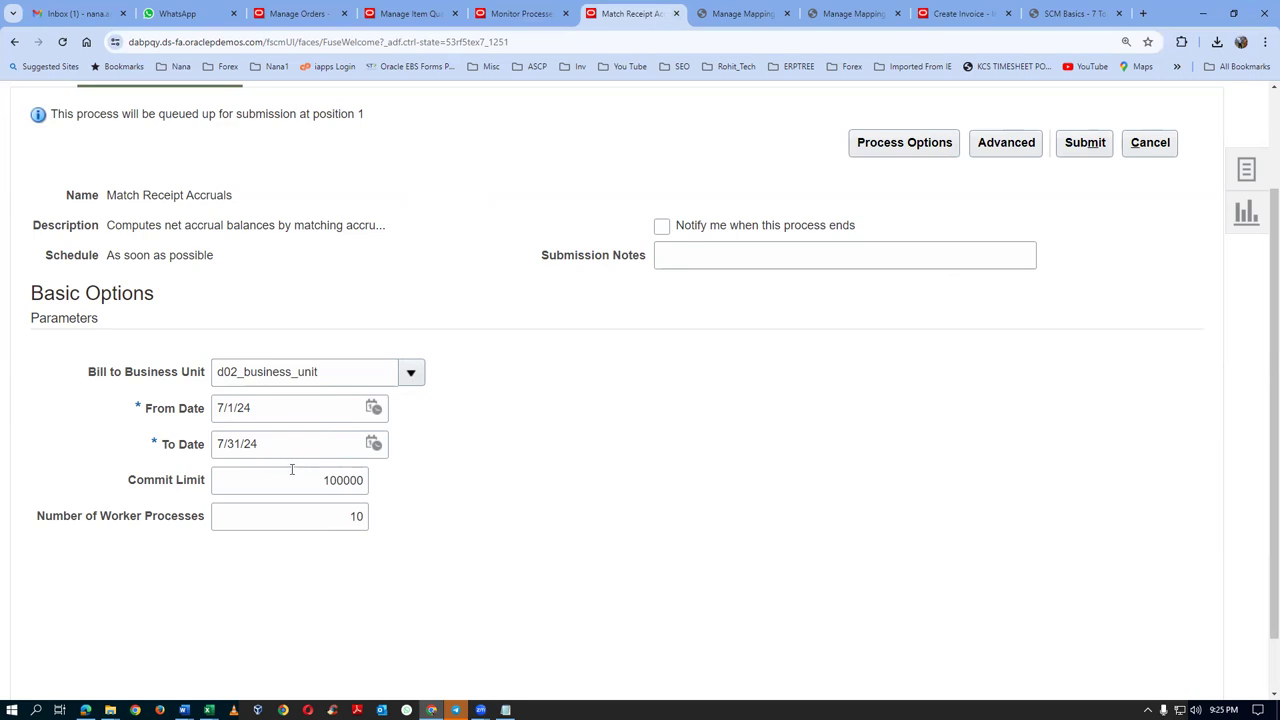
pyautogui.click(1080, 150)
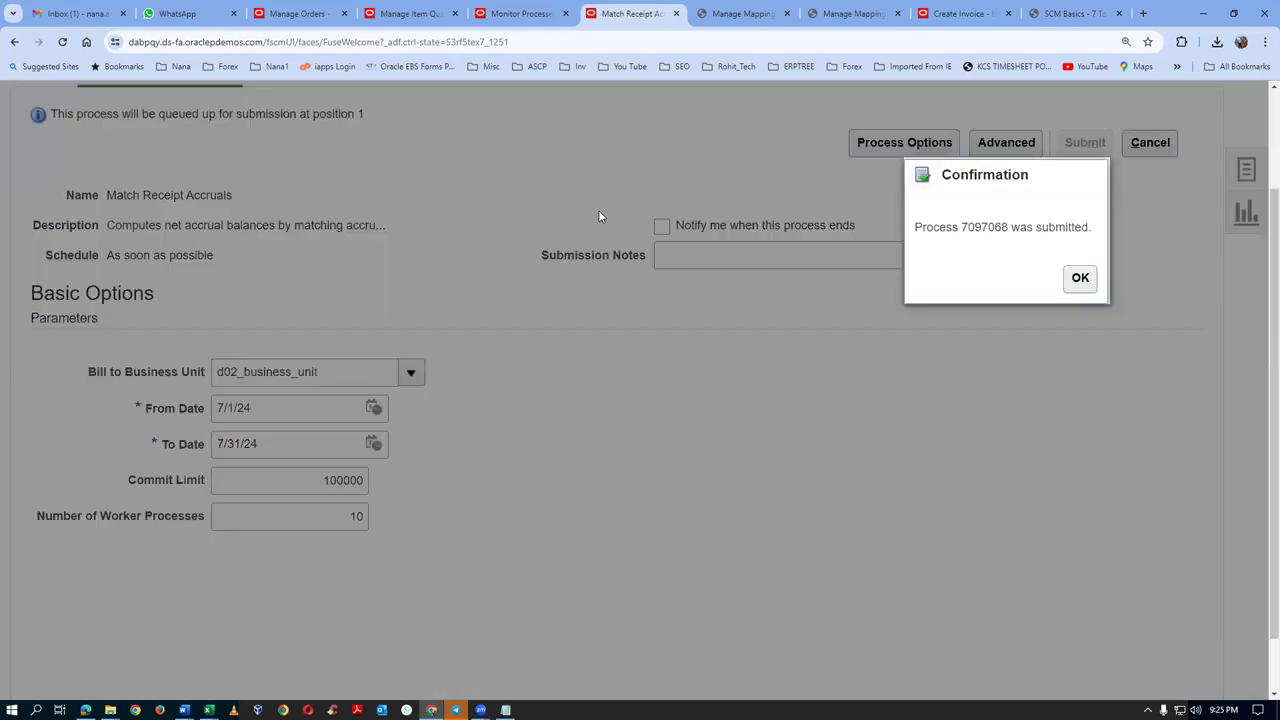
pyautogui.click(1078, 278)
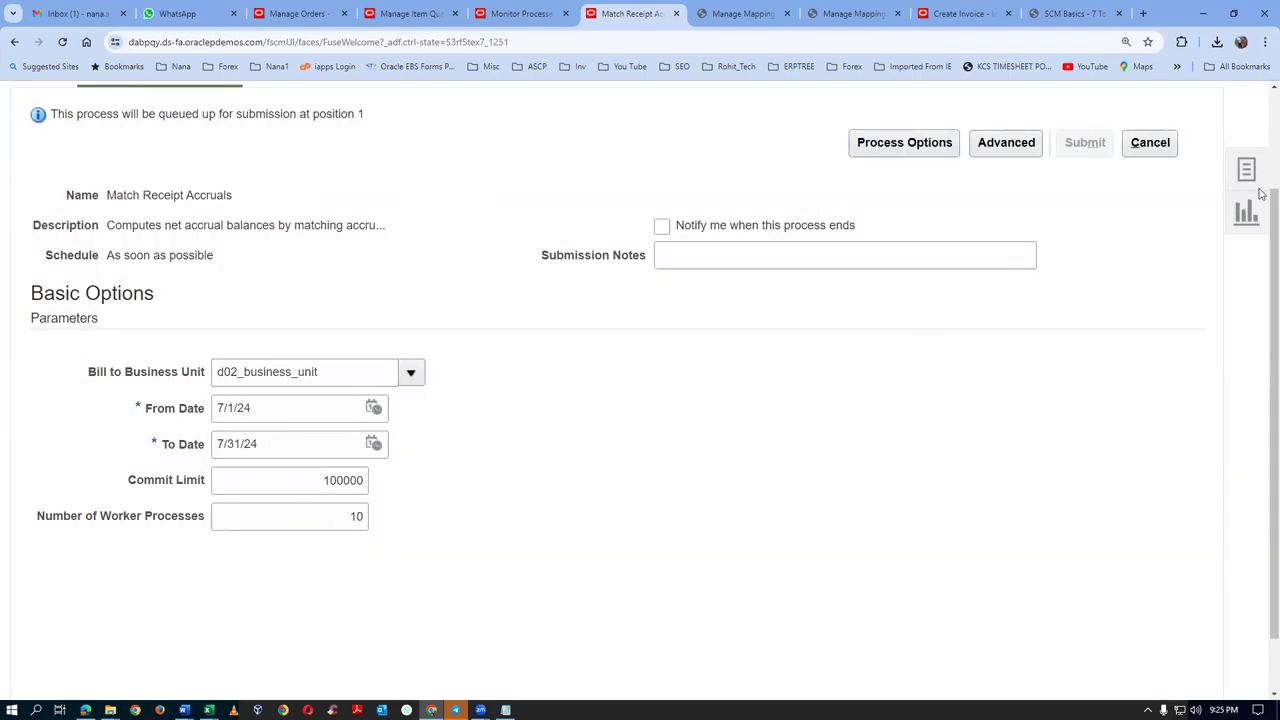
# Switch to the scheduled processes list and refresh it to check the status of the Match Receipt Accruals run
pyautogui.scroll(2, 1262, 194)
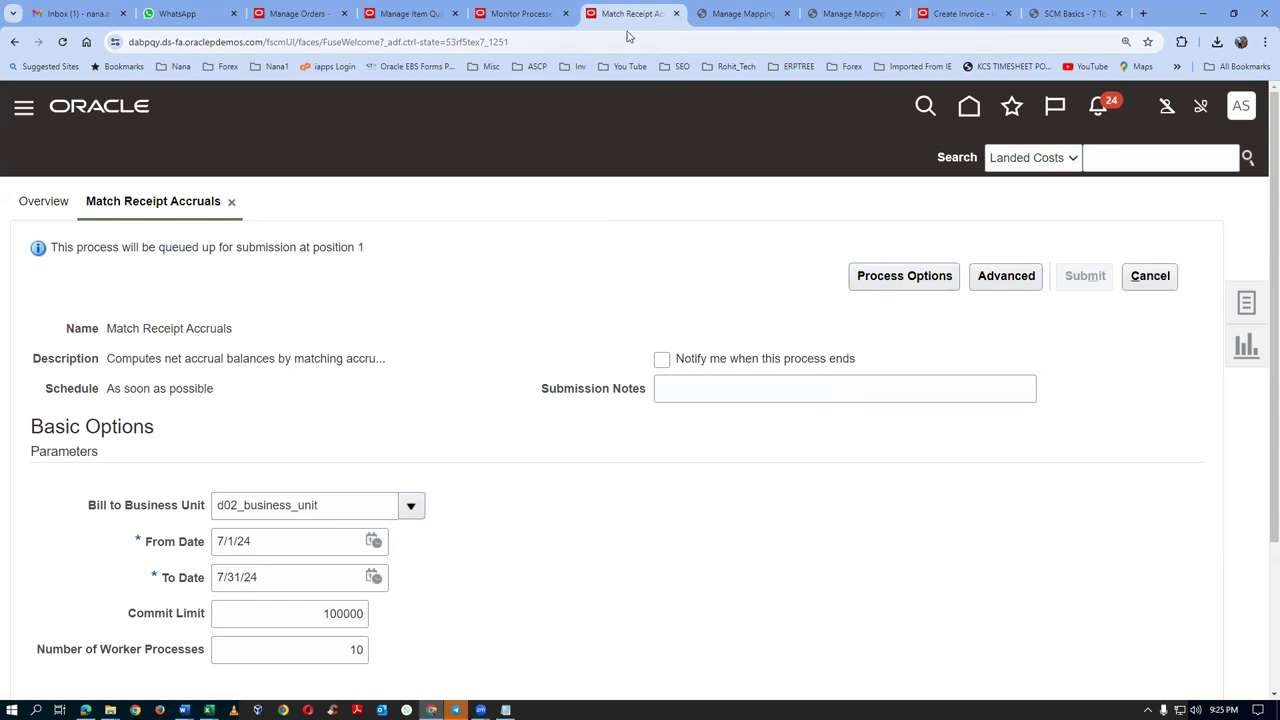
pyautogui.click(514, 24)
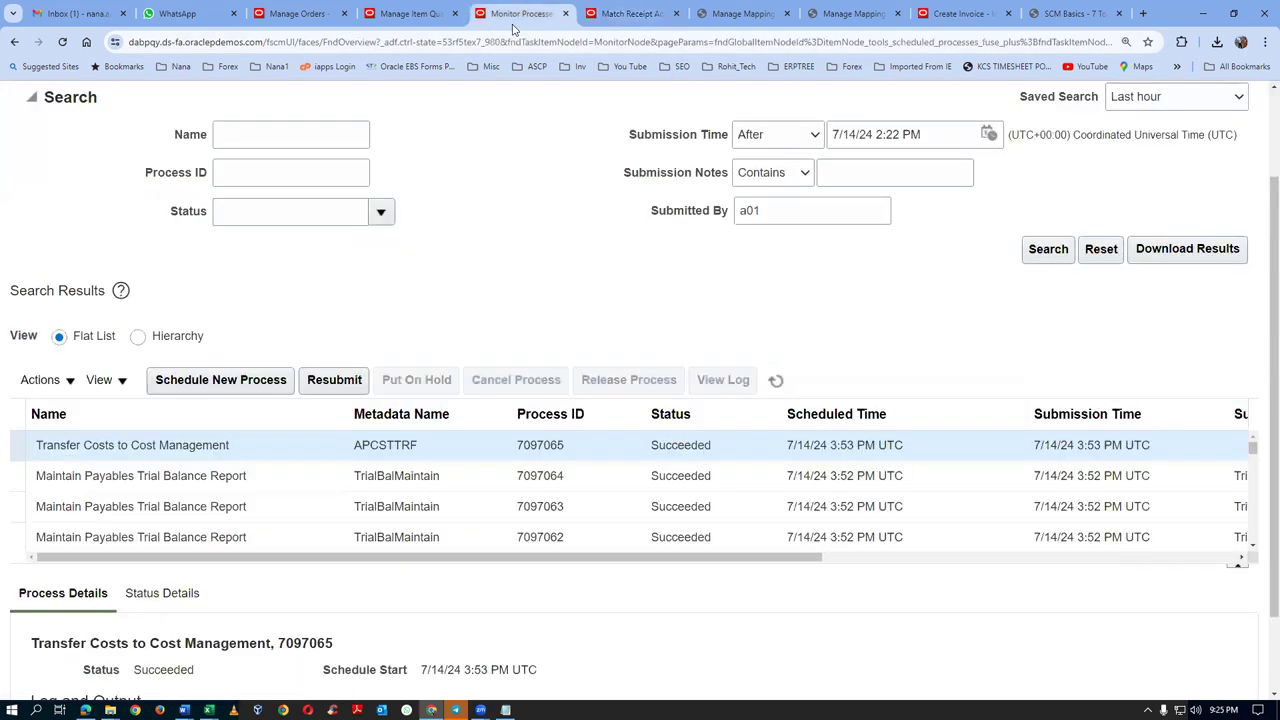
pyautogui.click(777, 381)
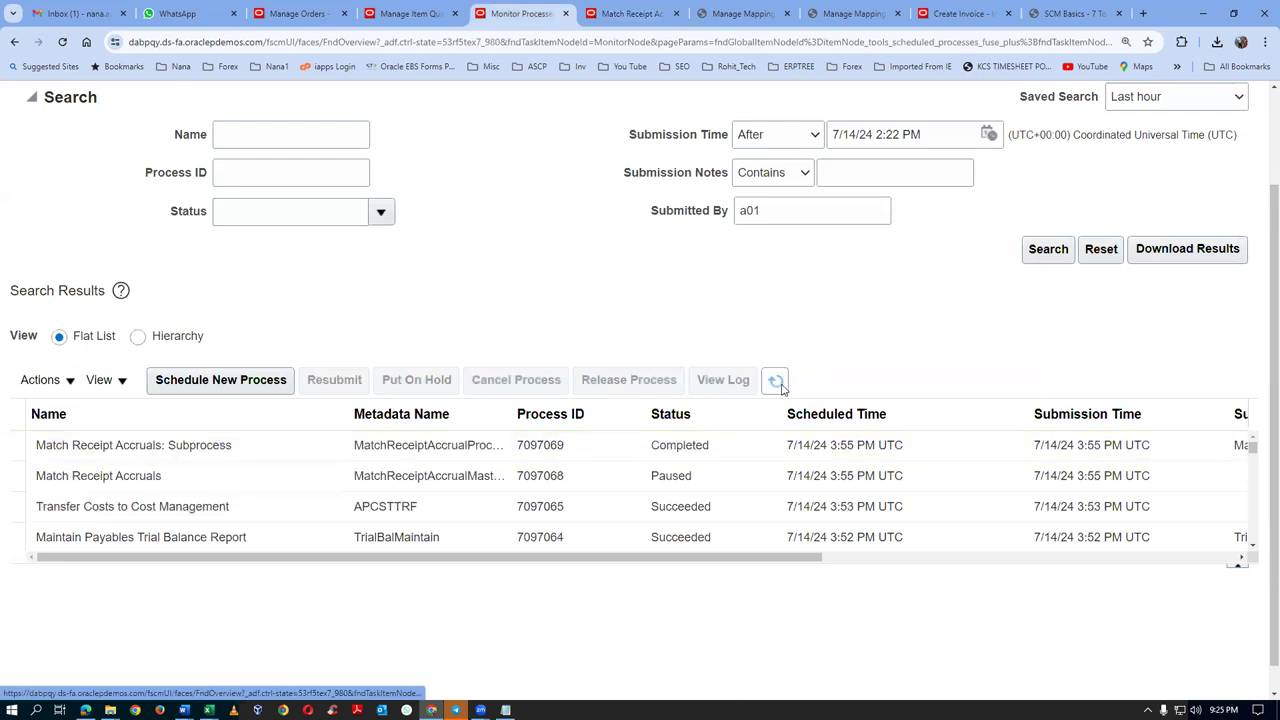
pyautogui.click(777, 382)
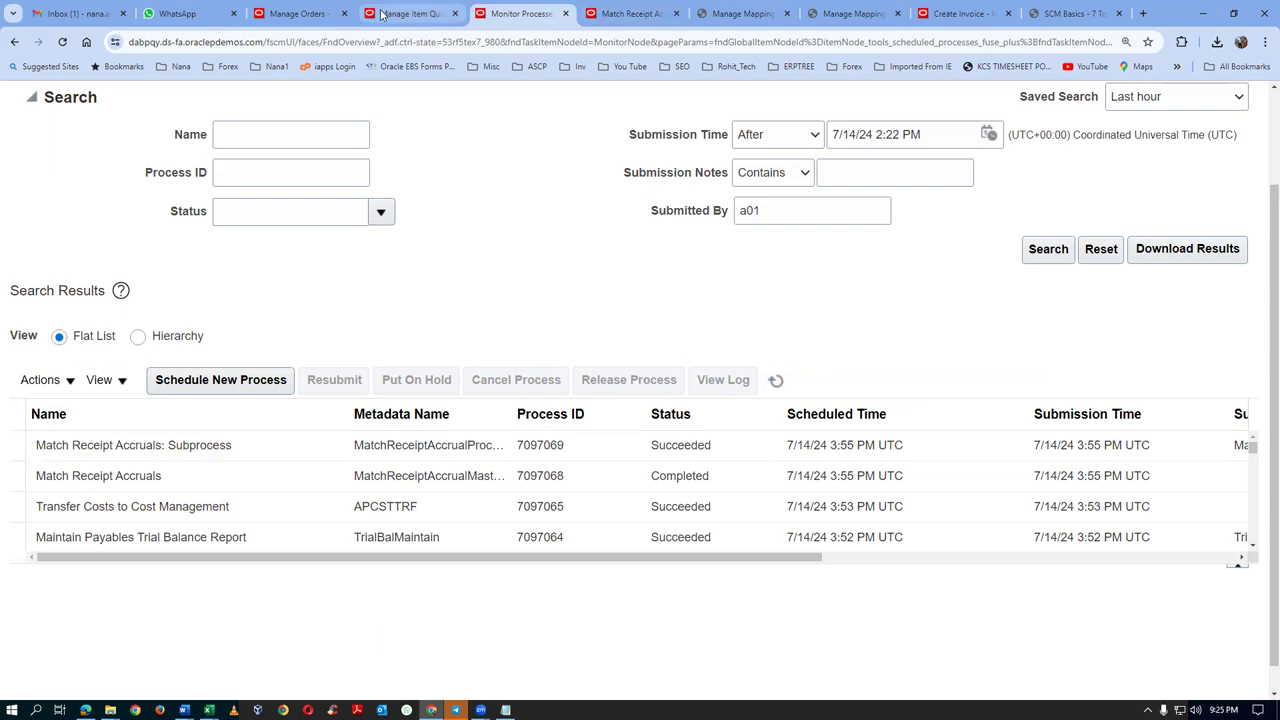
# Close the Match Receipt Accruals page and refresh the Receipt Accounting overview to review the unmatched accrual balances
pyautogui.click(632, 13)
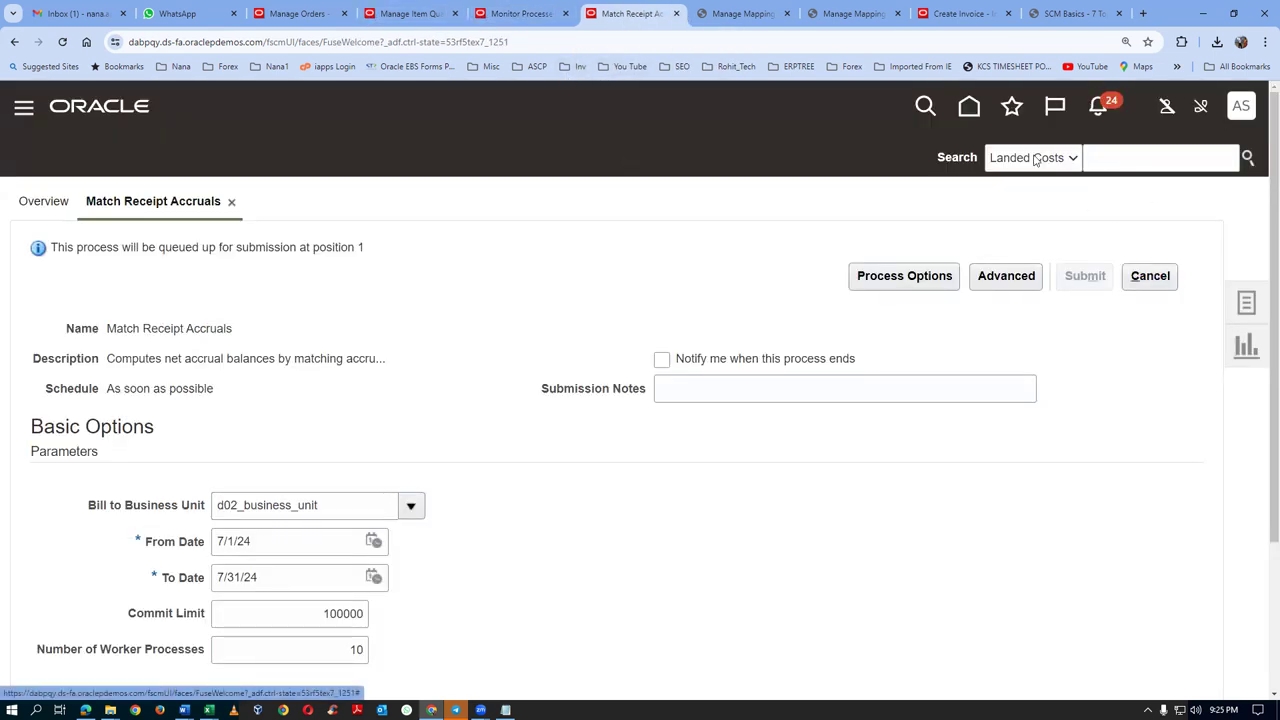
pyautogui.click(231, 202)
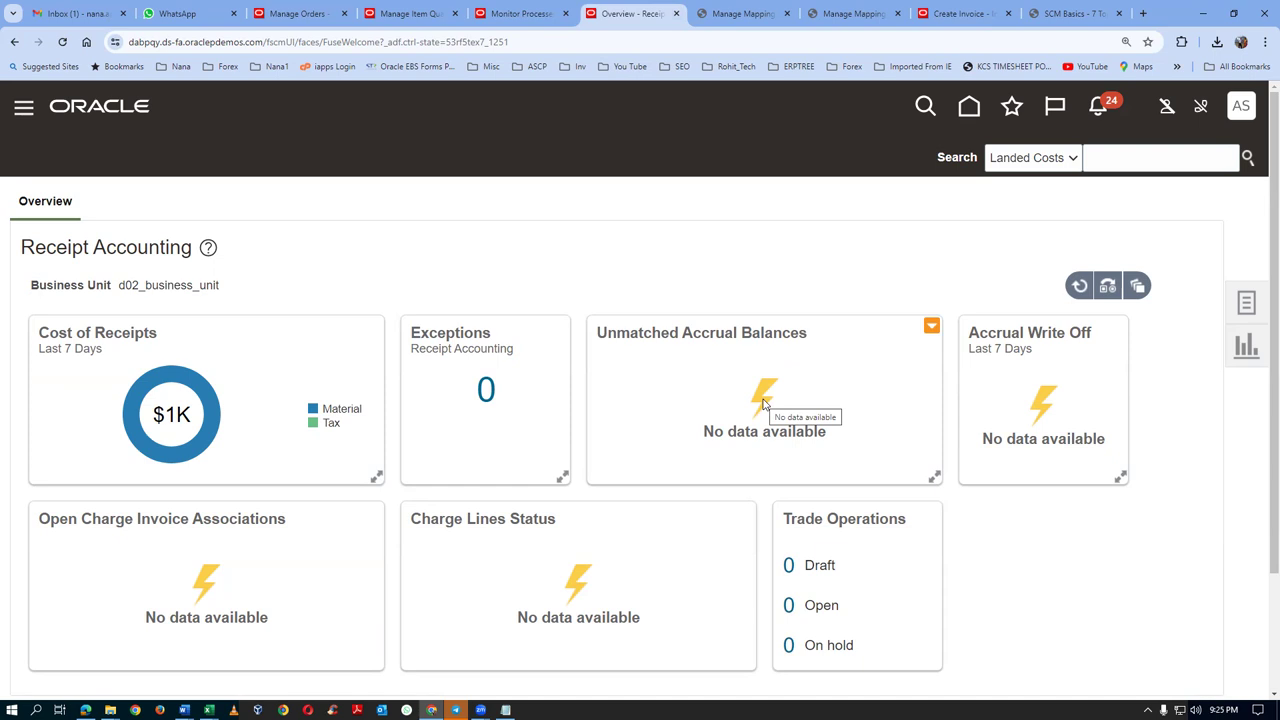
pyautogui.click(1081, 286)
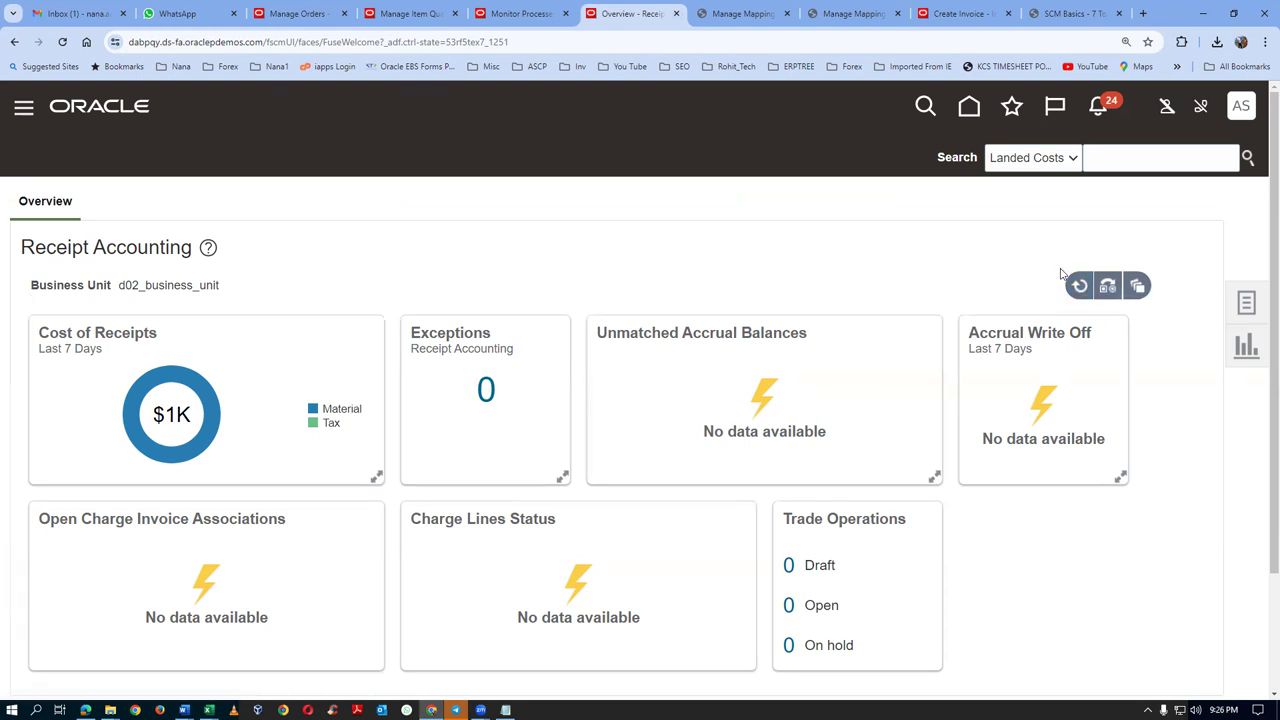
pyautogui.click(1080, 286)
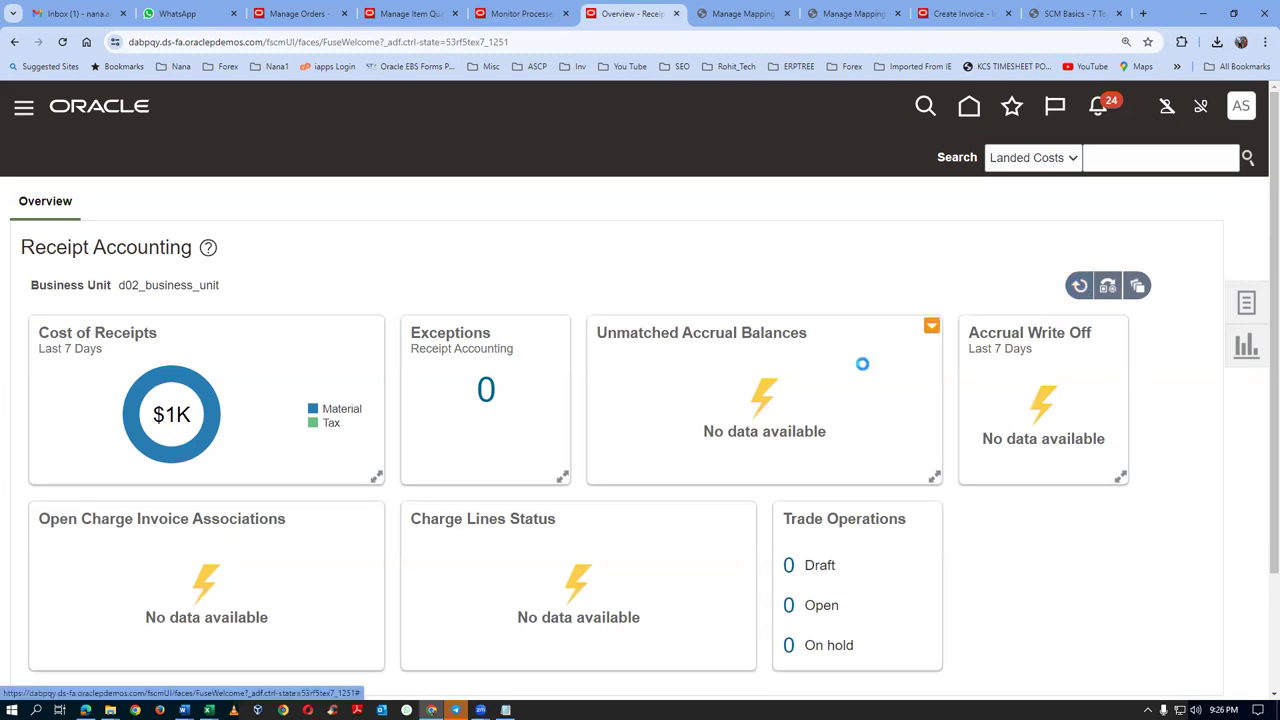
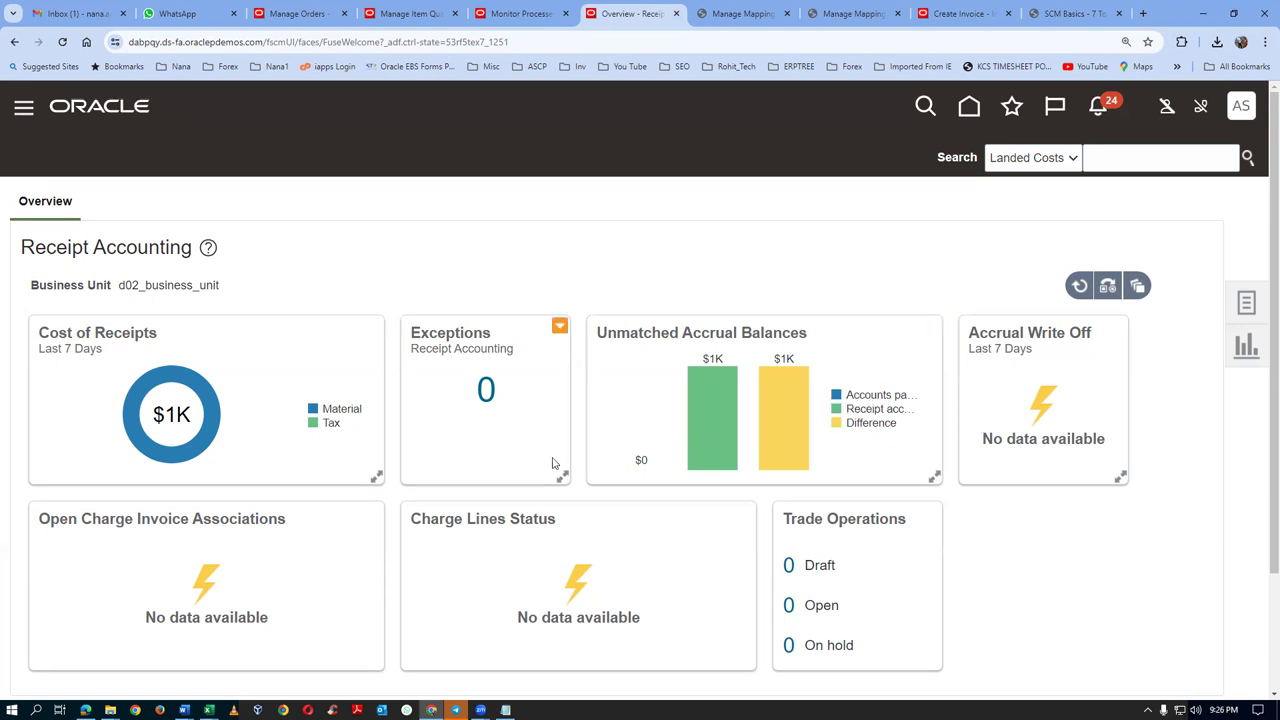
pyautogui.moveTo(624, 473)
# Close the Manage Mapping Sets page that holds the D021 account mapping, and return to the Receipt Accounting overview
pyautogui.click(962, 13)
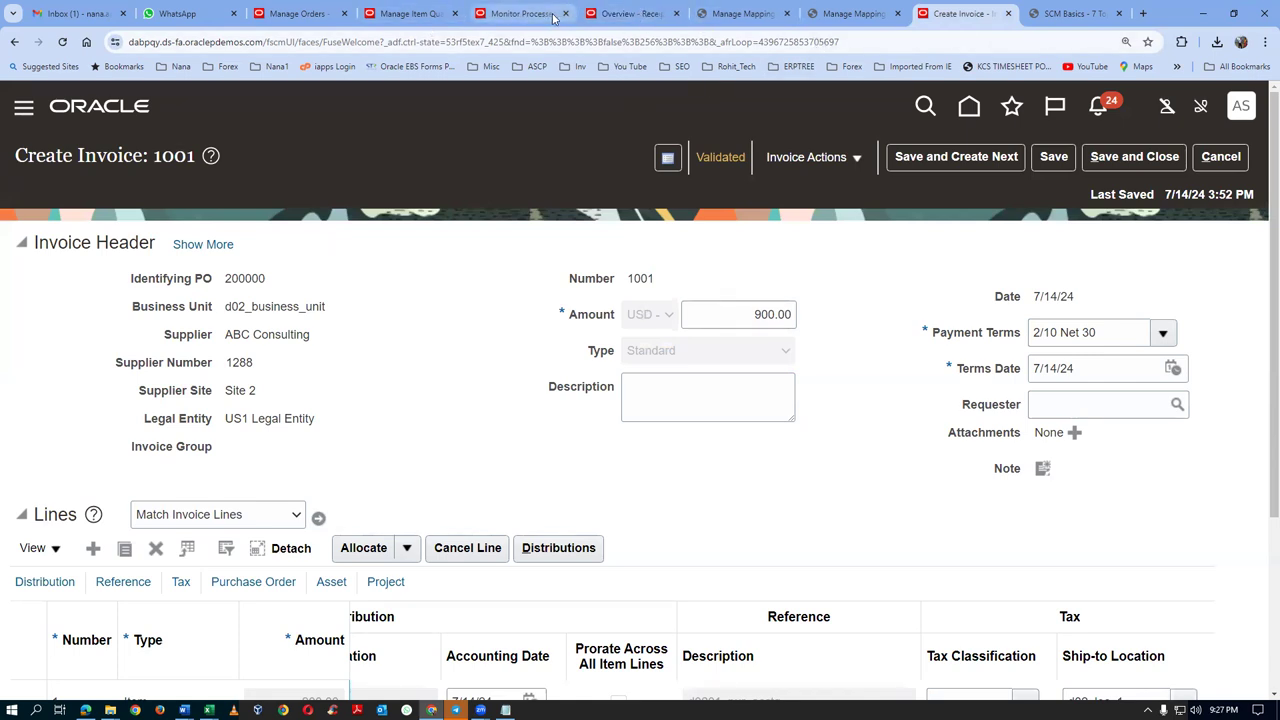
pyautogui.click(855, 14)
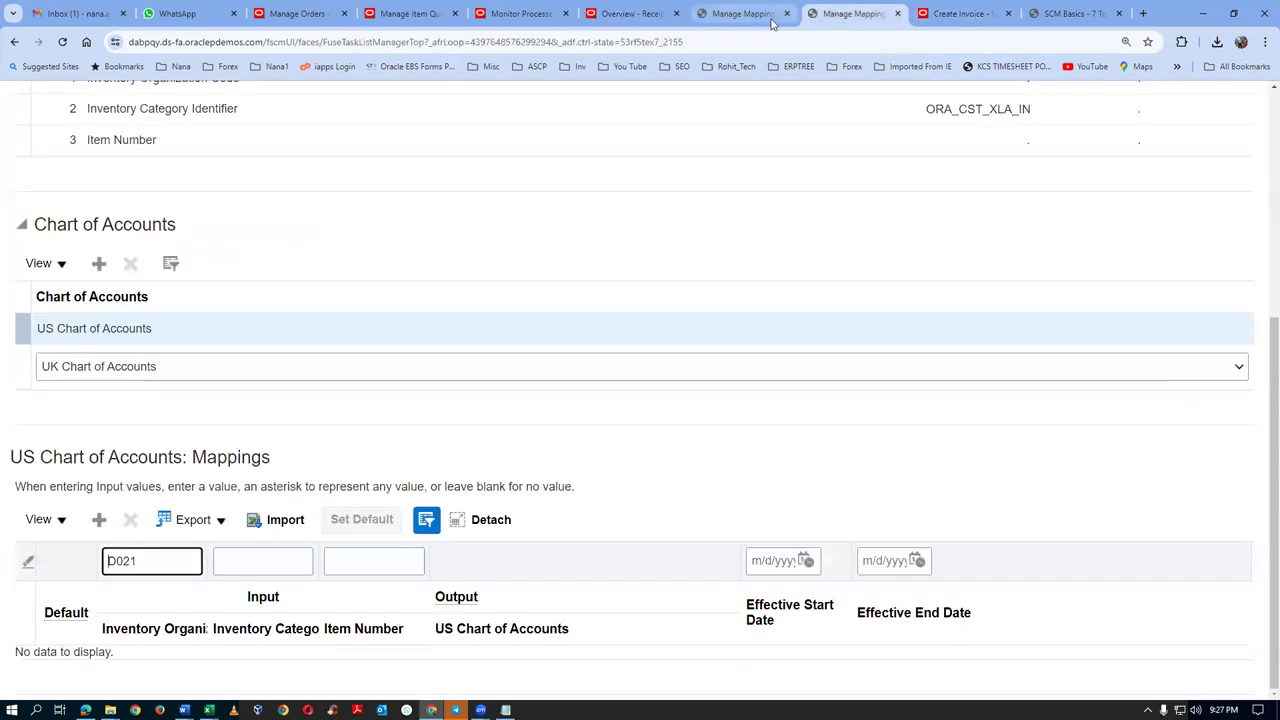
pyautogui.click(752, 13)
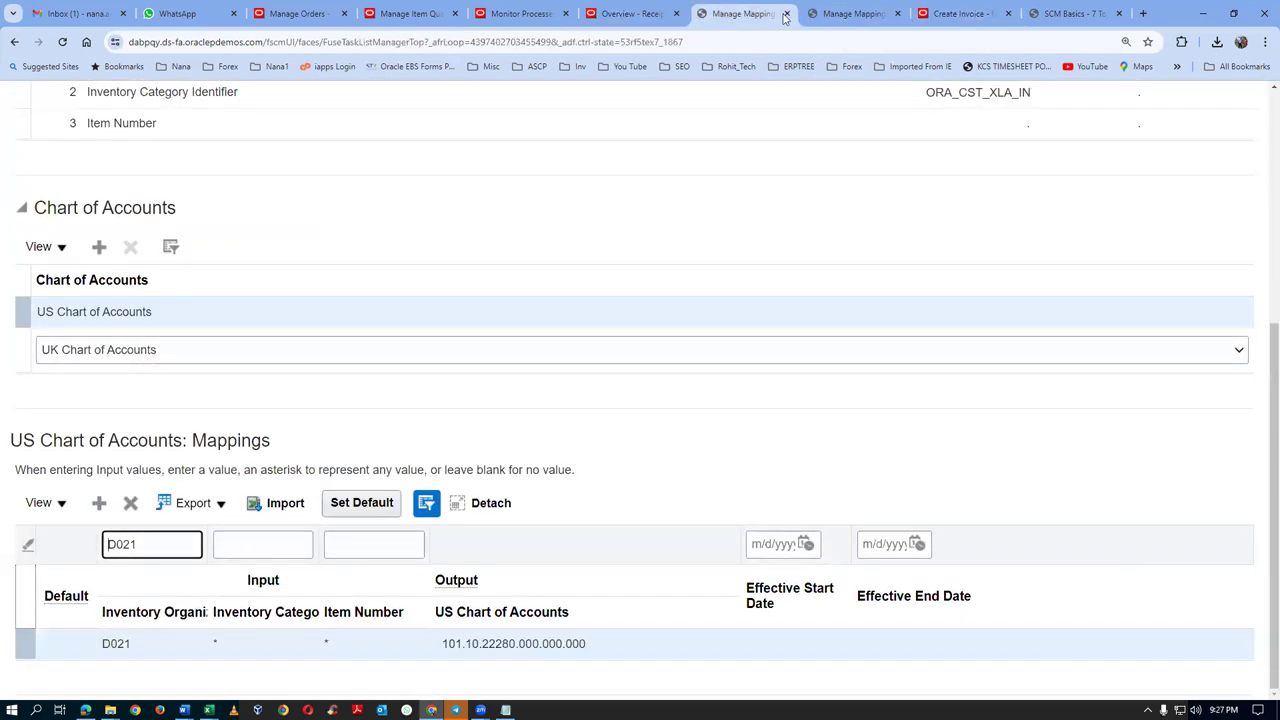
pyautogui.click(787, 13)
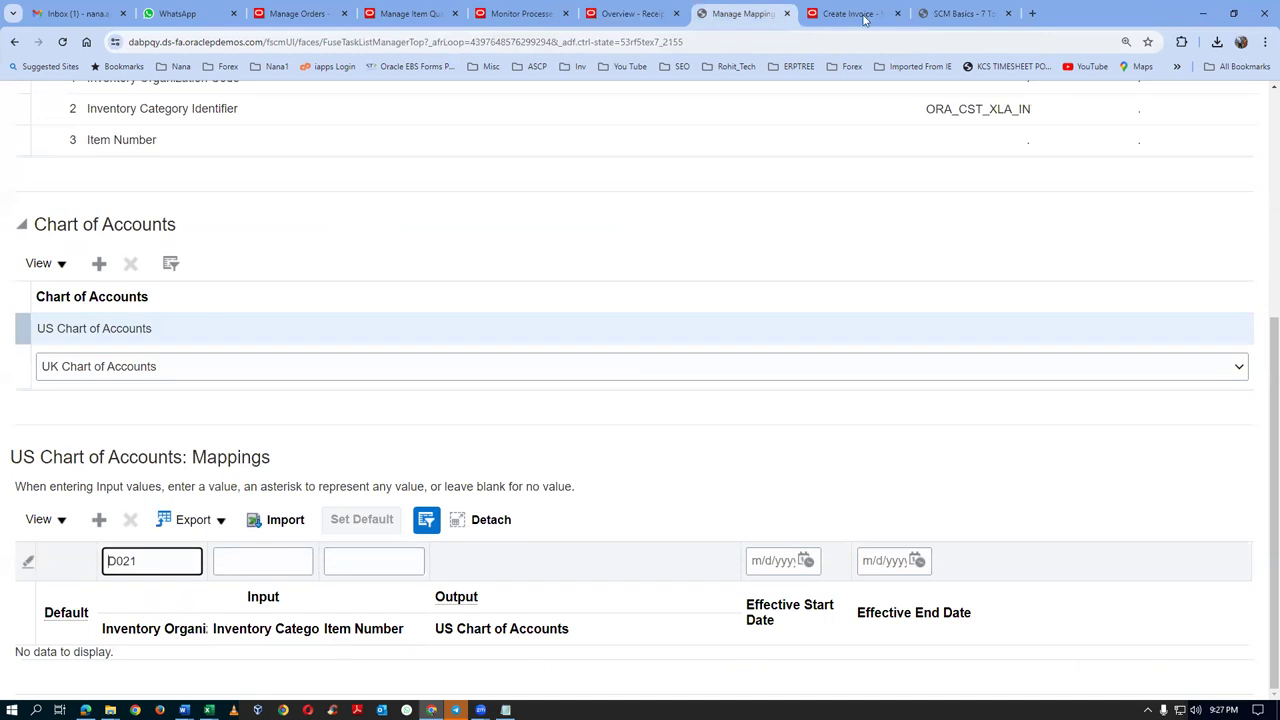
pyautogui.click(605, 16)
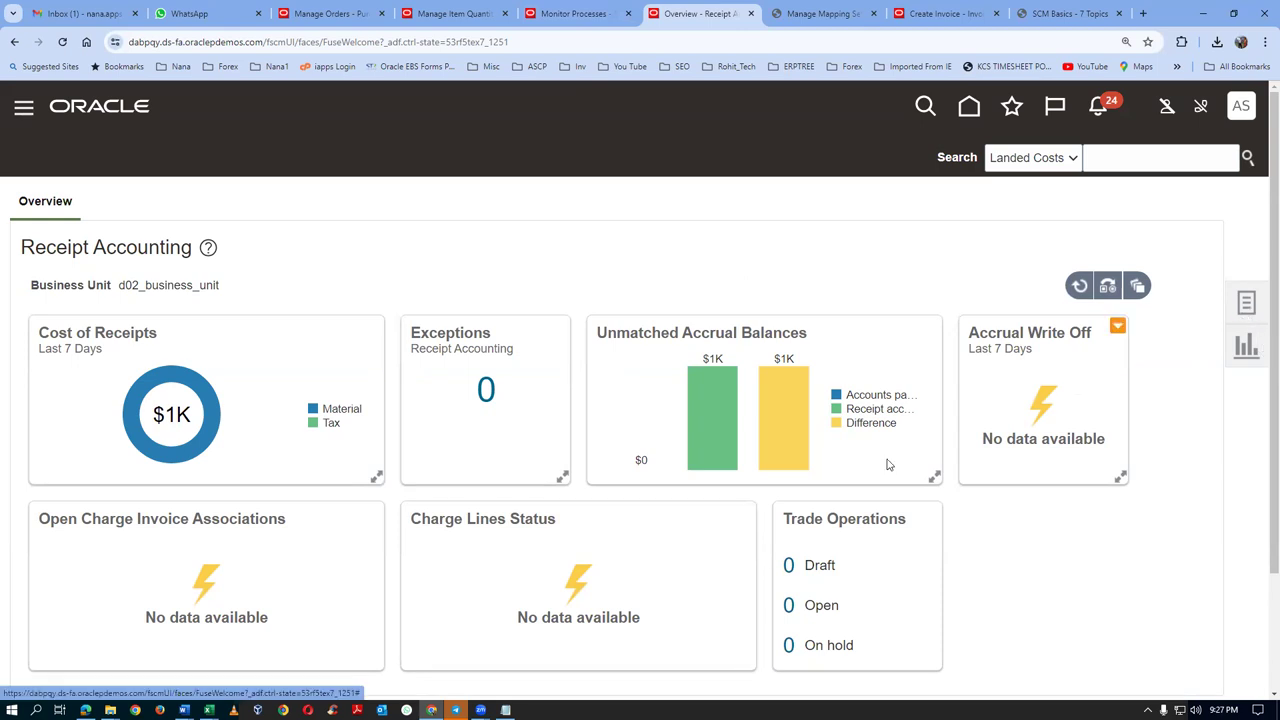
# Submit Create Receipt Accounting Distributions for bill-to business unit d02_business_unit, then leave the process page
pyautogui.click(1247, 305)
pyautogui.click(1146, 174)
pyautogui.click(229, 512)
pyautogui.write('d02')
pyautogui.press('Tab')
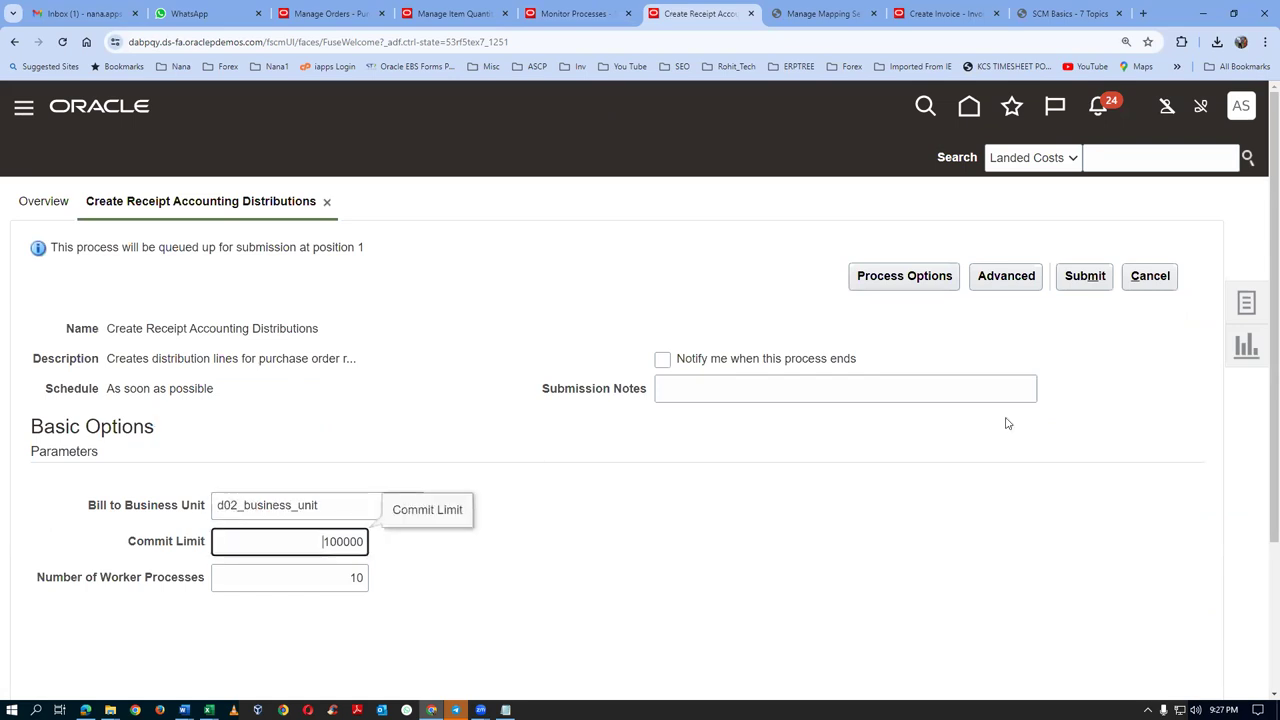
pyautogui.click(1078, 284)
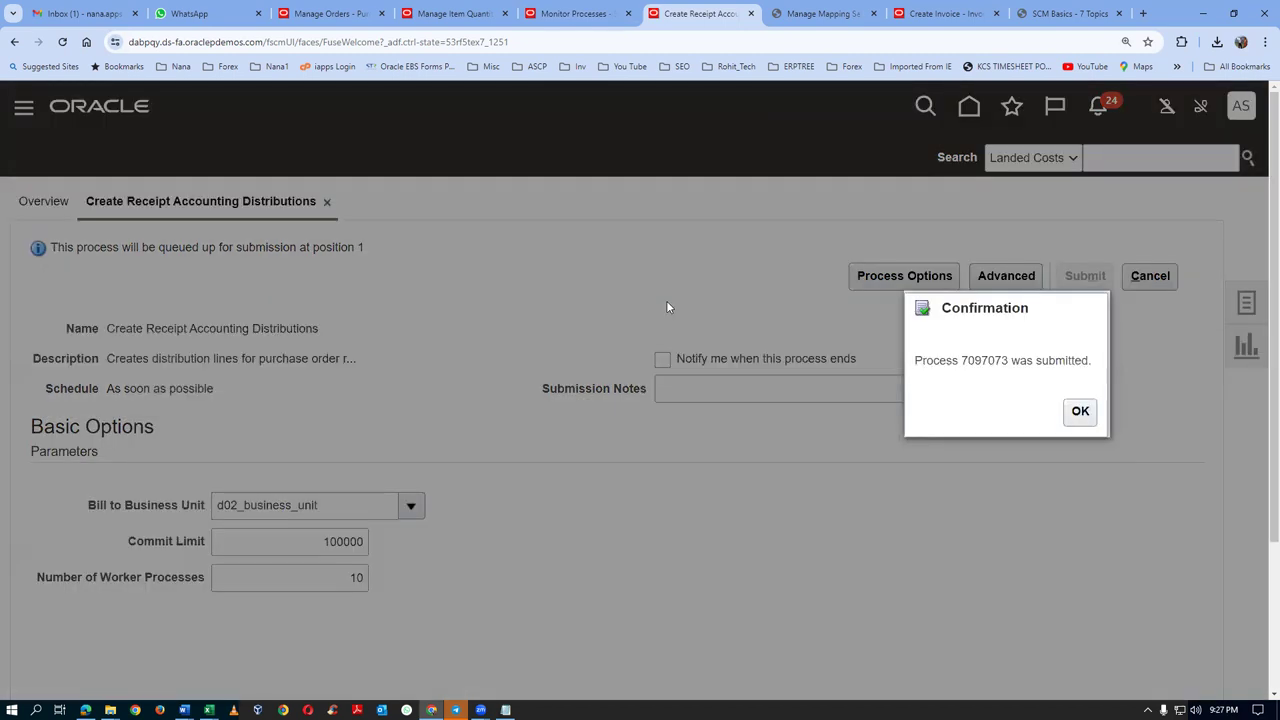
pyautogui.click(1080, 411)
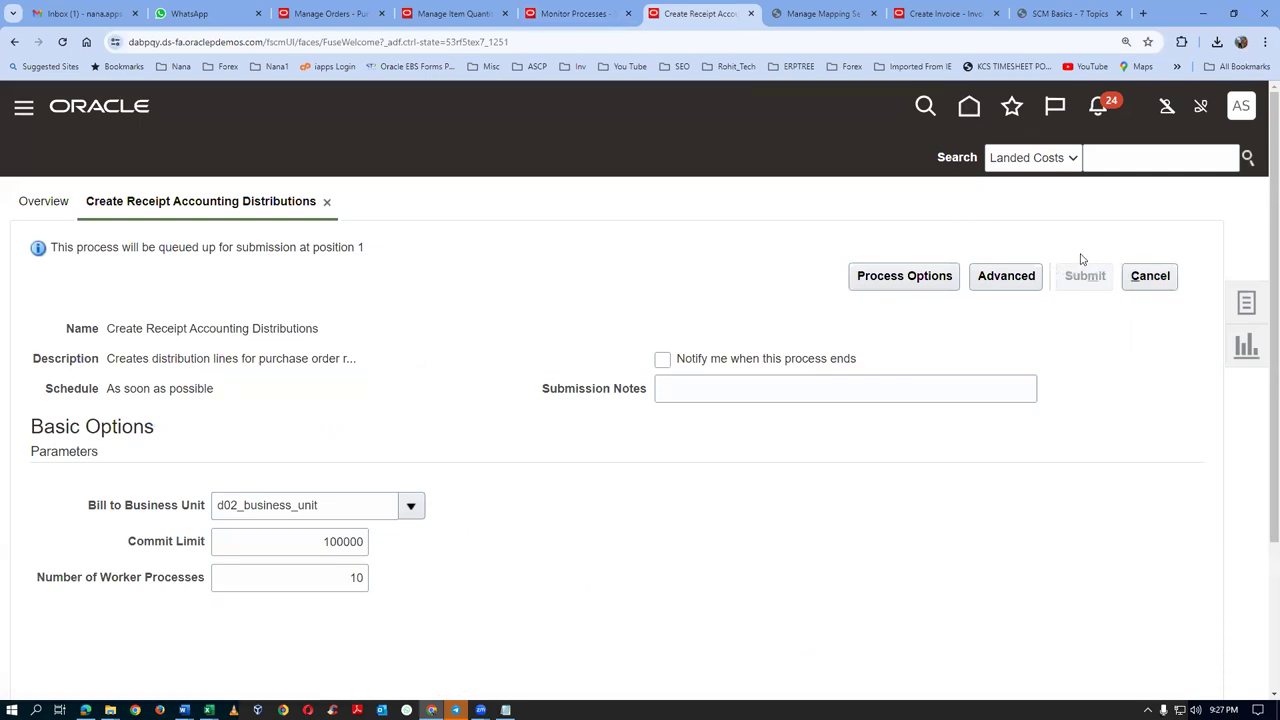
pyautogui.click(1143, 280)
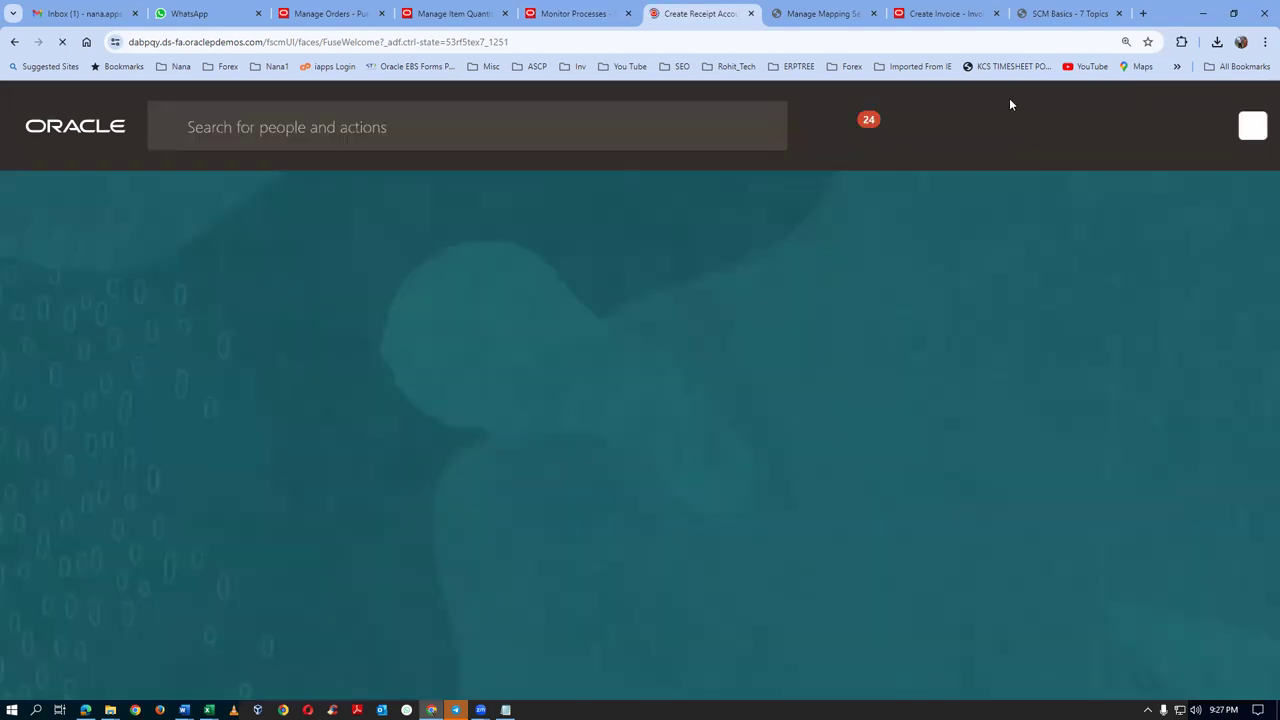
# Refresh the scheduled processes list repeatedly to follow the Create Receipt Accounting Distributions run and its subprocesses until they finish
pyautogui.click(575, 13)
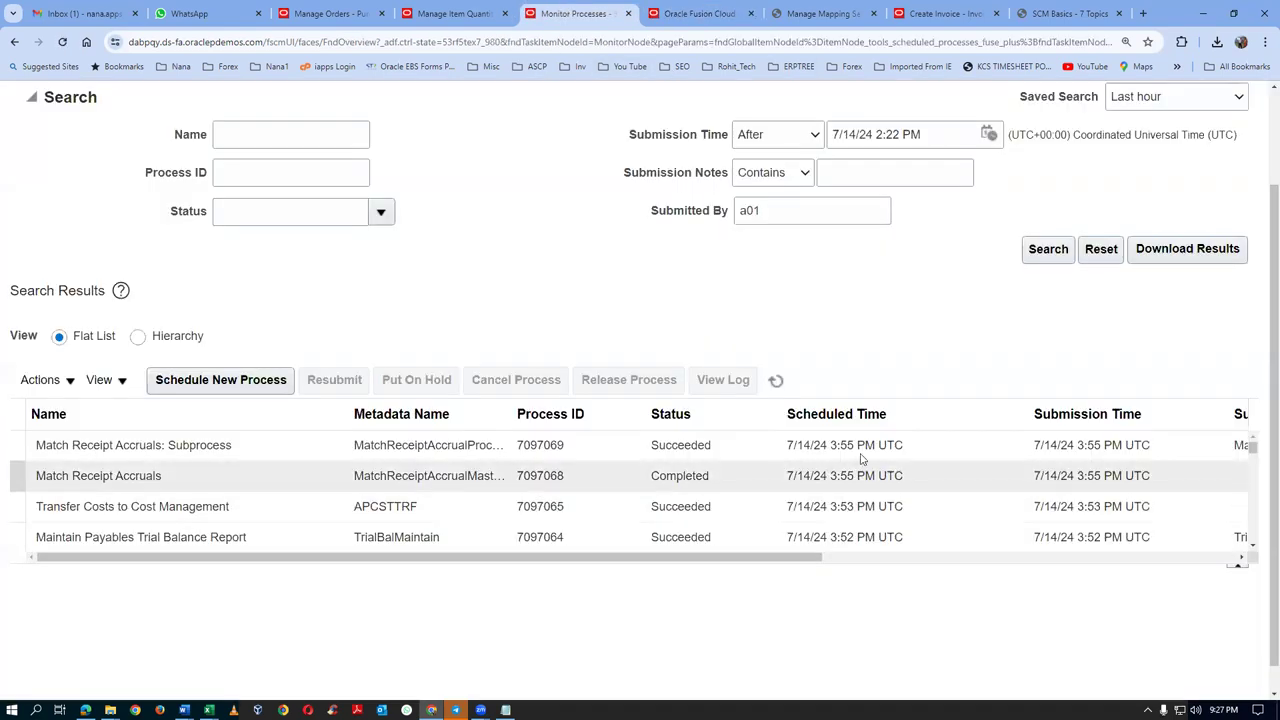
pyautogui.click(778, 382)
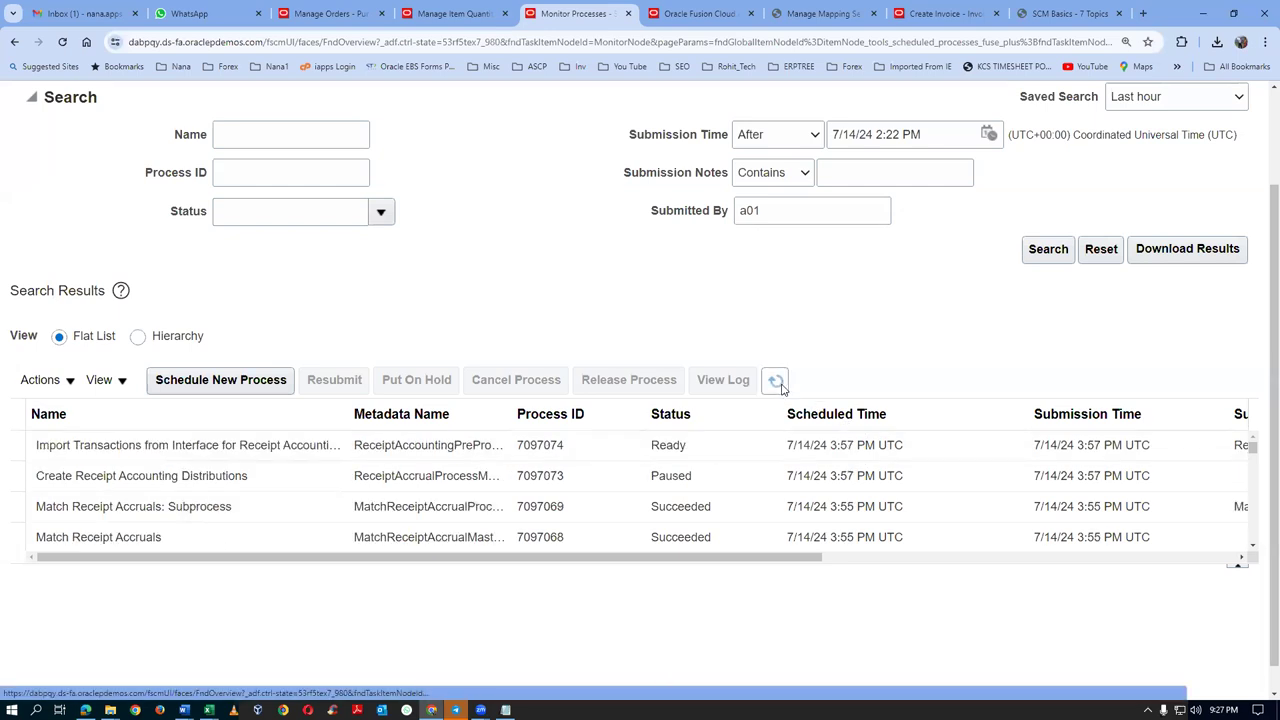
pyautogui.click(779, 383)
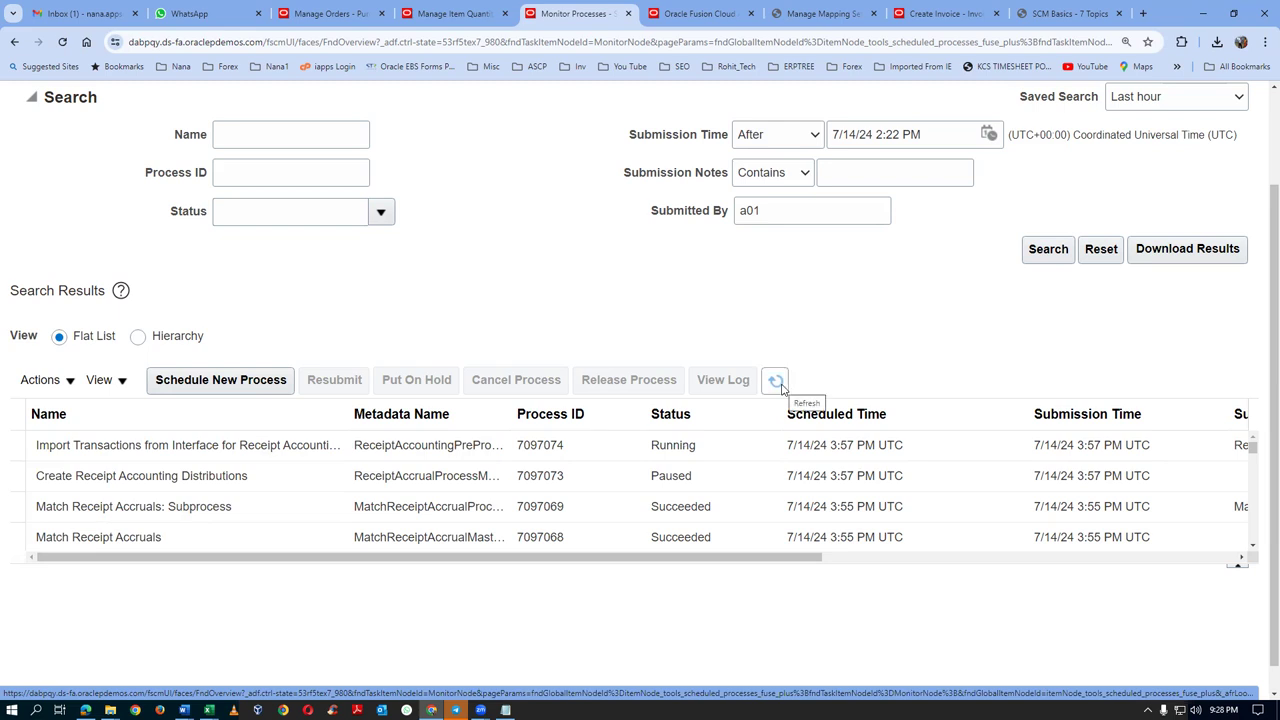
pyautogui.click(779, 383)
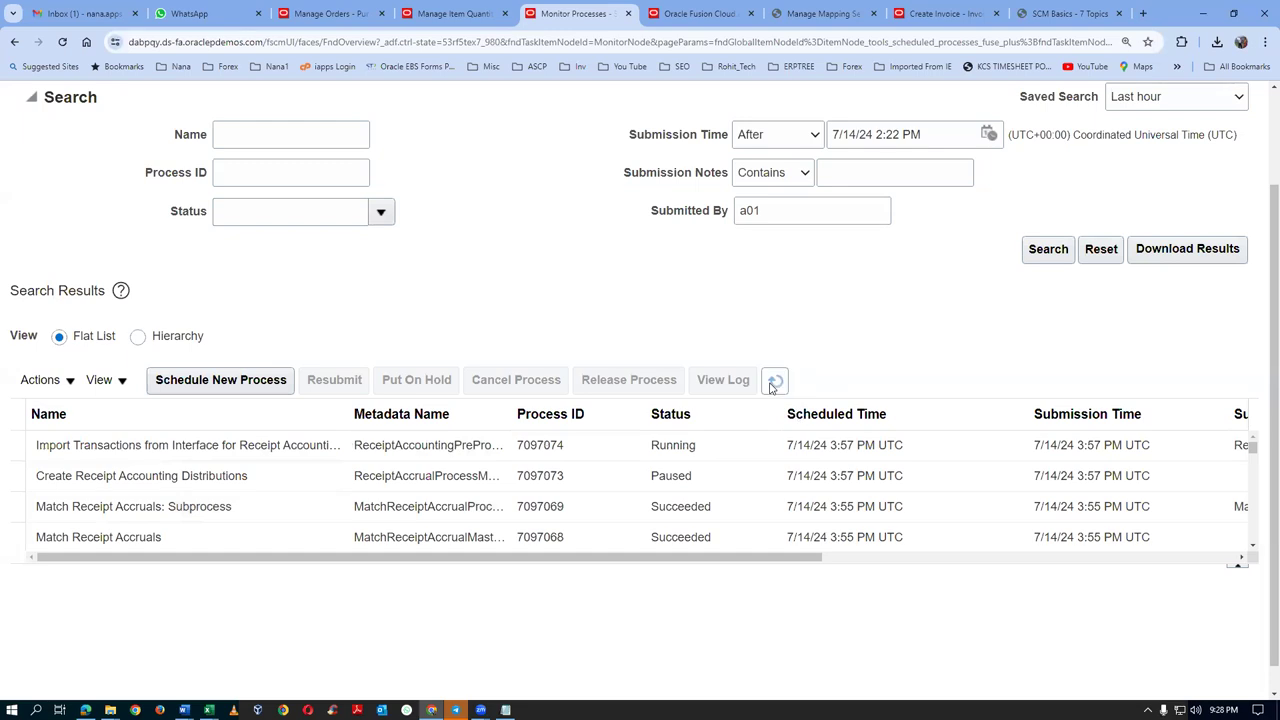
pyautogui.click(776, 384)
pyautogui.click(775, 386)
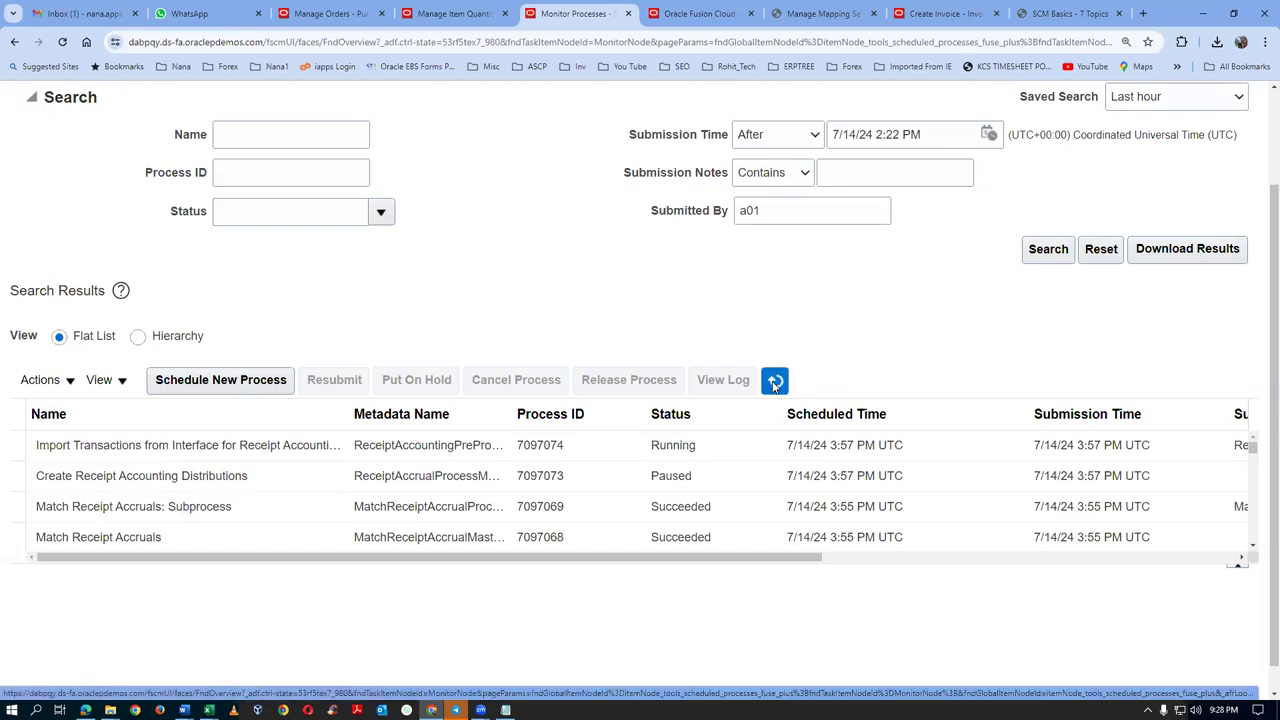
pyautogui.click(775, 386)
pyautogui.click(776, 385)
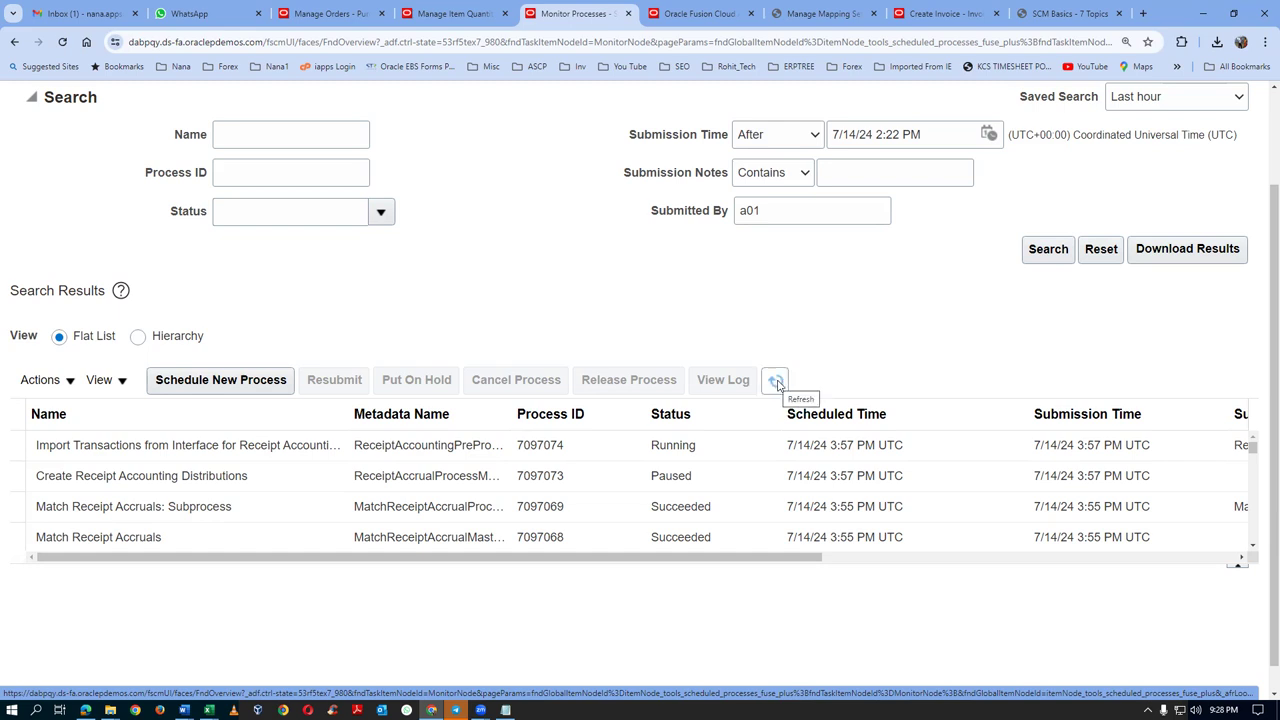
pyautogui.click(777, 384)
pyautogui.click(778, 384)
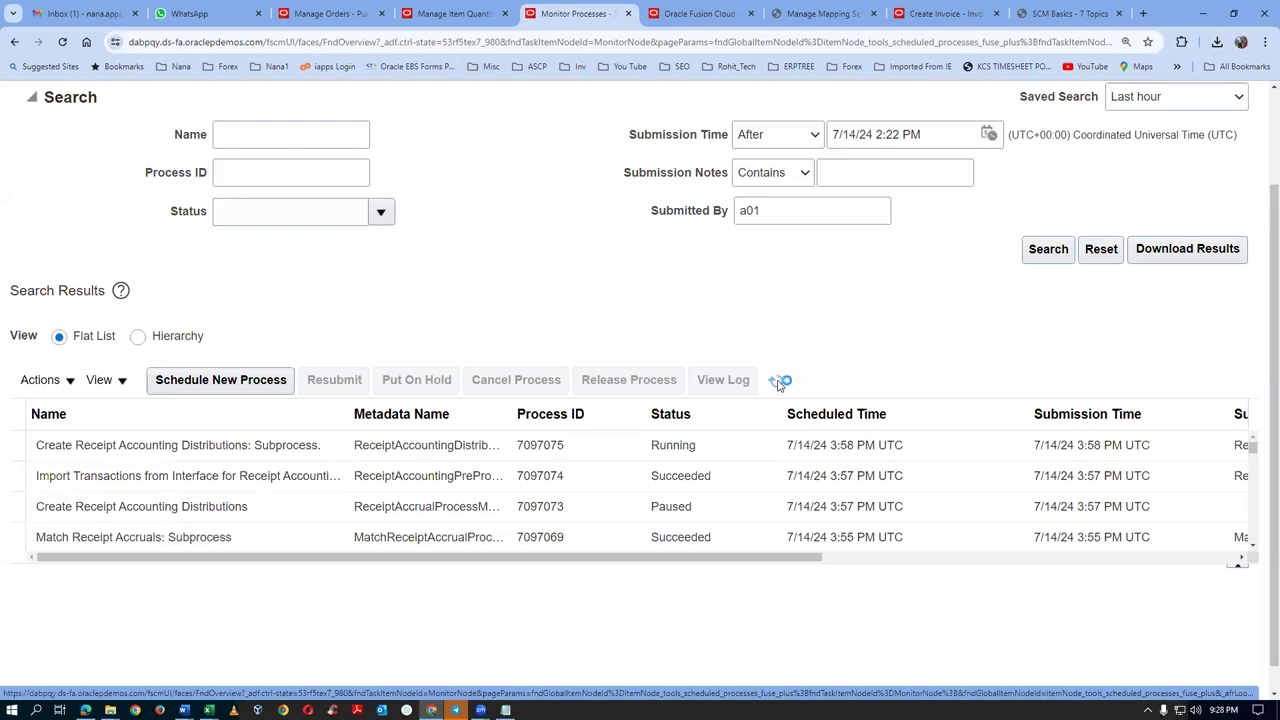
pyautogui.click(778, 384)
pyautogui.click(778, 384)
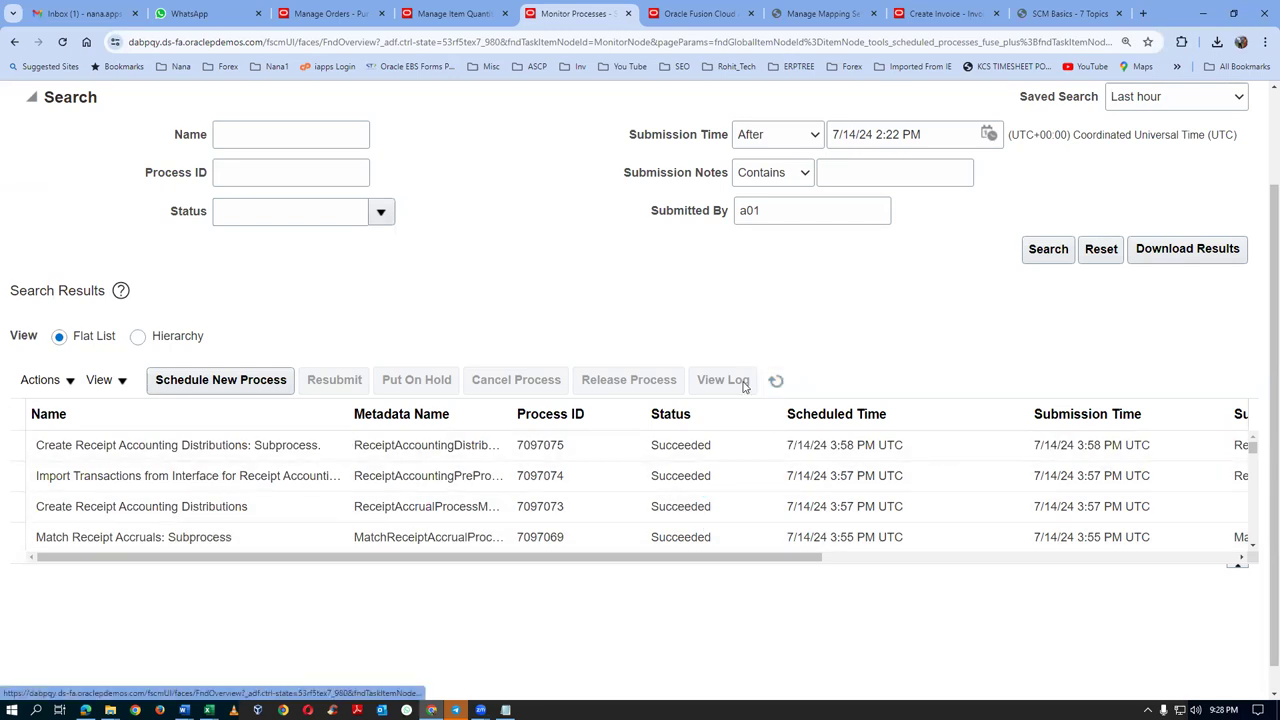
# Open the Receipt Accounting work area from the Supply Chain Execution apps on the home page
pyautogui.click(700, 14)
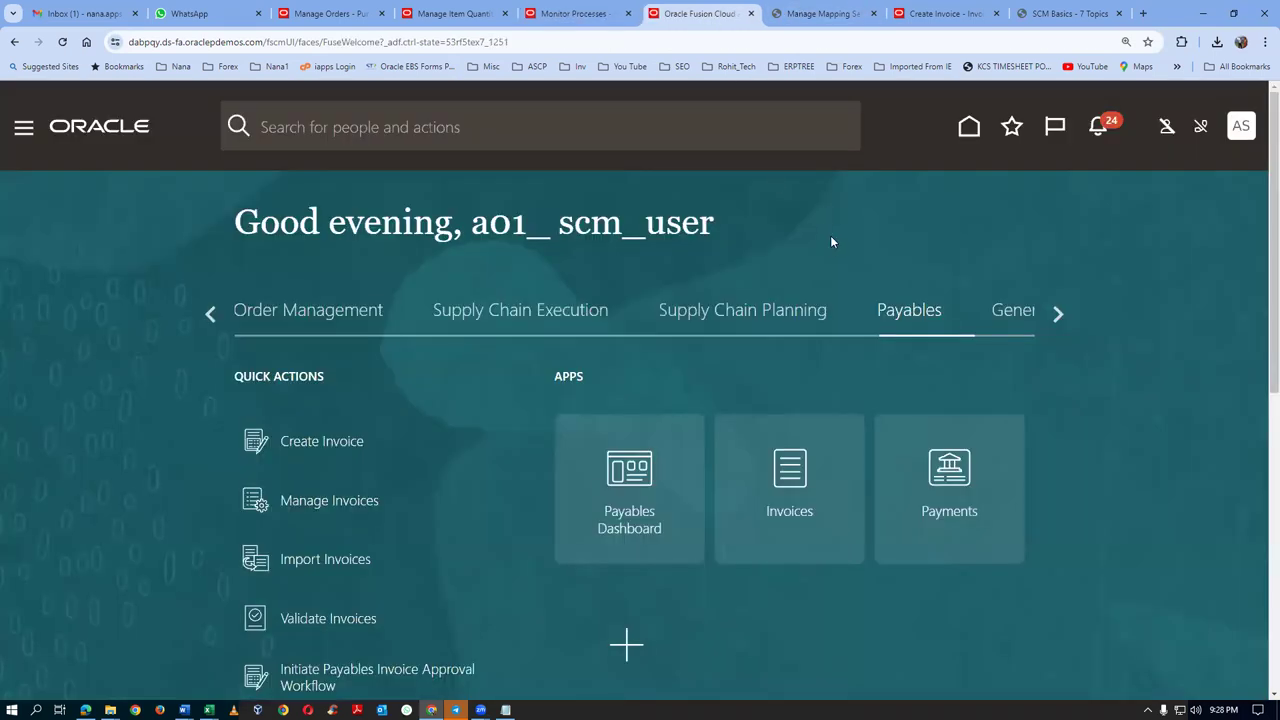
pyautogui.click(503, 313)
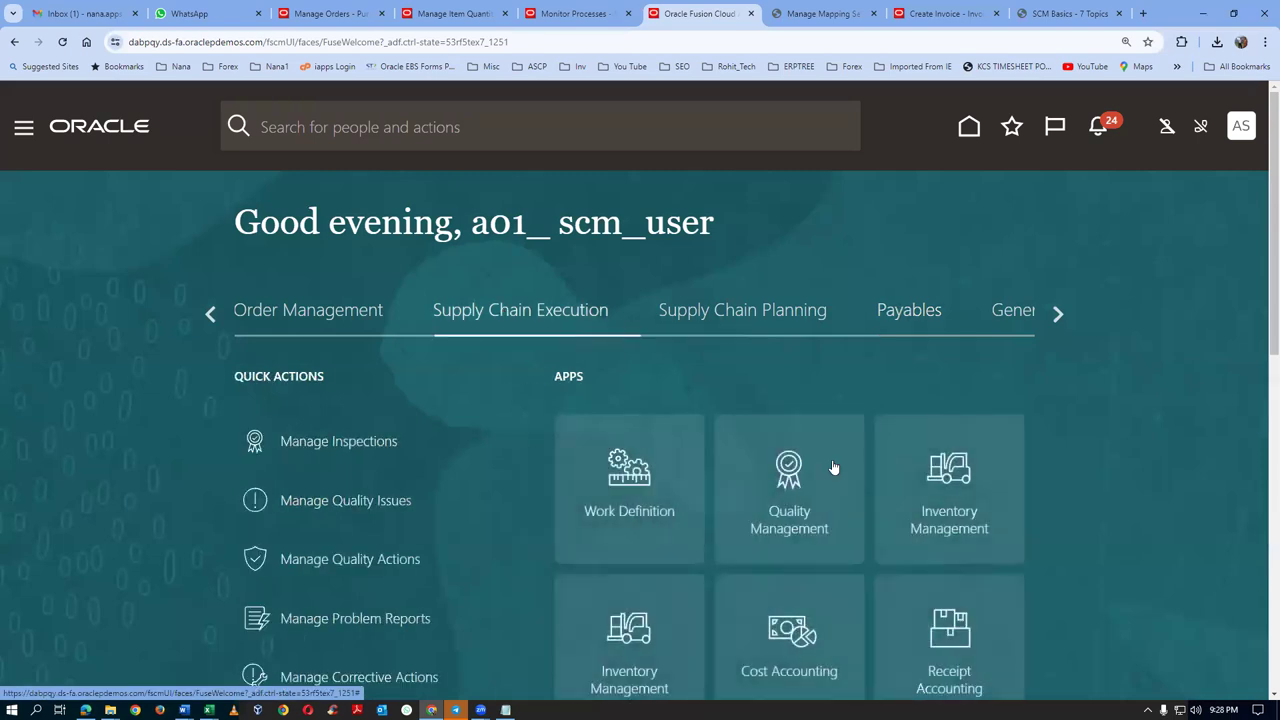
pyautogui.scroll(-2, 953, 523)
pyautogui.click(950, 488)
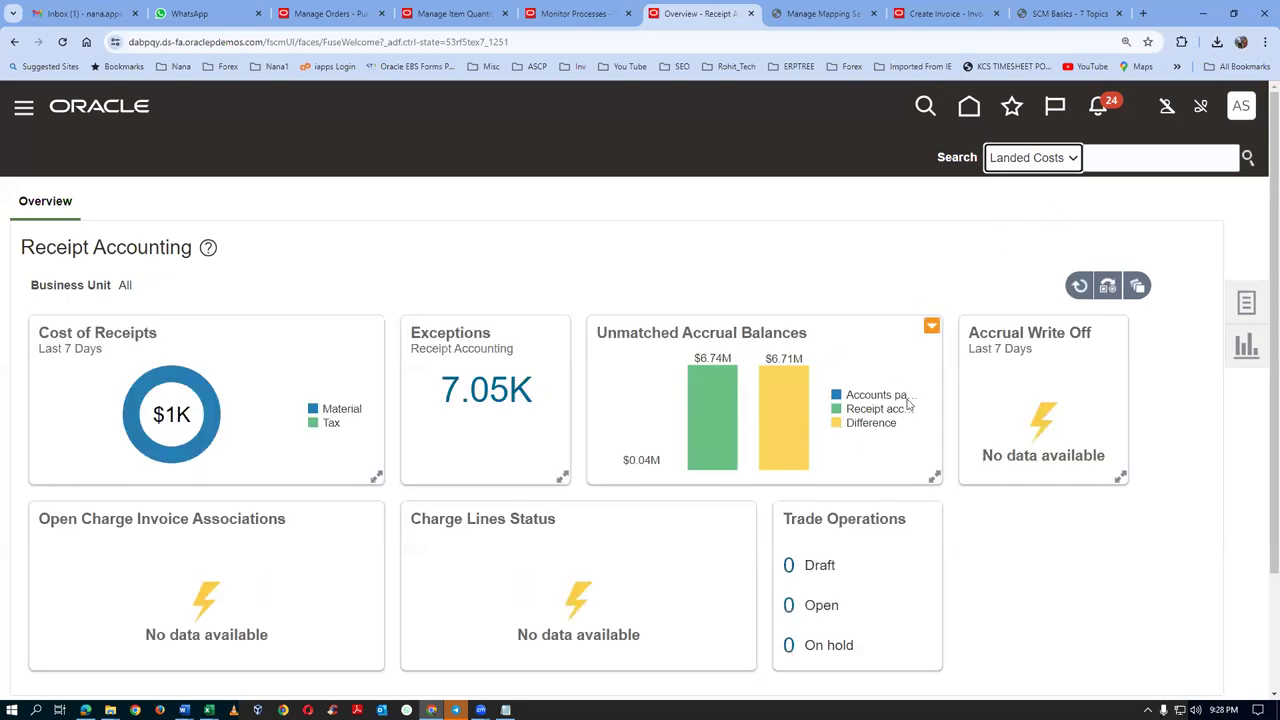
# Filter the Receipt Accounting overview by business unit d02_business_unit and refresh its figures
pyautogui.moveTo(661, 476)
pyautogui.click(1108, 287)
pyautogui.click(1090, 375)
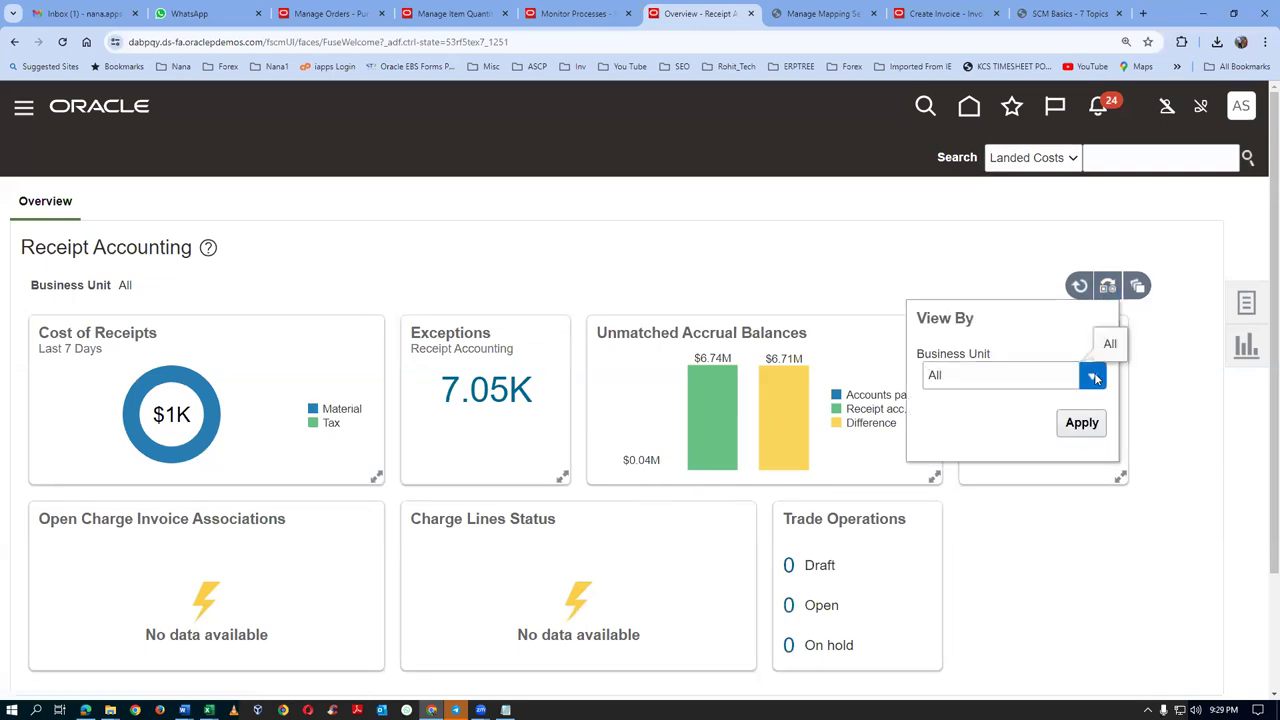
pyautogui.scroll(-3, 1050, 503)
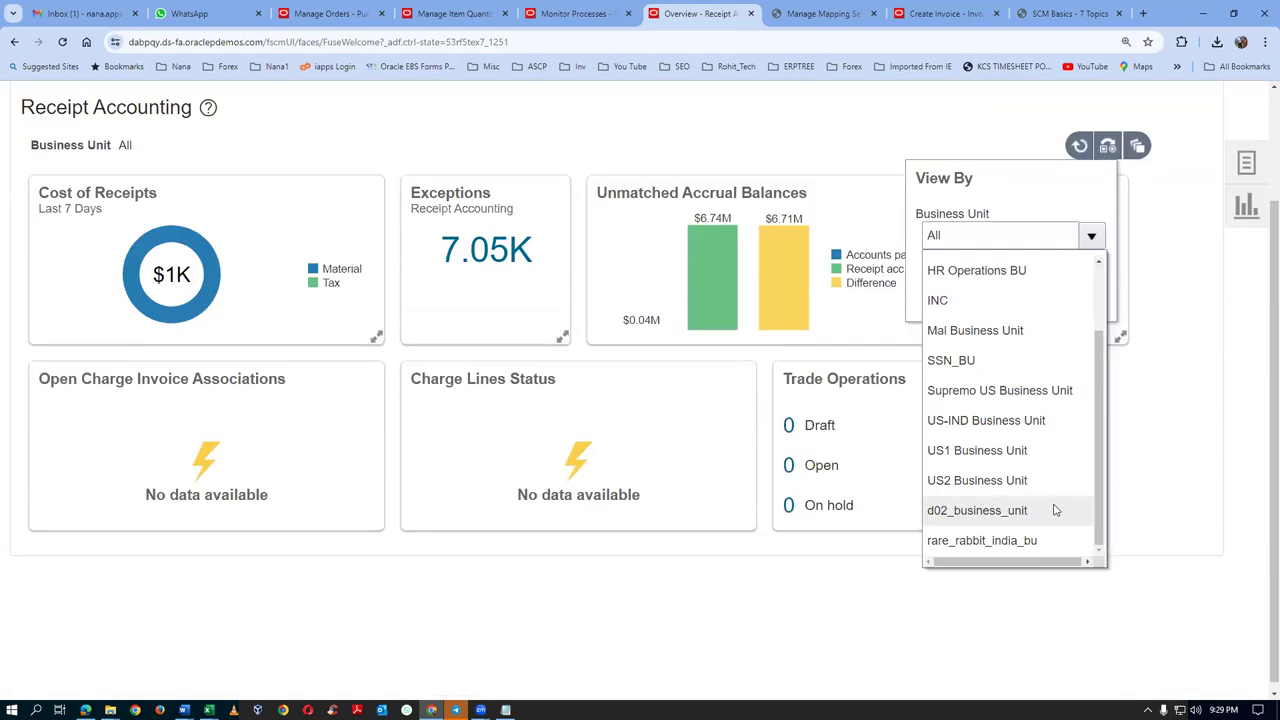
pyautogui.click(1052, 507)
pyautogui.click(1080, 283)
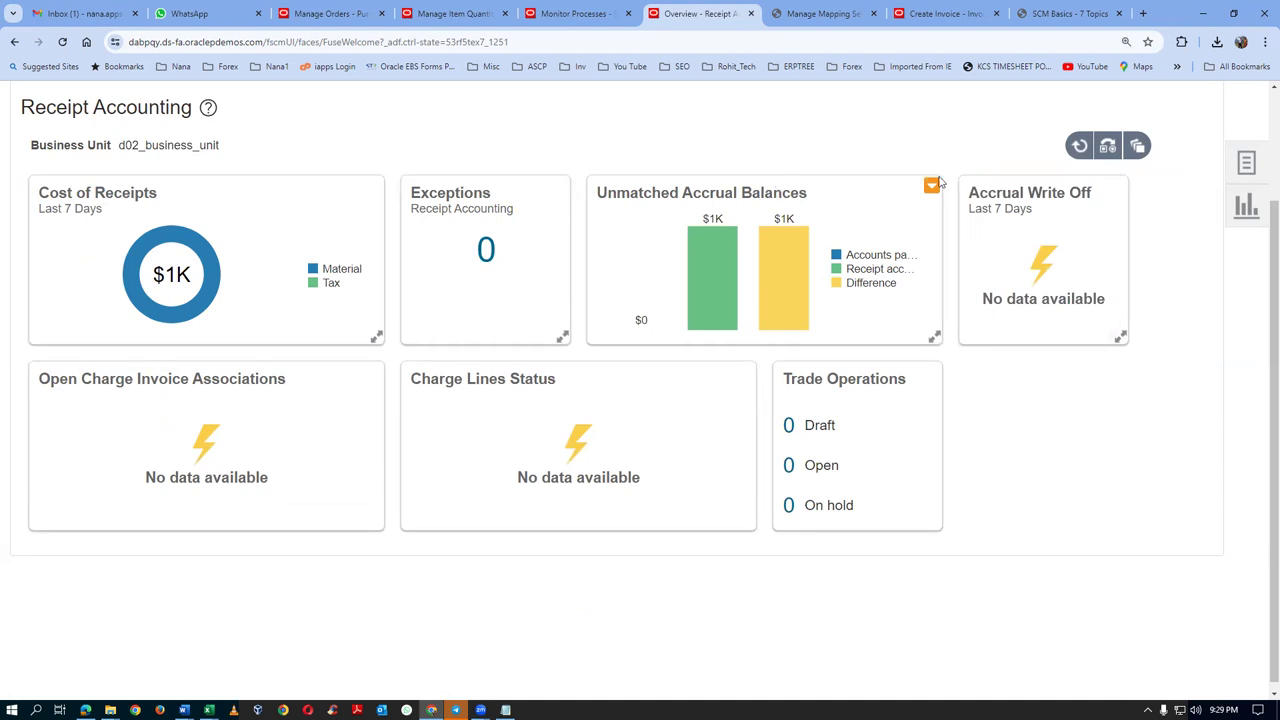
pyautogui.click(1078, 148)
# Check invoice 1001's validation and accounting status in its summary, and return to the scheduled processes list
pyautogui.click(945, 13)
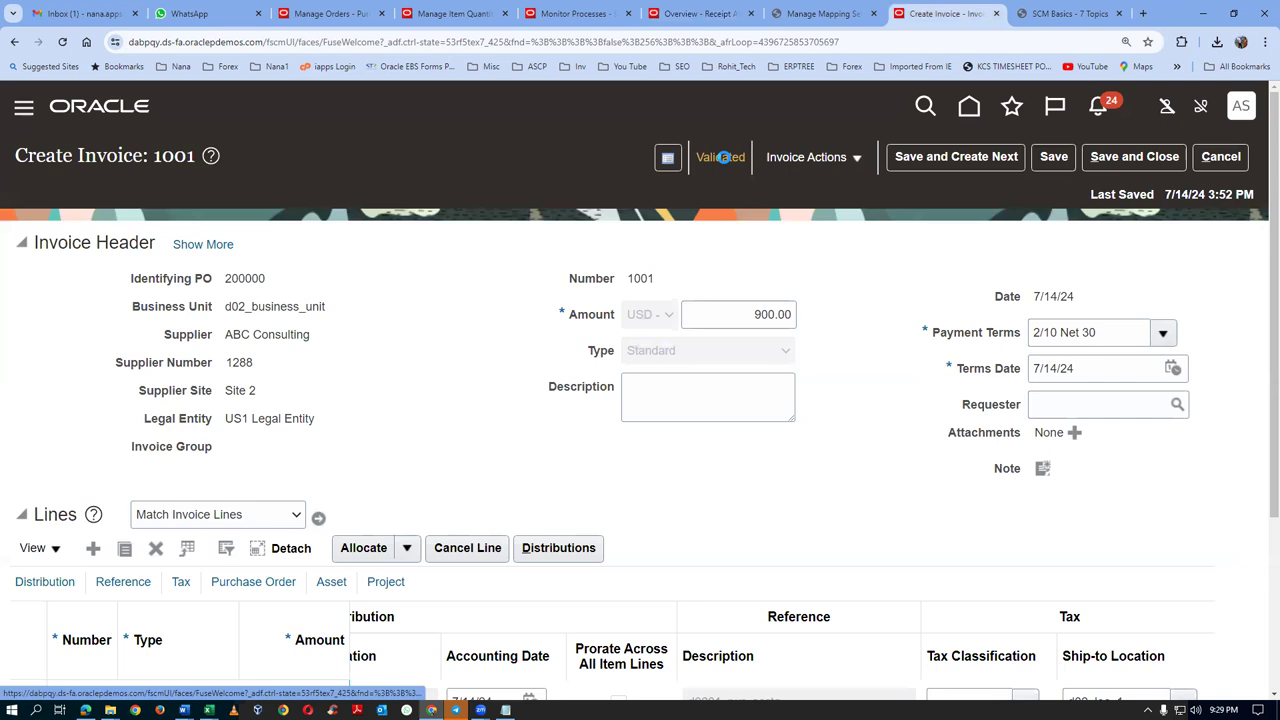
pyautogui.click(722, 157)
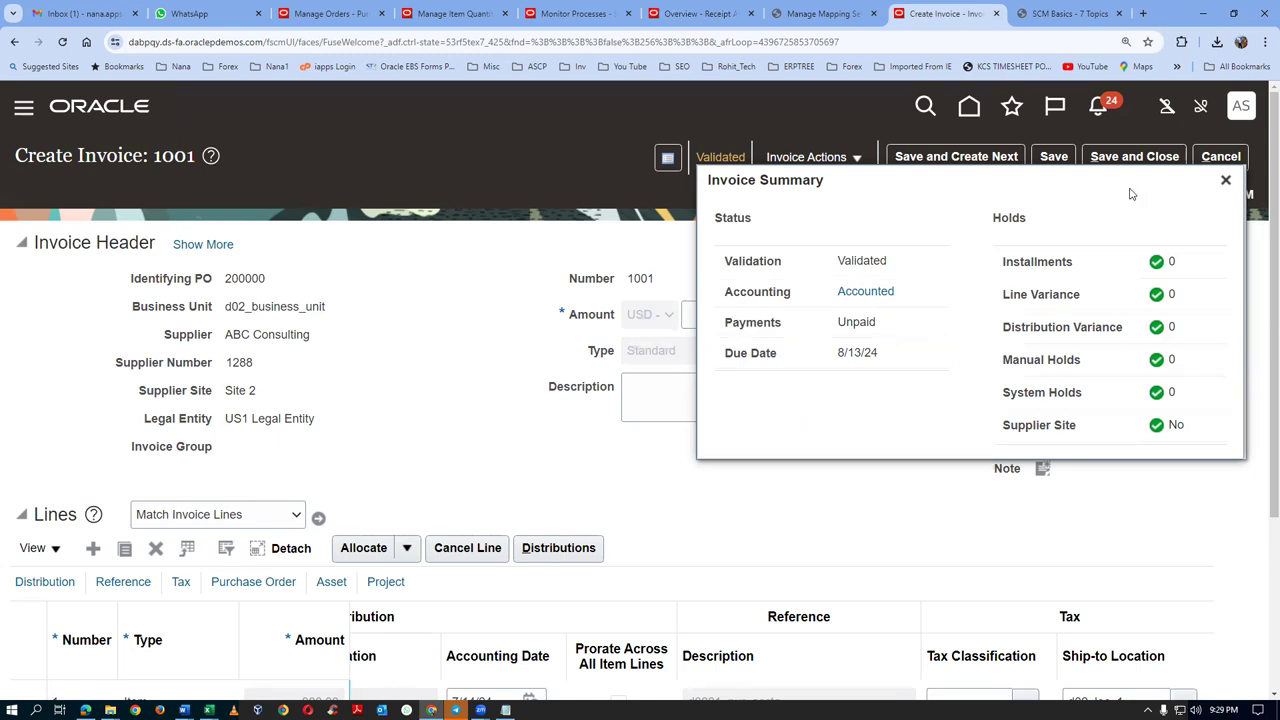
pyautogui.click(572, 13)
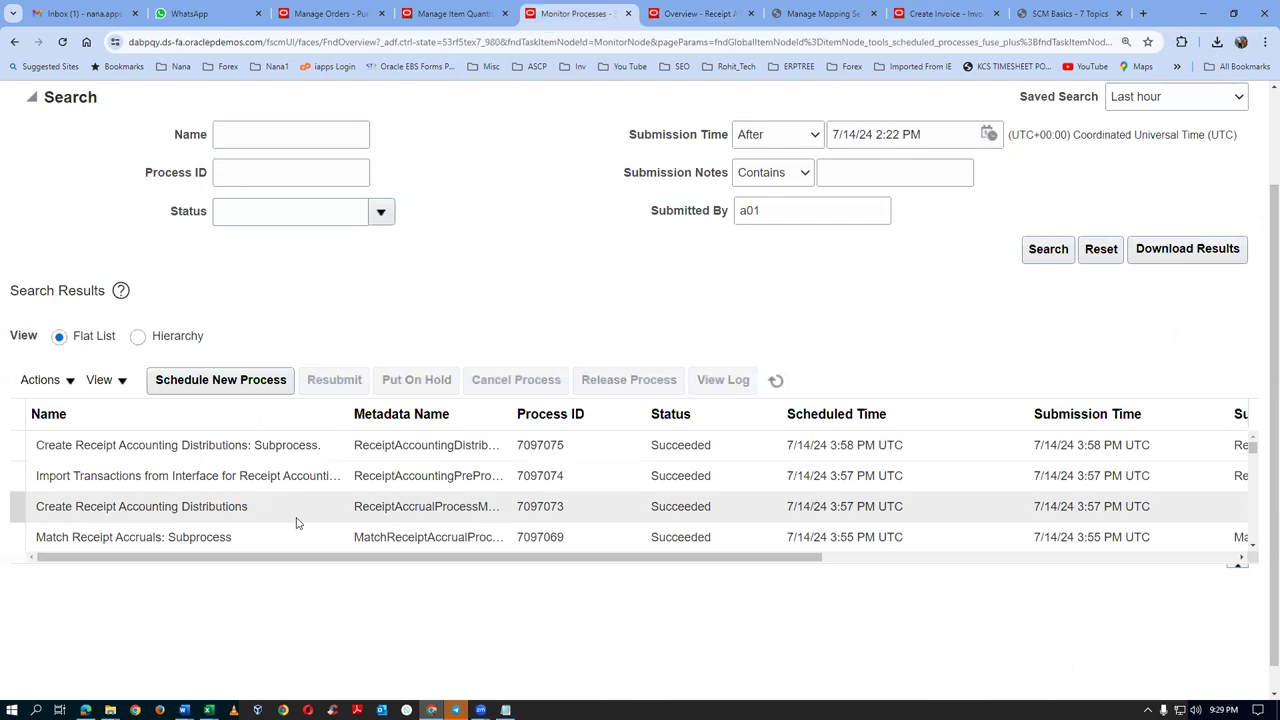
# Schedule a new Transfer Costs to Cost Management process and set its business unit to d02_business_unit
pyautogui.click(221, 380)
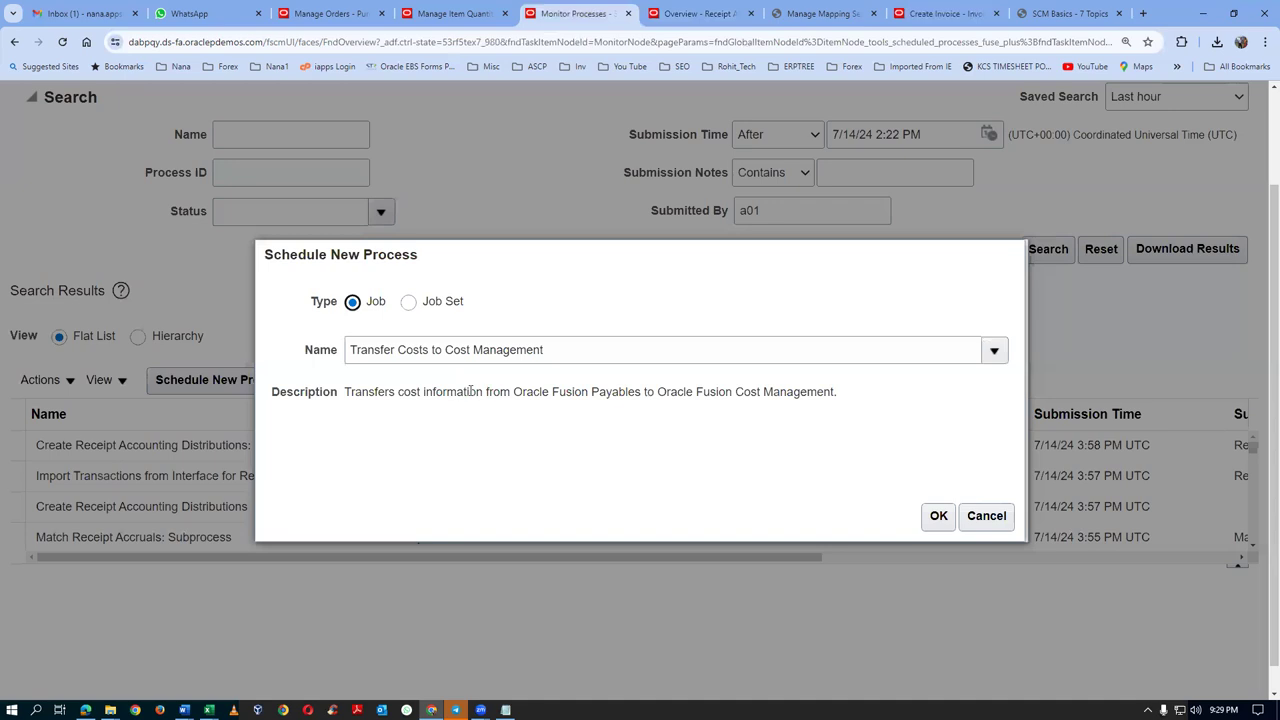
pyautogui.moveTo(407, 353); pyautogui.dragTo(450, 354)
pyautogui.click(938, 516)
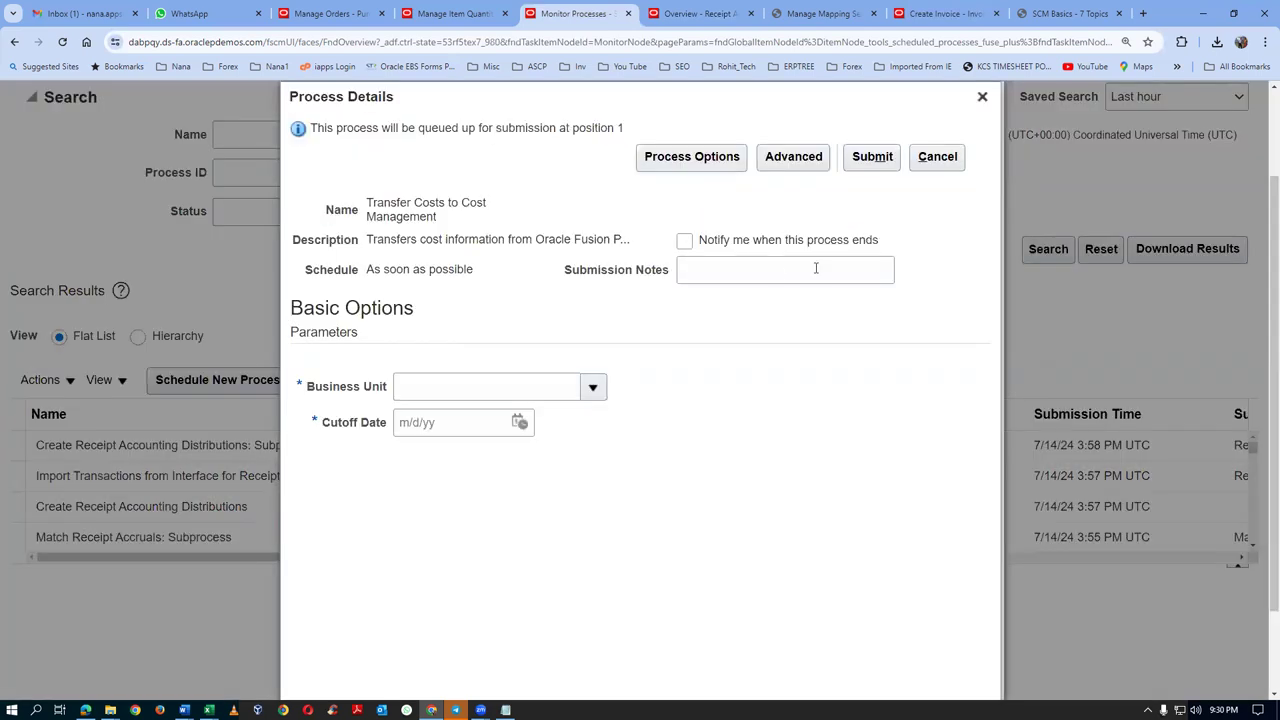
pyautogui.click(473, 379)
pyautogui.write('d02')
pyautogui.press('Tab')
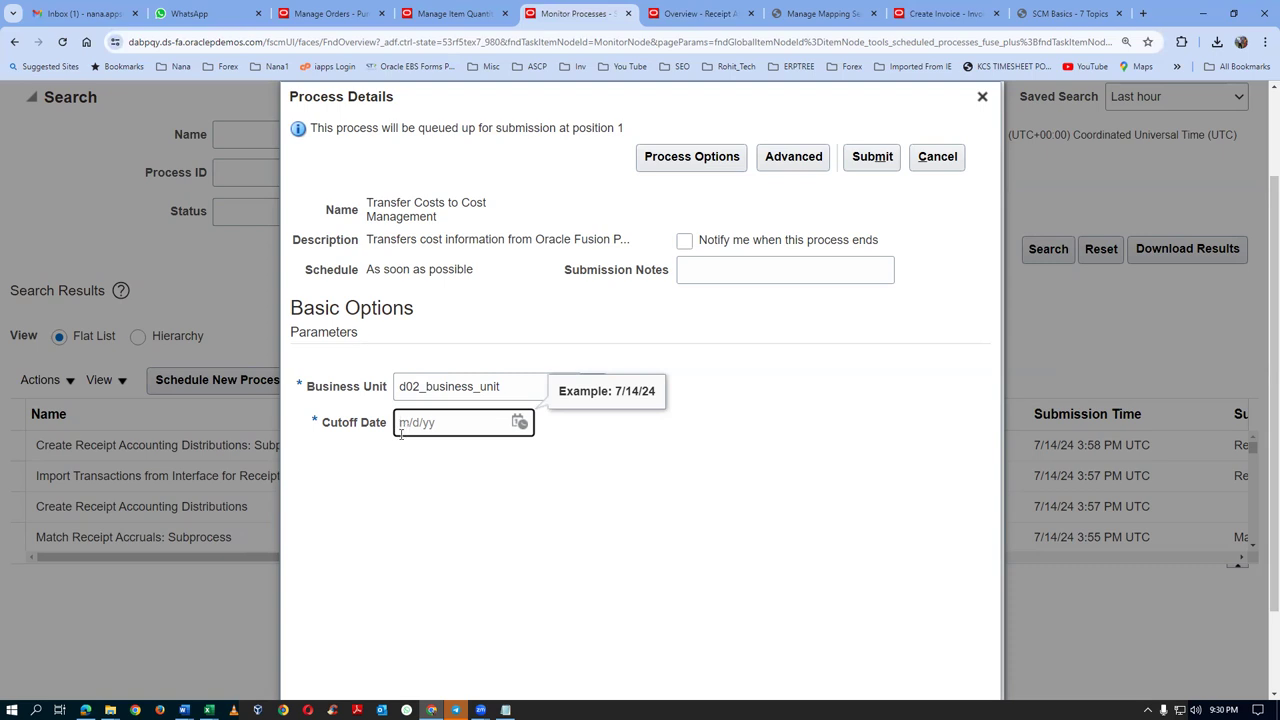
# Set the Transfer Costs to Cost Management cutoff date to 7/14/24, submit the process and close its details
pyautogui.write('07/')
pyautogui.click(1222, 709)
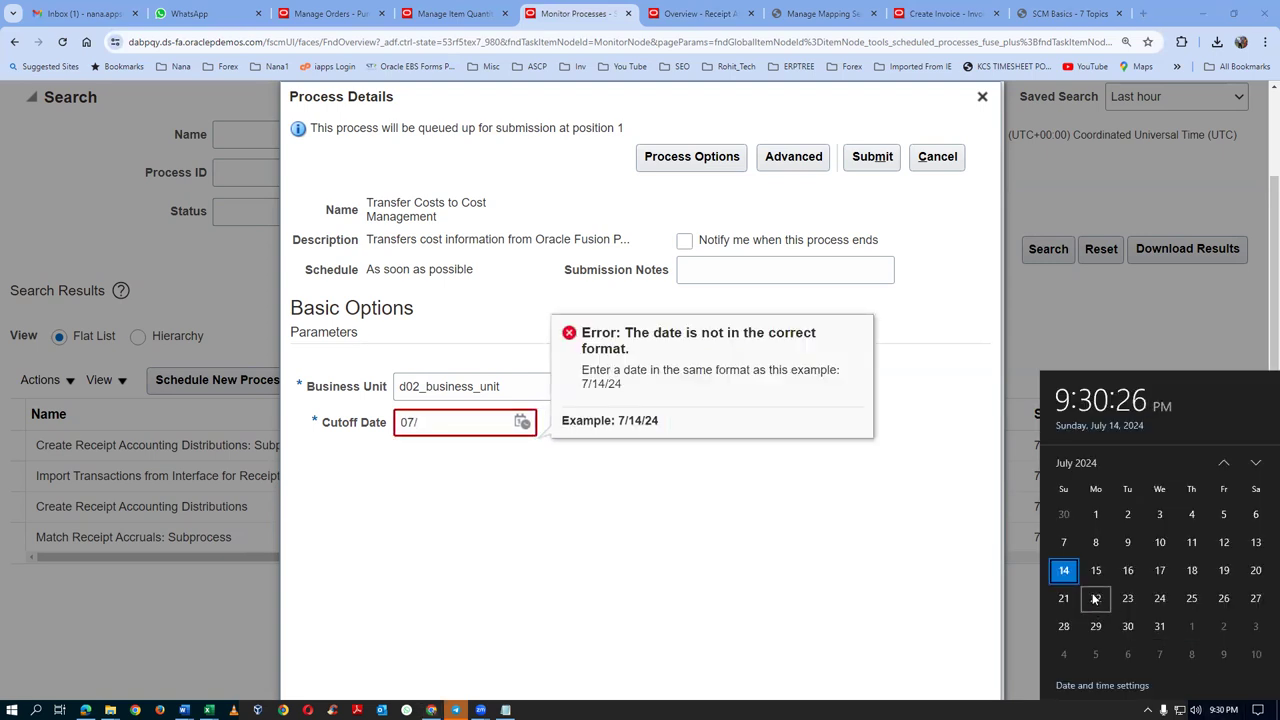
pyautogui.click(446, 422)
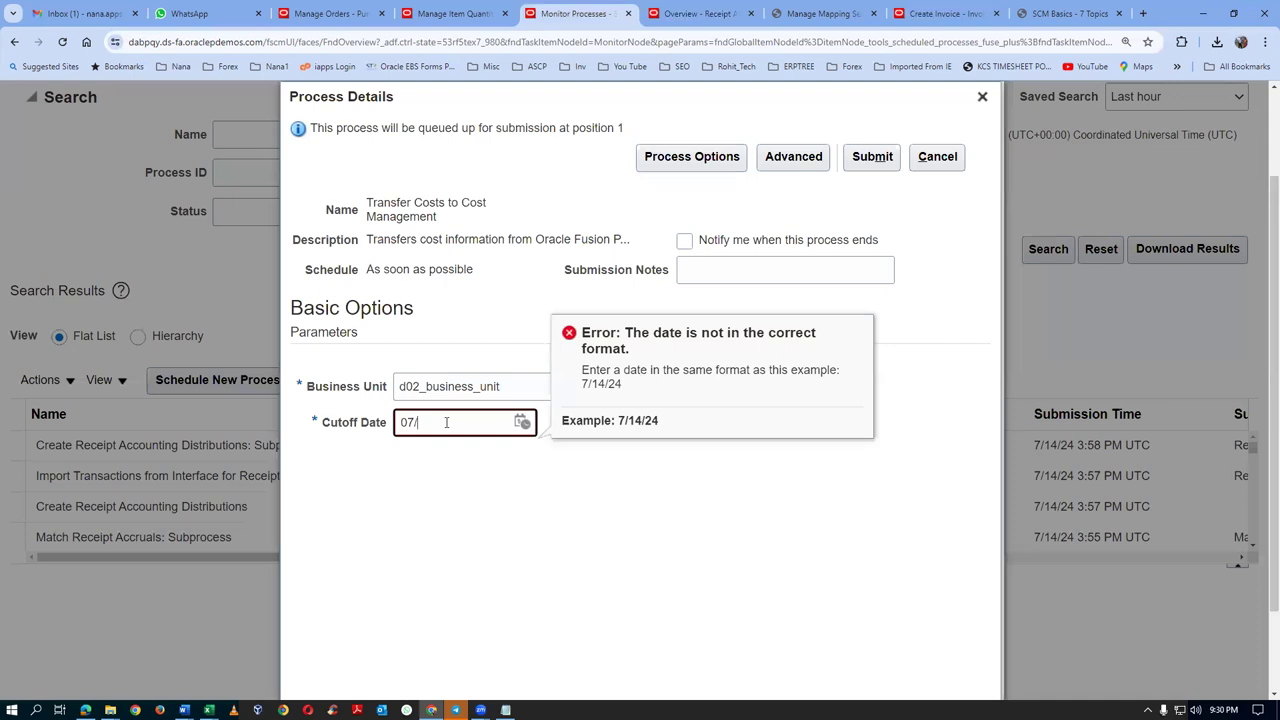
pyautogui.write('31')
pyautogui.press('Left')
pyautogui.press('Left')
pyautogui.press('Left')
pyautogui.press('BackSpace')
pyautogui.press('BackSpace')
pyautogui.write('14')
pyautogui.click(467, 515)
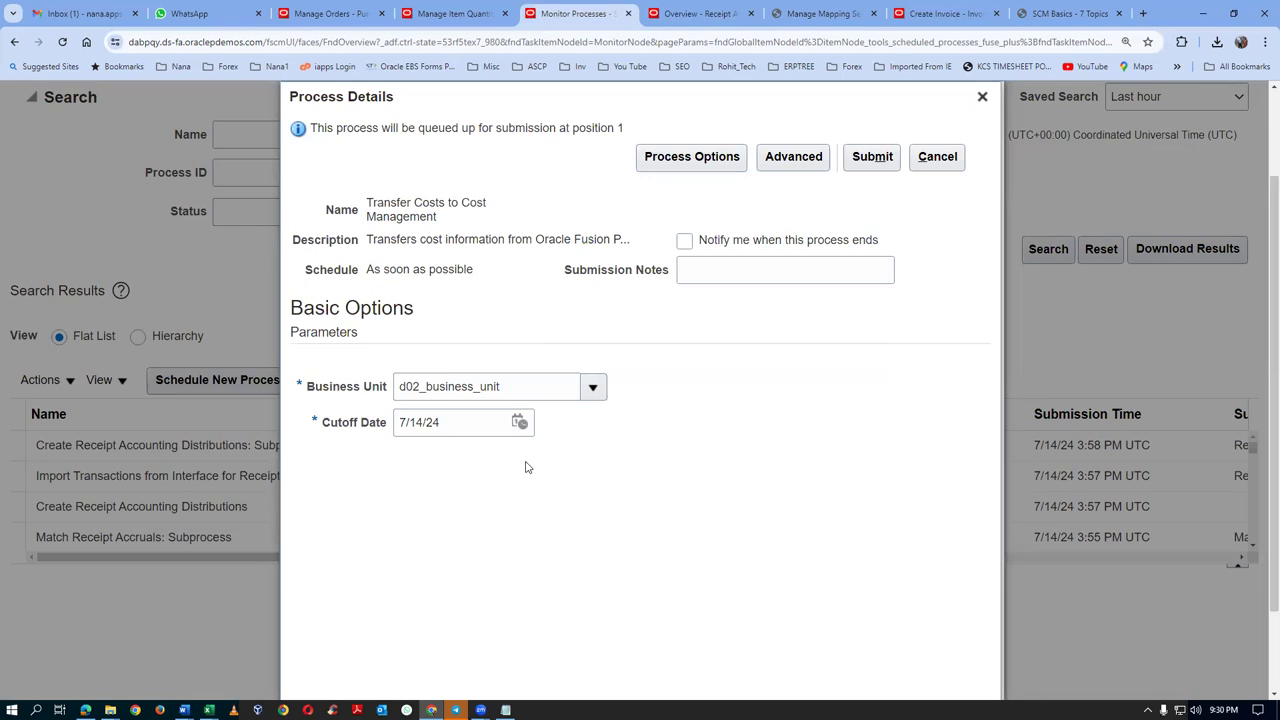
pyautogui.click(872, 158)
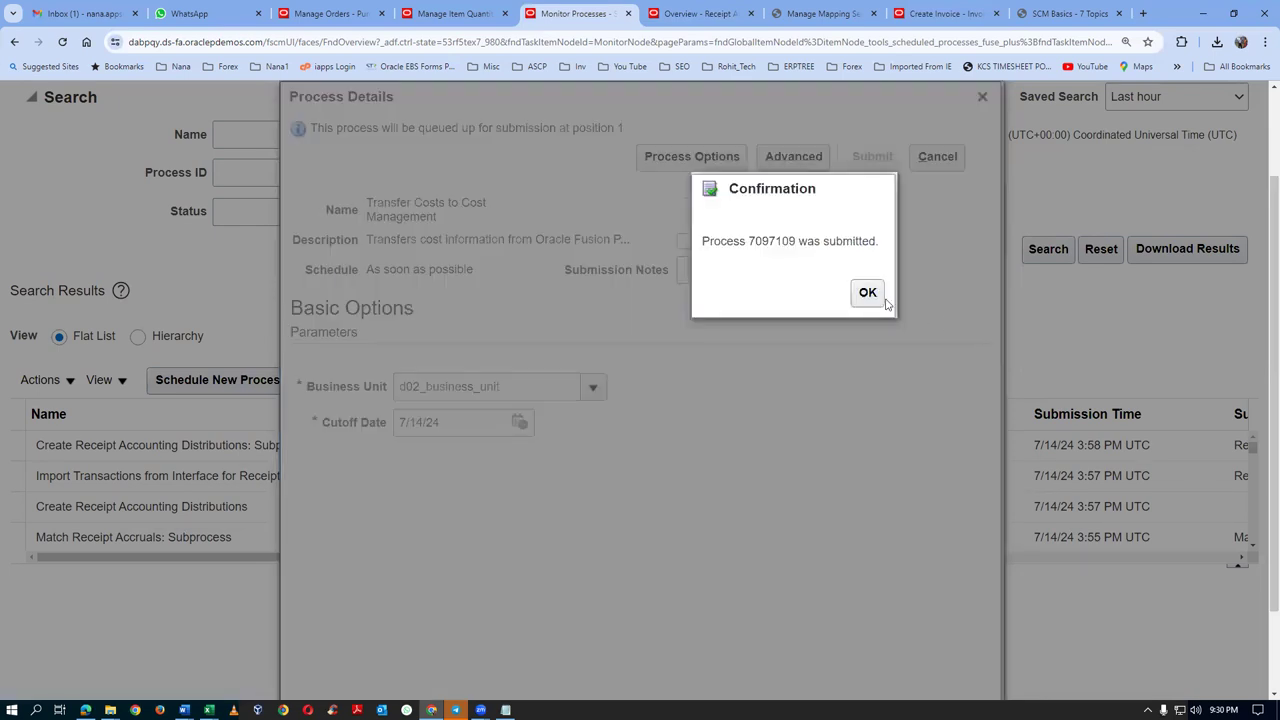
pyautogui.click(867, 292)
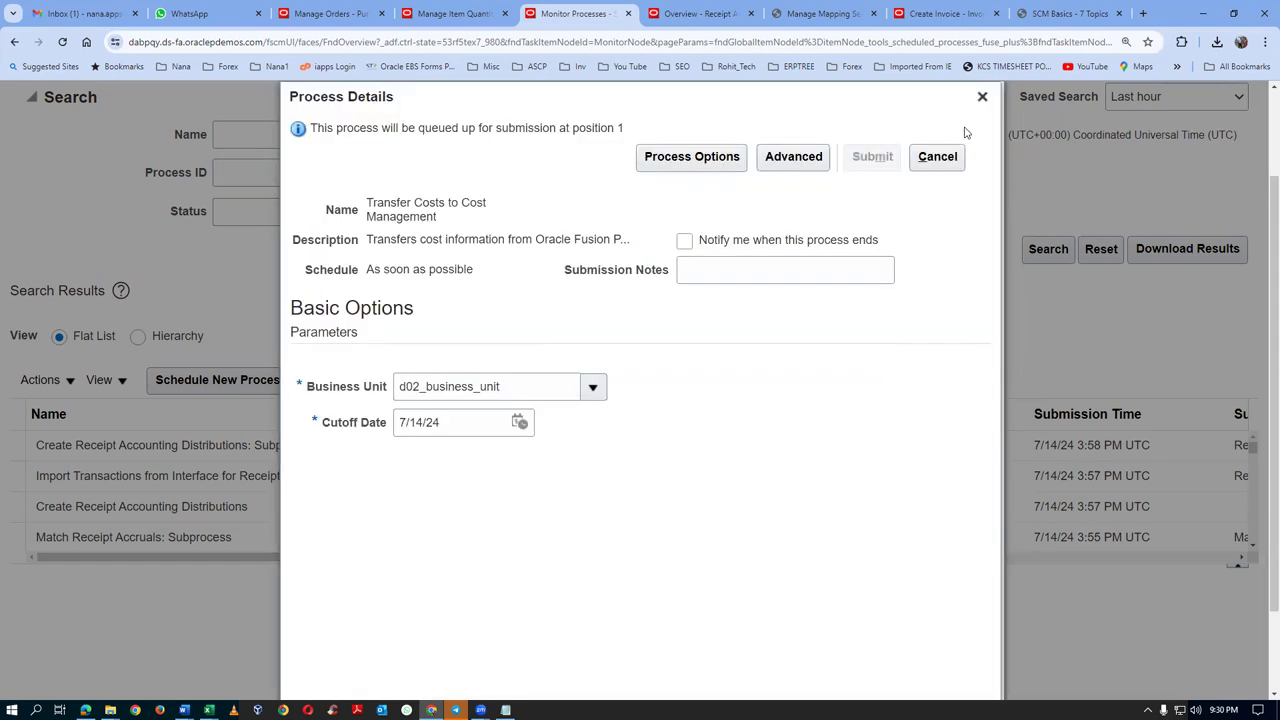
pyautogui.click(982, 96)
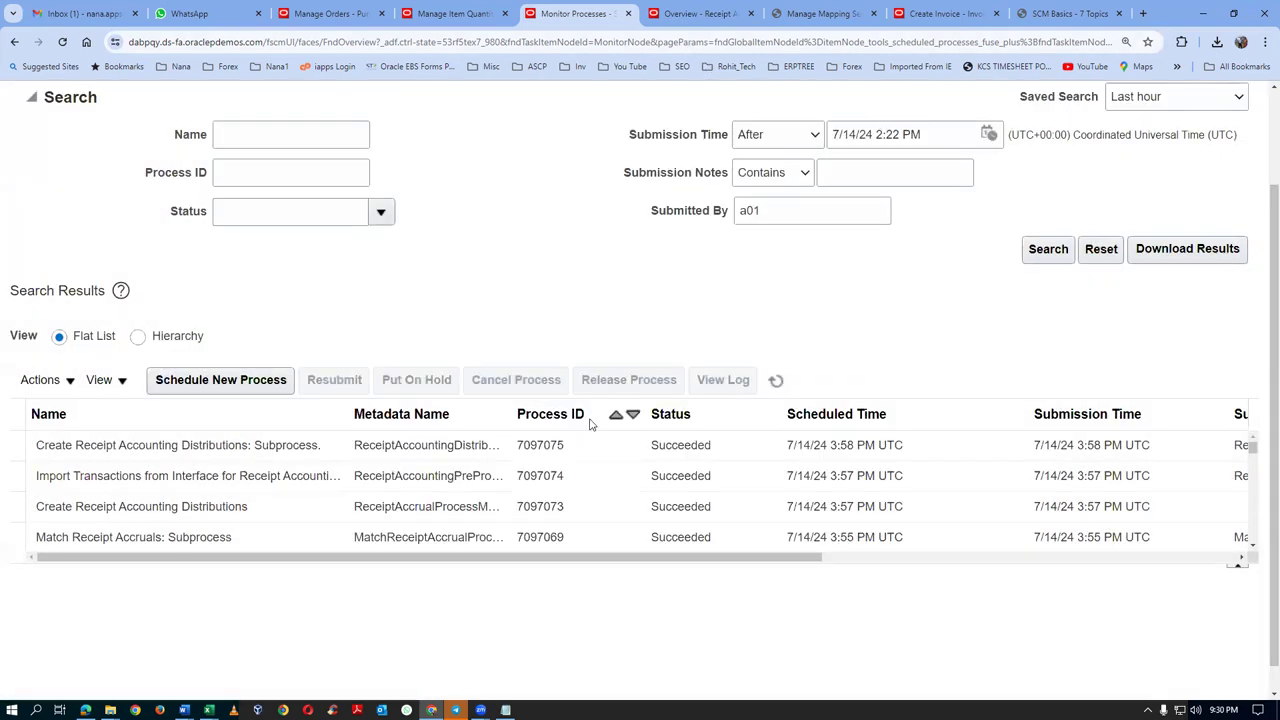
# Refresh the scheduled processes list to follow the Transfer Costs to Cost Management run, and select that run
pyautogui.click(785, 384)
pyautogui.click(785, 384)
pyautogui.click(785, 384)
pyautogui.click(779, 381)
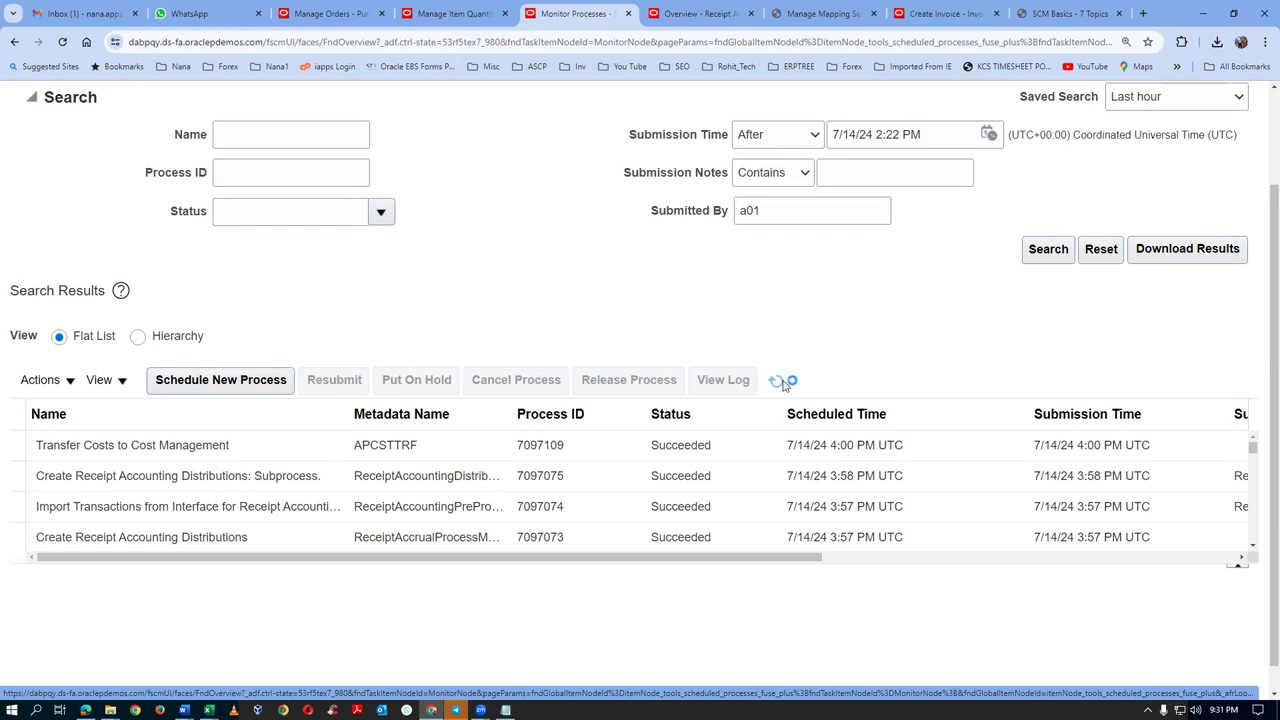
pyautogui.click(237, 455)
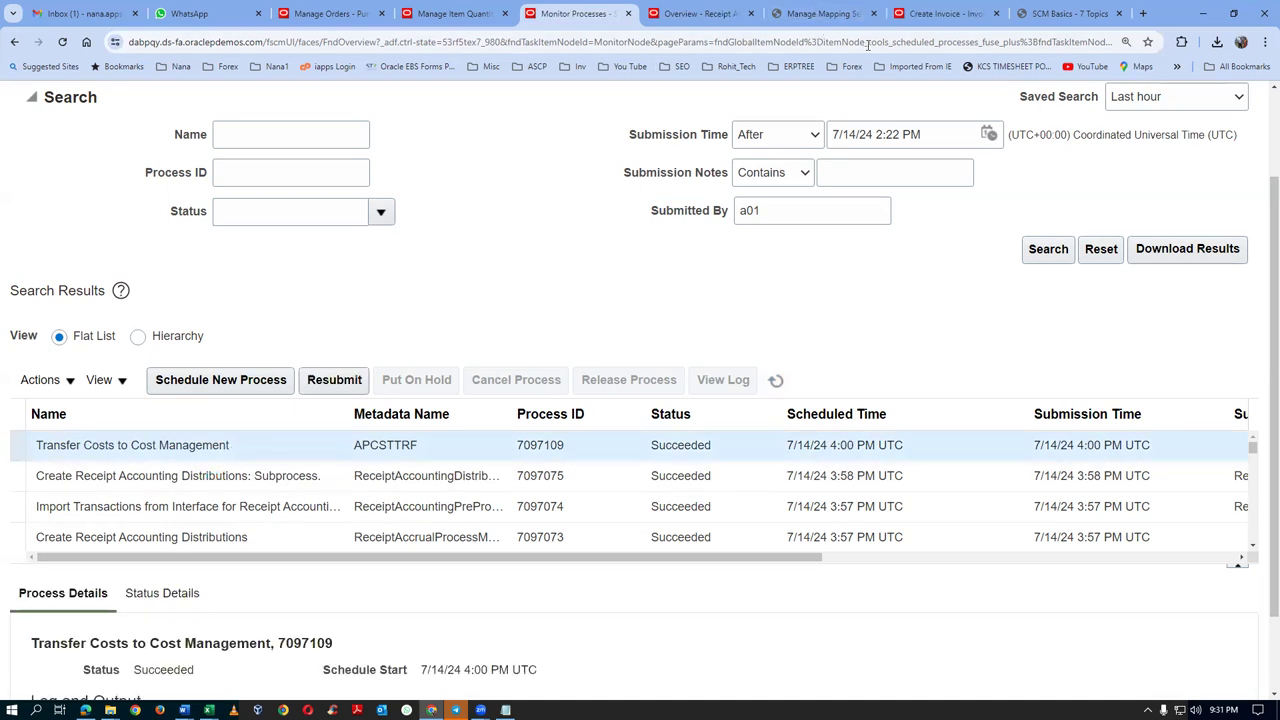
# Return to the Receipt Accounting overview and refresh its figures
pyautogui.click(835, 14)
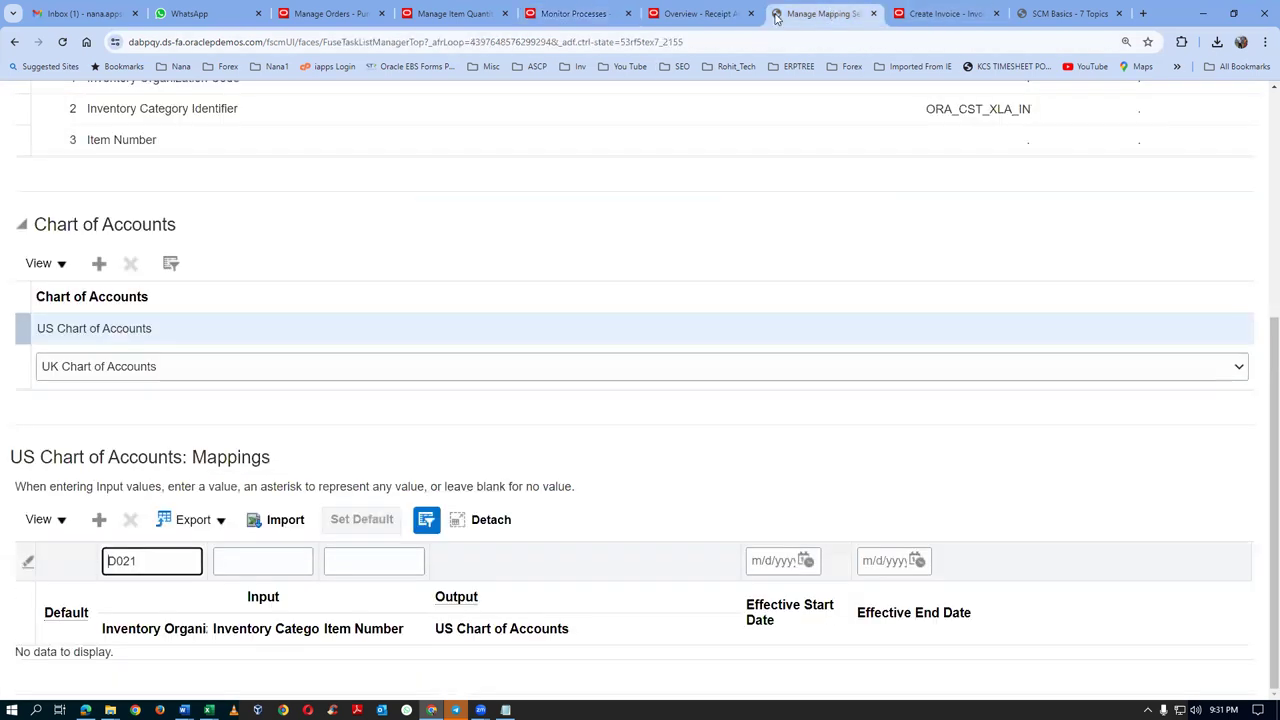
pyautogui.click(726, 14)
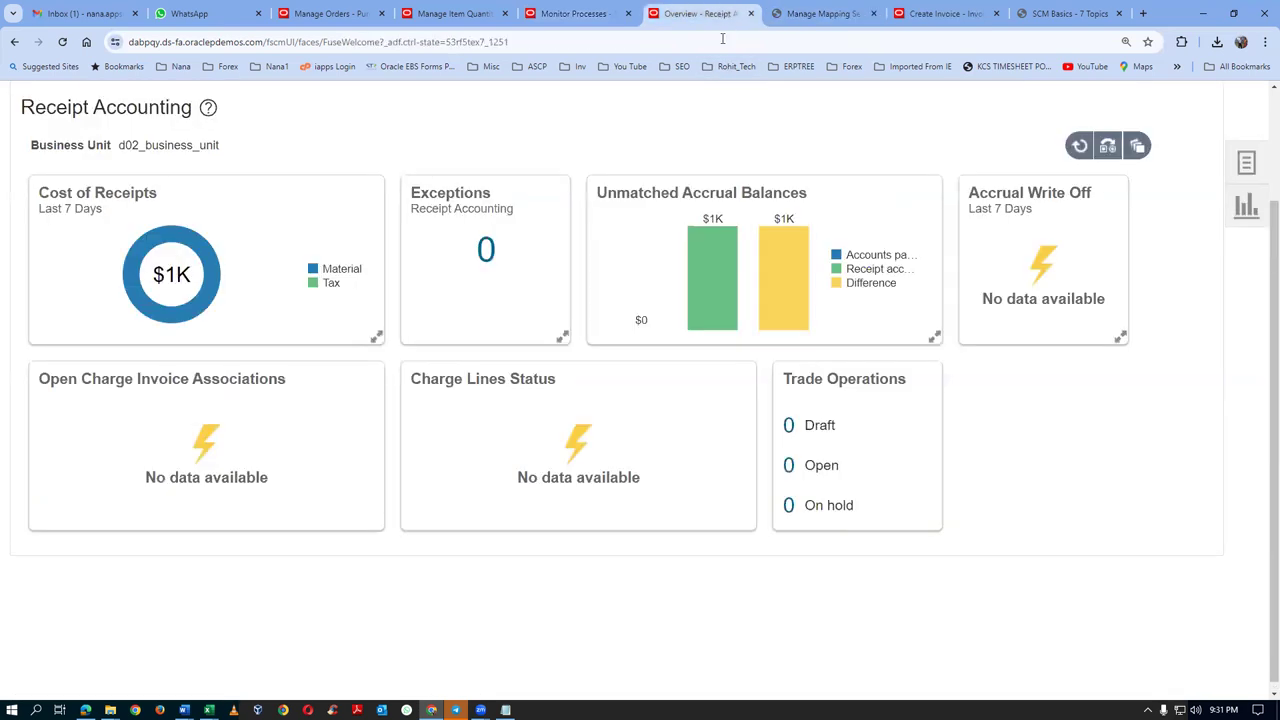
pyautogui.click(1079, 146)
# Open the Match Receipt Accruals process from the accrual reconciliation tasks and set its bill-to business unit to d02_business_unit
pyautogui.scroll(2, 1197, 244)
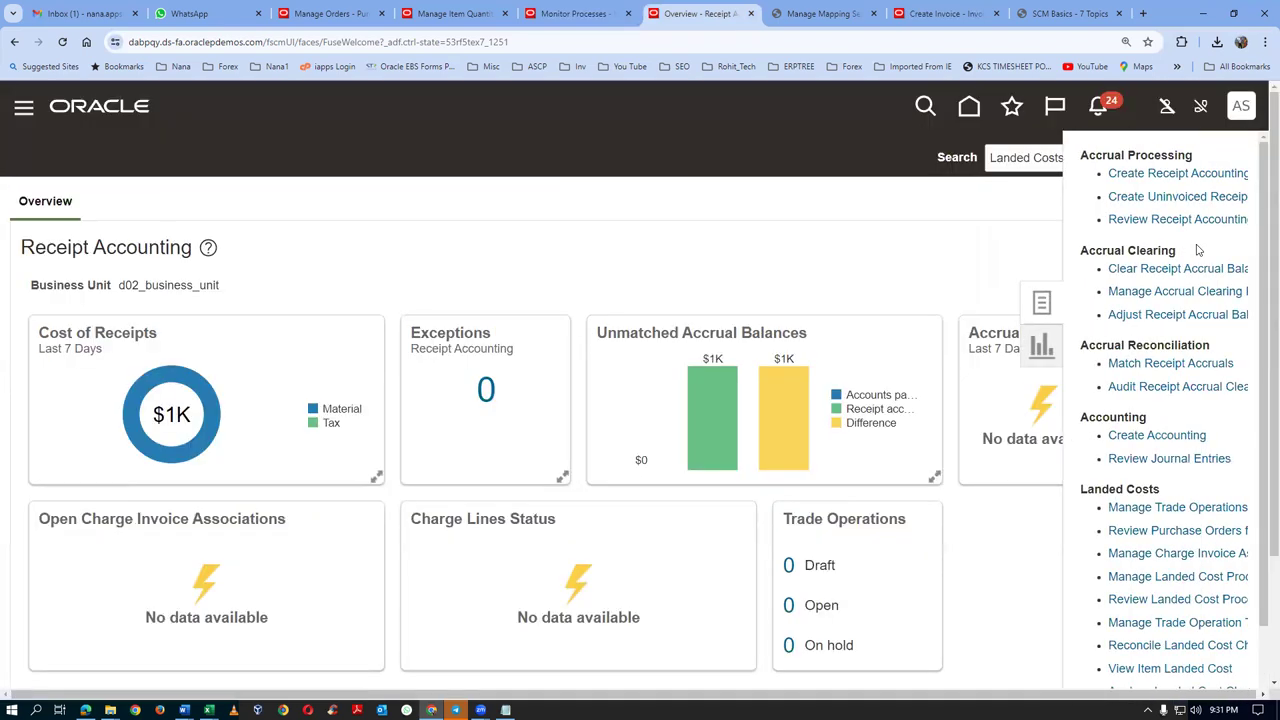
pyautogui.click(1150, 365)
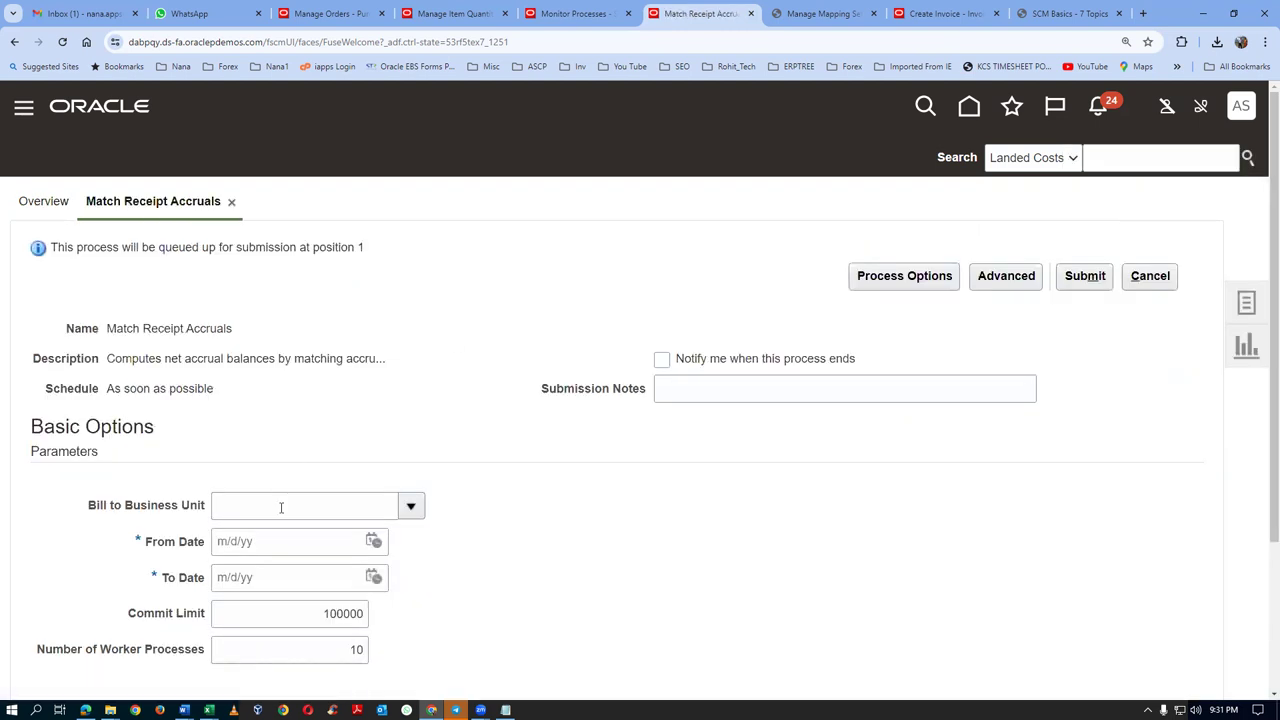
pyautogui.click(281, 507)
pyautogui.write('d02')
pyautogui.press('Tab')
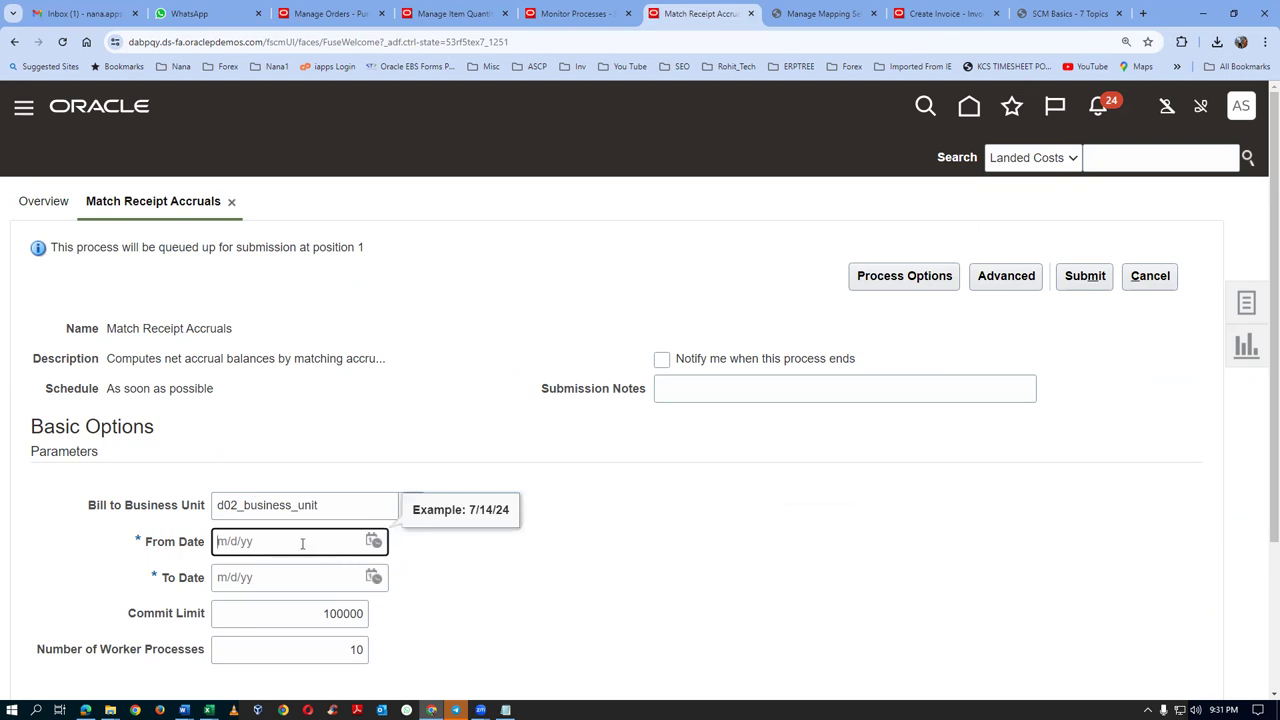
# Set the accrual matching period from 7/1/24 to 7/14/24 and submit the Match Receipt Accruals process
pyautogui.write('07')
pyautogui.write('/')
pyautogui.write('01')
pyautogui.write('/21')
pyautogui.write('4')
pyautogui.press('Tab')
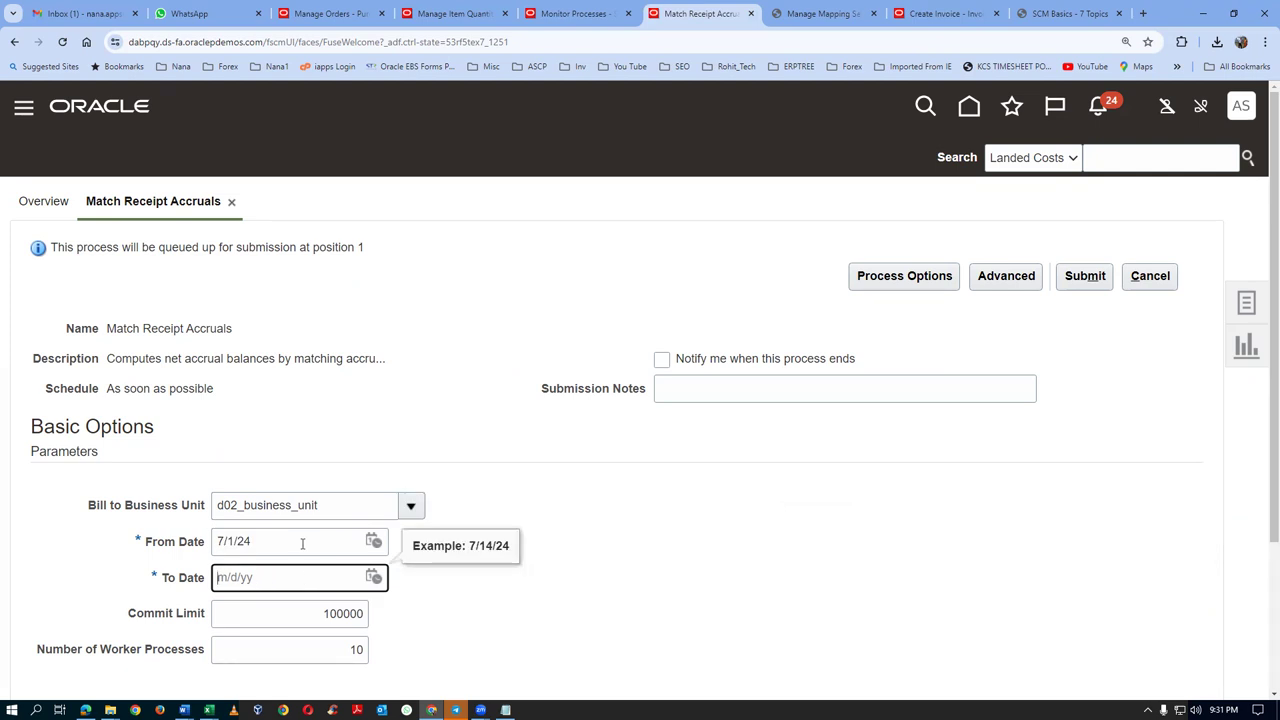
pyautogui.write('07/14/24')
pyautogui.press('Tab')
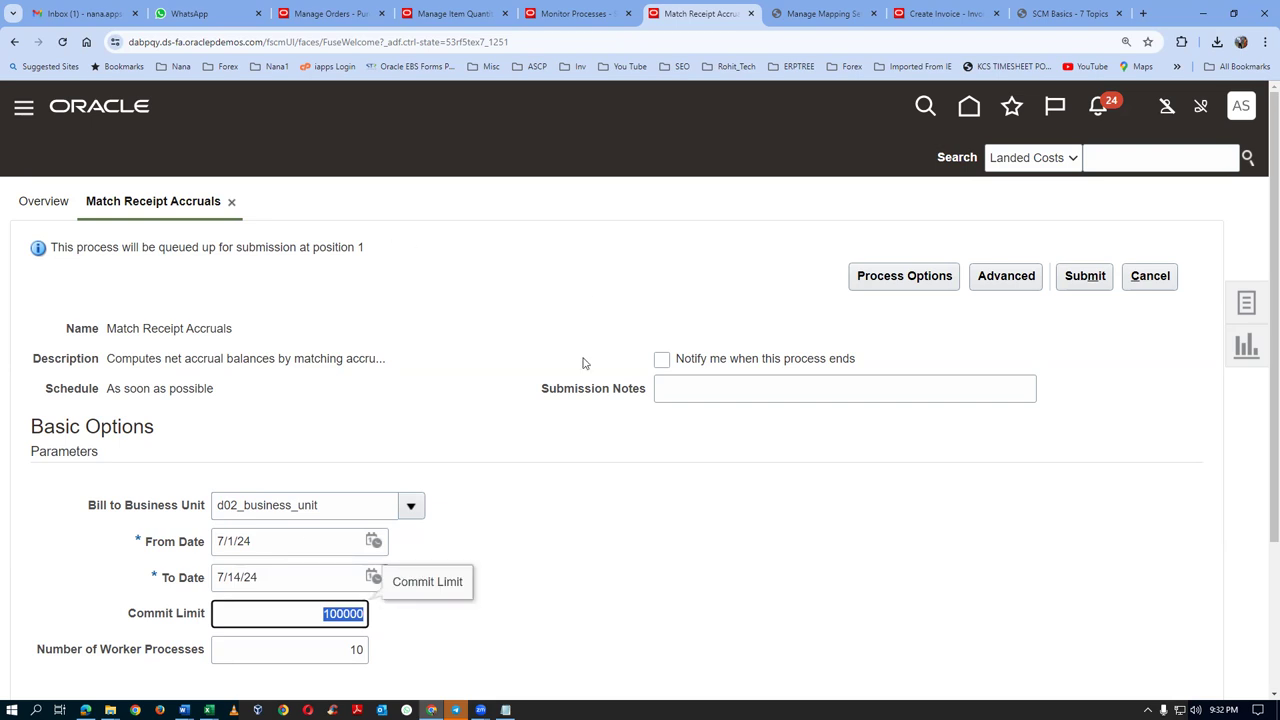
pyautogui.scroll(-2, 587, 380)
pyautogui.click(1082, 143)
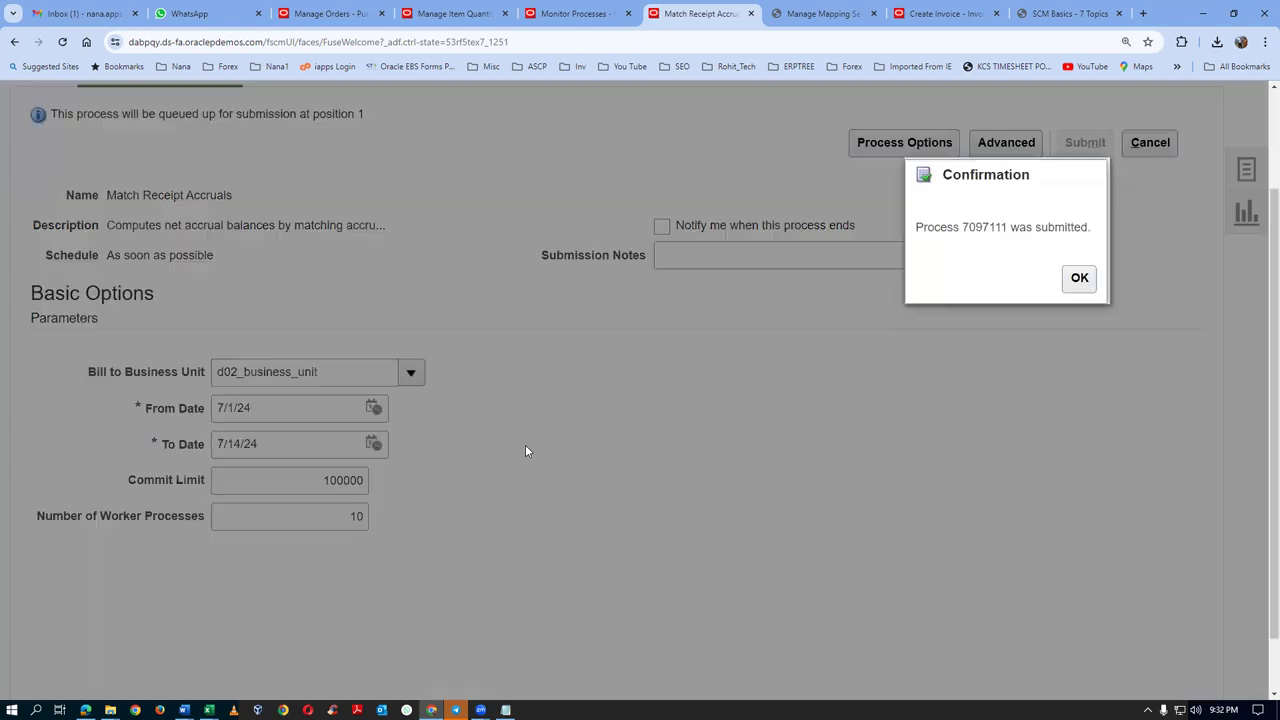
pyautogui.click(1080, 278)
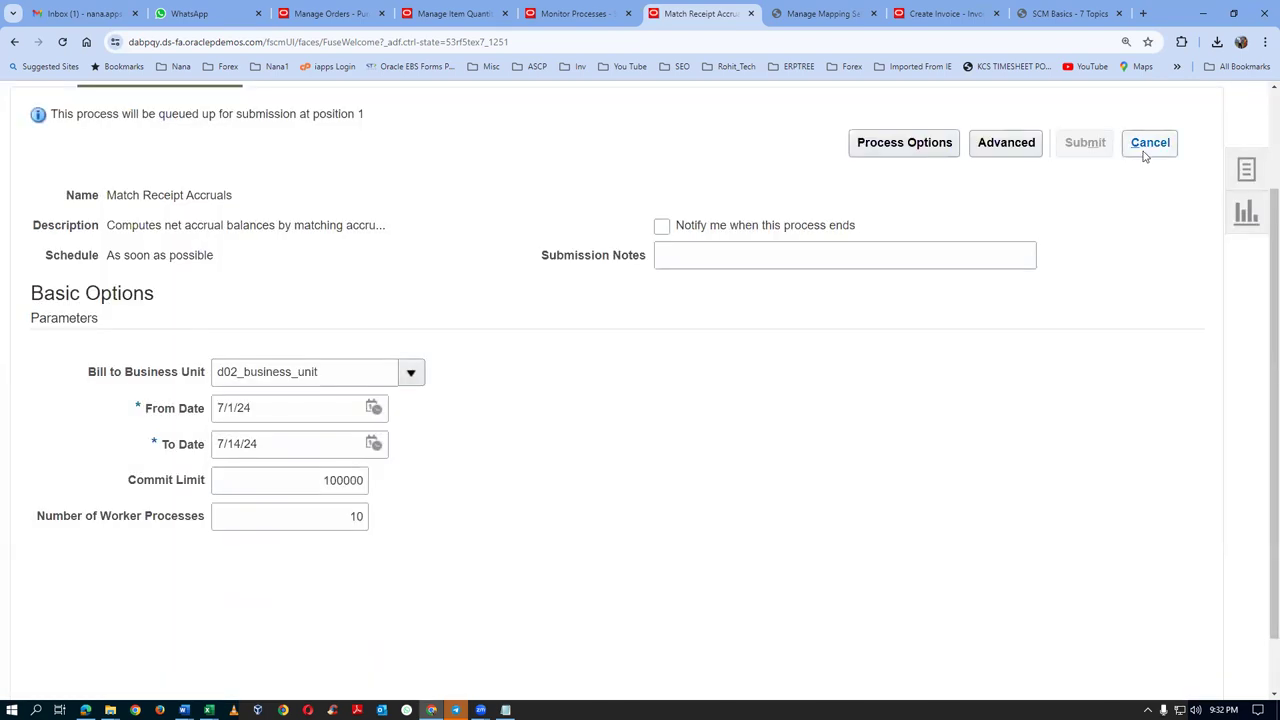
# Refresh the scheduled processes list to follow the Match Receipt Accruals run and its subprocess
pyautogui.click(612, 22)
pyautogui.click(772, 385)
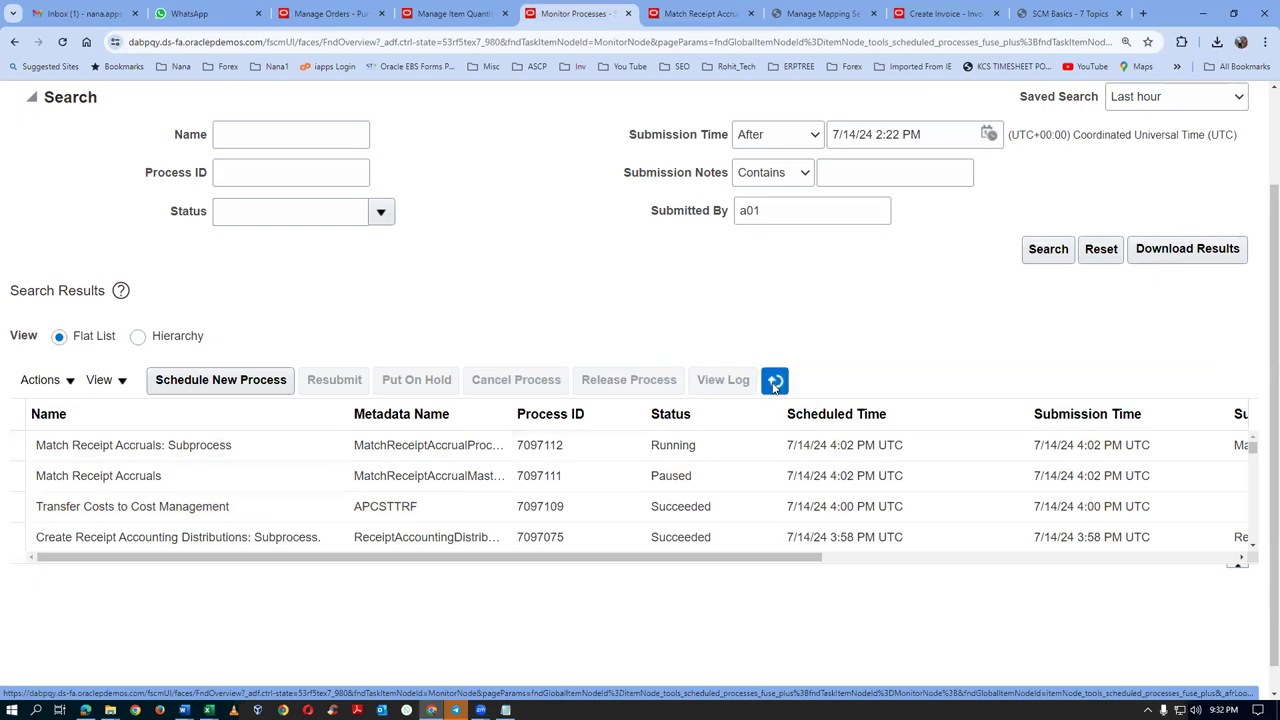
pyautogui.click(777, 383)
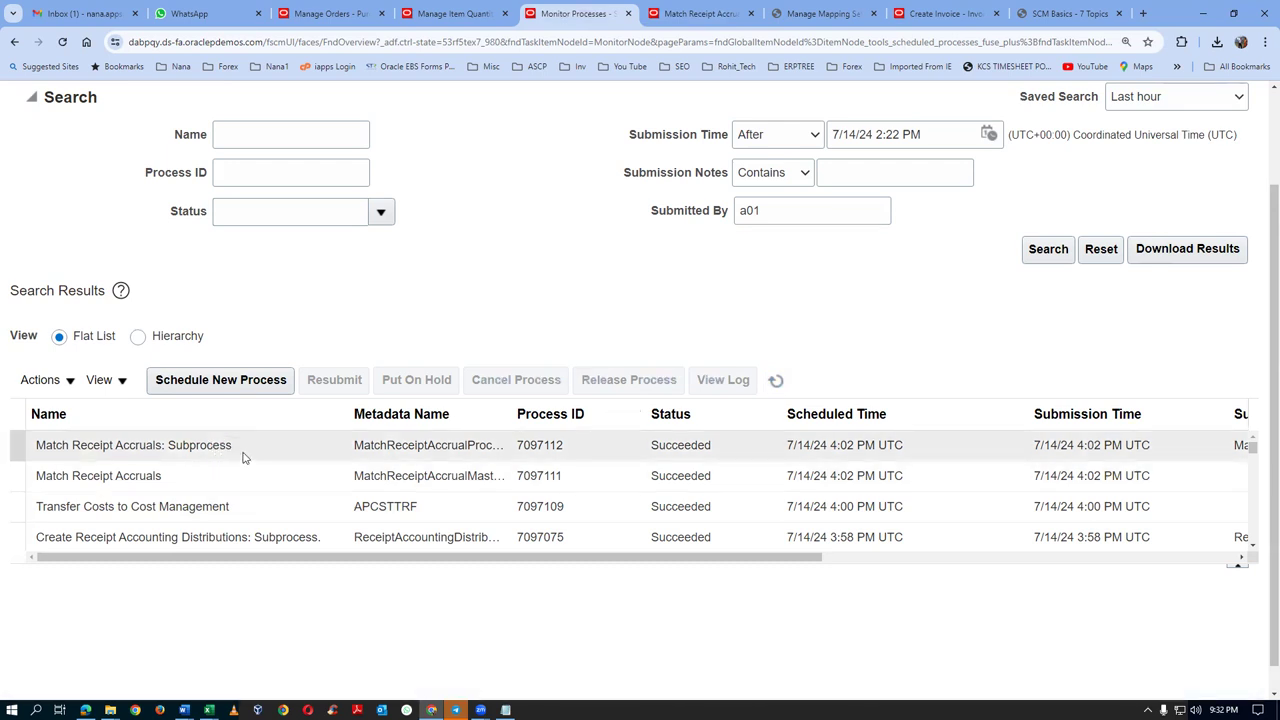
# Close the submitted Match Receipt Accruals page to return to the Receipt Accounting overview
pyautogui.click(720, 18)
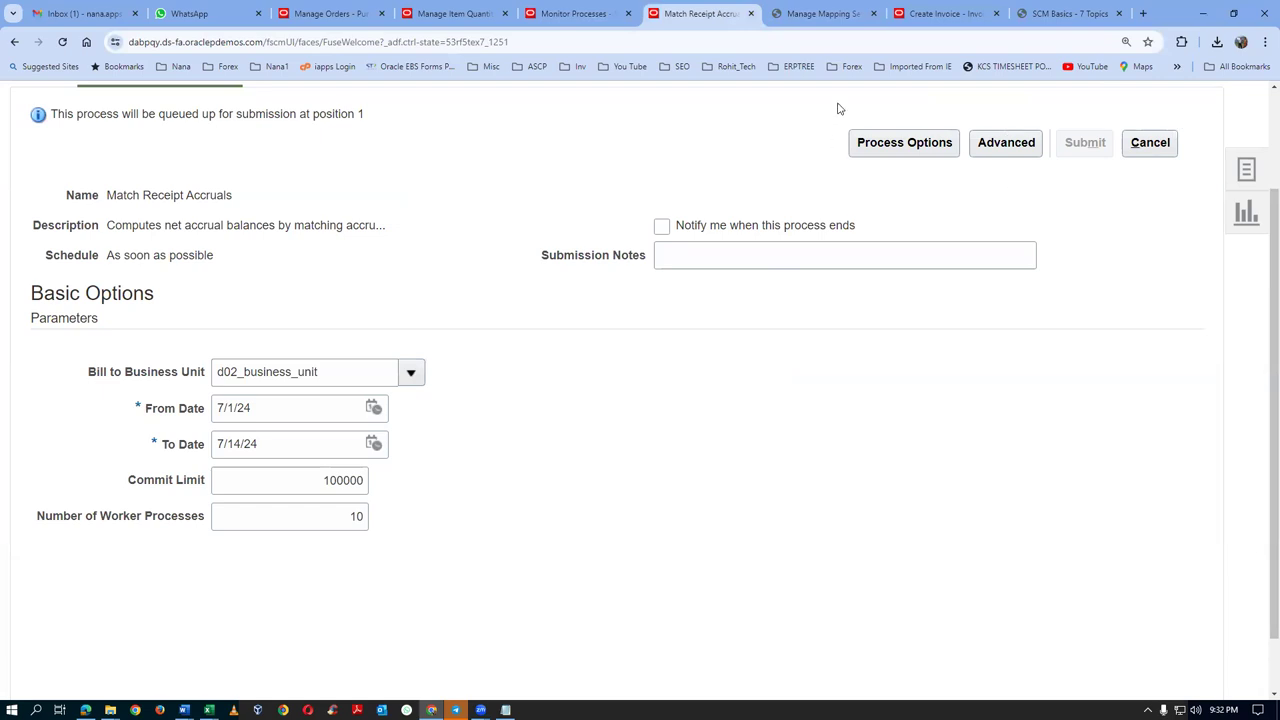
pyautogui.click(843, 18)
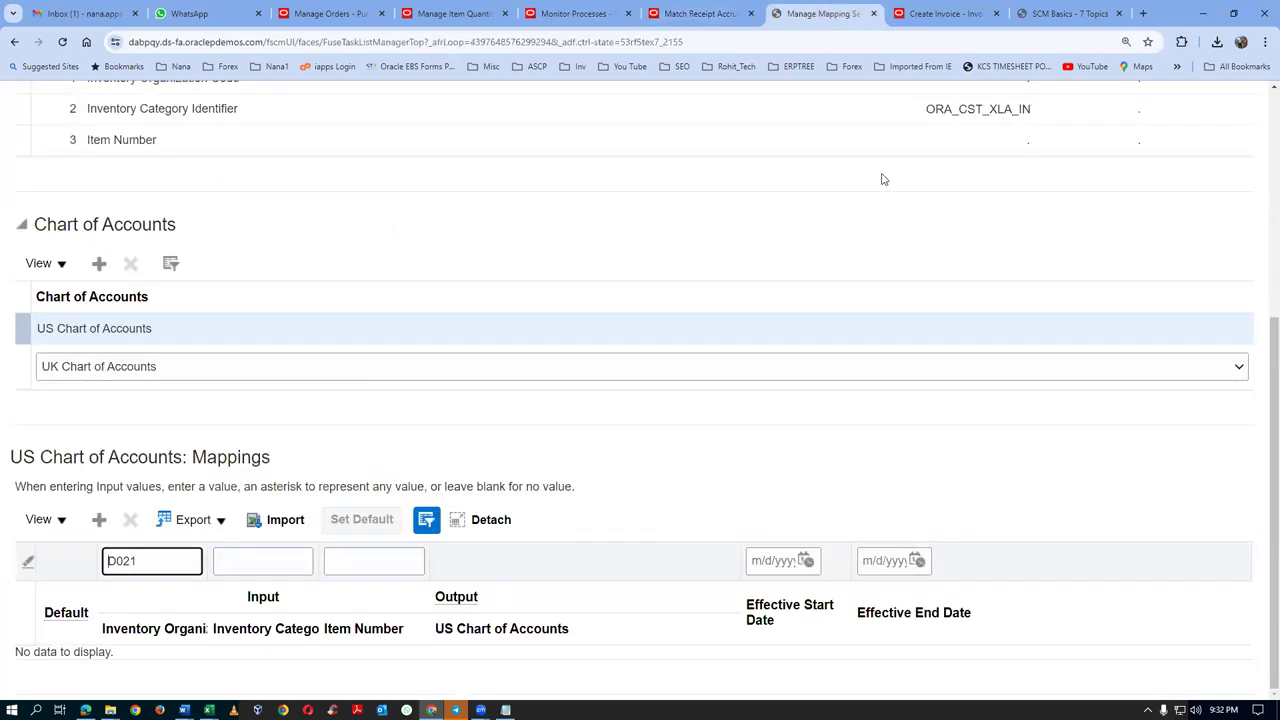
pyautogui.hotkey('ctrl', 'shift', 'Tab')
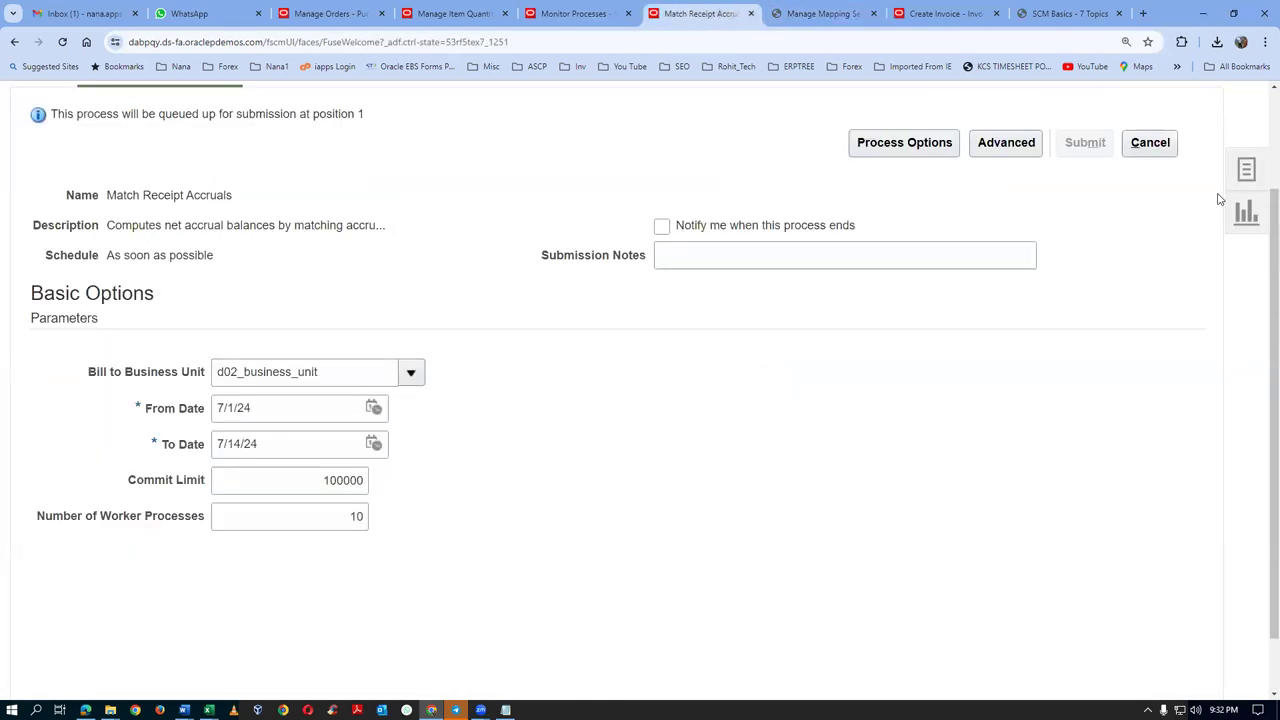
pyautogui.scroll(2, 1262, 195)
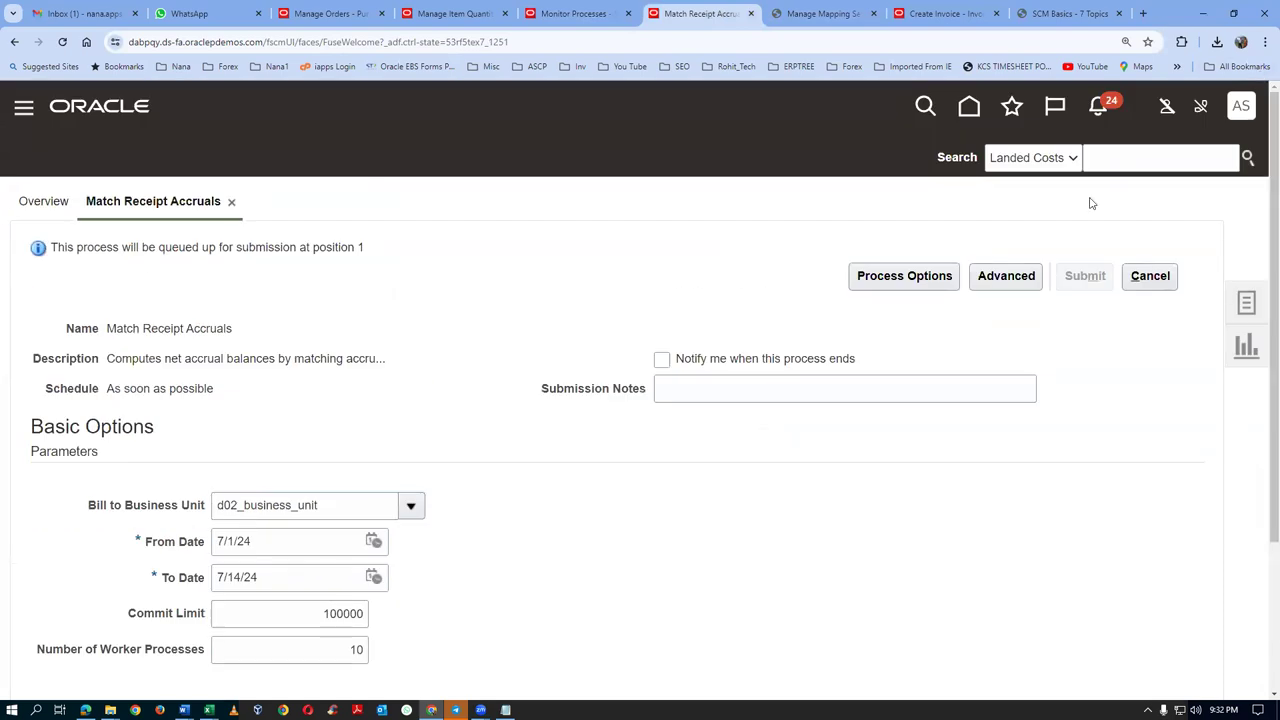
pyautogui.click(232, 203)
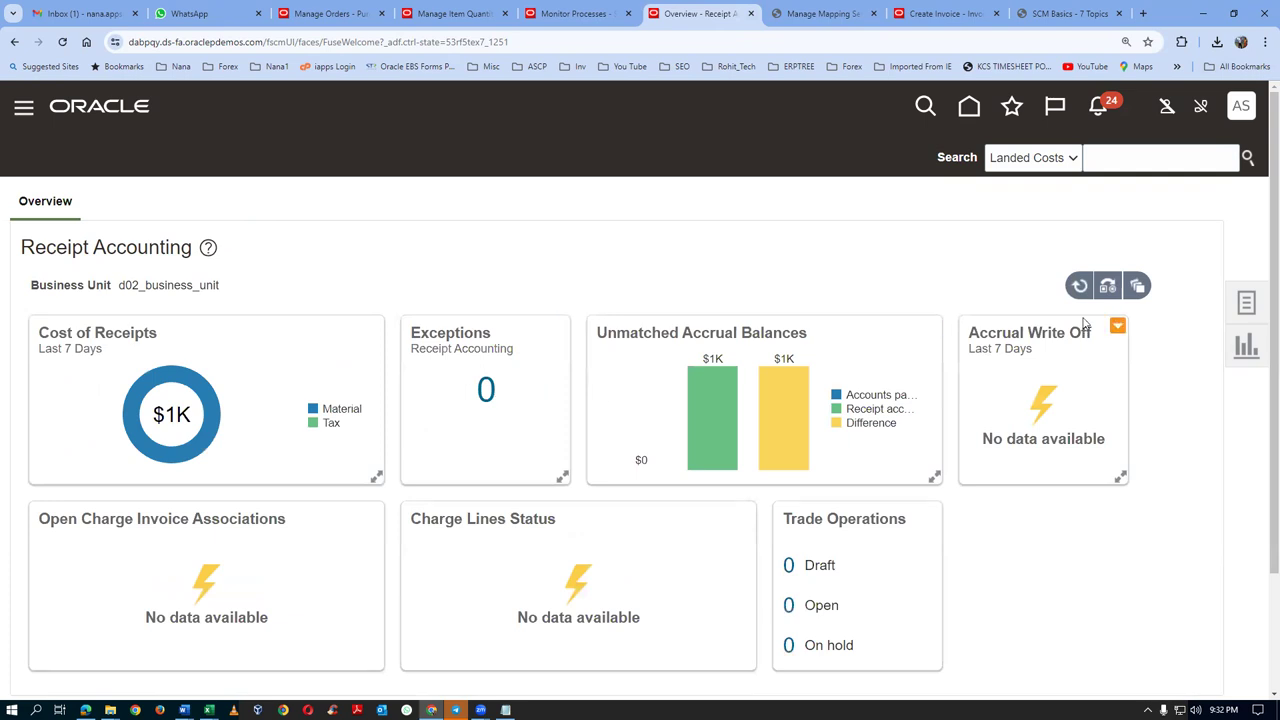
# Refresh the Receipt Accounting overview and inspect the accounts payable, receipt accounting and difference bars under Unmatched Accrual Balances
pyautogui.click(1079, 288)
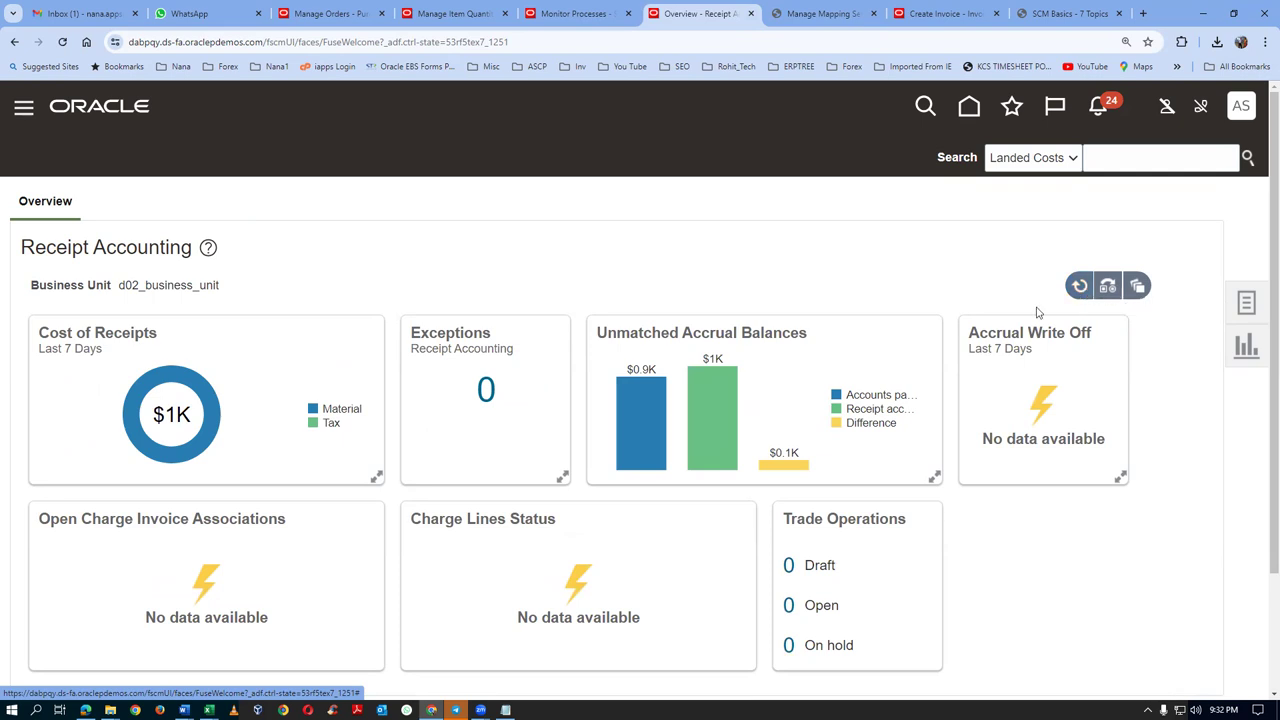
pyautogui.moveTo(636, 400)
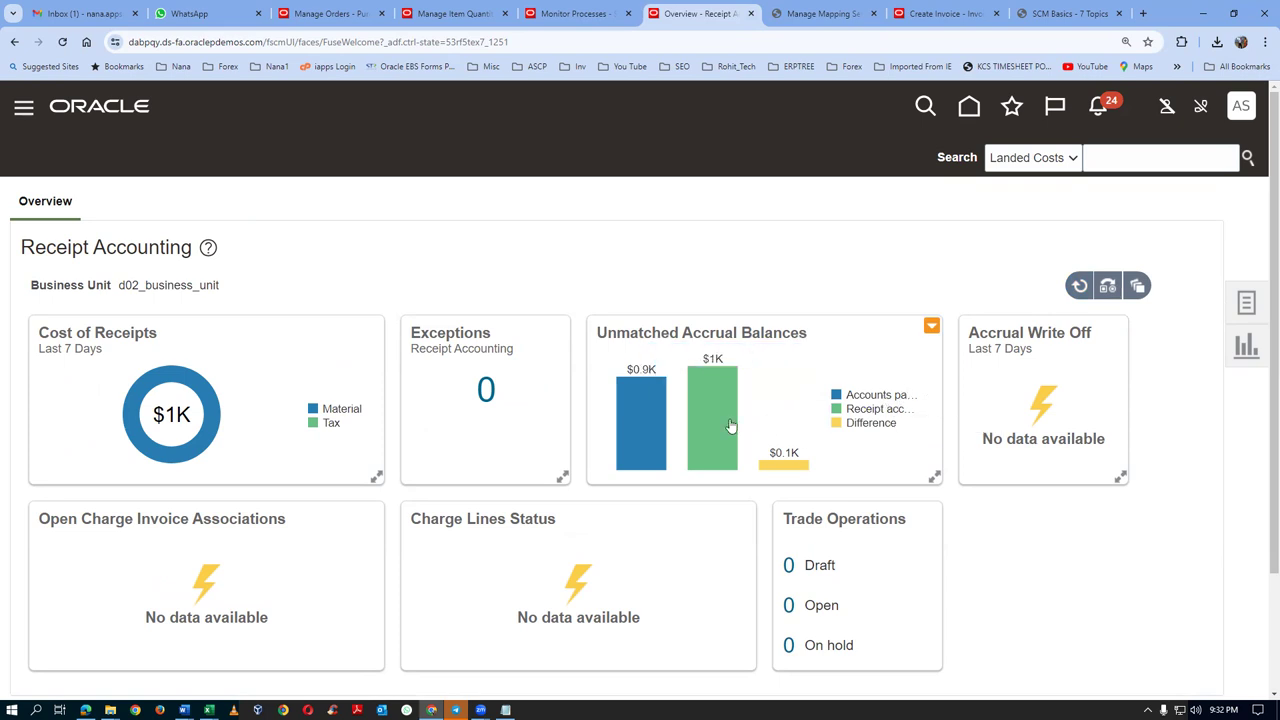
pyautogui.moveTo(730, 424)
pyautogui.moveTo(796, 468)
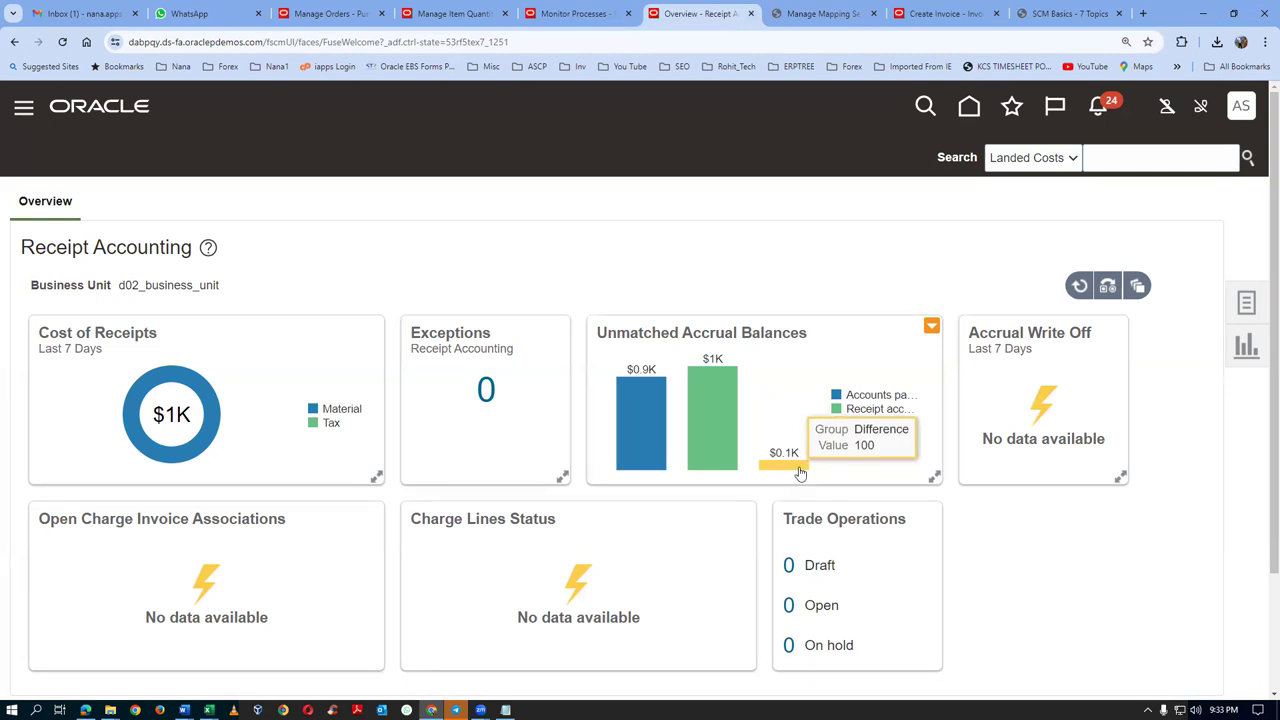
# Switch to the P_to_P_Process workbook in Excel, review the remark on the inventory AP accrual entry, and return to Receipt Accounting
pyautogui.hotkey('alt', 'Tab')
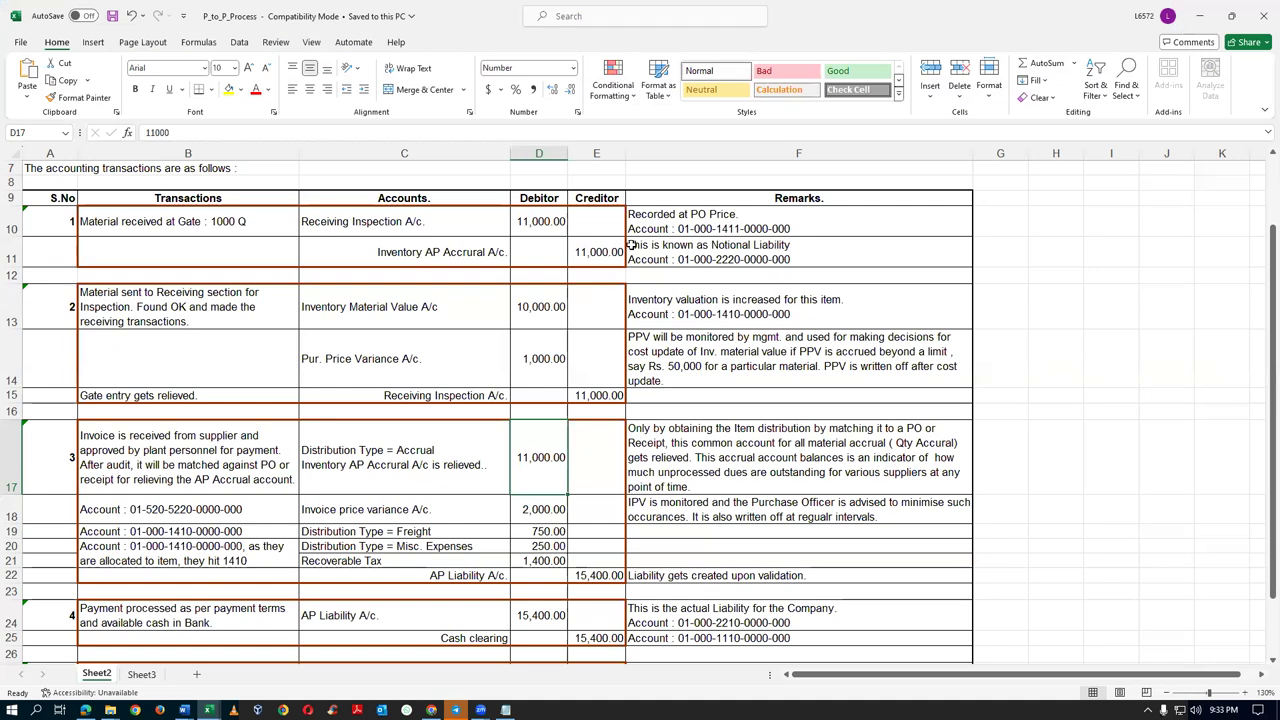
pyautogui.click(631, 245)
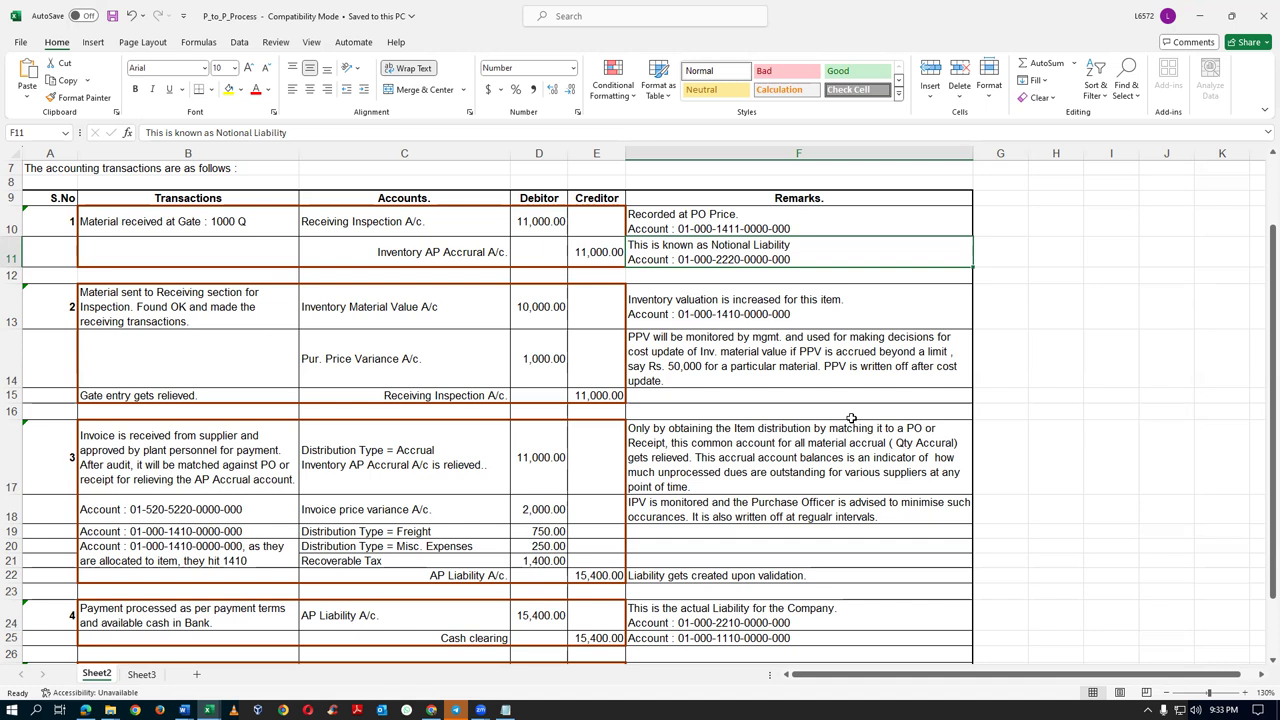
pyautogui.hotkey('alt', 'Tab')
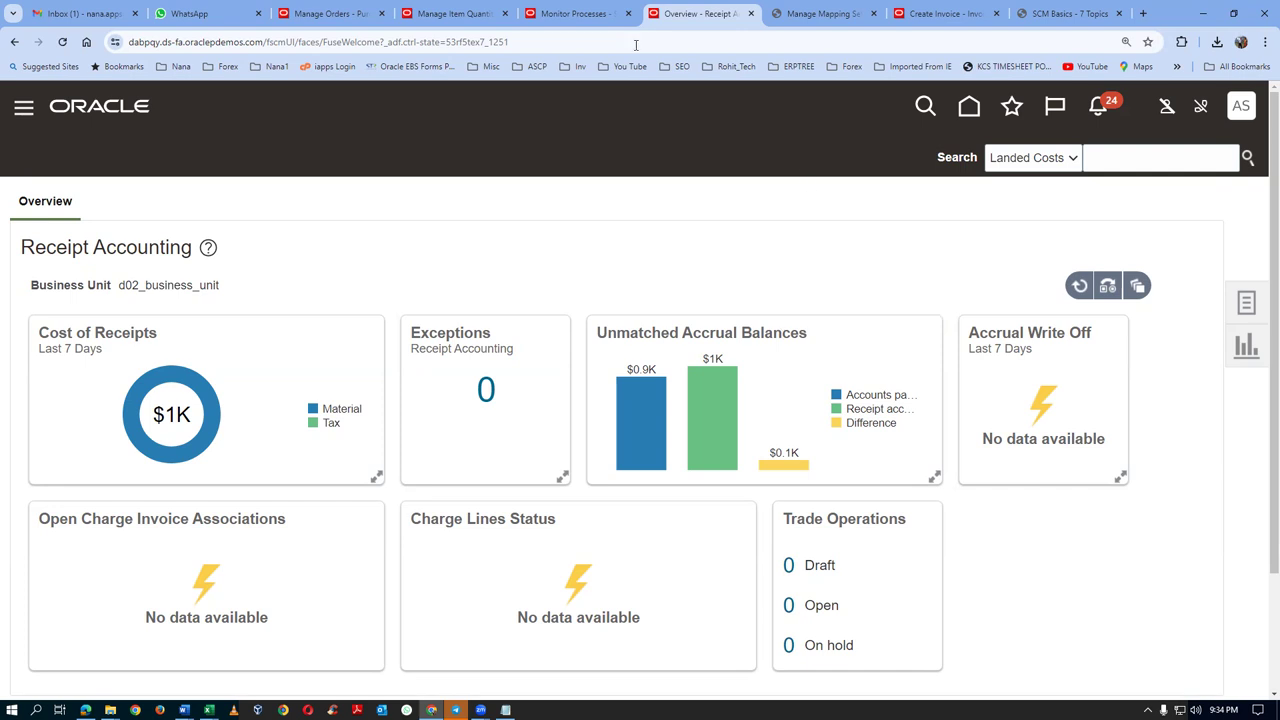
# Select the Transfer Costs to Cost Management run in the scheduled processes list to view its details
pyautogui.click(572, 13)
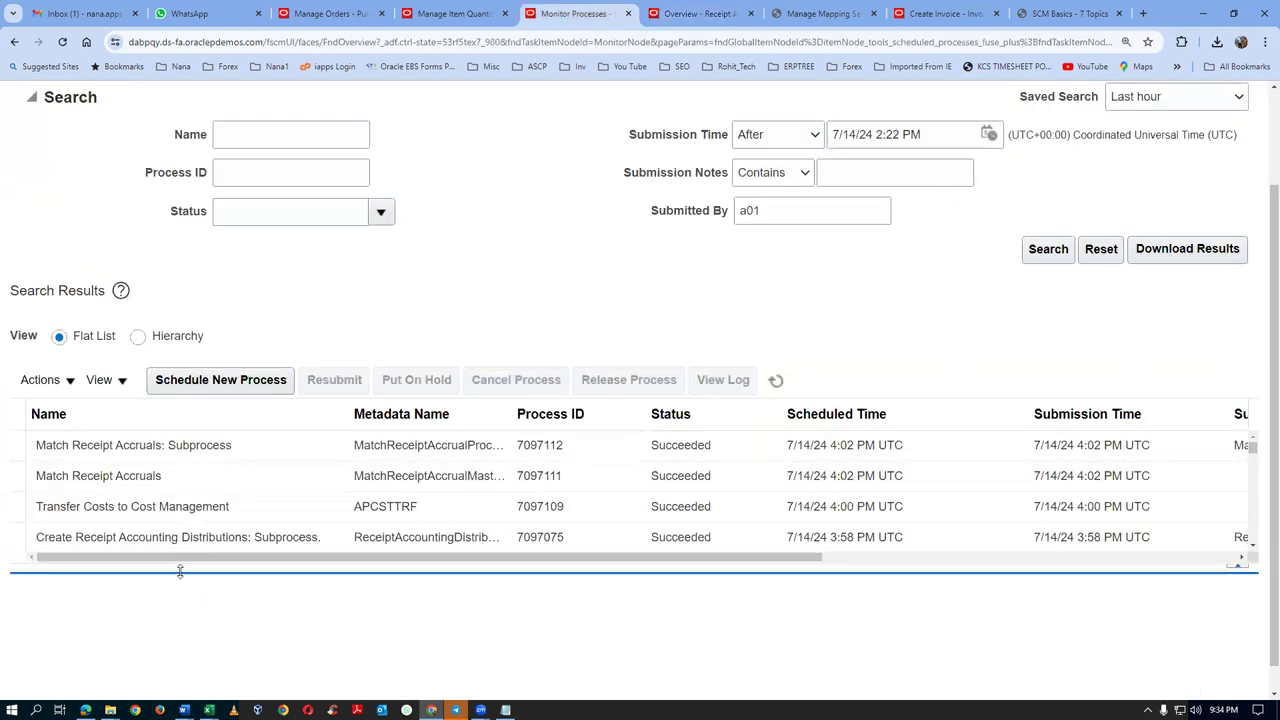
pyautogui.click(222, 507)
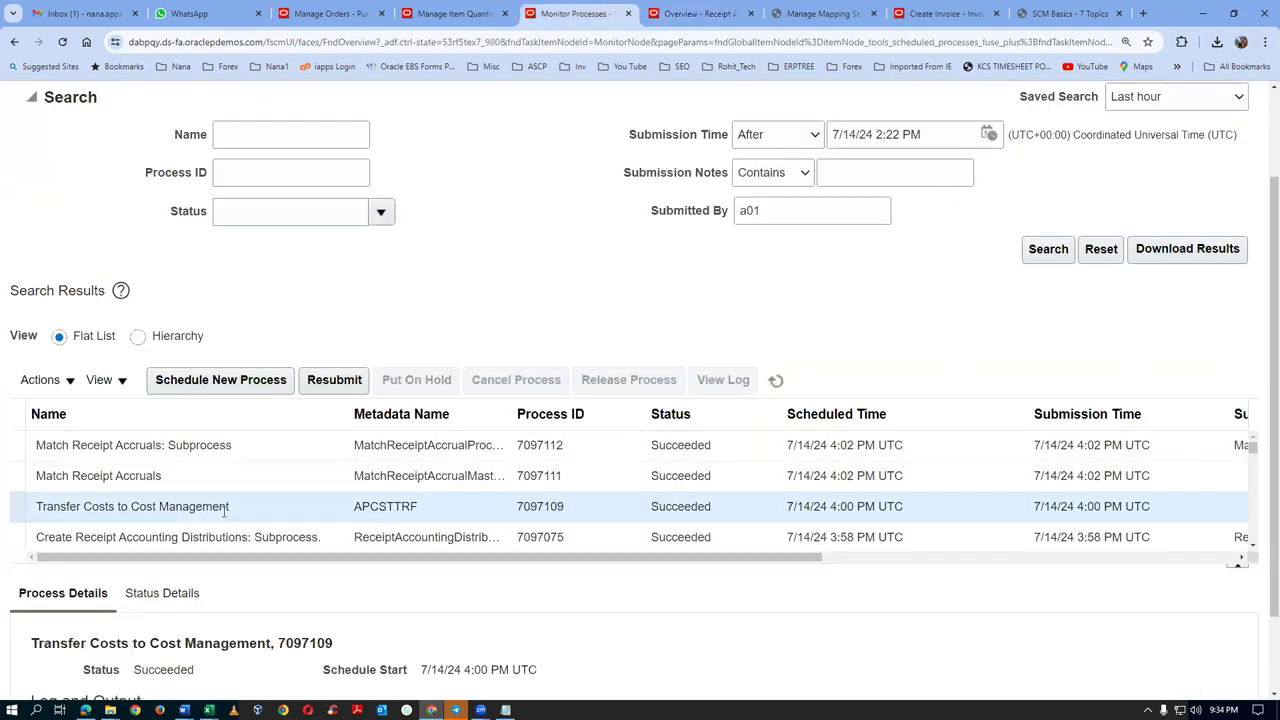
# Review the details of the Match Receipt Accruals, Transfer Costs to Cost Management and Create Receipt Accounting Distributions: Subprocess runs
pyautogui.click(218, 480)
pyautogui.click(236, 508)
pyautogui.click(243, 476)
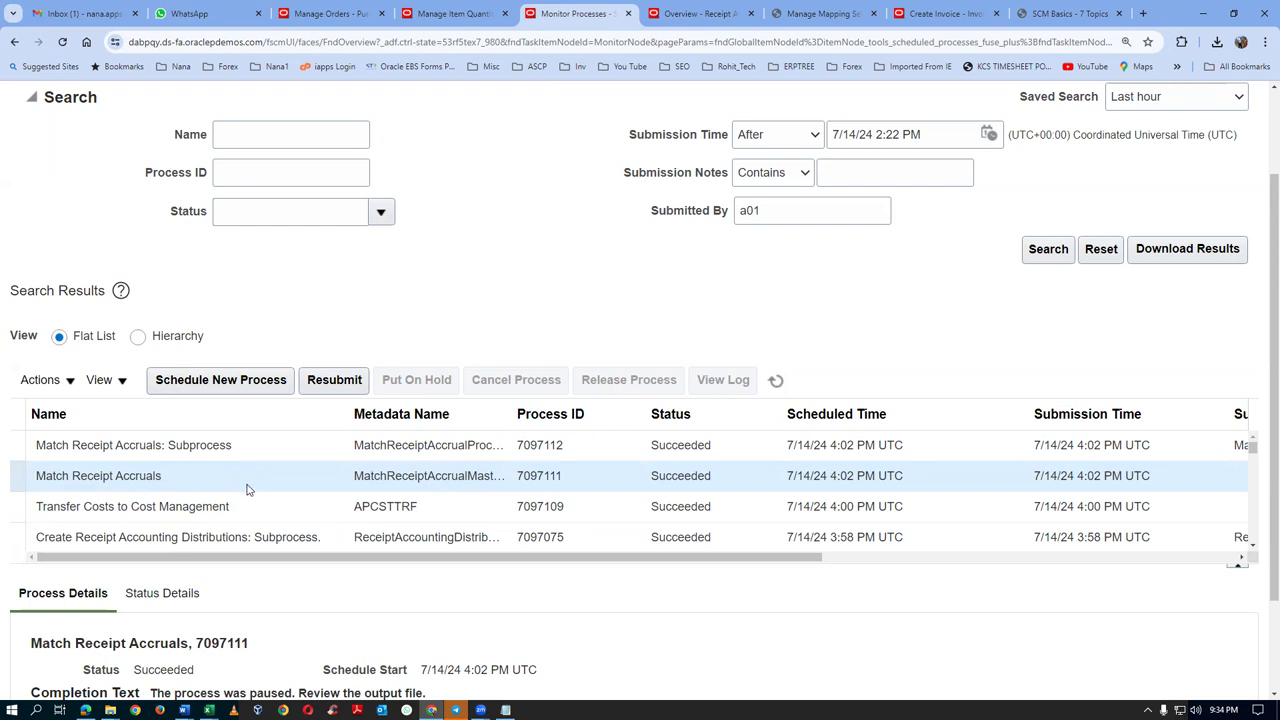
pyautogui.click(233, 540)
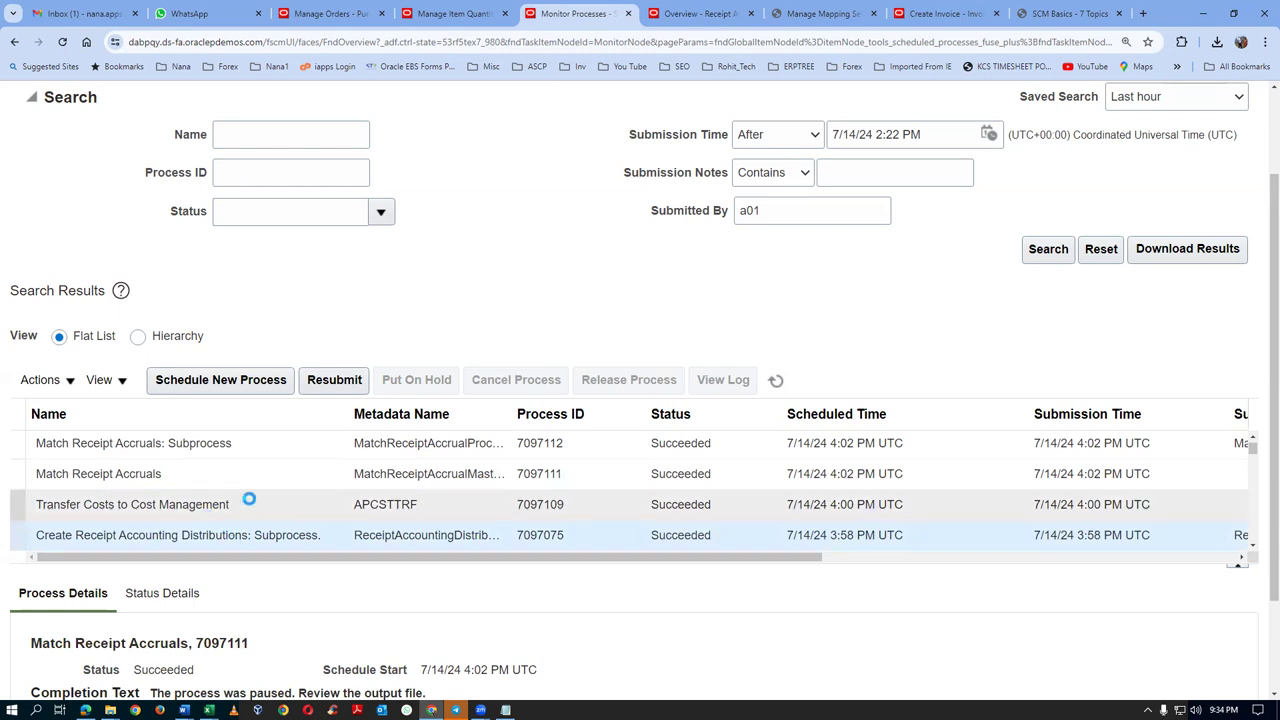
pyautogui.click(264, 504)
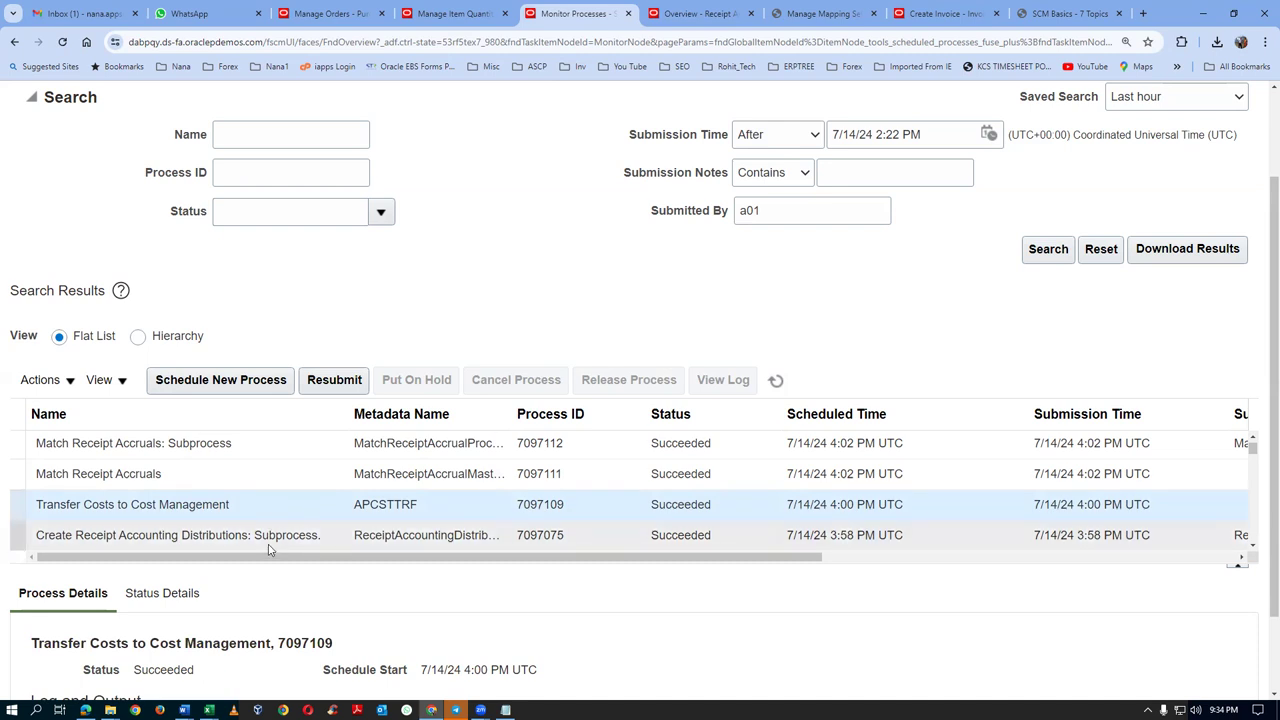
pyautogui.click(268, 540)
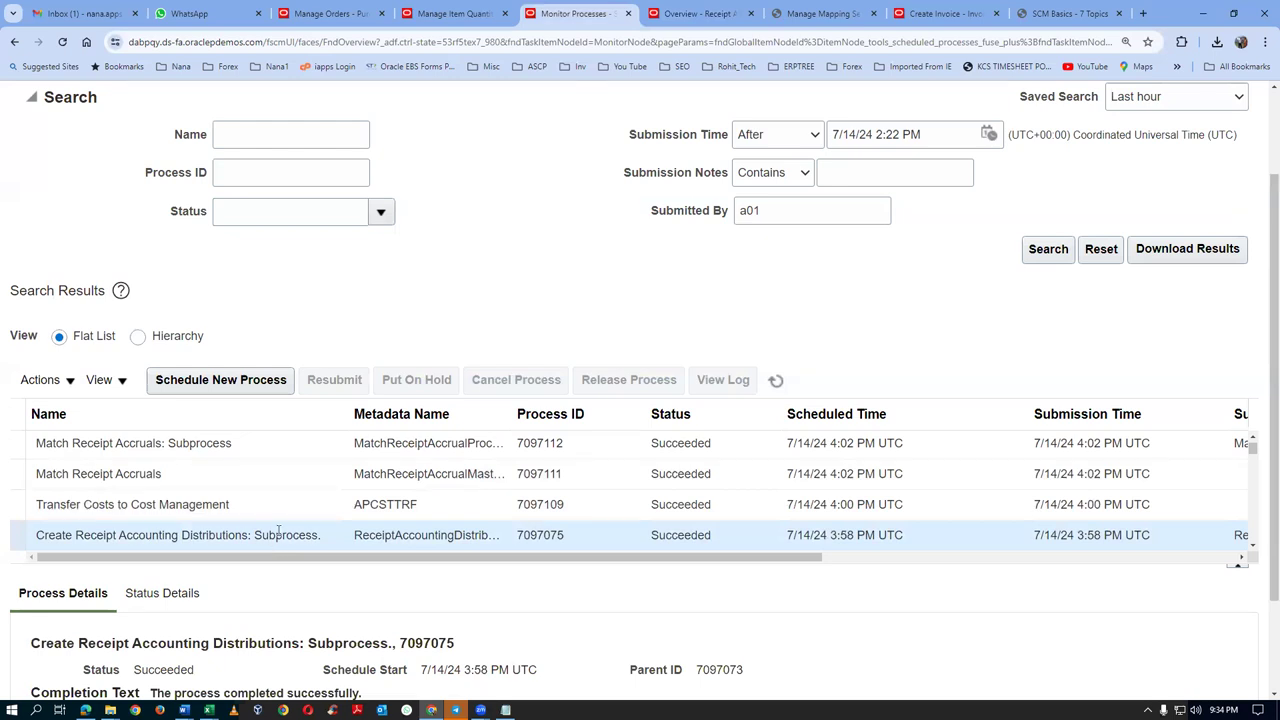
pyautogui.click(289, 507)
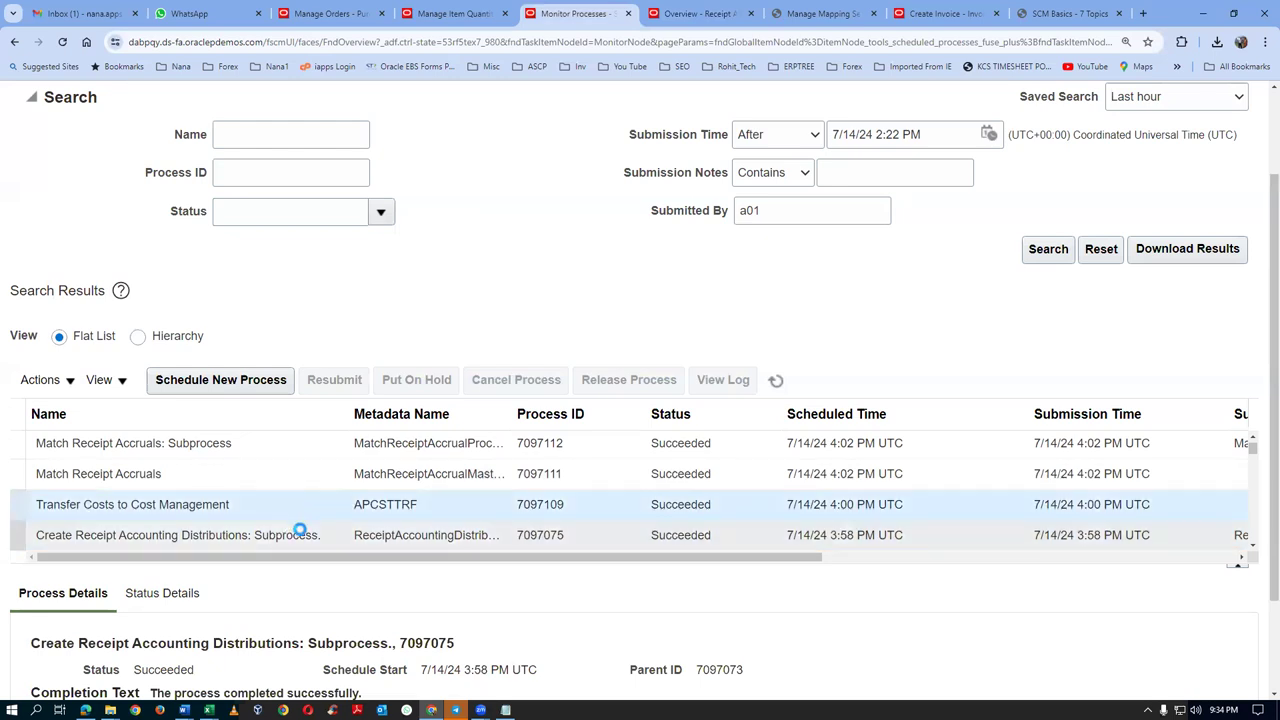
pyautogui.click(302, 537)
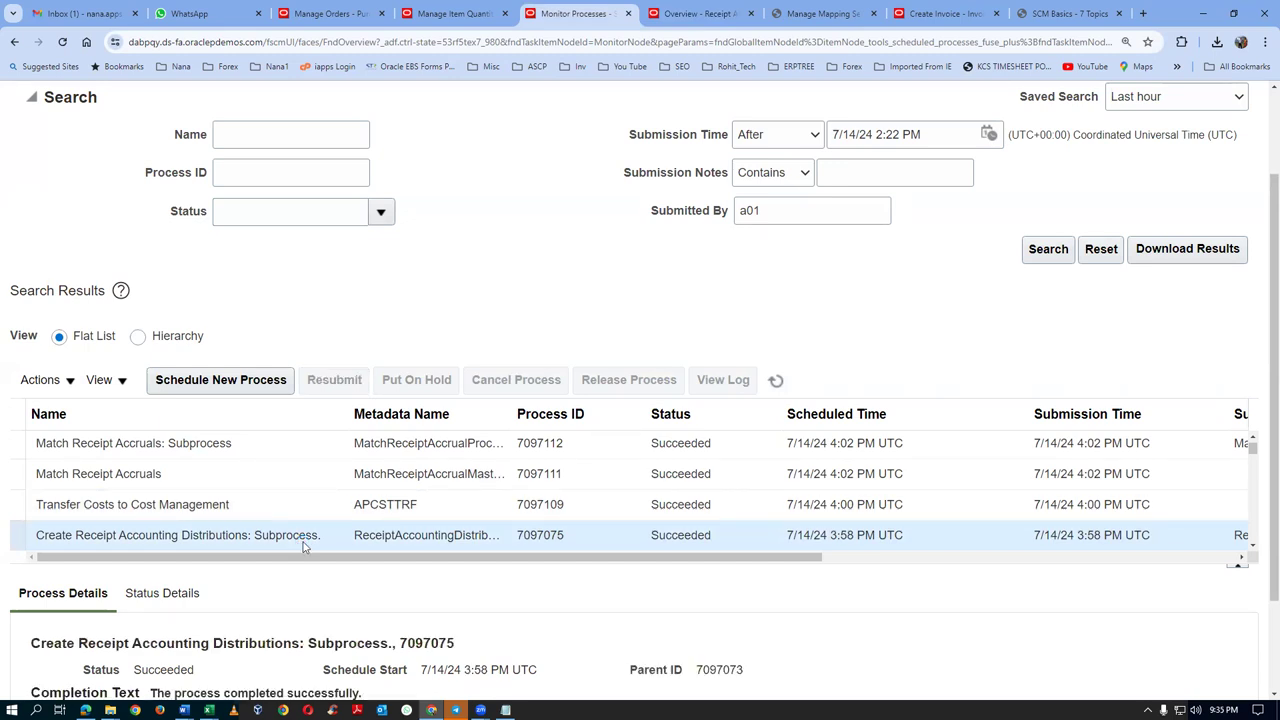
pyautogui.click(268, 505)
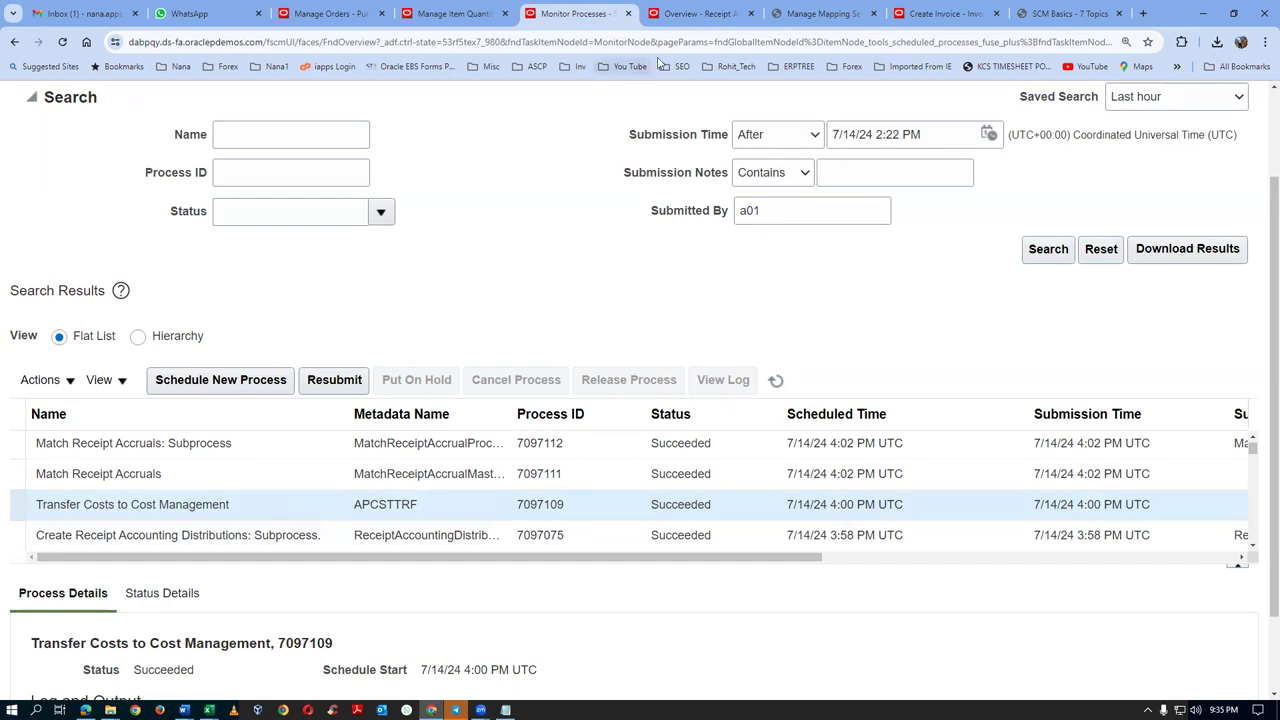
# Check the difference bar under Unmatched Accrual Balances in the Receipt Accounting overview and return to the scheduled processes
pyautogui.click(716, 14)
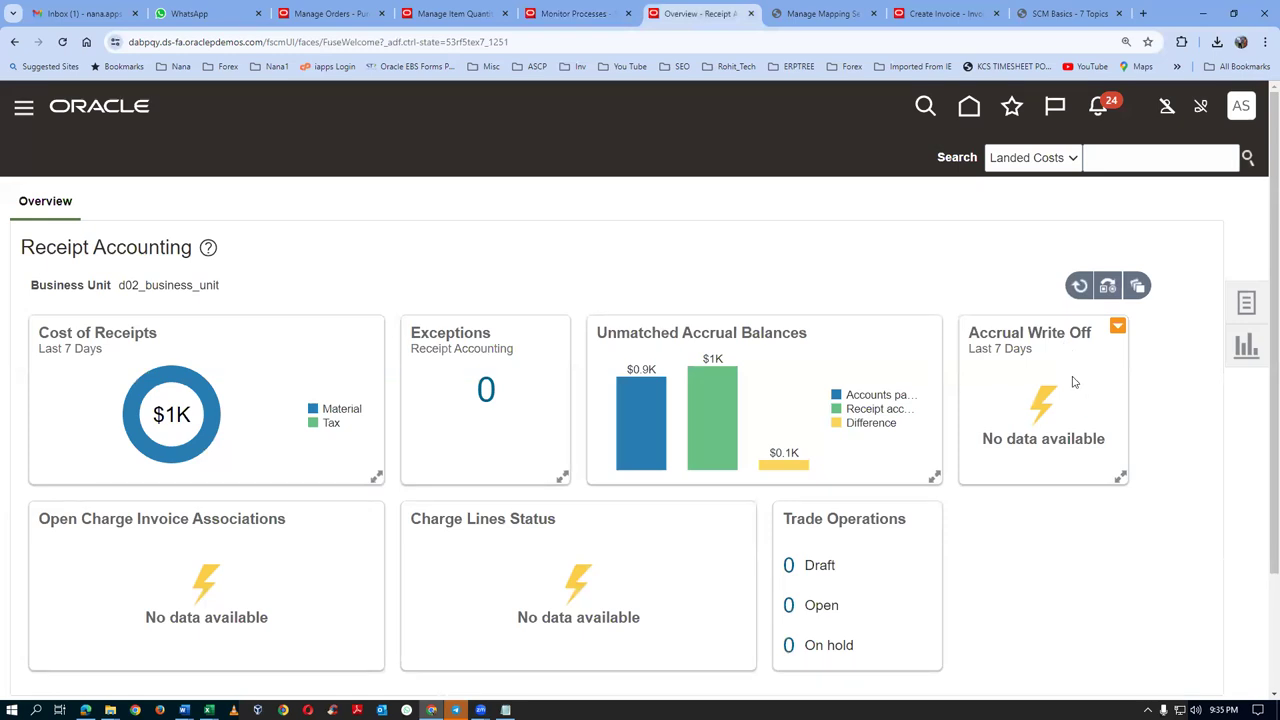
pyautogui.moveTo(808, 476)
pyautogui.click(559, 22)
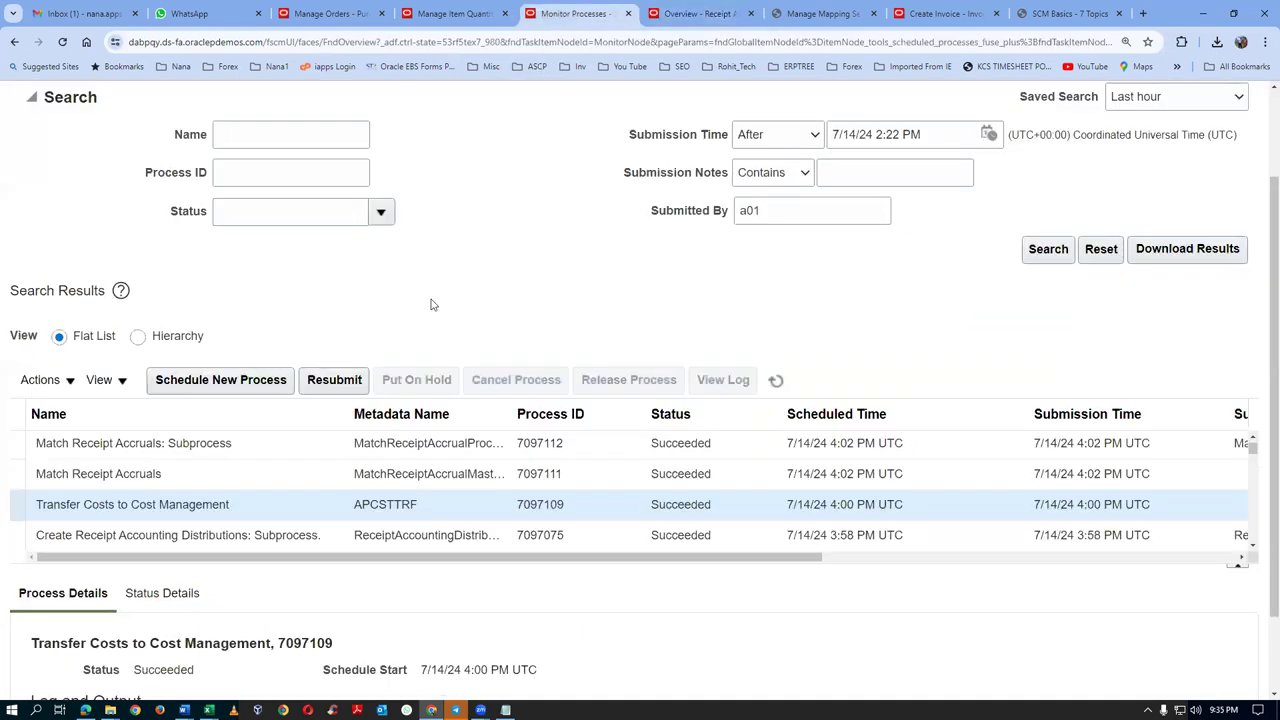
# Start scheduling a new process for the Accrual Reconciliation Report job
pyautogui.click(248, 380)
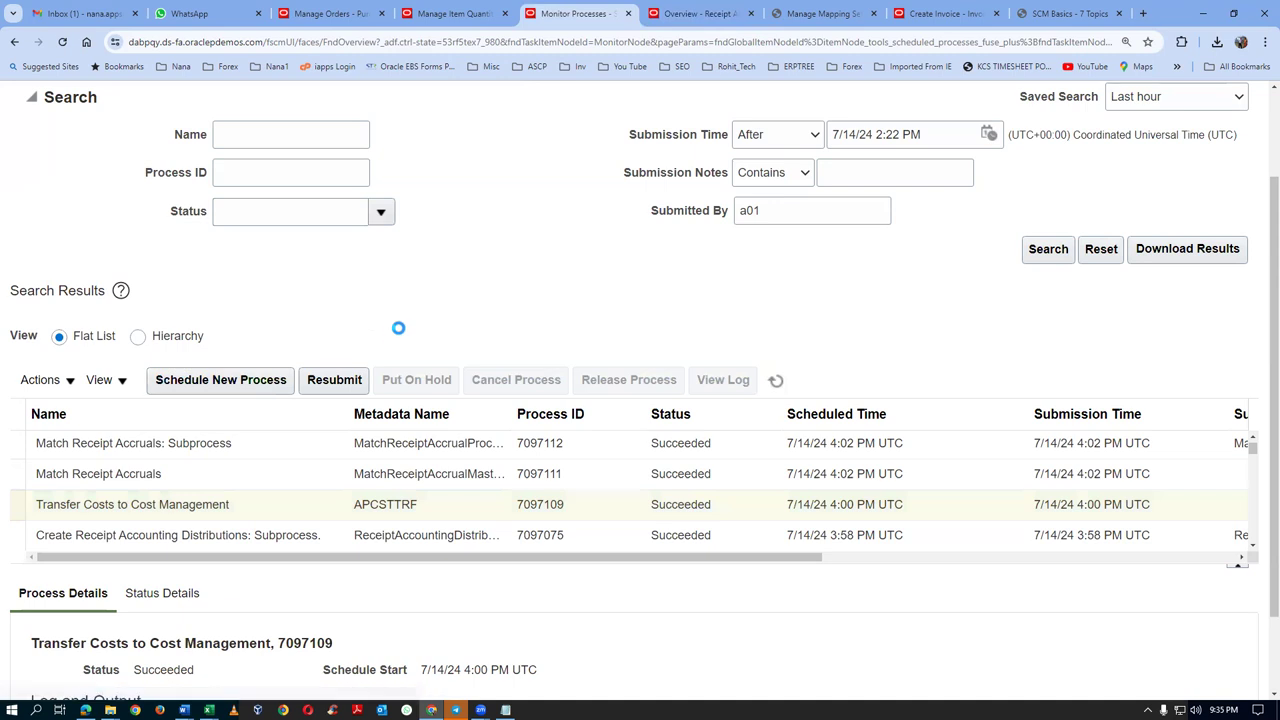
pyautogui.tripleClick(630, 344)
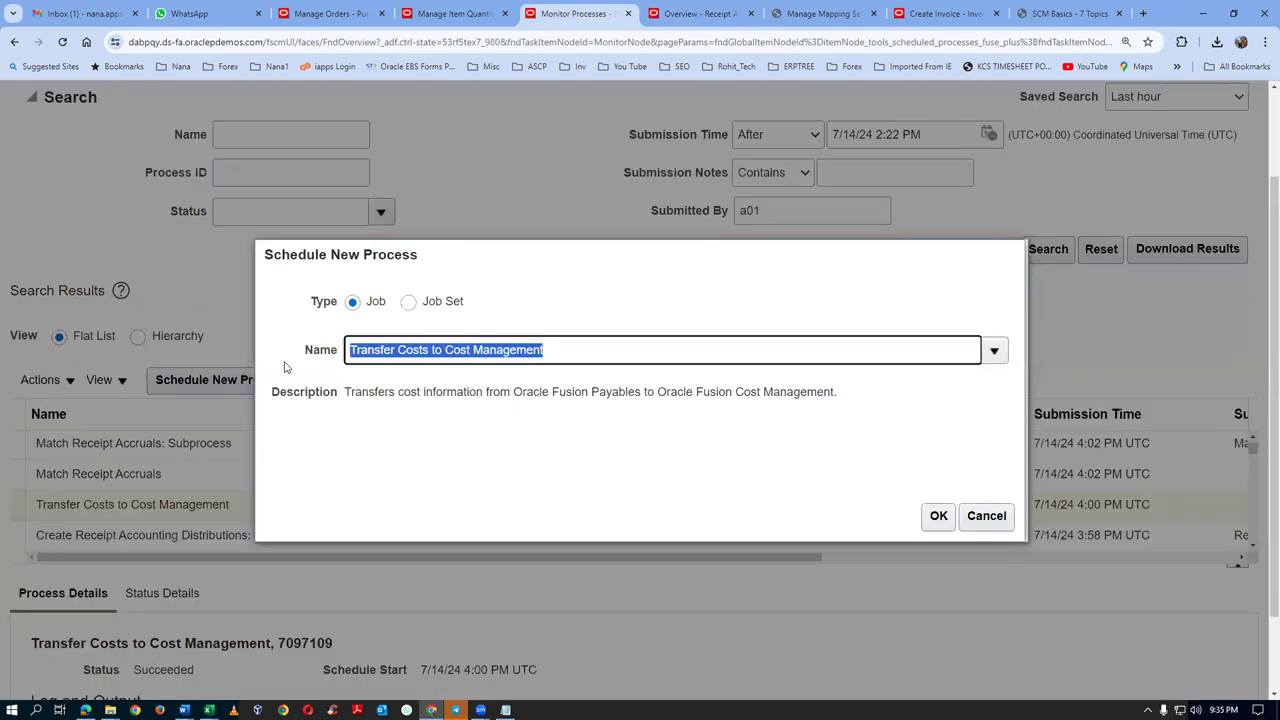
pyautogui.write('accrual rec')
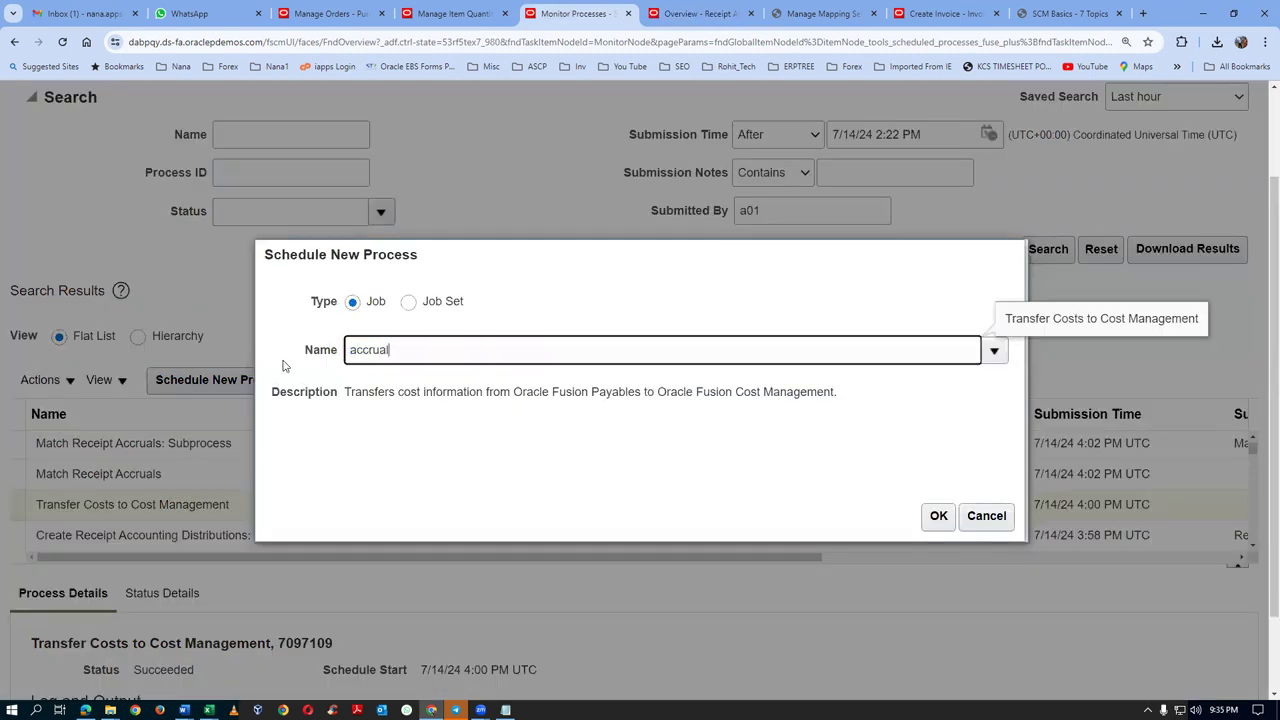
pyautogui.press('Tab')
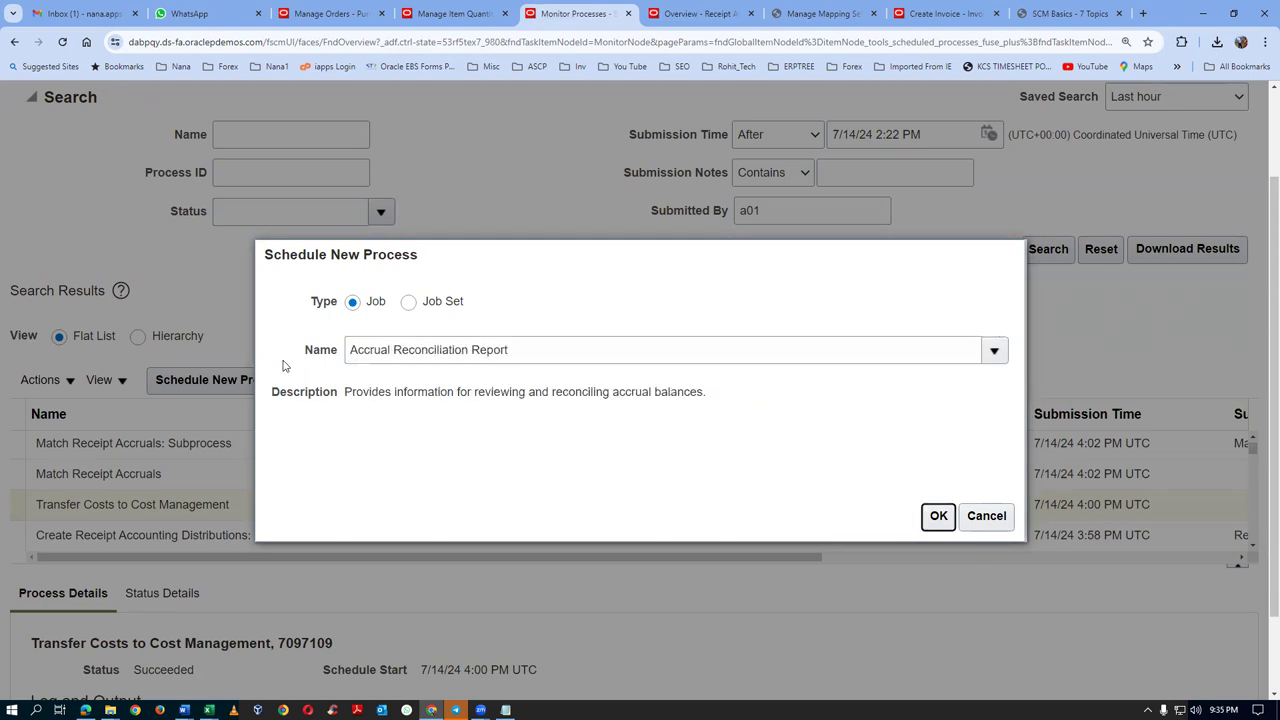
pyautogui.click(938, 516)
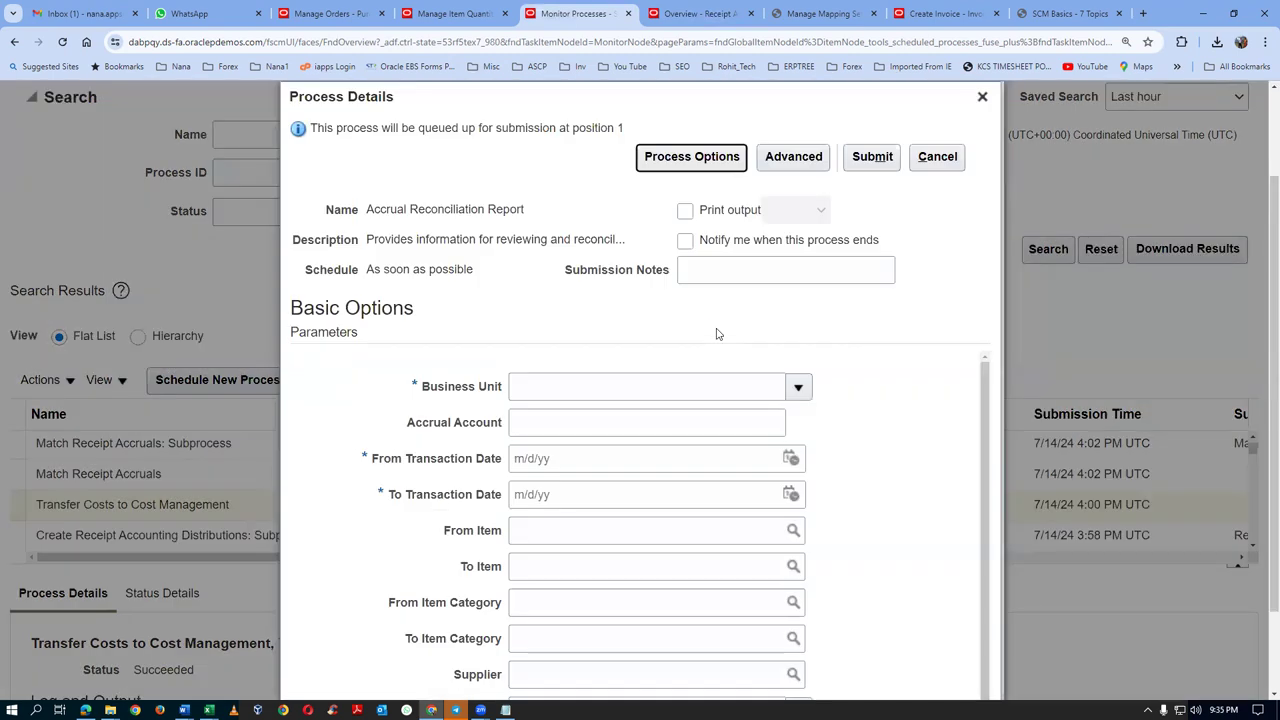
# Set the report's business unit to d02_business_unit, look through the remaining parameters and try to submit without transaction dates
pyautogui.click(564, 390)
pyautogui.write('d02')
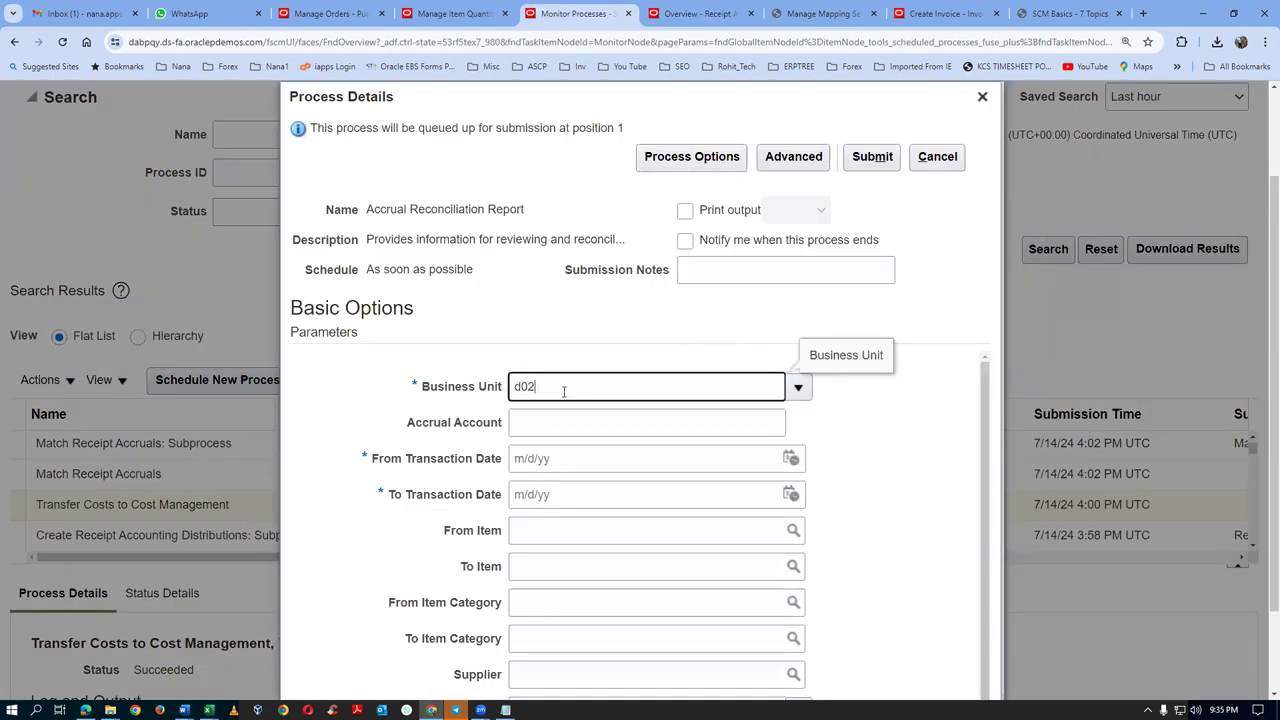
pyautogui.press('Tab')
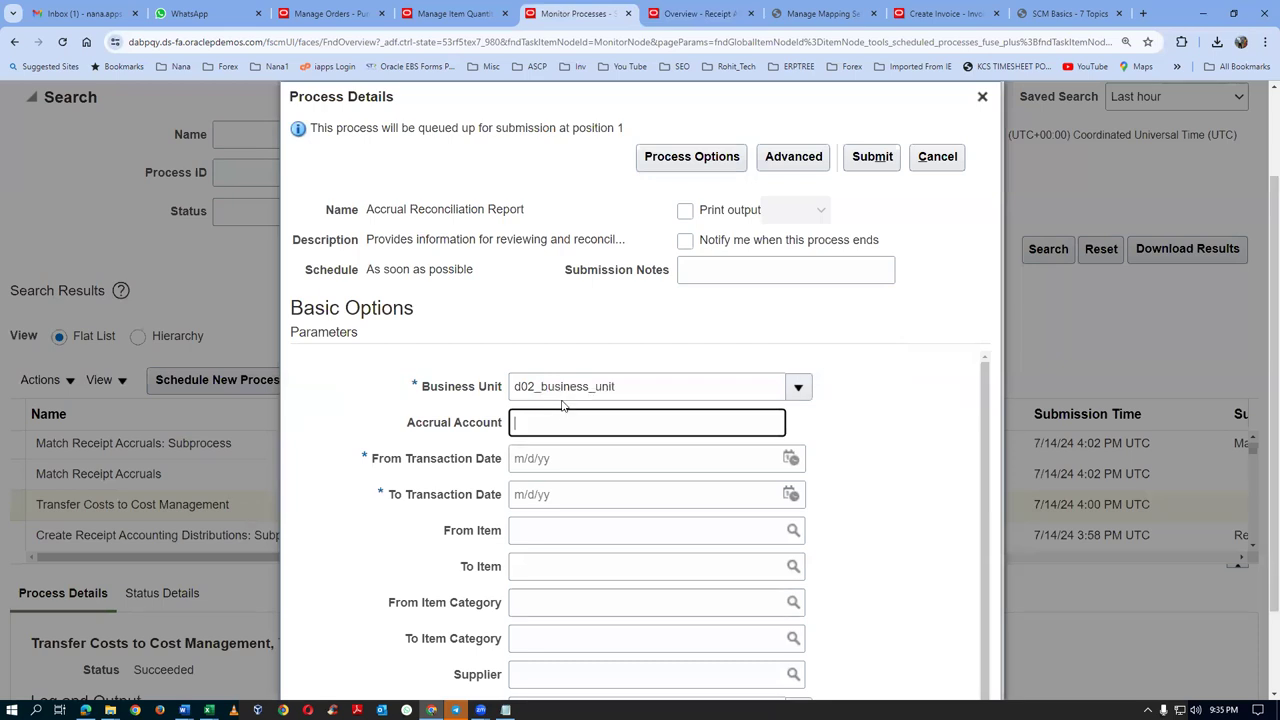
pyautogui.scroll(-1, 582, 463)
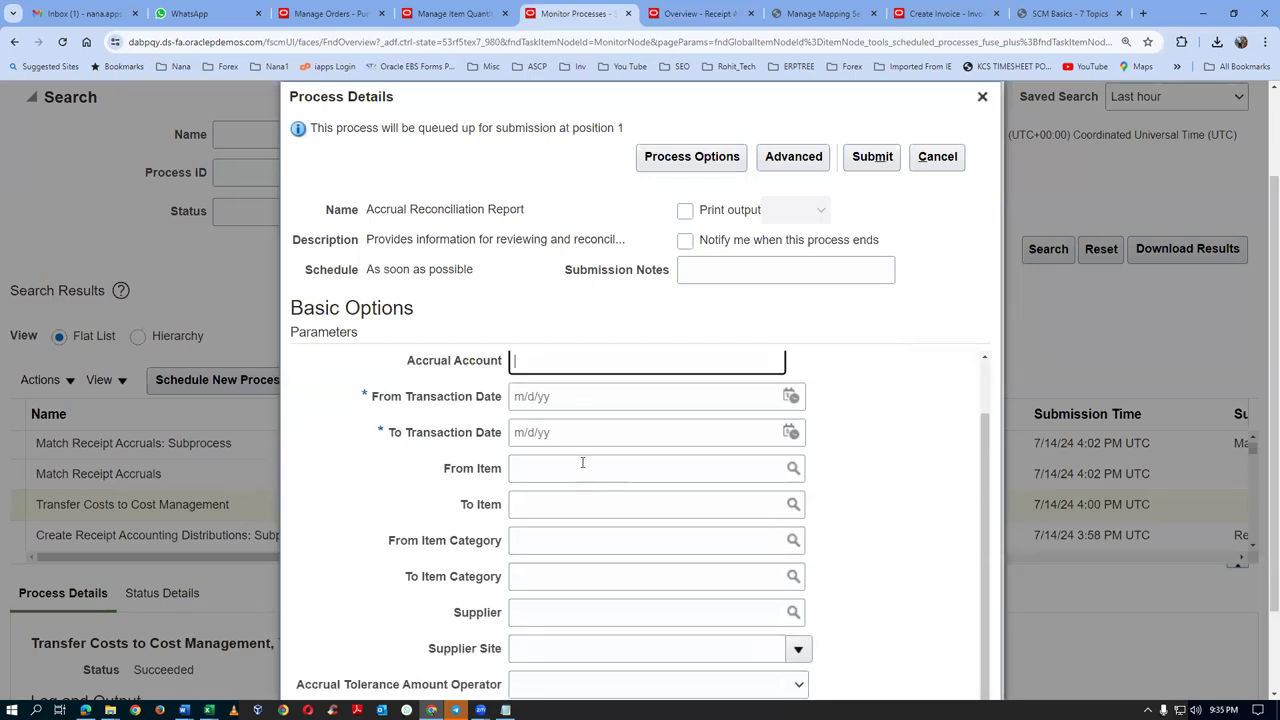
pyautogui.scroll(-1, 582, 463)
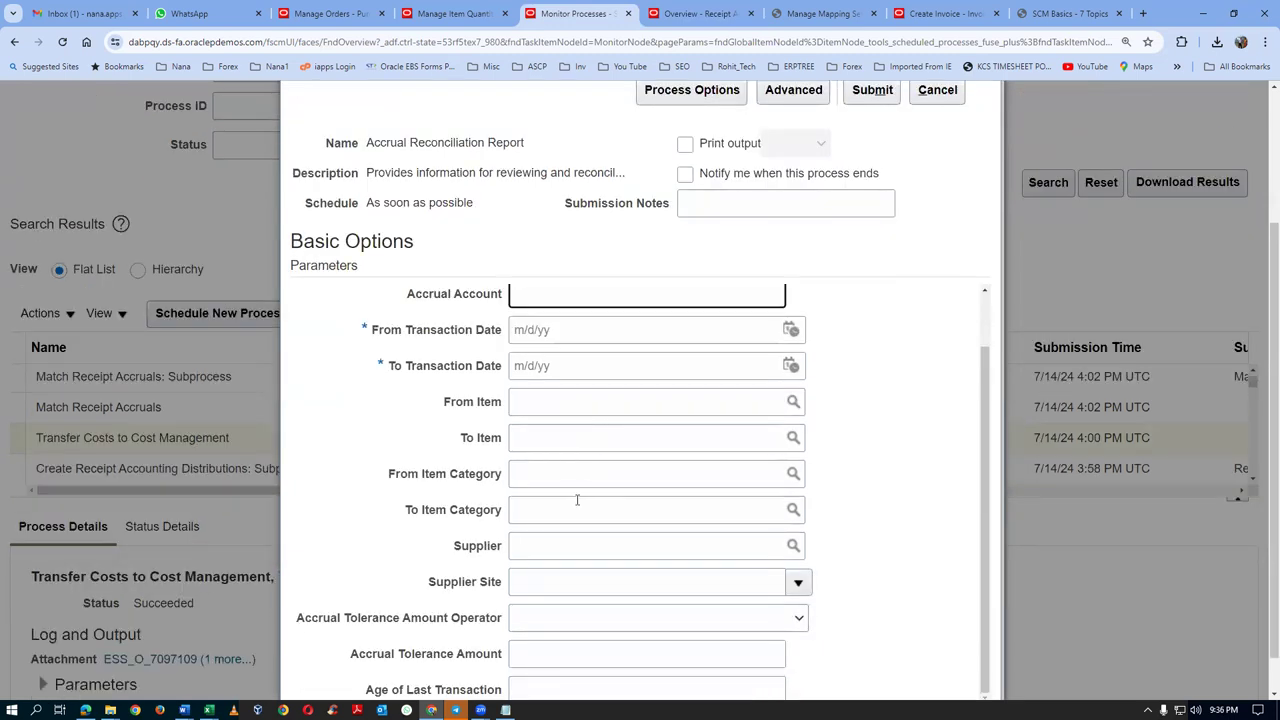
pyautogui.scroll(-1, 578, 500)
pyautogui.scroll(1, 584, 500)
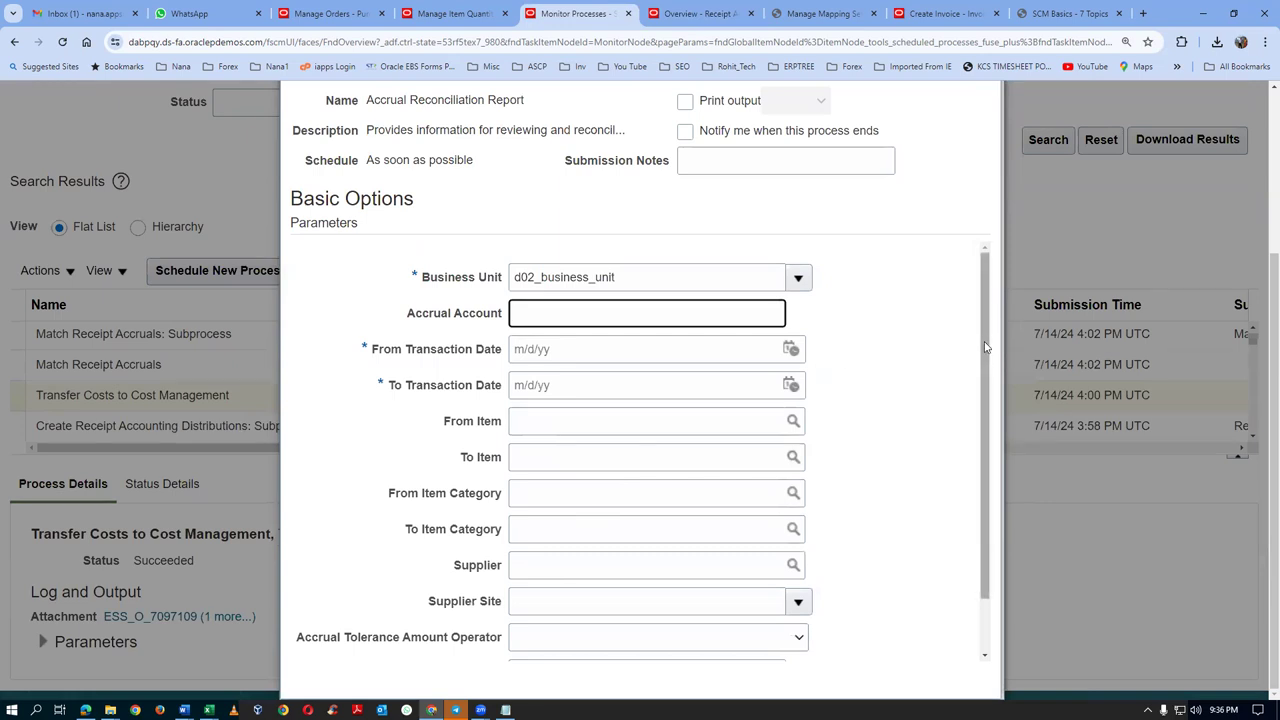
pyautogui.scroll(3, 926, 328)
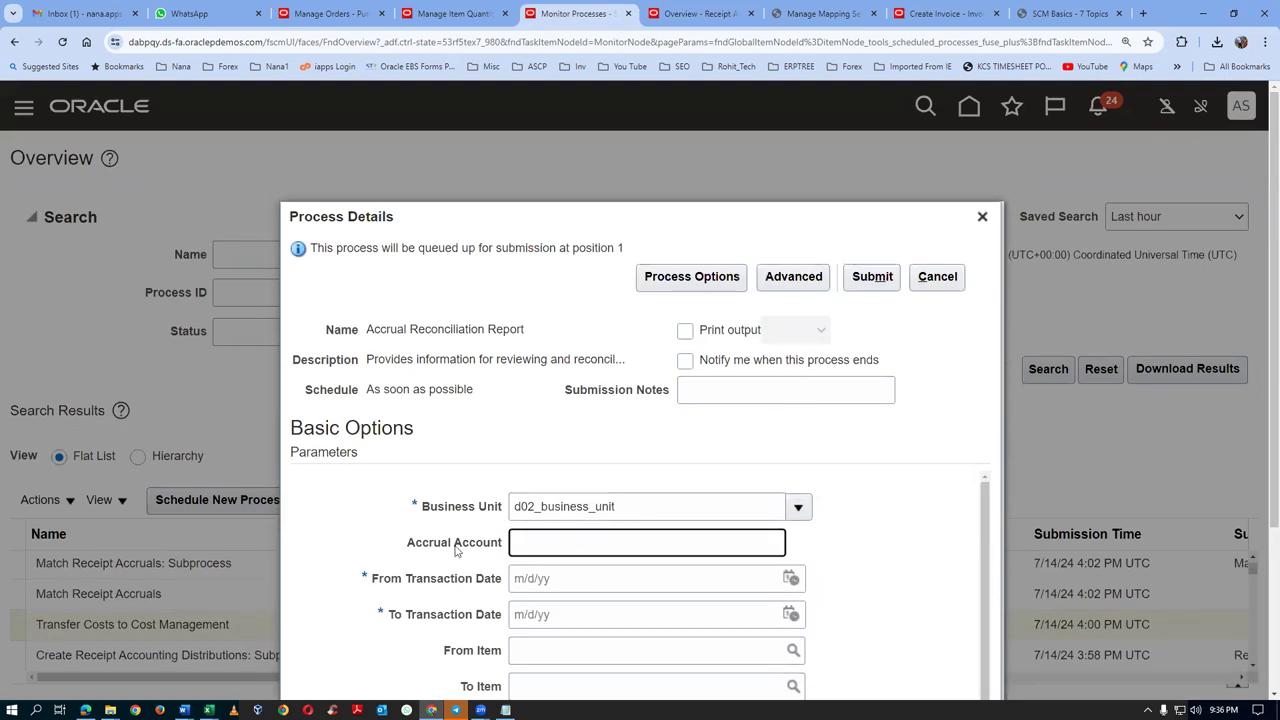
pyautogui.click(870, 280)
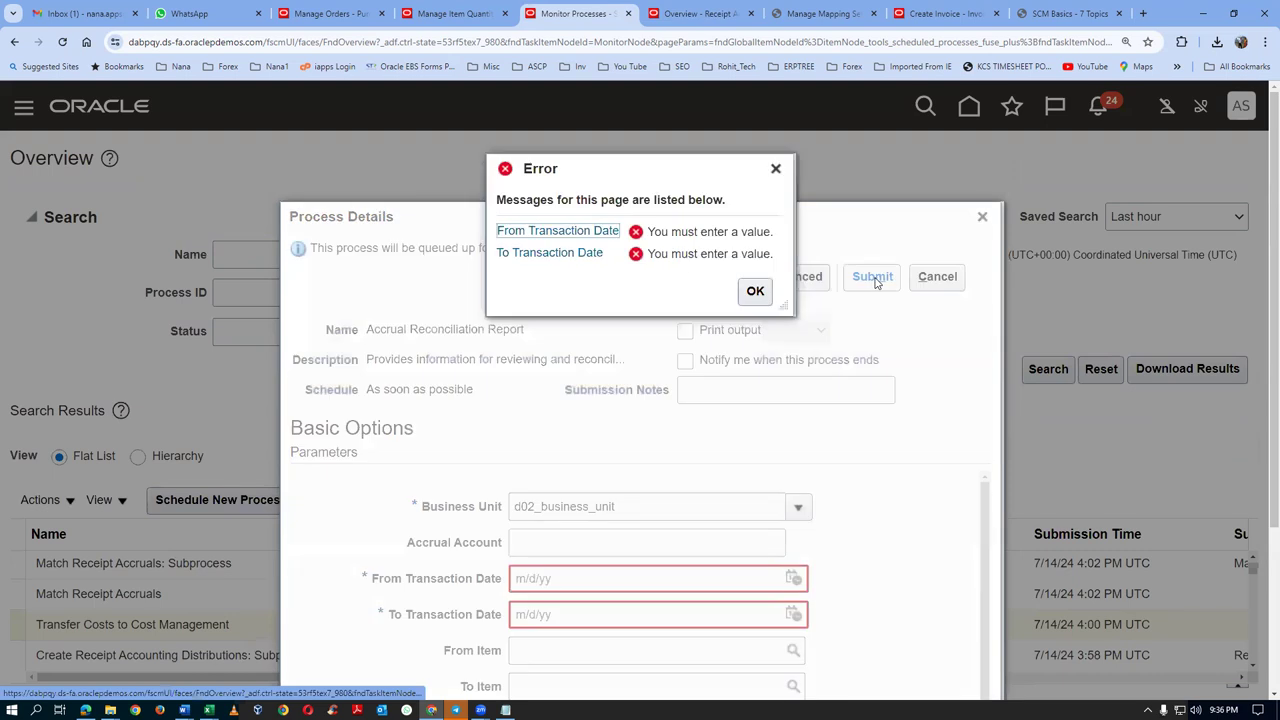
pyautogui.click(752, 291)
# Set both the From Transaction Date and the To Transaction Date of the report to 7/14/24
pyautogui.scroll(-1, 616, 550)
pyautogui.click(571, 517)
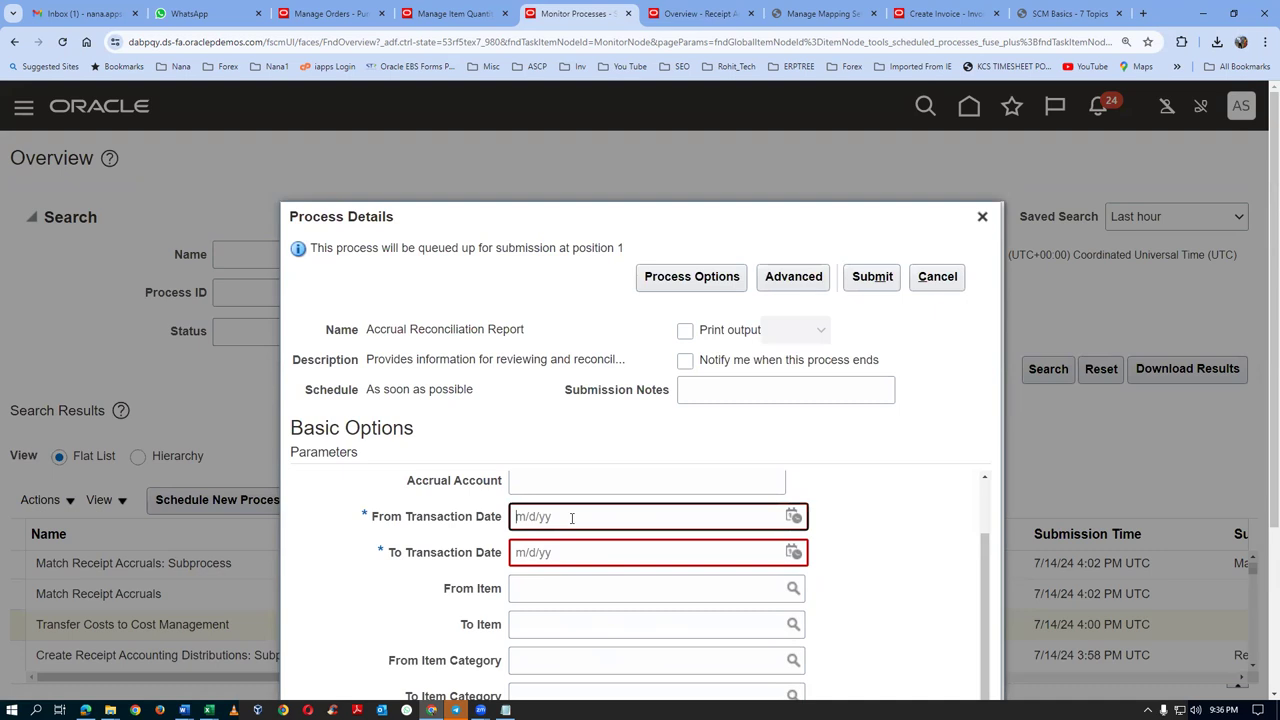
pyautogui.click(794, 517)
pyautogui.click(818, 413)
pyautogui.click(760, 554)
pyautogui.click(793, 552)
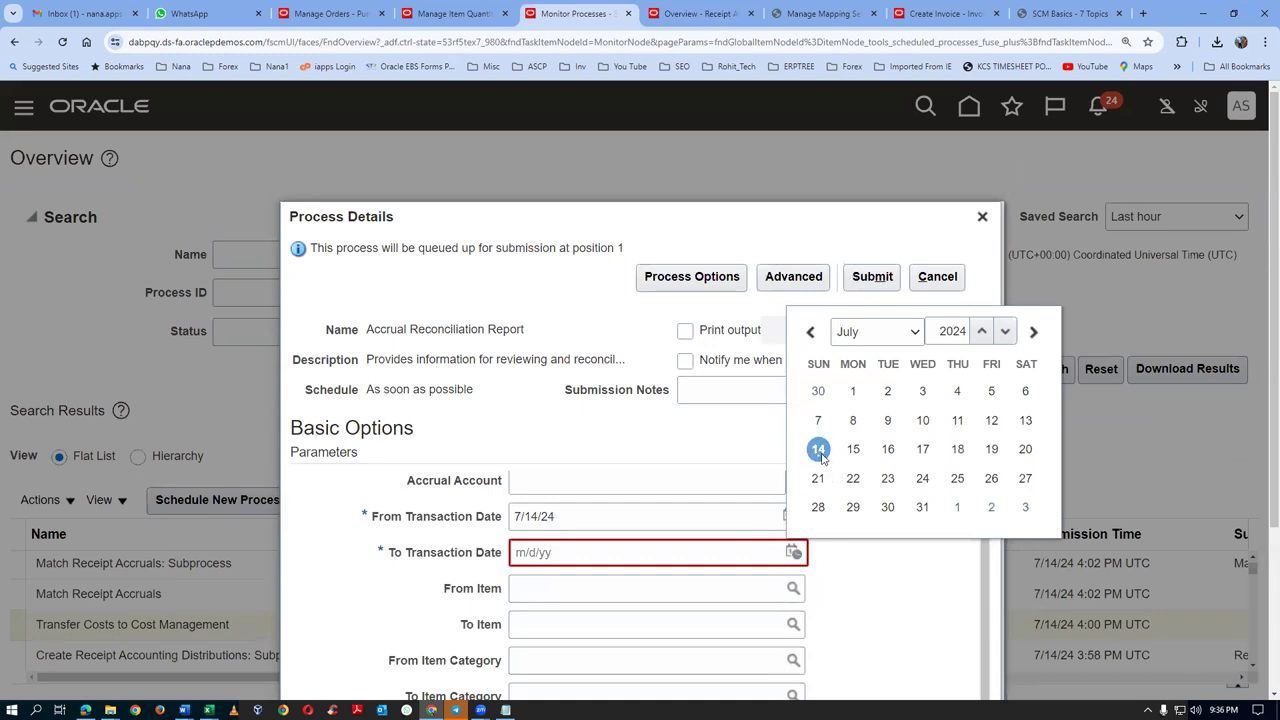
pyautogui.click(820, 448)
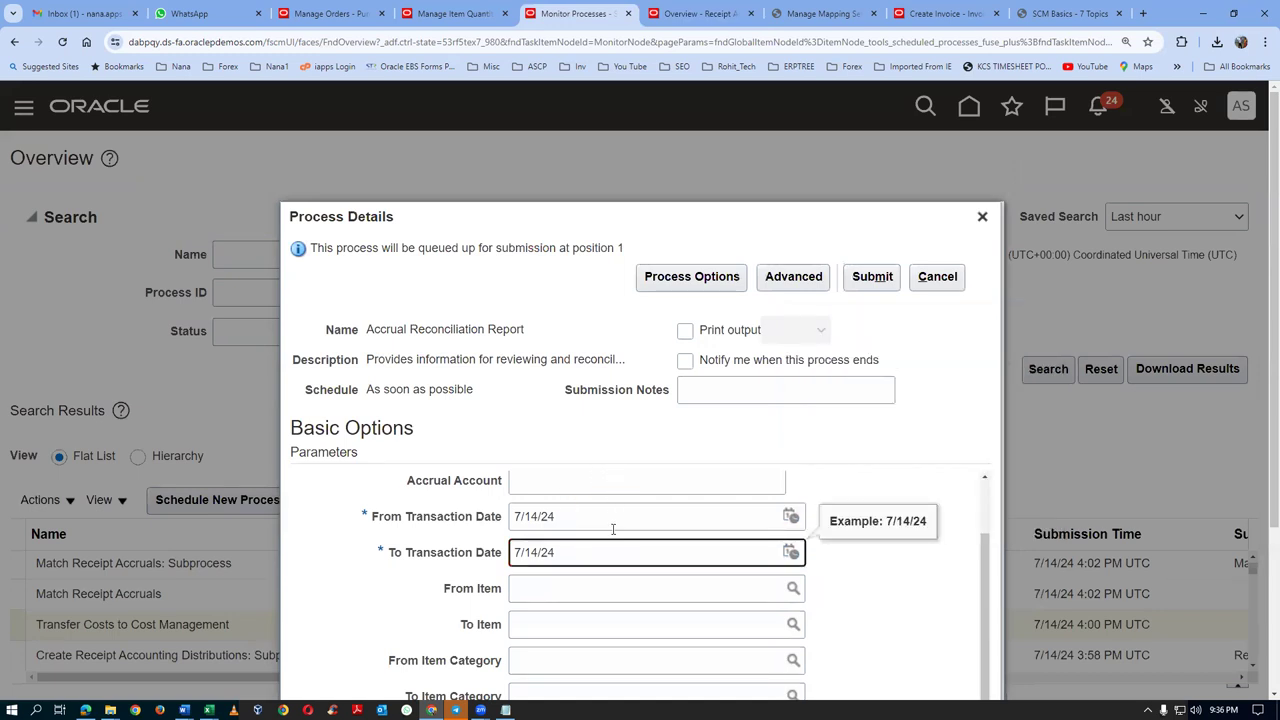
# Submit the Accrual Reconciliation Report and close its process details
pyautogui.scroll(1, 613, 530)
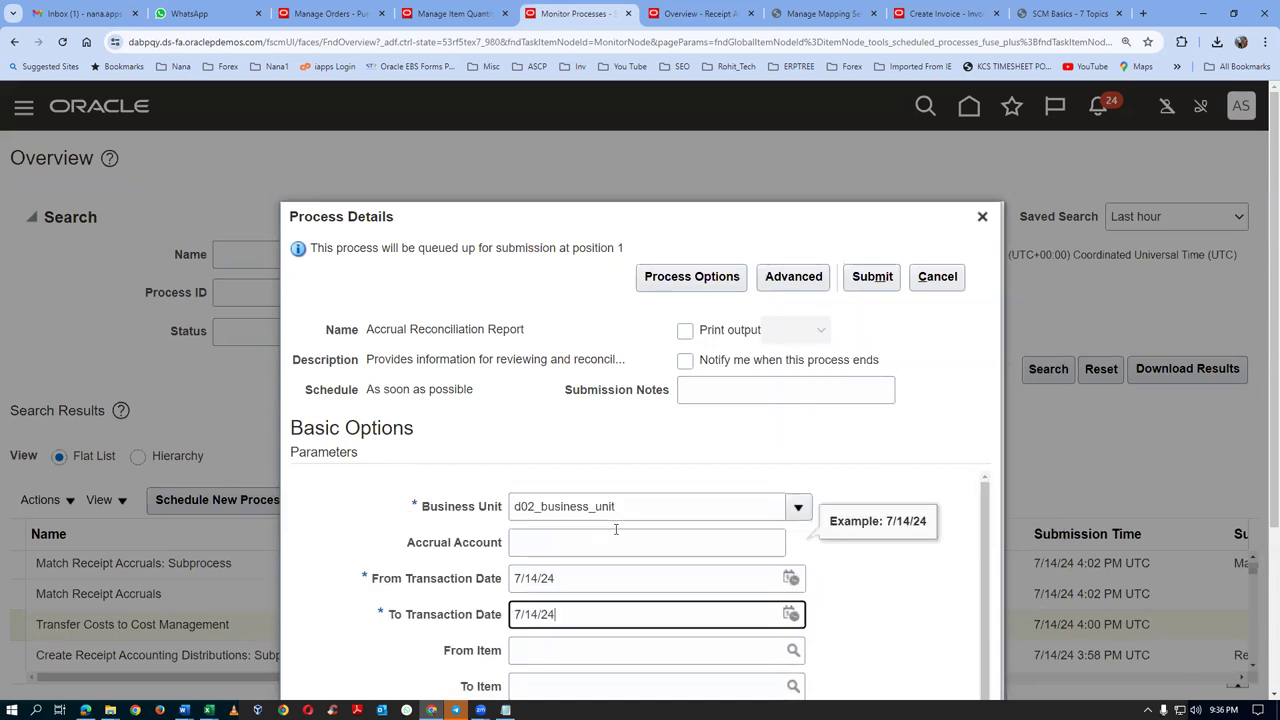
pyautogui.click(883, 285)
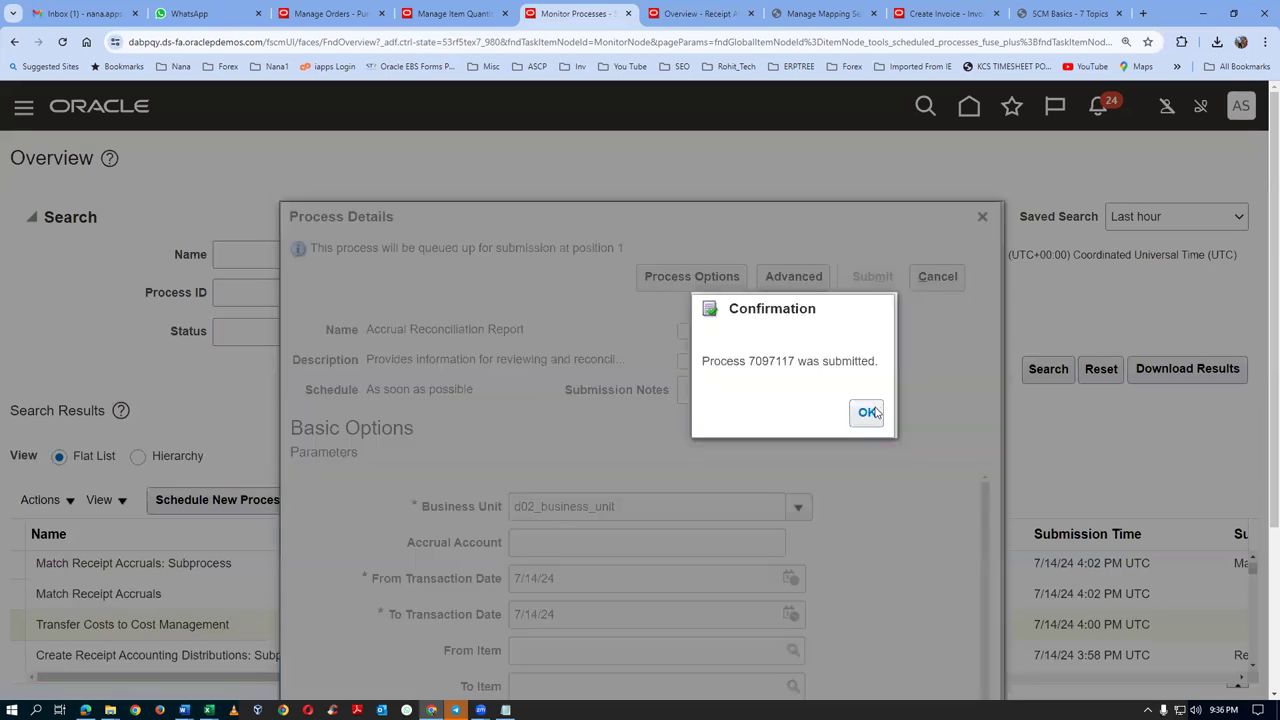
pyautogui.click(870, 413)
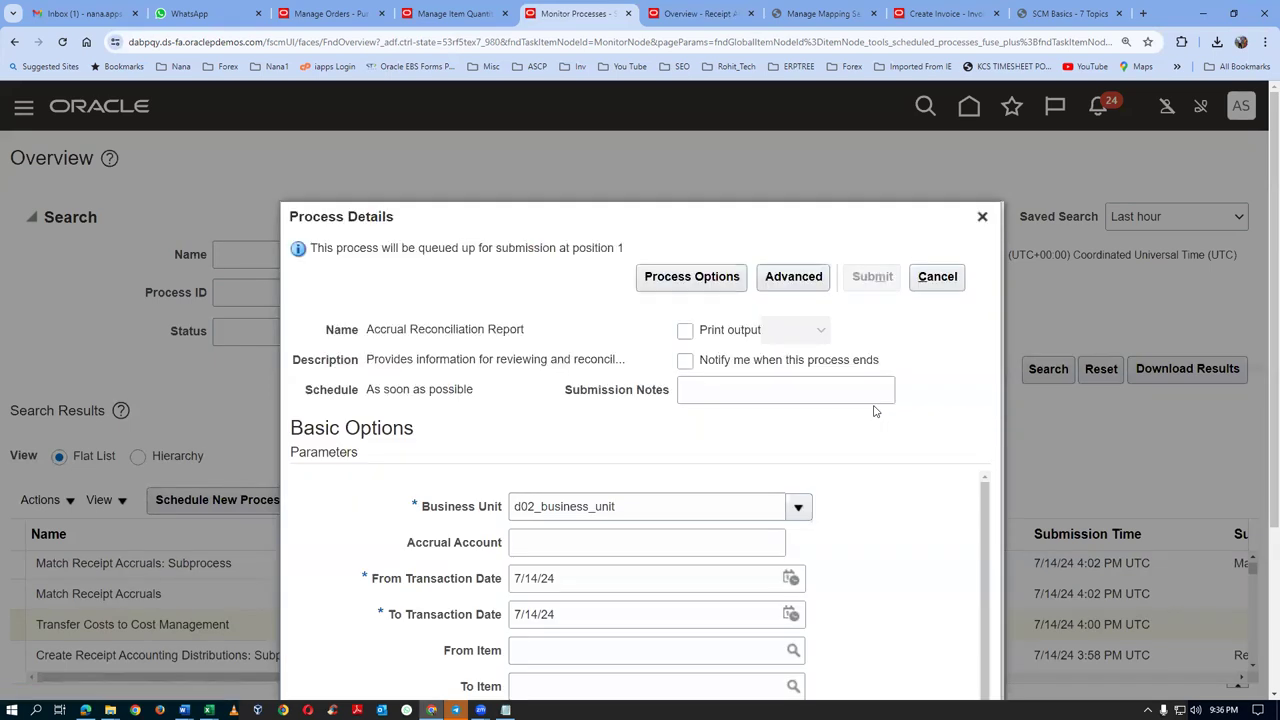
pyautogui.click(982, 216)
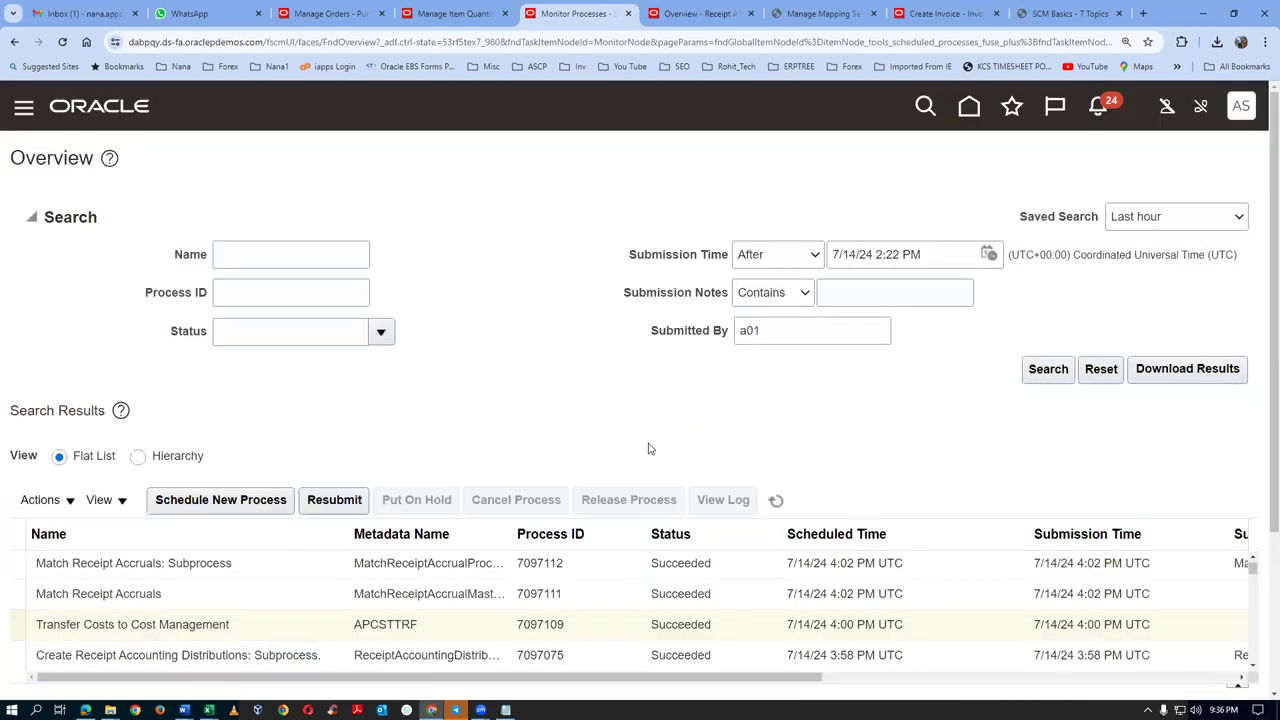
# Refresh the scheduled processes list repeatedly to check the status of the Accrual Reconciliation Report run
pyautogui.click(780, 501)
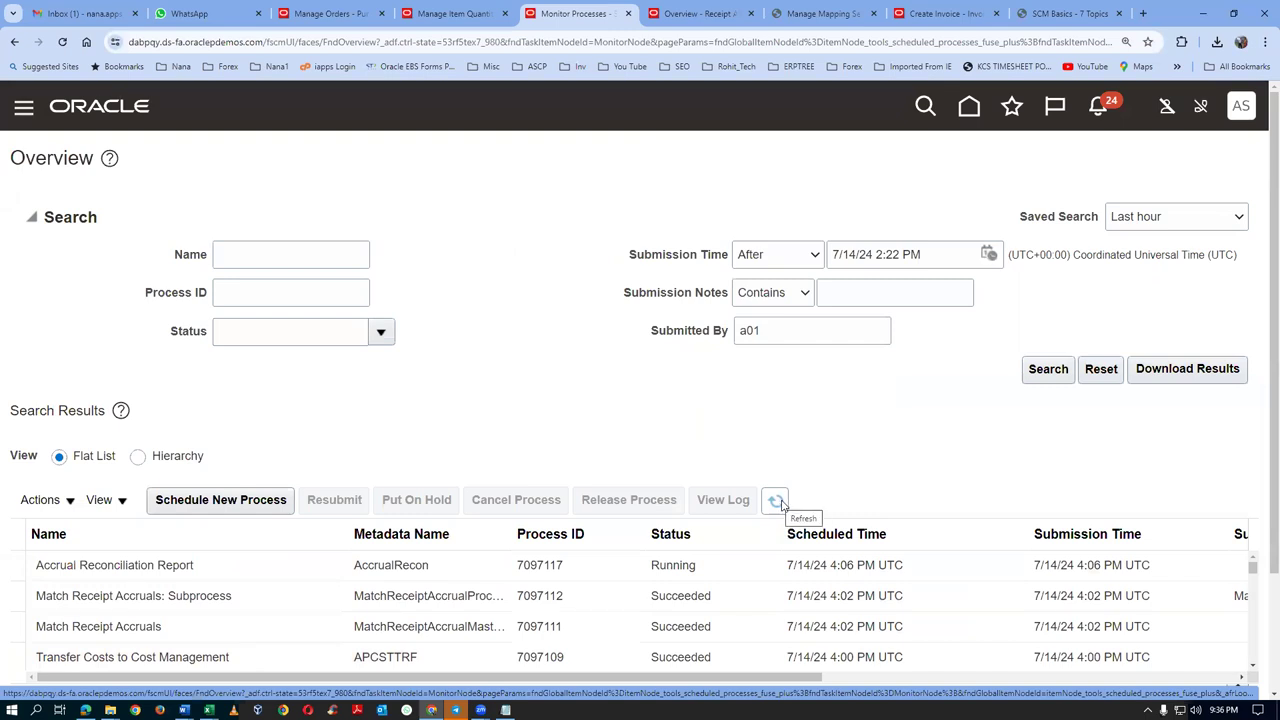
pyautogui.click(783, 503)
pyautogui.click(778, 504)
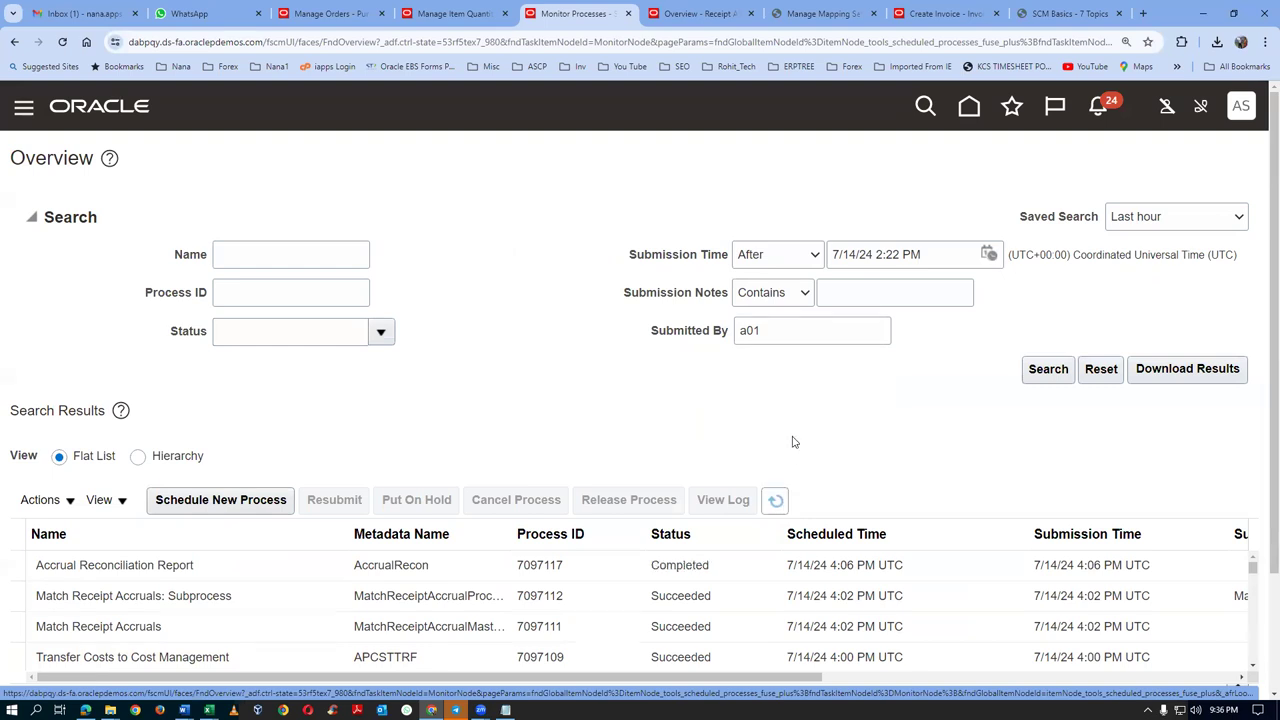
# Inspect the Unmatched Accrual Balances difference in the Receipt Accounting overview again while the report runs, and return to the scheduled processes
pyautogui.click(700, 14)
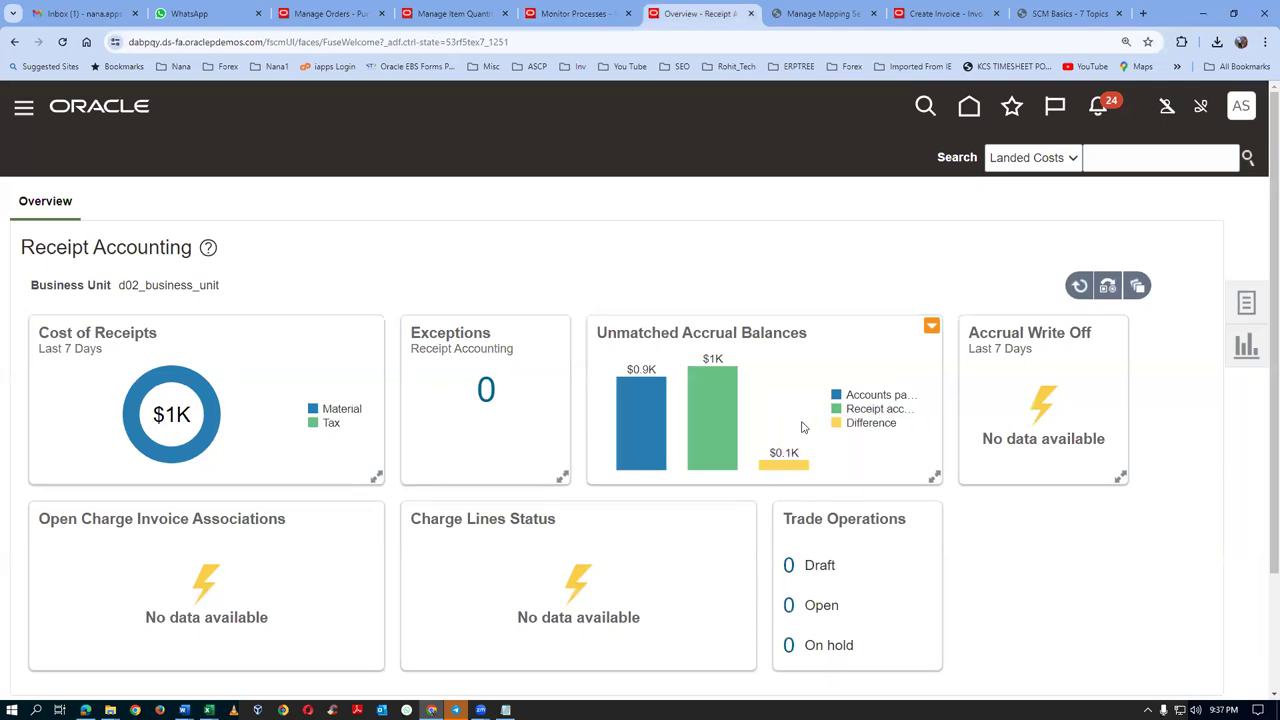
pyautogui.moveTo(782, 468)
pyautogui.click(565, 14)
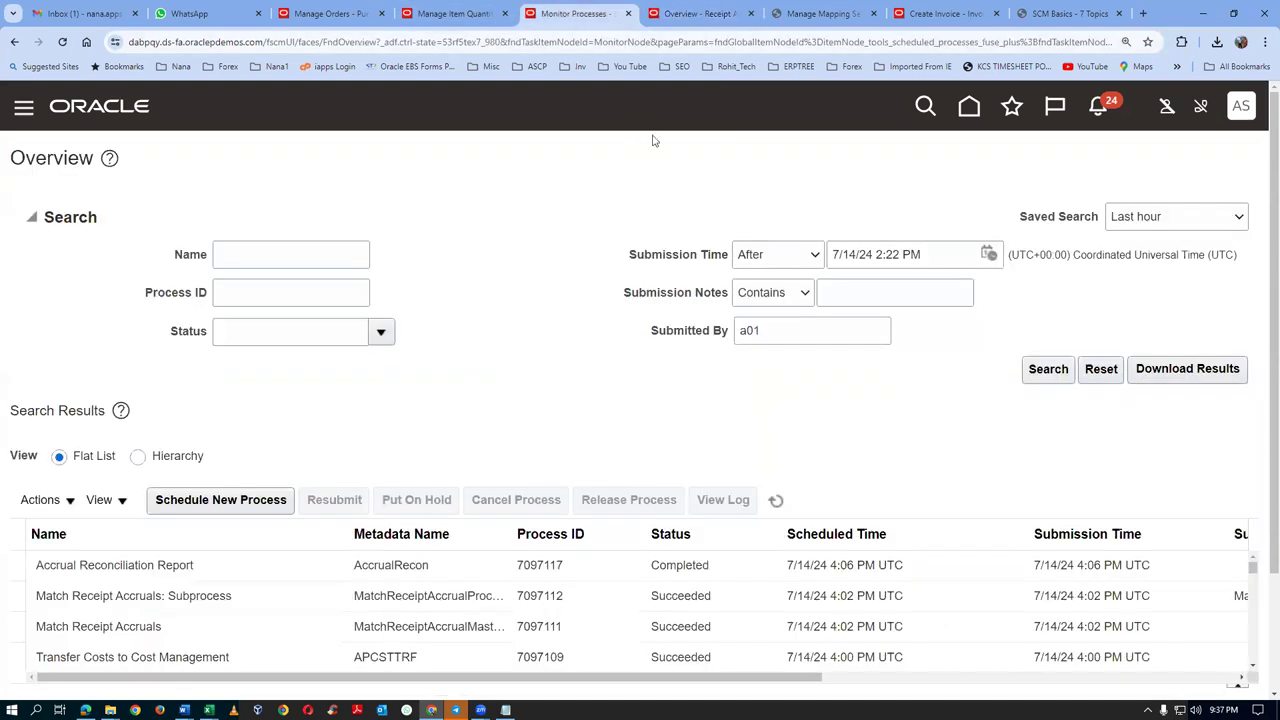
# Refresh the process list and select the Accrual Reconciliation Report run to show its log and output details
pyautogui.click(780, 502)
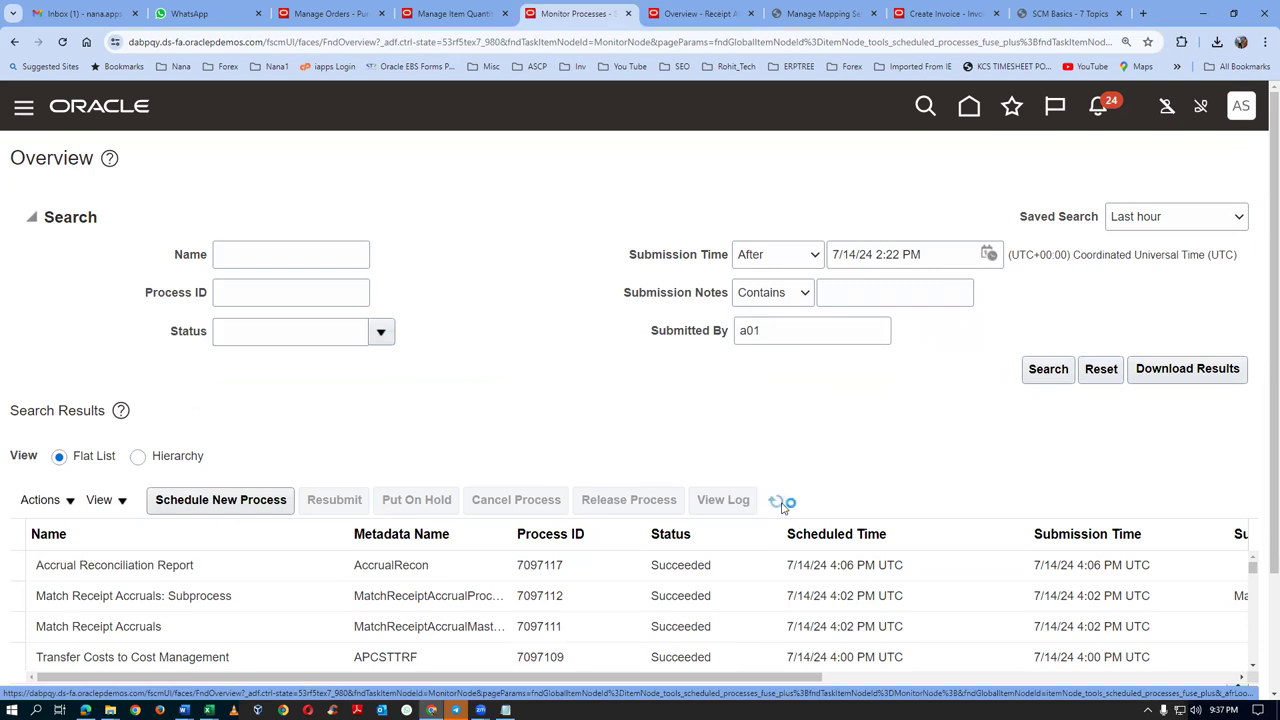
pyautogui.click(300, 572)
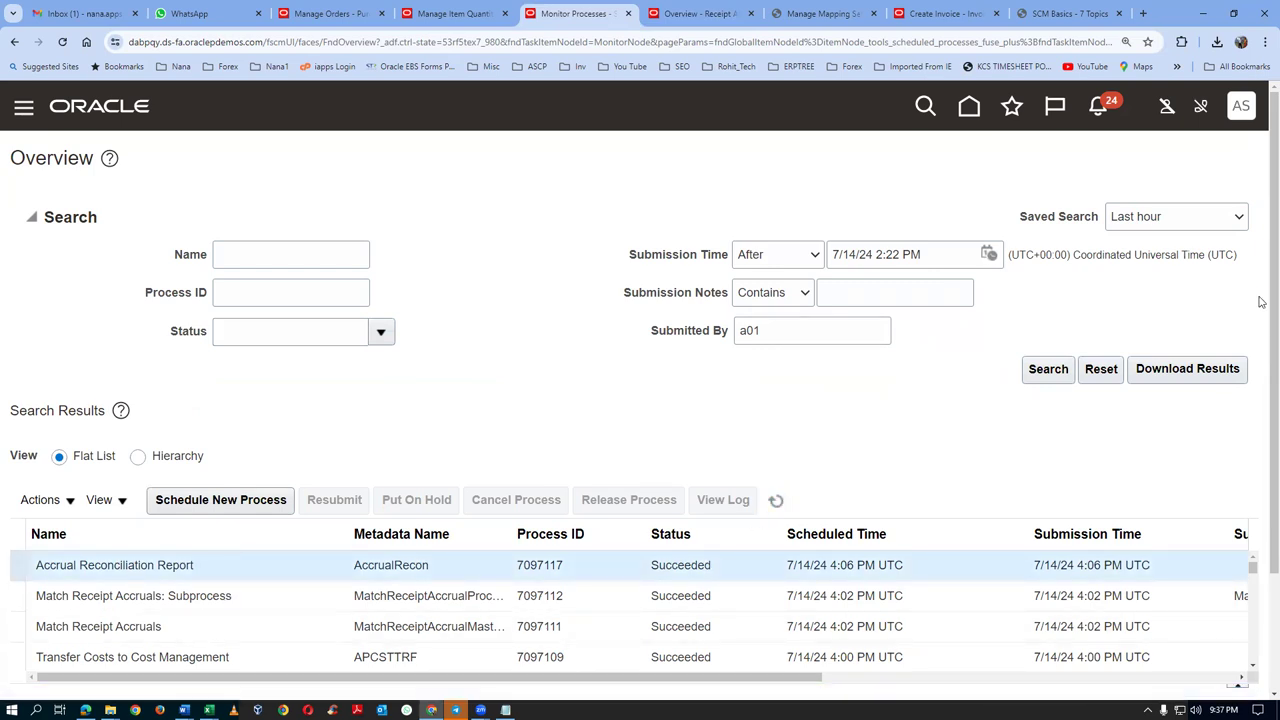
pyautogui.scroll(-4, 1262, 520)
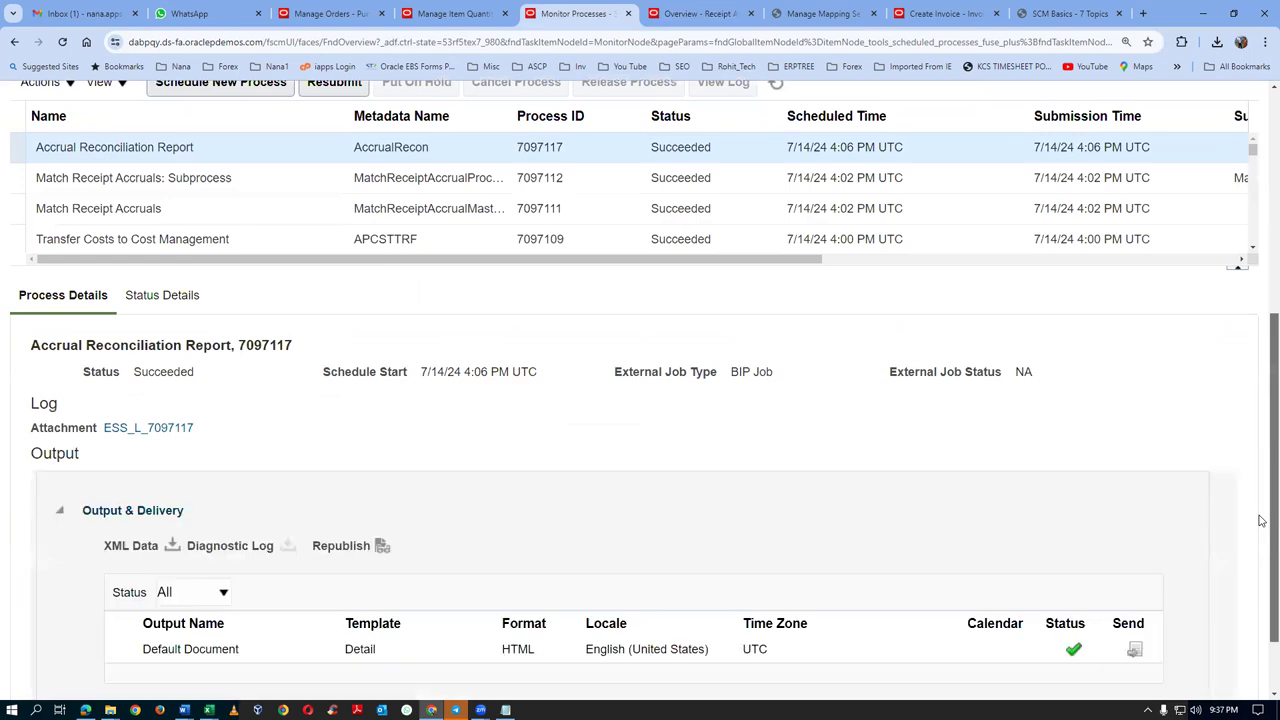
# Republish the Accrual Reconciliation Report output, export it as PDF and open the downloaded file
pyautogui.click(381, 548)
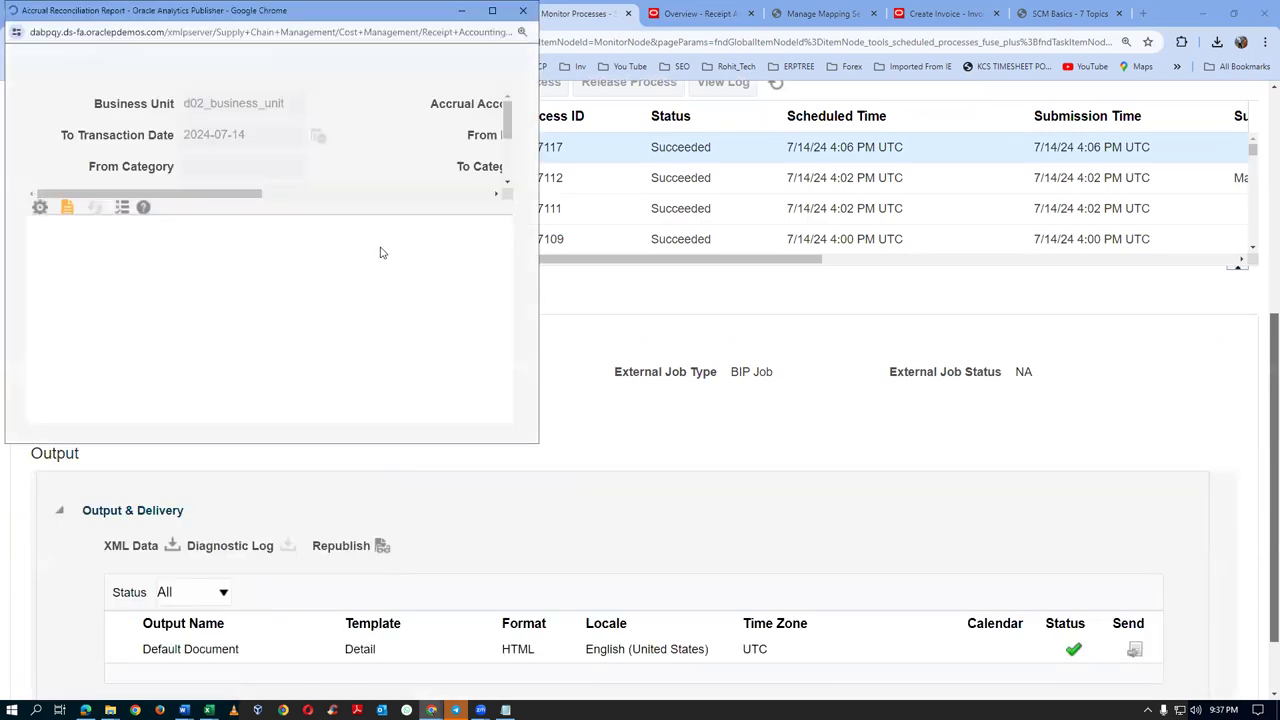
pyautogui.click(462, 226)
pyautogui.moveTo(428, 250)
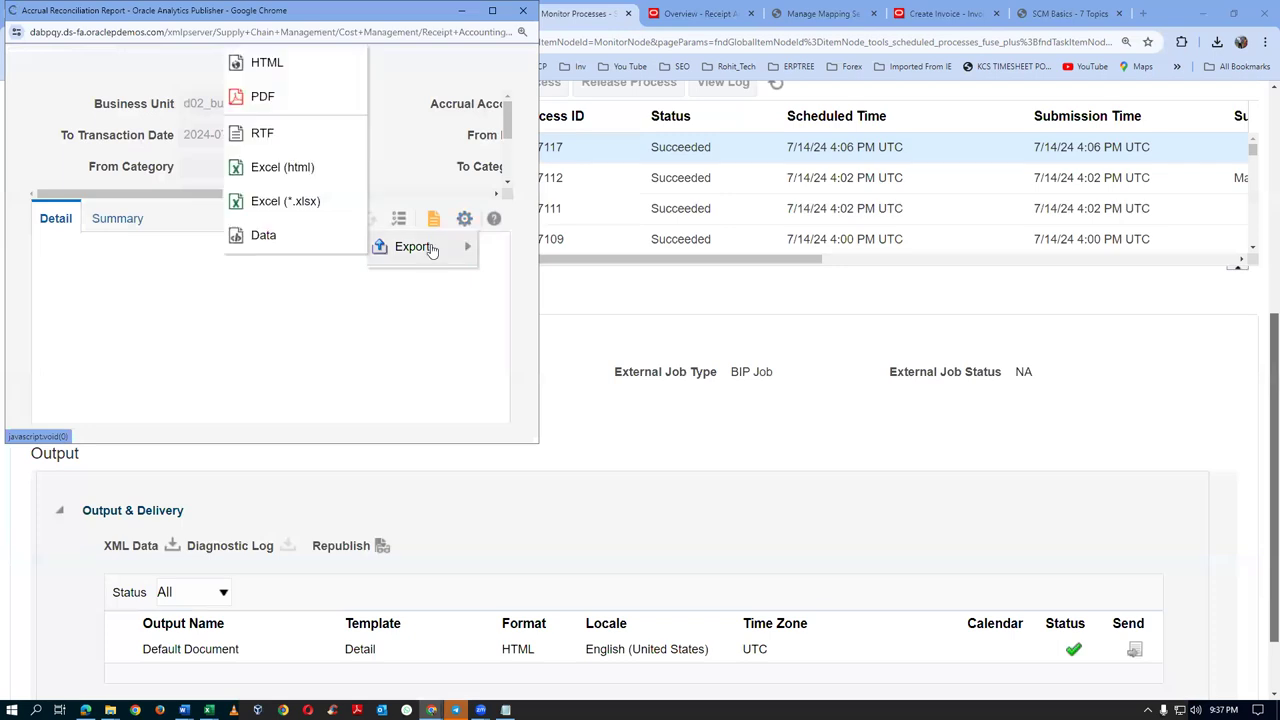
pyautogui.click(247, 104)
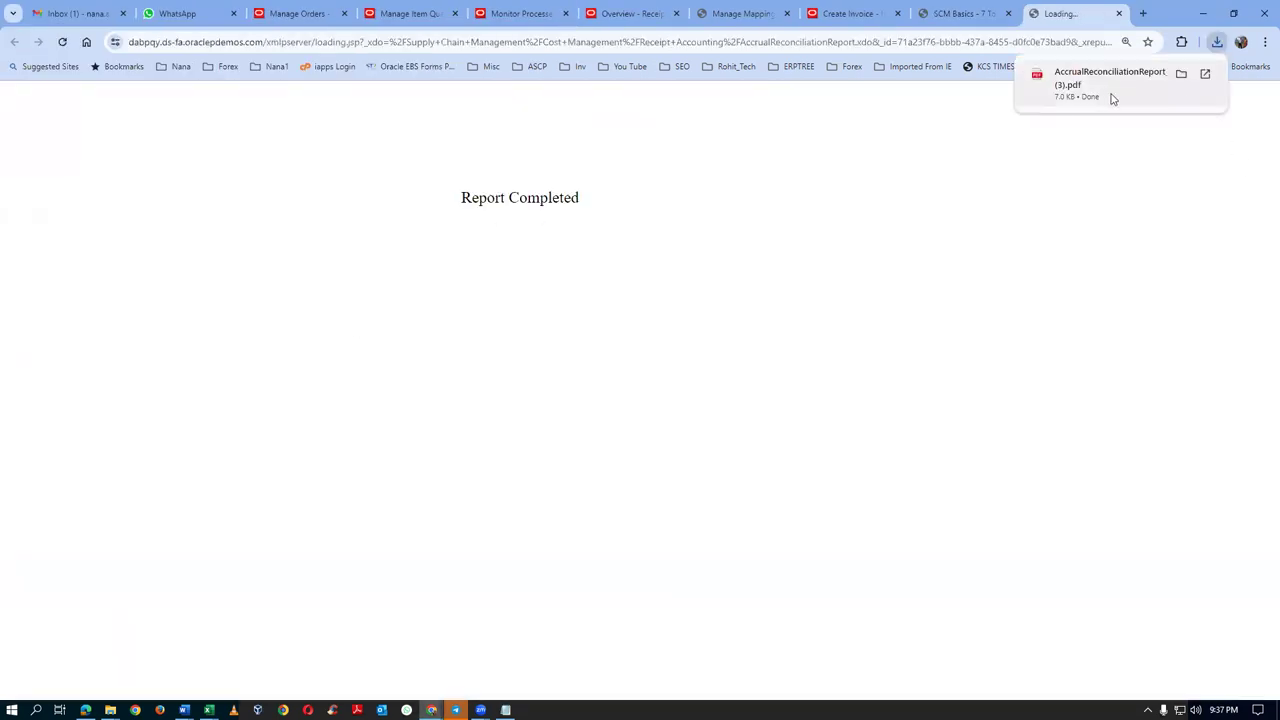
pyautogui.click(1108, 93)
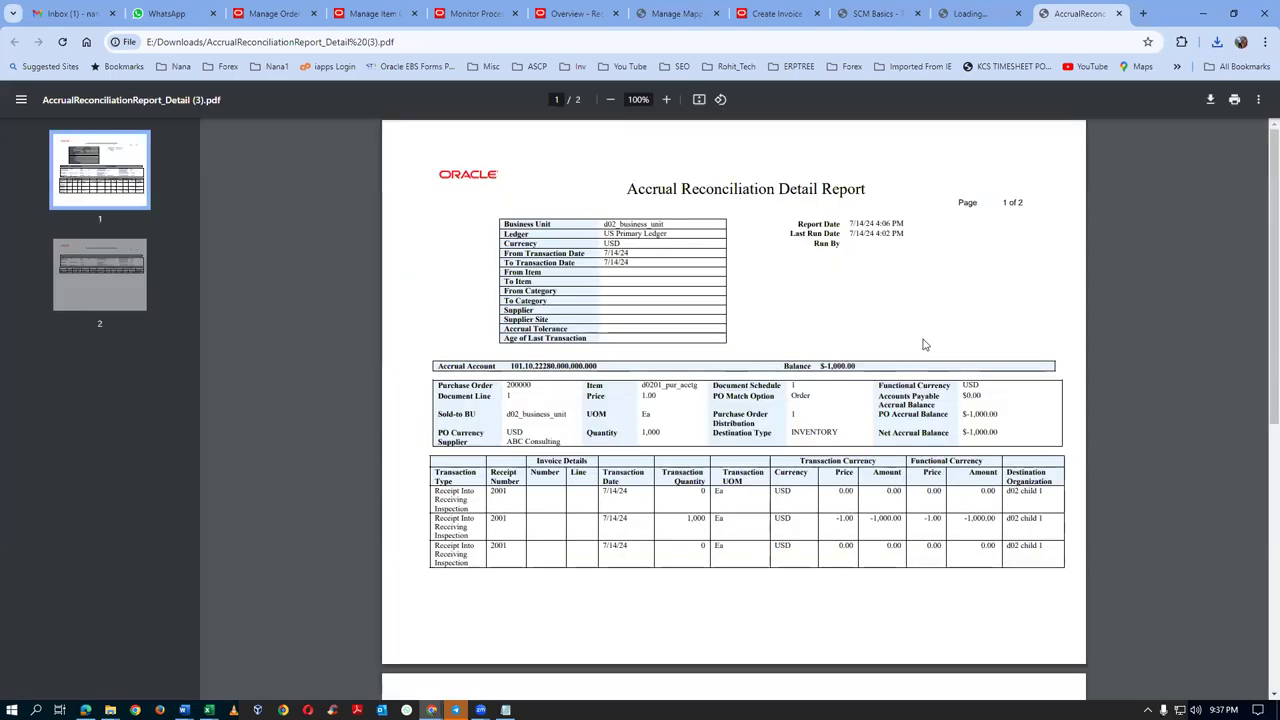
# Examine the receipt amounts, Net Accrual Balance and purchase order number in the Accrual Reconciliation Detail Report, and close the report tabs
pyautogui.scroll(2, 928, 343)
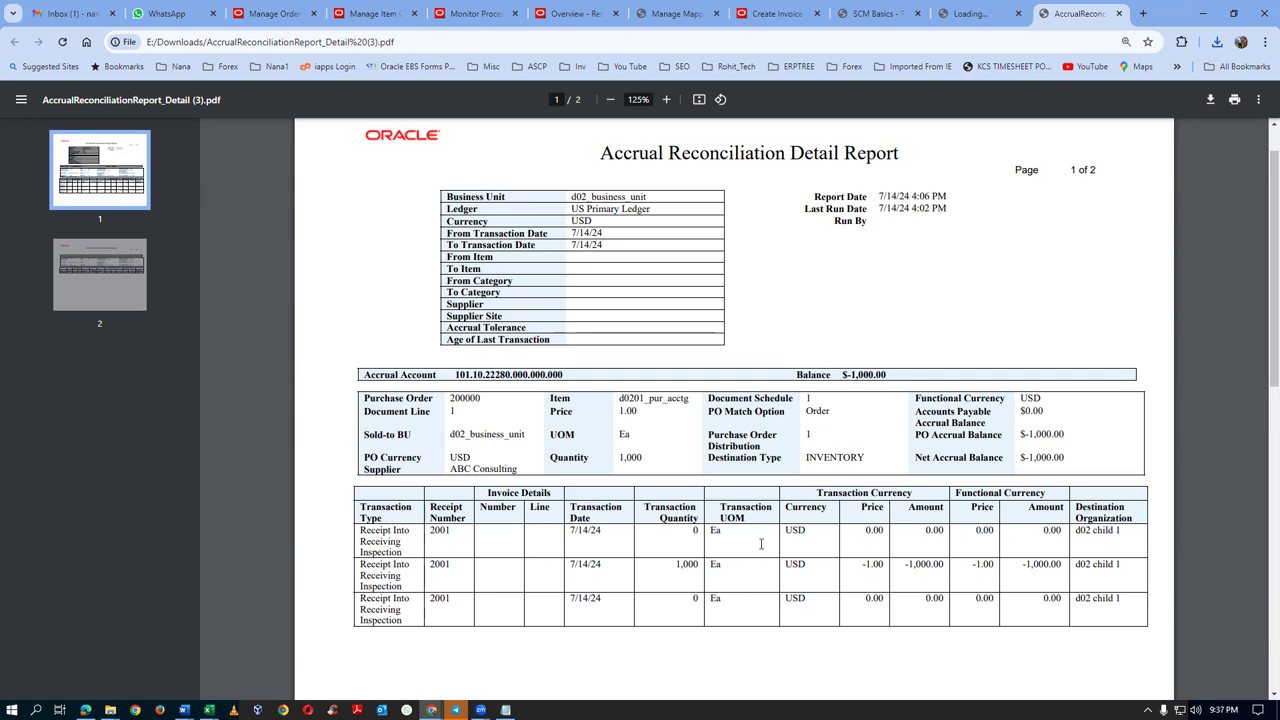
pyautogui.doubleClick(906, 564)
pyautogui.click(645, 622)
pyautogui.moveTo(1021, 459); pyautogui.dragTo(1073, 461)
pyautogui.click(1026, 457)
pyautogui.moveTo(1022, 457); pyautogui.dragTo(1075, 458)
pyautogui.doubleClick(458, 398)
pyautogui.click(1119, 13)
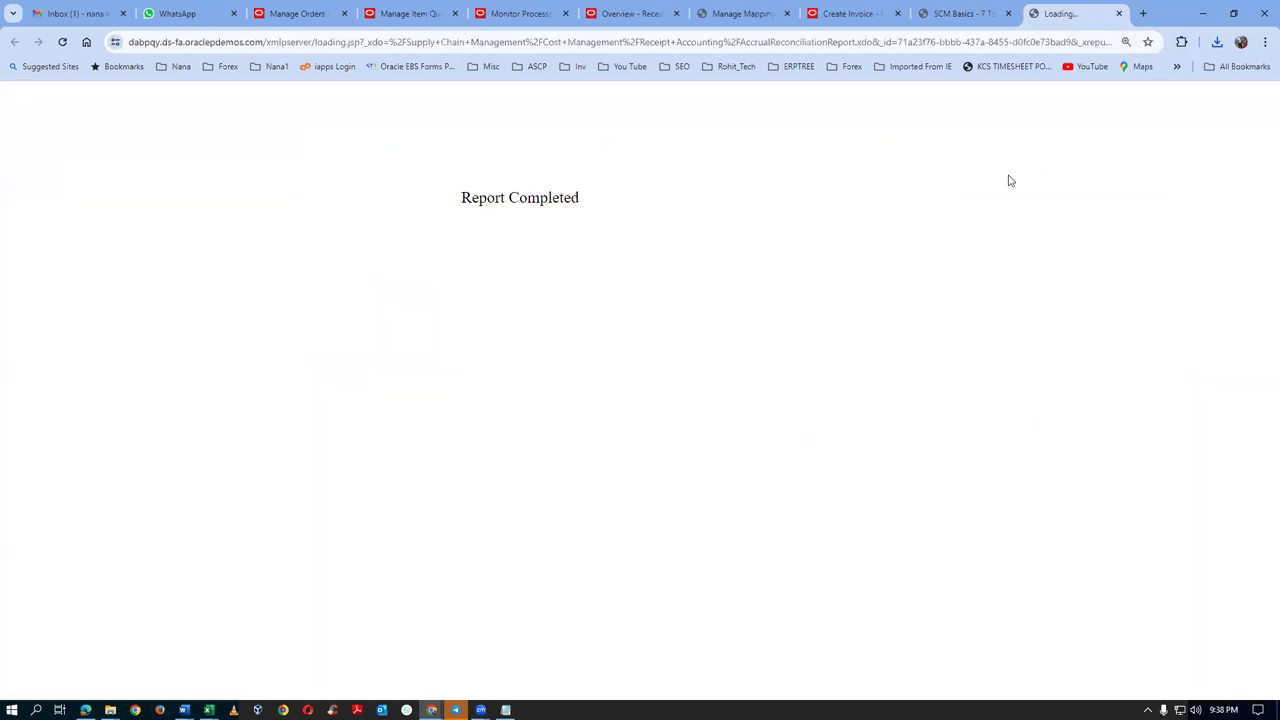
pyautogui.click(1117, 13)
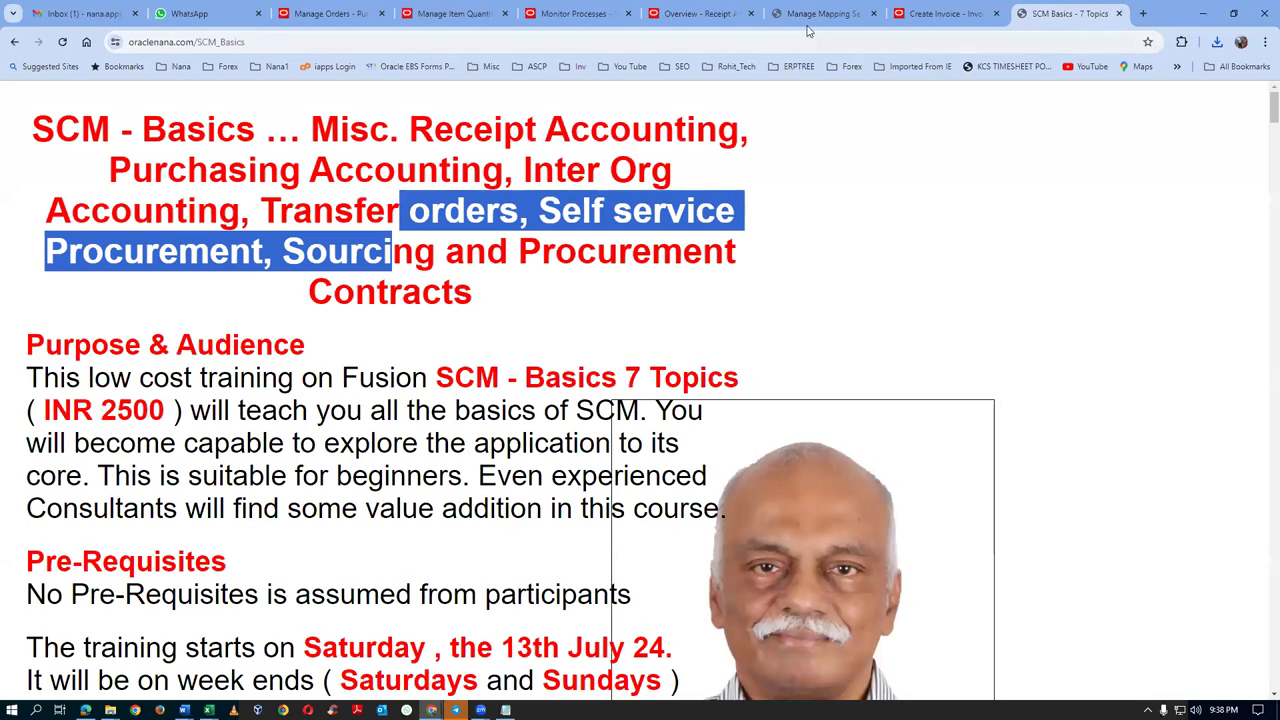
# Return to the Receipt Accounting overview and drill into the Accounts payable bar of Unmatched Accrual Balances
pyautogui.click(716, 20)
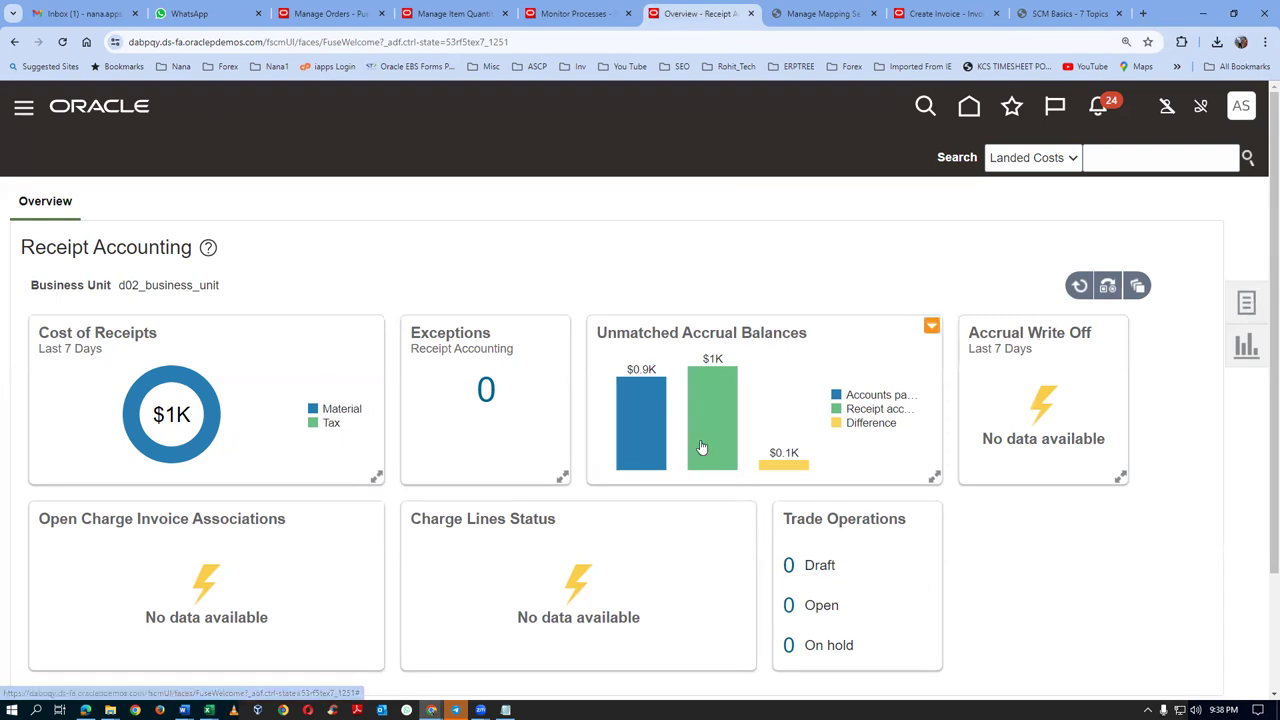
pyautogui.moveTo(646, 431)
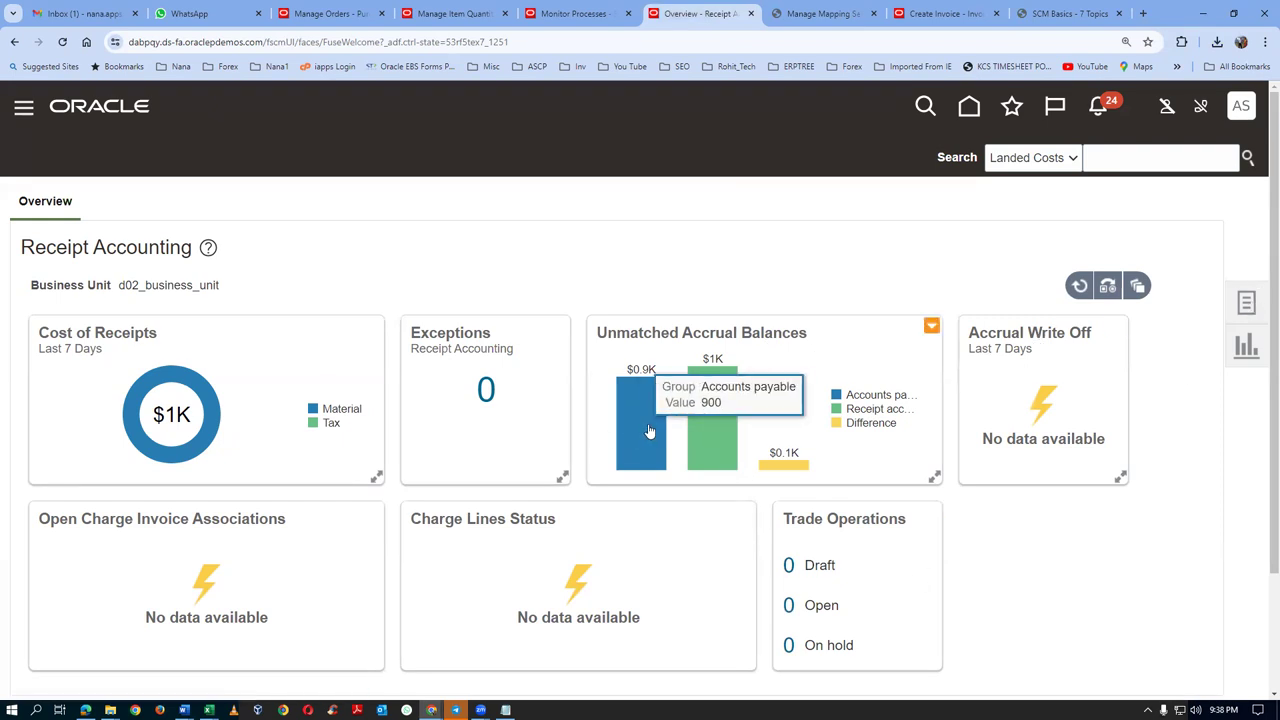
pyautogui.click(640, 430)
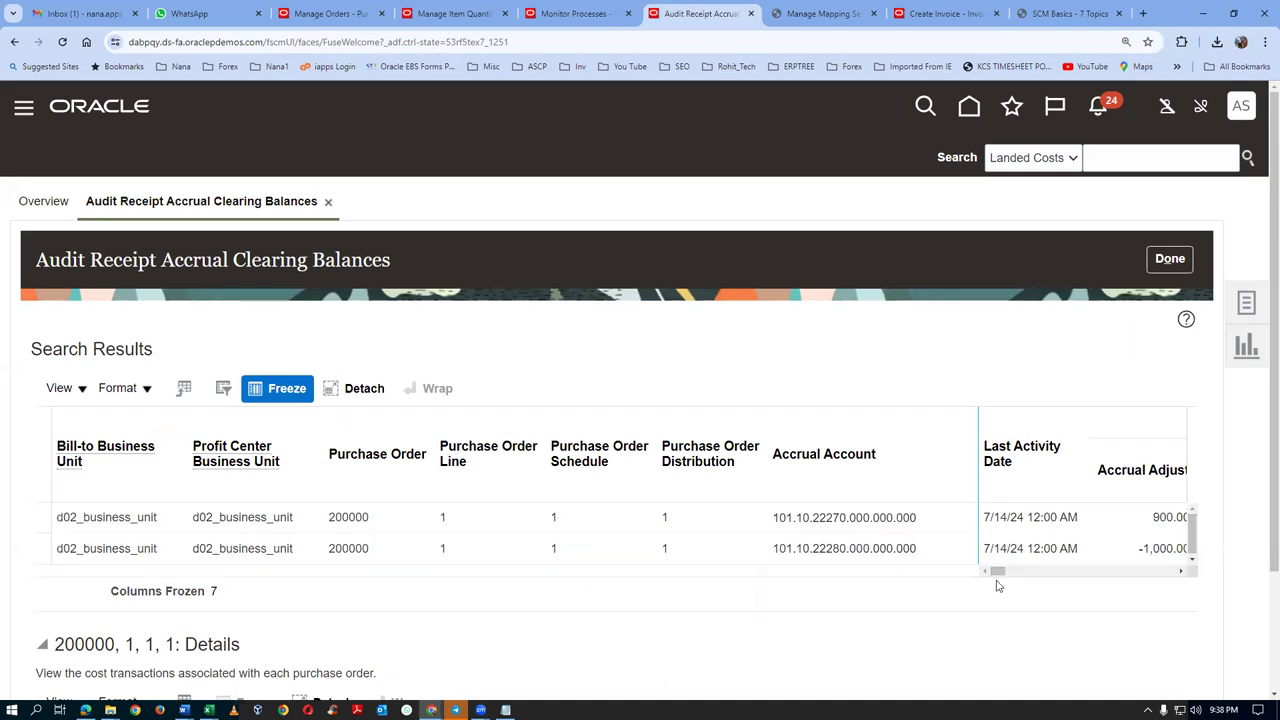
# Review the accrual adjustments, invoiced quantities and quantity differences for purchase order 200000, and close Audit Receipt Accrual Clearing Balances
pyautogui.moveTo(999, 575); pyautogui.dragTo(1009, 578)
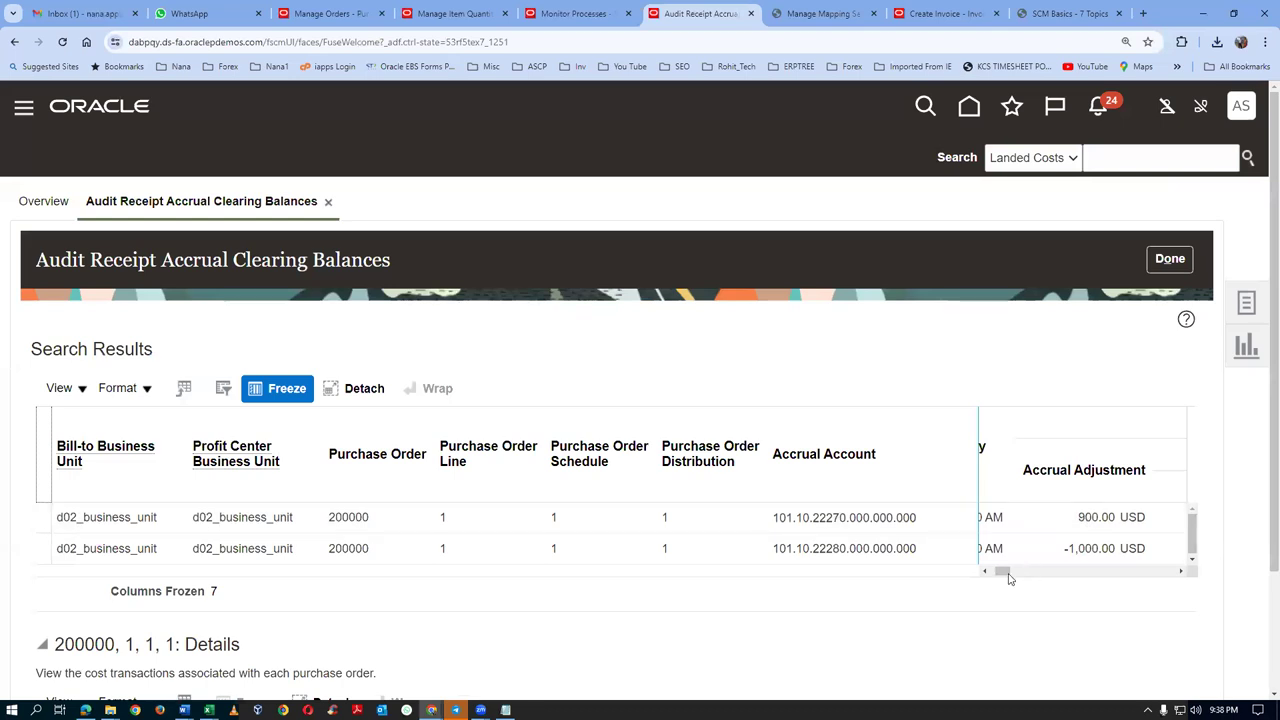
pyautogui.moveTo(1005, 577); pyautogui.dragTo(1102, 585)
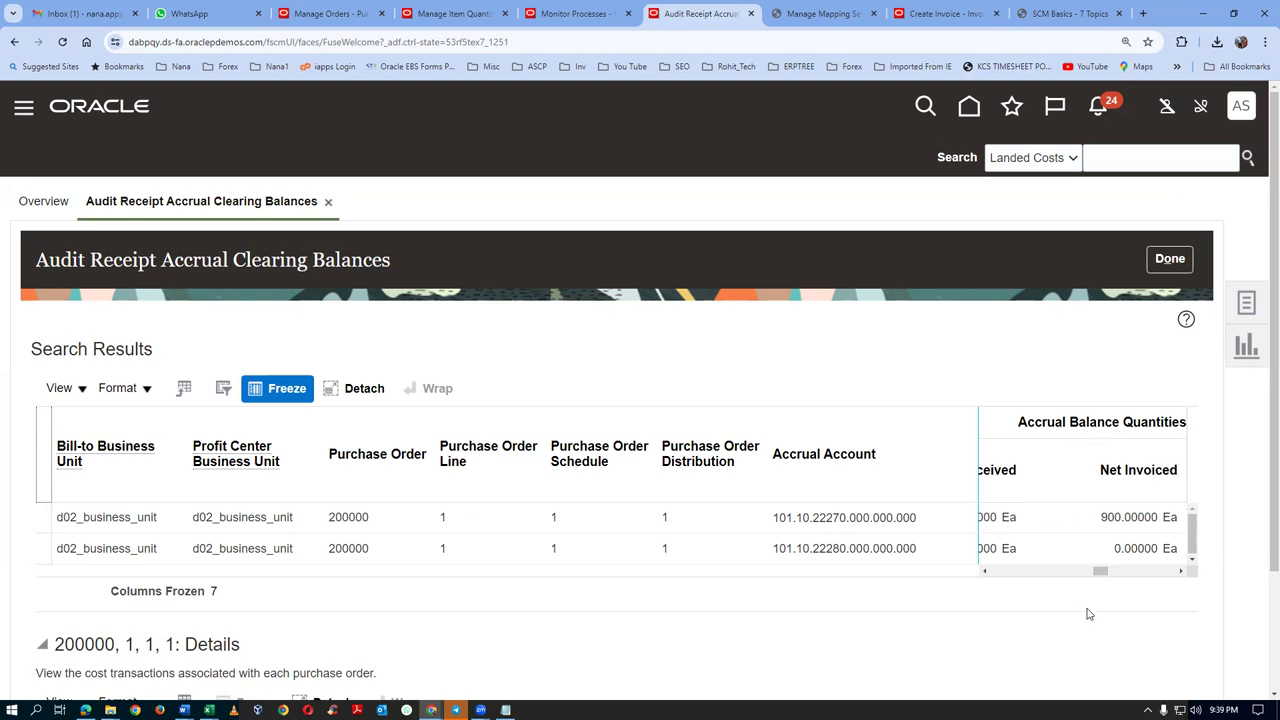
pyautogui.moveTo(1100, 572); pyautogui.dragTo(1113, 577)
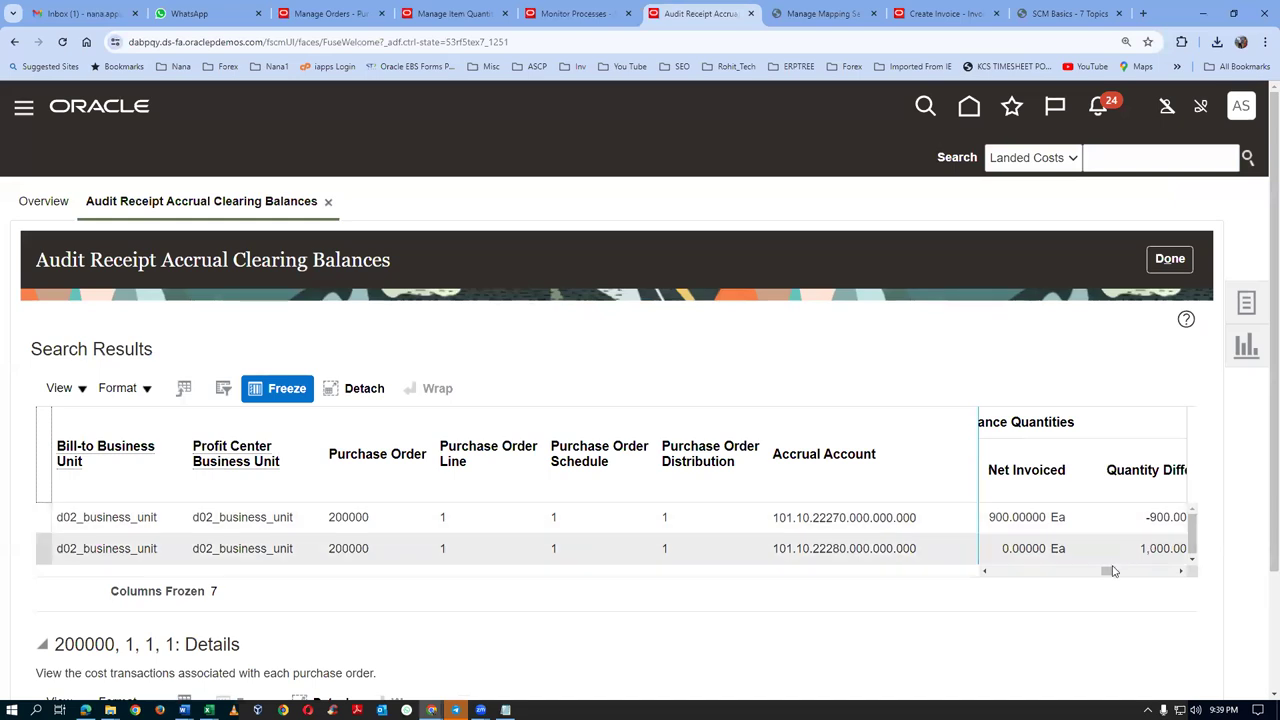
pyautogui.moveTo(1115, 575); pyautogui.dragTo(1119, 576)
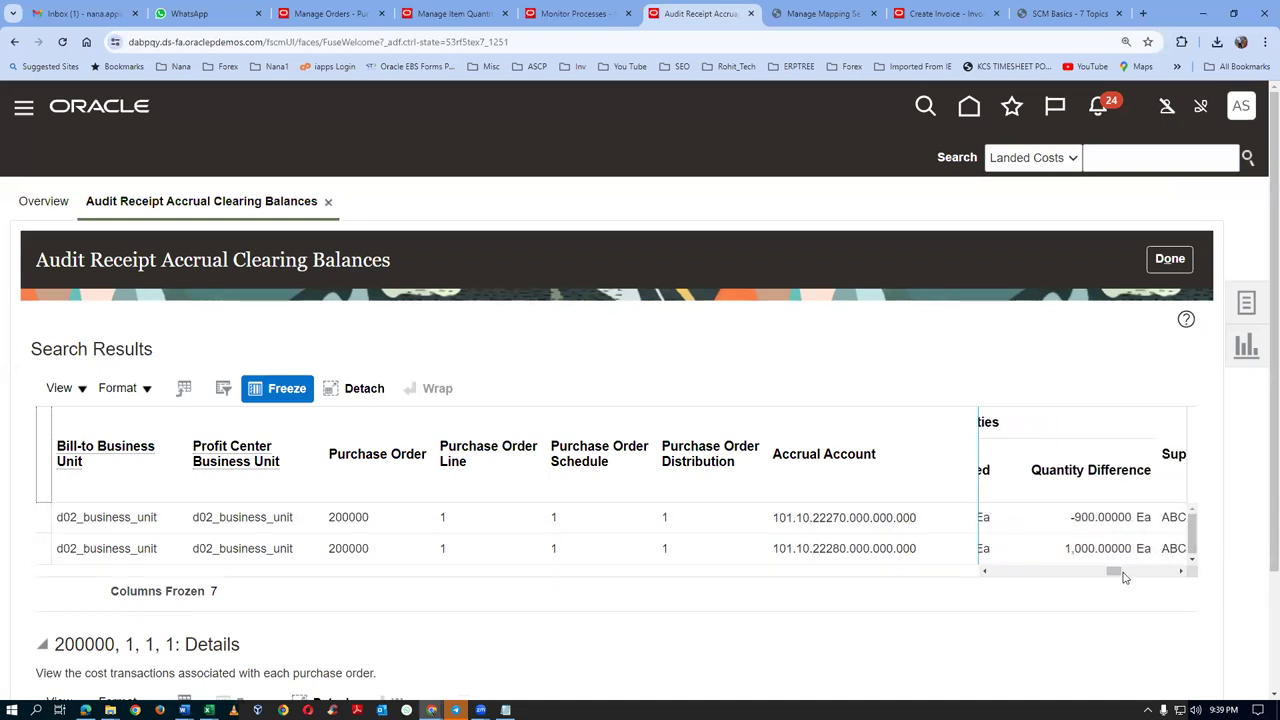
pyautogui.moveTo(1124, 577); pyautogui.dragTo(1157, 575)
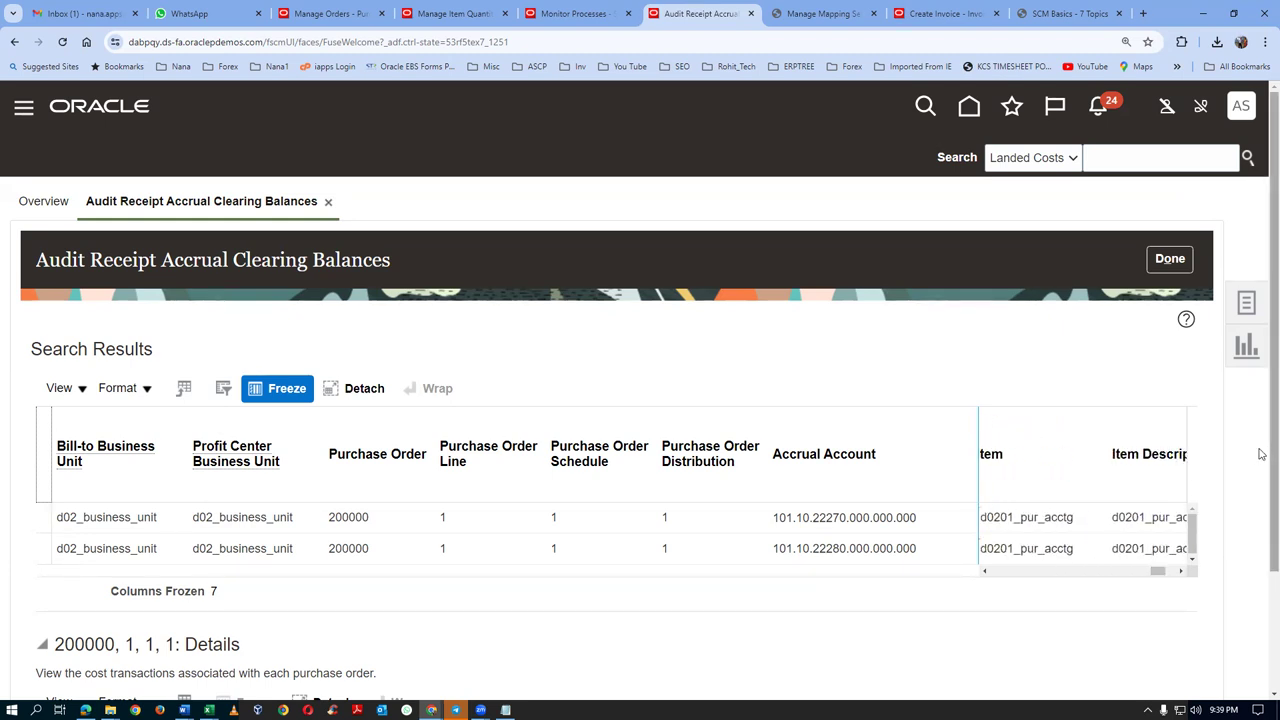
pyautogui.scroll(-1, 1271, 477)
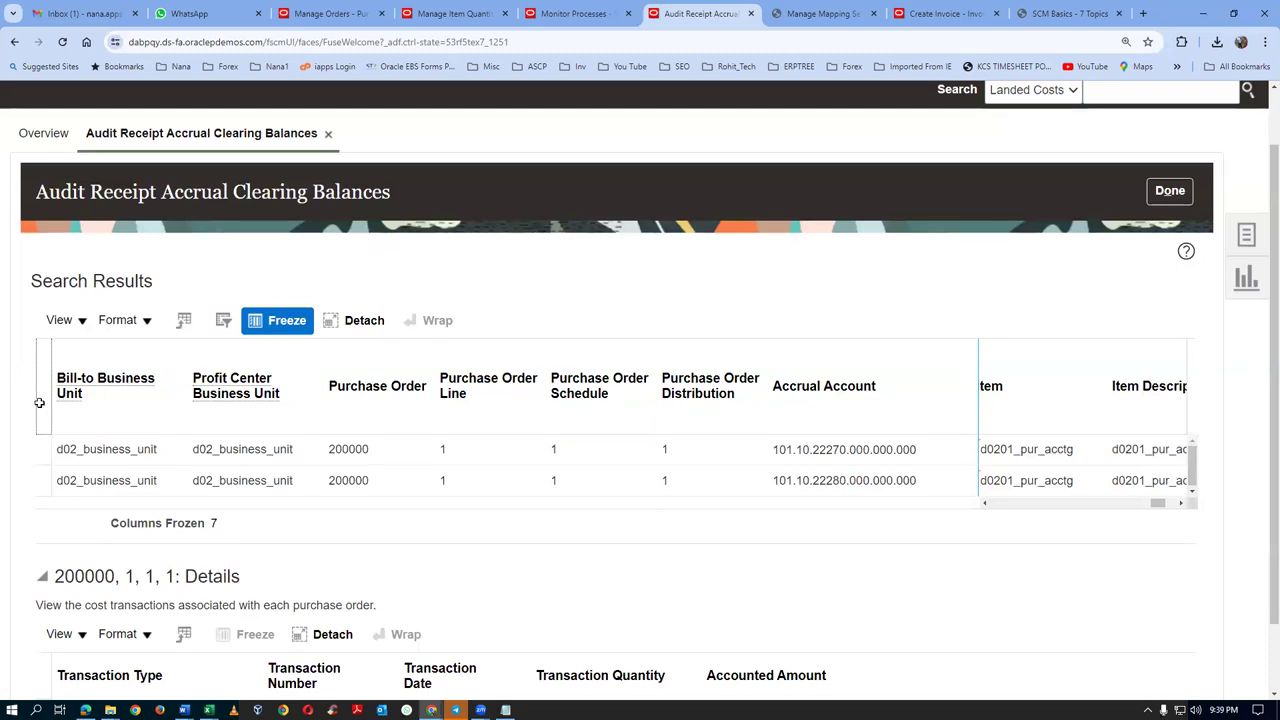
pyautogui.click(1170, 192)
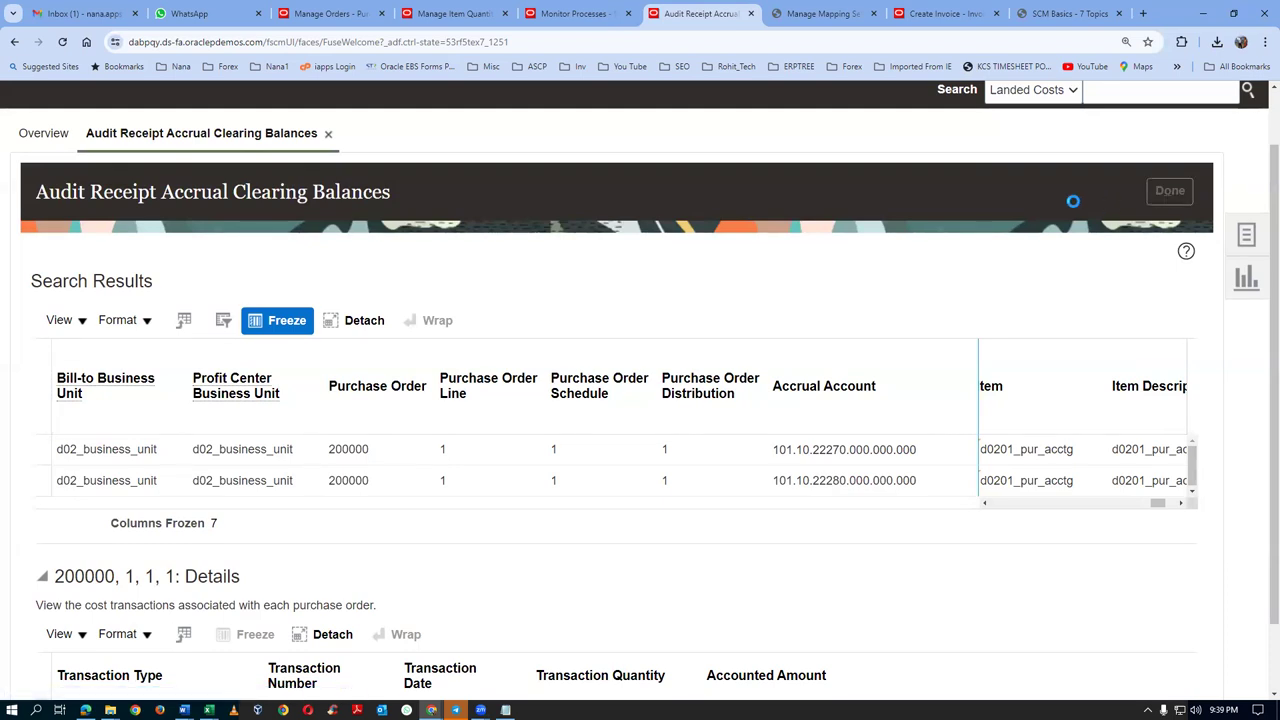
# Open the Adjust Receipt Accrual Balances task from the Accrual Clearing tasks
pyautogui.moveTo(643, 345)
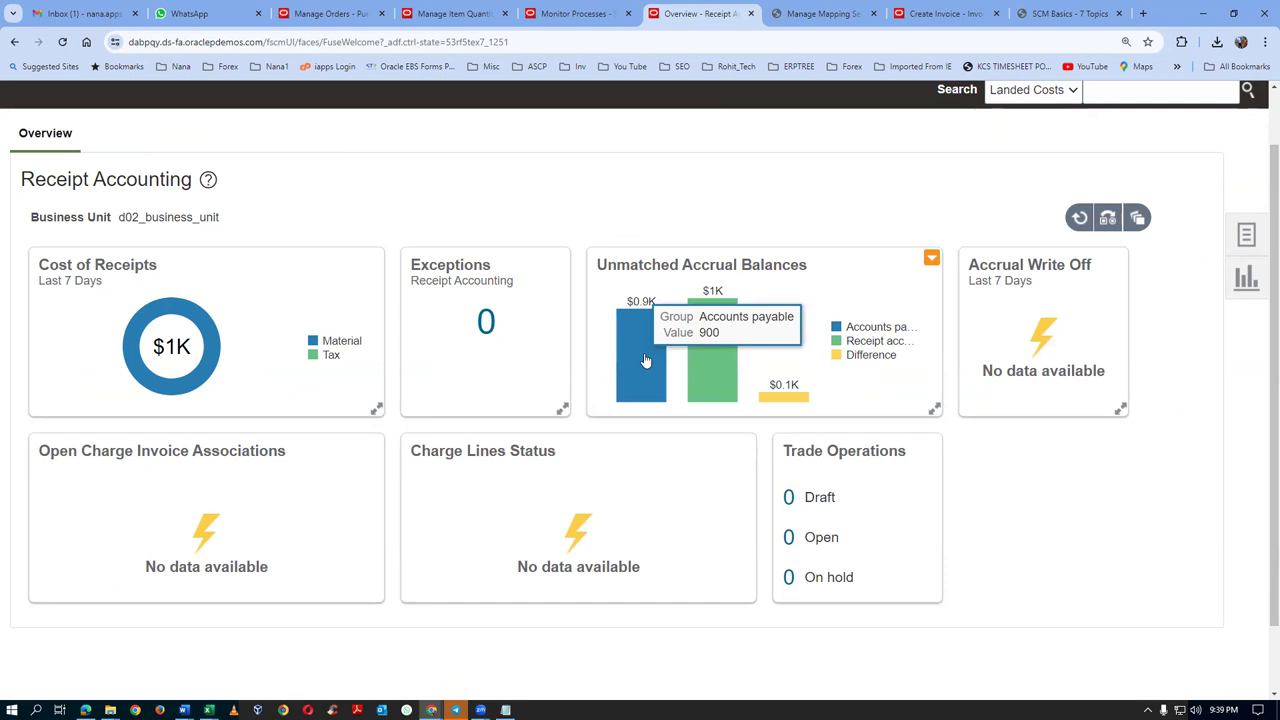
pyautogui.click(1260, 255)
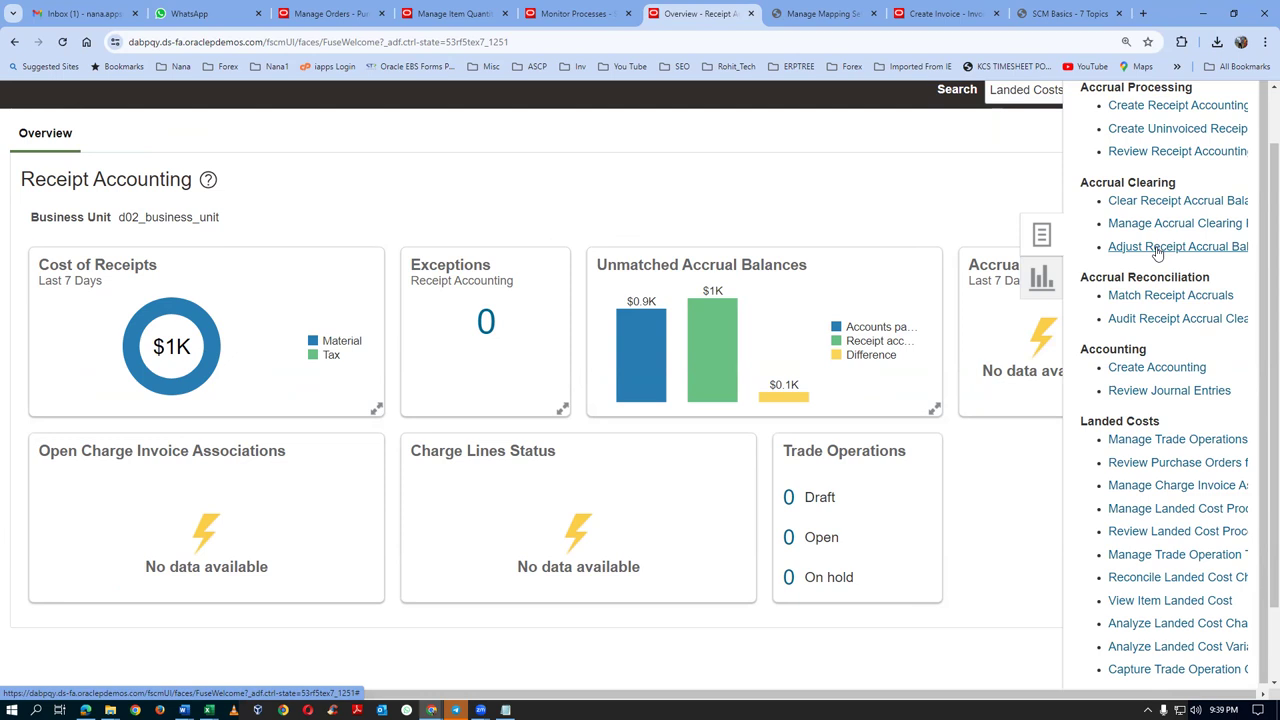
pyautogui.click(926, 242)
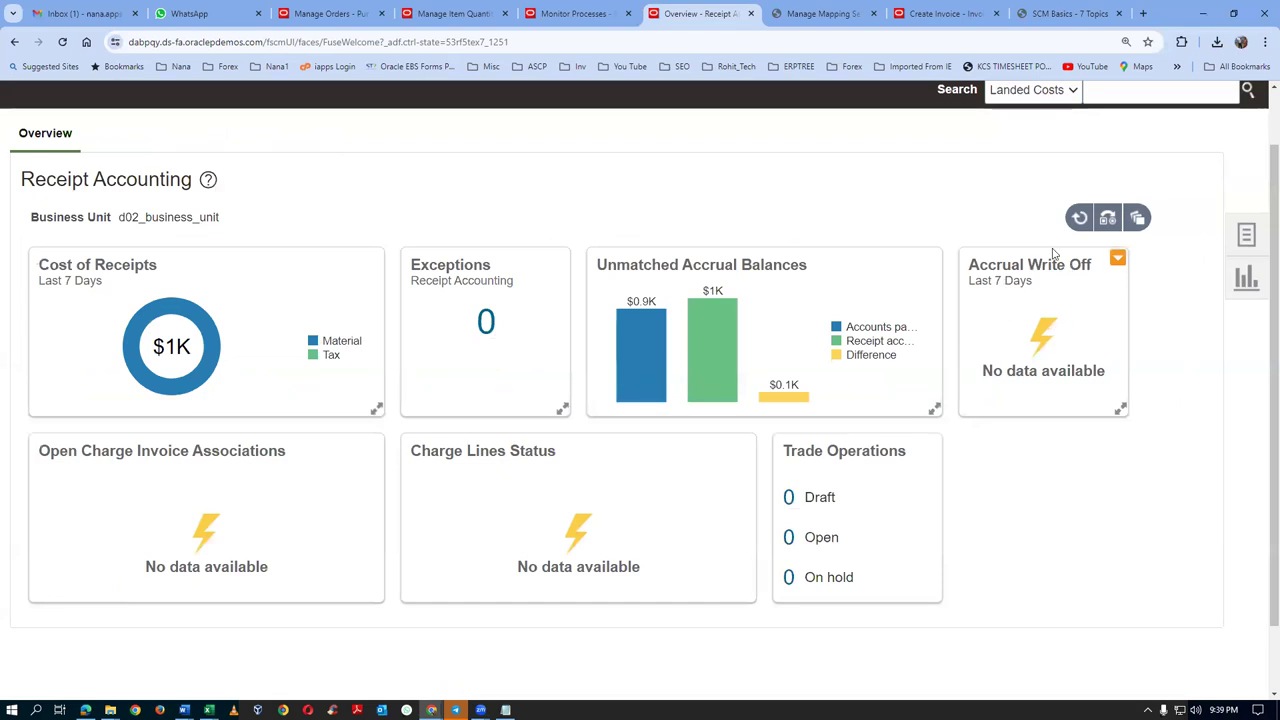
pyautogui.click(1248, 234)
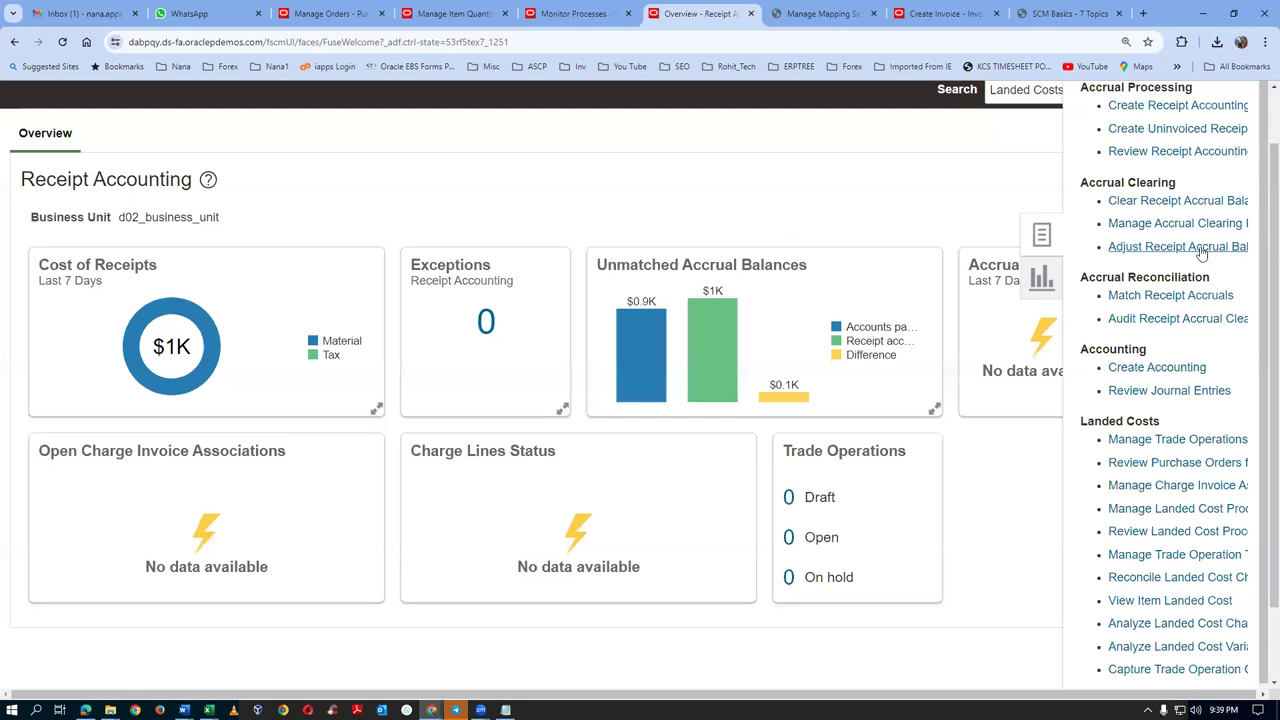
pyautogui.click(1198, 247)
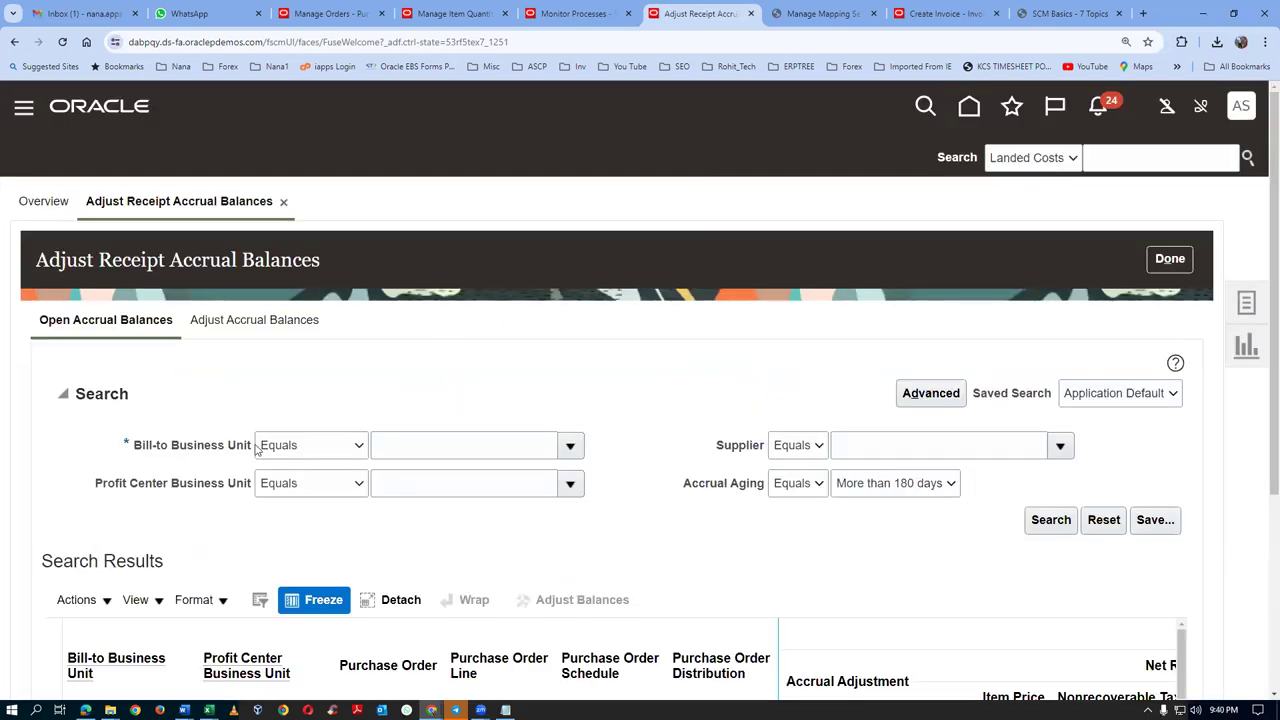
# Set the Bill-to Business Unit search criterion to Starts with d02
pyautogui.click(320, 445)
pyautogui.click(300, 460)
pyautogui.click(393, 456)
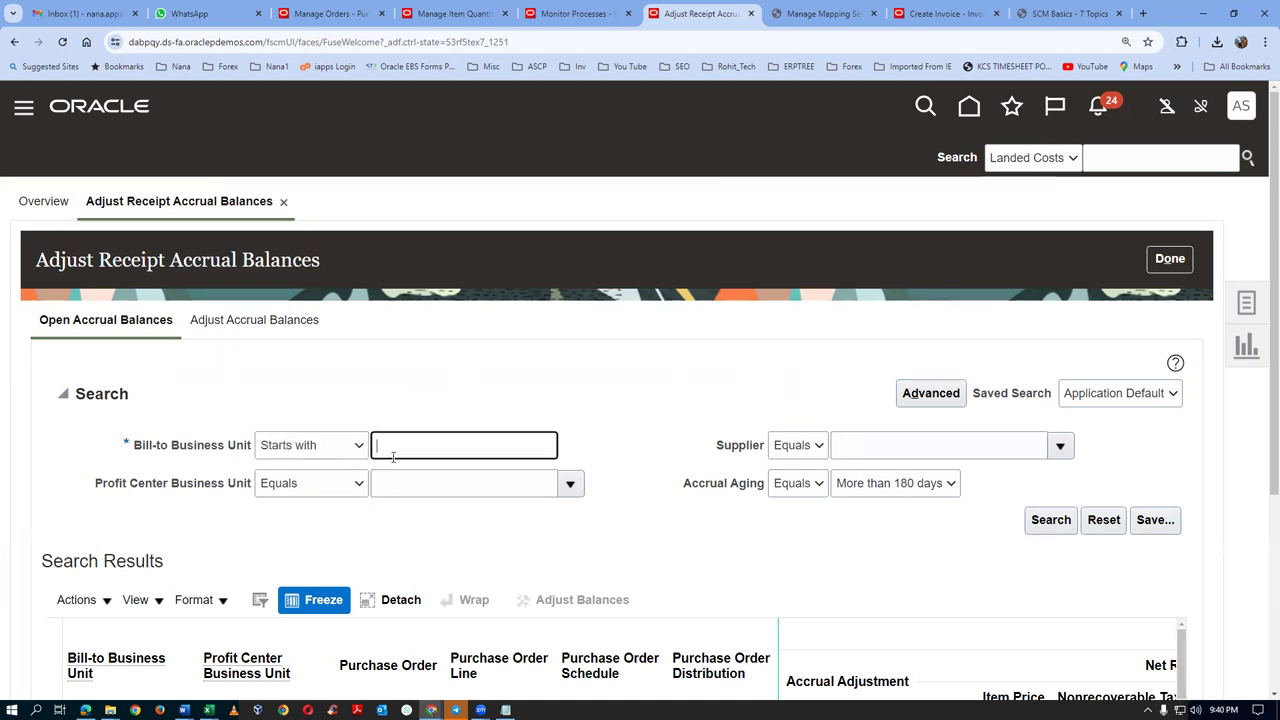
pyautogui.write('dbl')
pyautogui.press('Tab')
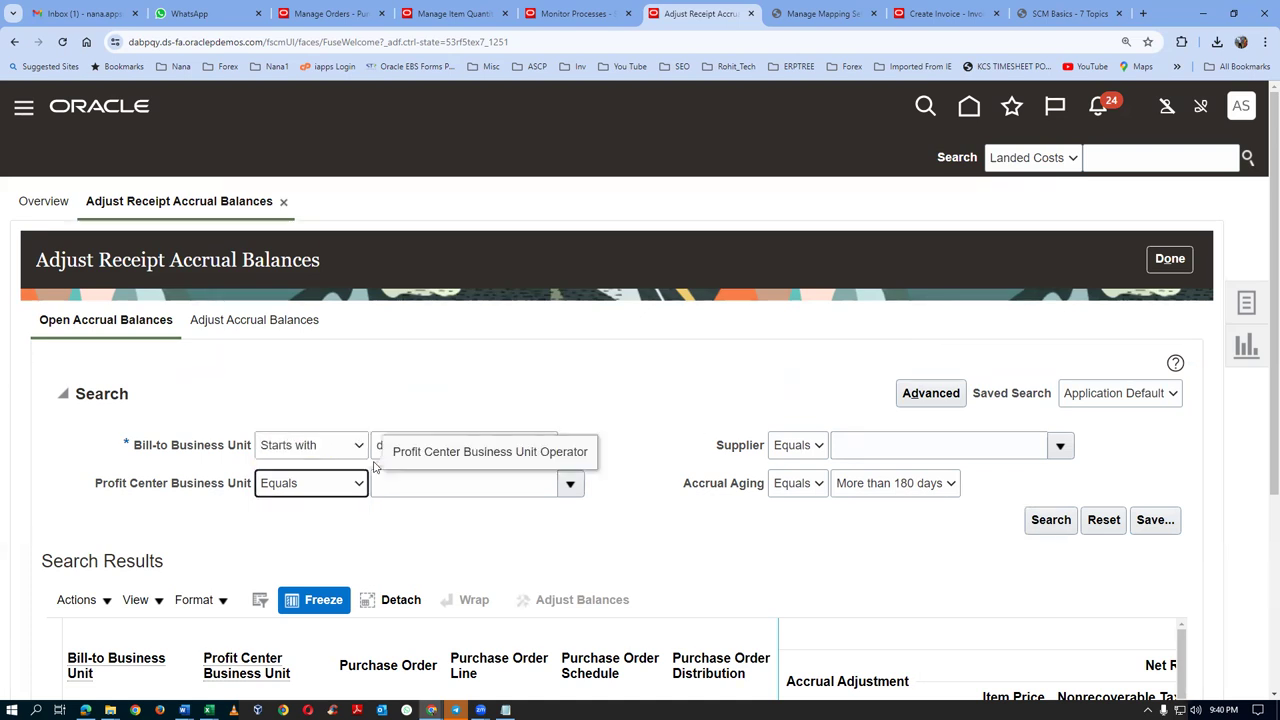
pyautogui.click(422, 401)
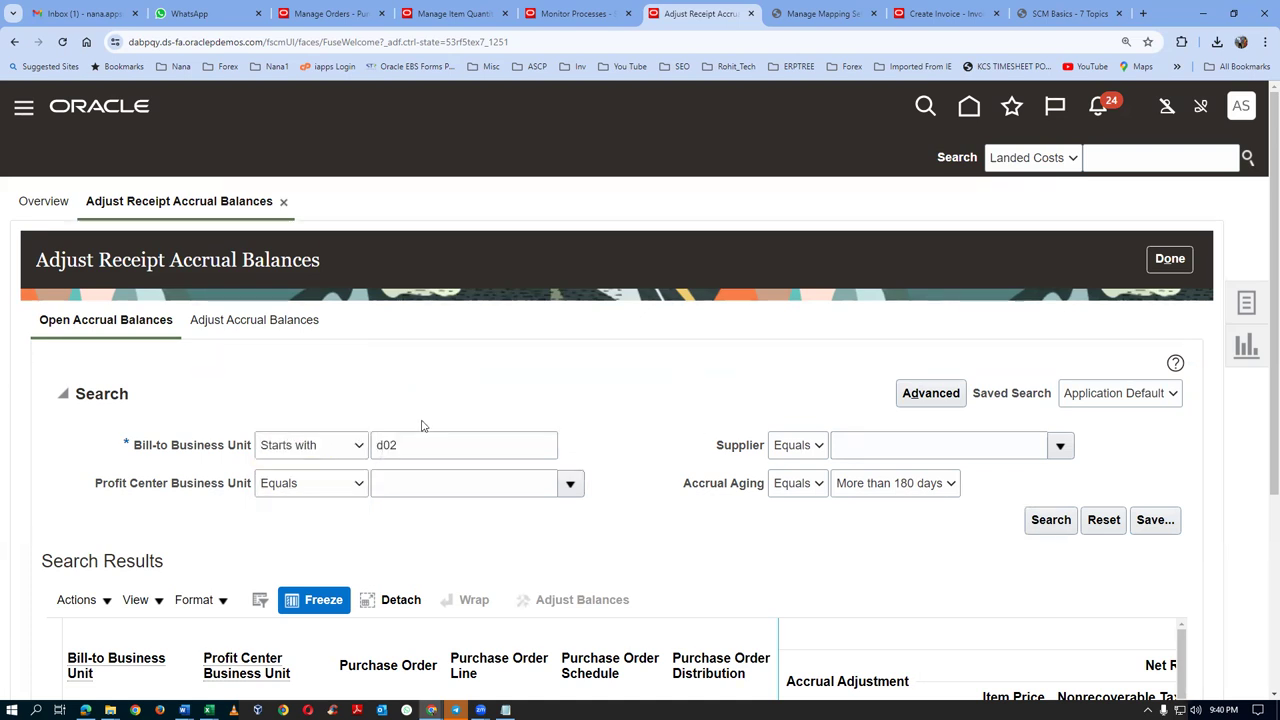
# Set Accrual Aging to All and run the open accrual balances search without specifying a supplier
pyautogui.click(893, 487)
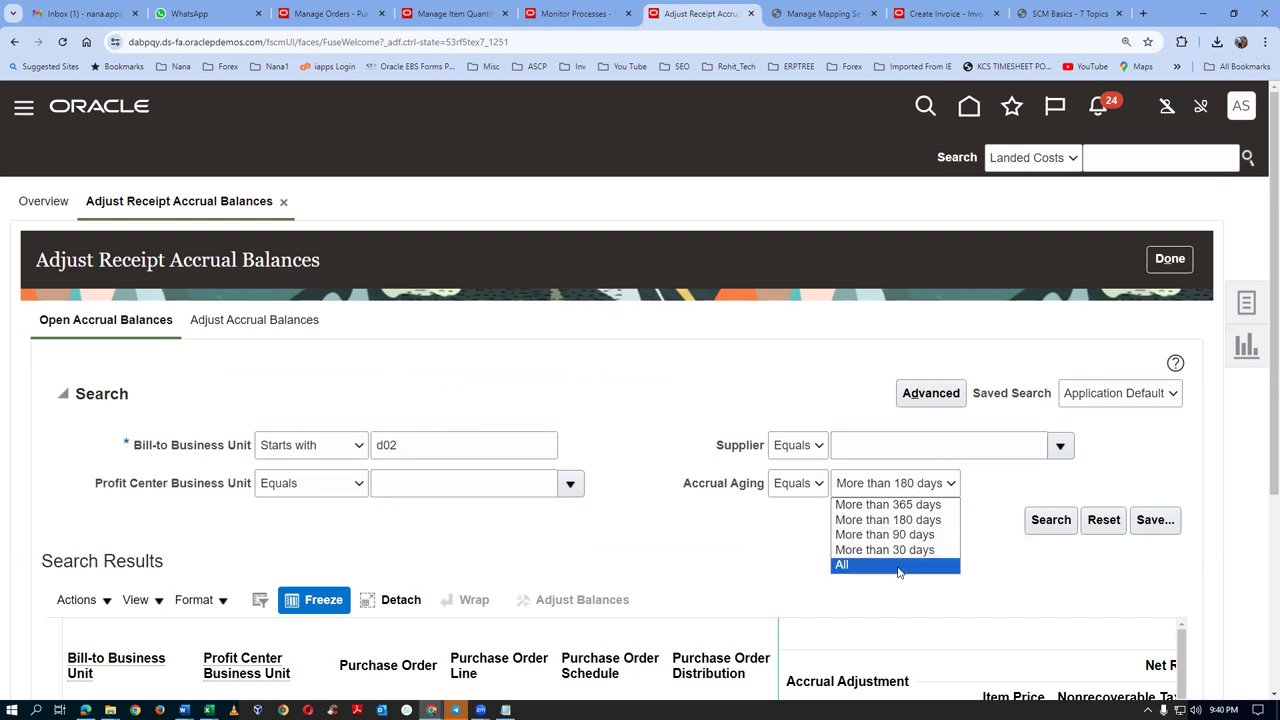
pyautogui.click(843, 566)
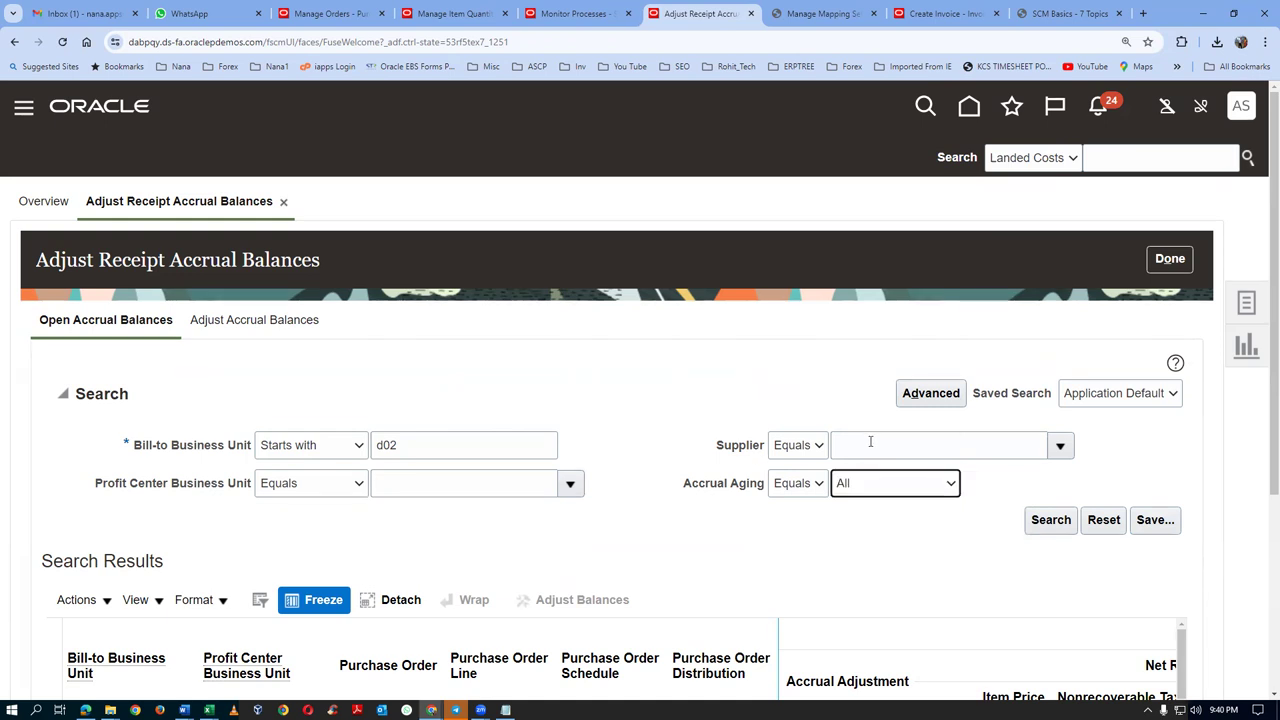
pyautogui.click(1048, 524)
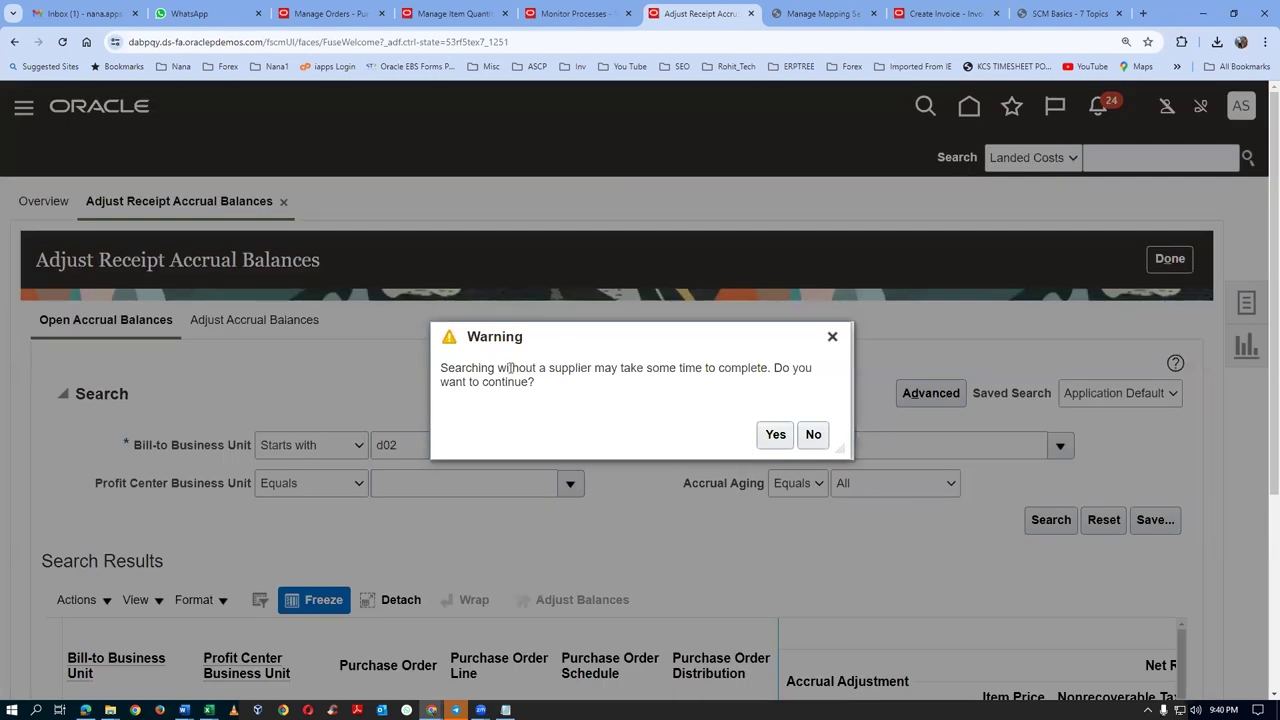
pyautogui.moveTo(508, 367); pyautogui.dragTo(510, 381)
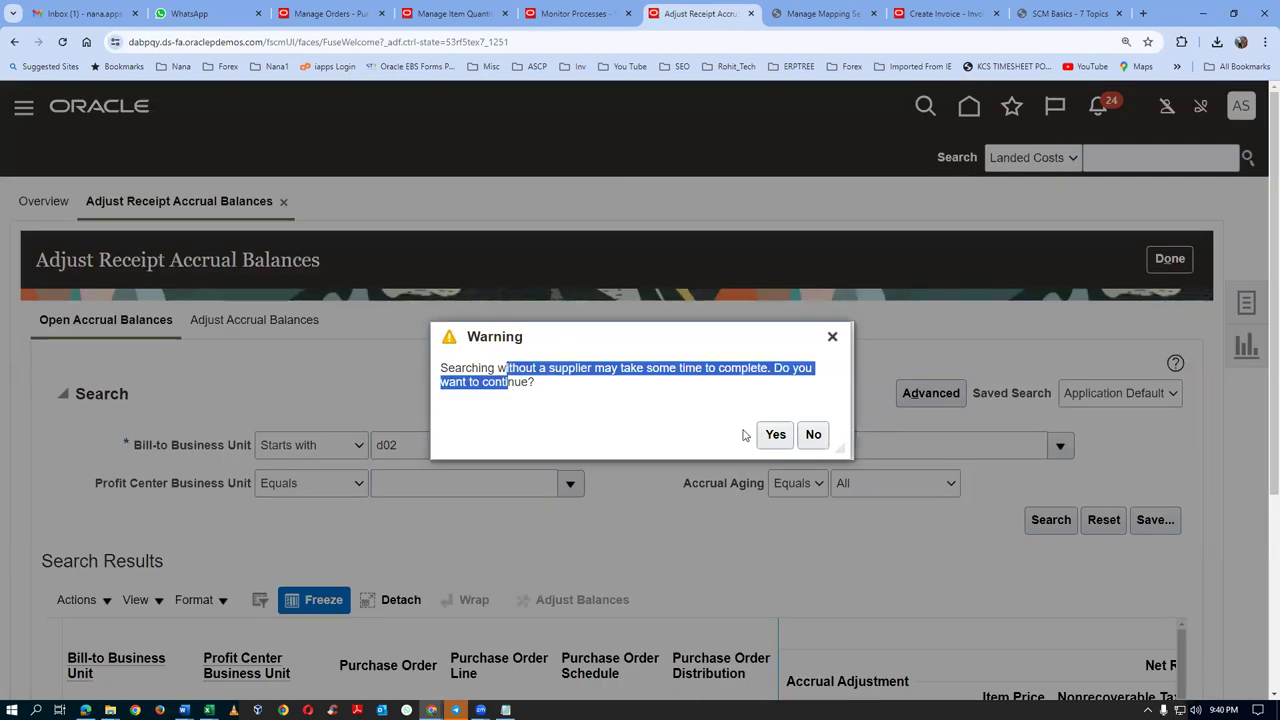
pyautogui.click(778, 436)
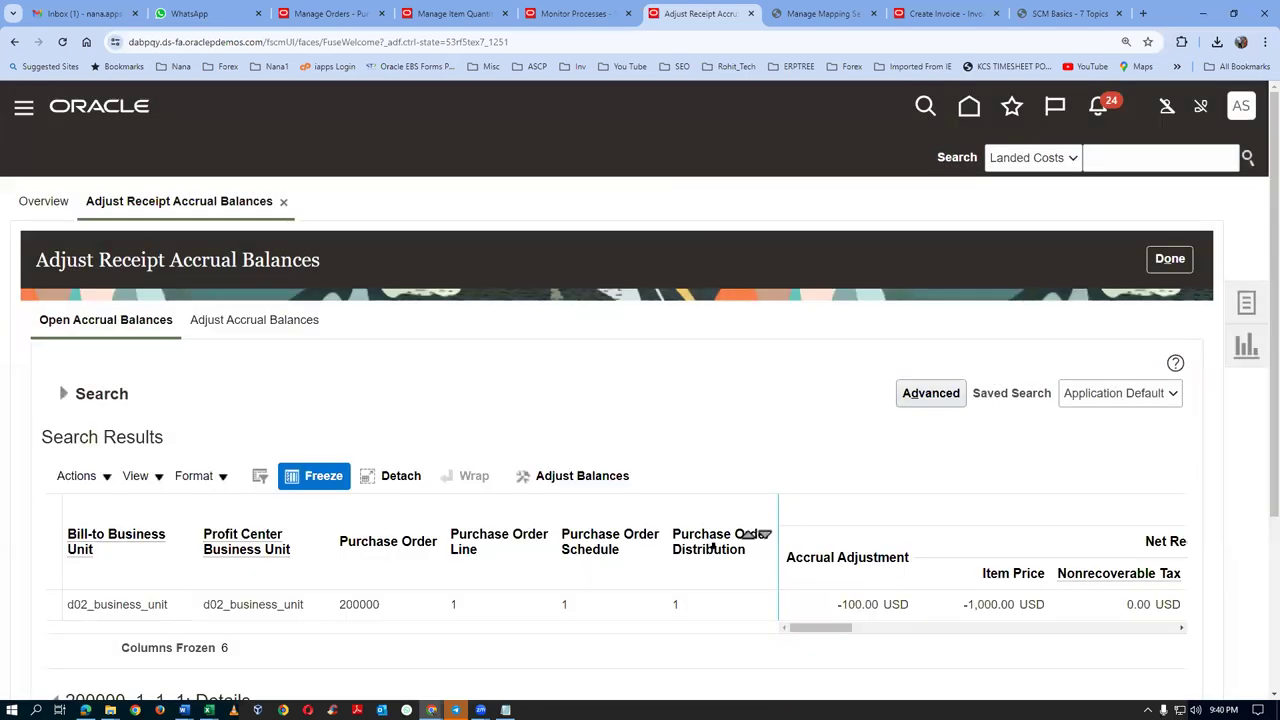
# Select the purchase order 200000 balance row and review its accrual adjustment, received and invoiced quantities, and quantity difference
pyautogui.scroll(-2, 712, 548)
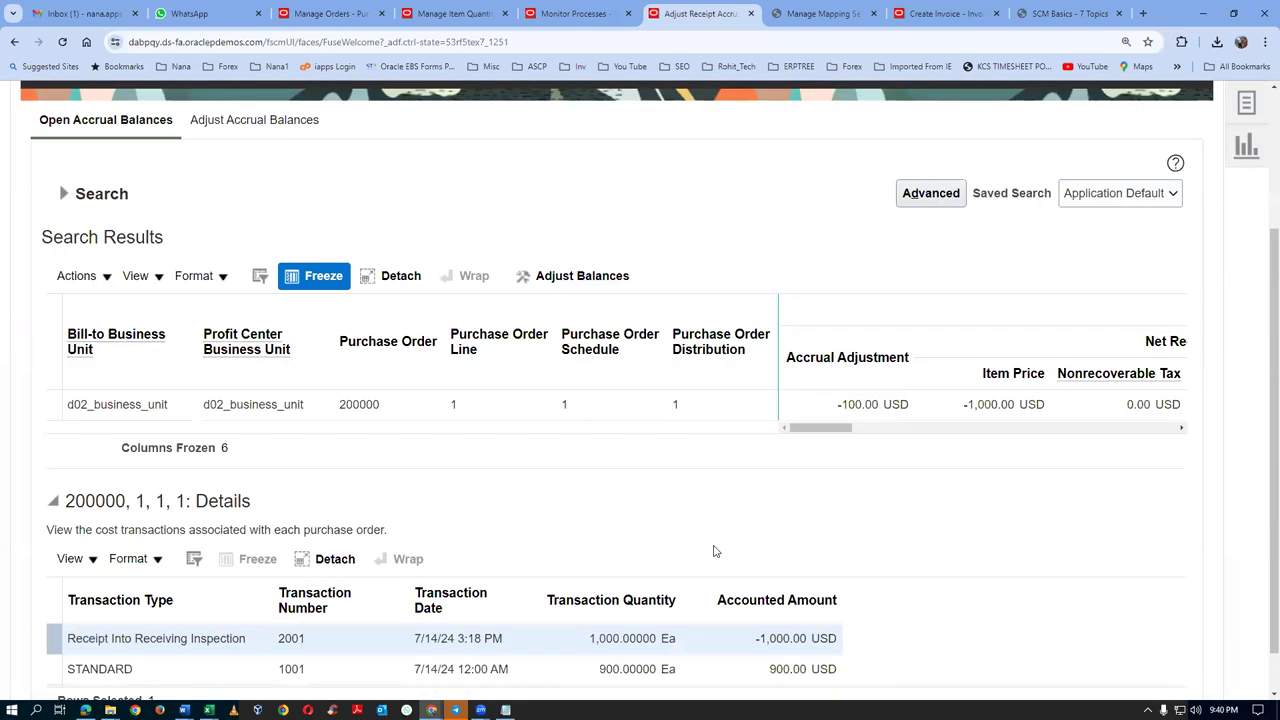
pyautogui.click(838, 406)
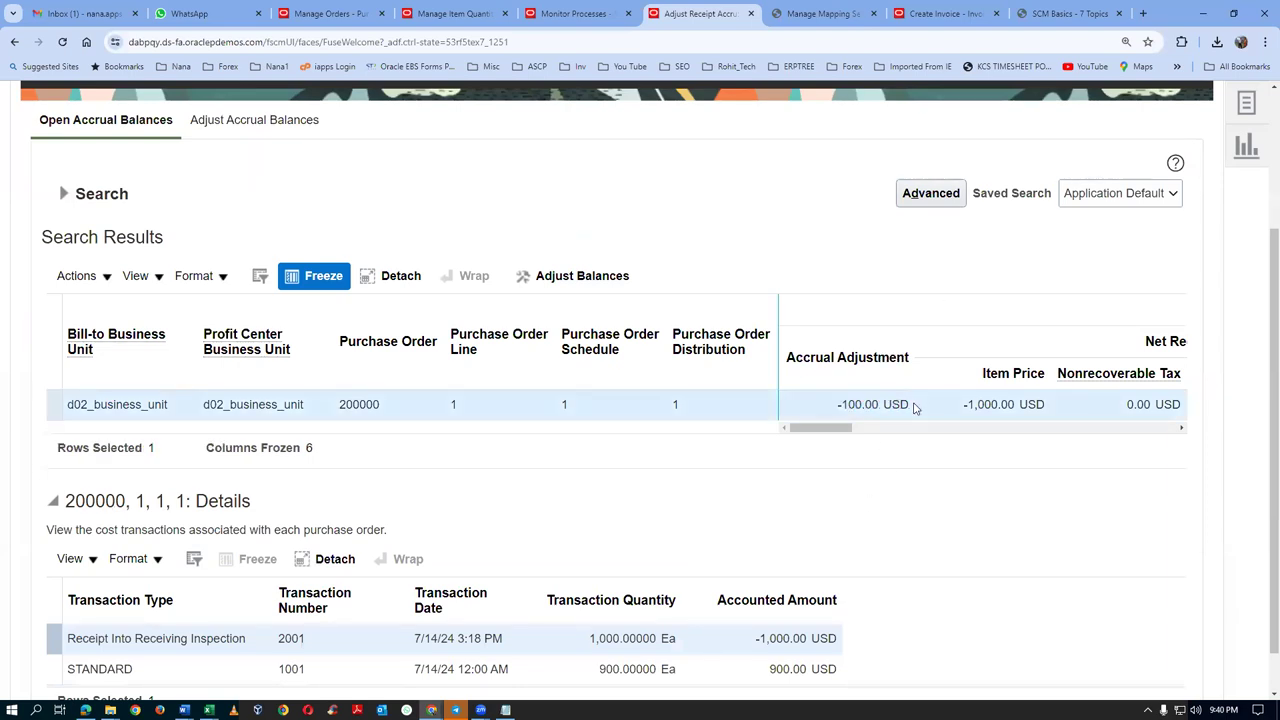
pyautogui.moveTo(846, 428); pyautogui.dragTo(1031, 440)
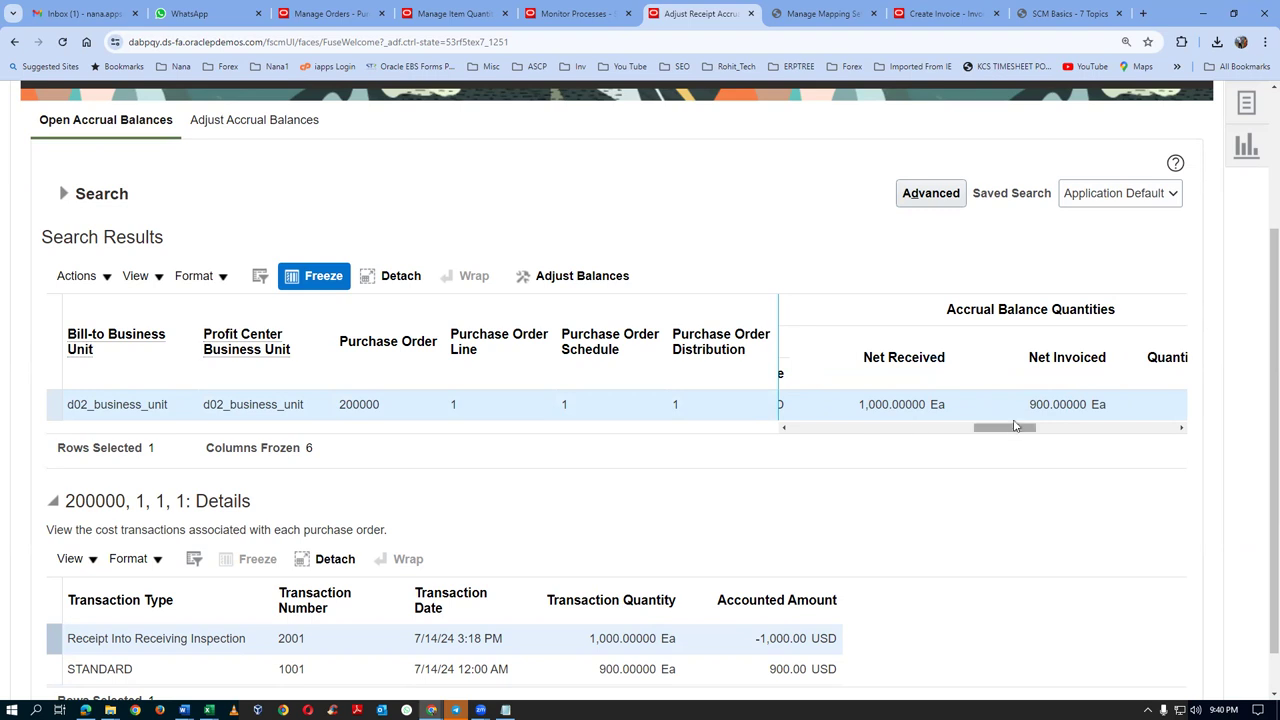
pyautogui.moveTo(1018, 428); pyautogui.dragTo(1041, 435)
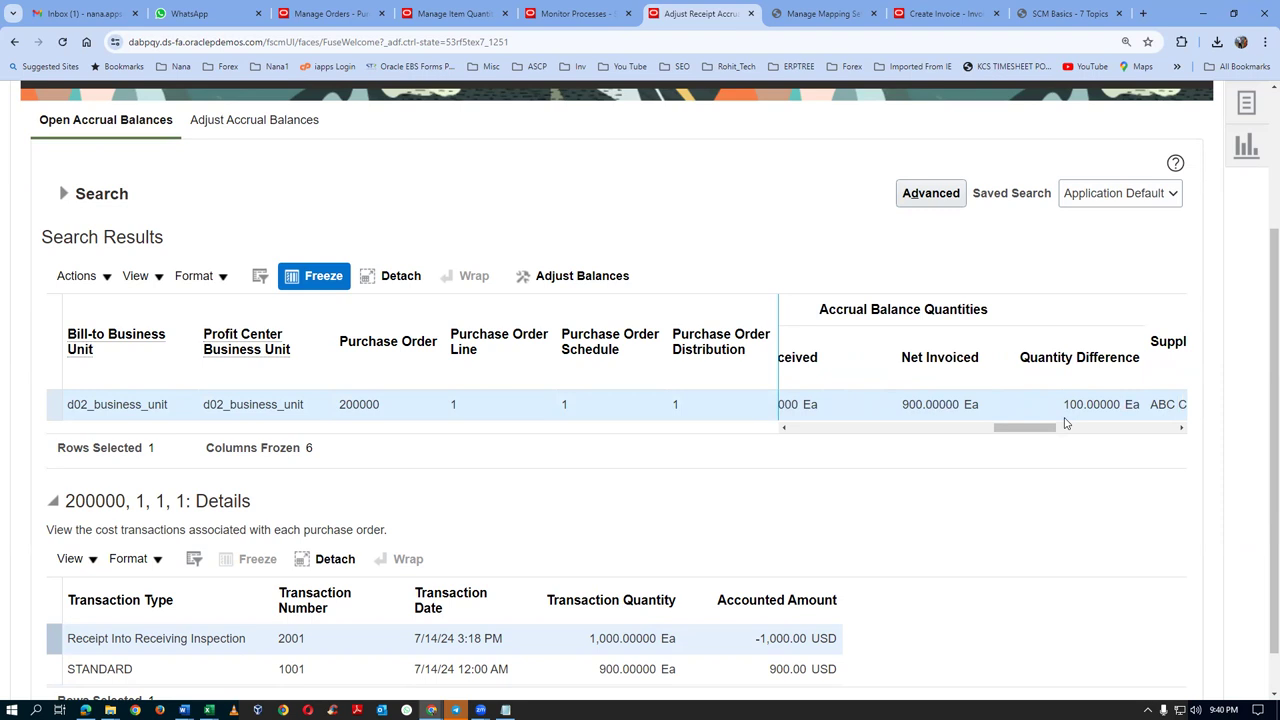
pyautogui.click(1064, 426)
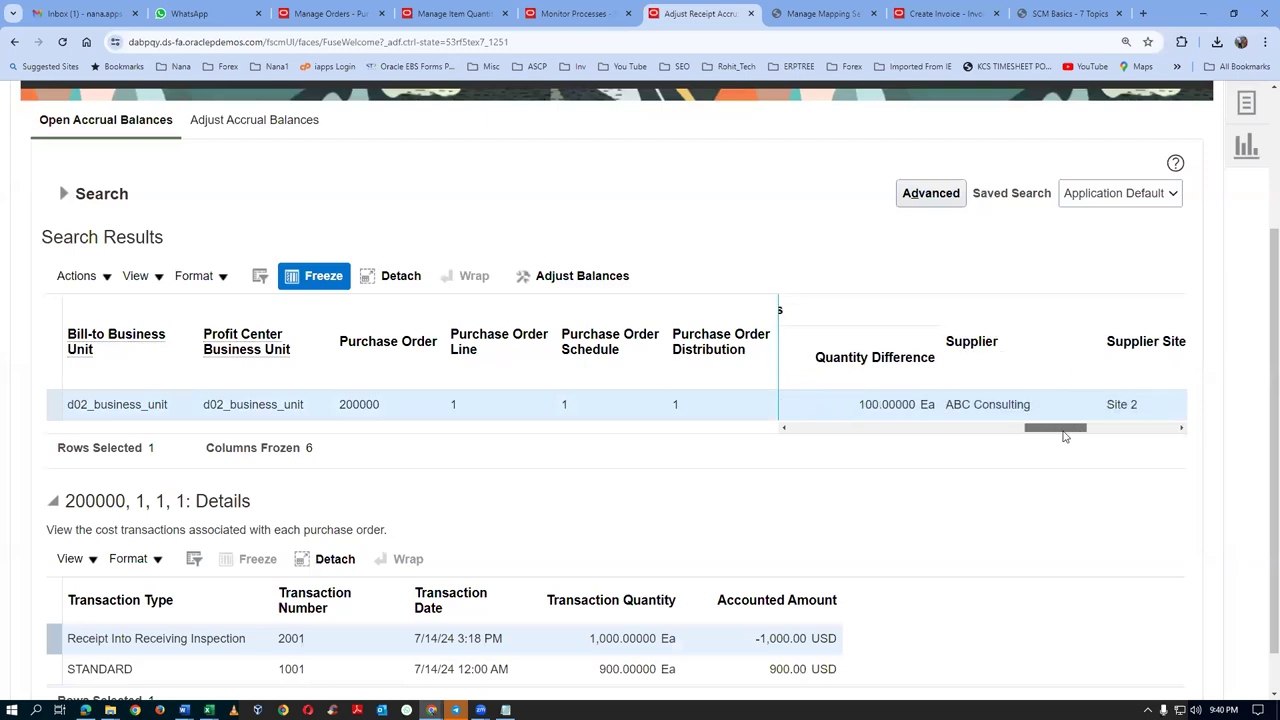
# Adjust the purchase order 200000 accrual balance with the reason "2 years spares not supplied" and acknowledge the processing message
pyautogui.moveTo(1065, 434); pyautogui.dragTo(1039, 435)
pyautogui.click(76, 276)
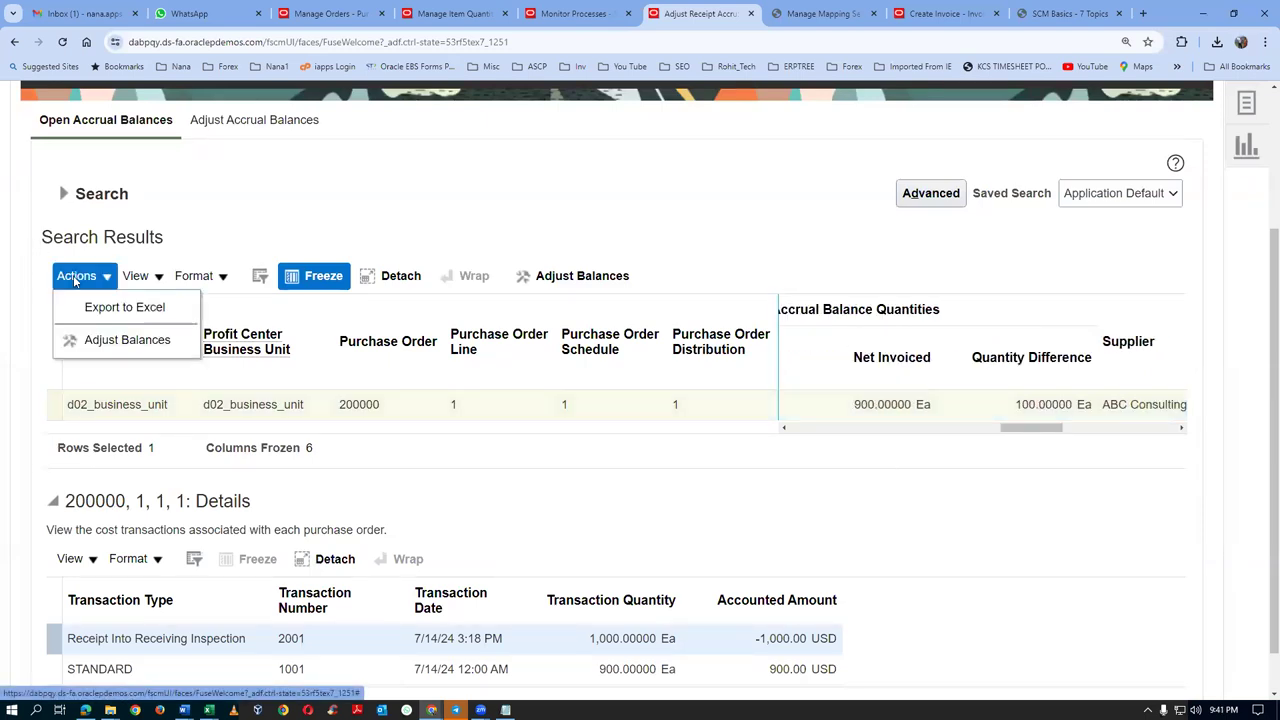
pyautogui.click(106, 342)
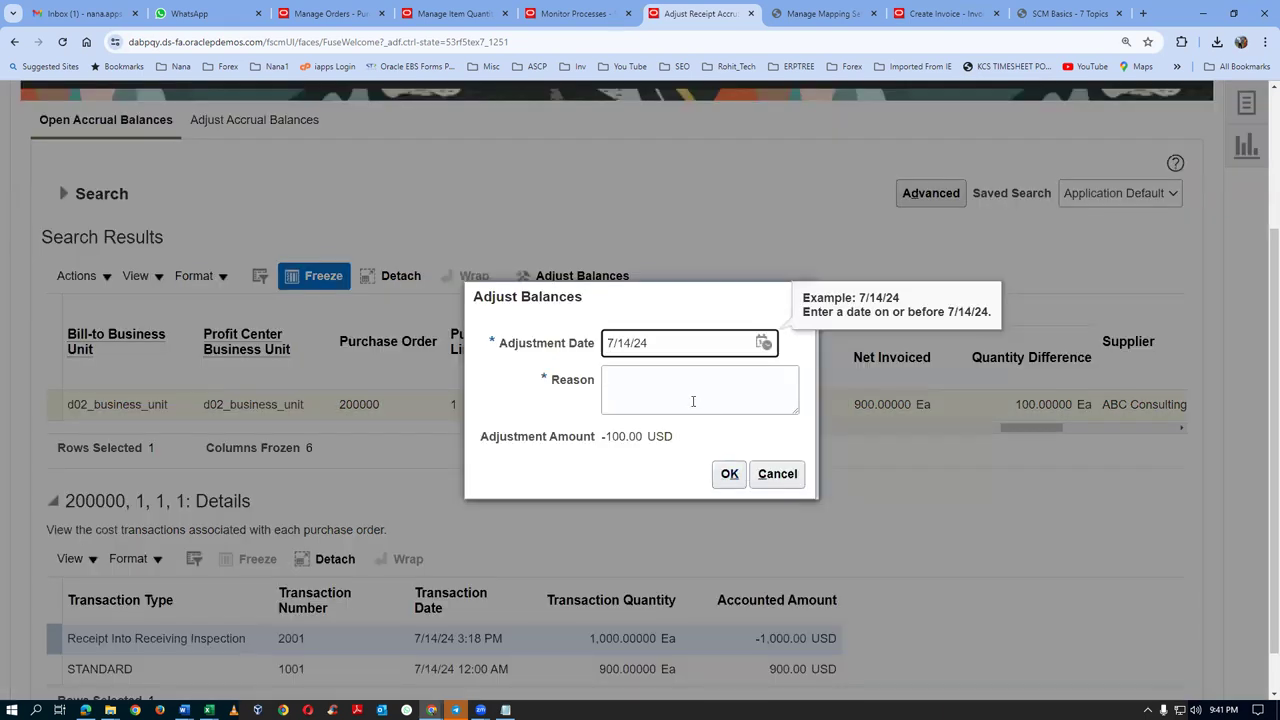
pyautogui.click(673, 400)
pyautogui.write('2 years spa')
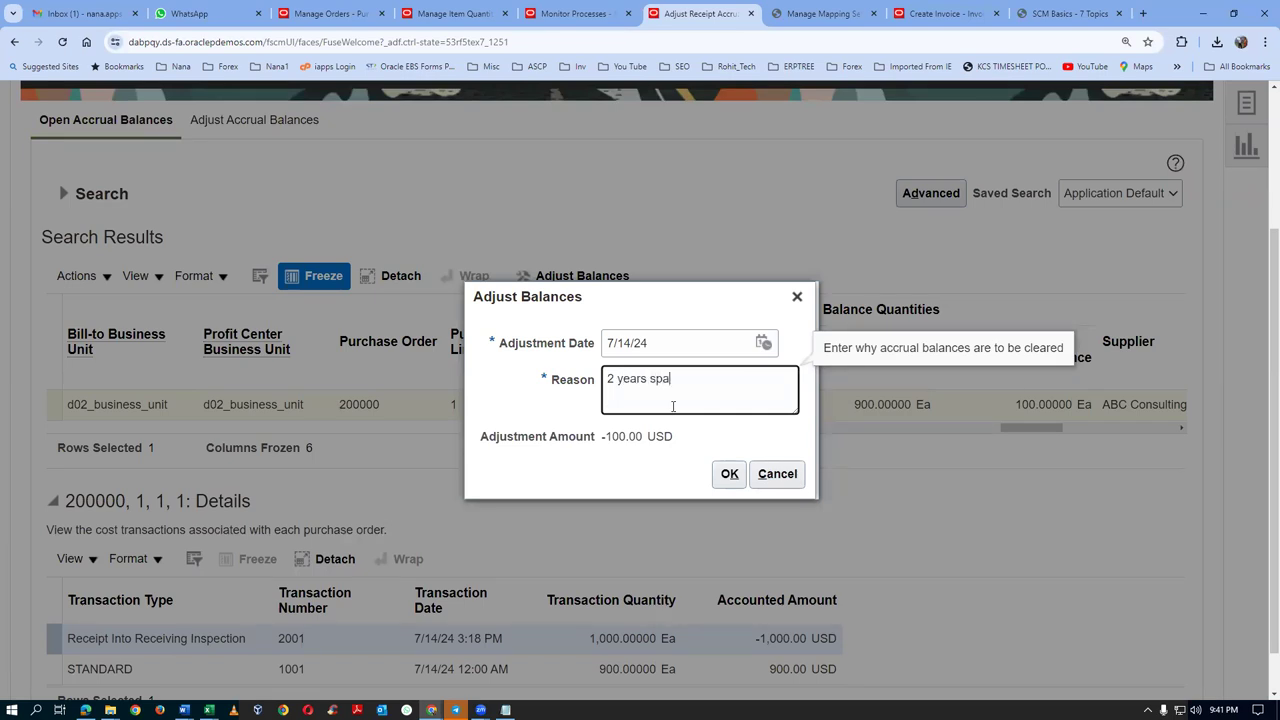
pyautogui.write('res not supplied')
pyautogui.click(727, 484)
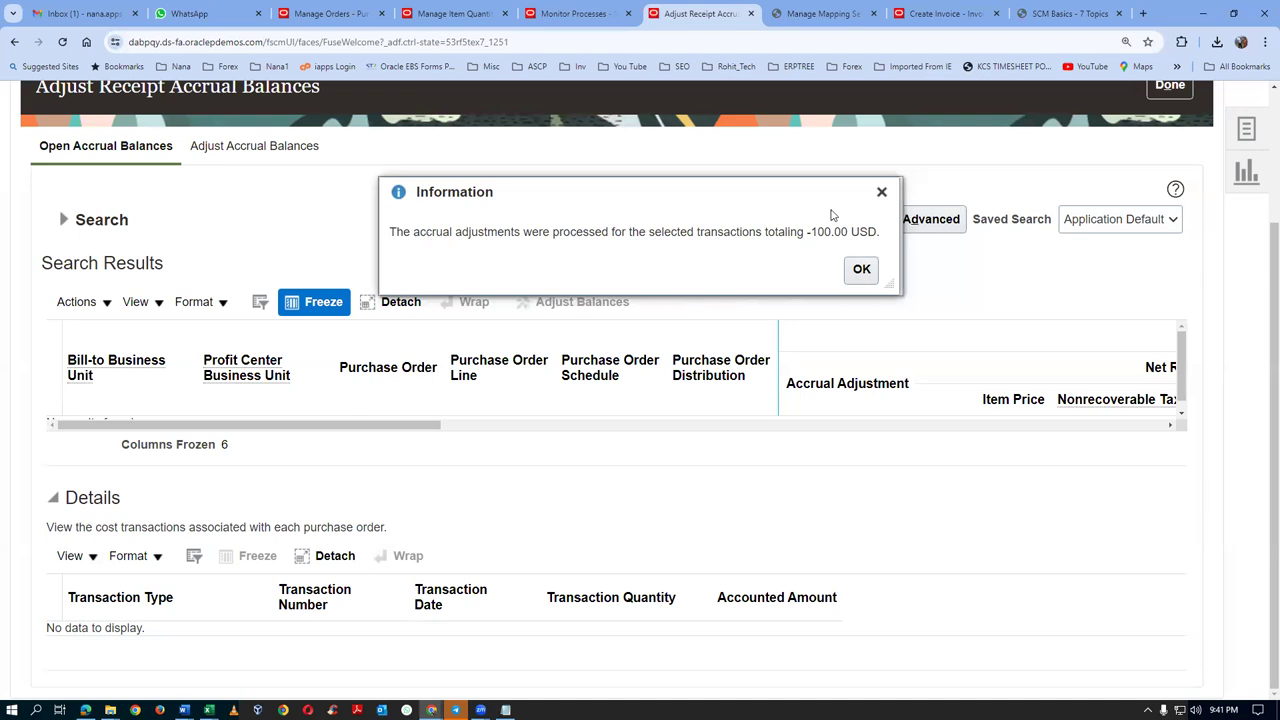
pyautogui.click(864, 282)
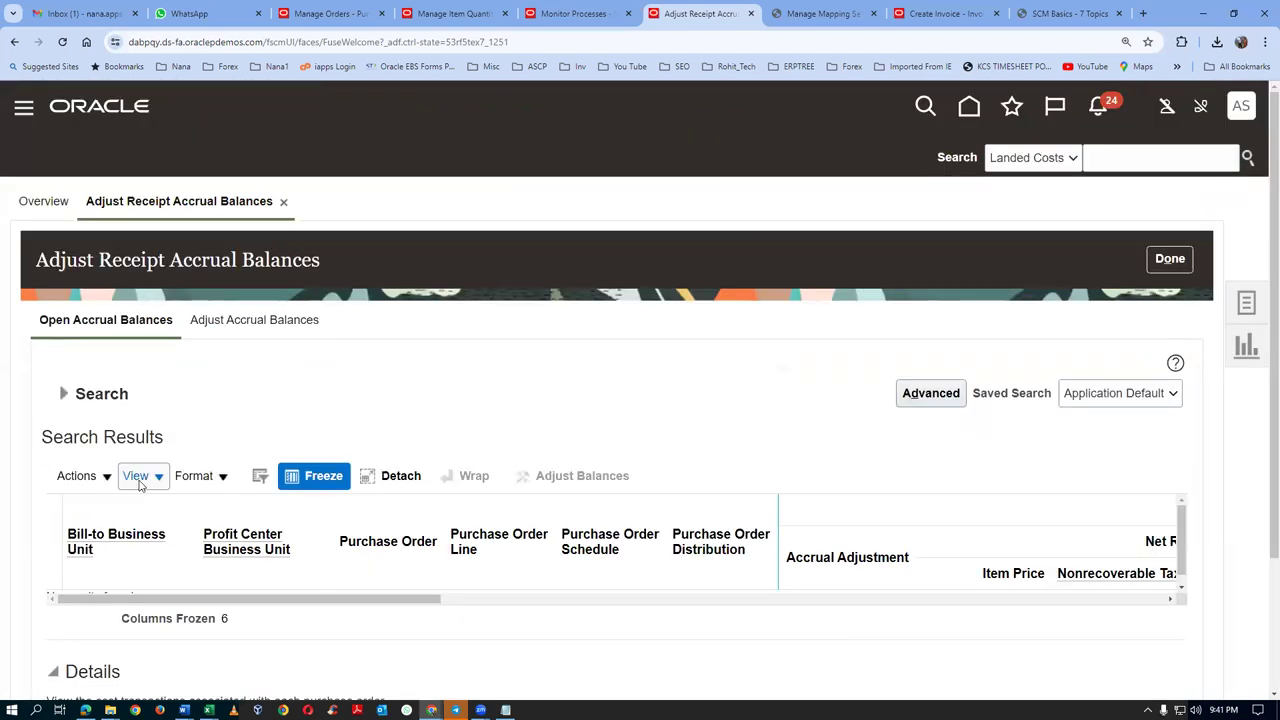
# Search the adjusted accrual balances for a Bill-to Business Unit that starts with d02 and select the purchase order 200000 row
pyautogui.click(258, 325)
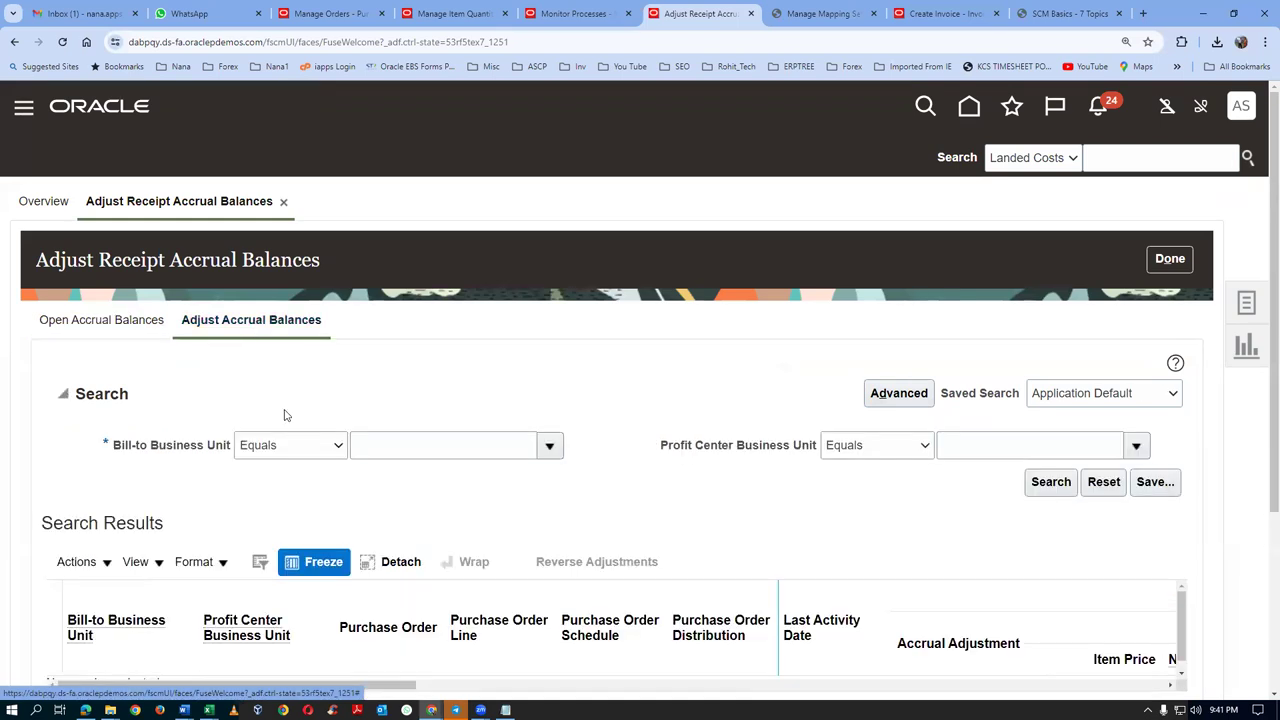
pyautogui.click(272, 448)
pyautogui.click(268, 466)
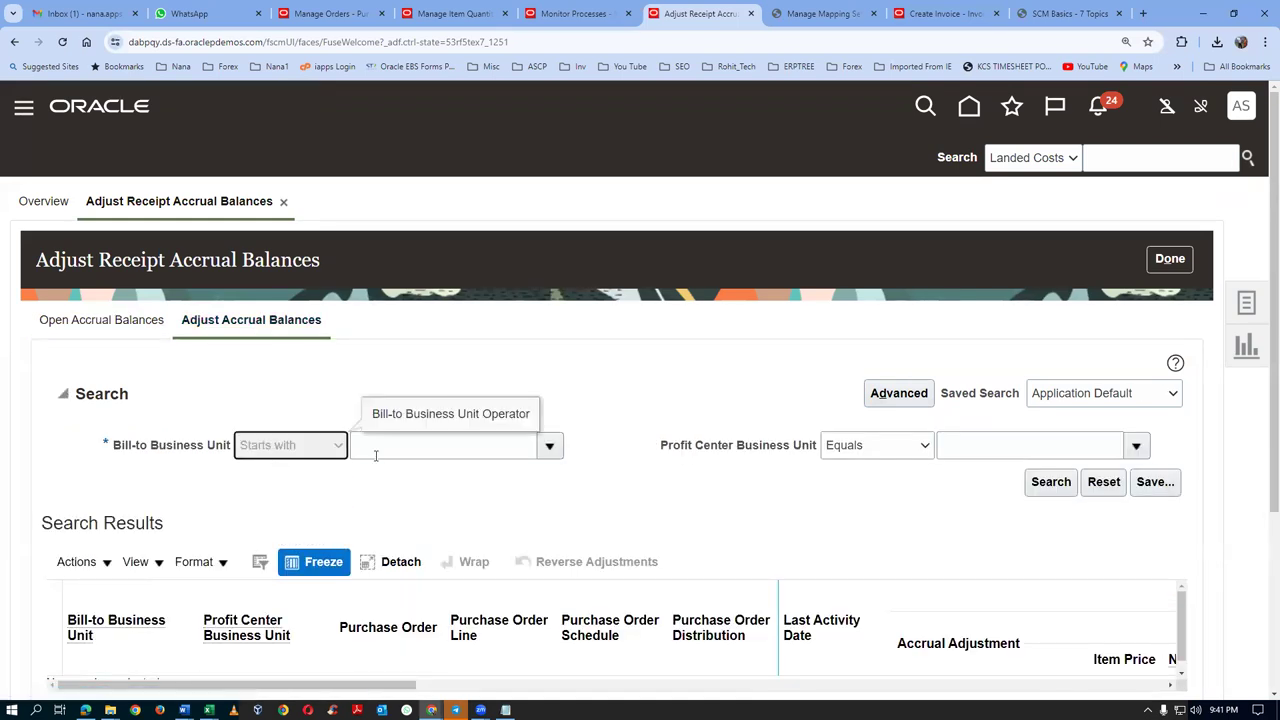
pyautogui.click(376, 452)
pyautogui.write('d02')
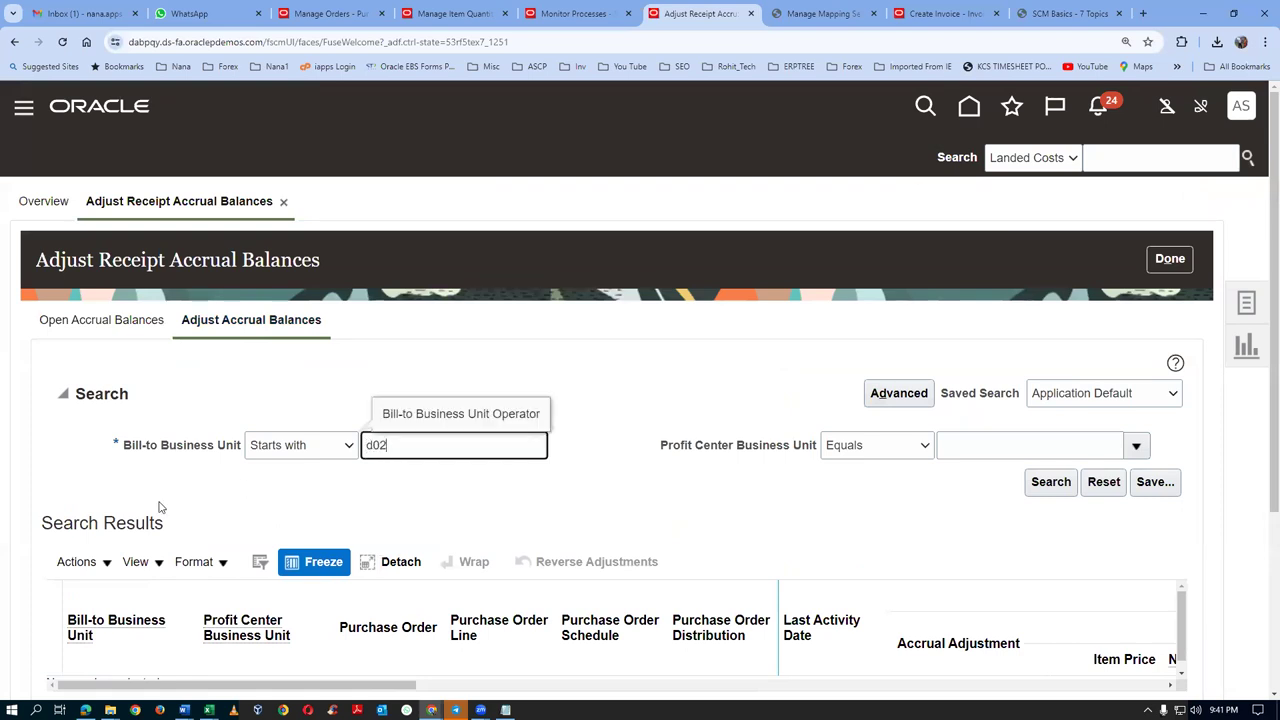
pyautogui.click(1040, 487)
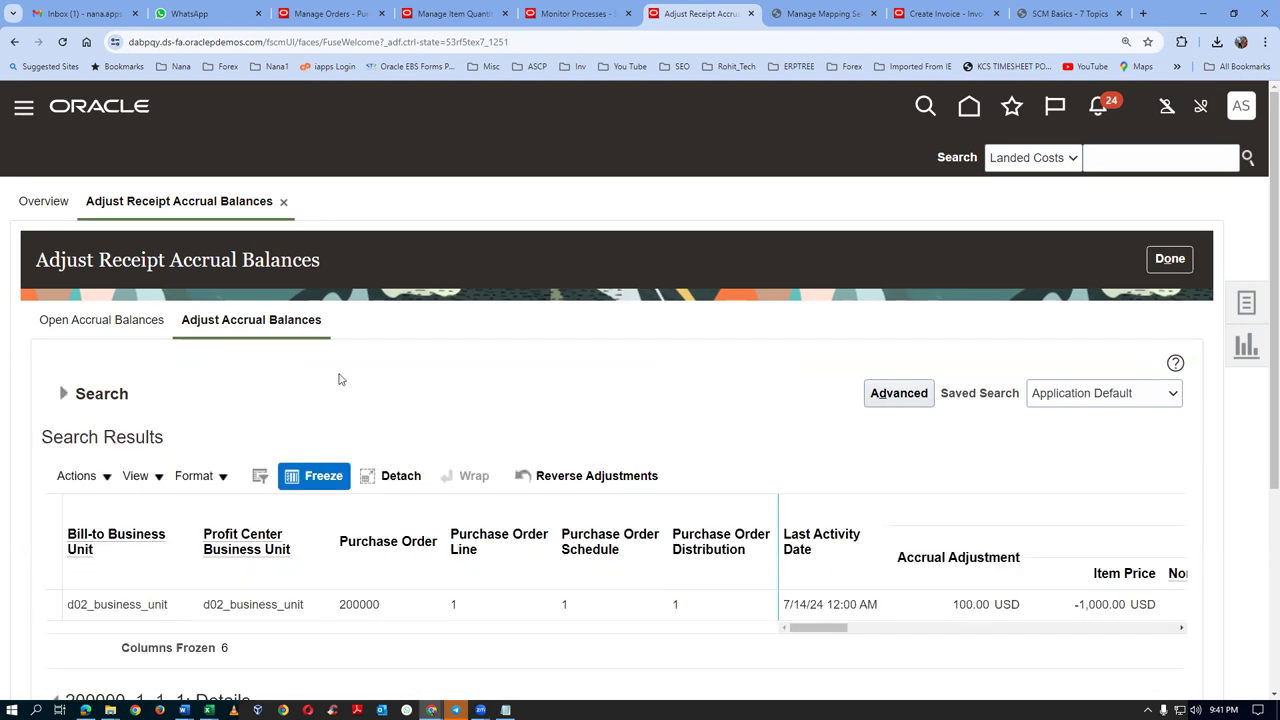
pyautogui.scroll(-2, 443, 551)
pyautogui.click(409, 468)
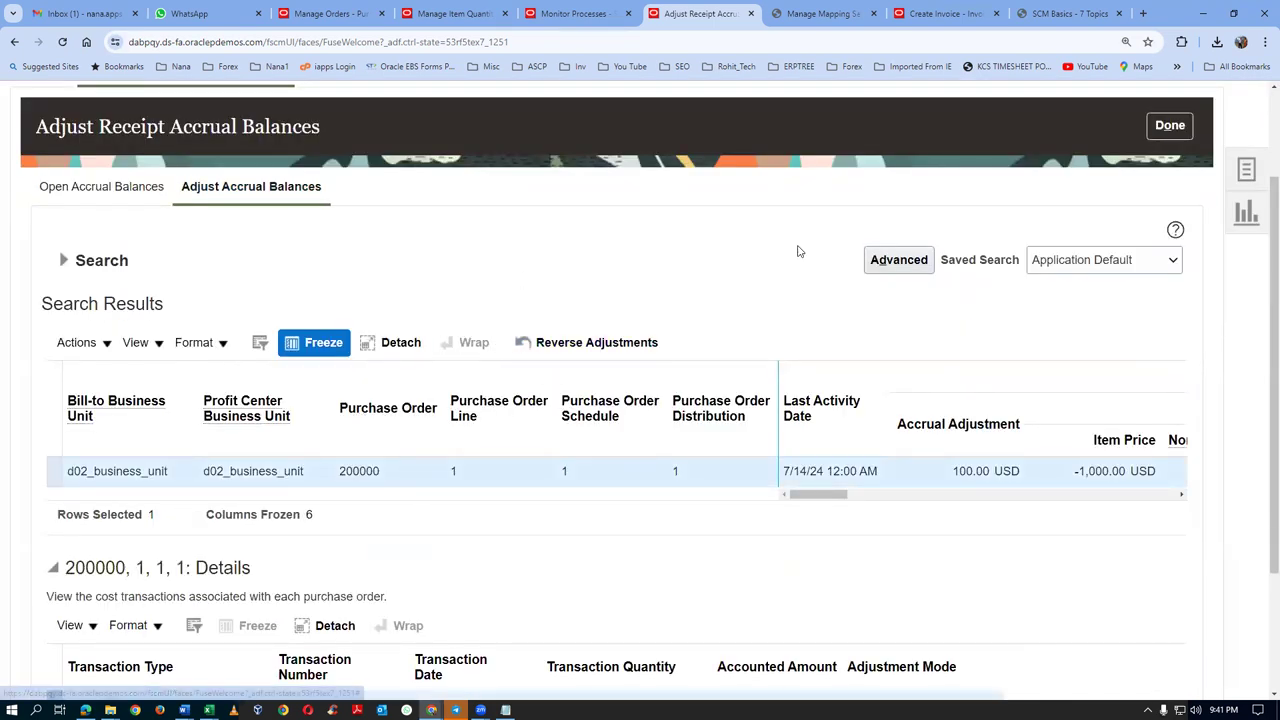
# Return to the Receipt Accounting overview, refresh it to check Accrual Write Off, and reopen the Adjust Receipt Accrual Balances task
pyautogui.click(1166, 127)
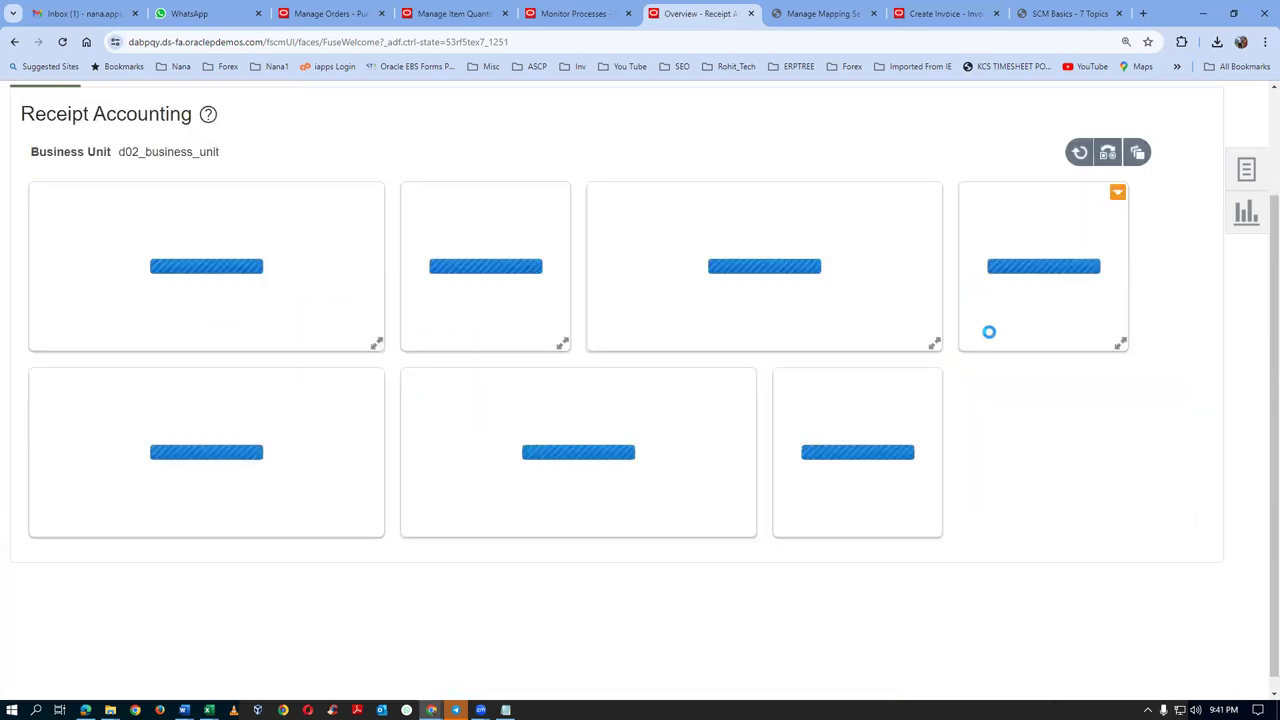
pyautogui.click(1080, 152)
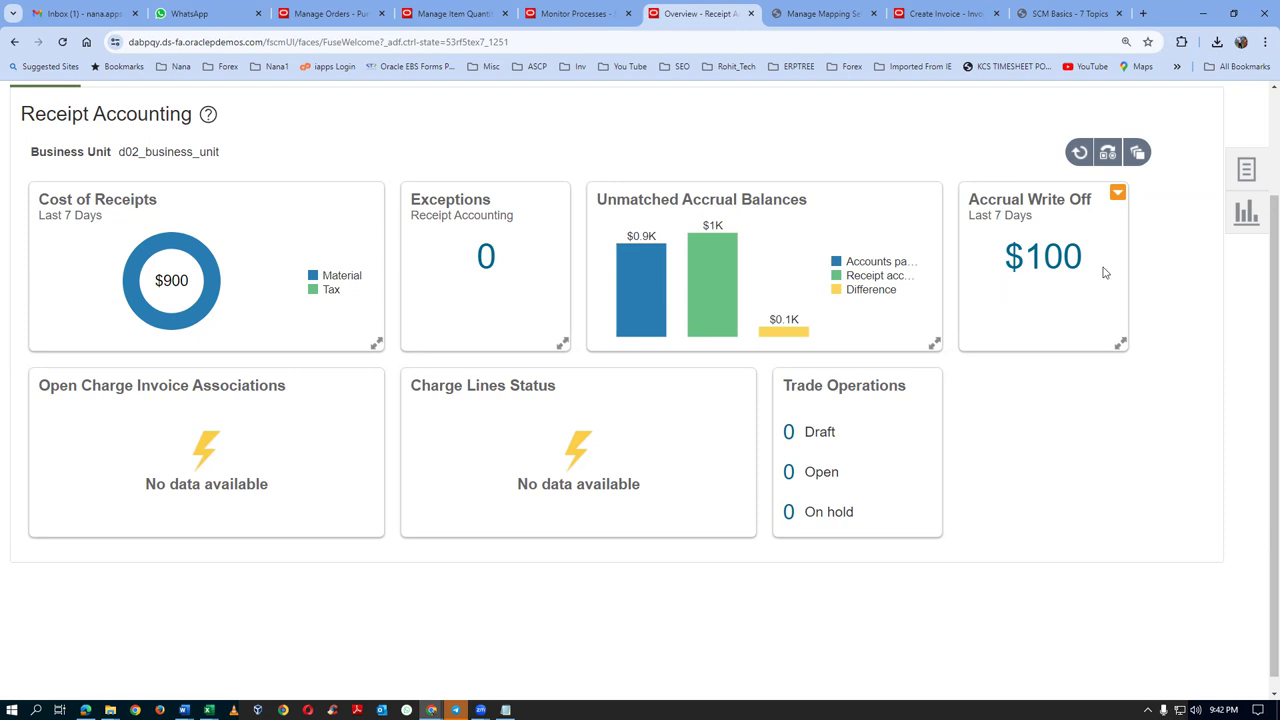
pyautogui.click(1246, 170)
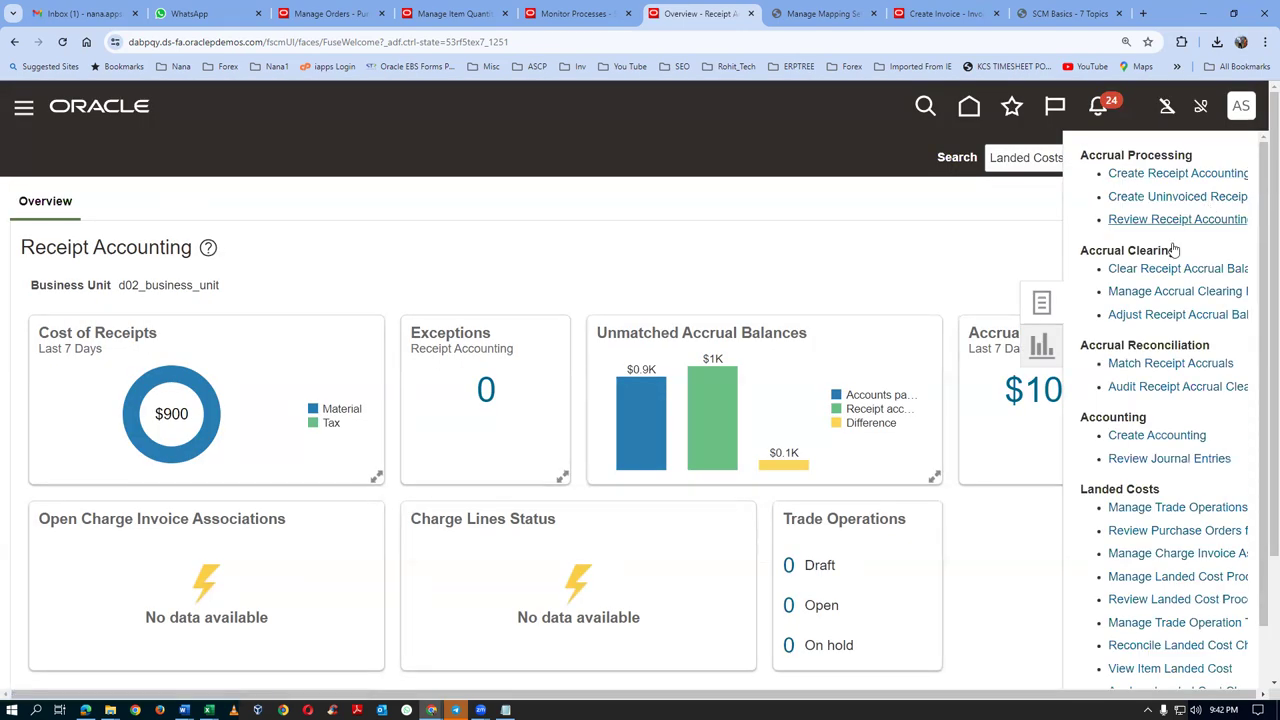
pyautogui.click(1145, 316)
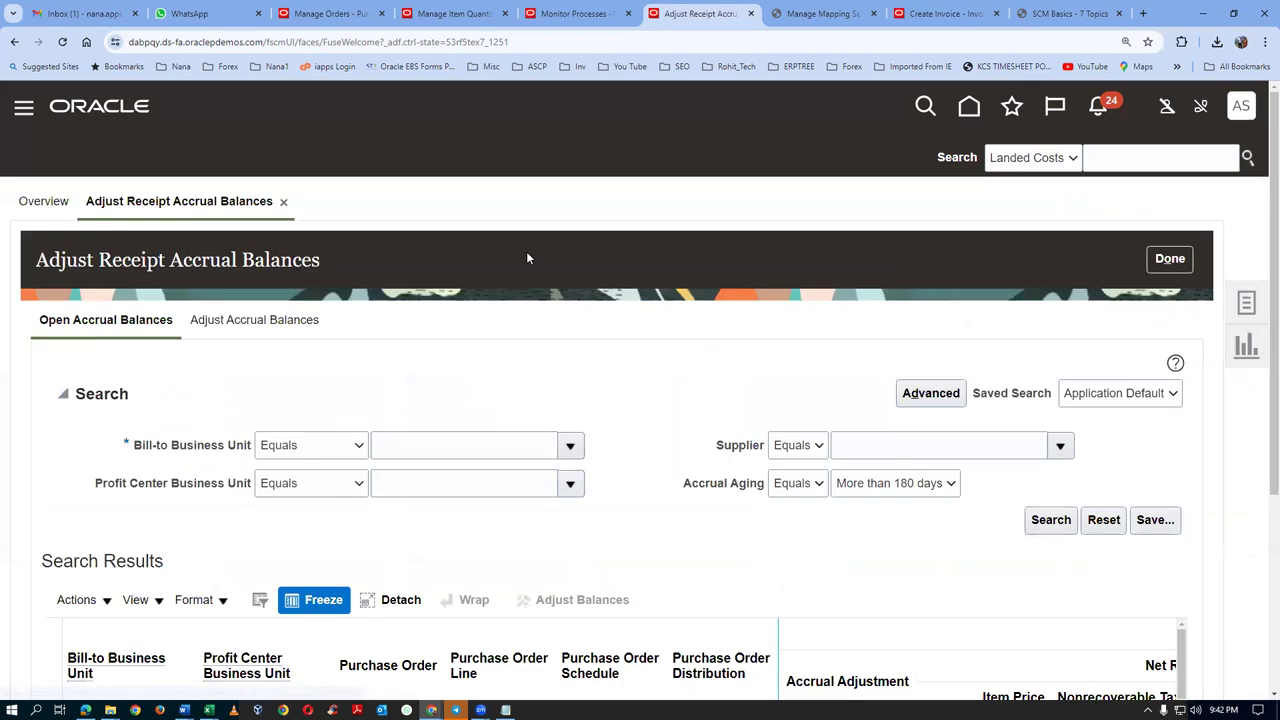
# Find the adjusted accrual balances again using Bill-to Business Unit Starts with d02
pyautogui.click(265, 320)
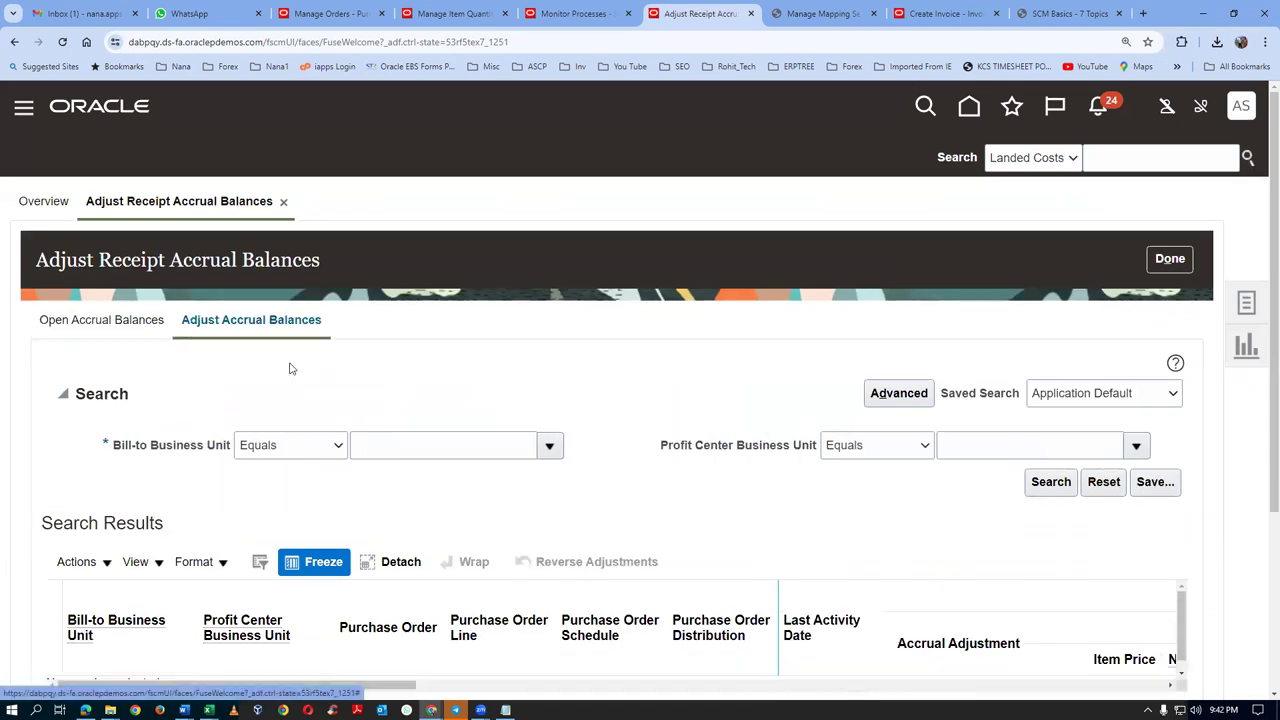
pyautogui.click(295, 447)
pyautogui.click(272, 463)
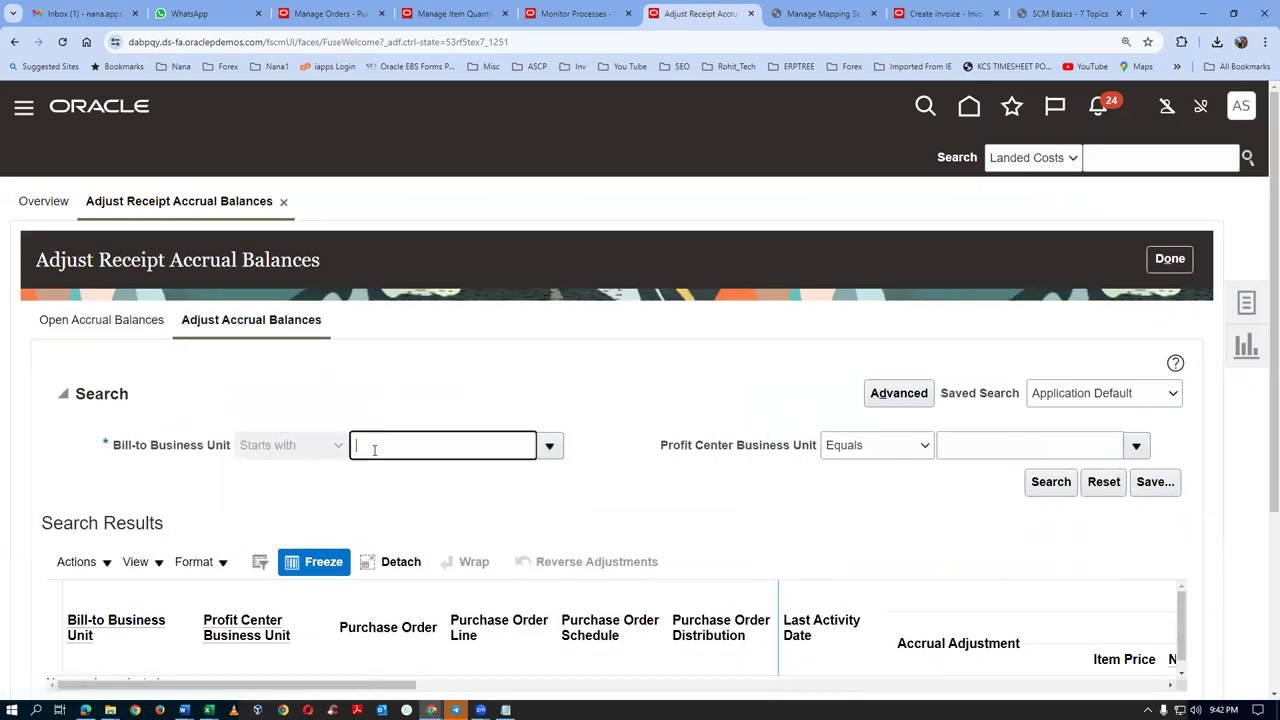
pyautogui.write('d02')
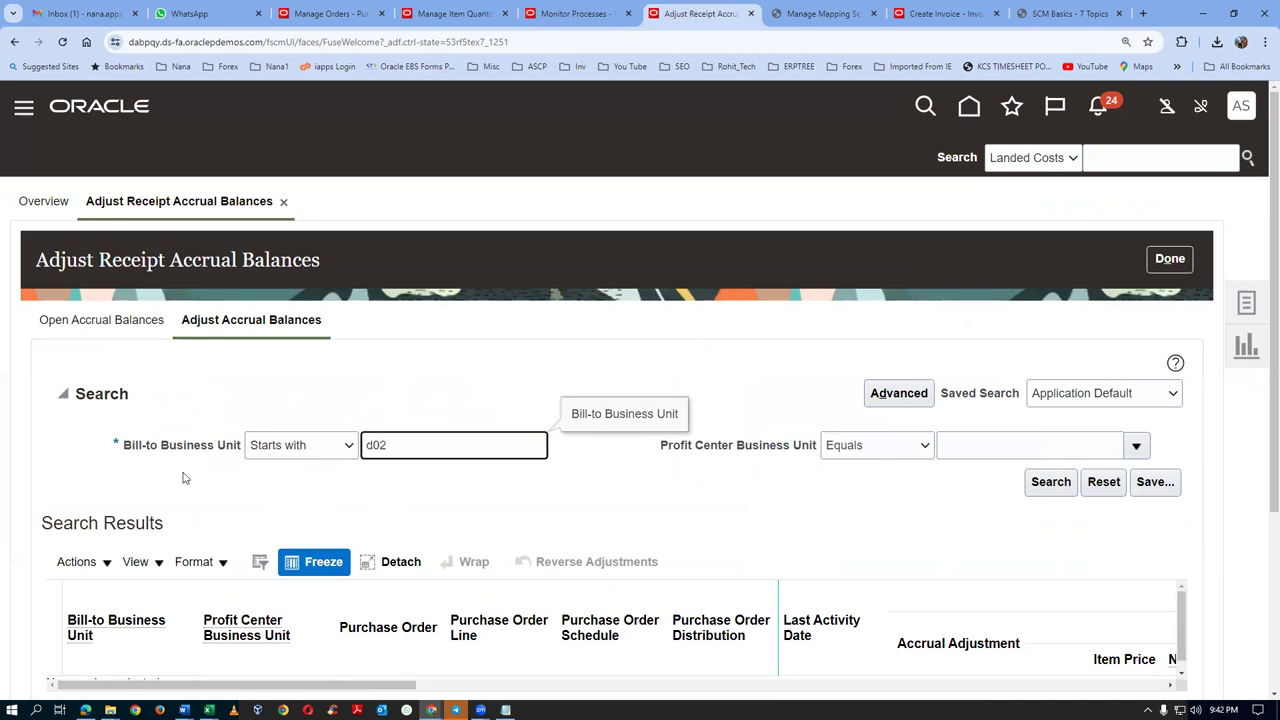
pyautogui.click(1049, 484)
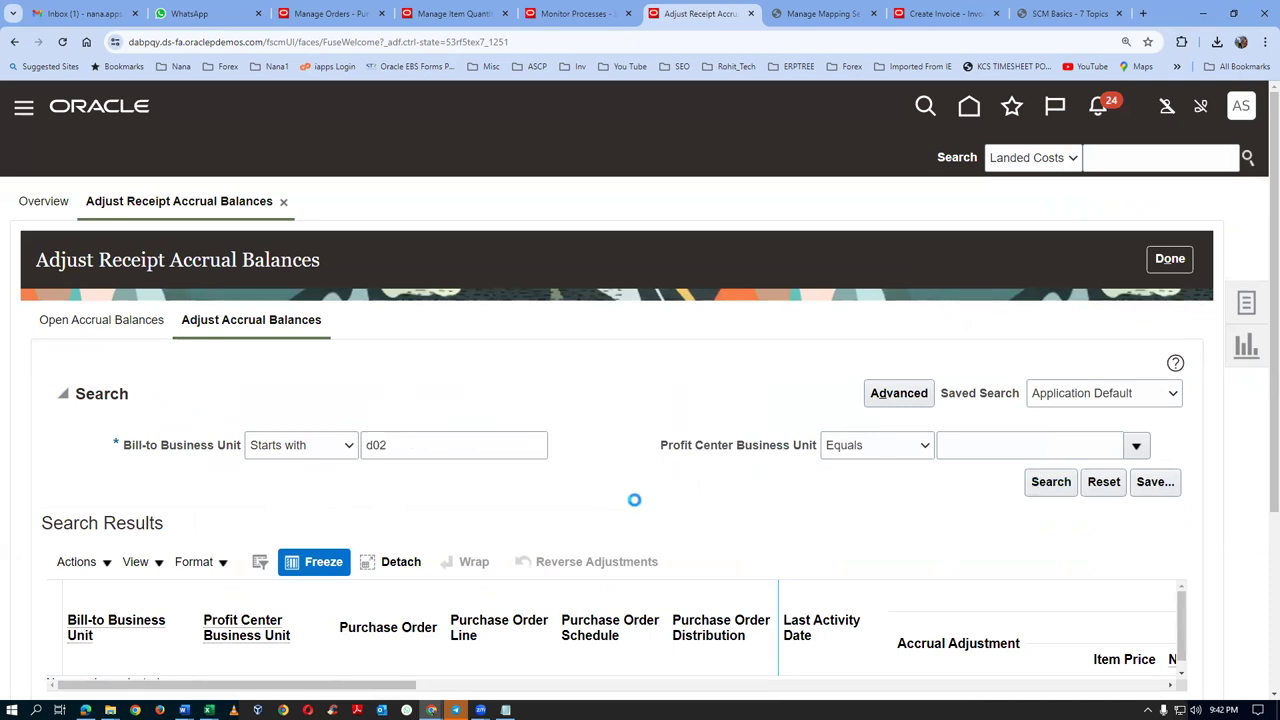
# Reverse the purchase order 200000 accrual adjustment with the reason "supplied 2 years spares" and dismiss the resulting messages
pyautogui.scroll(-1, 600, 510)
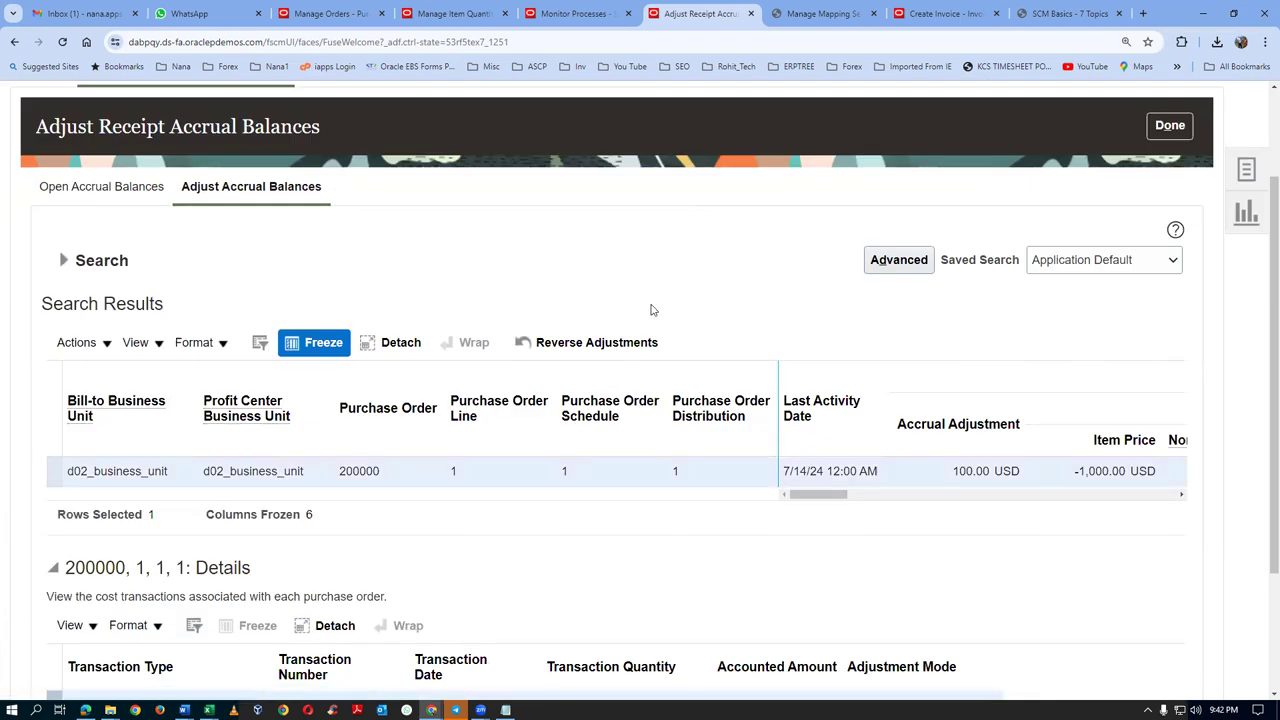
pyautogui.click(614, 344)
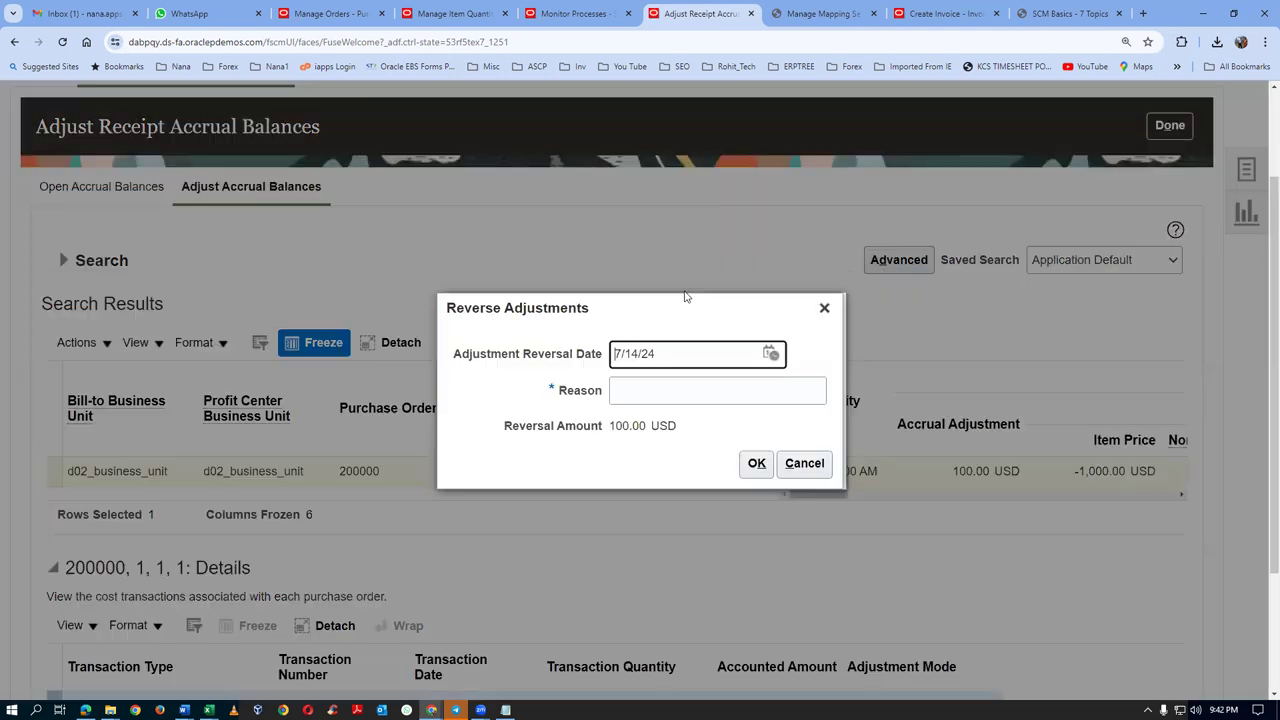
pyautogui.click(626, 392)
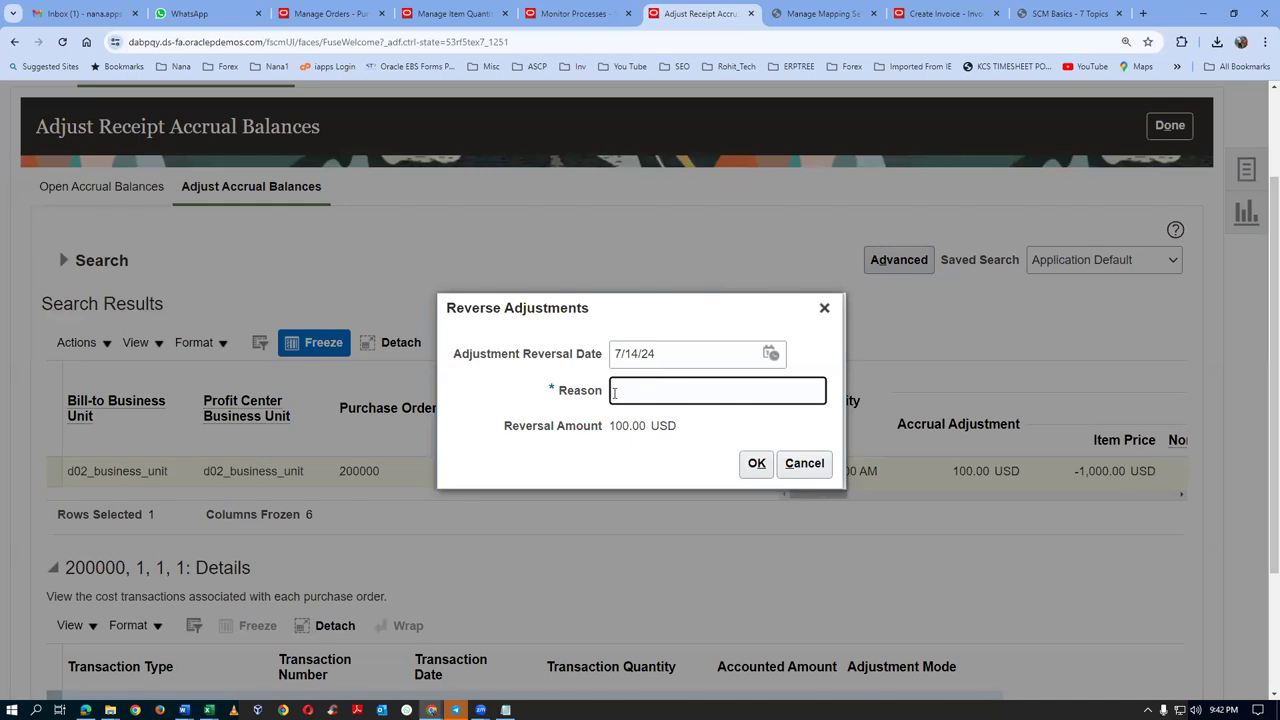
pyautogui.write('supplied 2 years spares')
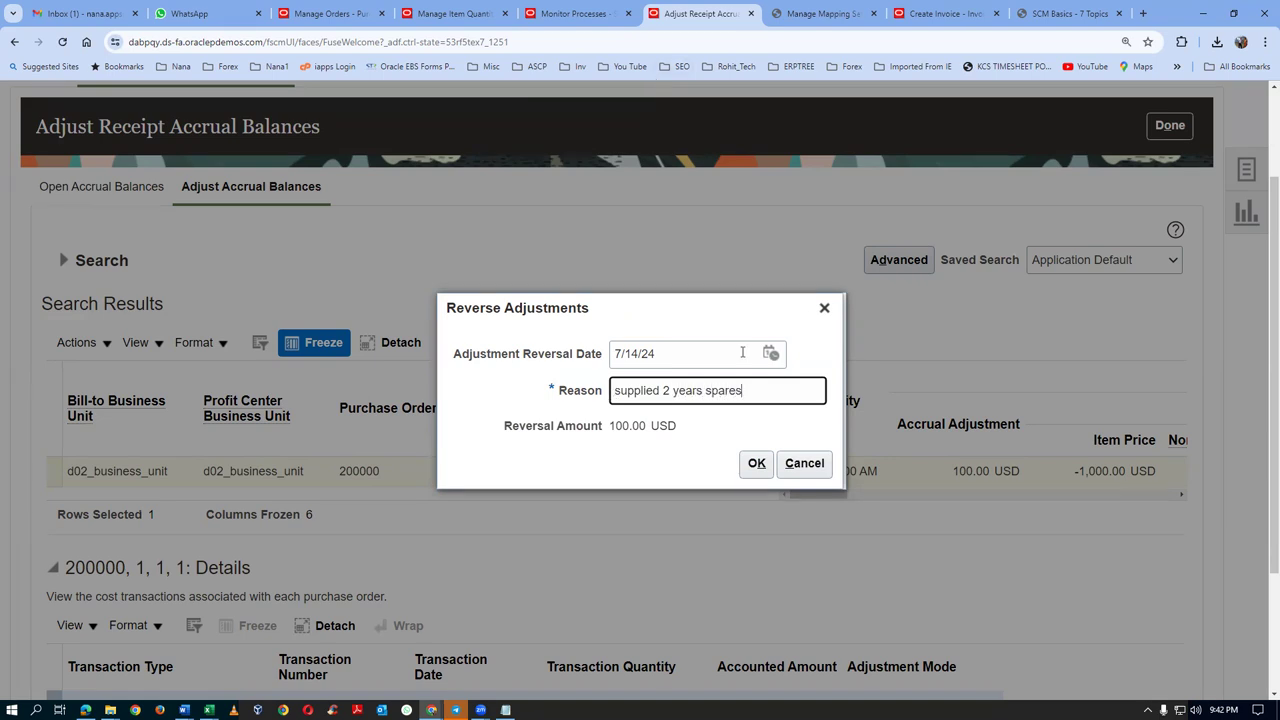
pyautogui.click(755, 463)
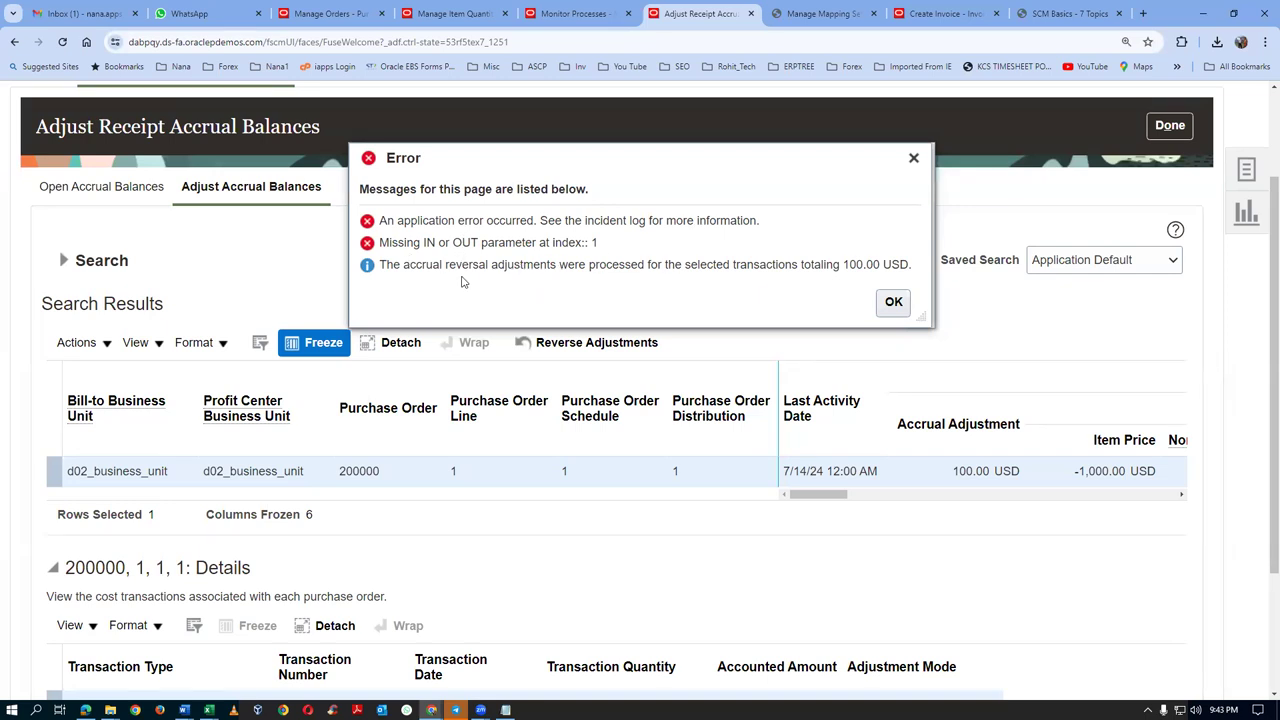
pyautogui.moveTo(441, 266); pyautogui.dragTo(641, 268)
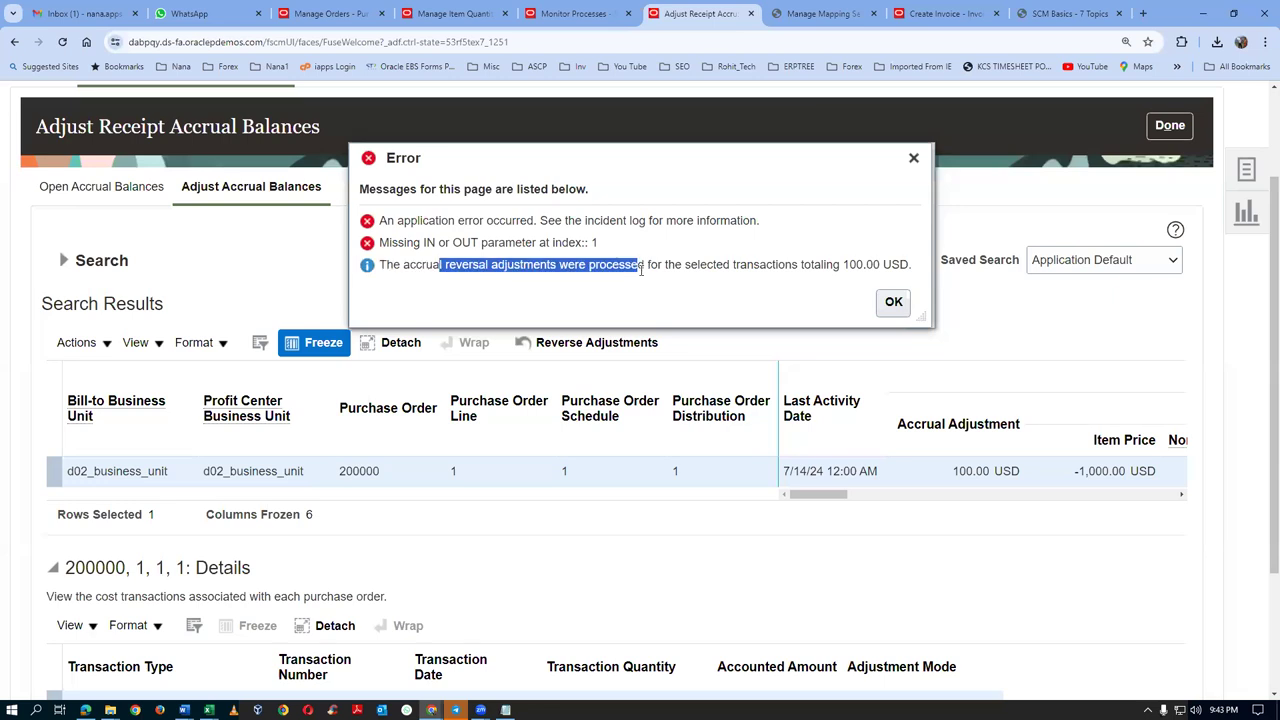
pyautogui.click(897, 305)
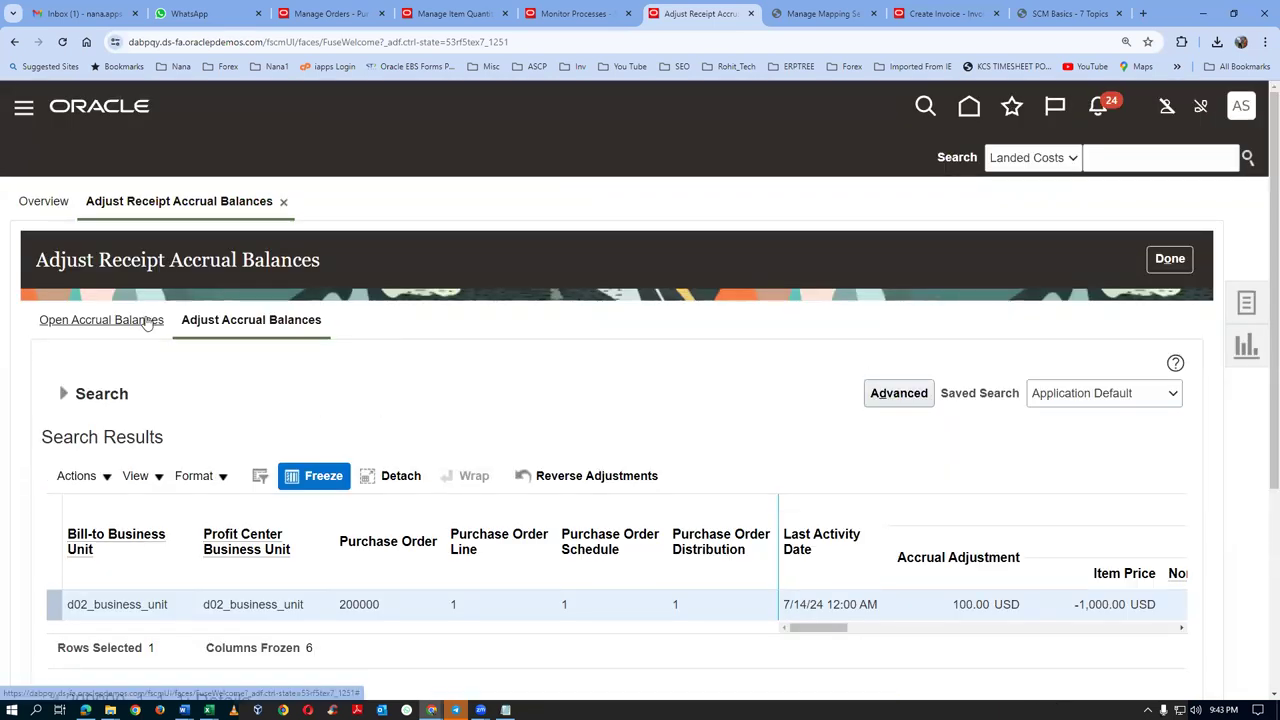
# Finish the adjustment task, refresh the overview to recheck the write-off after the reversal, and open Adjust Receipt Accrual Balances again
pyautogui.click(1162, 260)
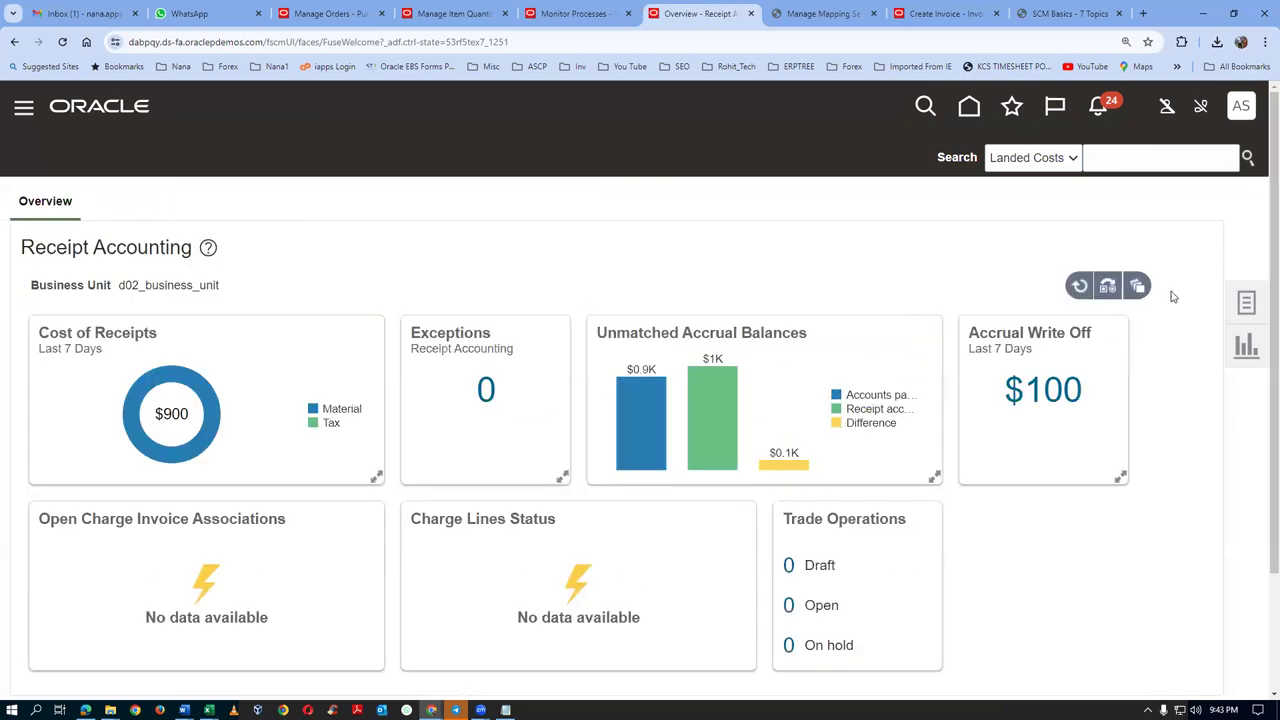
pyautogui.click(1082, 287)
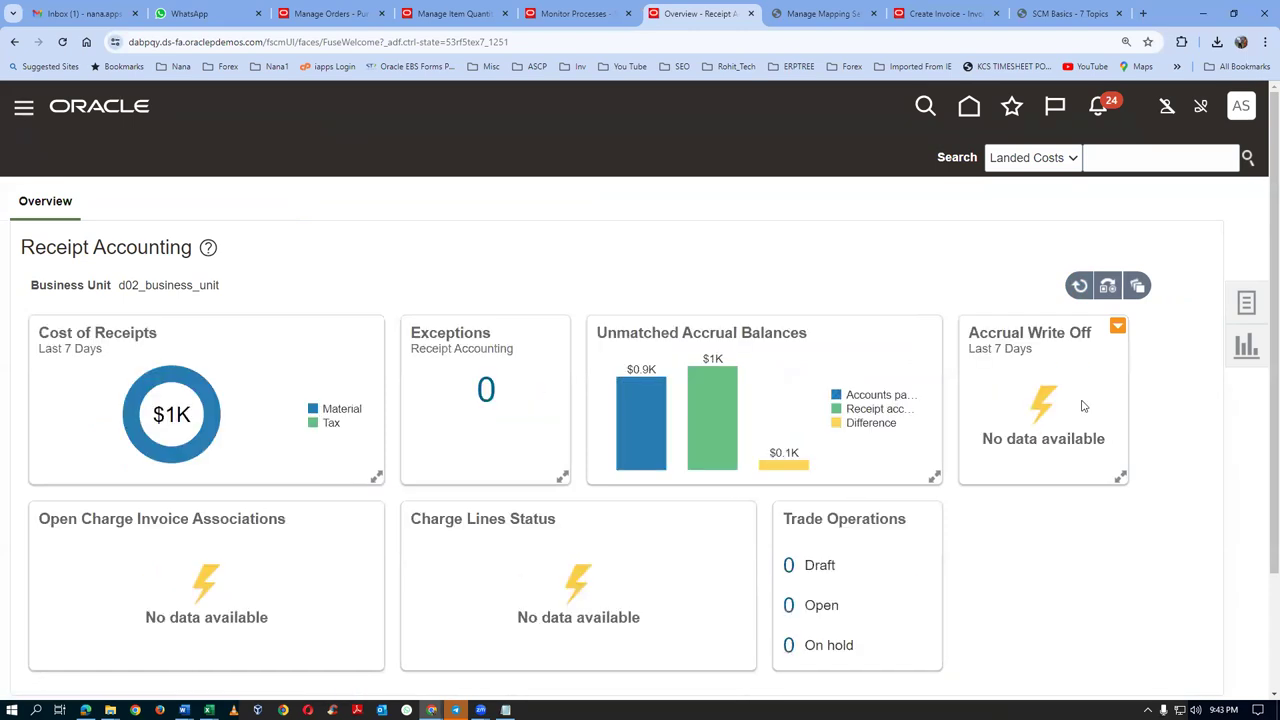
pyautogui.click(1246, 305)
pyautogui.click(1165, 314)
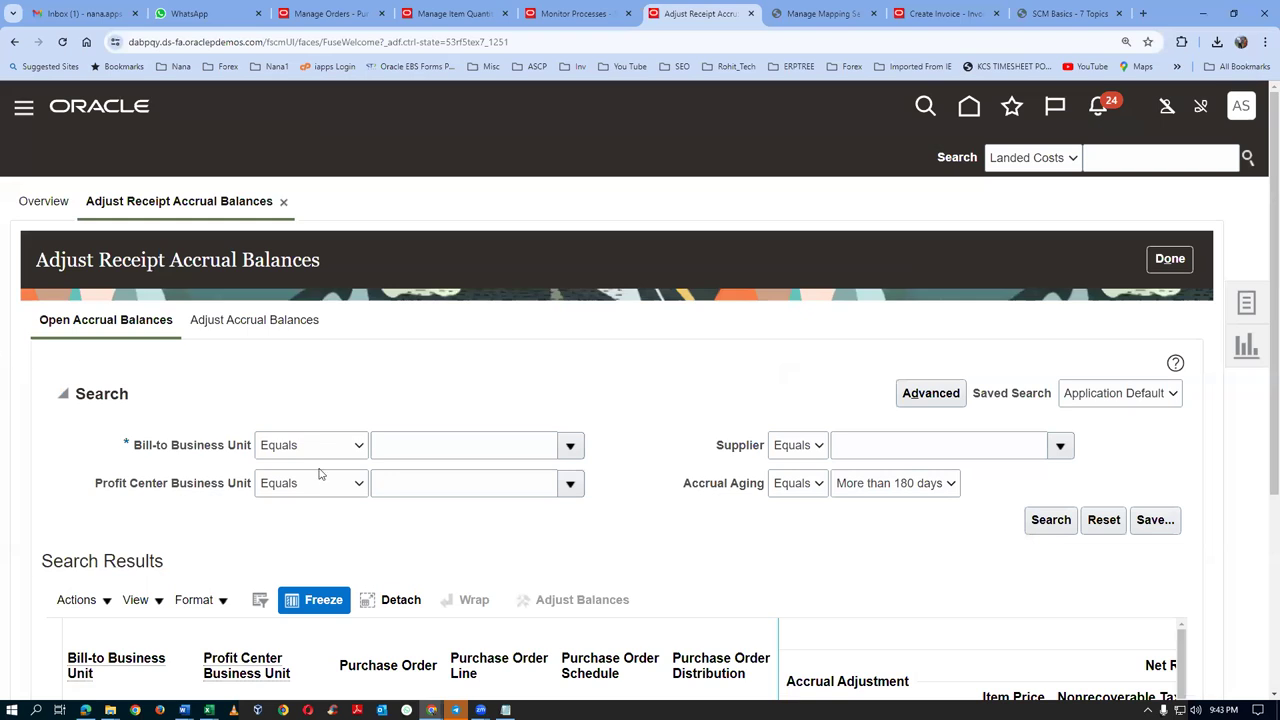
# Set the open accrual balances search to Bill-to Business Unit Starts with d02
pyautogui.click(320, 450)
pyautogui.click(300, 461)
pyautogui.click(458, 443)
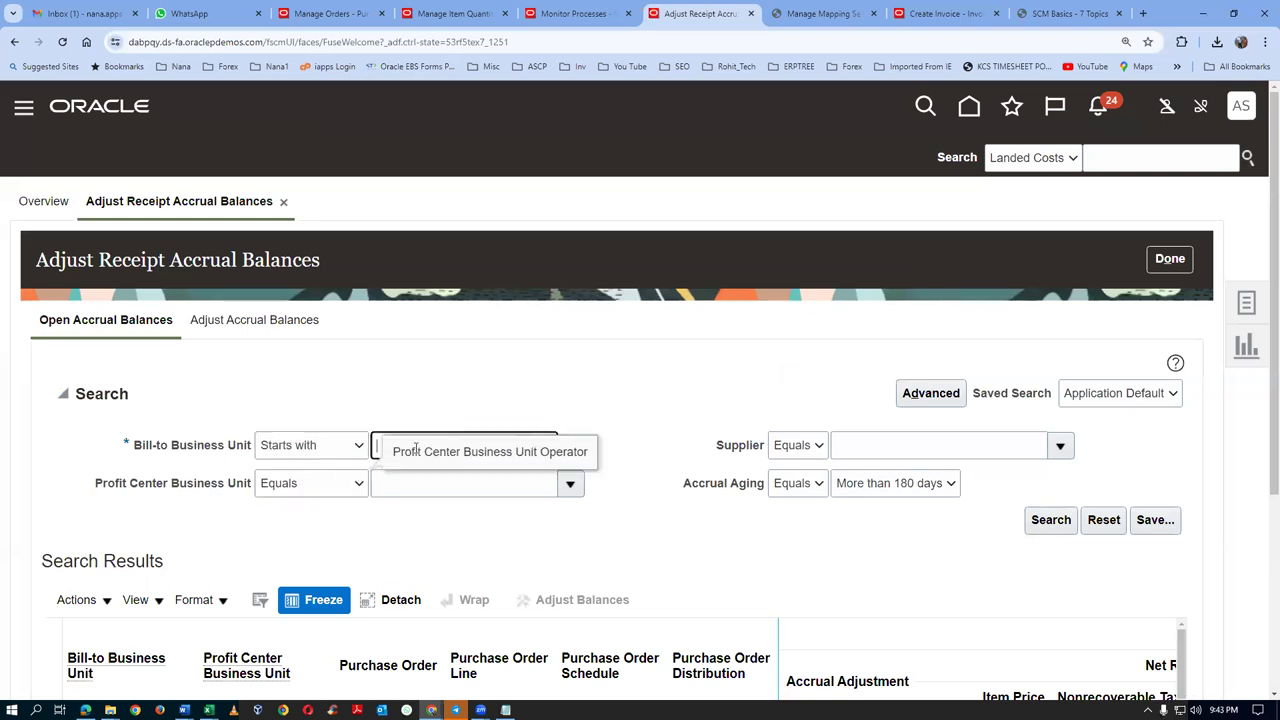
pyautogui.write('dd')
pyautogui.press('Tab')
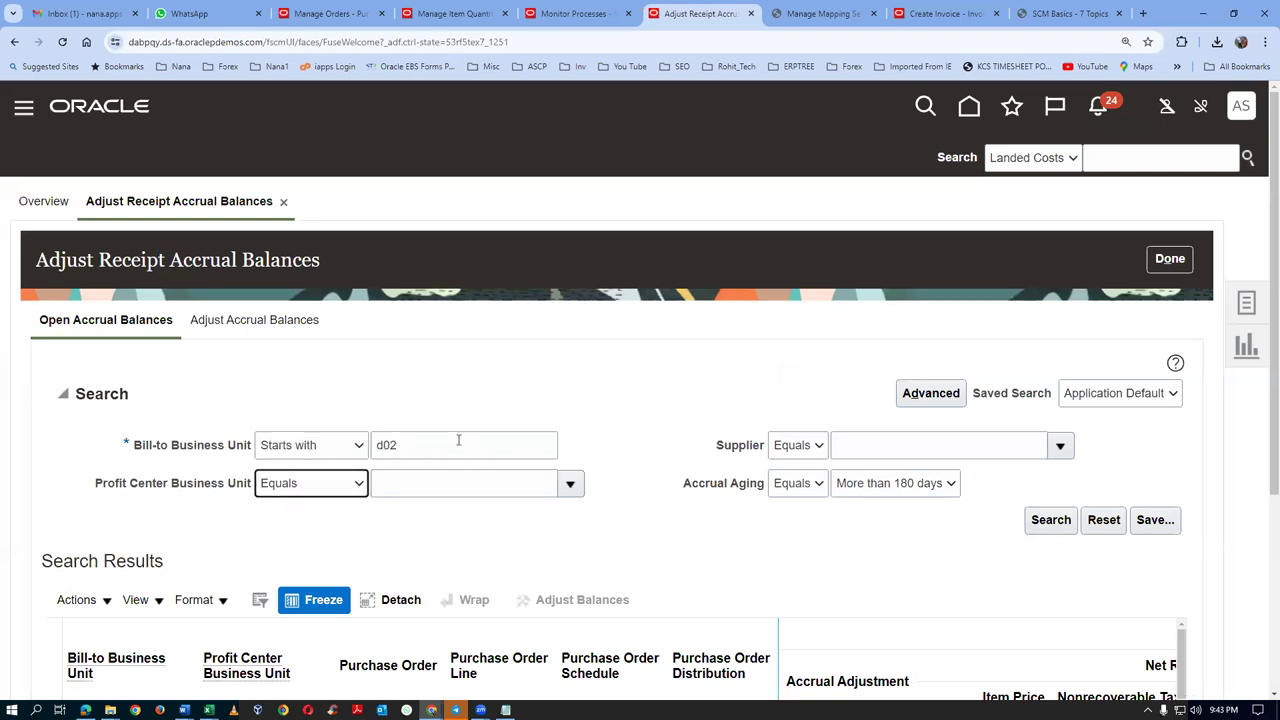
# Set Accrual Aging to All, run the search without a supplier, and review the purchase order 200000 open balance
pyautogui.click(915, 488)
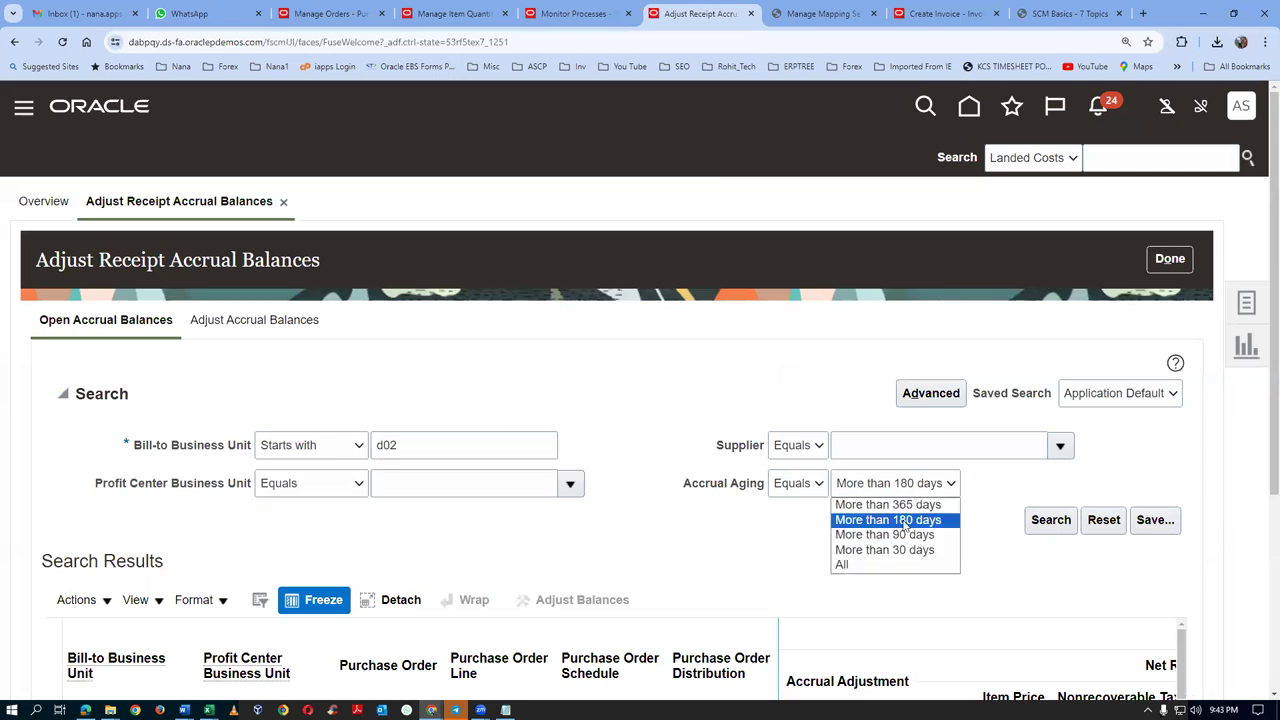
pyautogui.click(888, 567)
pyautogui.click(1050, 524)
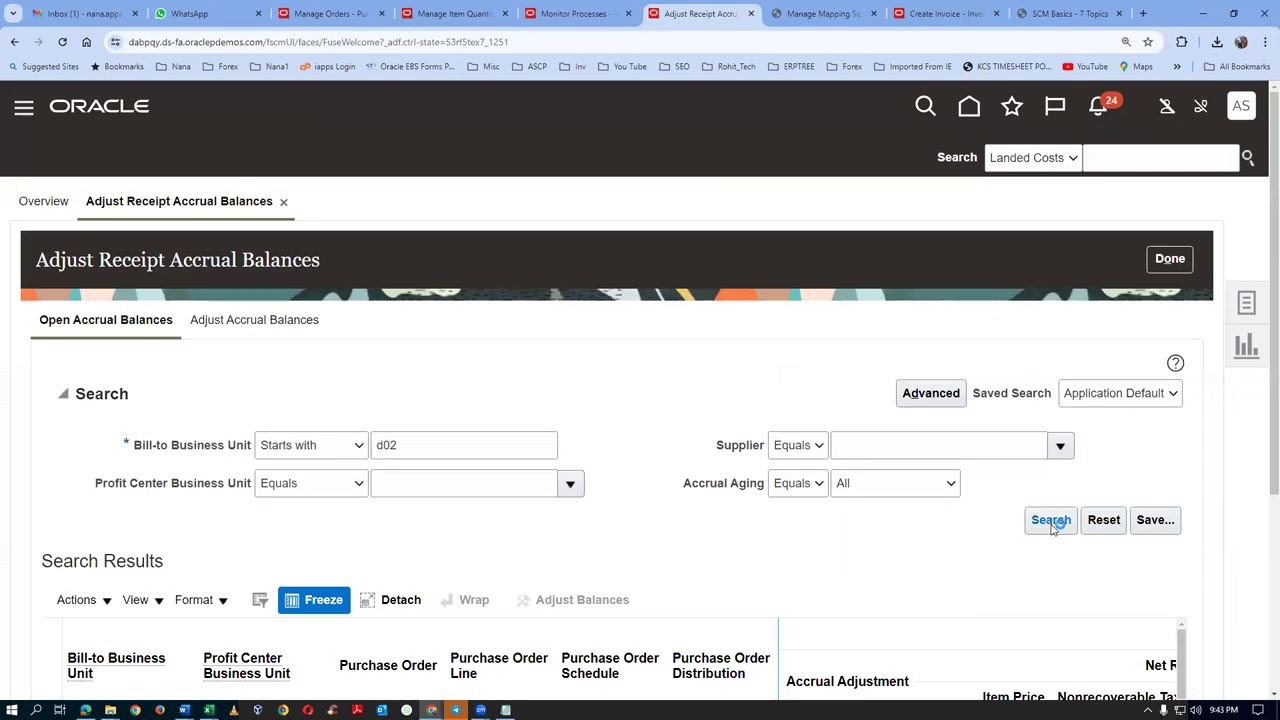
pyautogui.click(775, 434)
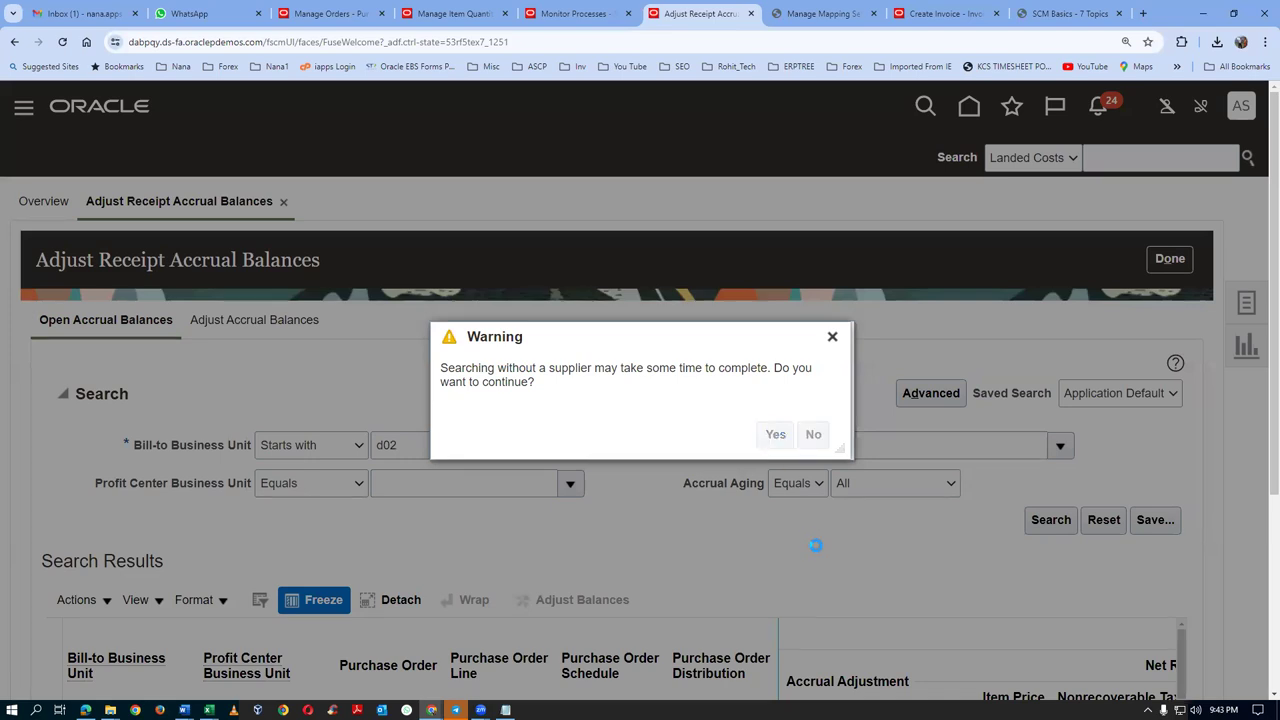
pyautogui.scroll(-2, 820, 548)
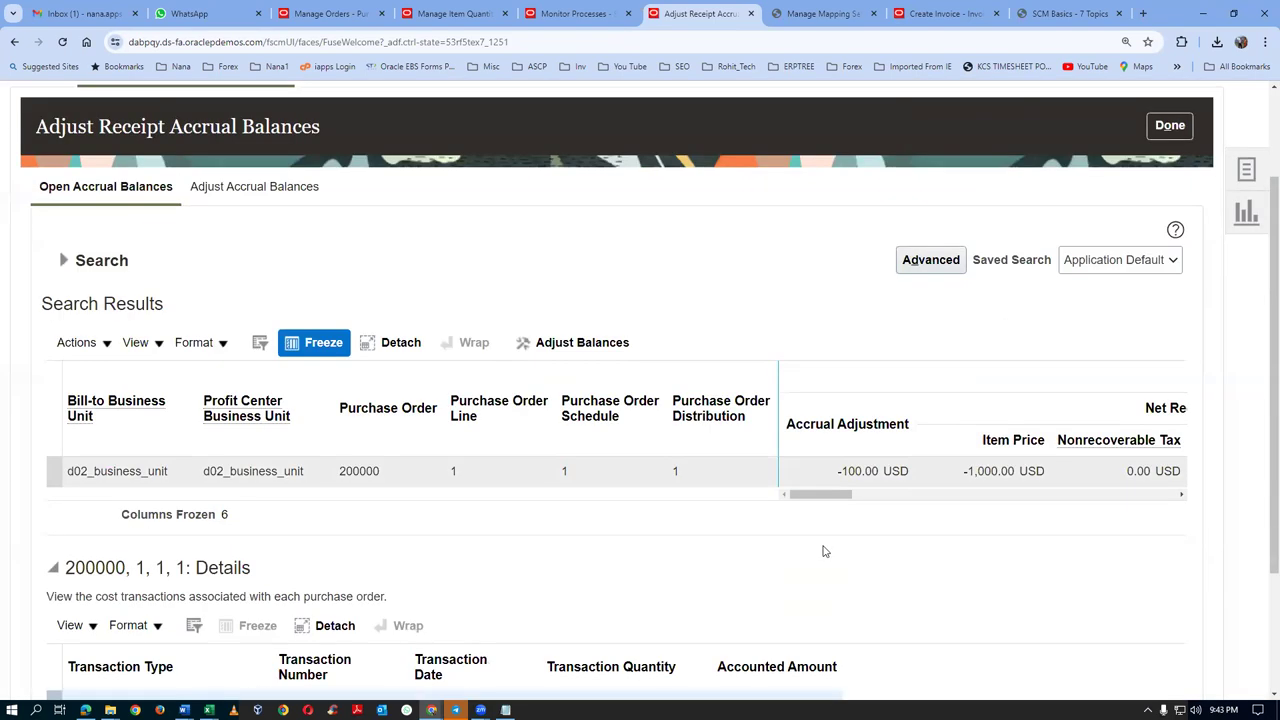